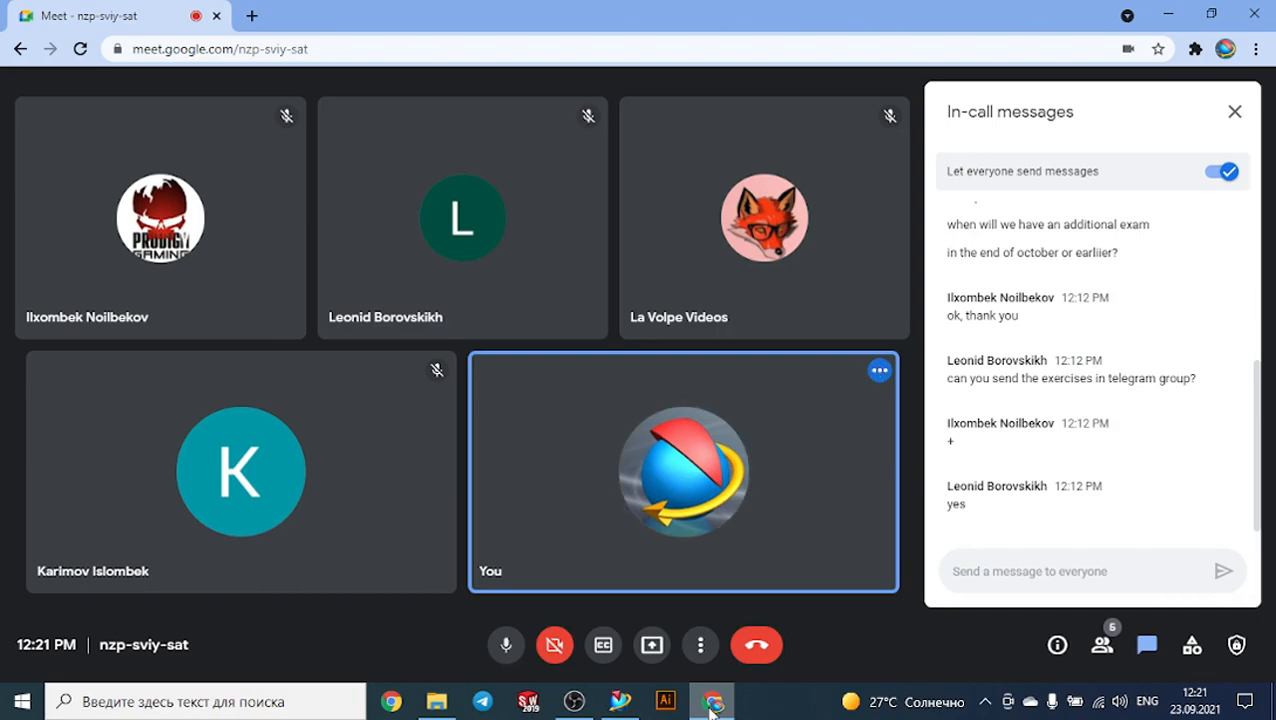
Present the entire screen to everyone in the Google Meet call and switch to the NX part window.
{"action": "left_click", "coordinate": [666, 656]}
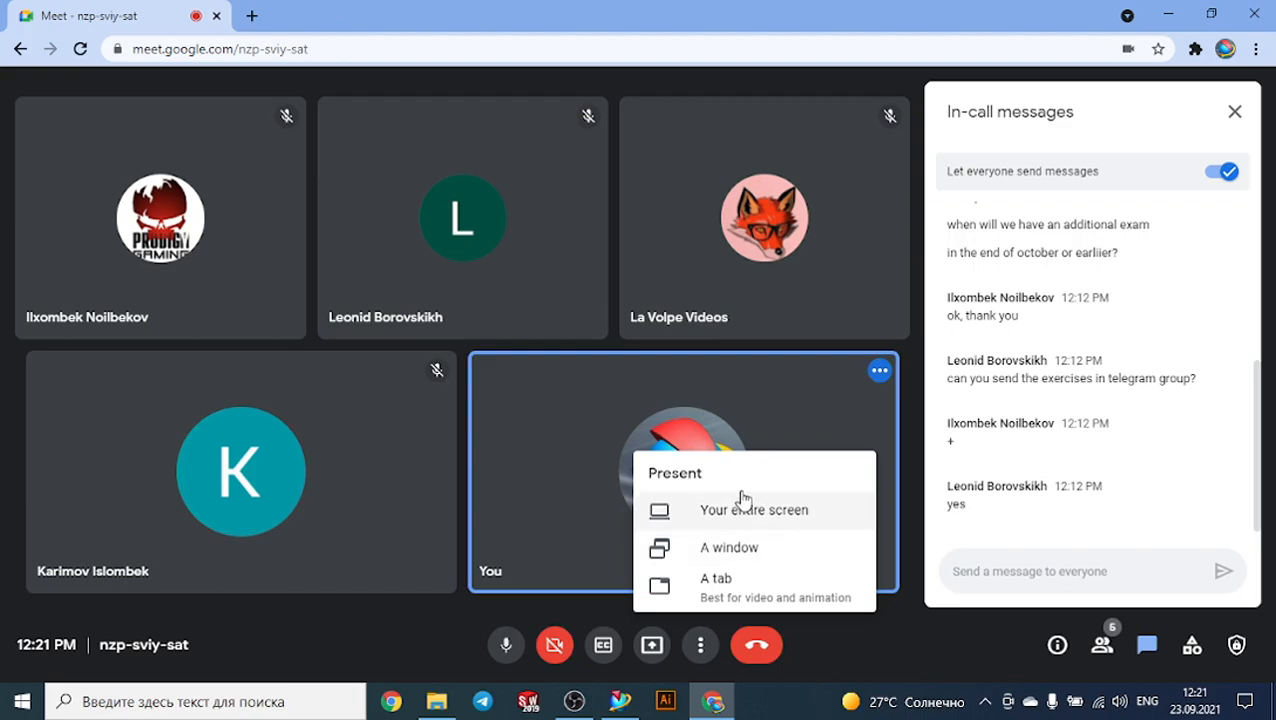
{"action": "left_click", "coordinate": [736, 521]}
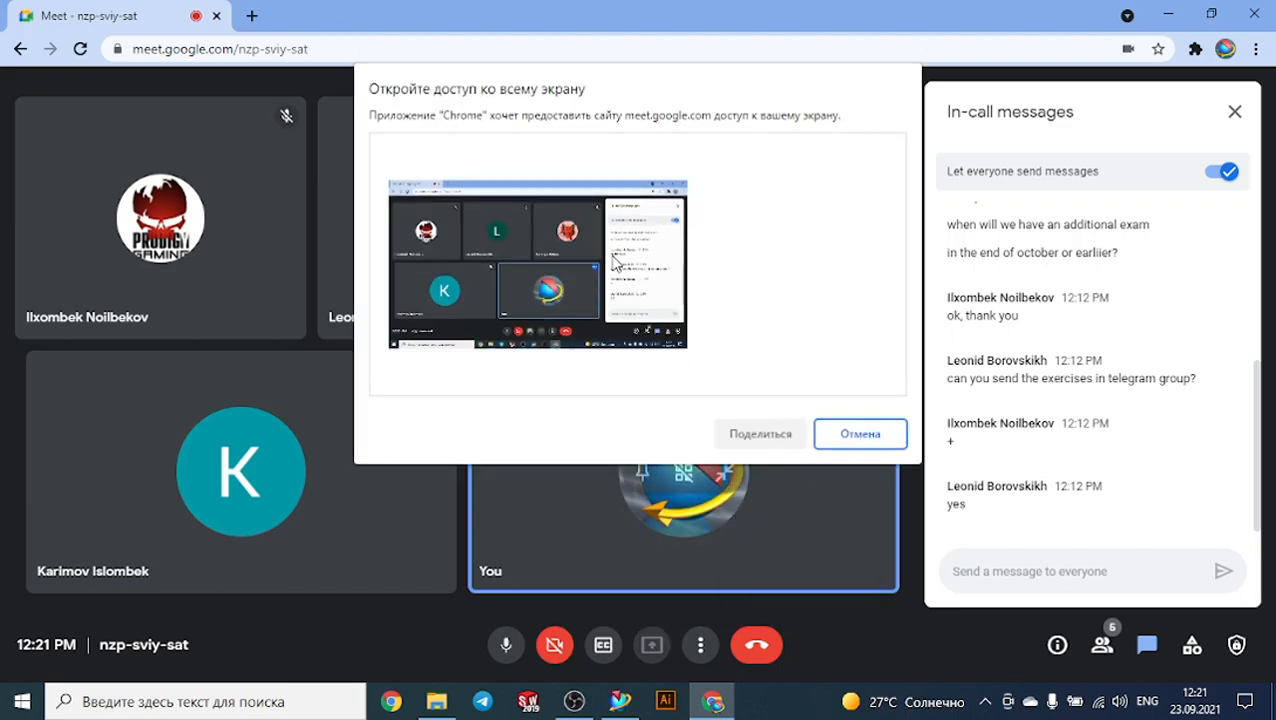
{"action": "left_click", "coordinate": [797, 436]}
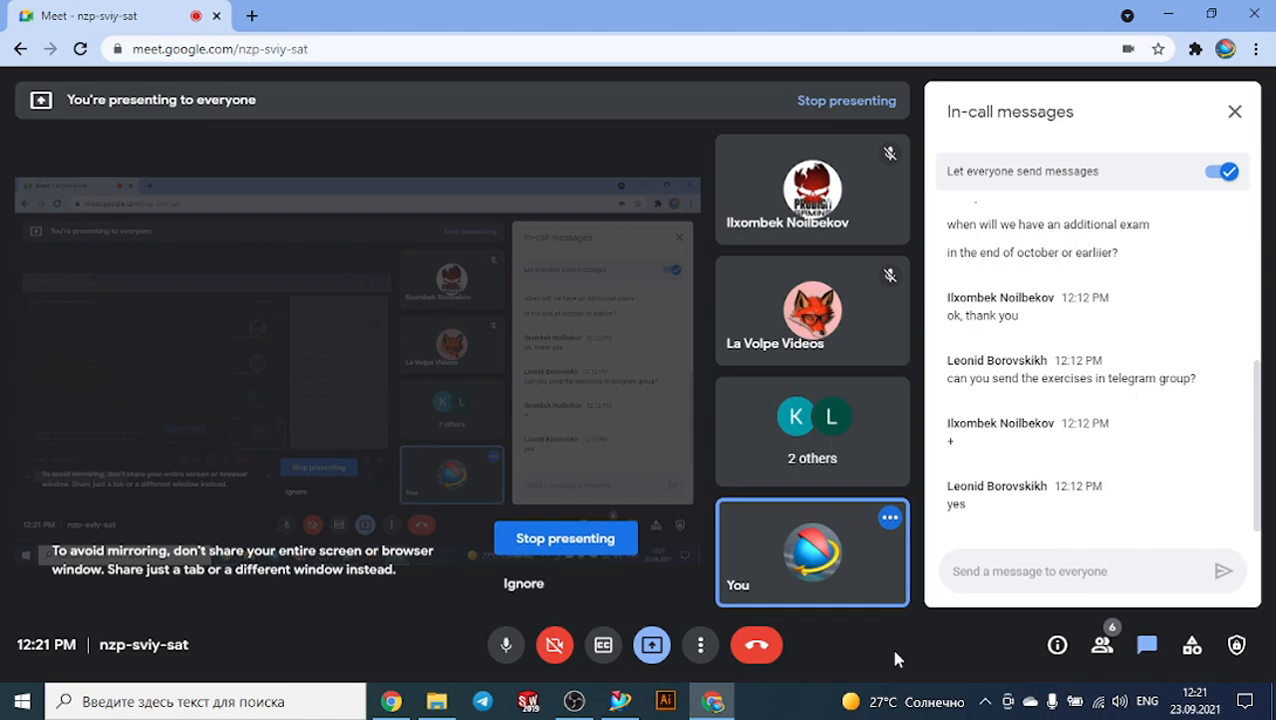
{"action": "left_click", "coordinate": [640, 703]}
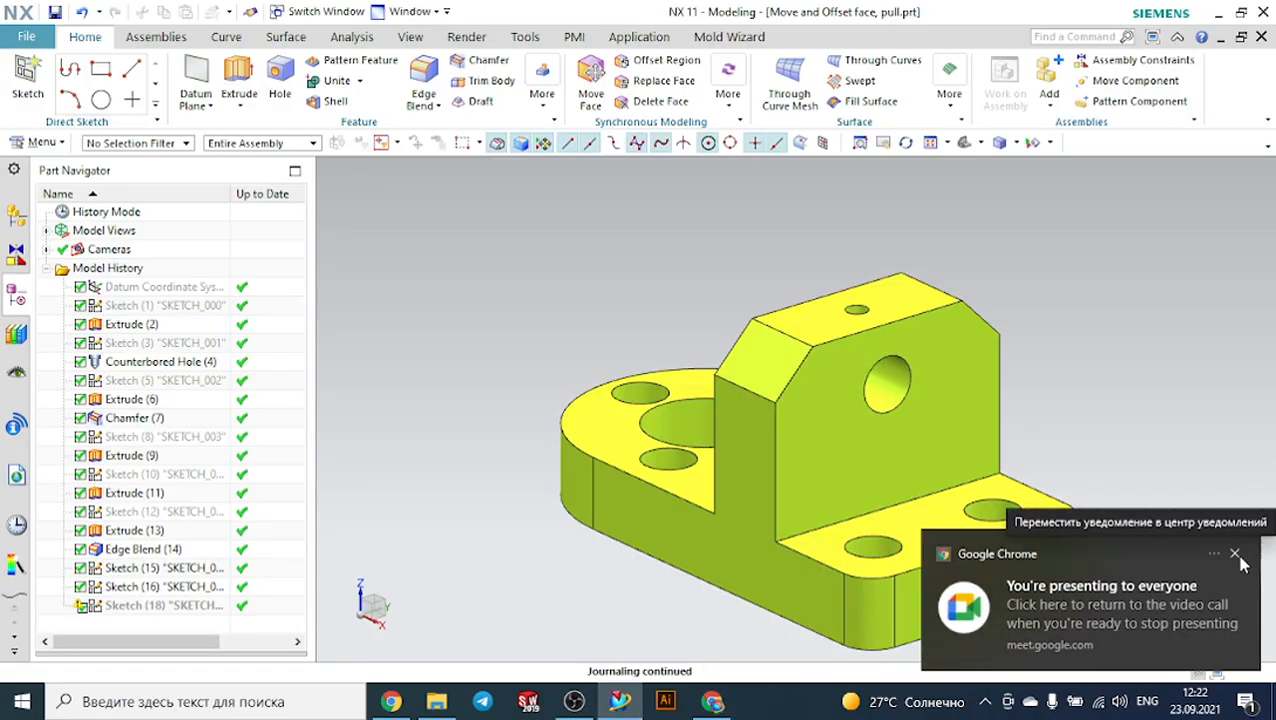
{"action": "left_click", "coordinate": [1237, 557]}
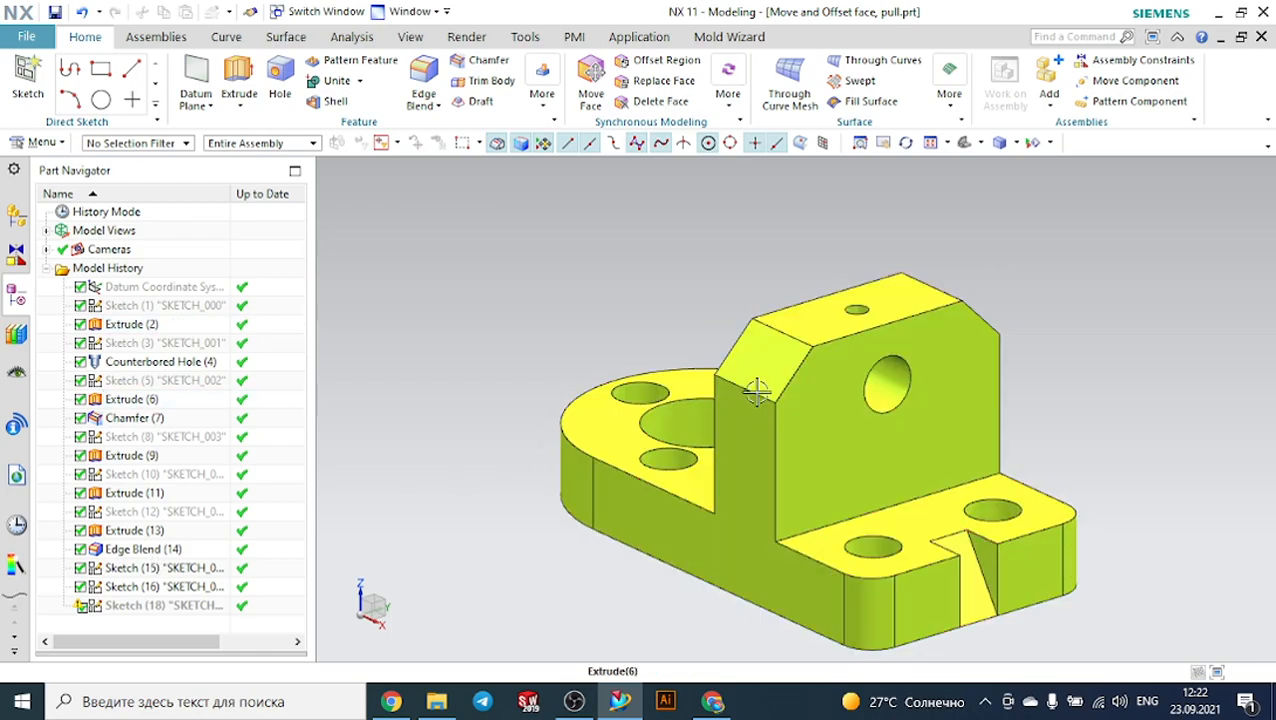
Try an end distance of 71 mm for the upright block's extrude, Extrude (6), and discard the edit.
{"action": "double_click", "coordinate": [140, 400]}
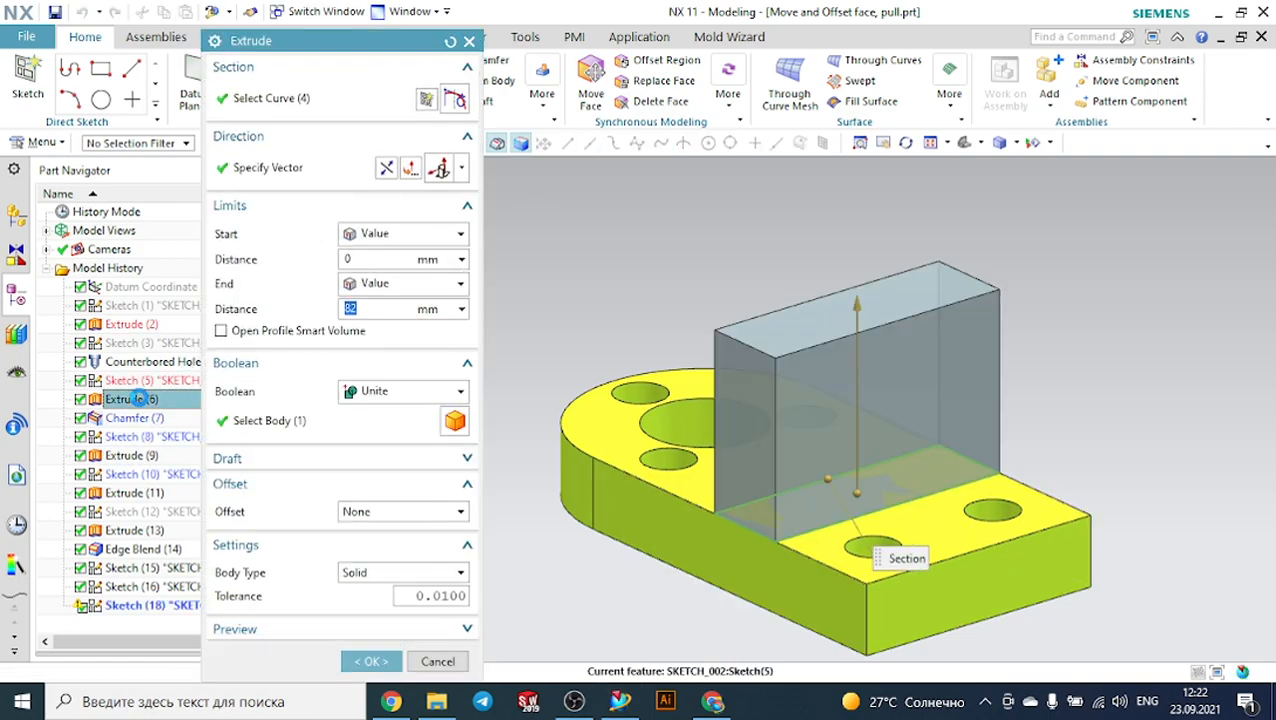
{"action": "left_click_drag", "start_coordinate": [856, 300], "coordinate": [855, 326]}
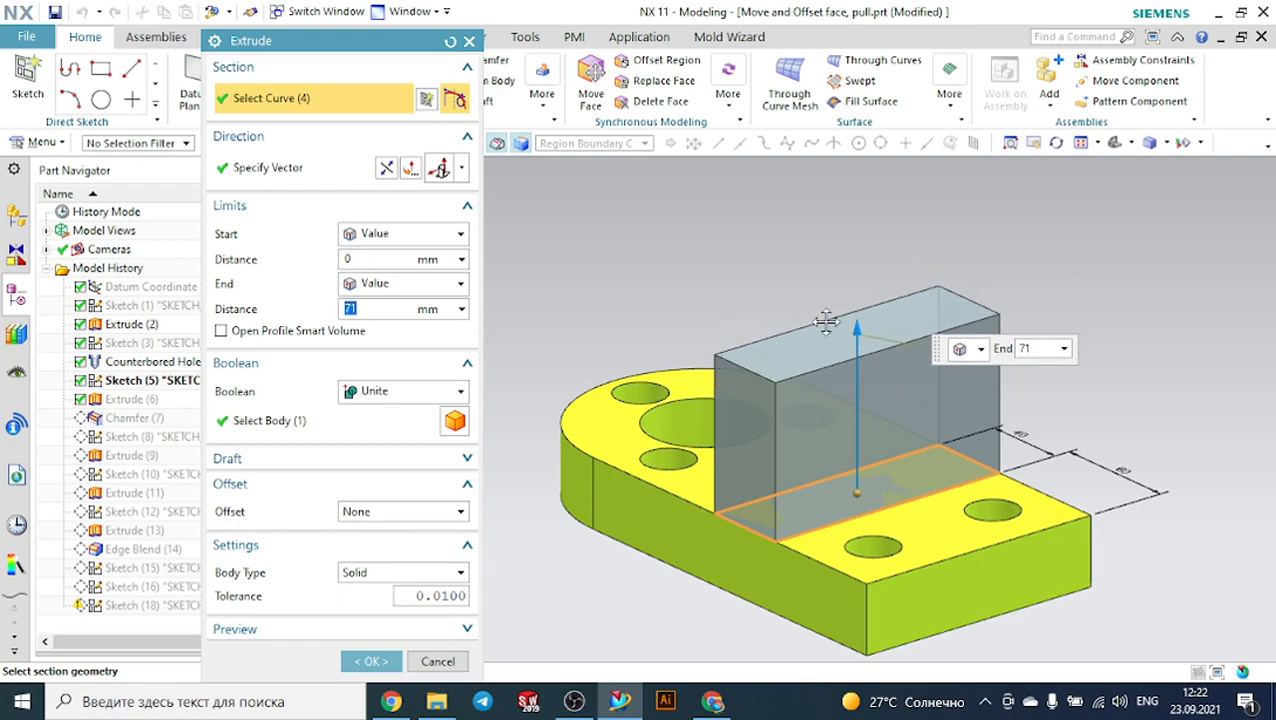
{"action": "left_click", "coordinate": [469, 41]}
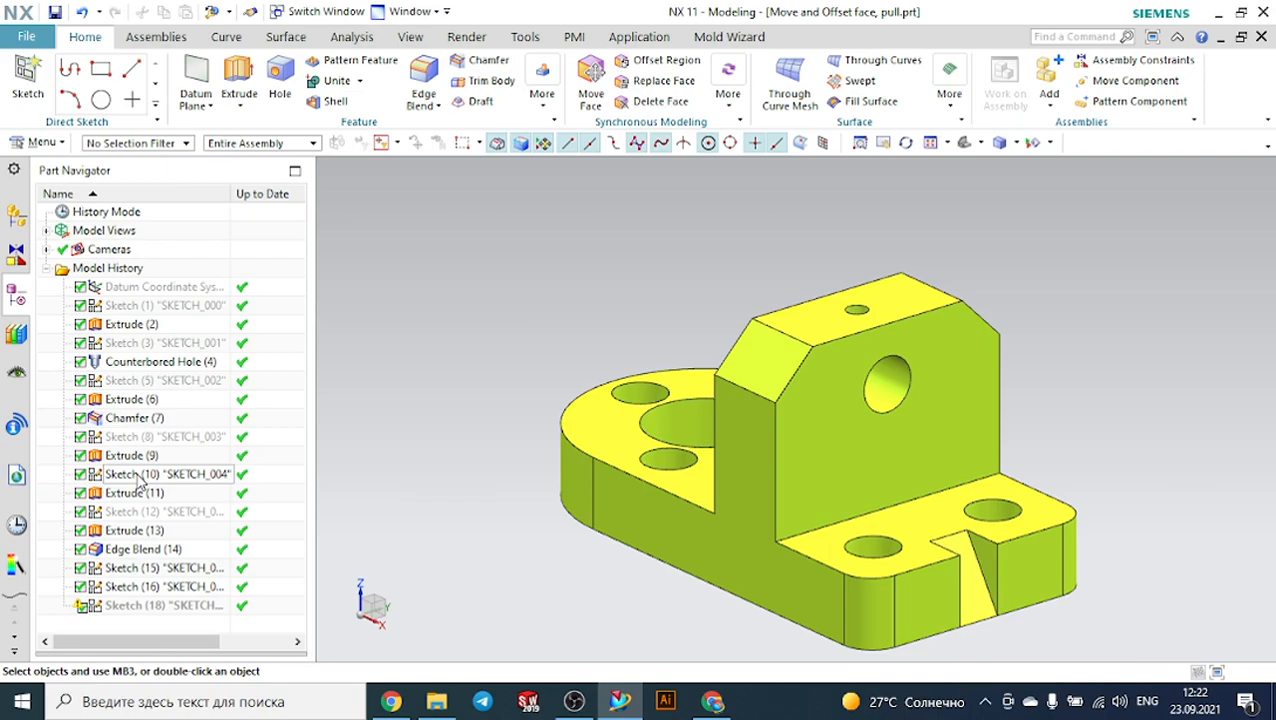
Open the hole-position sketch SKETCH_001 to review its dimensions, and finish it without edits.
{"action": "double_click", "coordinate": [155, 343]}
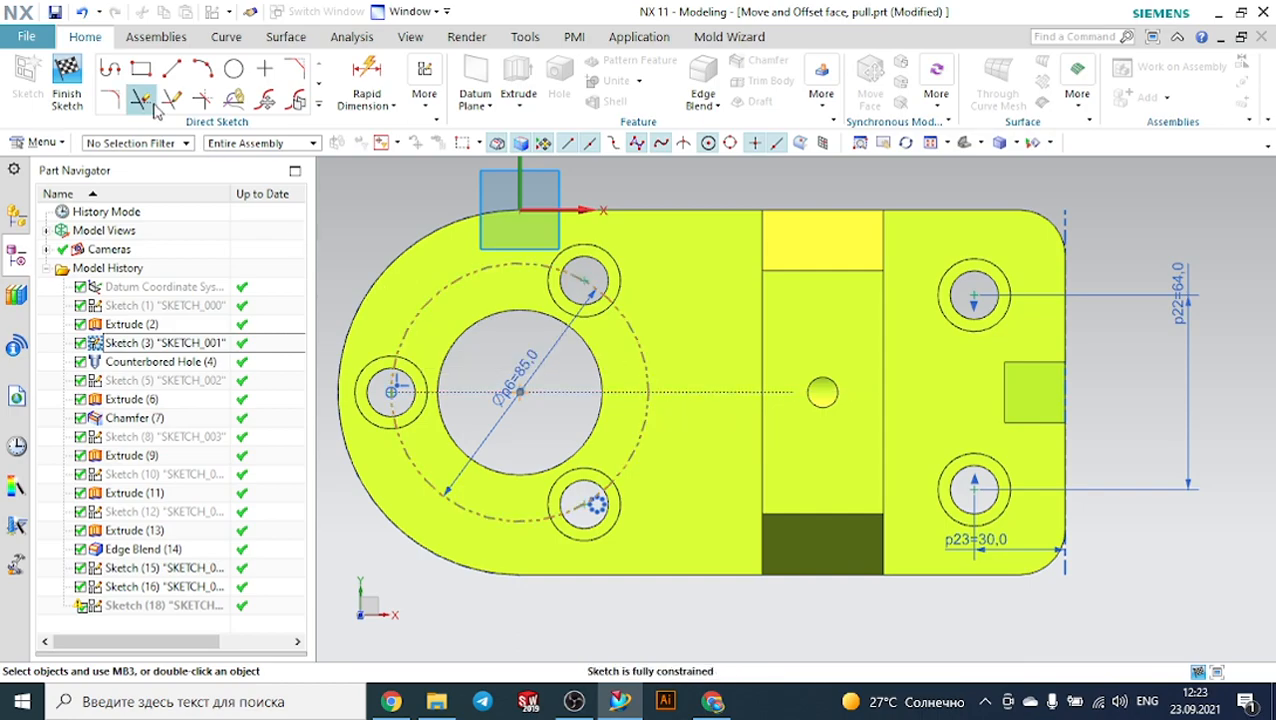
{"action": "left_click", "coordinate": [67, 80]}
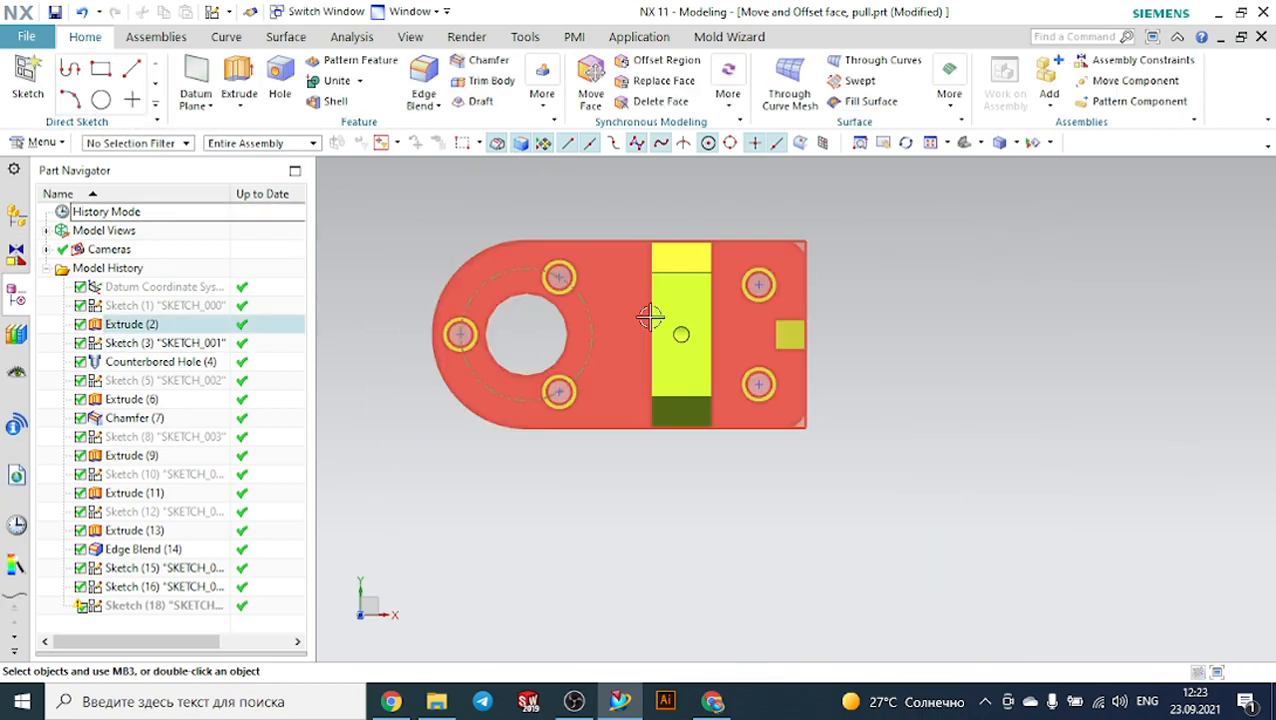
{"action": "middle_click_drag", "start_coordinate": [879, 372], "coordinate": [851, 304]}
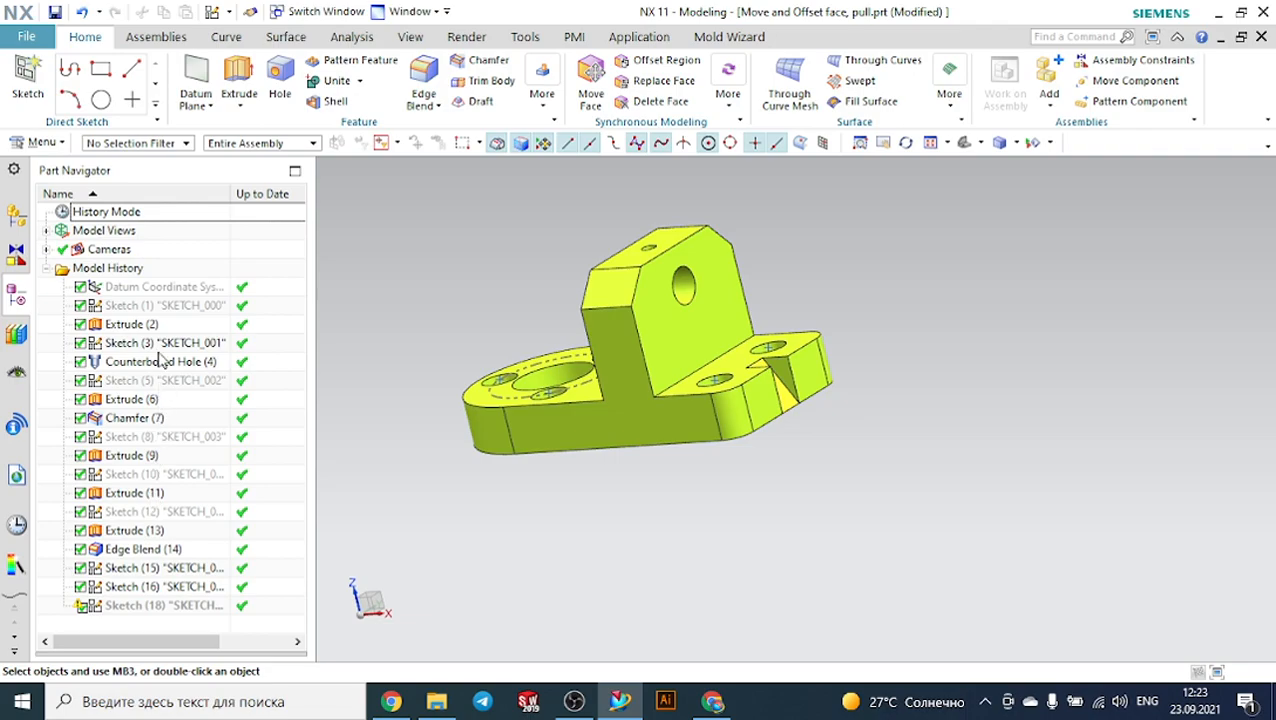
{"action": "left_click", "coordinate": [16, 333]}
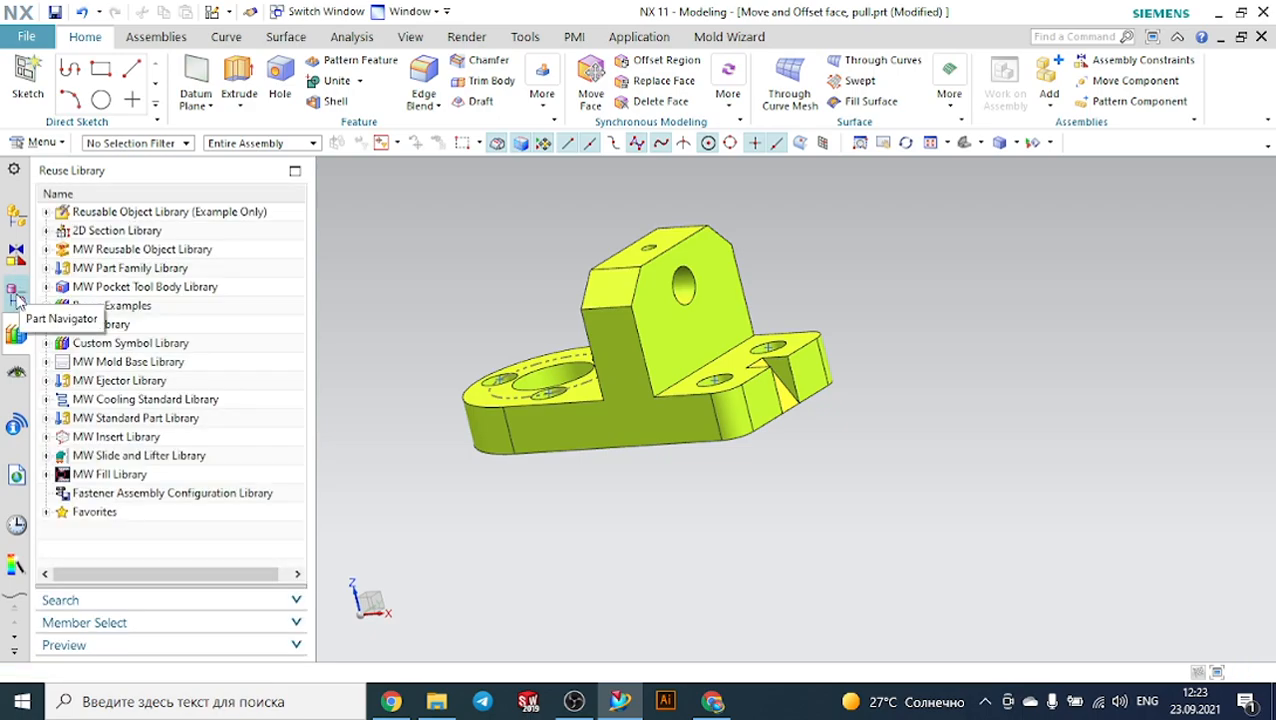
{"action": "middle_click_drag", "start_coordinate": [869, 296], "coordinate": [899, 340]}
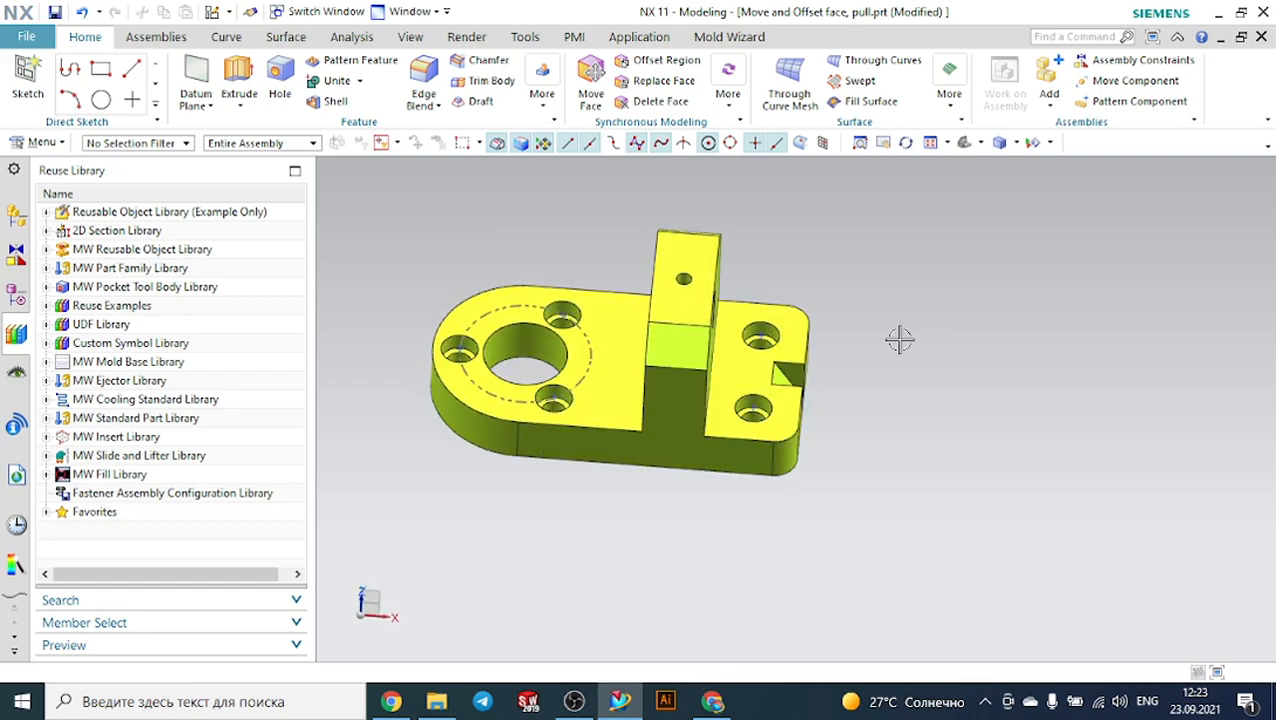
{"action": "scroll", "coordinate": [899, 340], "scroll_direction": "down", "scroll_amount": 1}
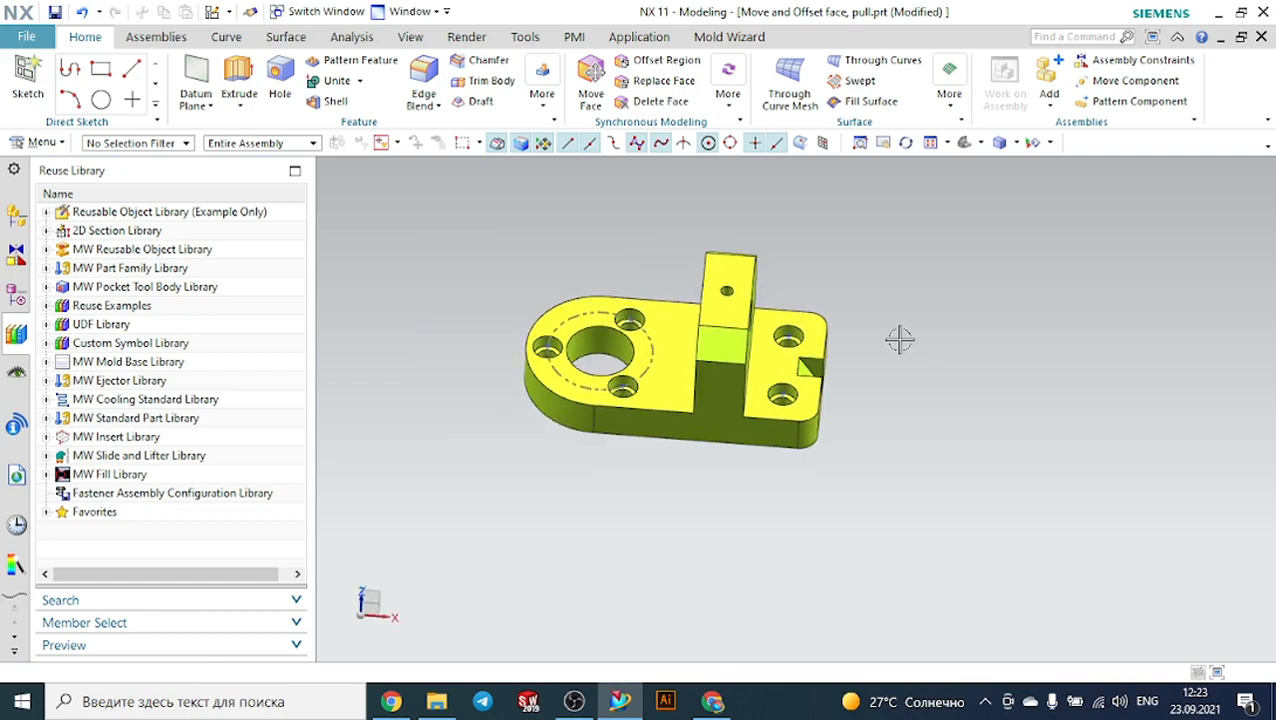
{"action": "scroll", "coordinate": [706, 228], "scroll_direction": "up", "scroll_amount": 2}
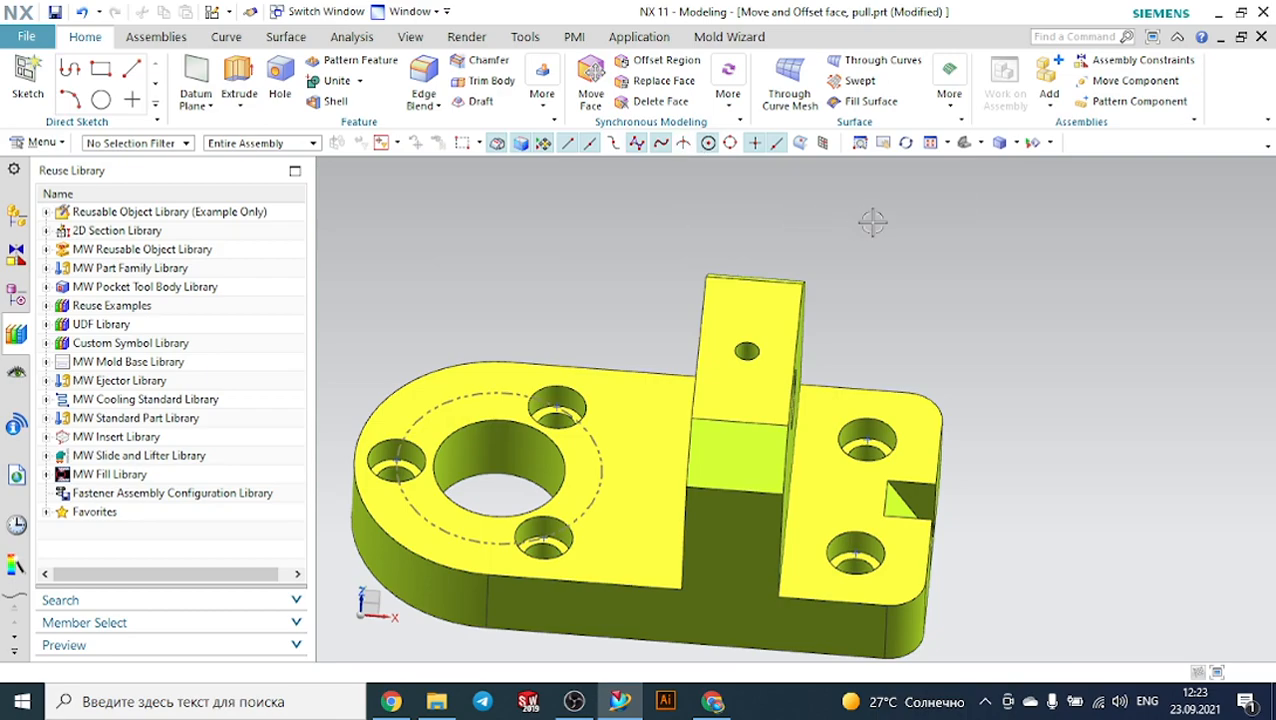
{"action": "left_click", "coordinate": [964, 146]}
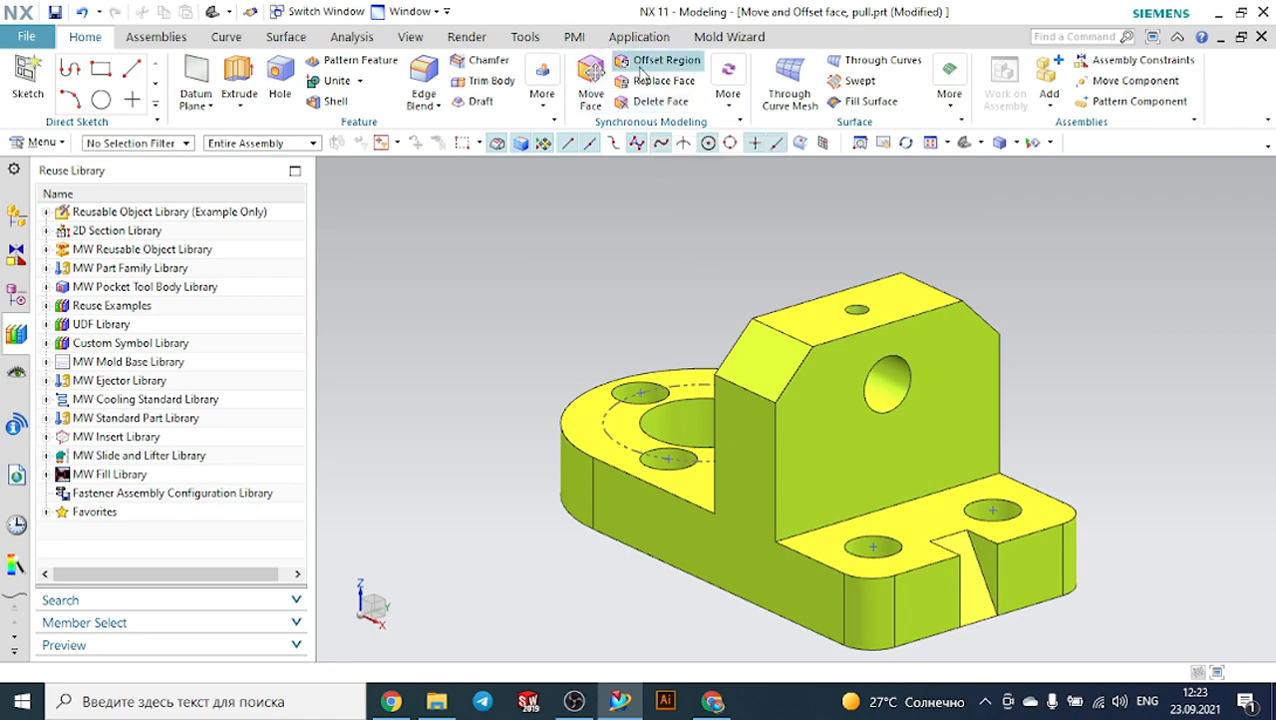
{"action": "left_click", "coordinate": [727, 108]}
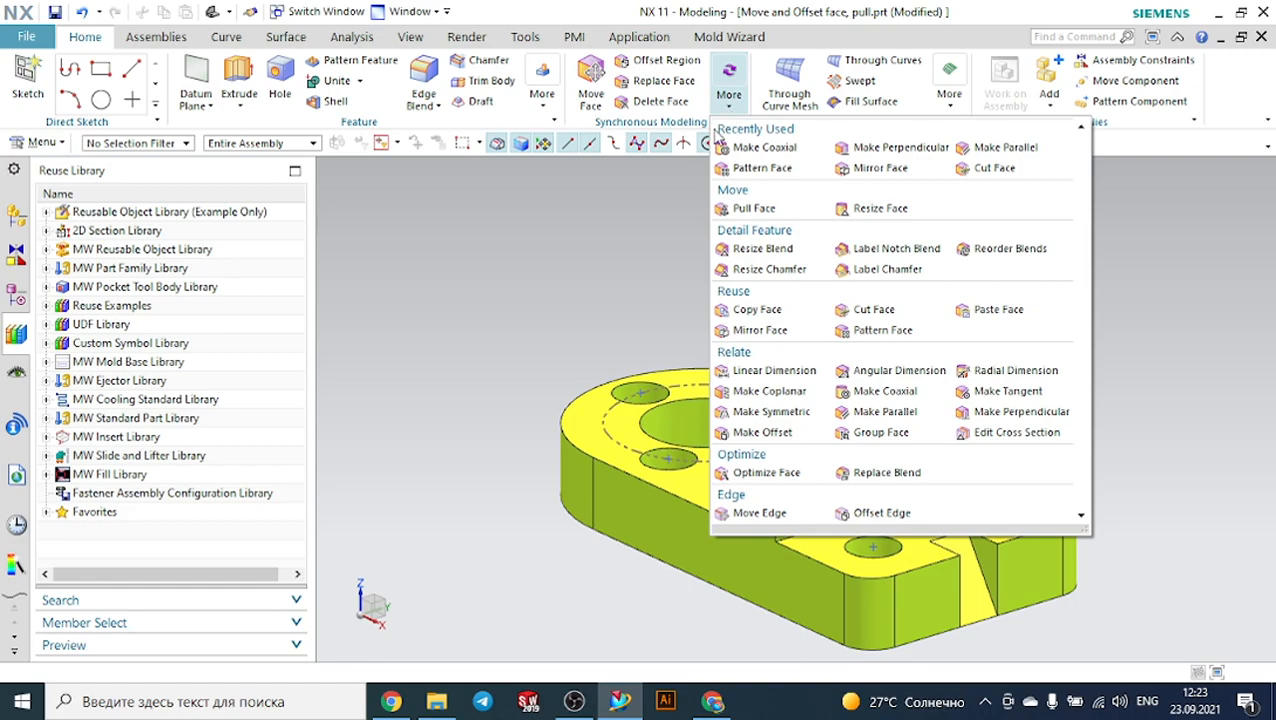
{"action": "left_click", "coordinate": [596, 226]}
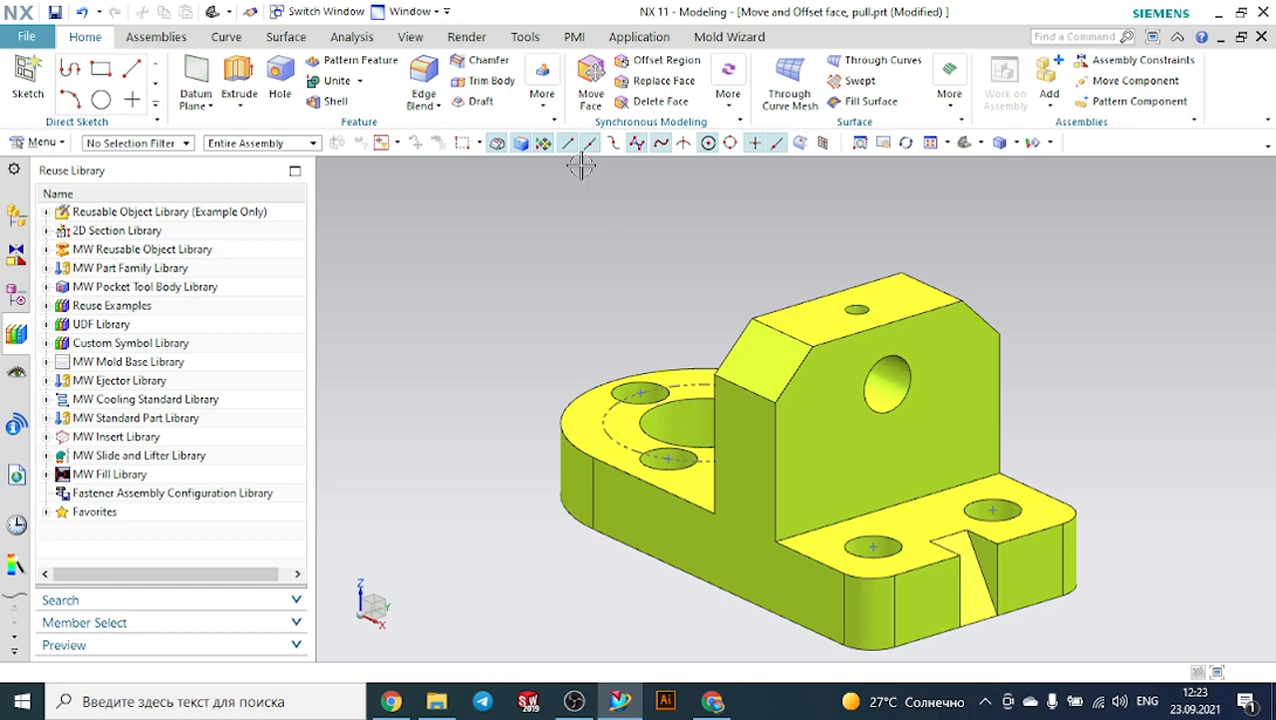
Start Move Face and select five faces at the base's slotted end: both rounded corners, both flat end faces and the inner slot face.
{"action": "left_click", "coordinate": [593, 72]}
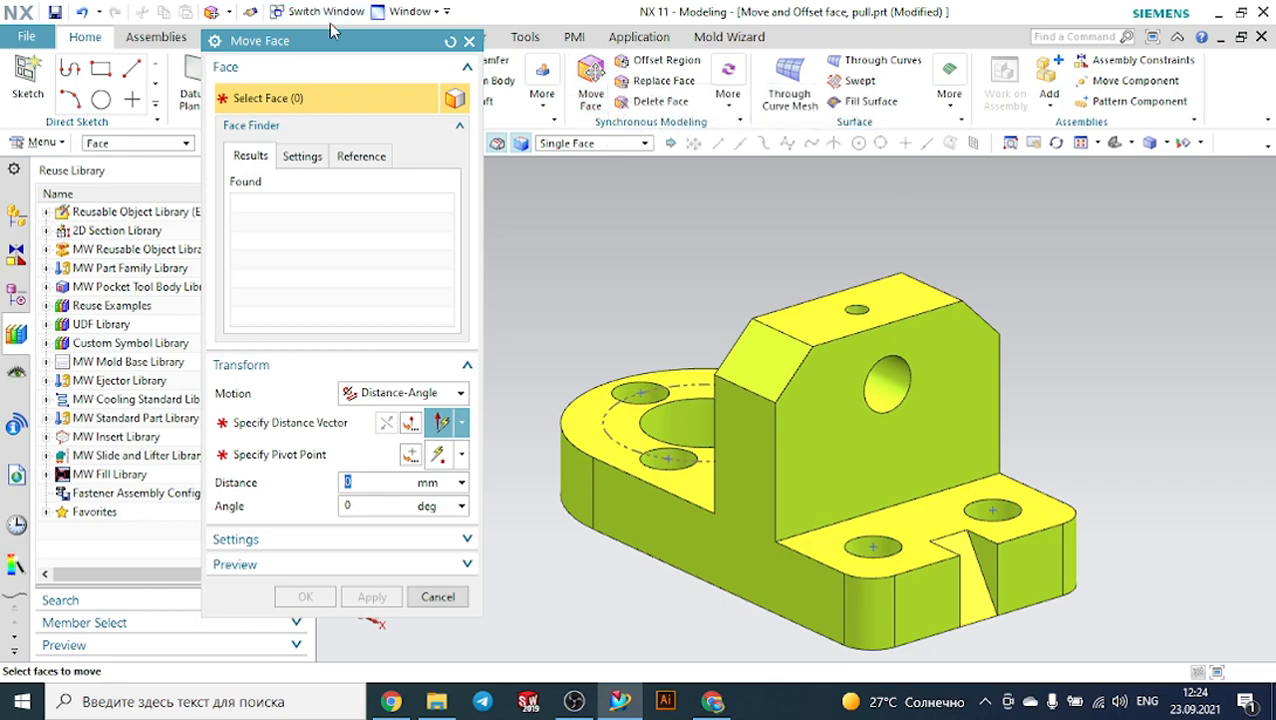
{"action": "left_click_drag", "start_coordinate": [314, 42], "coordinate": [279, 62]}
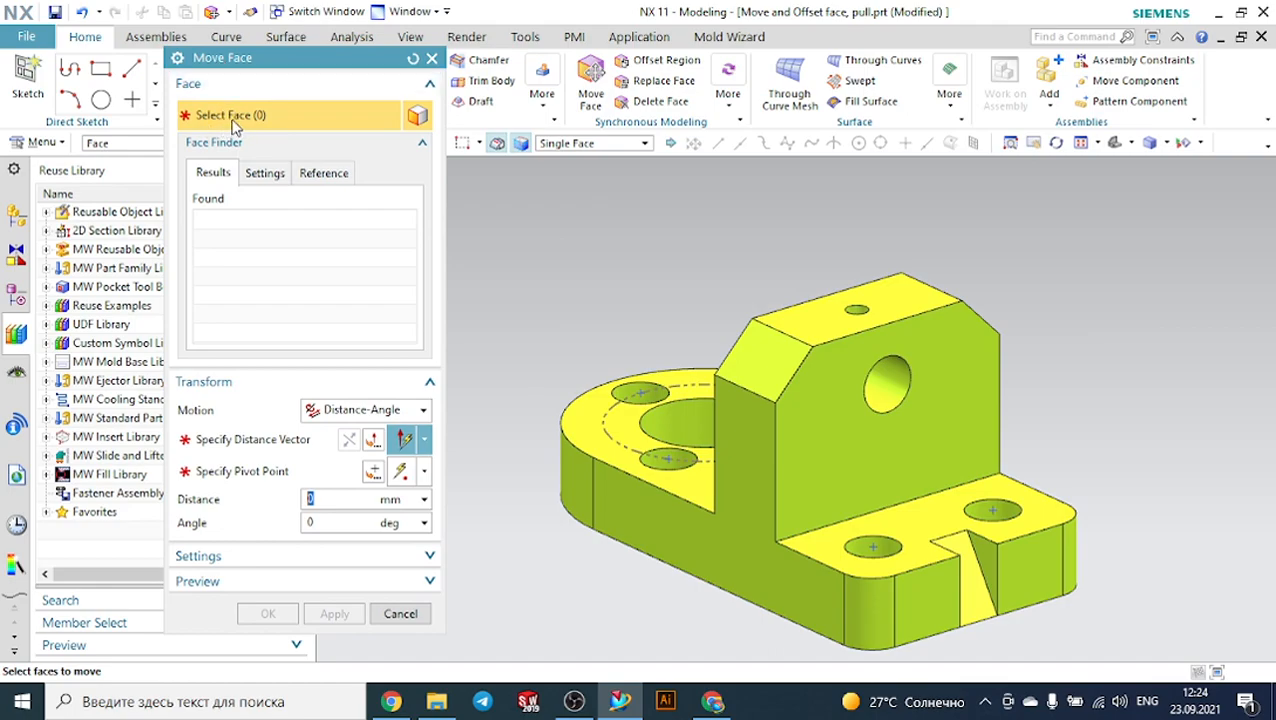
{"action": "scroll", "coordinate": [610, 198], "scroll_direction": "up", "scroll_amount": 2}
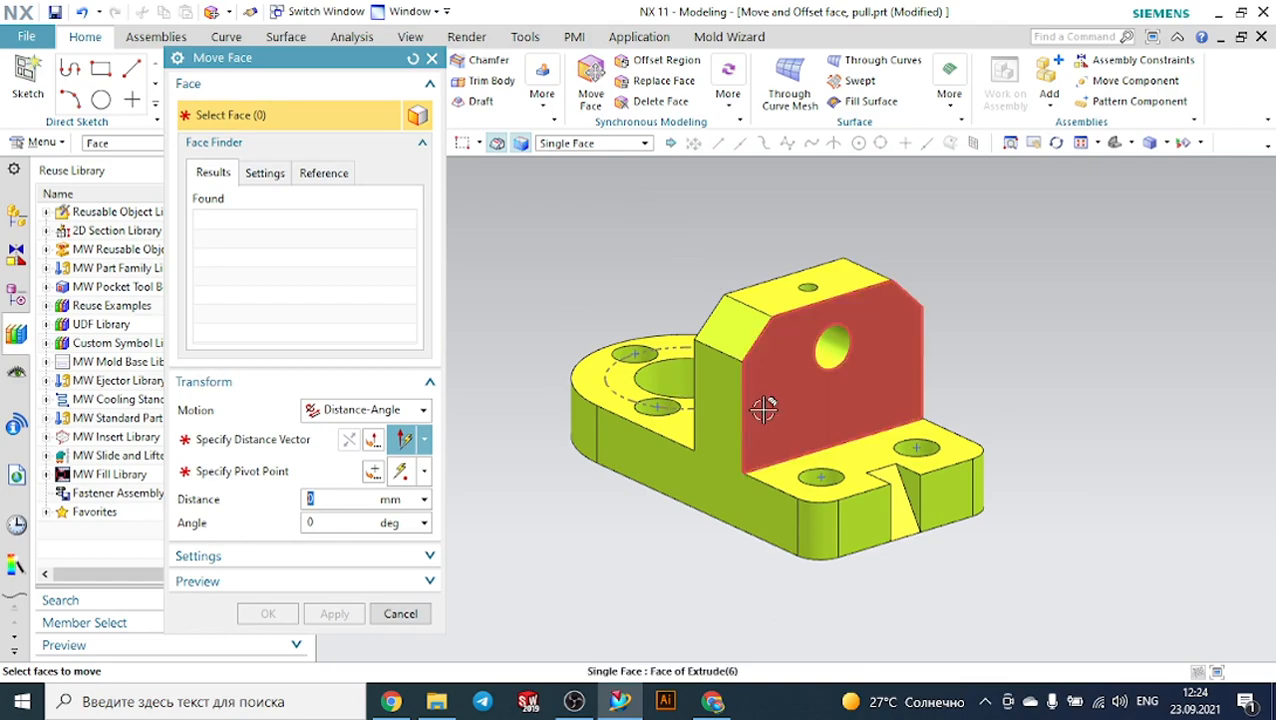
{"action": "scroll", "coordinate": [817, 600], "scroll_direction": "down", "scroll_amount": 5}
{"action": "left_click", "coordinate": [828, 510]}
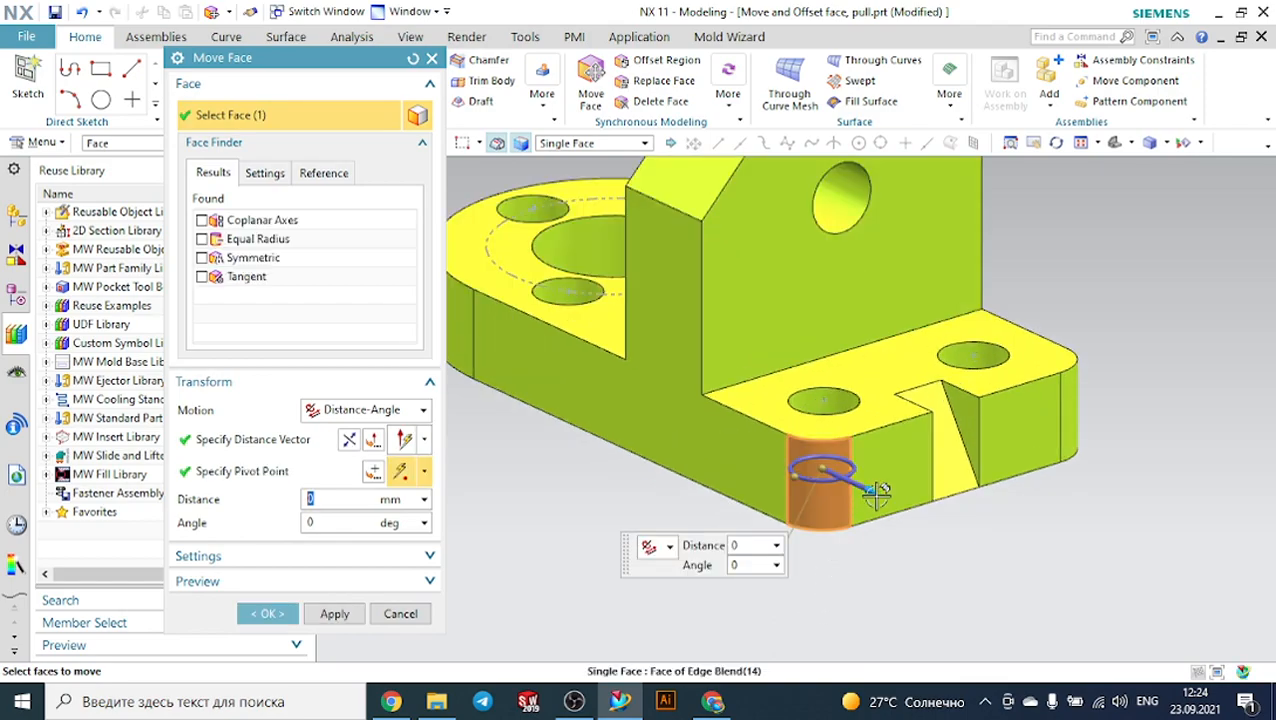
{"action": "mouse_move", "coordinate": [958, 459]}
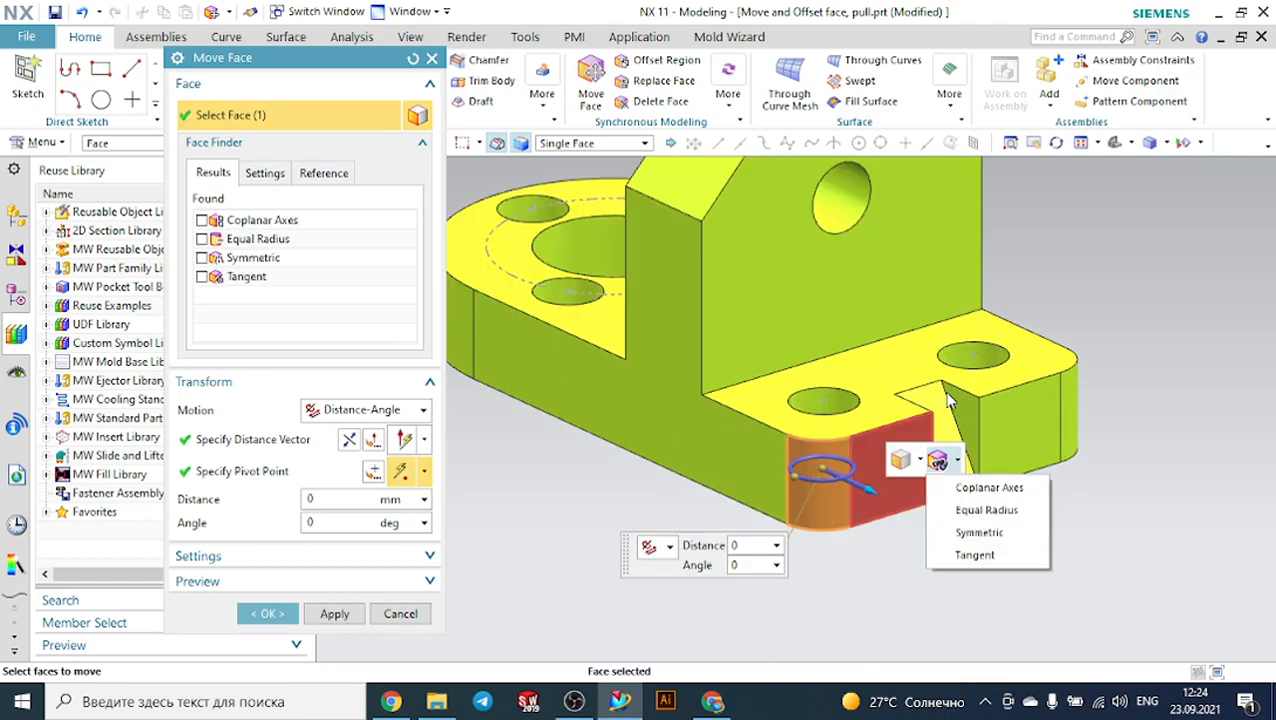
{"action": "left_click", "coordinate": [868, 456]}
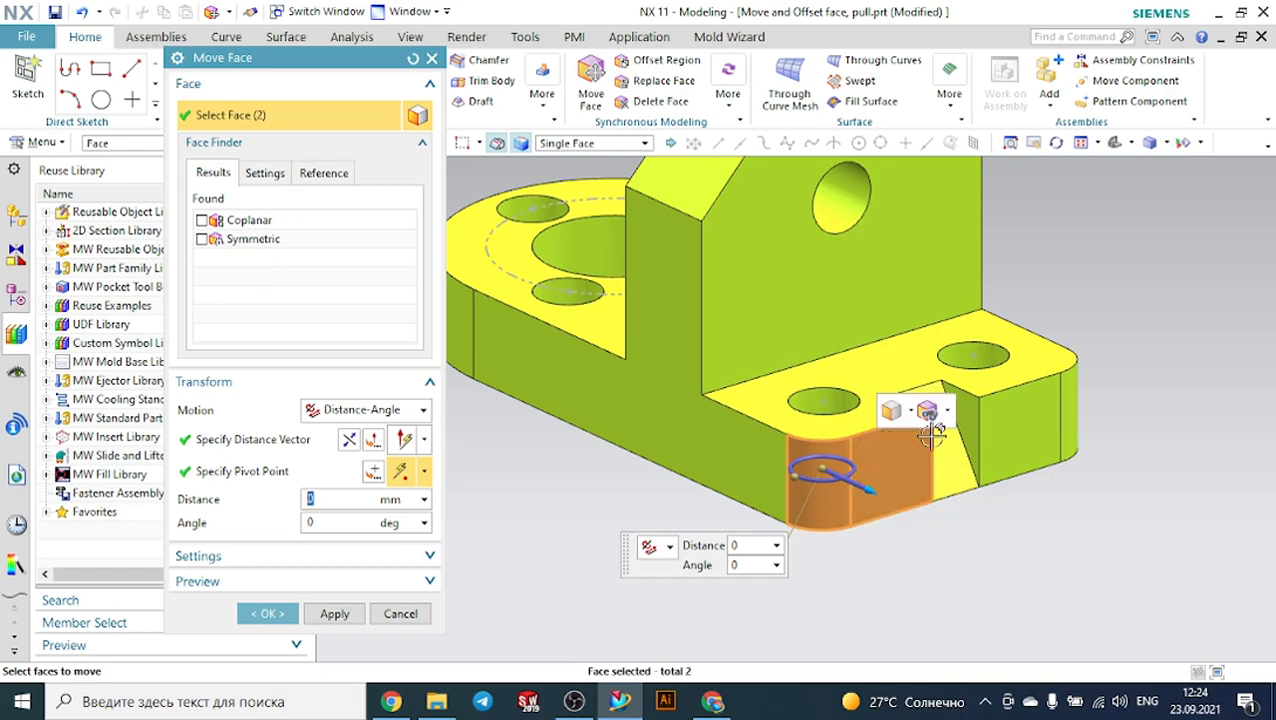
{"action": "left_click", "coordinate": [955, 455]}
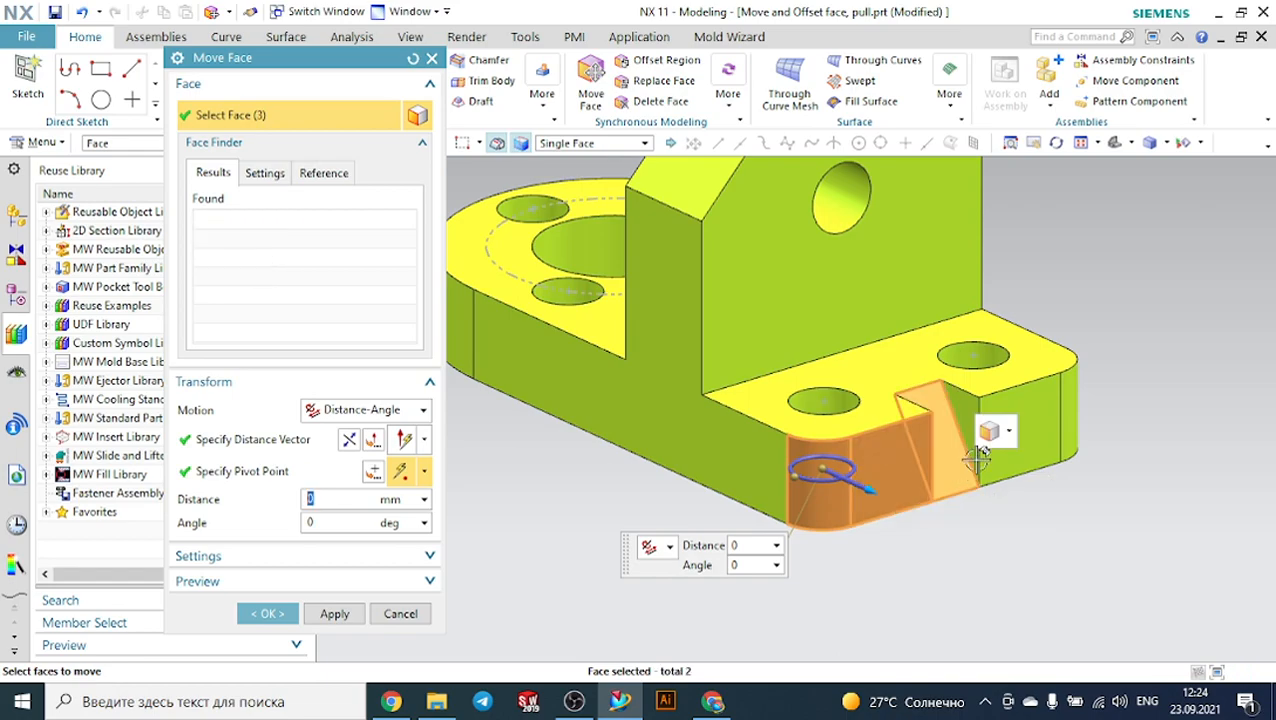
{"action": "left_click", "coordinate": [1050, 410]}
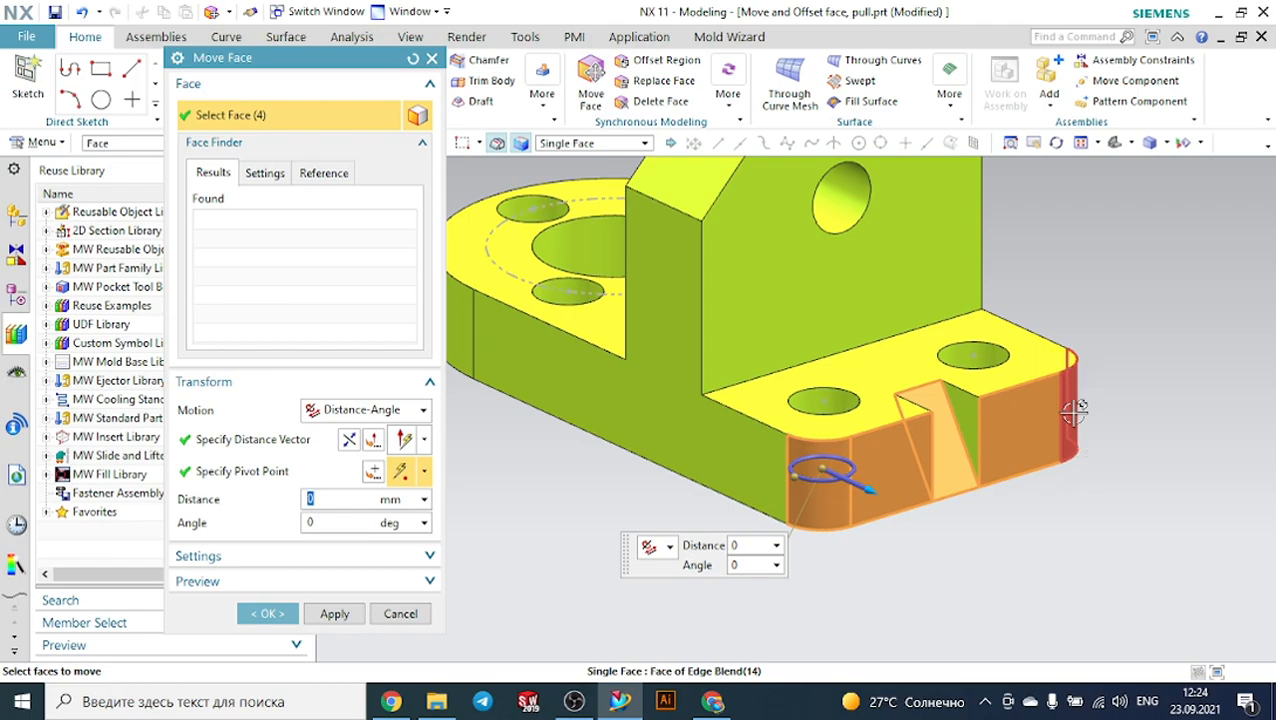
{"action": "left_click", "coordinate": [1068, 405]}
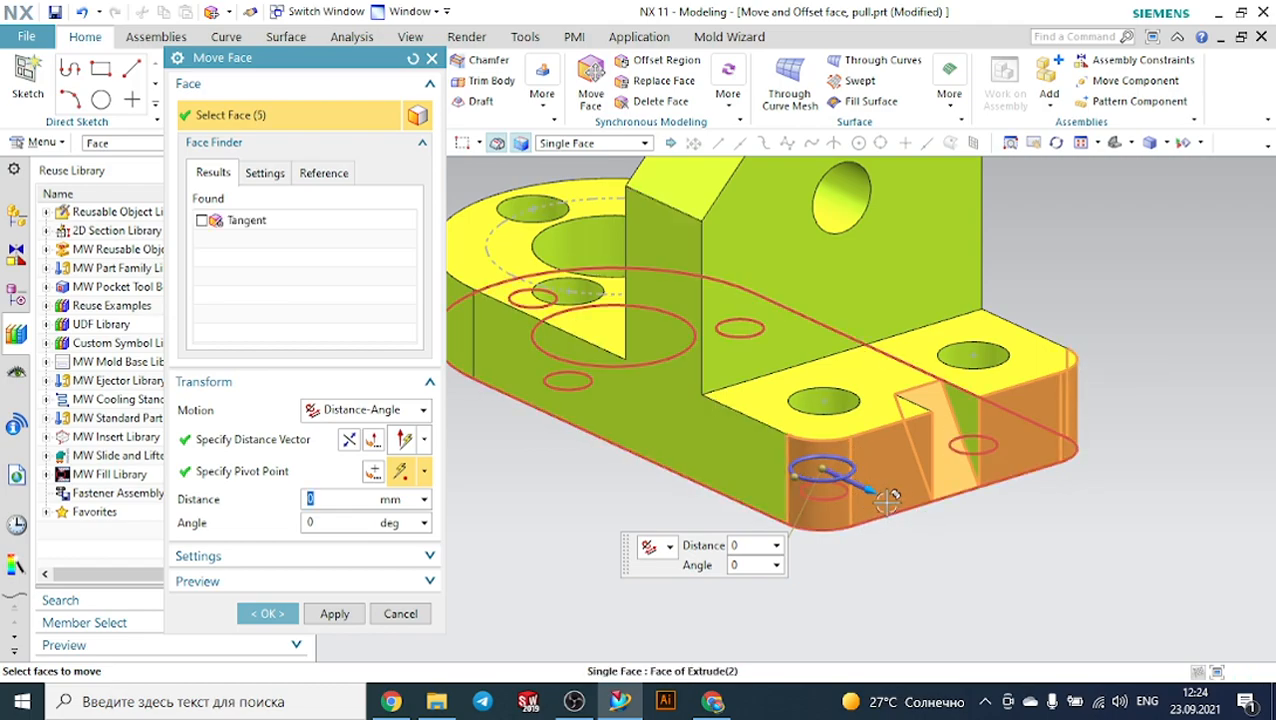
Move the selected end faces outward by 30 mm to lengthen the base, and apply the Move Face.
{"action": "left_click_drag", "start_coordinate": [881, 490], "coordinate": [896, 520]}
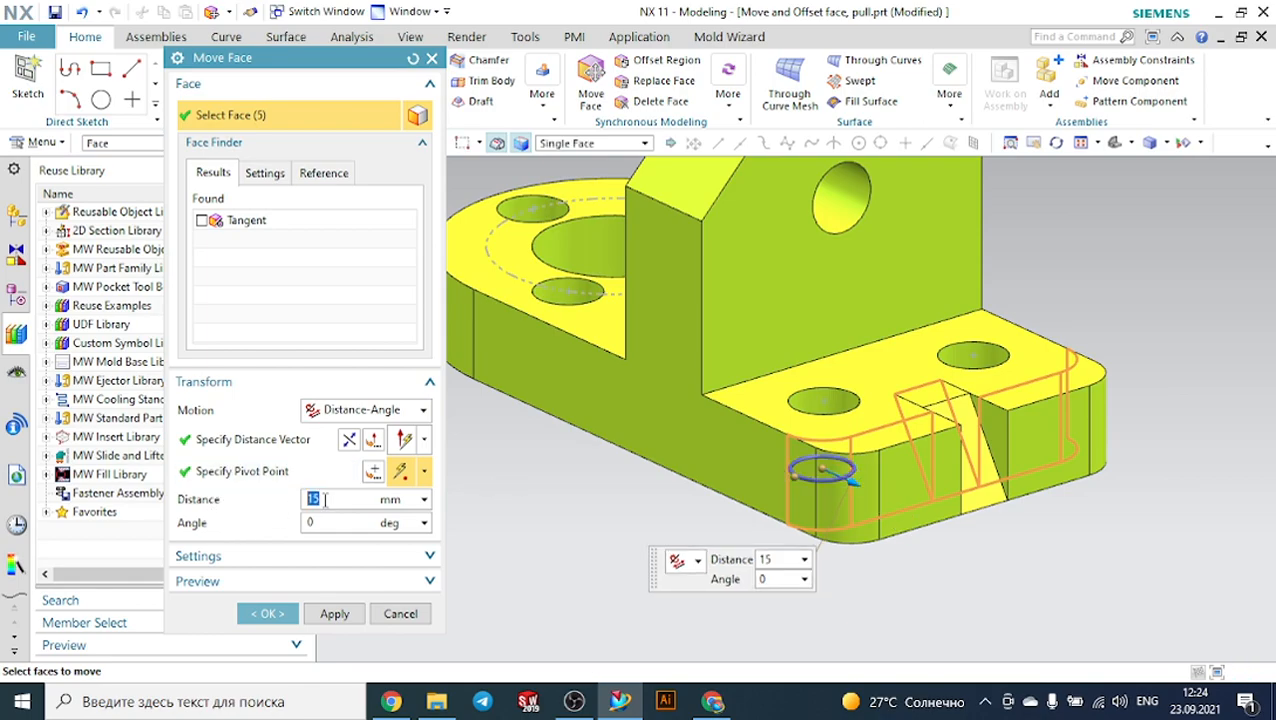
{"action": "left_click_drag", "start_coordinate": [325, 499], "coordinate": [280, 500]}
{"action": "type", "text": "30"}
{"action": "key", "text": "Return"}
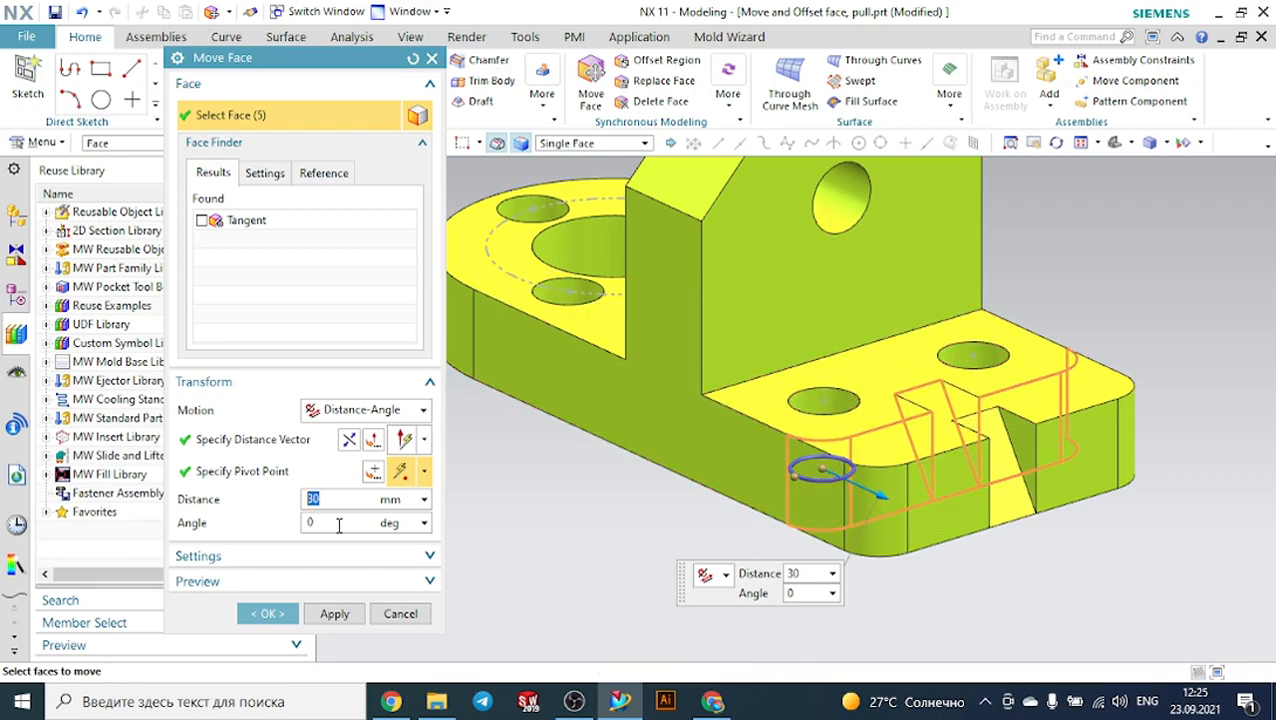
{"action": "left_click", "coordinate": [272, 614]}
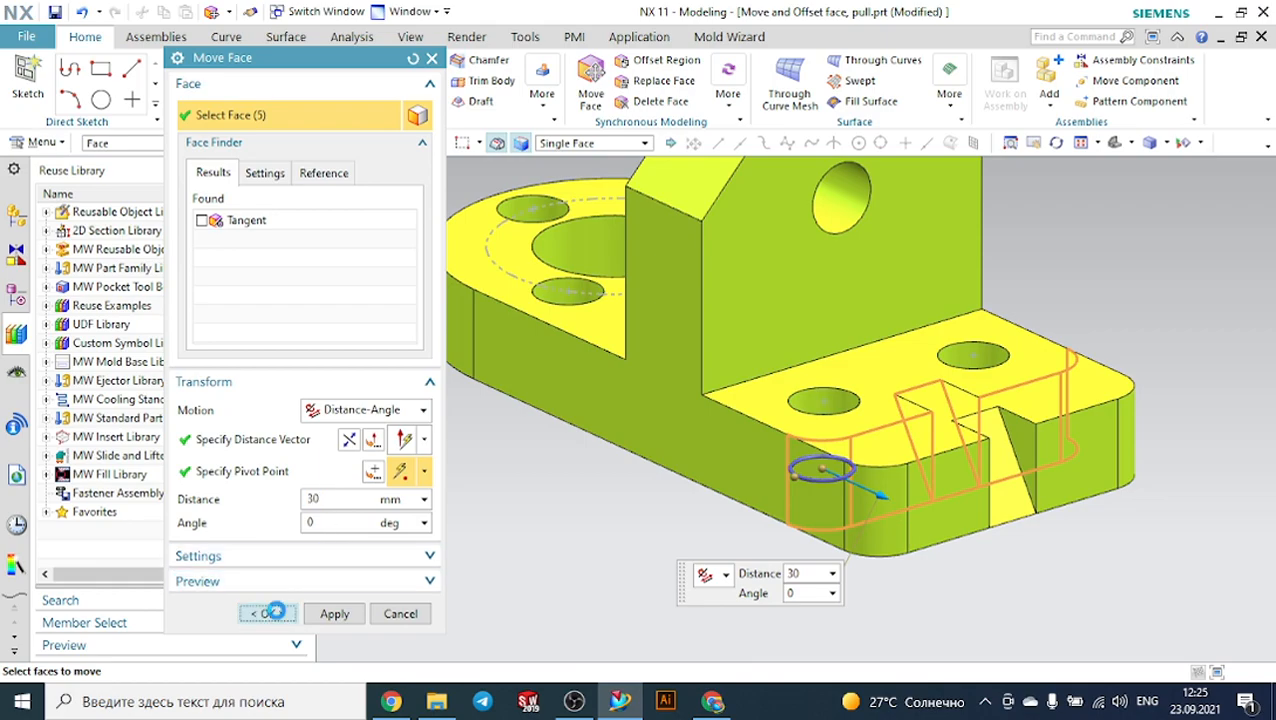
Start Move Face and try moving the front counterbored hole's two cylindrical faces 30 mm toward the base's slotted end.
{"action": "scroll", "coordinate": [558, 516], "scroll_direction": "up", "scroll_amount": 3}
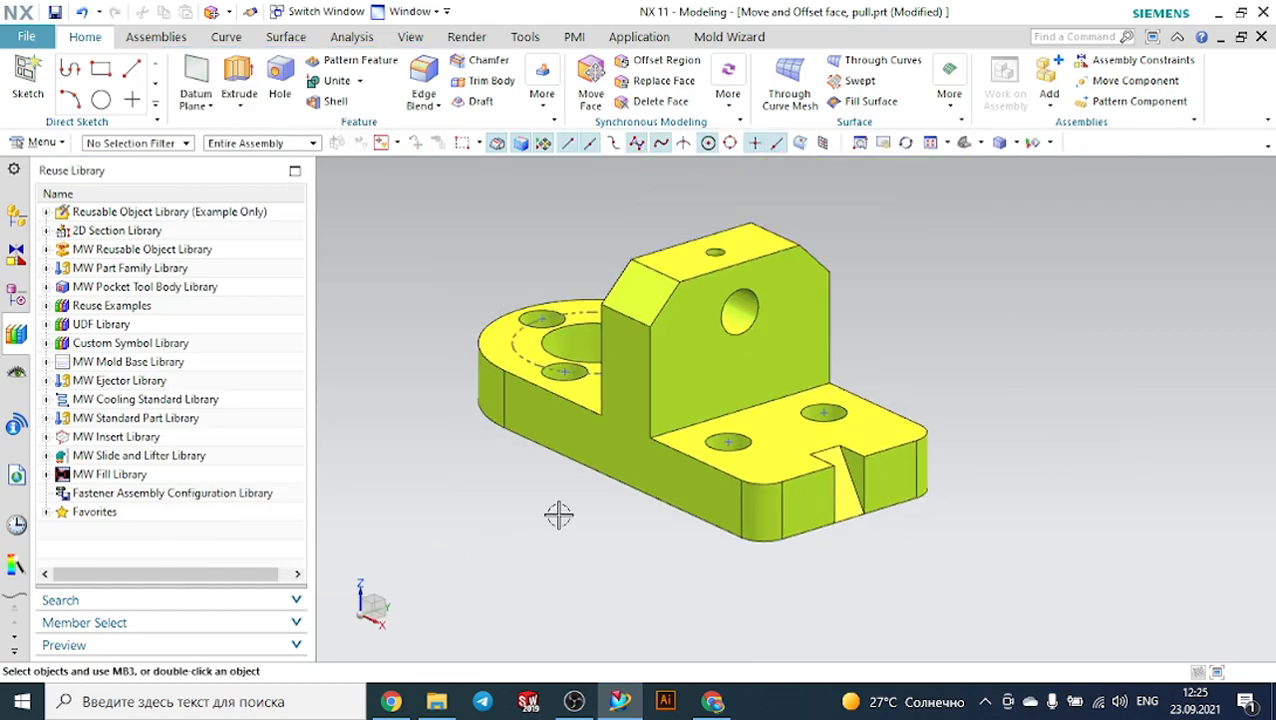
{"action": "middle_click_drag", "start_coordinate": [1095, 386], "coordinate": [1098, 419]}
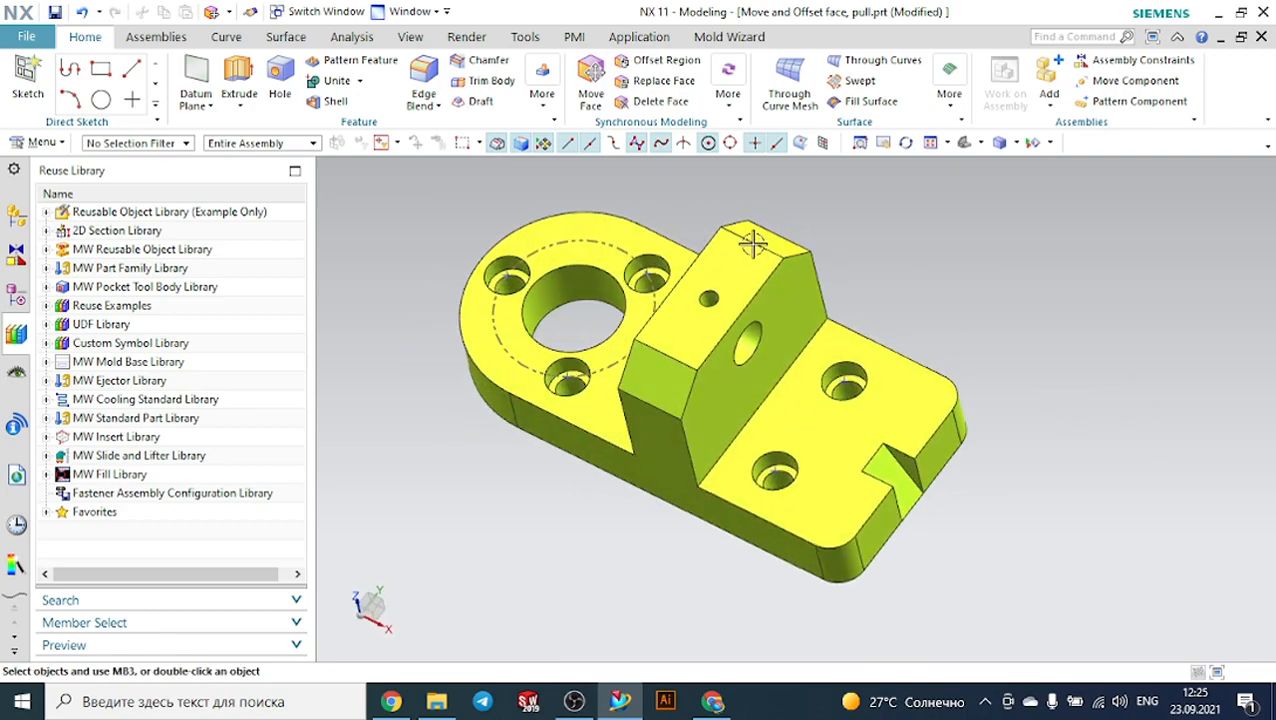
{"action": "left_click", "coordinate": [591, 75]}
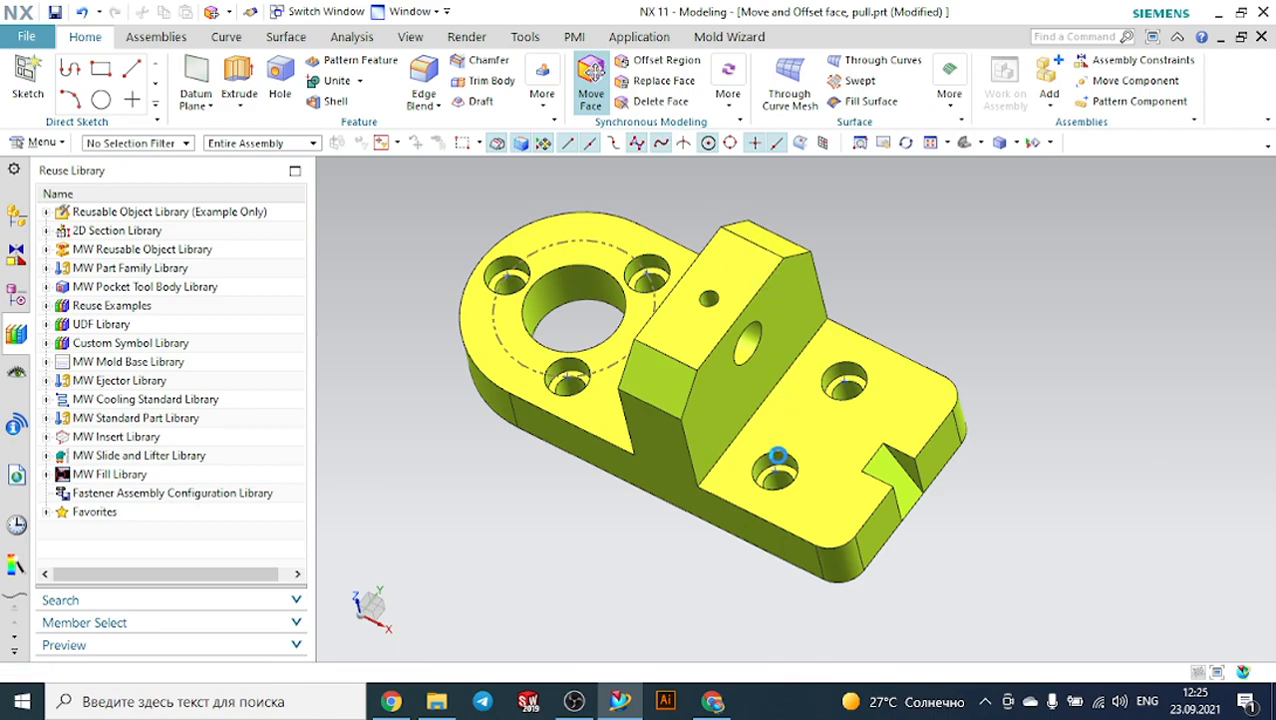
{"action": "scroll", "coordinate": [775, 445], "scroll_direction": "down", "scroll_amount": 5}
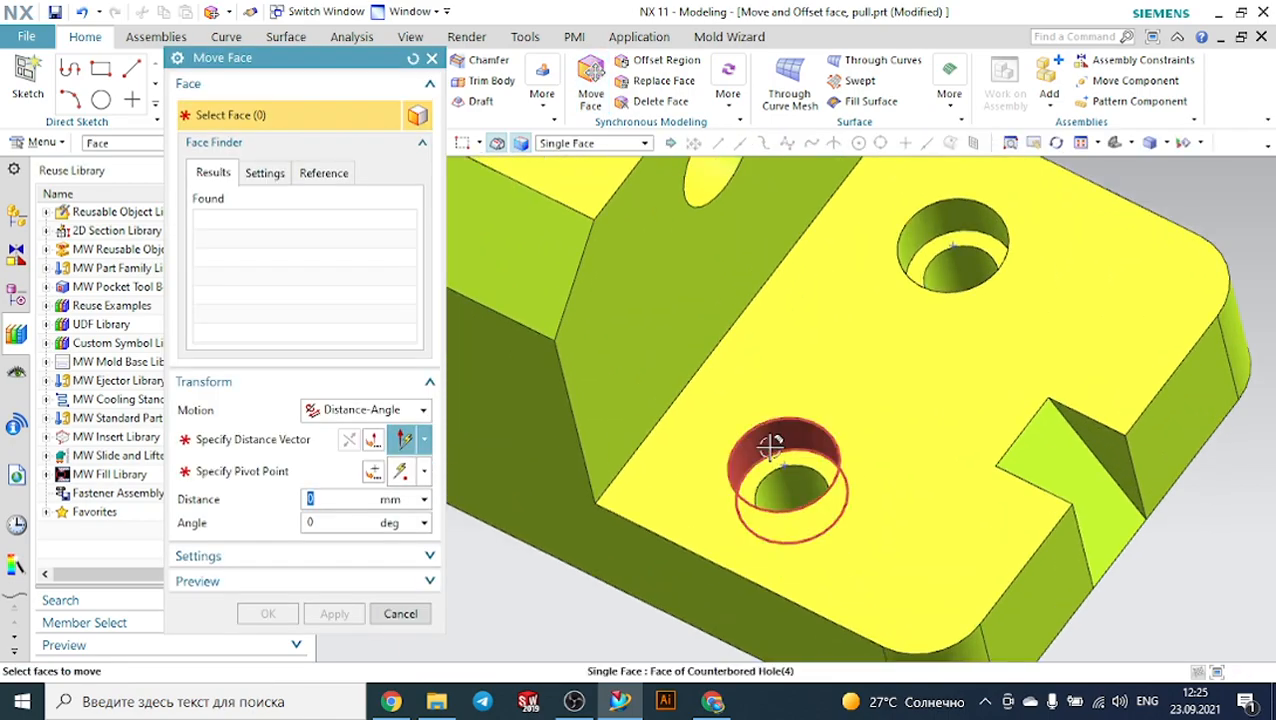
{"action": "left_click", "coordinate": [773, 458]}
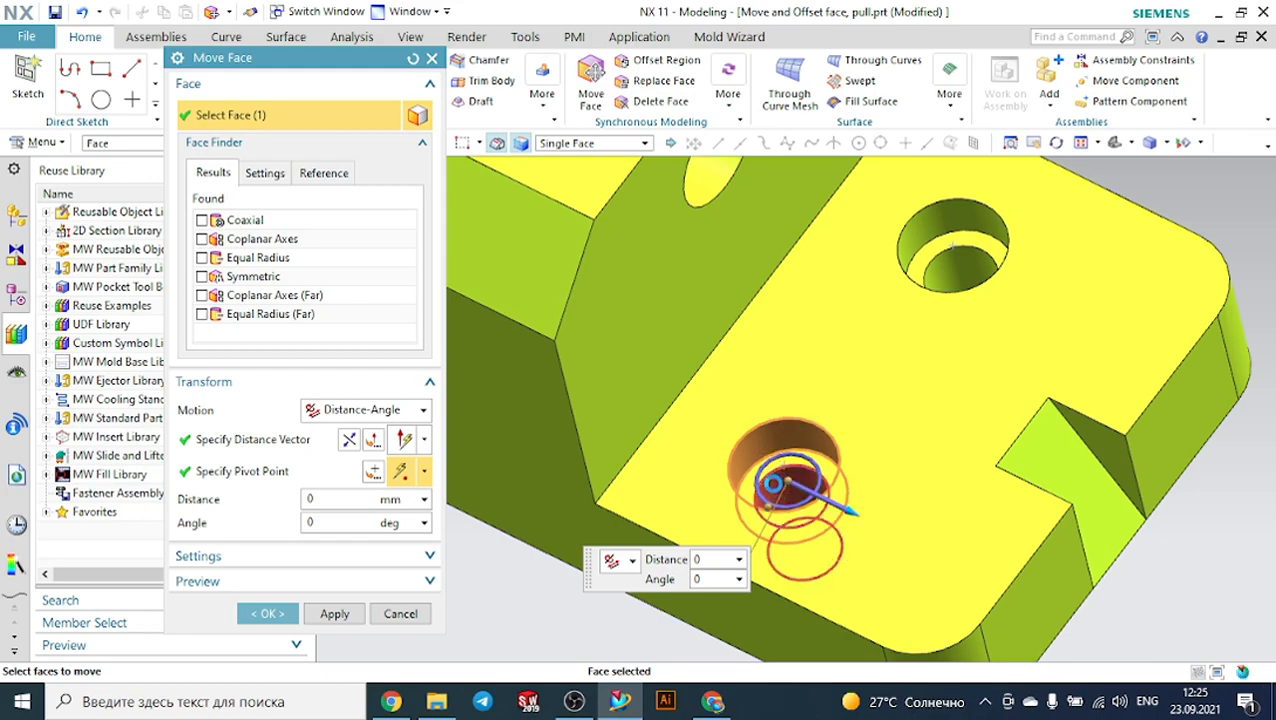
{"action": "left_click", "coordinate": [781, 487]}
{"action": "left_click", "coordinate": [909, 498]}
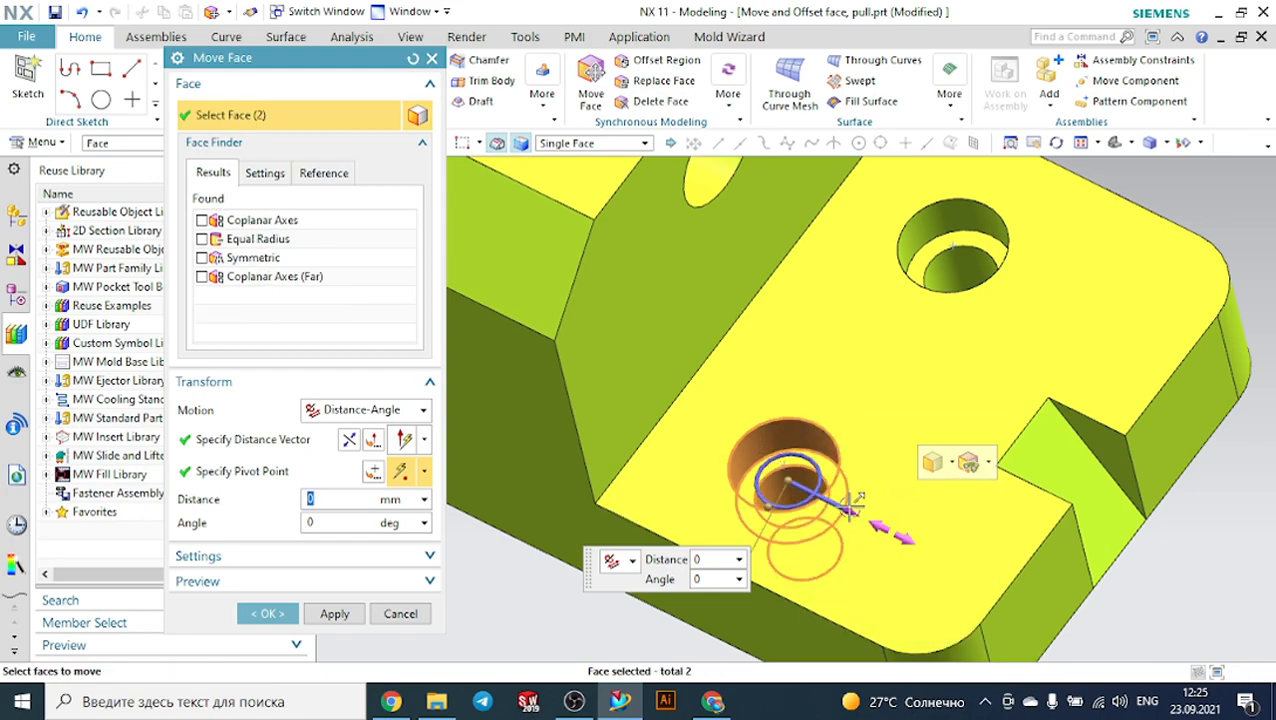
{"action": "left_click_drag", "start_coordinate": [848, 512], "coordinate": [954, 581]}
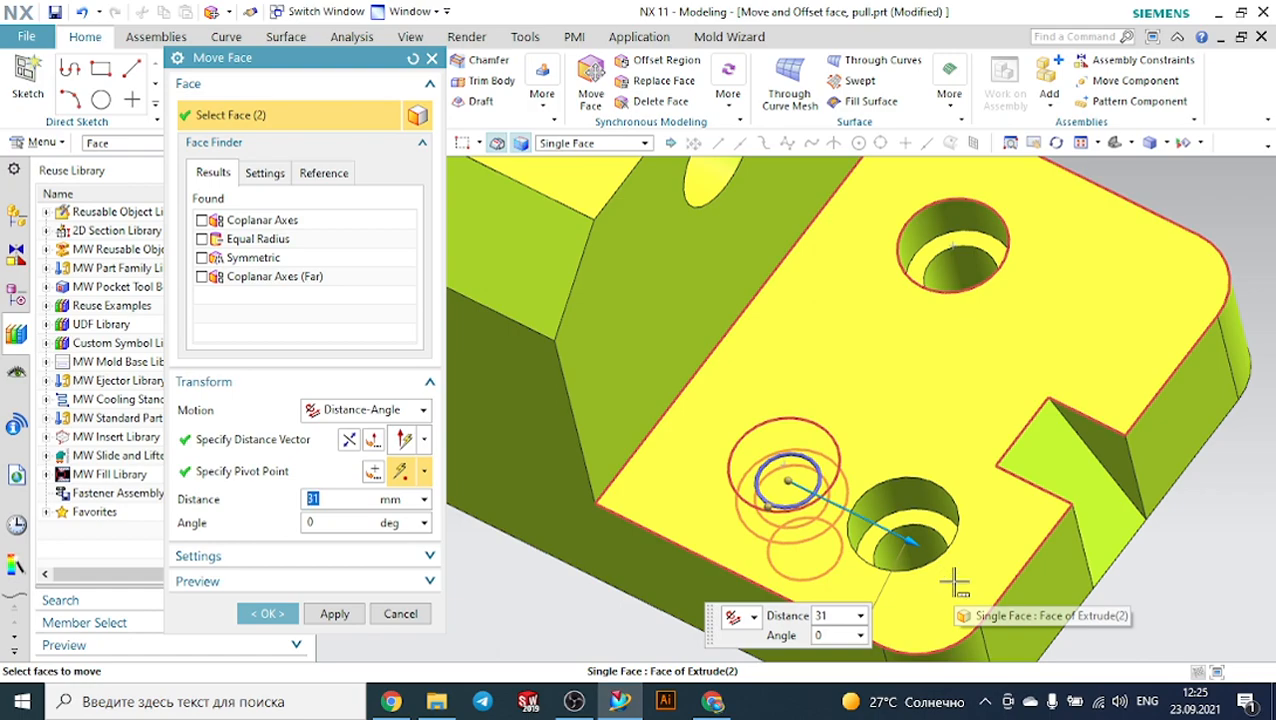
{"action": "type", "text": "30"}
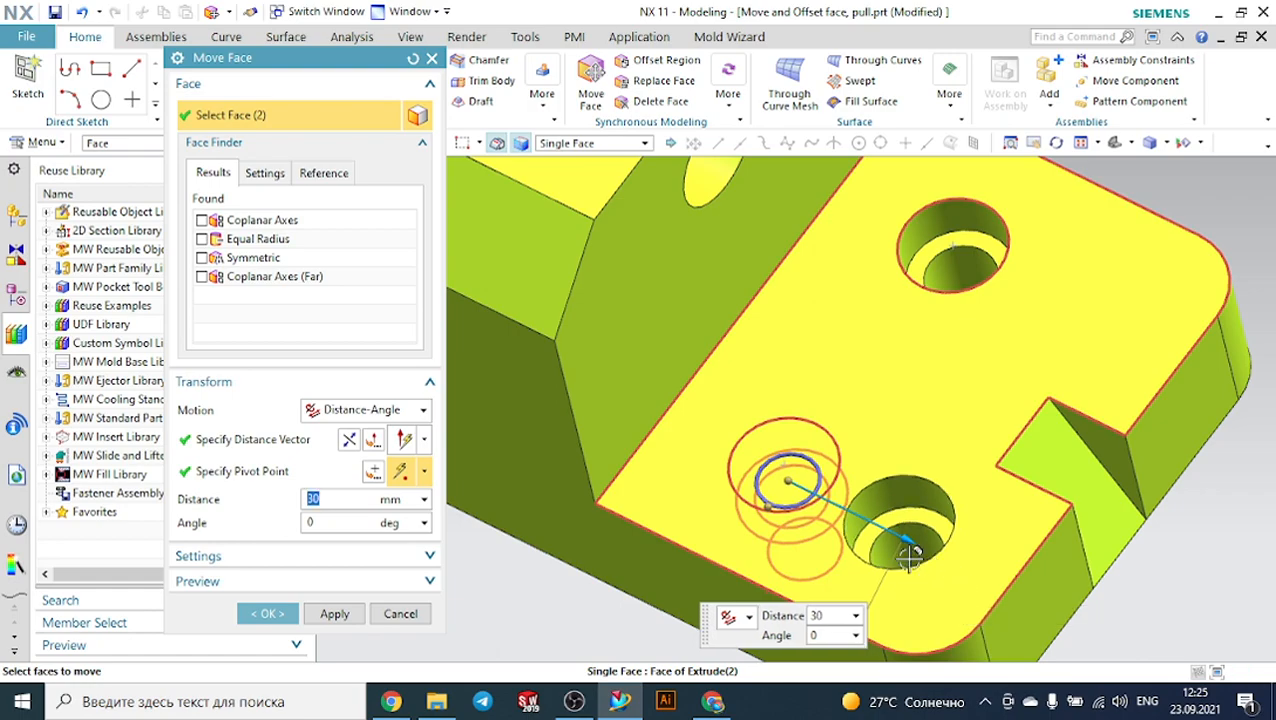
Try adding the faces of the second counterbored hole near the slot to the same 30 mm move.
{"action": "left_click", "coordinate": [958, 222]}
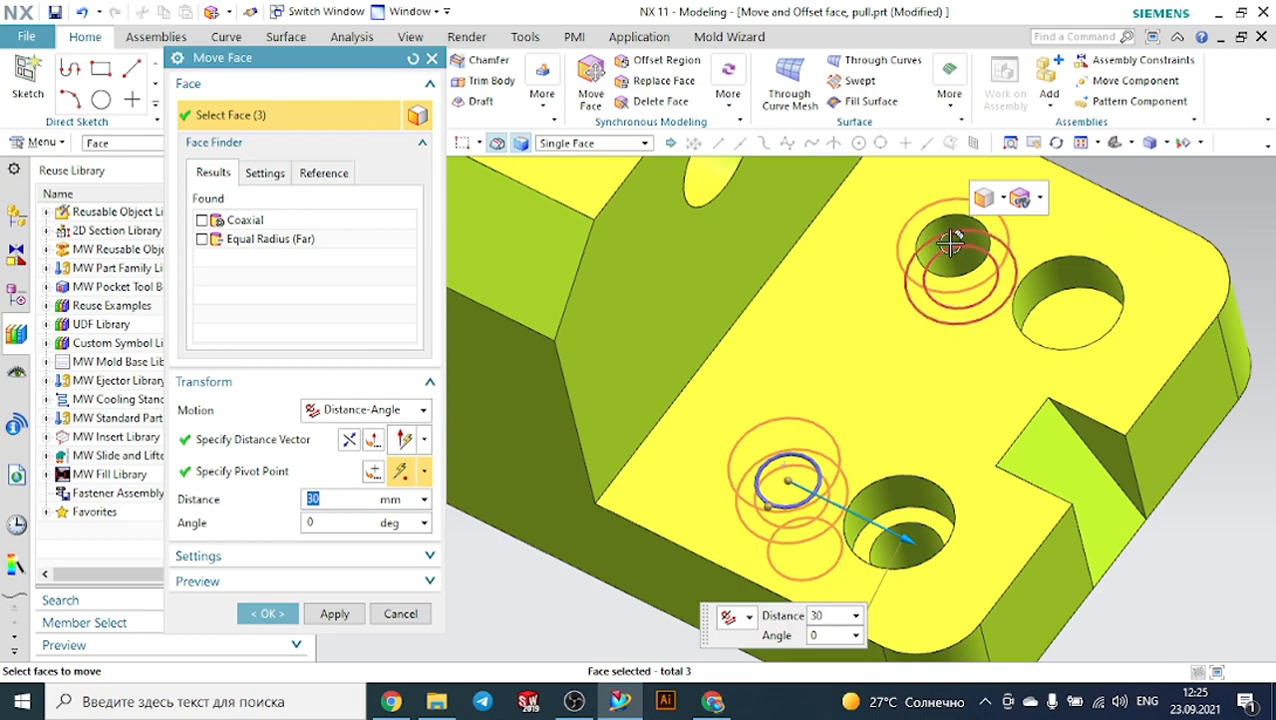
{"action": "scroll", "coordinate": [940, 250], "scroll_direction": "up", "scroll_amount": 4}
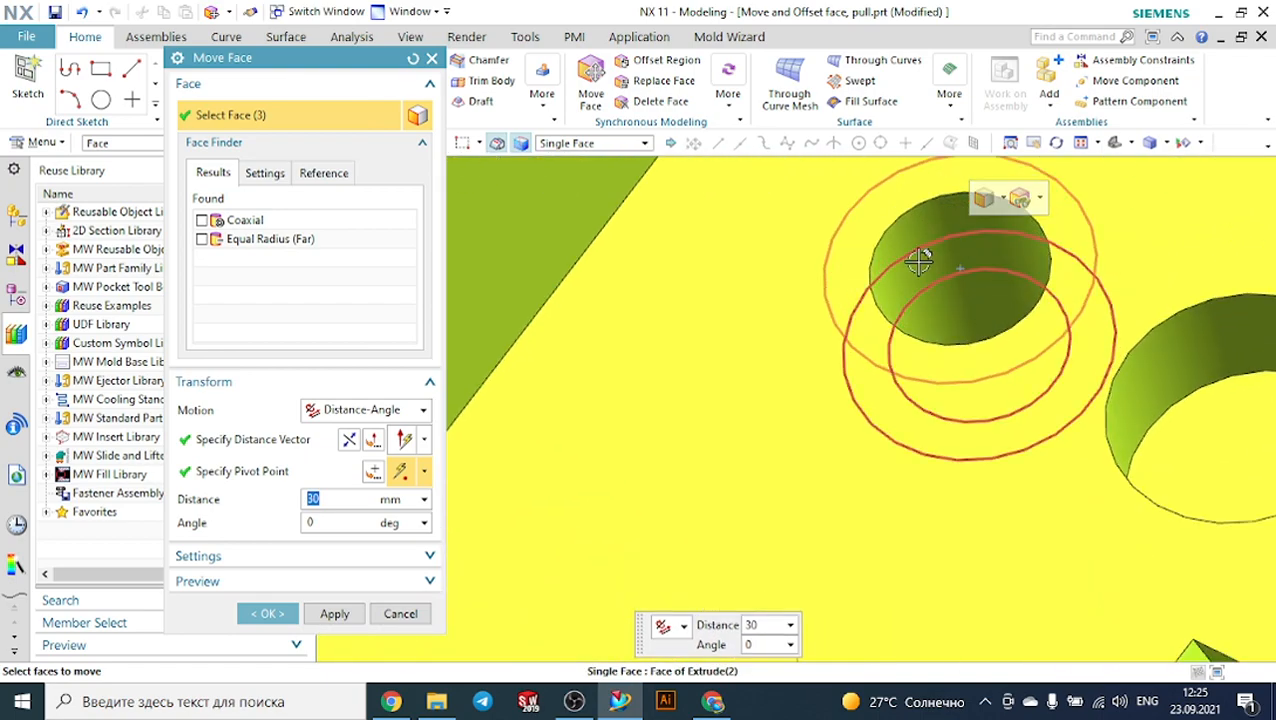
{"action": "left_click", "coordinate": [929, 270]}
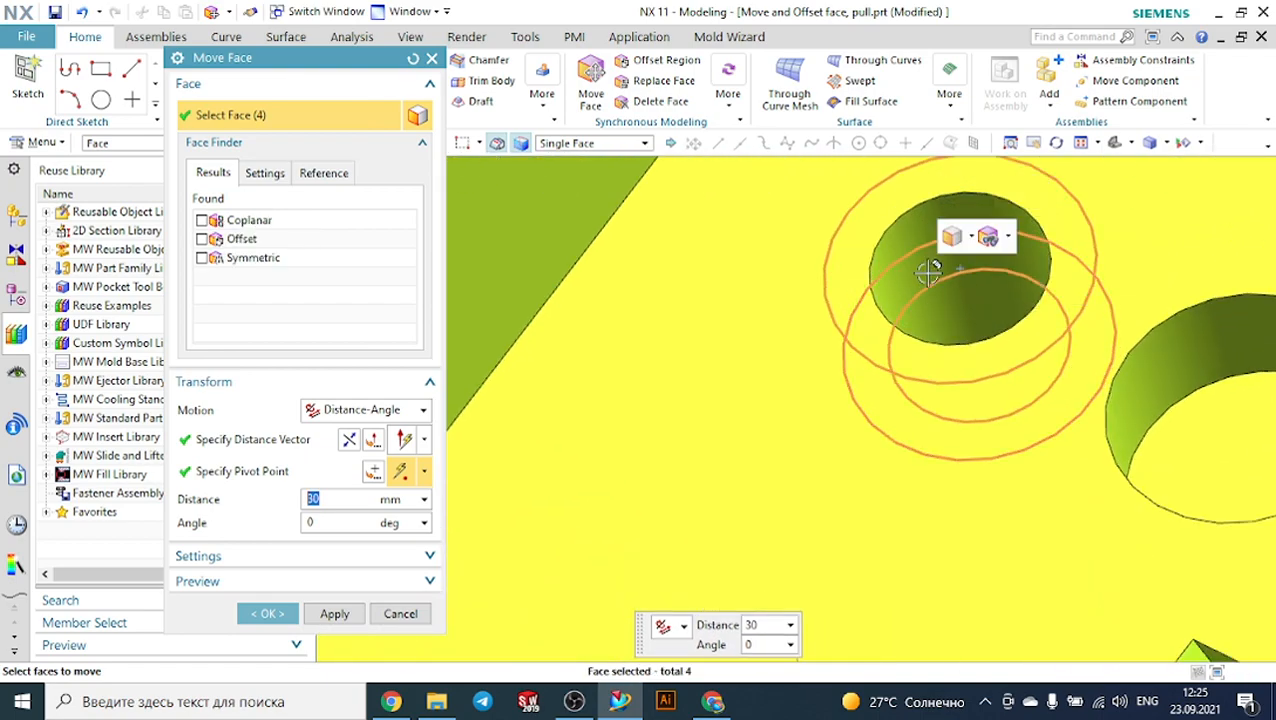
{"action": "middle_click", "coordinate": [906, 224]}
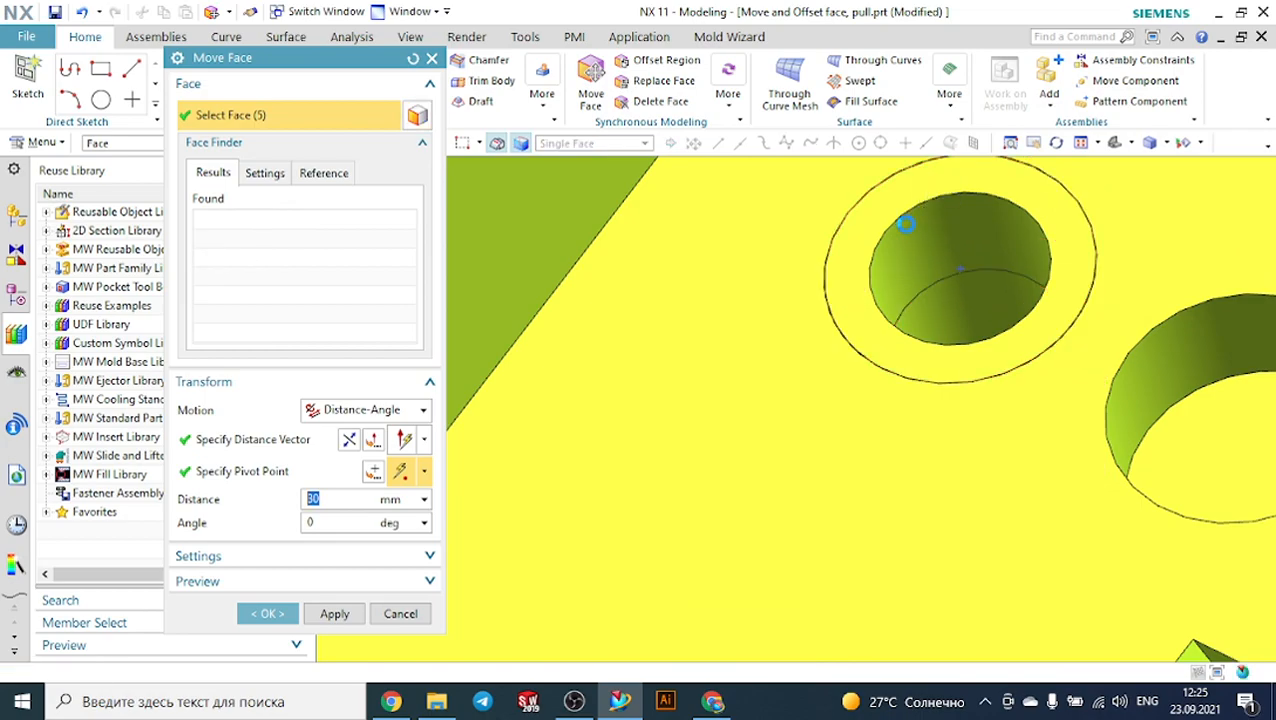
{"action": "scroll", "coordinate": [925, 284], "scroll_direction": "down", "scroll_amount": 5}
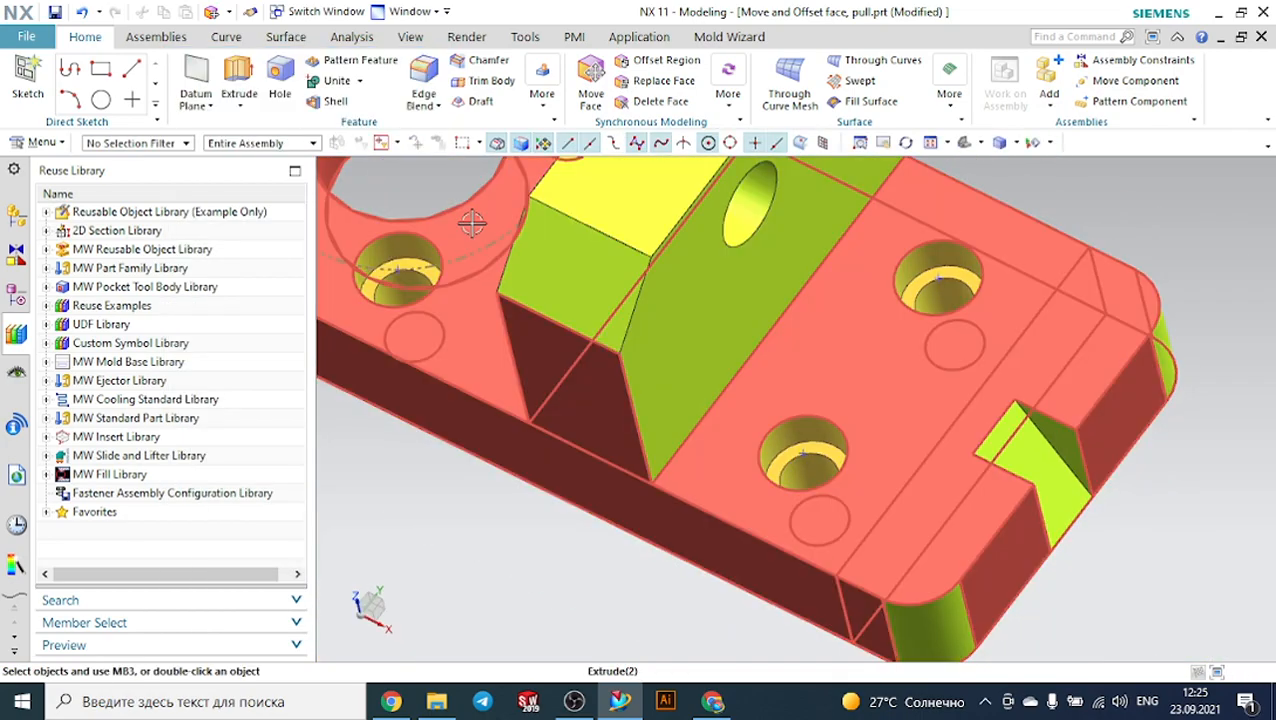
Start Move Face and select the counterbore wall and inner bore of the front hole near the base's slotted end.
{"action": "left_click", "coordinate": [590, 82]}
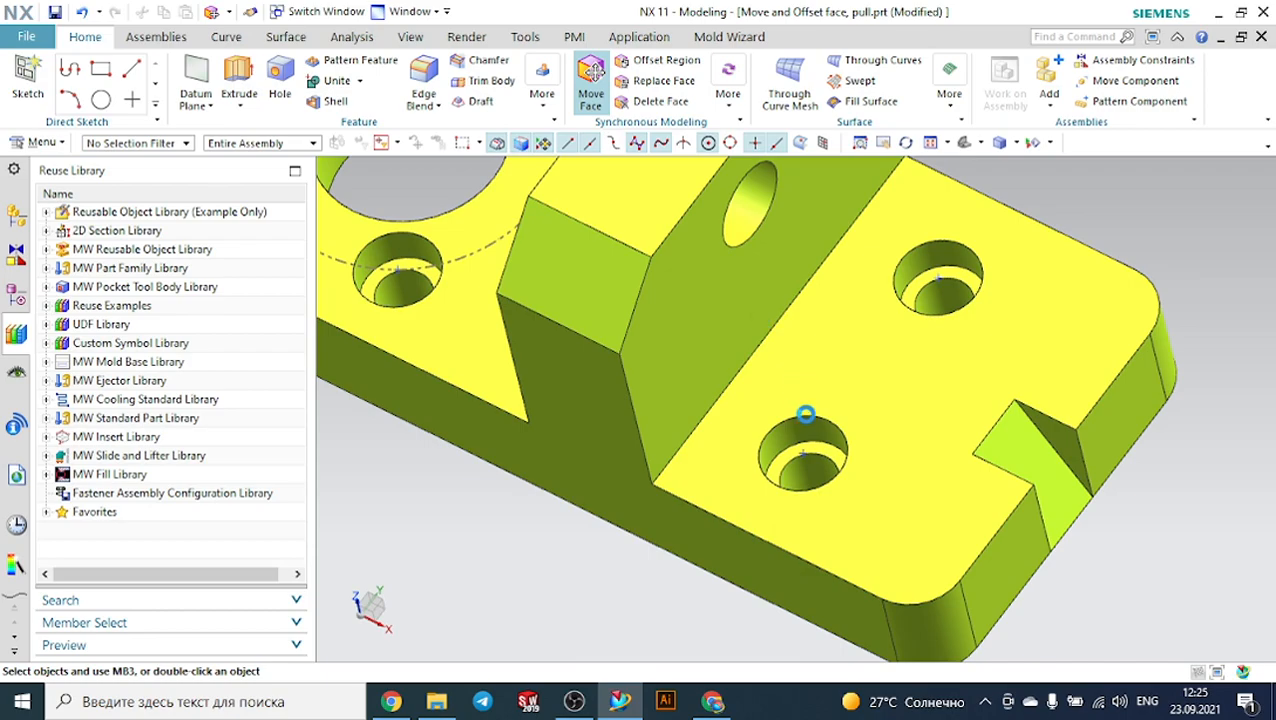
{"action": "scroll", "coordinate": [805, 435], "scroll_direction": "up", "scroll_amount": 3}
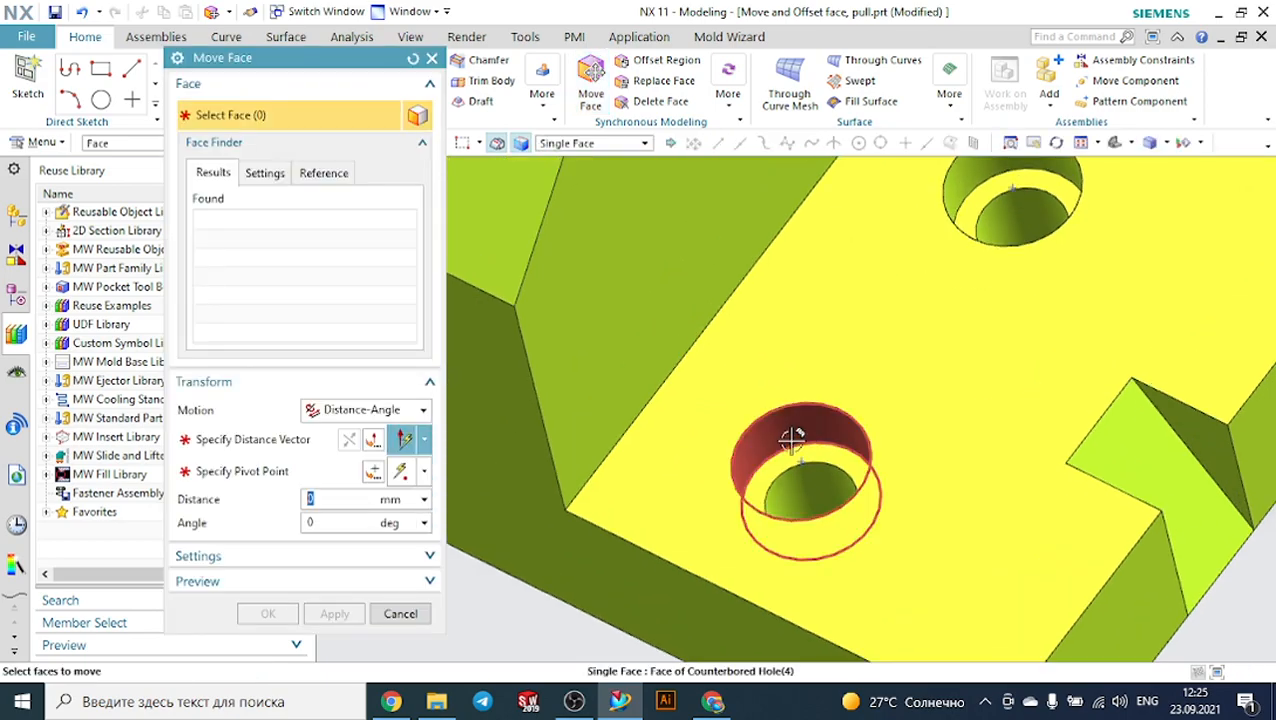
{"action": "left_click", "coordinate": [777, 441]}
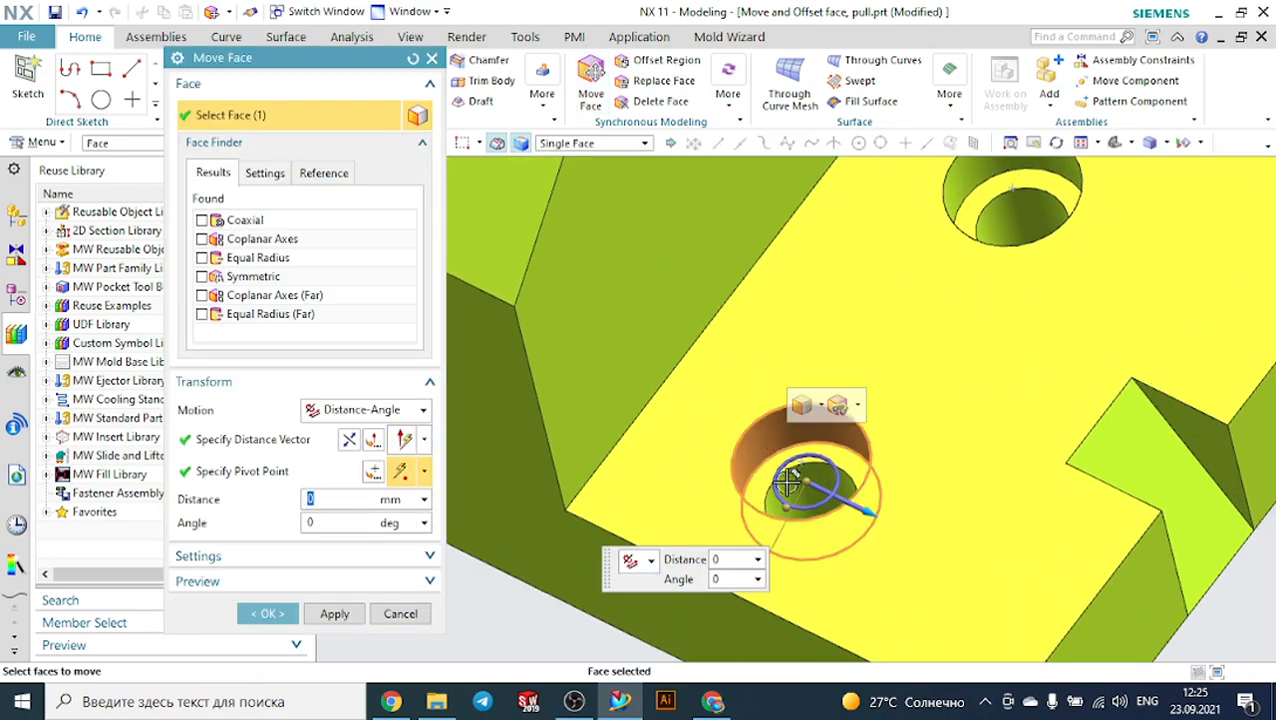
{"action": "scroll", "coordinate": [779, 490], "scroll_direction": "up", "scroll_amount": 5}
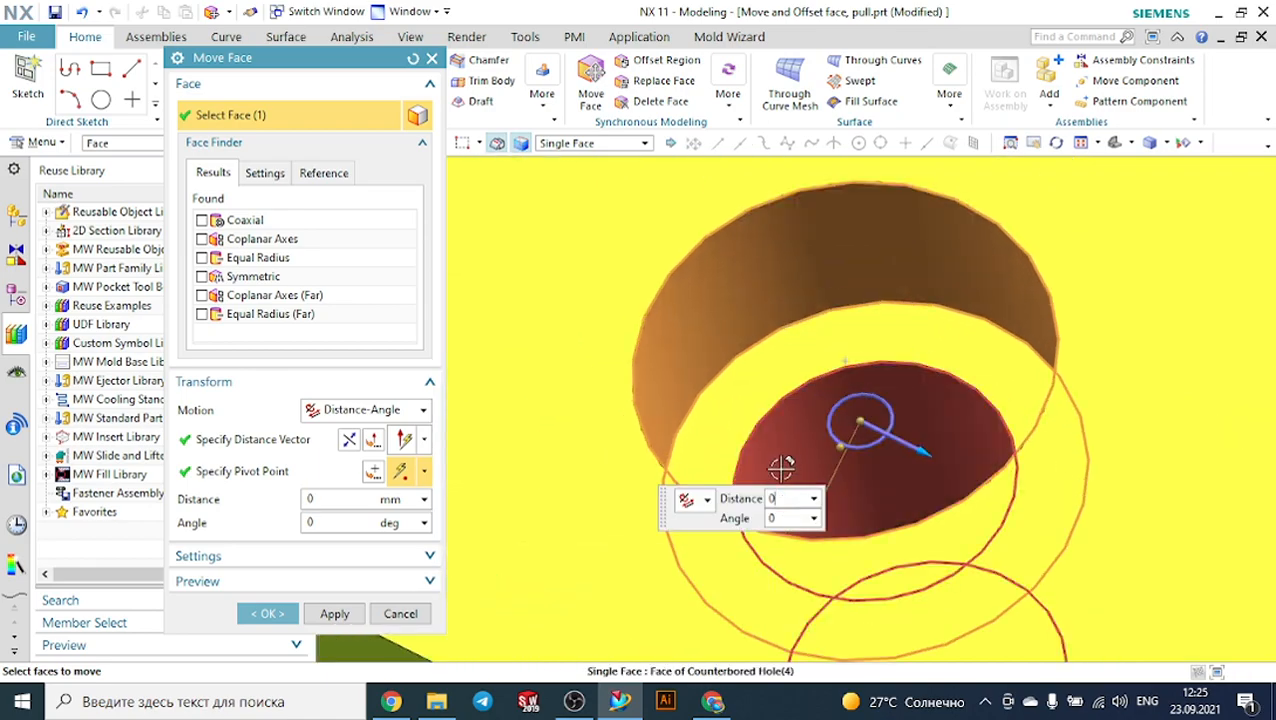
{"action": "left_click", "coordinate": [780, 455]}
{"action": "scroll", "coordinate": [800, 440], "scroll_direction": "down", "scroll_amount": 5}
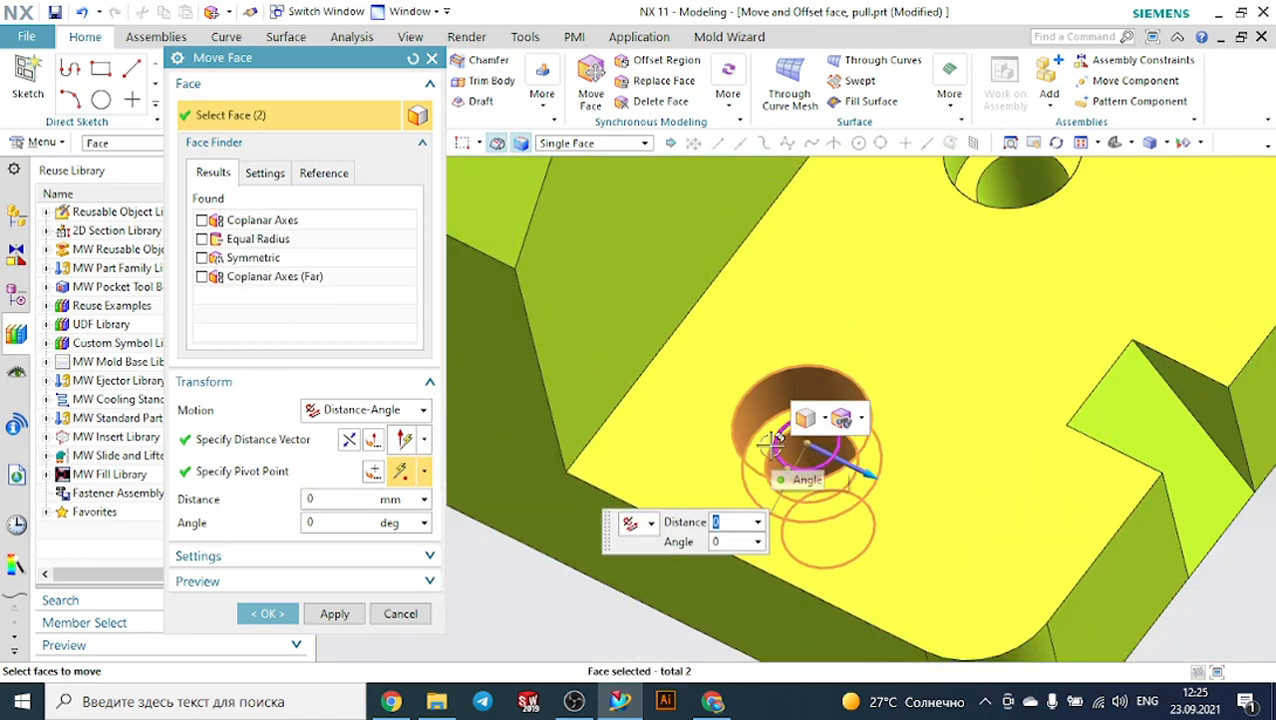
Try the Face Finder's Equal Radius, Symmetric and Coaxial options, and clear them to keep only the front hole's two faces selected.
{"action": "left_click", "coordinate": [201, 239]}
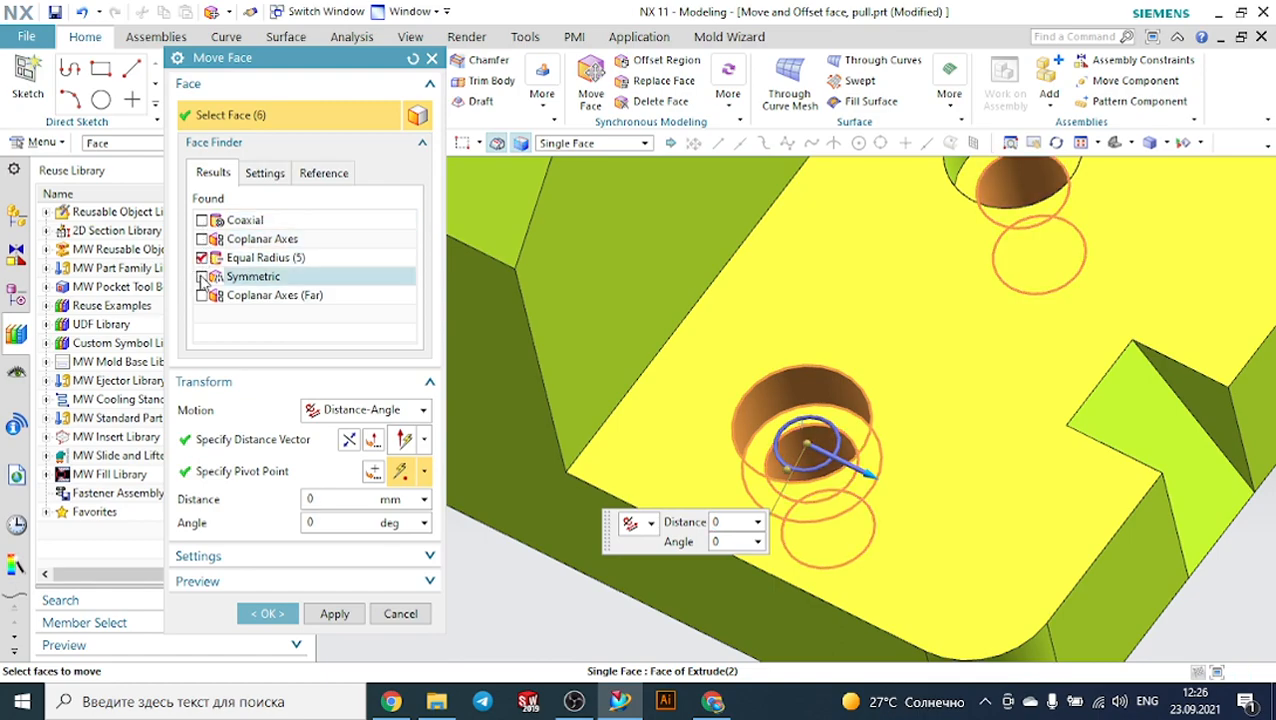
{"action": "left_click", "coordinate": [202, 278]}
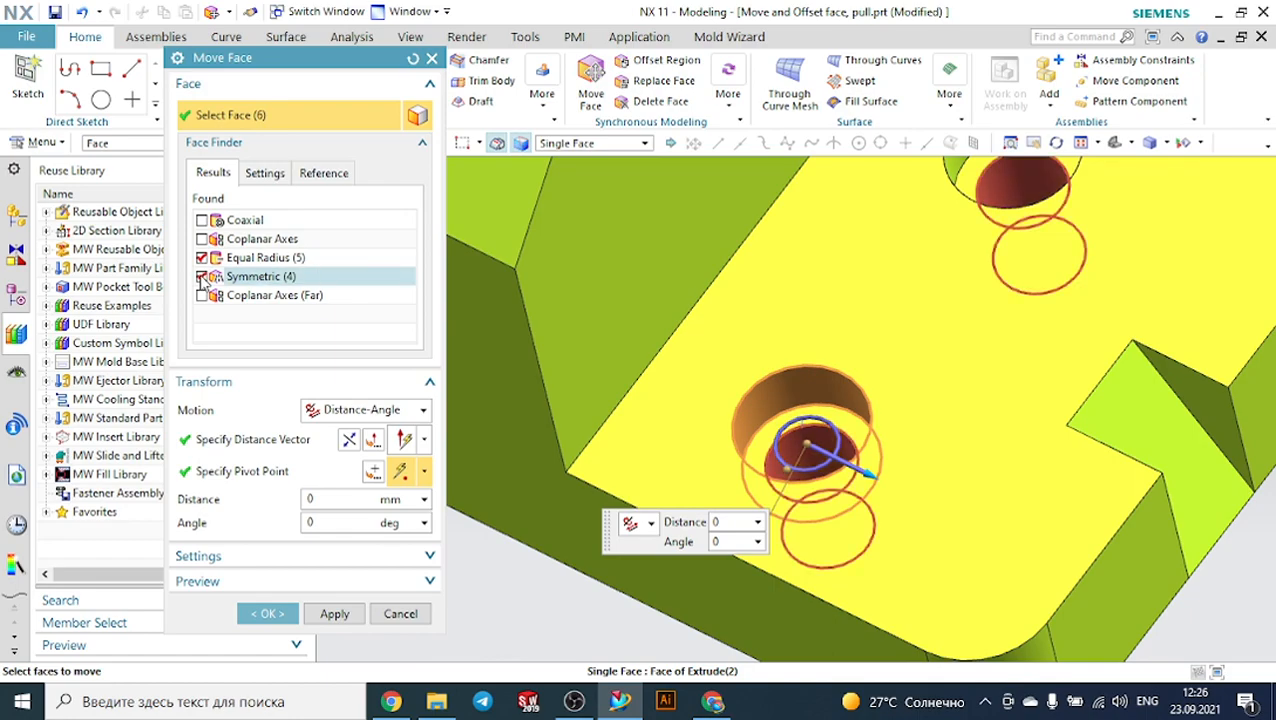
{"action": "left_click", "coordinate": [202, 277]}
{"action": "left_click", "coordinate": [202, 222]}
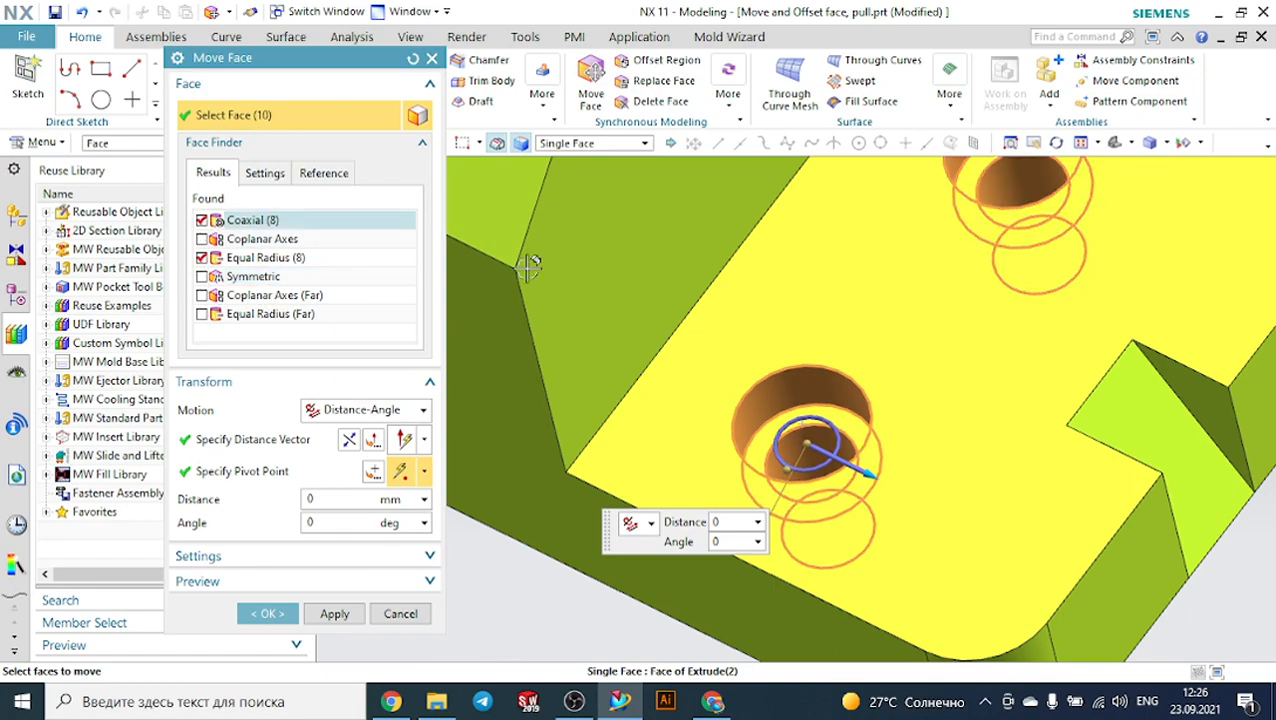
{"action": "scroll", "coordinate": [786, 301], "scroll_direction": "down", "scroll_amount": 3}
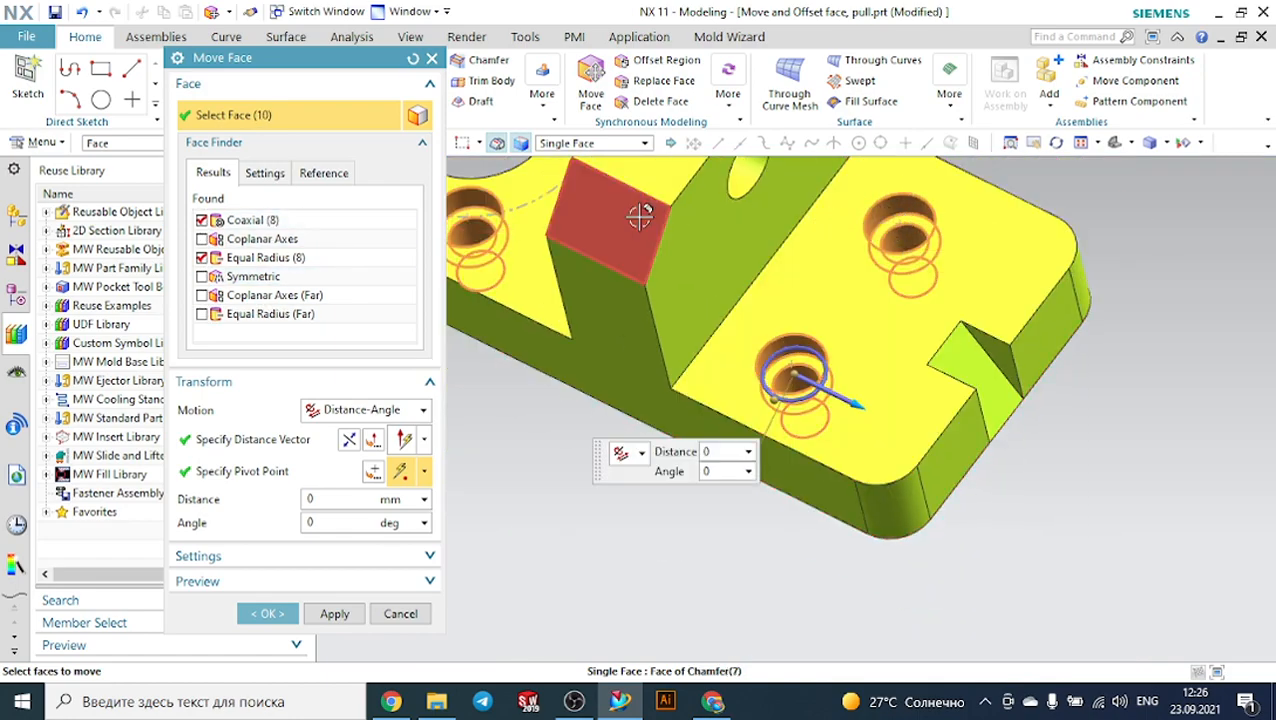
{"action": "left_click", "coordinate": [202, 258]}
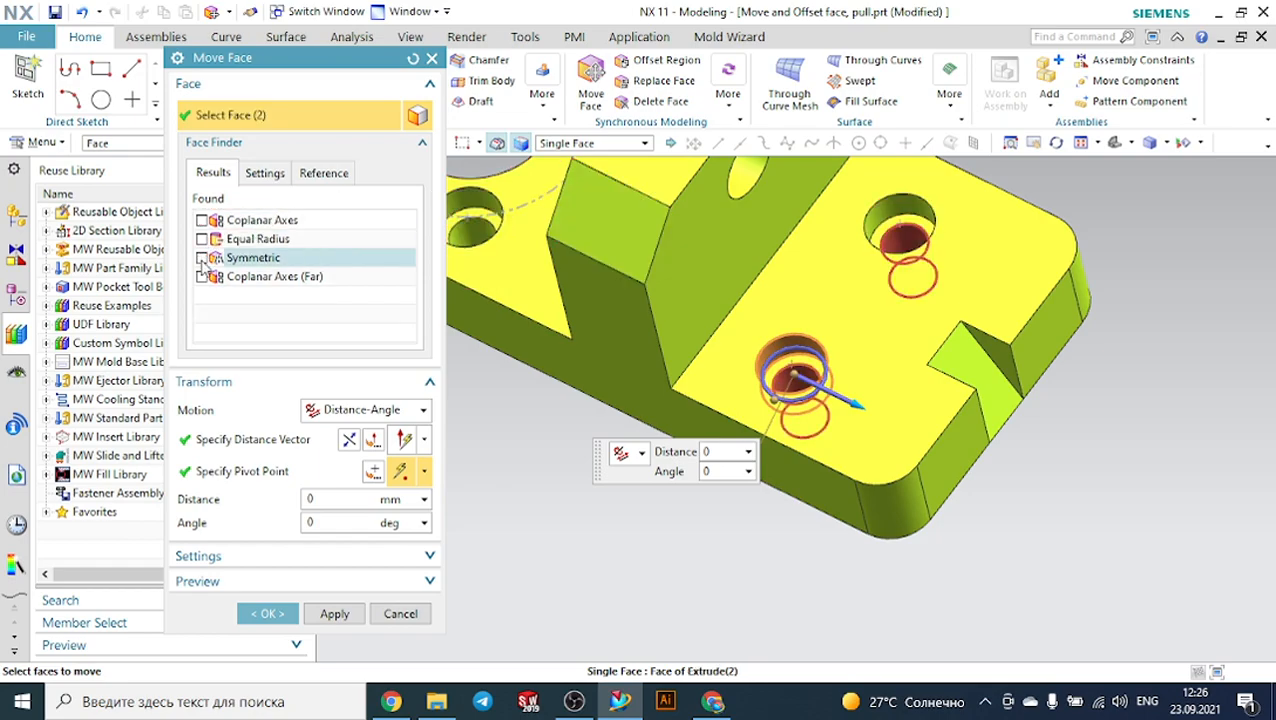
Add the inner bore and counterbore wall of the second hole beside the slot to the Move Face selection.
{"action": "scroll", "coordinate": [630, 268], "scroll_direction": "down", "scroll_amount": 4}
{"action": "scroll", "coordinate": [627, 270], "scroll_direction": "up", "scroll_amount": 8}
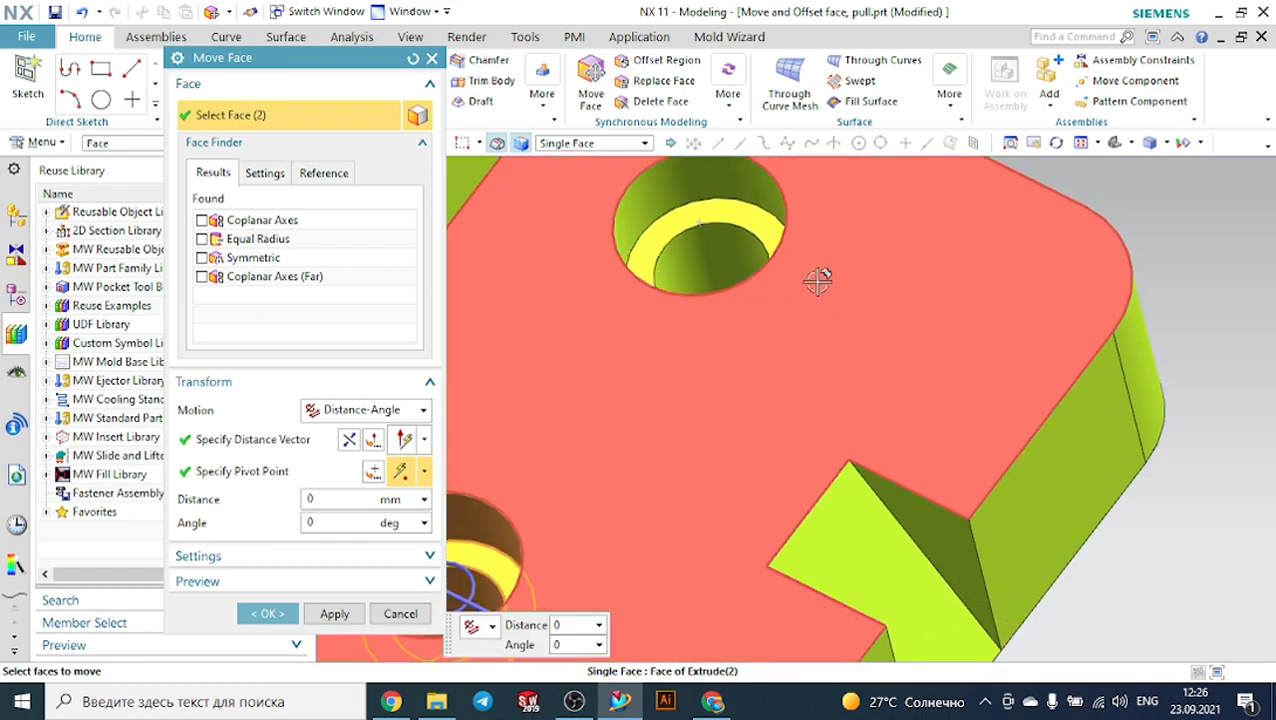
{"action": "left_click", "coordinate": [818, 282]}
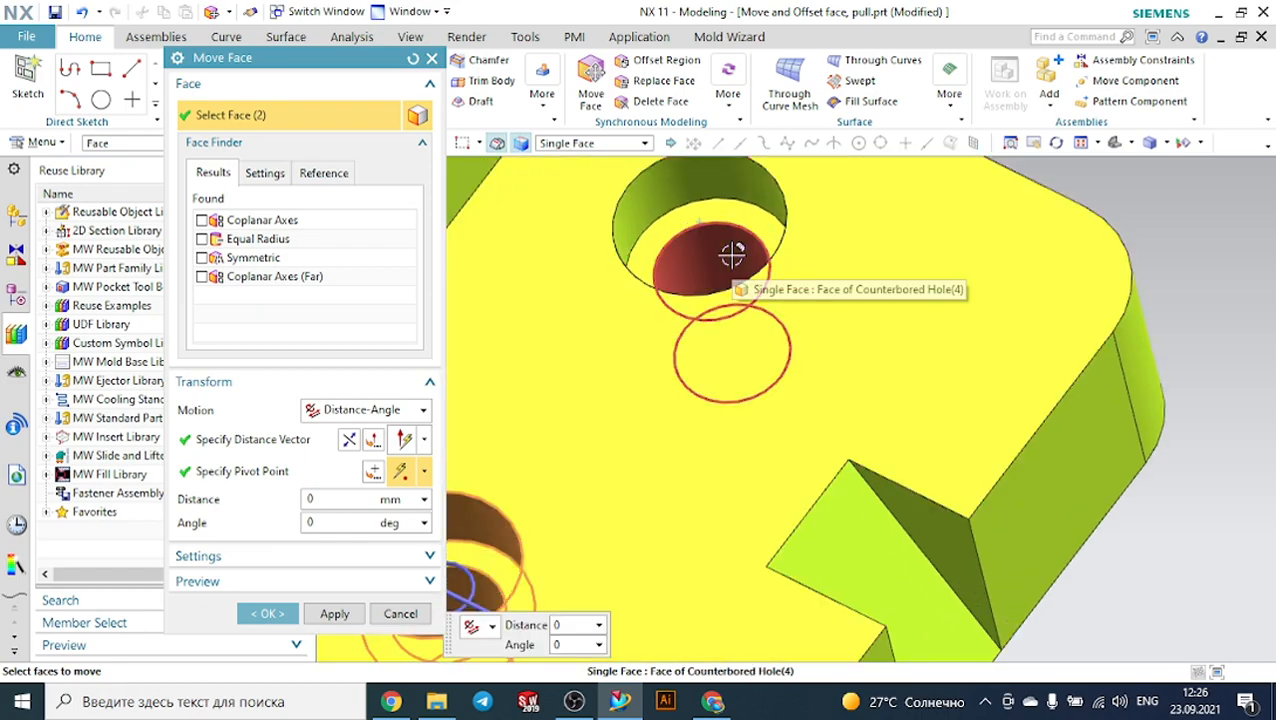
{"action": "left_click", "coordinate": [726, 250]}
{"action": "left_click", "coordinate": [642, 195]}
{"action": "scroll", "coordinate": [800, 220], "scroll_direction": "down", "scroll_amount": 3}
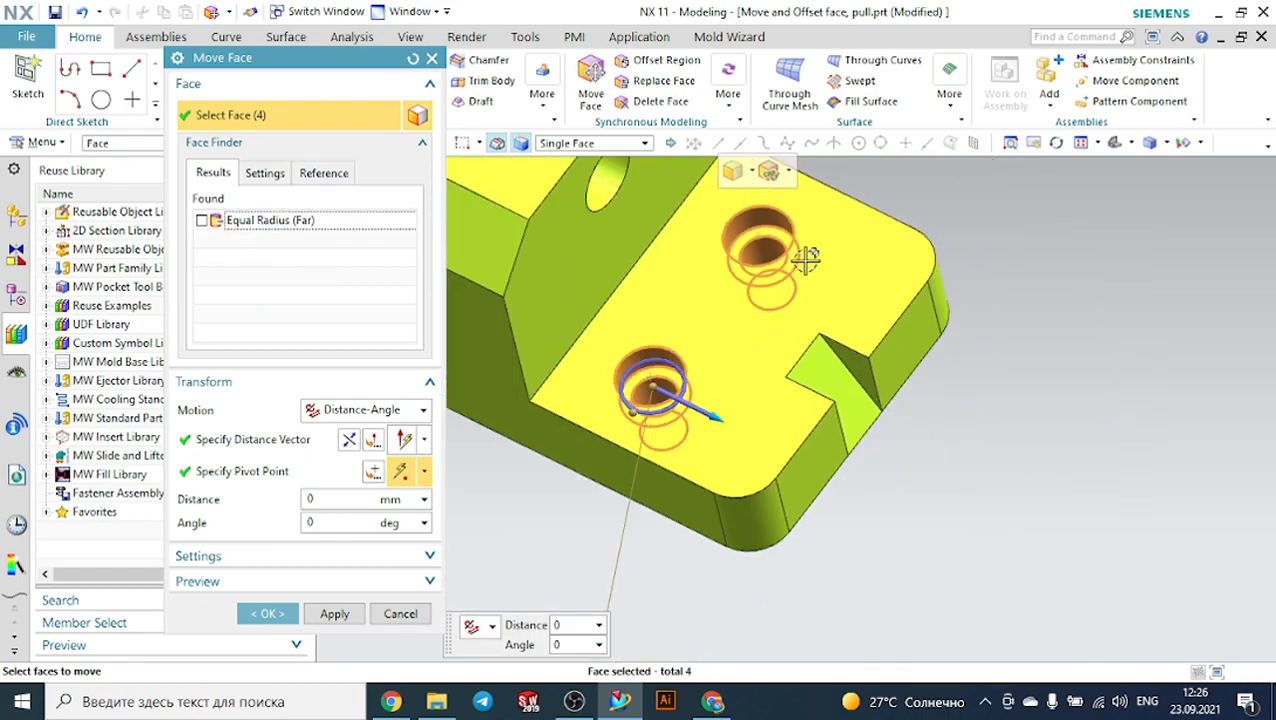
Move both counterbored holes 30 mm toward the base's slotted end and complete the Move Face.
{"action": "left_click_drag", "start_coordinate": [733, 430], "coordinate": [790, 480]}
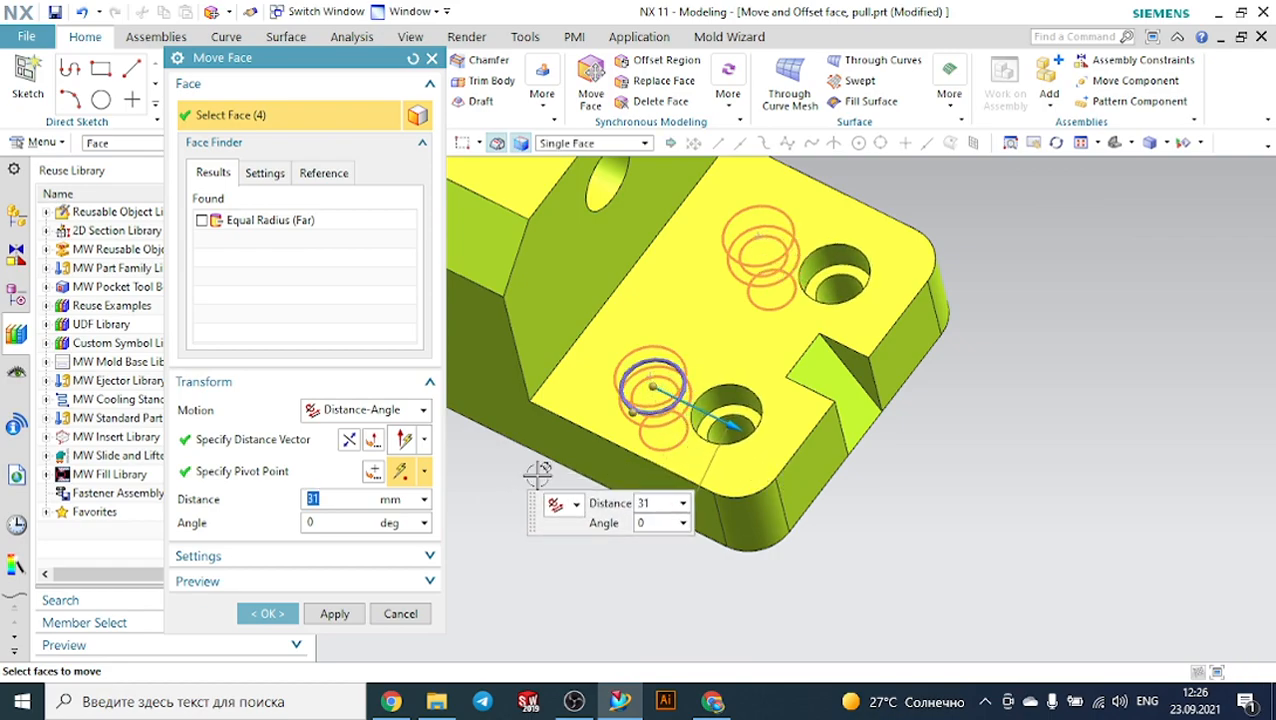
{"action": "key", "text": "Return"}
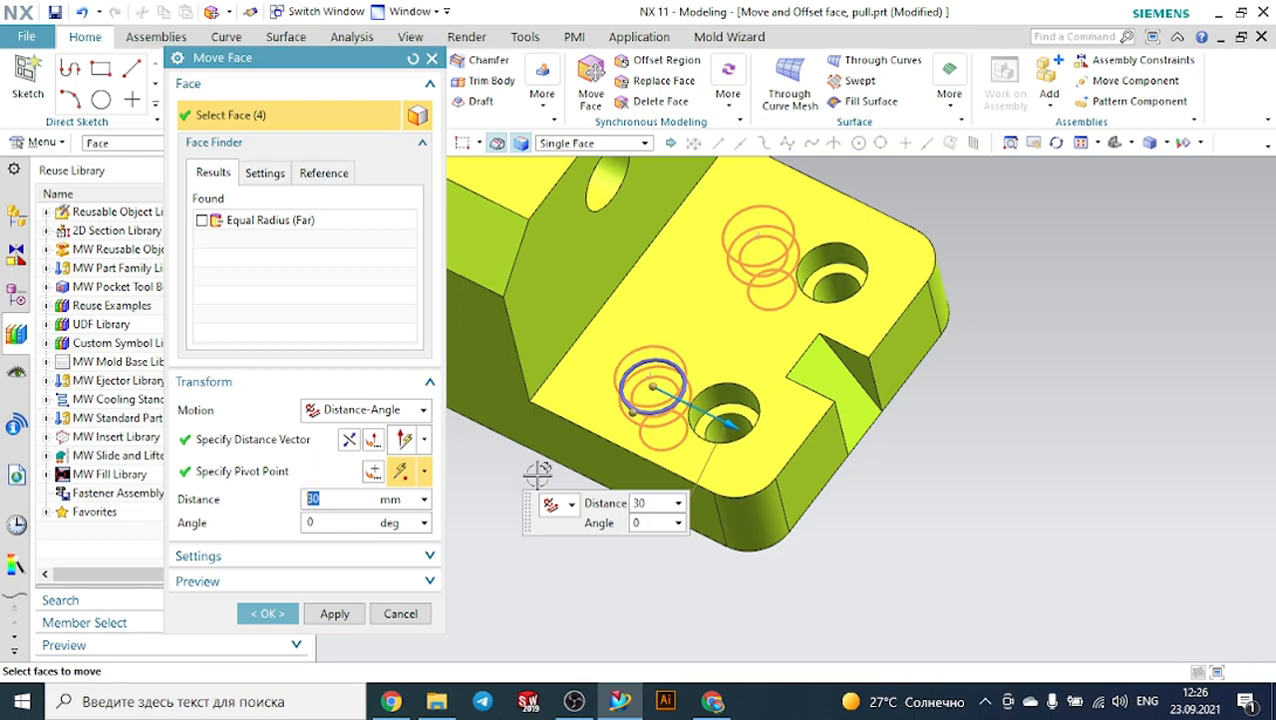
{"action": "left_click", "coordinate": [268, 613]}
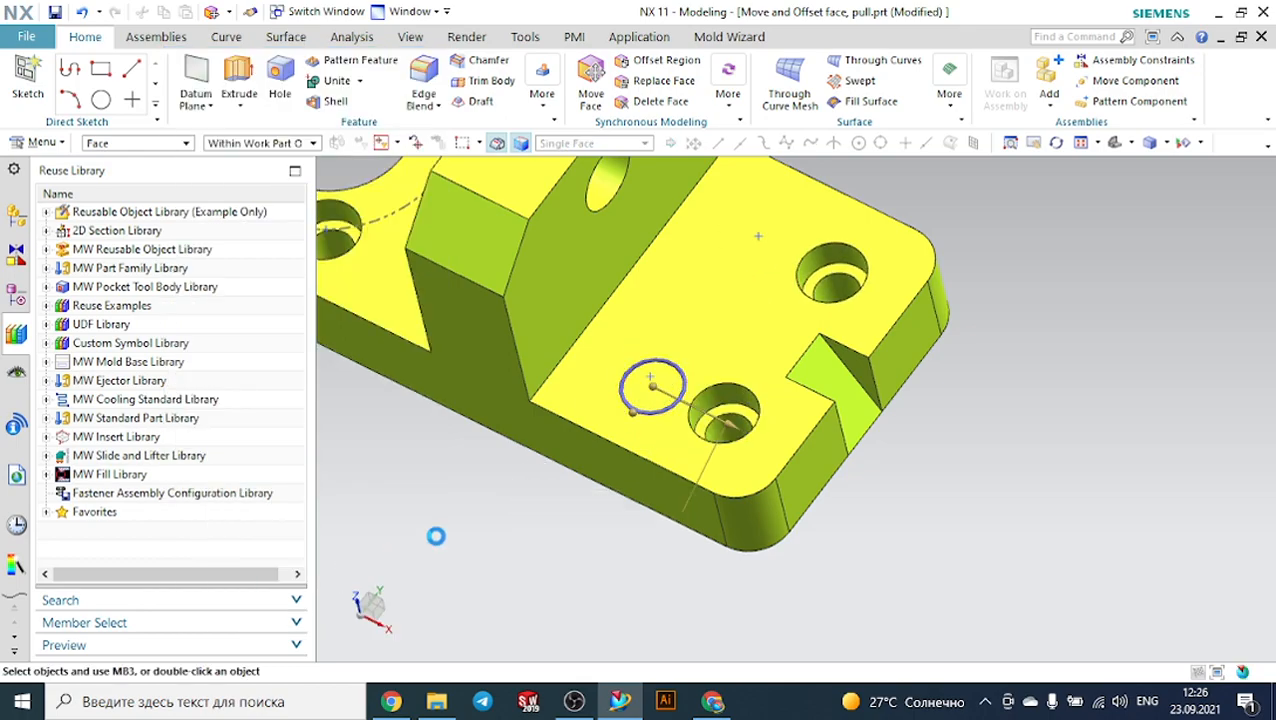
Start Move Face with the Distance motion and specify its vector from the upright block's large face on the slotted side.
{"action": "mouse_move", "coordinate": [723, 512]}
{"action": "middle_mouse_down"}
{"action": "mouse_move", "coordinate": [723, 478]}
{"action": "mouse_move", "coordinate": [712, 509]}
{"action": "mouse_move", "coordinate": [678, 504]}
{"action": "mouse_move", "coordinate": [713, 508]}
{"action": "middle_mouse_up"}
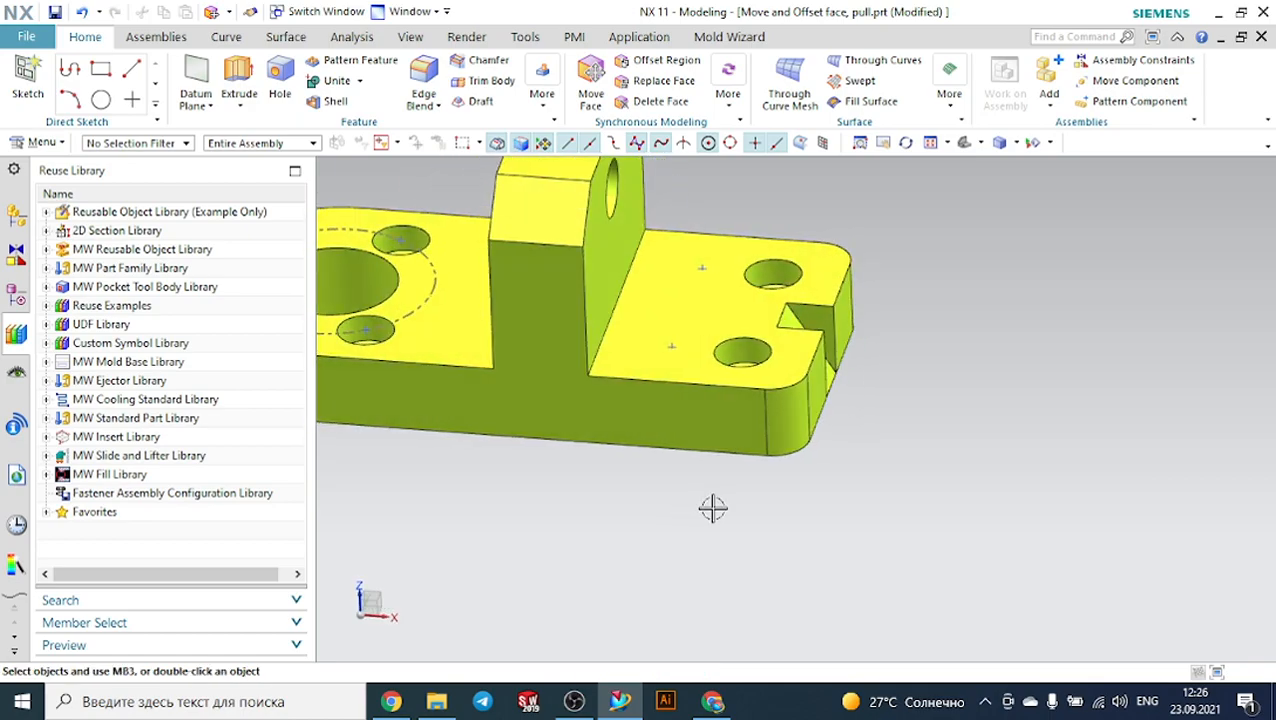
{"action": "scroll", "coordinate": [714, 505], "scroll_direction": "down", "scroll_amount": 2}
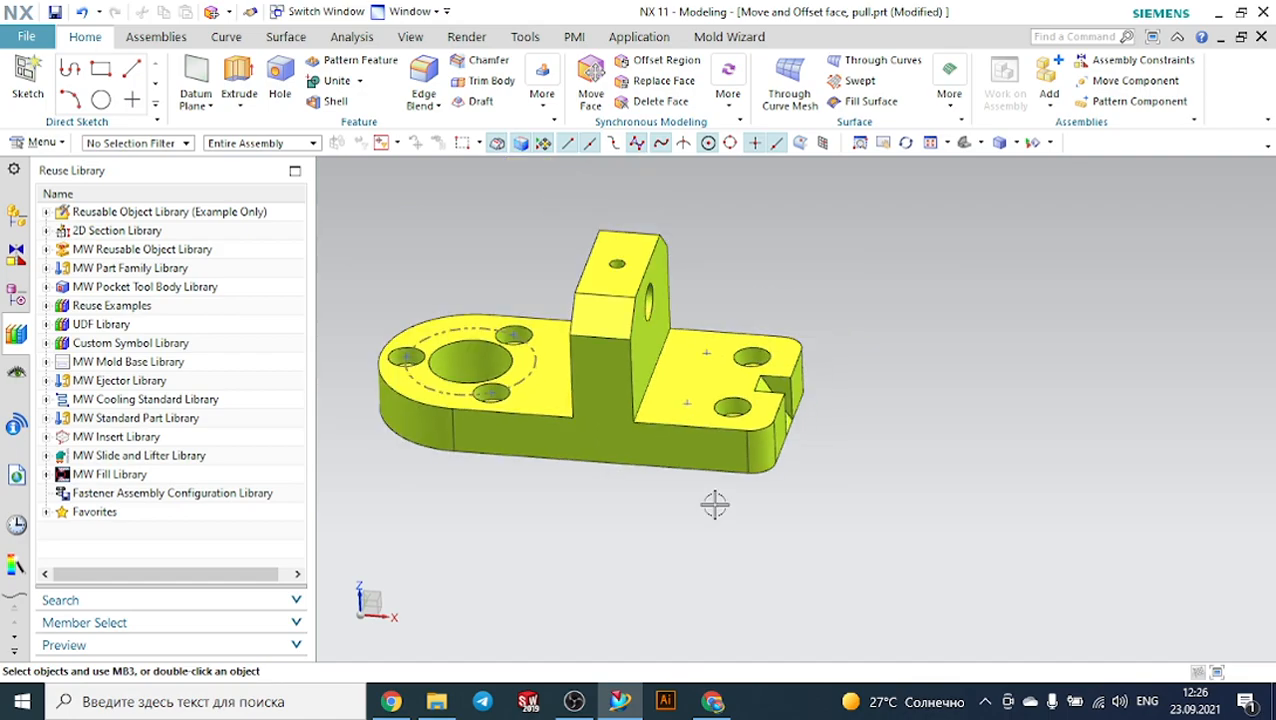
{"action": "mouse_move", "coordinate": [585, 475]}
{"action": "middle_mouse_down"}
{"action": "mouse_move", "coordinate": [607, 476]}
{"action": "mouse_move", "coordinate": [572, 478]}
{"action": "middle_mouse_up"}
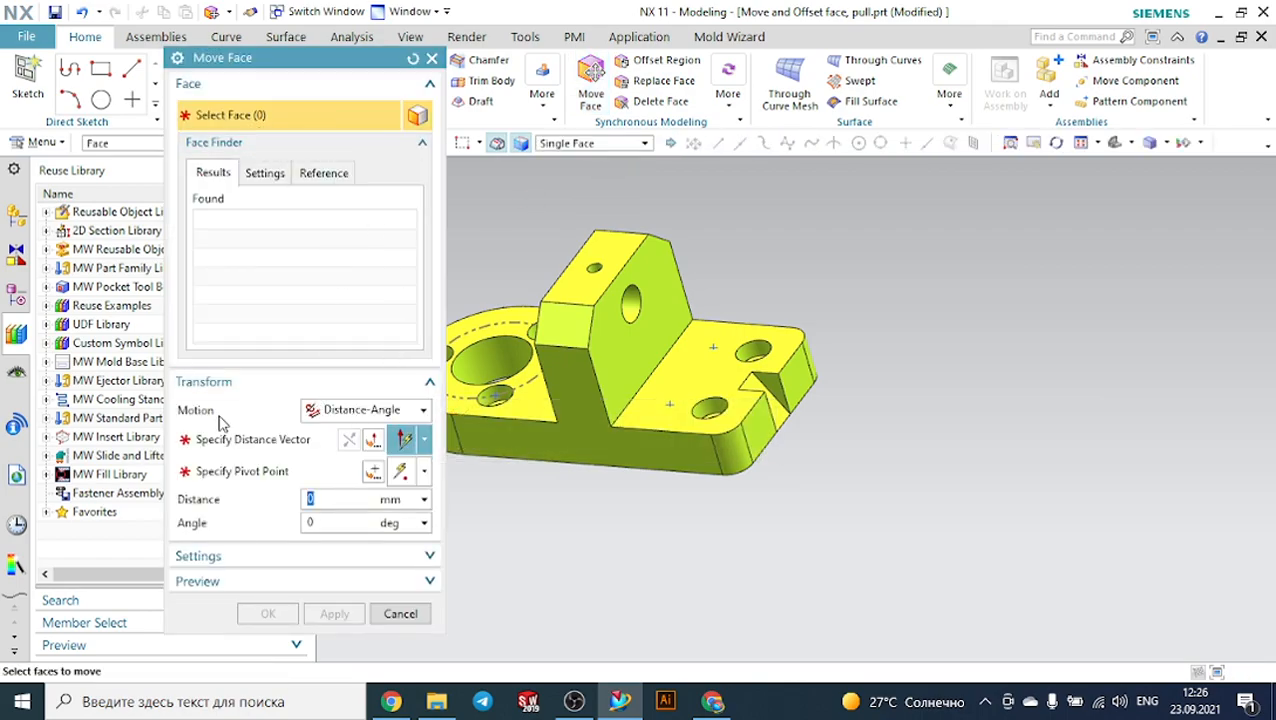
{"action": "left_click", "coordinate": [335, 417]}
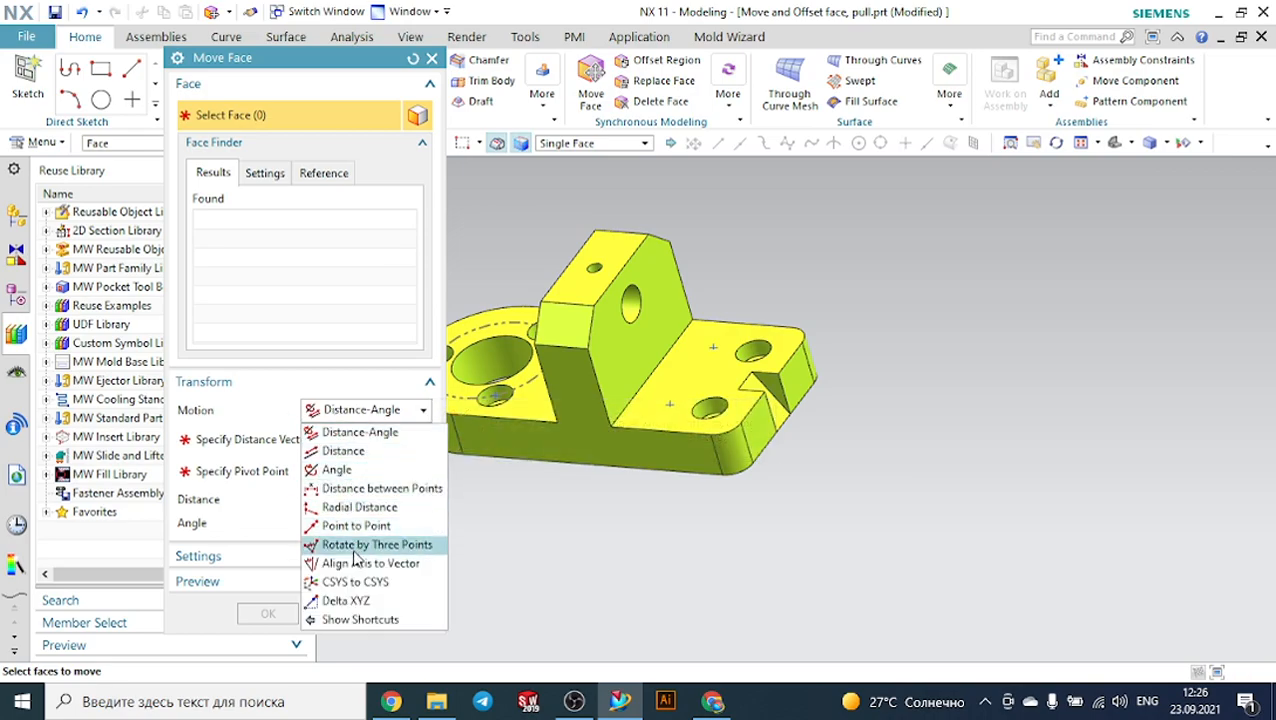
{"action": "left_click", "coordinate": [345, 451]}
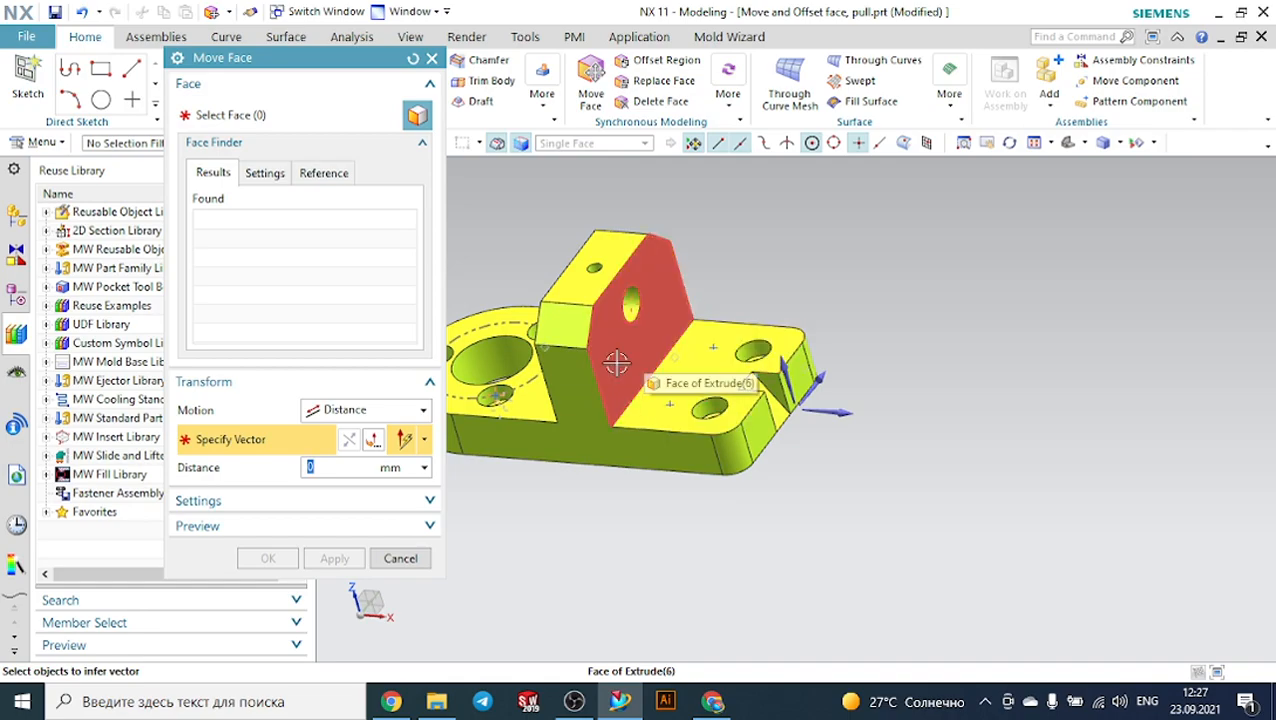
{"action": "left_click", "coordinate": [645, 345]}
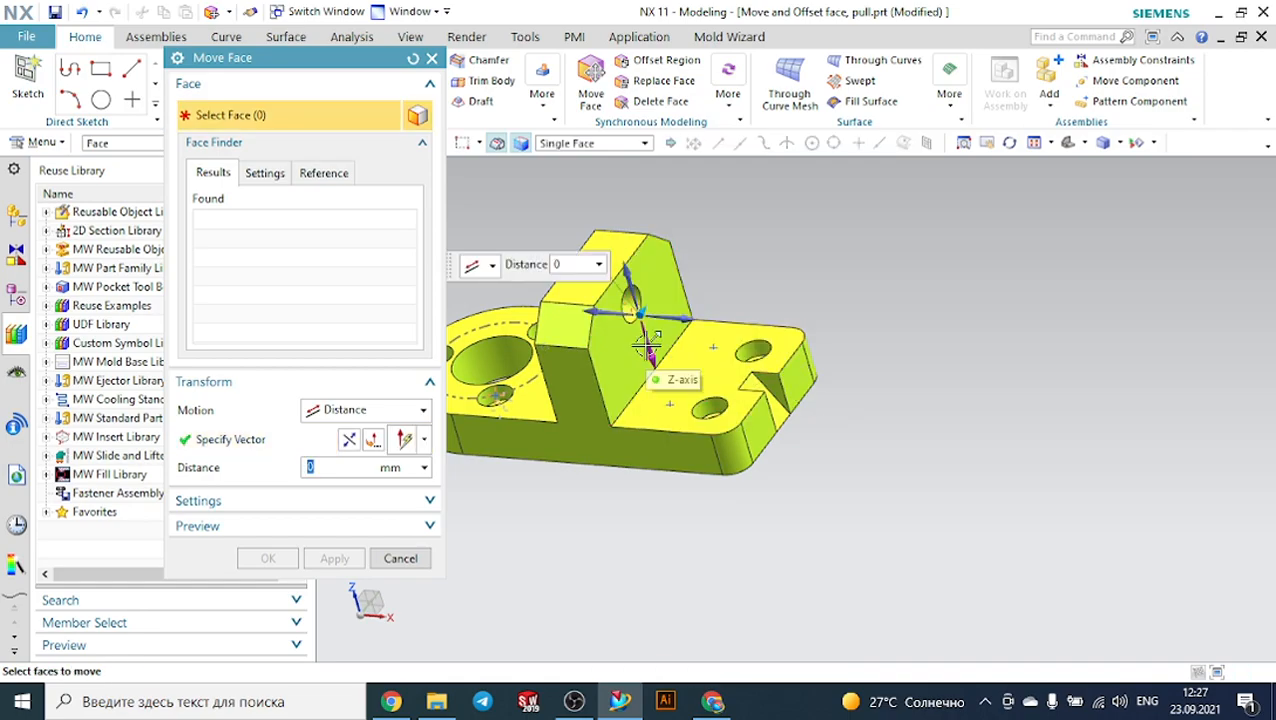
Restart Move Face with the Distance motion and offset the upright block's large face on the slotted side outward by 30 mm.
{"action": "key", "text": "Escape"}
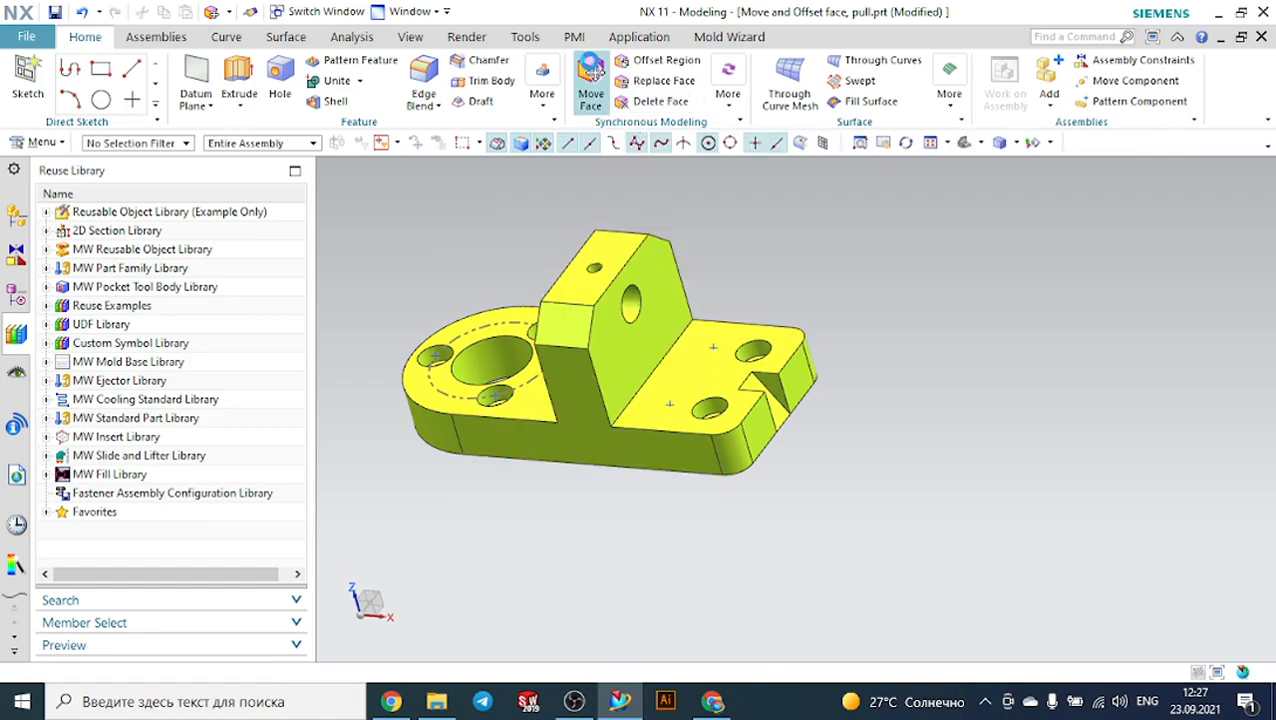
{"action": "left_click", "coordinate": [591, 70]}
{"action": "left_click", "coordinate": [358, 420]}
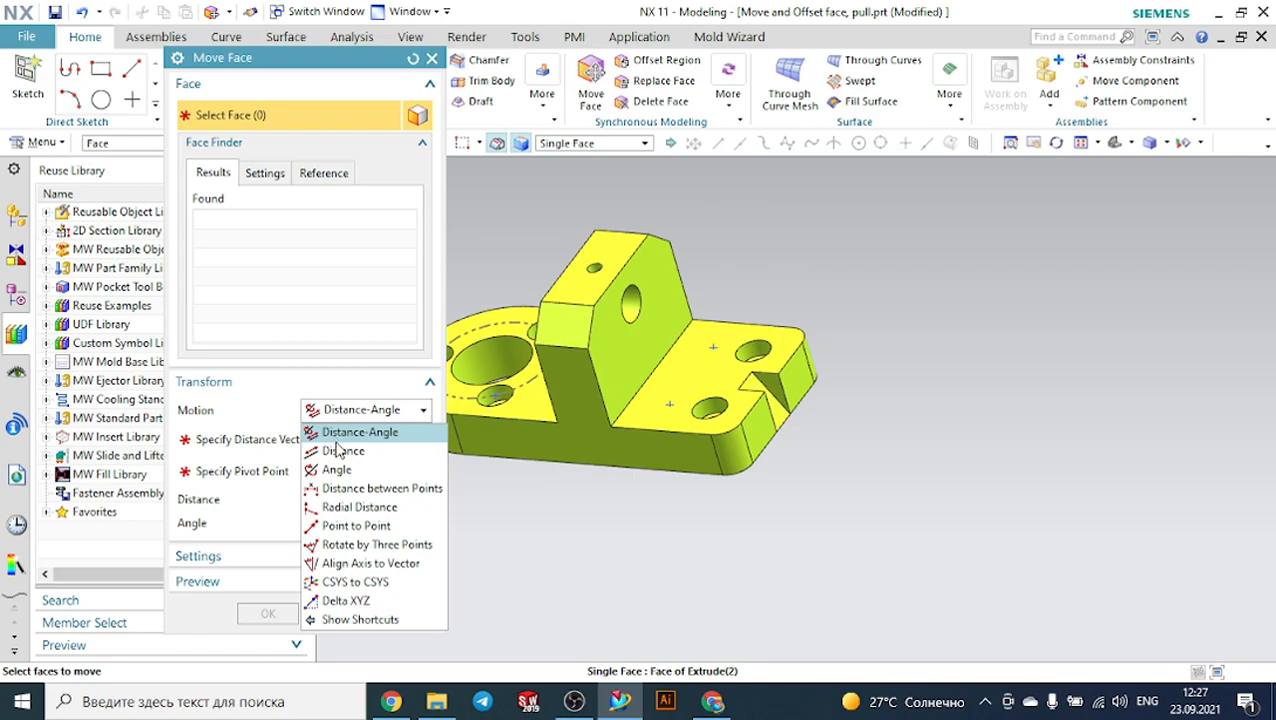
{"action": "left_click", "coordinate": [338, 447]}
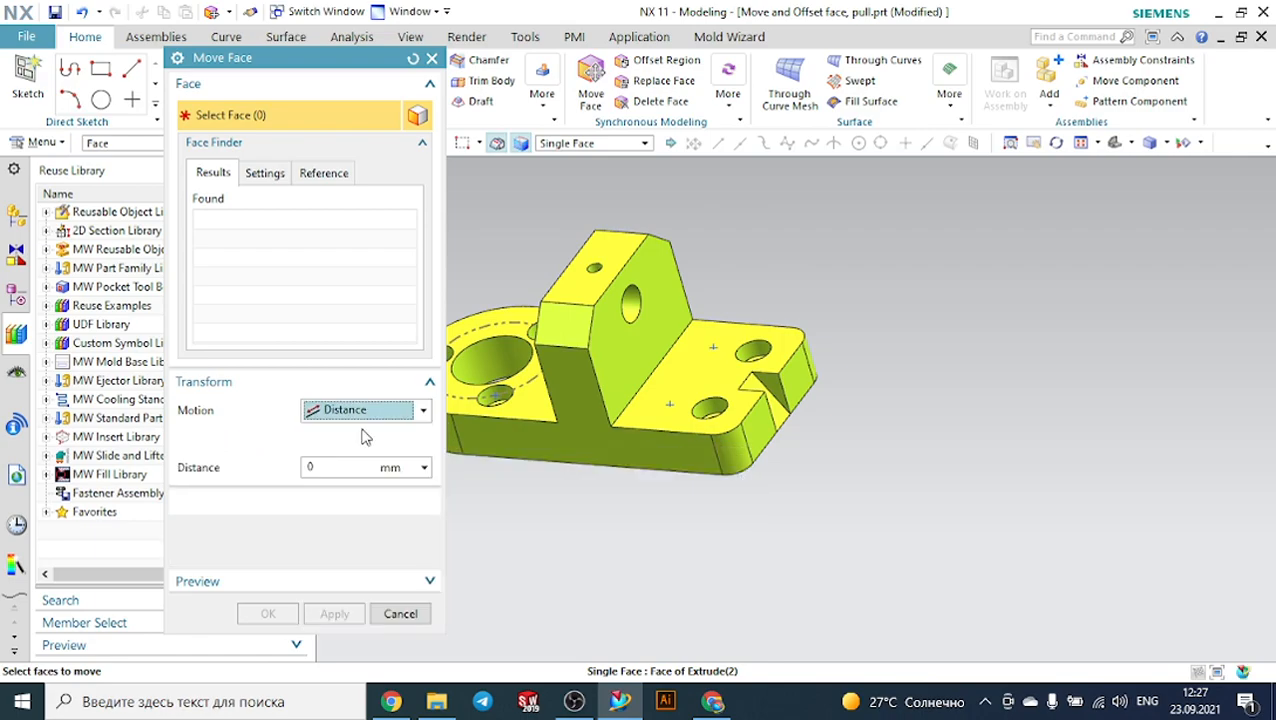
{"action": "left_click", "coordinate": [631, 373]}
{"action": "middle_click_drag", "start_coordinate": [808, 277], "coordinate": [826, 287]}
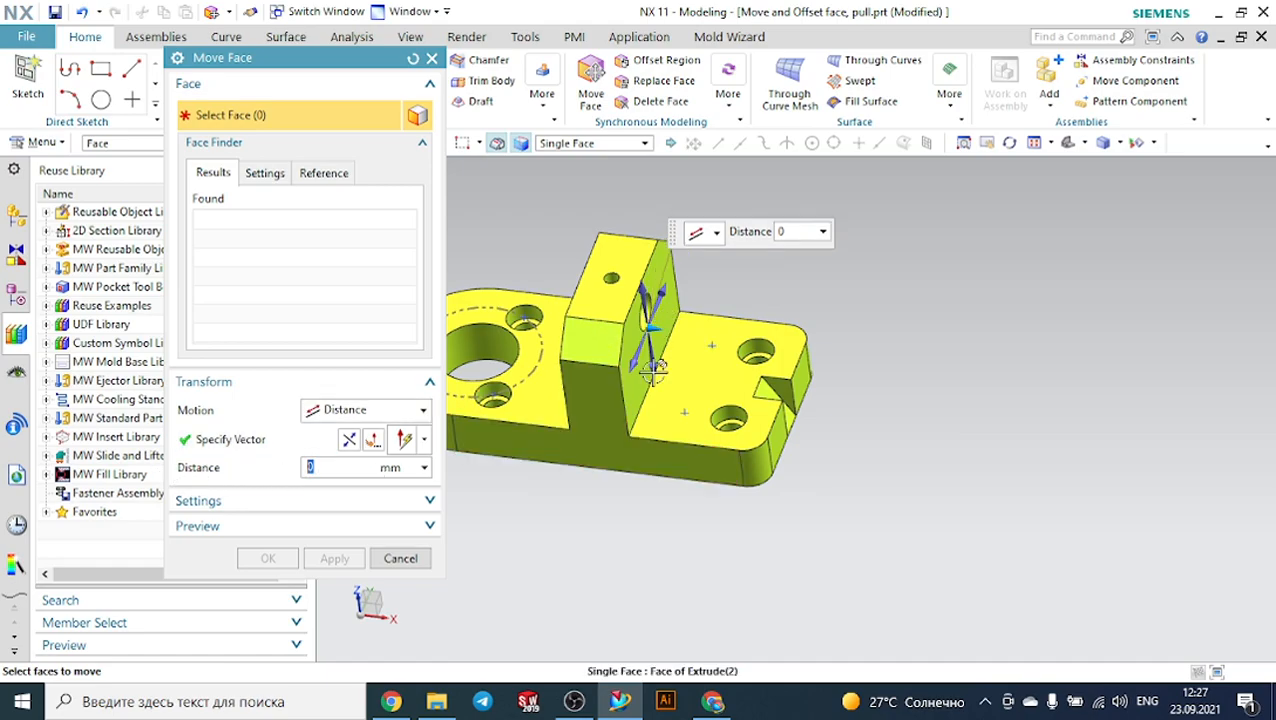
{"action": "left_click_drag", "start_coordinate": [662, 333], "coordinate": [705, 336]}
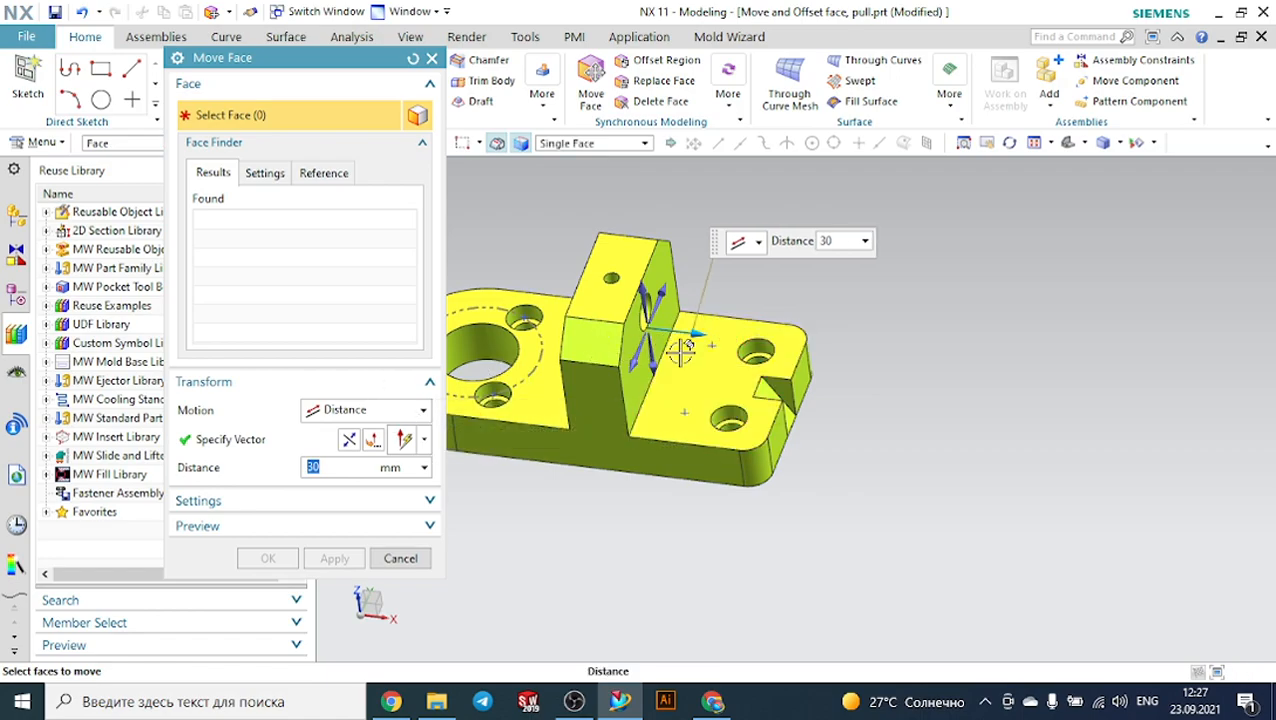
{"action": "left_click", "coordinate": [649, 350]}
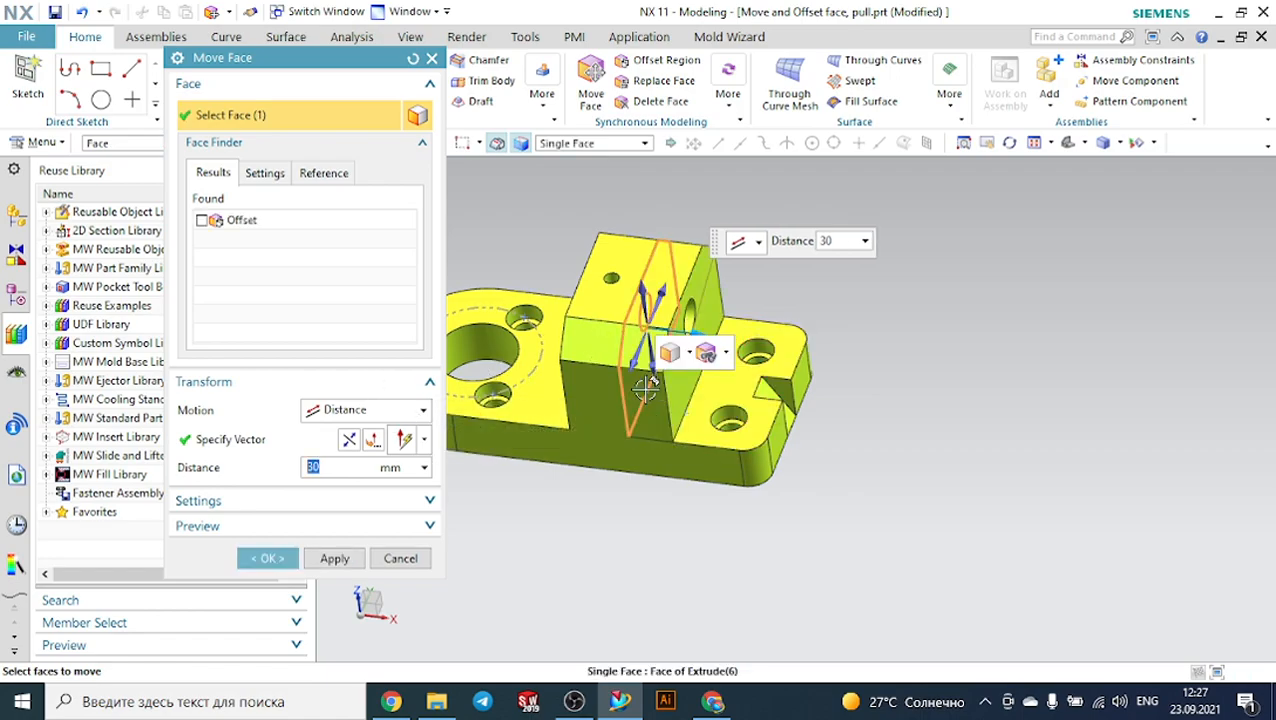
Add the block's opposite face with the Face Finder's Offset option and complete the 30 mm move of the whole block.
{"action": "left_click", "coordinate": [201, 221]}
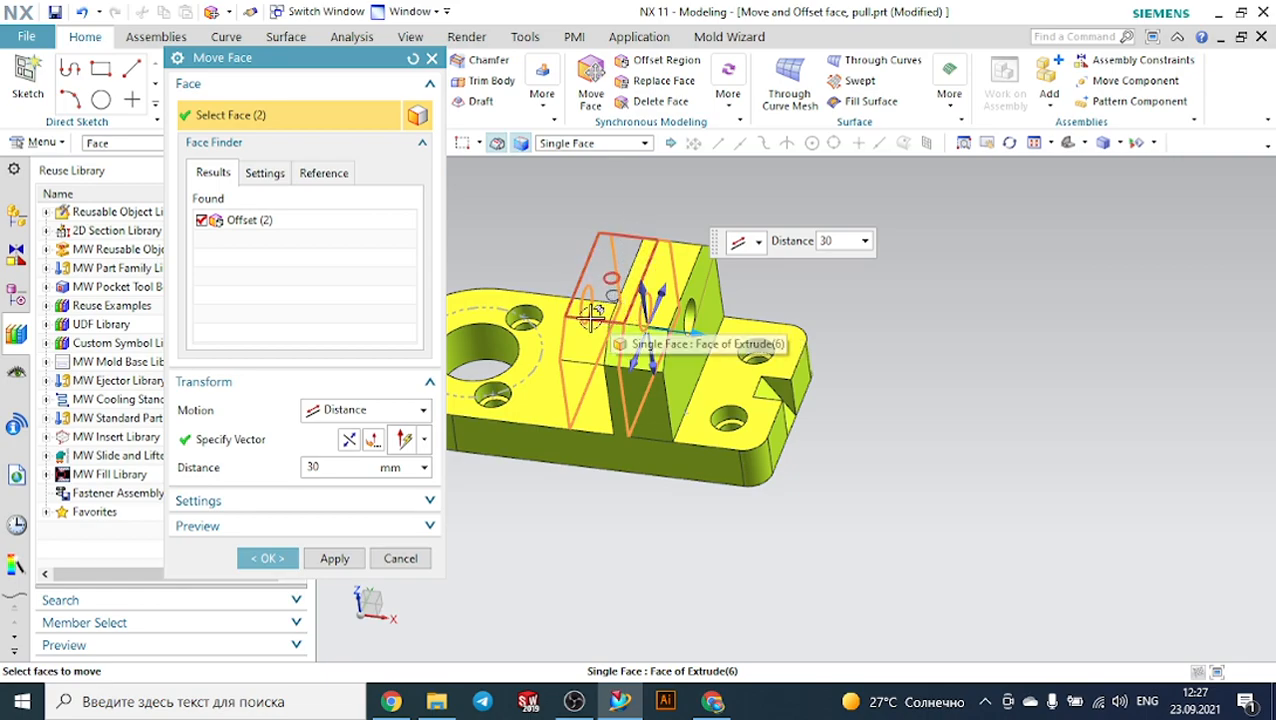
{"action": "left_click", "coordinate": [201, 222]}
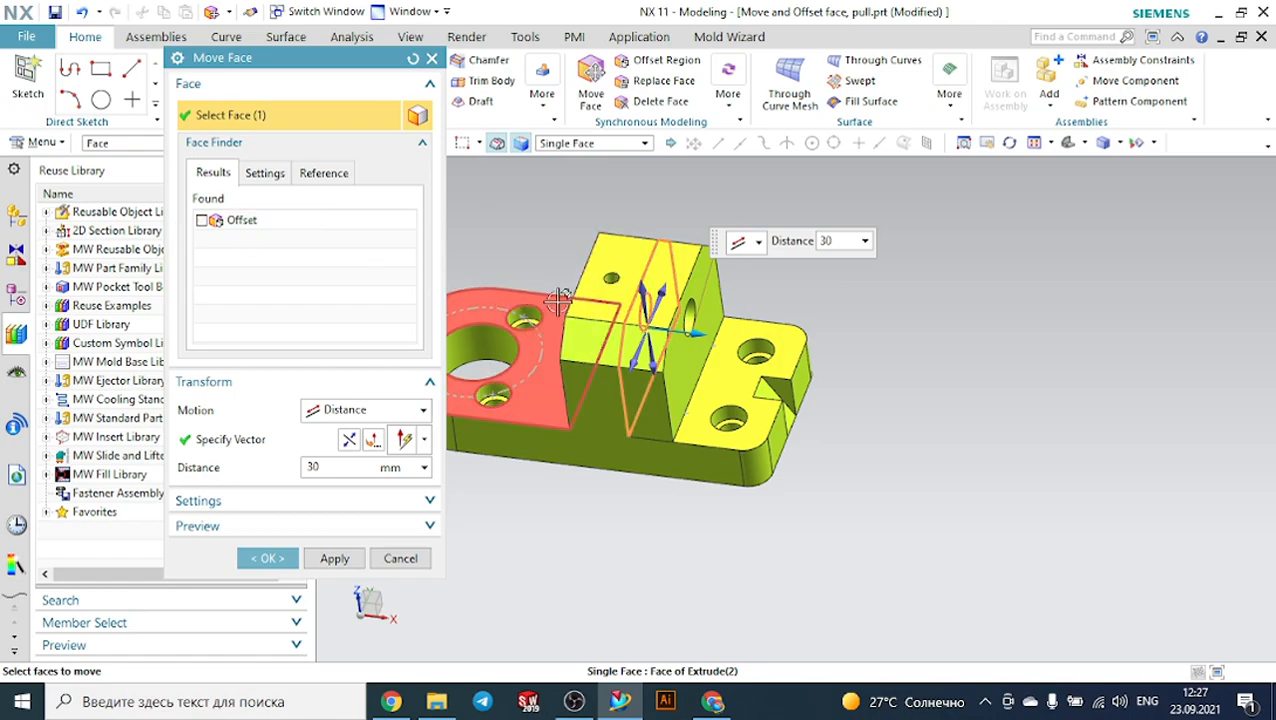
{"action": "scroll", "coordinate": [564, 303], "scroll_direction": "up", "scroll_amount": 2}
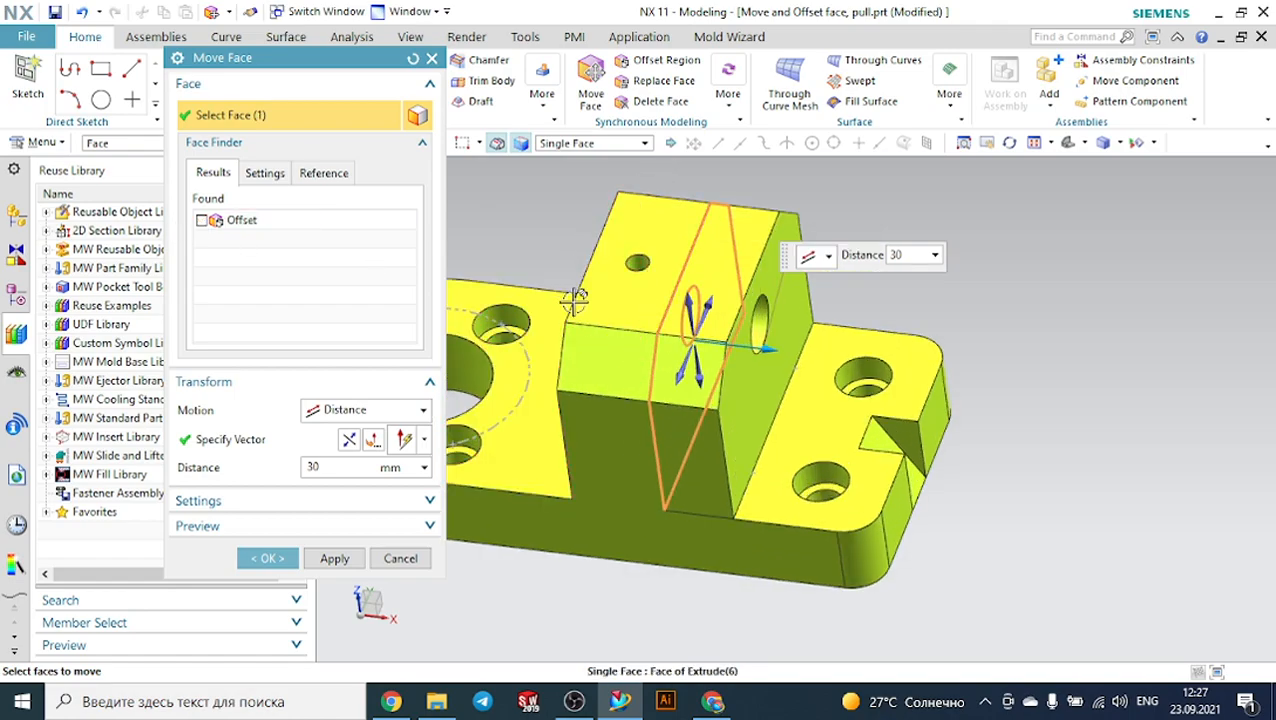
{"action": "left_click", "coordinate": [202, 221]}
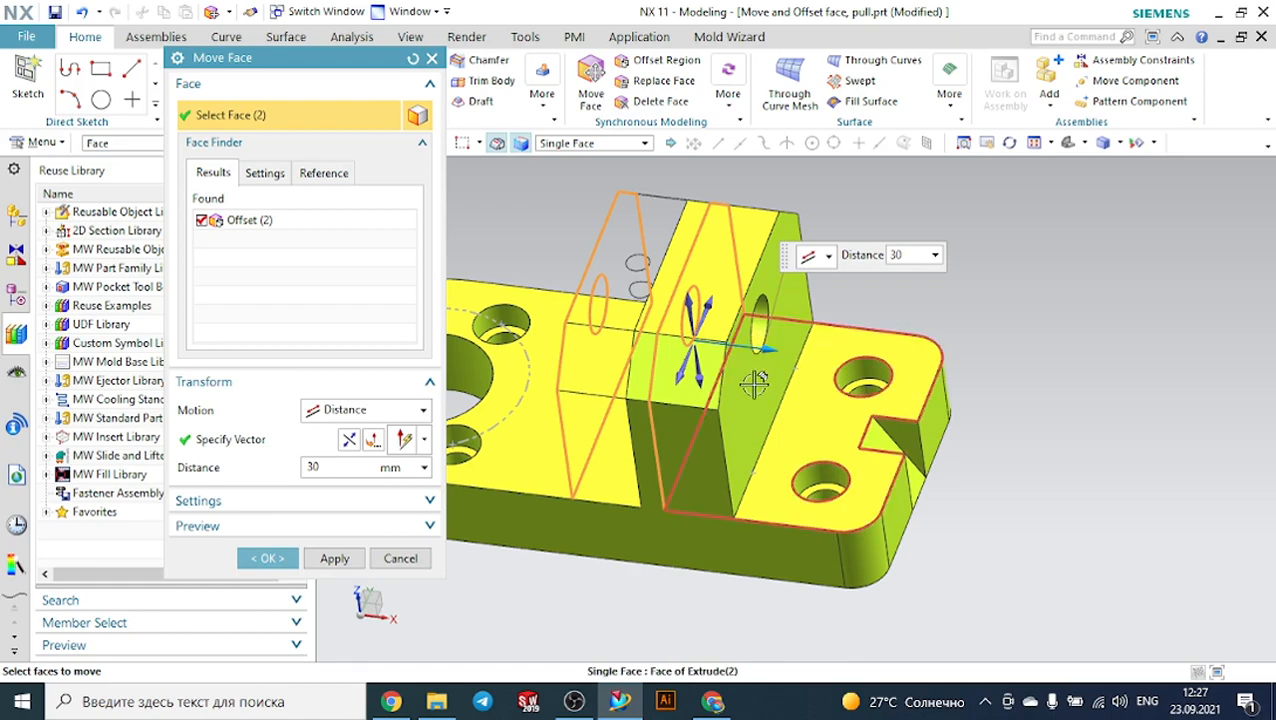
{"action": "left_click", "coordinate": [266, 560]}
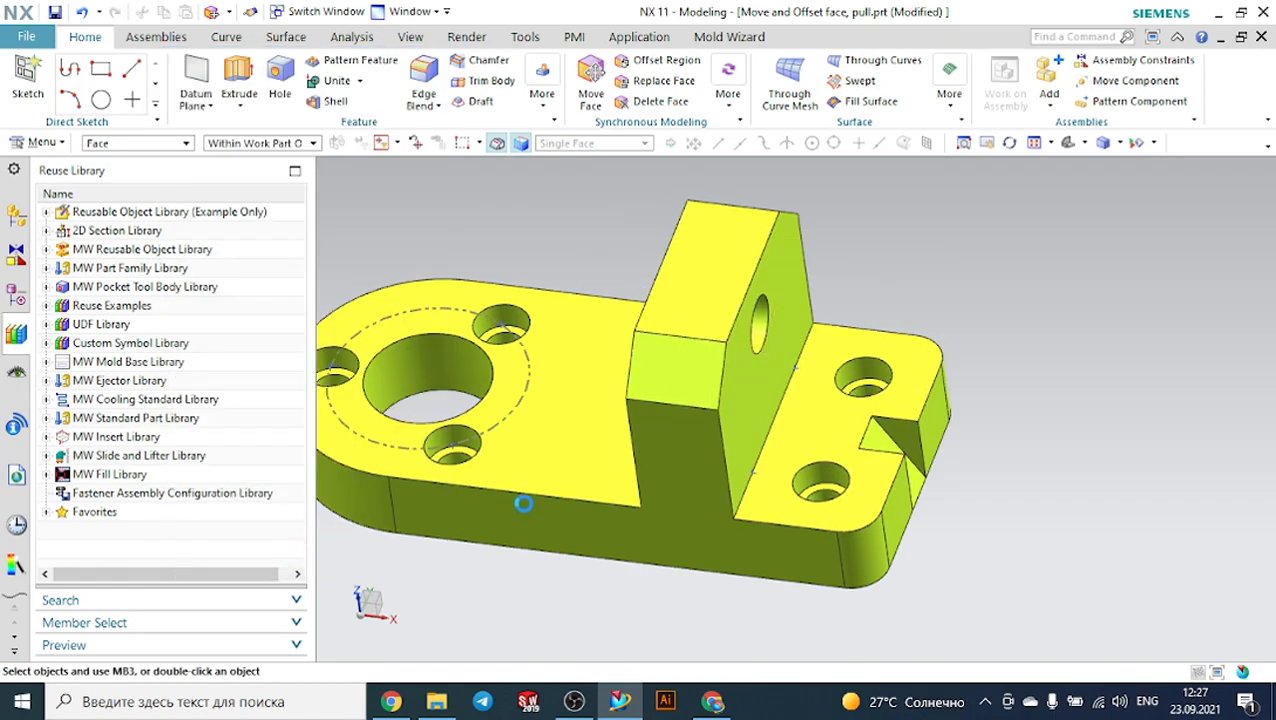
Delete the face of the small round hole in the base's top beside the upright block.
{"action": "middle_click_drag", "start_coordinate": [590, 570], "coordinate": [622, 594]}
{"action": "scroll", "coordinate": [657, 418], "scroll_direction": "up", "scroll_amount": 5}
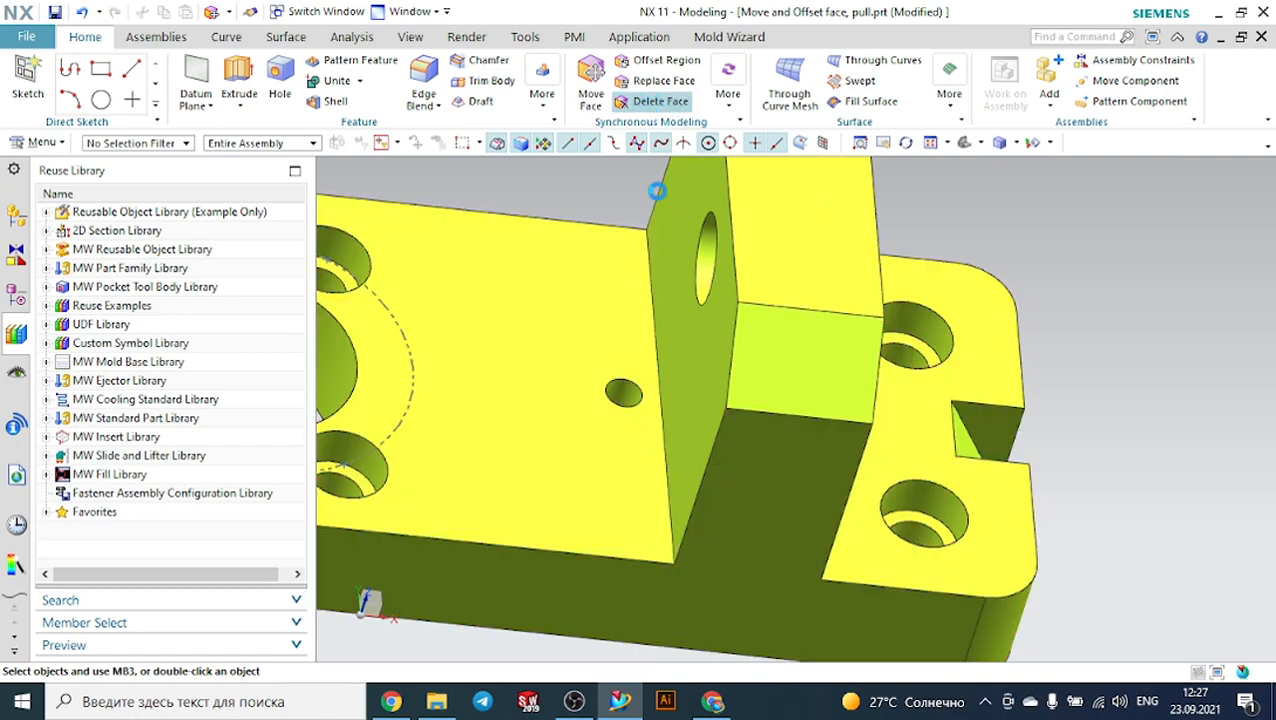
{"action": "left_click", "coordinate": [664, 103]}
{"action": "left_click", "coordinate": [637, 389]}
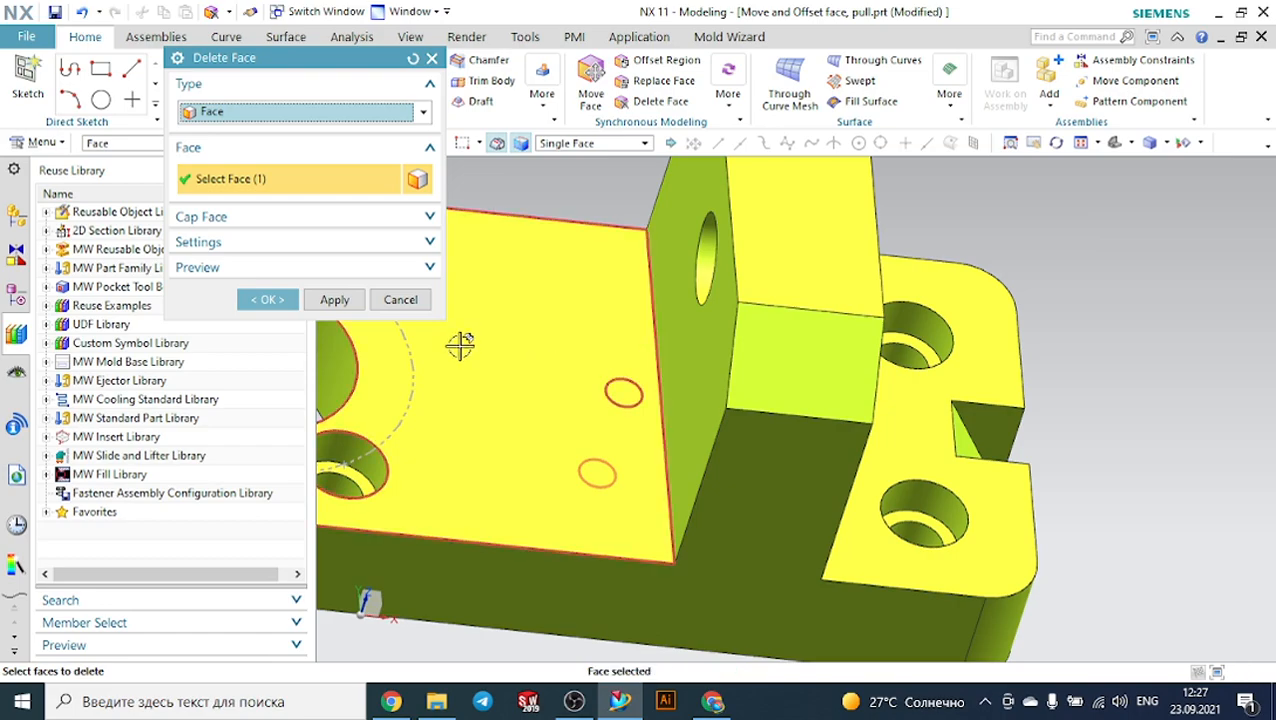
{"action": "left_click", "coordinate": [268, 299]}
{"action": "scroll", "coordinate": [490, 310], "scroll_direction": "down", "scroll_amount": 5}
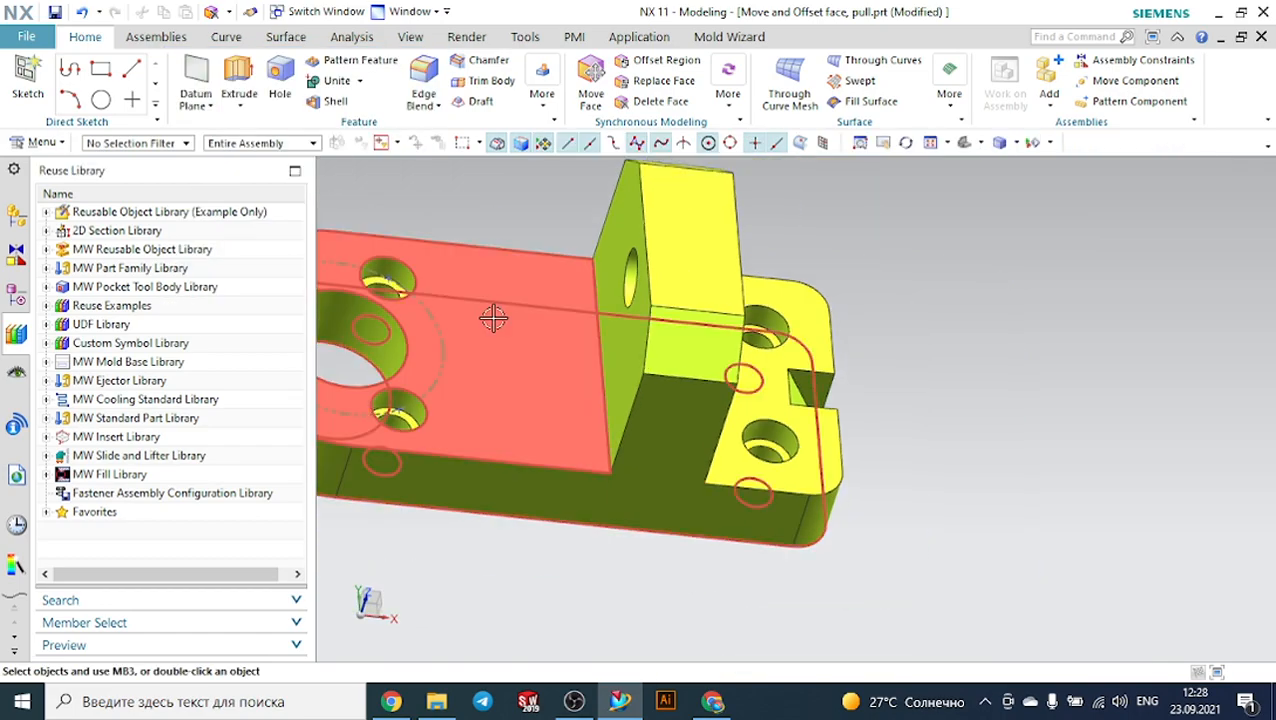
Move the upright block's through hole 31 mm along the Y-axis with Move Face and the Distance motion.
{"action": "middle_click_drag", "start_coordinate": [765, 336], "coordinate": [726, 305]}
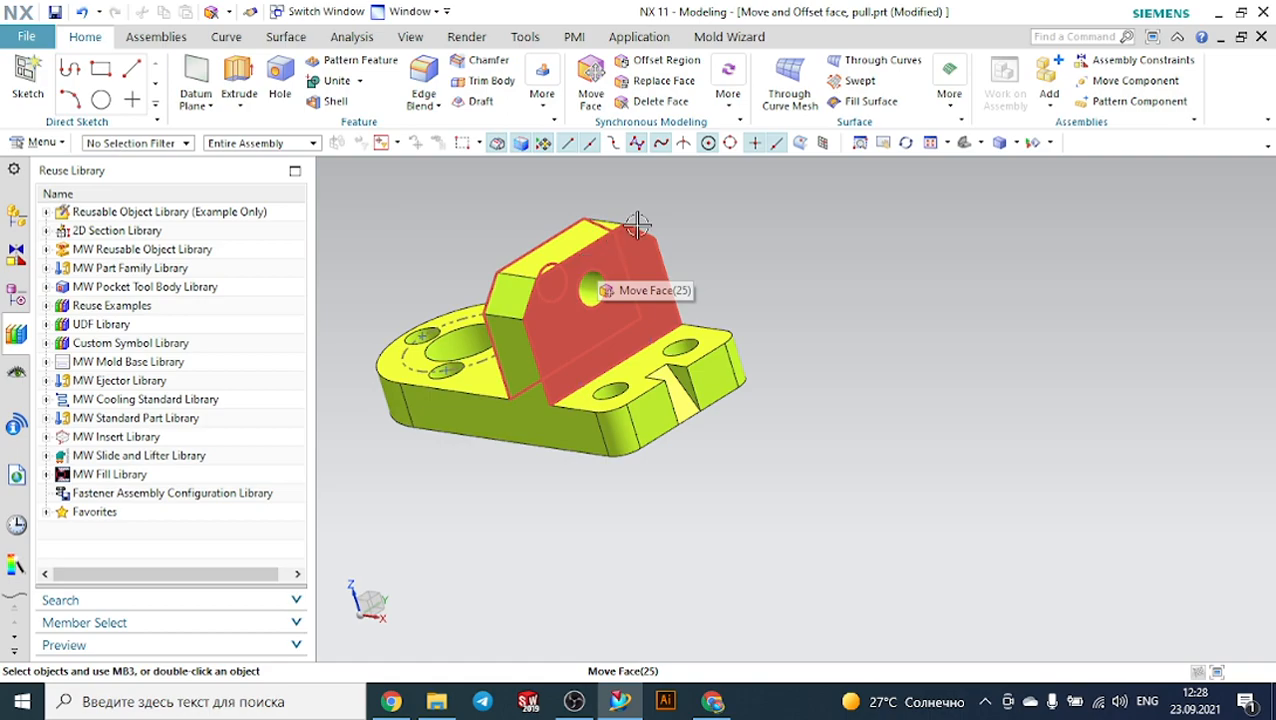
{"action": "left_click", "coordinate": [593, 72]}
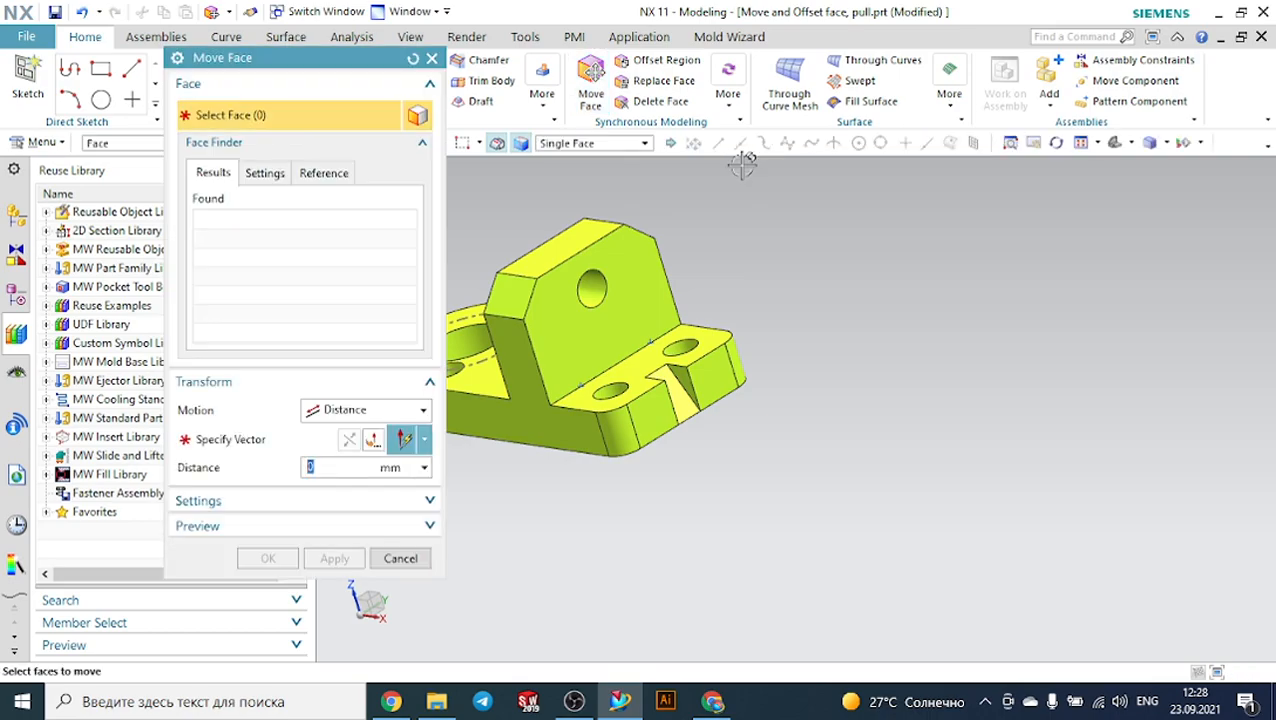
{"action": "scroll", "coordinate": [583, 300], "scroll_direction": "up", "scroll_amount": 3}
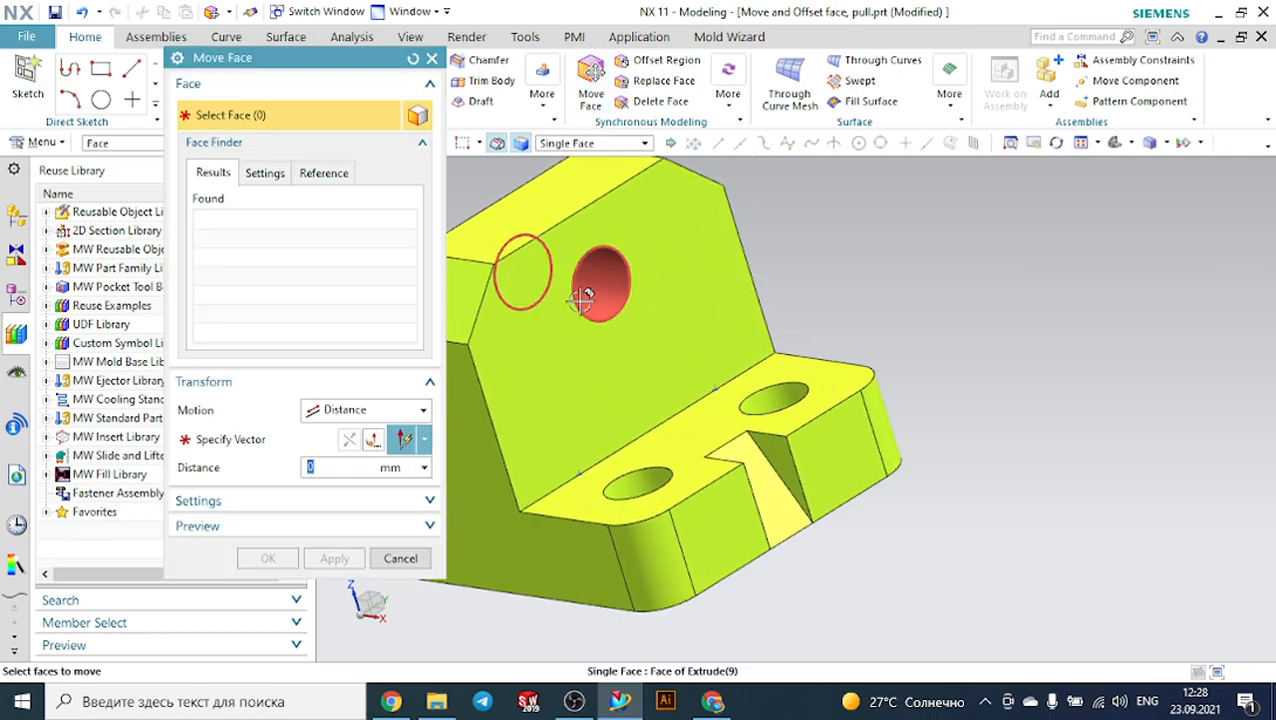
{"action": "left_click", "coordinate": [593, 268]}
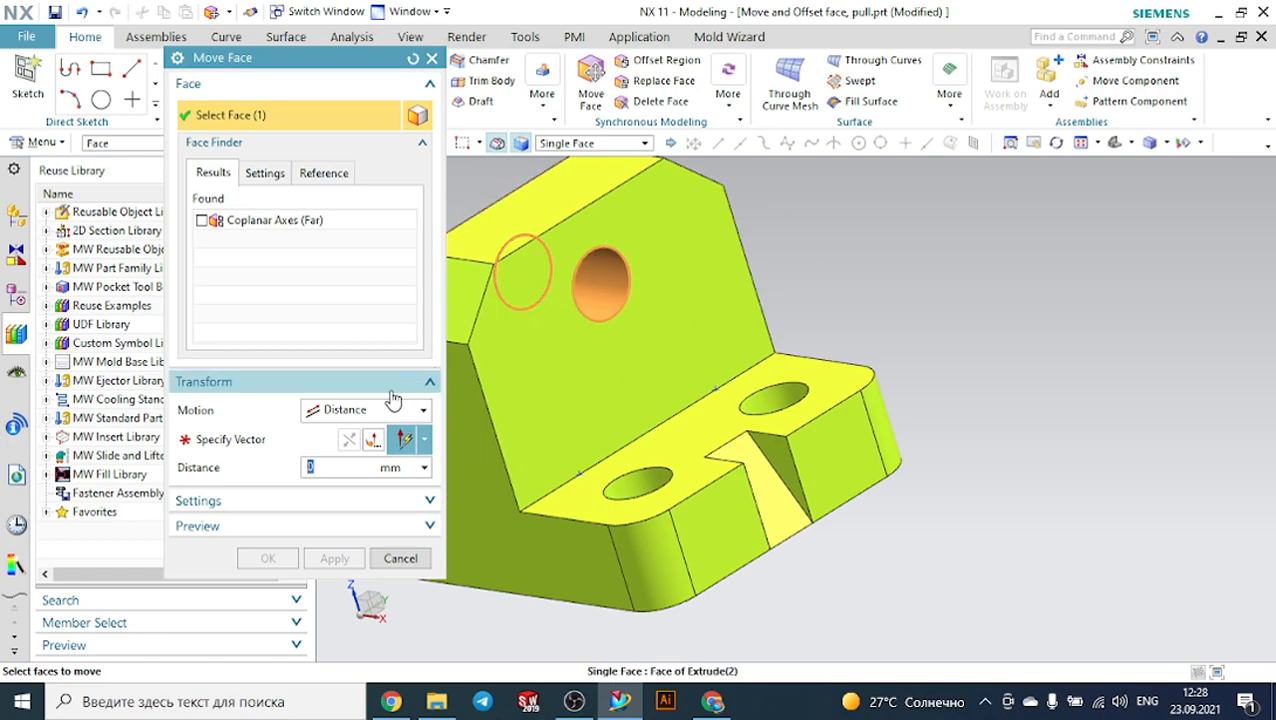
{"action": "left_click", "coordinate": [281, 440]}
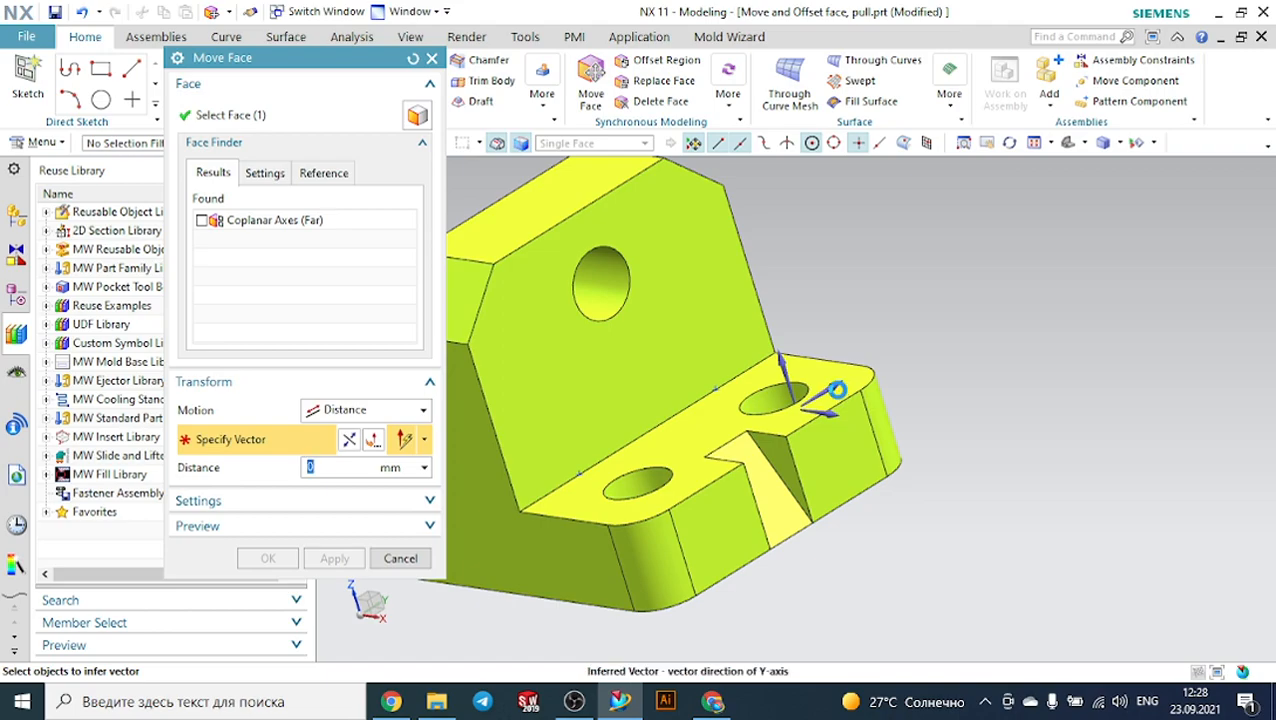
{"action": "left_click", "coordinate": [840, 388]}
{"action": "left_click_drag", "start_coordinate": [590, 258], "coordinate": [658, 228]}
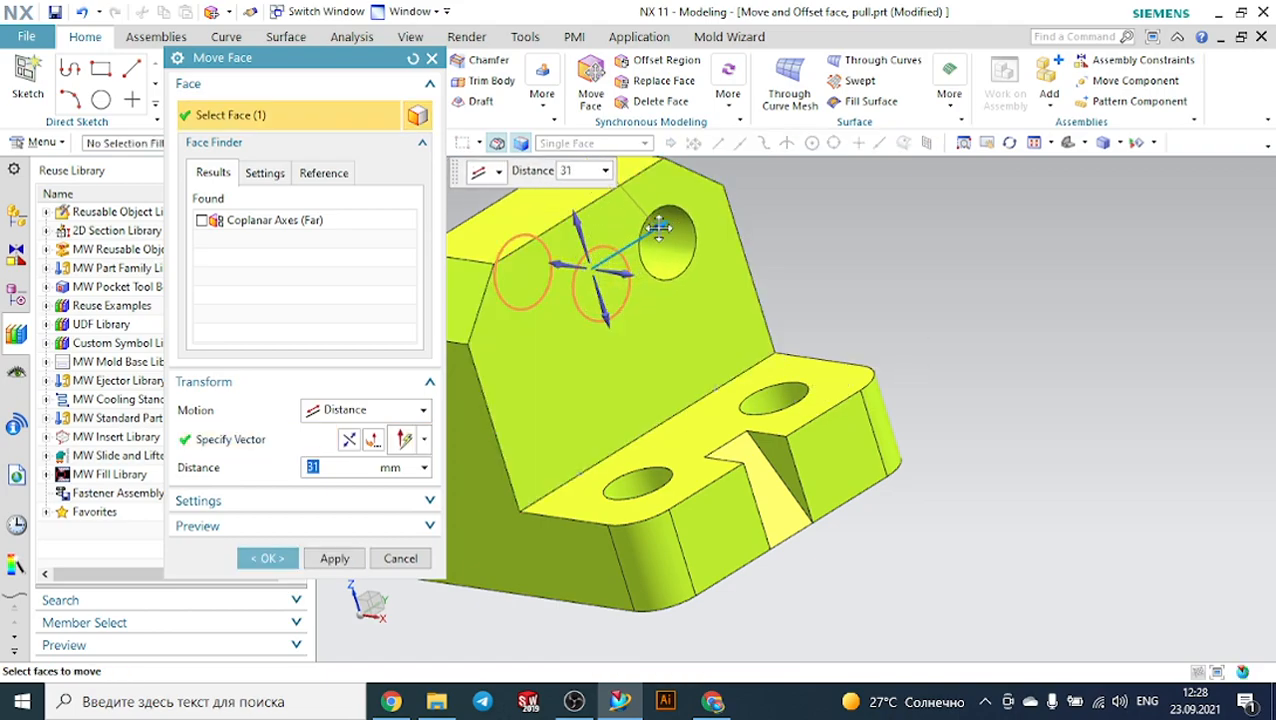
{"action": "left_click", "coordinate": [267, 558]}
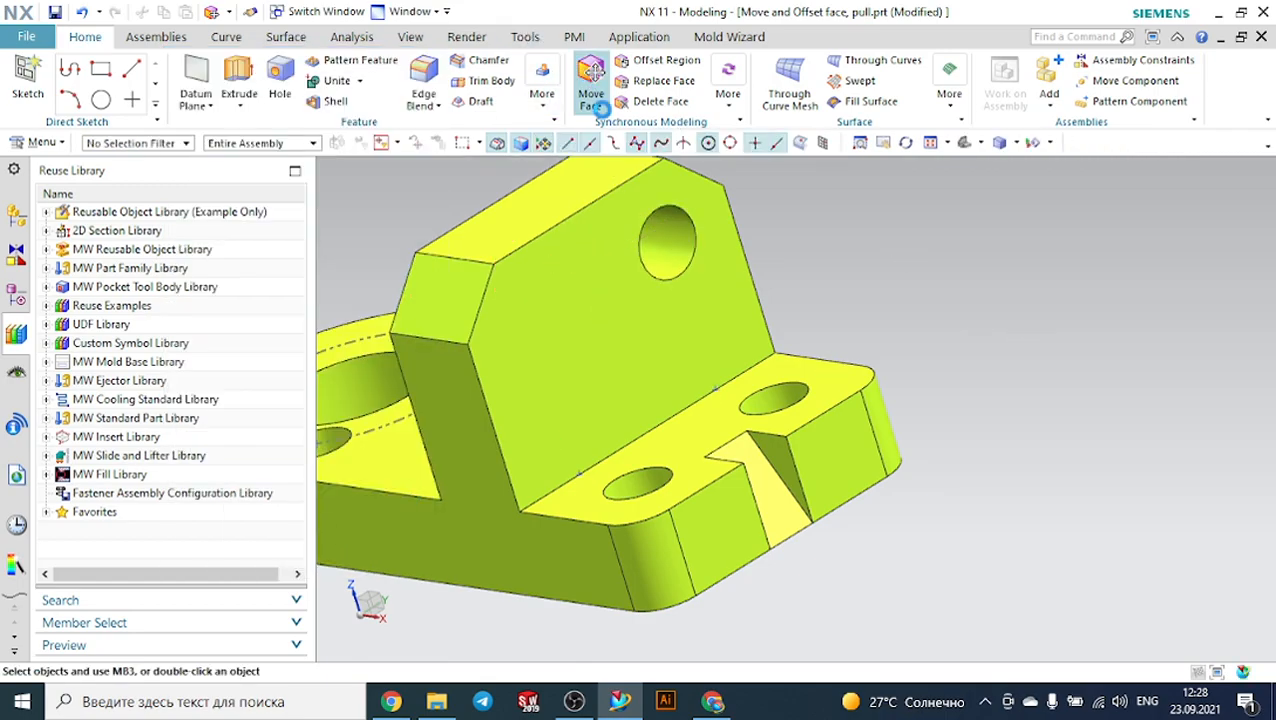
Move the upright block's through hole 30 mm down toward the base, using a reversed Z-axis vector in Move Face.
{"action": "left_click", "coordinate": [591, 78]}
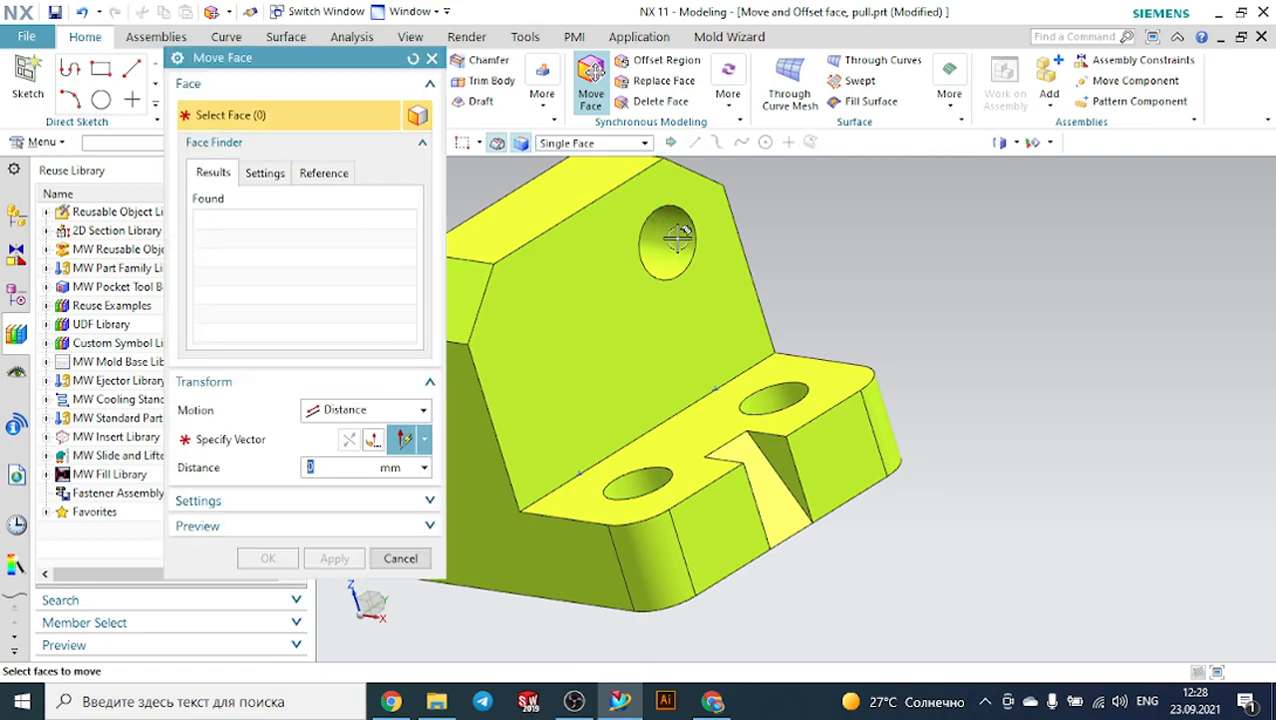
{"action": "left_click", "coordinate": [682, 238]}
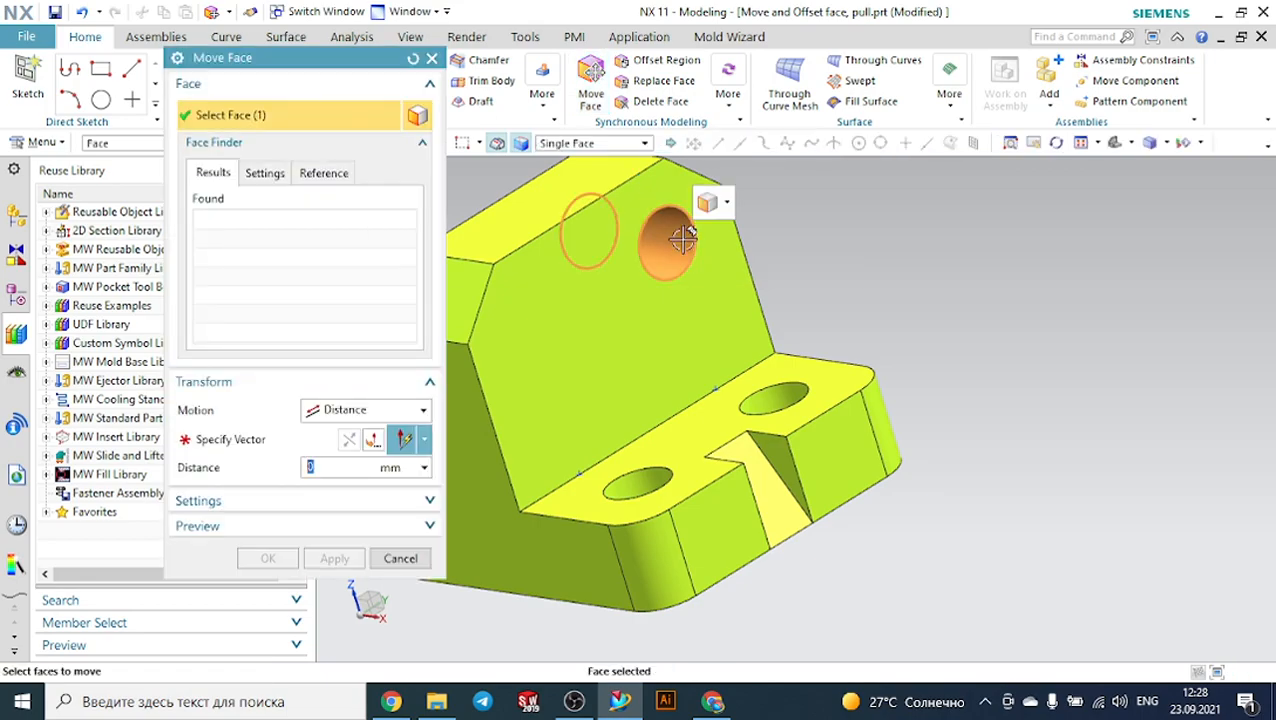
{"action": "left_click", "coordinate": [252, 443]}
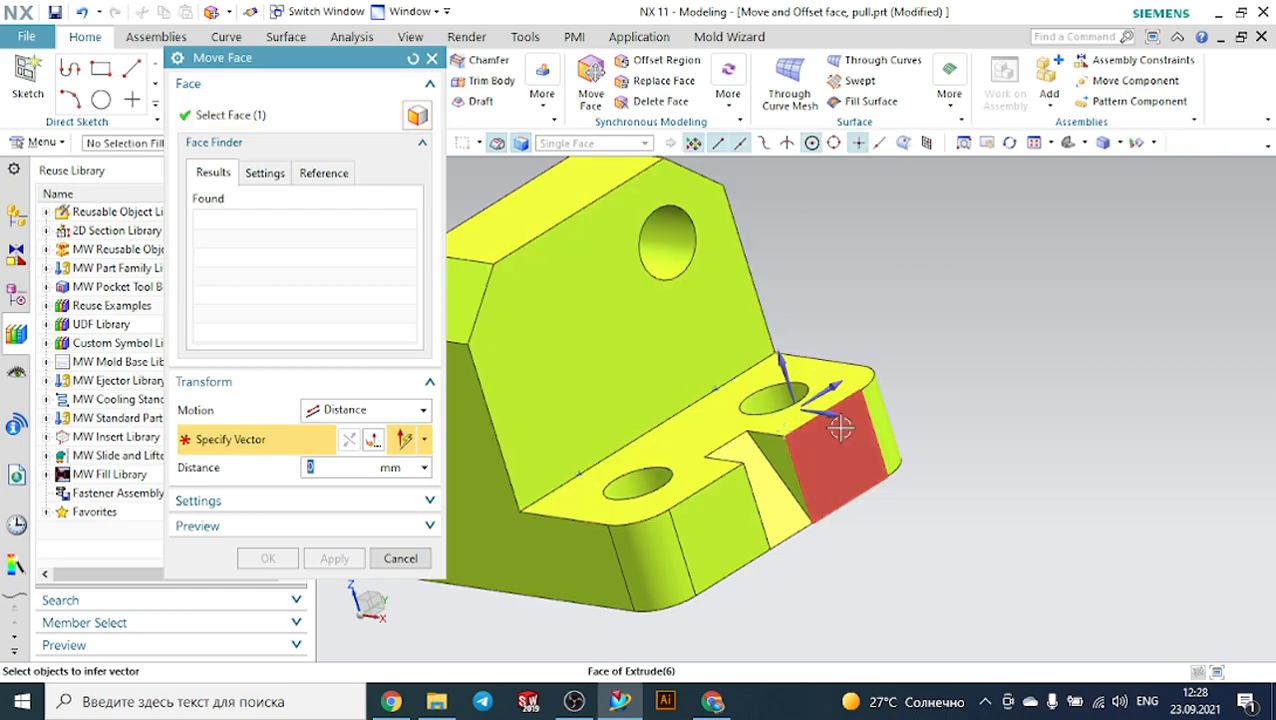
{"action": "left_click", "coordinate": [782, 355]}
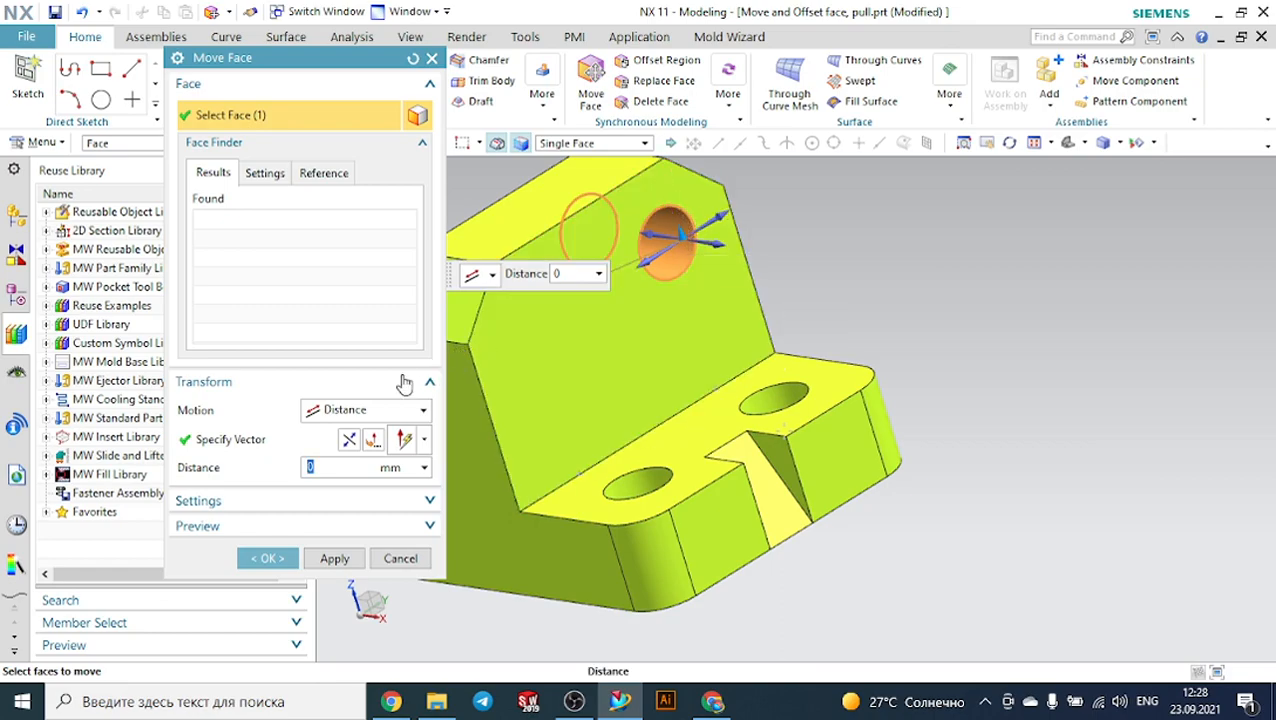
{"action": "left_click", "coordinate": [349, 440]}
{"action": "left_click_drag", "start_coordinate": [716, 228], "coordinate": [707, 318]}
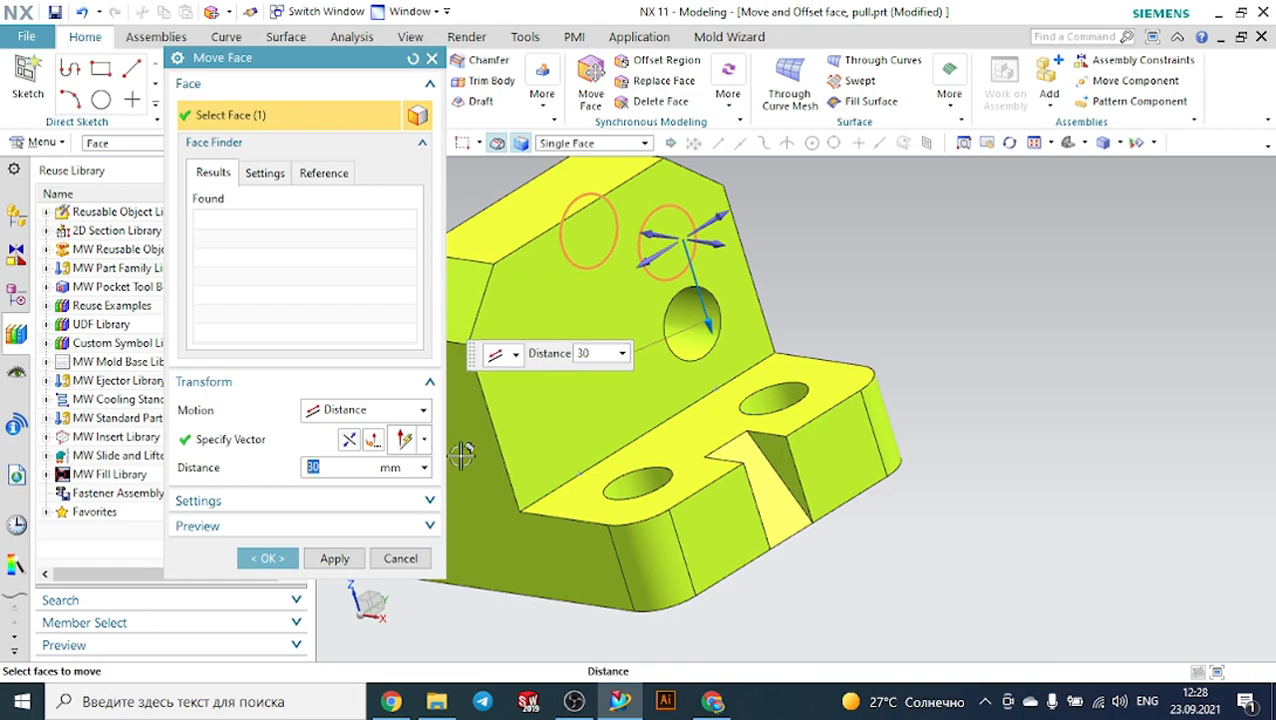
{"action": "left_click", "coordinate": [280, 559]}
Start Move Face with the Distance-Angle motion on the block's large face toward the rounded end, with a distance of 20 mm.
{"action": "middle_click_drag", "start_coordinate": [874, 310], "coordinate": [962, 303]}
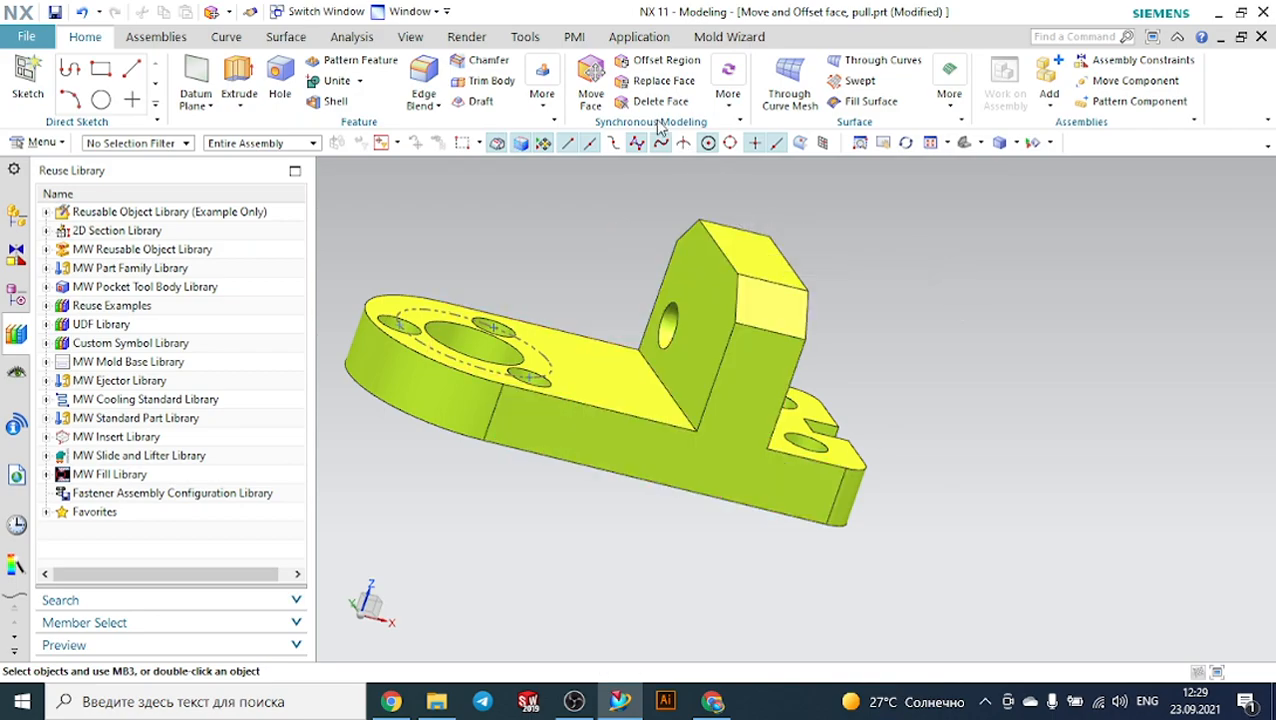
{"action": "left_click", "coordinate": [596, 71]}
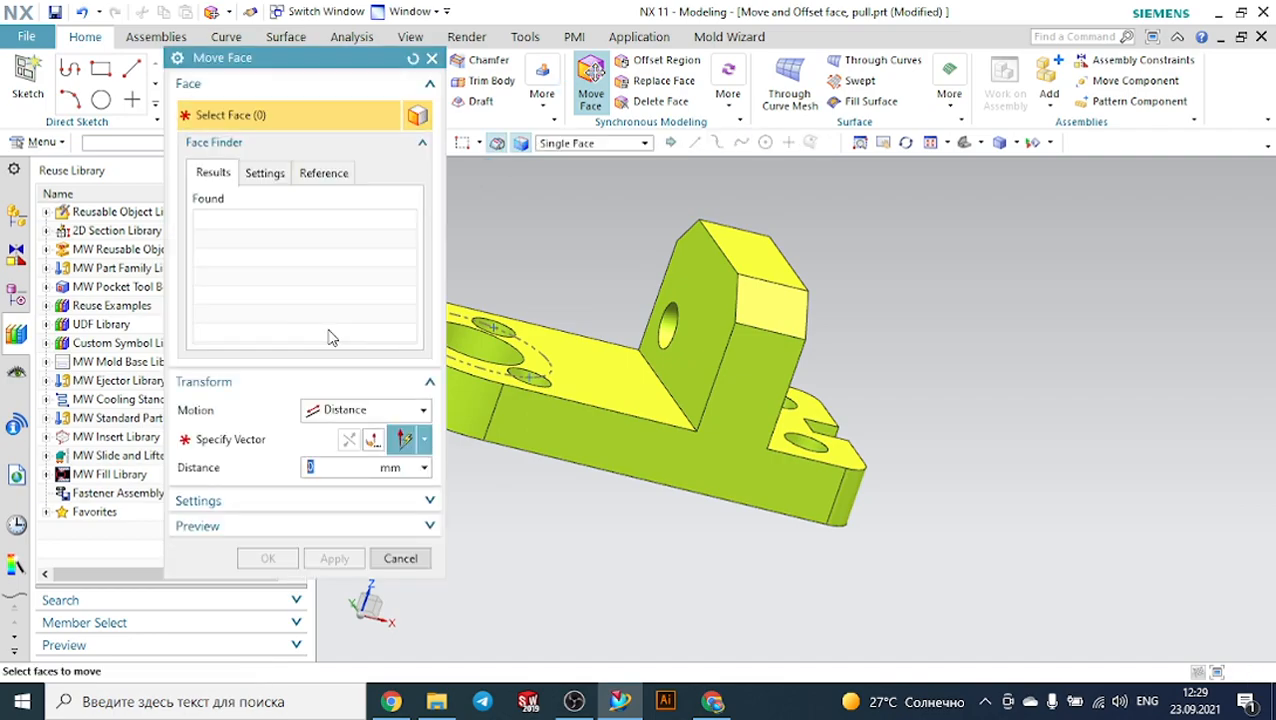
{"action": "left_click", "coordinate": [335, 410]}
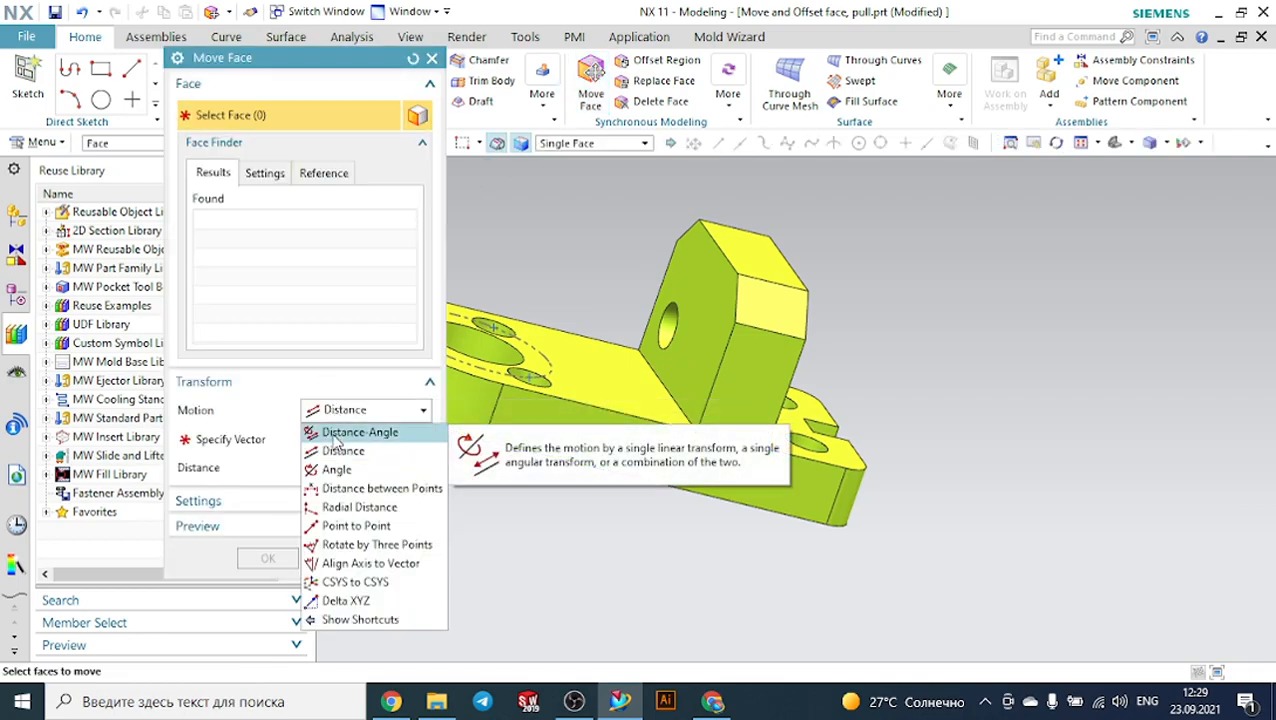
{"action": "left_click", "coordinate": [335, 436]}
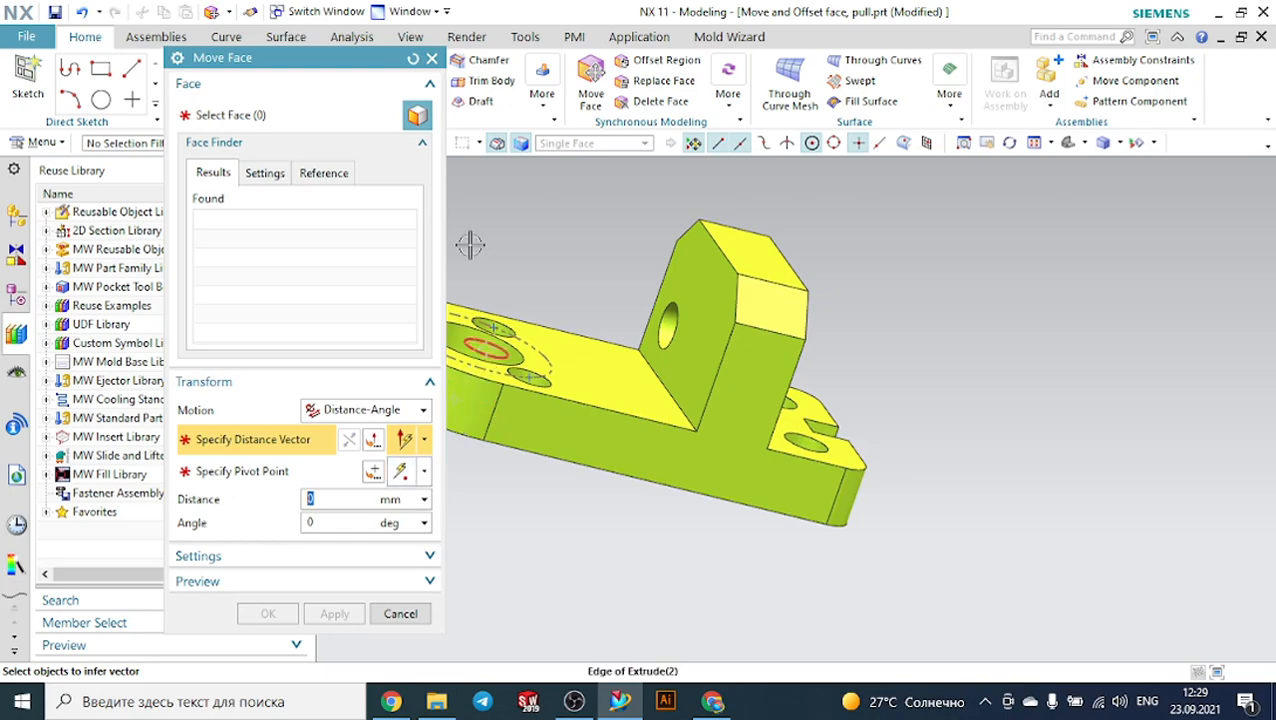
{"action": "left_click", "coordinate": [225, 117]}
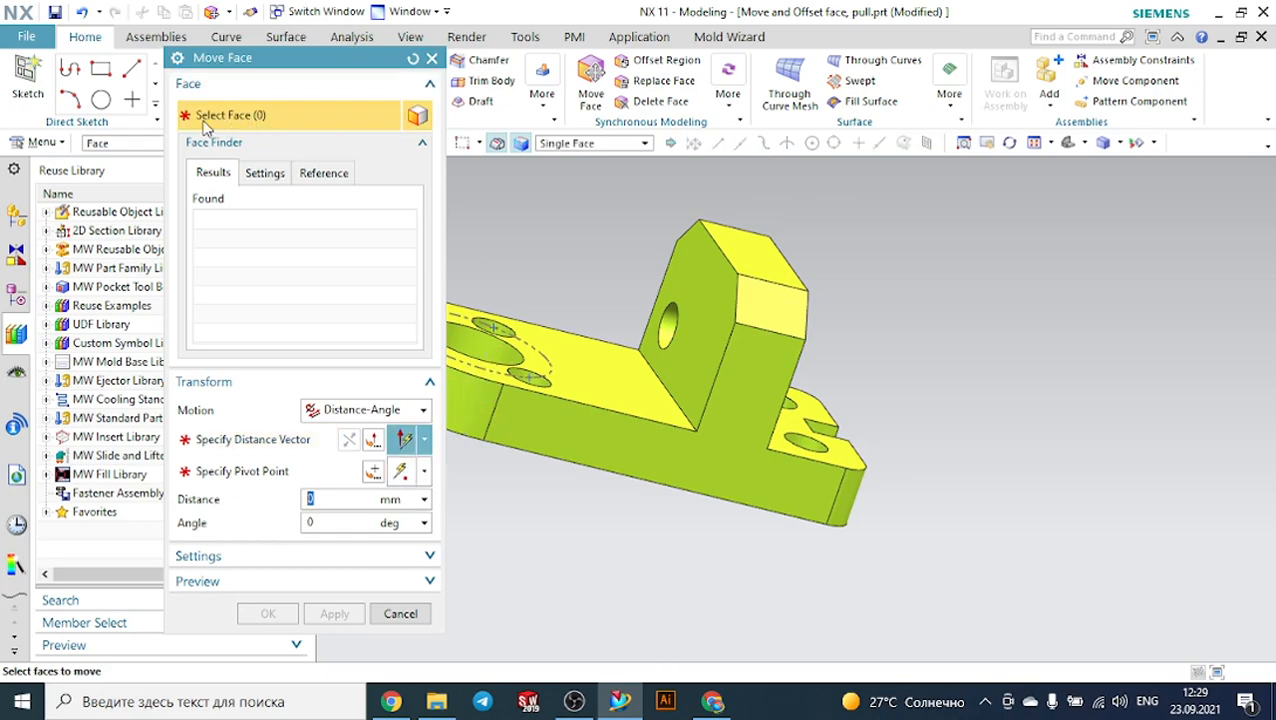
{"action": "left_click", "coordinate": [700, 268]}
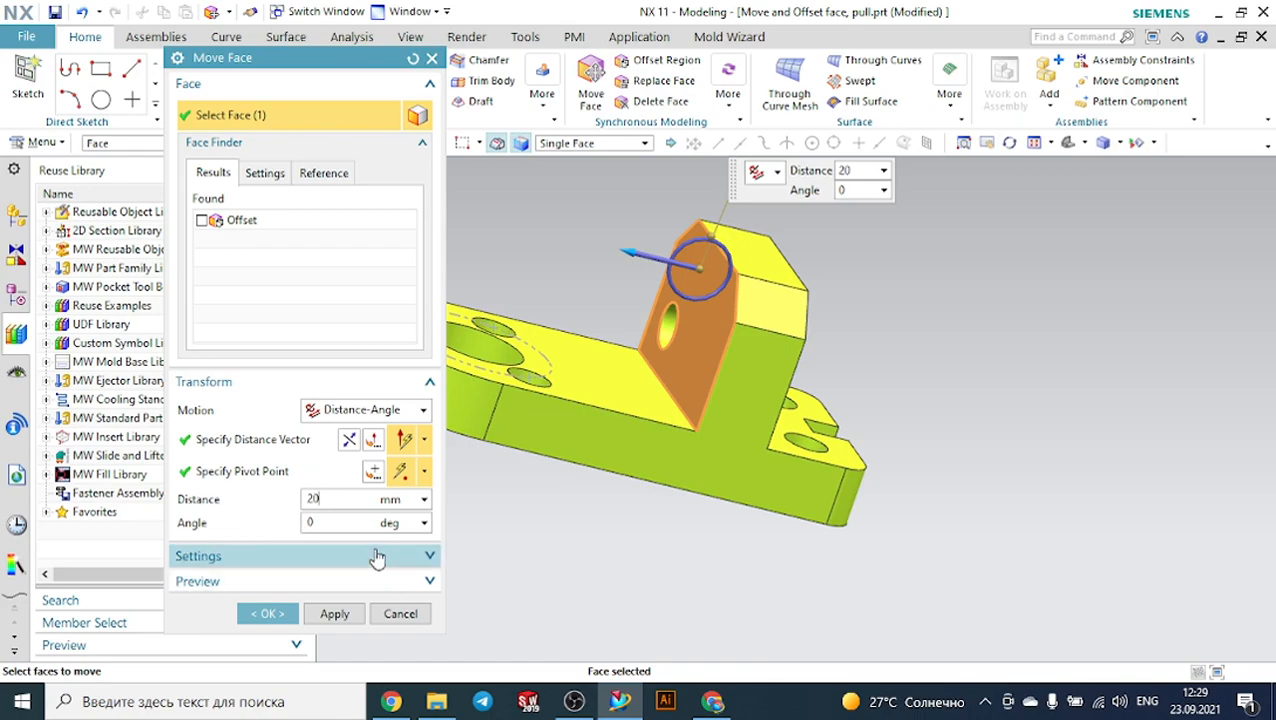
Set the angle for the block's large face to 15 degrees, and increase its tilt to 32 degrees with the rotation handle.
{"action": "left_click", "coordinate": [353, 526]}
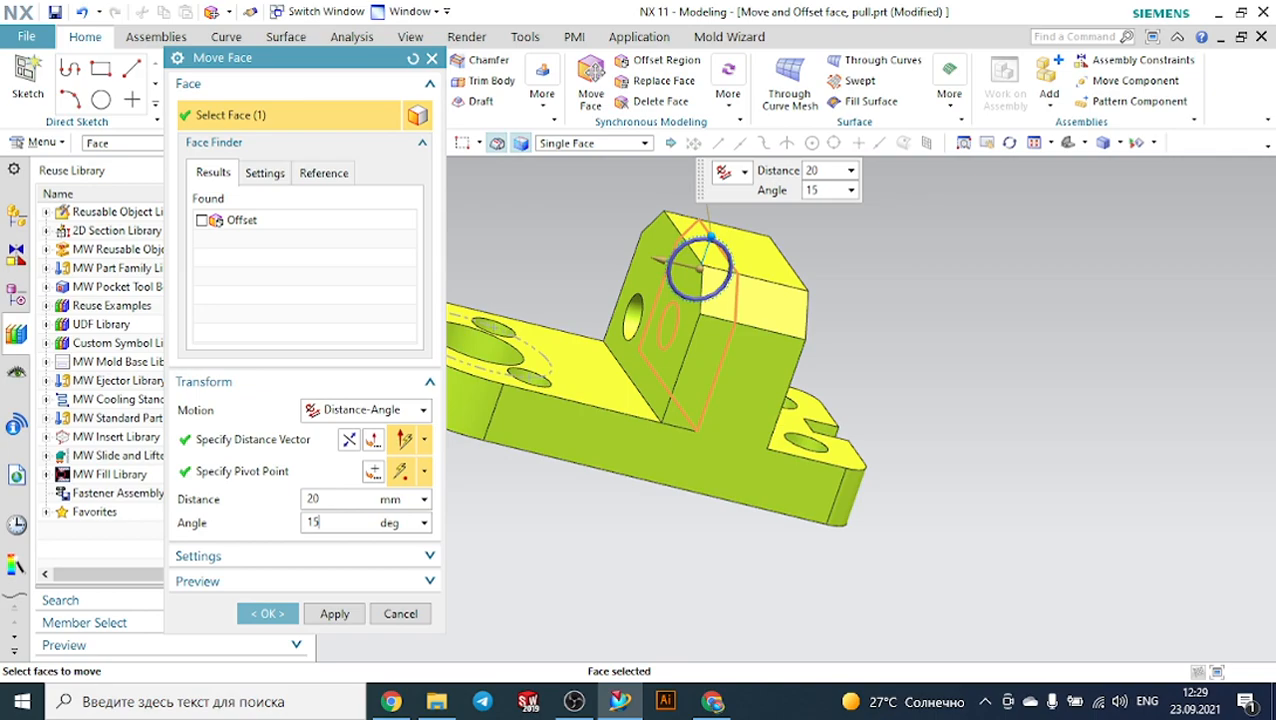
{"action": "type", "text": "15"}
{"action": "key", "text": "Return"}
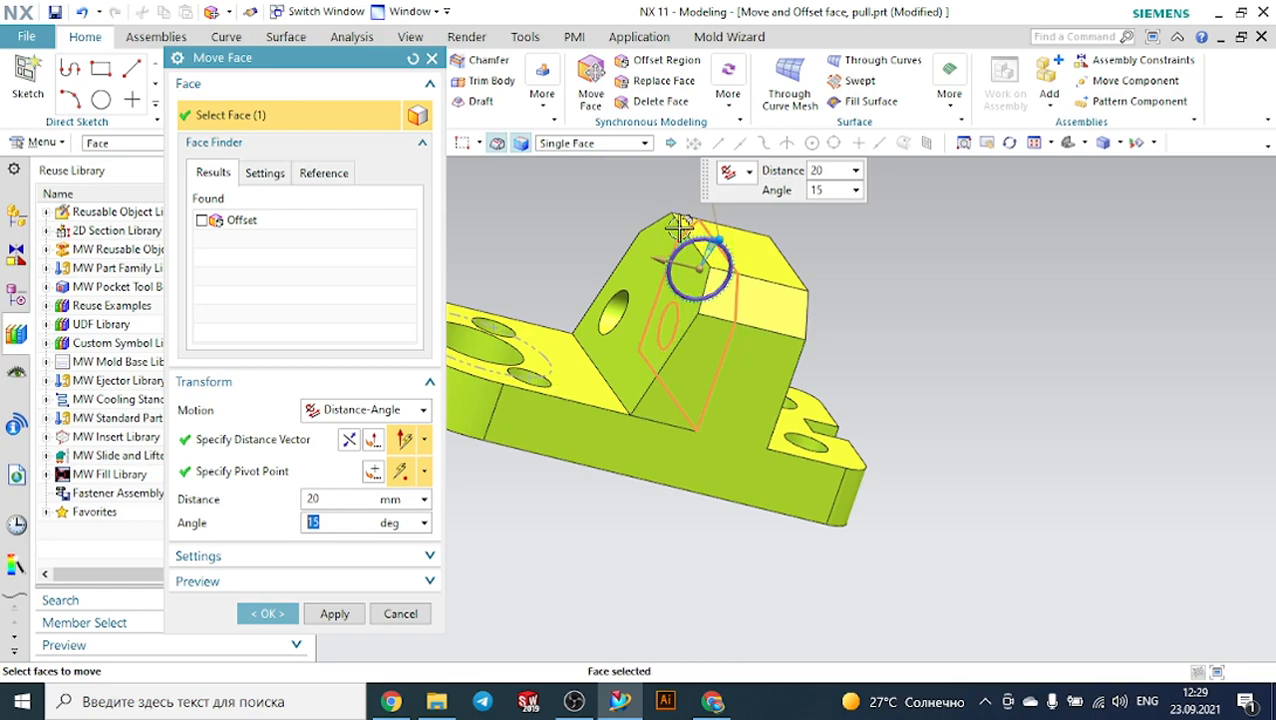
{"action": "left_click_drag", "start_coordinate": [718, 240], "coordinate": [696, 324]}
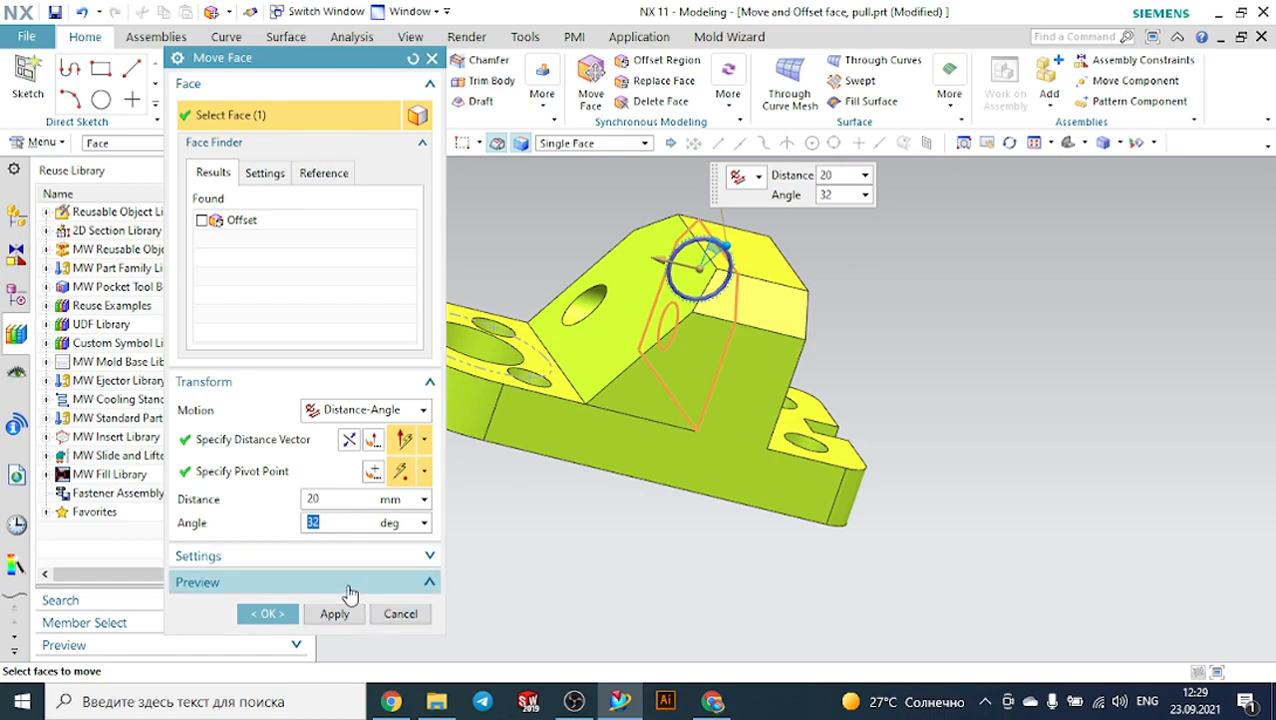
Show the full result of the Distance-Angle face move, undo that result and cancel Move Face.
{"action": "left_click", "coordinate": [405, 588]}
{"action": "left_click", "coordinate": [416, 612]}
{"action": "scroll", "coordinate": [700, 468], "scroll_direction": "down", "scroll_amount": 2}
{"action": "scroll", "coordinate": [857, 444], "scroll_direction": "down", "scroll_amount": 2}
{"action": "middle_click_drag", "start_coordinate": [895, 436], "coordinate": [933, 415]}
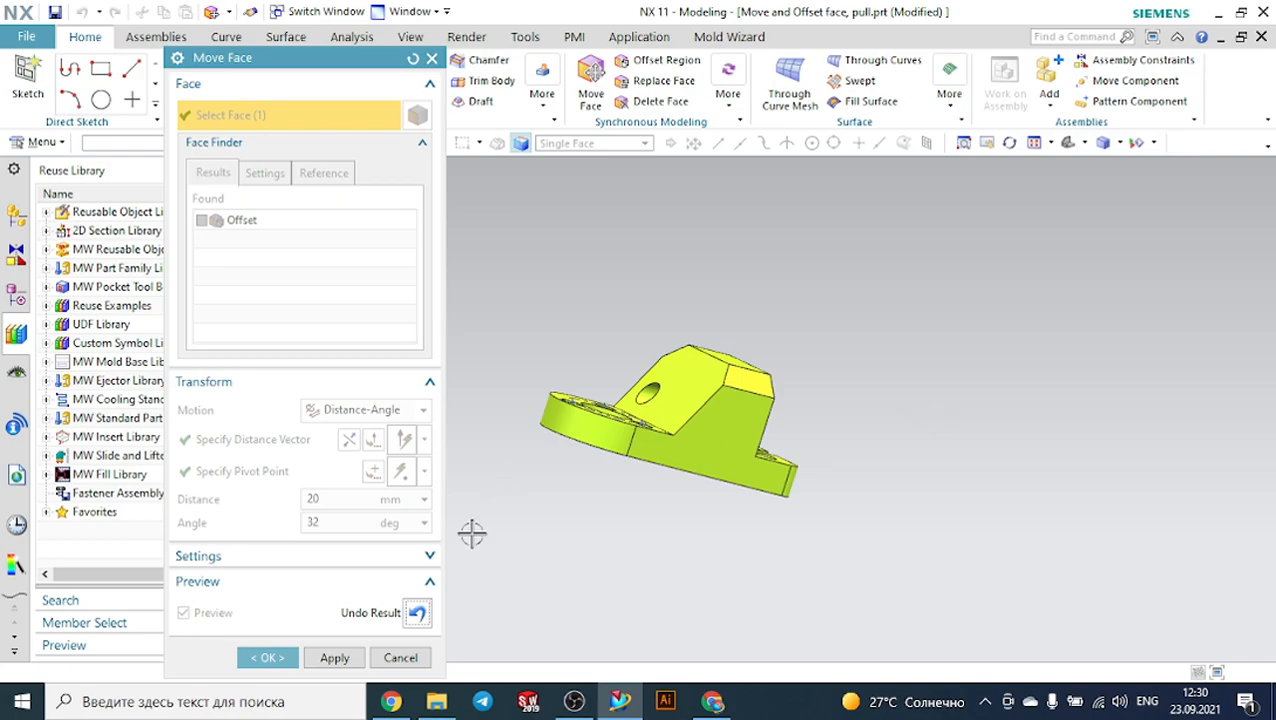
{"action": "left_click", "coordinate": [418, 613]}
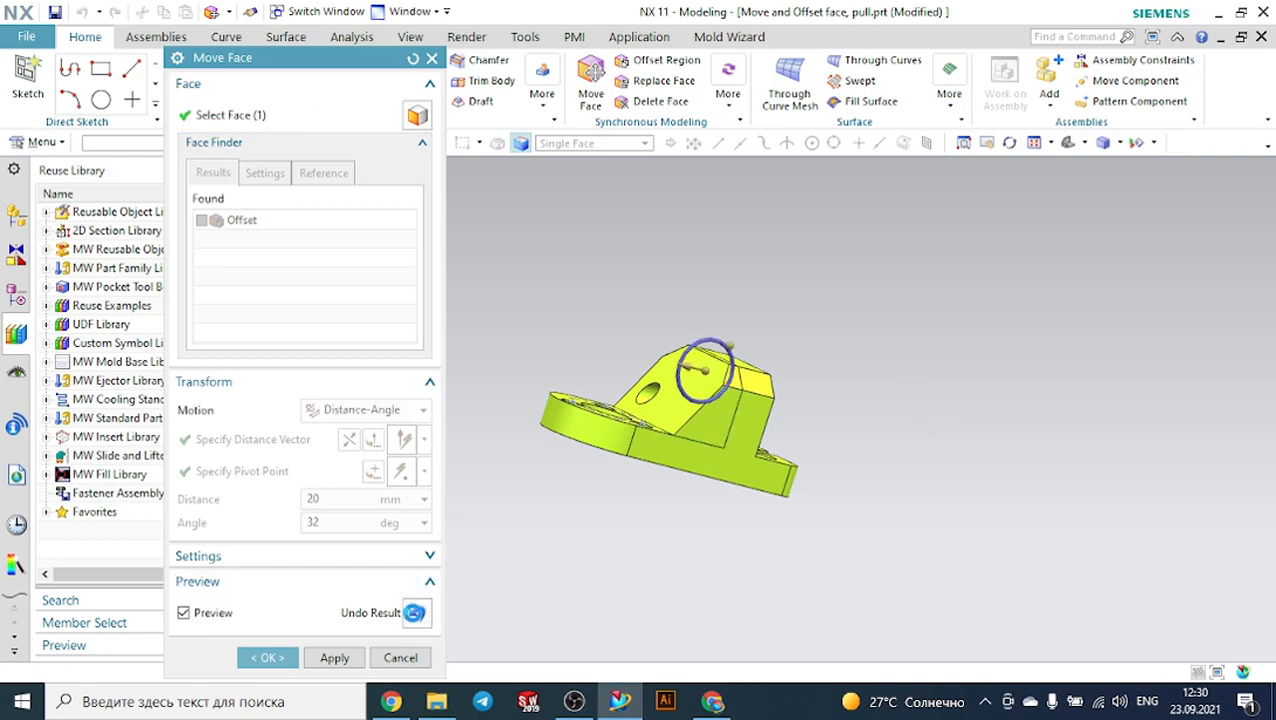
{"action": "left_click", "coordinate": [401, 658]}
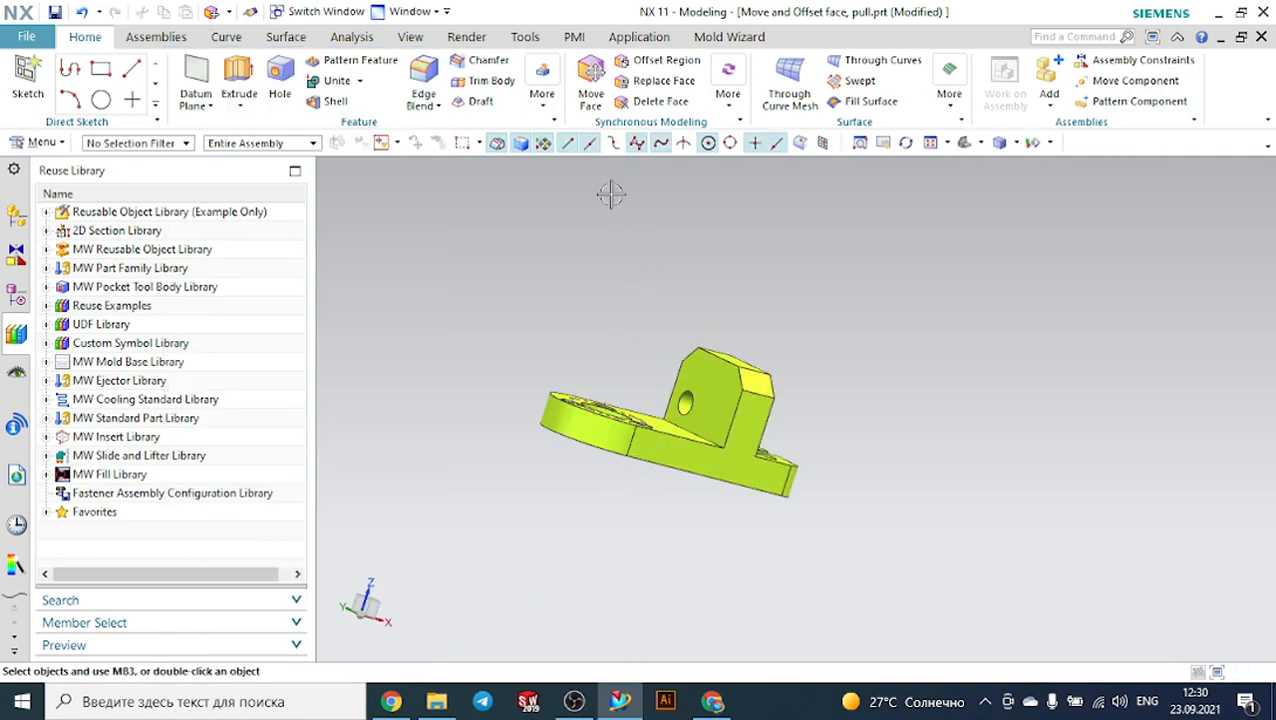
Start Move Face on the upright block's large face toward the rounded end, using the Angle motion.
{"action": "left_click", "coordinate": [589, 76]}
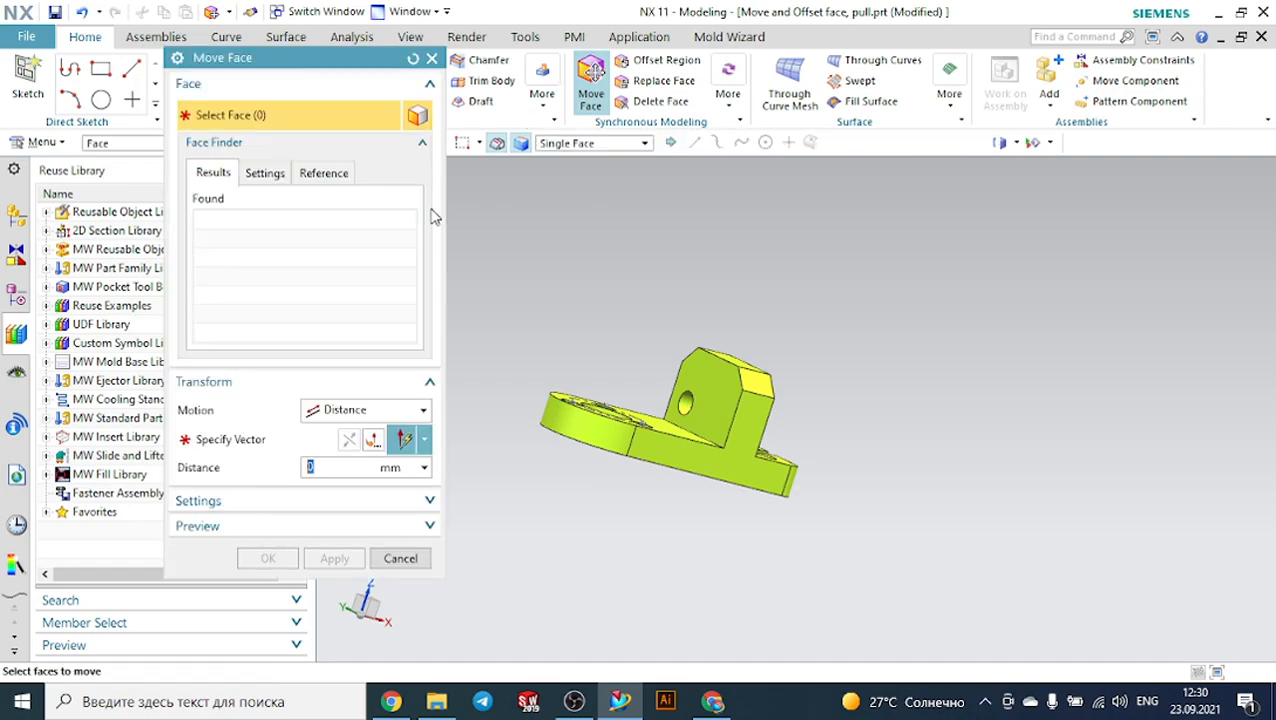
{"action": "scroll", "coordinate": [775, 303], "scroll_direction": "up", "scroll_amount": 3}
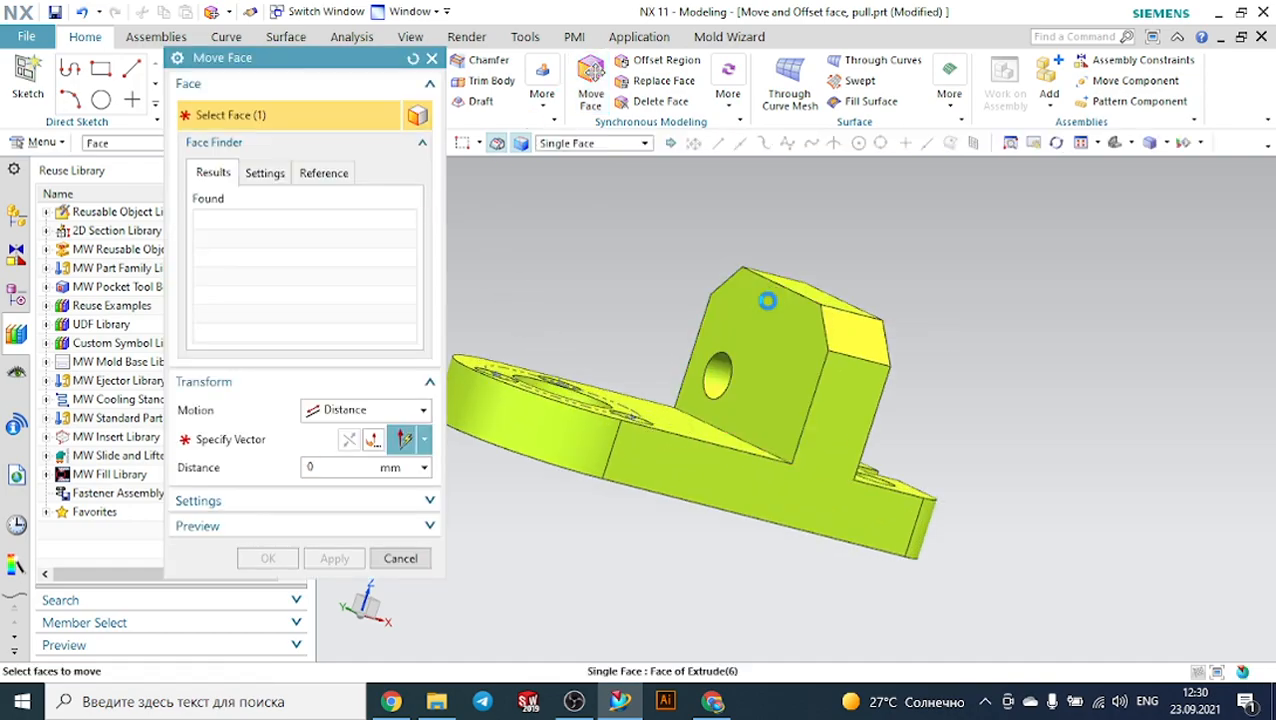
{"action": "left_click", "coordinate": [765, 295]}
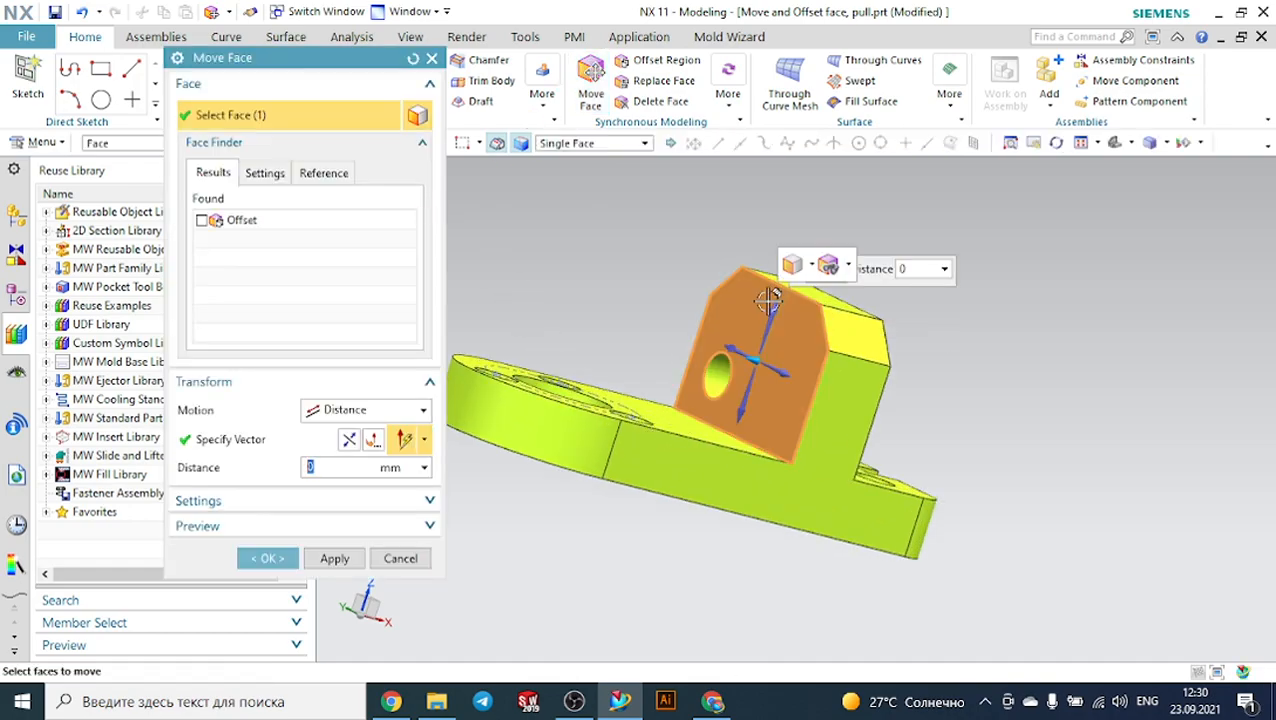
{"action": "left_click", "coordinate": [331, 413]}
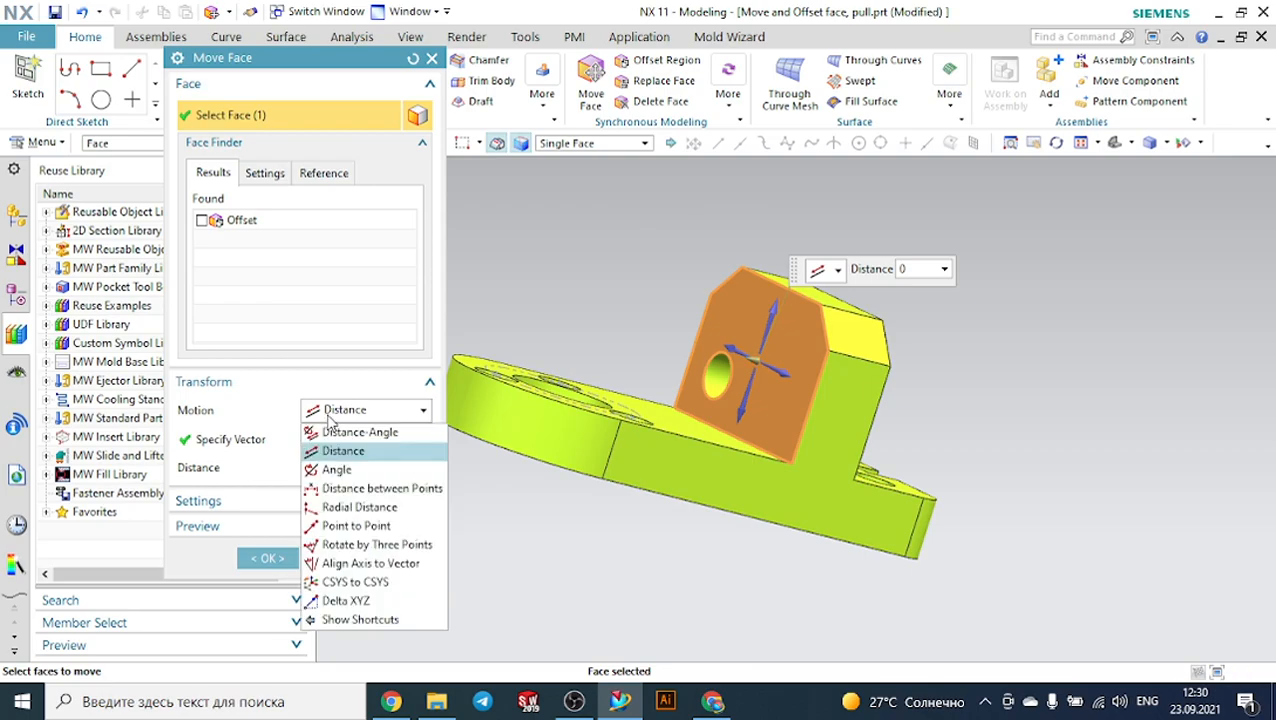
{"action": "left_click", "coordinate": [336, 469]}
Rotate the face about the Z-axis through its lower front corner by 12 degrees, and reduce the rotation to 7 degrees.
{"action": "middle_click_drag", "start_coordinate": [578, 530], "coordinate": [587, 562]}
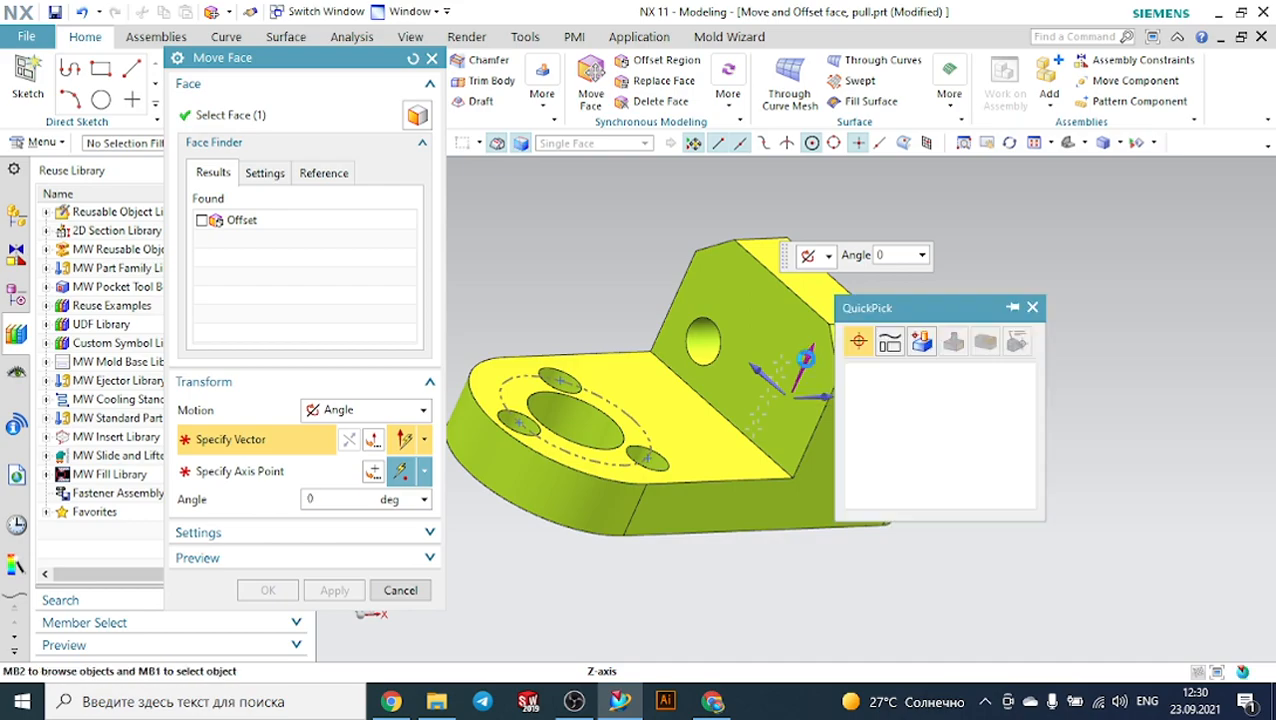
{"action": "left_click", "coordinate": [808, 355]}
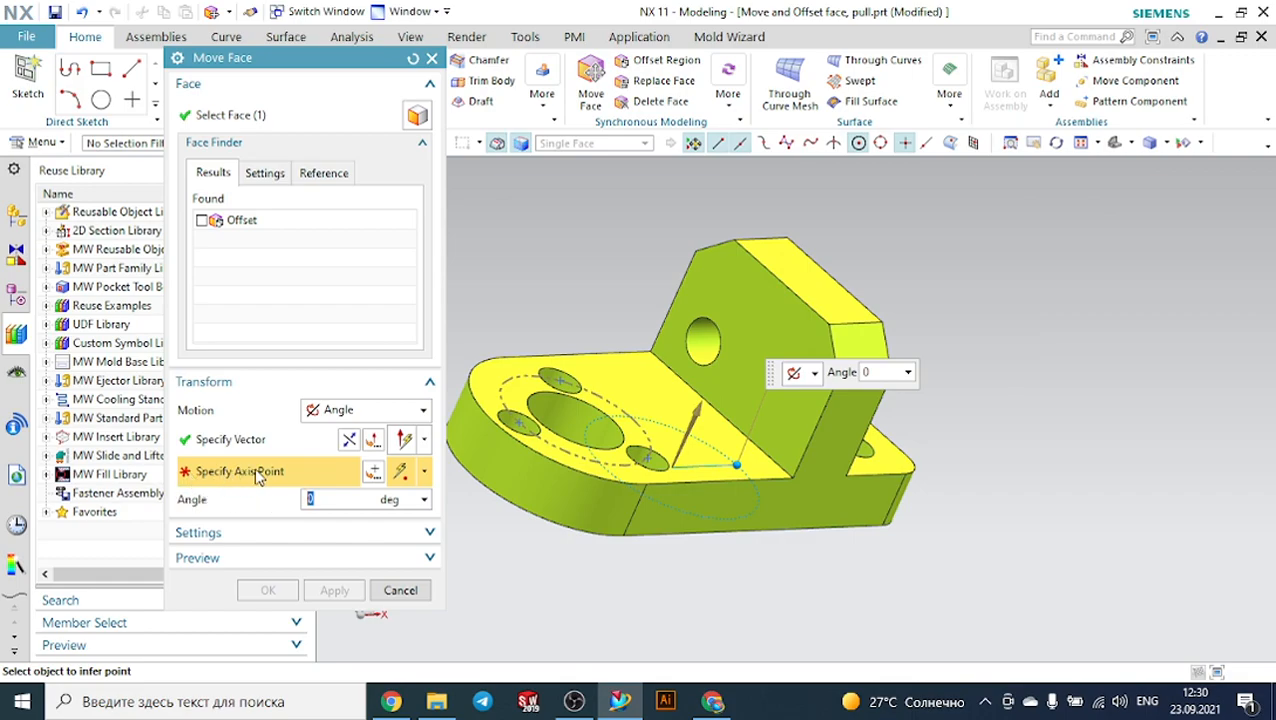
{"action": "left_click", "coordinate": [794, 476]}
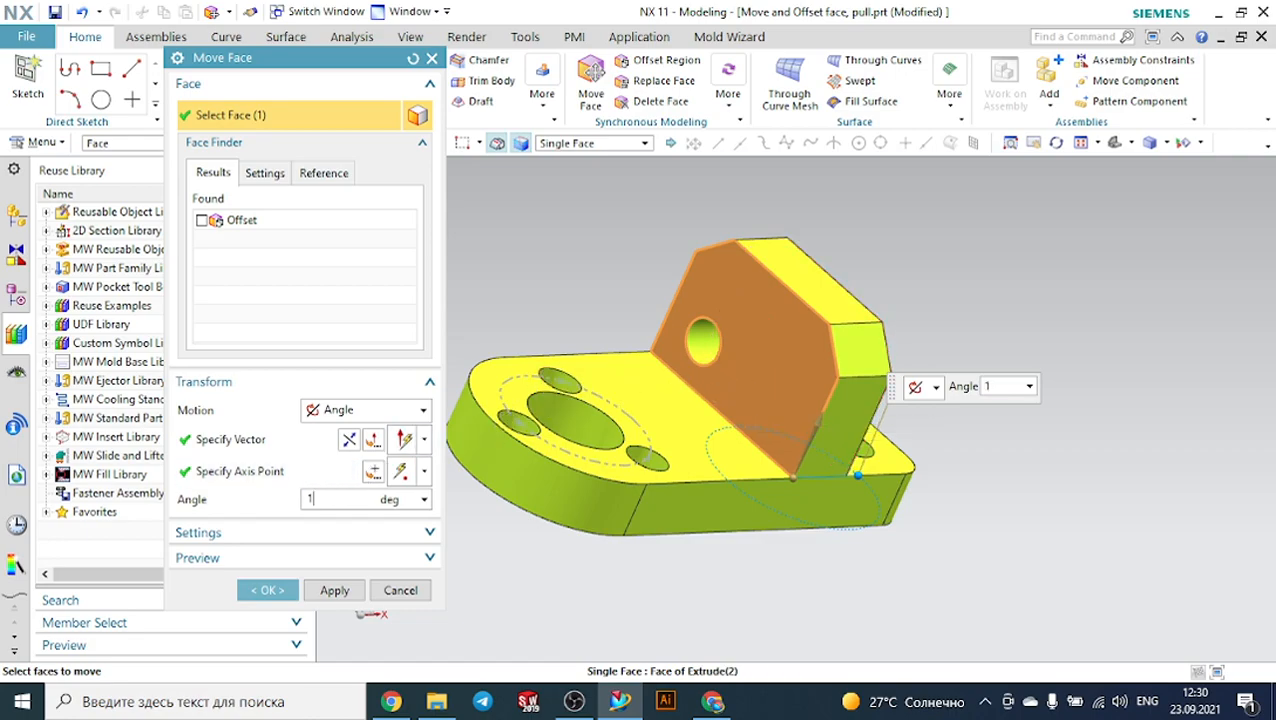
{"action": "key", "text": "Return"}
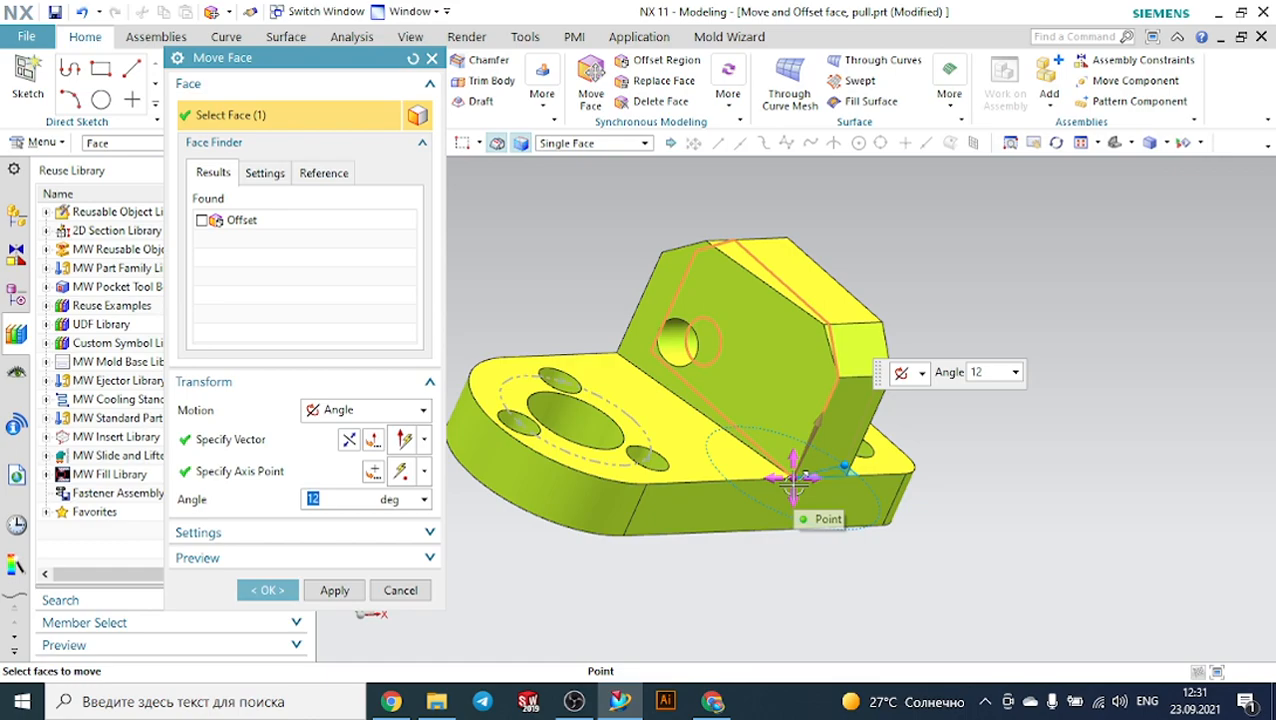
{"action": "middle_click_drag", "start_coordinate": [908, 513], "coordinate": [860, 527]}
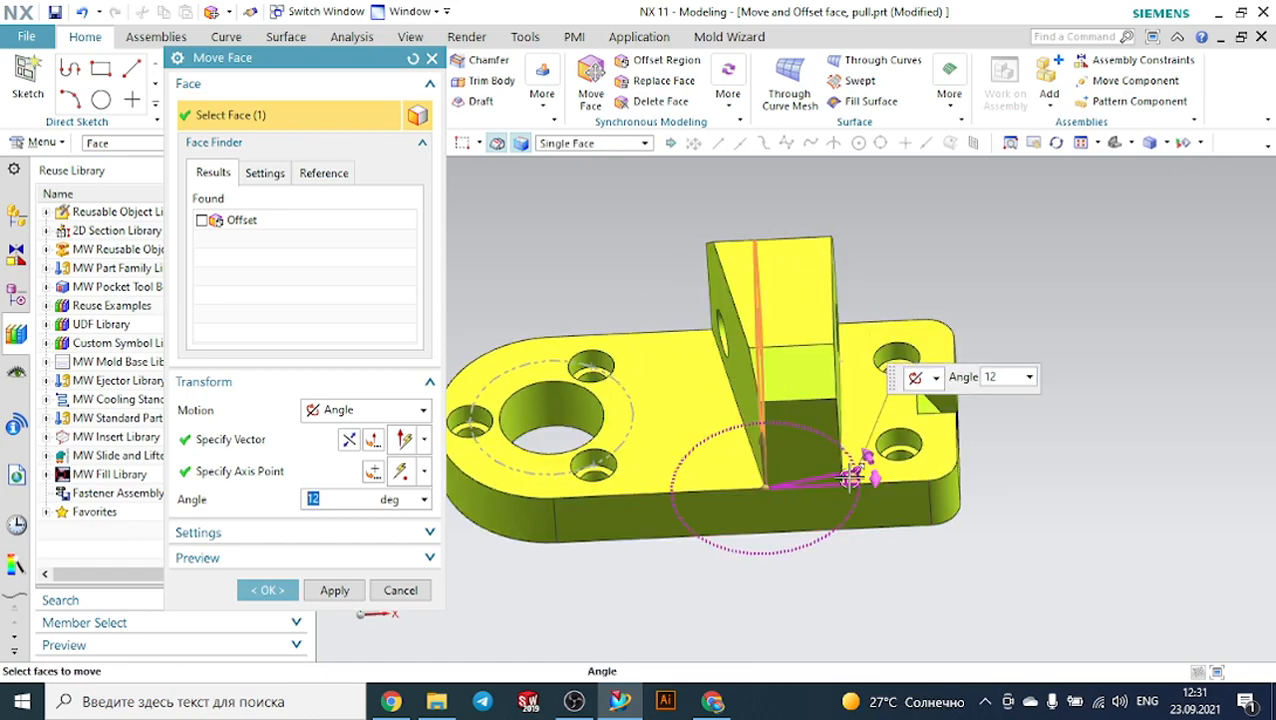
{"action": "left_click_drag", "start_coordinate": [853, 472], "coordinate": [858, 475]}
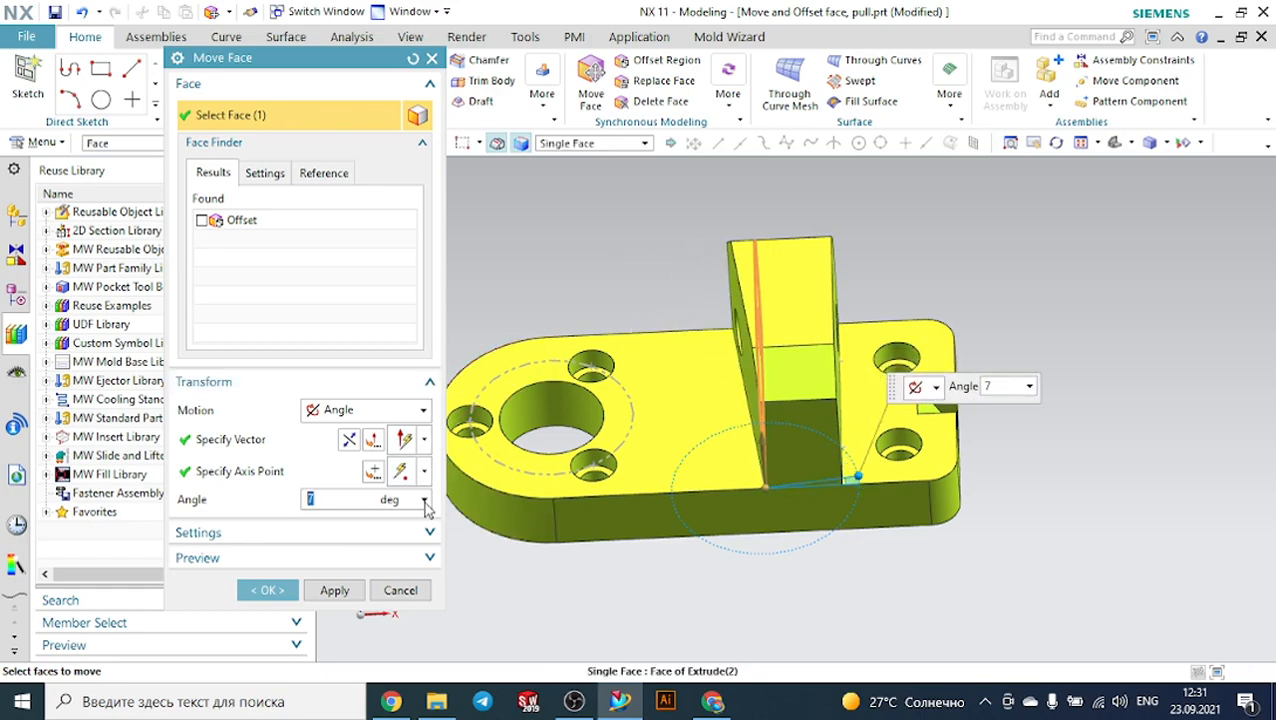
{"action": "middle_click_drag", "start_coordinate": [658, 578], "coordinate": [720, 564]}
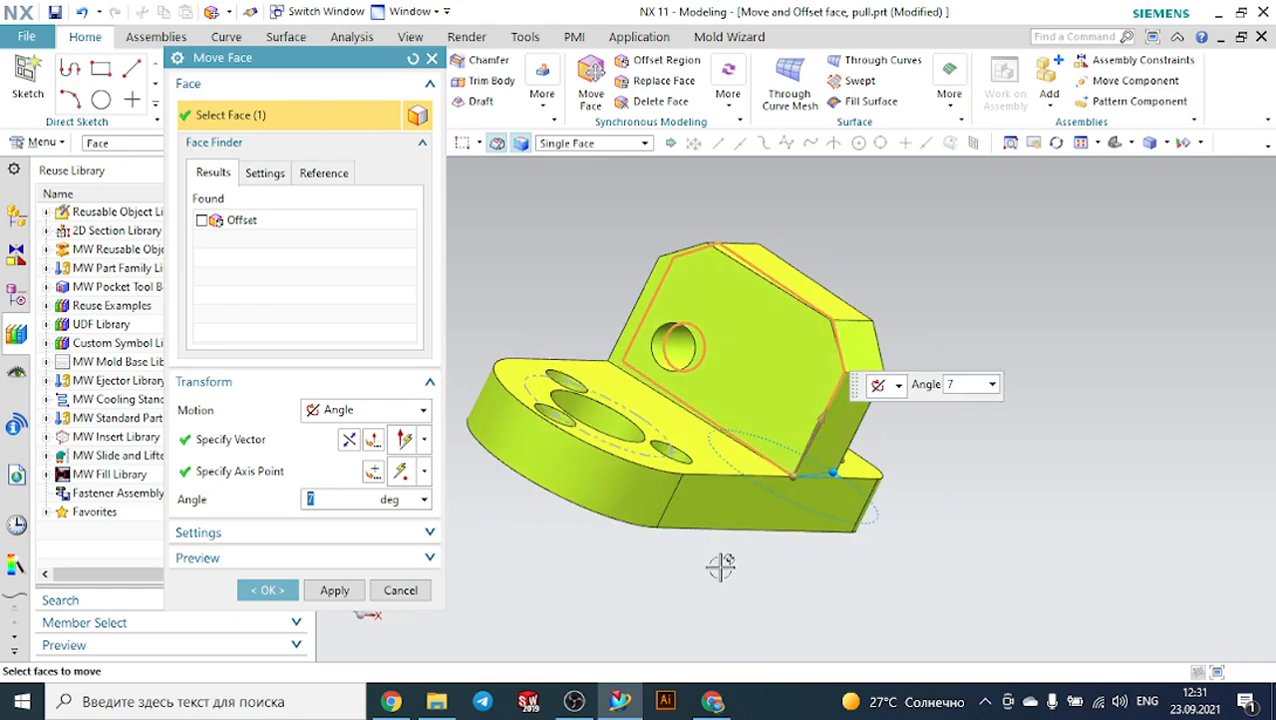
Change the Move Face motion to Distance between Points, keeping the block's large face selected.
{"action": "left_click", "coordinate": [328, 413]}
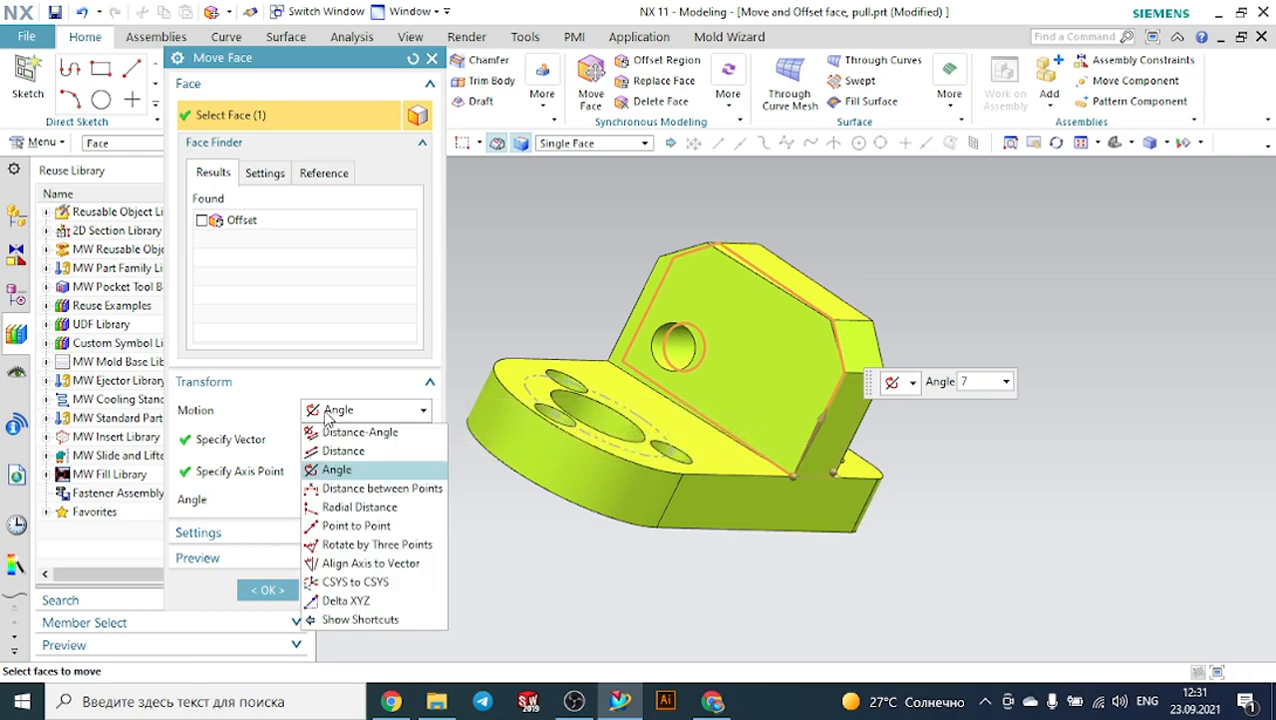
{"action": "left_click", "coordinate": [366, 490]}
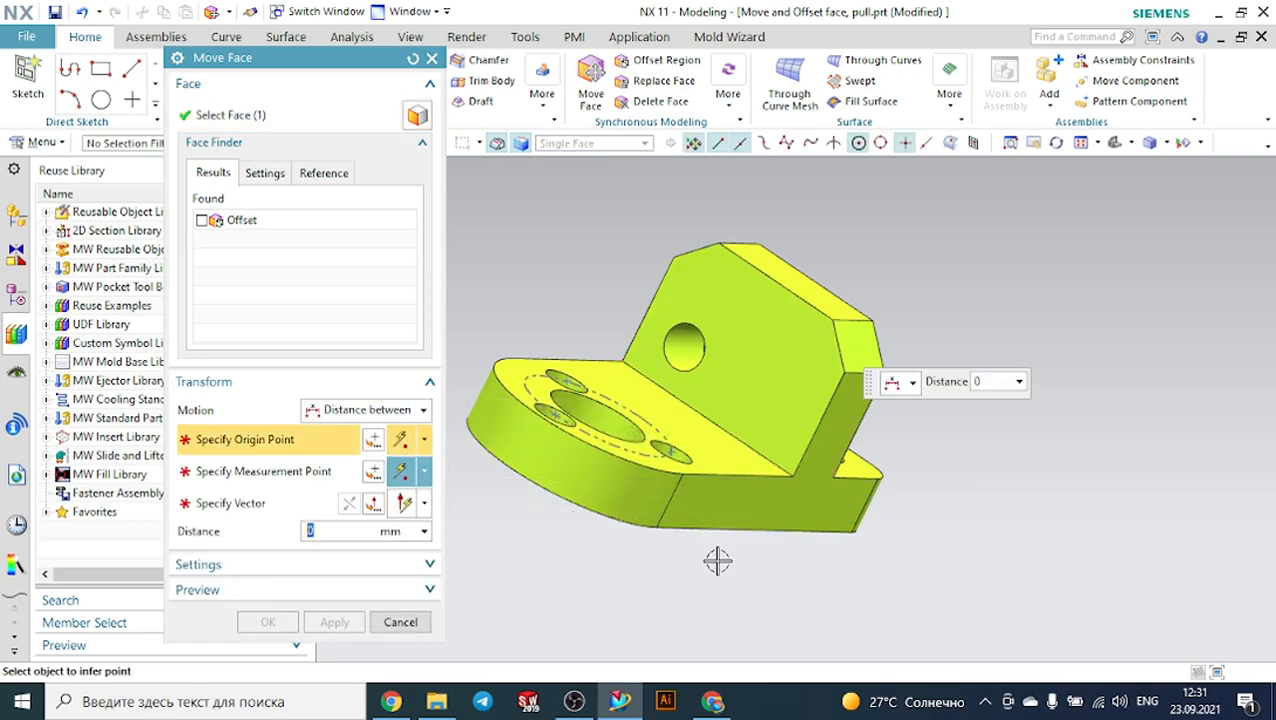
{"action": "middle_click_drag", "start_coordinate": [775, 572], "coordinate": [745, 571]}
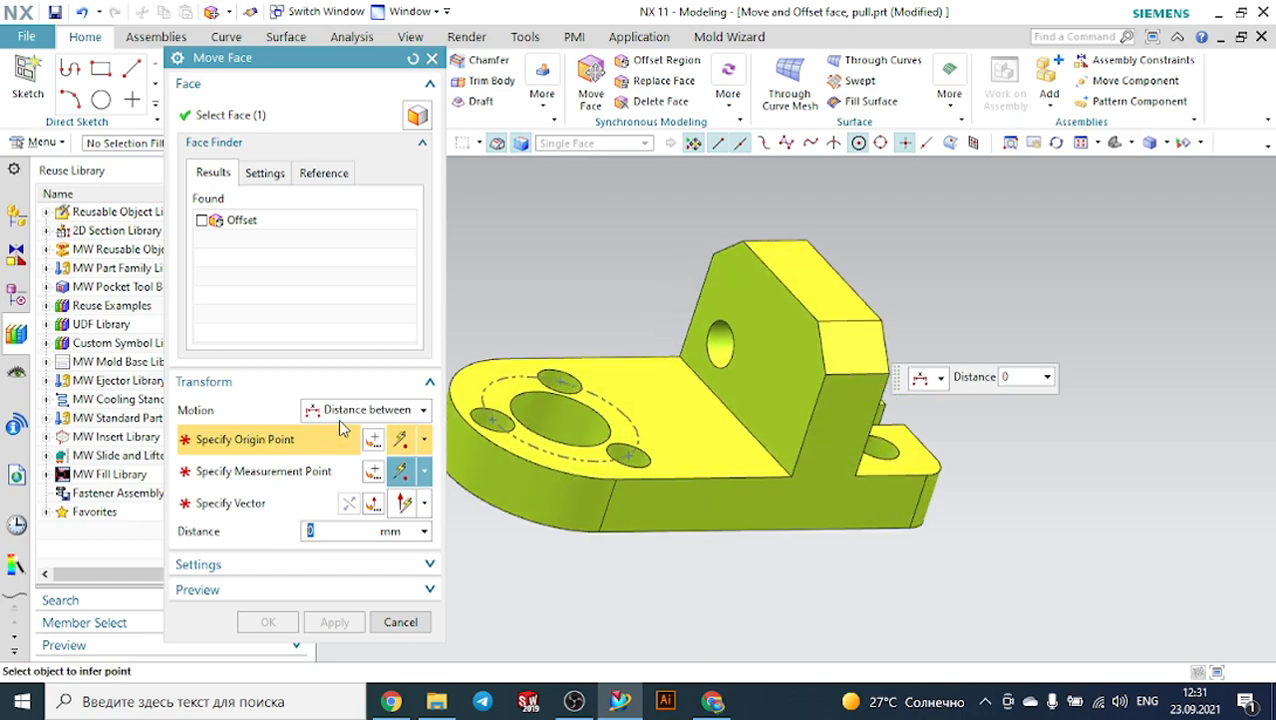
{"action": "left_click", "coordinate": [252, 114]}
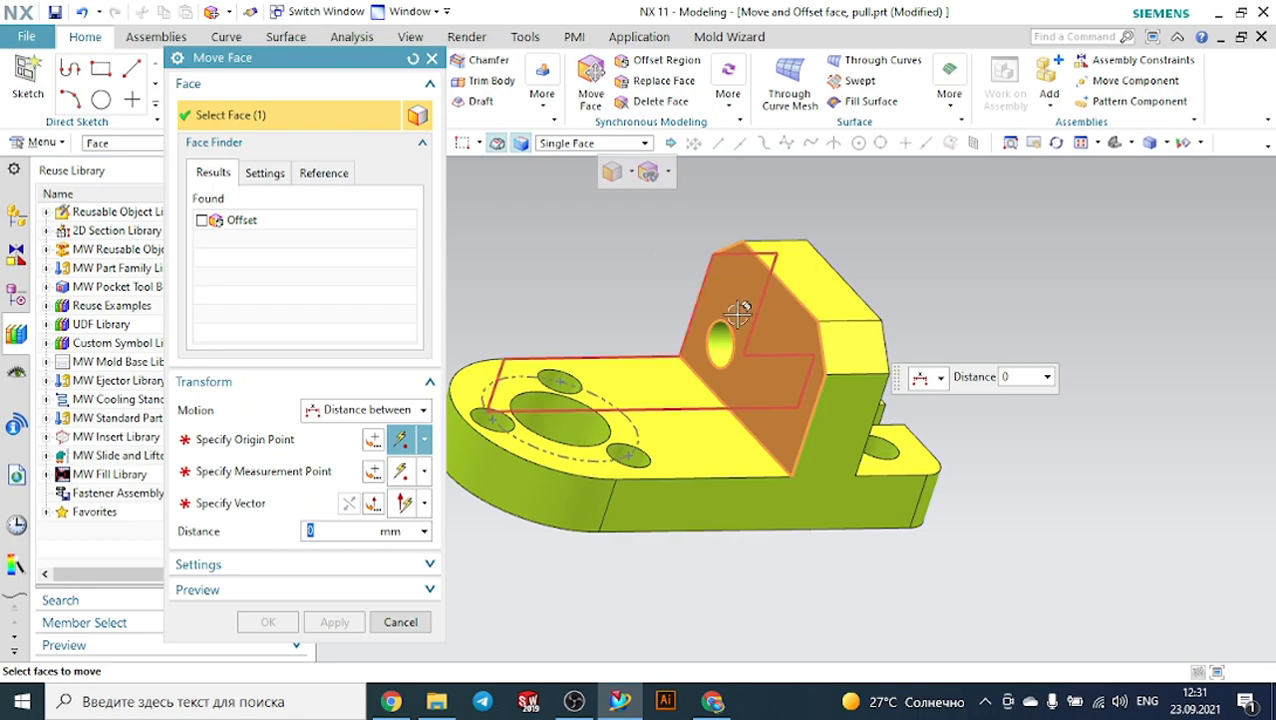
{"action": "left_click", "coordinate": [296, 446]}
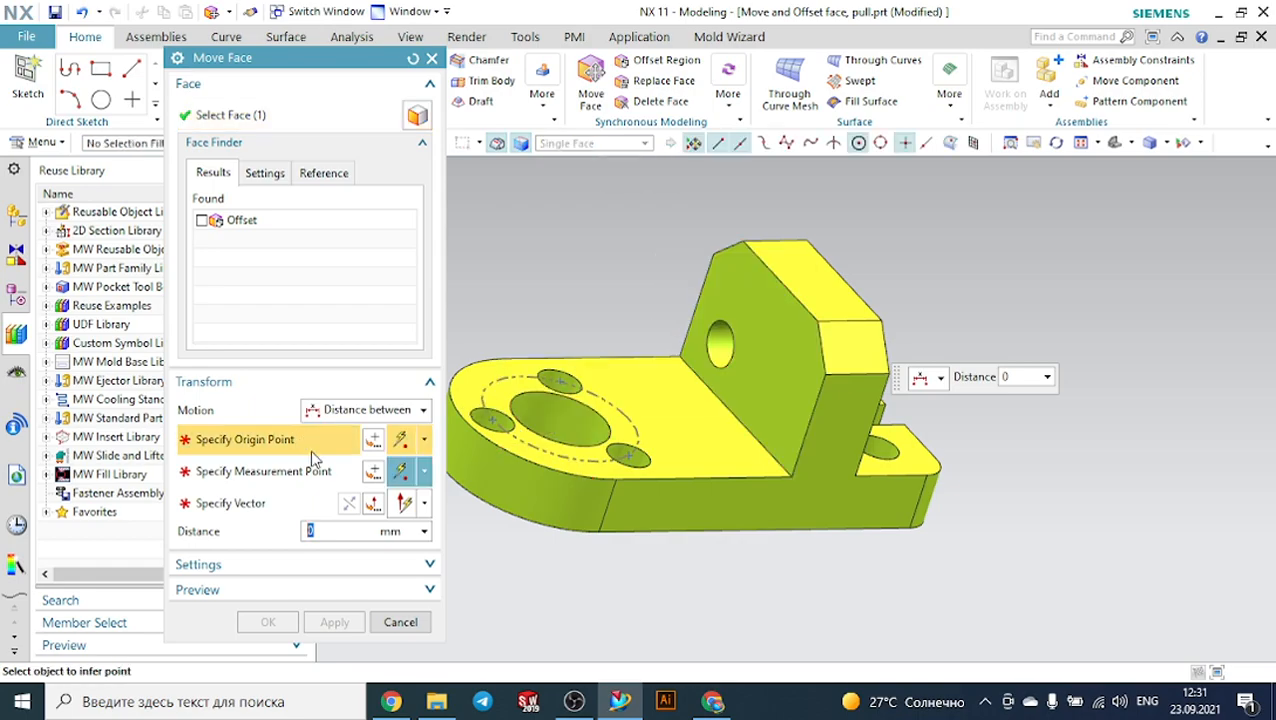
Set the origin and measurement points at the block's lower front corner and move the face -37 mm along the X-axis.
{"action": "scroll", "coordinate": [720, 493], "scroll_direction": "up", "scroll_amount": 2}
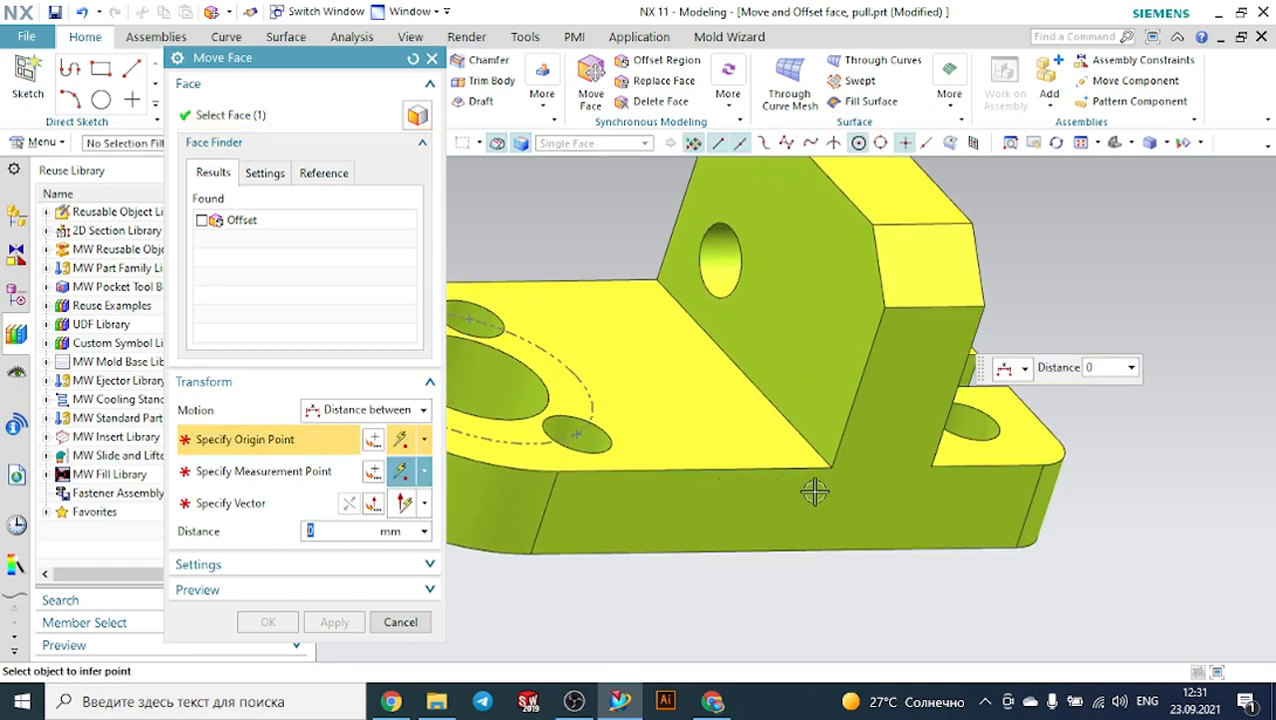
{"action": "left_click", "coordinate": [828, 465]}
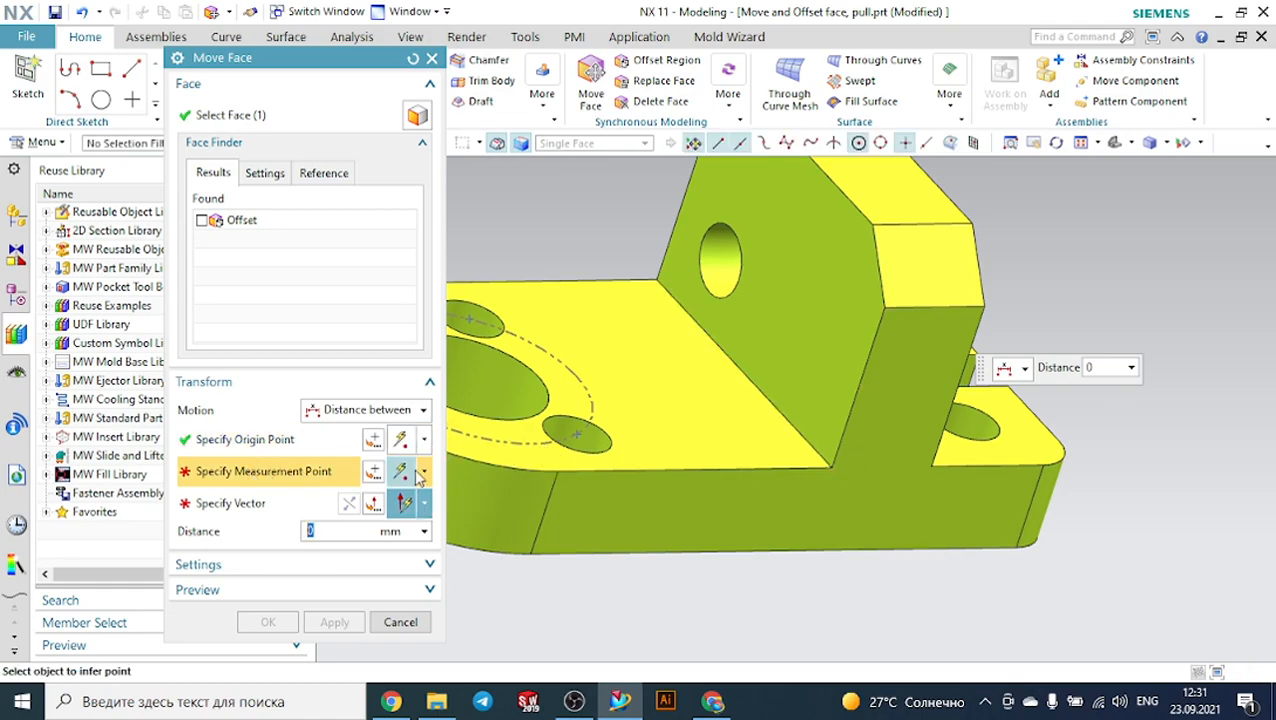
{"action": "left_click", "coordinate": [834, 461]}
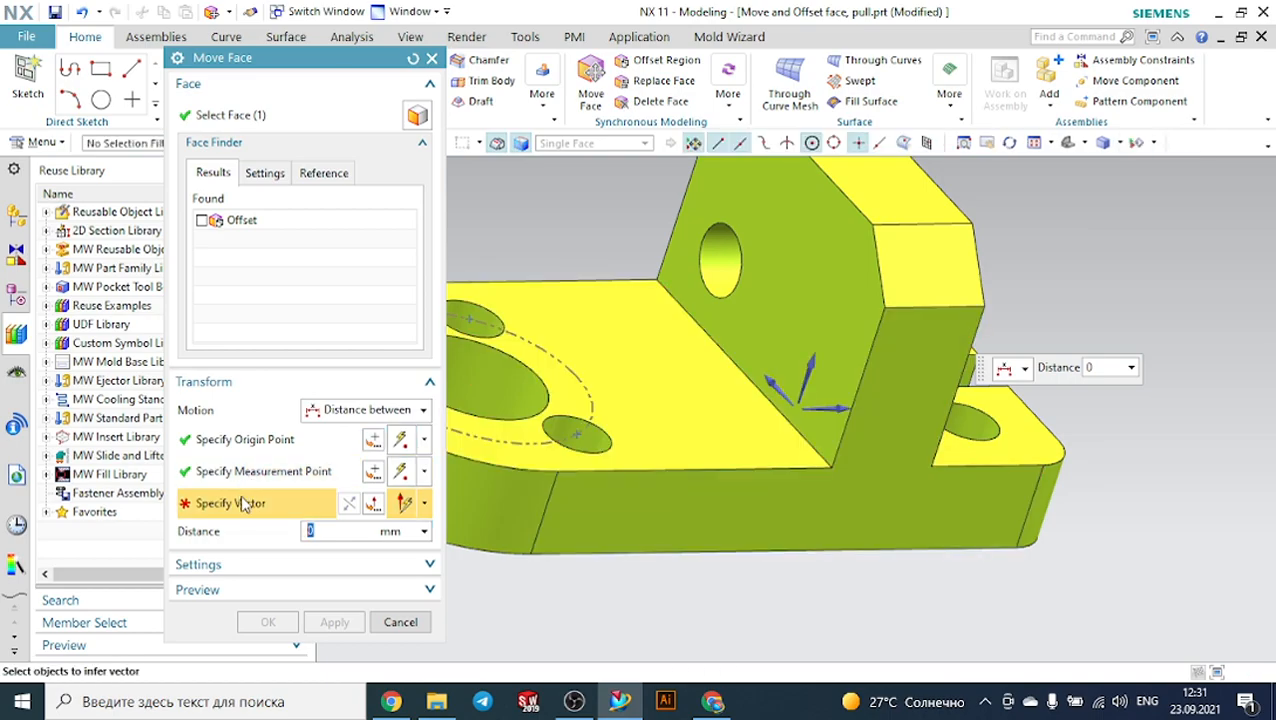
{"action": "left_click", "coordinate": [836, 407]}
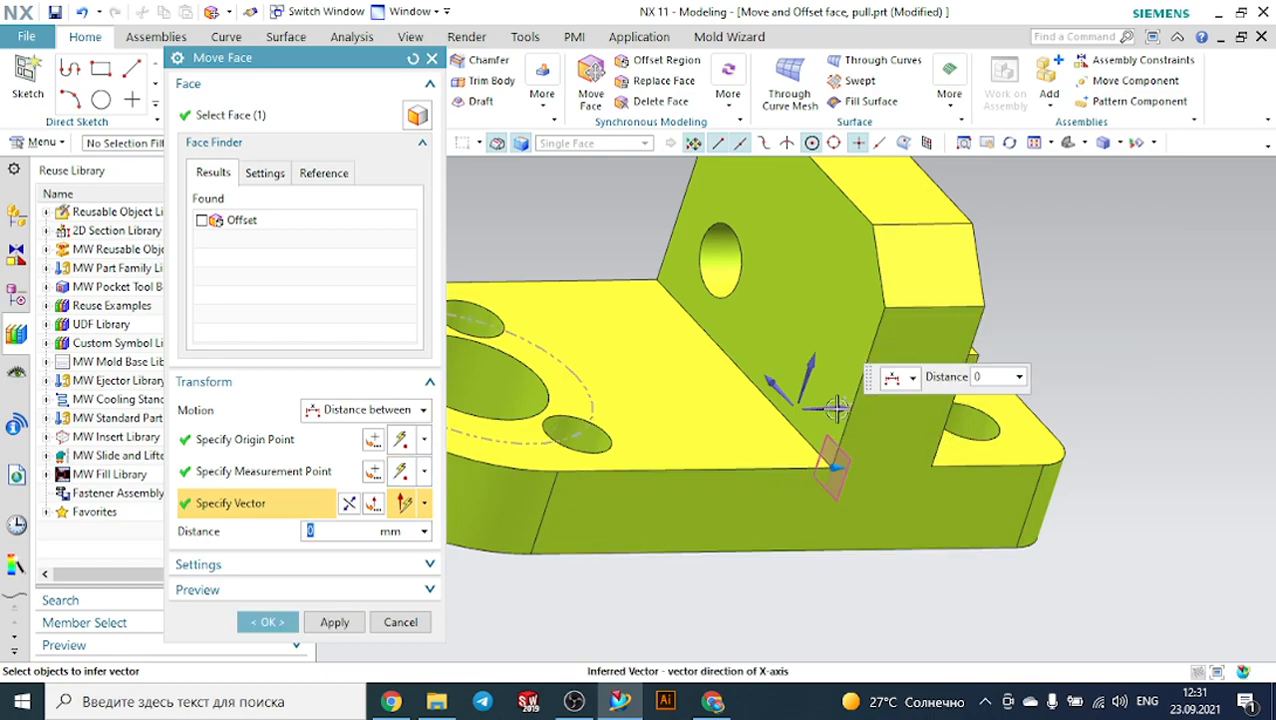
{"action": "left_click", "coordinate": [835, 468]}
{"action": "left_click_drag", "start_coordinate": [835, 468], "coordinate": [745, 470]}
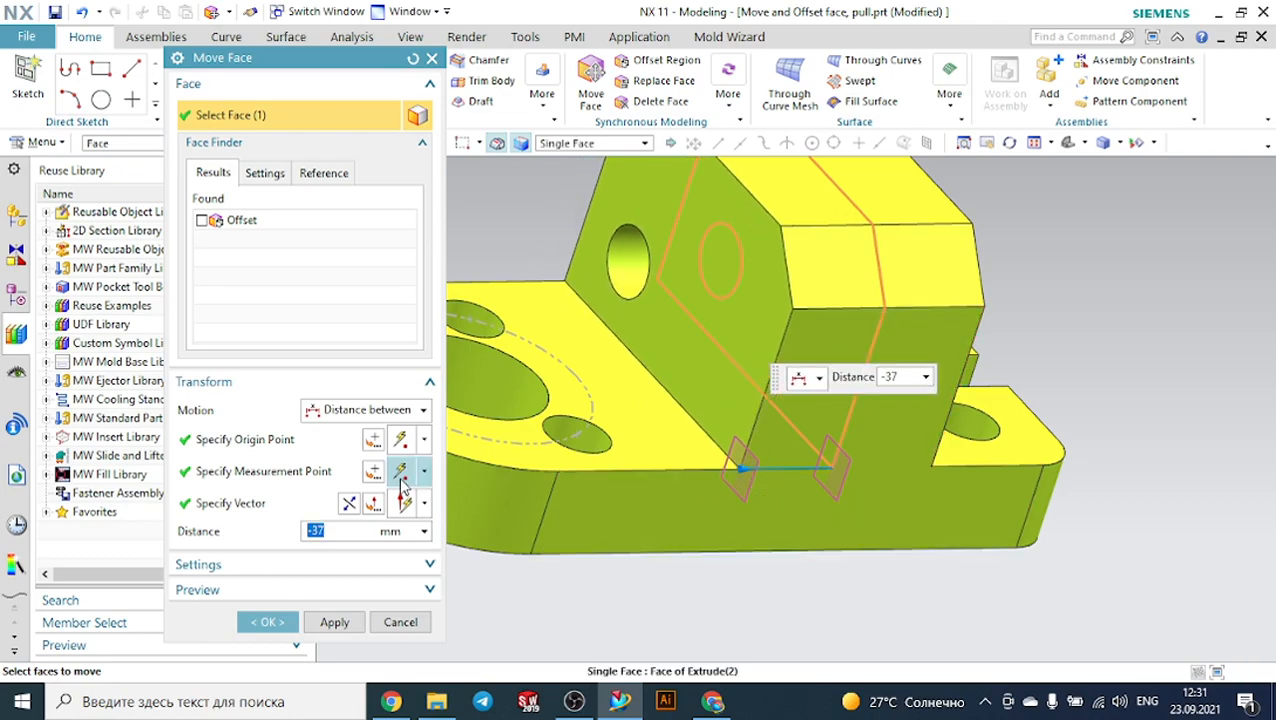
Inspect the thickened block from several sides, show the full Distance between Points result and undo that result.
{"action": "left_click", "coordinate": [400, 410]}
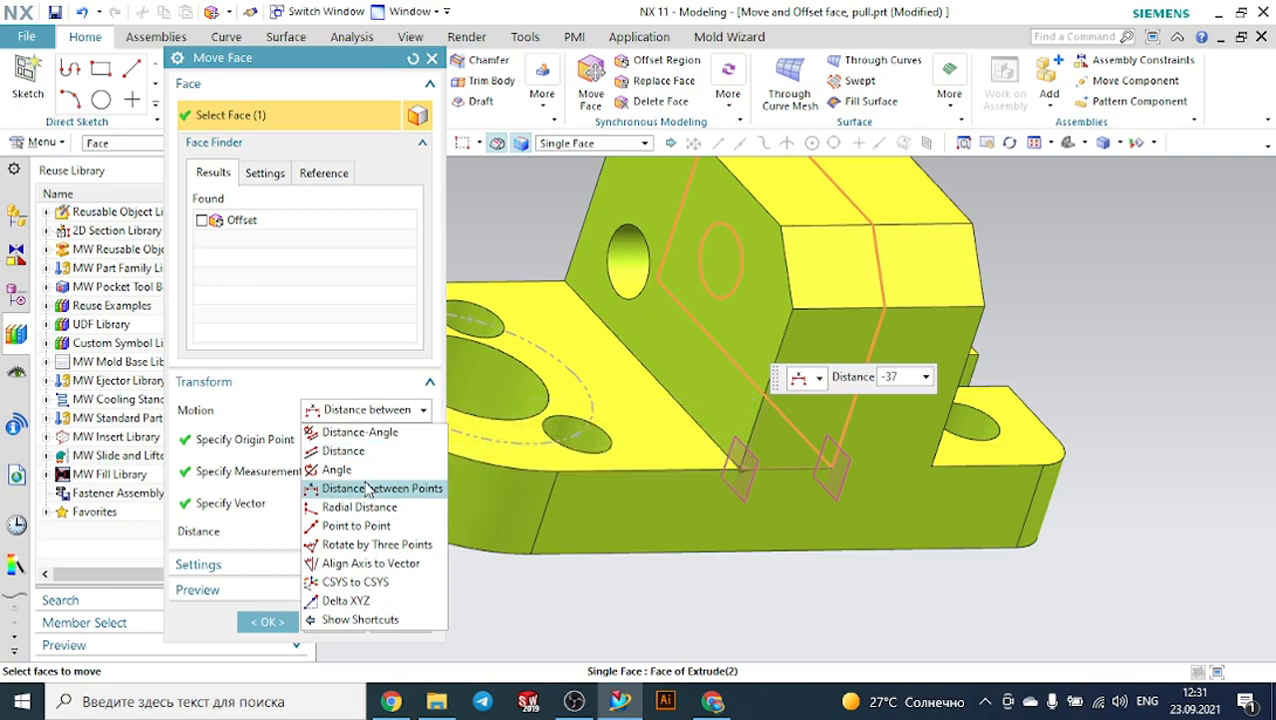
{"action": "left_click", "coordinate": [345, 488]}
{"action": "middle_click_drag", "start_coordinate": [765, 512], "coordinate": [955, 506]}
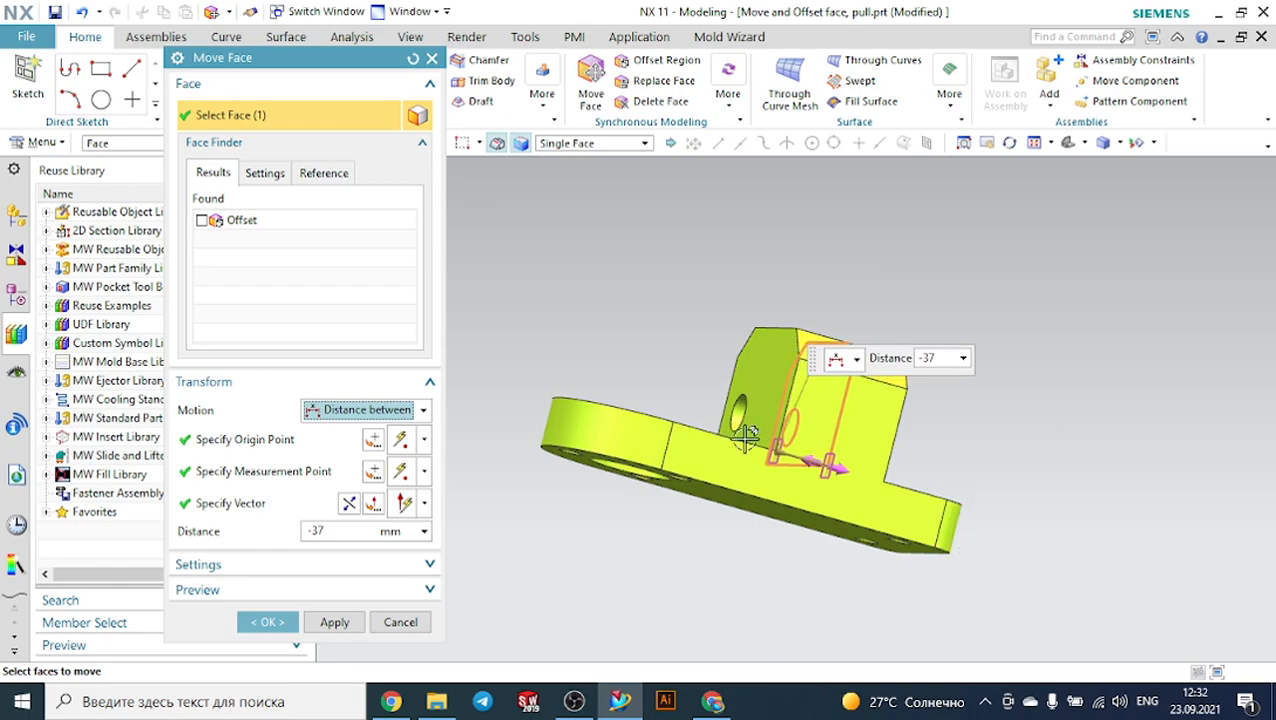
{"action": "middle_click_drag", "start_coordinate": [658, 316], "coordinate": [658, 350]}
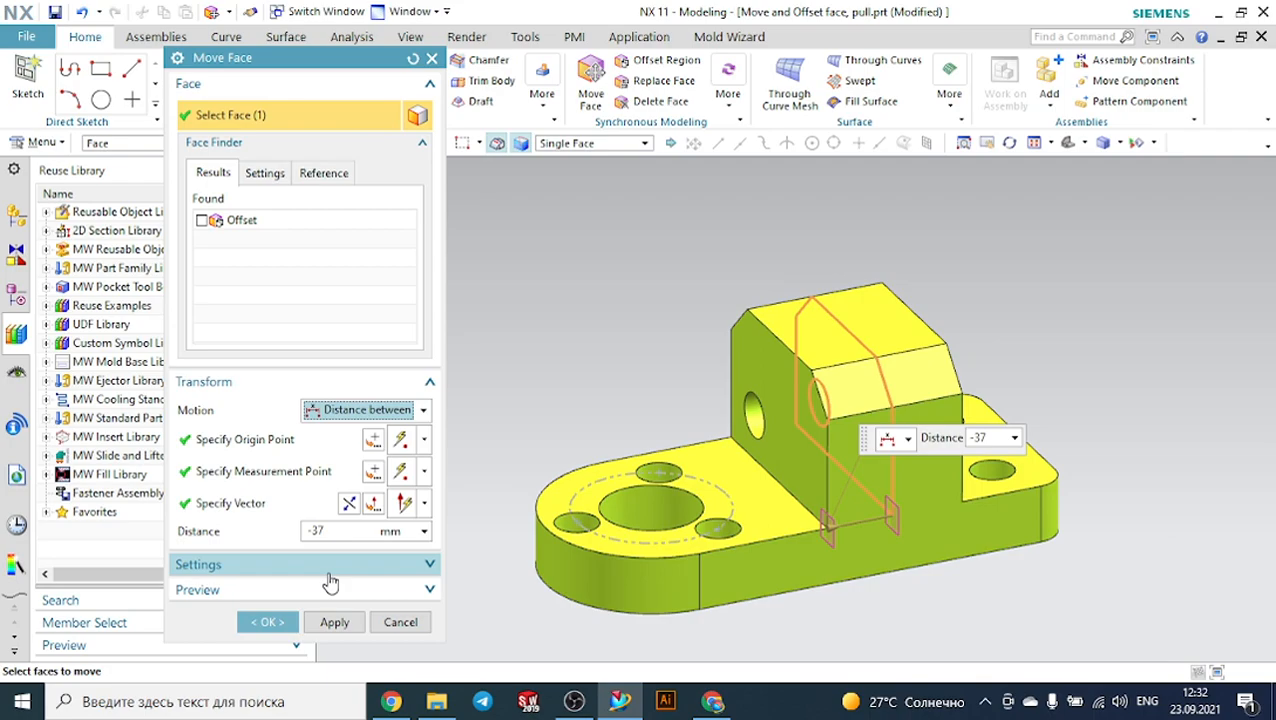
{"action": "left_click", "coordinate": [311, 591]}
{"action": "left_click", "coordinate": [419, 616]}
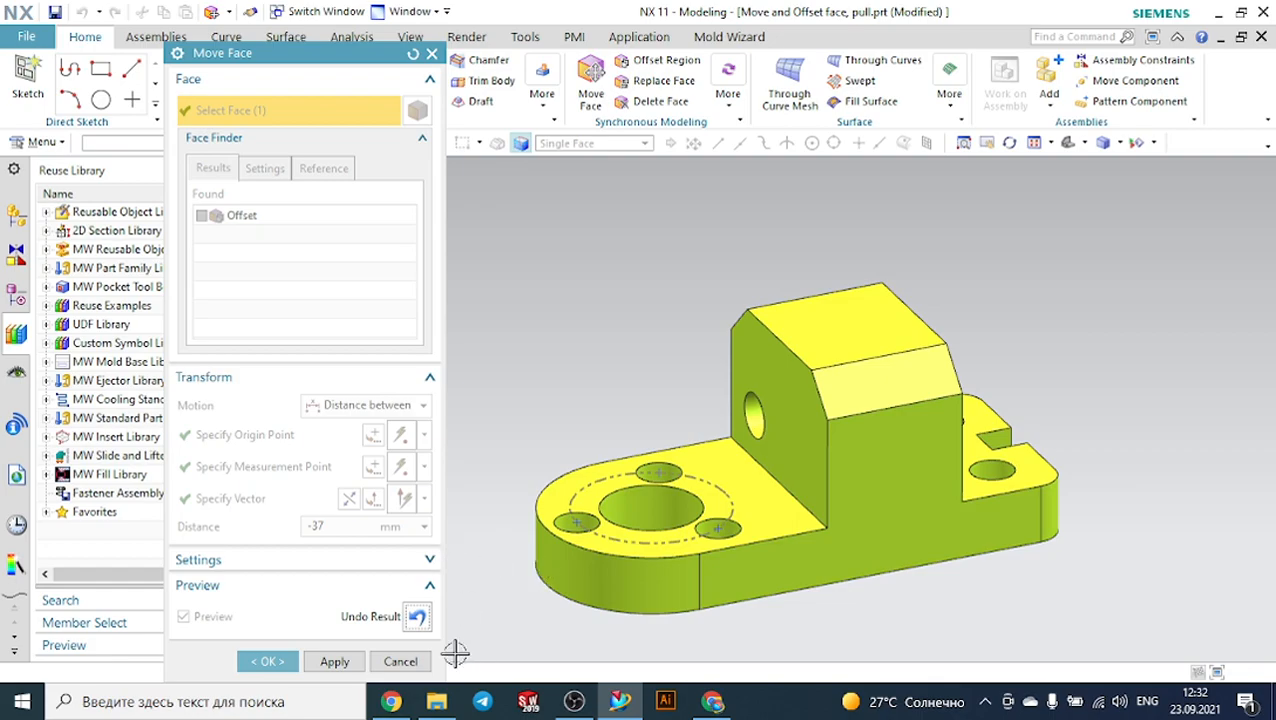
{"action": "left_click", "coordinate": [418, 616]}
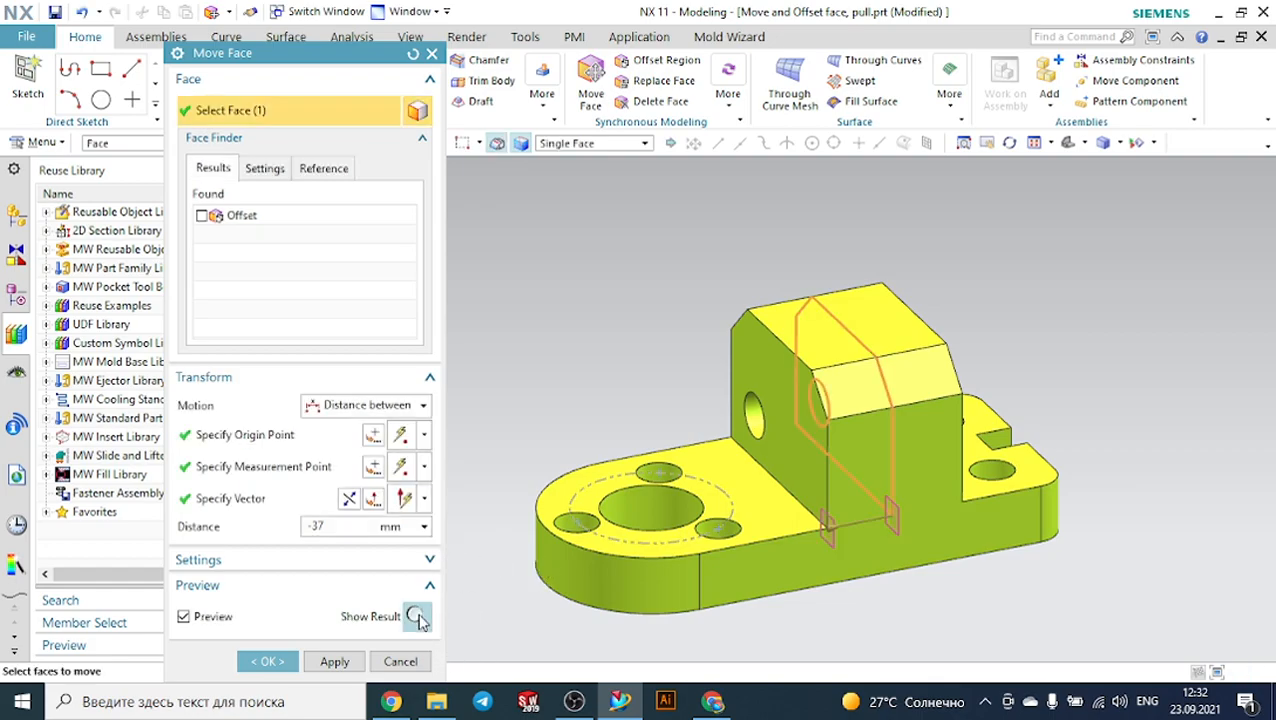
Move the block's face with Point to Point motion from its lower front corner to the midpoint of the base's upper front edge.
{"action": "left_click", "coordinate": [372, 406]}
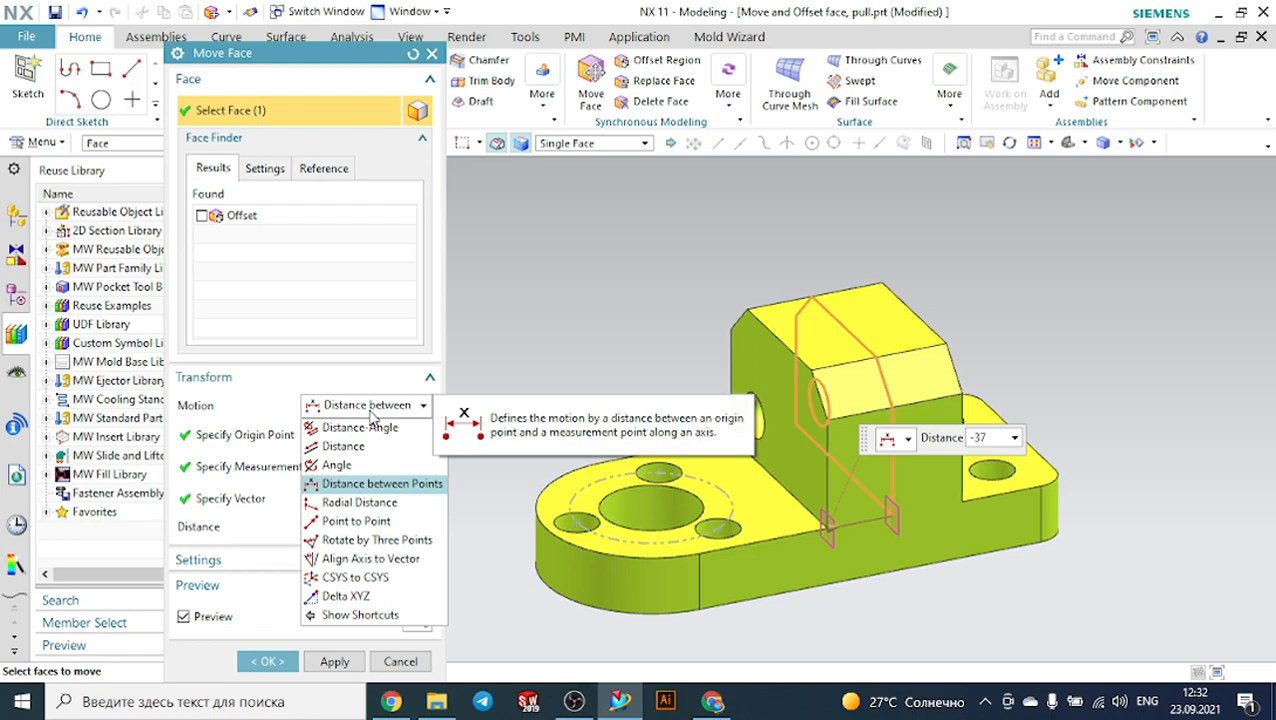
{"action": "left_click", "coordinate": [356, 522]}
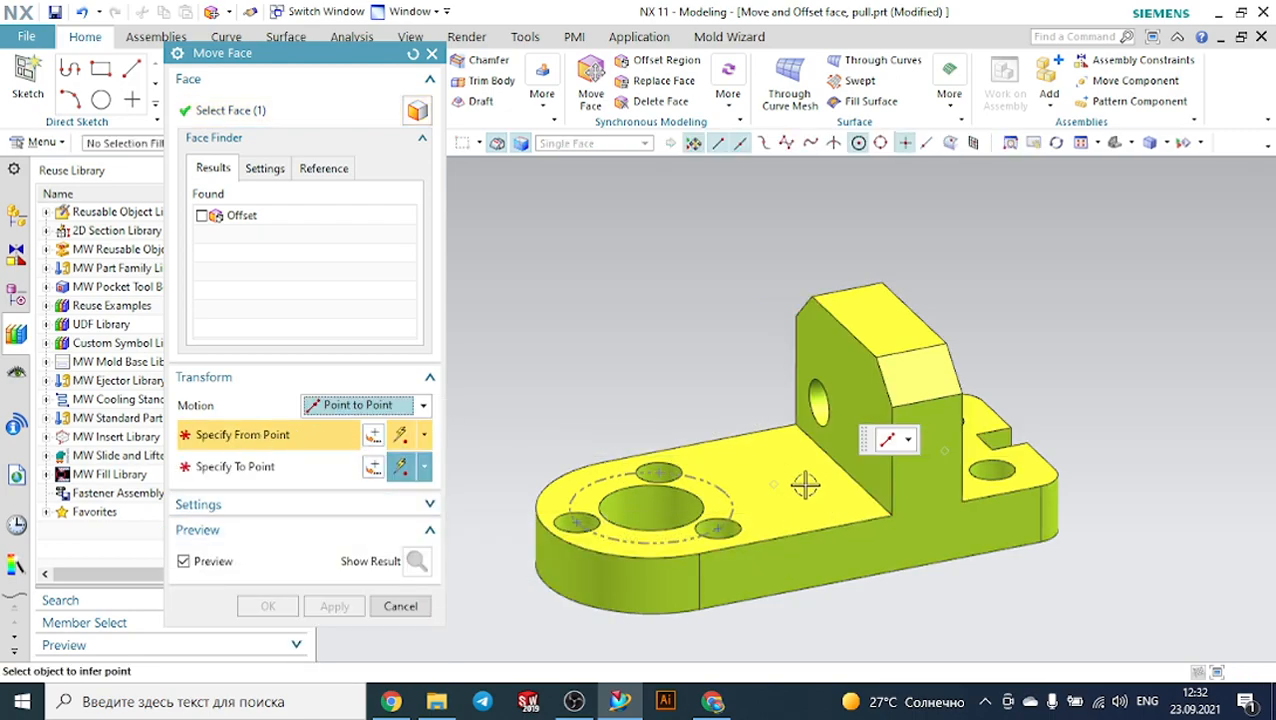
{"action": "left_click", "coordinate": [893, 515]}
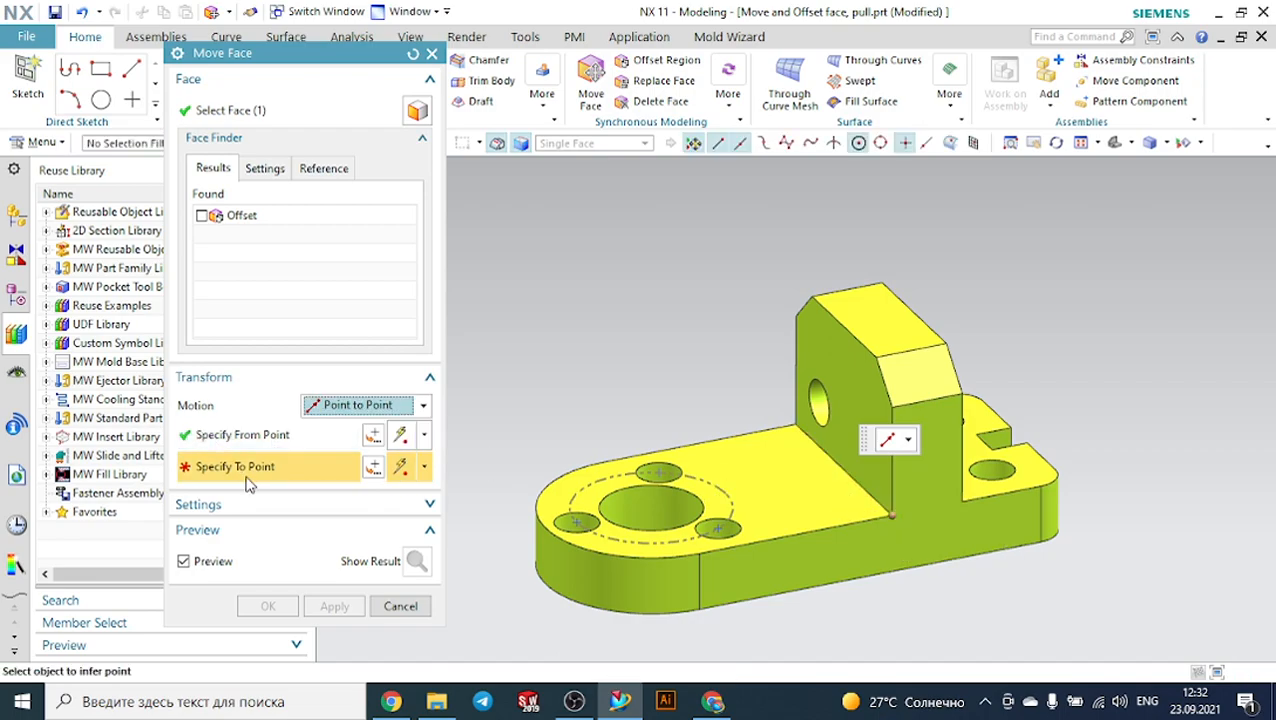
{"action": "left_click", "coordinate": [788, 537]}
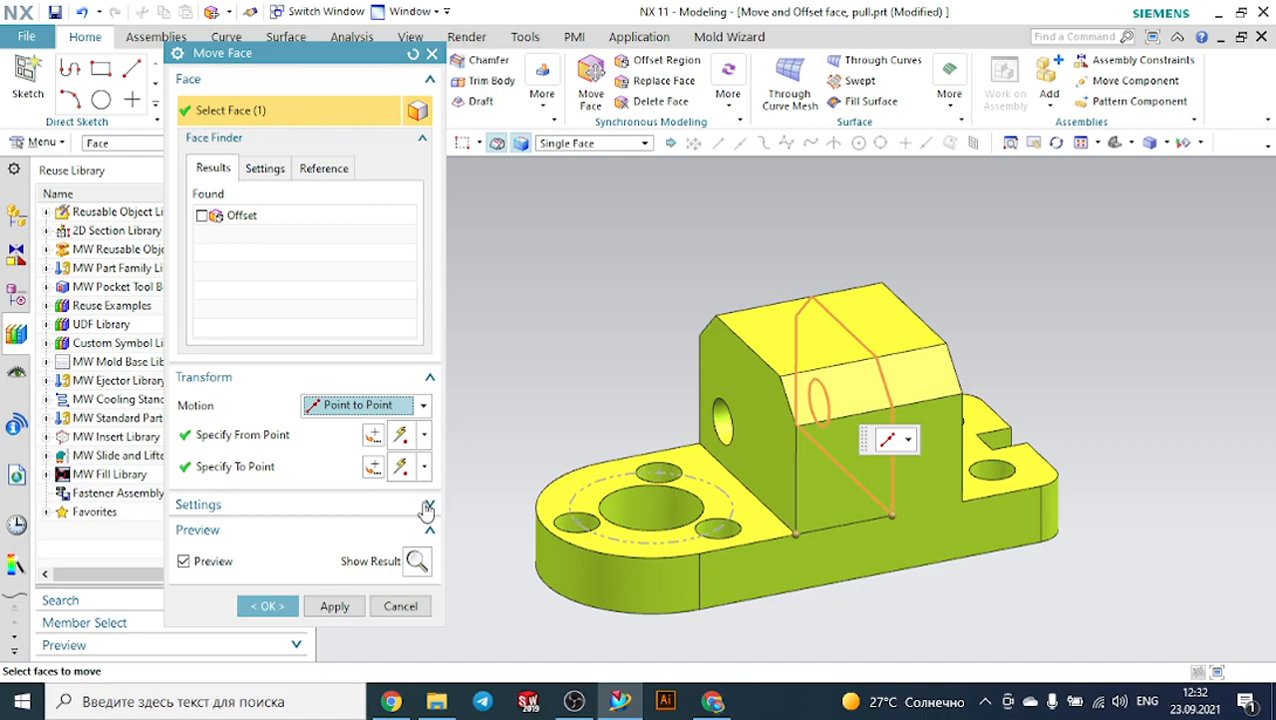
Show the full result of the Point to Point move and undo that result.
{"action": "left_click", "coordinate": [418, 562]}
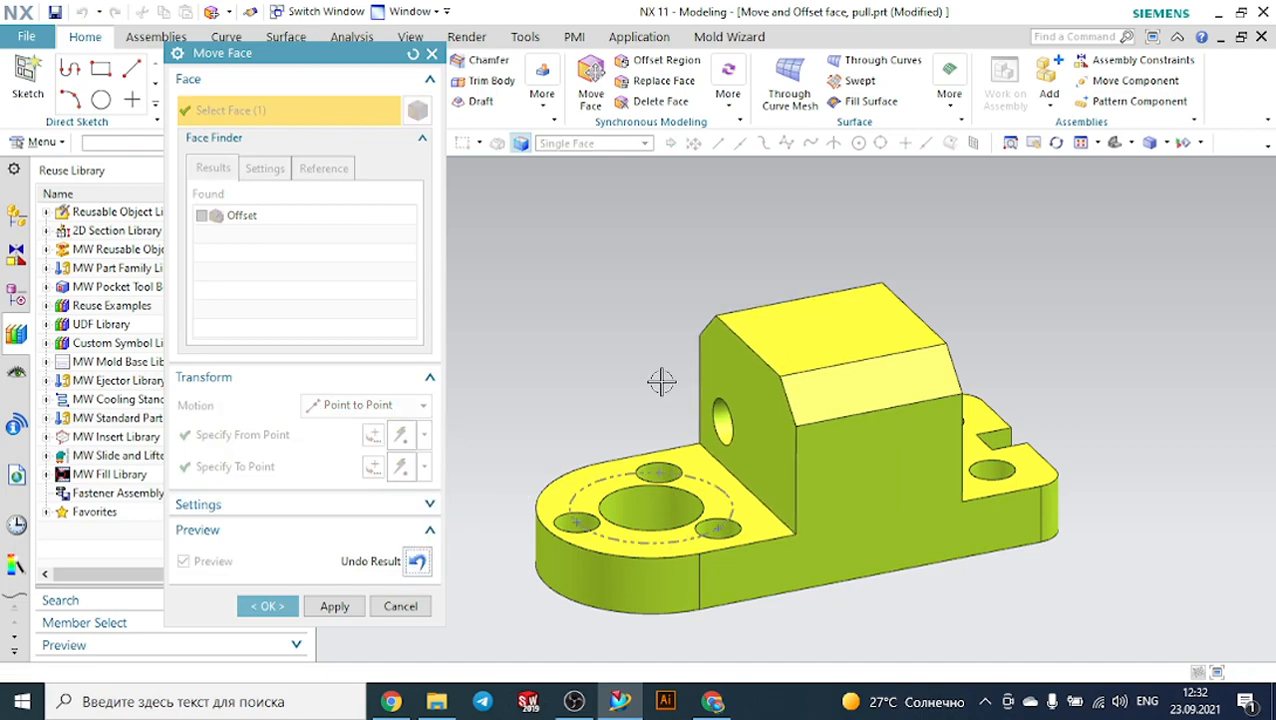
{"action": "scroll", "coordinate": [669, 375], "scroll_direction": "down", "scroll_amount": 3}
{"action": "left_click", "coordinate": [414, 561]}
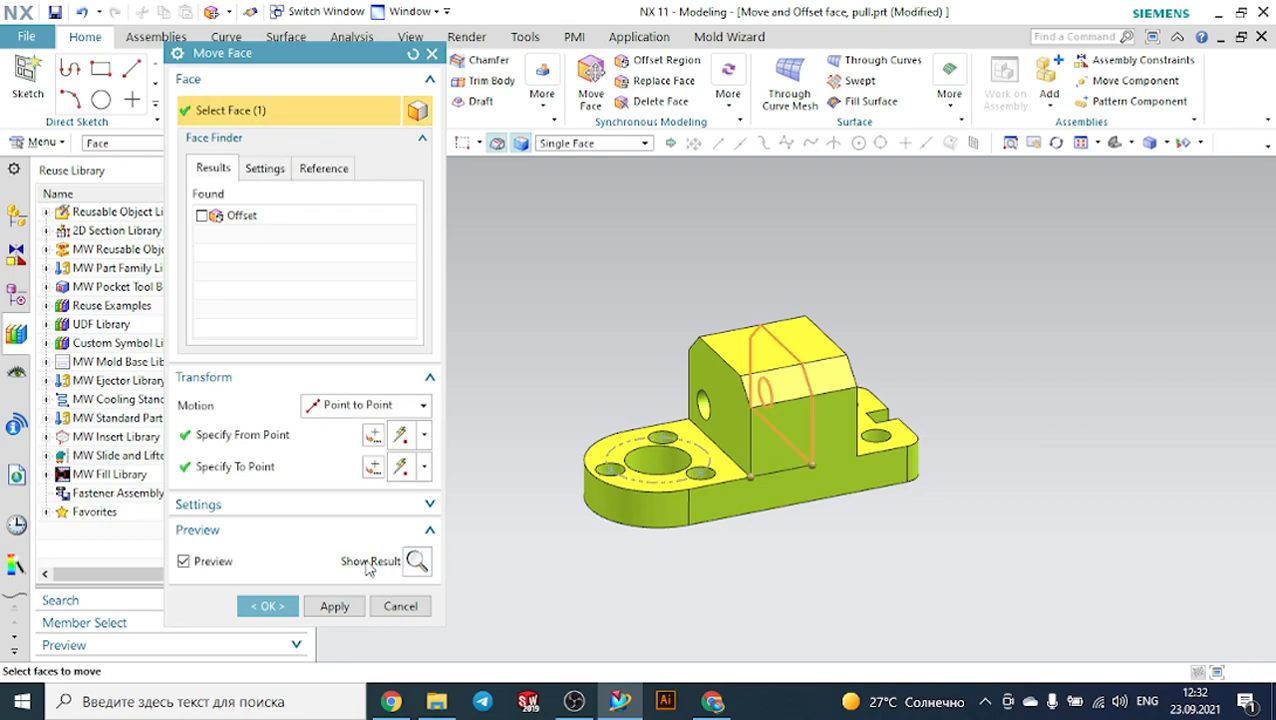
Change the Move Face motion to Rotate by Three Points and specify the Z-axis as the rotation vector.
{"action": "left_click", "coordinate": [355, 407]}
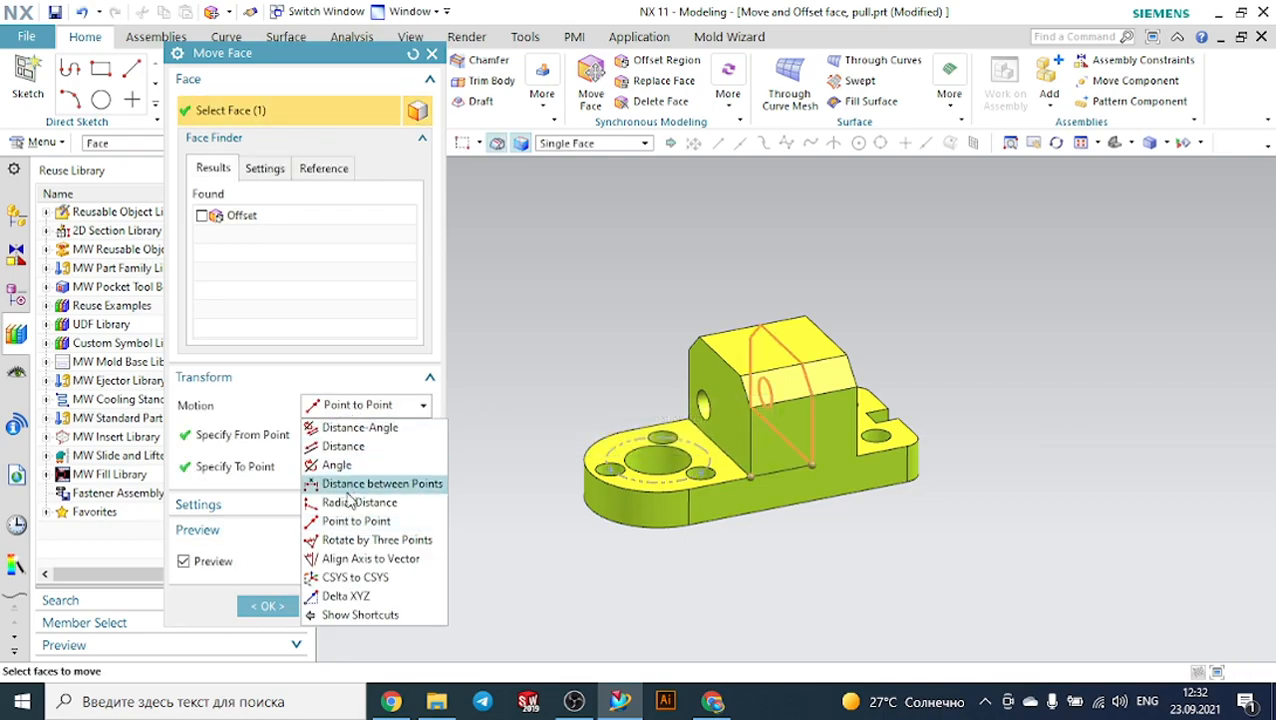
{"action": "left_click", "coordinate": [346, 540]}
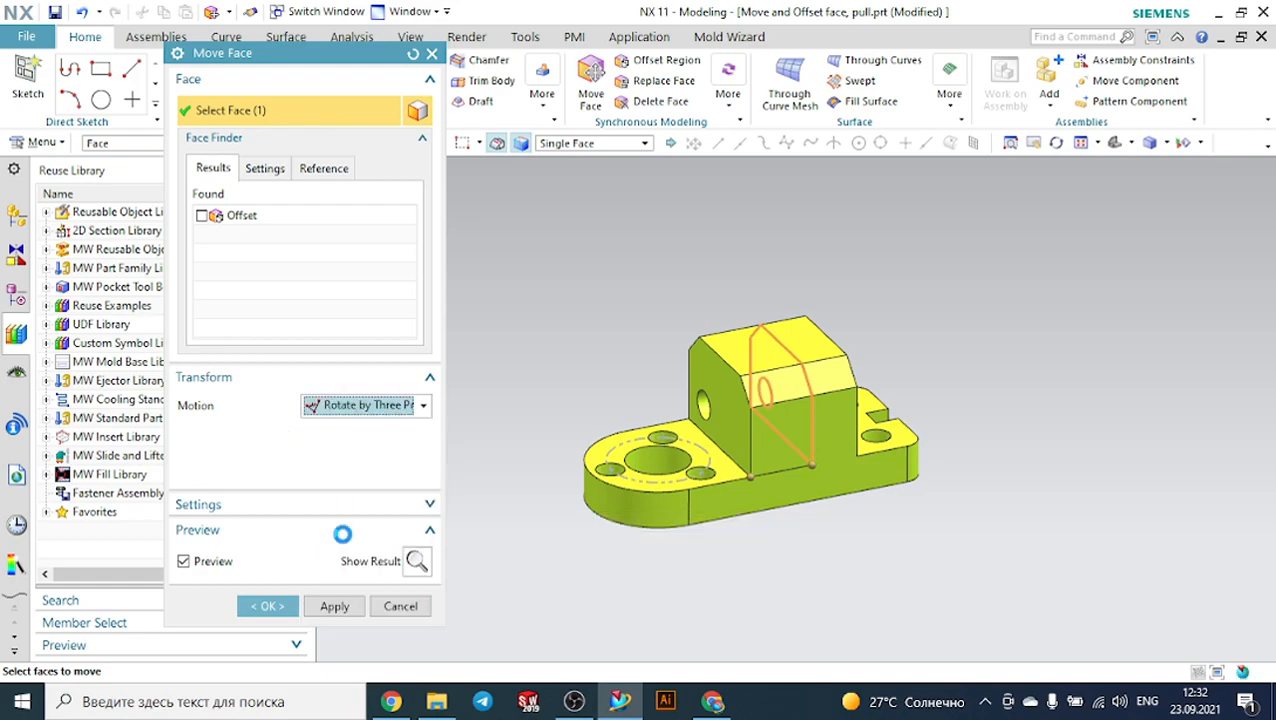
{"action": "middle_click_drag", "start_coordinate": [560, 372], "coordinate": [584, 367]}
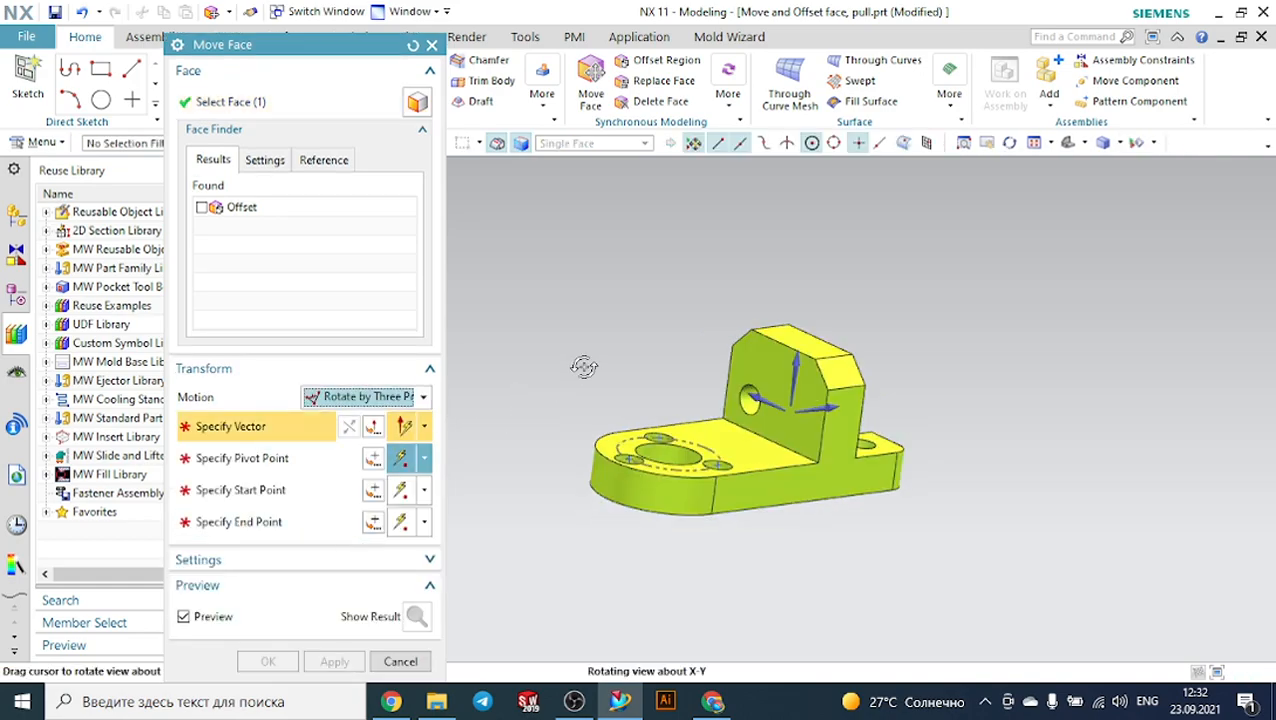
{"action": "scroll", "coordinate": [683, 387], "scroll_direction": "up", "scroll_amount": 2}
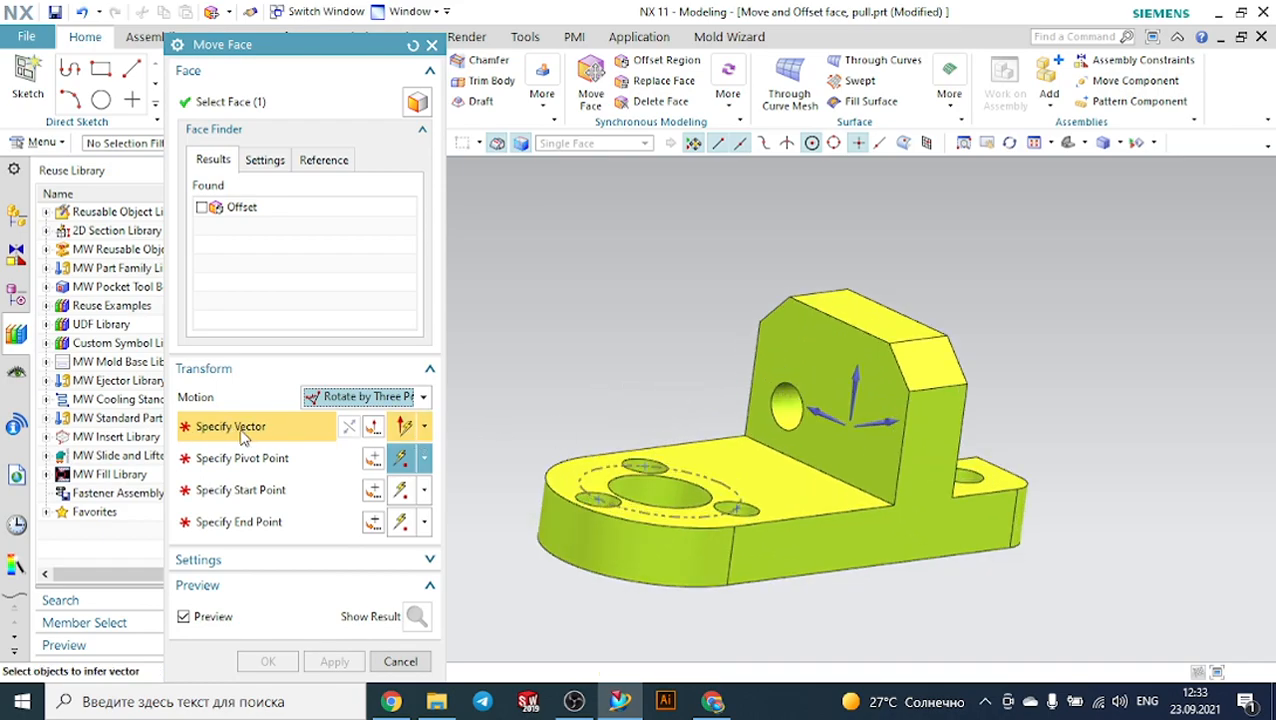
{"action": "left_click", "coordinate": [862, 376]}
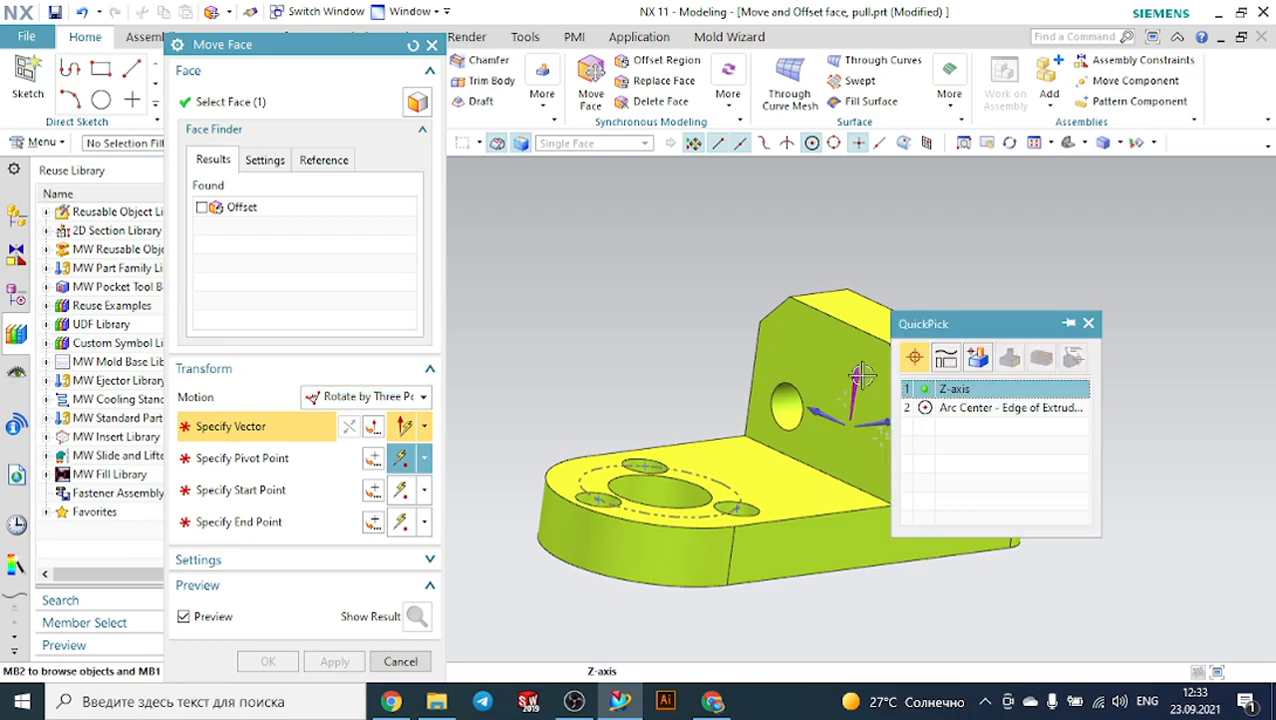
{"action": "left_click", "coordinate": [950, 389]}
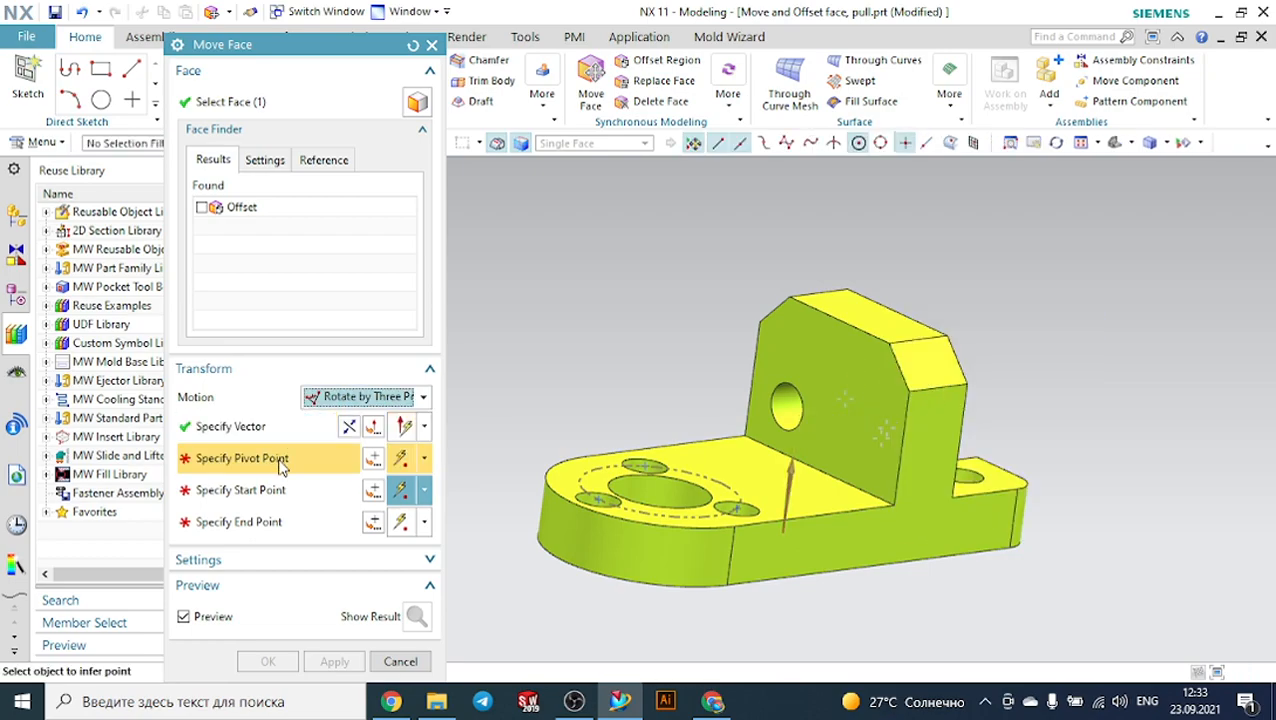
Set the pivot at the block's lower front corner, the start point at the base's rear corner blend, and a free end point above the base.
{"action": "left_click", "coordinate": [896, 506]}
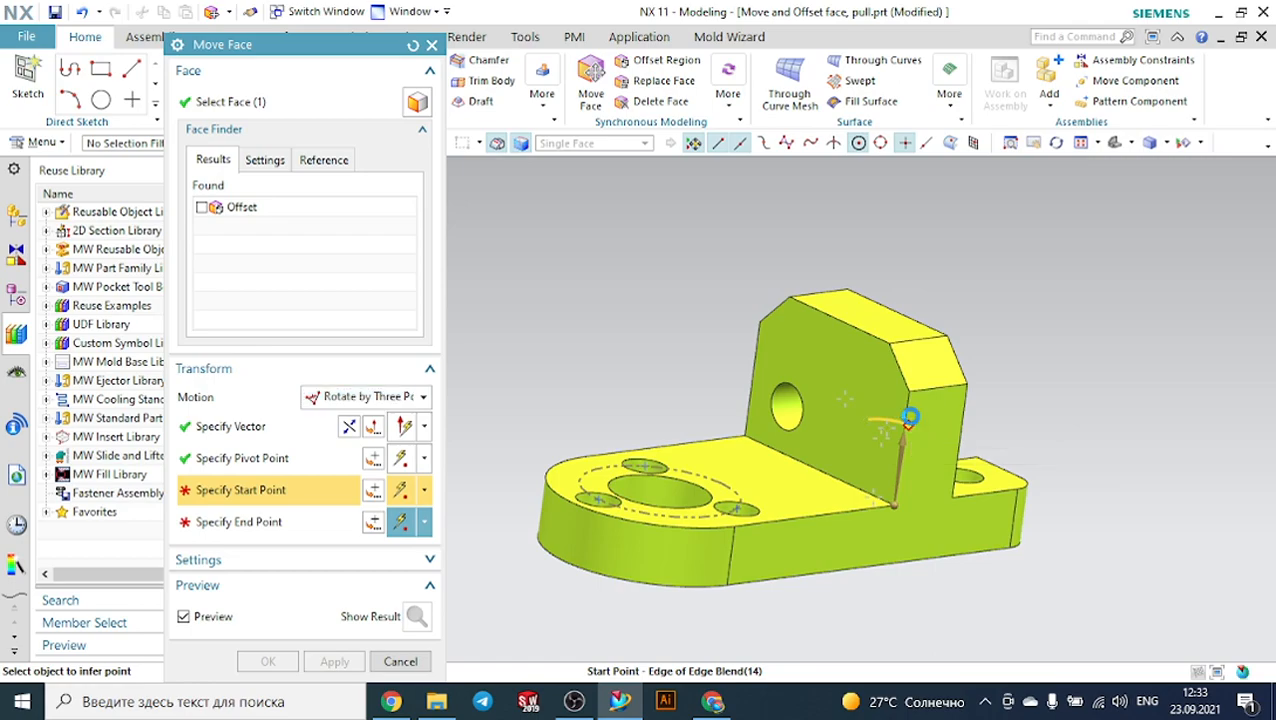
{"action": "left_click", "coordinate": [906, 422]}
{"action": "left_click", "coordinate": [974, 432]}
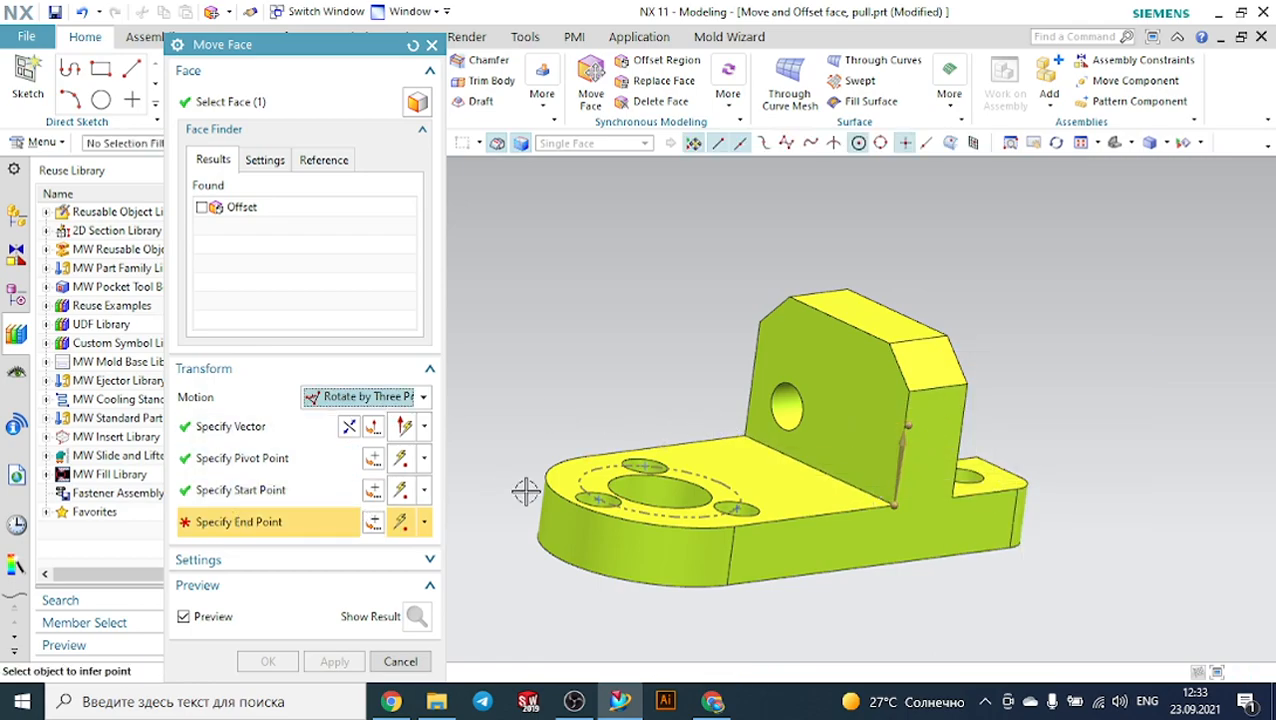
{"action": "left_click", "coordinate": [662, 443]}
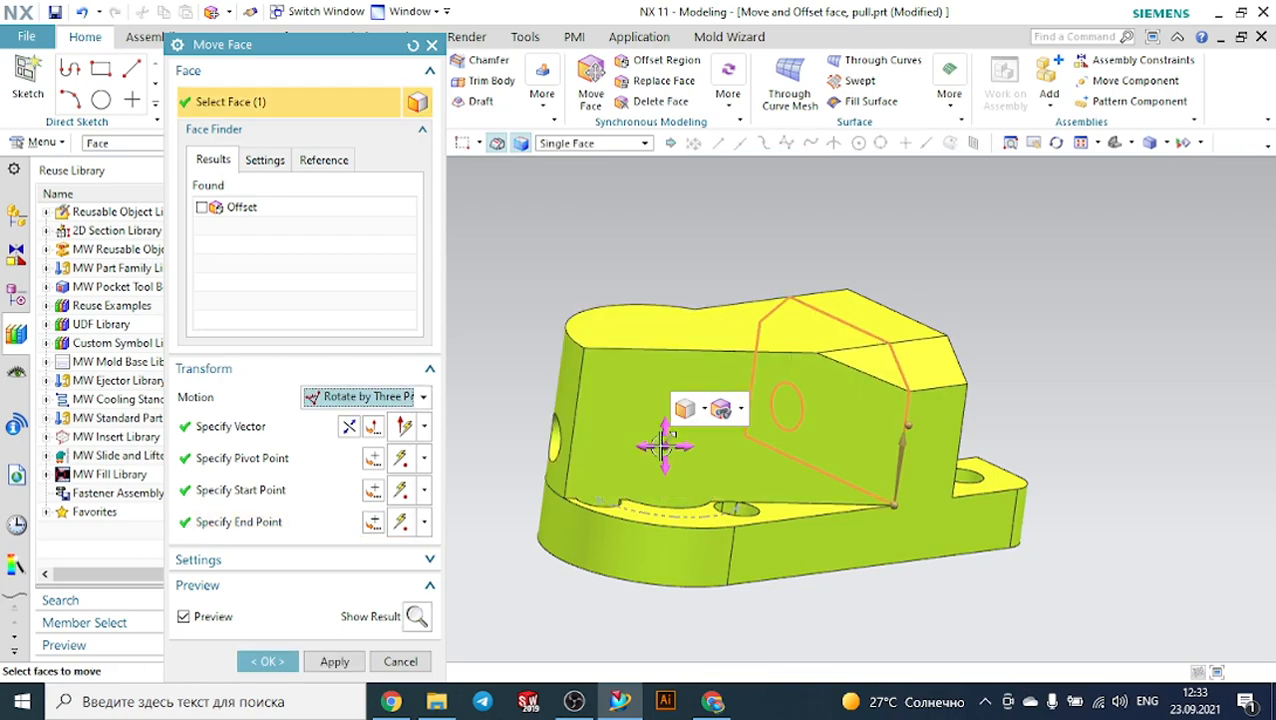
{"action": "middle_click_drag", "start_coordinate": [1207, 428], "coordinate": [1020, 460]}
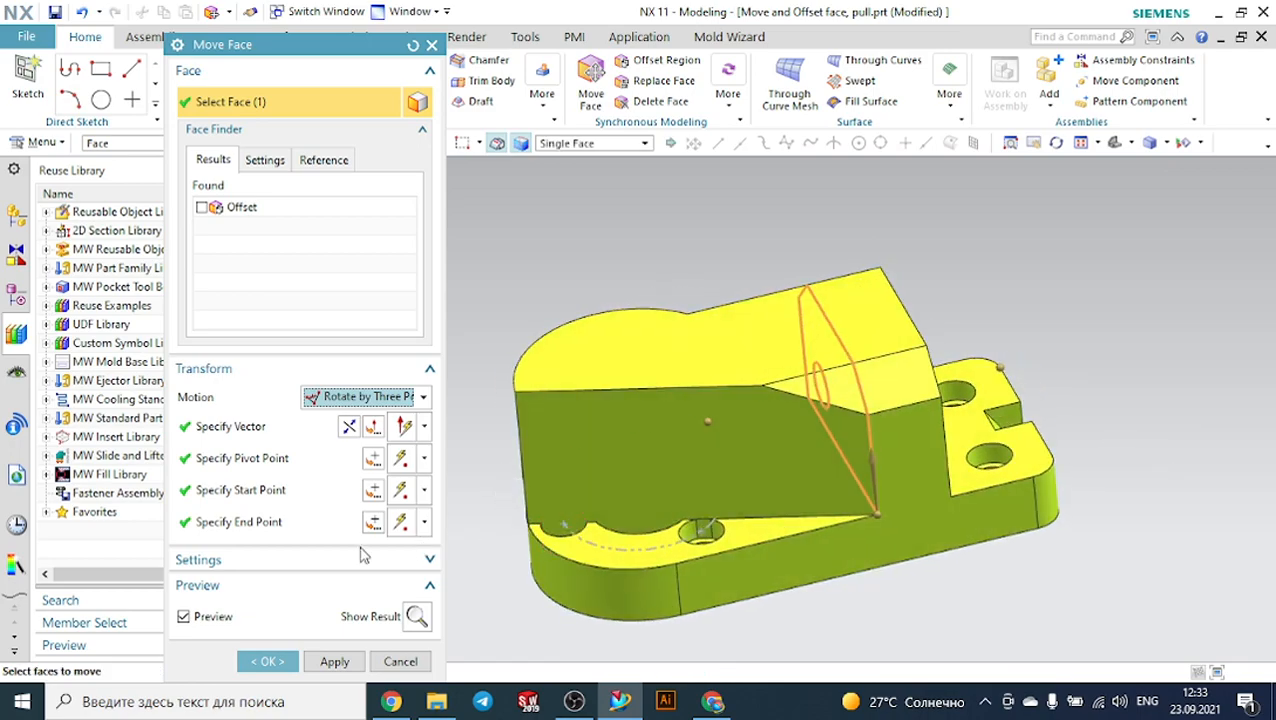
Re-pick the rotation's end point at another free location and accept the three-point face rotation.
{"action": "left_click", "coordinate": [306, 527]}
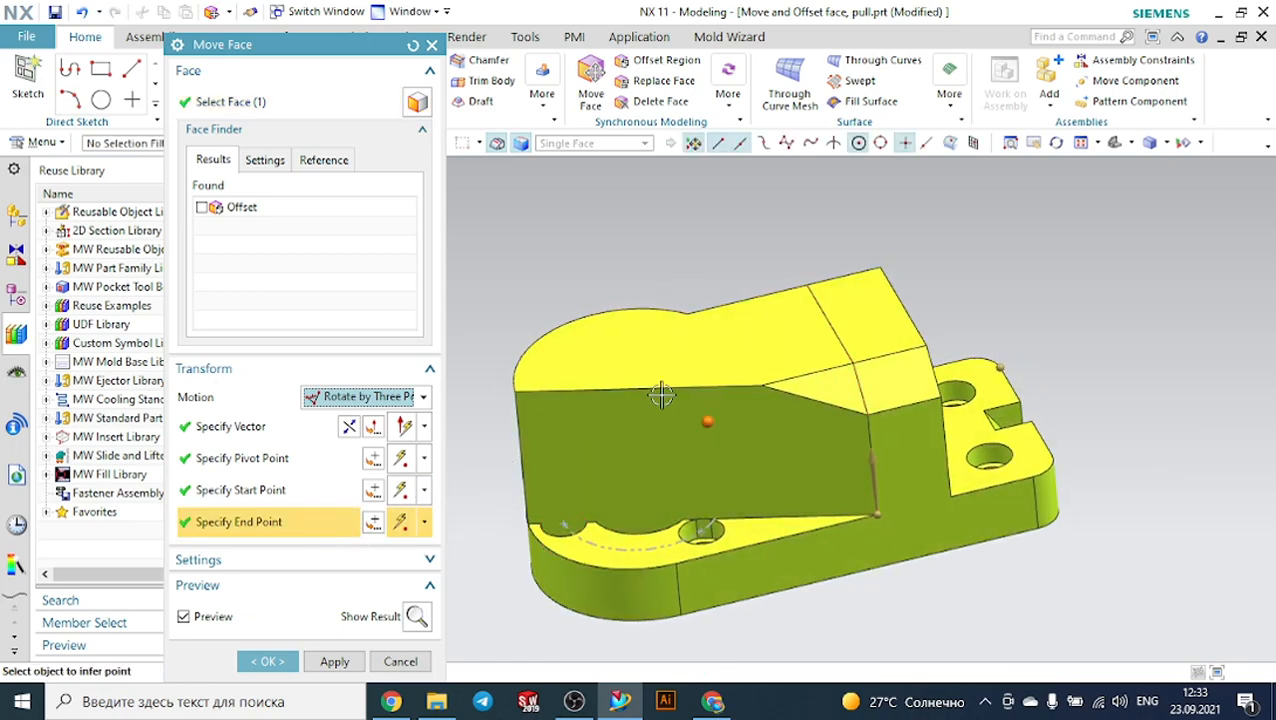
{"action": "middle_click_drag", "start_coordinate": [575, 279], "coordinate": [648, 441]}
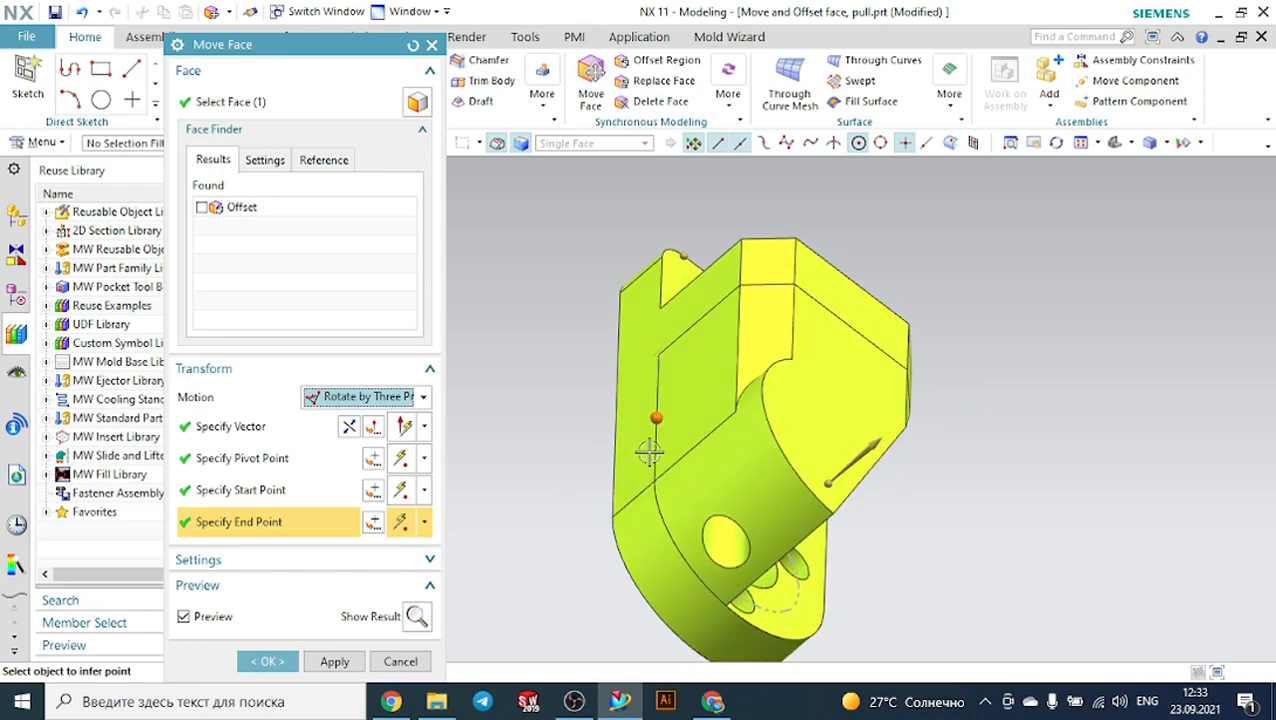
{"action": "left_click", "coordinate": [650, 446]}
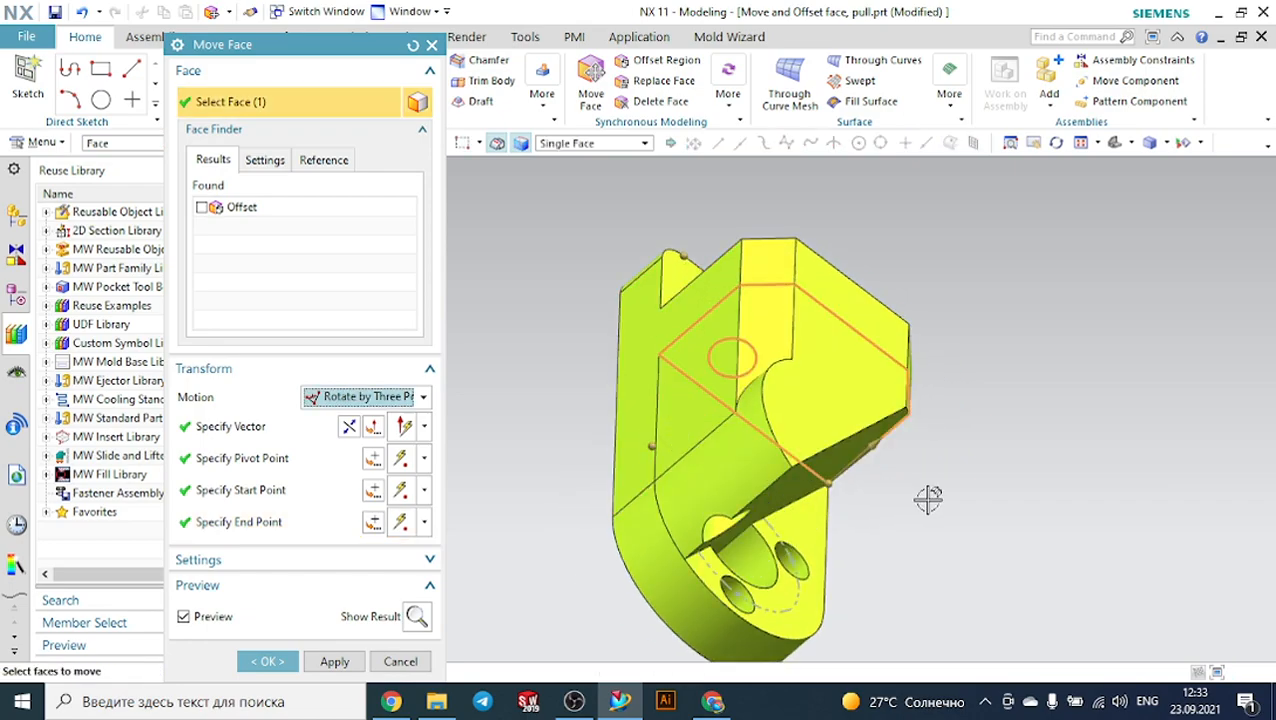
{"action": "middle_click", "coordinate": [928, 500]}
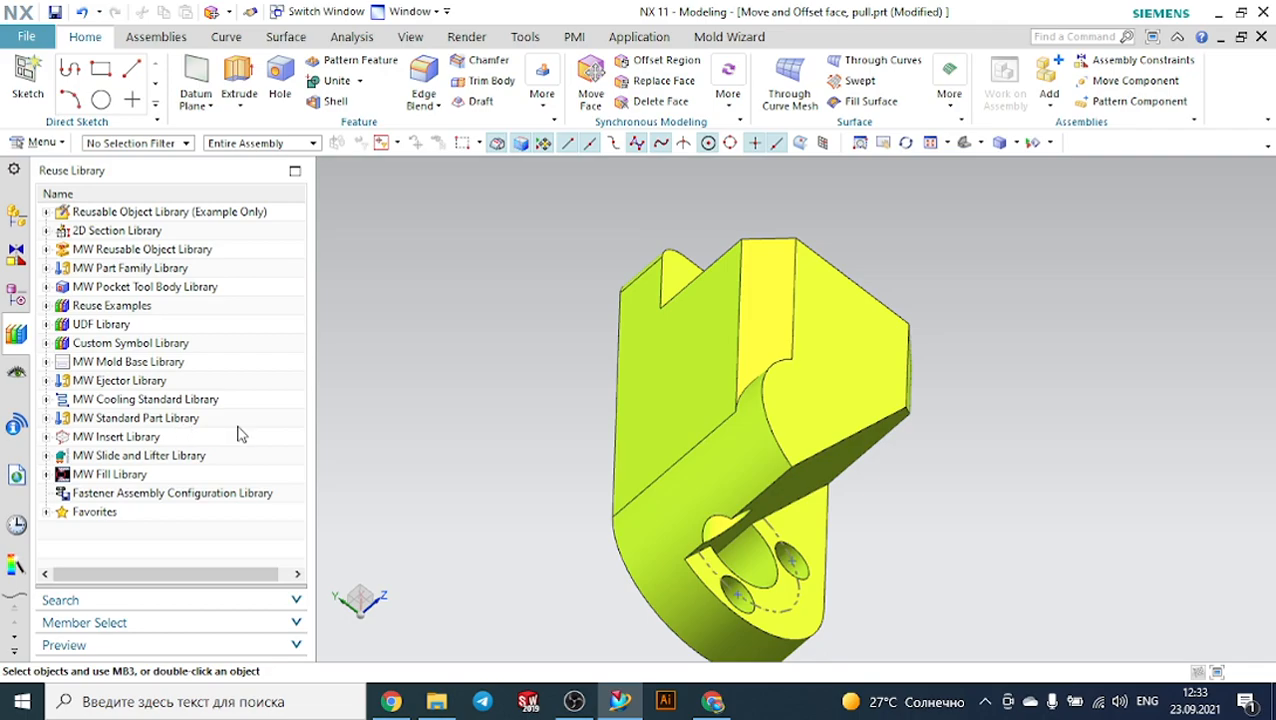
{"action": "middle_click_drag", "start_coordinate": [1025, 359], "coordinate": [978, 320]}
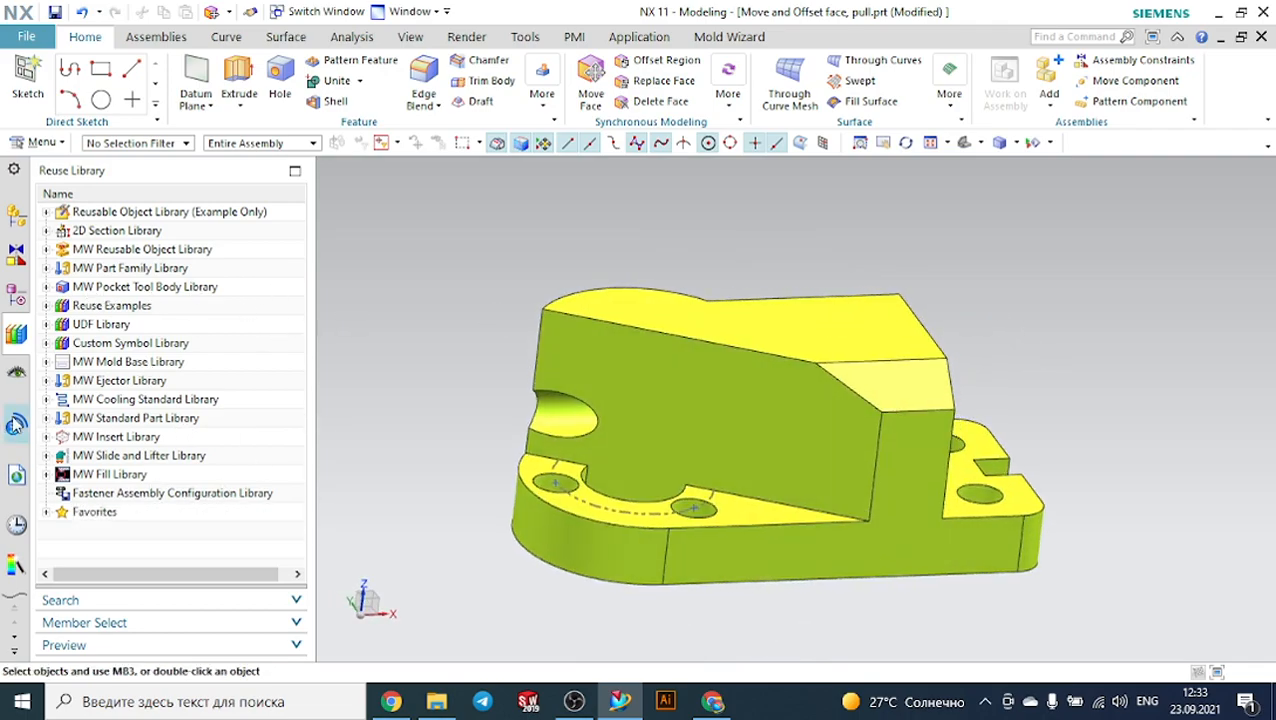
Reopen the last Move Face feature, Move Face (29), for editing from the model history.
{"action": "left_click", "coordinate": [16, 222]}
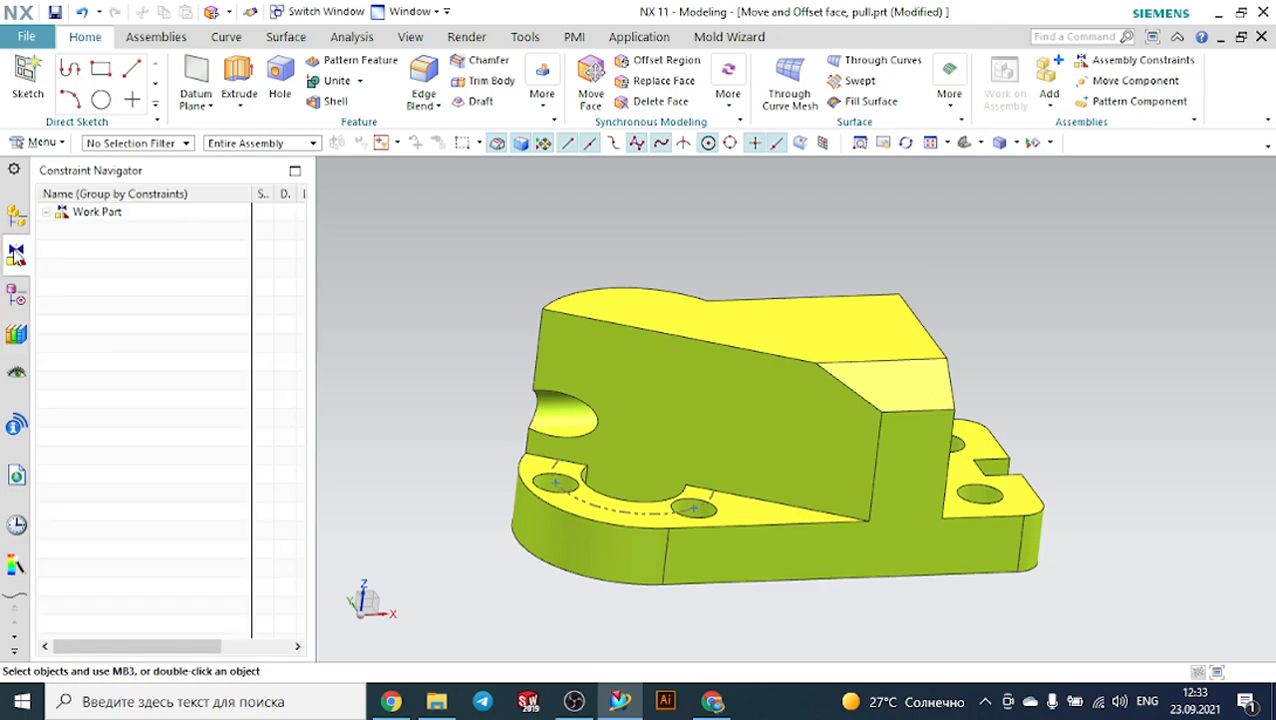
{"action": "left_click", "coordinate": [16, 224]}
{"action": "left_click", "coordinate": [16, 293]}
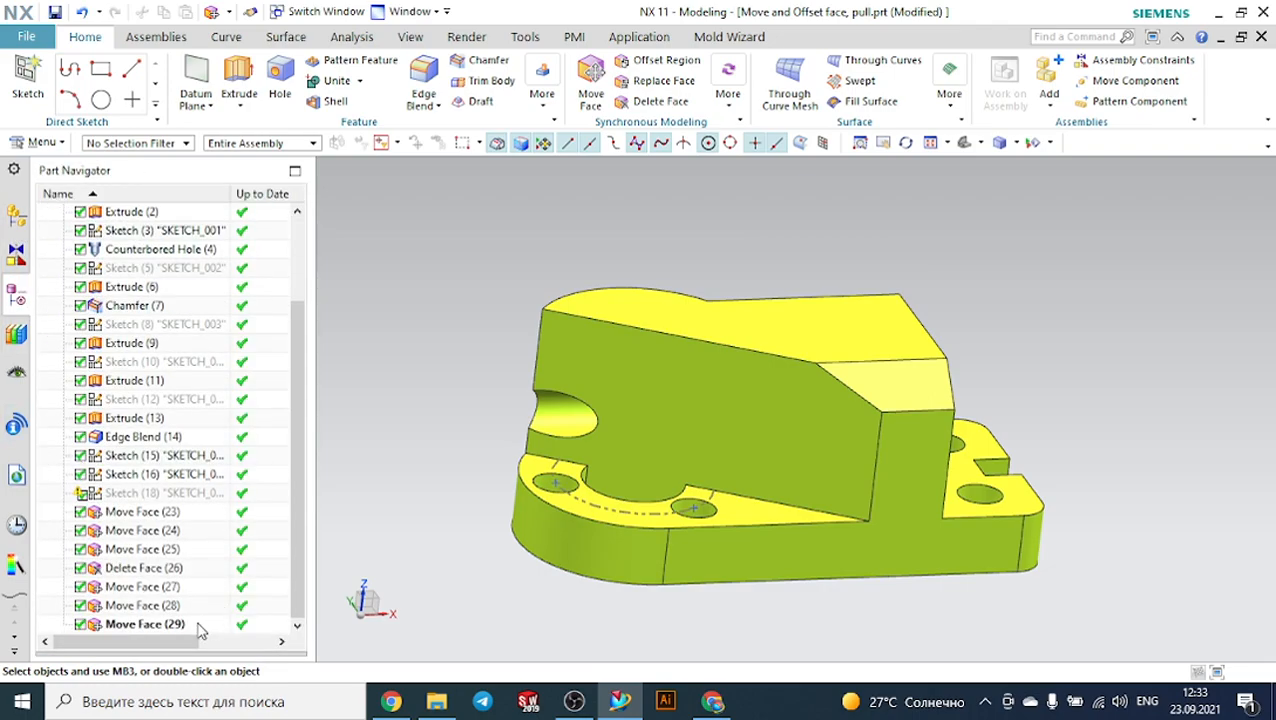
{"action": "double_click", "coordinate": [200, 625]}
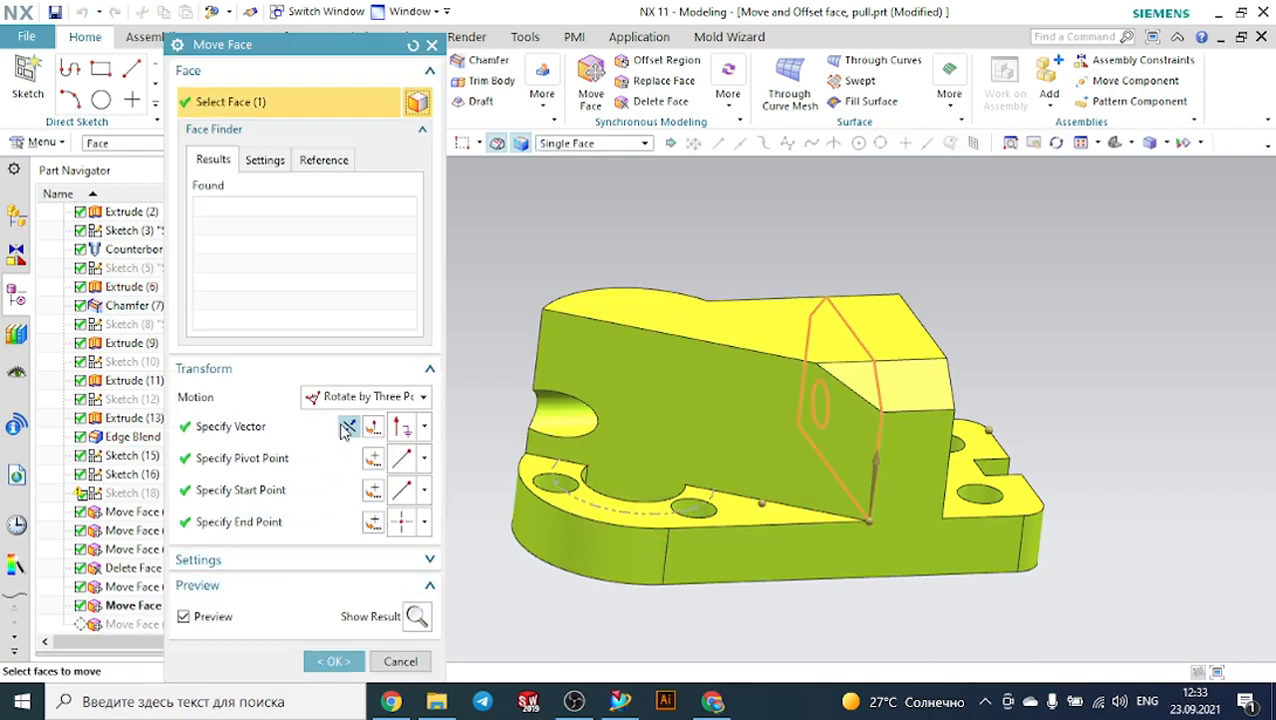
Try Align Axis to Vector motion from the Z-axis to the X-axis about the block's lower front corner, and re-pick the To Vector.
{"action": "left_click", "coordinate": [368, 397]}
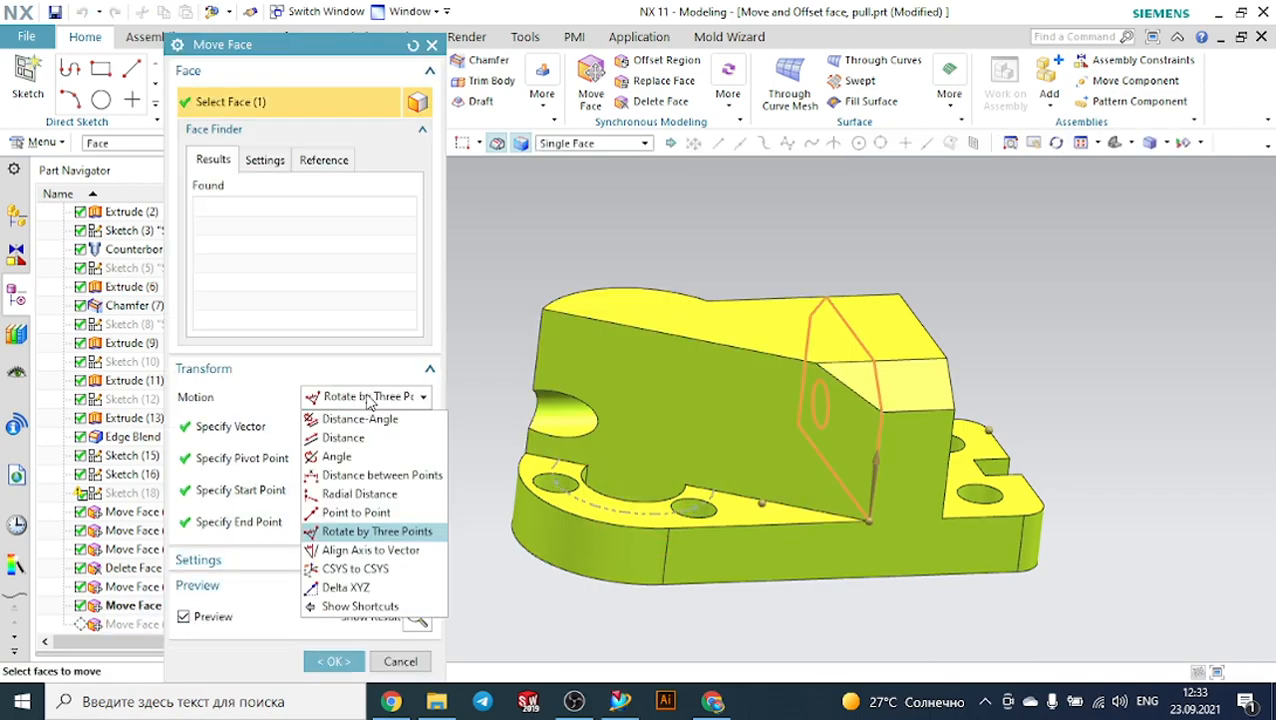
{"action": "left_click", "coordinate": [368, 550]}
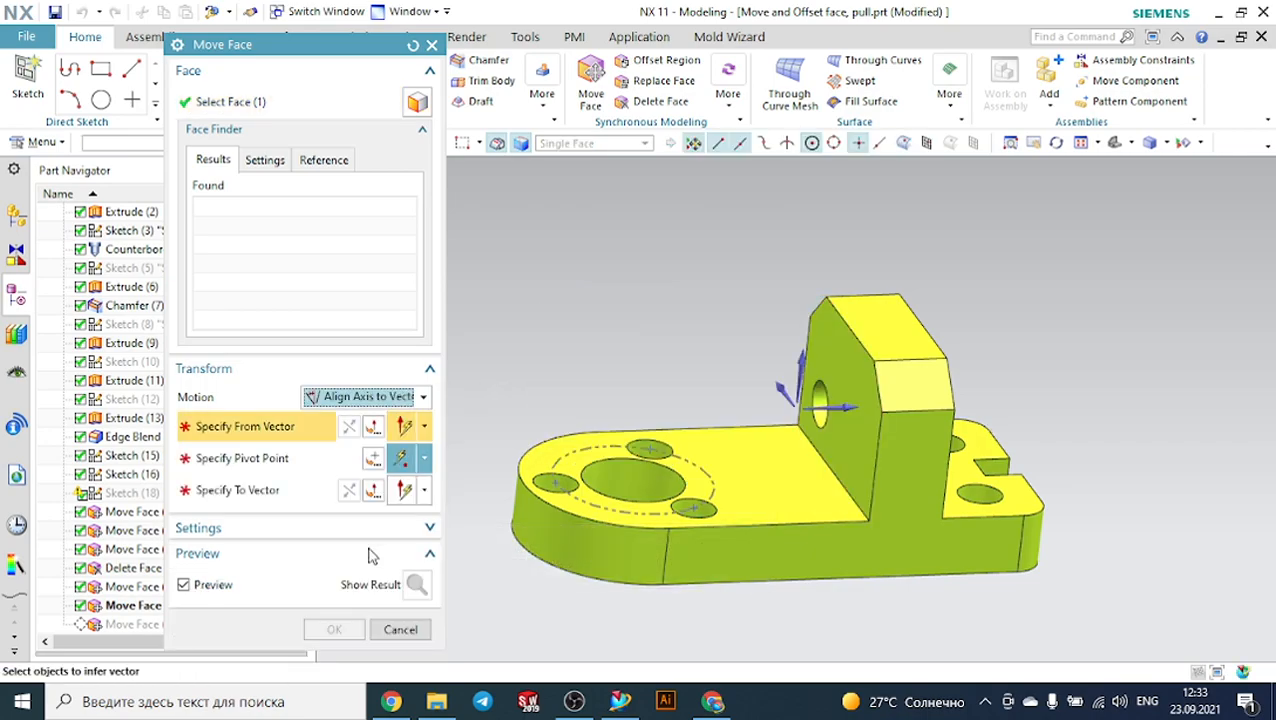
{"action": "middle_click_drag", "start_coordinate": [586, 350], "coordinate": [612, 362]}
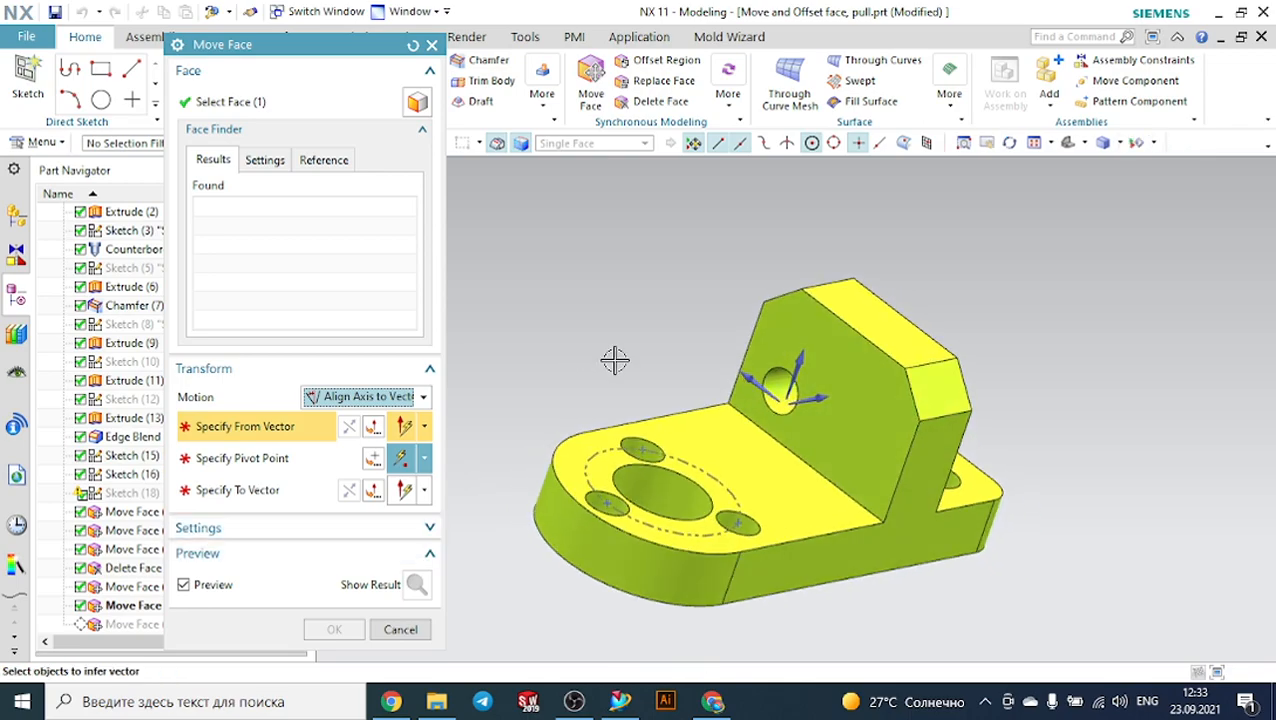
{"action": "left_click", "coordinate": [812, 355]}
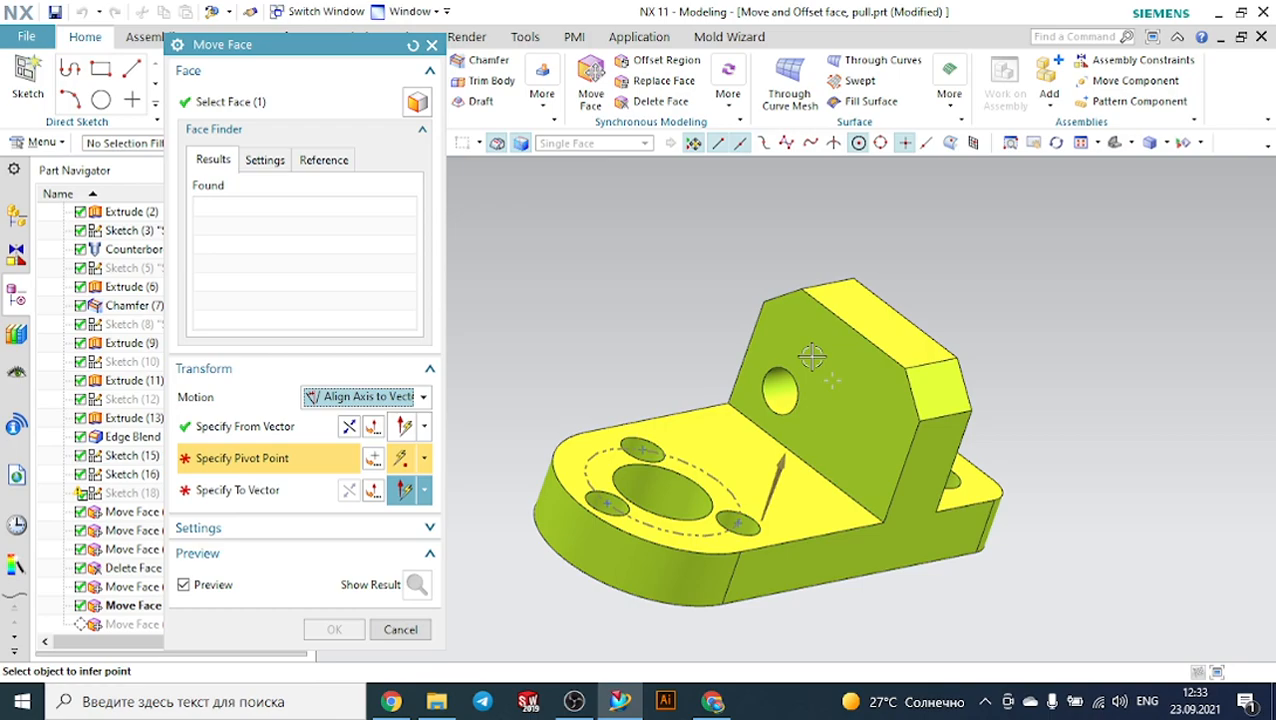
{"action": "left_click", "coordinate": [886, 519]}
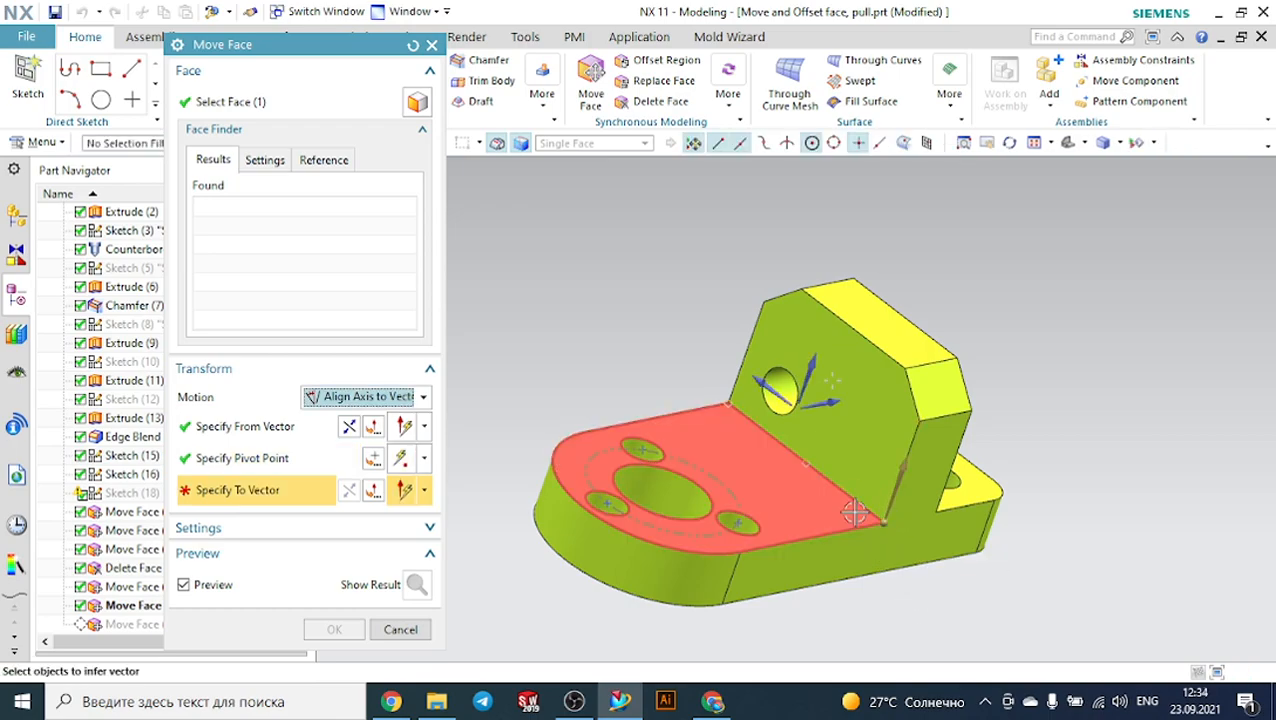
{"action": "left_click", "coordinate": [826, 404]}
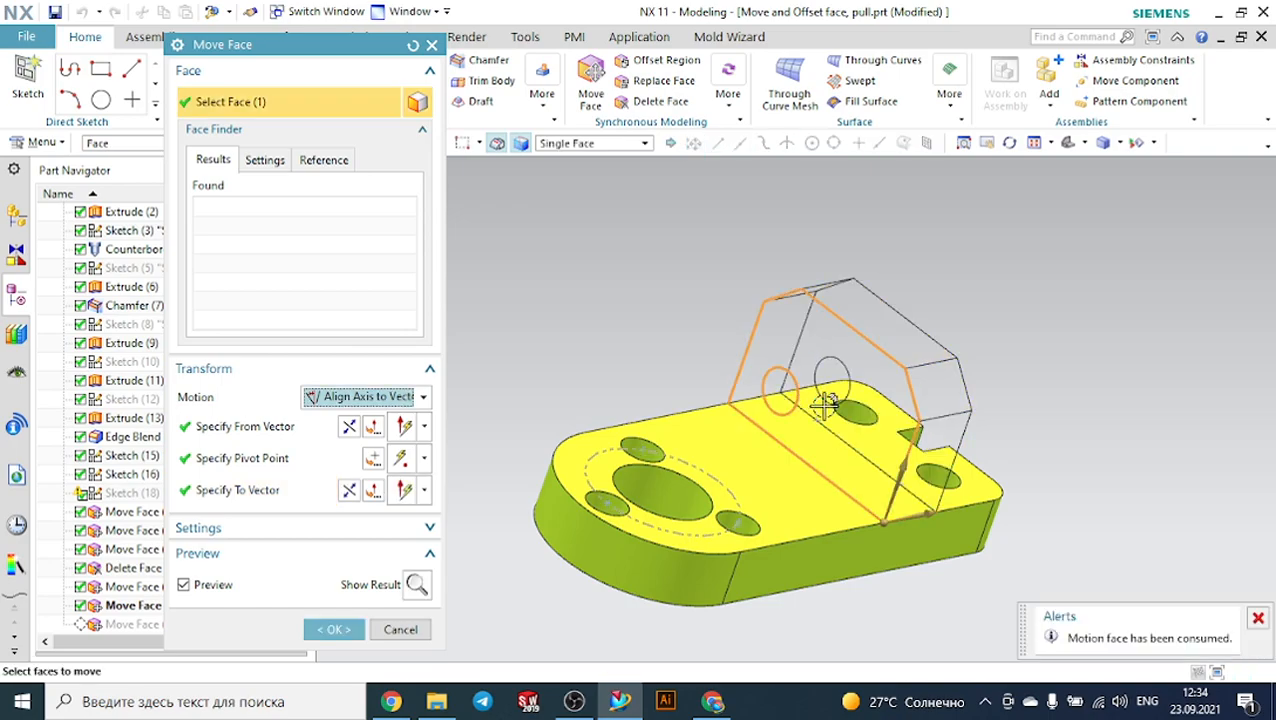
{"action": "left_click", "coordinate": [283, 490]}
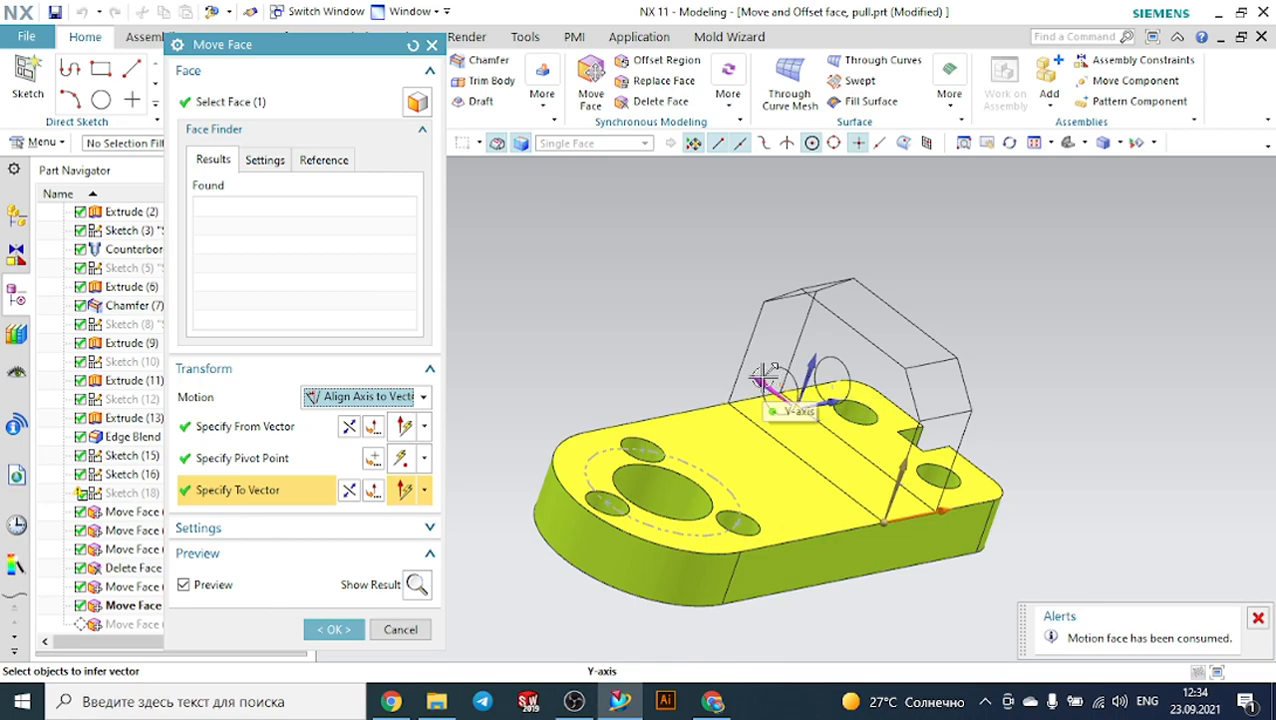
{"action": "left_click", "coordinate": [676, 410]}
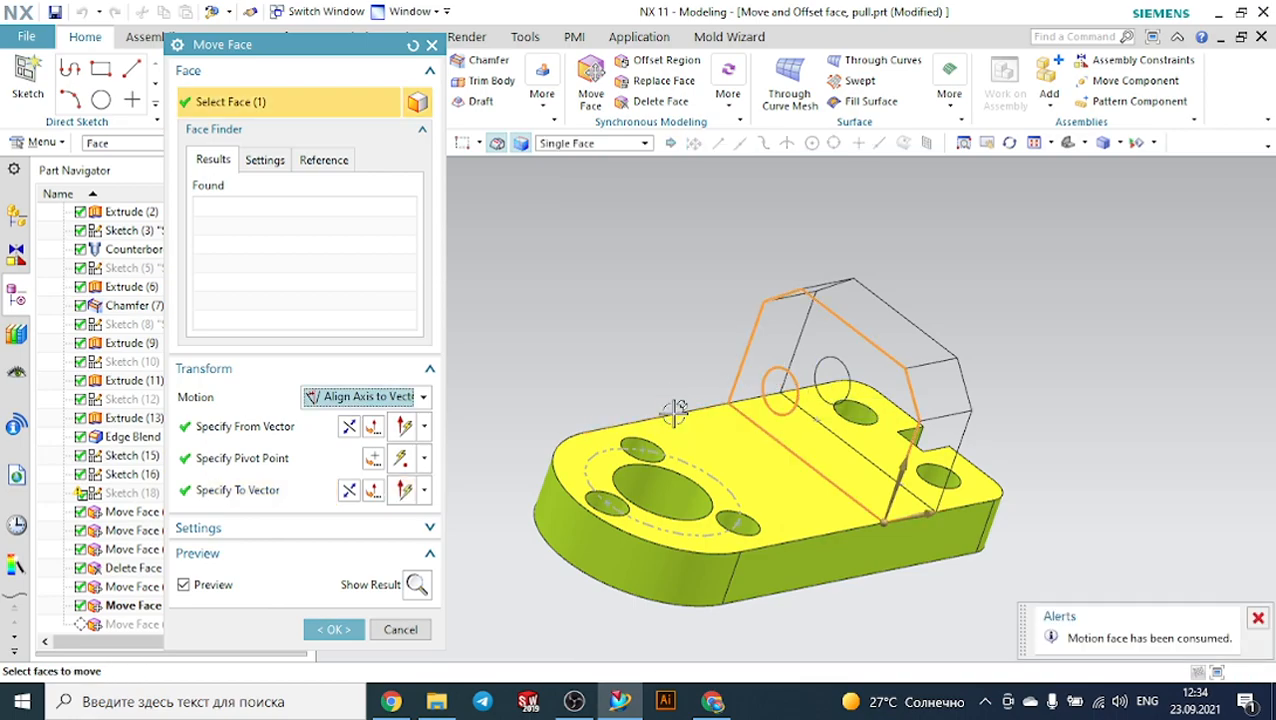
Reset the Move Face changes, switch the motion to Delta XYZ and try a positive X offset on the upright block's face.
{"action": "left_click", "coordinate": [412, 46]}
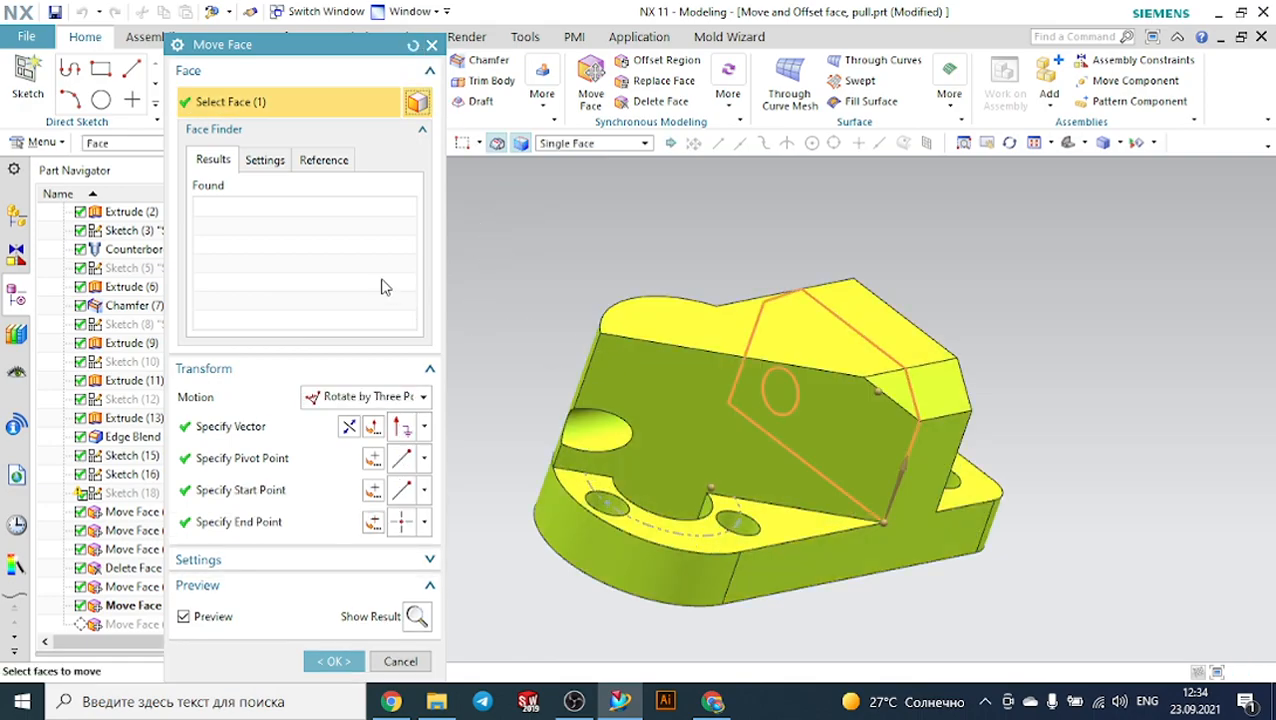
{"action": "left_click", "coordinate": [385, 397]}
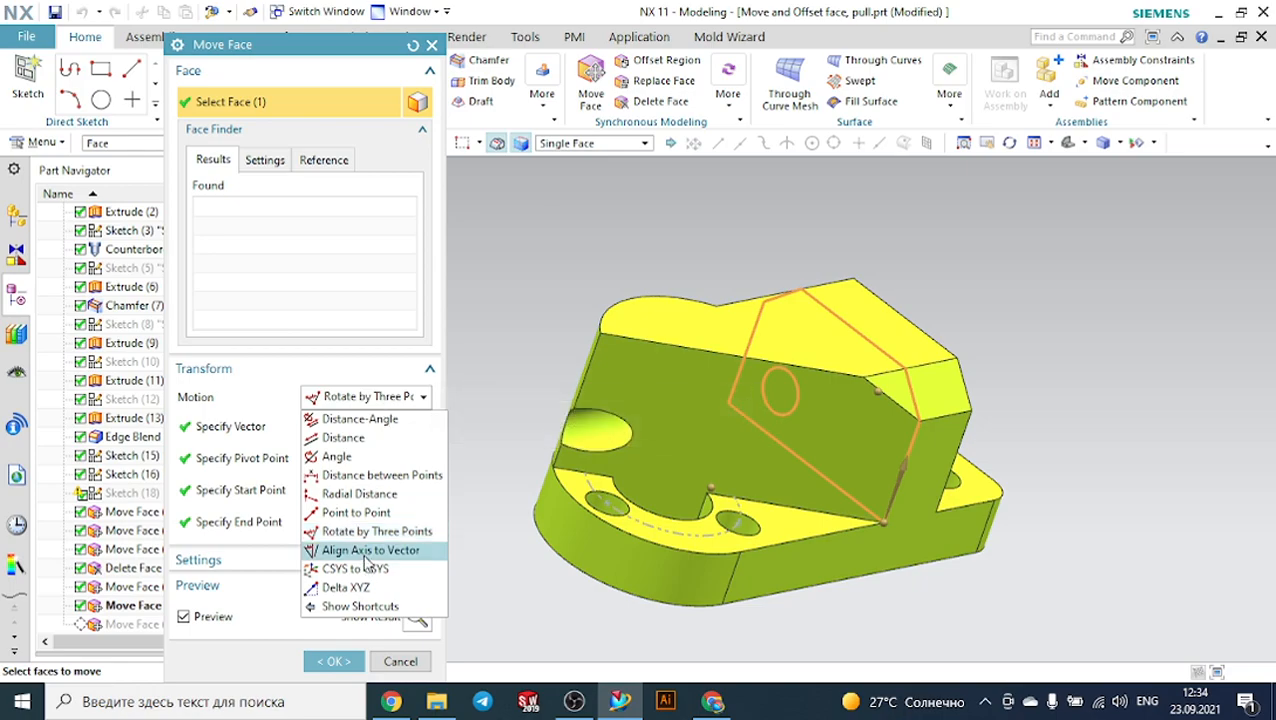
{"action": "left_click", "coordinate": [348, 587]}
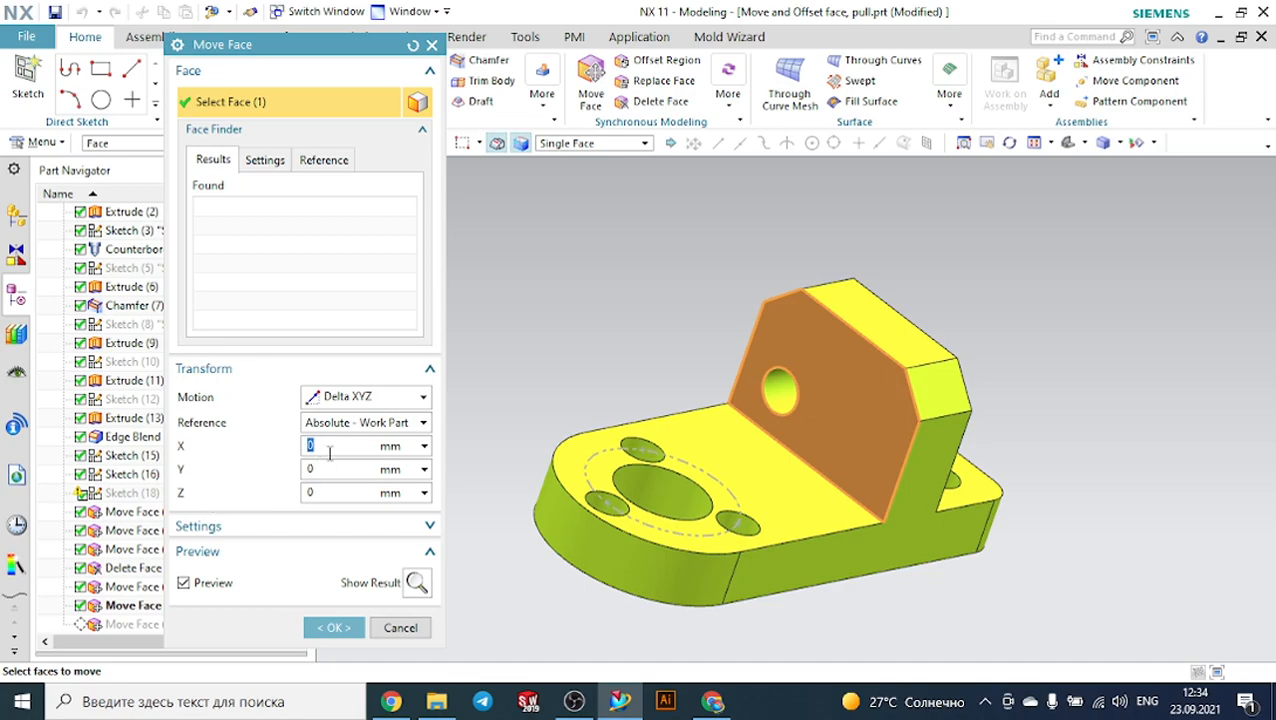
{"action": "middle_click_drag", "start_coordinate": [1088, 555], "coordinate": [671, 482]}
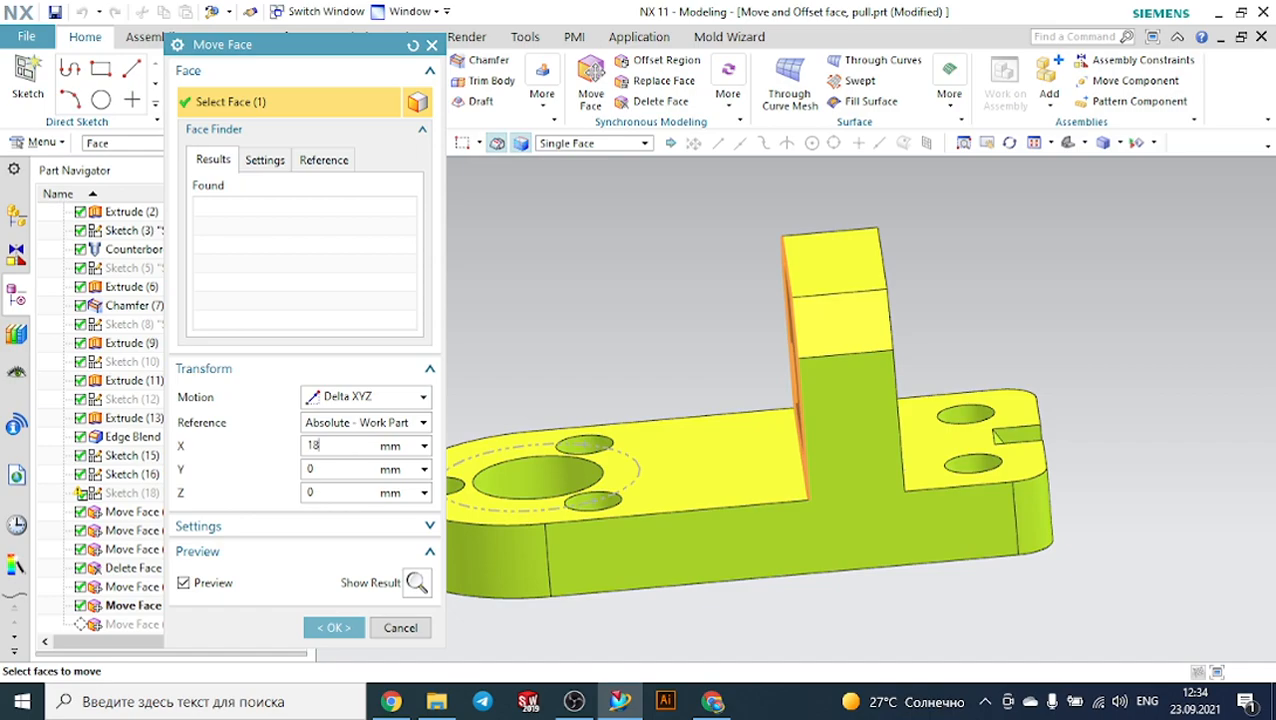
Try an X offset of -10 mm on the block's face, preview the full result and abandon the Move Face edit.
{"action": "double_click", "coordinate": [350, 444]}
{"action": "middle_click_drag", "start_coordinate": [618, 327], "coordinate": [657, 334]}
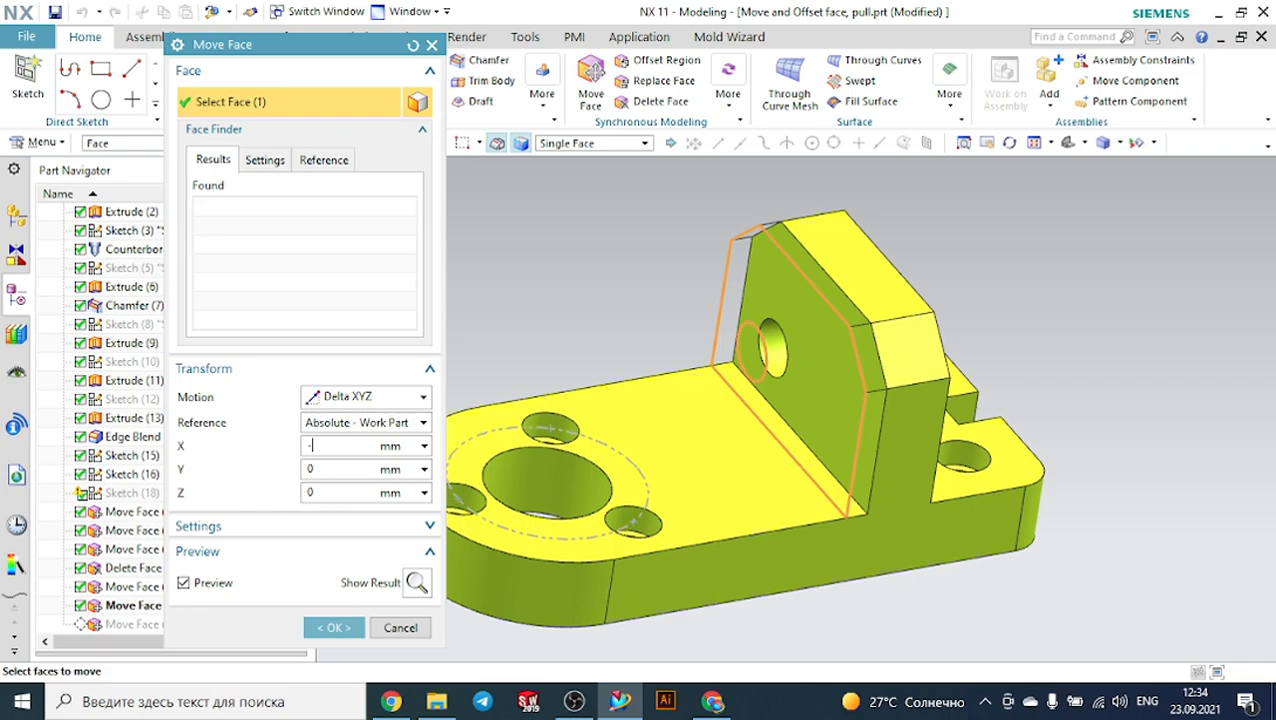
{"action": "key", "text": "Return"}
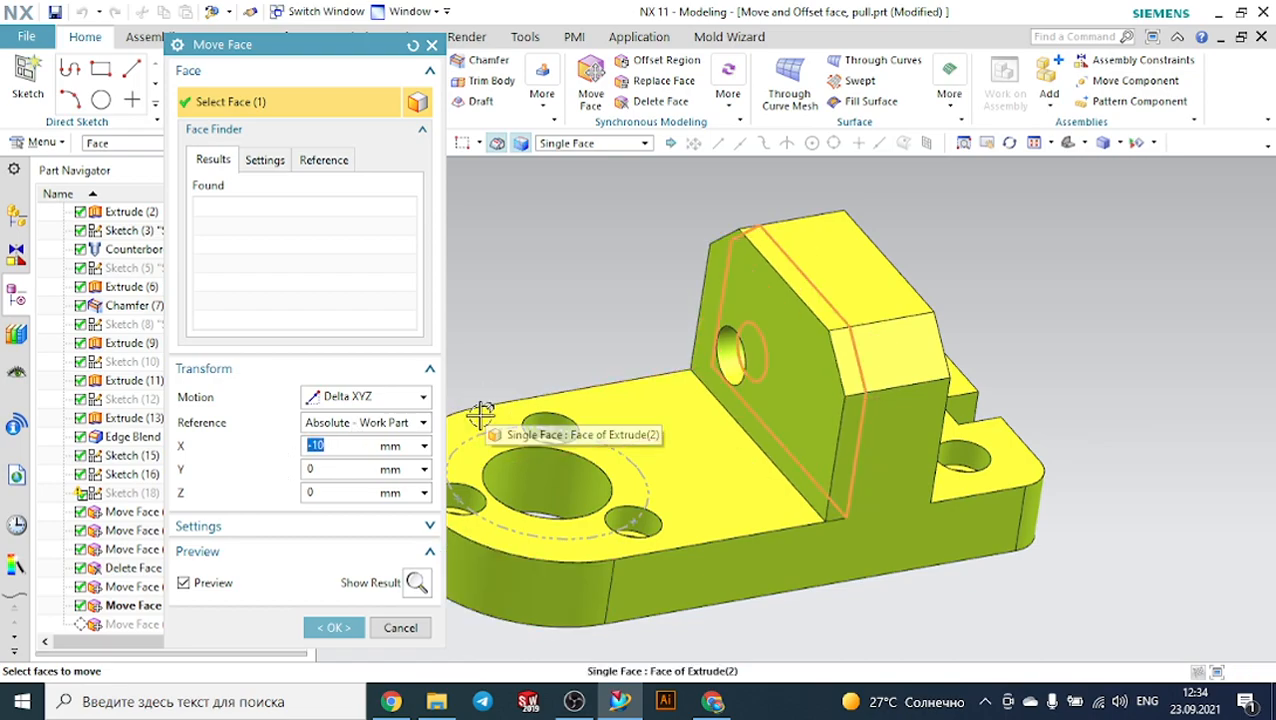
{"action": "left_click", "coordinate": [417, 582]}
{"action": "middle_click_drag", "start_coordinate": [1225, 344], "coordinate": [1199, 324]}
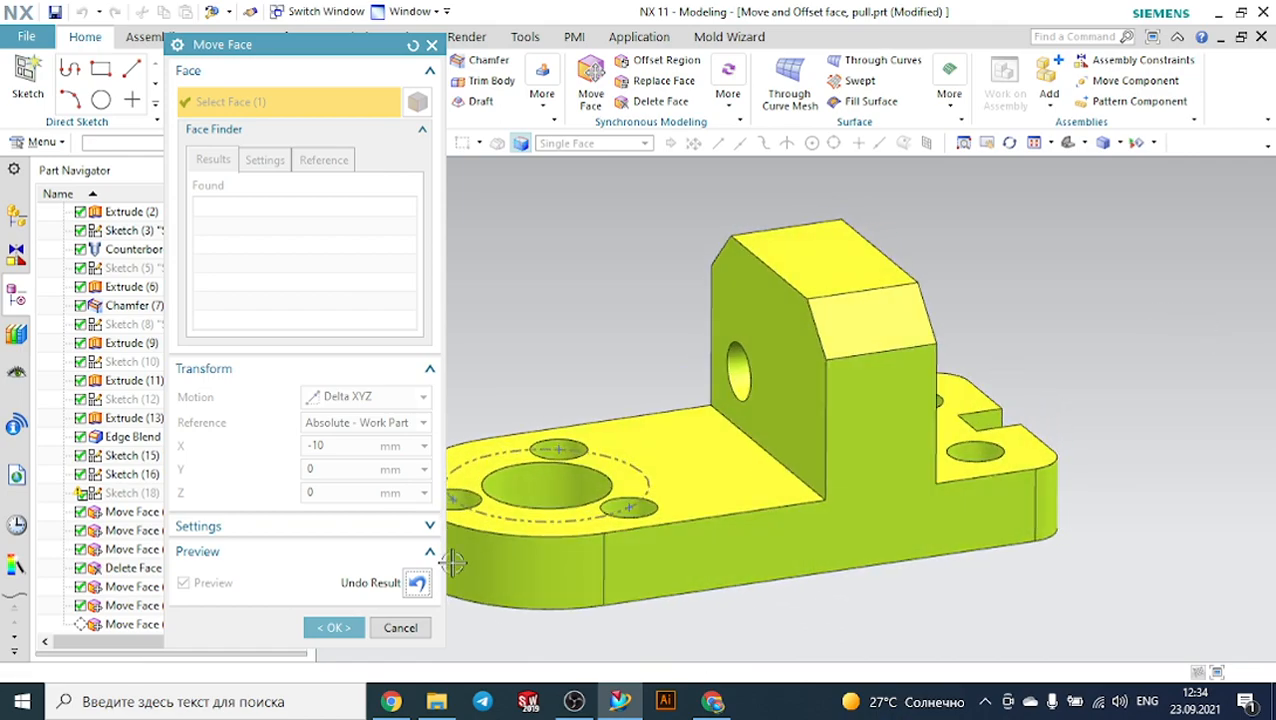
{"action": "left_click", "coordinate": [417, 583]}
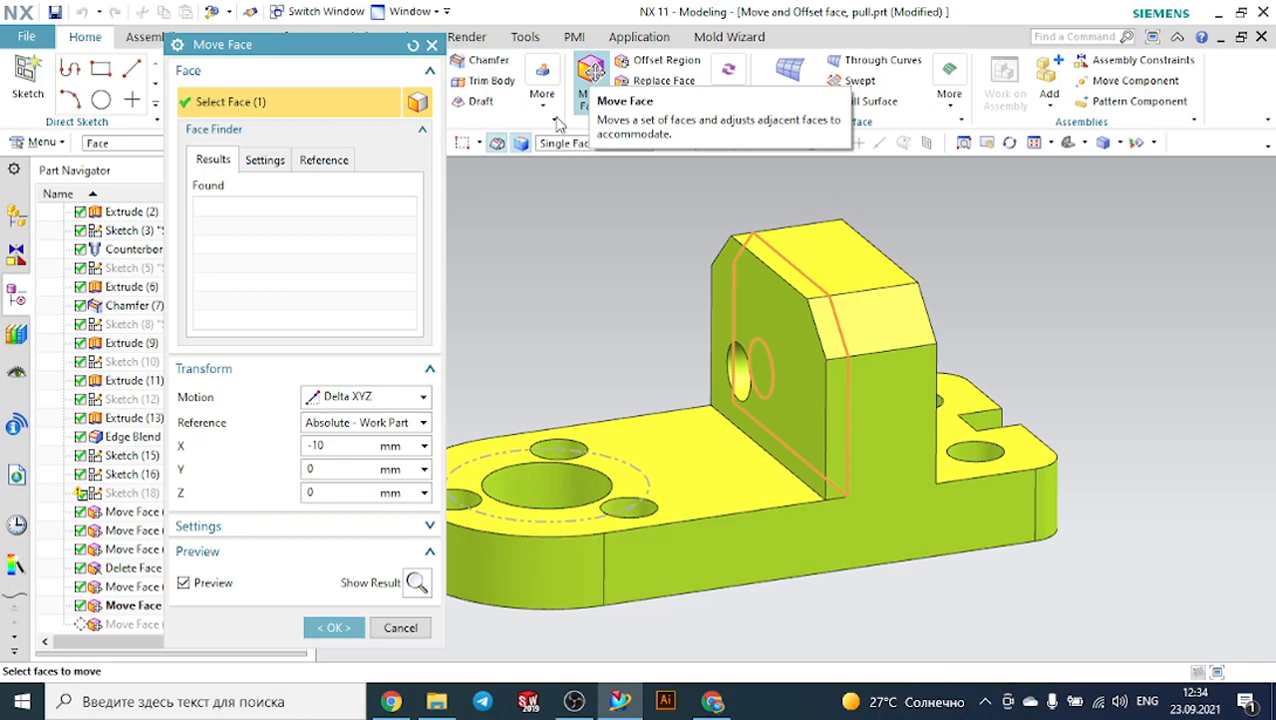
{"action": "left_click", "coordinate": [433, 46]}
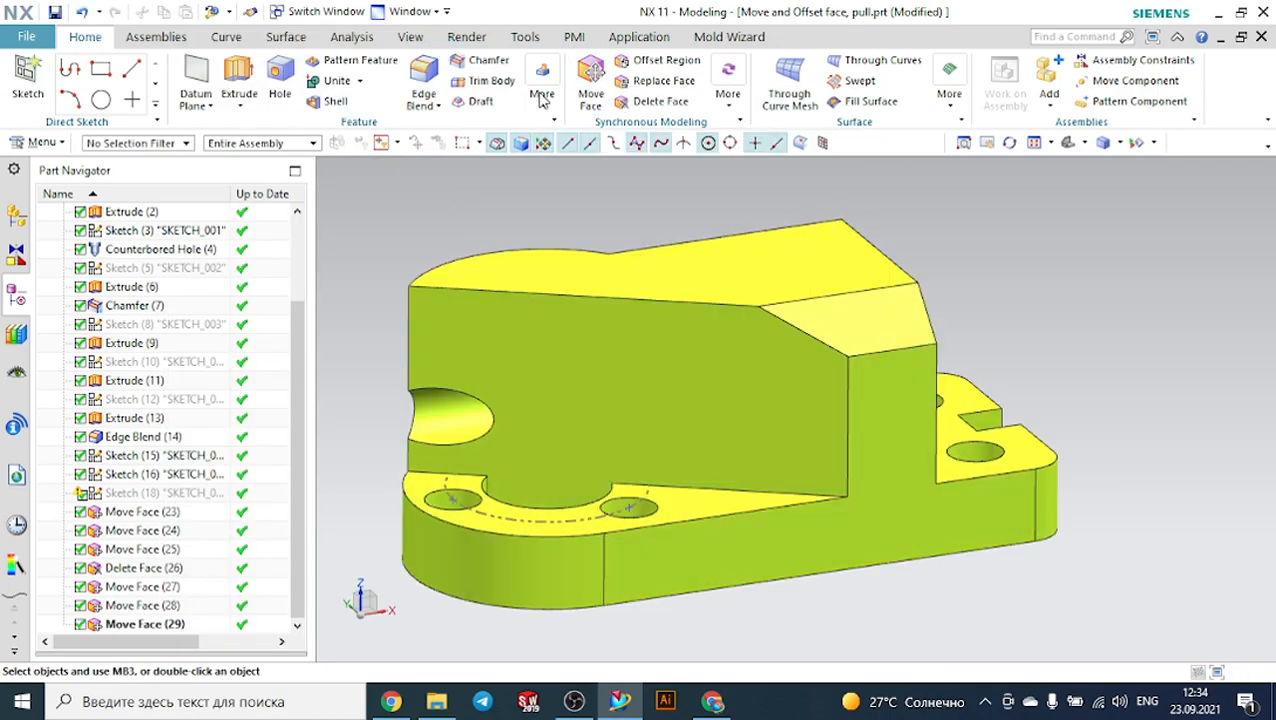
Delete all the synchronous features from Move Face (23) through Move Face (29), including Delete Face (26), from the model history.
{"action": "left_click", "coordinate": [155, 514]}
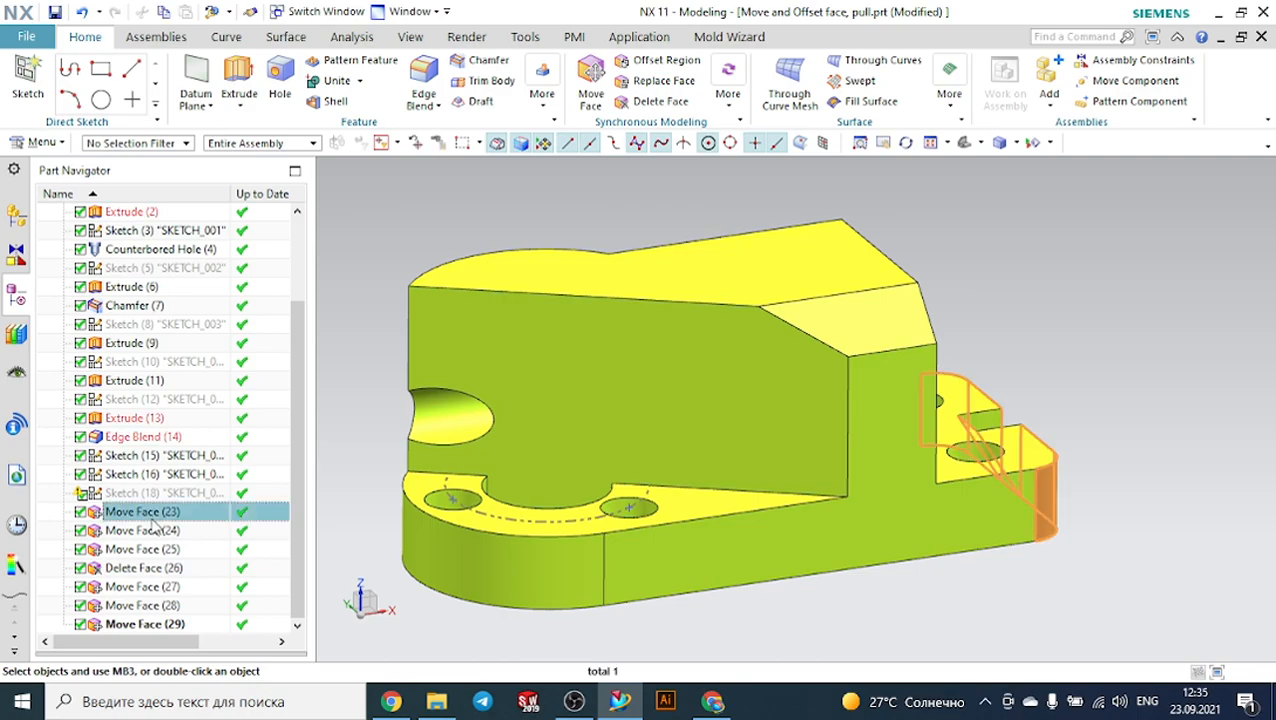
{"action": "key", "text": "shift+Down"}
{"action": "key", "text": "shift+Down"}
{"action": "key", "text": "shift+Down"}
{"action": "key", "text": "shift+Down"}
{"action": "key", "text": "shift+Down"}
{"action": "key", "text": "shift+Down"}
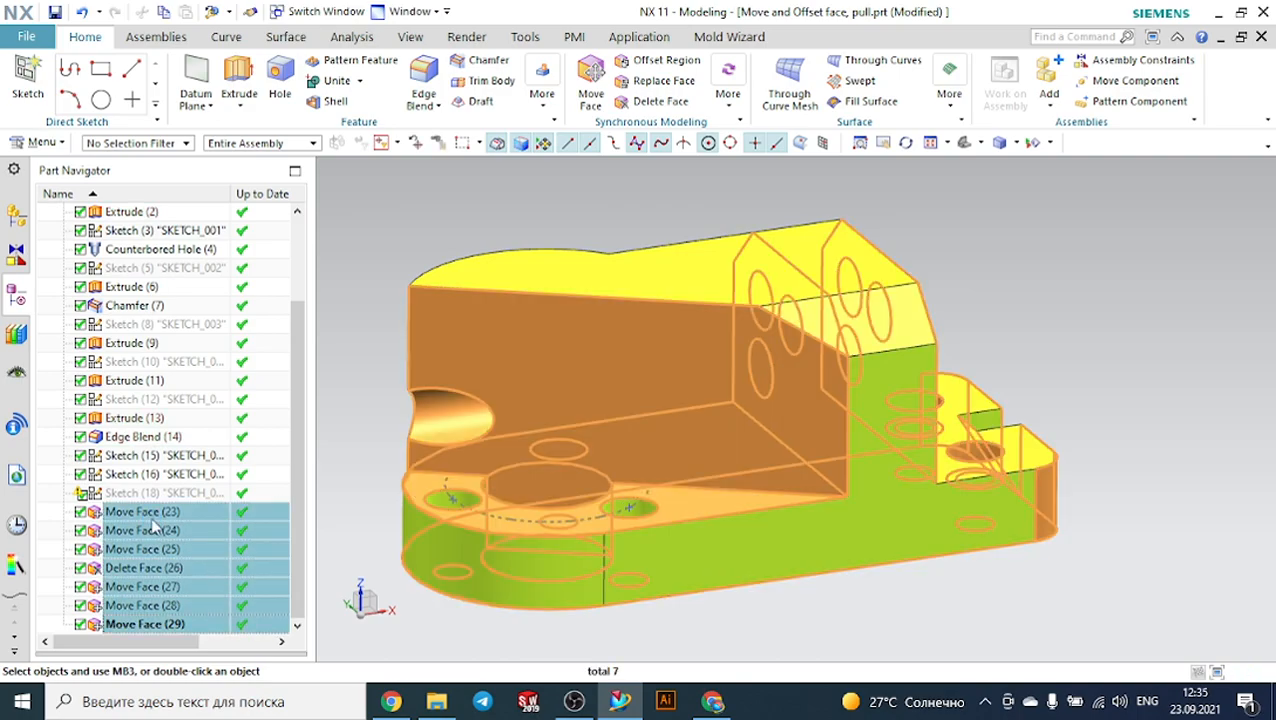
{"action": "key", "text": "Delete"}
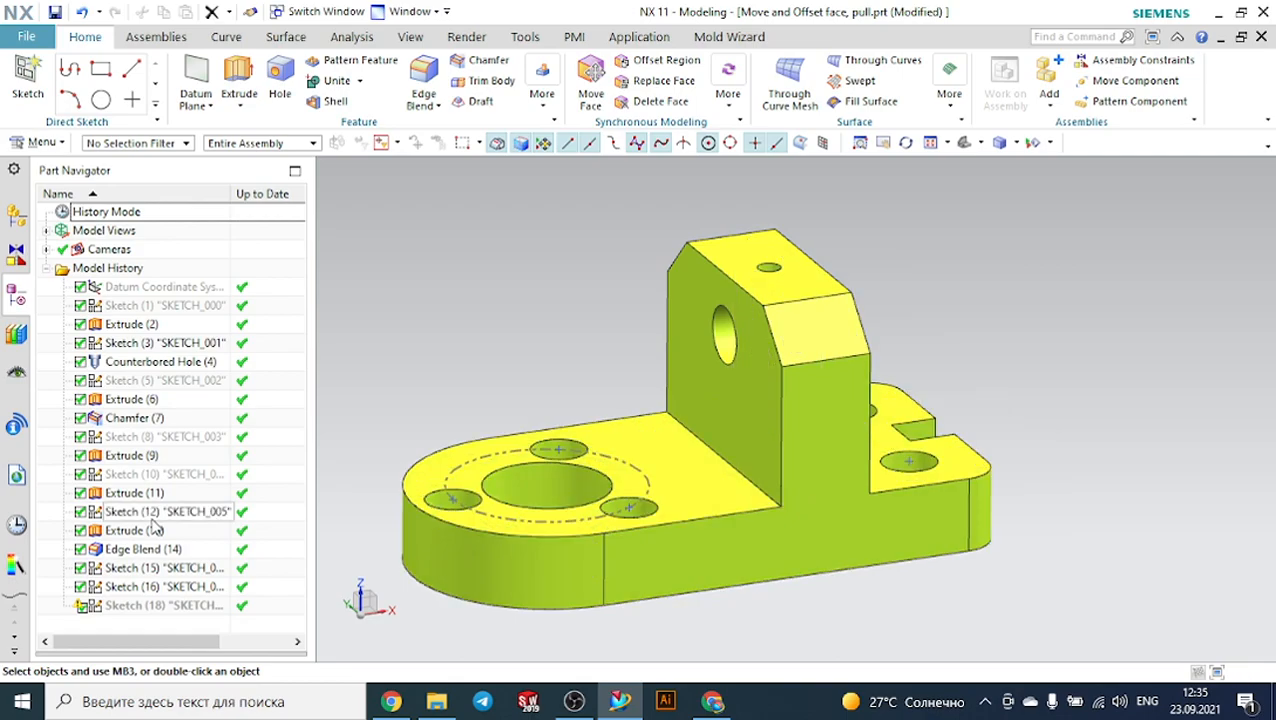
Try an Offset Region of 25 mm on the upright block's face towards the large base hole.
{"action": "middle_click_drag", "start_coordinate": [1102, 356], "coordinate": [1049, 345]}
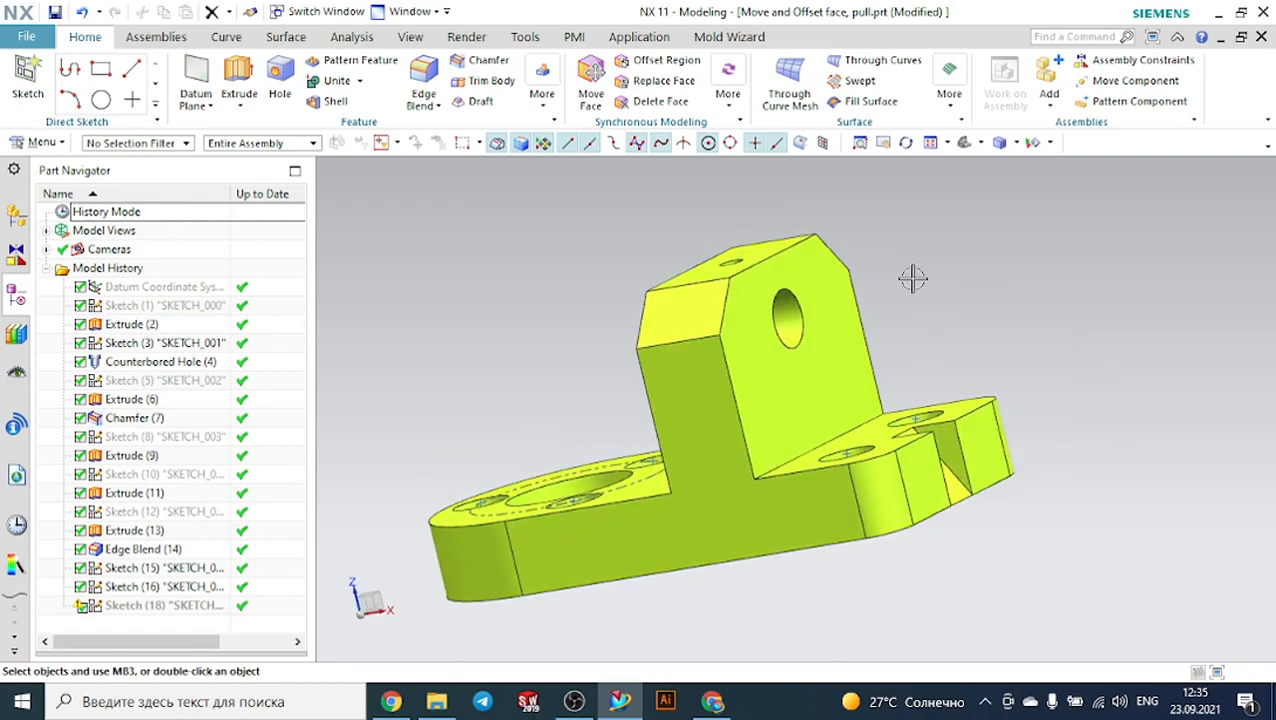
{"action": "left_click", "coordinate": [663, 64]}
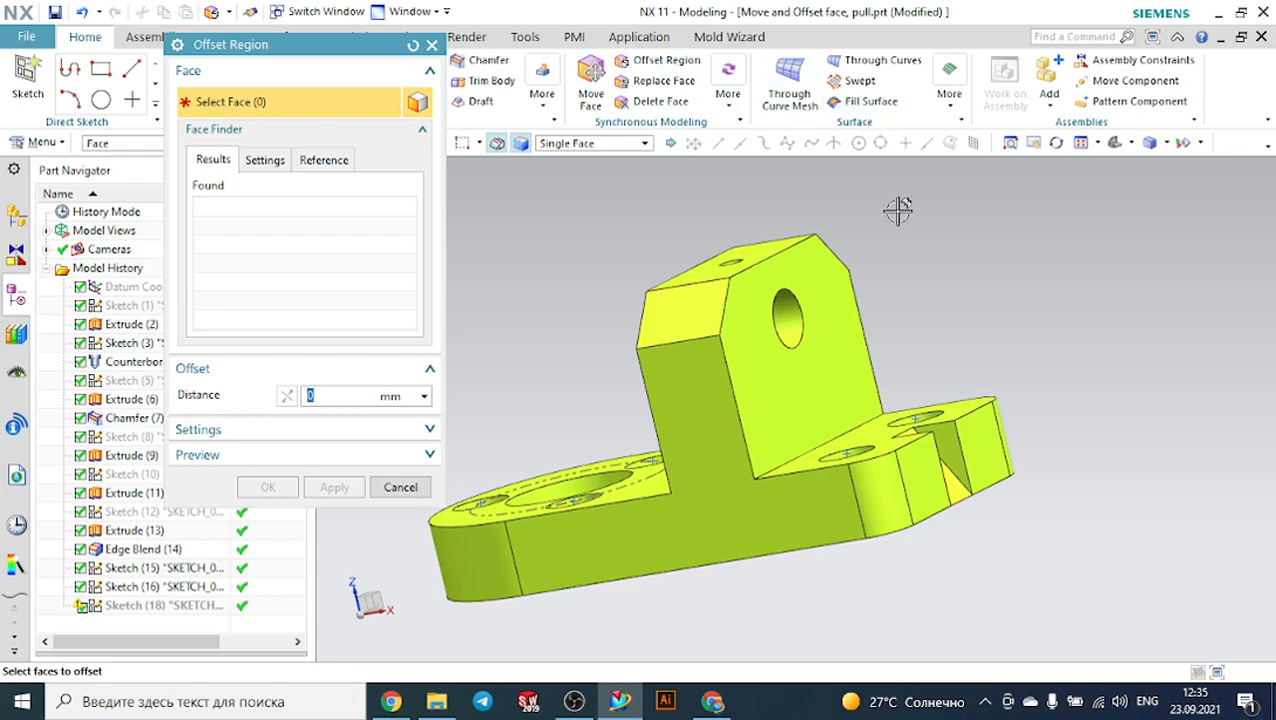
{"action": "middle_click_drag", "start_coordinate": [898, 210], "coordinate": [965, 245]}
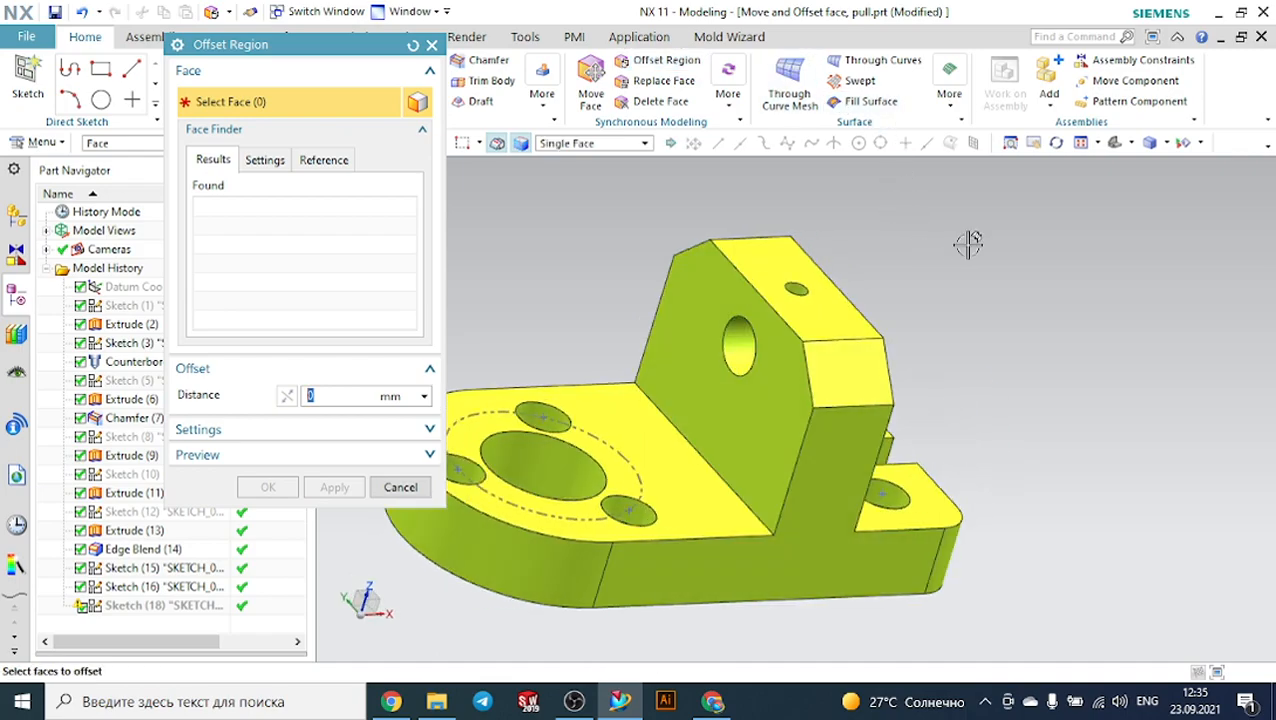
{"action": "left_click", "coordinate": [710, 279]}
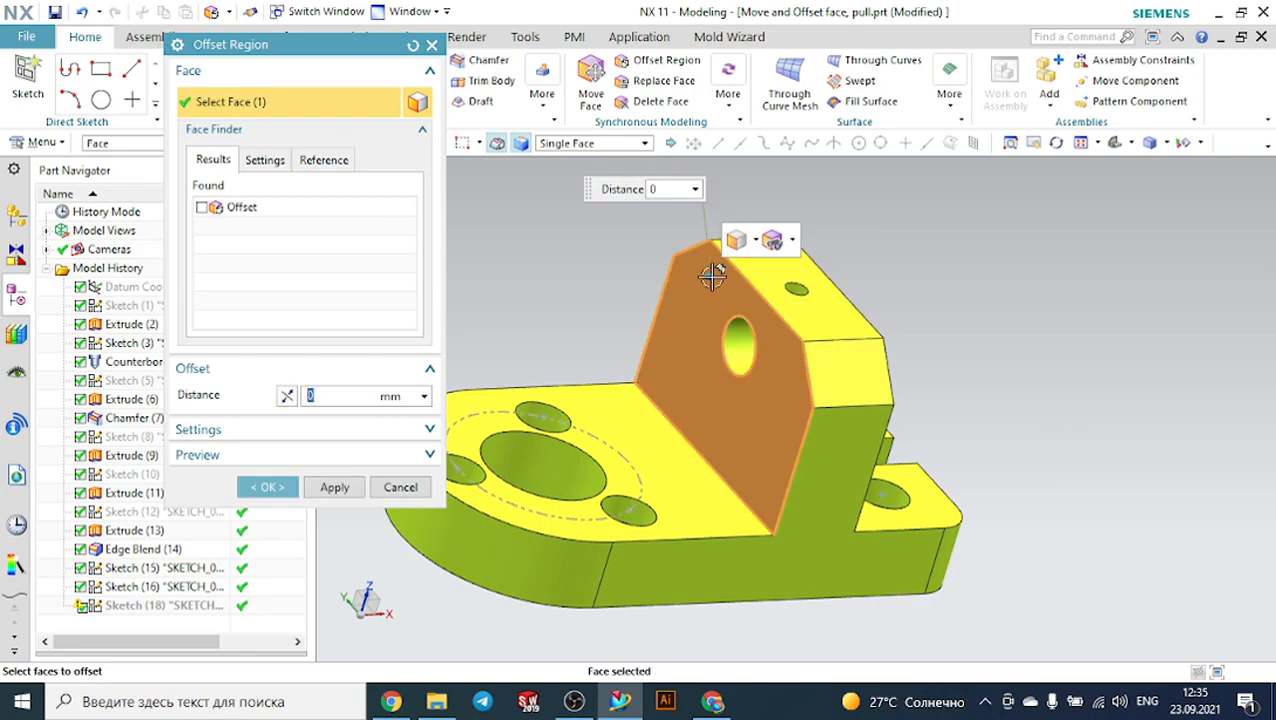
{"action": "left_click_drag", "start_coordinate": [710, 279], "coordinate": [661, 284]}
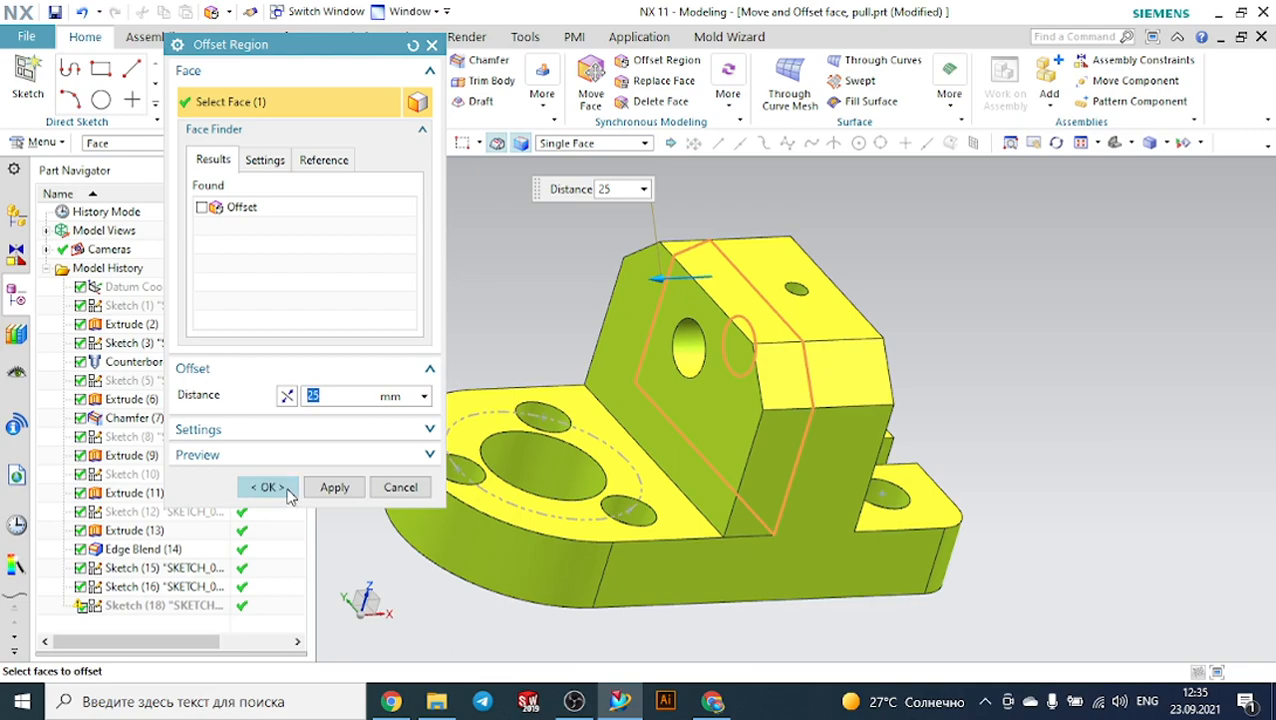
Inspect the full result of the 25 mm face offset, undo that result and cancel the offset.
{"action": "left_click", "coordinate": [313, 456]}
{"action": "left_click", "coordinate": [415, 487]}
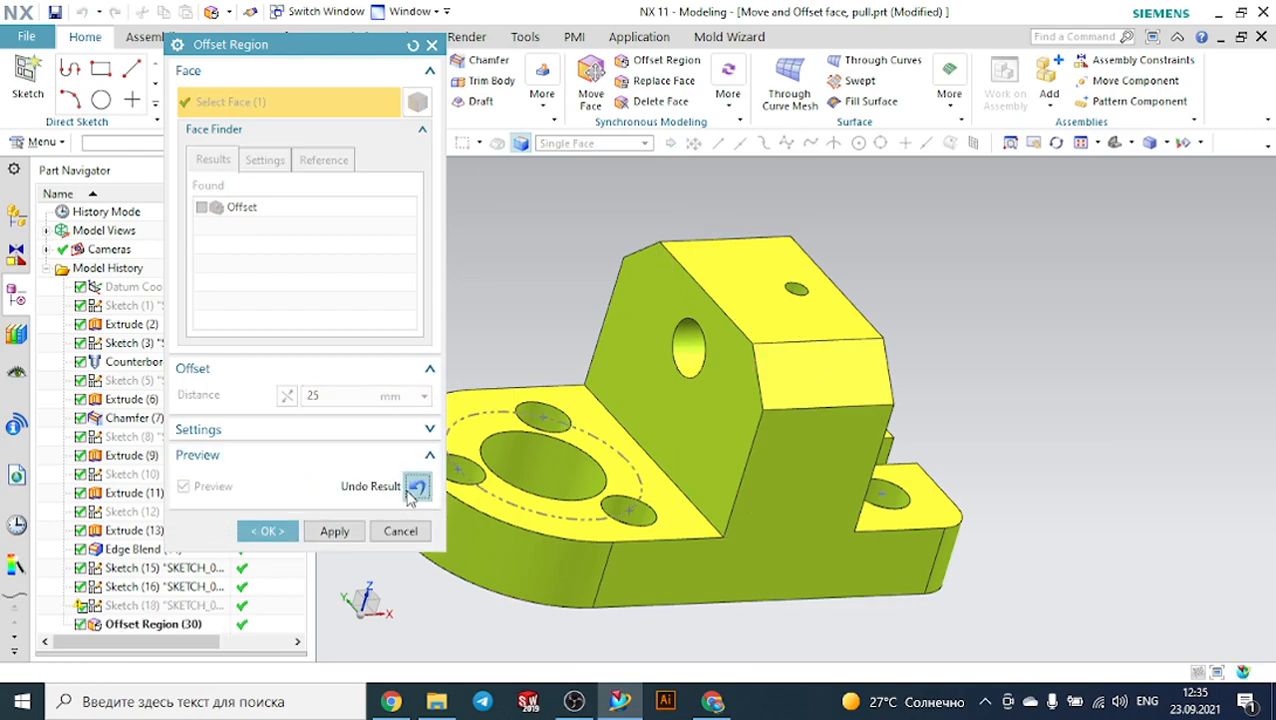
{"action": "scroll", "coordinate": [1015, 372], "scroll_direction": "up", "scroll_amount": 2}
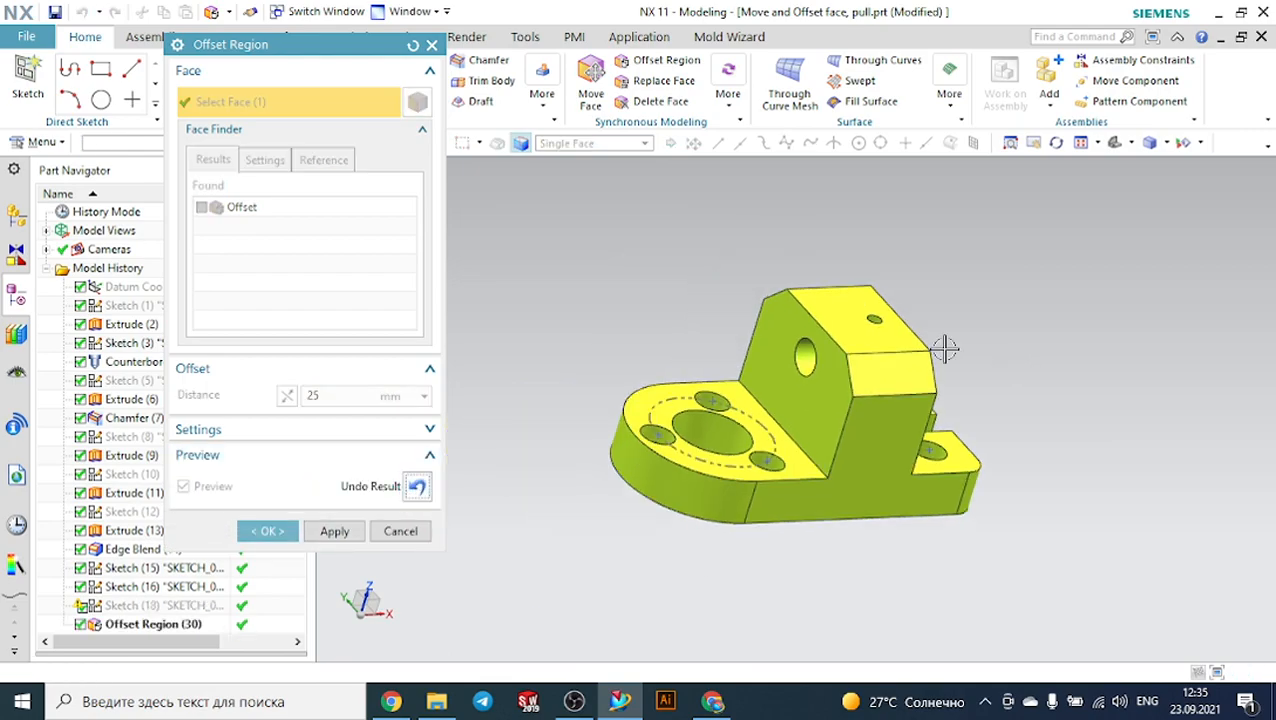
{"action": "middle_click_drag", "start_coordinate": [726, 268], "coordinate": [692, 262]}
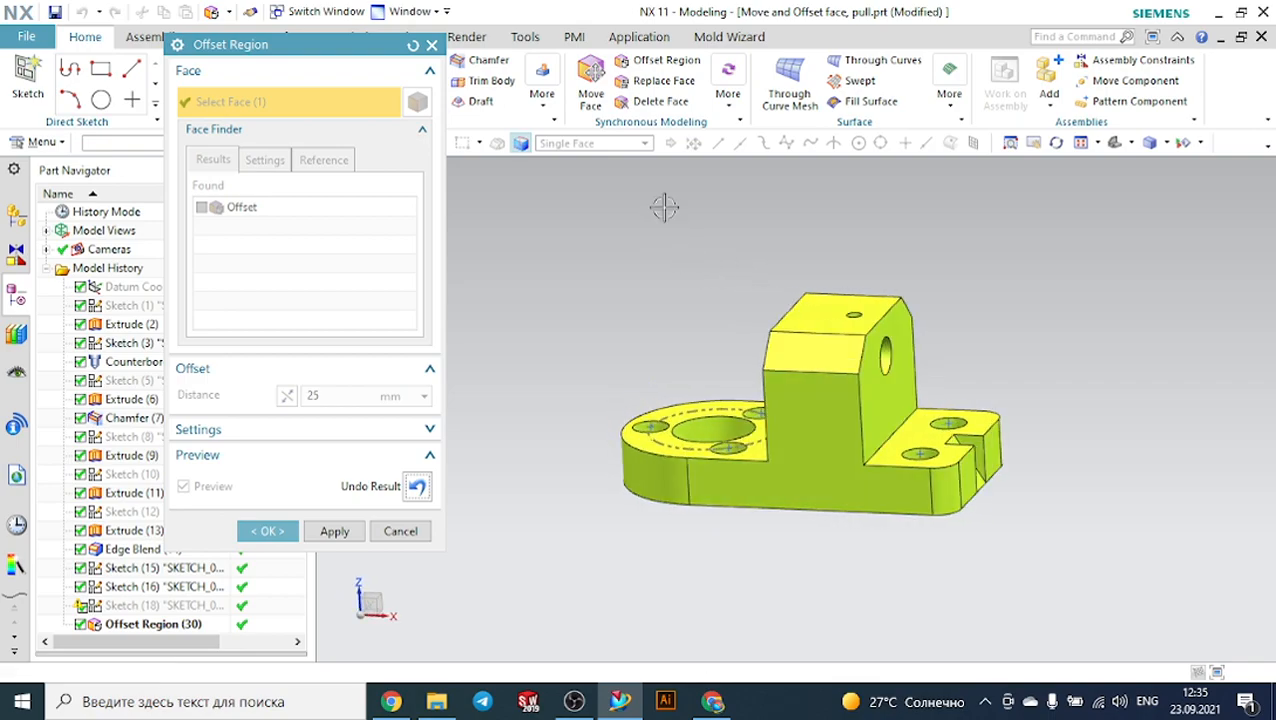
{"action": "left_click", "coordinate": [416, 487]}
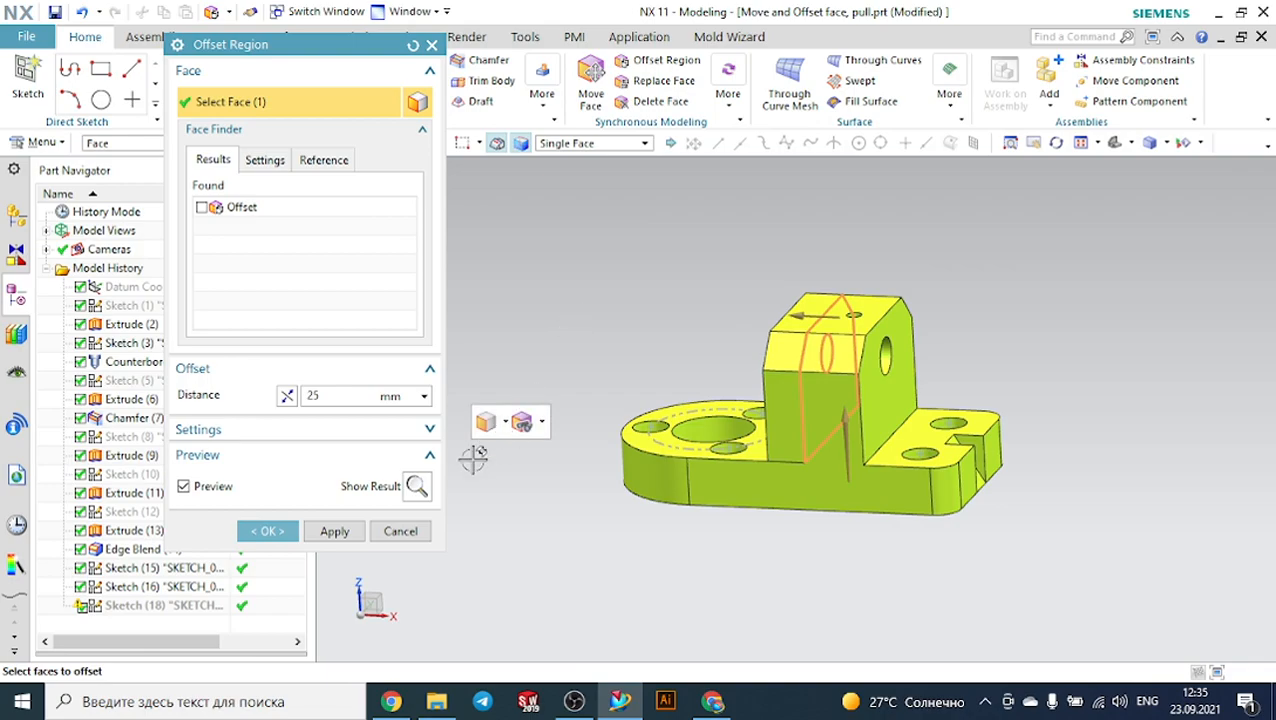
{"action": "left_click", "coordinate": [415, 531]}
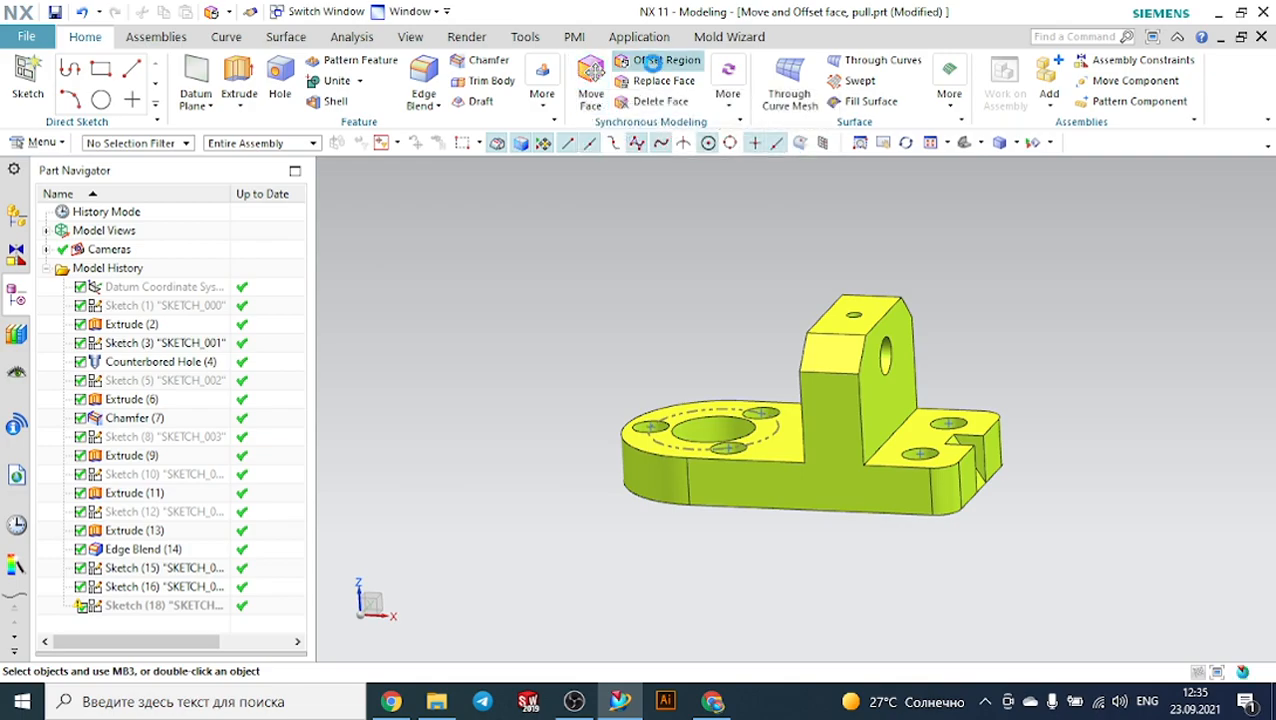
Enlarge the horizontal through hole in the upright block with a 9 mm Offset Region on its cylindrical face.
{"action": "left_click", "coordinate": [645, 60]}
{"action": "middle_click_drag", "start_coordinate": [1025, 242], "coordinate": [981, 240]}
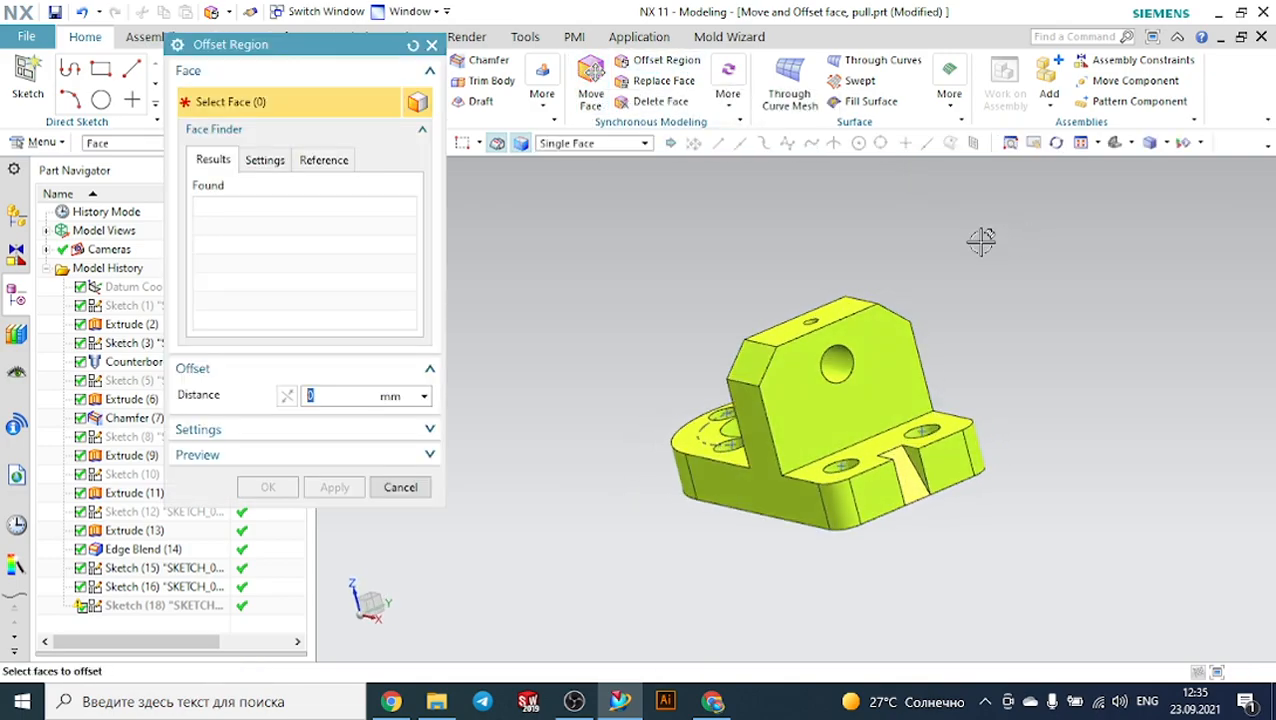
{"action": "scroll", "coordinate": [917, 393], "scroll_direction": "up", "scroll_amount": 5}
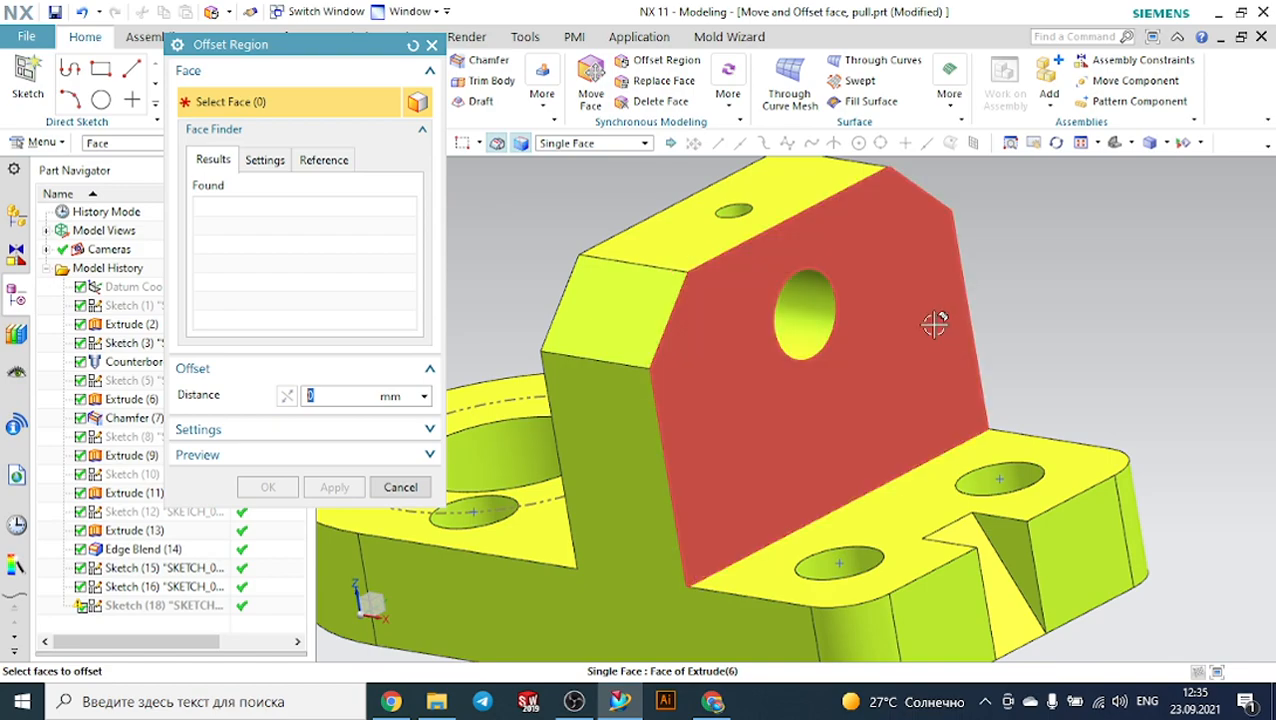
{"action": "left_click", "coordinate": [810, 320]}
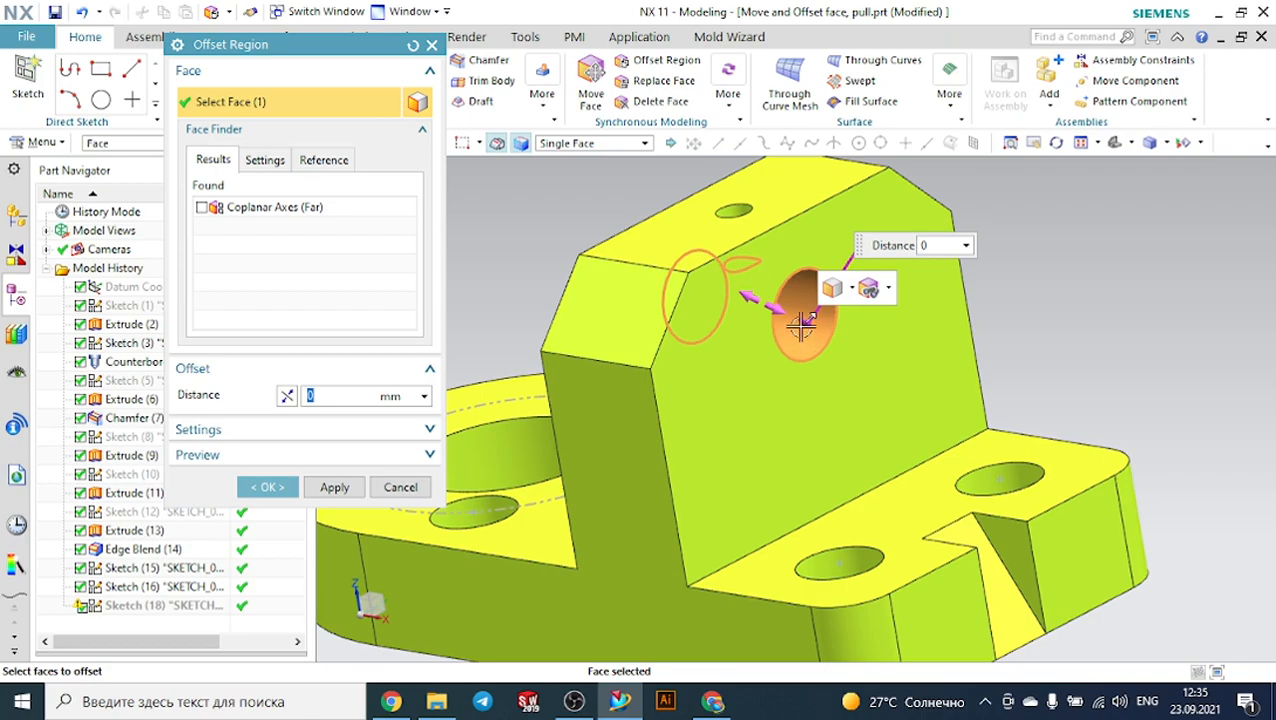
{"action": "type", "text": "9"}
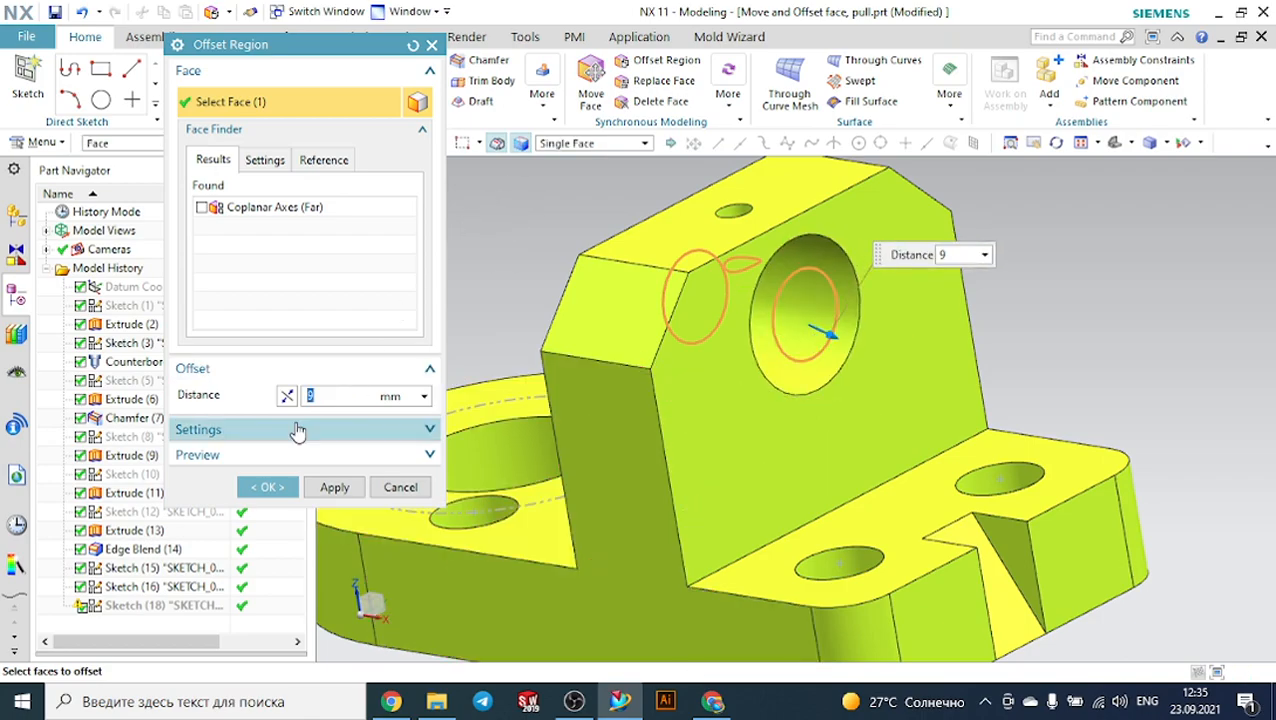
{"action": "left_click", "coordinate": [268, 487]}
Enlarge the small vertical hole in the block's top face with an 8 mm Offset Region.
{"action": "scroll", "coordinate": [595, 350], "scroll_direction": "down", "scroll_amount": 2}
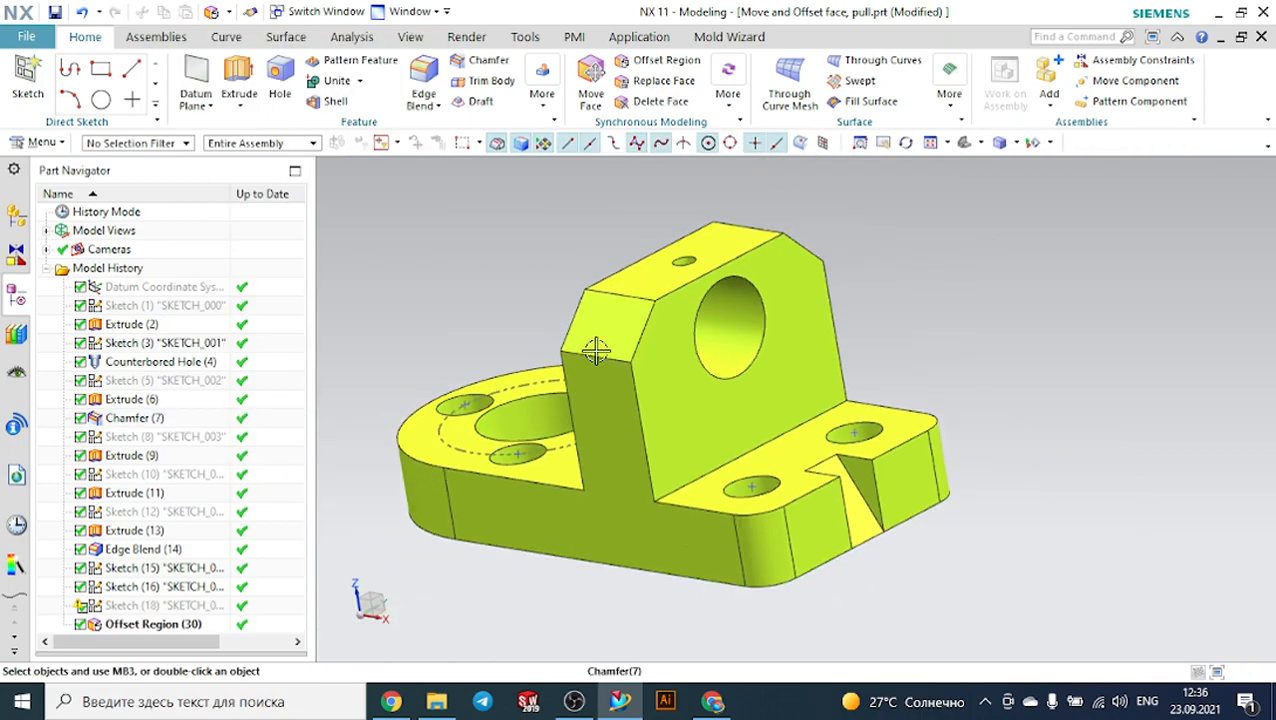
{"action": "scroll", "coordinate": [595, 350], "scroll_direction": "down", "scroll_amount": 1}
{"action": "middle_click_drag", "start_coordinate": [817, 300], "coordinate": [745, 345]}
{"action": "left_click", "coordinate": [668, 64]}
{"action": "scroll", "coordinate": [743, 346], "scroll_direction": "up", "scroll_amount": 3}
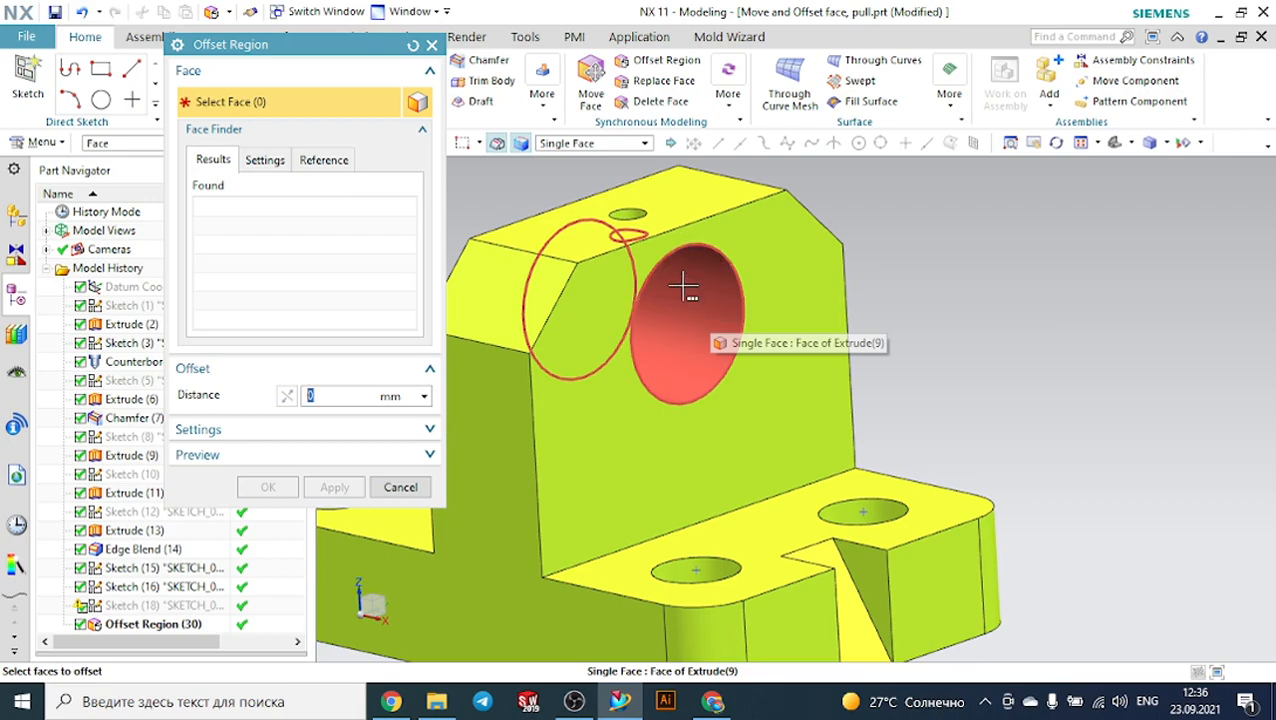
{"action": "scroll", "coordinate": [1003, 362], "scroll_direction": "down", "scroll_amount": 3}
{"action": "middle_click_drag", "start_coordinate": [1003, 362], "coordinate": [673, 261]}
{"action": "scroll", "coordinate": [705, 286], "scroll_direction": "up", "scroll_amount": 2}
{"action": "left_click", "coordinate": [815, 374]}
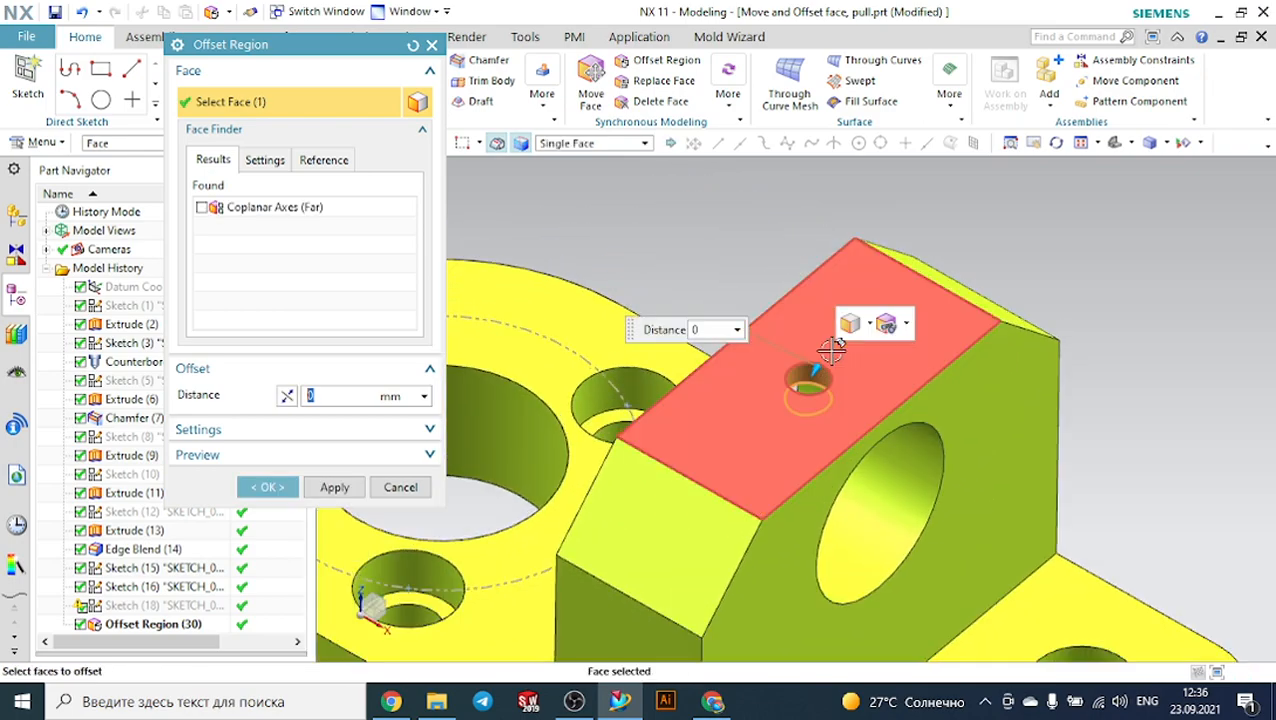
{"action": "left_click_drag", "start_coordinate": [818, 370], "coordinate": [832, 348]}
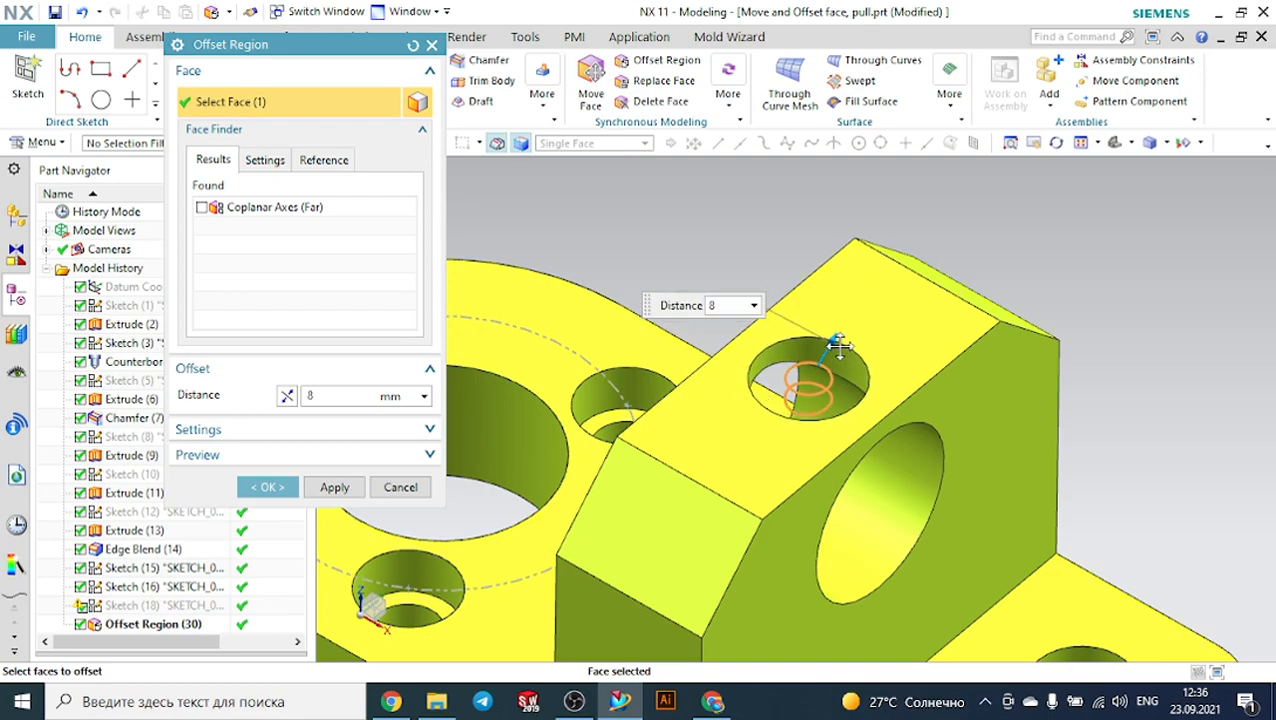
{"action": "left_click", "coordinate": [286, 486]}
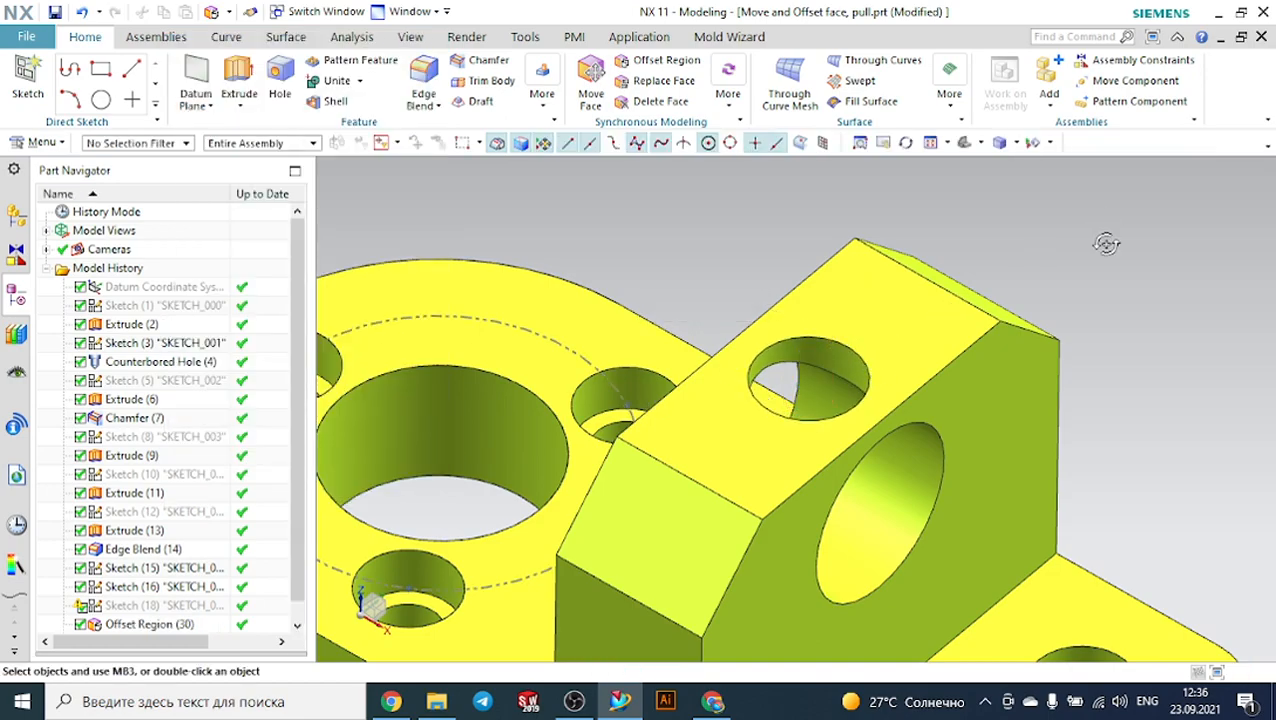
{"action": "middle_click_drag", "start_coordinate": [1105, 222], "coordinate": [1106, 259]}
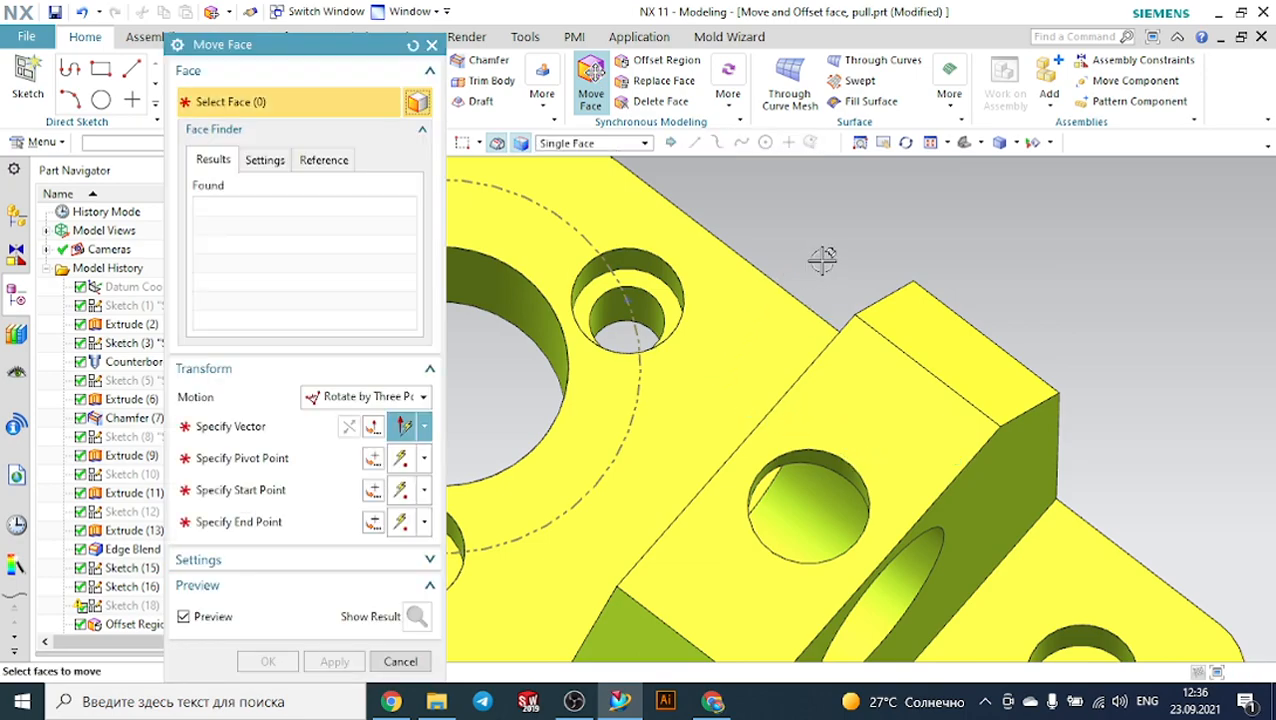
{"action": "middle_click_drag", "start_coordinate": [817, 262], "coordinate": [834, 219]}
{"action": "left_click", "coordinate": [874, 347]}
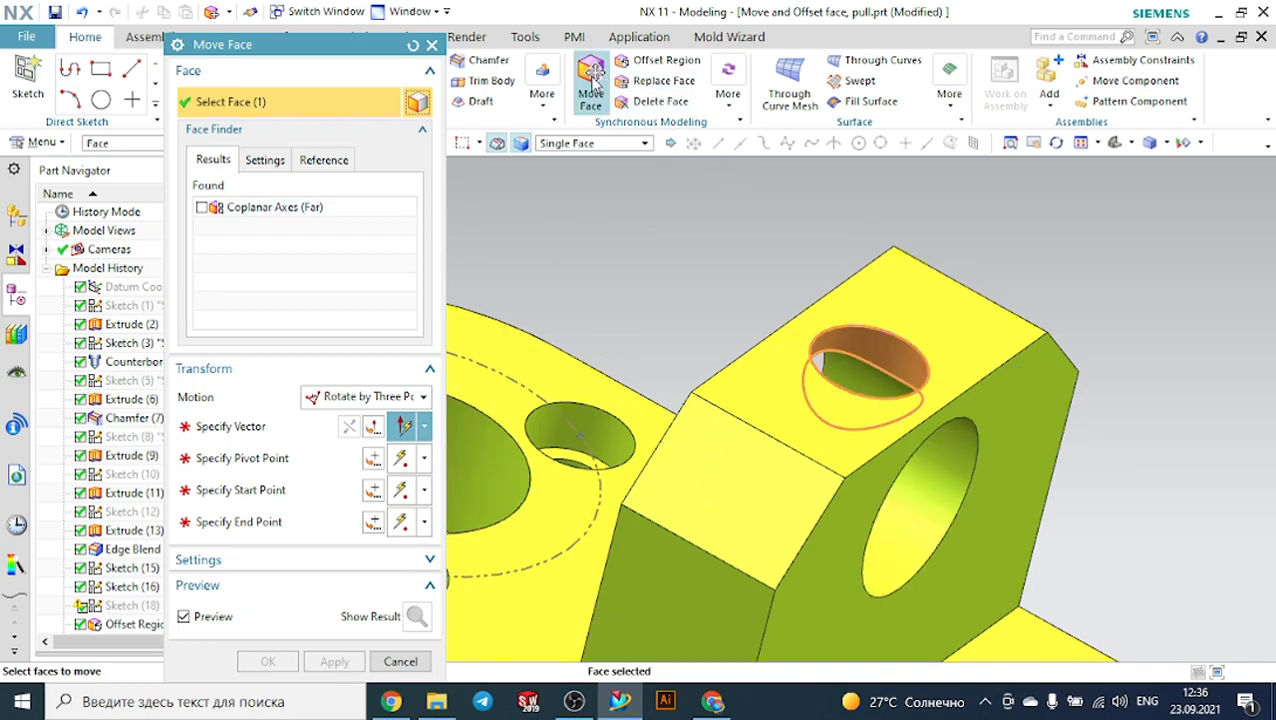
{"action": "left_click", "coordinate": [432, 48]}
{"action": "scroll", "coordinate": [881, 203], "scroll_direction": "down", "scroll_amount": 2}
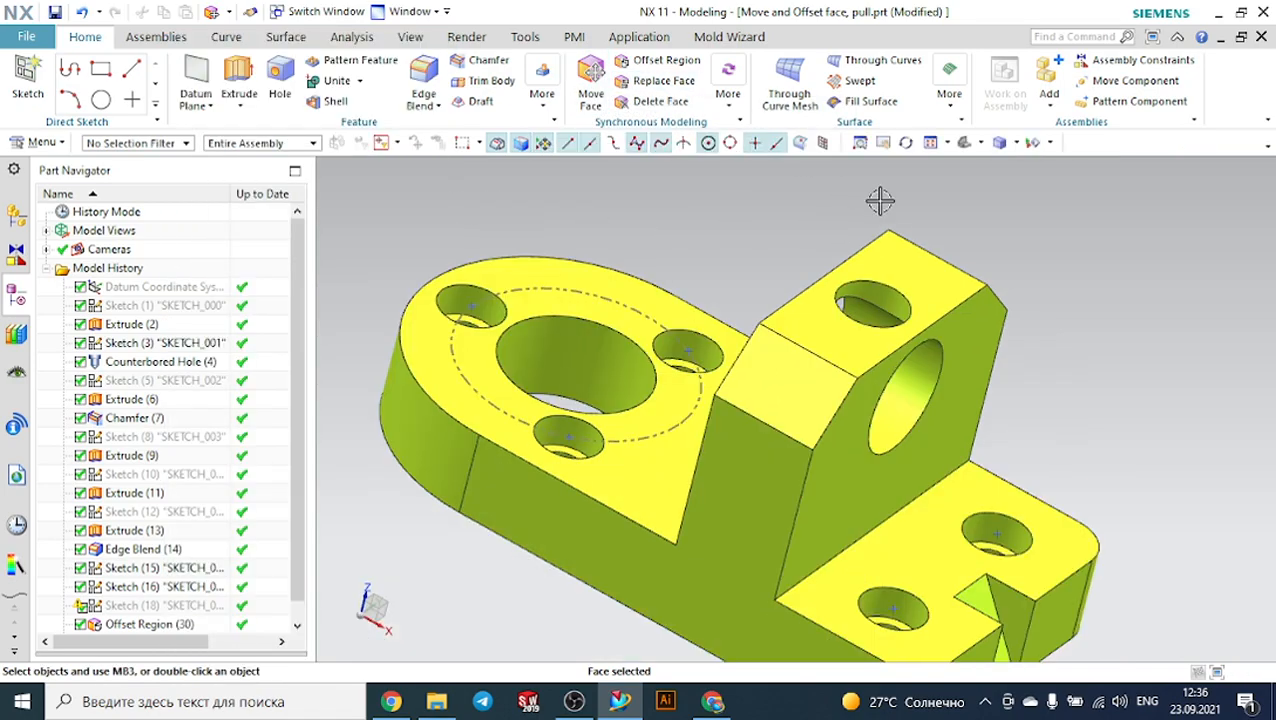
{"action": "scroll", "coordinate": [959, 477], "scroll_direction": "up", "scroll_amount": 3}
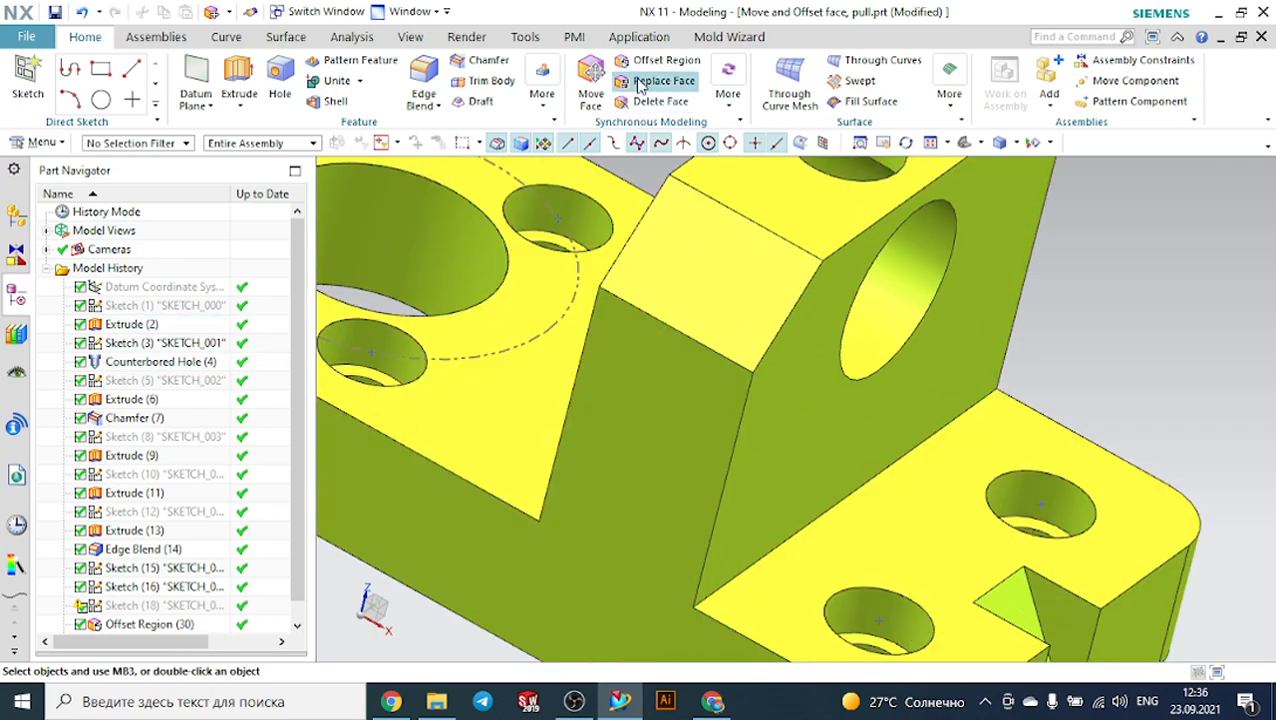
Try to move the counterbore face of the near hole in the slotted base end by 13 mm with Distance-Angle motion, and cancel.
{"action": "left_click", "coordinate": [597, 78]}
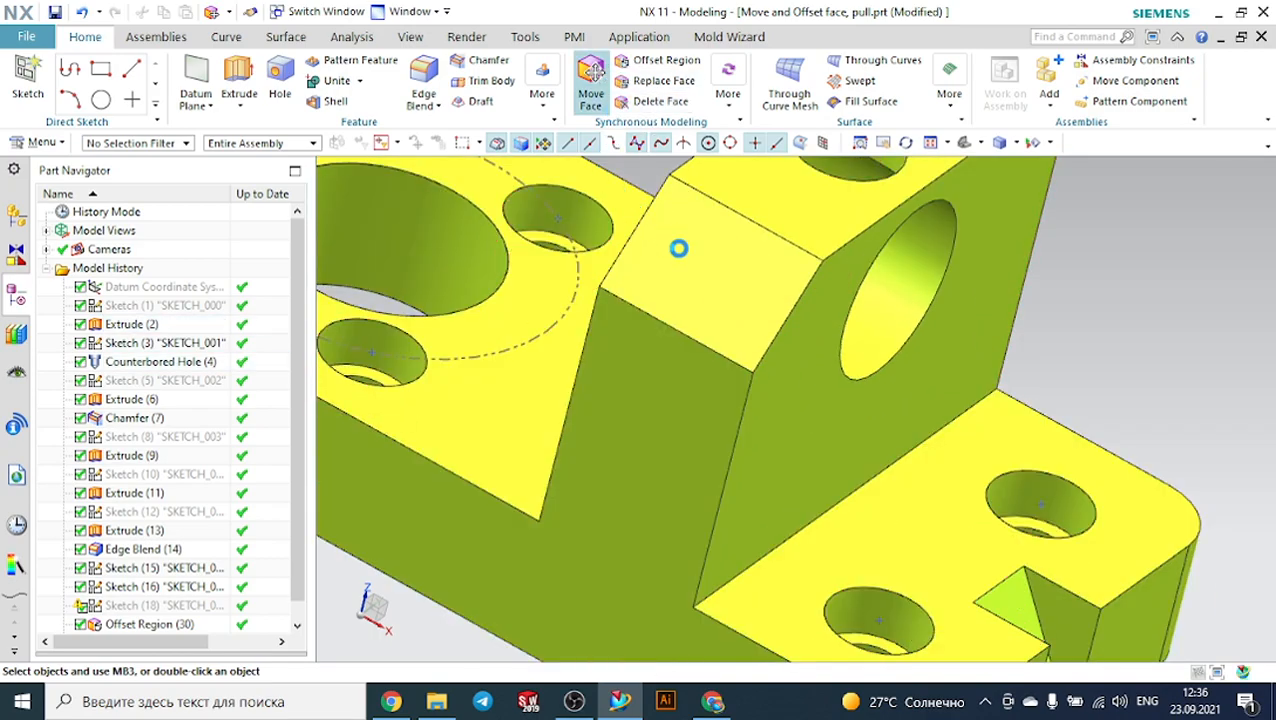
{"action": "scroll", "coordinate": [795, 318], "scroll_direction": "down", "scroll_amount": 5}
{"action": "scroll", "coordinate": [822, 400], "scroll_direction": "up", "scroll_amount": 5}
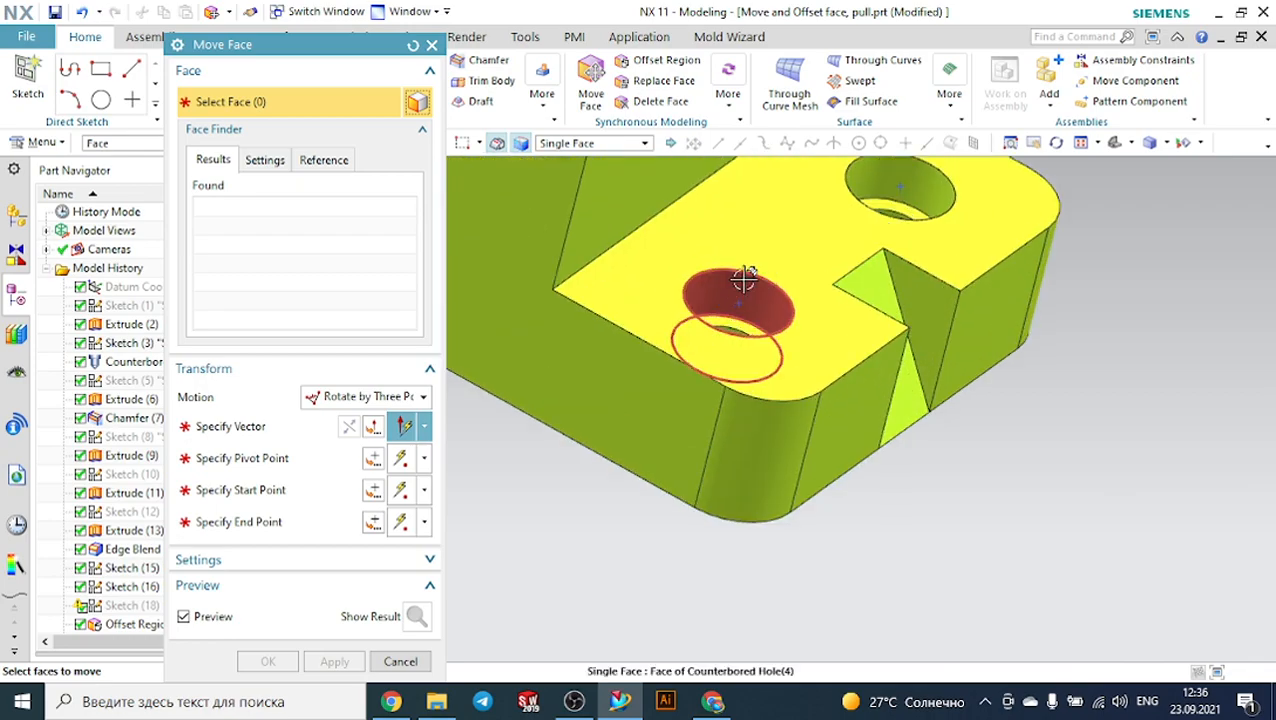
{"action": "left_click", "coordinate": [738, 282]}
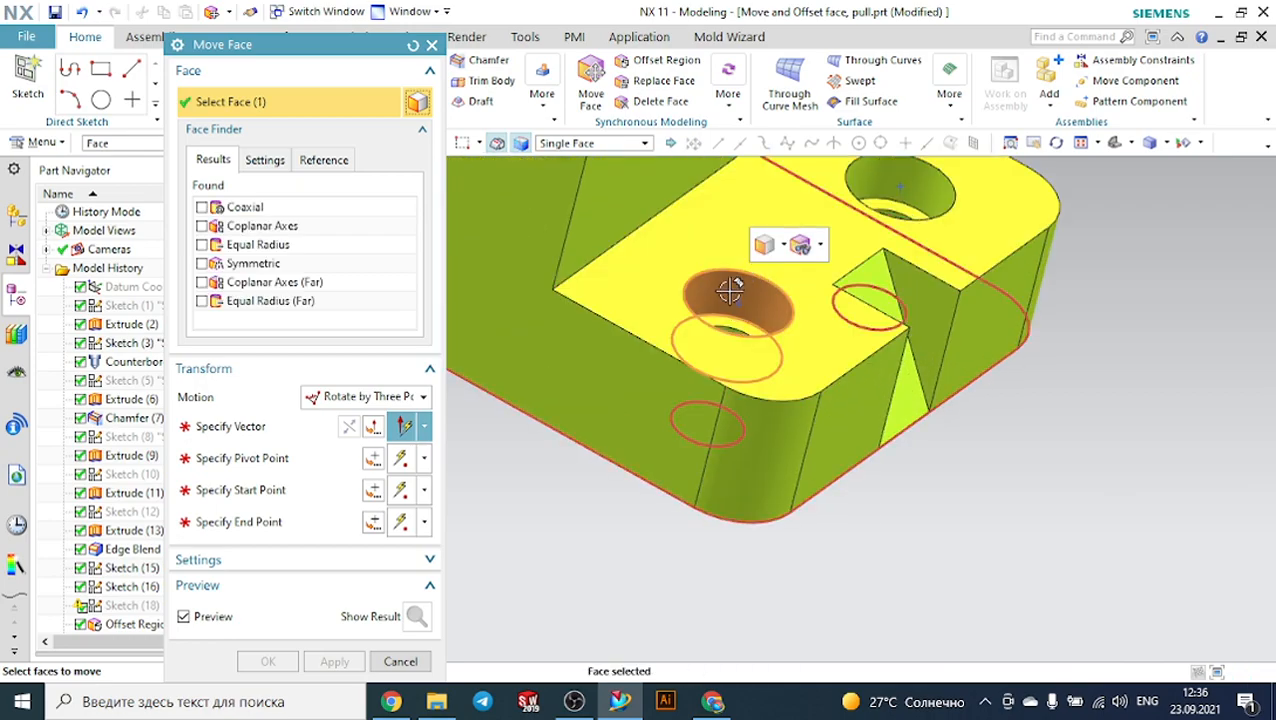
{"action": "left_click", "coordinate": [362, 397]}
{"action": "left_click", "coordinate": [348, 419]}
{"action": "left_click_drag", "start_coordinate": [805, 370], "coordinate": [755, 338]}
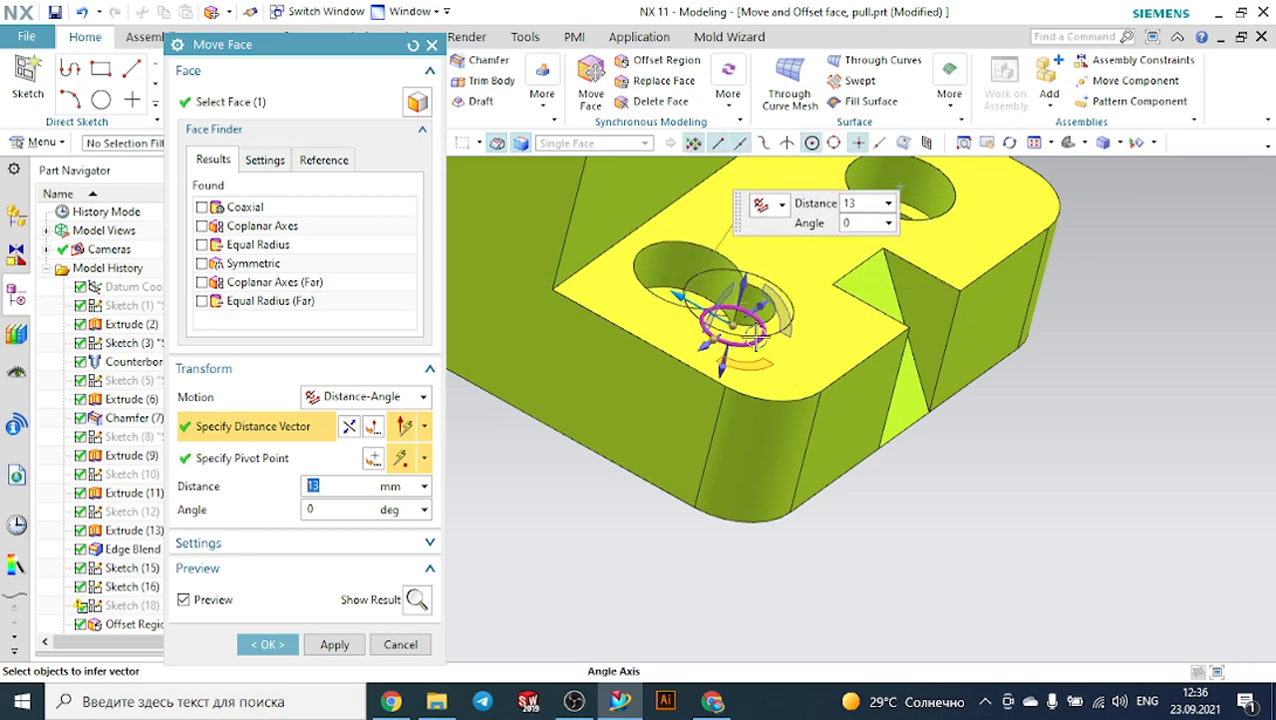
{"action": "left_click", "coordinate": [426, 647]}
{"action": "scroll", "coordinate": [588, 491], "scroll_direction": "down", "scroll_amount": 3}
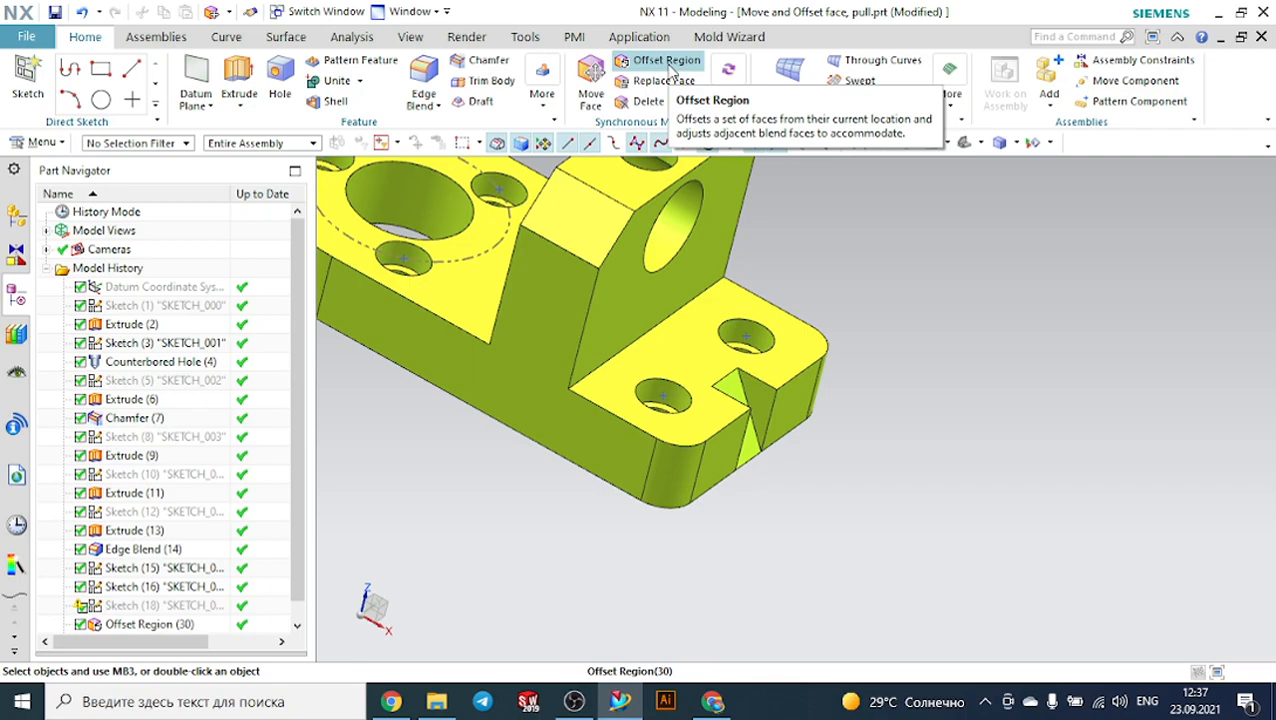
Remove the vertical hole in the upright block's top face with Delete Face on its cylindrical wall.
{"action": "left_click", "coordinate": [651, 102]}
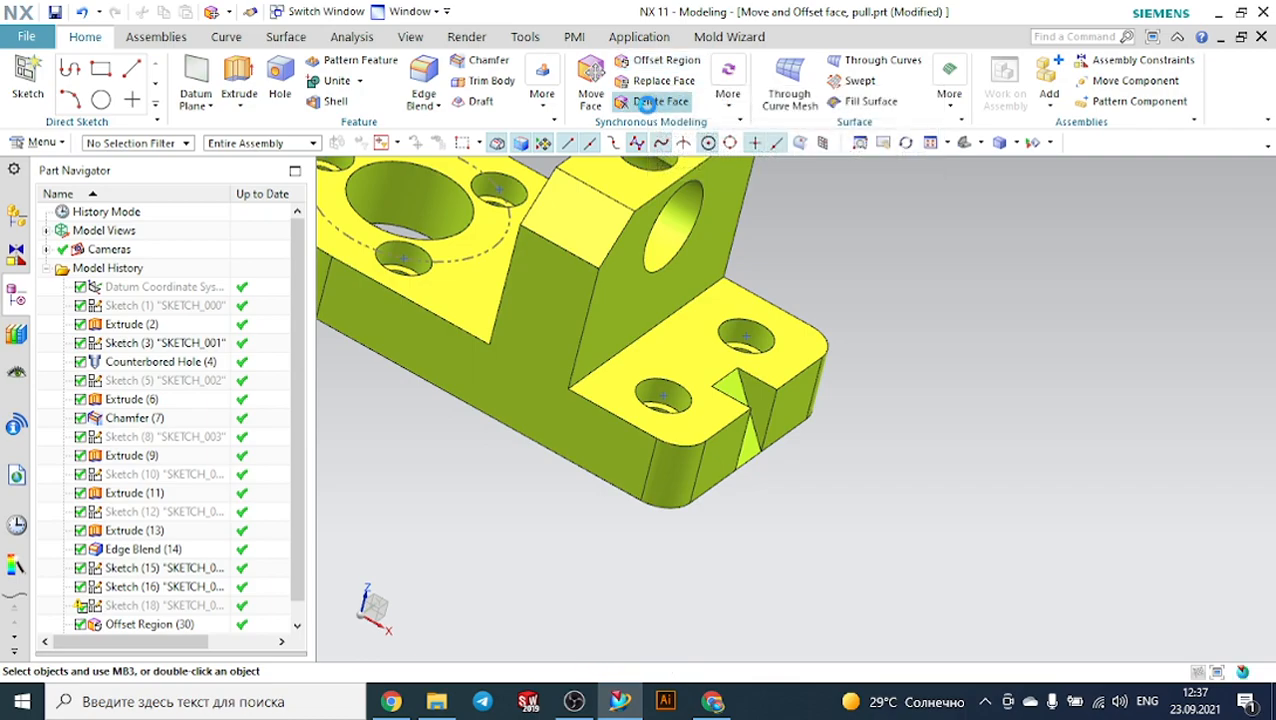
{"action": "scroll", "coordinate": [739, 209], "scroll_direction": "down", "scroll_amount": 3}
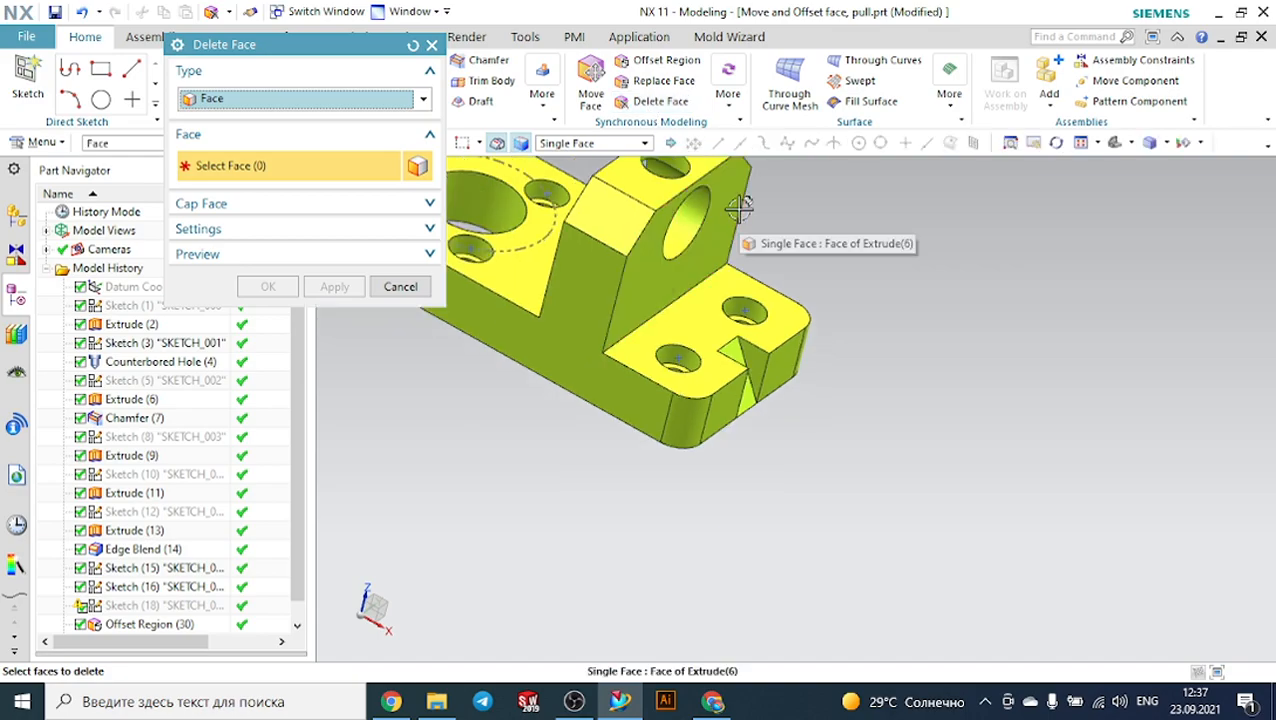
{"action": "scroll", "coordinate": [714, 187], "scroll_direction": "up", "scroll_amount": 3}
{"action": "scroll", "coordinate": [714, 187], "scroll_direction": "down", "scroll_amount": 3}
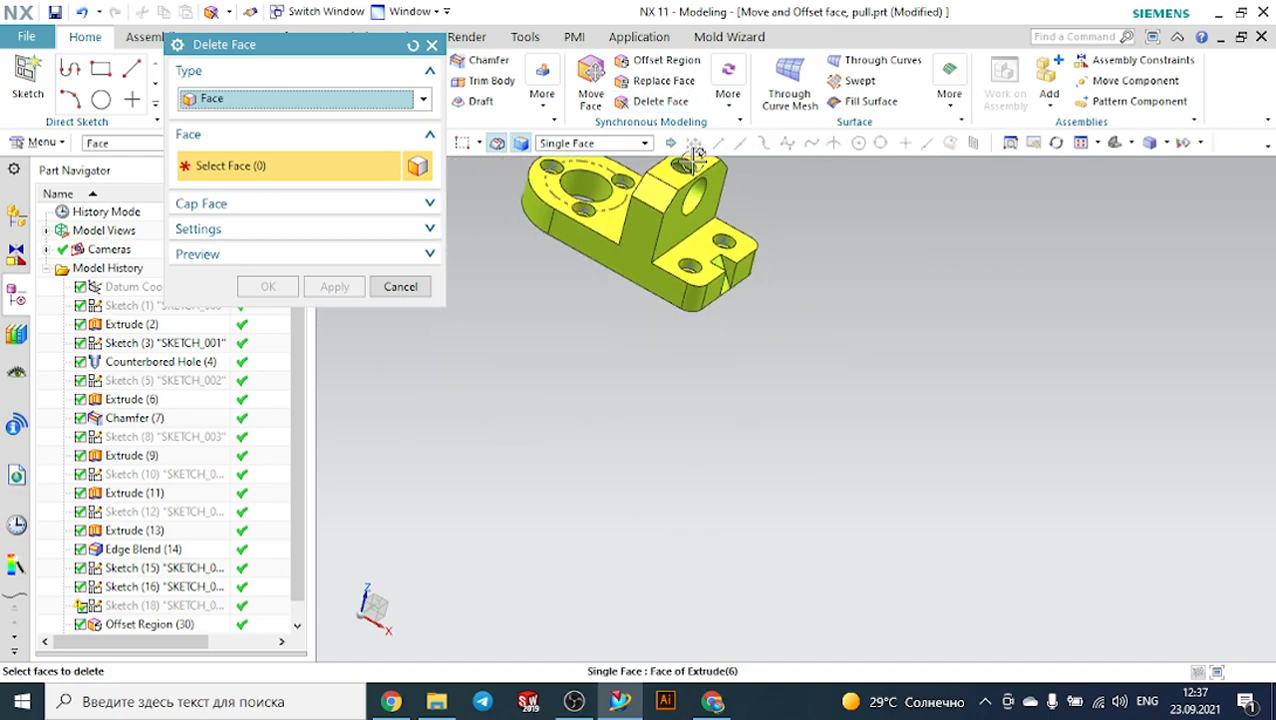
{"action": "scroll", "coordinate": [705, 260], "scroll_direction": "down", "scroll_amount": 2}
{"action": "scroll", "coordinate": [703, 261], "scroll_direction": "up", "scroll_amount": 10}
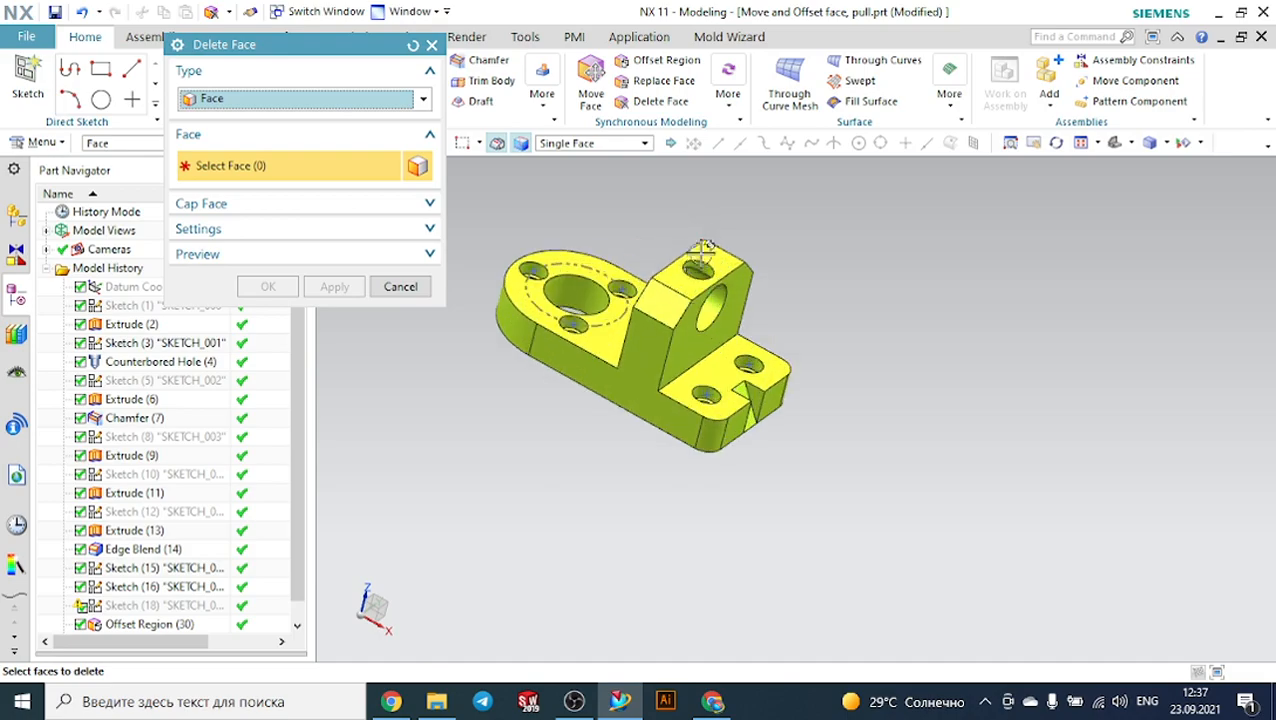
{"action": "left_click", "coordinate": [683, 308]}
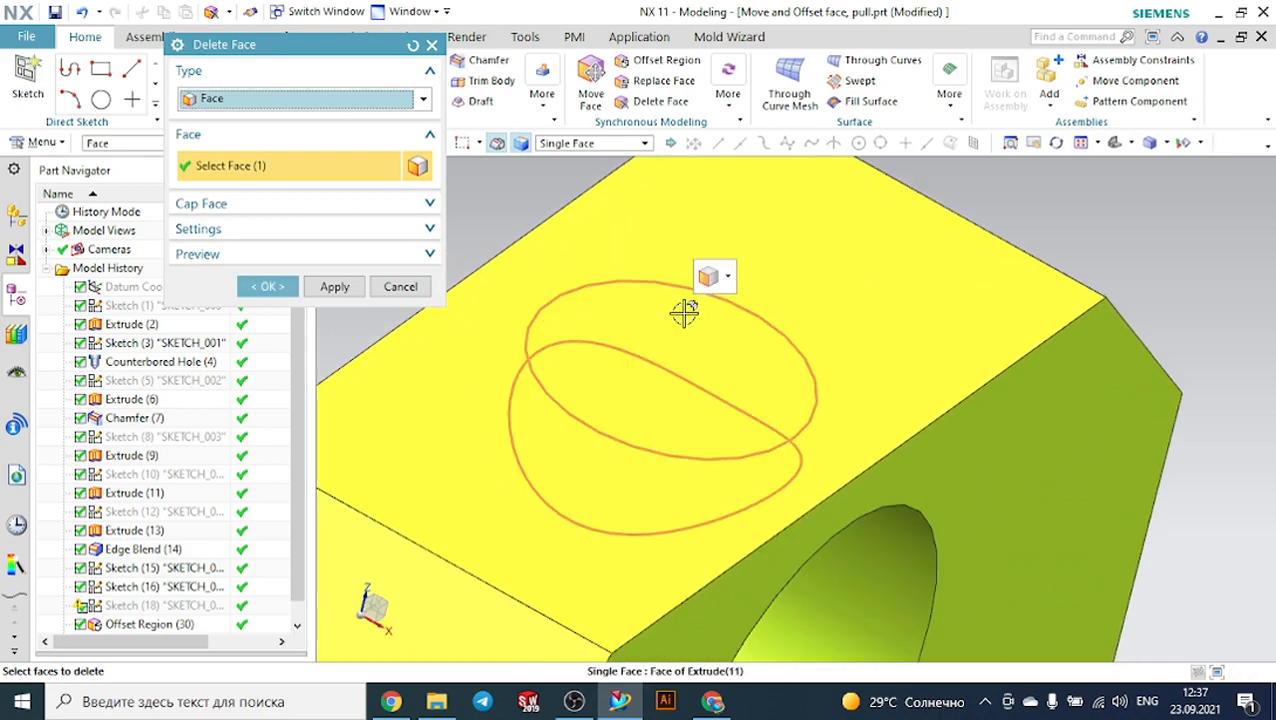
{"action": "left_click", "coordinate": [270, 286]}
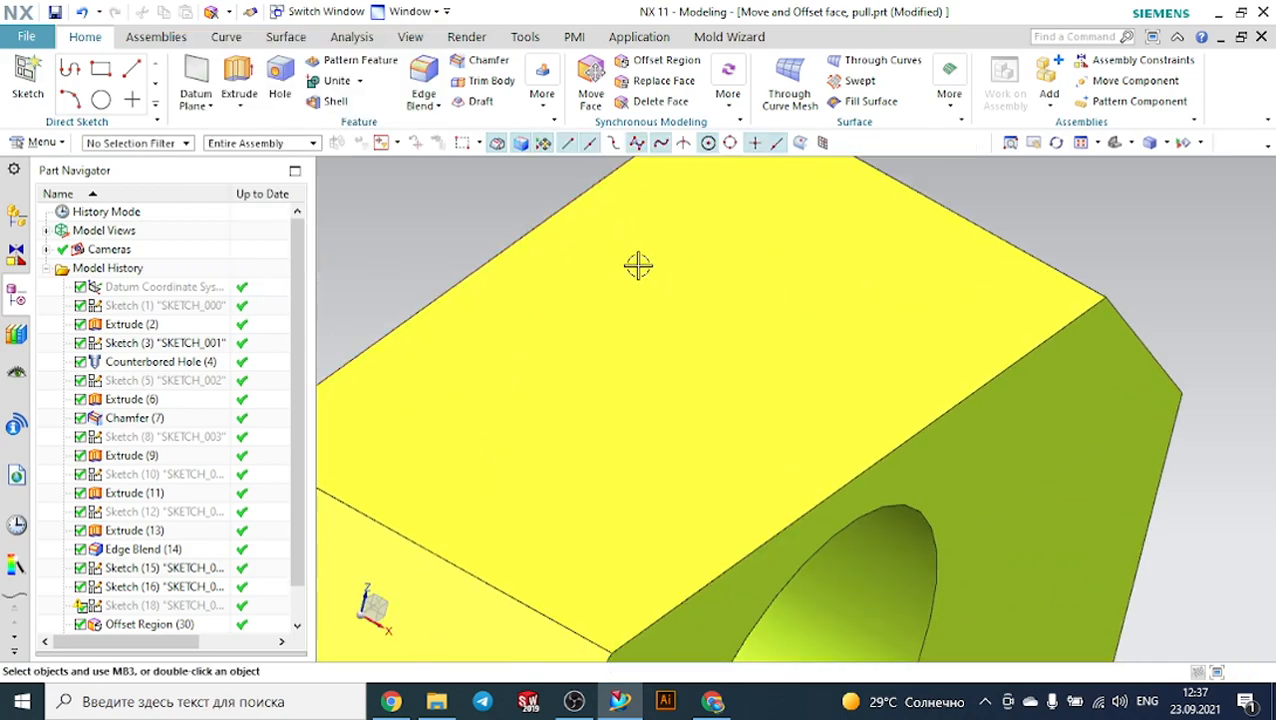
Remove the horizontal through hole in the upright block with Delete Face.
{"action": "scroll", "coordinate": [638, 265], "scroll_direction": "down", "scroll_amount": 5}
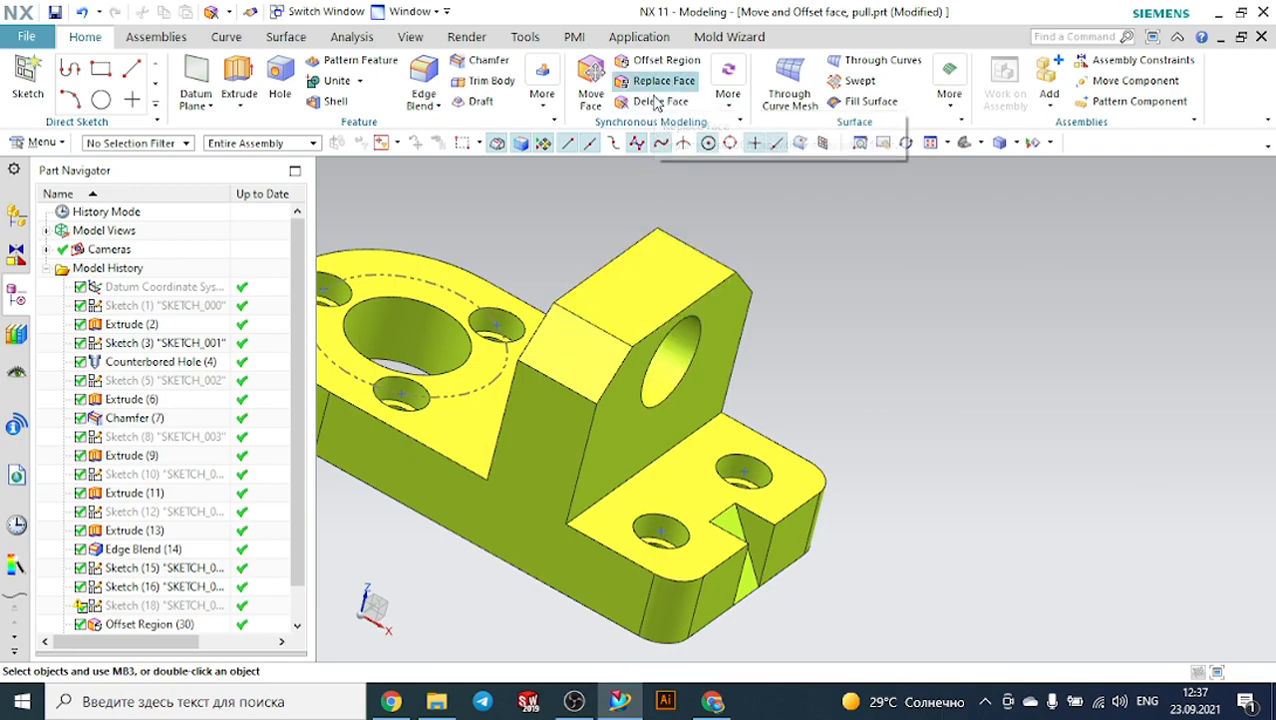
{"action": "left_click", "coordinate": [657, 100]}
{"action": "left_click", "coordinate": [670, 336]}
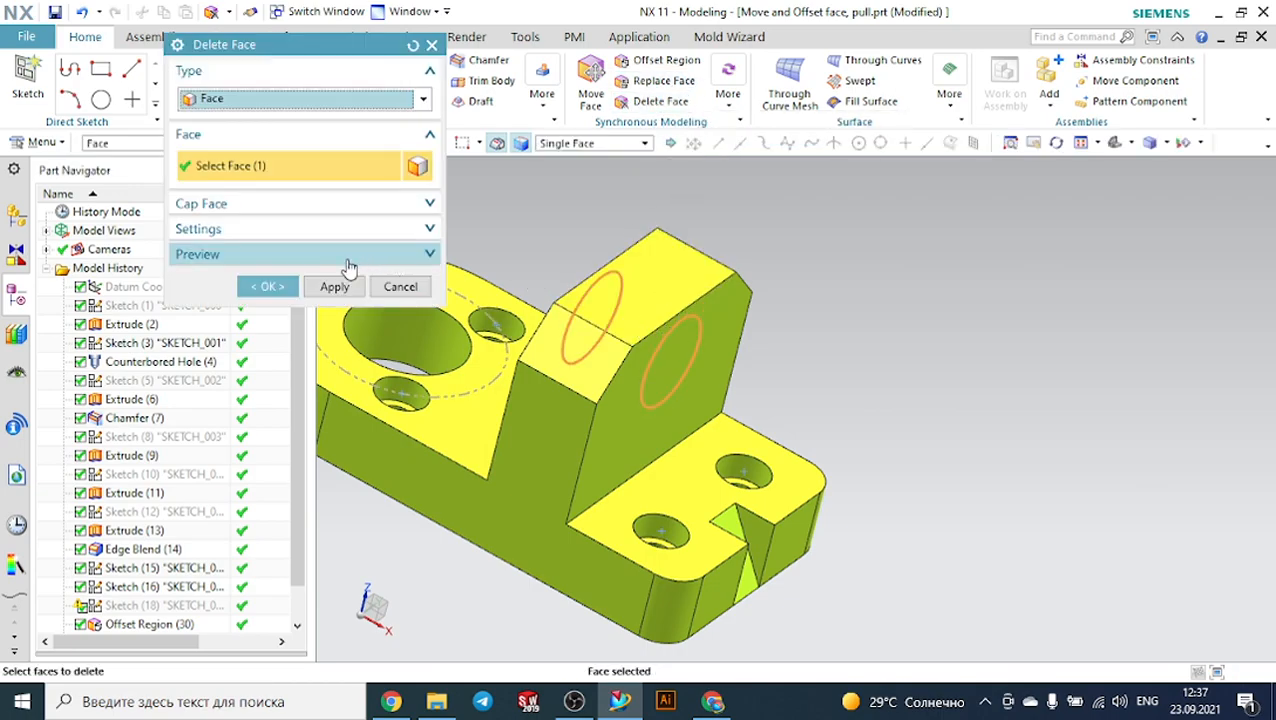
{"action": "left_click", "coordinate": [270, 286]}
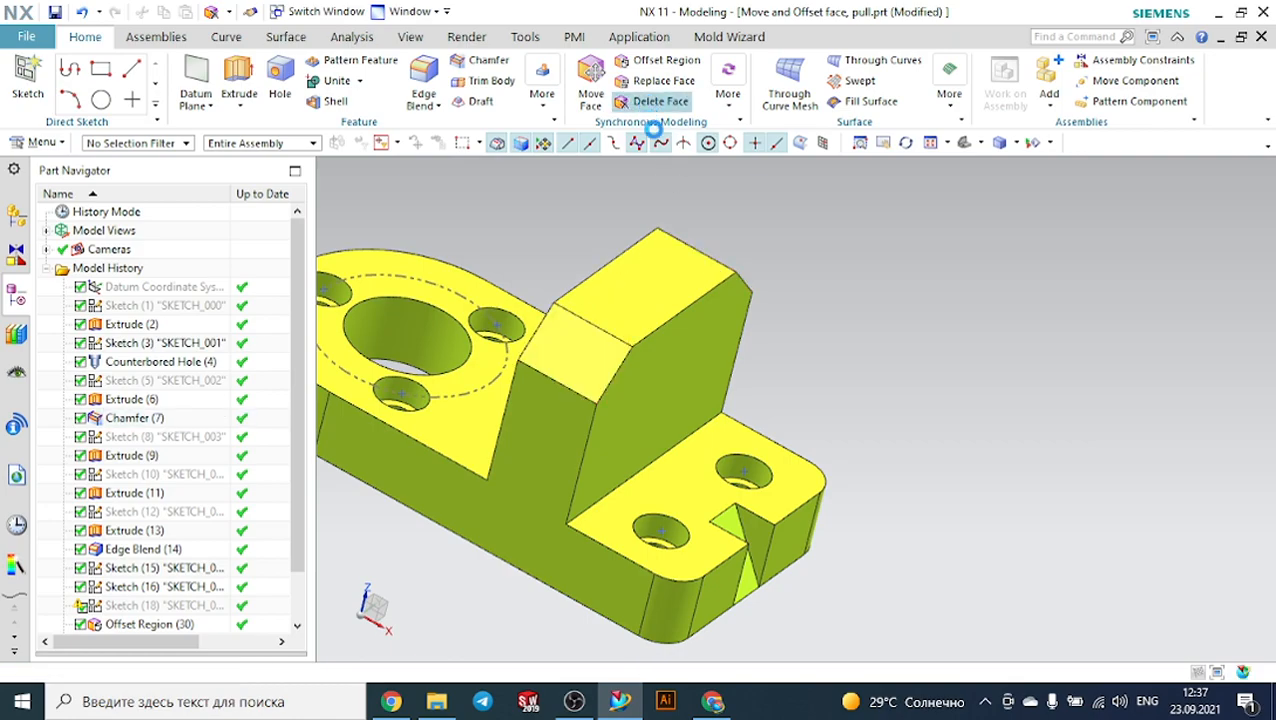
Delete both chamfer faces at the opposite ends of the upright block's top.
{"action": "left_click", "coordinate": [585, 338]}
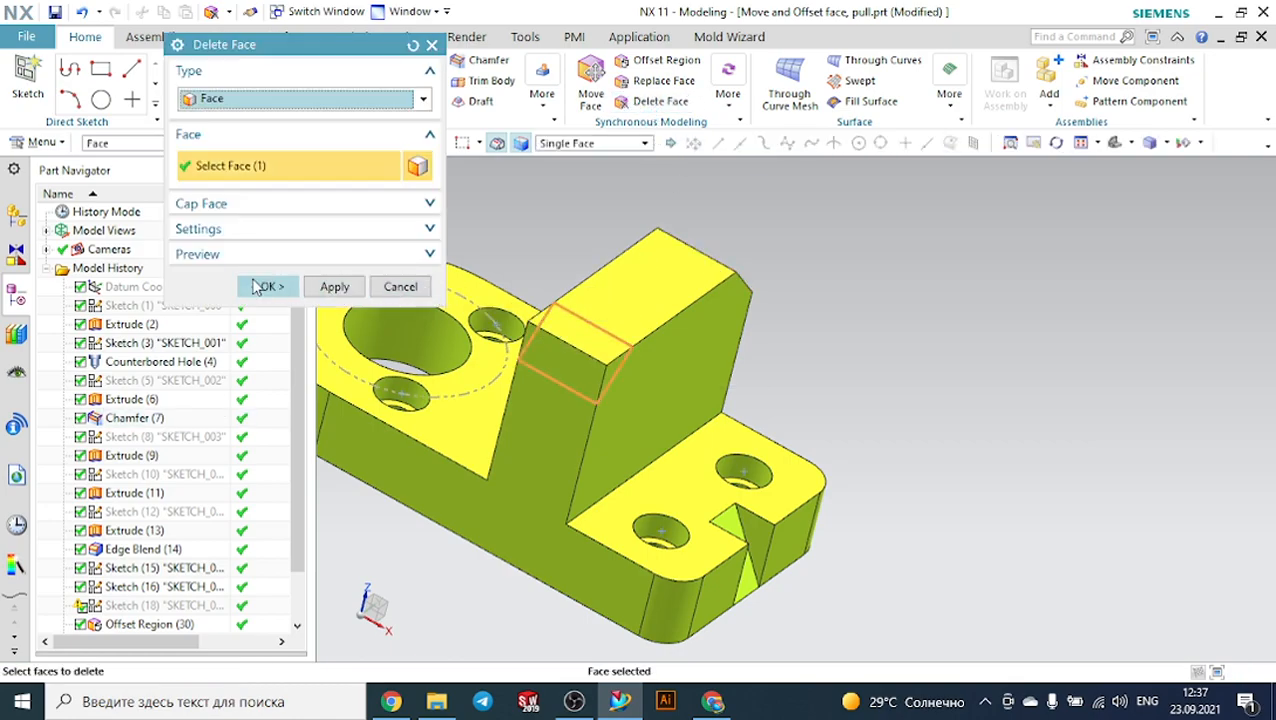
{"action": "left_click", "coordinate": [262, 287]}
{"action": "scroll", "coordinate": [349, 279], "scroll_direction": "down", "scroll_amount": 2}
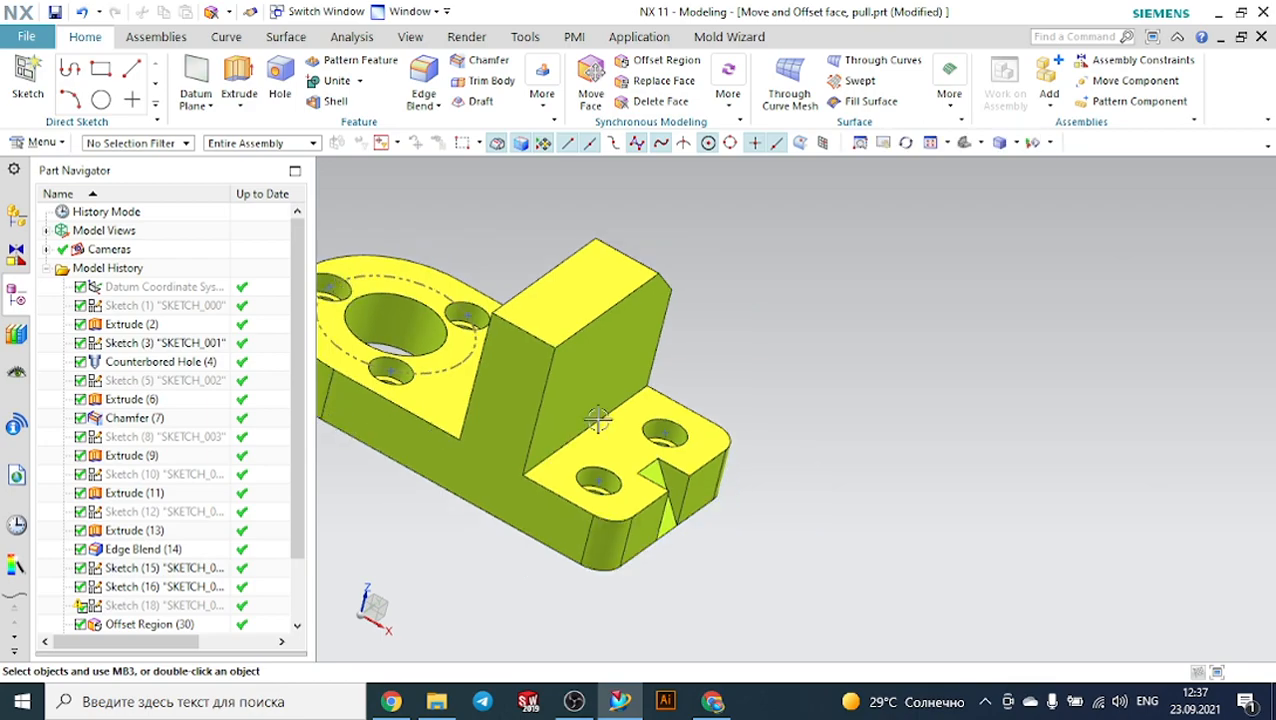
{"action": "middle_click_drag", "start_coordinate": [755, 347], "coordinate": [695, 322]}
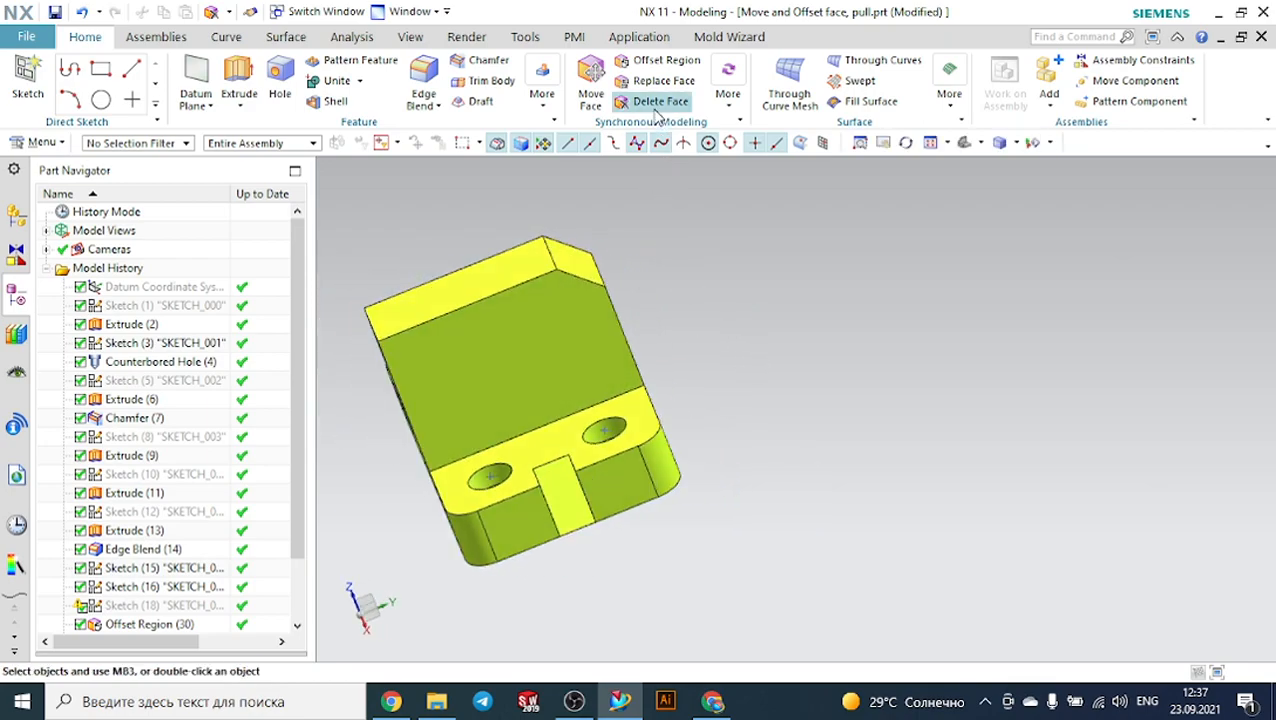
{"action": "left_click", "coordinate": [578, 245]}
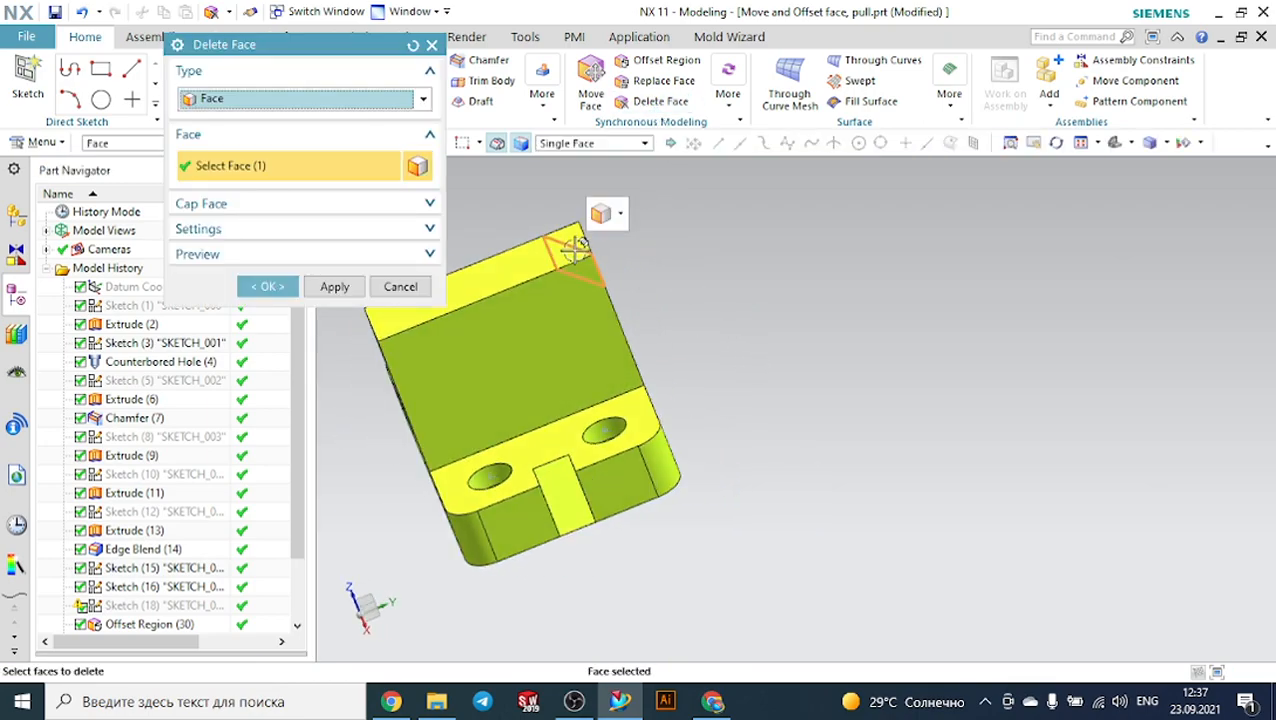
{"action": "left_click", "coordinate": [275, 282]}
Delete the edge blend face on the near corner of the slotted base end to restore a sharp corner.
{"action": "scroll", "coordinate": [758, 256], "scroll_direction": "down", "scroll_amount": 2}
{"action": "middle_click_drag", "start_coordinate": [758, 256], "coordinate": [820, 256]}
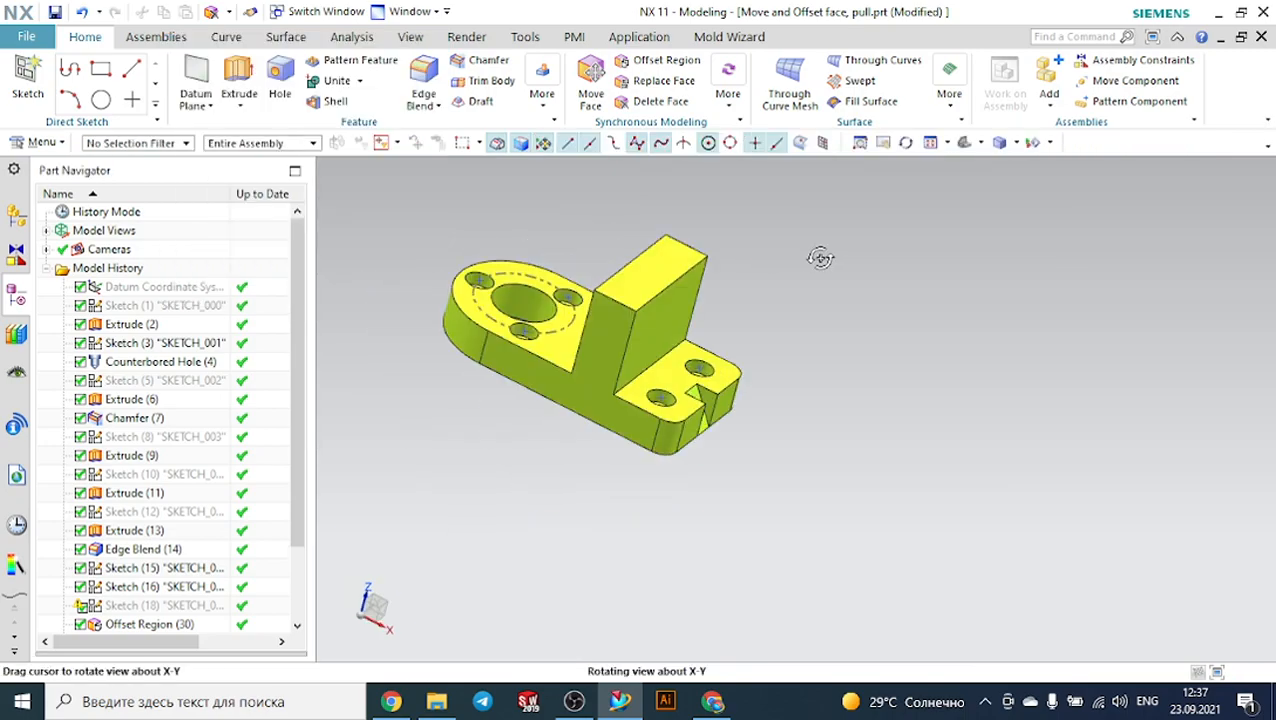
{"action": "left_click", "coordinate": [633, 103]}
{"action": "scroll", "coordinate": [666, 445], "scroll_direction": "up", "scroll_amount": 4}
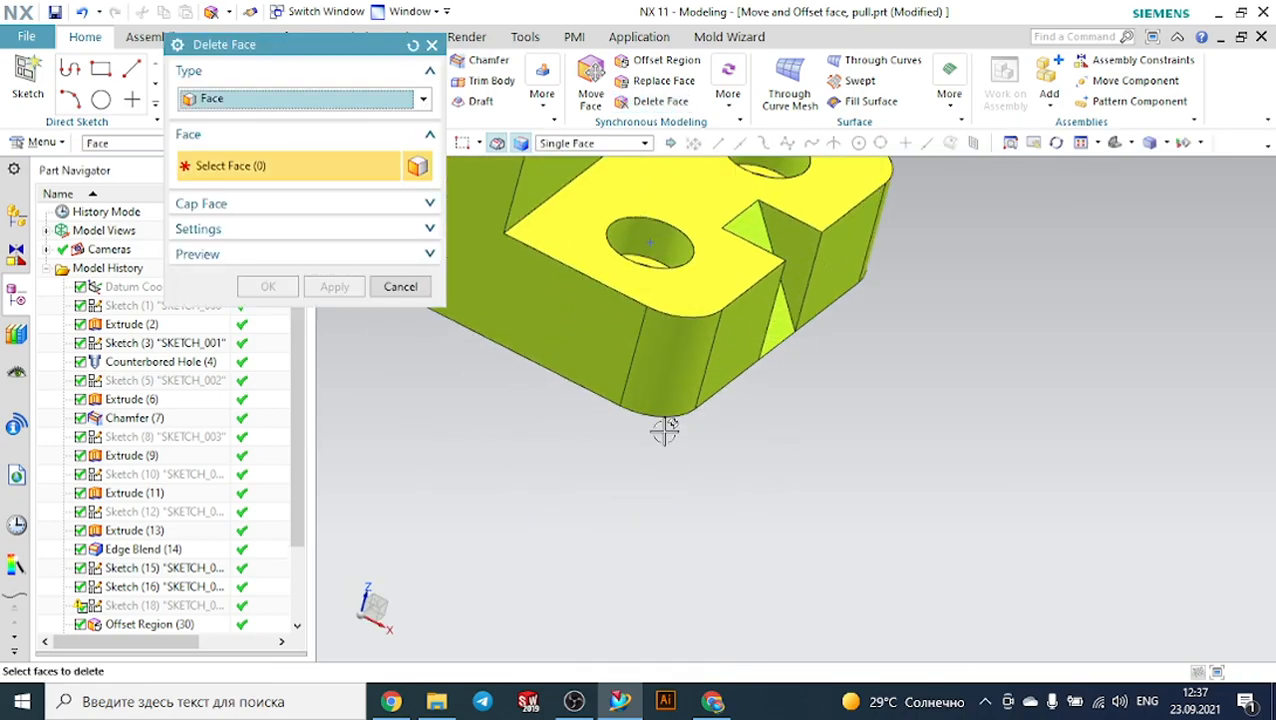
{"action": "left_click", "coordinate": [664, 361]}
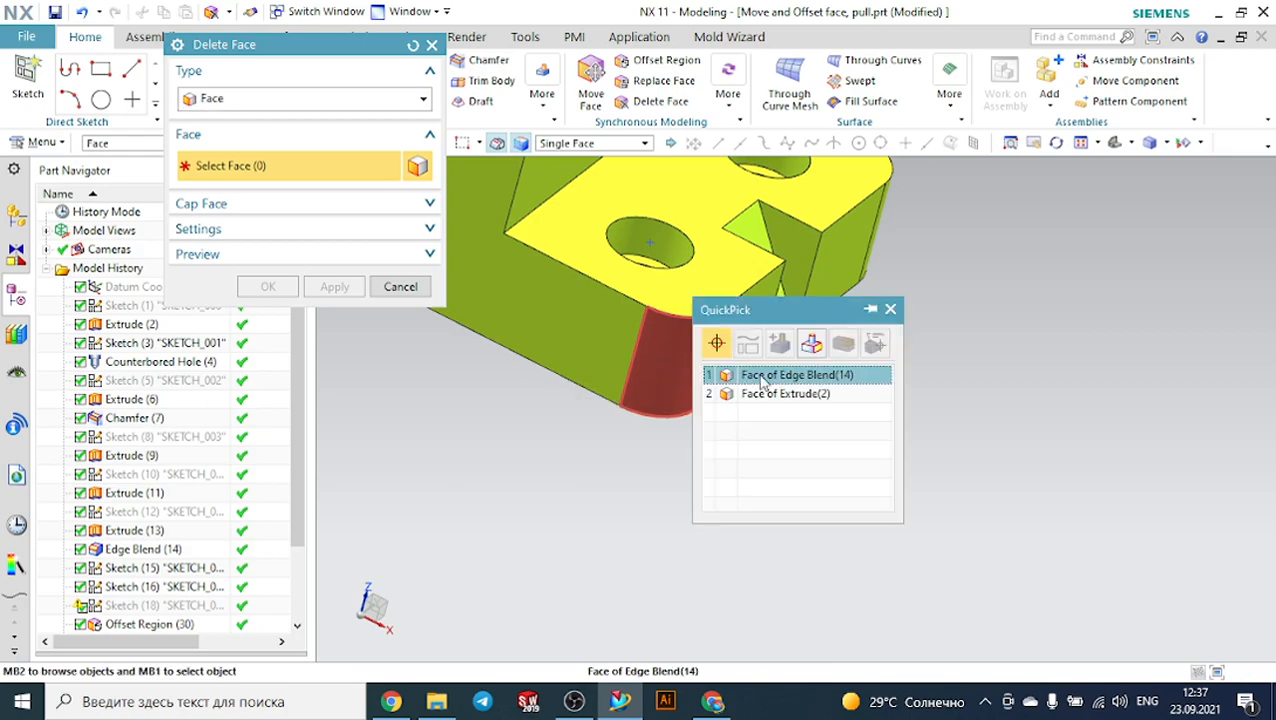
{"action": "left_click", "coordinate": [781, 377]}
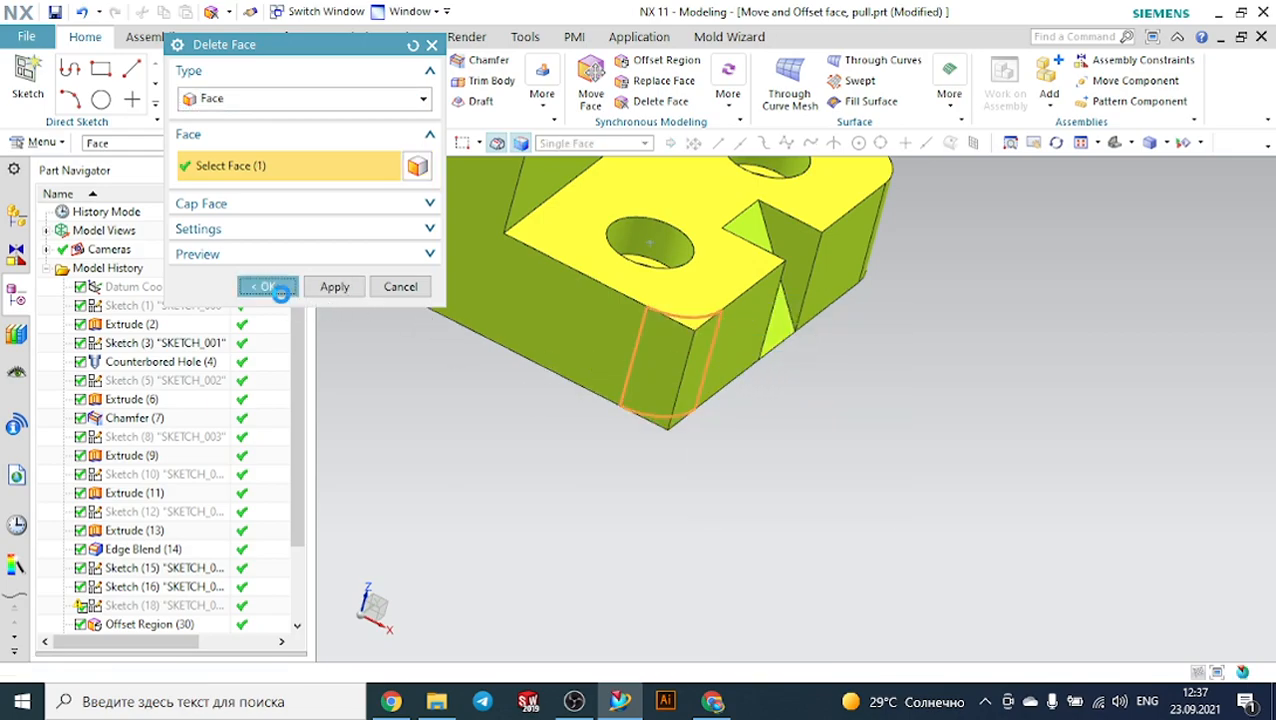
{"action": "left_click", "coordinate": [268, 286]}
{"action": "scroll", "coordinate": [481, 424], "scroll_direction": "down", "scroll_amount": 4}
{"action": "middle_click_drag", "start_coordinate": [720, 362], "coordinate": [676, 188]}
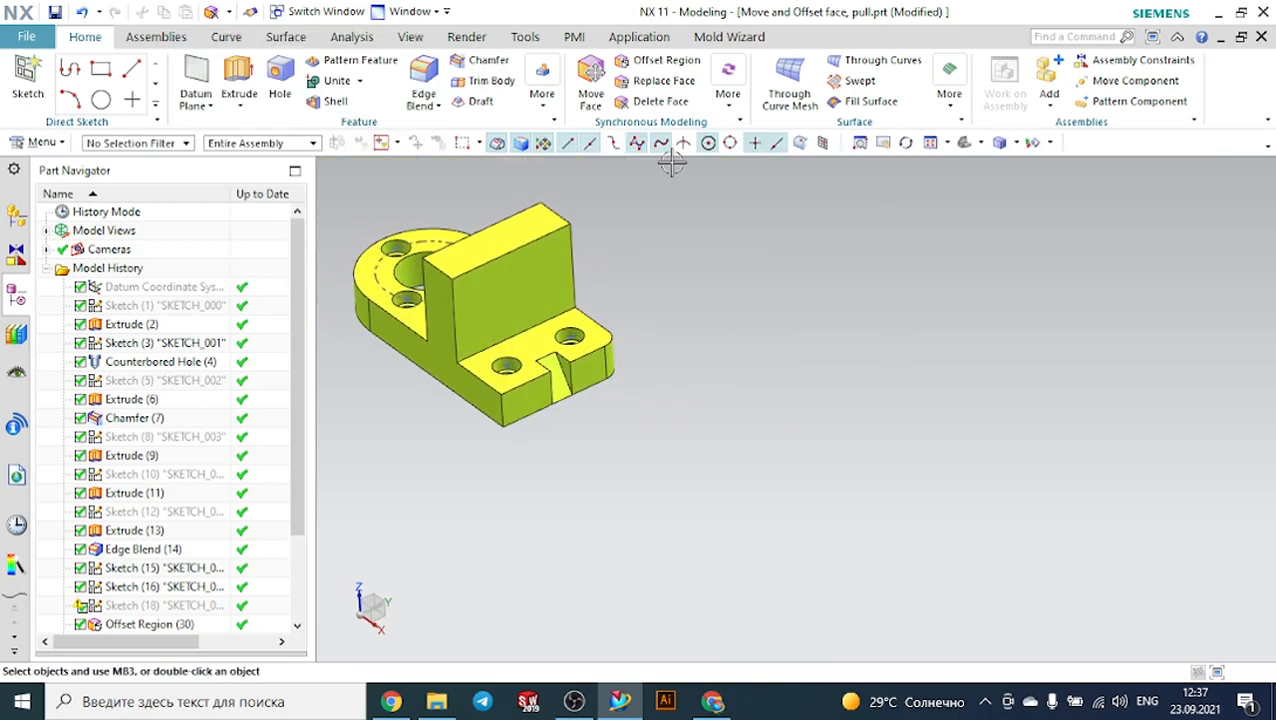
Switch to File Explorer and open the part model1 from the Synchronous modeling folder.
{"action": "left_click", "coordinate": [658, 101]}
{"action": "left_click", "coordinate": [24, 37]}
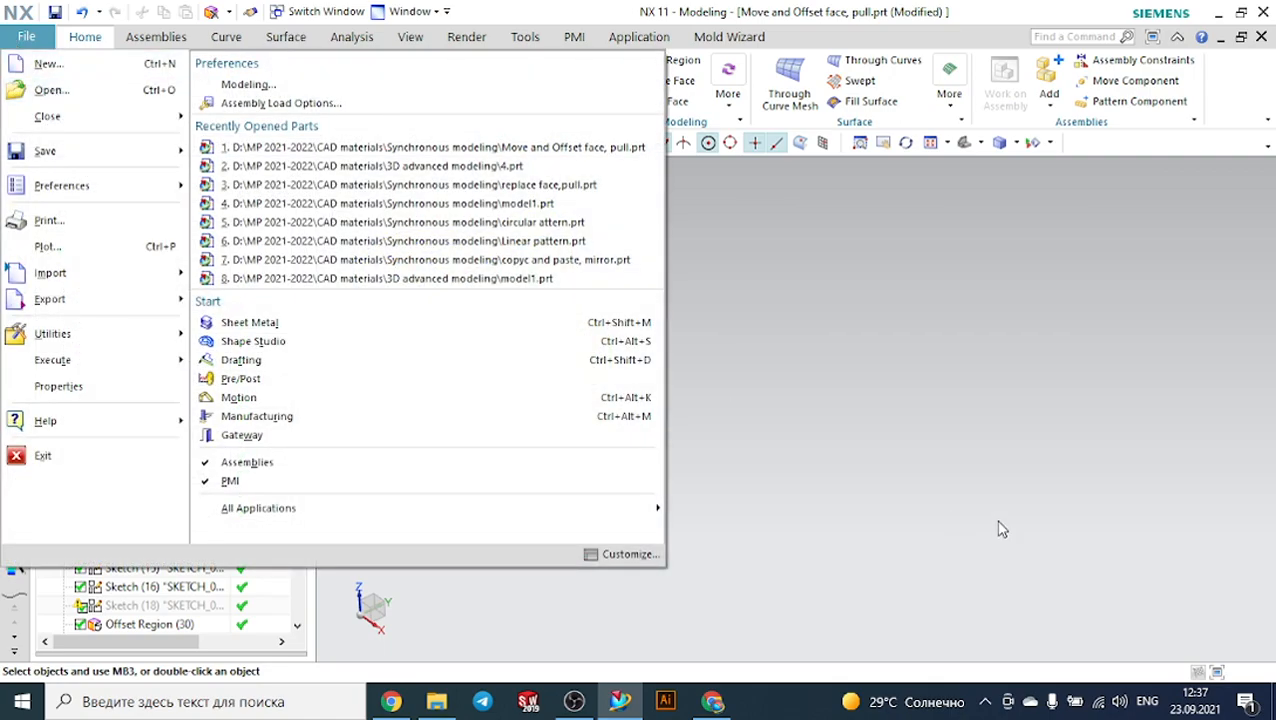
{"action": "left_click", "coordinate": [903, 431]}
{"action": "left_click", "coordinate": [437, 701]}
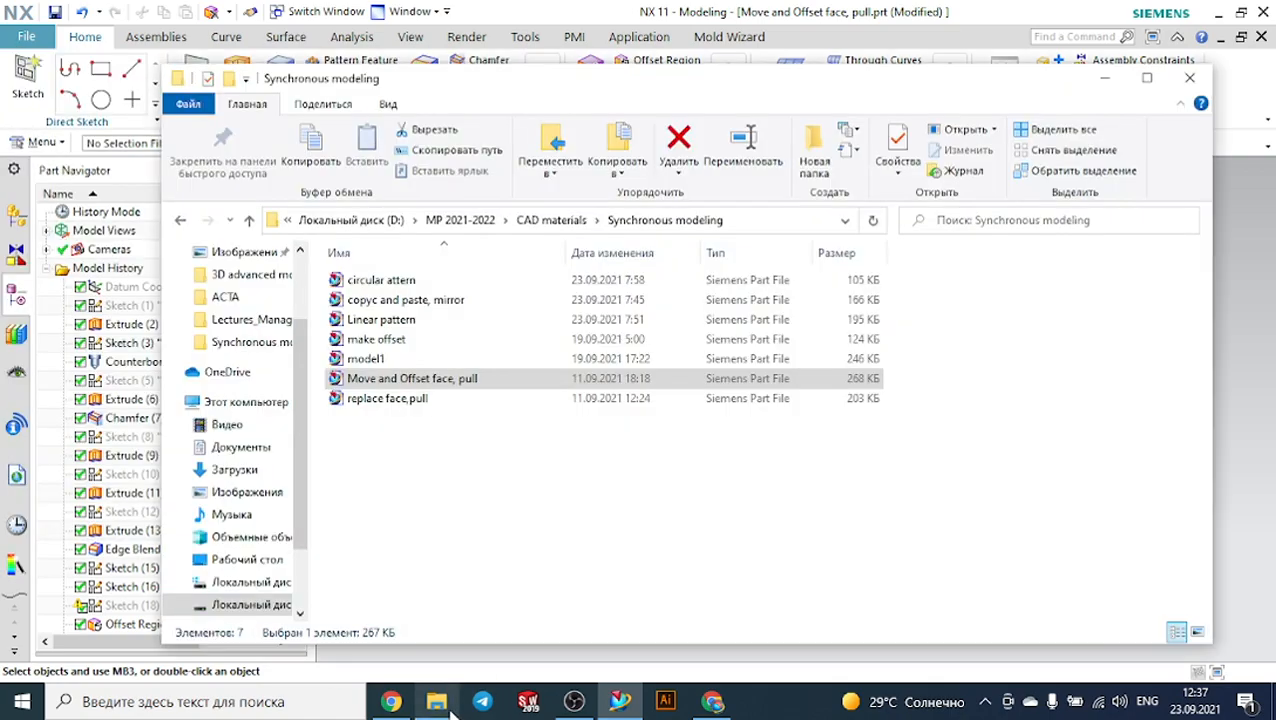
{"action": "double_click", "coordinate": [375, 359]}
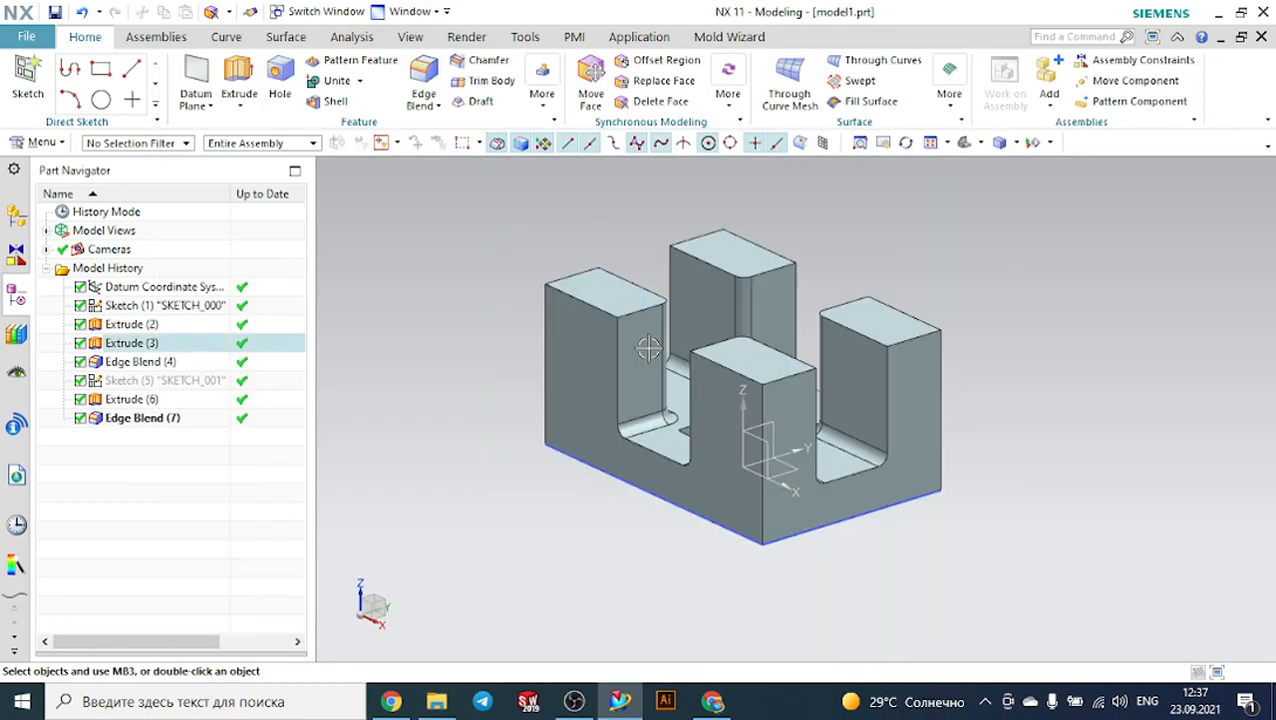
Start a Move Face on the top of one corner pillar, using Distance-Angle motion with a distance of 8 mm.
{"action": "middle_click_drag", "start_coordinate": [450, 330], "coordinate": [556, 366]}
{"action": "scroll", "coordinate": [530, 316], "scroll_direction": "down", "scroll_amount": 2}
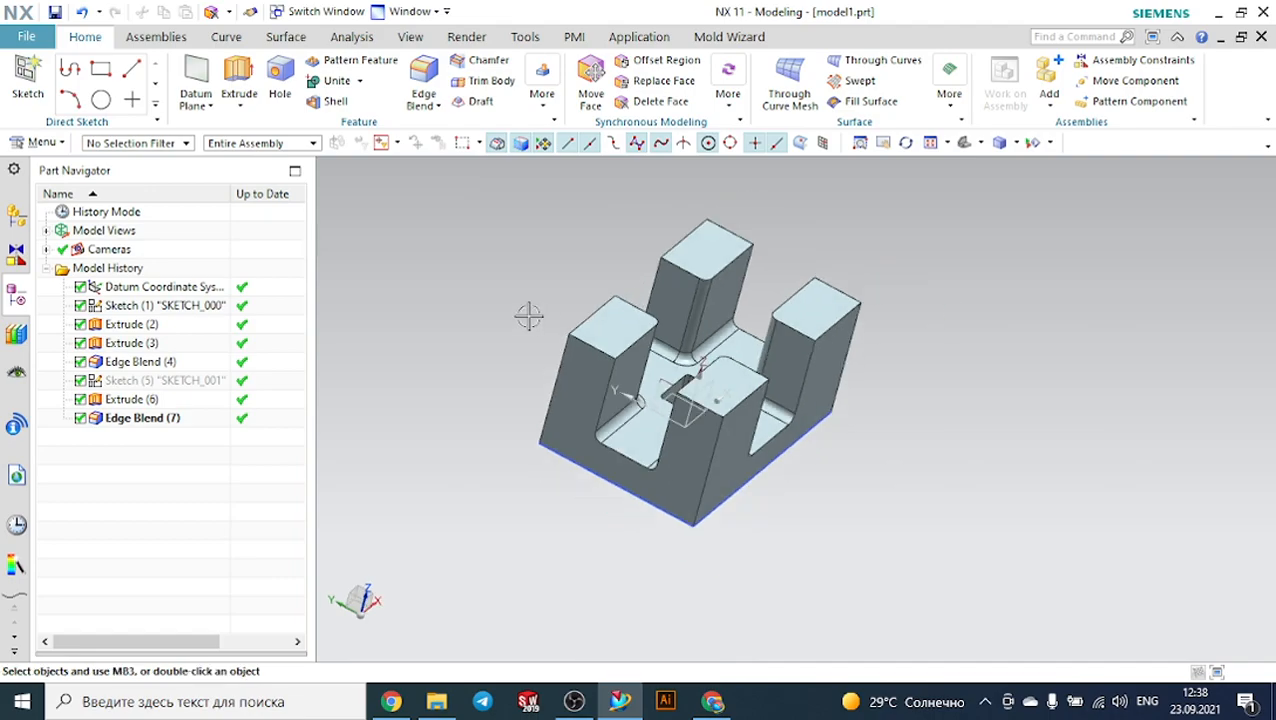
{"action": "left_click", "coordinate": [590, 70]}
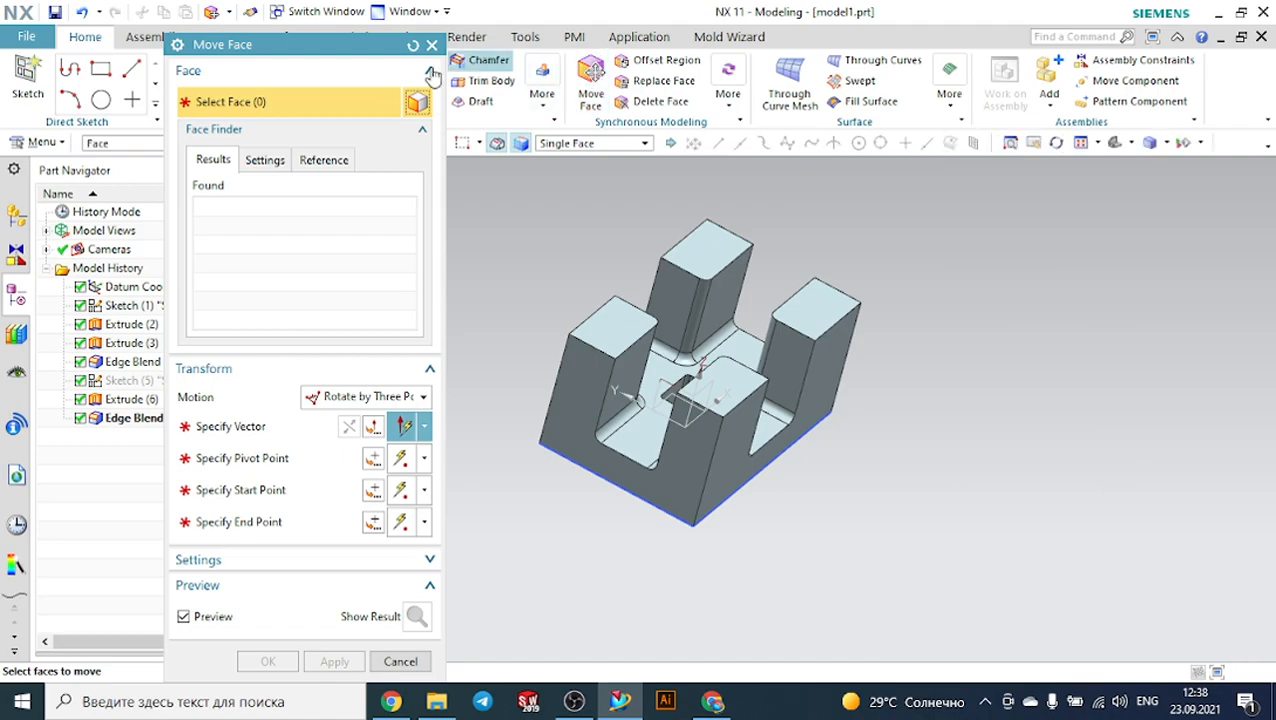
{"action": "scroll", "coordinate": [565, 308], "scroll_direction": "up", "scroll_amount": 3}
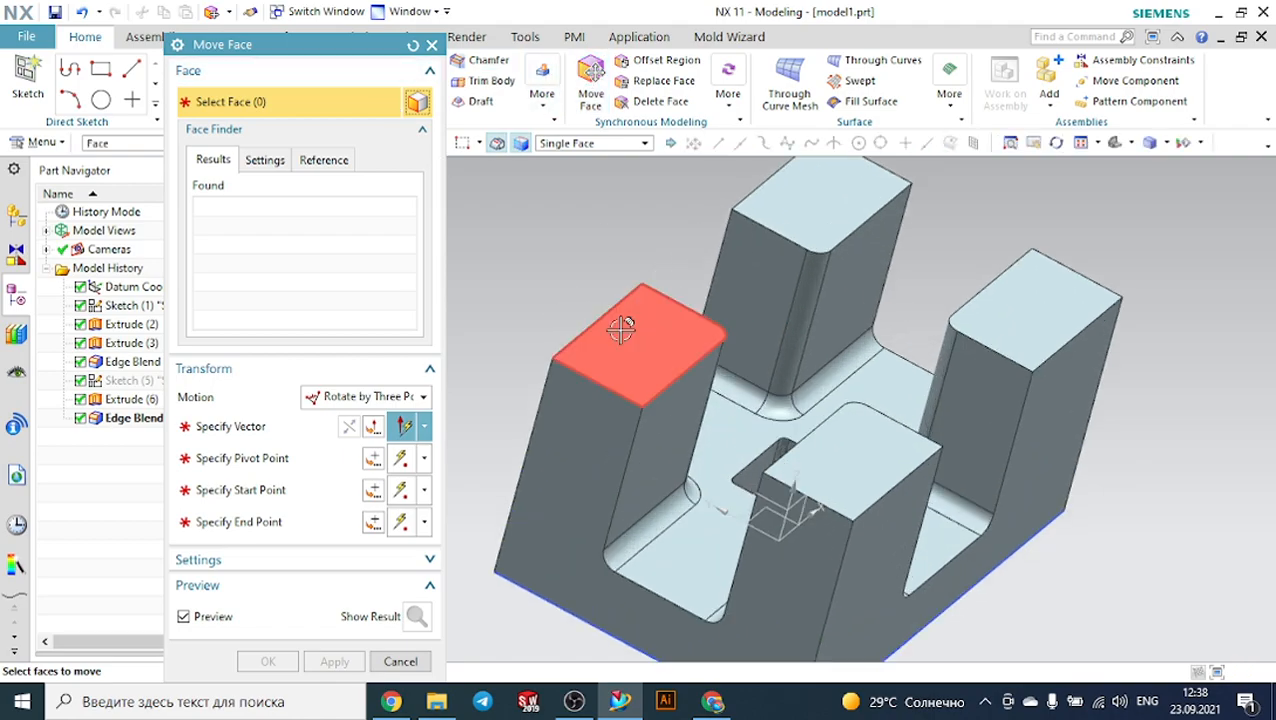
{"action": "left_click", "coordinate": [621, 325]}
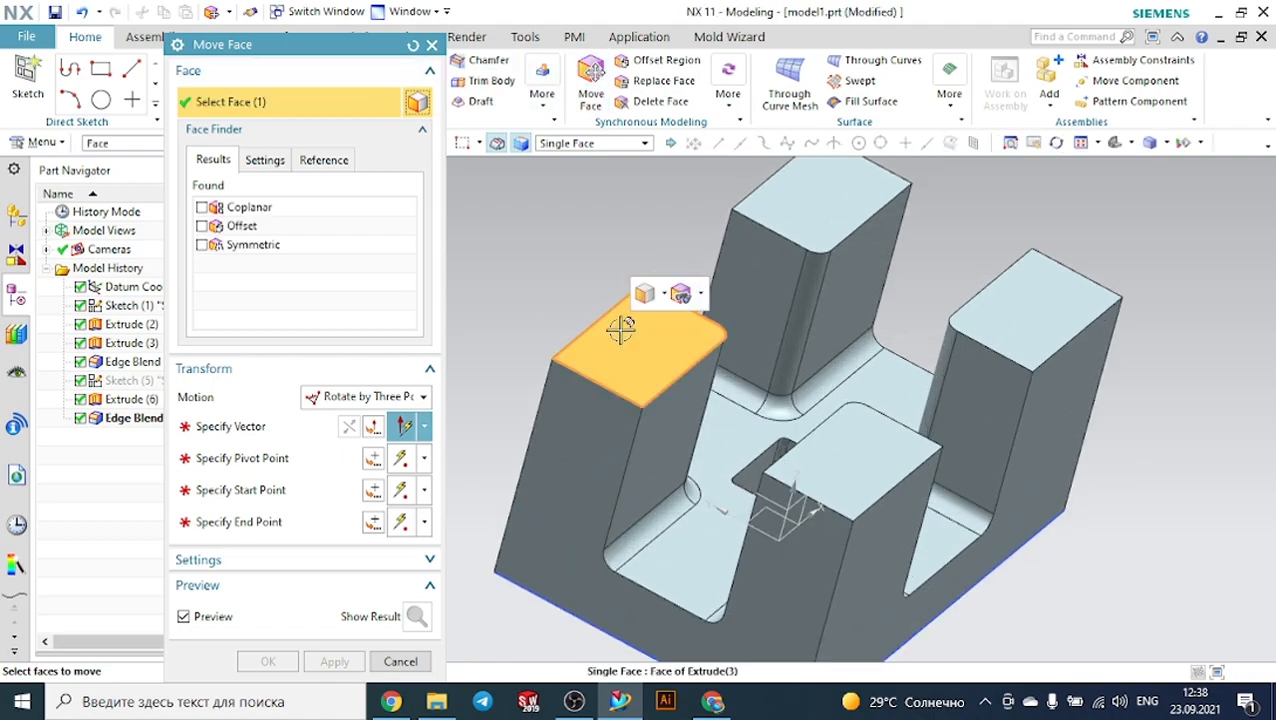
{"action": "left_click", "coordinate": [332, 395]}
{"action": "left_click", "coordinate": [341, 417]}
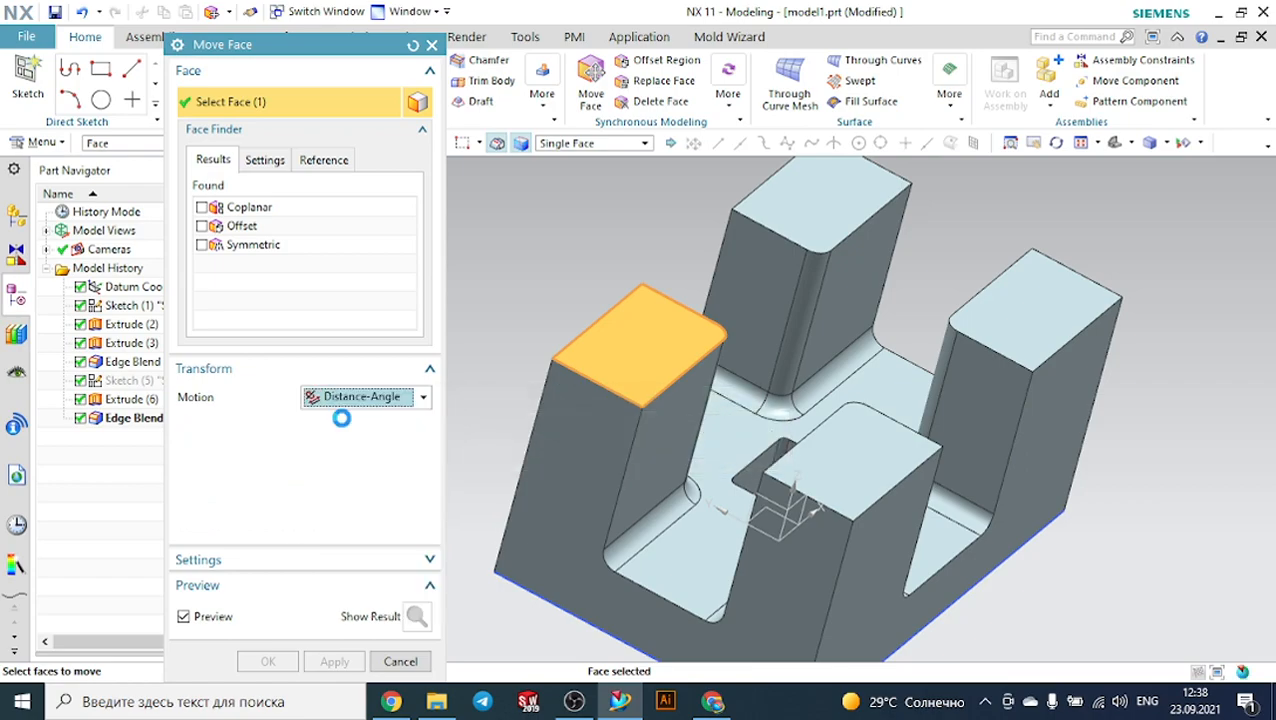
{"action": "left_click_drag", "start_coordinate": [637, 217], "coordinate": [626, 244]}
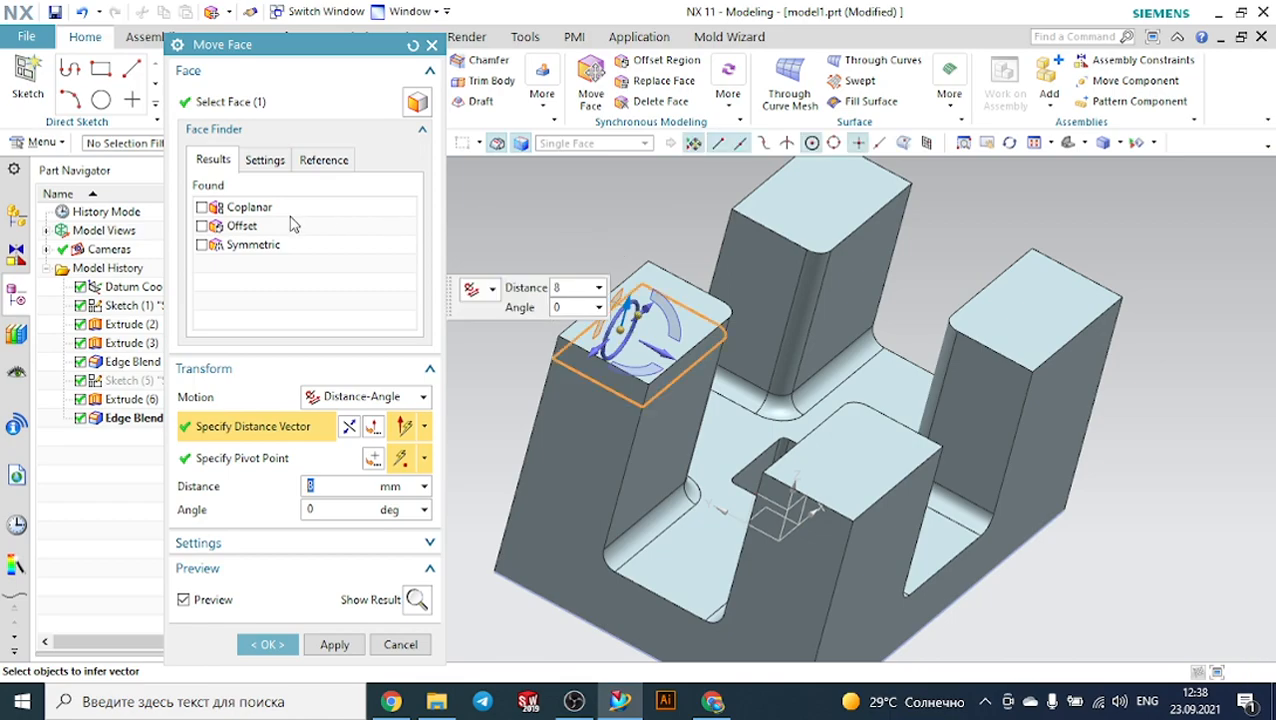
Add the coplanar top faces of the other pillars to the move and reduce the distance to 2 mm.
{"action": "left_click", "coordinate": [203, 207]}
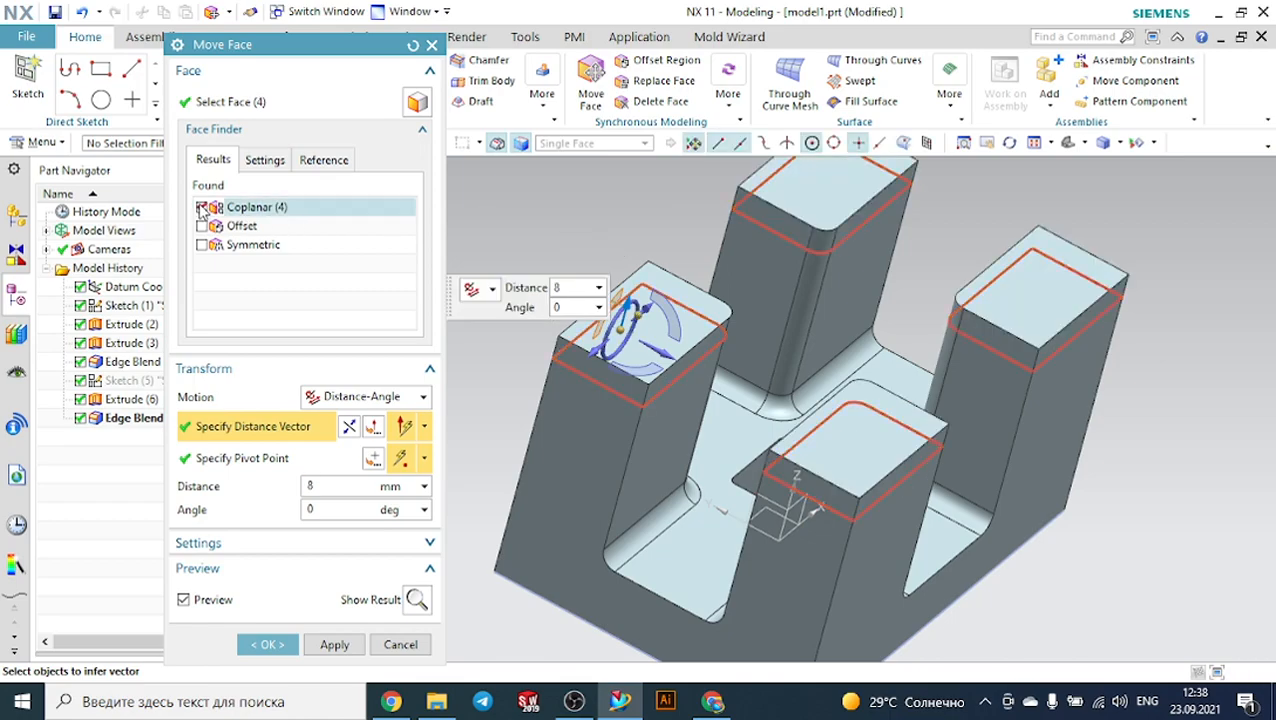
{"action": "mouse_move", "coordinate": [632, 284]}
{"action": "left_mouse_down"}
{"action": "mouse_move", "coordinate": [626, 210]}
{"action": "mouse_move", "coordinate": [615, 301]}
{"action": "left_mouse_up"}
{"action": "scroll", "coordinate": [689, 282], "scroll_direction": "down", "scroll_amount": 2}
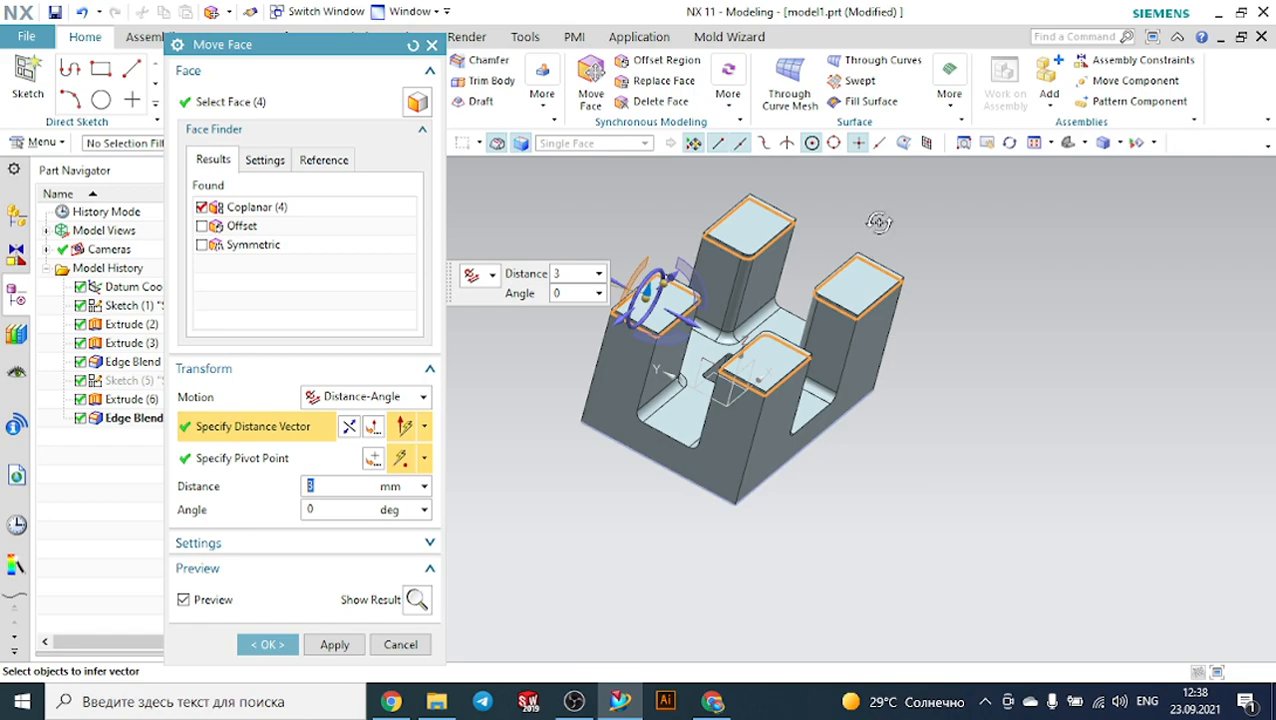
{"action": "middle_click_drag", "start_coordinate": [877, 225], "coordinate": [868, 178]}
{"action": "scroll", "coordinate": [700, 250], "scroll_direction": "up", "scroll_amount": 3}
{"action": "mouse_move", "coordinate": [635, 268]}
{"action": "left_mouse_down"}
{"action": "mouse_move", "coordinate": [643, 216]}
{"action": "mouse_move", "coordinate": [640, 245]}
{"action": "mouse_move", "coordinate": [610, 280]}
{"action": "mouse_move", "coordinate": [645, 248]}
{"action": "mouse_move", "coordinate": [640, 290]}
{"action": "left_mouse_up"}
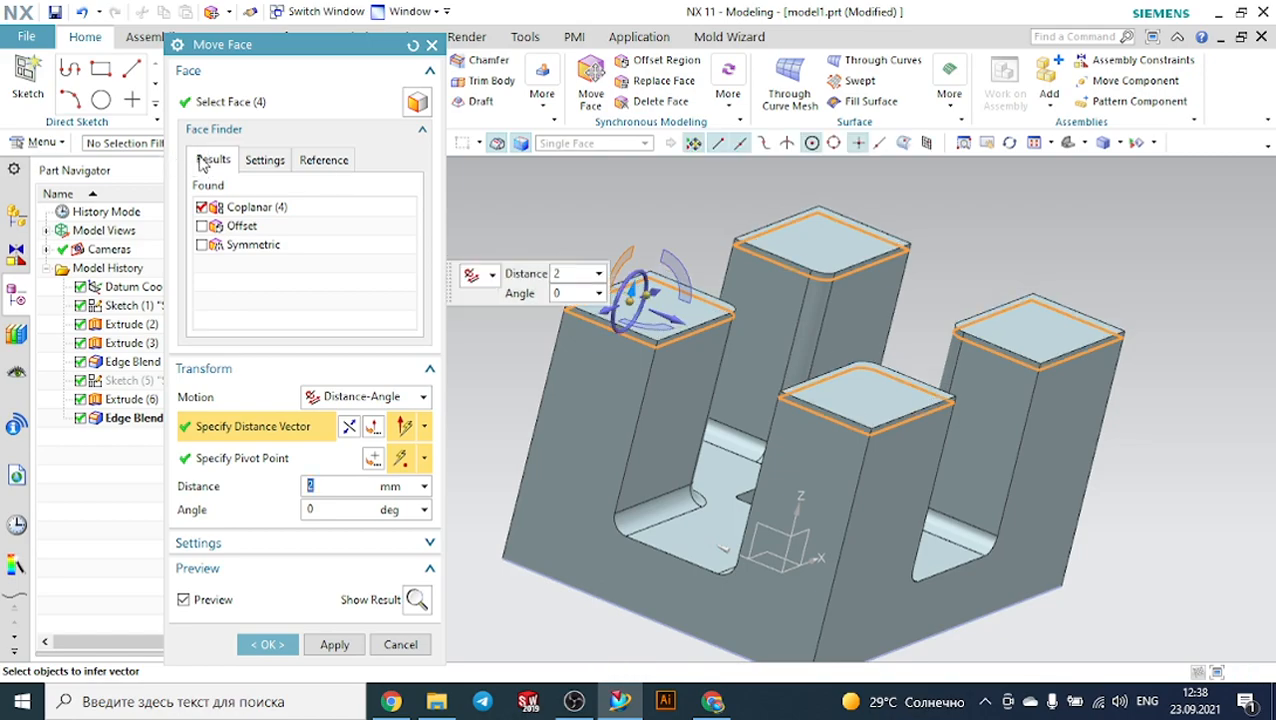
Reset the Move Face settings and move the inner side face of one pillar 16 mm toward the neighbouring pillar.
{"action": "left_click", "coordinate": [202, 207]}
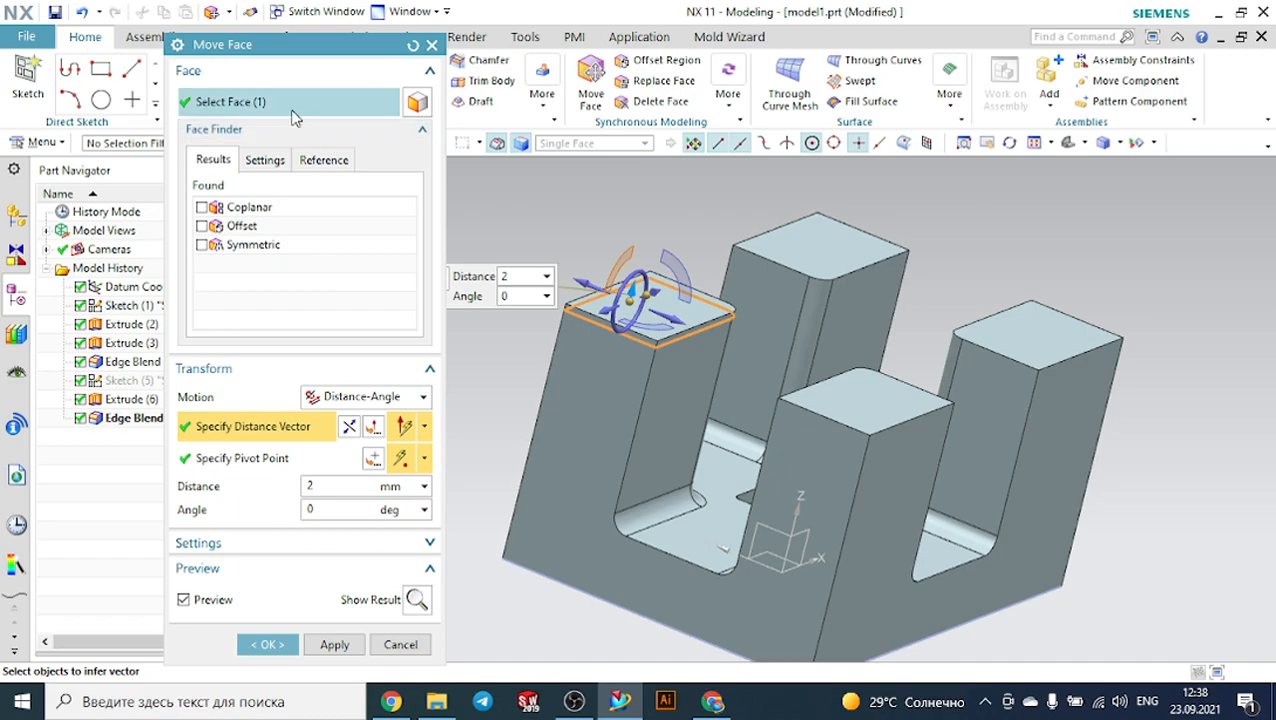
{"action": "left_click", "coordinate": [414, 46]}
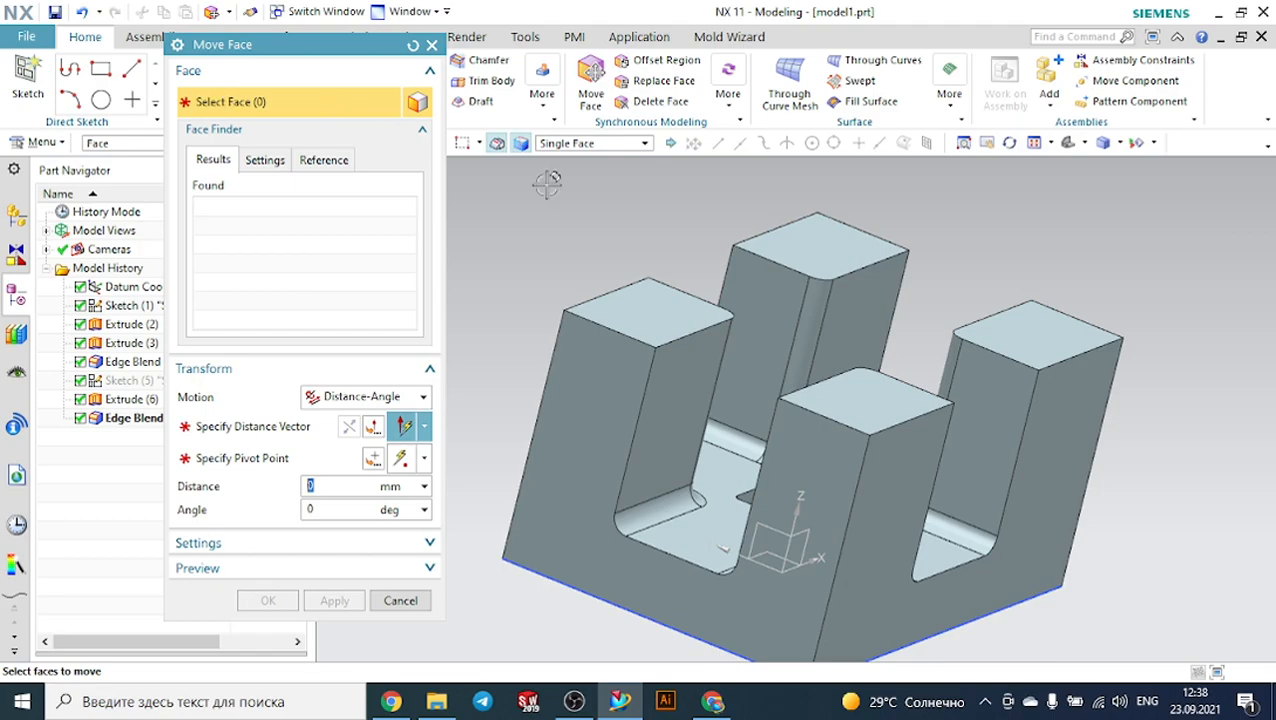
{"action": "middle_click_drag", "start_coordinate": [1003, 224], "coordinate": [975, 267]}
{"action": "scroll", "coordinate": [1082, 262], "scroll_direction": "down", "scroll_amount": 3}
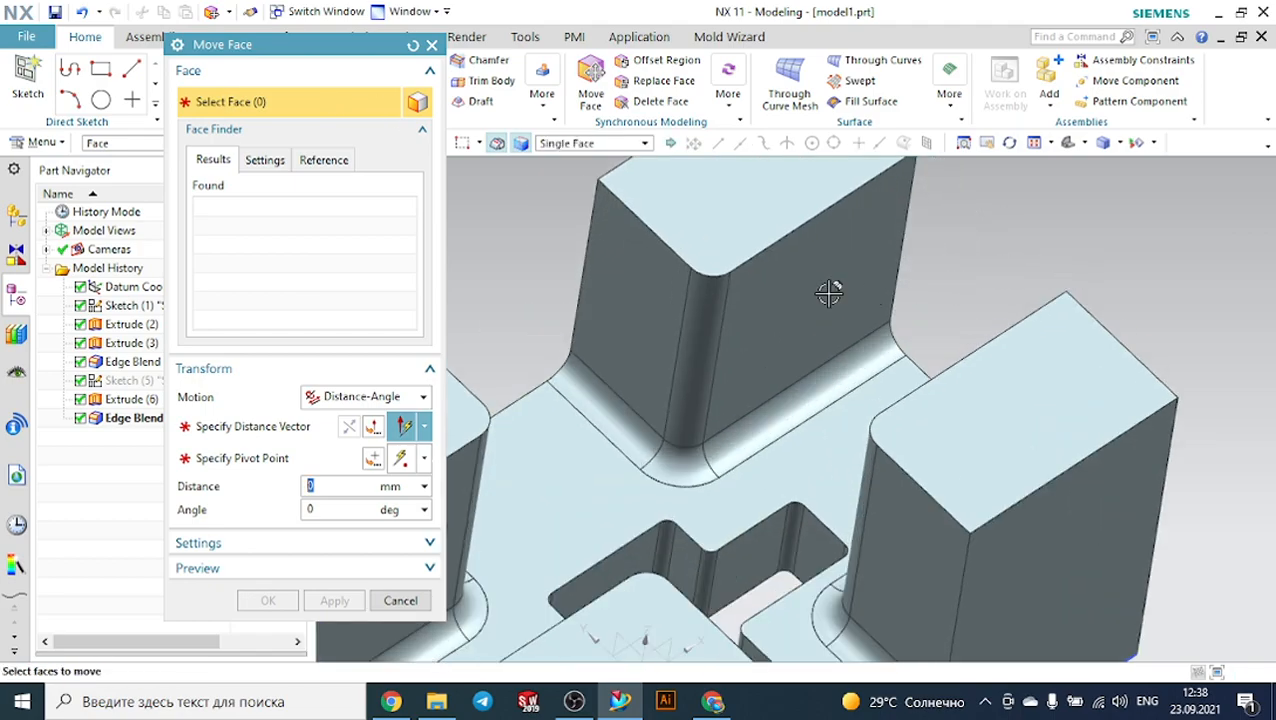
{"action": "left_click", "coordinate": [808, 291]}
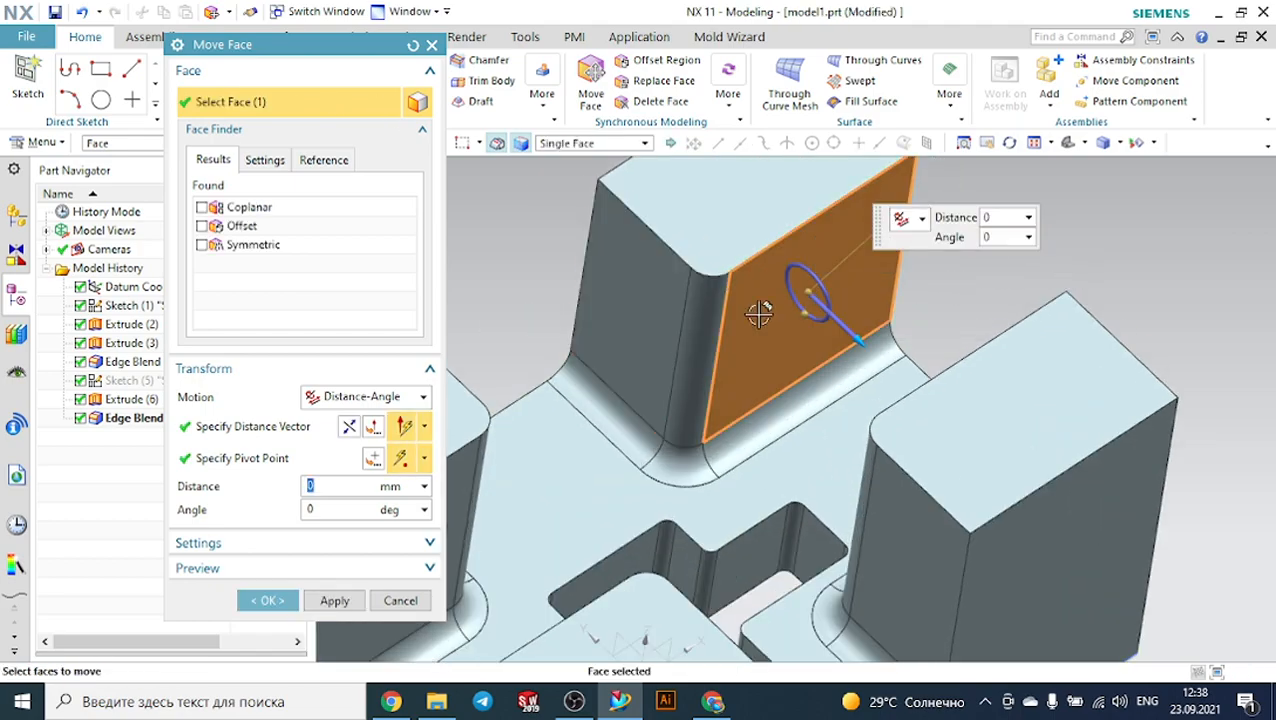
{"action": "left_click_drag", "start_coordinate": [866, 341], "coordinate": [880, 449]}
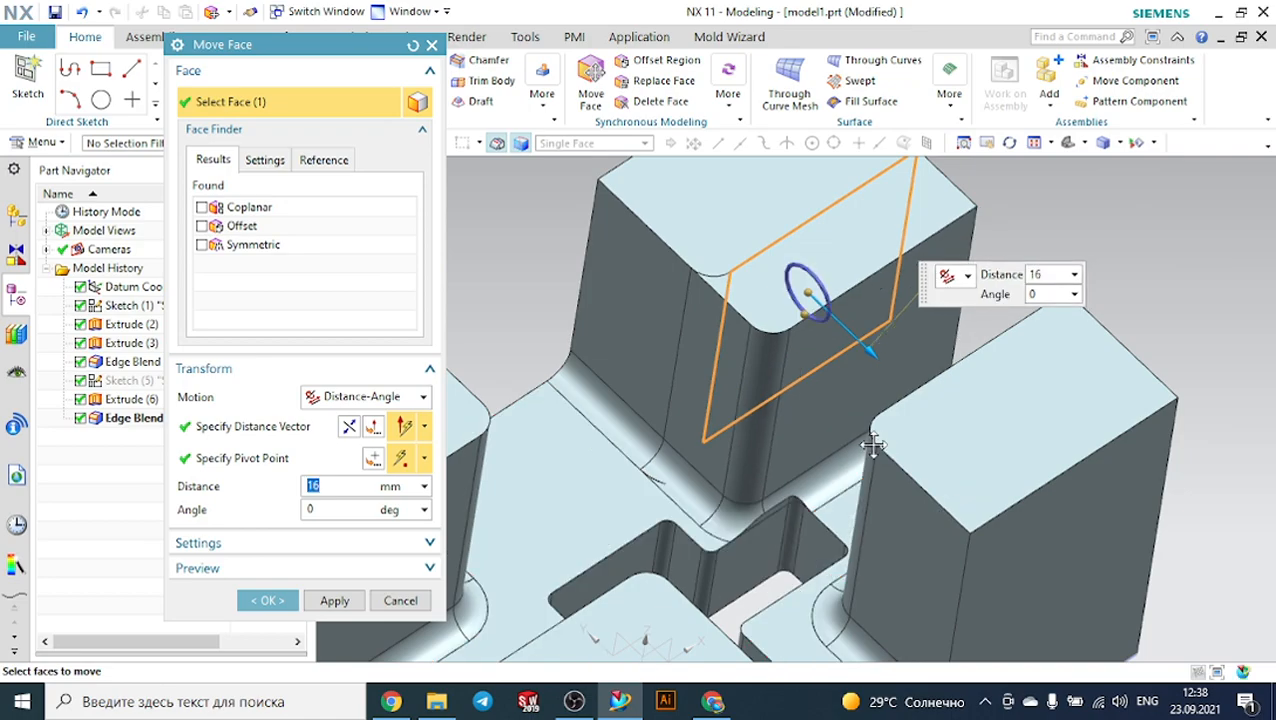
{"action": "middle_click_drag", "start_coordinate": [452, 300], "coordinate": [491, 287]}
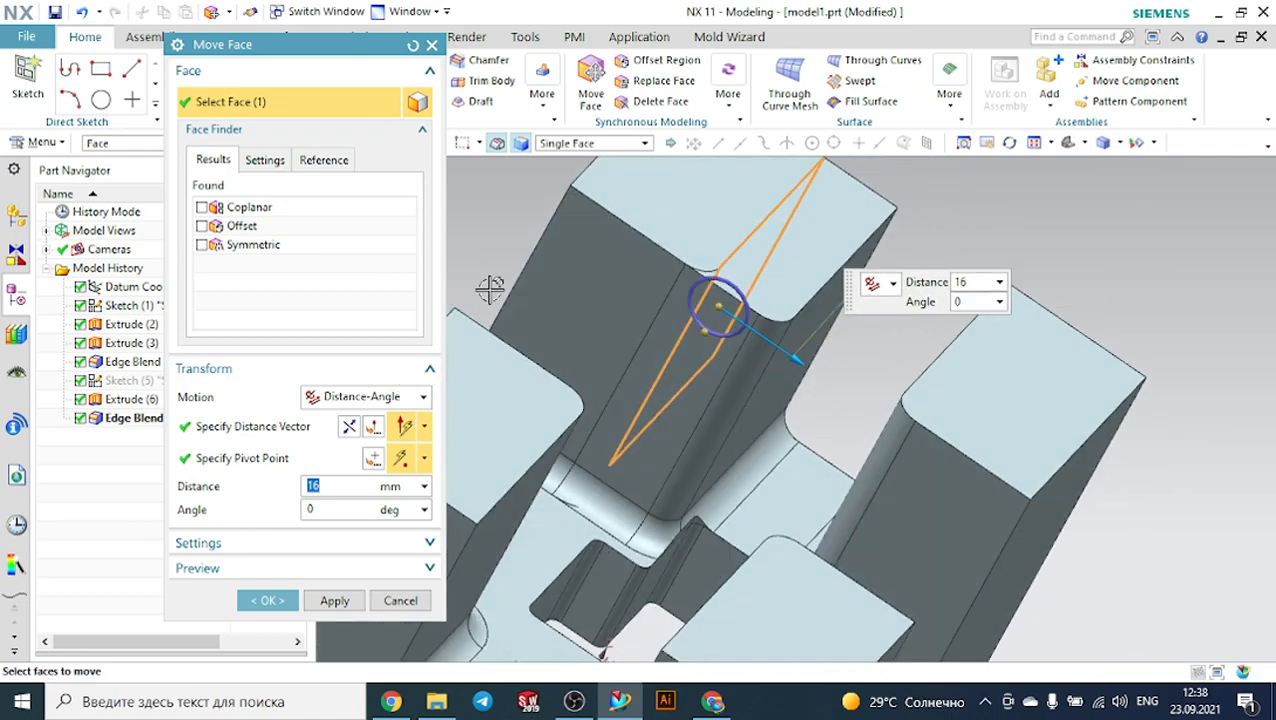
Keep Move and Adapt, set the overflow behavior to Extend Incident Face, and increase the pillar face's move distance to 24 mm.
{"action": "left_click", "coordinate": [256, 542]}
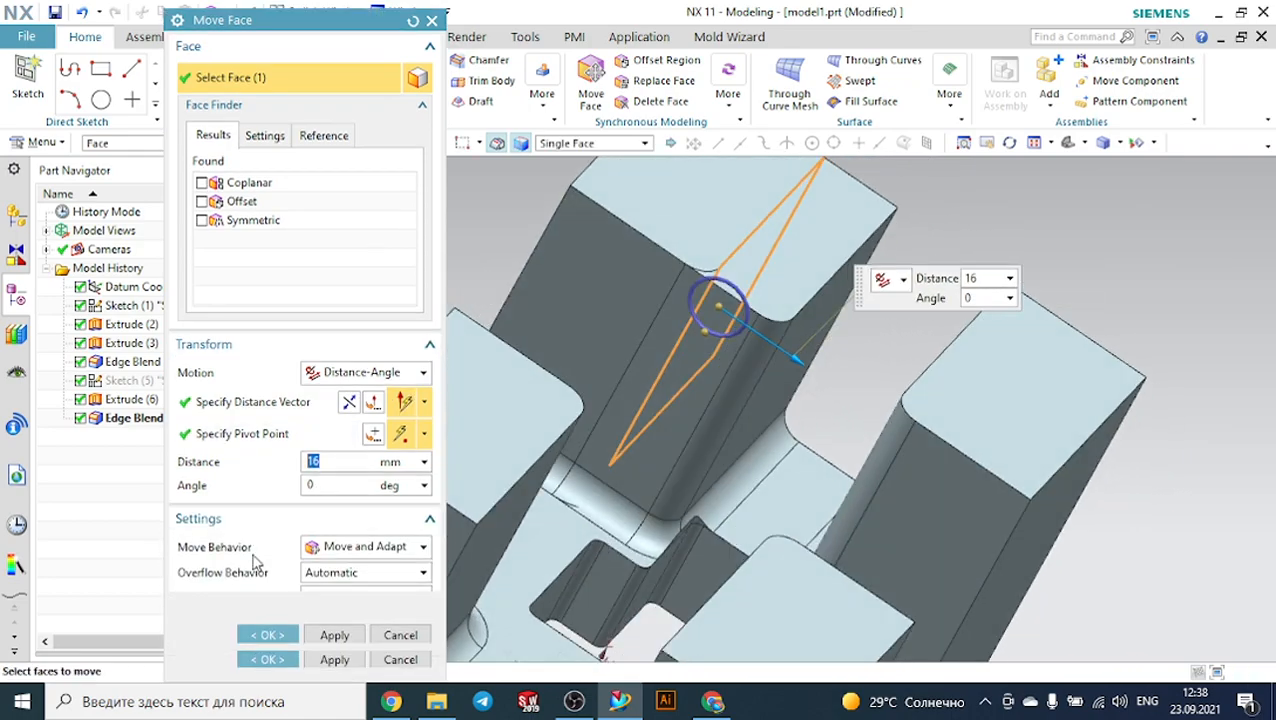
{"action": "left_click", "coordinate": [348, 553]}
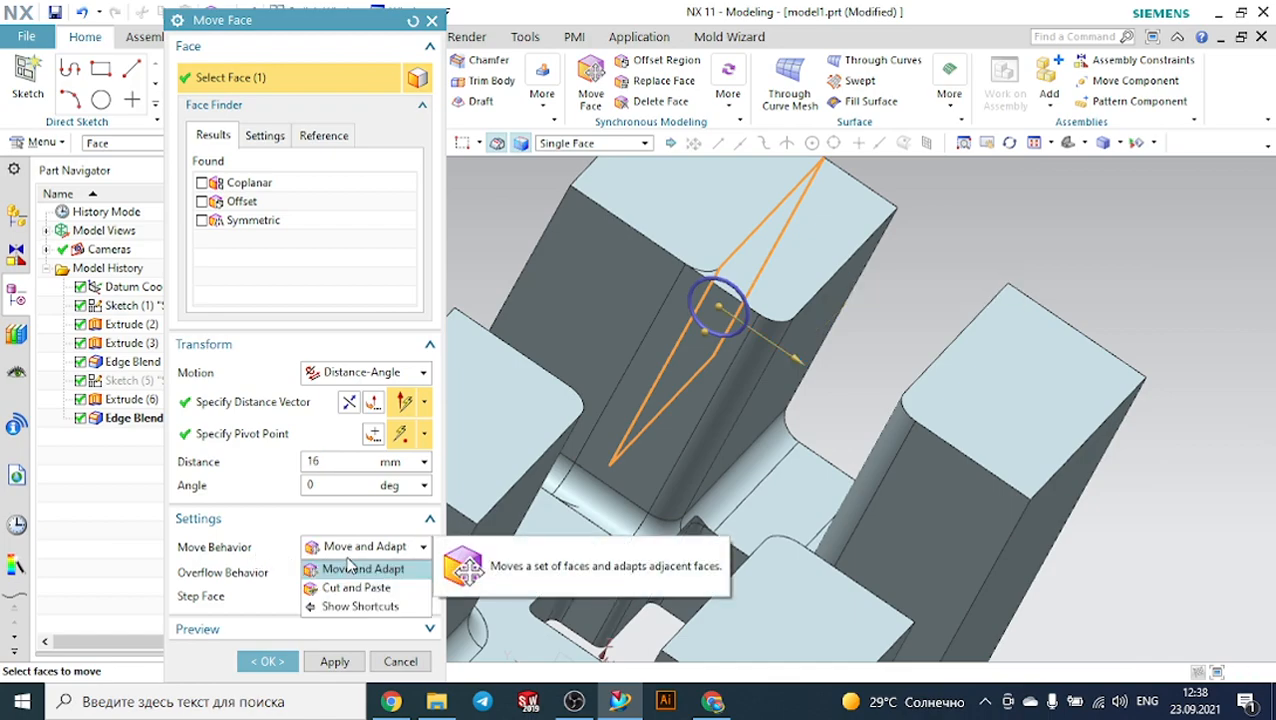
{"action": "left_click", "coordinate": [348, 567]}
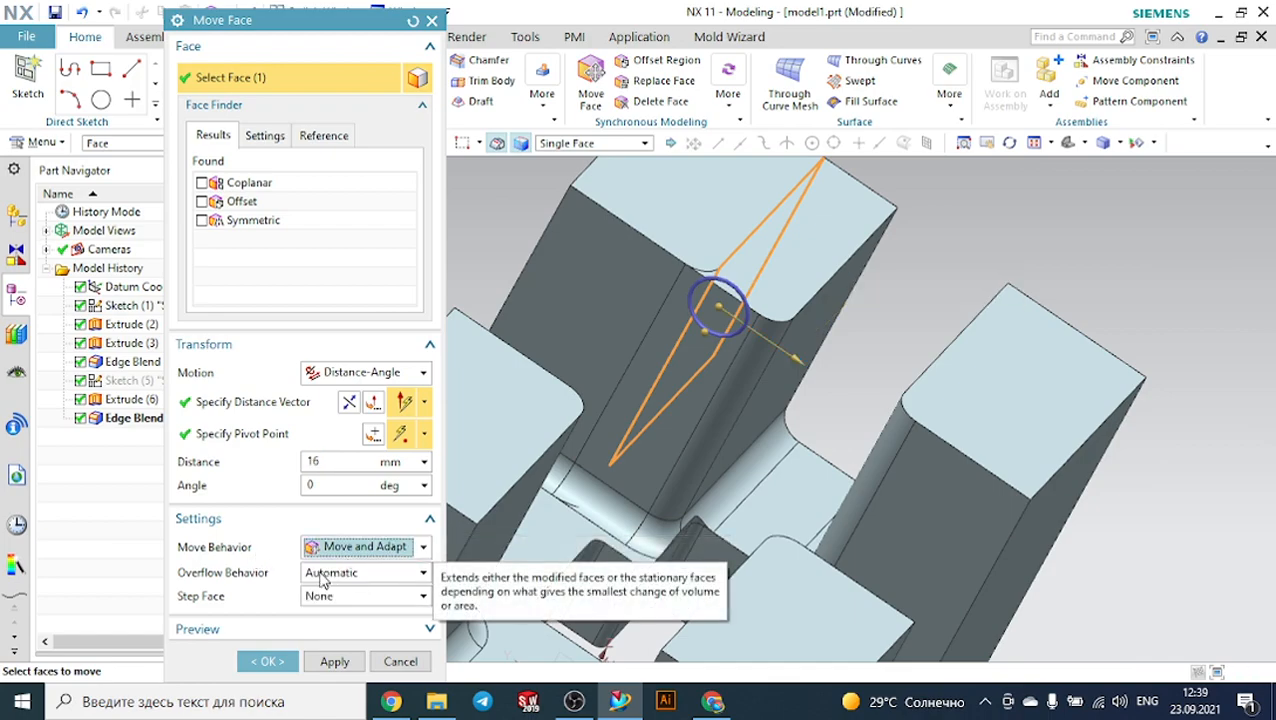
{"action": "left_click", "coordinate": [330, 573]}
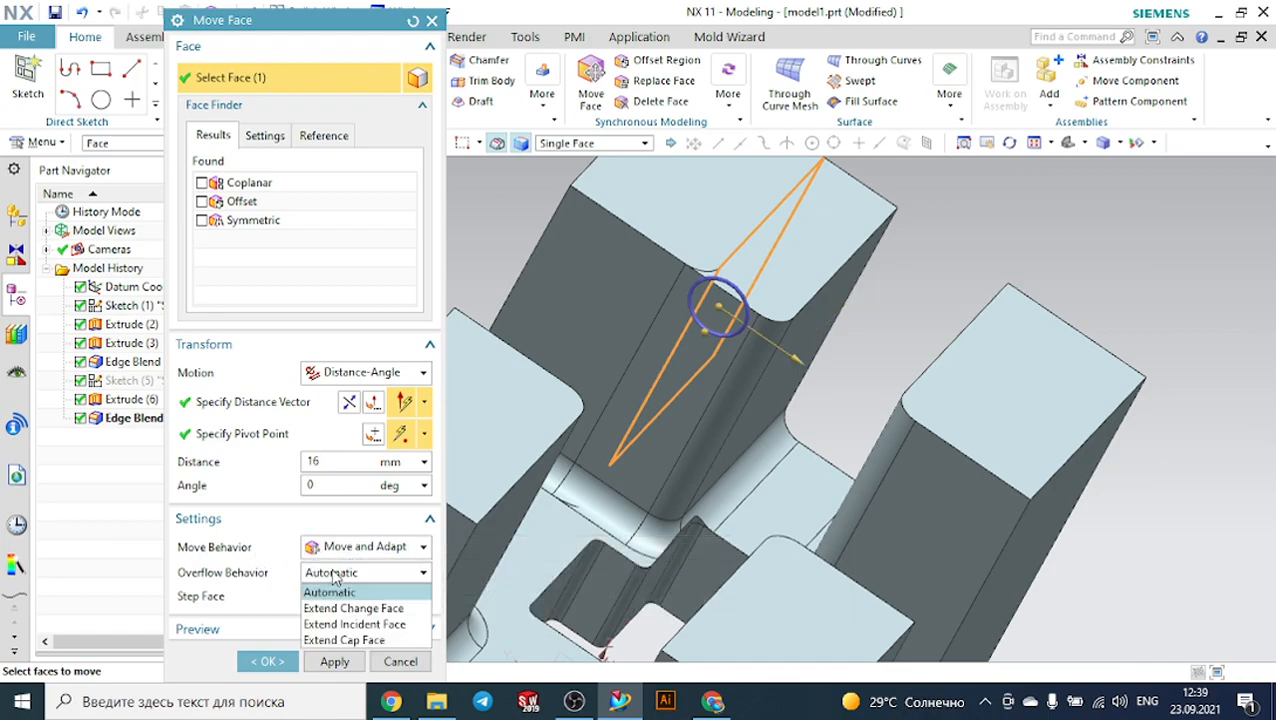
{"action": "left_click", "coordinate": [378, 625]}
{"action": "left_click_drag", "start_coordinate": [824, 355], "coordinate": [831, 390]}
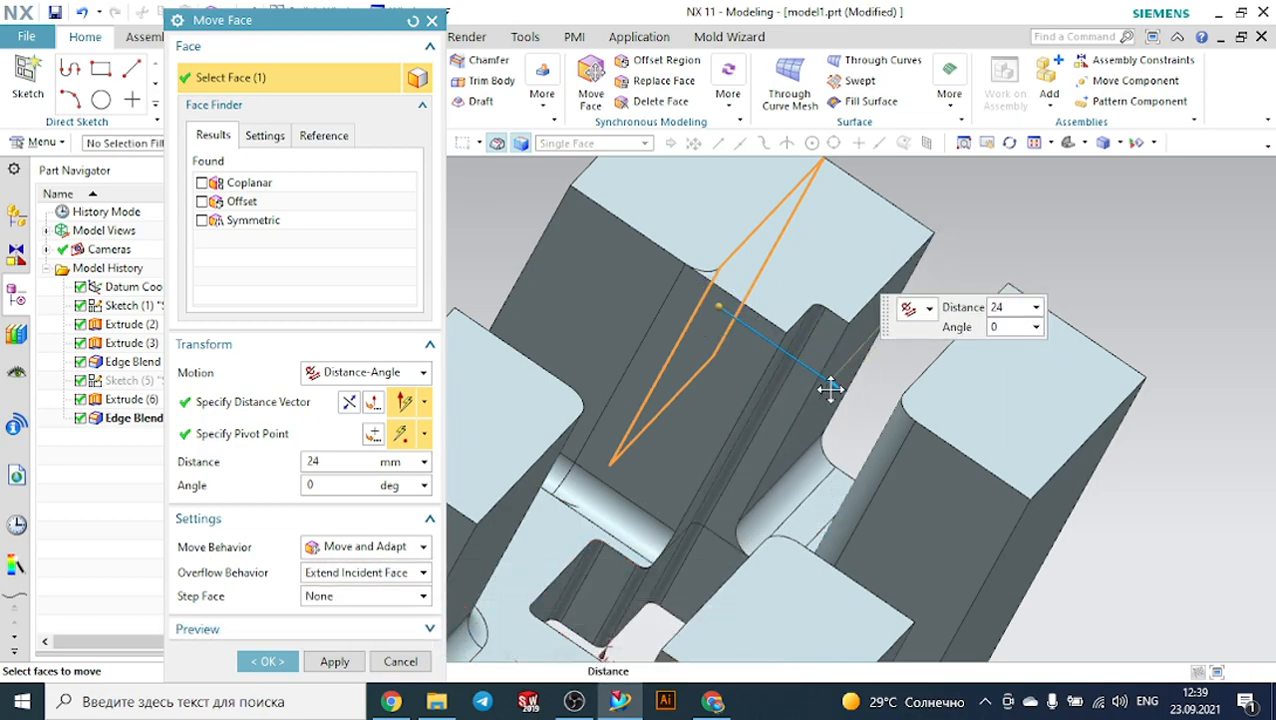
Review the overflow behavior choices, keep Extend Incident Face, and complete the pillar face move.
{"action": "mouse_move", "coordinate": [1172, 291]}
{"action": "middle_mouse_down"}
{"action": "mouse_move", "coordinate": [1150, 265]}
{"action": "mouse_move", "coordinate": [1196, 285]}
{"action": "mouse_move", "coordinate": [1178, 300]}
{"action": "middle_mouse_up"}
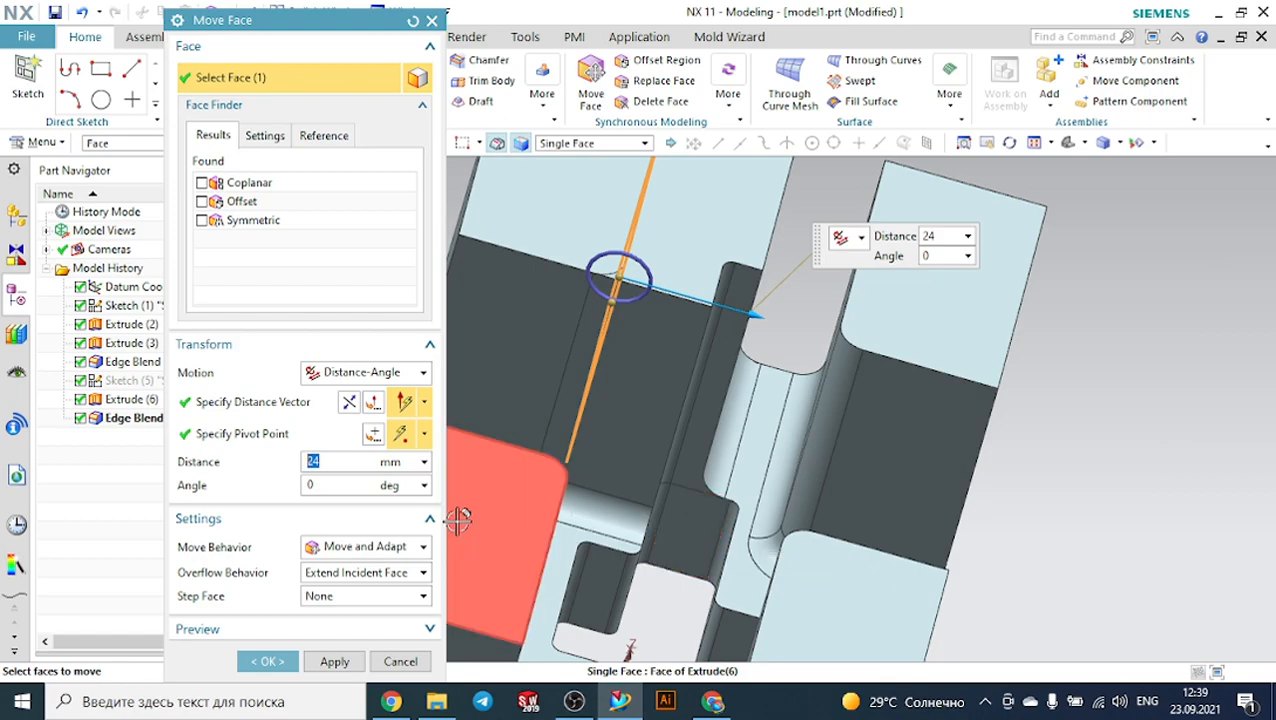
{"action": "left_click", "coordinate": [352, 573]}
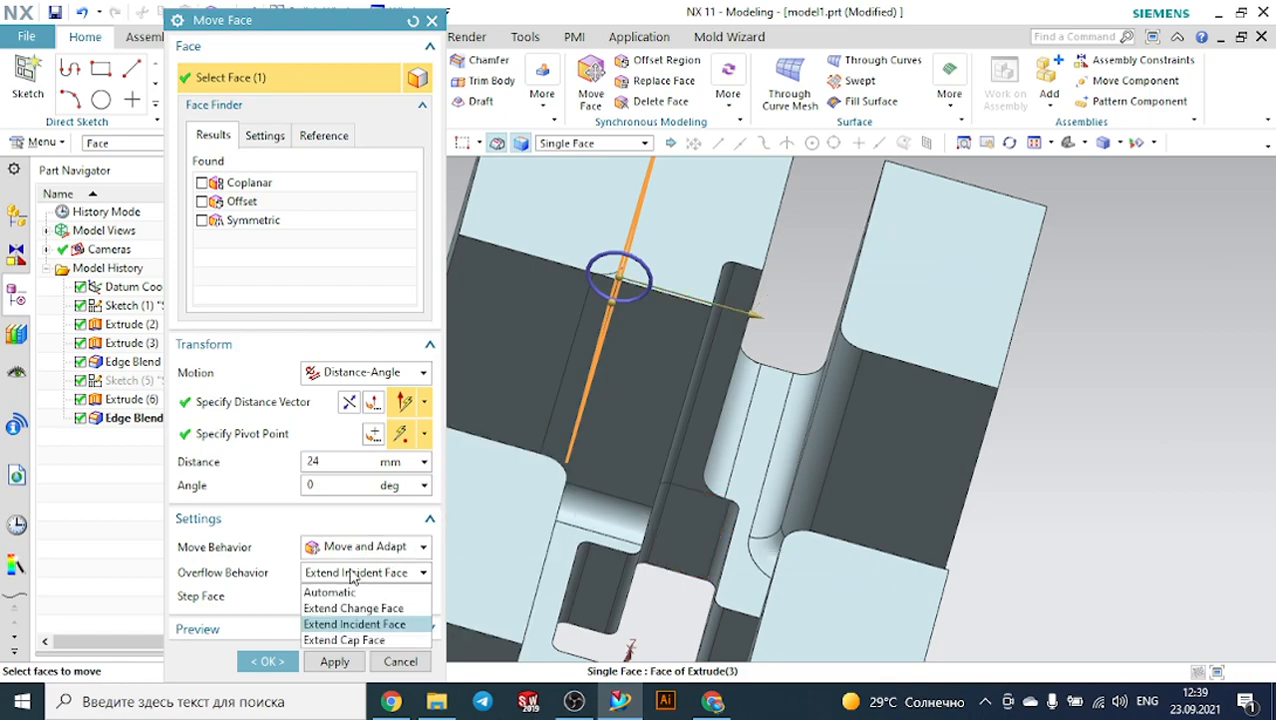
{"action": "left_click", "coordinate": [347, 636]}
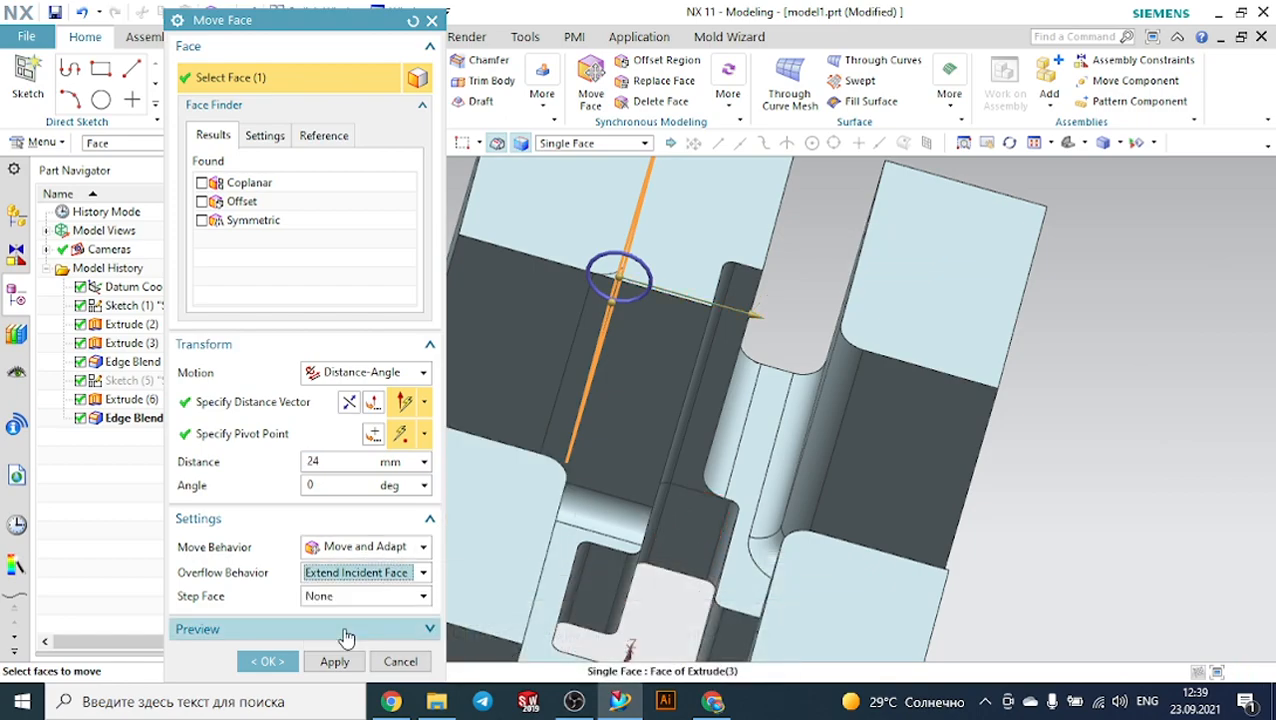
{"action": "left_click", "coordinate": [265, 661]}
{"action": "middle_click_drag", "start_coordinate": [712, 458], "coordinate": [916, 440]}
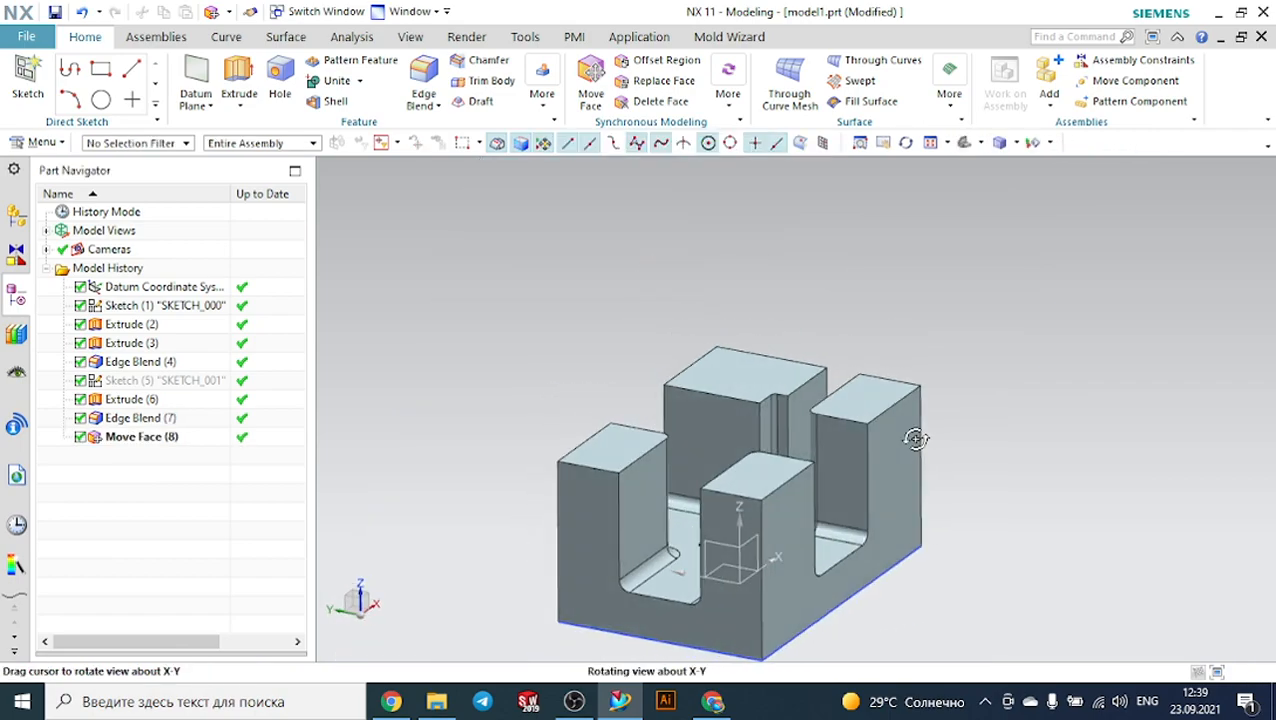
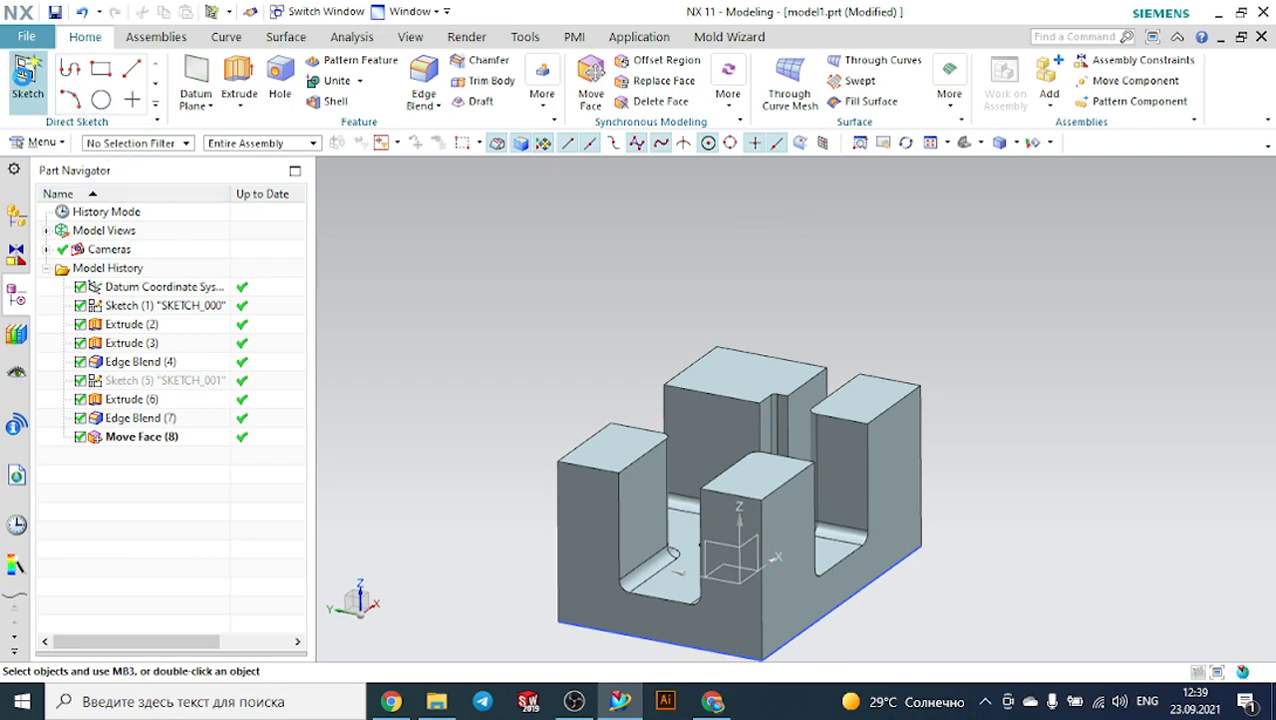
Create a sketch on the XZ plane and draw a three-point arc of about 131 mm radius spanning over the pillars.
{"action": "left_click", "coordinate": [760, 543]}
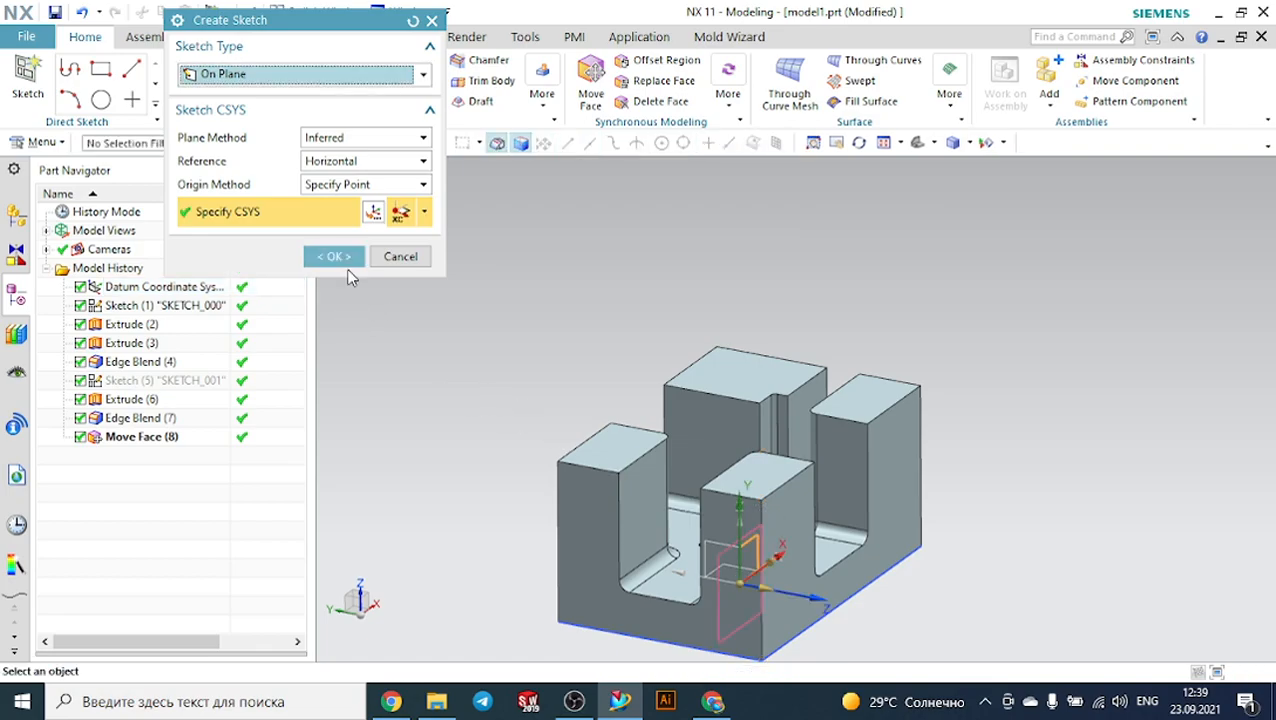
{"action": "left_click", "coordinate": [335, 257]}
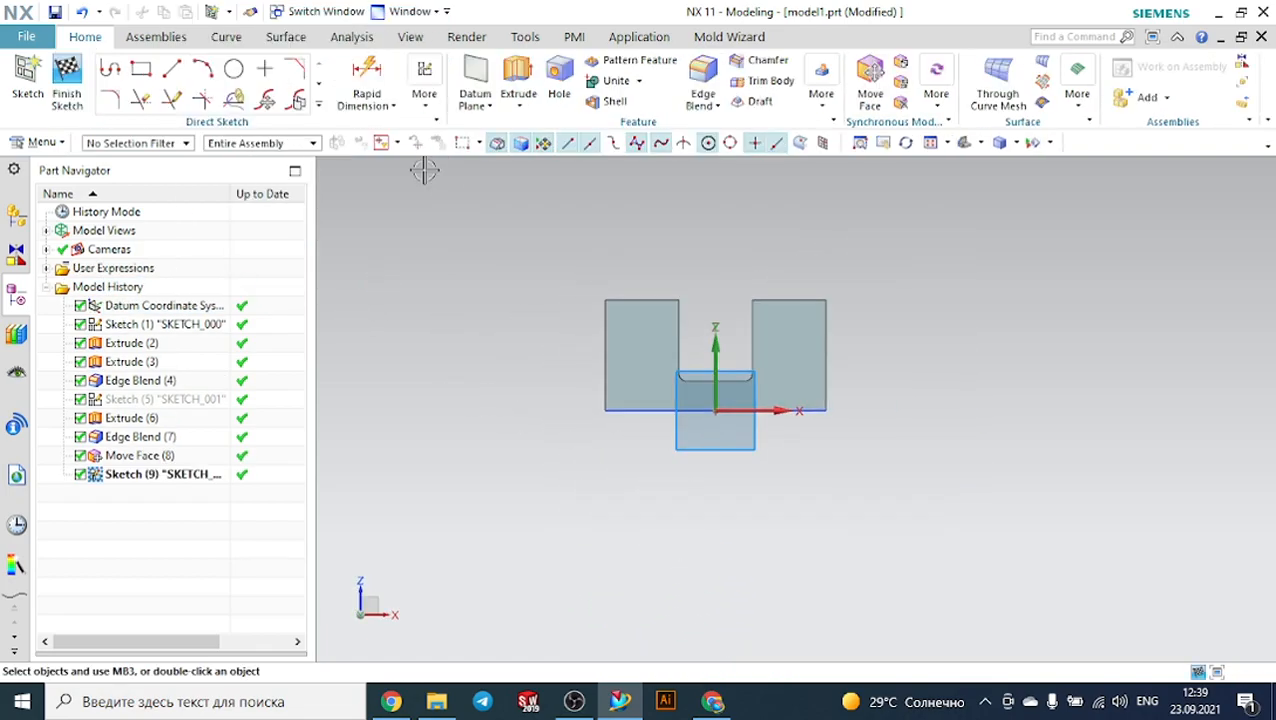
{"action": "left_click", "coordinate": [203, 75]}
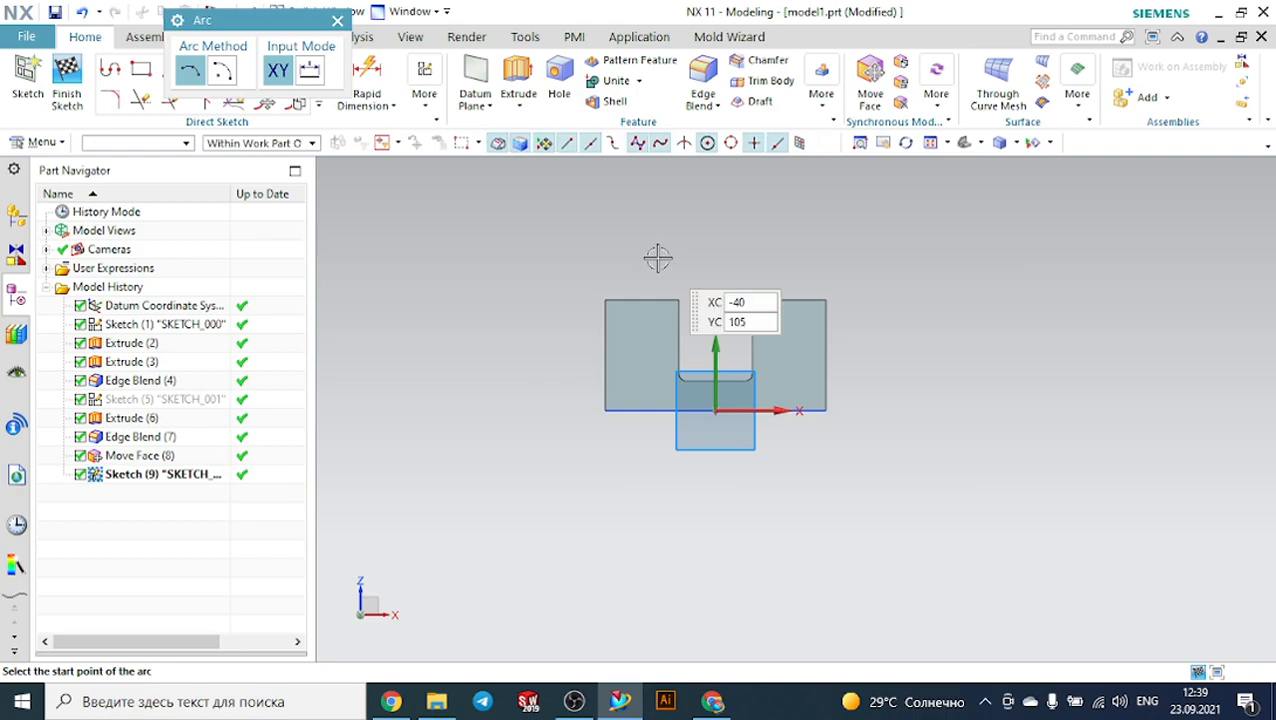
{"action": "left_click", "coordinate": [565, 302]}
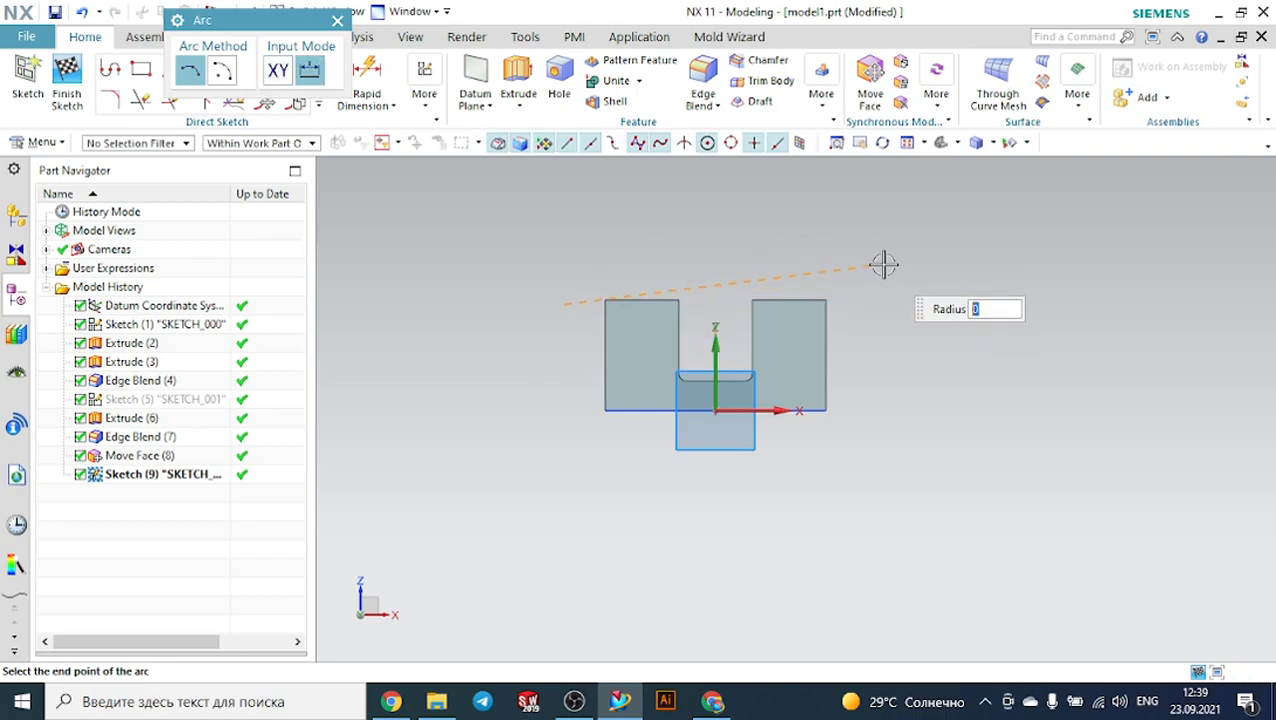
{"action": "left_click", "coordinate": [888, 304]}
{"action": "left_click", "coordinate": [808, 234]}
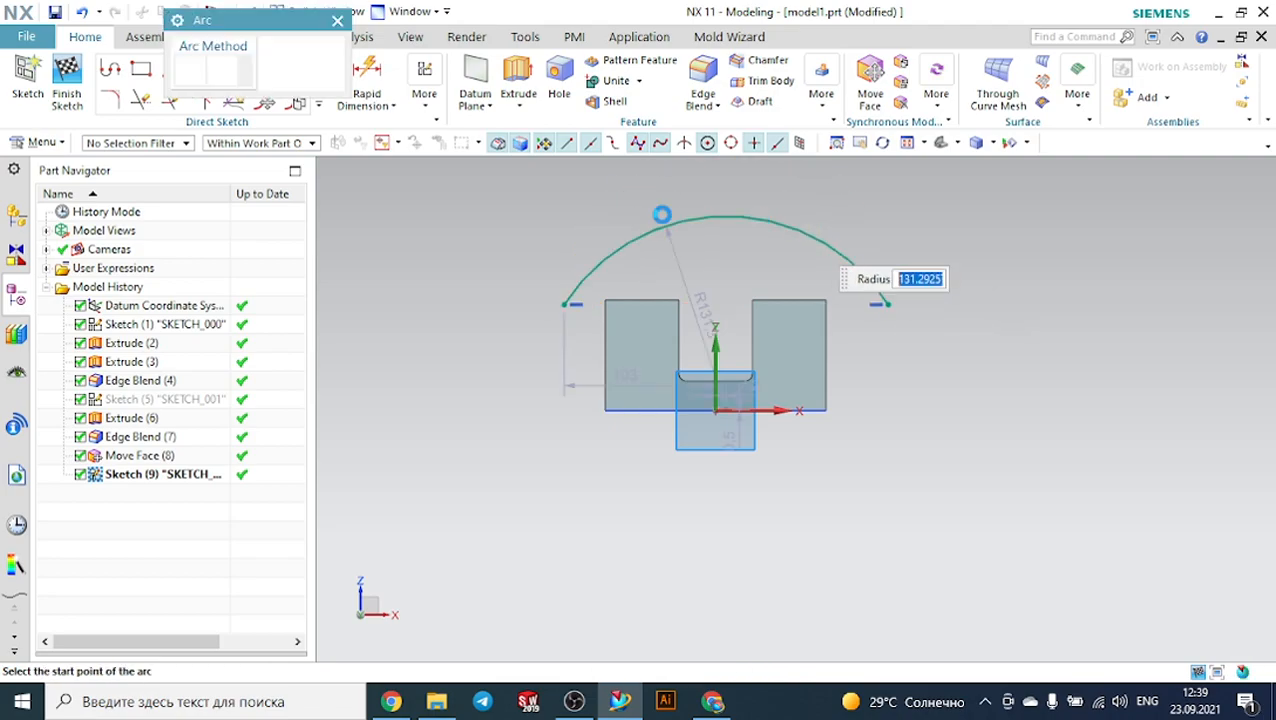
Extrude the arc with a Symmetric Value limit of 100 mm to form a curved sheet above the part.
{"action": "middle_click_drag", "start_coordinate": [476, 208], "coordinate": [505, 236]}
{"action": "left_click", "coordinate": [516, 80]}
{"action": "middle_click_drag", "start_coordinate": [550, 260], "coordinate": [518, 285]}
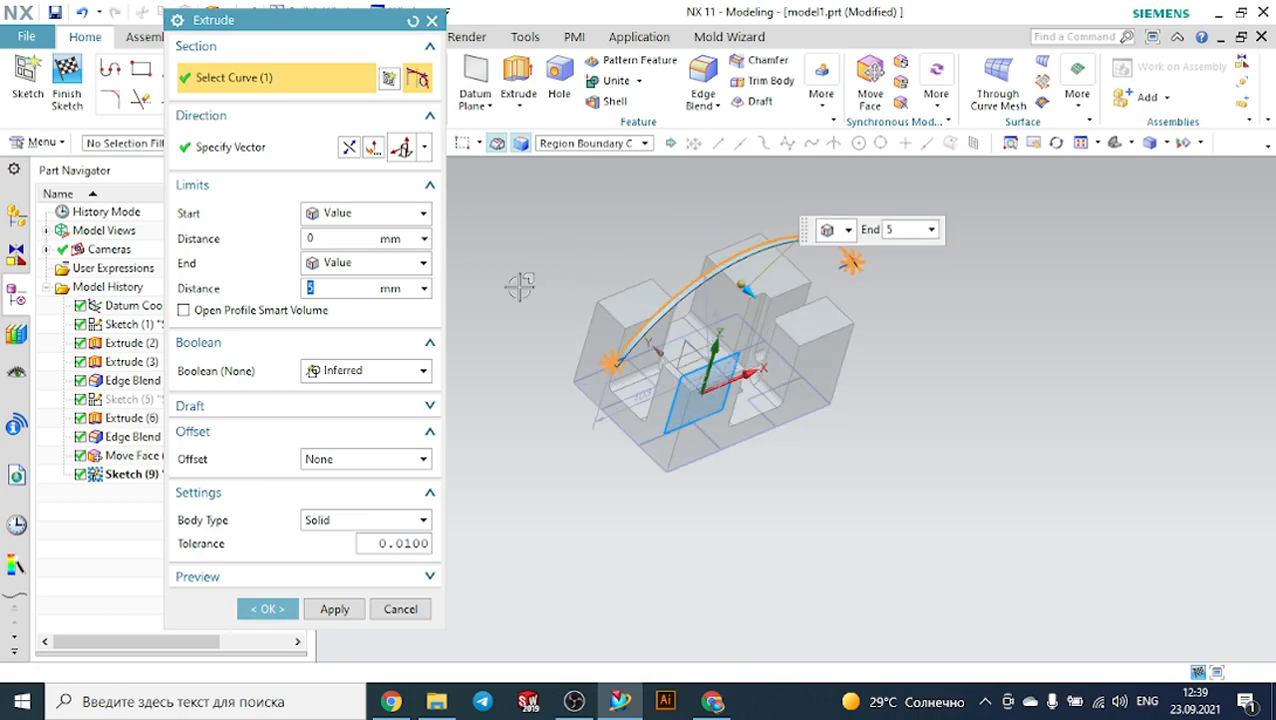
{"action": "left_click", "coordinate": [347, 216]}
{"action": "left_click", "coordinate": [345, 252]}
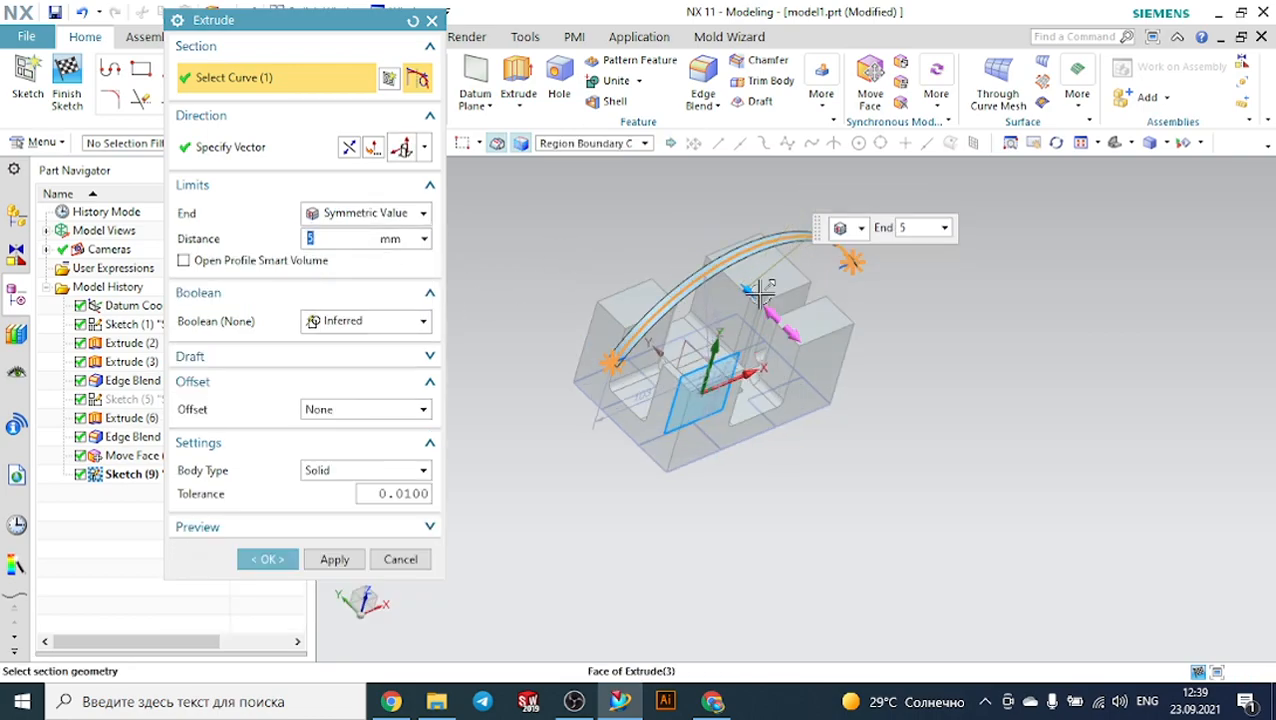
{"action": "left_click_drag", "start_coordinate": [760, 290], "coordinate": [830, 397]}
{"action": "left_click", "coordinate": [267, 559]}
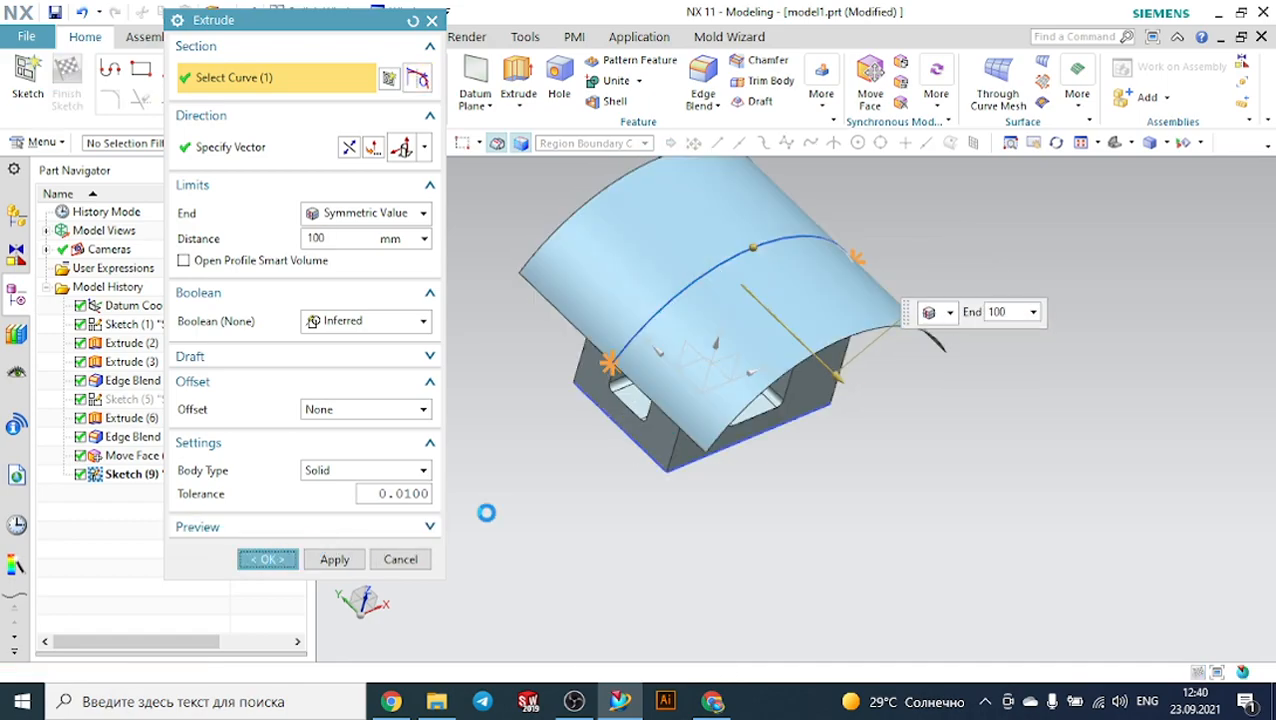
Start a Replace Face with one pillar's top as the original face and the arched sheet as the replacement face.
{"action": "middle_click_drag", "start_coordinate": [666, 487], "coordinate": [644, 447]}
{"action": "scroll", "coordinate": [688, 378], "scroll_direction": "down", "scroll_amount": 2}
{"action": "scroll", "coordinate": [836, 238], "scroll_direction": "up", "scroll_amount": 2}
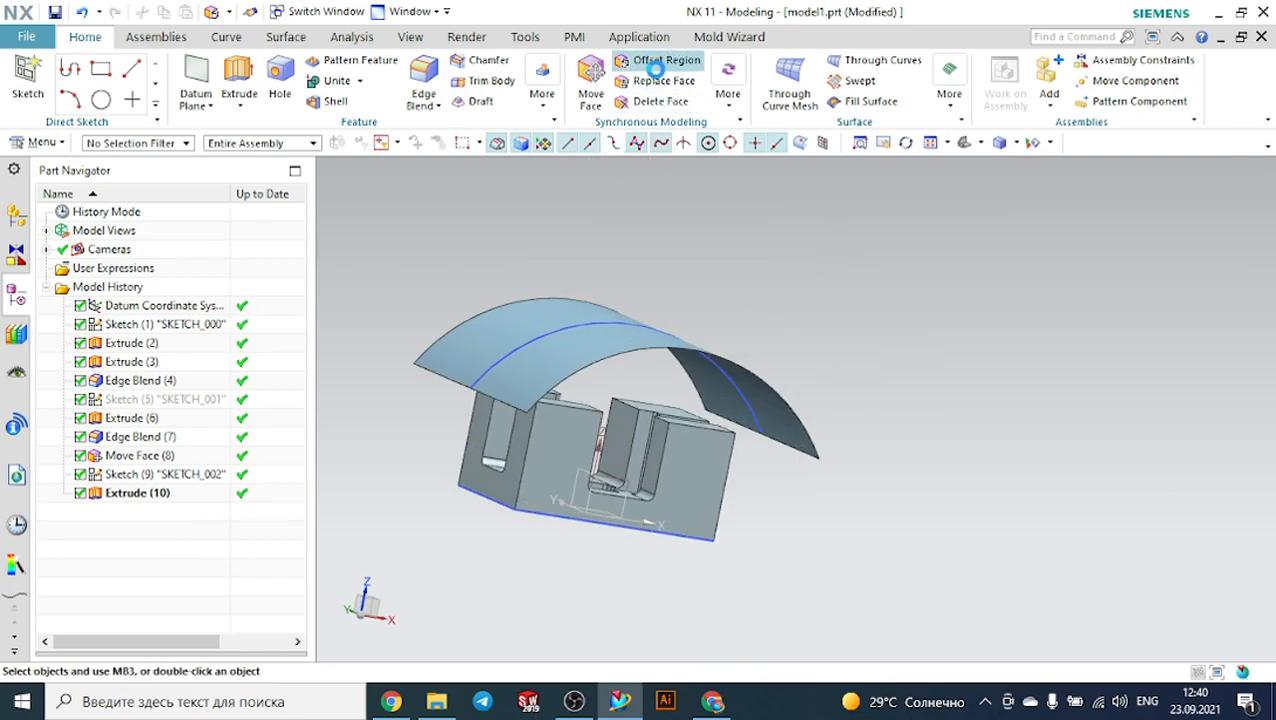
{"action": "left_click", "coordinate": [660, 60]}
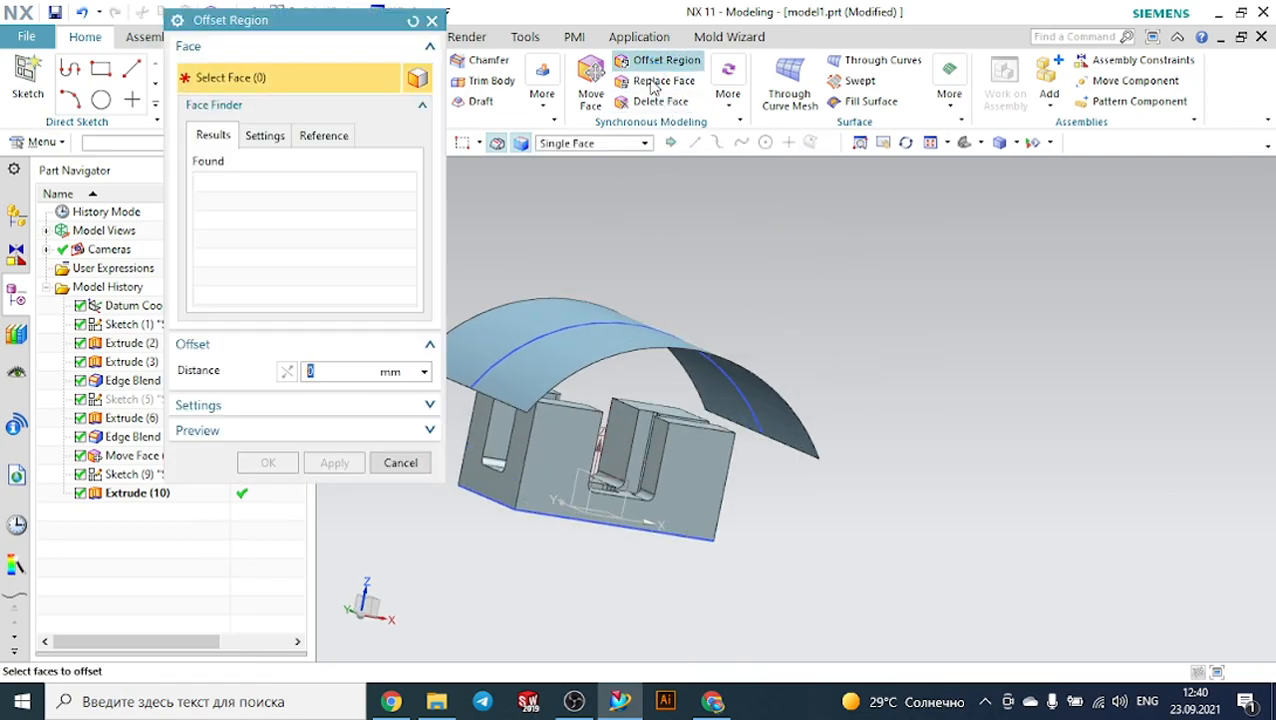
{"action": "left_click", "coordinate": [432, 20]}
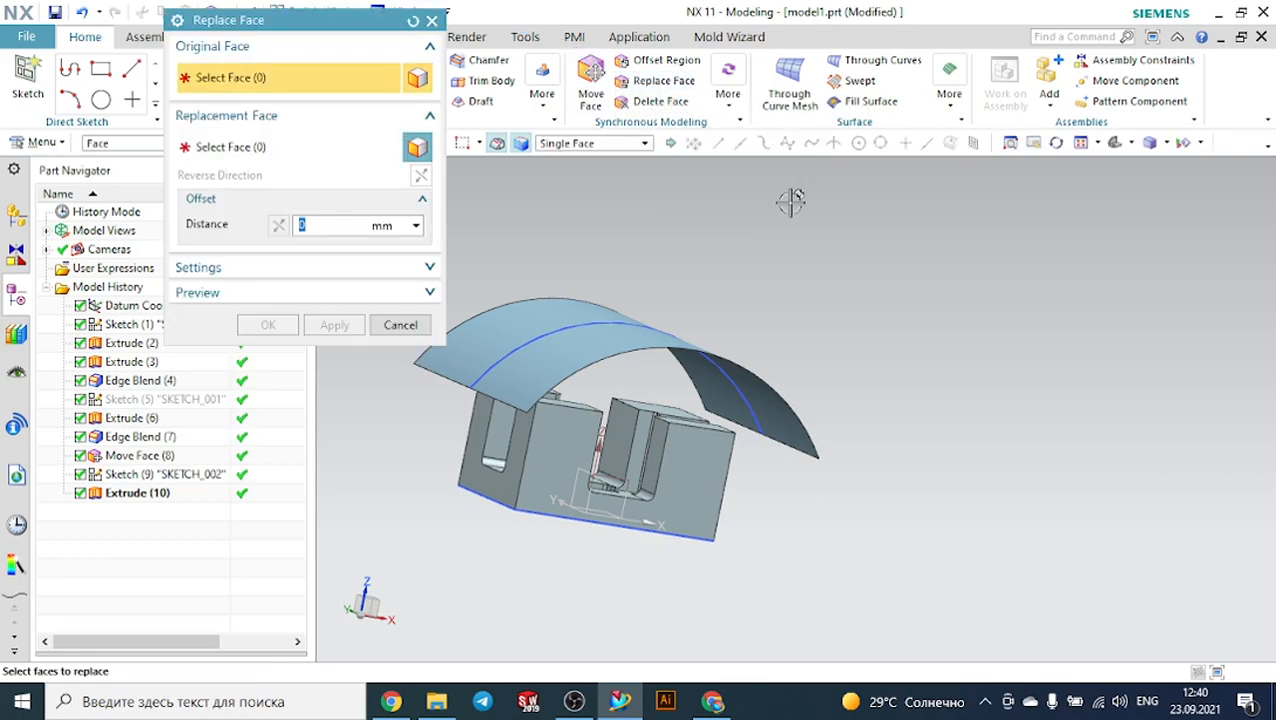
{"action": "middle_click_drag", "start_coordinate": [790, 203], "coordinate": [789, 230]}
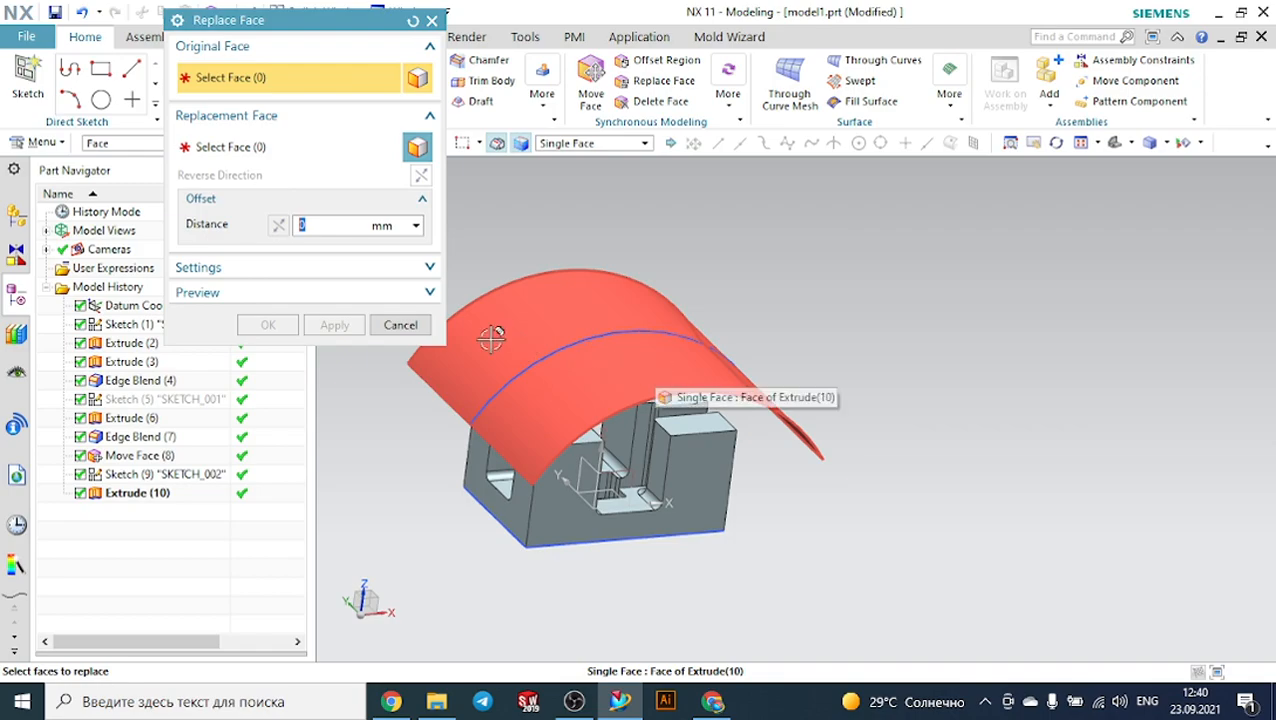
{"action": "scroll", "coordinate": [755, 400], "scroll_direction": "up", "scroll_amount": 3}
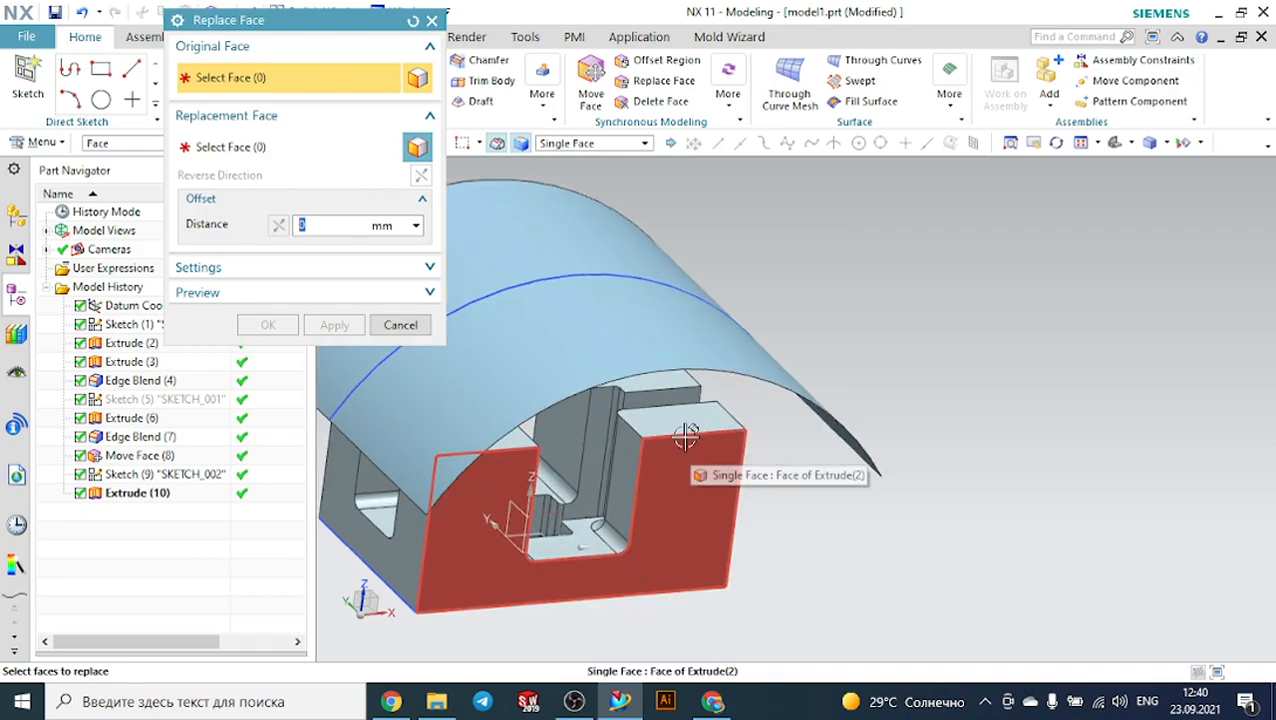
{"action": "left_click", "coordinate": [680, 418]}
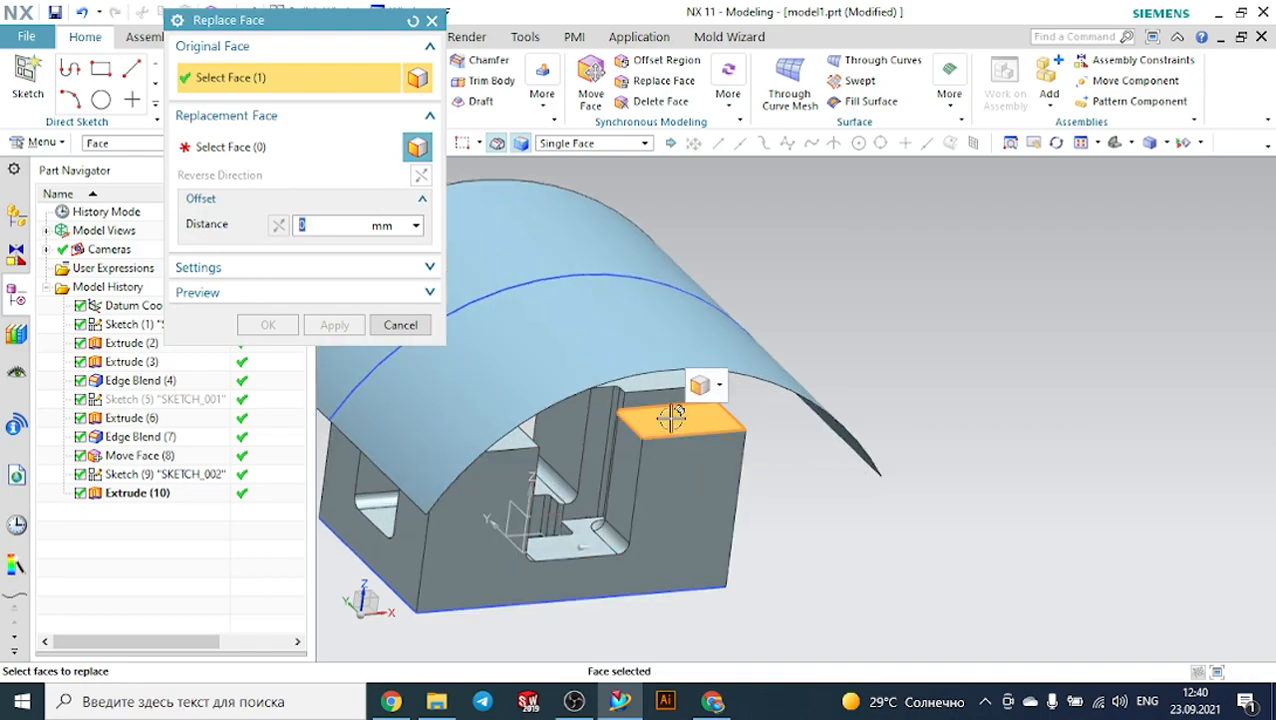
{"action": "left_click", "coordinate": [243, 157]}
{"action": "left_click", "coordinate": [620, 307]}
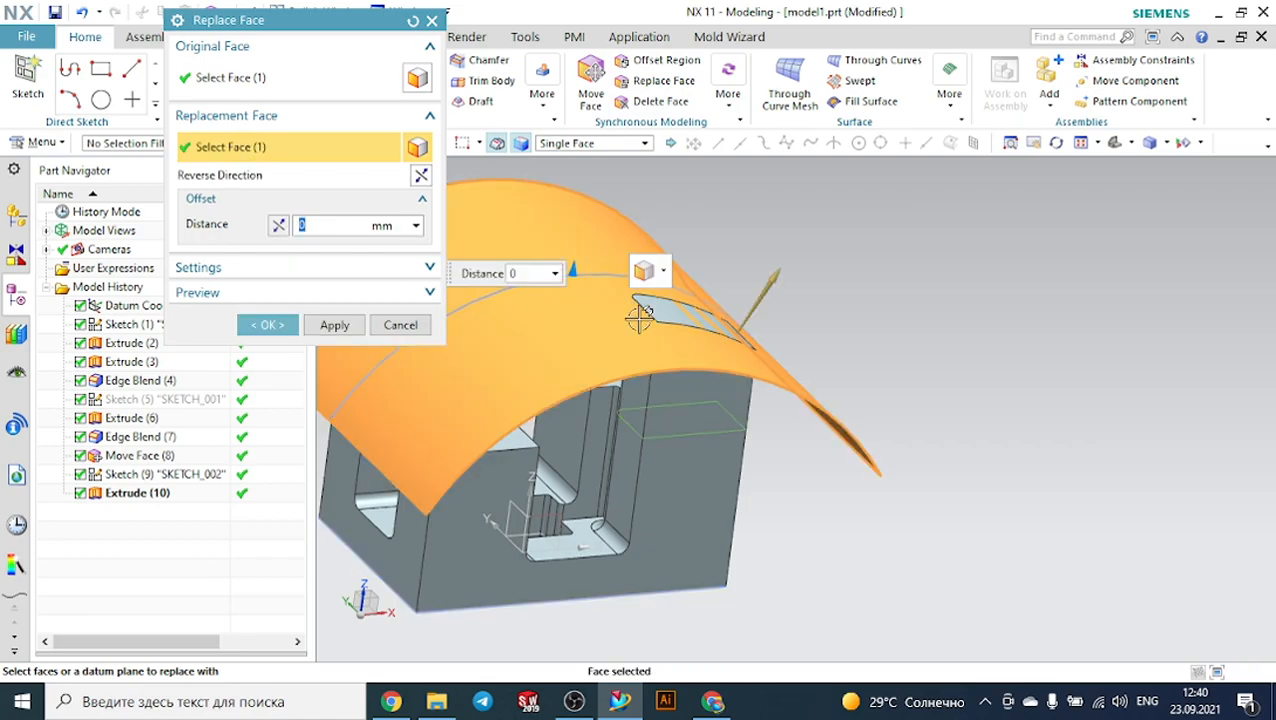
Add a second pillar's top to the original faces and complete the Replace Face with the arched sheet.
{"action": "middle_click_drag", "start_coordinate": [891, 341], "coordinate": [795, 316]}
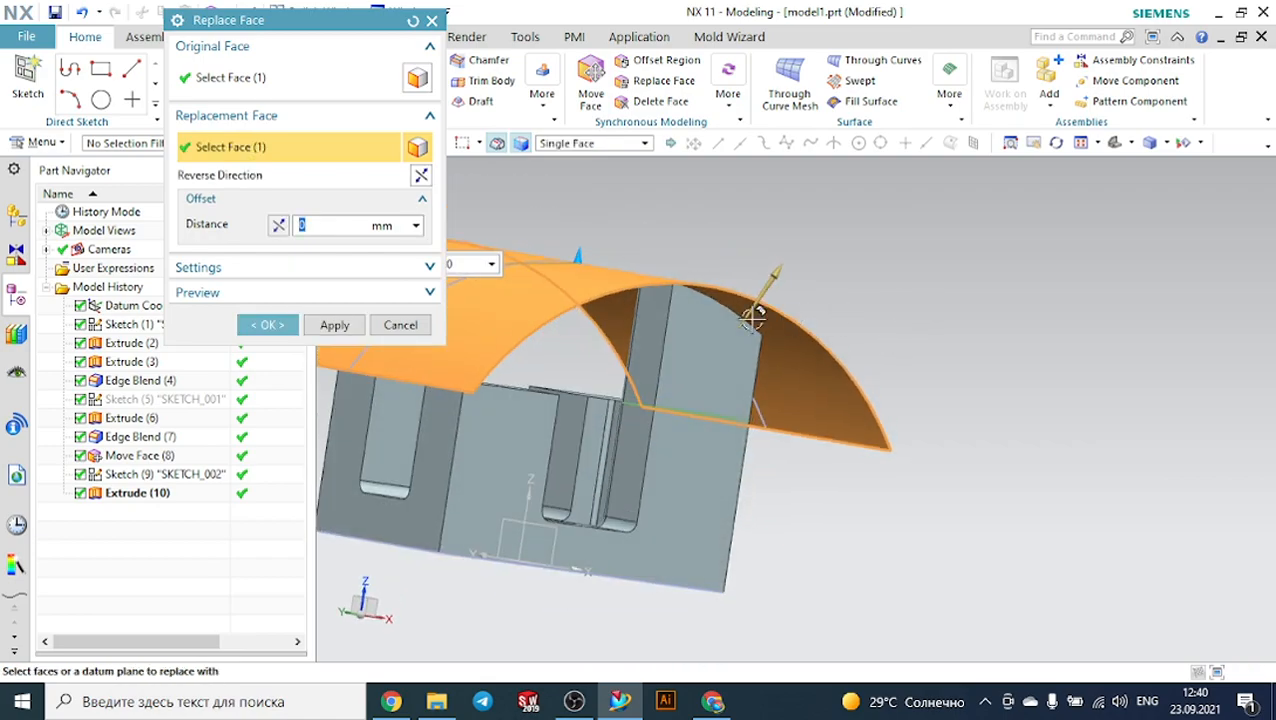
{"action": "middle_click_drag", "start_coordinate": [925, 360], "coordinate": [791, 367]}
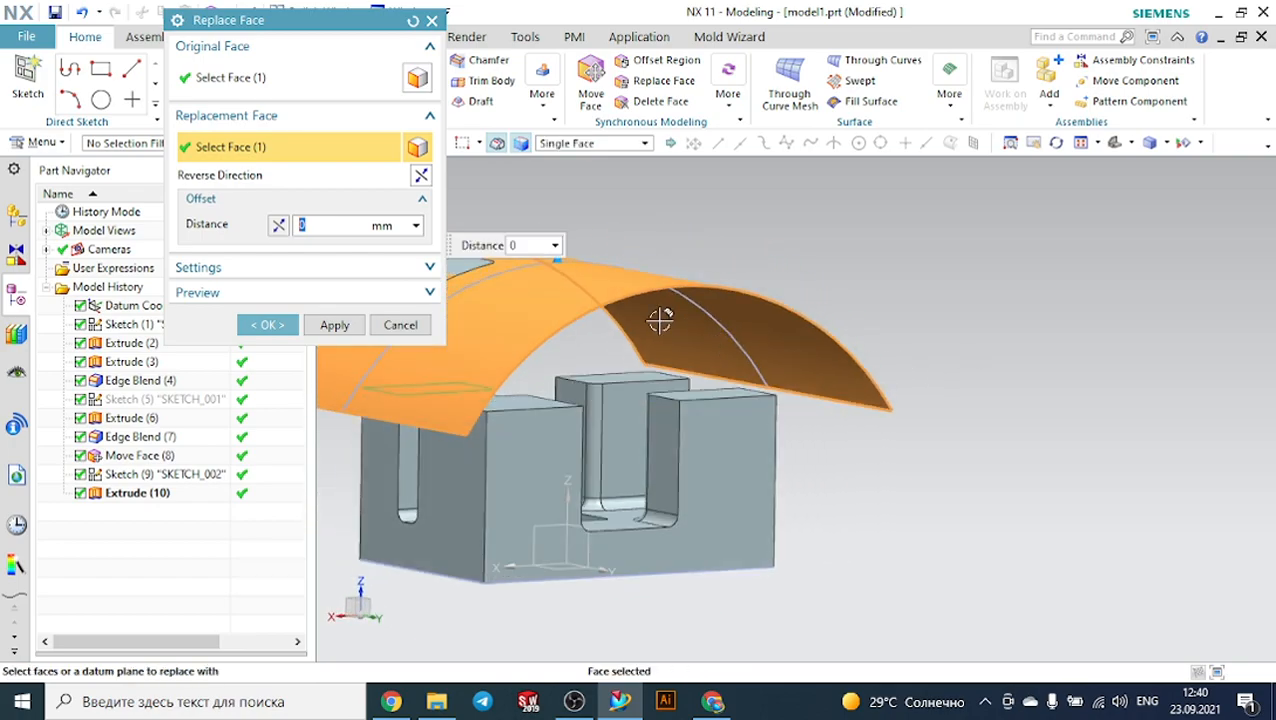
{"action": "left_click", "coordinate": [213, 77]}
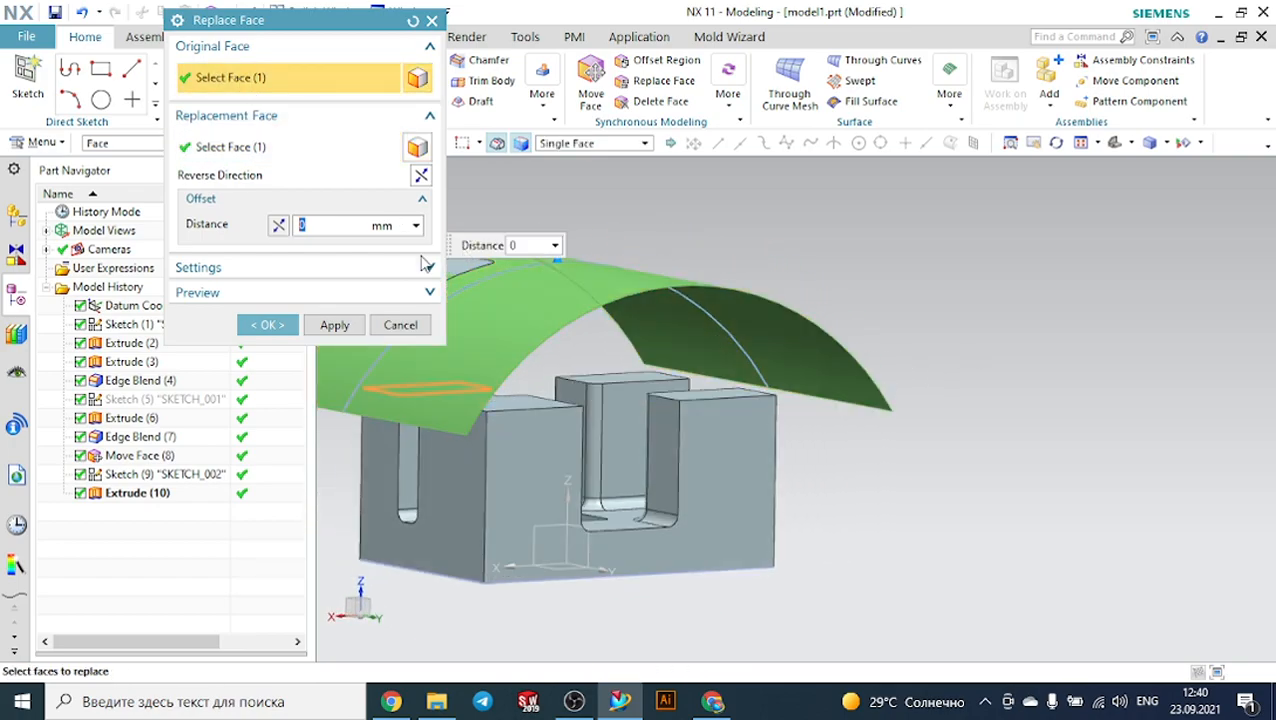
{"action": "left_click", "coordinate": [527, 399]}
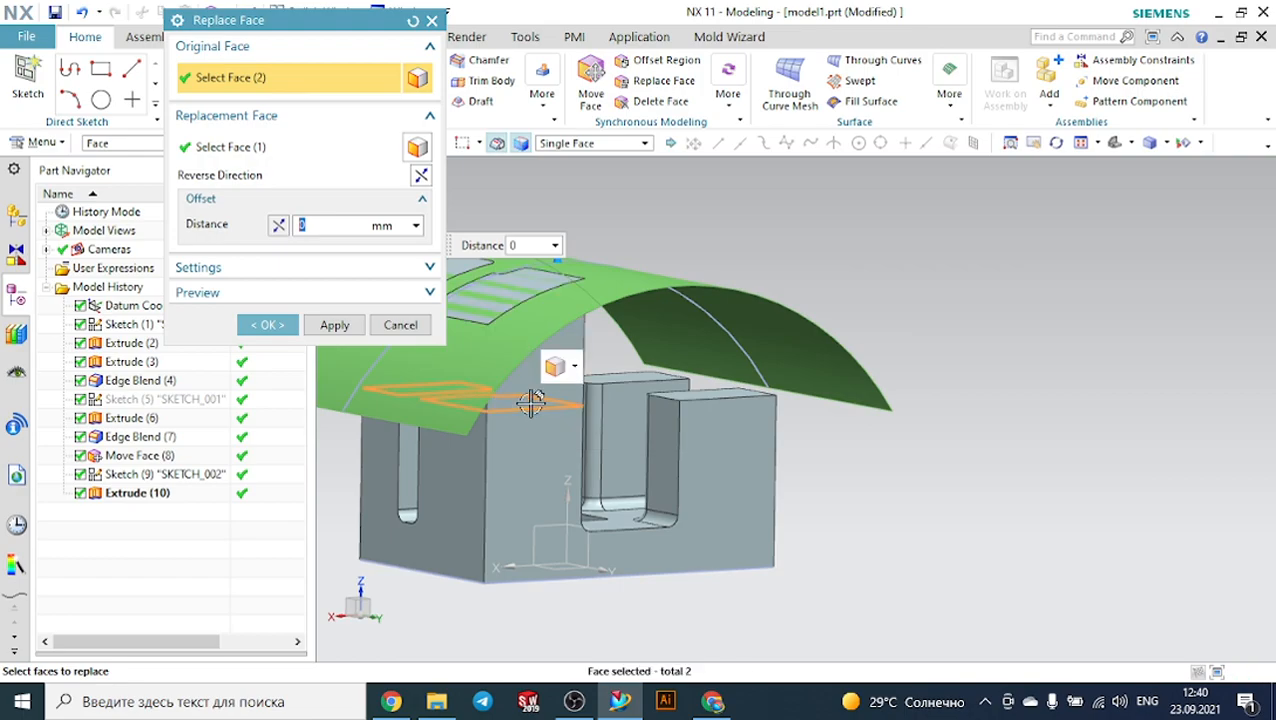
{"action": "left_click", "coordinate": [267, 325]}
Hide the arched sheet and inspect the two curved pillar tops.
{"action": "left_click", "coordinate": [415, 362]}
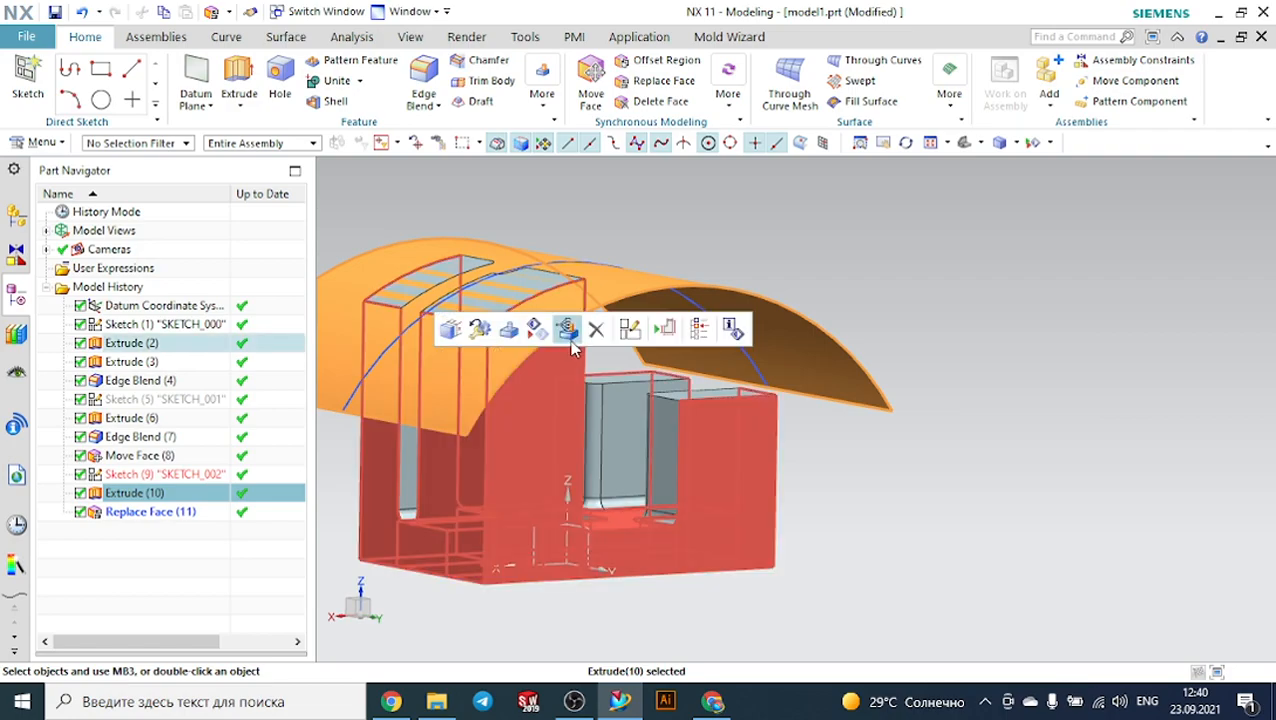
{"action": "left_click", "coordinate": [534, 330]}
{"action": "middle_click_drag", "start_coordinate": [400, 250], "coordinate": [554, 258]}
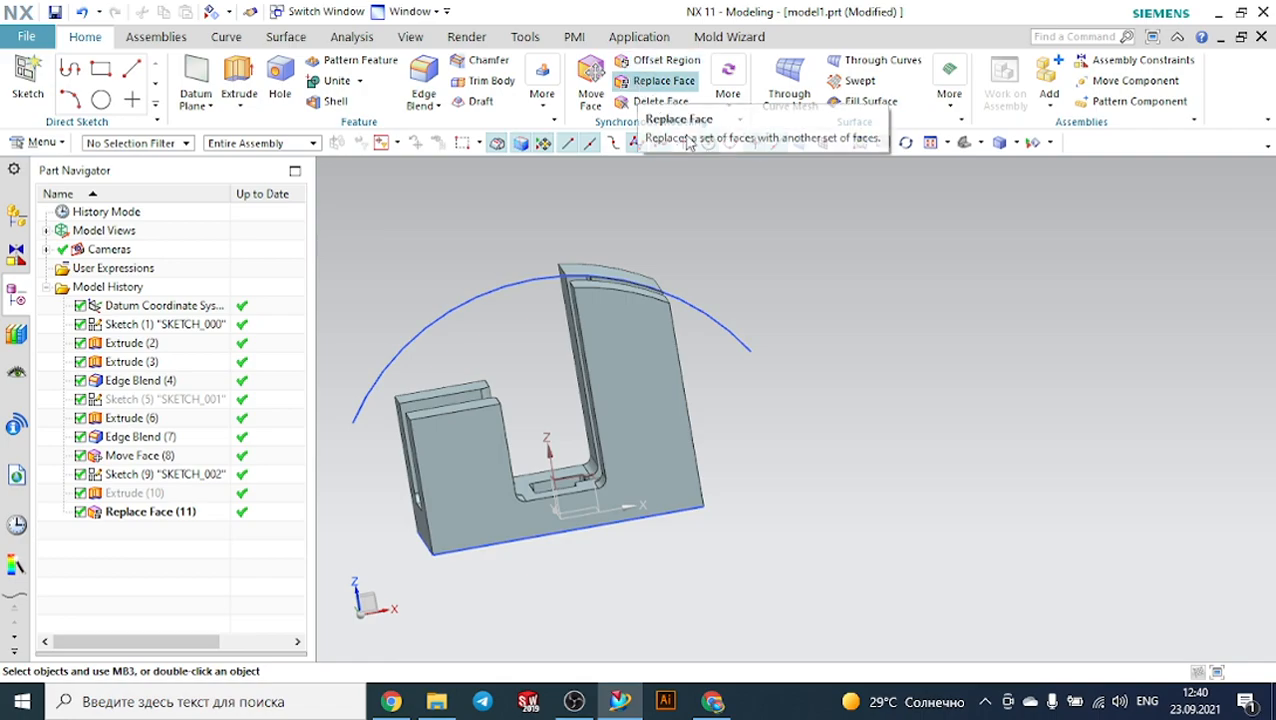
{"action": "middle_click_drag", "start_coordinate": [714, 213], "coordinate": [728, 237]}
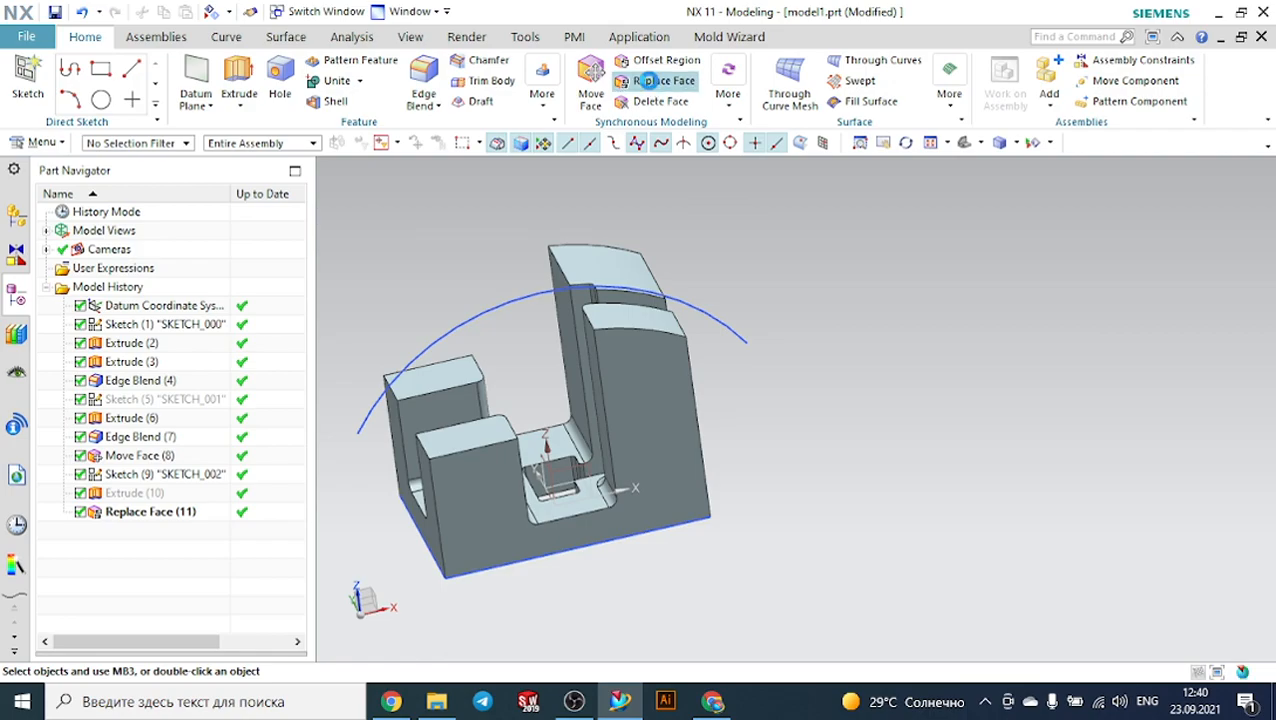
Use Replace Face to replace the two curved pillar tops with the flat top face of a shorter pillar.
{"action": "left_click", "coordinate": [652, 82]}
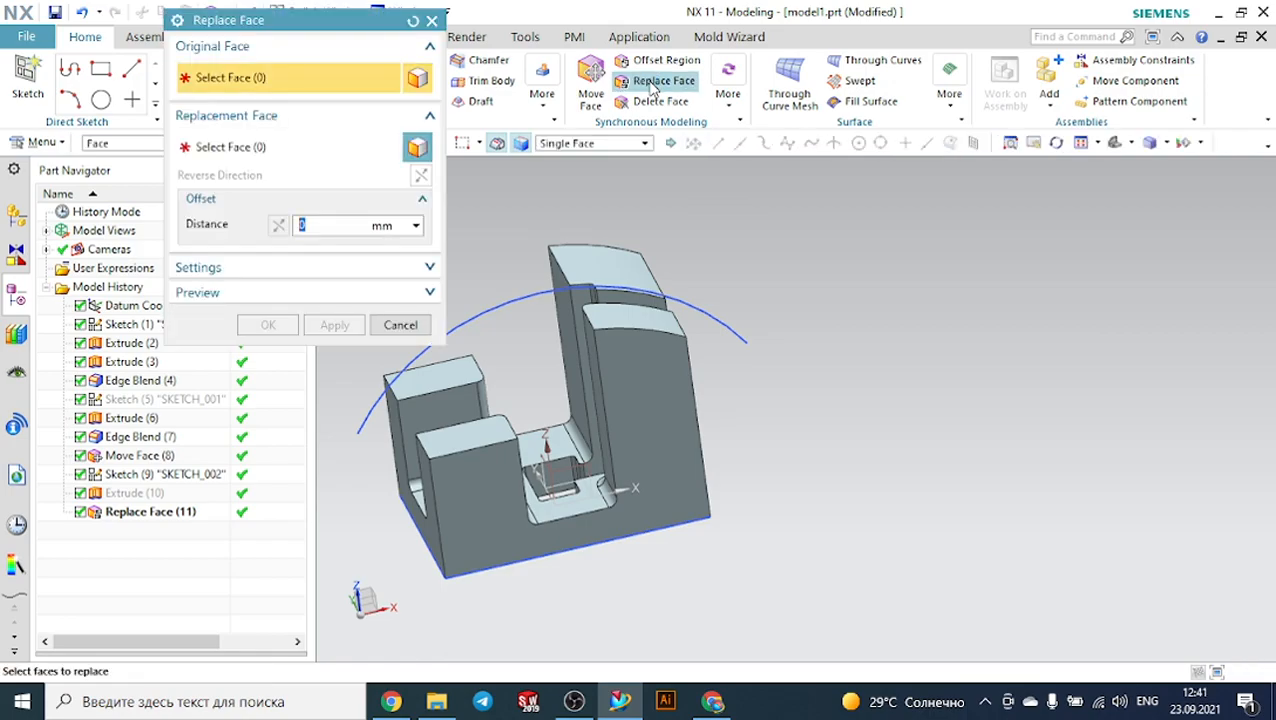
{"action": "scroll", "coordinate": [803, 206], "scroll_direction": "down", "scroll_amount": 1}
{"action": "scroll", "coordinate": [898, 254], "scroll_direction": "down", "scroll_amount": 1}
{"action": "scroll", "coordinate": [672, 257], "scroll_direction": "up", "scroll_amount": 2}
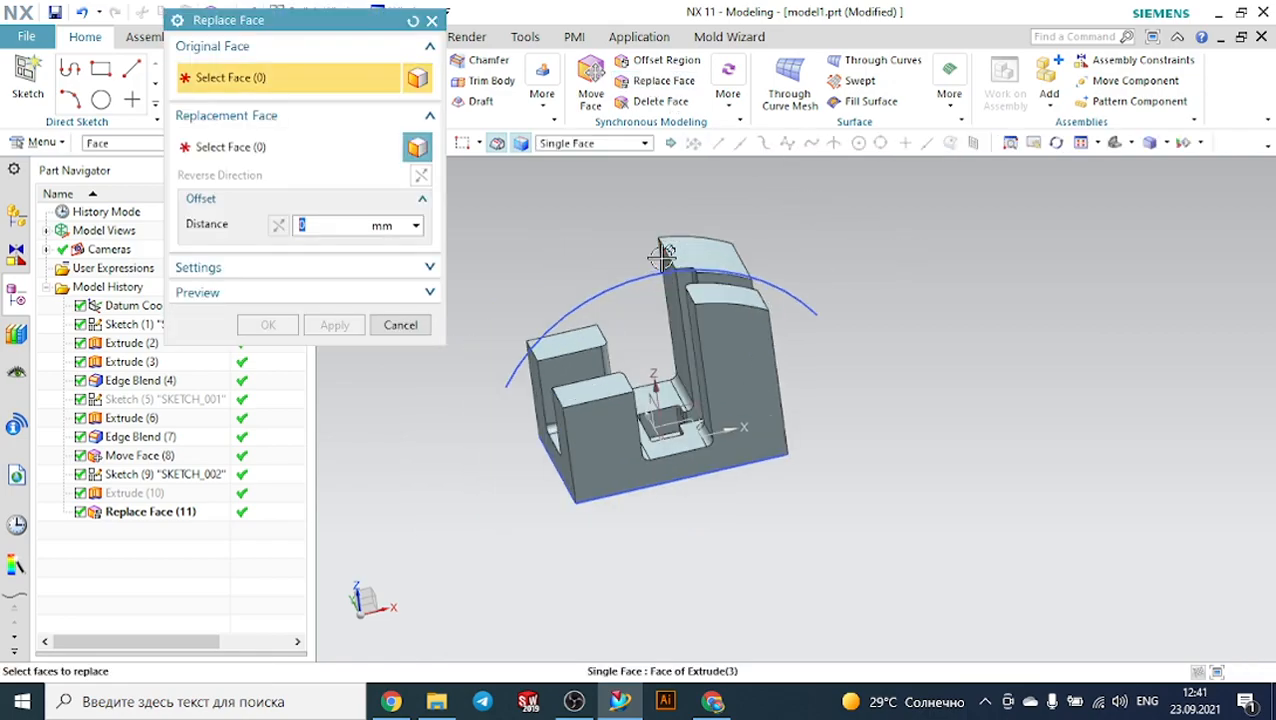
{"action": "left_click", "coordinate": [730, 300]}
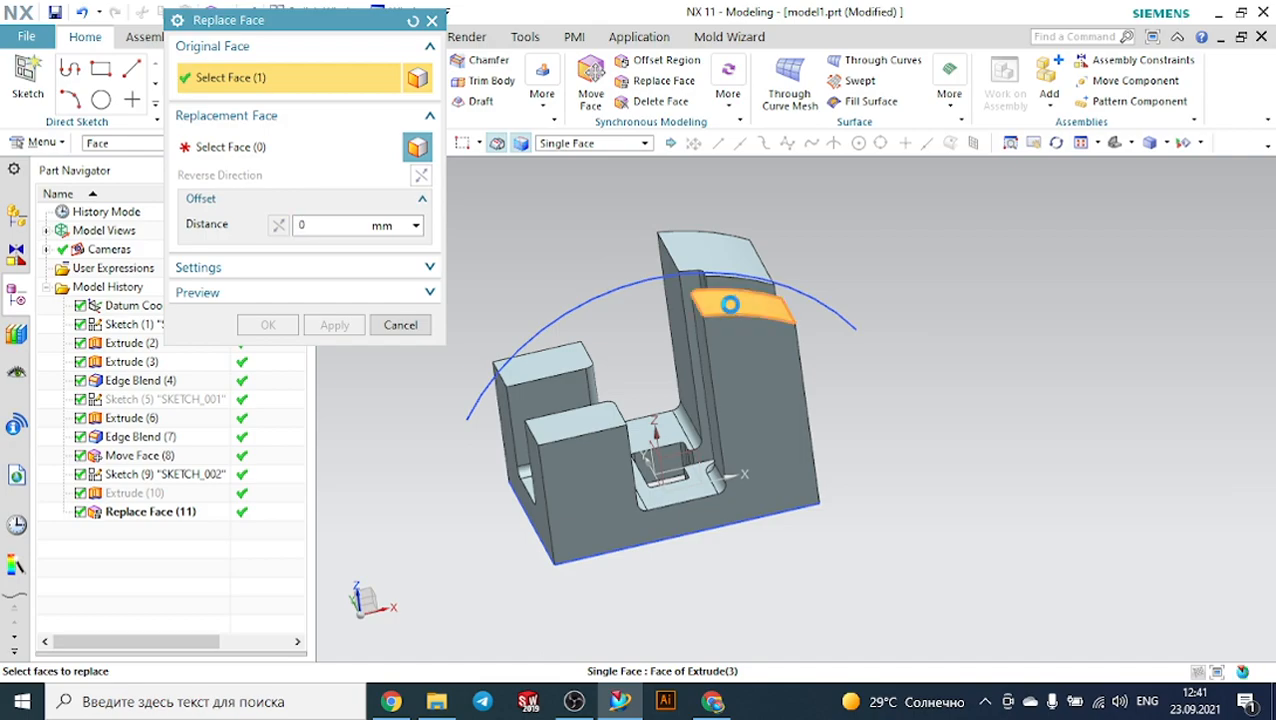
{"action": "left_click", "coordinate": [313, 152]}
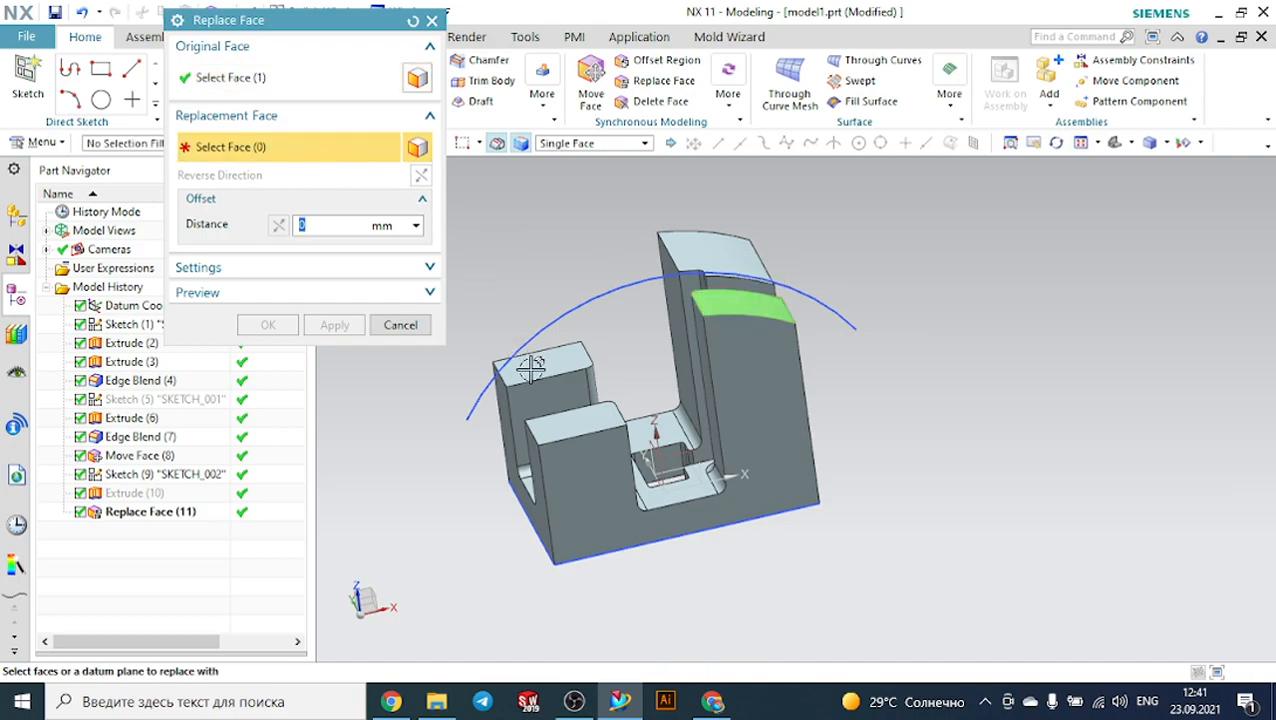
{"action": "left_click", "coordinate": [578, 418]}
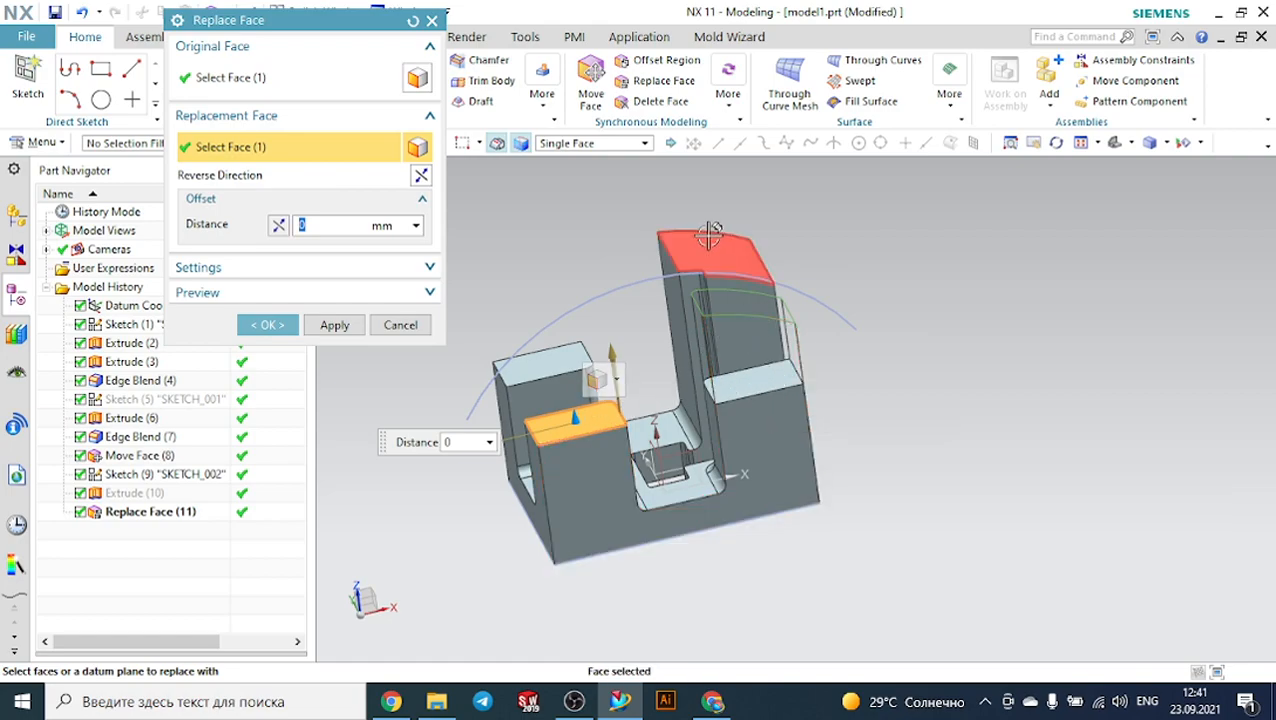
{"action": "left_click", "coordinate": [268, 80]}
{"action": "left_click", "coordinate": [700, 254]}
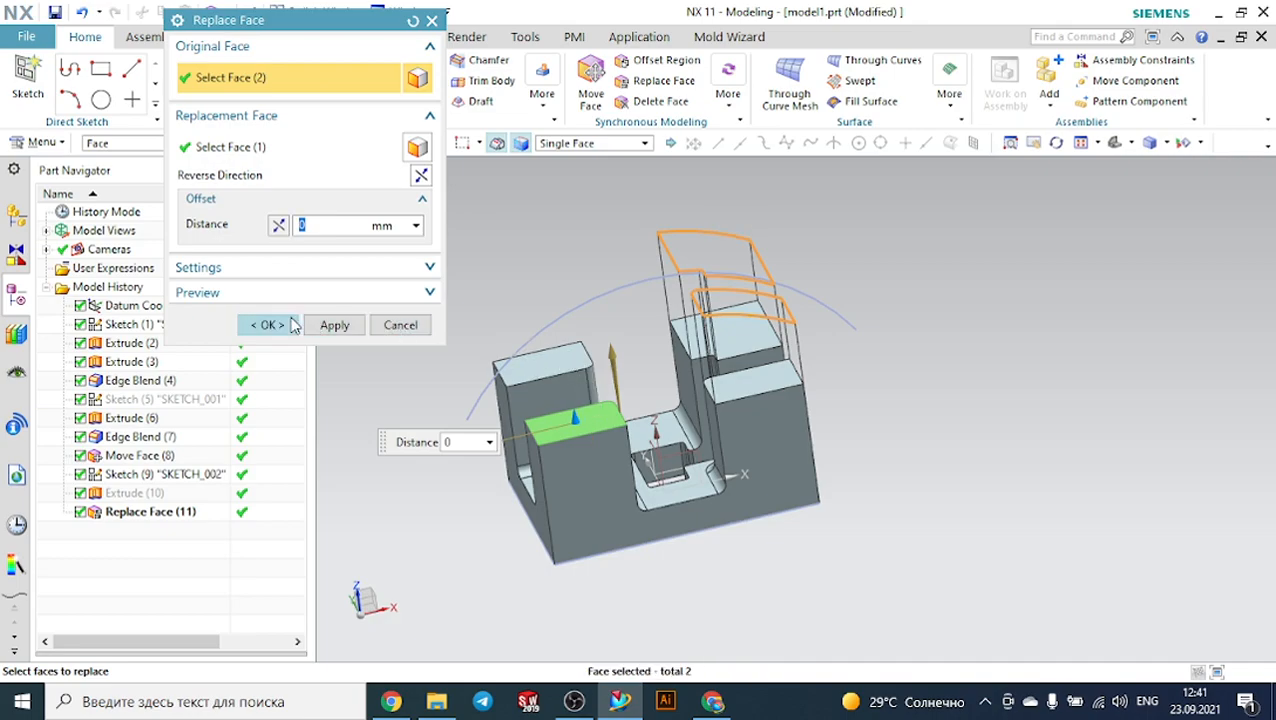
{"action": "left_click", "coordinate": [291, 325]}
{"action": "middle_click_drag", "start_coordinate": [866, 364], "coordinate": [896, 335]}
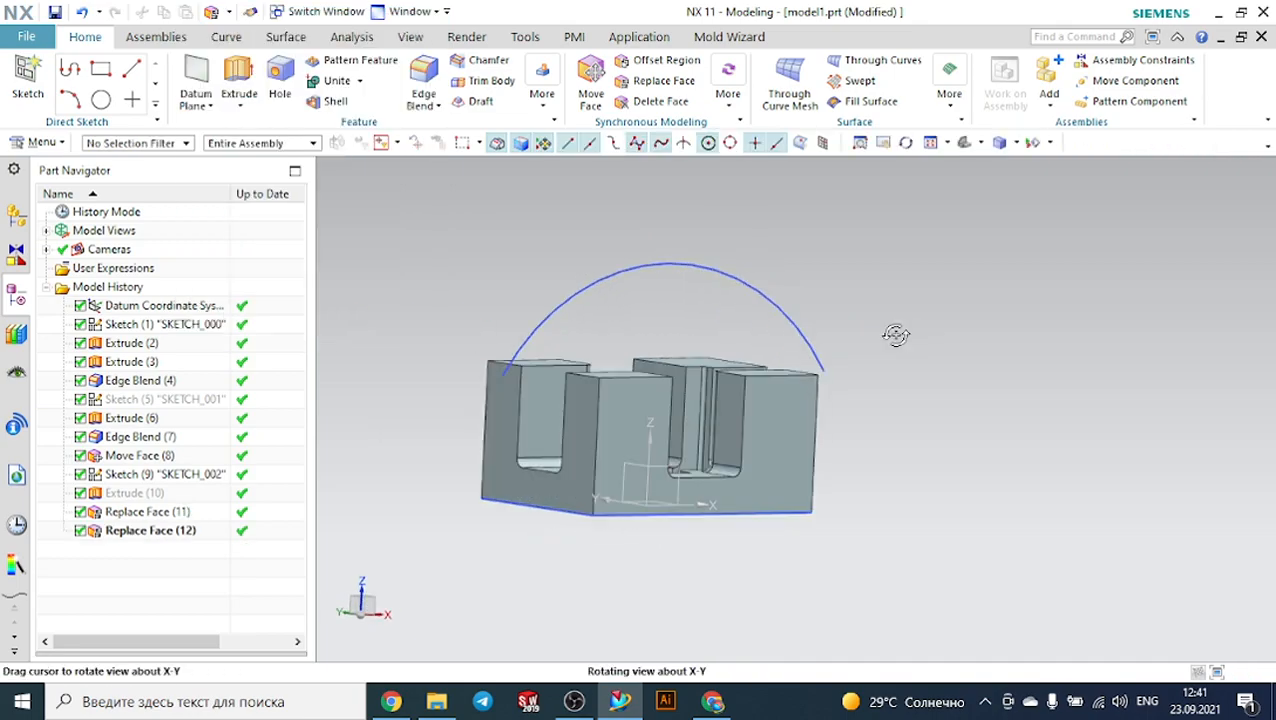
Show the hidden arched sheet from the model history again.
{"action": "left_click", "coordinate": [665, 90]}
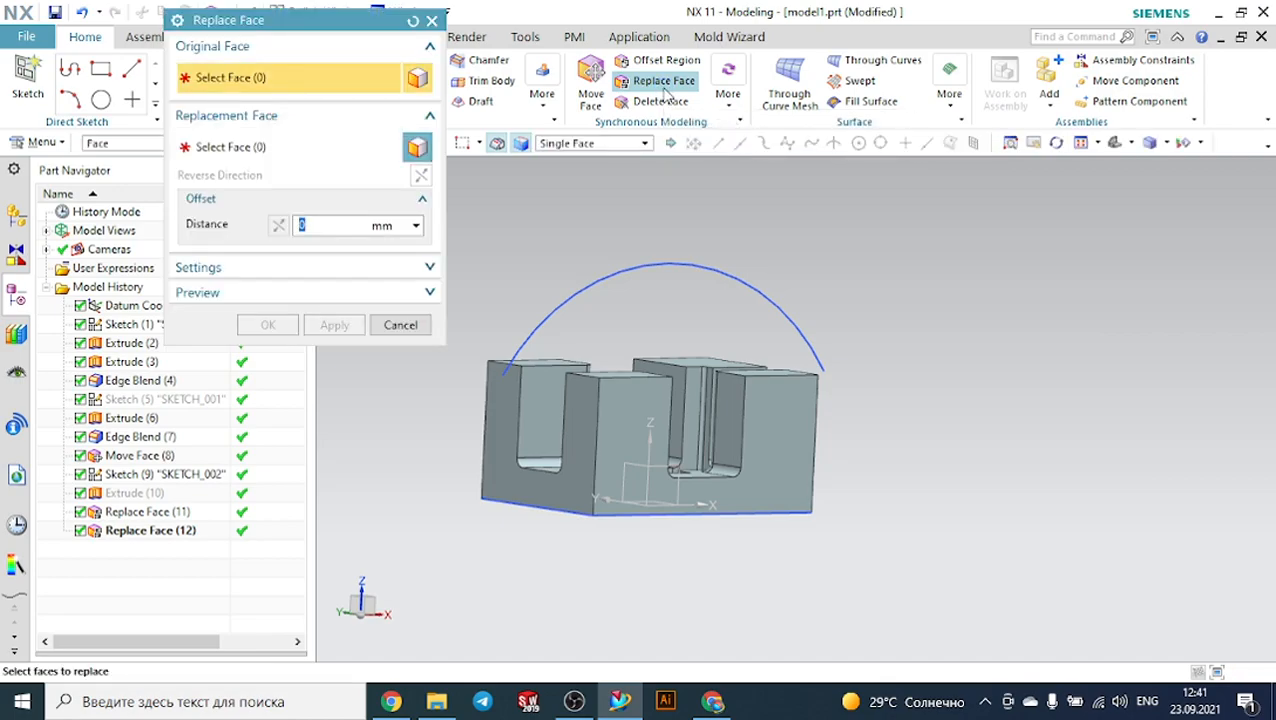
{"action": "left_click", "coordinate": [431, 21]}
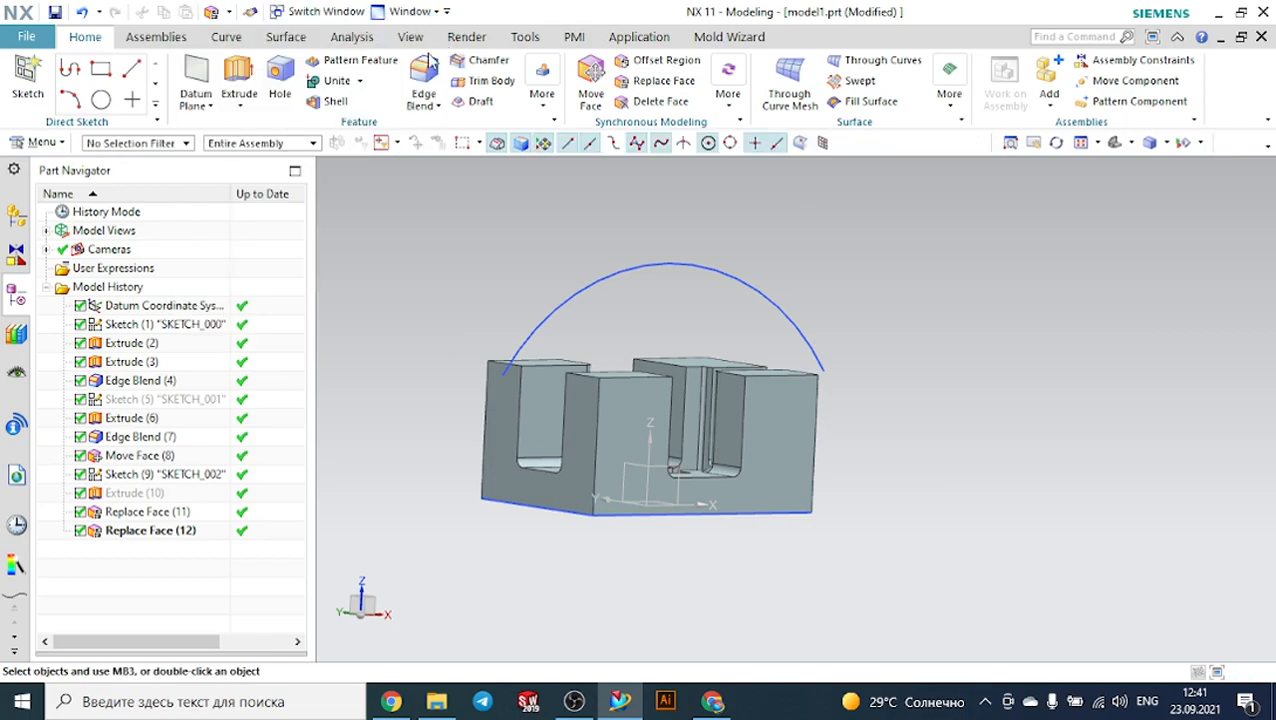
{"action": "right_click", "coordinate": [150, 492]}
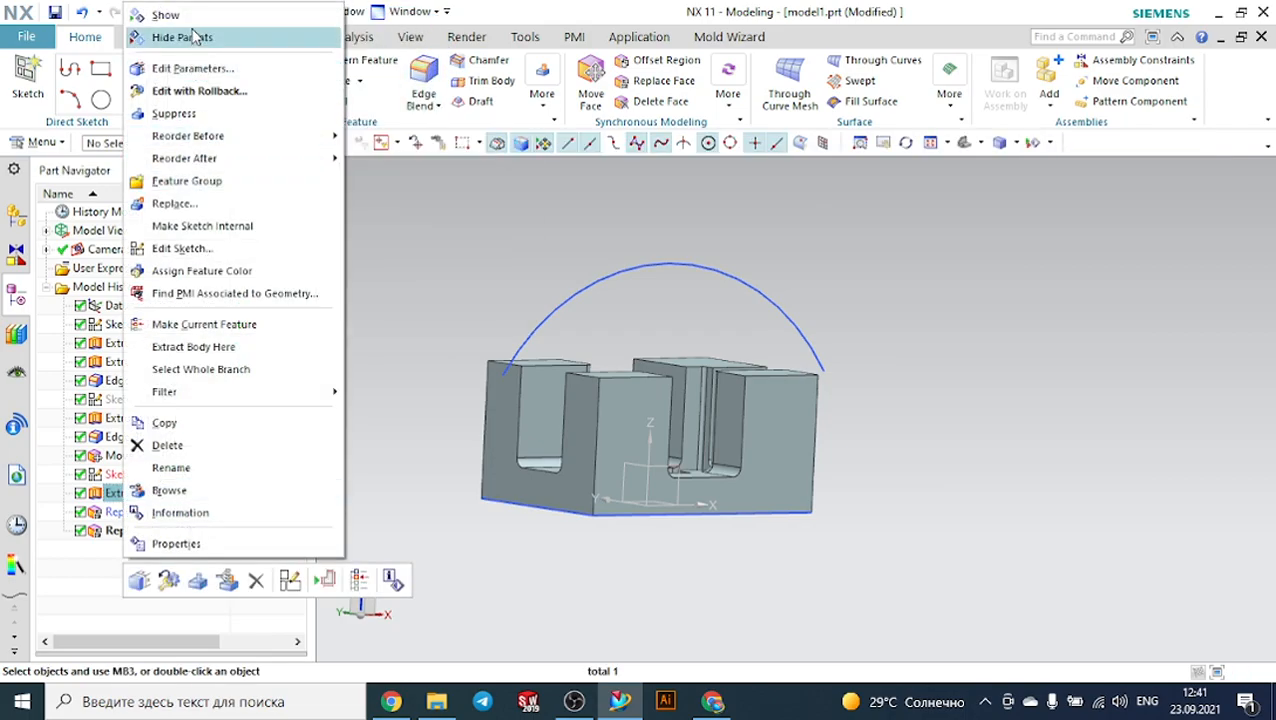
{"action": "left_click", "coordinate": [165, 15]}
{"action": "middle_click_drag", "start_coordinate": [911, 197], "coordinate": [893, 210]}
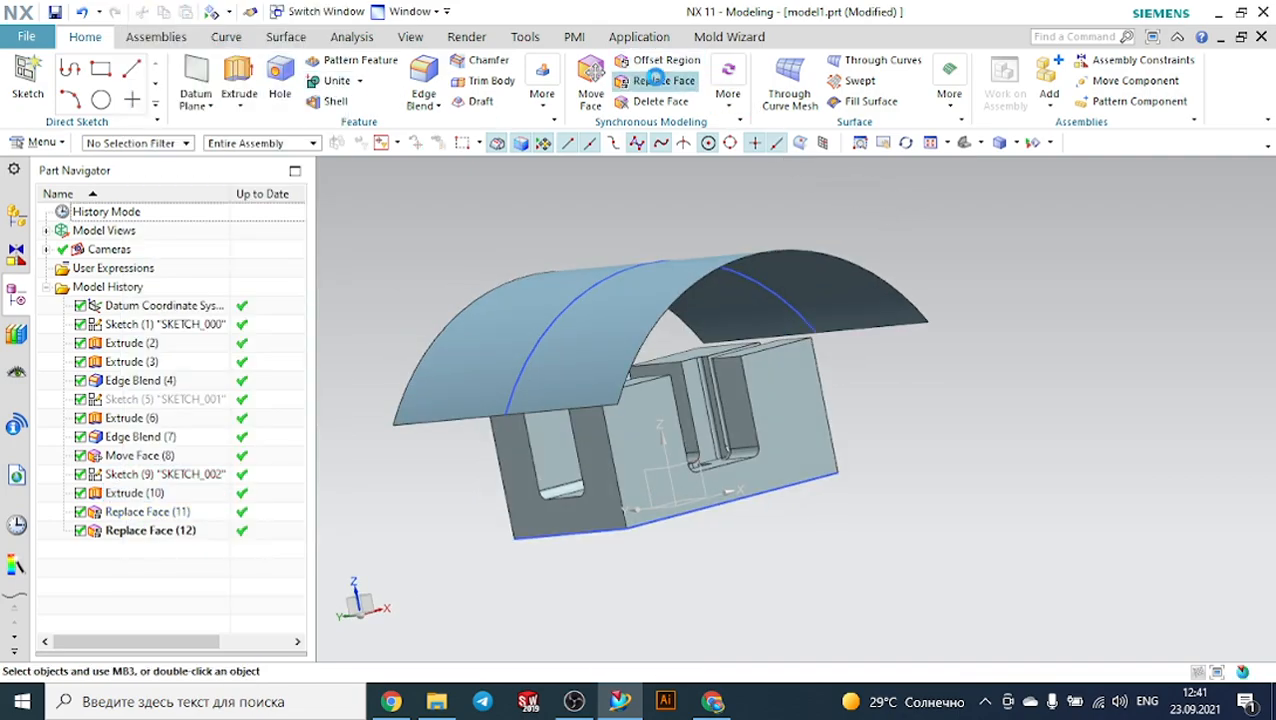
Use Replace Face to replace all four pillar tops with the arched sheet's face.
{"action": "left_click", "coordinate": [664, 80]}
{"action": "middle_click_drag", "start_coordinate": [962, 225], "coordinate": [900, 300]}
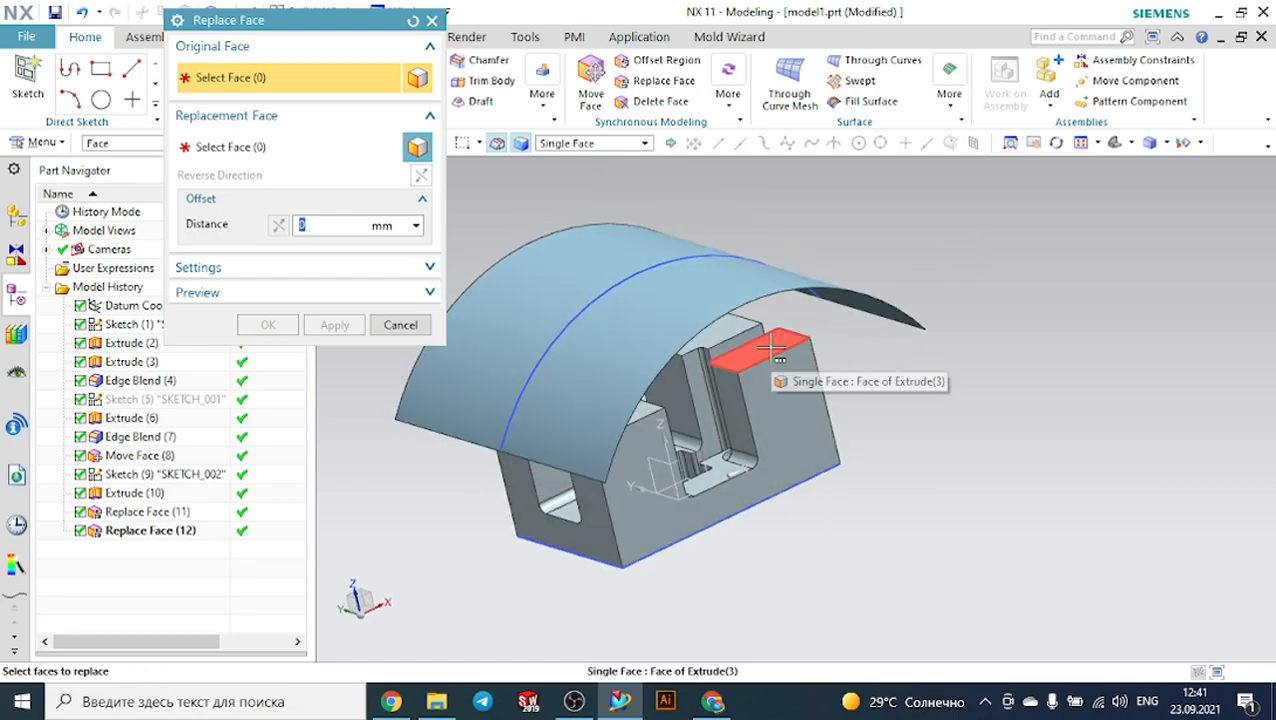
{"action": "left_click", "coordinate": [778, 352]}
{"action": "left_click", "coordinate": [893, 362]}
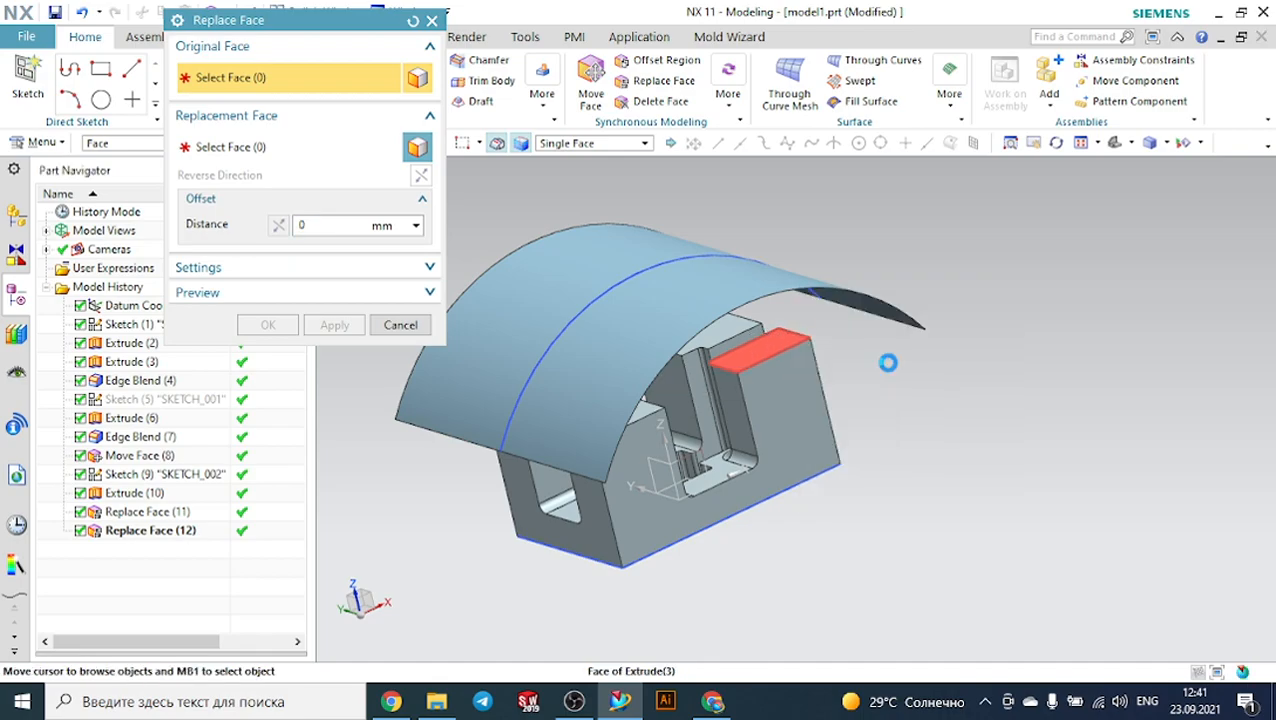
{"action": "left_click", "coordinate": [735, 322]}
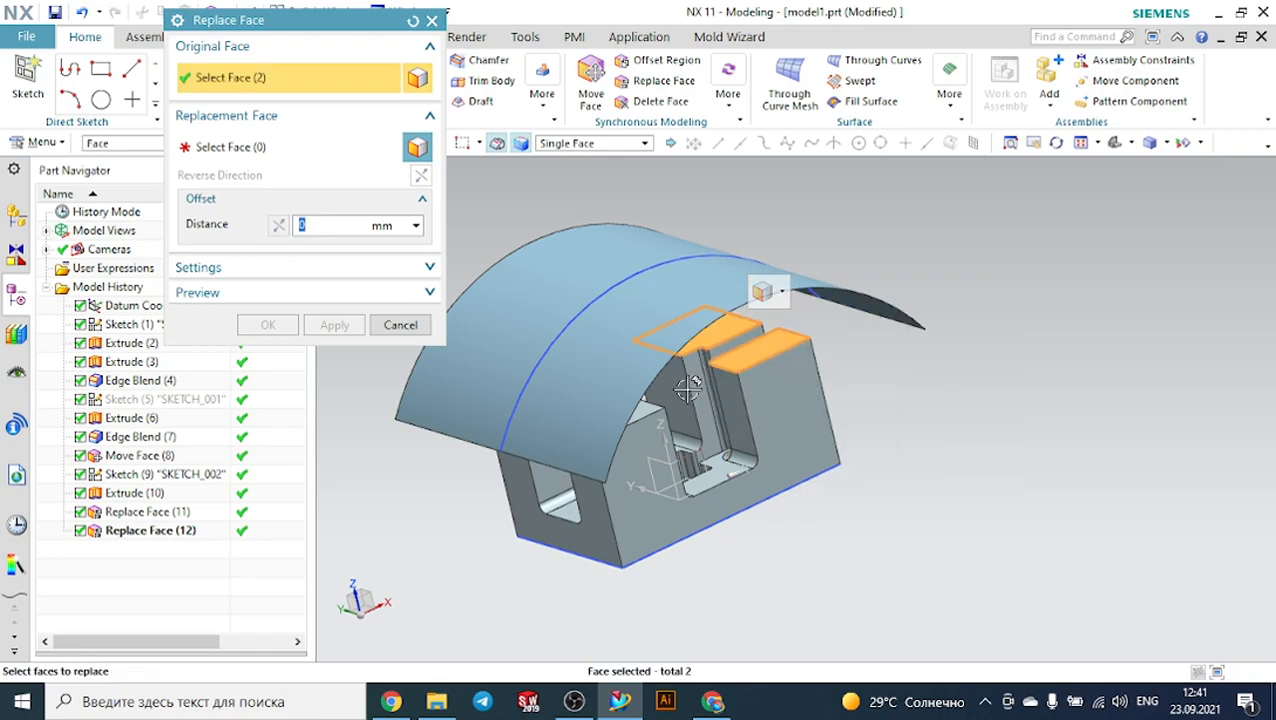
{"action": "left_click", "coordinate": [720, 490]}
{"action": "middle_click_drag", "start_coordinate": [968, 504], "coordinate": [1131, 507]}
{"action": "left_click", "coordinate": [765, 420]}
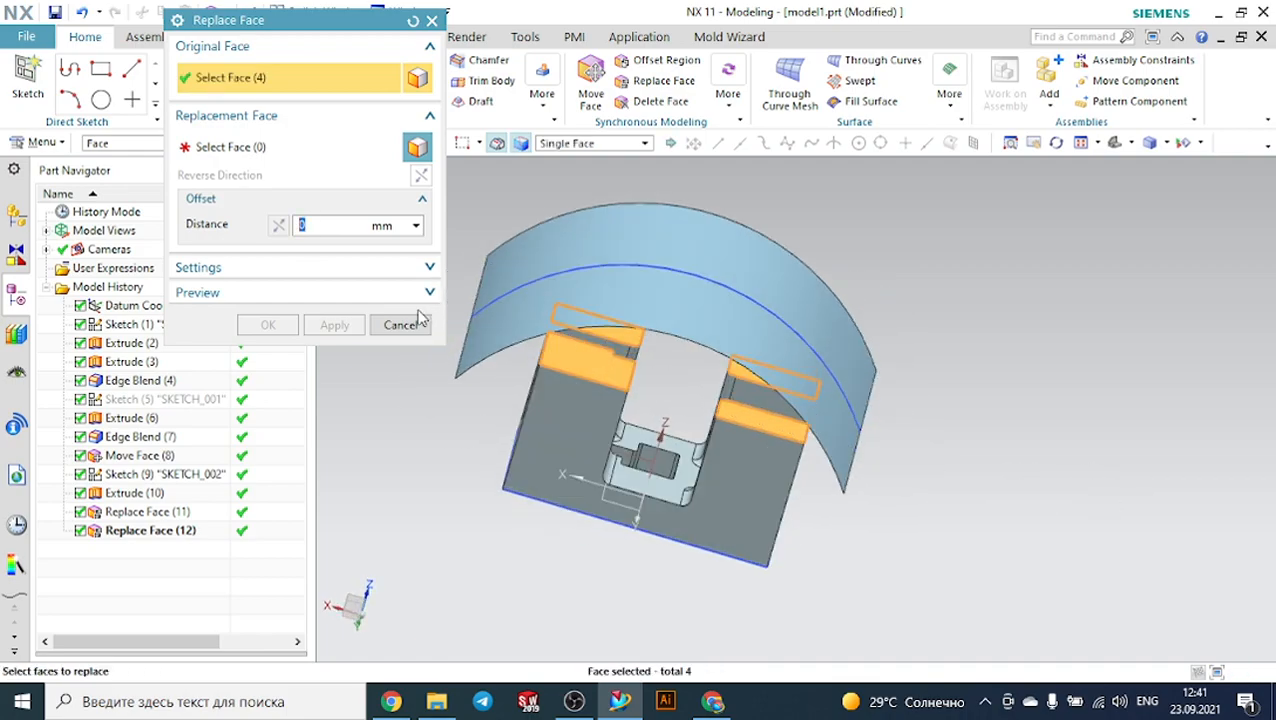
{"action": "left_click", "coordinate": [240, 147]}
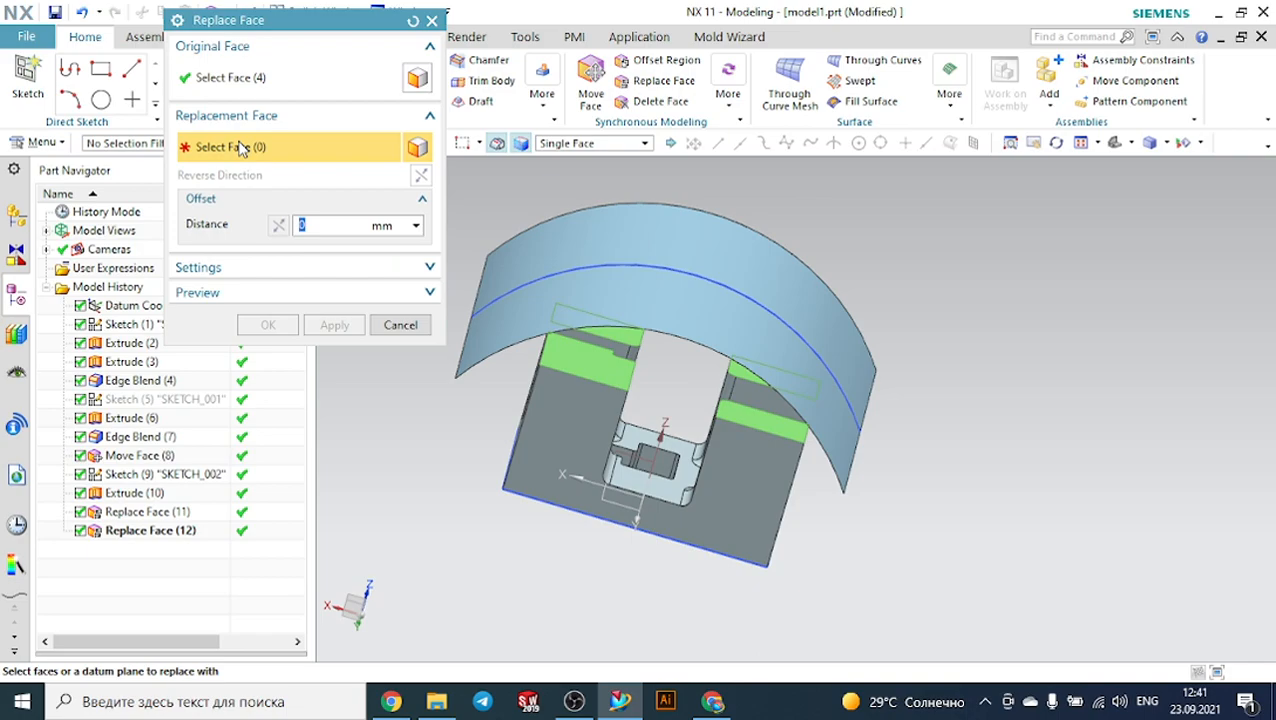
{"action": "left_click", "coordinate": [527, 250]}
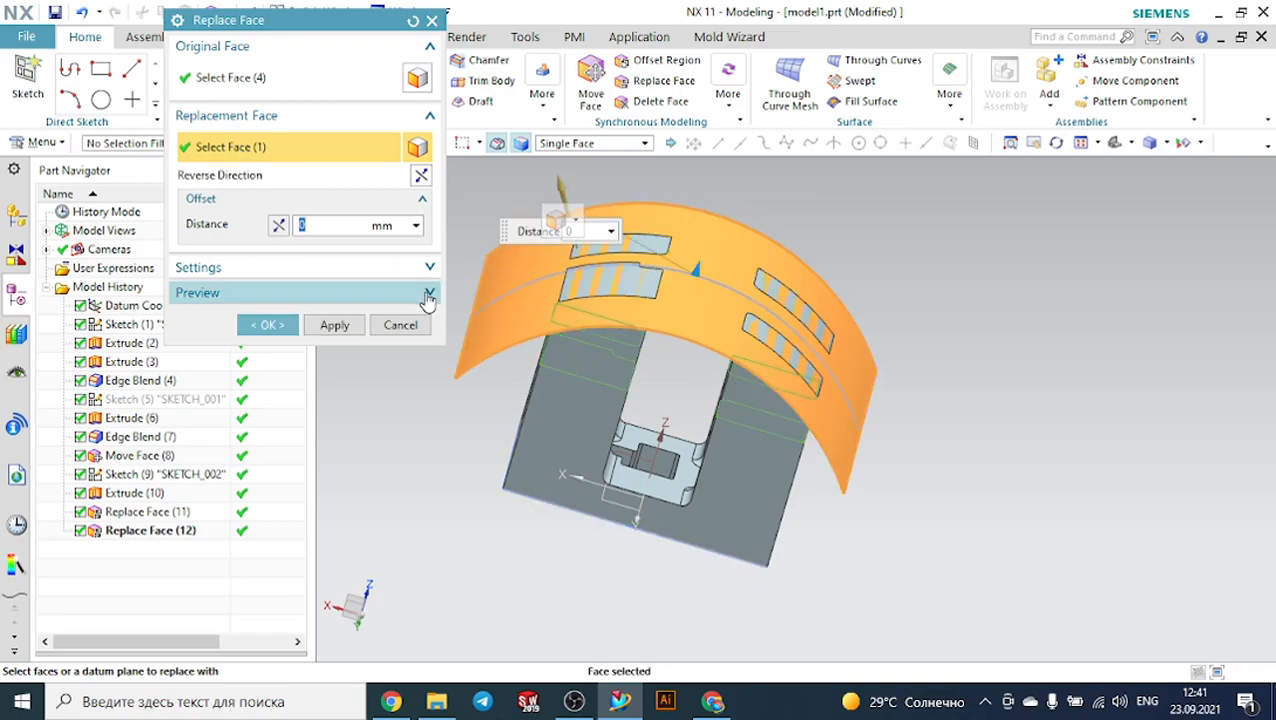
{"action": "left_click", "coordinate": [267, 325]}
Hide the arched sheet and inspect the four curved pillar tops from several angles.
{"action": "left_click", "coordinate": [487, 330]}
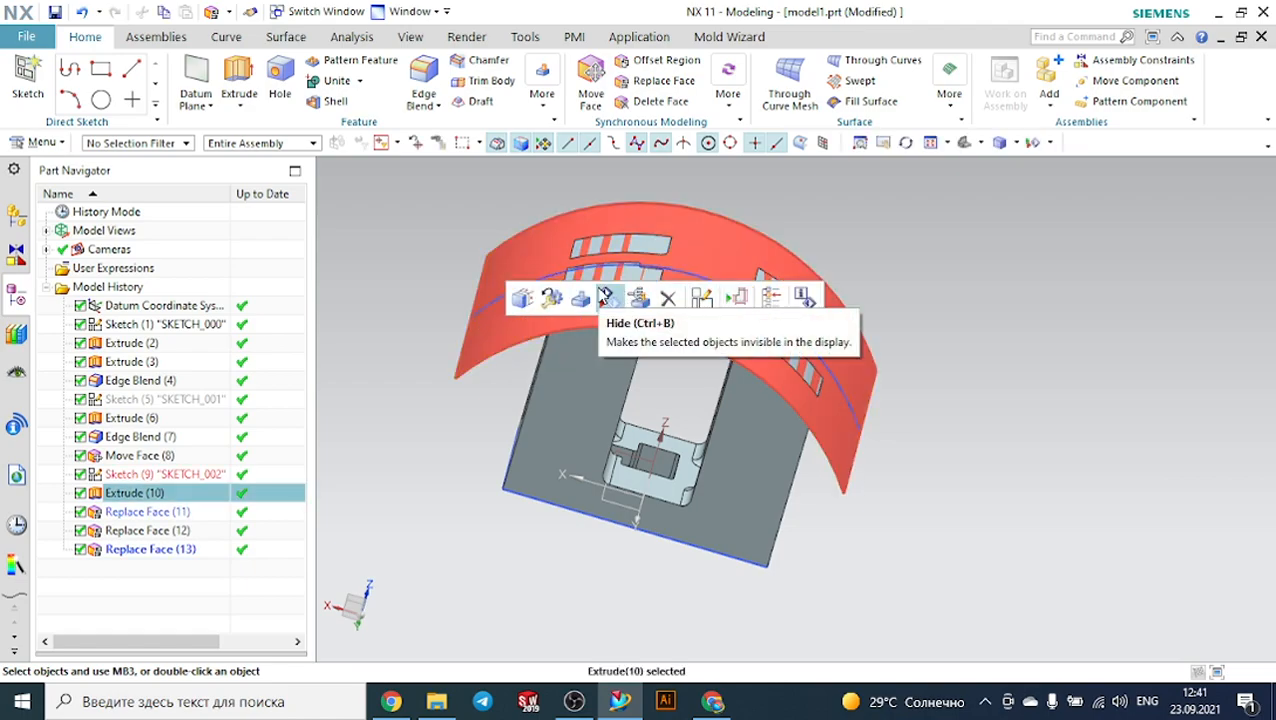
{"action": "left_click", "coordinate": [606, 297]}
{"action": "middle_click_drag", "start_coordinate": [1019, 250], "coordinate": [844, 274]}
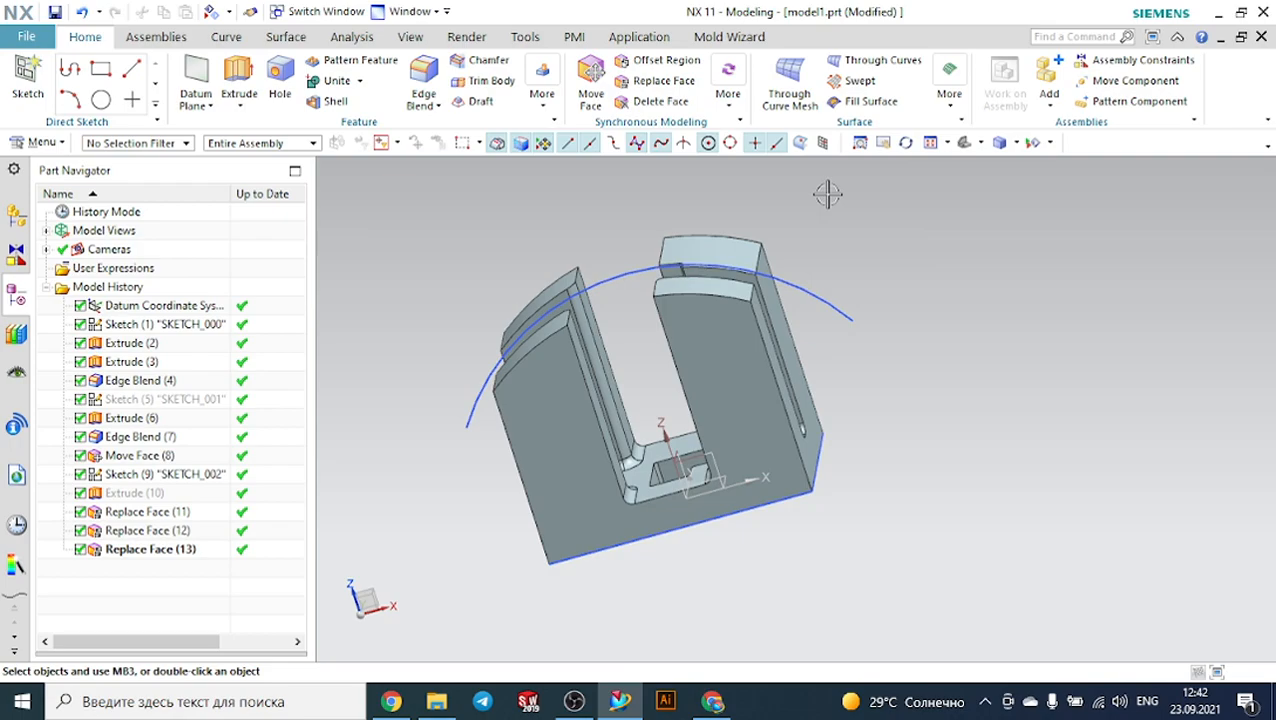
{"action": "middle_click_drag", "start_coordinate": [828, 246], "coordinate": [812, 277]}
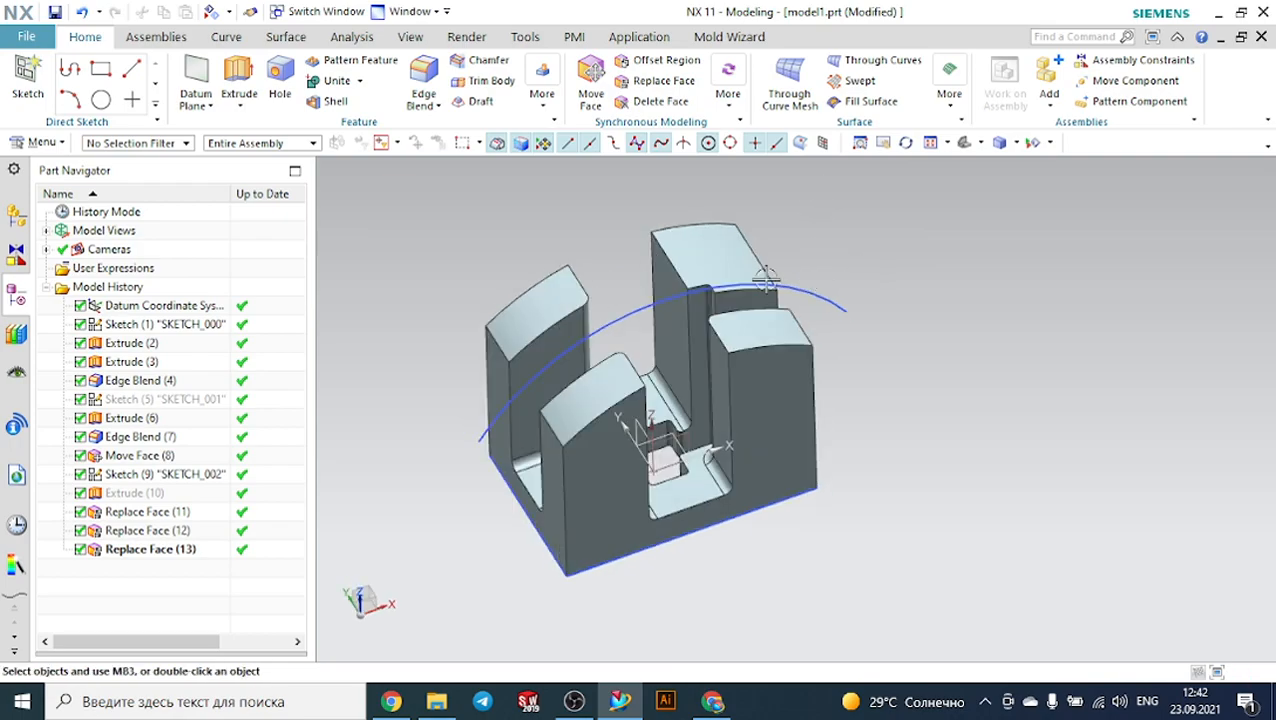
Delete the Replace Face feature that curved all four pillar tops.
{"action": "left_click", "coordinate": [177, 552]}
{"action": "right_click", "coordinate": [177, 551]}
{"action": "left_click", "coordinate": [222, 436]}
Delete the arc sketch above the pillars together with the features that depend on it.
{"action": "left_click", "coordinate": [603, 335]}
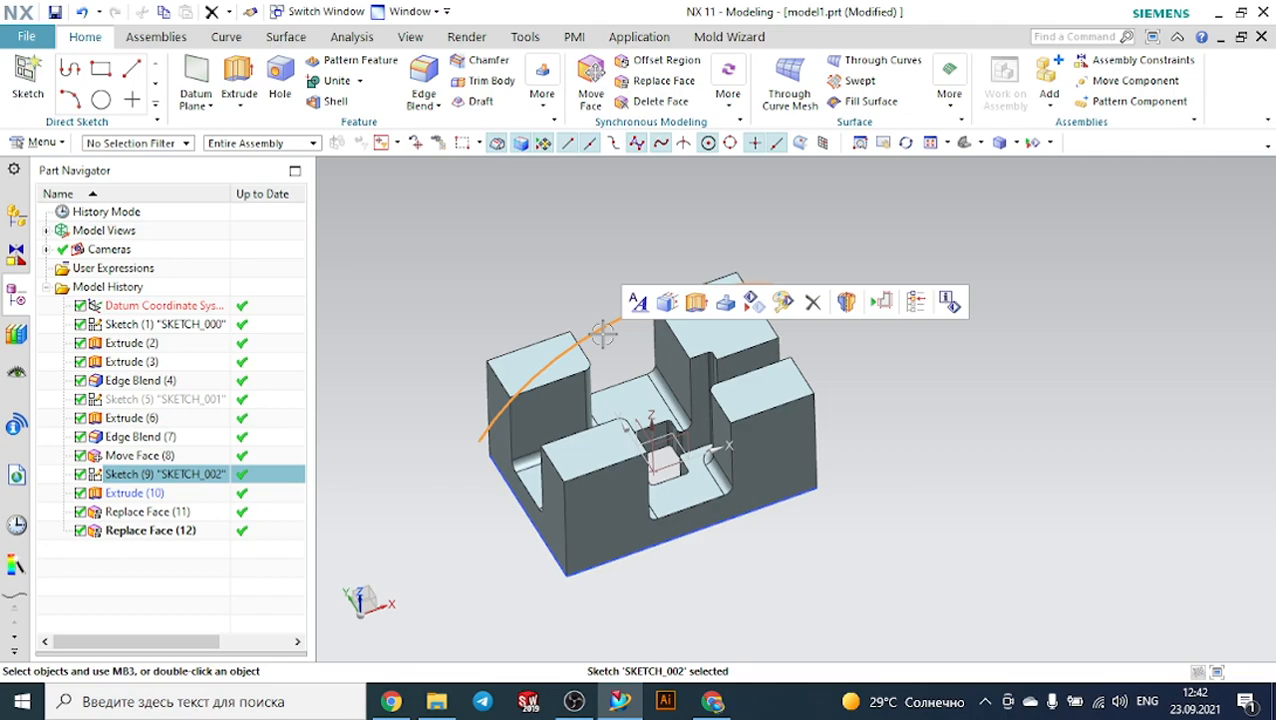
{"action": "right_click", "coordinate": [588, 338]}
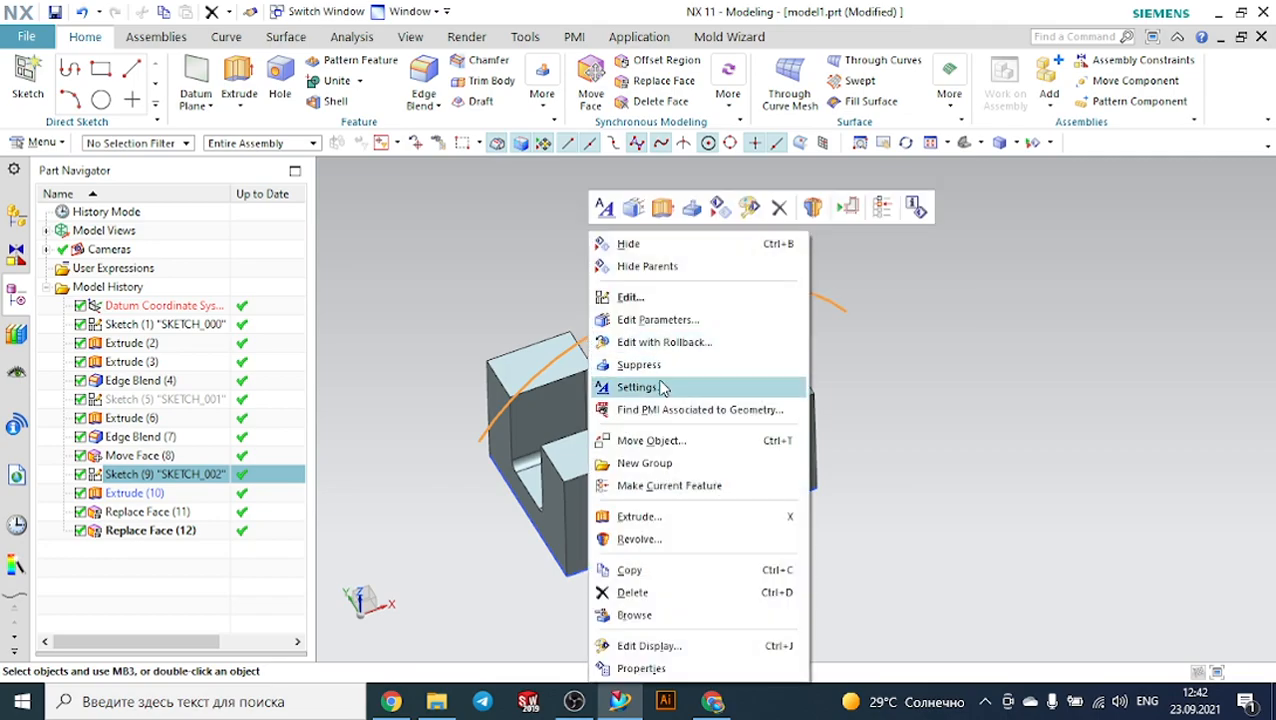
{"action": "left_click", "coordinate": [664, 592]}
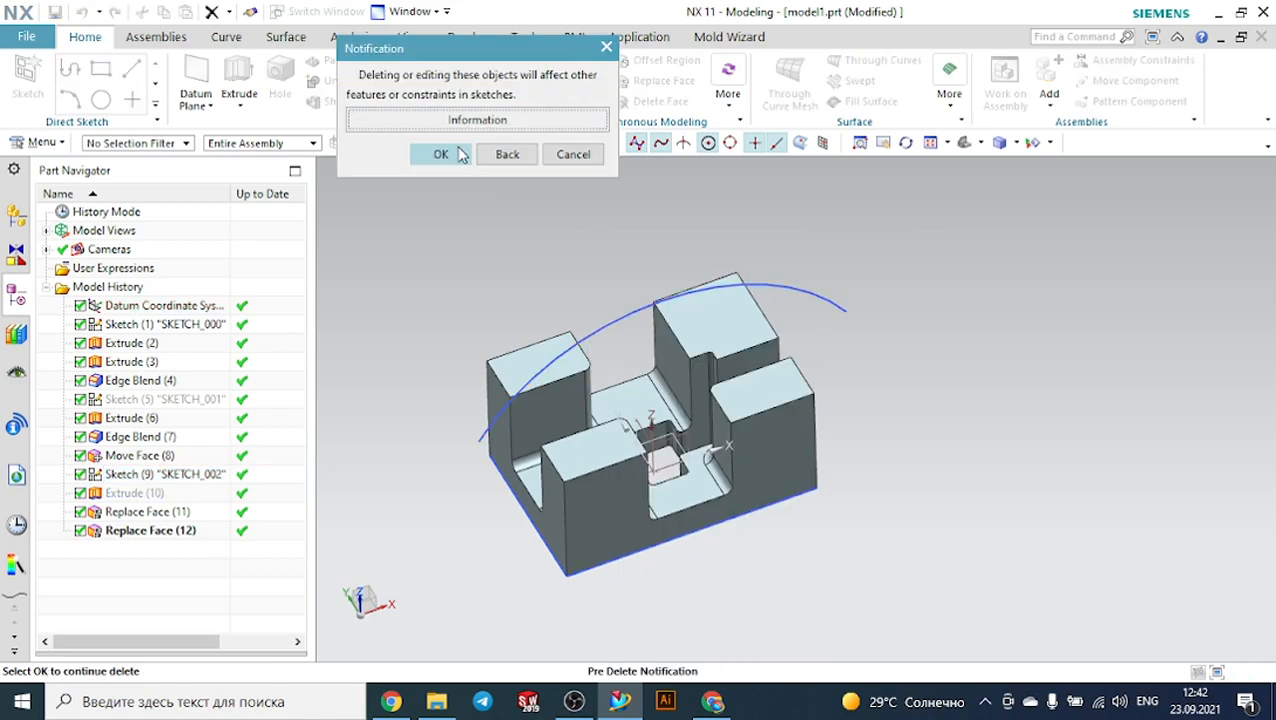
{"action": "left_click", "coordinate": [450, 154]}
Create a new sketch on the XZ plane of the datum coordinate system.
{"action": "left_click", "coordinate": [28, 80]}
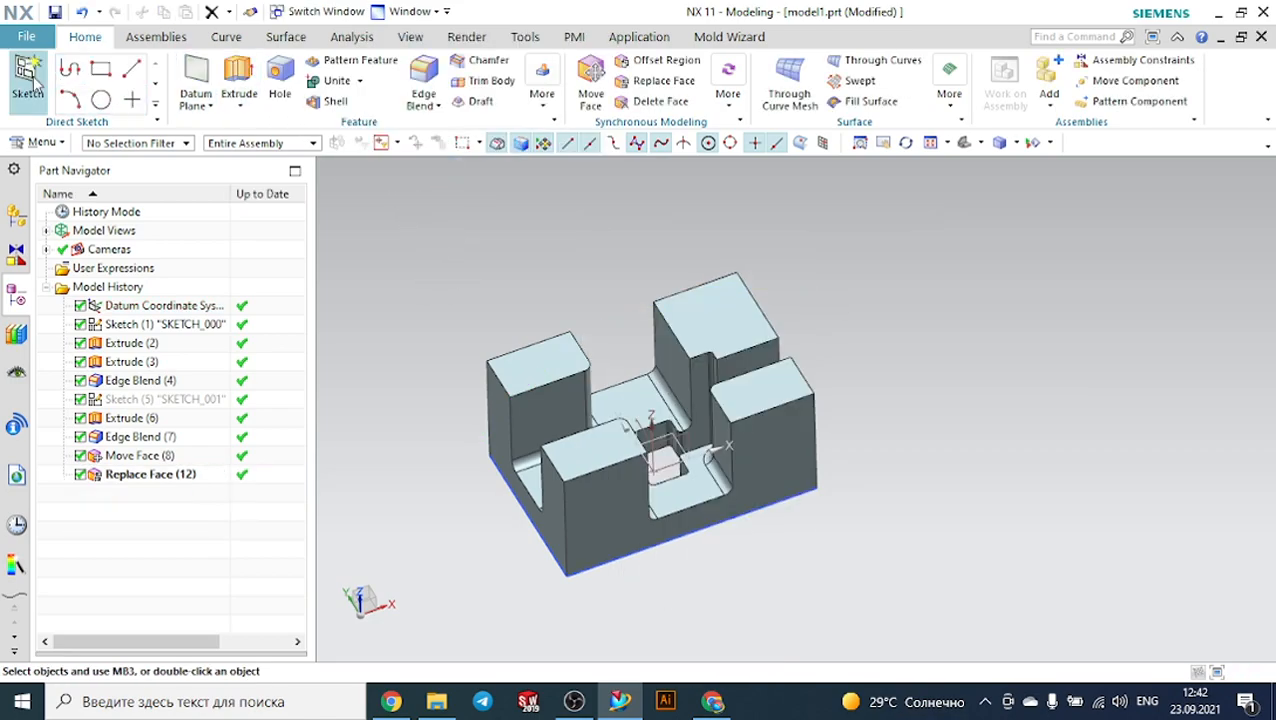
{"action": "left_click", "coordinate": [668, 450]}
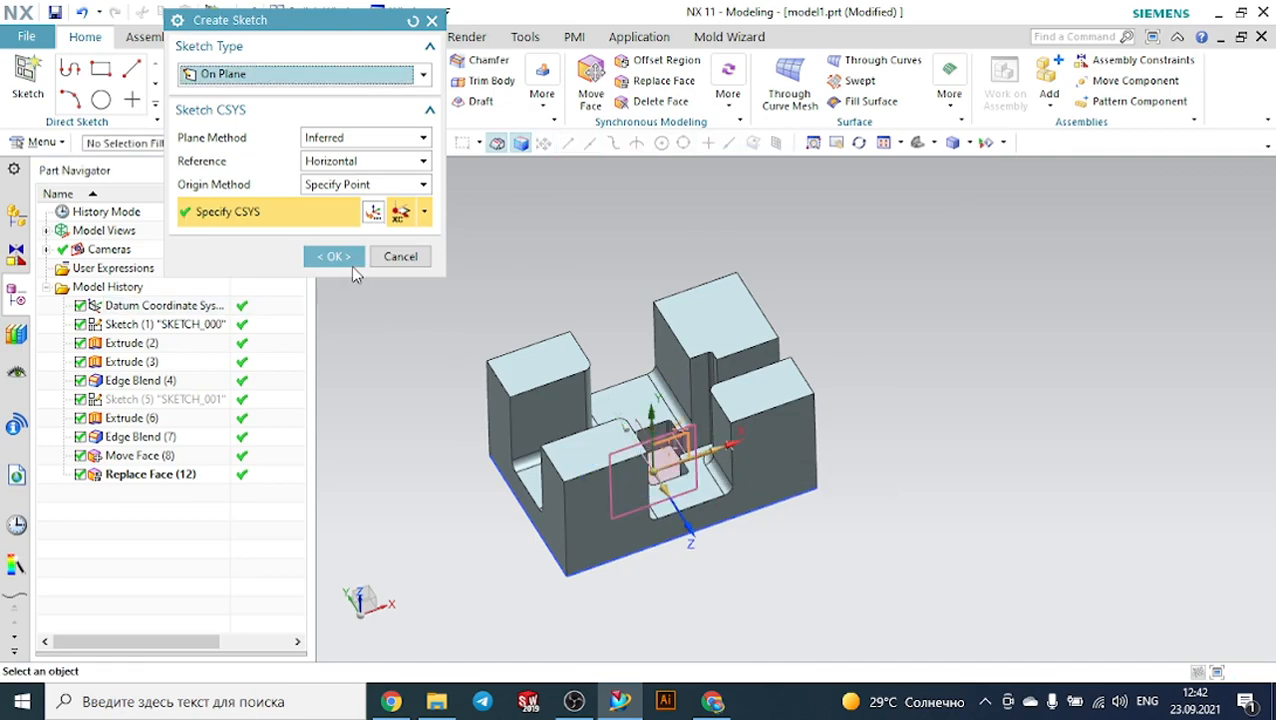
{"action": "left_click", "coordinate": [334, 256]}
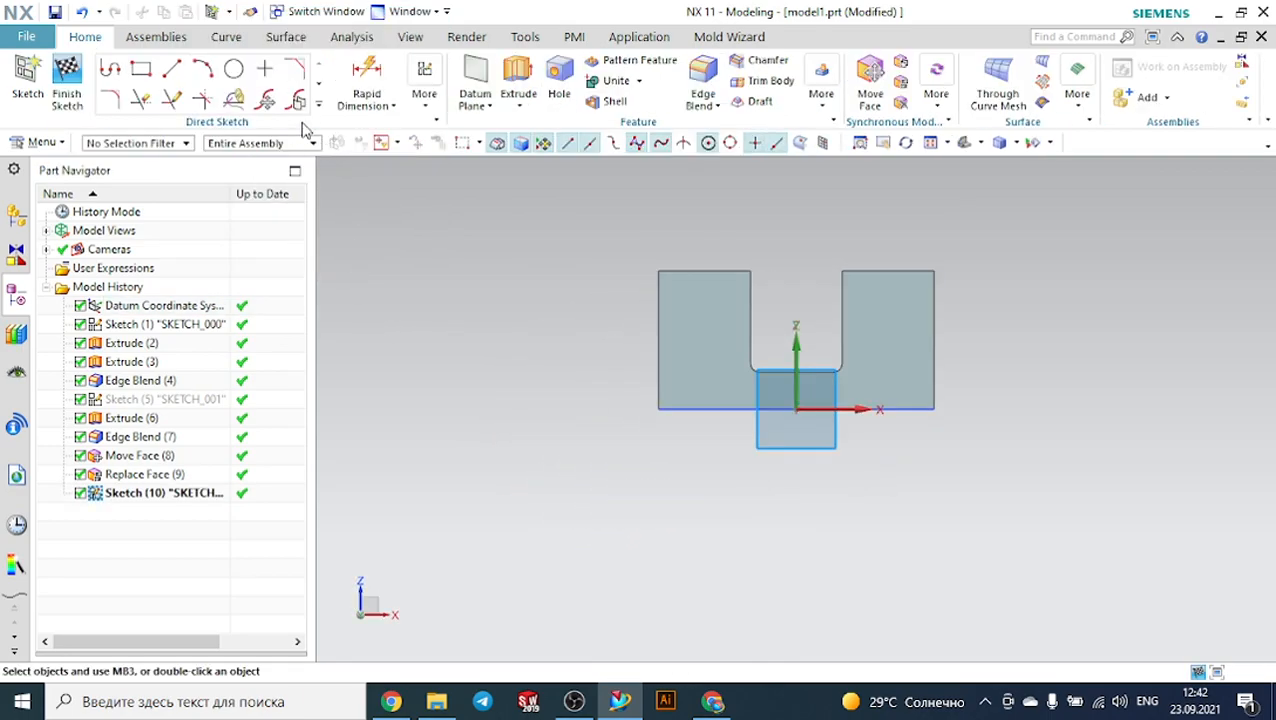
Draw a degree 3 Studio Spline through ten points above the pillars and move two of its points upward to make it wavier.
{"action": "left_click", "coordinate": [318, 108]}
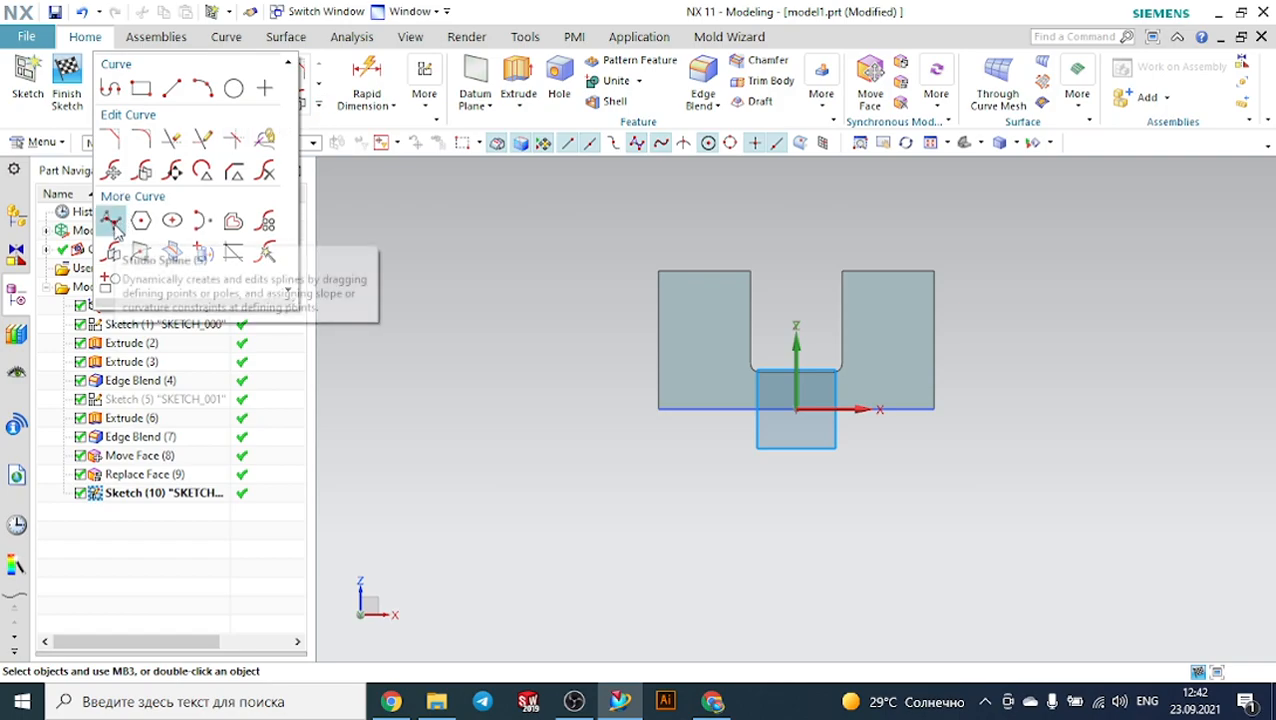
{"action": "left_click", "coordinate": [116, 221]}
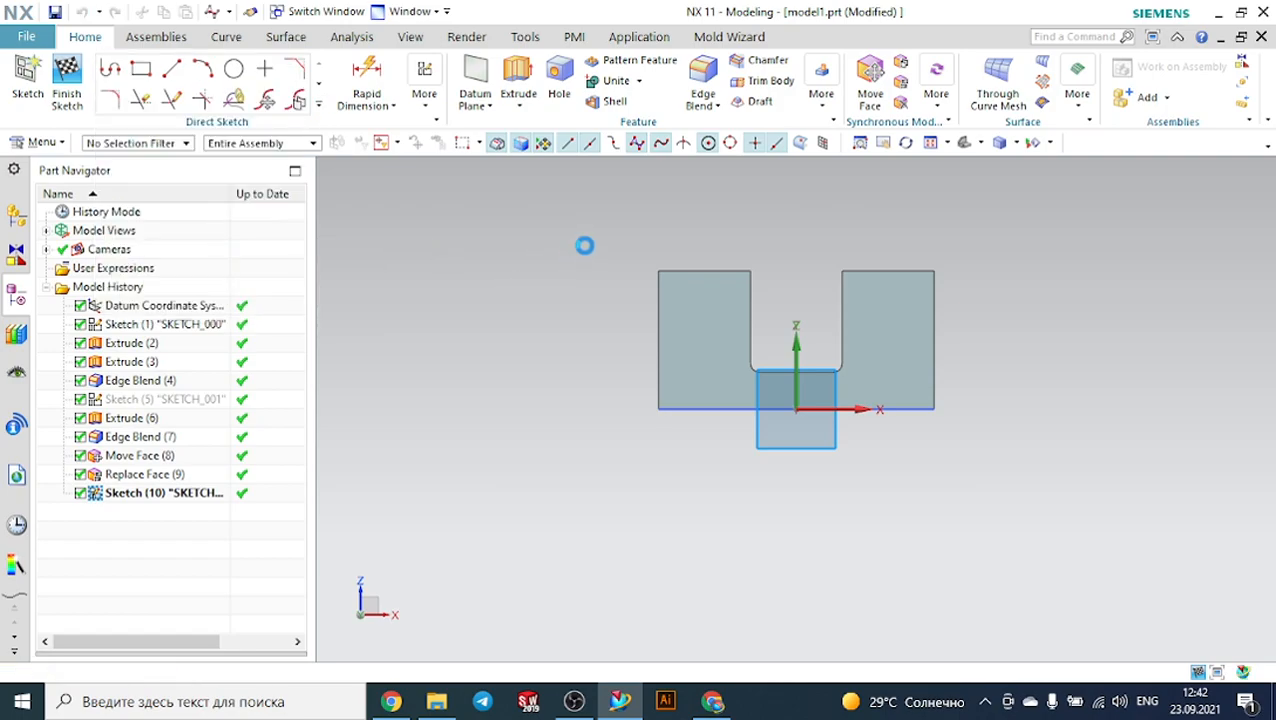
{"action": "left_click", "coordinate": [514, 291]}
{"action": "left_click", "coordinate": [582, 247]}
{"action": "left_click", "coordinate": [661, 244]}
{"action": "left_click", "coordinate": [705, 243]}
{"action": "left_click", "coordinate": [767, 244]}
{"action": "left_click", "coordinate": [816, 220]}
{"action": "left_click", "coordinate": [849, 212]}
{"action": "left_click", "coordinate": [922, 221]}
{"action": "left_click", "coordinate": [969, 245]}
{"action": "left_click", "coordinate": [1012, 267]}
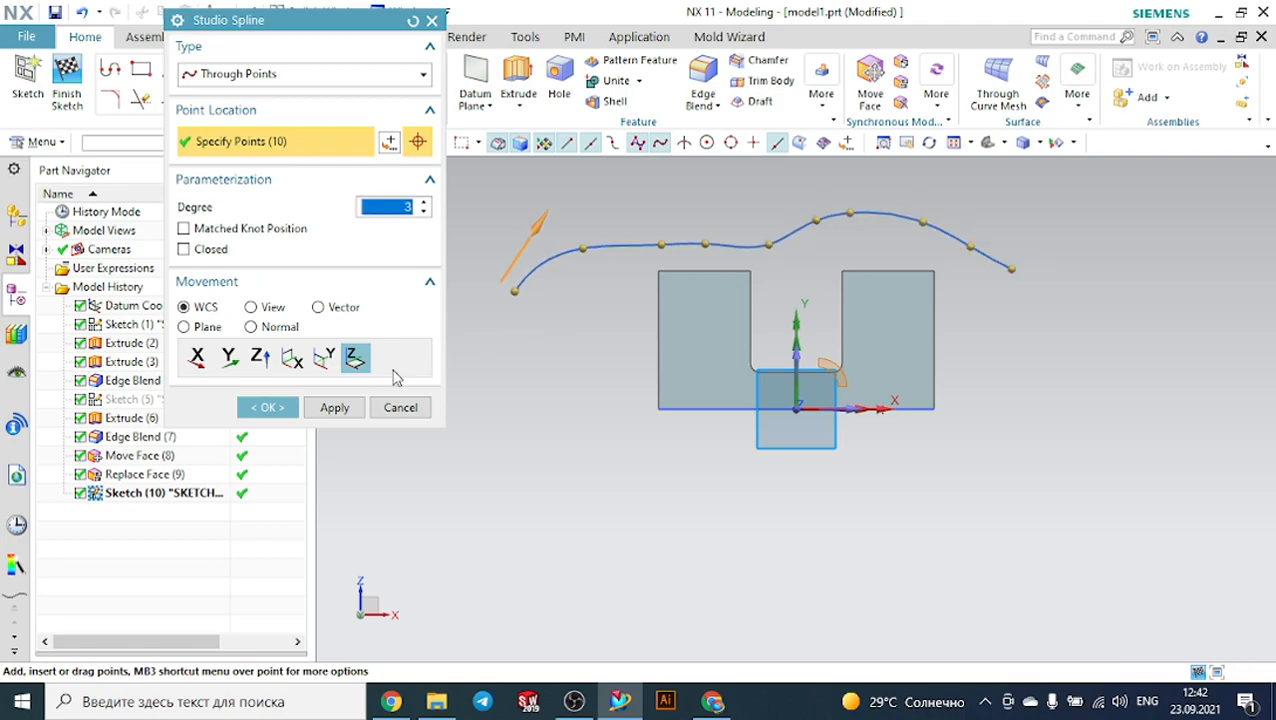
{"action": "left_click", "coordinate": [288, 409]}
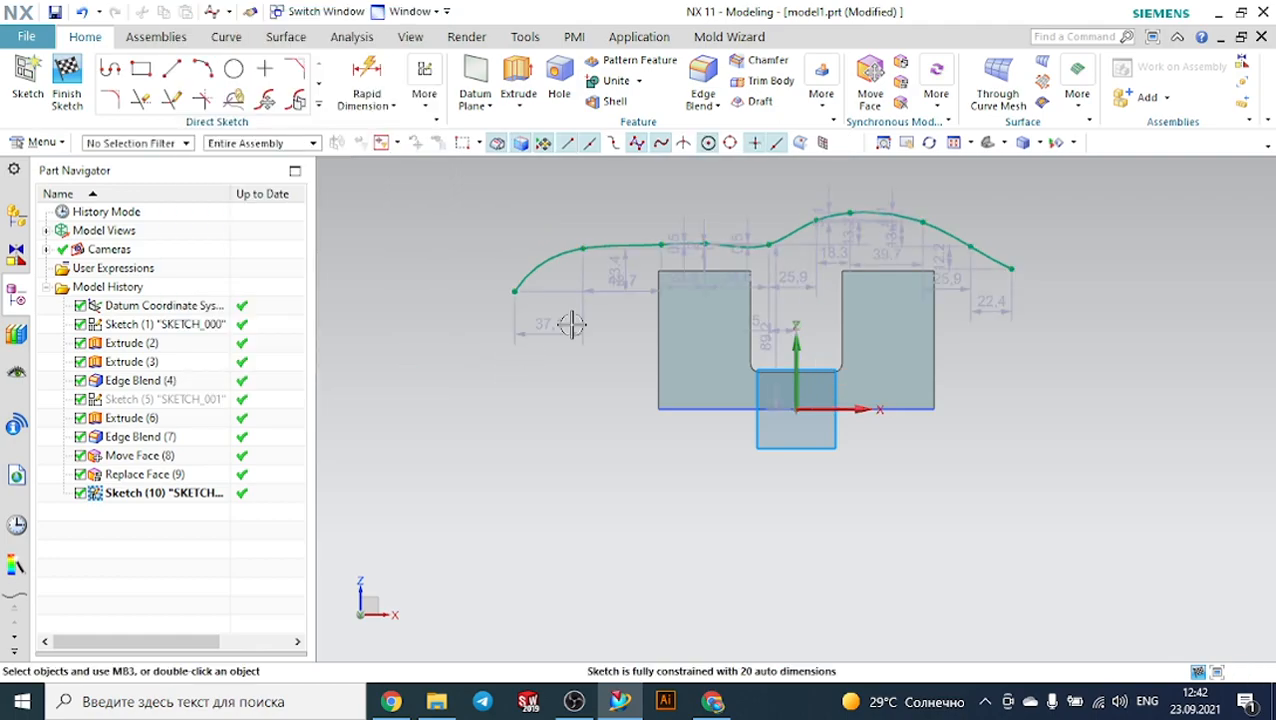
{"action": "left_click_drag", "start_coordinate": [655, 245], "coordinate": [660, 208]}
{"action": "left_click_drag", "start_coordinate": [766, 244], "coordinate": [764, 226]}
Extrude the spline into a wavy sheet with a symmetric distance of 100 mm.
{"action": "left_click", "coordinate": [518, 82]}
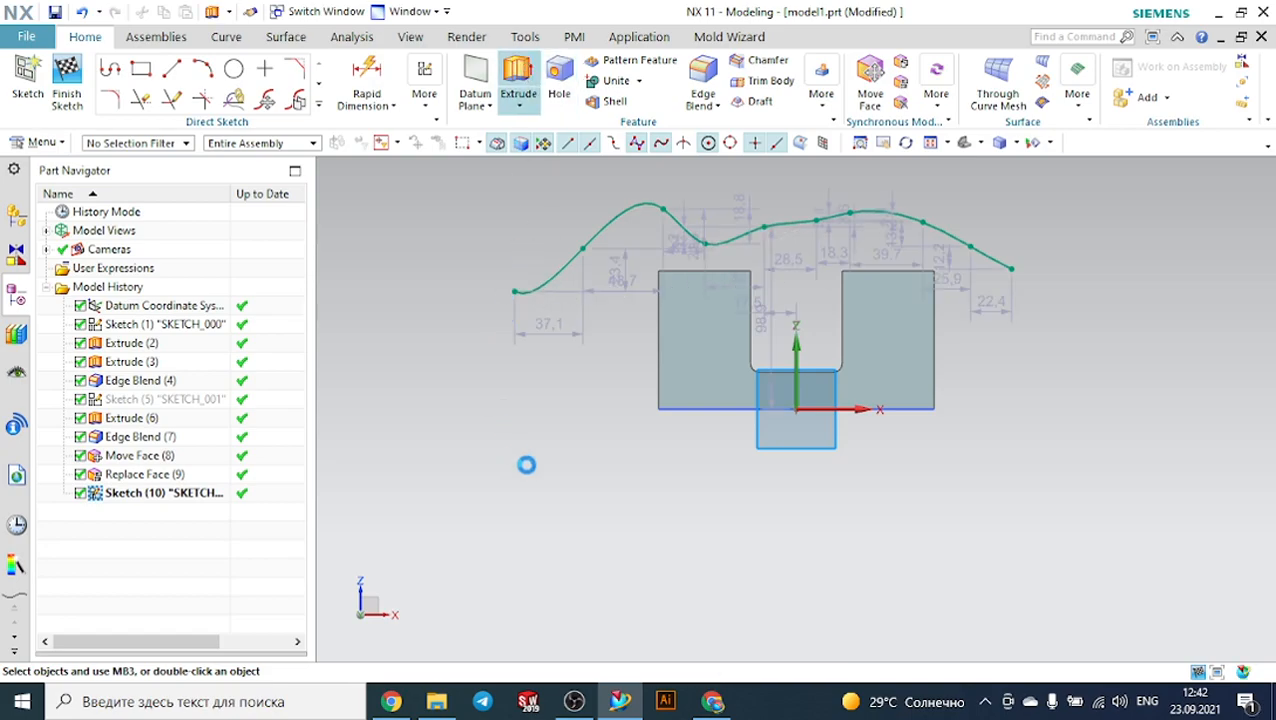
{"action": "middle_click_drag", "start_coordinate": [612, 461], "coordinate": [675, 497]}
{"action": "left_click", "coordinate": [316, 212]}
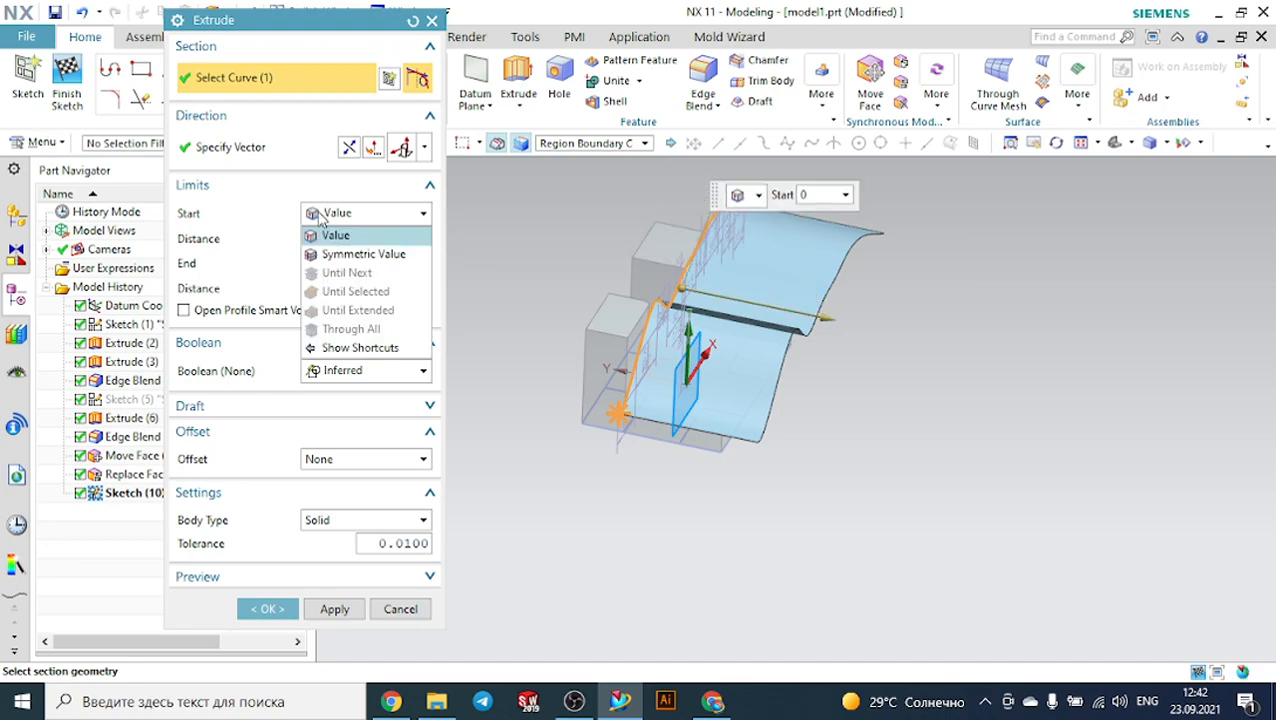
{"action": "left_click", "coordinate": [335, 254]}
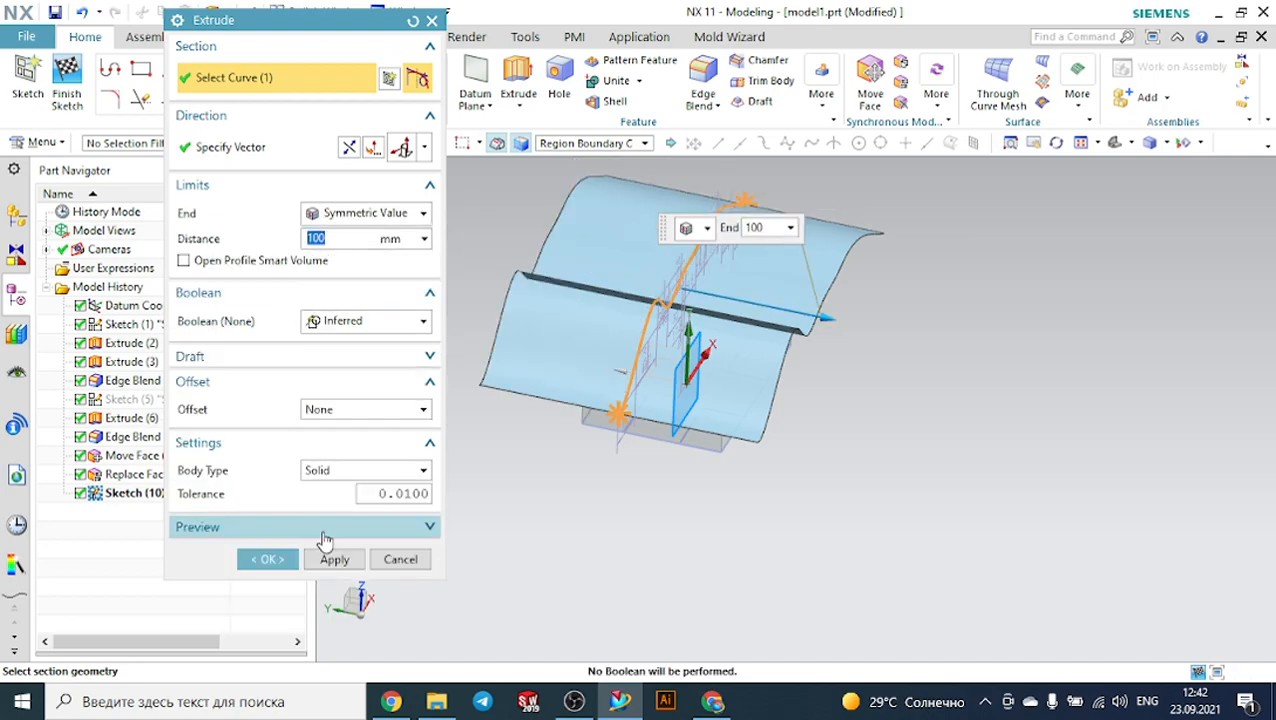
{"action": "left_click", "coordinate": [266, 559]}
Start Replace Face with the front pillar top on the +X side as original face and the wavy sheet as replacement face.
{"action": "middle_click_drag", "start_coordinate": [598, 515], "coordinate": [533, 504]}
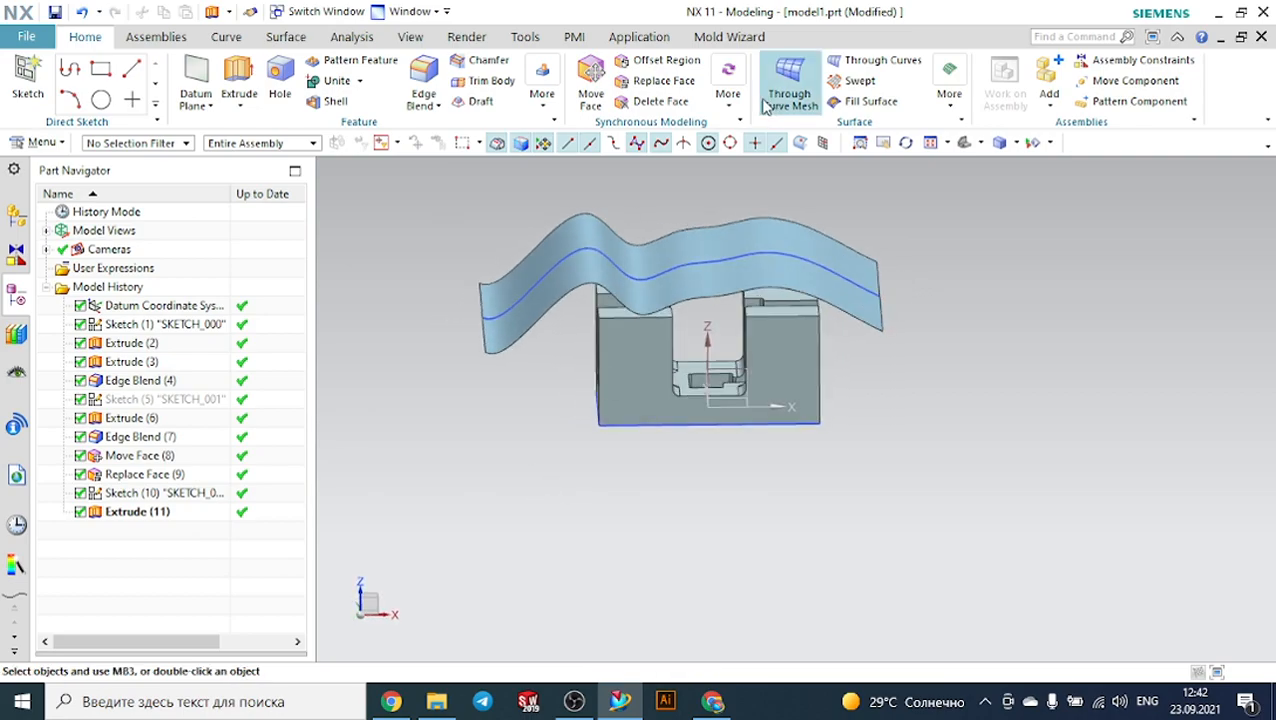
{"action": "scroll", "coordinate": [775, 290], "scroll_direction": "up", "scroll_amount": 3}
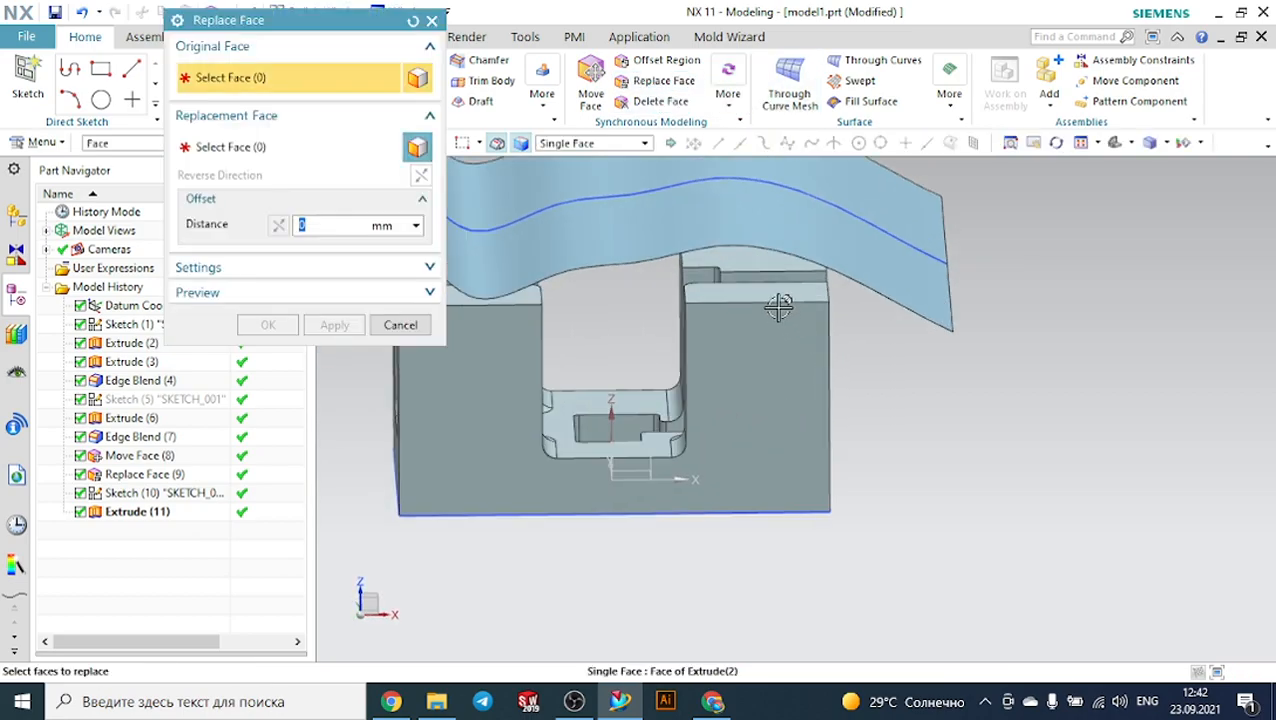
{"action": "left_click", "coordinate": [773, 292]}
{"action": "left_click", "coordinate": [268, 140]}
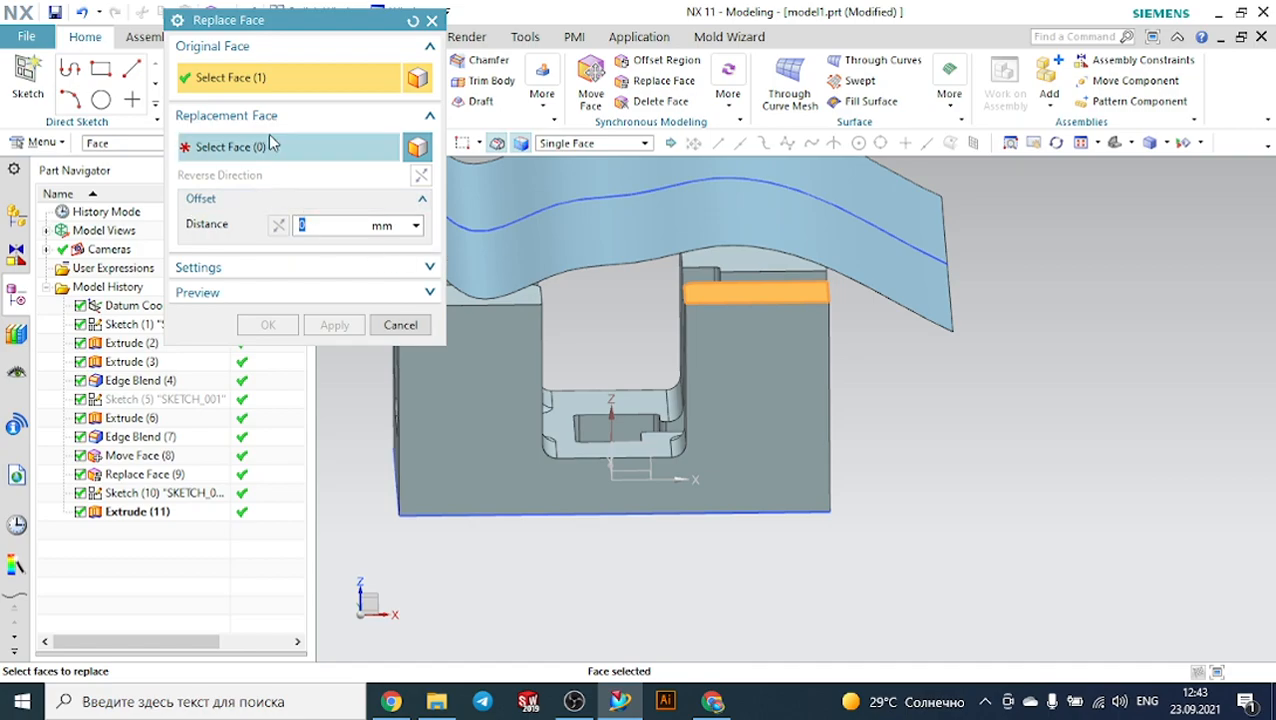
{"action": "left_click", "coordinate": [543, 220]}
{"action": "scroll", "coordinate": [575, 235], "scroll_direction": "down", "scroll_amount": 2}
{"action": "middle_click_drag", "start_coordinate": [589, 410], "coordinate": [630, 300]}
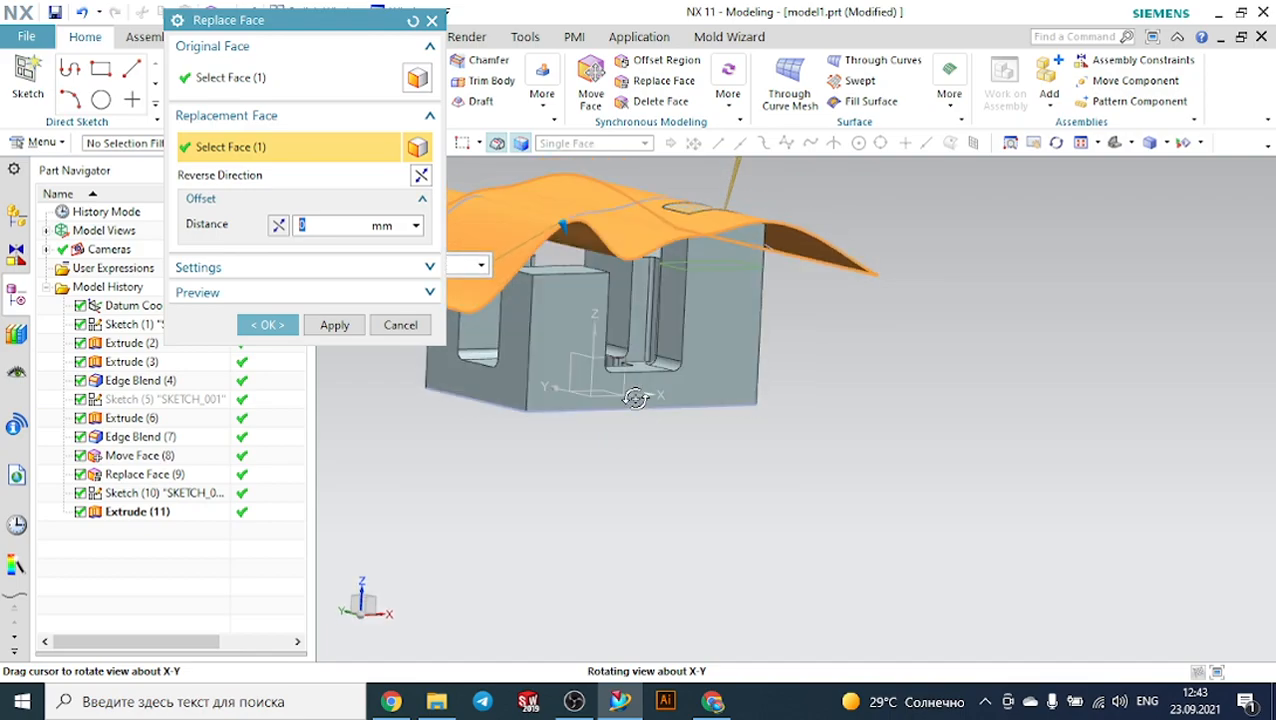
Add the other three pillar tops as original faces and apply Replace Face with the wavy sheet at 0 mm offset.
{"action": "left_click", "coordinate": [289, 88]}
{"action": "scroll", "coordinate": [622, 275], "scroll_direction": "up", "scroll_amount": 2}
{"action": "left_click", "coordinate": [577, 264]}
{"action": "scroll", "coordinate": [701, 350], "scroll_direction": "down", "scroll_amount": 2}
{"action": "scroll", "coordinate": [565, 343], "scroll_direction": "down", "scroll_amount": 1}
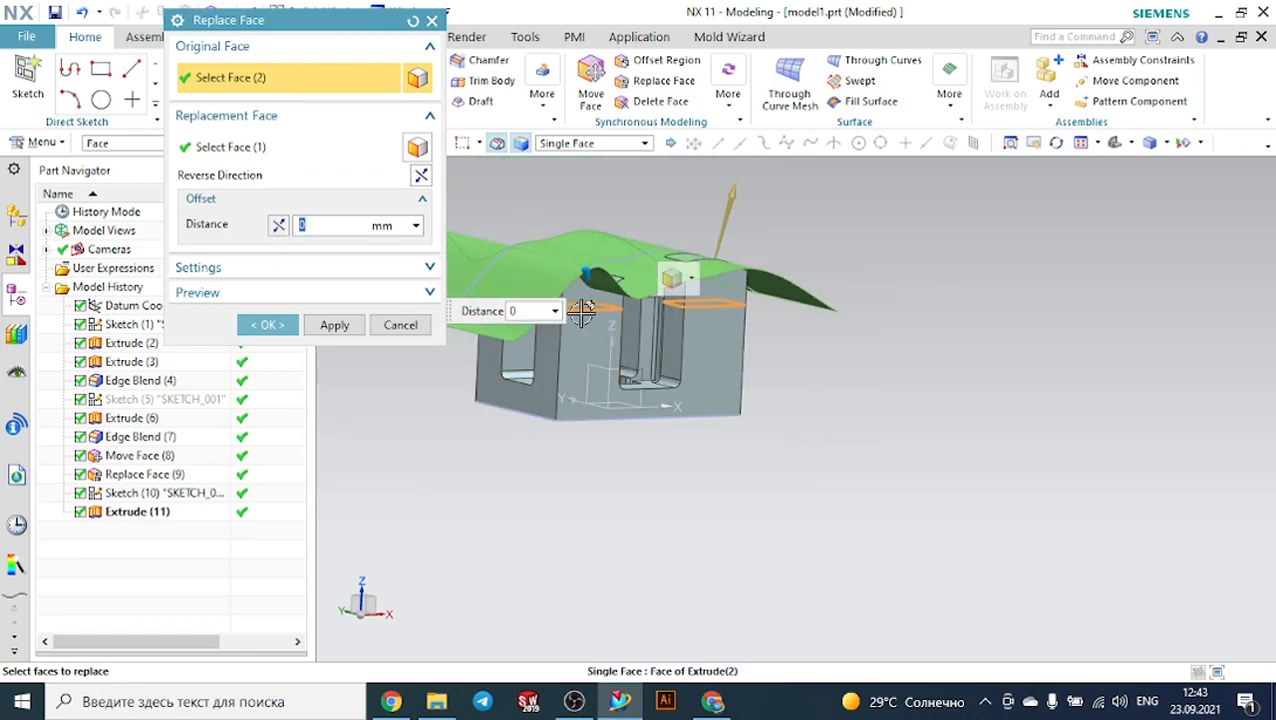
{"action": "scroll", "coordinate": [590, 292], "scroll_direction": "up", "scroll_amount": 3}
{"action": "scroll", "coordinate": [501, 419], "scroll_direction": "down", "scroll_amount": 2}
{"action": "middle_click_drag", "start_coordinate": [501, 419], "coordinate": [652, 398]}
{"action": "scroll", "coordinate": [651, 393], "scroll_direction": "up", "scroll_amount": 3}
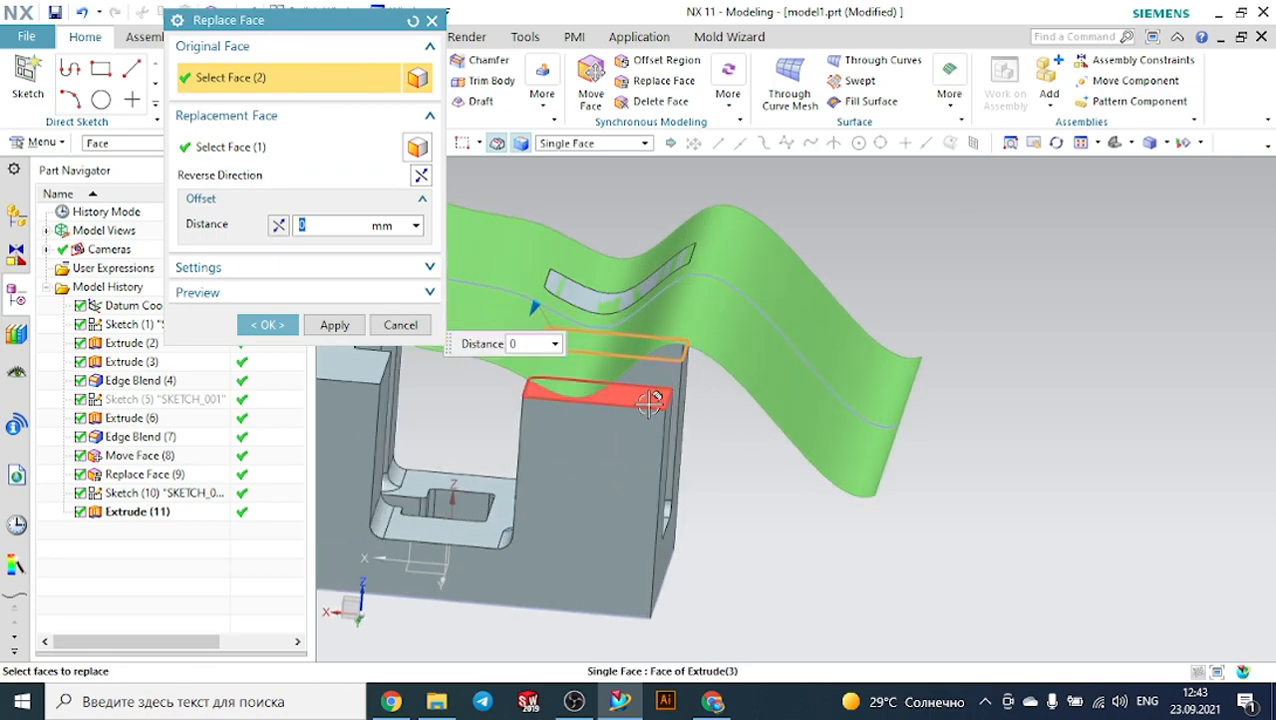
{"action": "left_click", "coordinate": [649, 403]}
{"action": "scroll", "coordinate": [847, 431], "scroll_direction": "down", "scroll_amount": 2}
{"action": "scroll", "coordinate": [594, 421], "scroll_direction": "up", "scroll_amount": 2}
{"action": "left_click", "coordinate": [553, 382]}
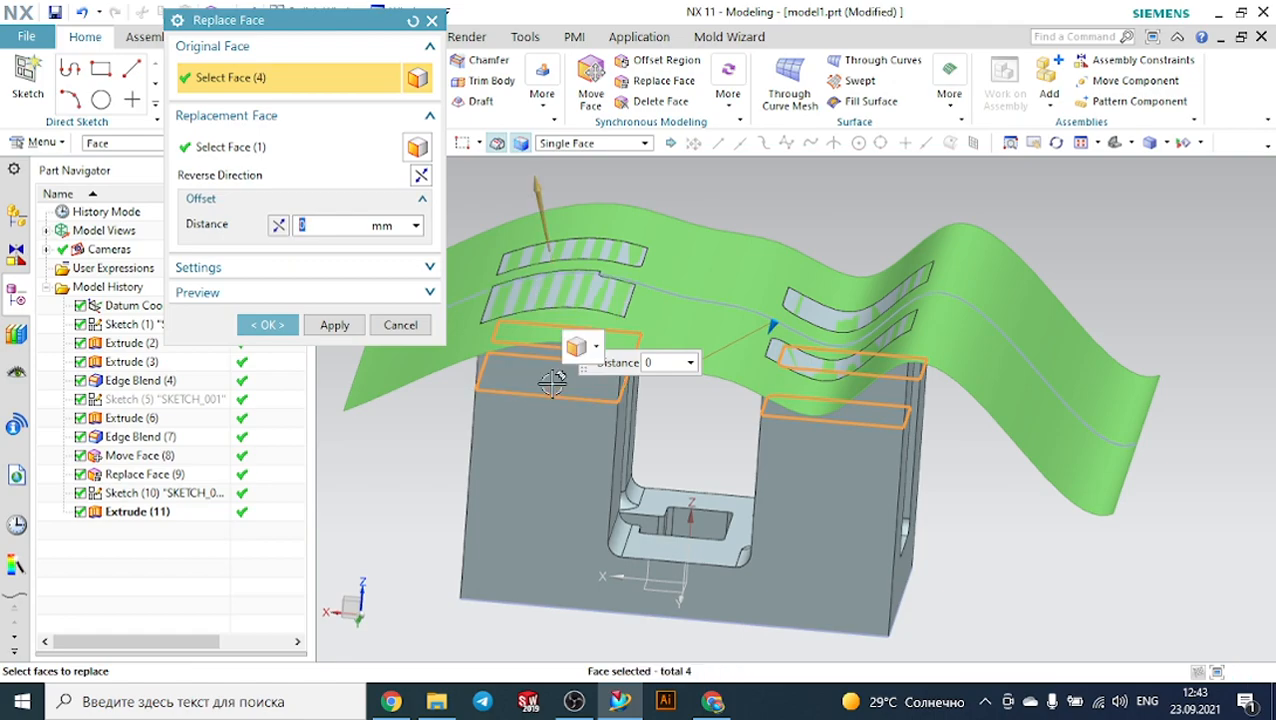
{"action": "left_click", "coordinate": [275, 325]}
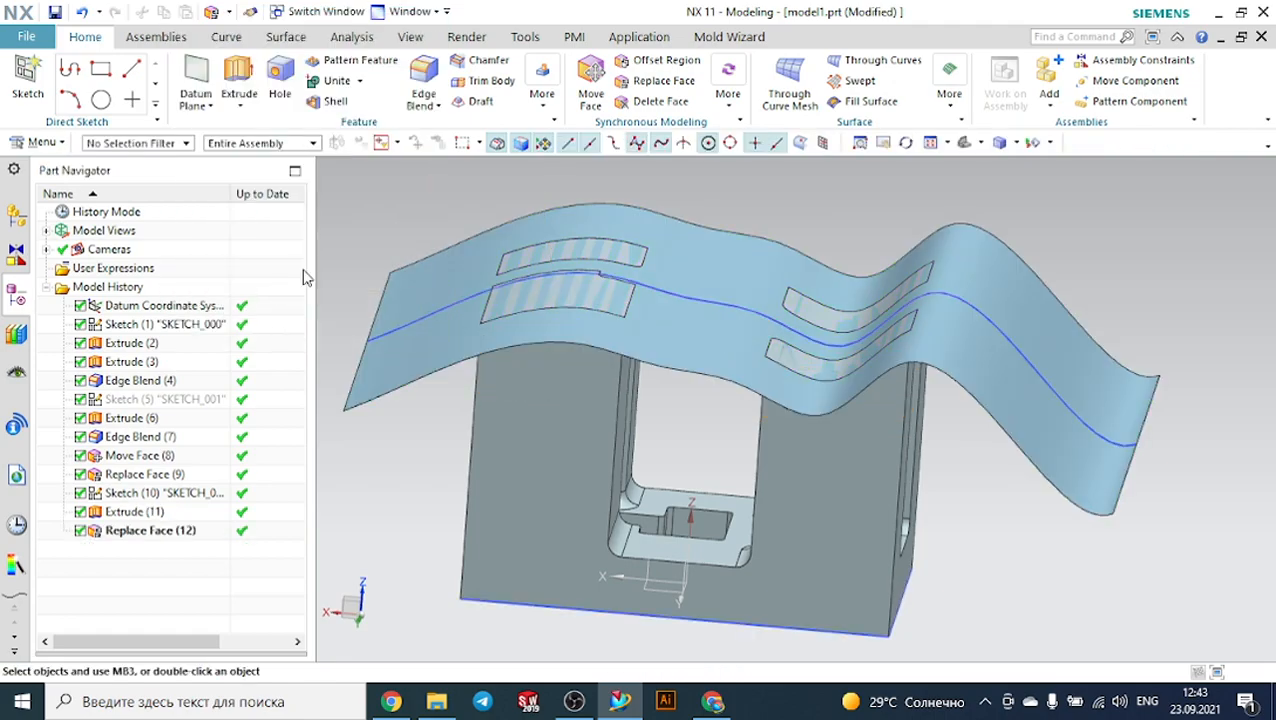
Hide the wavy sheet and inspect the reshaped pillar tops from several angles.
{"action": "left_click", "coordinate": [420, 283]}
{"action": "key", "text": "ctrl+b"}
{"action": "left_click", "coordinate": [963, 143]}
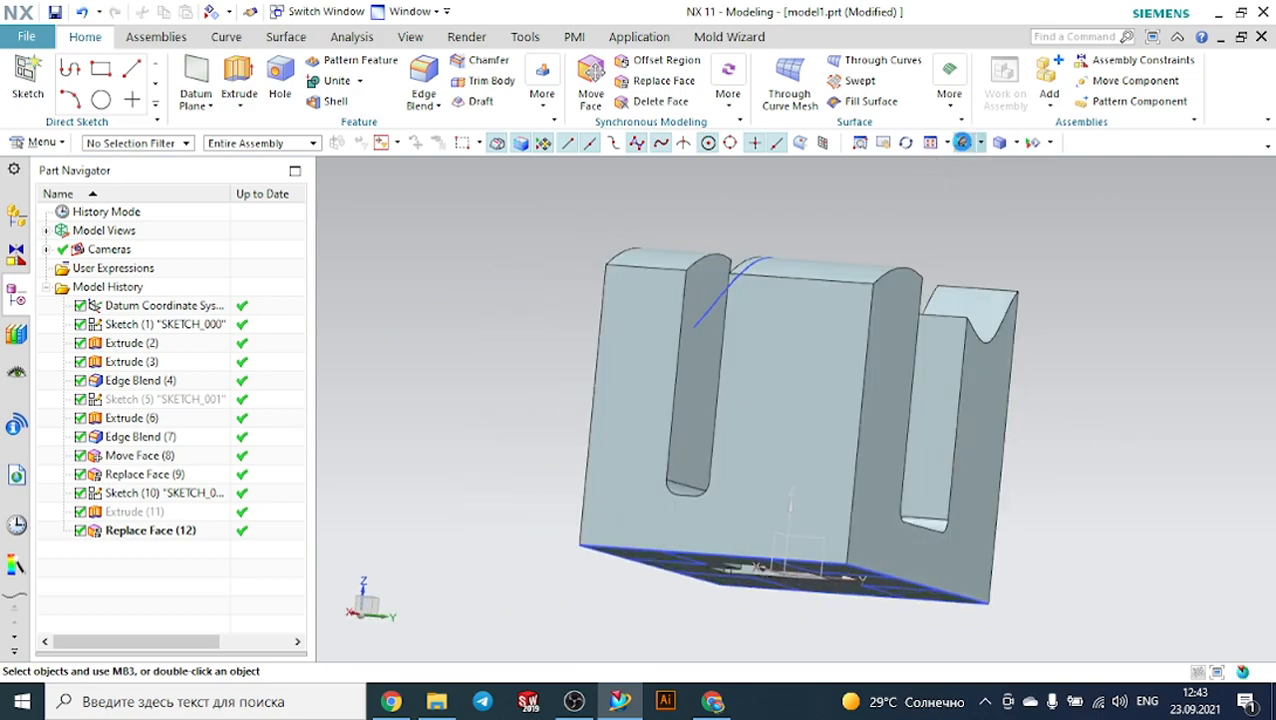
{"action": "mouse_move", "coordinate": [510, 287]}
{"action": "middle_mouse_down"}
{"action": "mouse_move", "coordinate": [561, 273]}
{"action": "mouse_move", "coordinate": [553, 287]}
{"action": "mouse_move", "coordinate": [503, 271]}
{"action": "middle_mouse_up"}
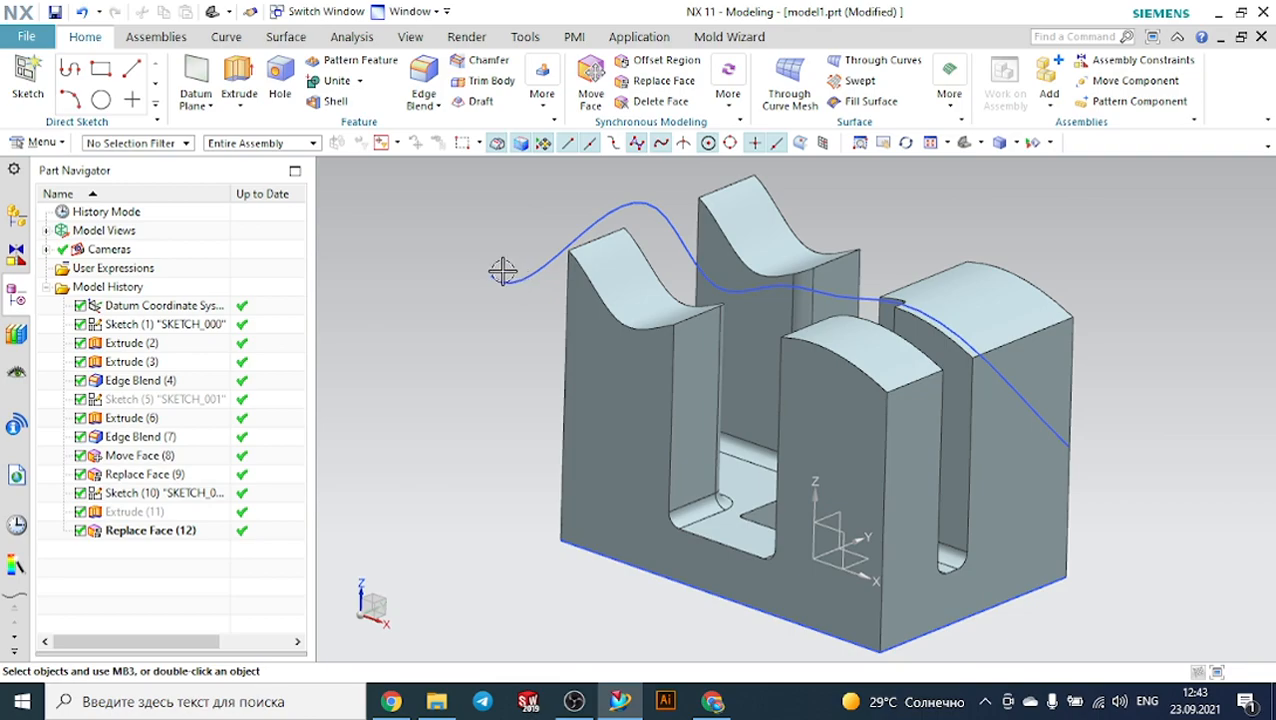
{"action": "scroll", "coordinate": [685, 400], "scroll_direction": "down", "scroll_amount": 3}
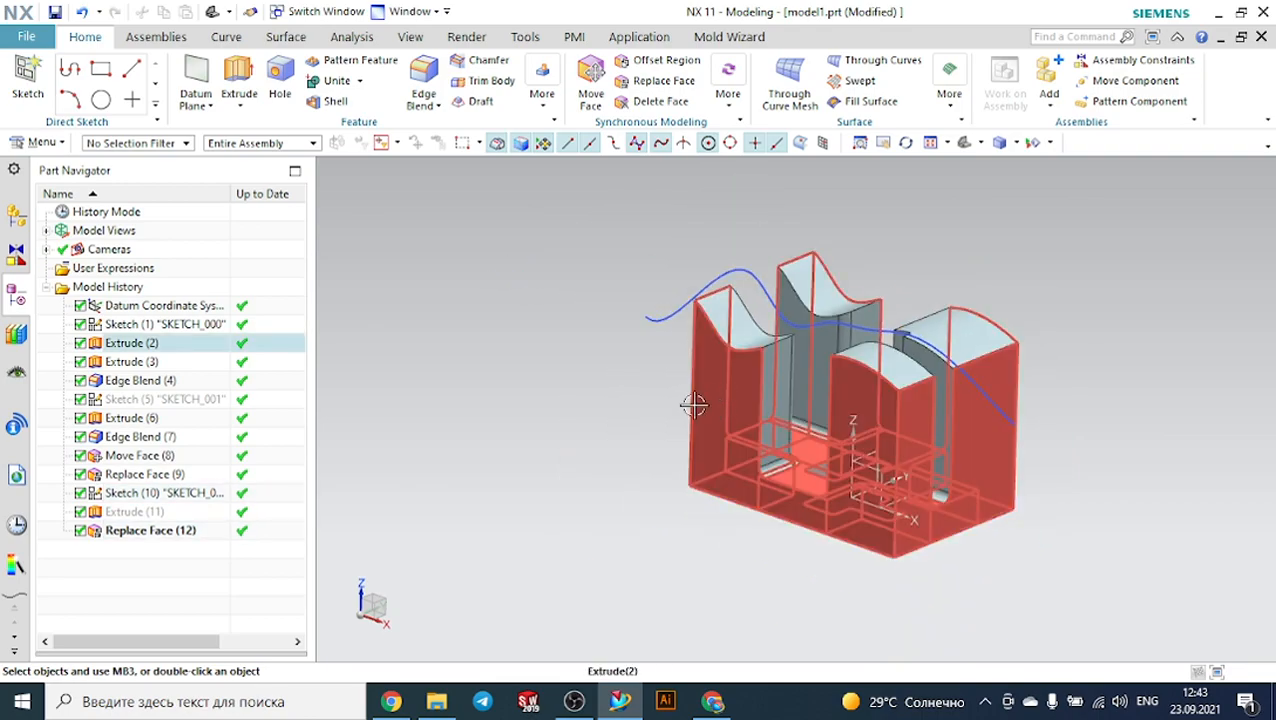
{"action": "middle_click_drag", "start_coordinate": [604, 399], "coordinate": [639, 384]}
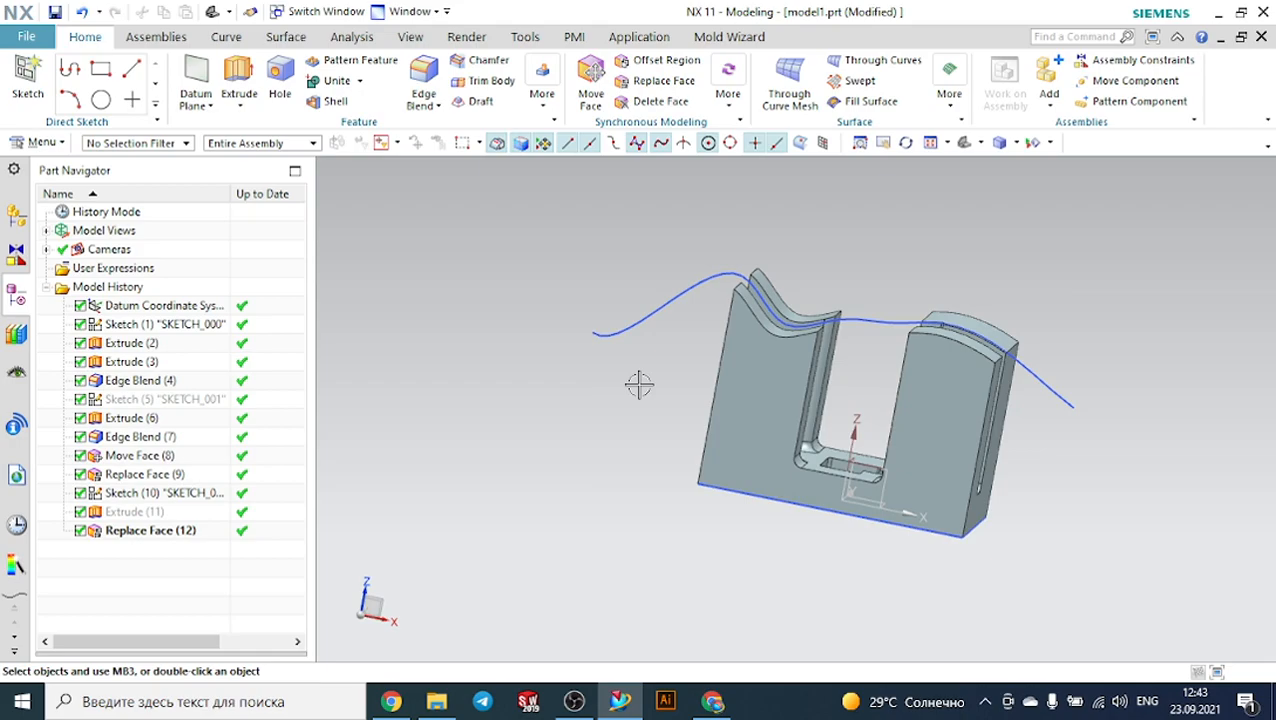
Check the Google Meet chat and the OBS recording, and return to the model in NX.
{"action": "left_click", "coordinate": [712, 701]}
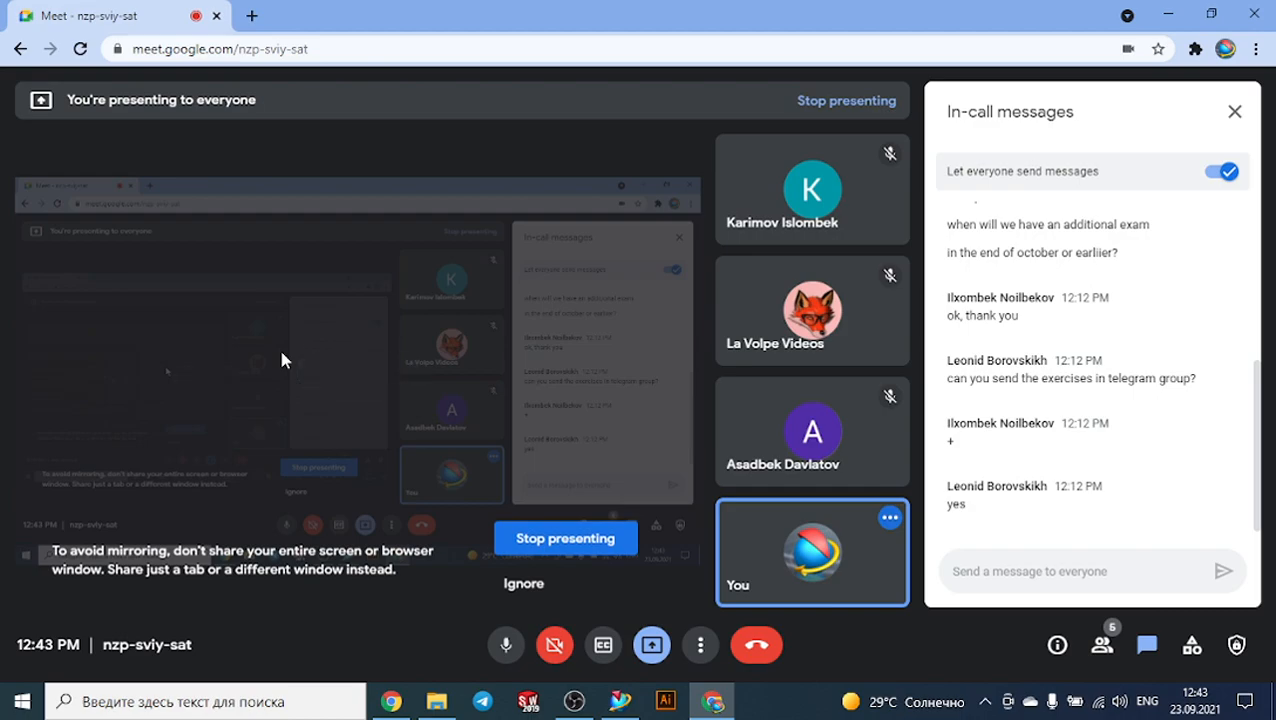
{"action": "left_click", "coordinate": [573, 703]}
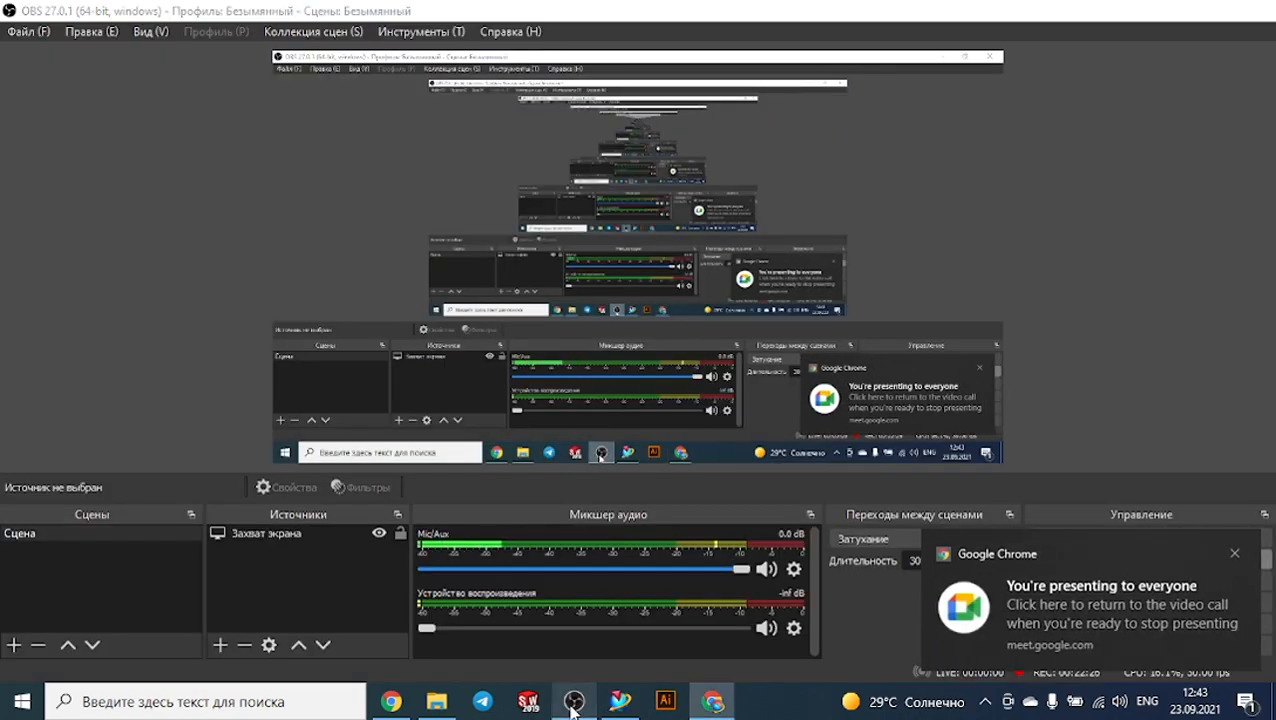
{"action": "left_click", "coordinate": [573, 703]}
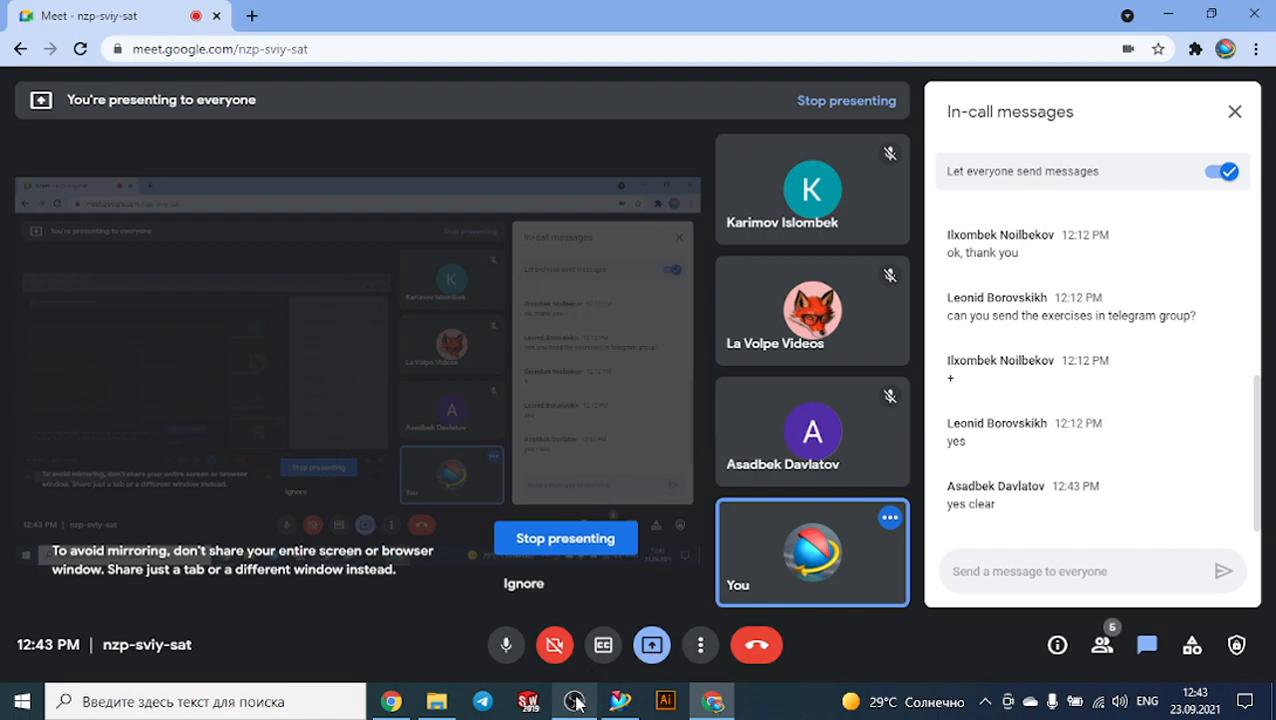
{"action": "left_click", "coordinate": [574, 702]}
{"action": "left_click", "coordinate": [575, 703]}
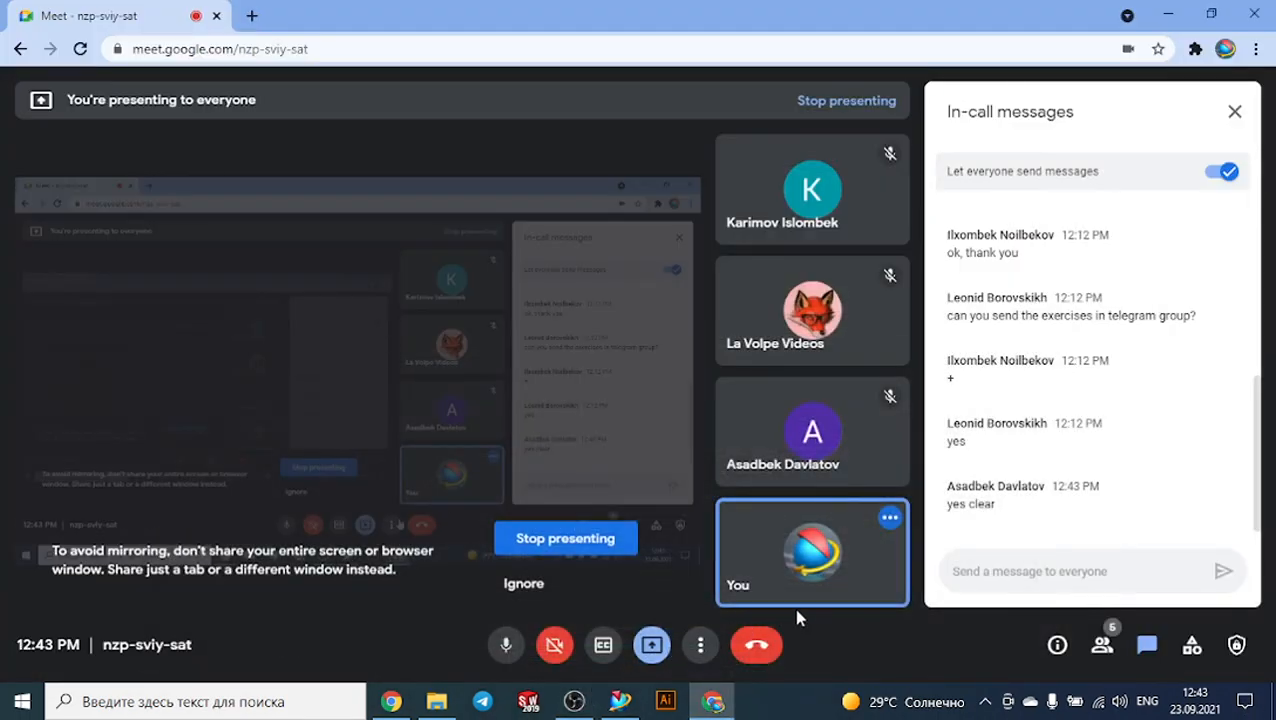
{"action": "left_click", "coordinate": [621, 701]}
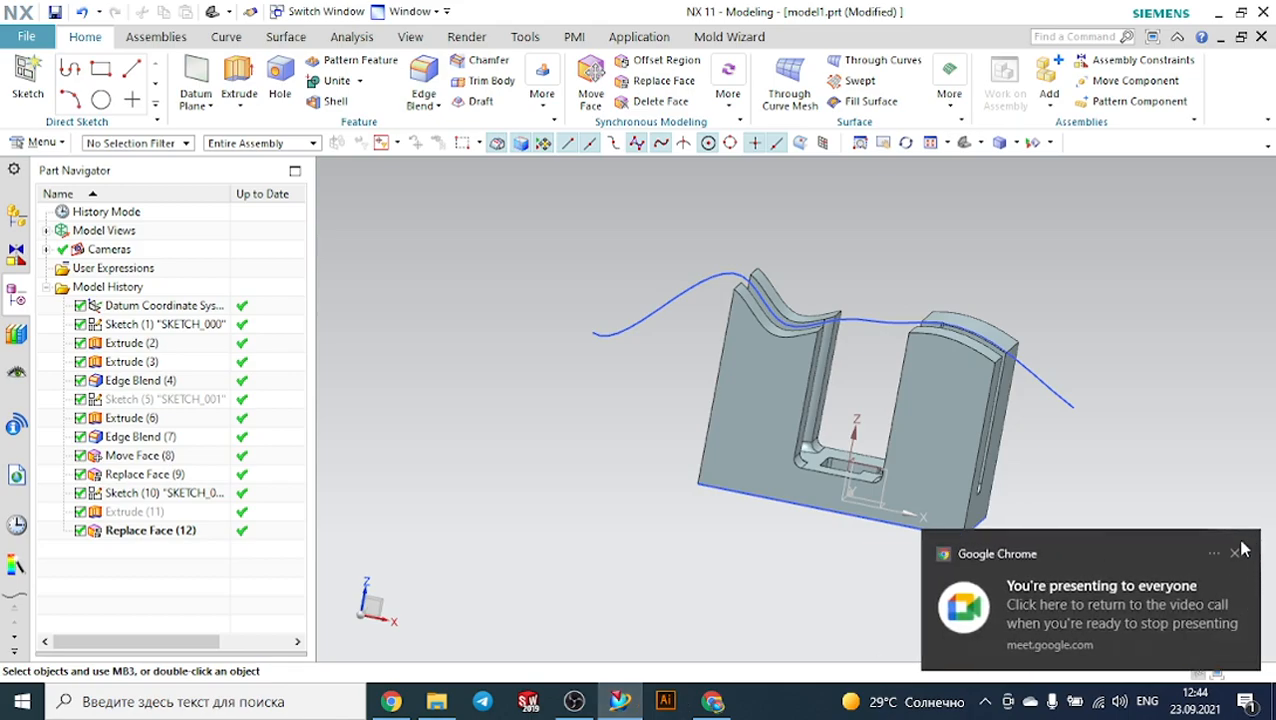
{"action": "left_click", "coordinate": [1235, 552]}
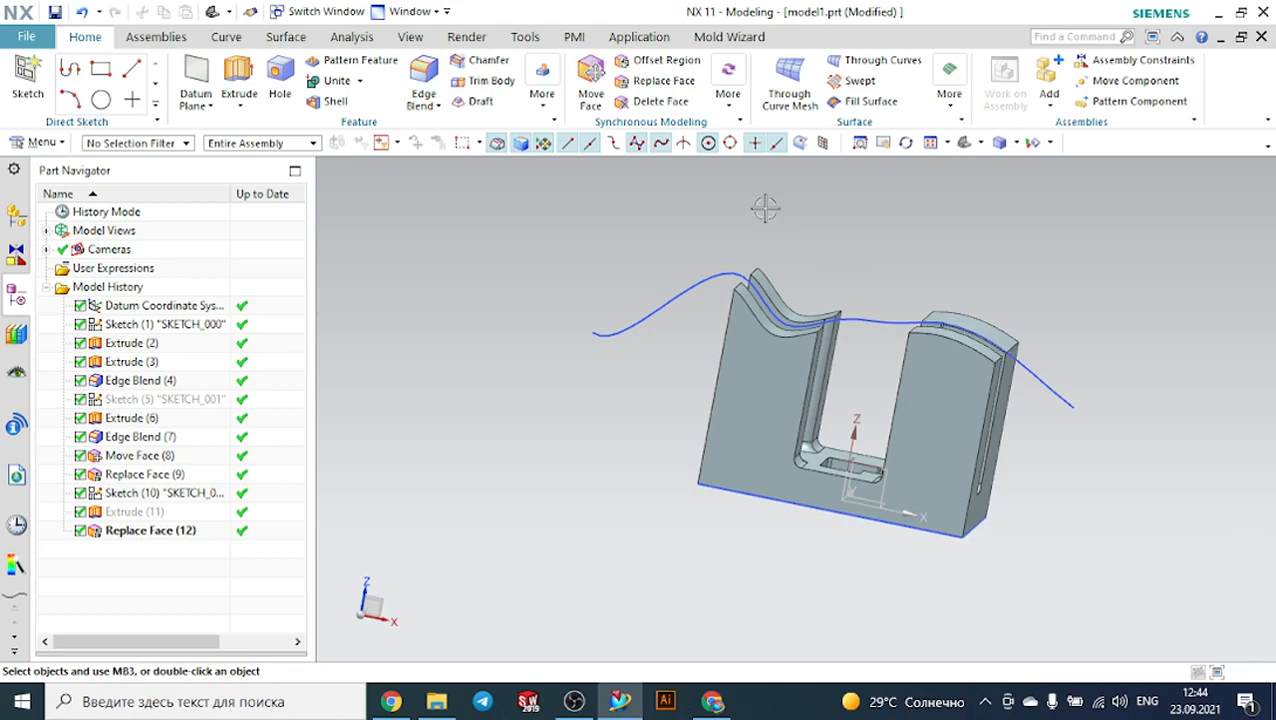
Start Pull Face and select the arched top of the +X, +Y pillar as the face to pull.
{"action": "left_click", "coordinate": [728, 105]}
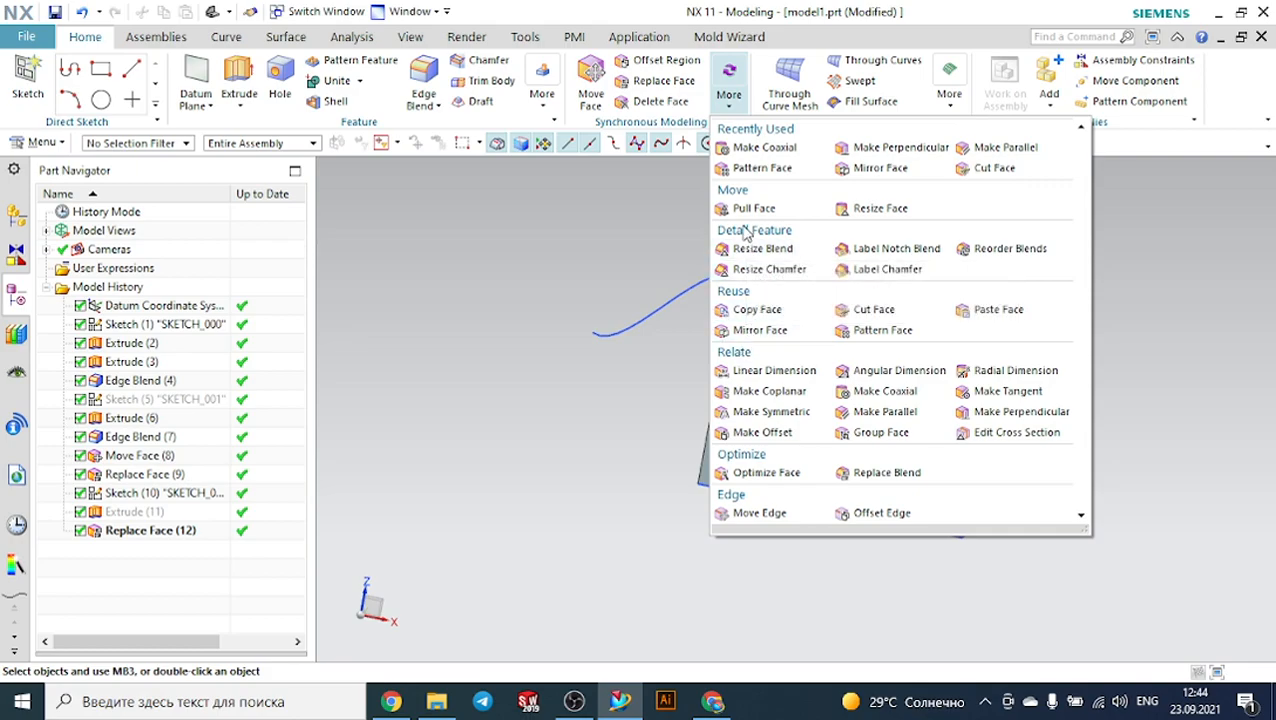
{"action": "left_click", "coordinate": [690, 164]}
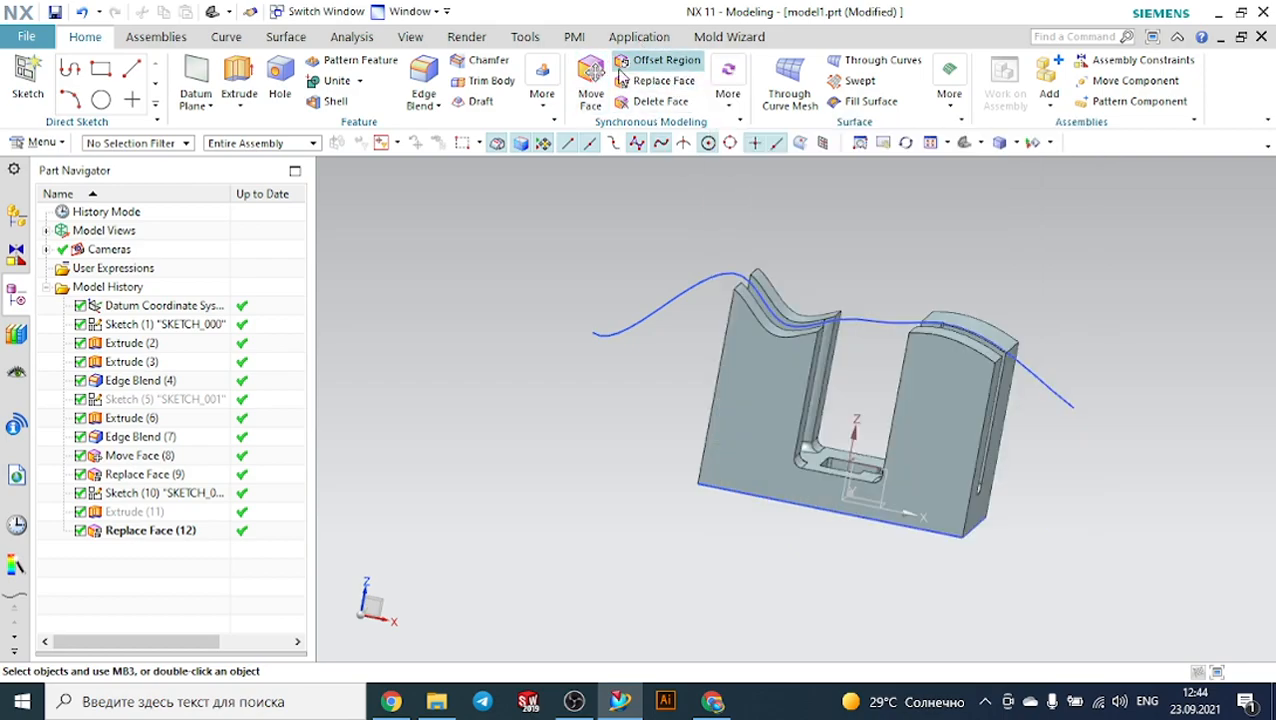
{"action": "left_click", "coordinate": [728, 100]}
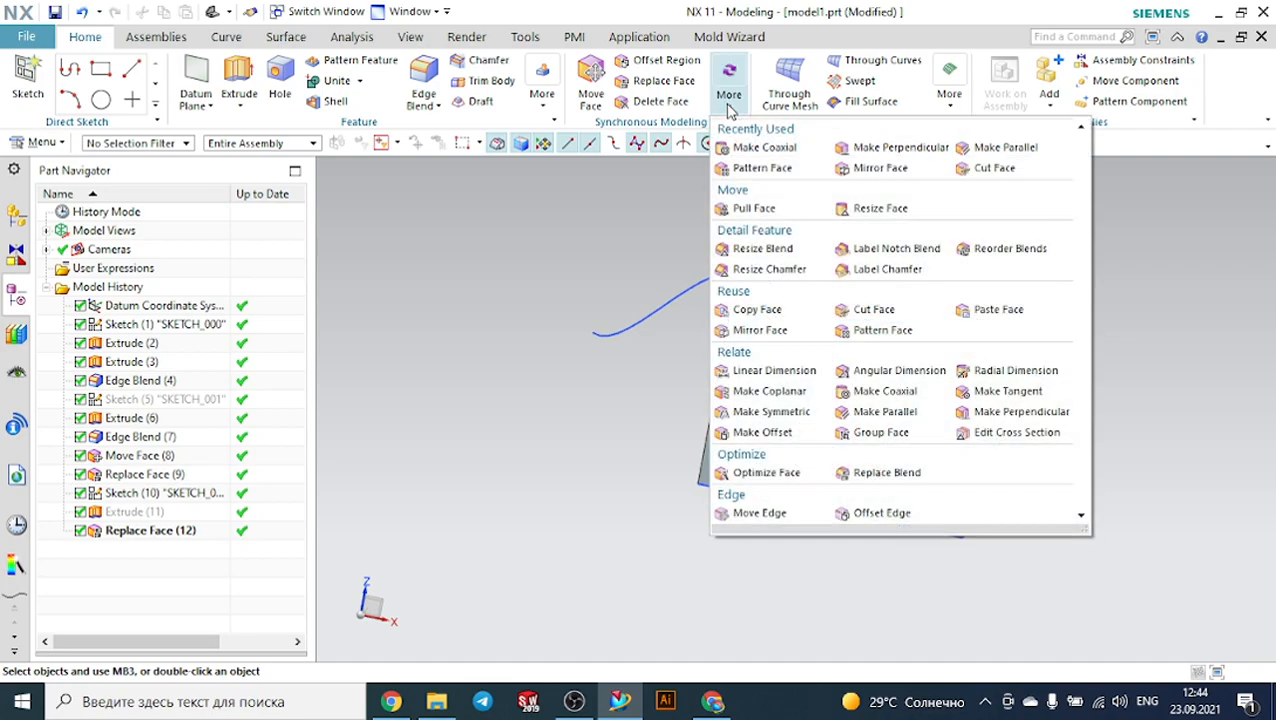
{"action": "left_click", "coordinate": [742, 207]}
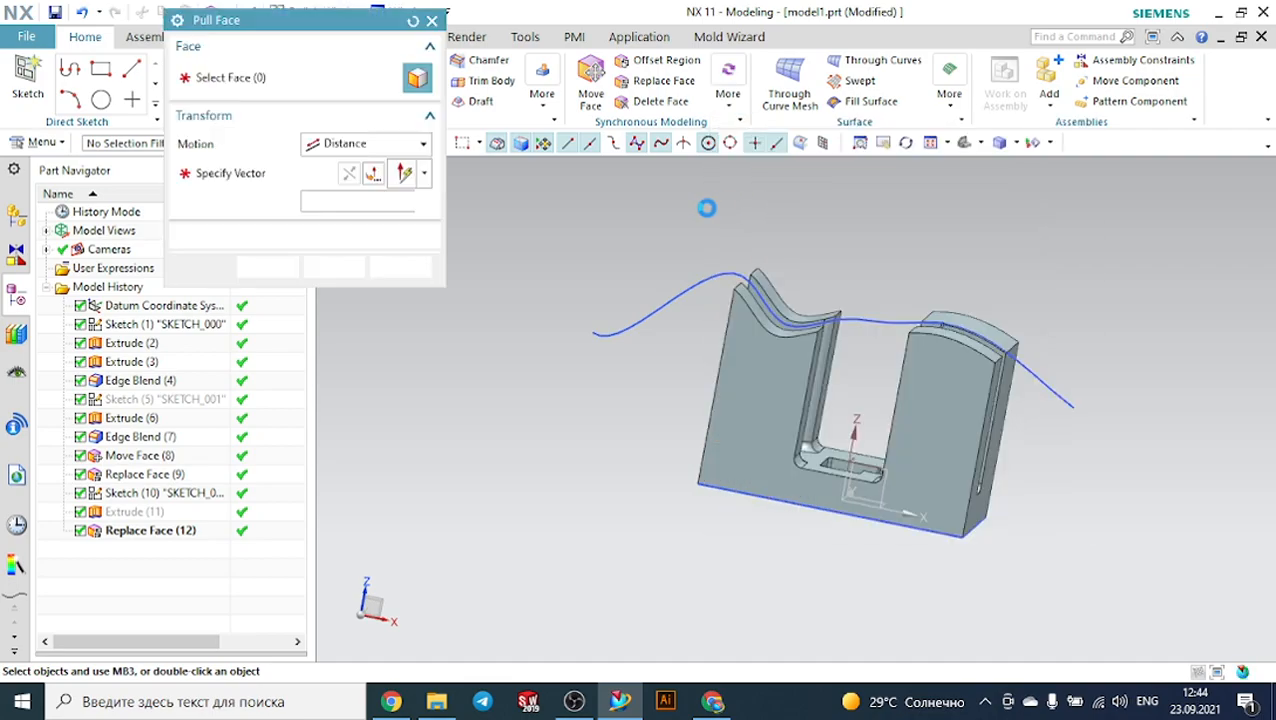
{"action": "middle_click_drag", "start_coordinate": [716, 188], "coordinate": [775, 191]}
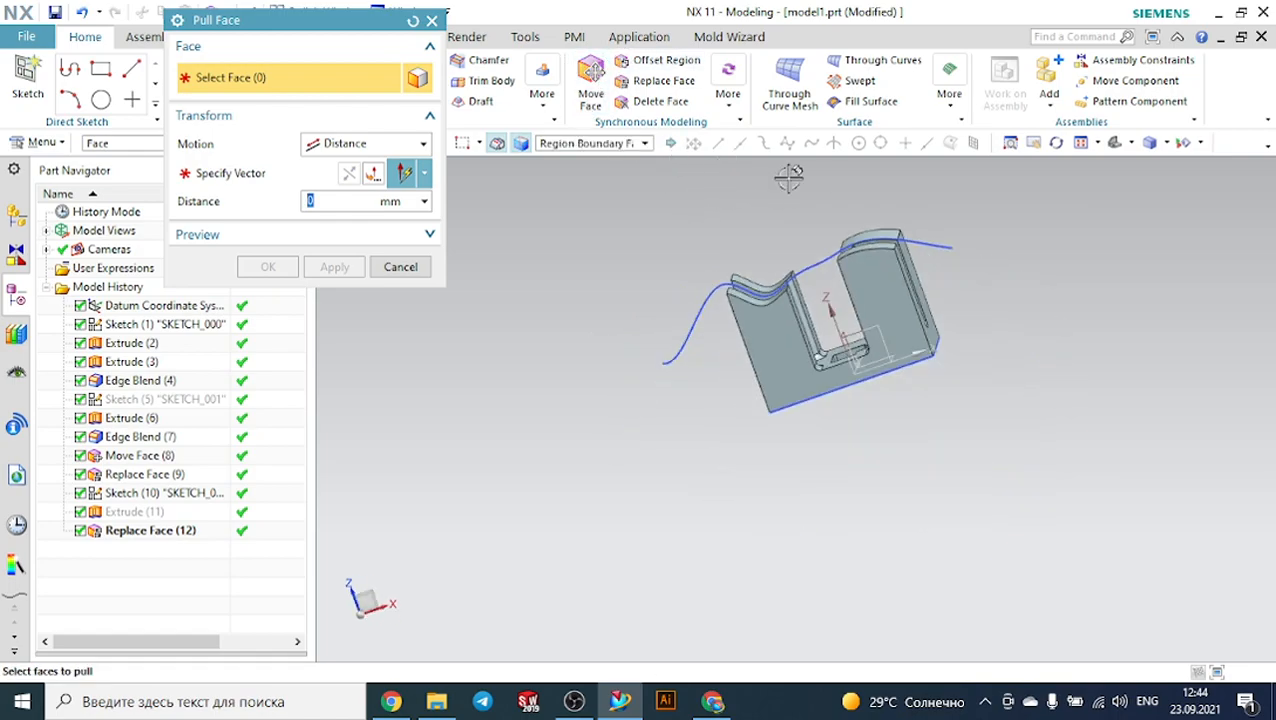
{"action": "middle_click_drag", "start_coordinate": [930, 207], "coordinate": [943, 244]}
{"action": "scroll", "coordinate": [943, 242], "scroll_direction": "up", "scroll_amount": 5}
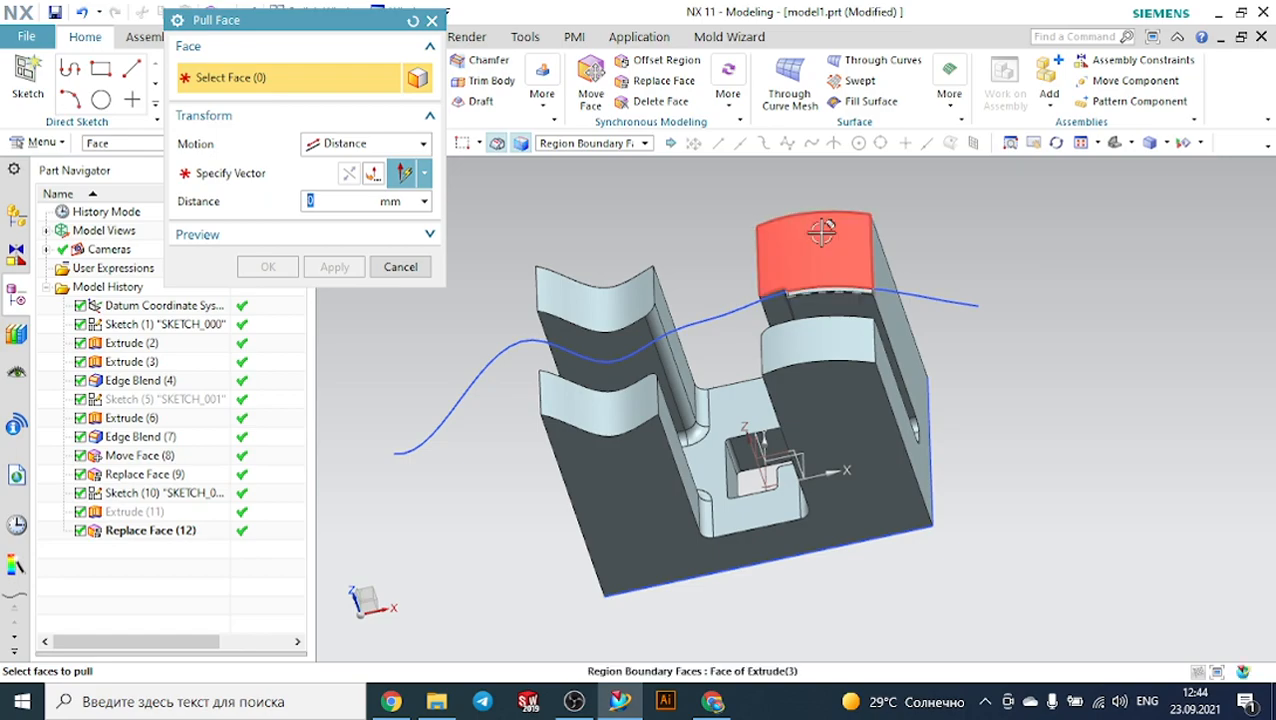
{"action": "left_click", "coordinate": [823, 230]}
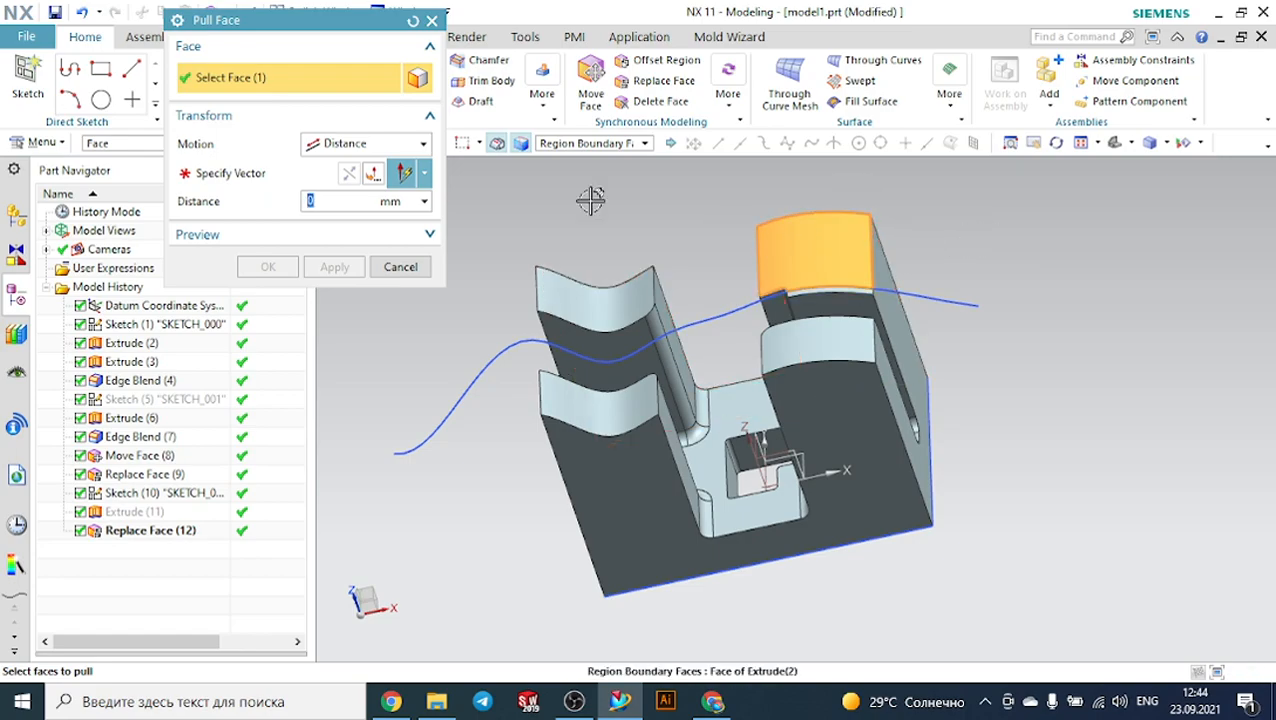
Try pulling the selected pillar top 10 mm along the Z axis, check the motion options, and cancel Pull Face.
{"action": "left_click", "coordinate": [281, 173]}
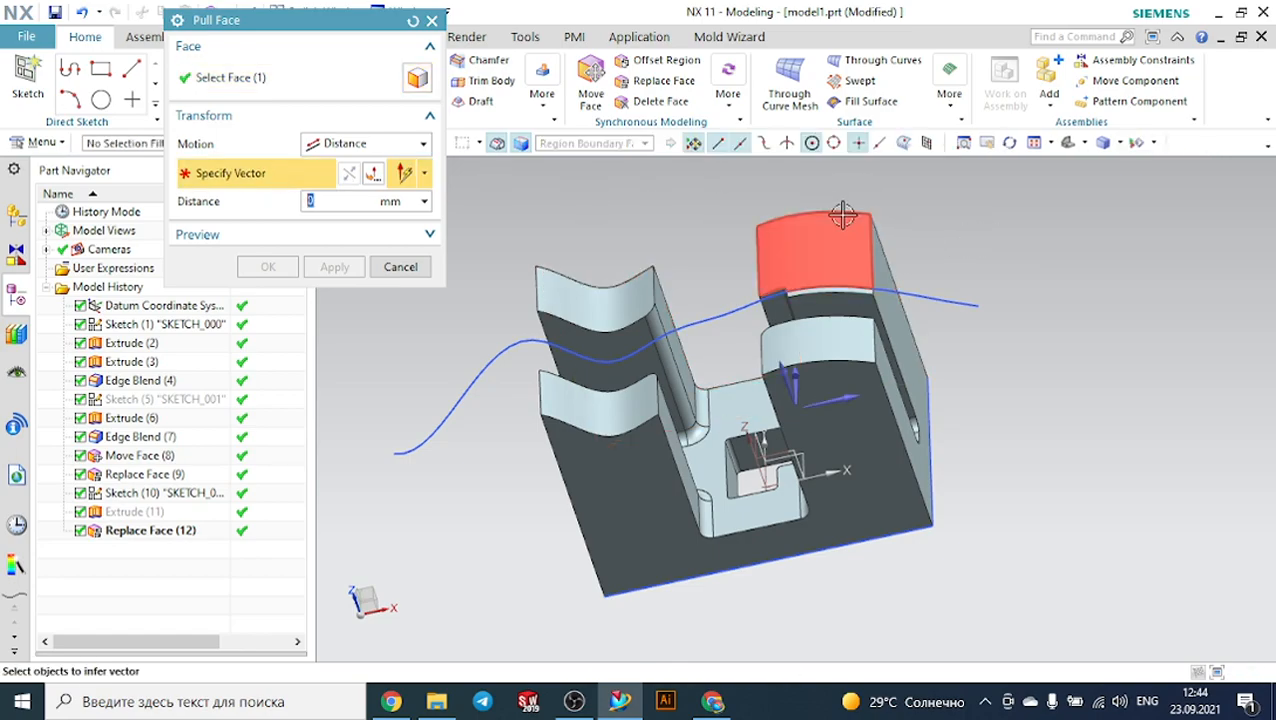
{"action": "middle_click_drag", "start_coordinate": [791, 241], "coordinate": [816, 268]}
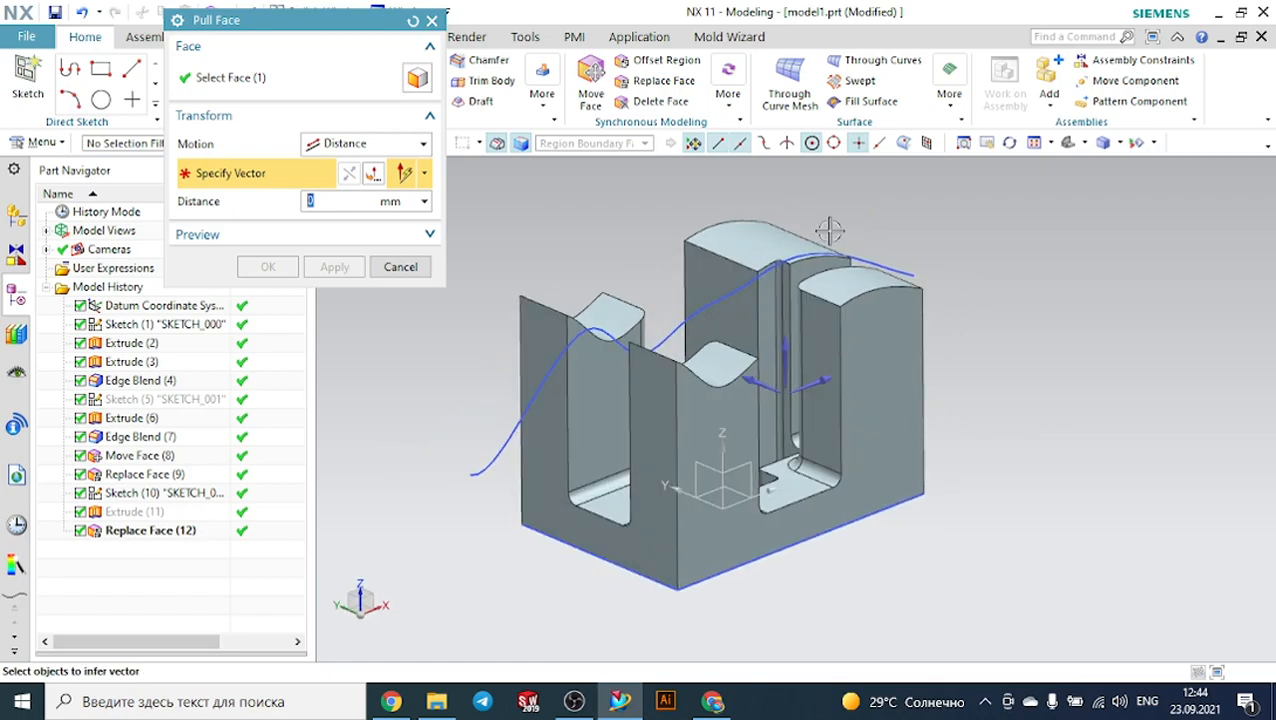
{"action": "left_click", "coordinate": [782, 355]}
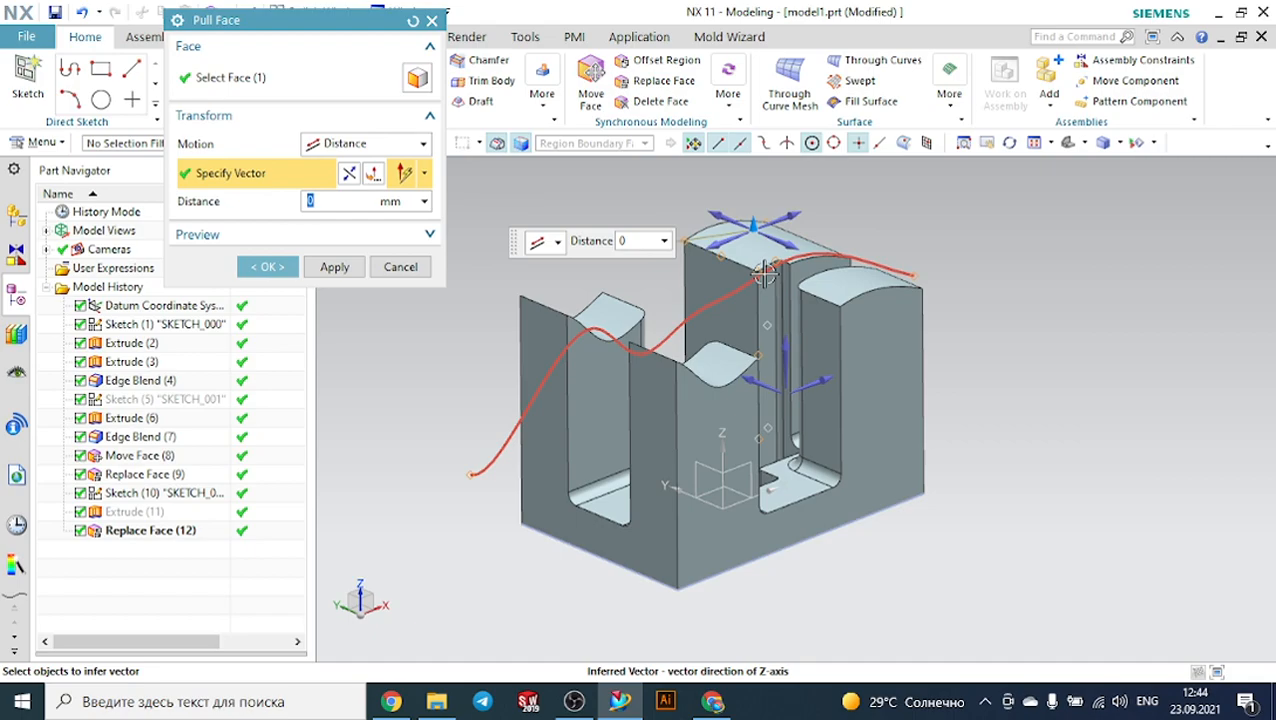
{"action": "left_click_drag", "start_coordinate": [752, 170], "coordinate": [752, 201]}
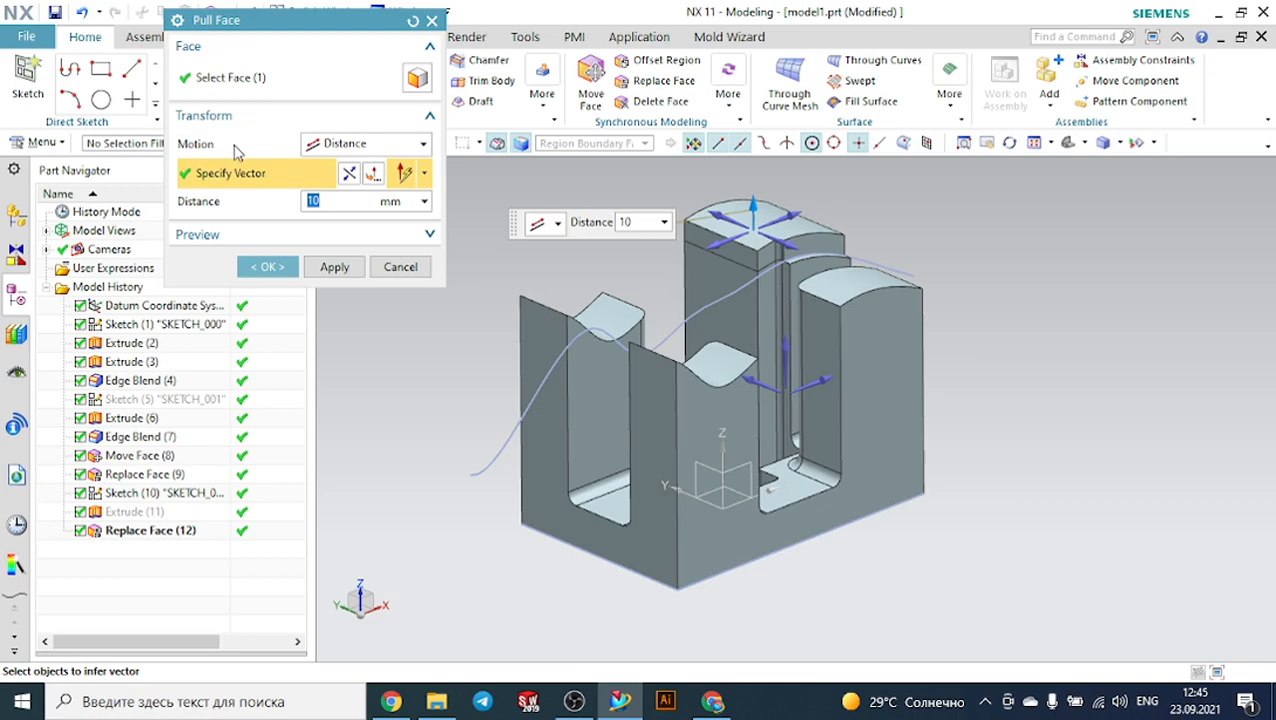
{"action": "left_click", "coordinate": [367, 143]}
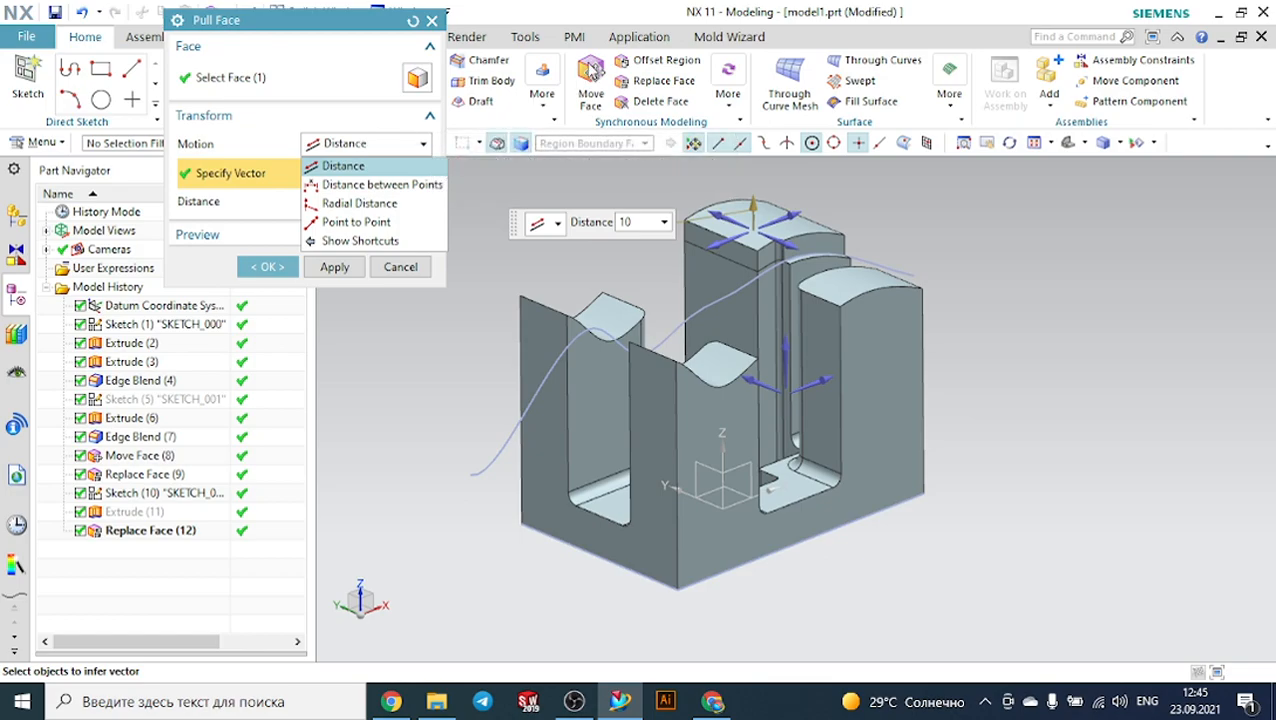
{"action": "left_click", "coordinate": [362, 152]}
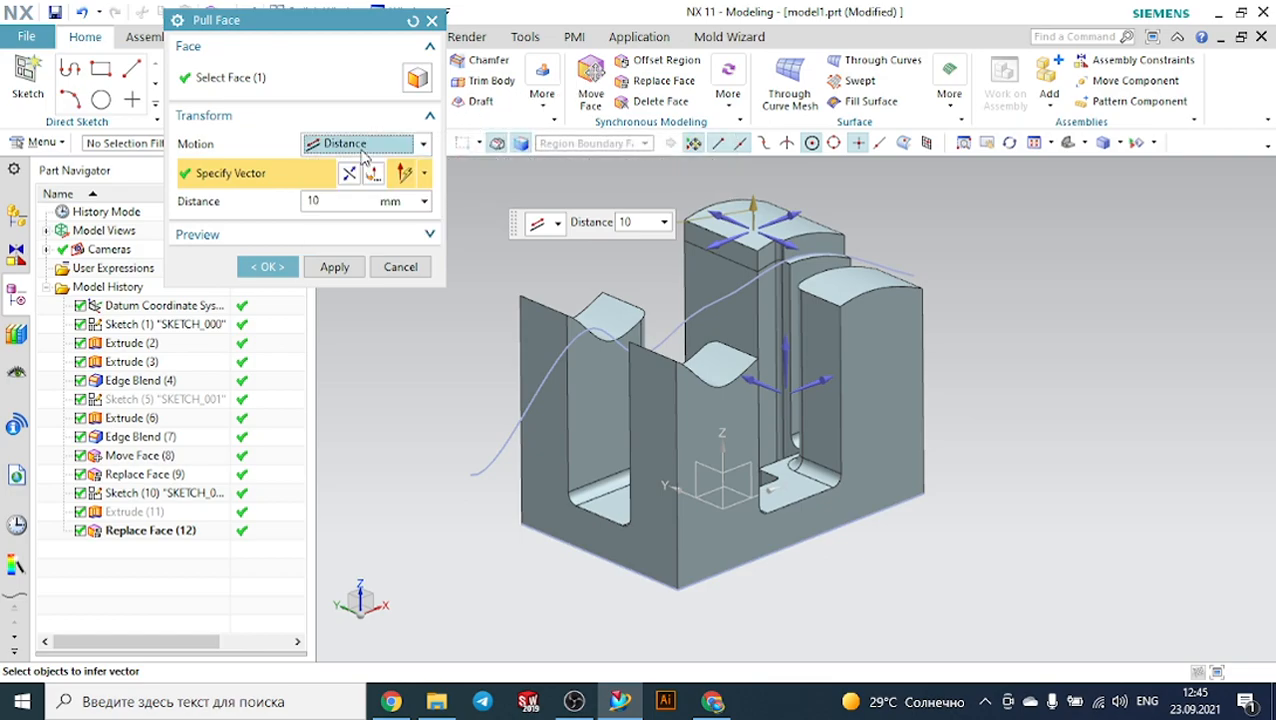
{"action": "left_click", "coordinate": [400, 266]}
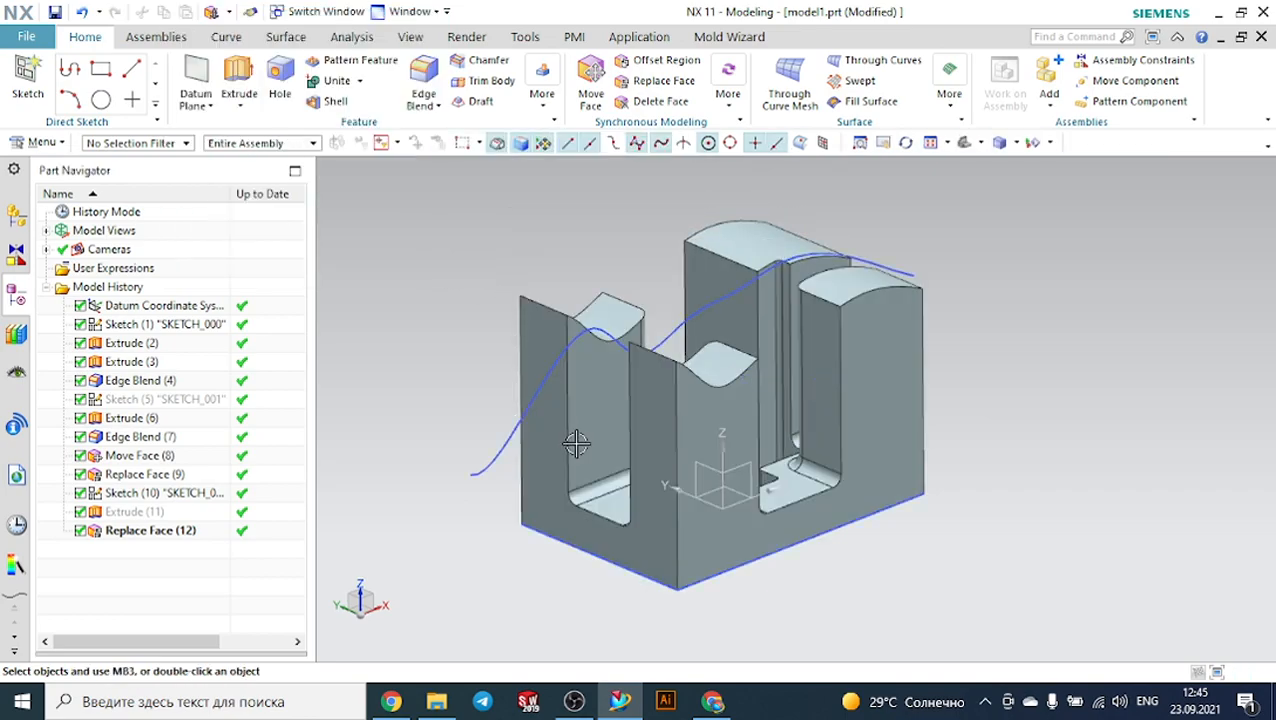
Restart Pull Face on the slot-facing side of the -X, +Y pillar and pull it 12 mm toward the opposite pillar.
{"action": "middle_click_drag", "start_coordinate": [460, 364], "coordinate": [483, 366]}
{"action": "left_click", "coordinate": [731, 113]}
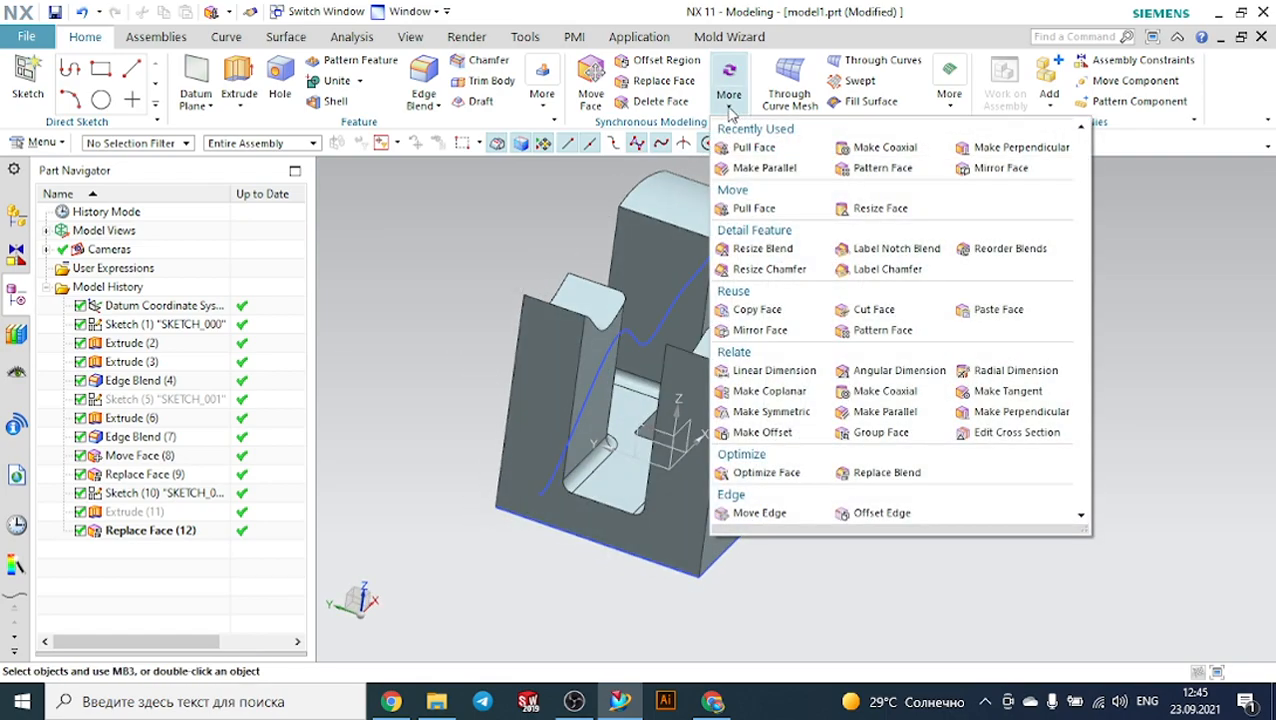
{"action": "left_click", "coordinate": [740, 147]}
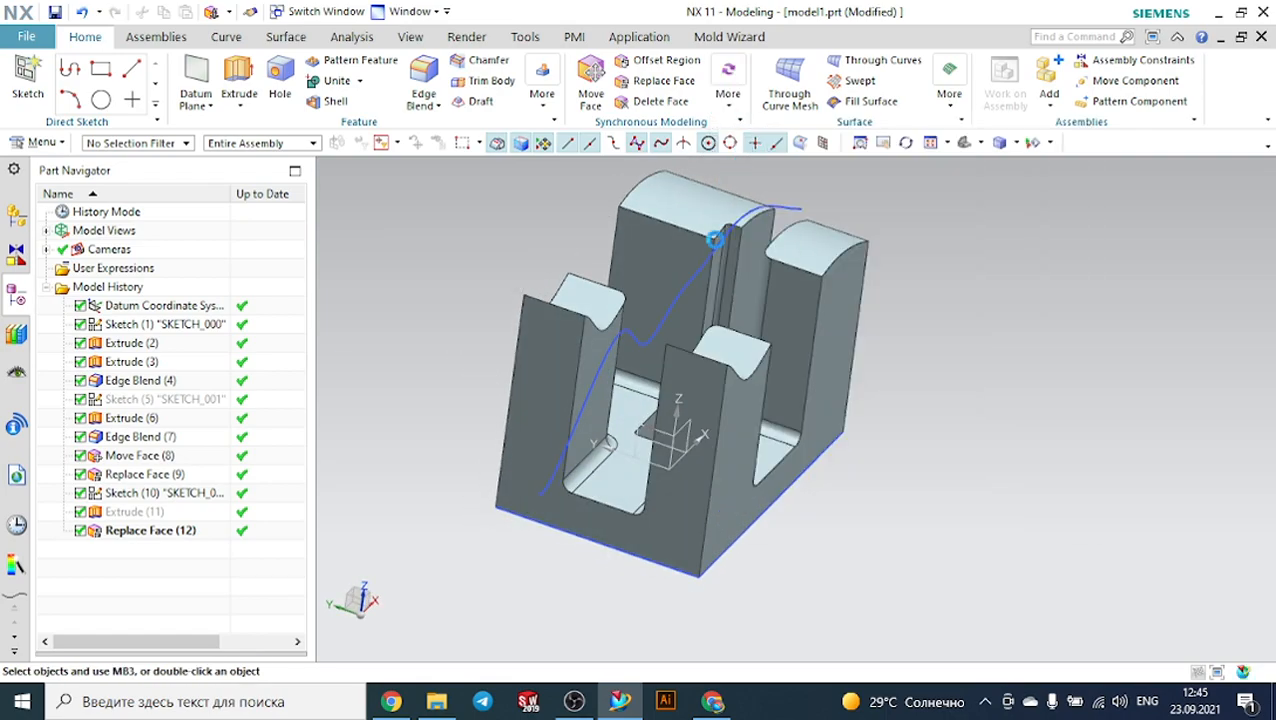
{"action": "scroll", "coordinate": [610, 420], "scroll_direction": "up", "scroll_amount": 5}
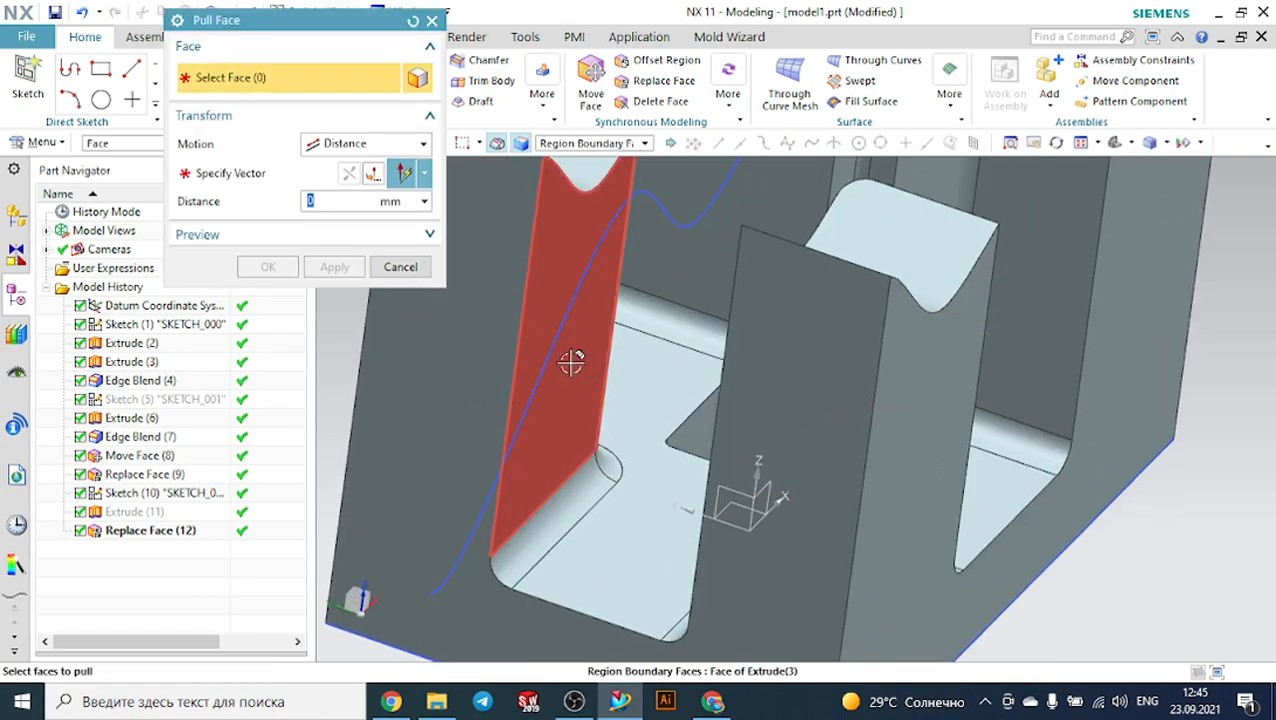
{"action": "left_click", "coordinate": [570, 363]}
{"action": "left_click_drag", "start_coordinate": [581, 306], "coordinate": [629, 342]}
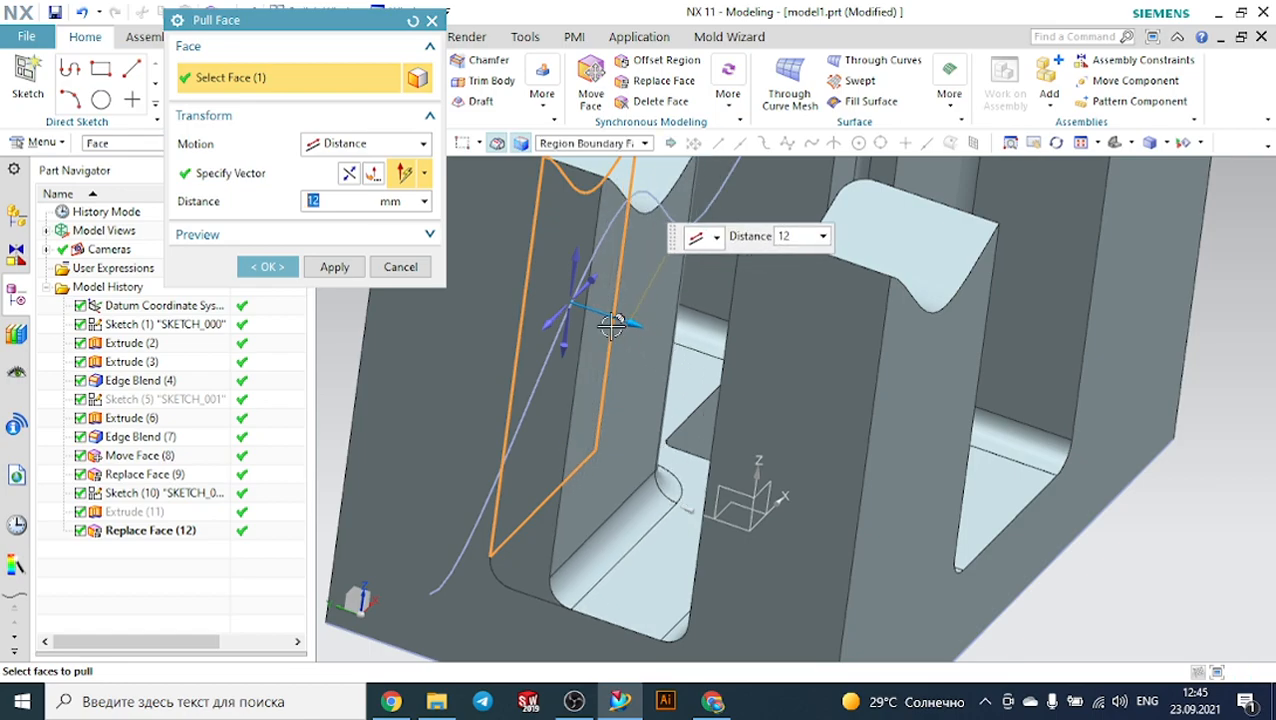
Show the Pull Face result and inspect the widened pillar and its slot from another angle.
{"action": "left_click", "coordinate": [358, 236]}
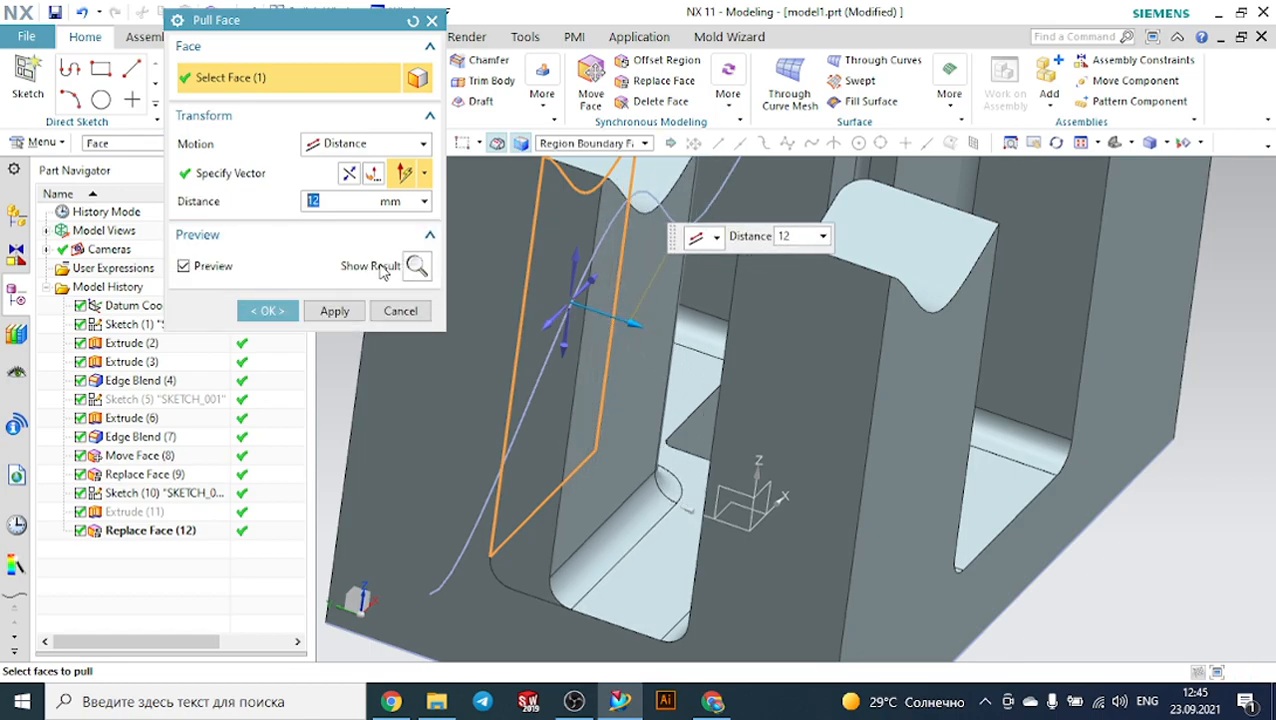
{"action": "left_click", "coordinate": [416, 266]}
{"action": "scroll", "coordinate": [538, 284], "scroll_direction": "down", "scroll_amount": 4}
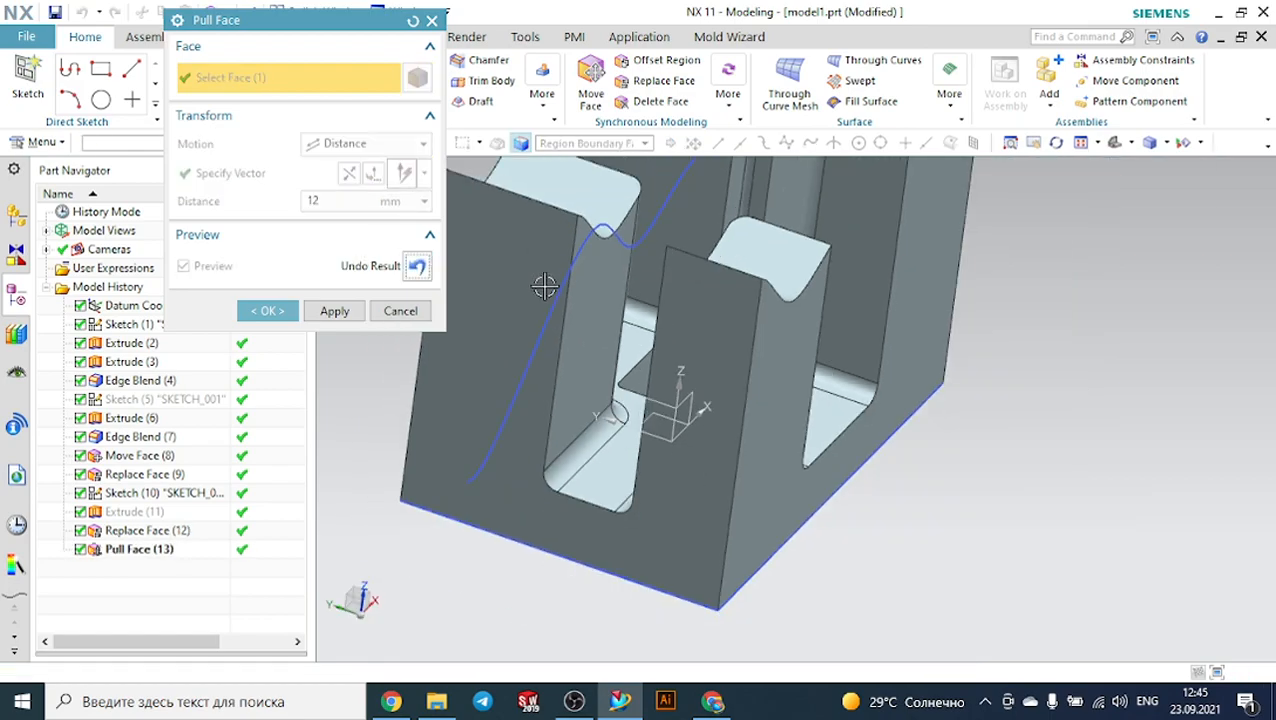
{"action": "mouse_move", "coordinate": [924, 298]}
{"action": "middle_mouse_down"}
{"action": "mouse_move", "coordinate": [883, 288]}
{"action": "mouse_move", "coordinate": [911, 273]}
{"action": "mouse_move", "coordinate": [910, 288]}
{"action": "middle_mouse_up"}
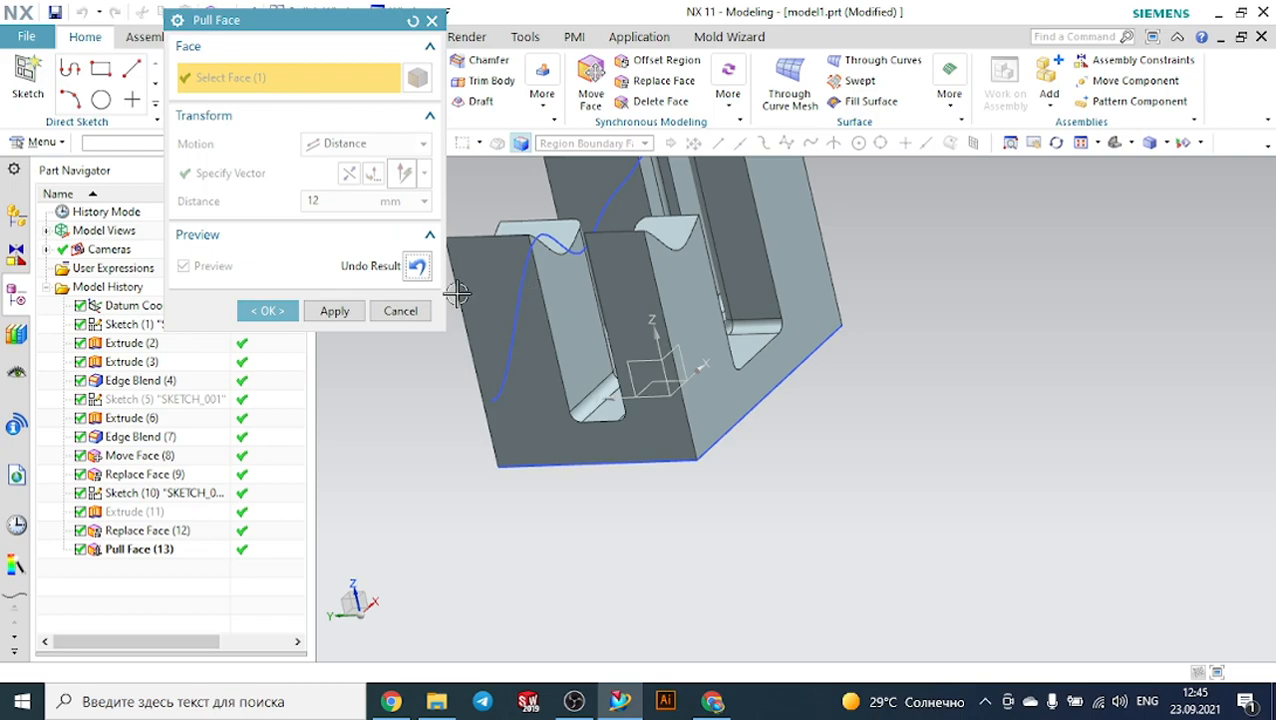
Cancel the pending Pull Face operation.
{"action": "left_click", "coordinate": [400, 311]}
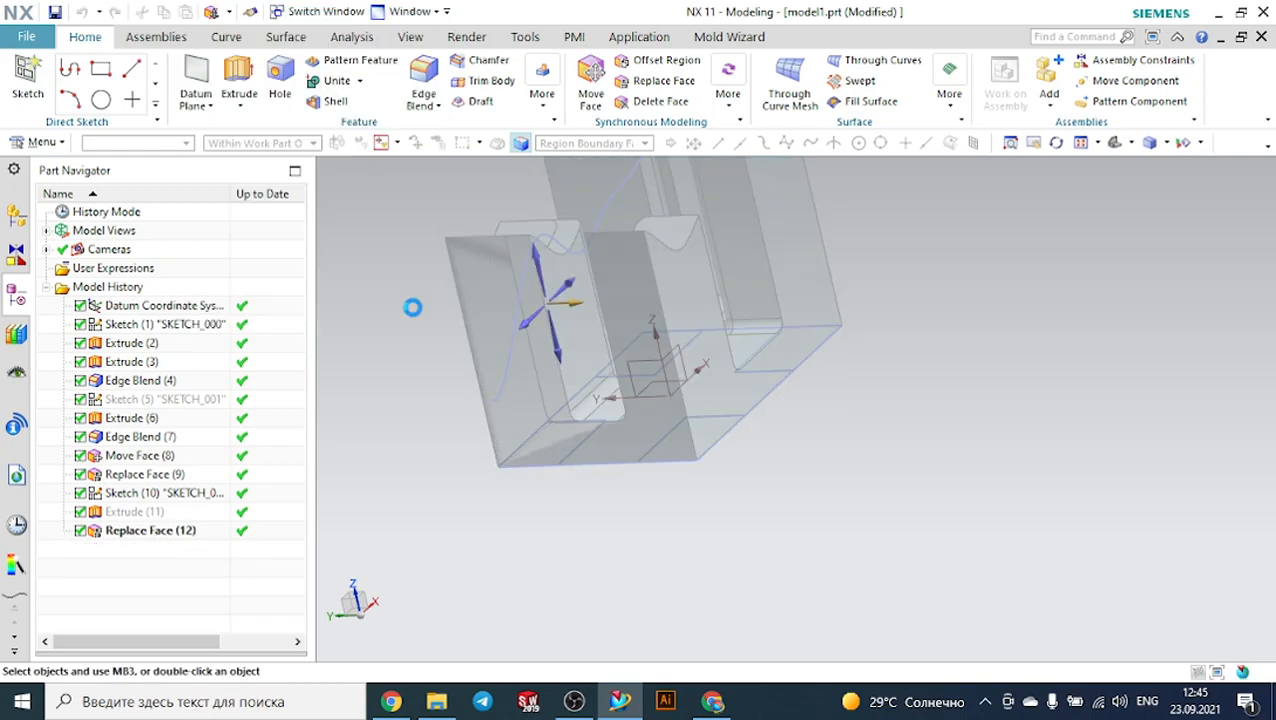
{"action": "scroll", "coordinate": [604, 285], "scroll_direction": "down", "scroll_amount": 3}
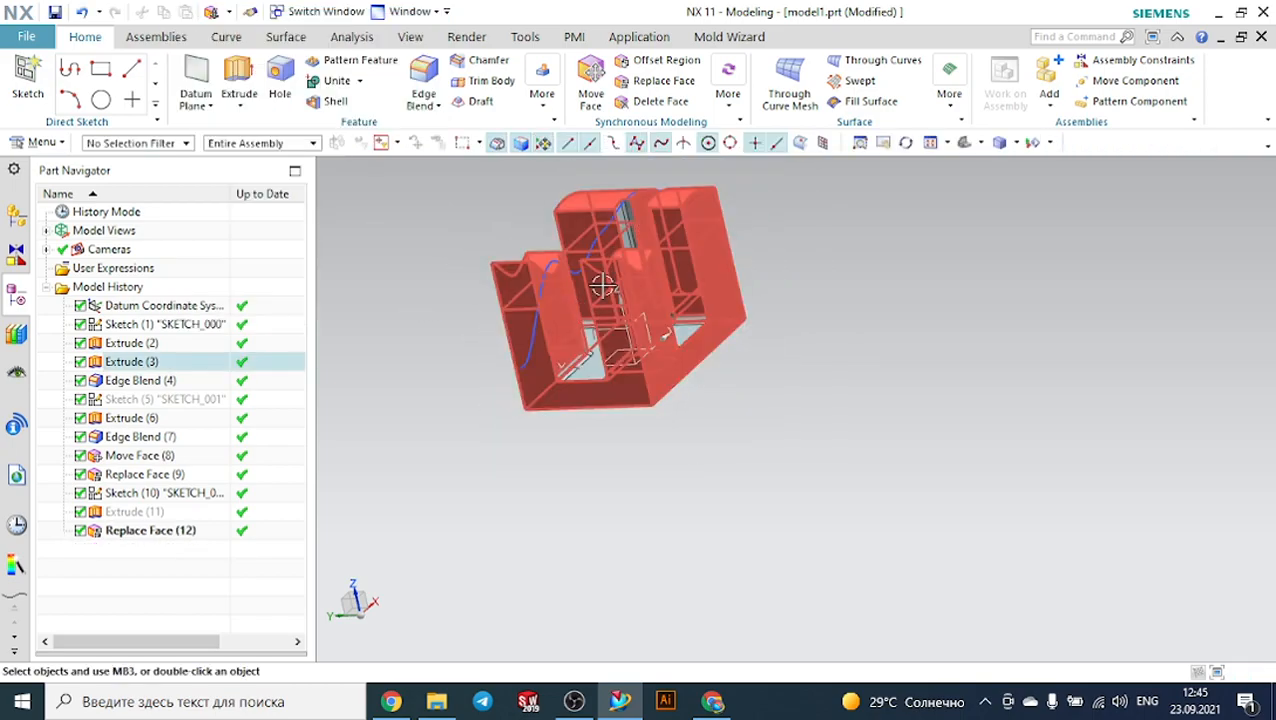
Resize the long edge blend running down the inner wall of the tall slot to a radius of 10 mm.
{"action": "left_click", "coordinate": [730, 108]}
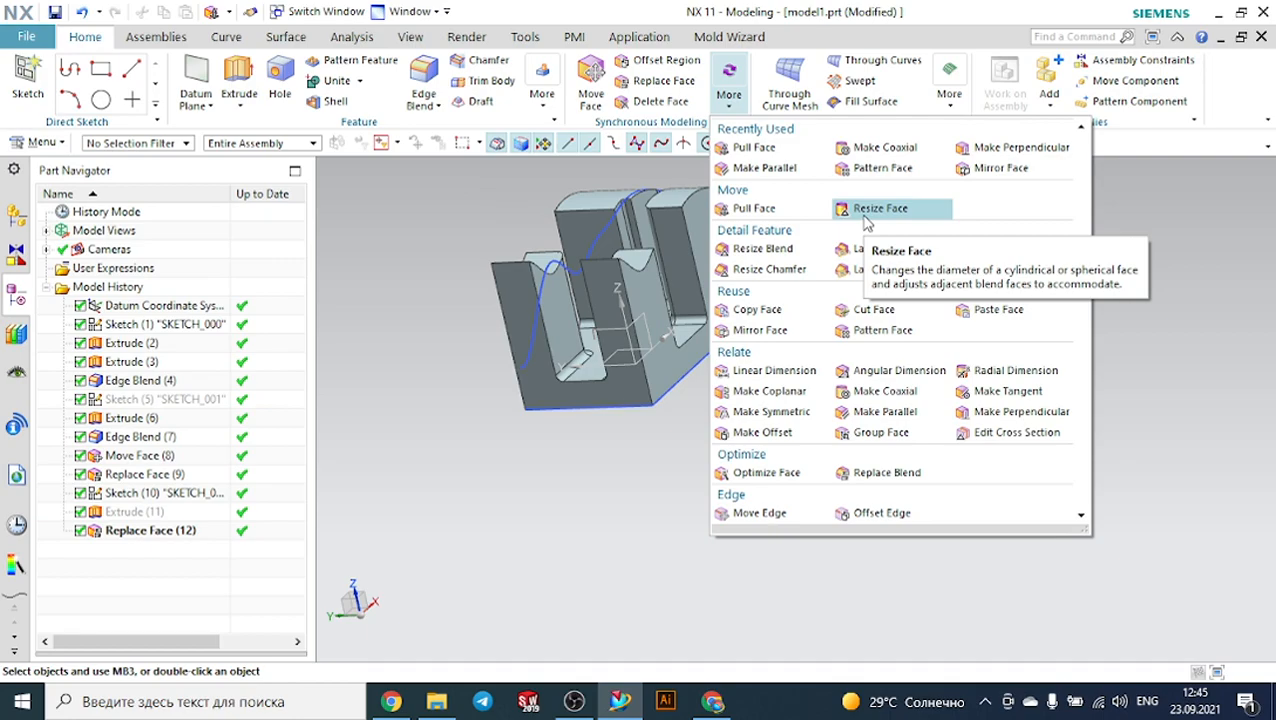
{"action": "left_click", "coordinate": [771, 254]}
{"action": "middle_click_drag", "start_coordinate": [775, 255], "coordinate": [812, 298]}
{"action": "scroll", "coordinate": [720, 248], "scroll_direction": "up", "scroll_amount": 3}
{"action": "scroll", "coordinate": [720, 248], "scroll_direction": "up", "scroll_amount": 3}
{"action": "scroll", "coordinate": [797, 384], "scroll_direction": "down", "scroll_amount": 2}
{"action": "middle_click_drag", "start_coordinate": [797, 384], "coordinate": [695, 391]}
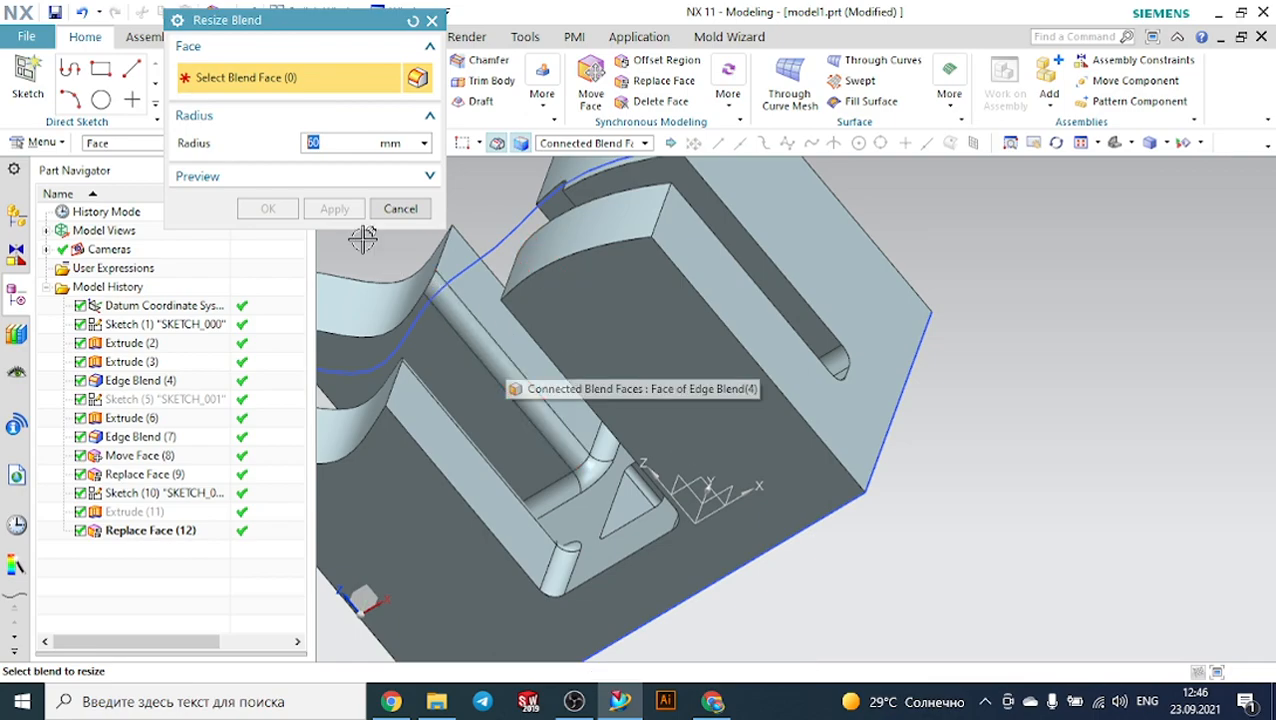
{"action": "middle_click_drag", "start_coordinate": [375, 300], "coordinate": [421, 307]}
{"action": "scroll", "coordinate": [433, 310], "scroll_direction": "up", "scroll_amount": 3}
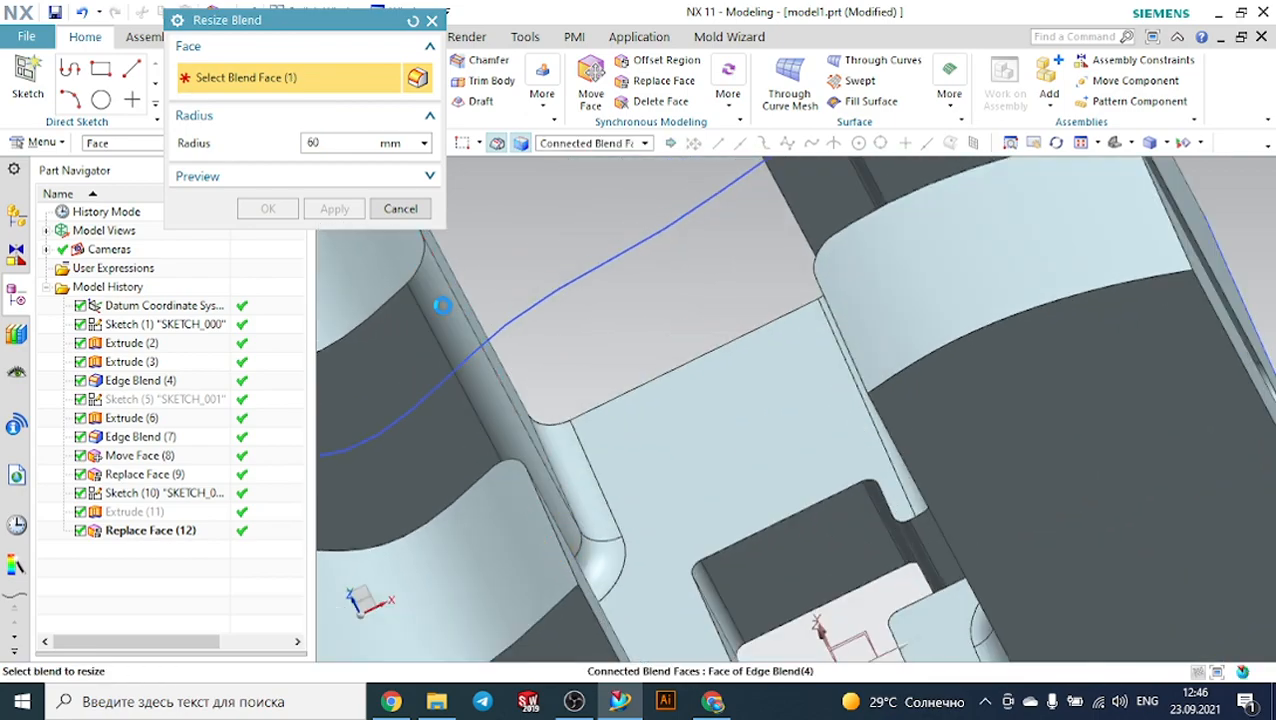
{"action": "left_click", "coordinate": [443, 305]}
{"action": "mouse_move", "coordinate": [510, 402]}
{"action": "left_mouse_down"}
{"action": "mouse_move", "coordinate": [462, 406]}
{"action": "mouse_move", "coordinate": [516, 405]}
{"action": "left_mouse_up"}
{"action": "left_click_drag", "start_coordinate": [325, 145], "coordinate": [290, 152]}
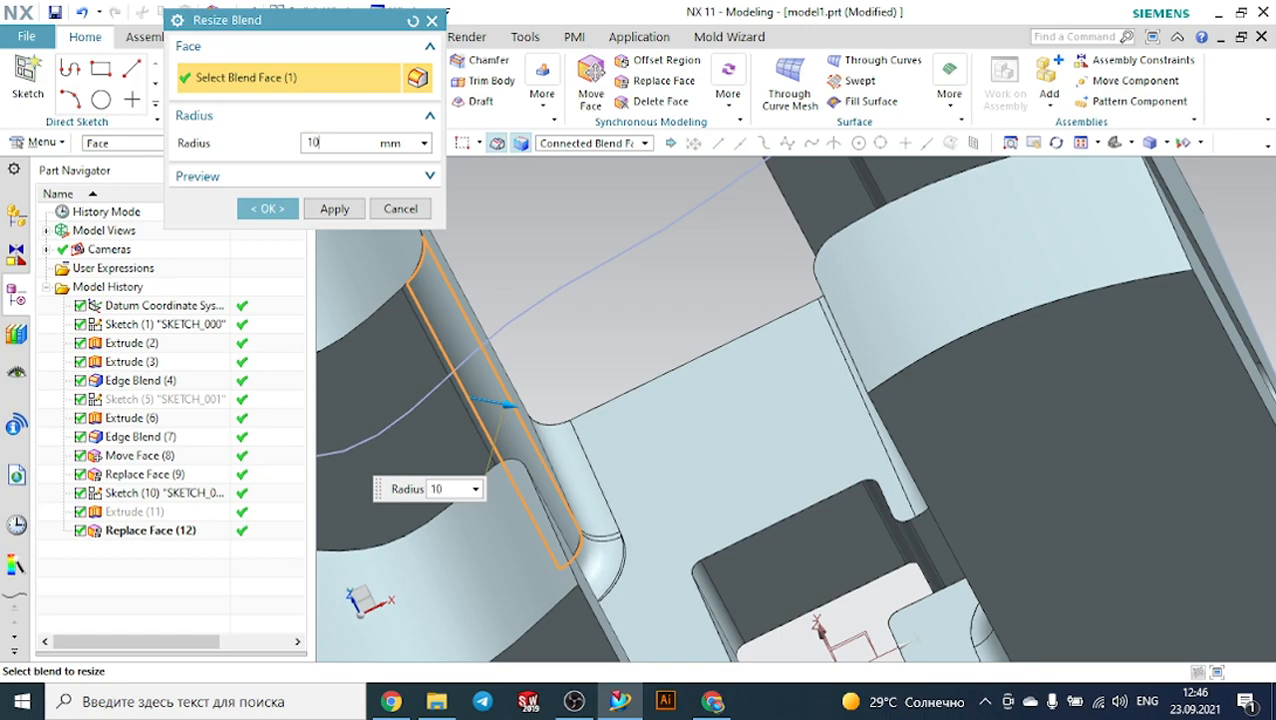
{"action": "key", "text": "Return"}
{"action": "middle_click_drag", "start_coordinate": [688, 182], "coordinate": [693, 189]}
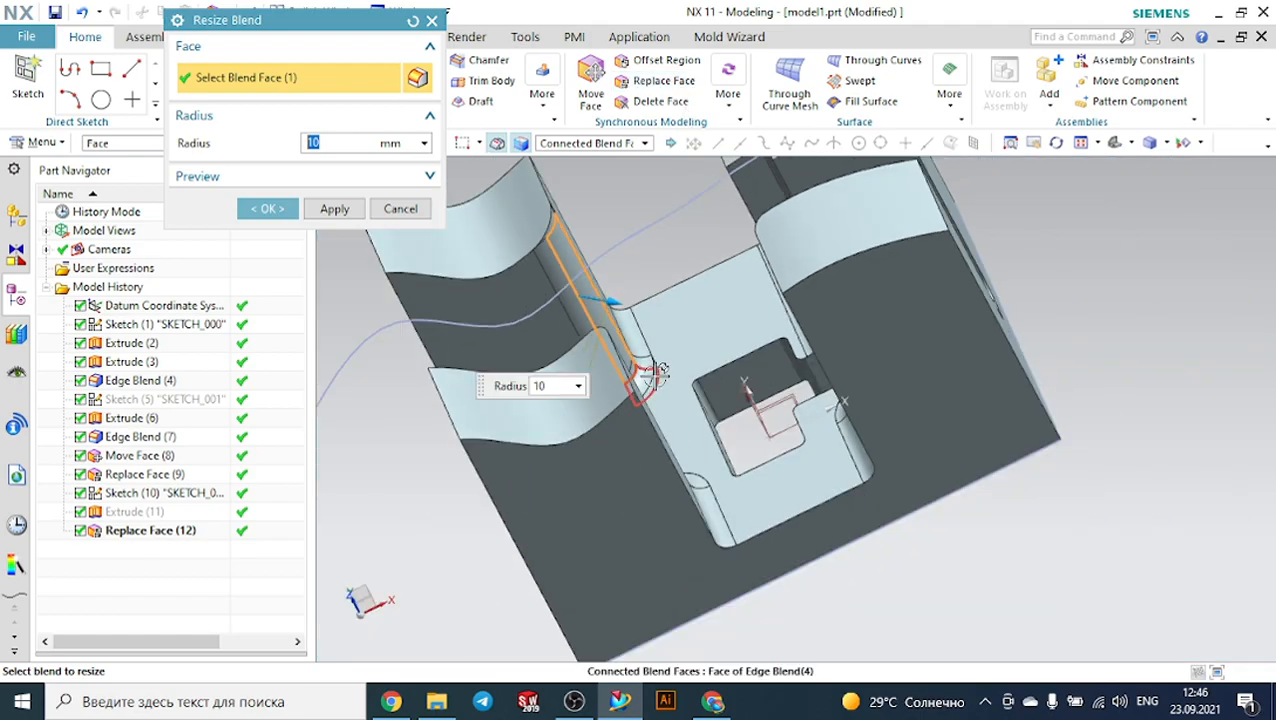
{"action": "scroll", "coordinate": [650, 365], "scroll_direction": "up", "scroll_amount": 3}
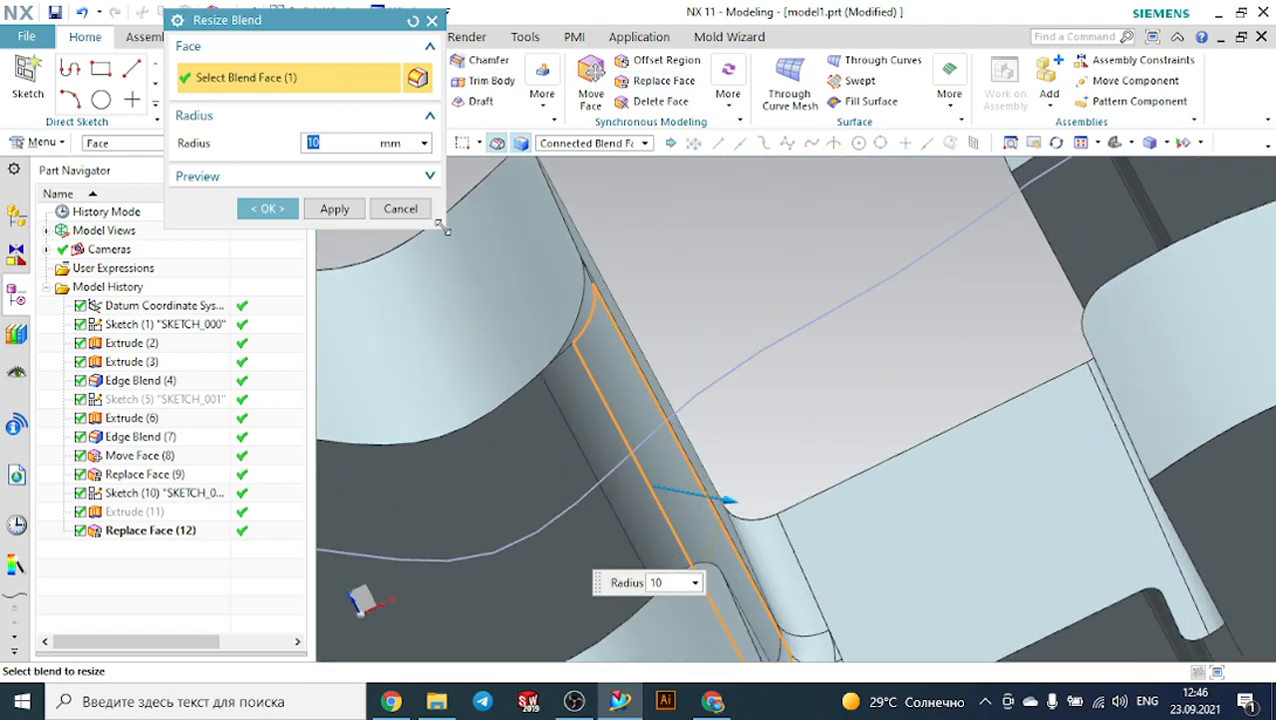
{"action": "left_click", "coordinate": [268, 208]}
Preview reordering the curved corner blend and the vertical blend at the inner corner of the pocket, without applying it.
{"action": "scroll", "coordinate": [755, 353], "scroll_direction": "down", "scroll_amount": 2}
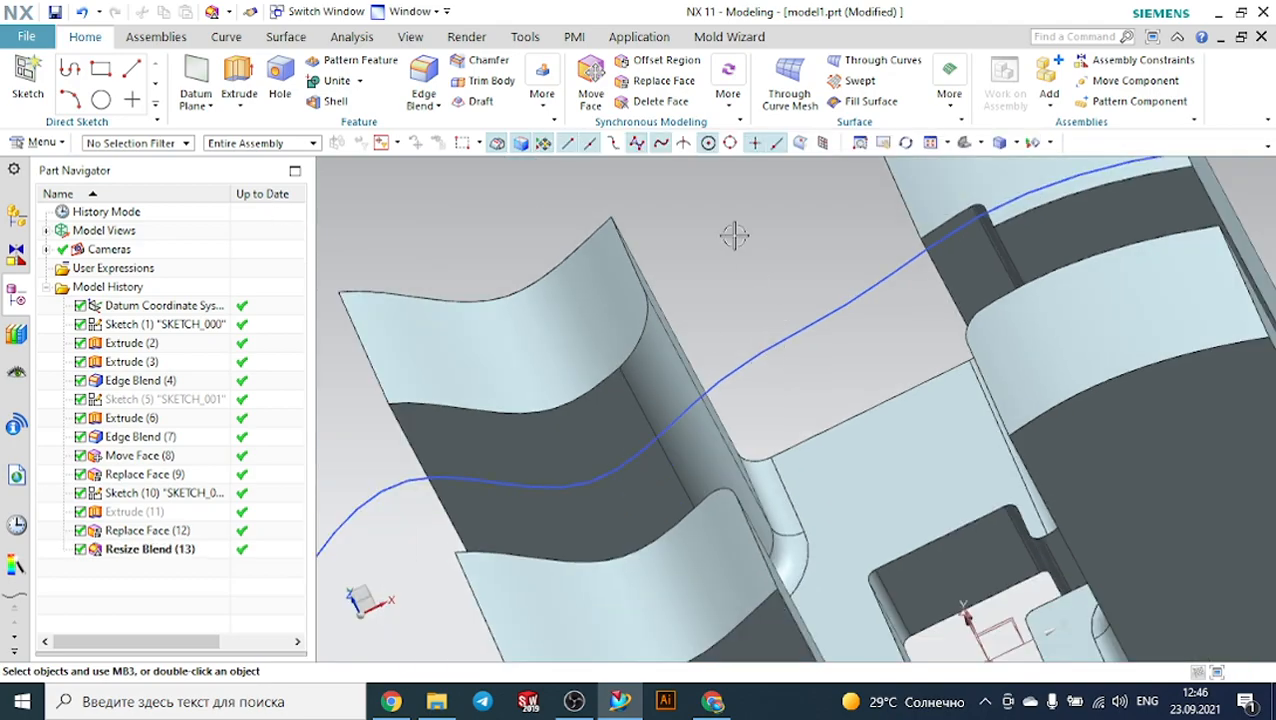
{"action": "left_click", "coordinate": [733, 100]}
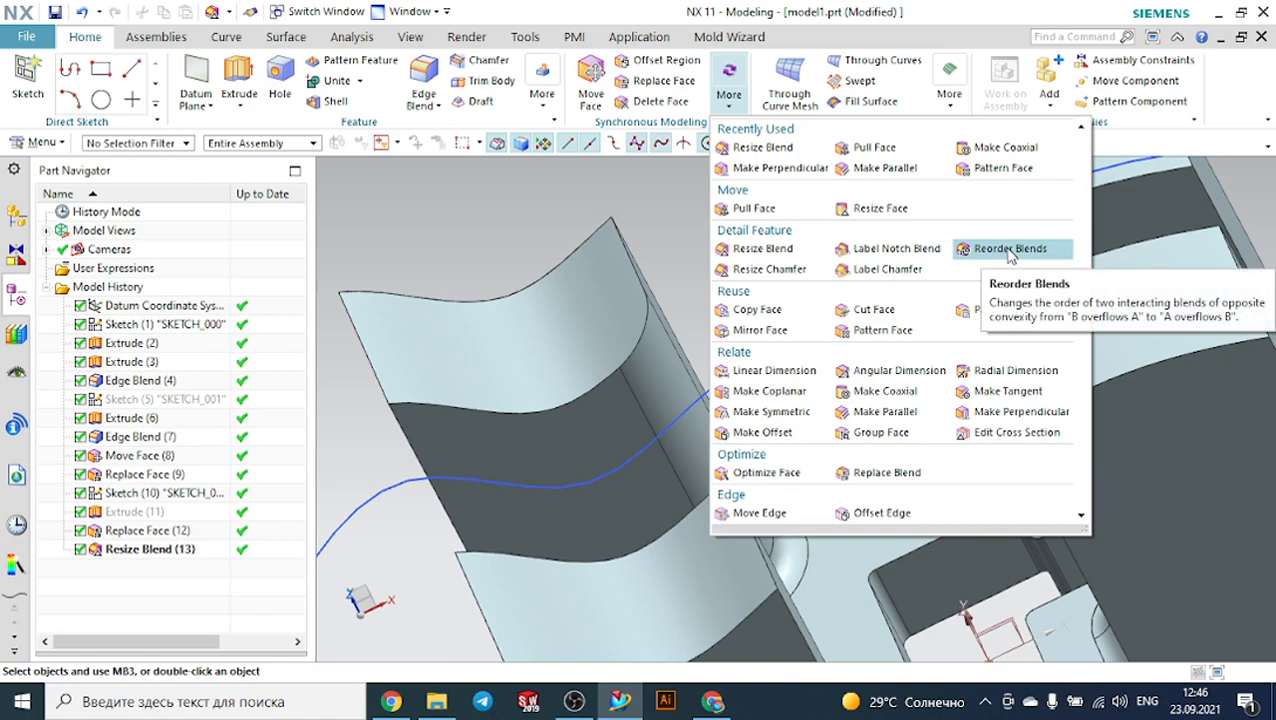
{"action": "left_click", "coordinate": [1010, 250]}
{"action": "middle_click_drag", "start_coordinate": [874, 256], "coordinate": [946, 260]}
{"action": "scroll", "coordinate": [834, 290], "scroll_direction": "down", "scroll_amount": 2}
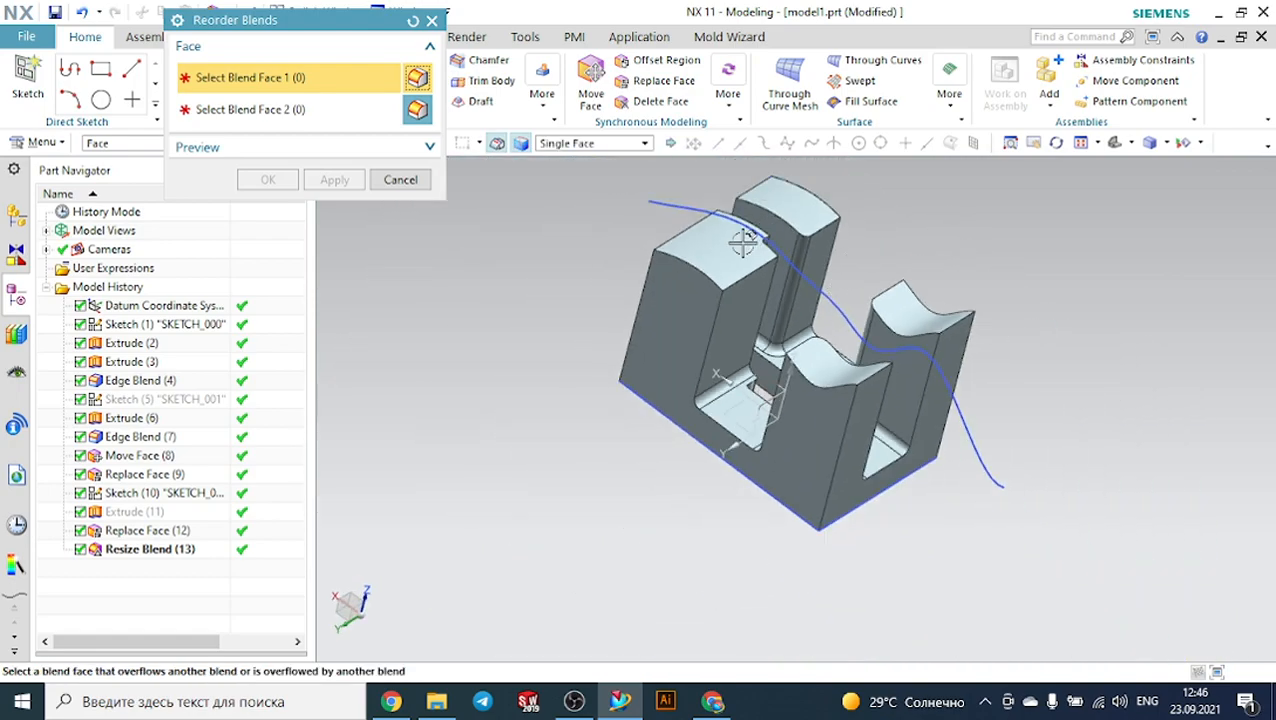
{"action": "scroll", "coordinate": [834, 295], "scroll_direction": "up", "scroll_amount": 2}
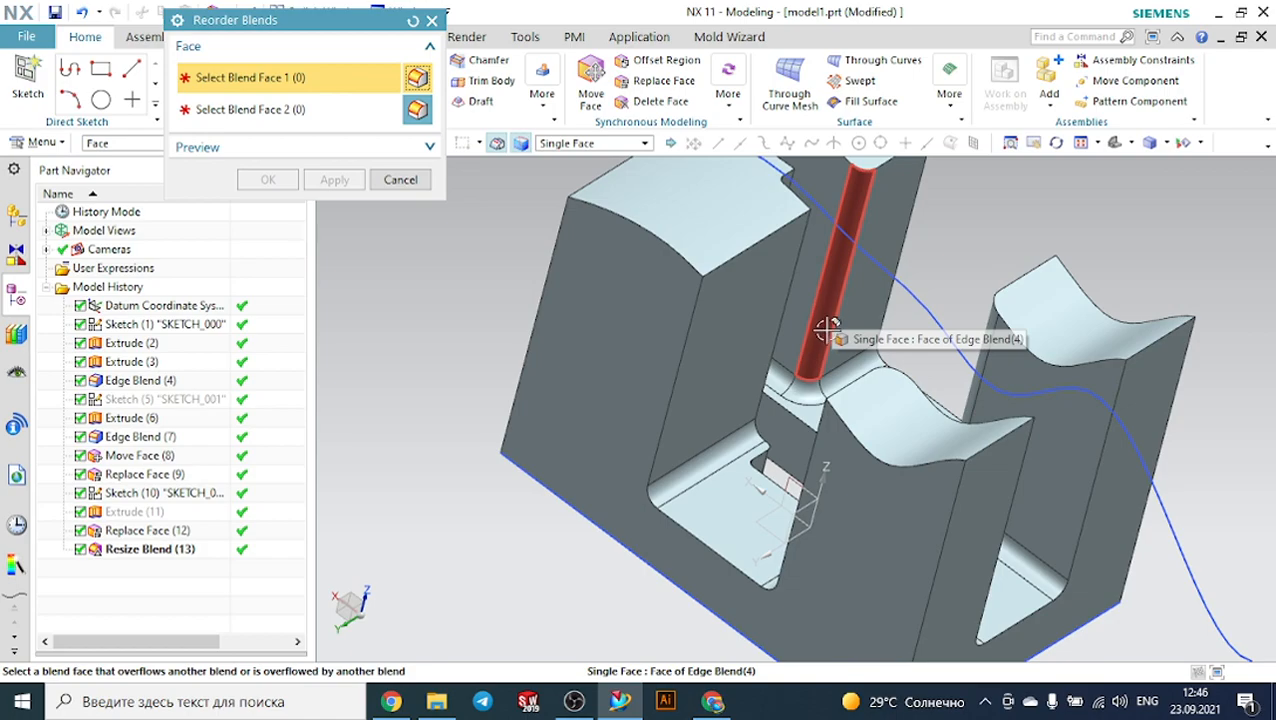
{"action": "scroll", "coordinate": [800, 383], "scroll_direction": "up", "scroll_amount": 3}
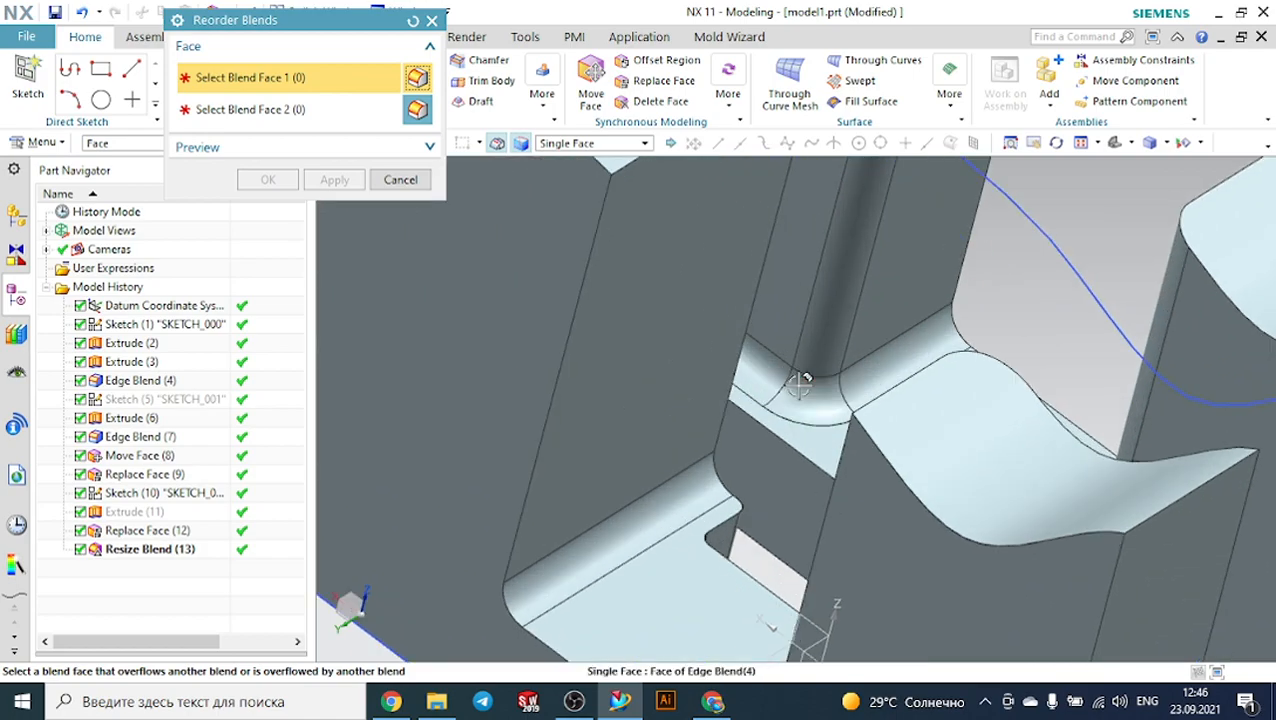
{"action": "scroll", "coordinate": [800, 383], "scroll_direction": "up", "scroll_amount": 3}
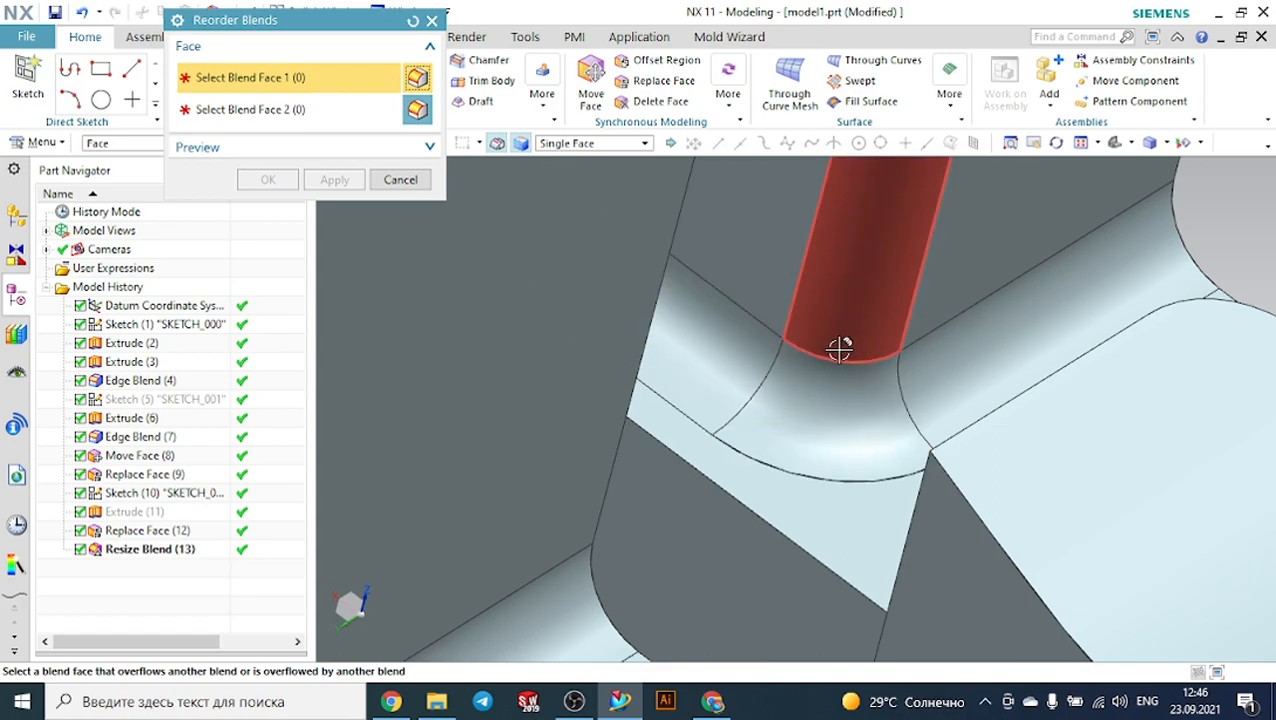
{"action": "left_click", "coordinate": [830, 381]}
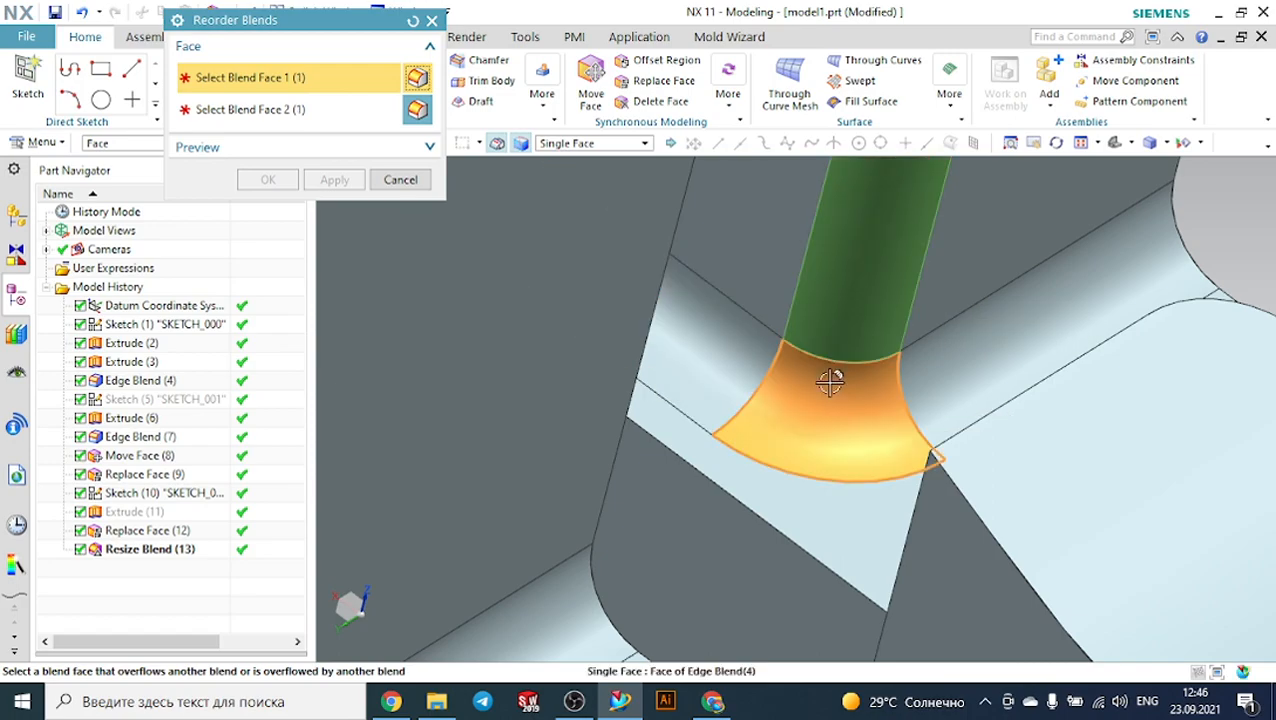
{"action": "left_click", "coordinate": [285, 150]}
{"action": "left_click", "coordinate": [417, 180]}
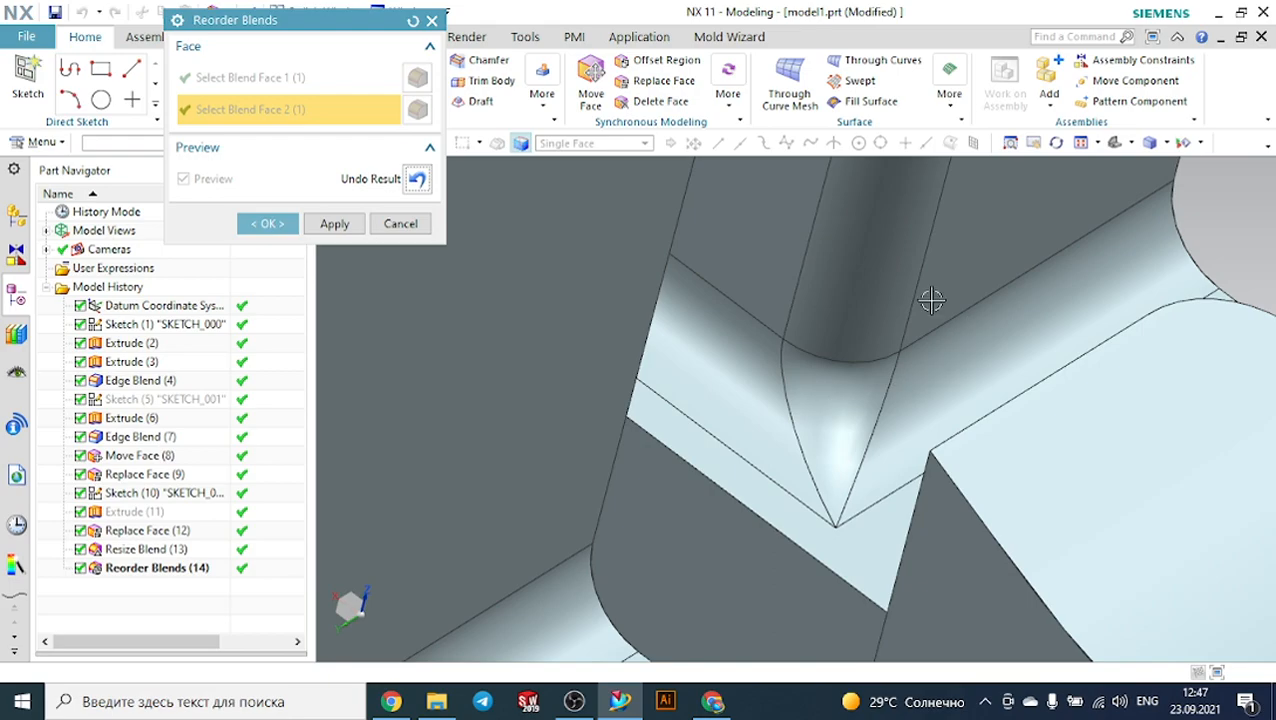
{"action": "left_click", "coordinate": [417, 179]}
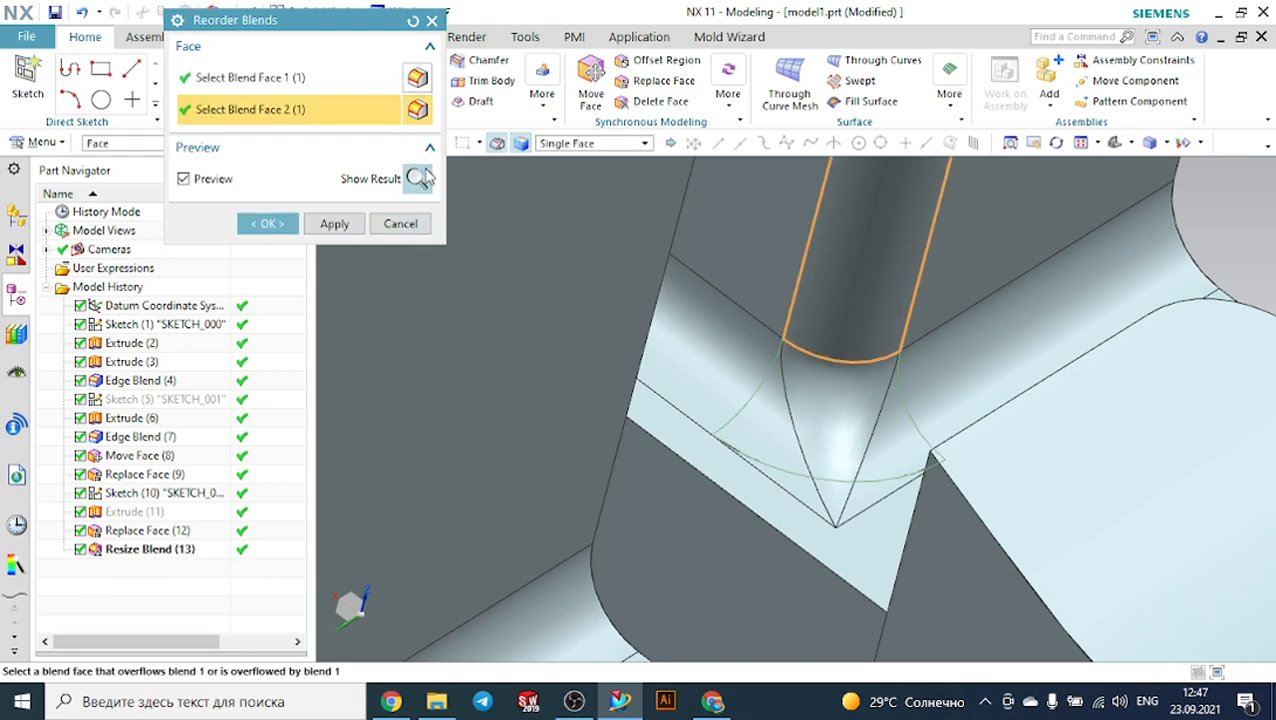
{"action": "left_click", "coordinate": [399, 222]}
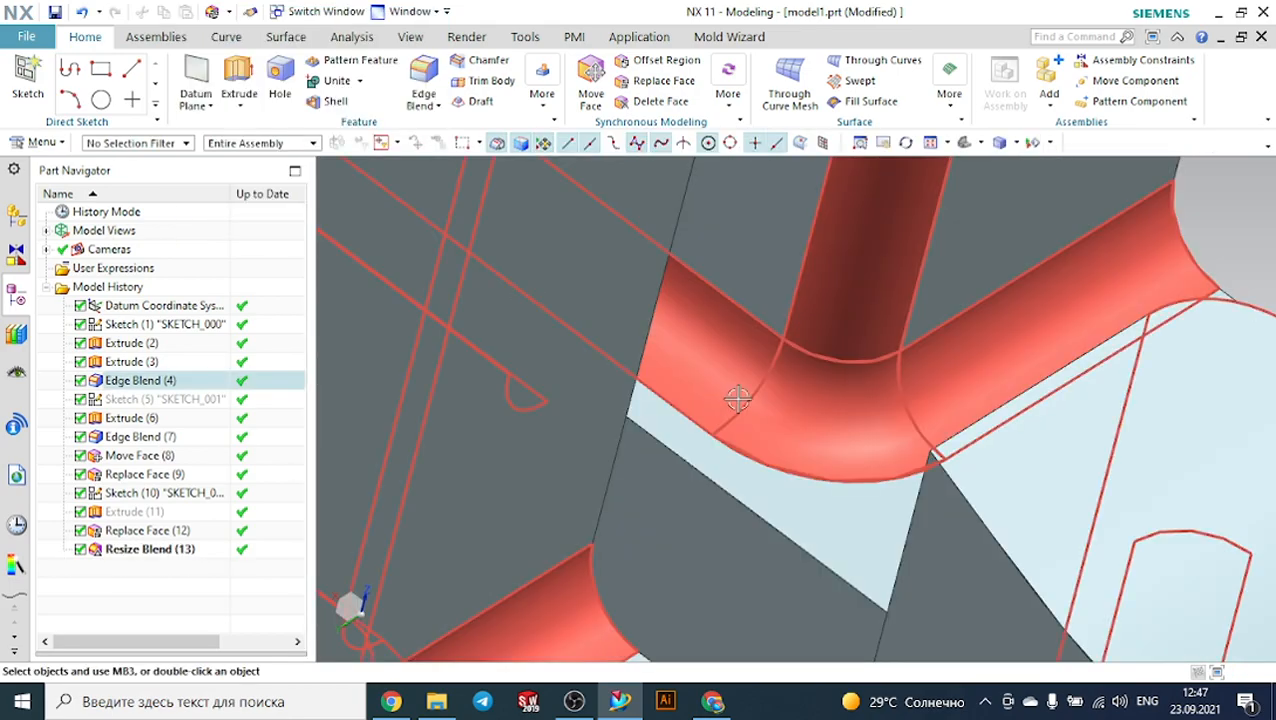
Reorder the curved corner blend with the vertical blend it meets at the inner corner of the pocket.
{"action": "left_click", "coordinate": [741, 112]}
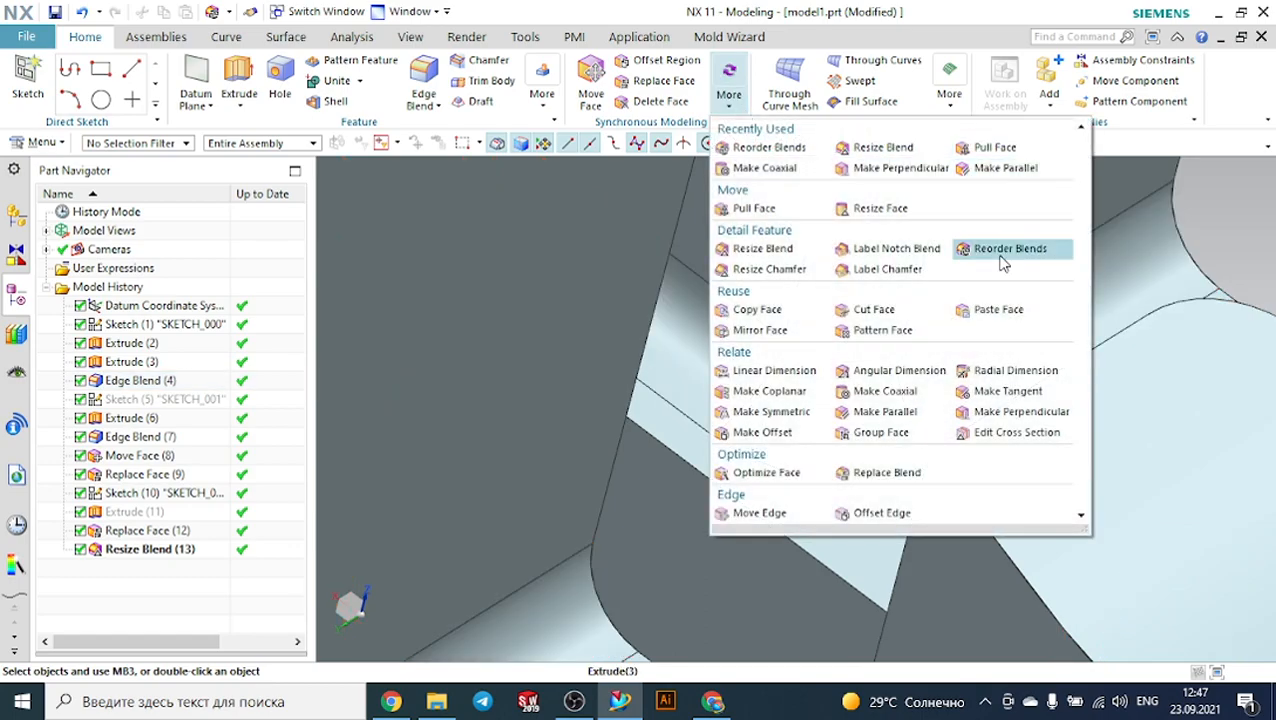
{"action": "left_click", "coordinate": [1000, 252]}
{"action": "left_click", "coordinate": [842, 371]}
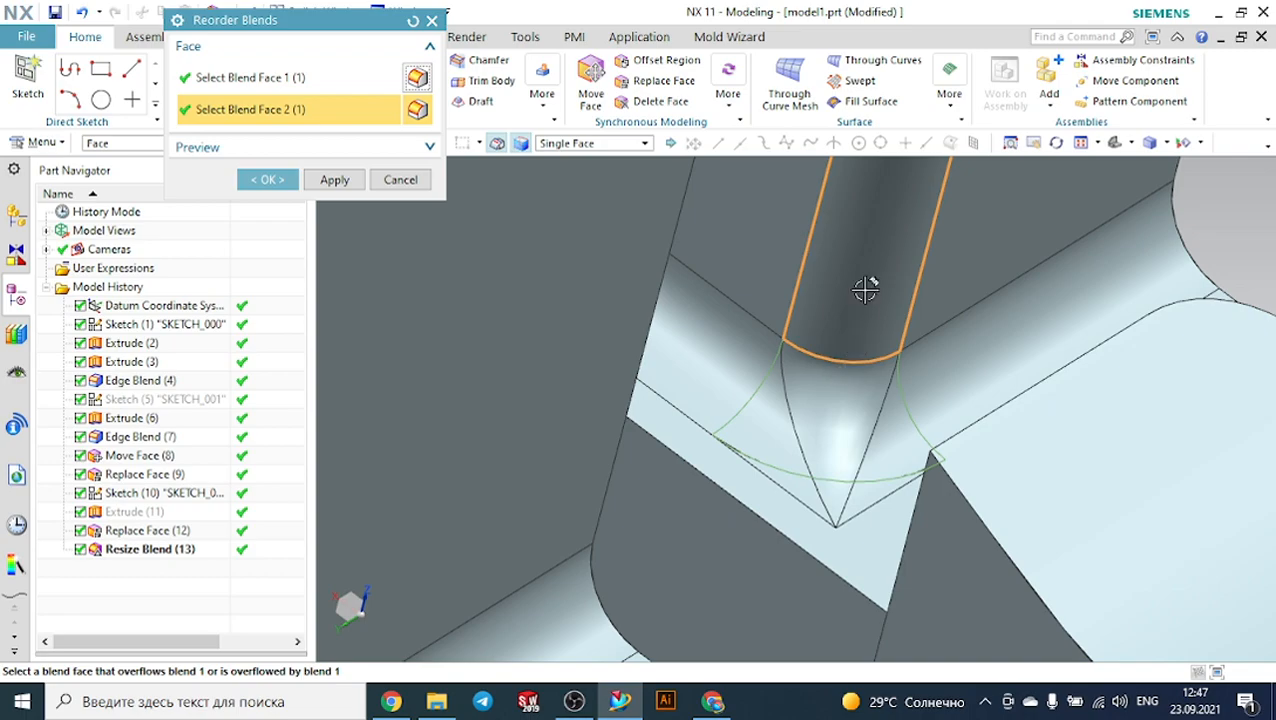
{"action": "left_click", "coordinate": [268, 179]}
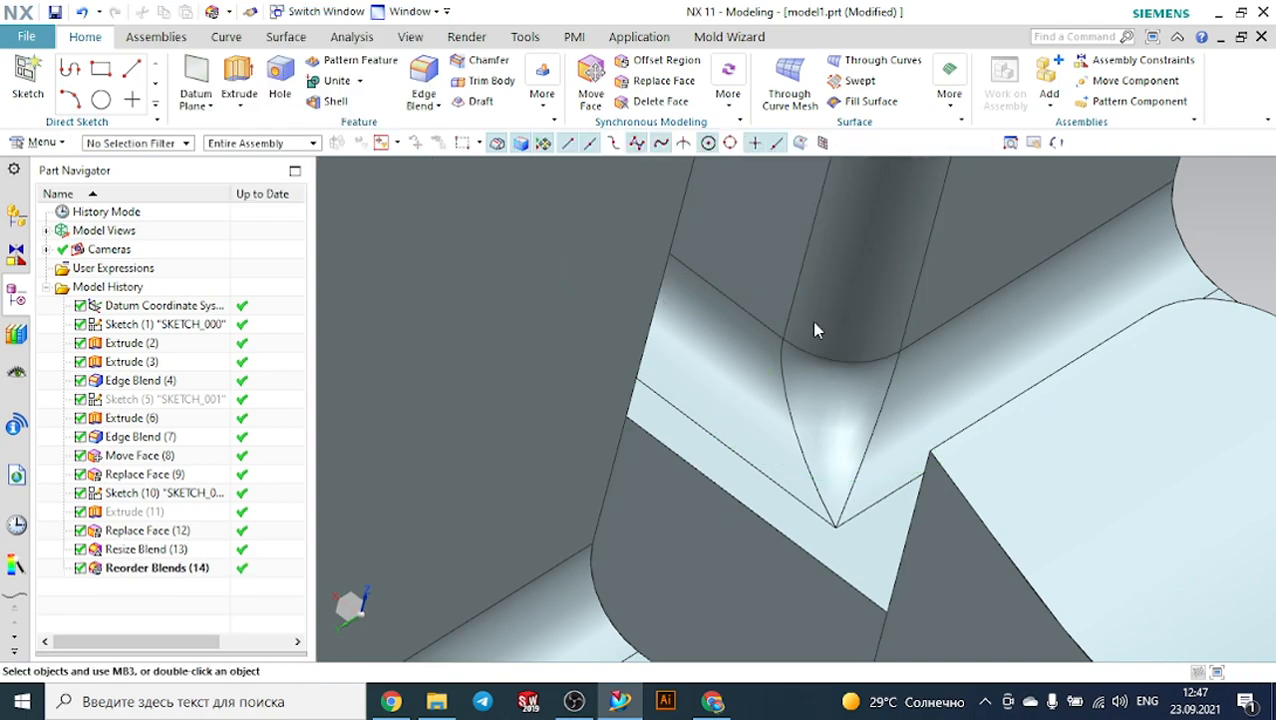
Chamfer the block's long front bottom edge asymmetrically, with Distance 1 of 9 mm and Distance 2 of 23.9 mm.
{"action": "scroll", "coordinate": [1026, 366], "scroll_direction": "down", "scroll_amount": 8}
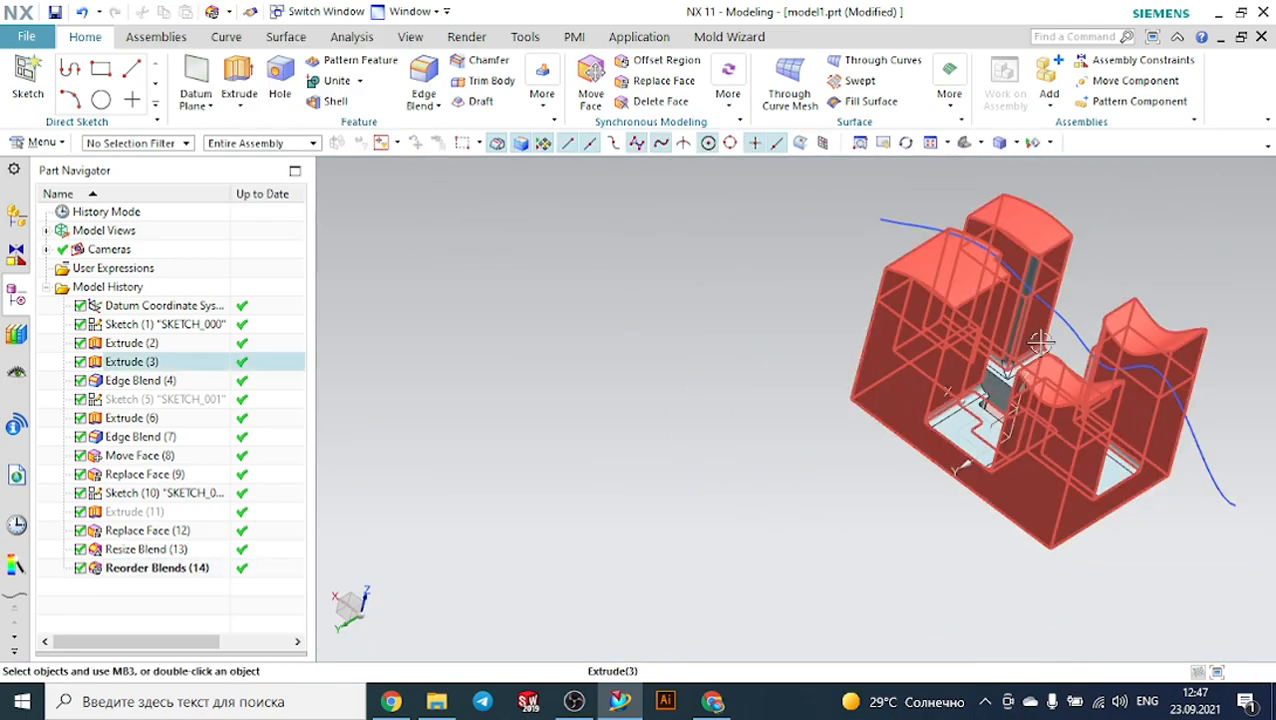
{"action": "middle_click_drag", "start_coordinate": [1118, 254], "coordinate": [986, 282]}
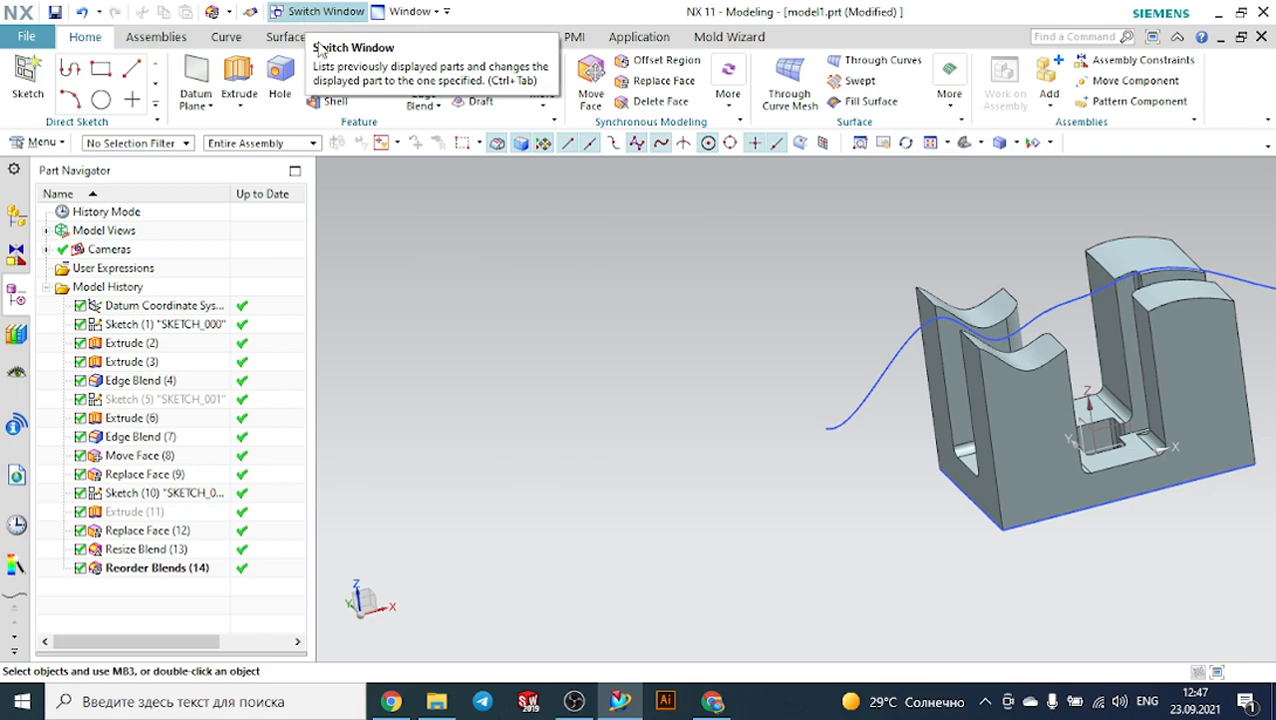
{"action": "middle_click_drag", "start_coordinate": [704, 457], "coordinate": [760, 456]}
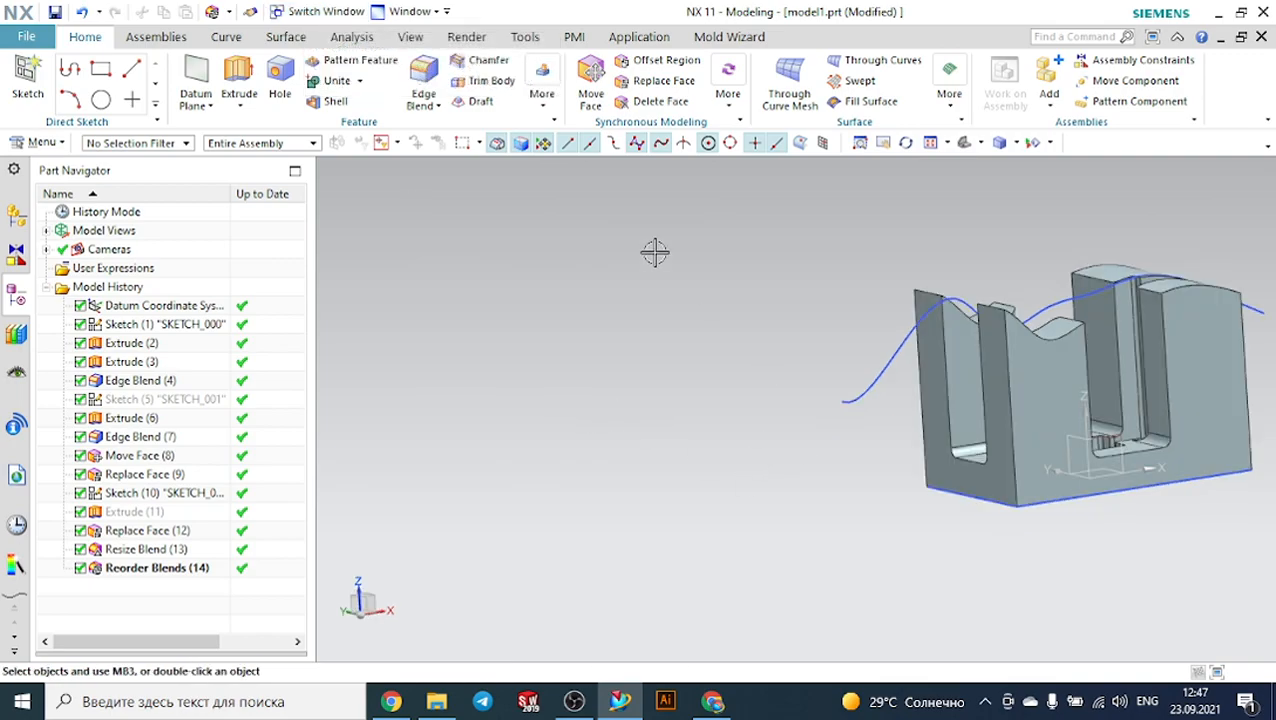
{"action": "left_click", "coordinate": [481, 60]}
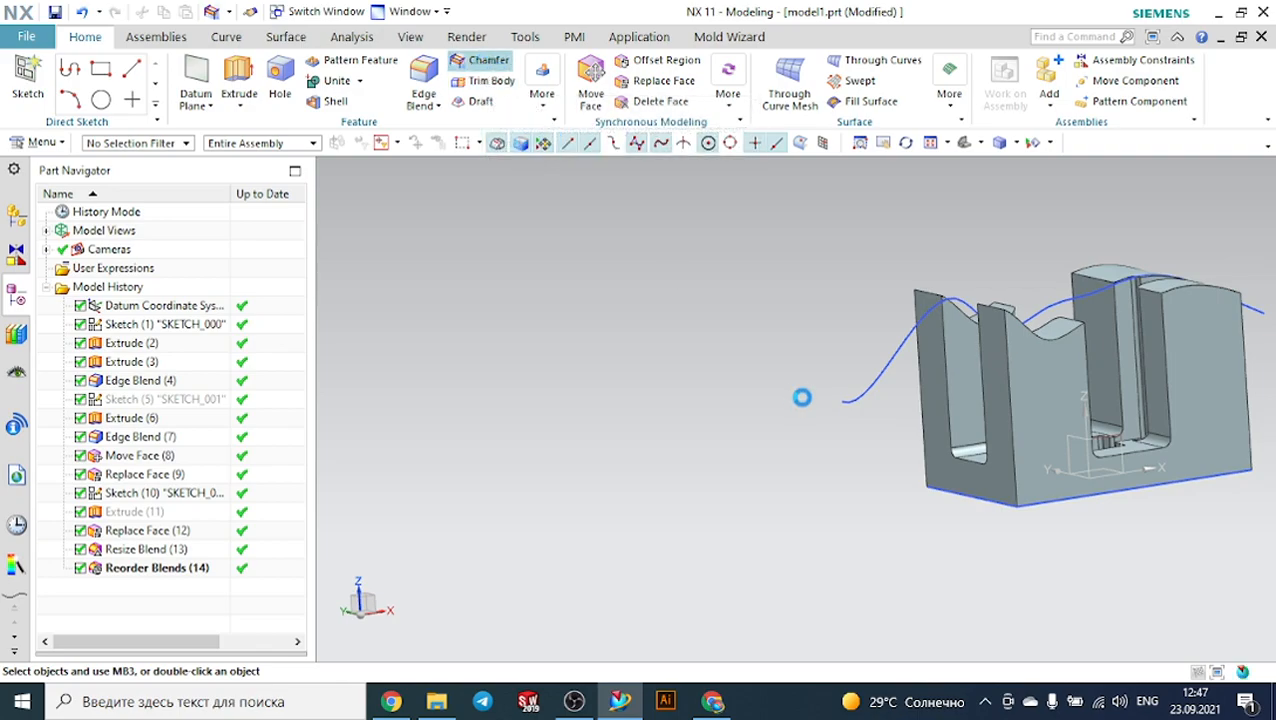
{"action": "scroll", "coordinate": [1100, 530], "scroll_direction": "up", "scroll_amount": 5}
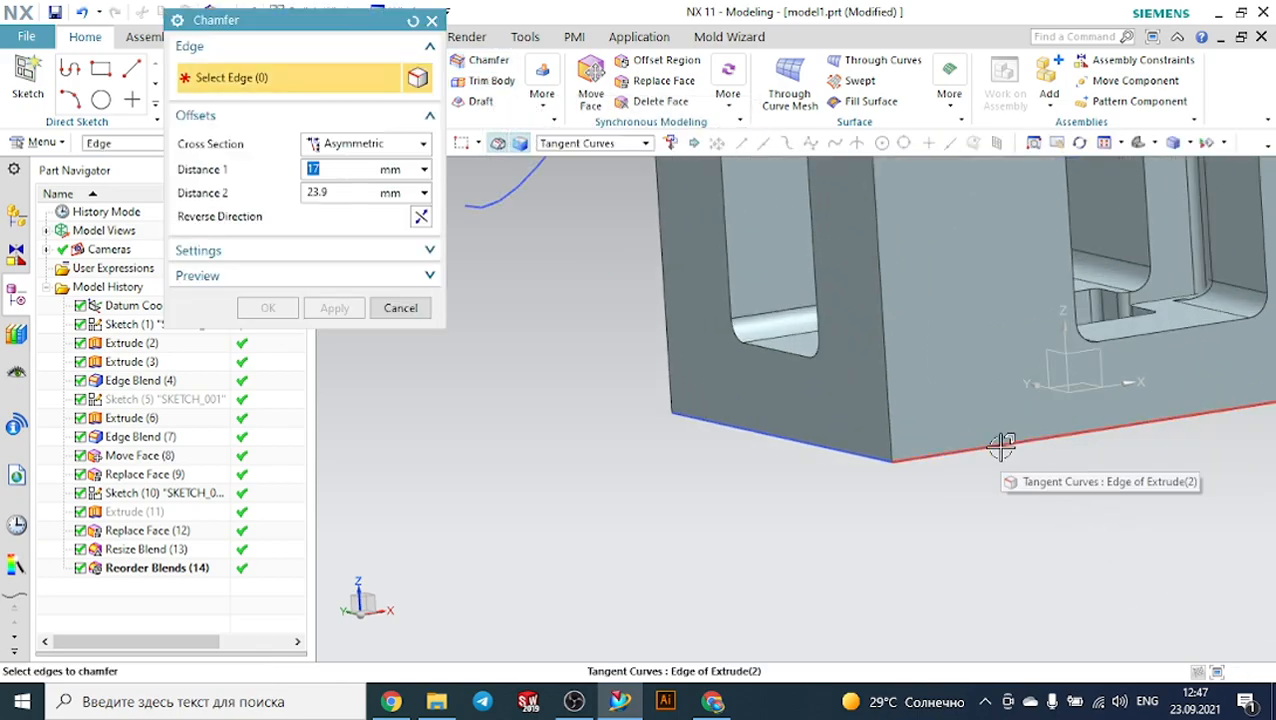
{"action": "left_click", "coordinate": [1002, 447]}
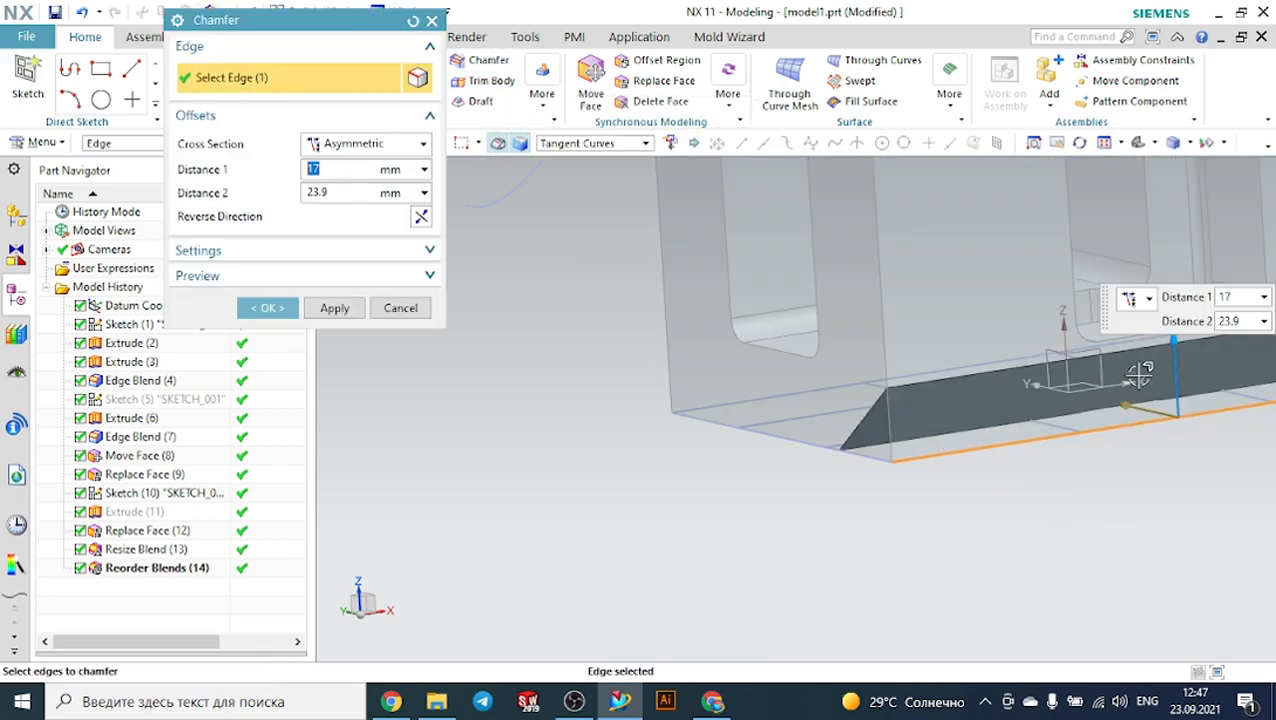
{"action": "left_click_drag", "start_coordinate": [1160, 372], "coordinate": [1013, 393]}
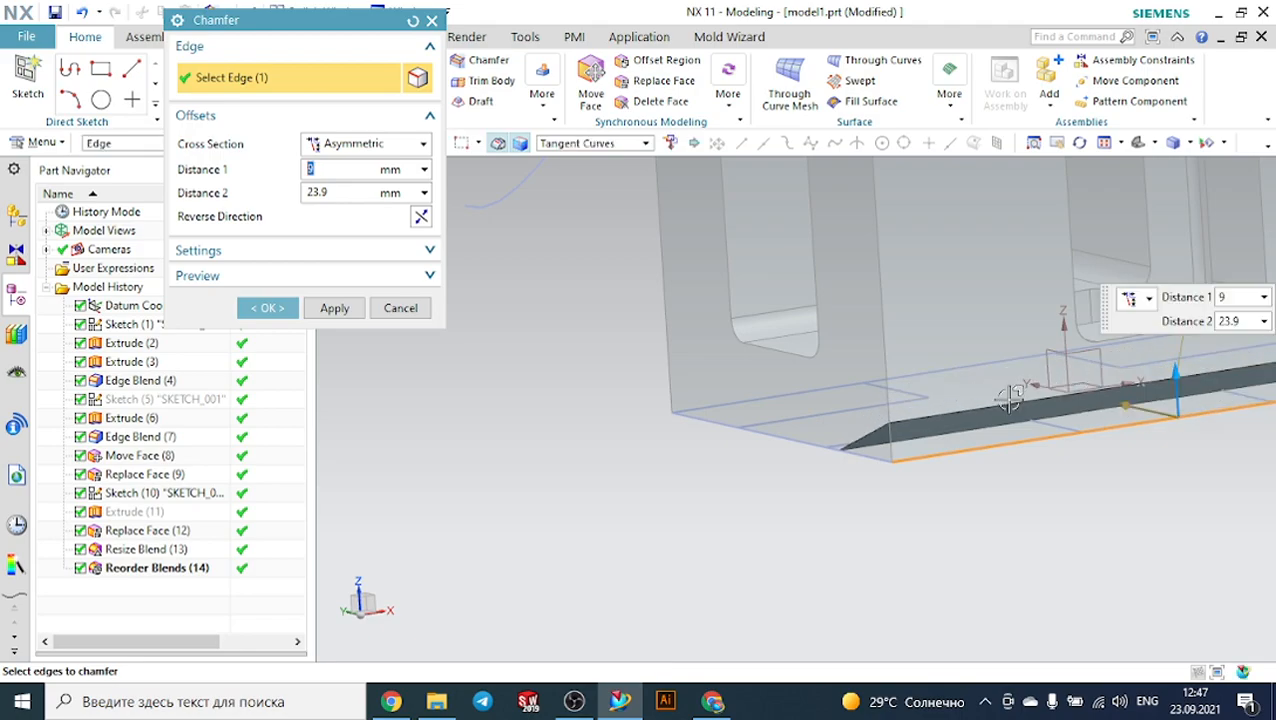
{"action": "left_click", "coordinate": [266, 308]}
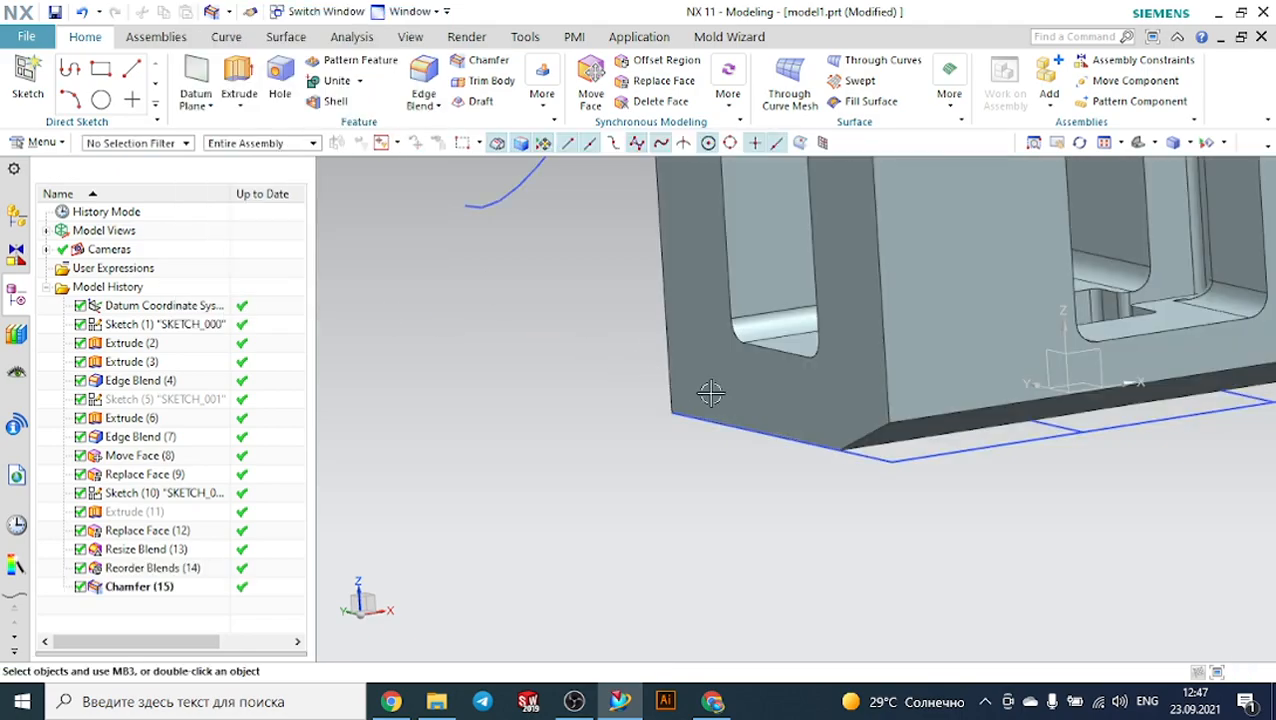
Start resizing the asymmetric chamfer along the block's bottom edge and set Offset 1 to 11 mm.
{"action": "middle_click_drag", "start_coordinate": [681, 386], "coordinate": [748, 362]}
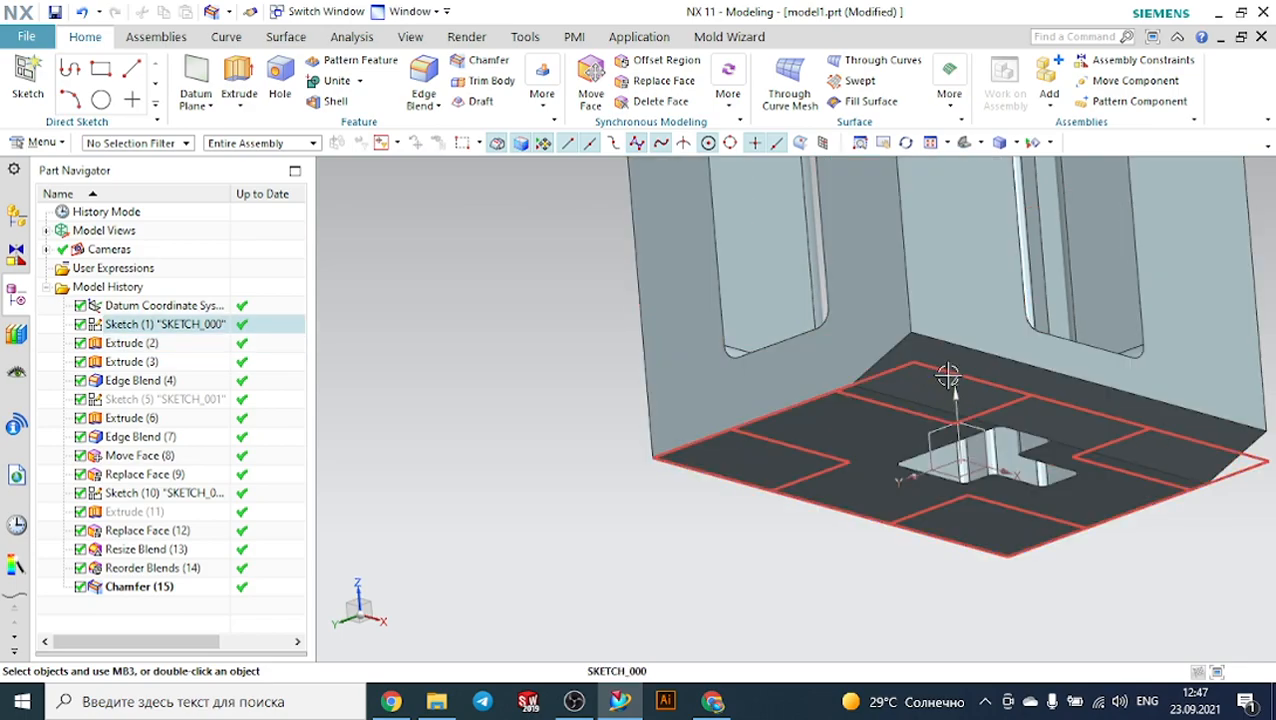
{"action": "left_click", "coordinate": [729, 98]}
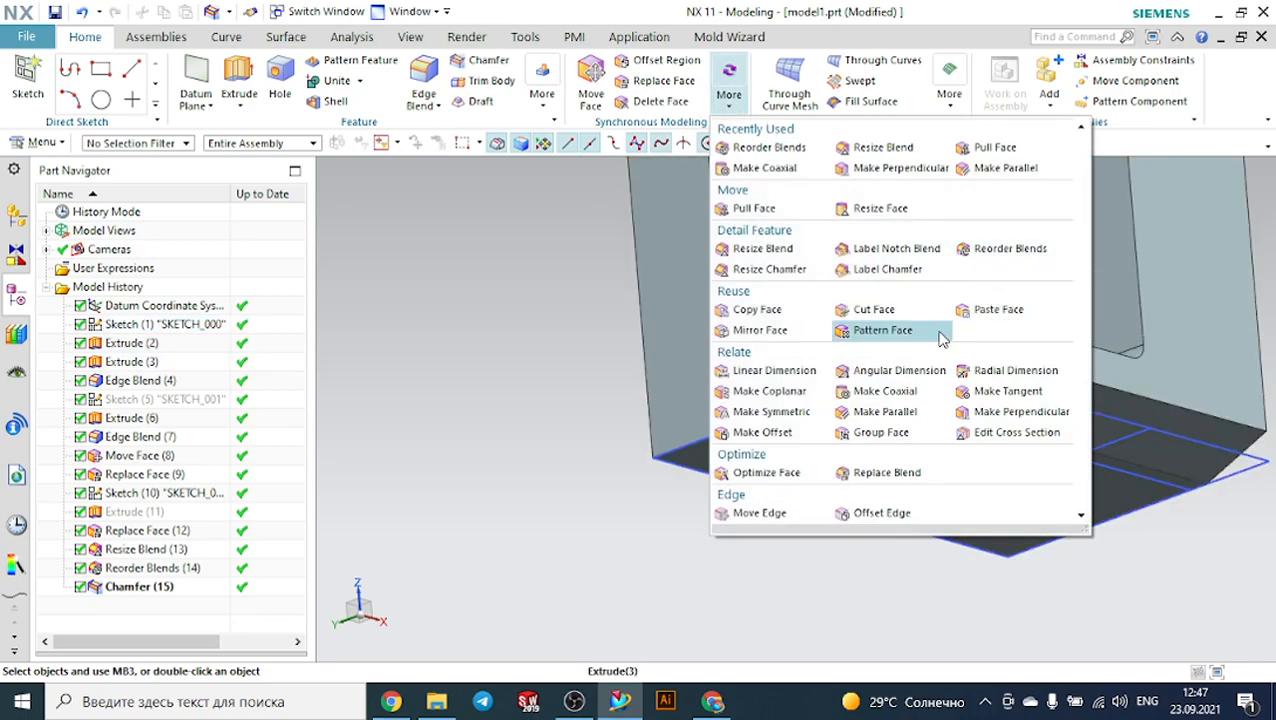
{"action": "left_click", "coordinate": [775, 272]}
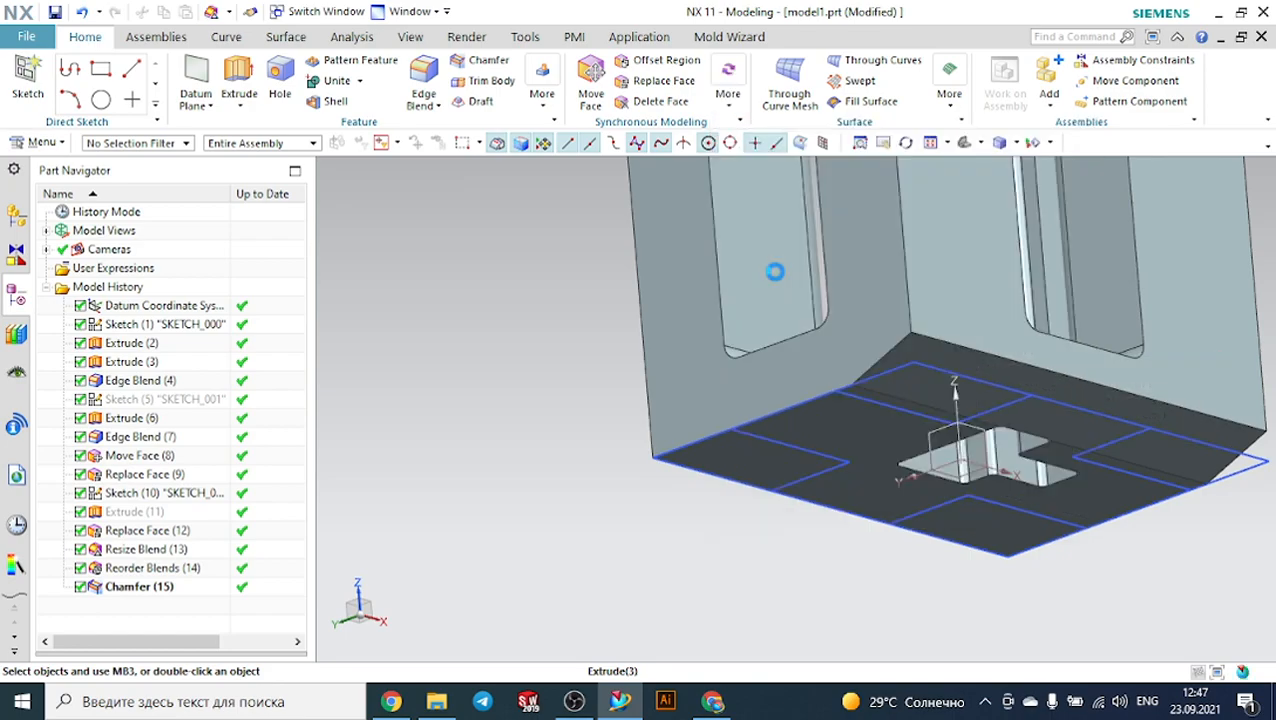
{"action": "left_click", "coordinate": [924, 346]}
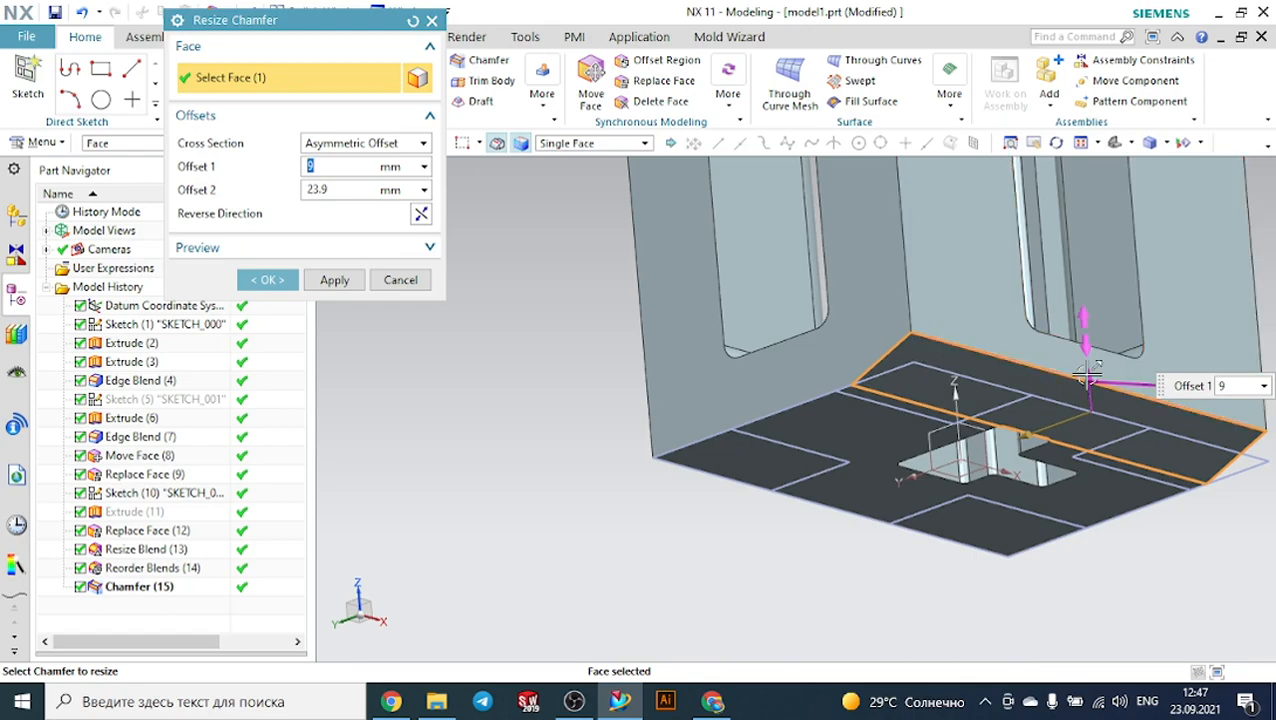
{"action": "type", "text": "10"}
{"action": "left_click_drag", "start_coordinate": [1088, 370], "coordinate": [1087, 366]}
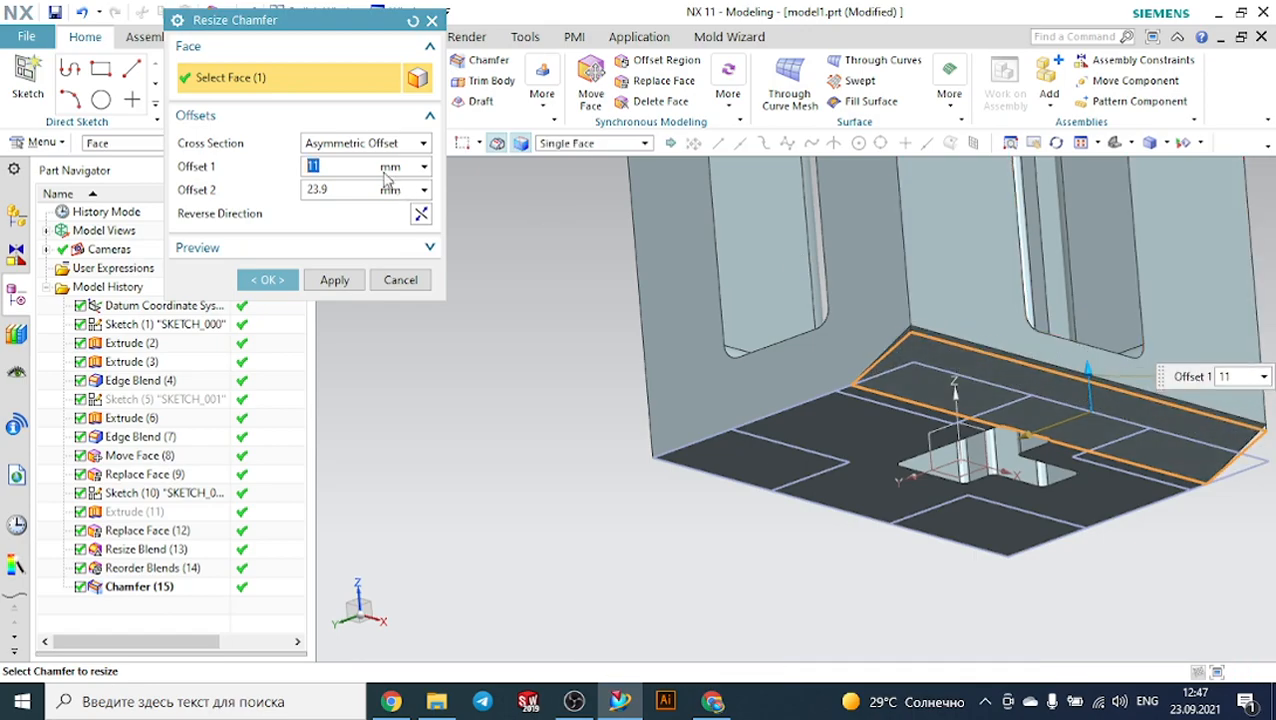
Change the chamfer's cross section to Symmetric Offset, adjust its offset and complete the resize.
{"action": "left_click", "coordinate": [341, 145]}
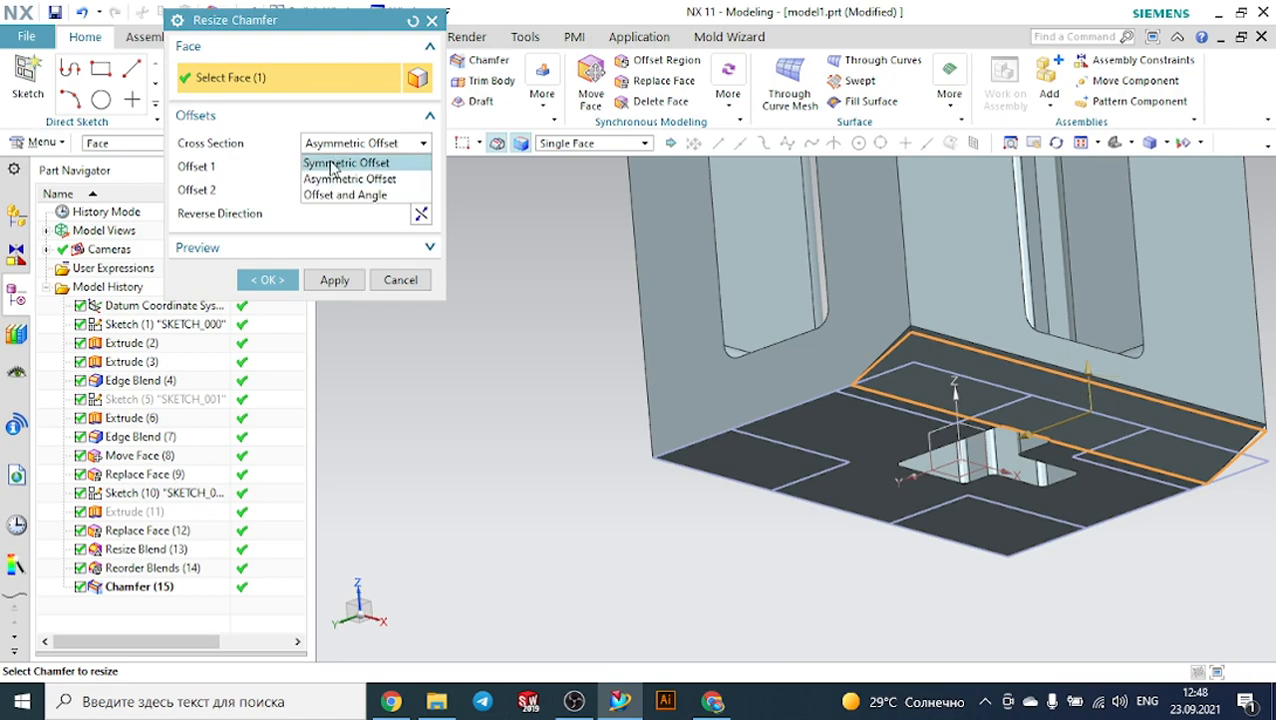
{"action": "left_click", "coordinate": [335, 164]}
{"action": "left_click_drag", "start_coordinate": [1094, 371], "coordinate": [1098, 368]}
{"action": "left_click", "coordinate": [293, 235]}
{"action": "scroll", "coordinate": [537, 290], "scroll_direction": "down", "scroll_amount": 2}
{"action": "scroll", "coordinate": [797, 360], "scroll_direction": "up", "scroll_amount": 2}
{"action": "scroll", "coordinate": [800, 360], "scroll_direction": "up", "scroll_amount": 2}
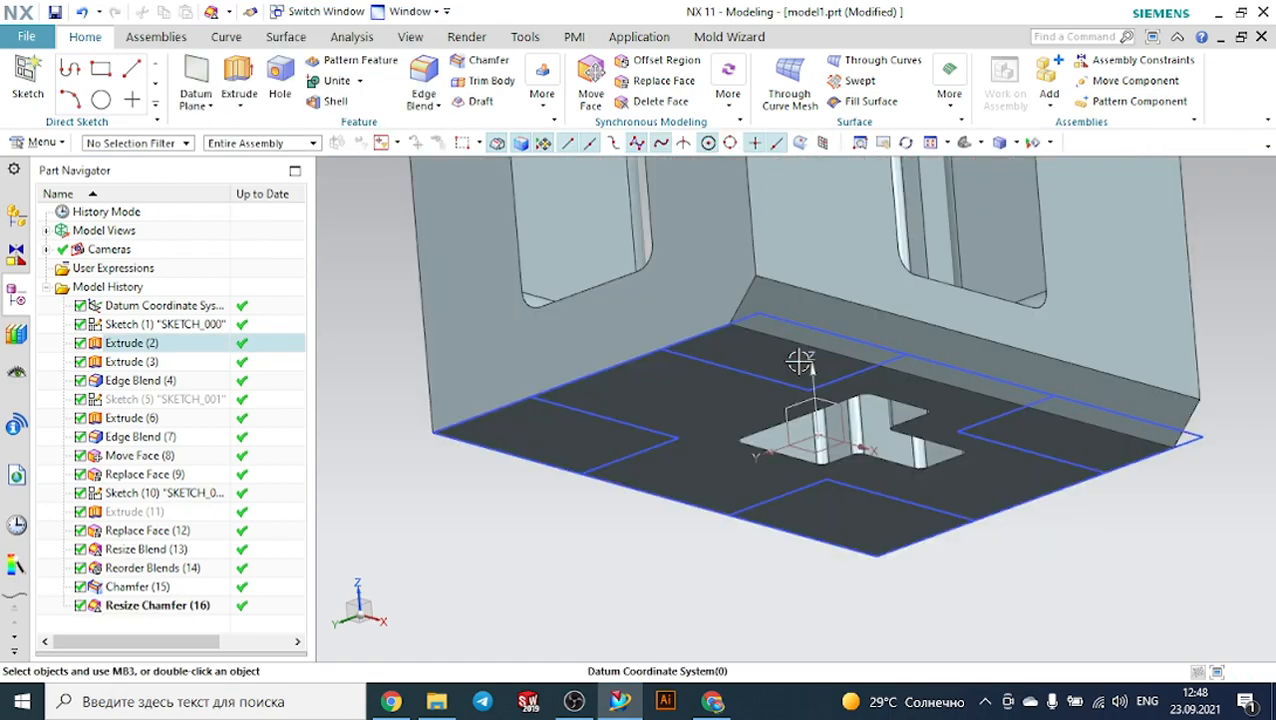
{"action": "left_click", "coordinate": [593, 74]}
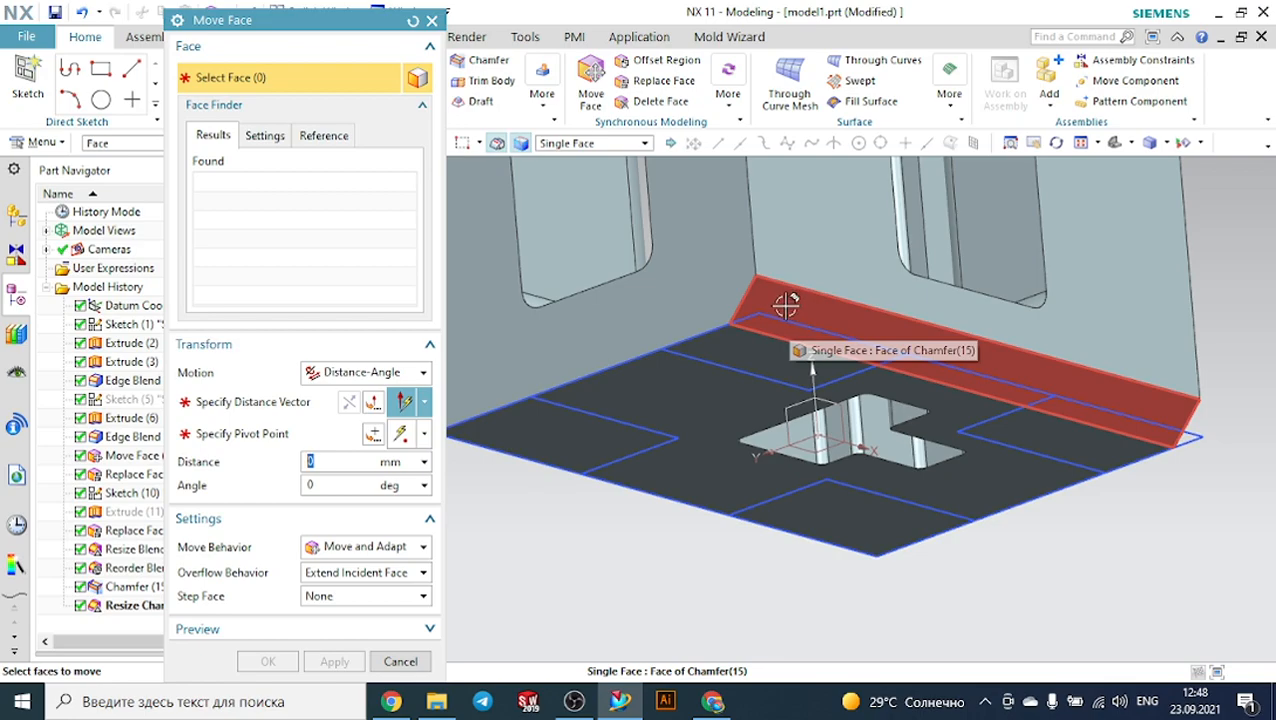
{"action": "left_click", "coordinate": [669, 379]}
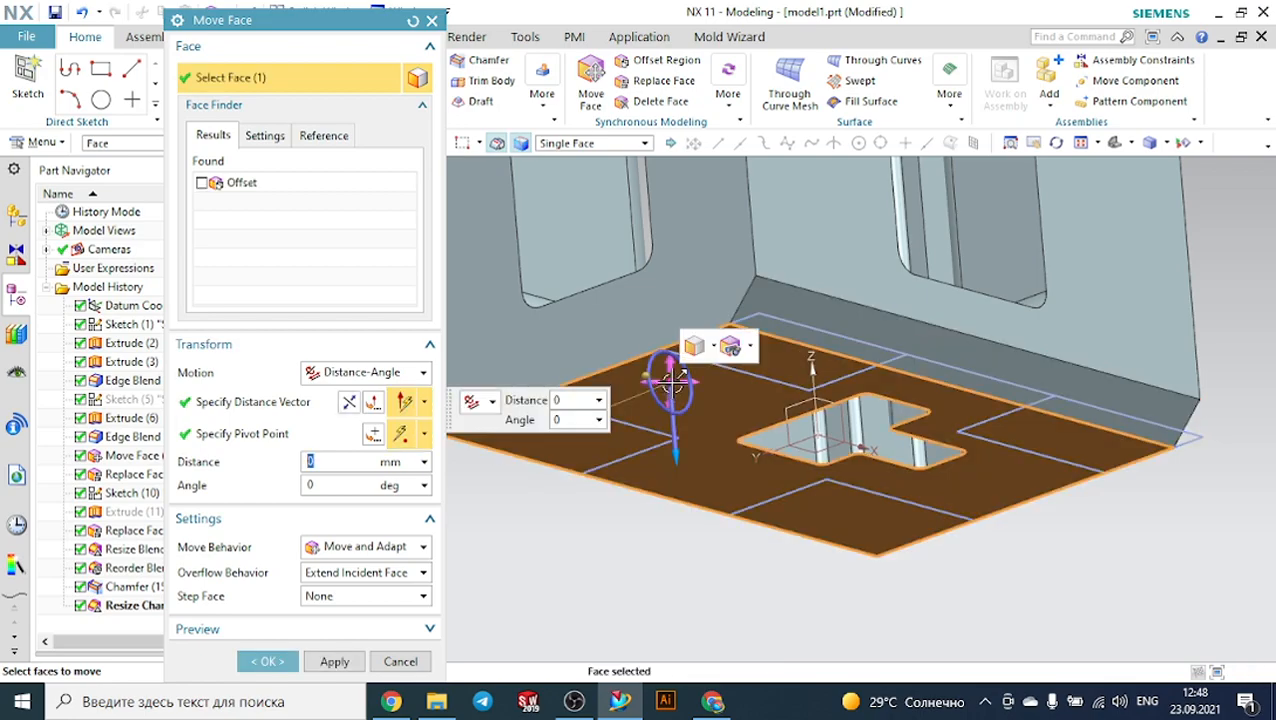
{"action": "left_click_drag", "start_coordinate": [681, 487], "coordinate": [683, 450]}
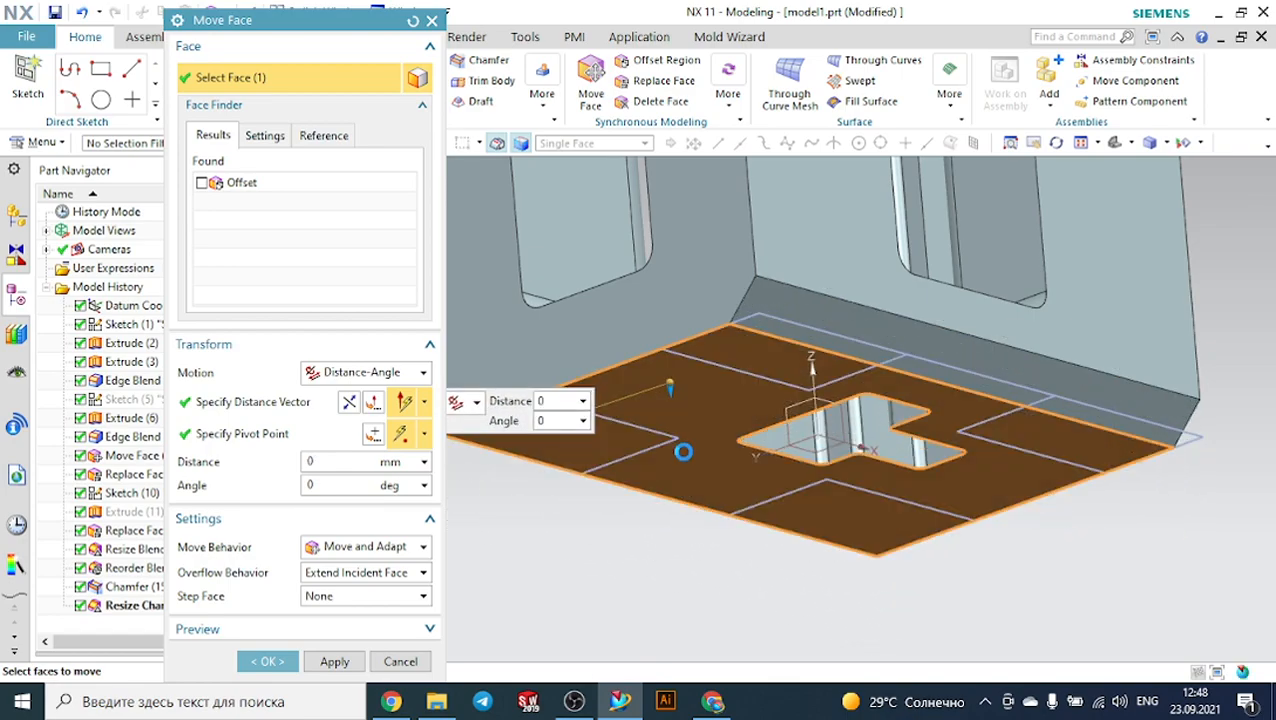
{"action": "left_click", "coordinate": [433, 22]}
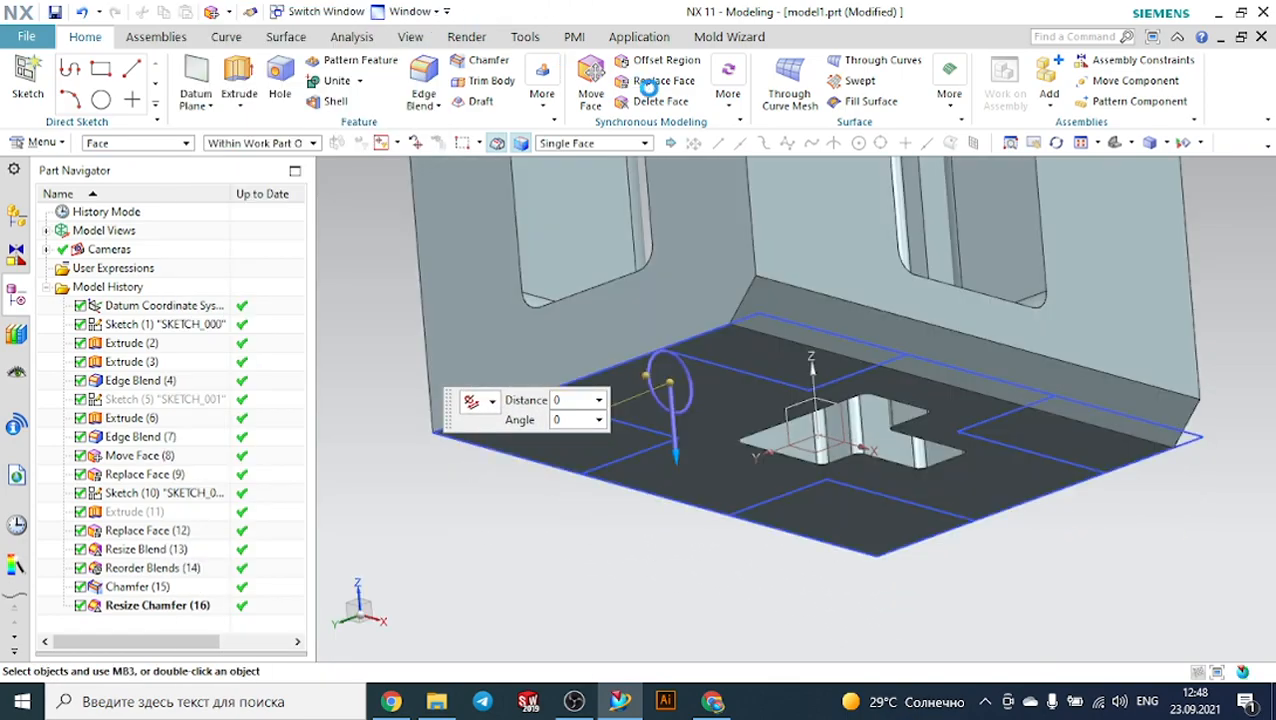
Try to pull the cross-shaped region of the block's bottom face outward by 19 mm.
{"action": "left_click", "coordinate": [727, 106]}
{"action": "left_click", "coordinate": [735, 167]}
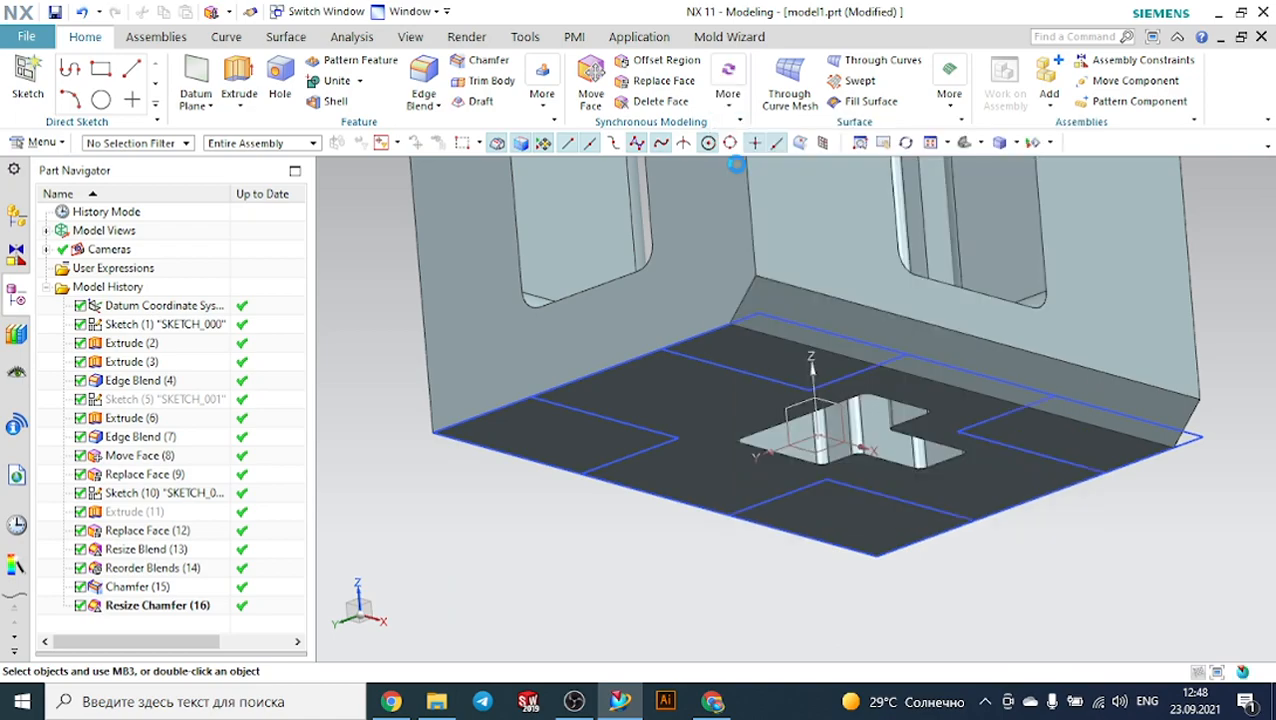
{"action": "left_click", "coordinate": [670, 372]}
{"action": "left_click_drag", "start_coordinate": [806, 440], "coordinate": [809, 521]}
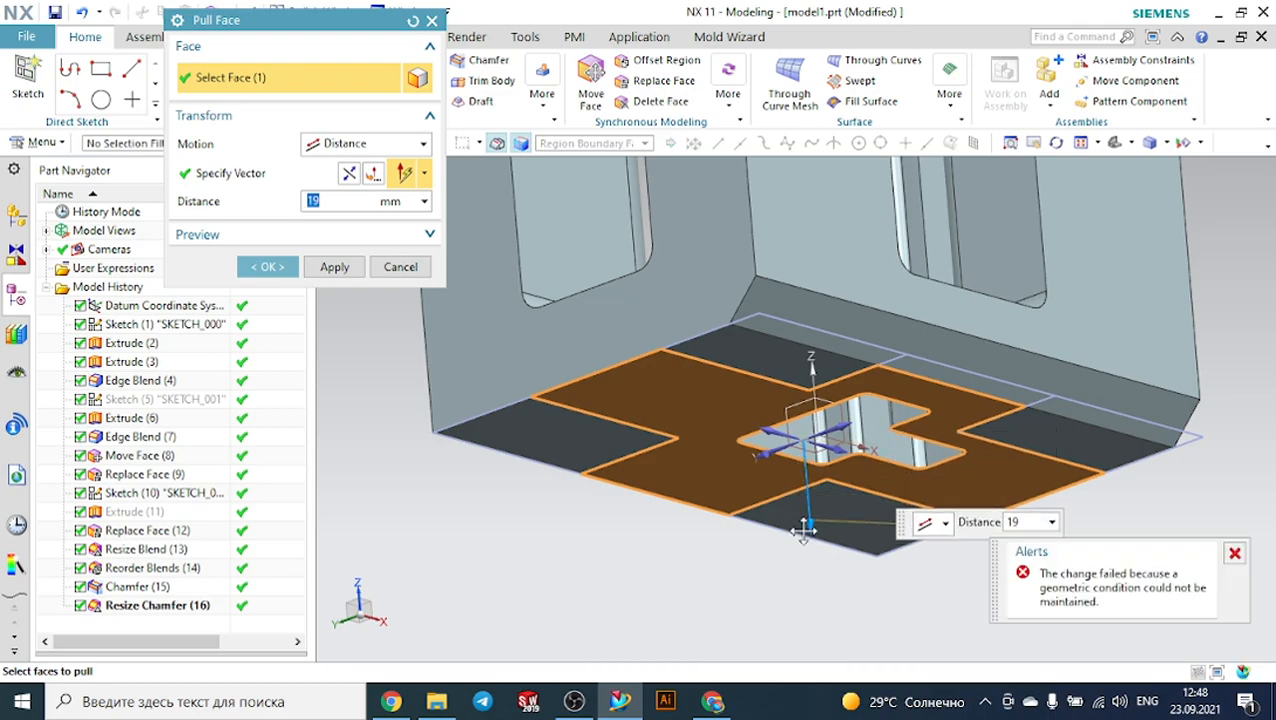
{"action": "left_click", "coordinate": [400, 266]}
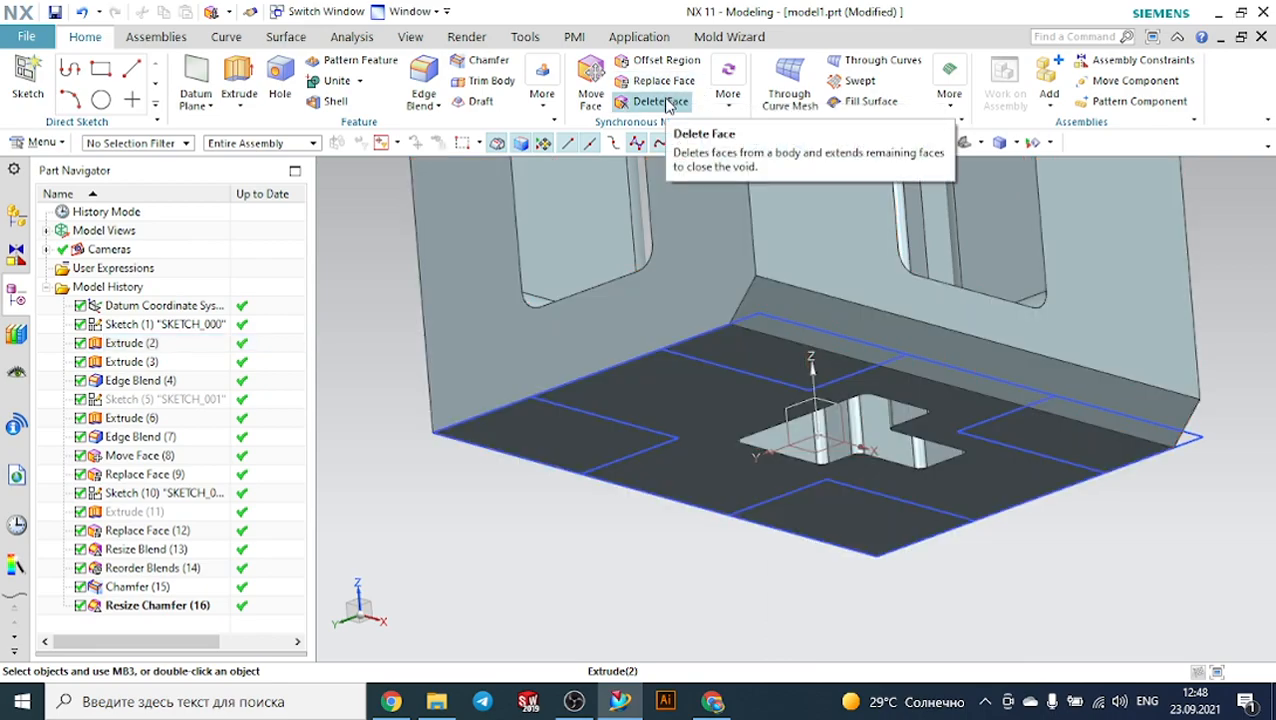
{"action": "left_click", "coordinate": [730, 100]}
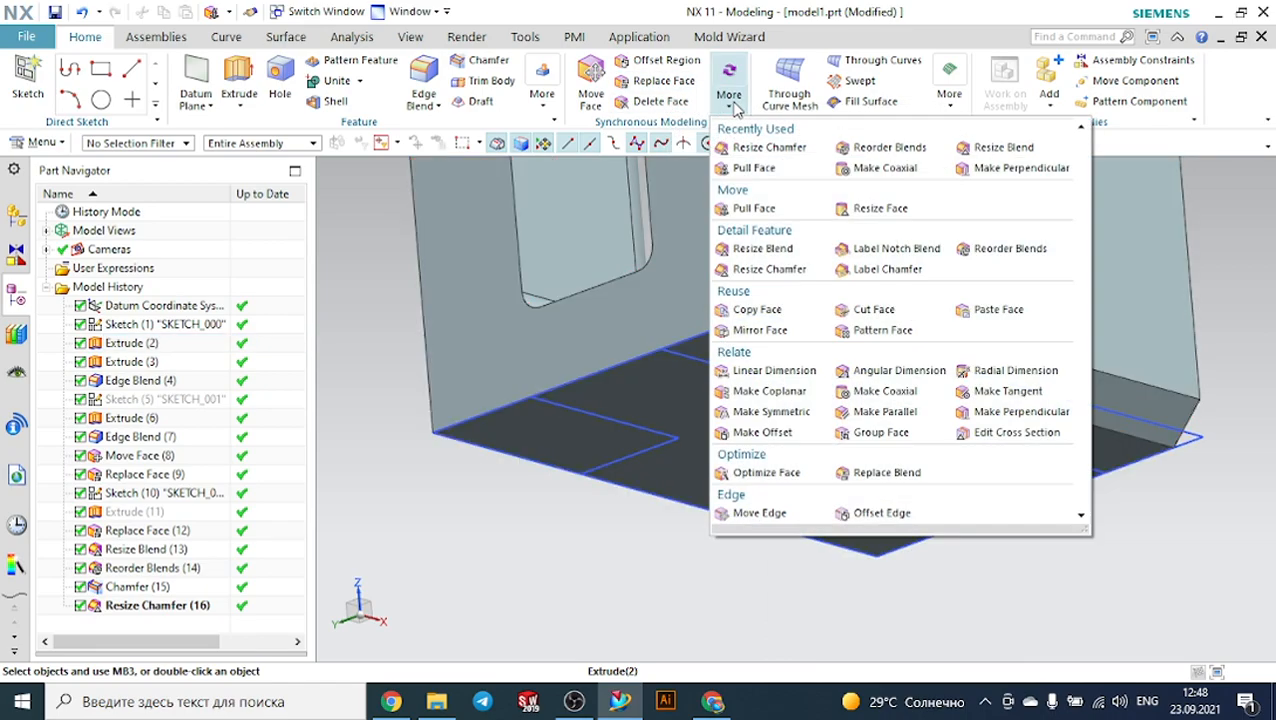
{"action": "left_click", "coordinate": [752, 168]}
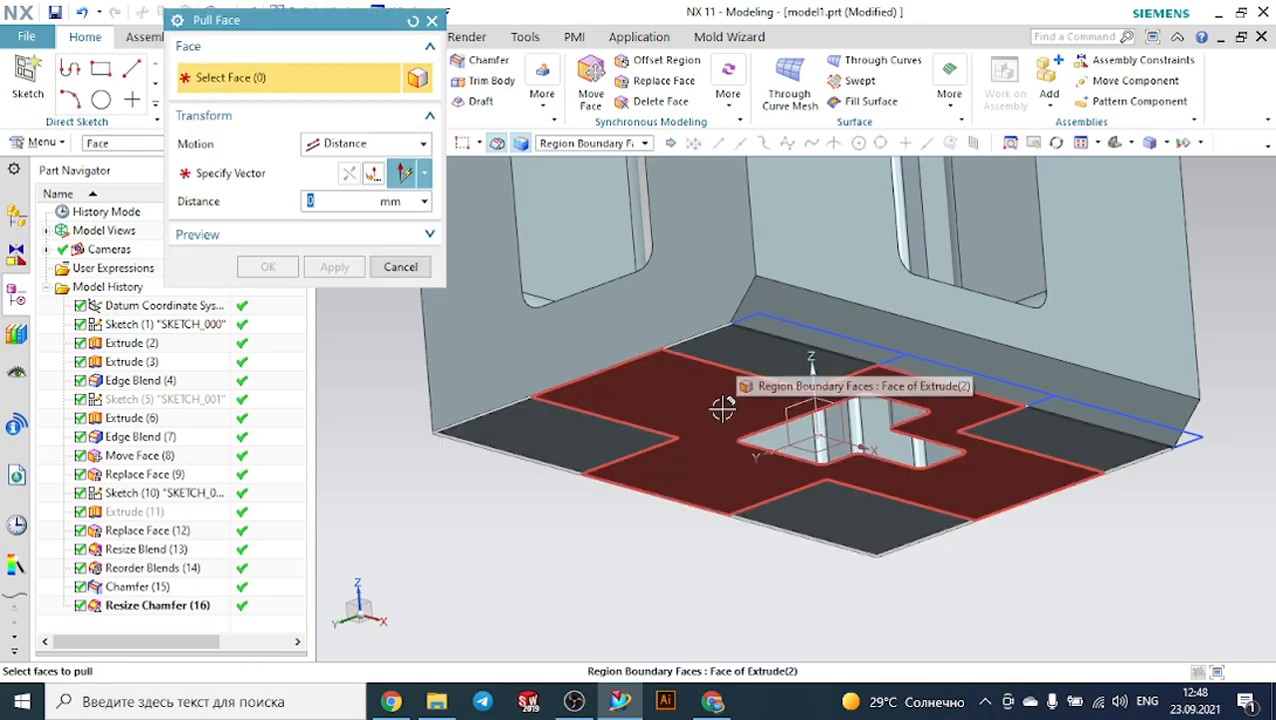
{"action": "left_click", "coordinate": [433, 20]}
Hide the base sketch on the block's underside and pull the whole bottom face slightly outward.
{"action": "left_click", "coordinate": [741, 372]}
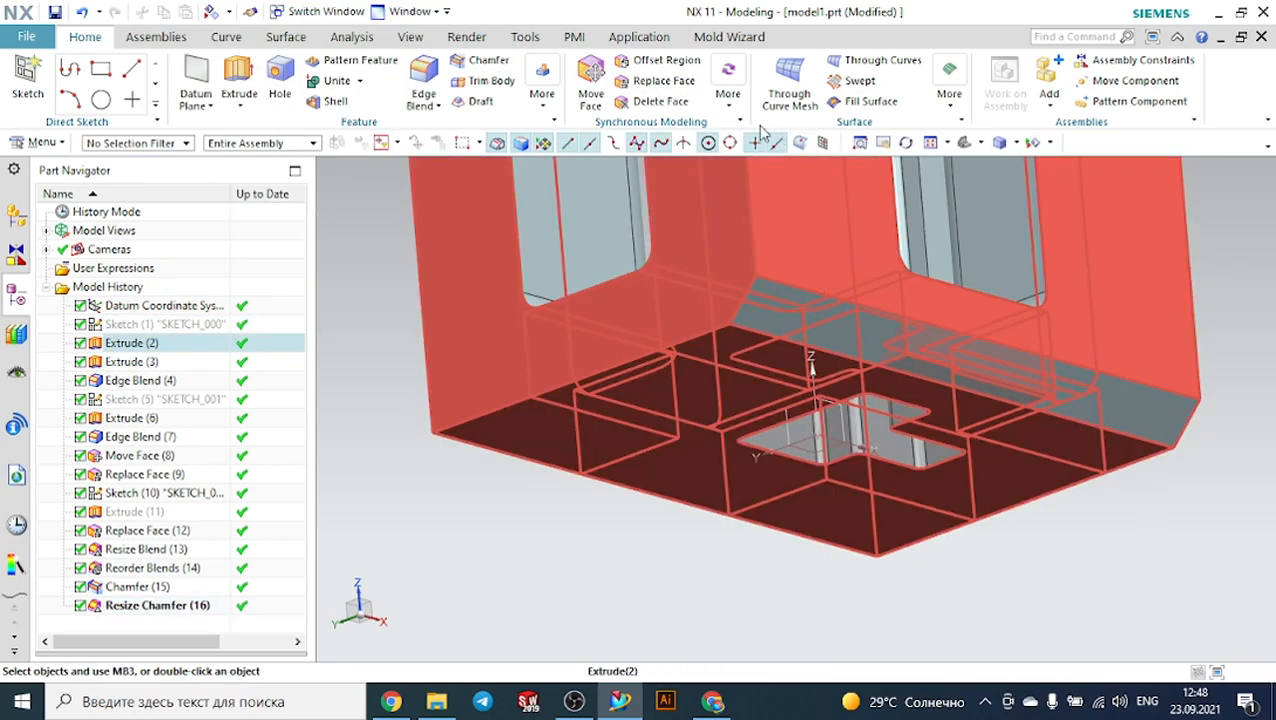
{"action": "left_click", "coordinate": [728, 95]}
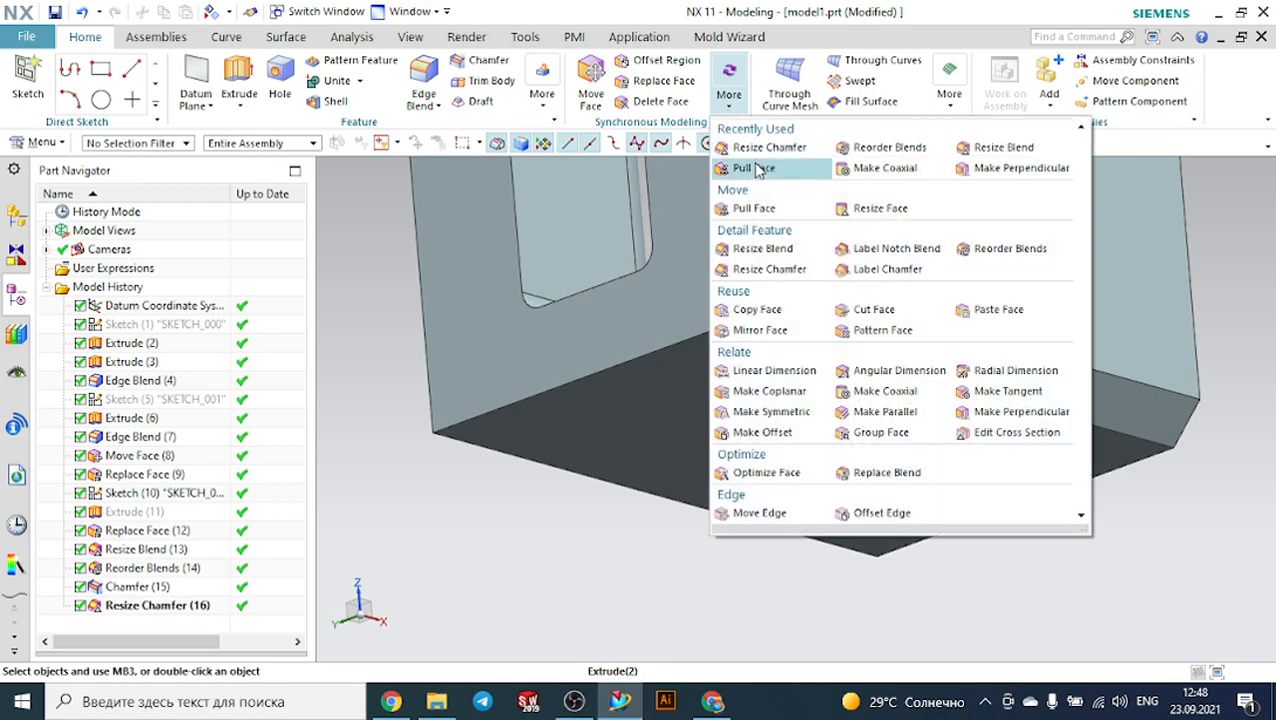
{"action": "left_click", "coordinate": [754, 168]}
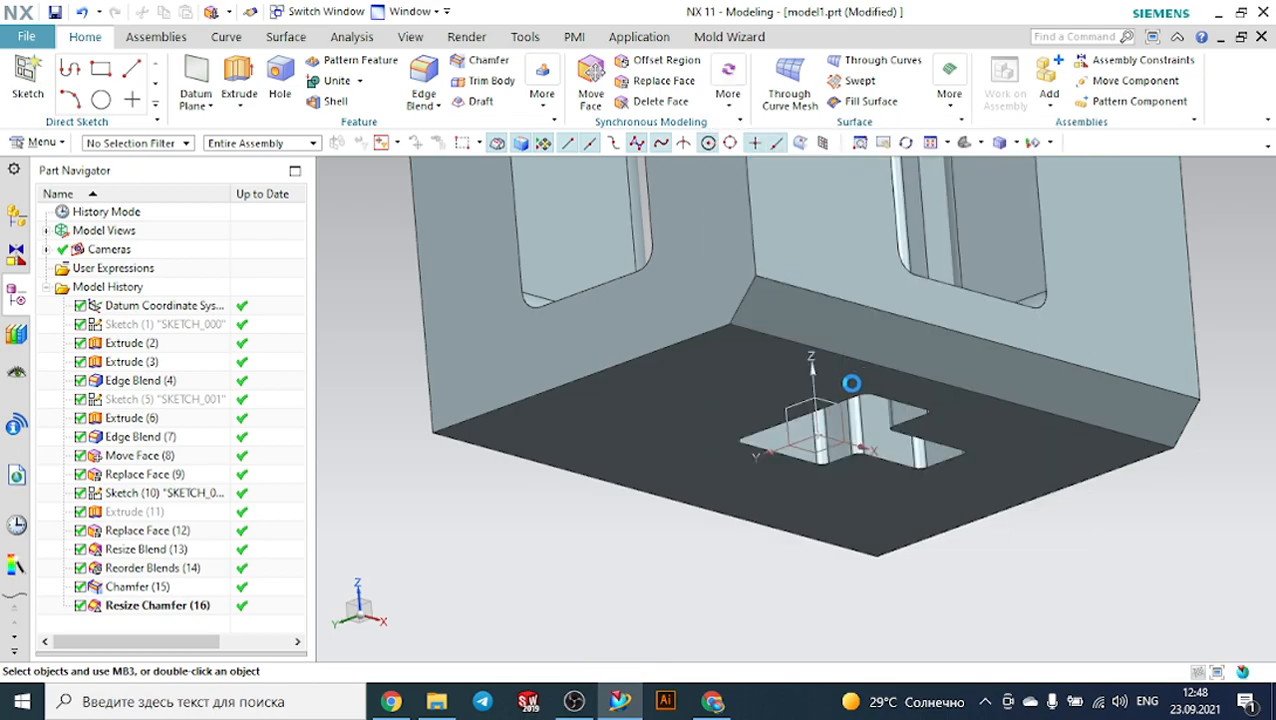
{"action": "left_click", "coordinate": [706, 369]}
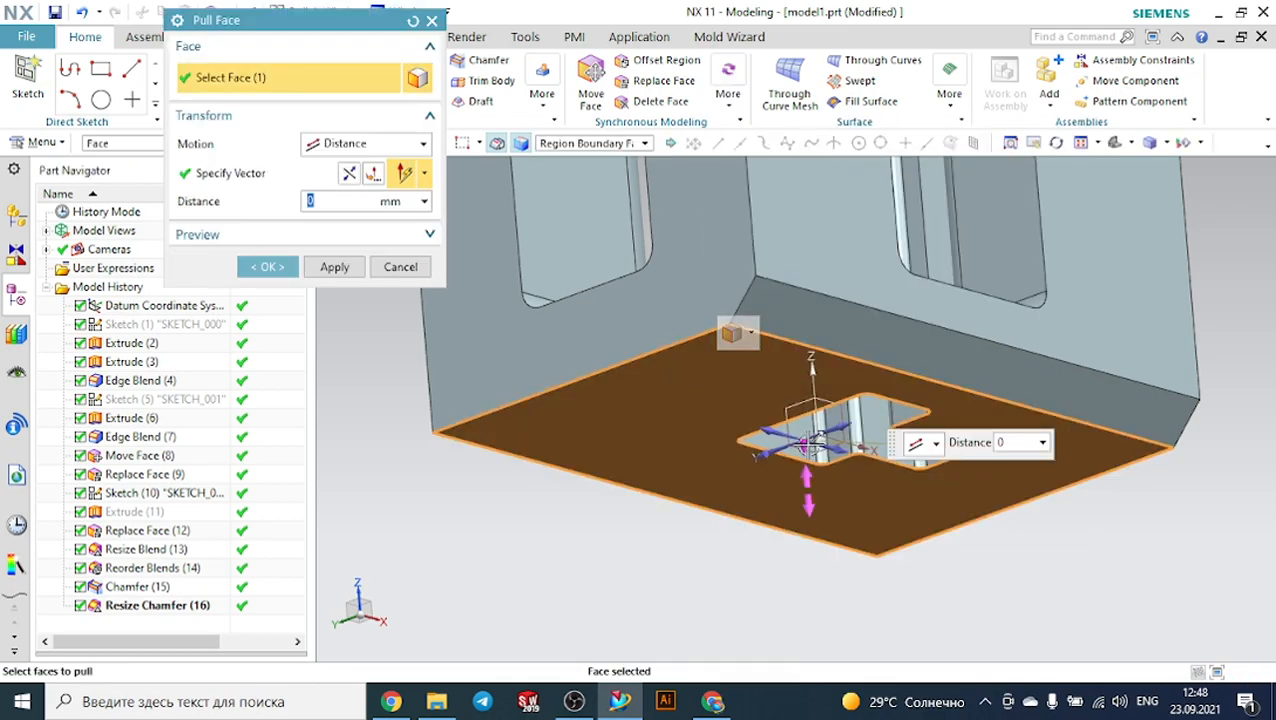
{"action": "left_click_drag", "start_coordinate": [807, 465], "coordinate": [740, 417]}
{"action": "left_click", "coordinate": [283, 274]}
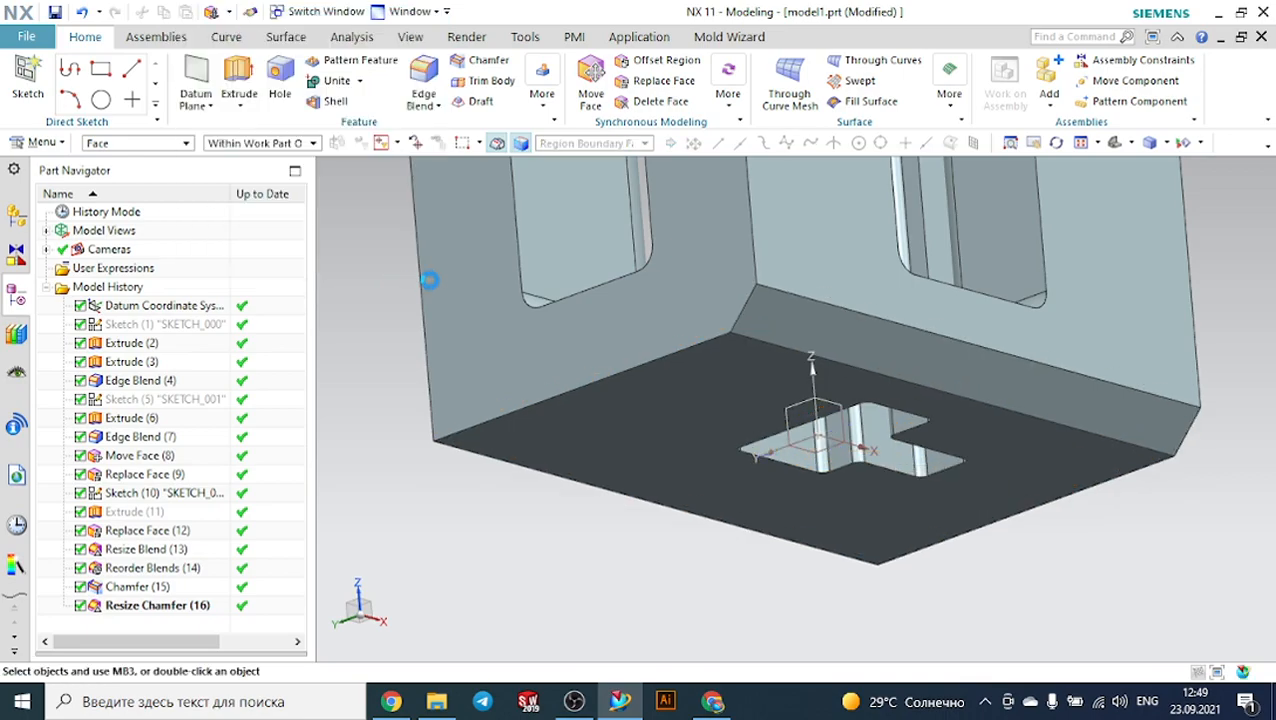
Create a two-point Curve on Surface across the curved top face of the front corner post, splitting it between its long edges.
{"action": "scroll", "coordinate": [427, 278], "scroll_direction": "down", "scroll_amount": 3}
{"action": "middle_click_drag", "start_coordinate": [955, 287], "coordinate": [920, 322]}
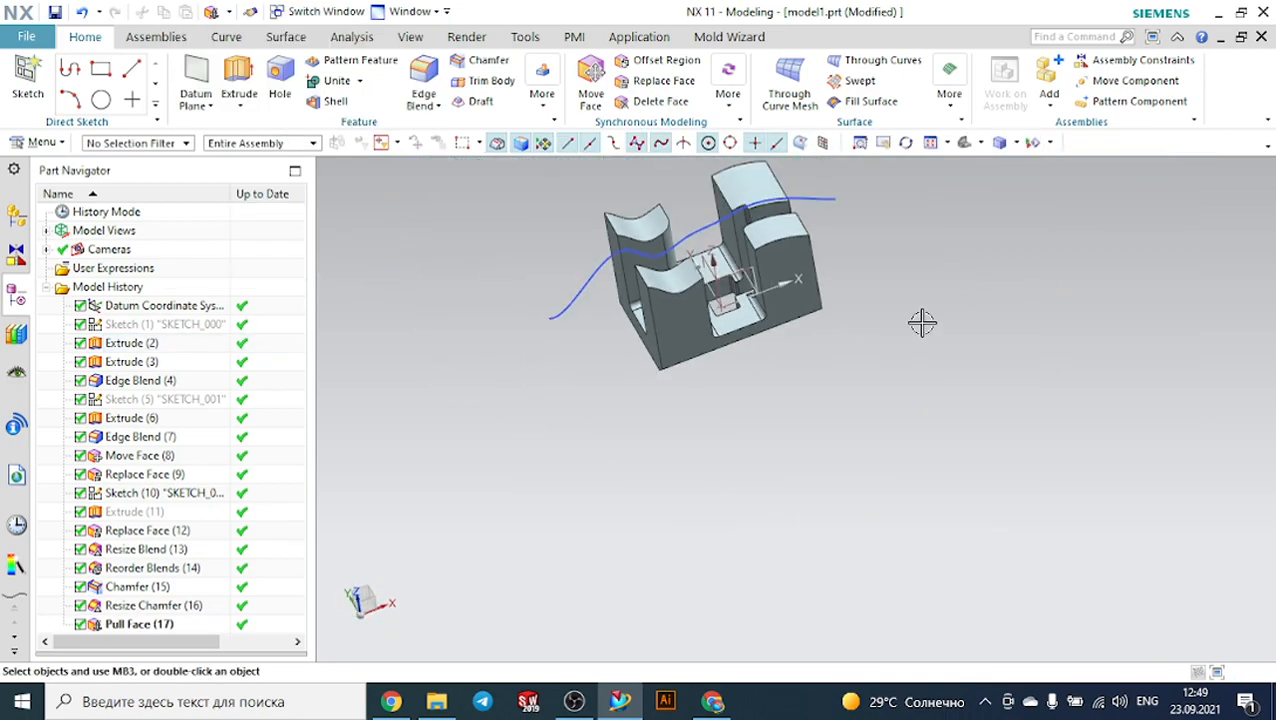
{"action": "scroll", "coordinate": [924, 215], "scroll_direction": "down", "scroll_amount": 1}
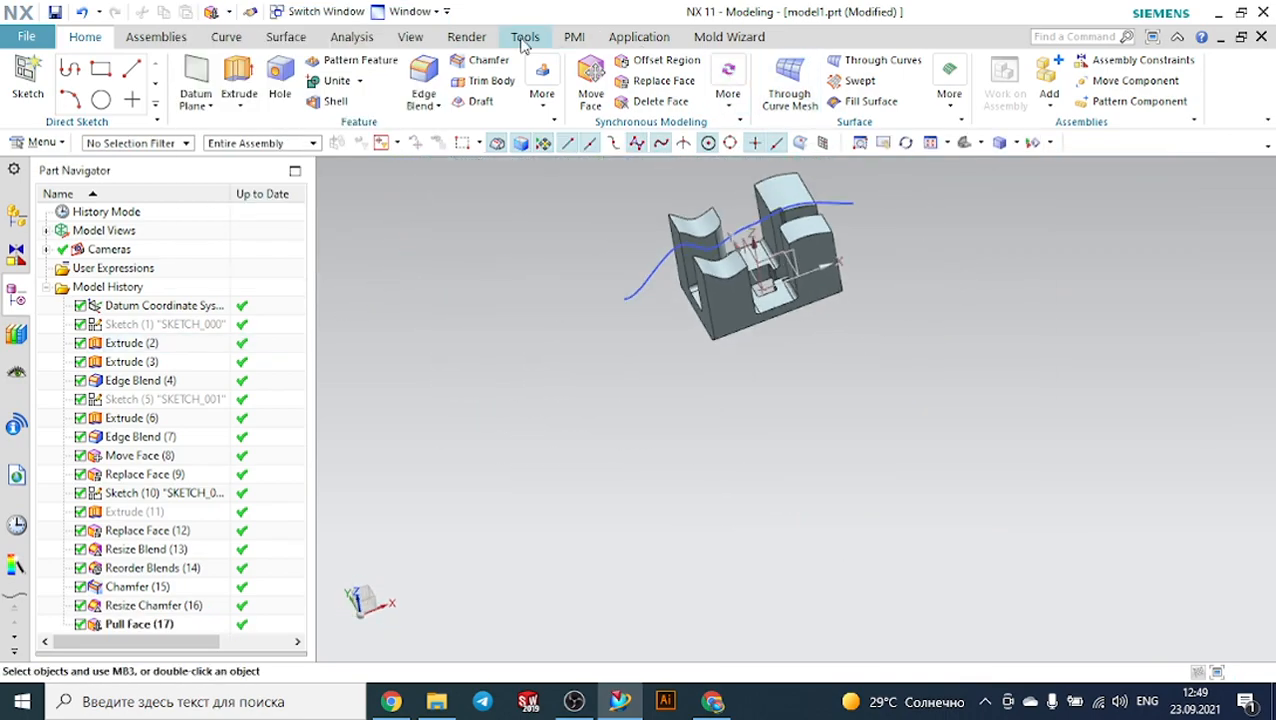
{"action": "left_click", "coordinate": [226, 36]}
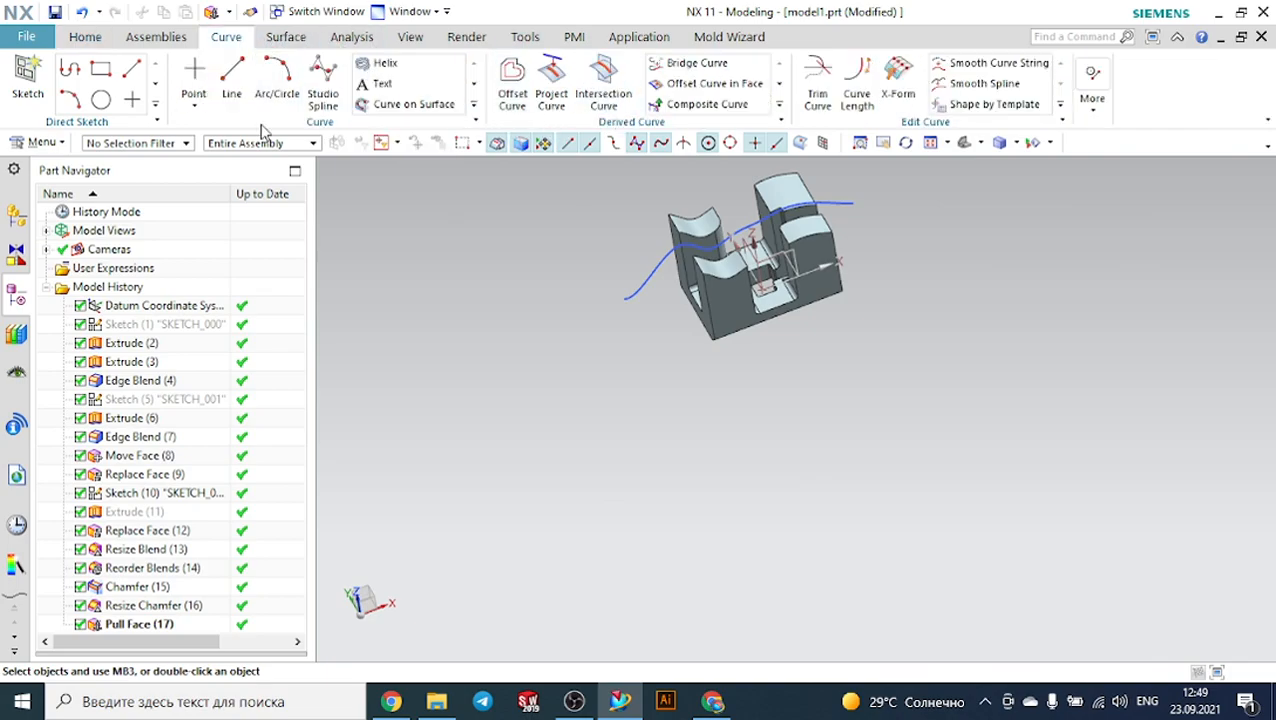
{"action": "left_click", "coordinate": [413, 104]}
{"action": "scroll", "coordinate": [818, 200], "scroll_direction": "up", "scroll_amount": 5}
{"action": "scroll", "coordinate": [818, 200], "scroll_direction": "up", "scroll_amount": 3}
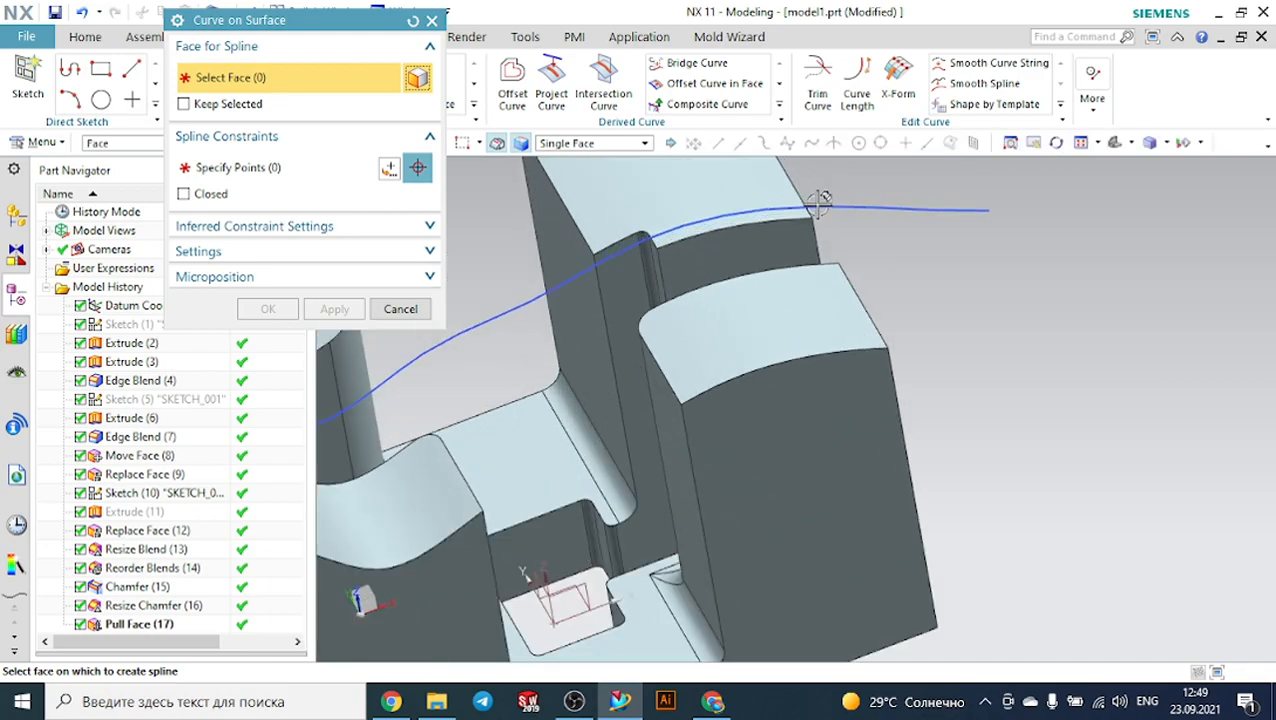
{"action": "left_click", "coordinate": [805, 308]}
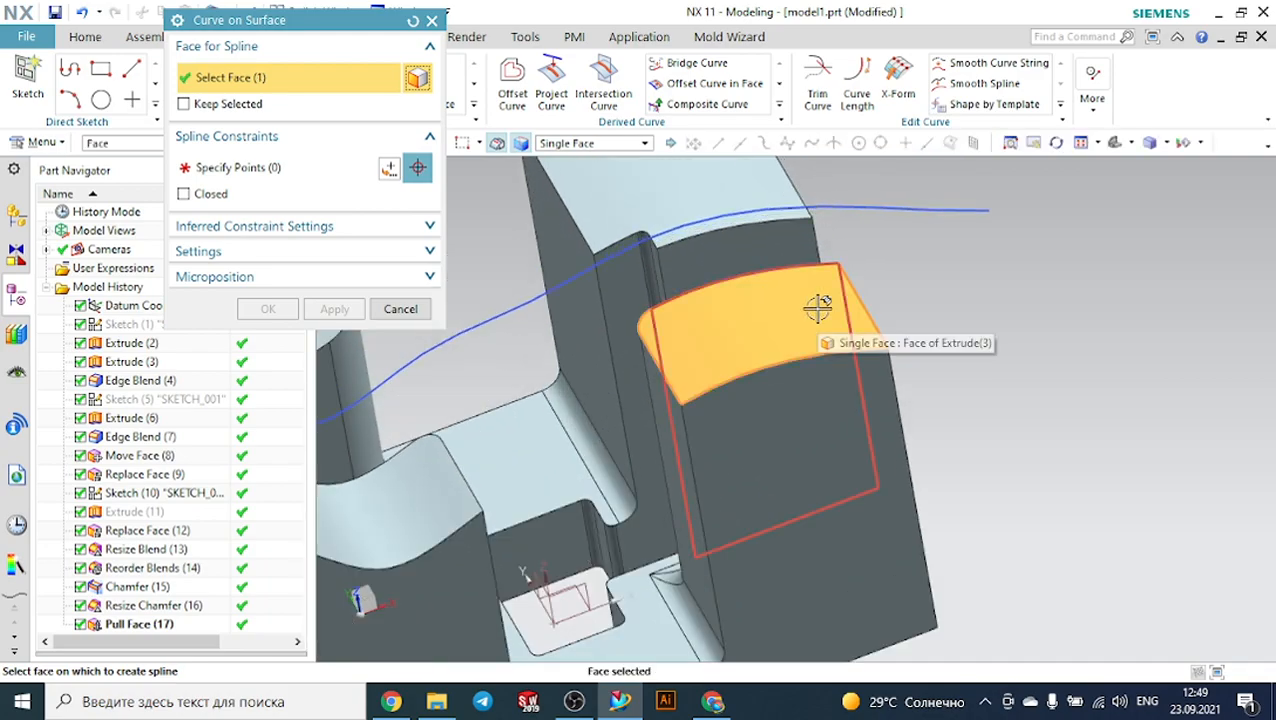
{"action": "left_click", "coordinate": [288, 170]}
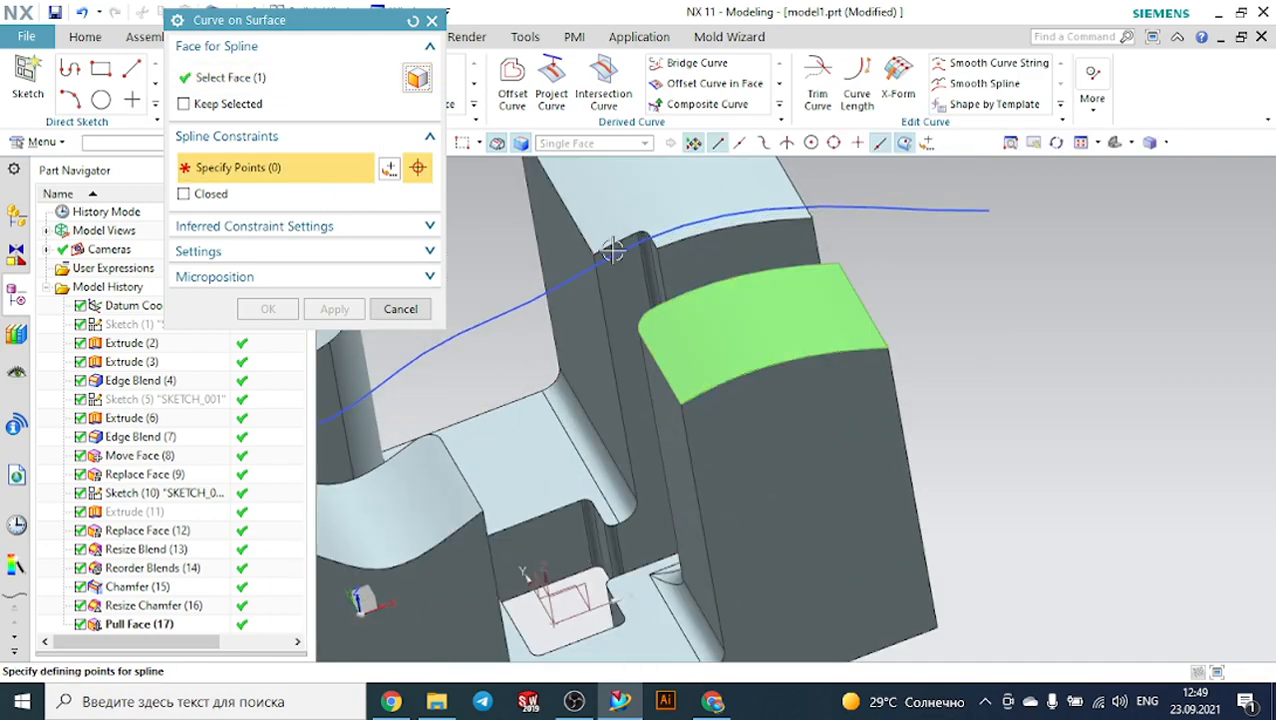
{"action": "left_click", "coordinate": [735, 282]}
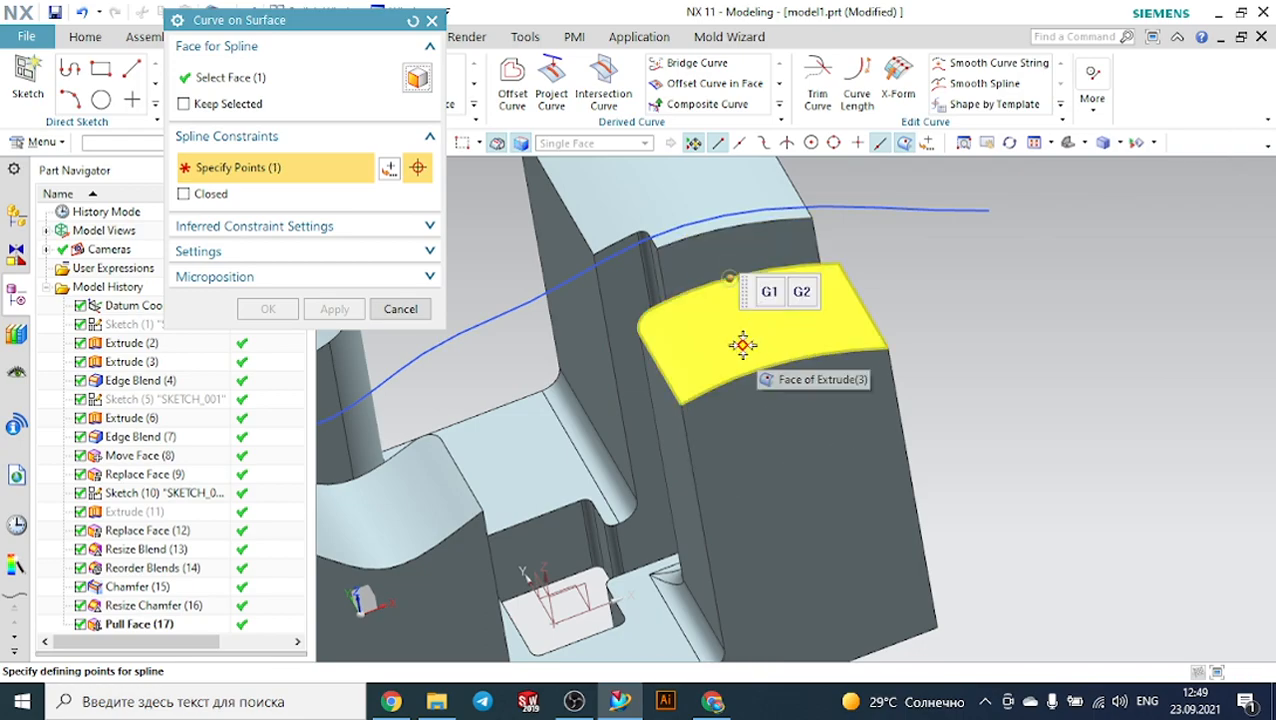
{"action": "left_click", "coordinate": [756, 369]}
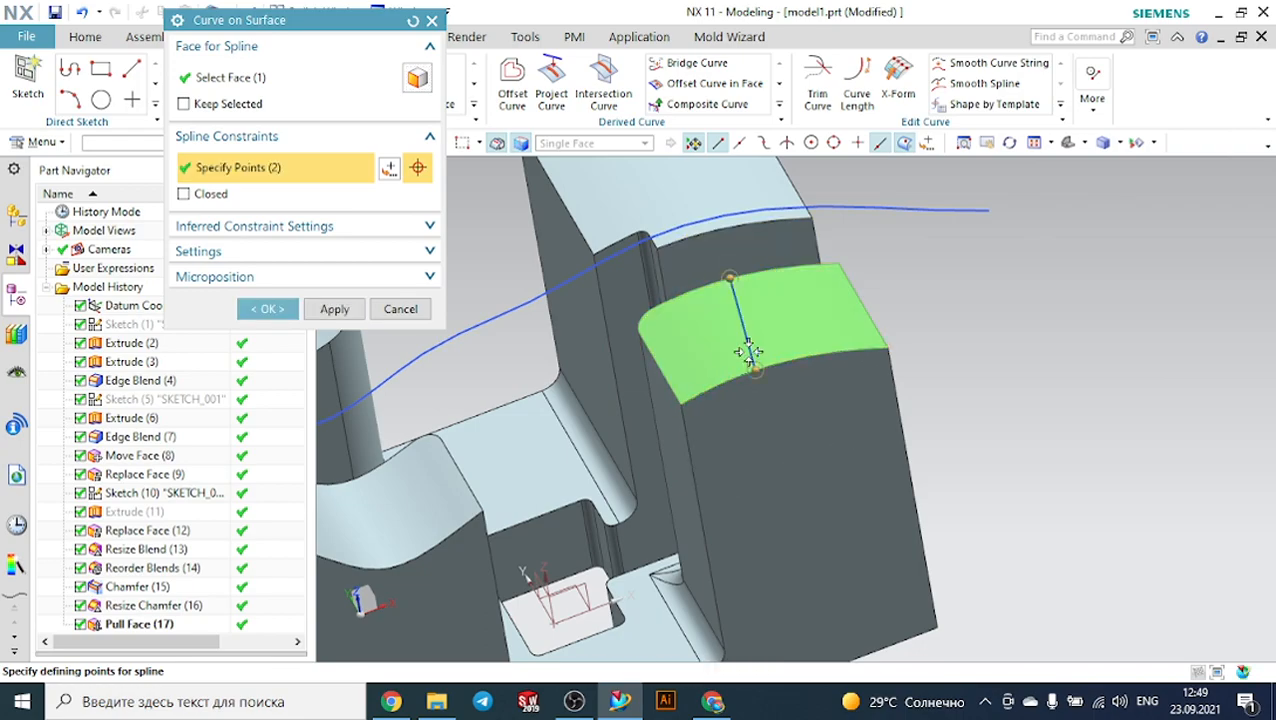
{"action": "left_click", "coordinate": [267, 308]}
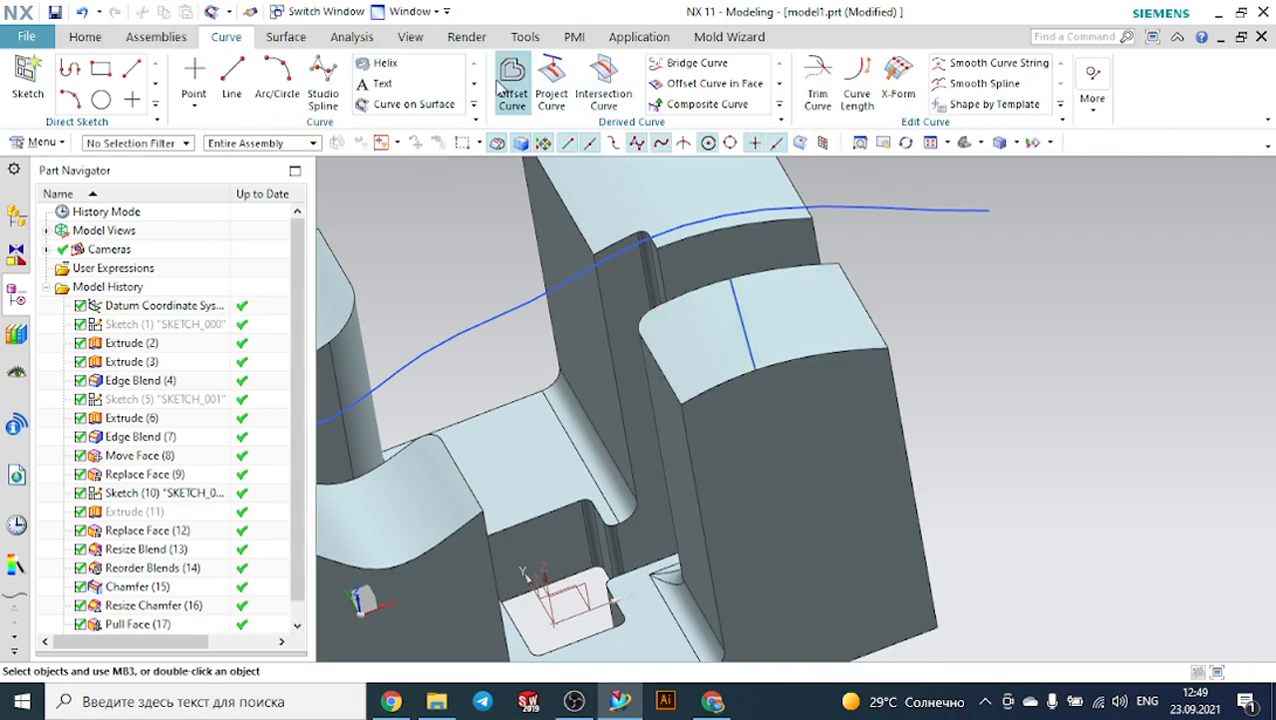
Pull the outer half of the corner post's split top face upward by 34 mm along the Z axis.
{"action": "left_click", "coordinate": [100, 37]}
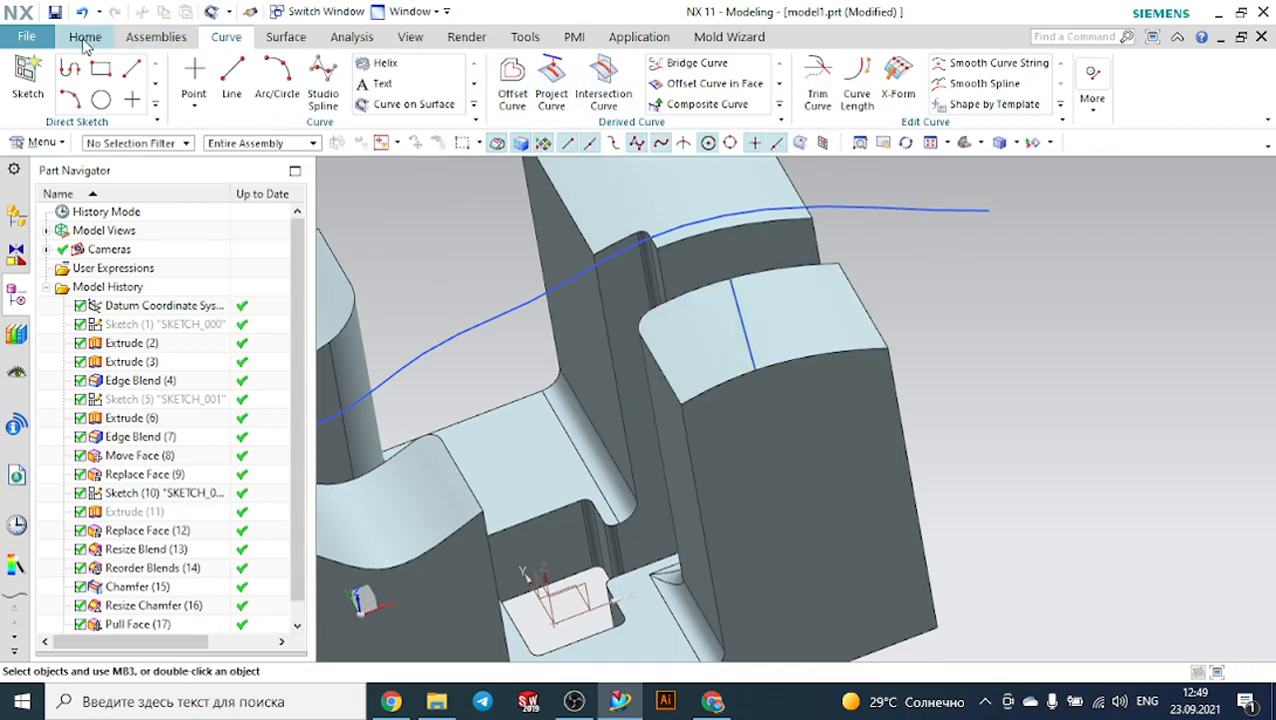
{"action": "left_click", "coordinate": [722, 103]}
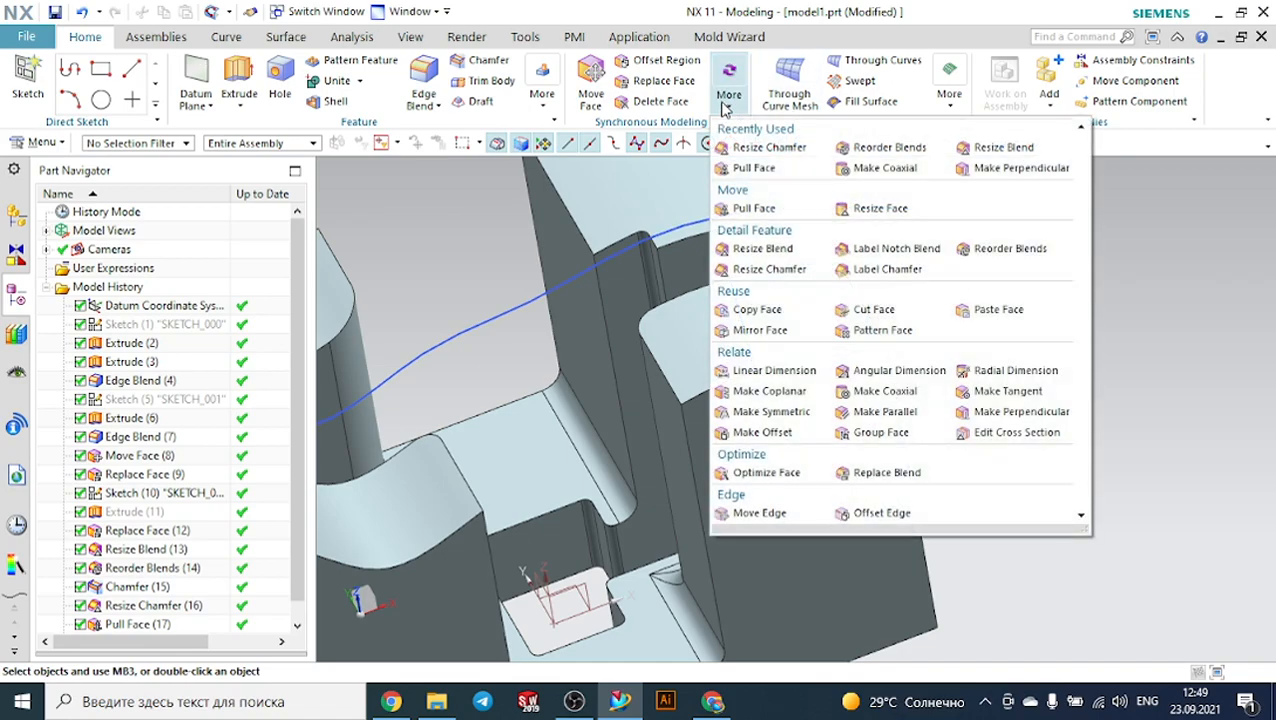
{"action": "left_click", "coordinate": [770, 209]}
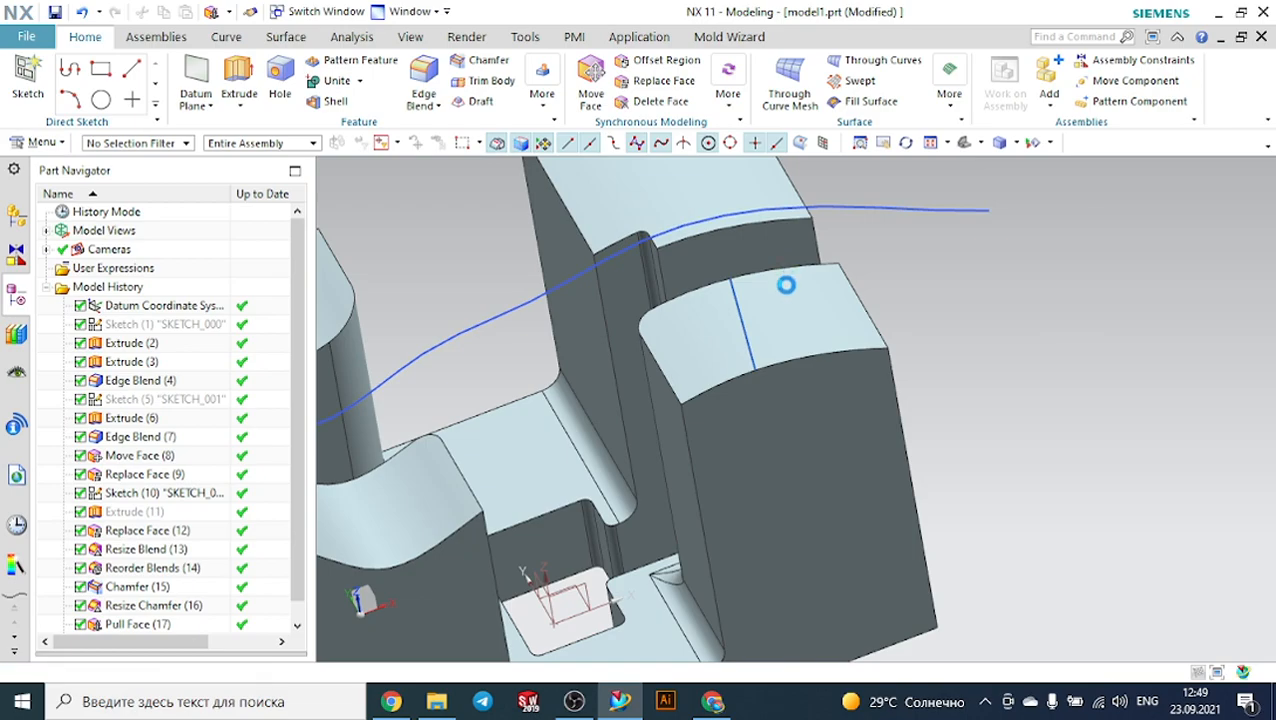
{"action": "left_click", "coordinate": [808, 314]}
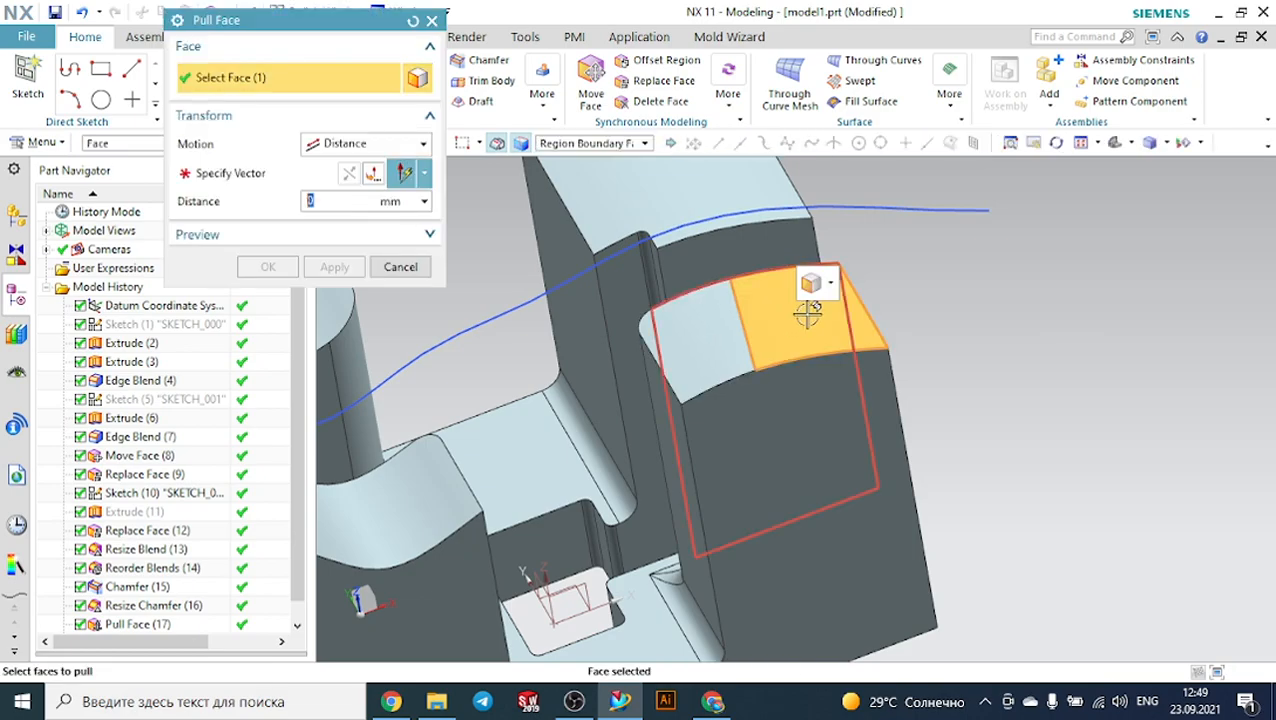
{"action": "left_click", "coordinate": [238, 174]}
{"action": "left_click", "coordinate": [806, 328]}
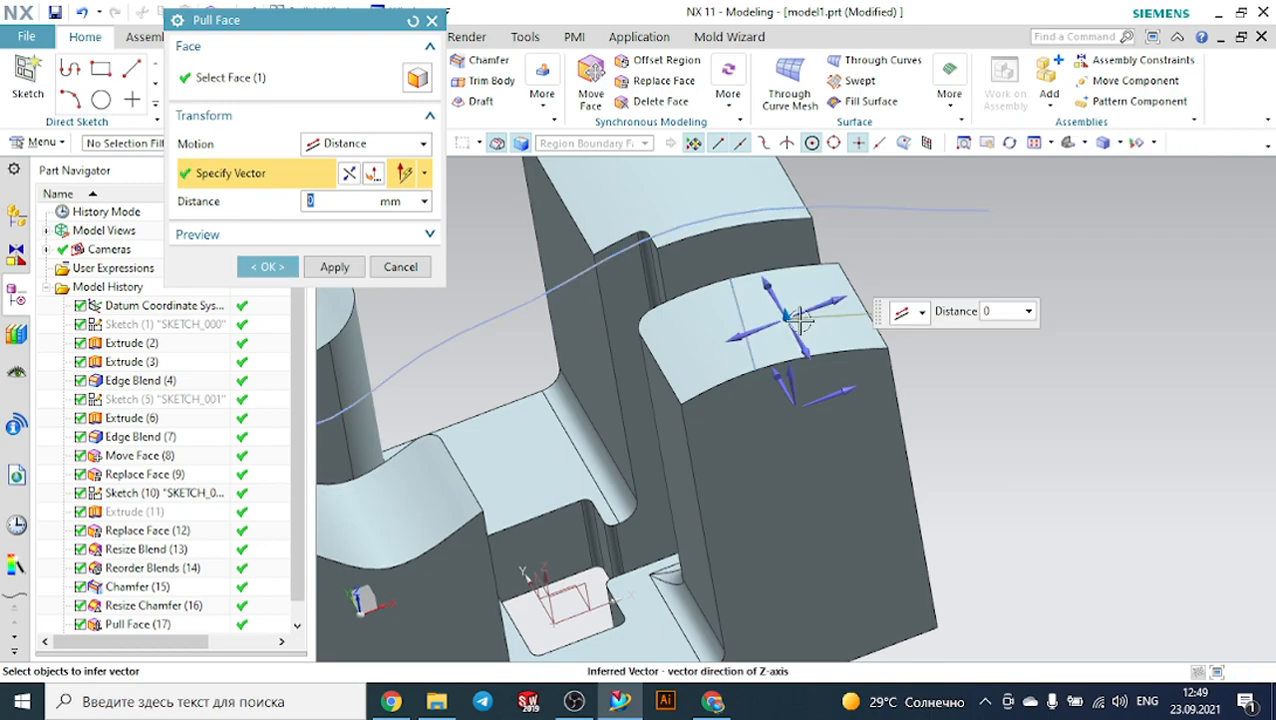
{"action": "left_click_drag", "start_coordinate": [775, 290], "coordinate": [770, 212]}
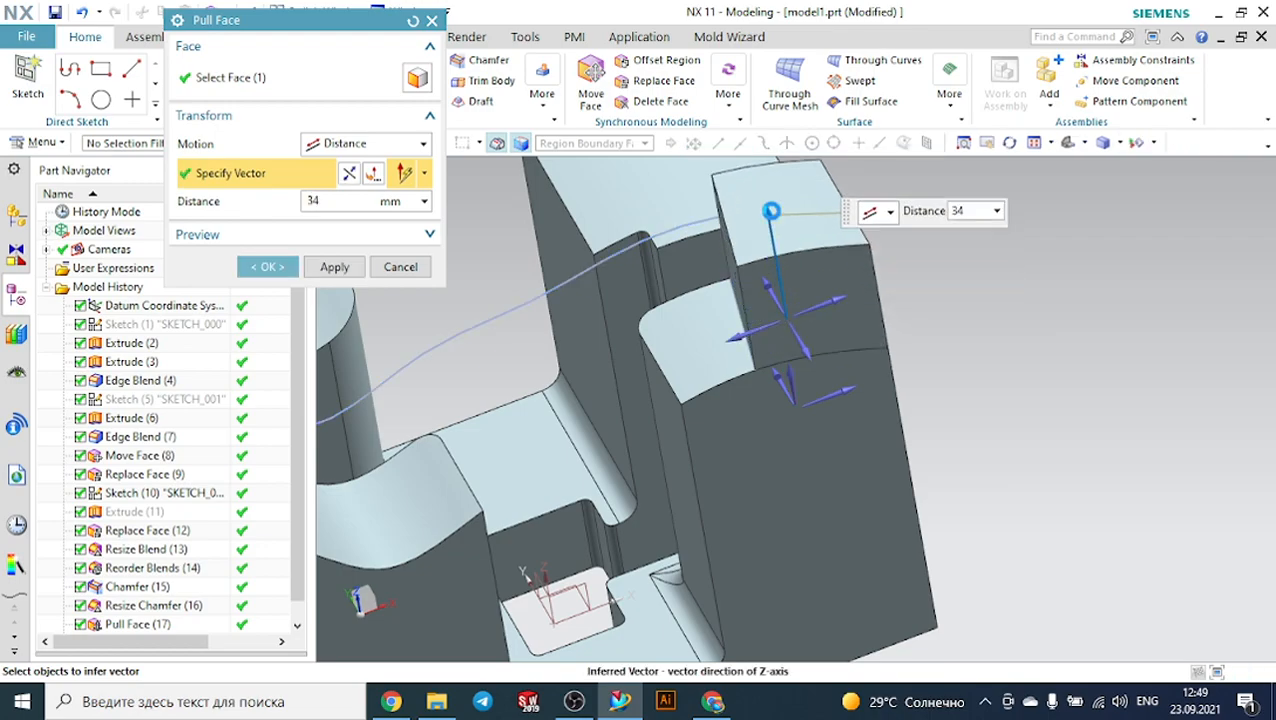
{"action": "middle_click_drag", "start_coordinate": [1030, 357], "coordinate": [1048, 333]}
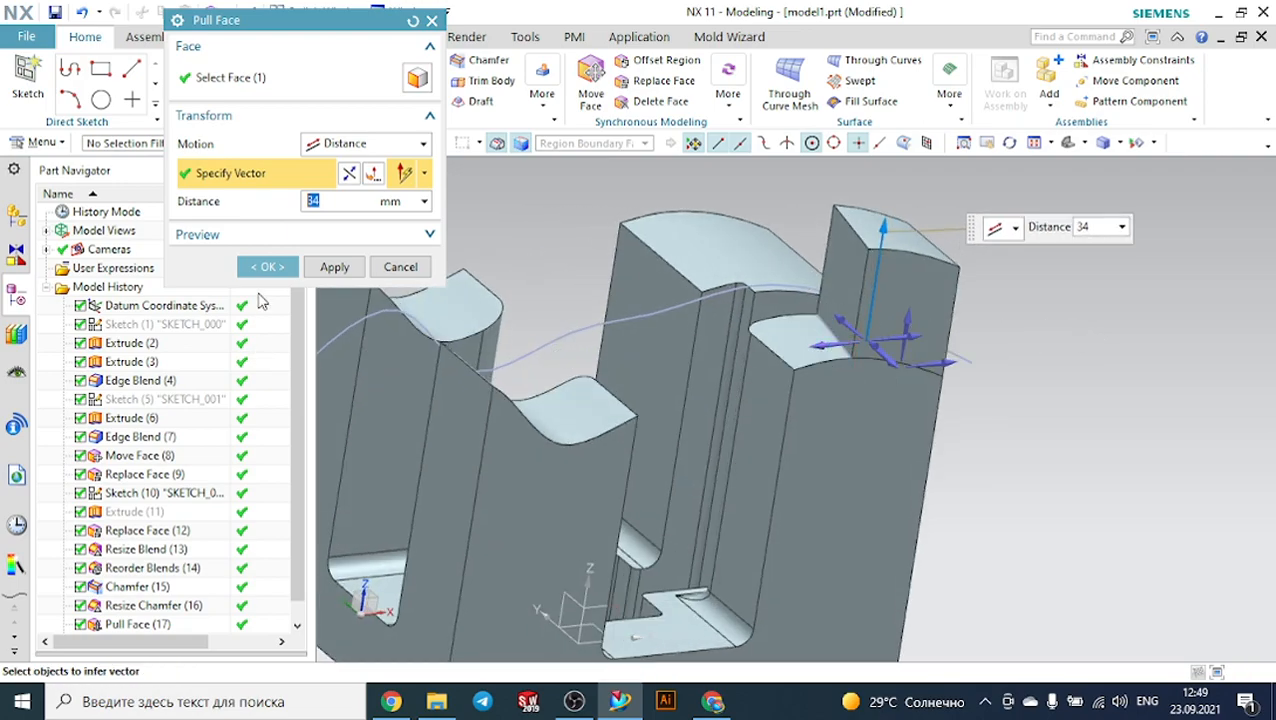
{"action": "left_click", "coordinate": [268, 266]}
{"action": "middle_click_drag", "start_coordinate": [757, 390], "coordinate": [997, 358]}
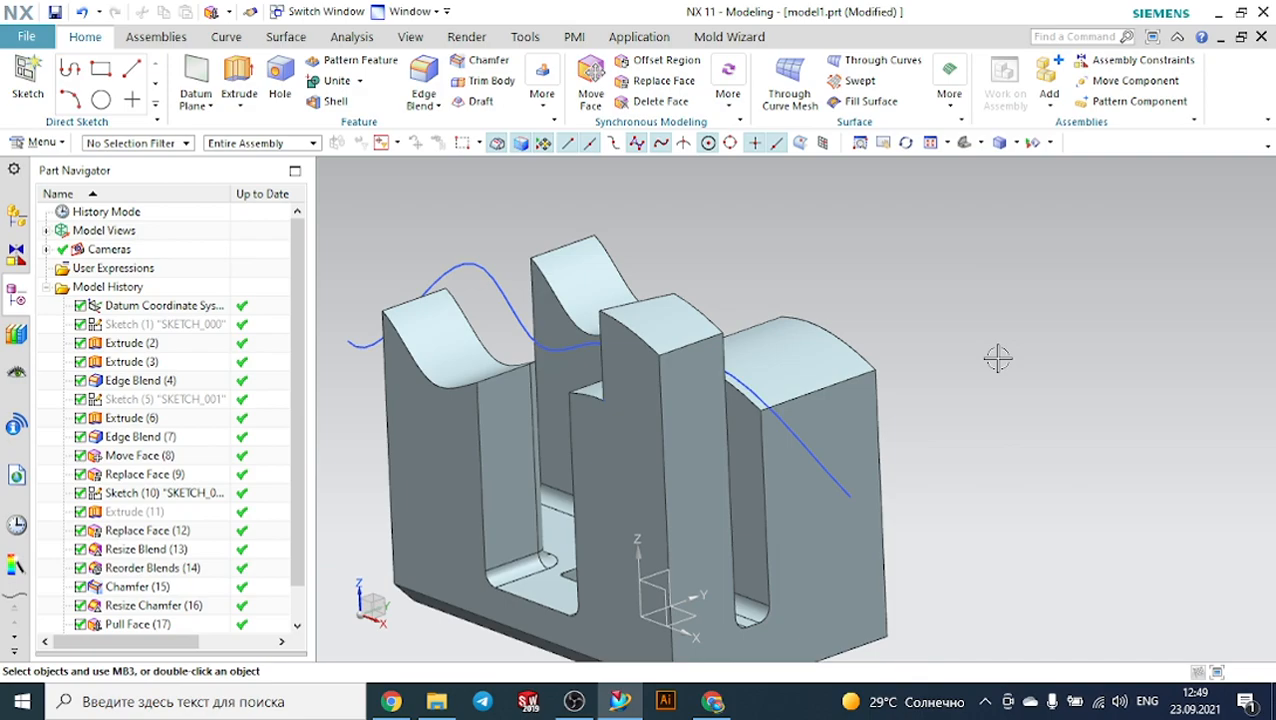
Open the part file "copyc and paste, mirror" from the Synchronous modeling folder.
{"action": "left_click", "coordinate": [731, 109]}
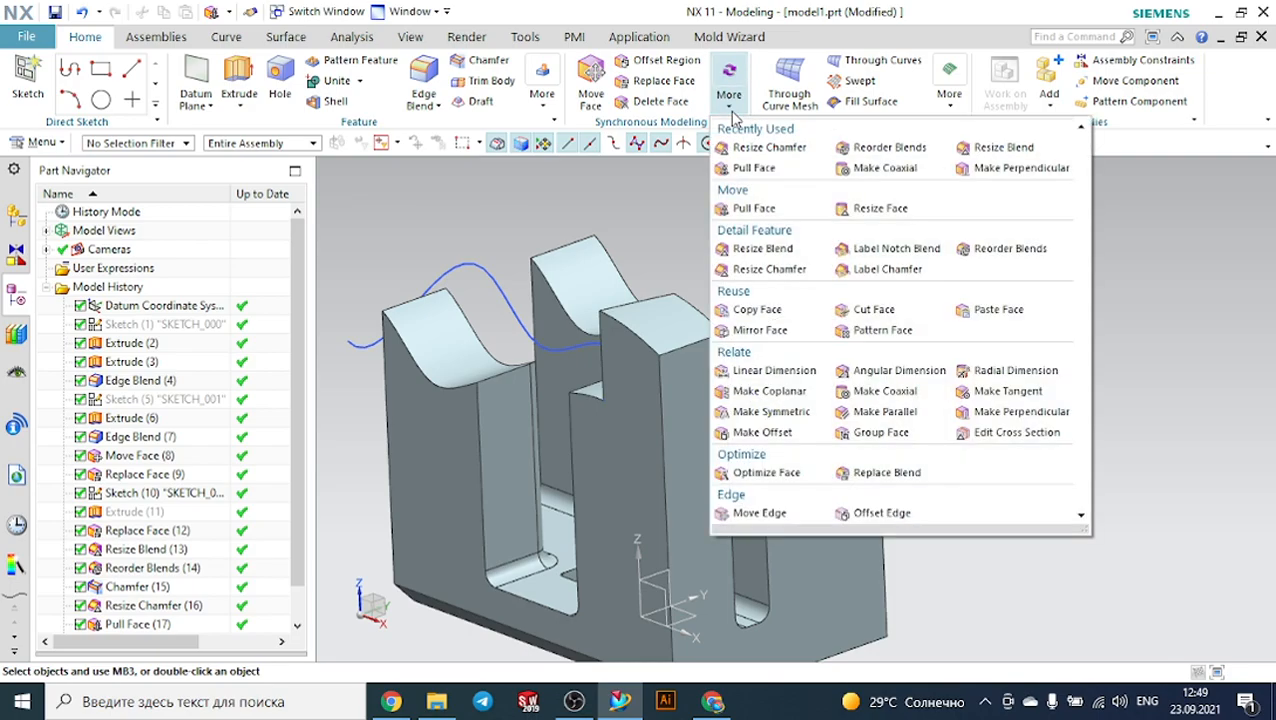
{"action": "left_click", "coordinate": [426, 172]}
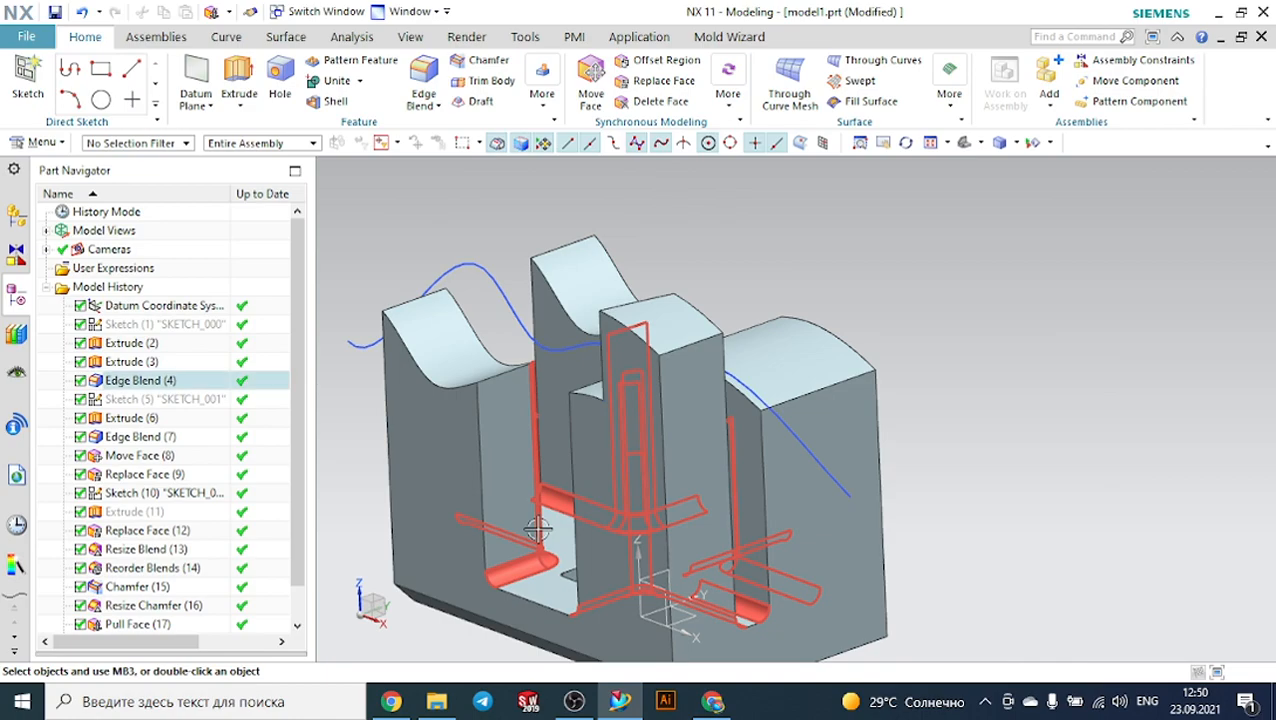
{"action": "mouse_move", "coordinate": [443, 707]}
{"action": "left_click", "coordinate": [468, 665]}
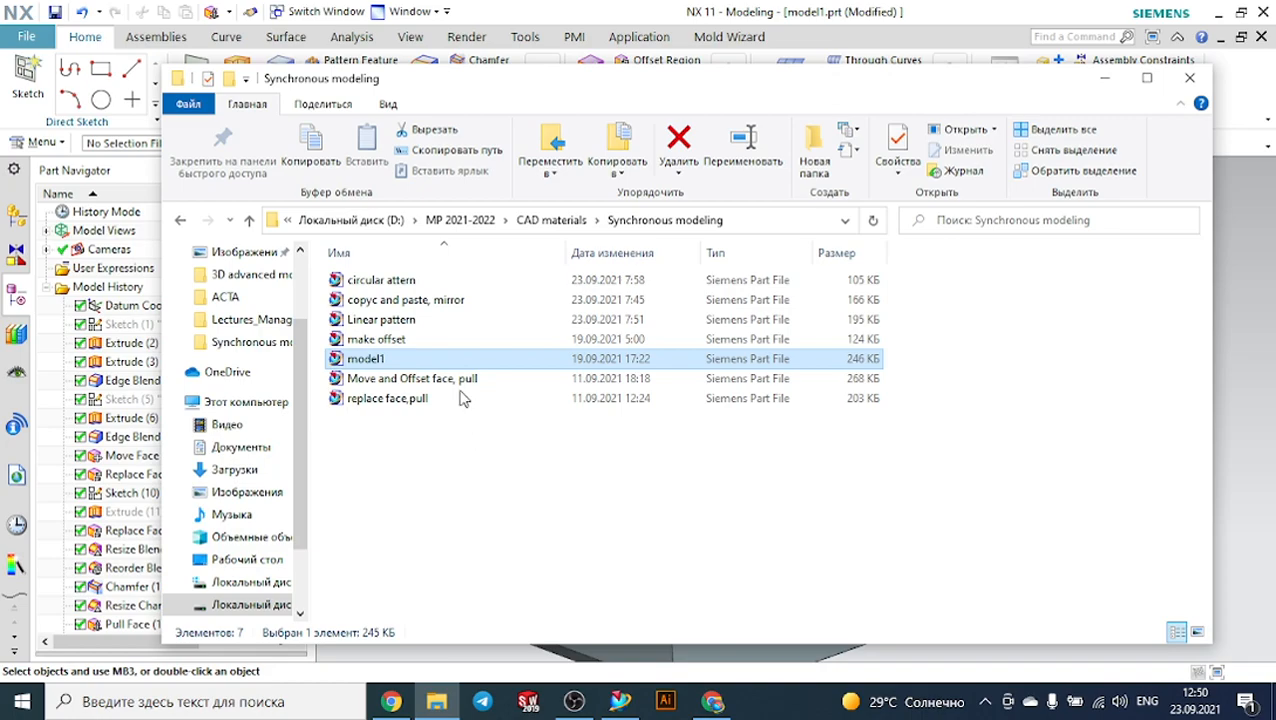
{"action": "double_click", "coordinate": [452, 300]}
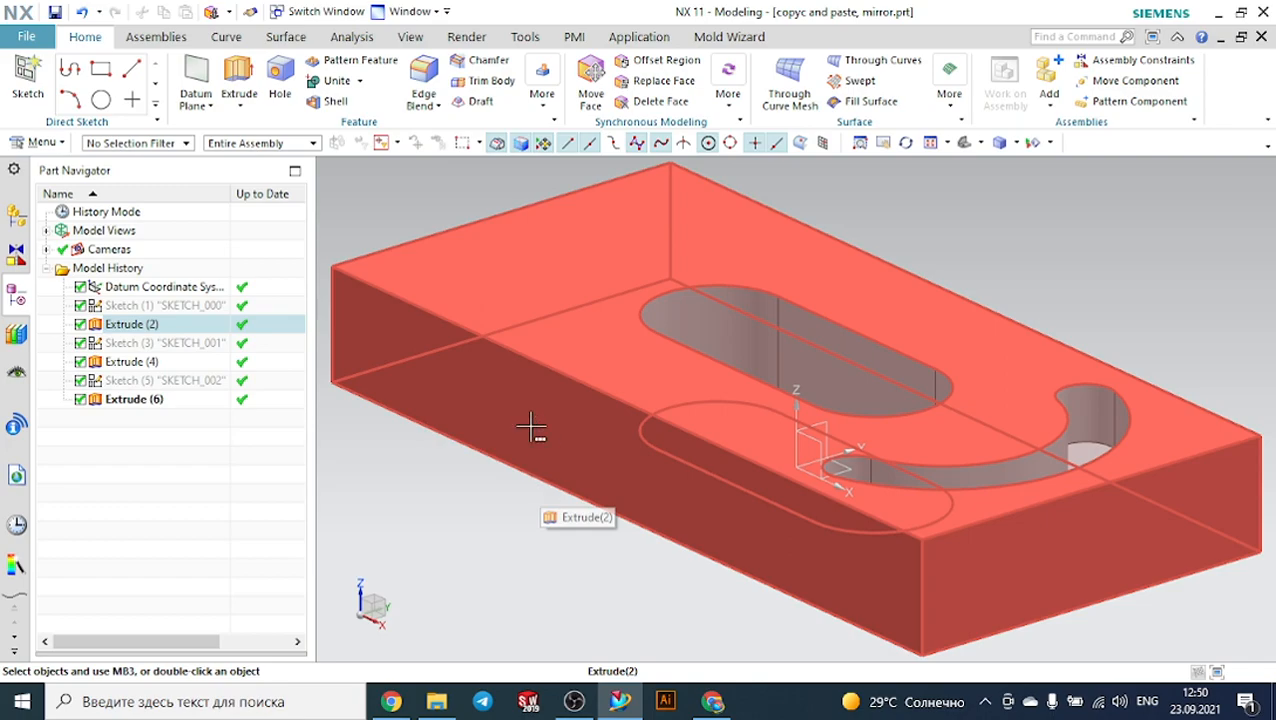
{"action": "left_click", "coordinate": [997, 251]}
{"action": "middle_click_drag", "start_coordinate": [997, 251], "coordinate": [1040, 285]}
{"action": "scroll", "coordinate": [1040, 285], "scroll_direction": "down", "scroll_amount": 3}
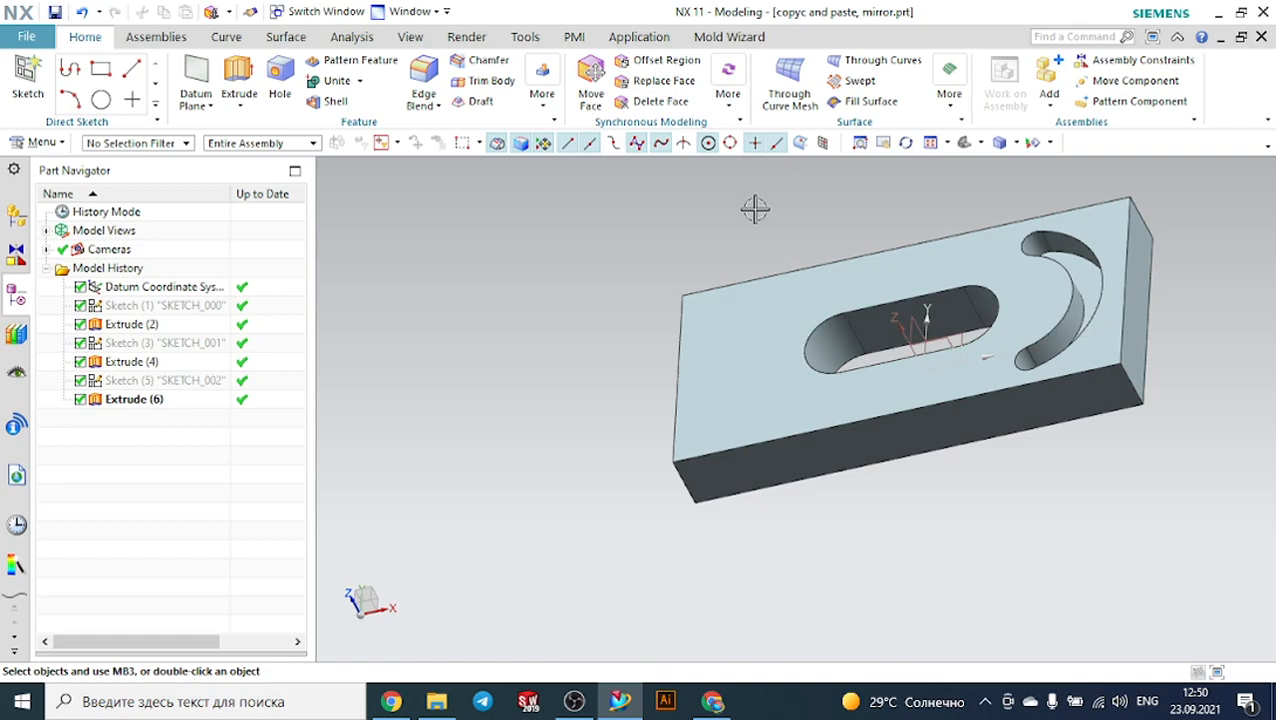
Begin a Mirror Face and select all faces of the curved slot with the Boss or Pocket Faces rule.
{"action": "left_click", "coordinate": [727, 102]}
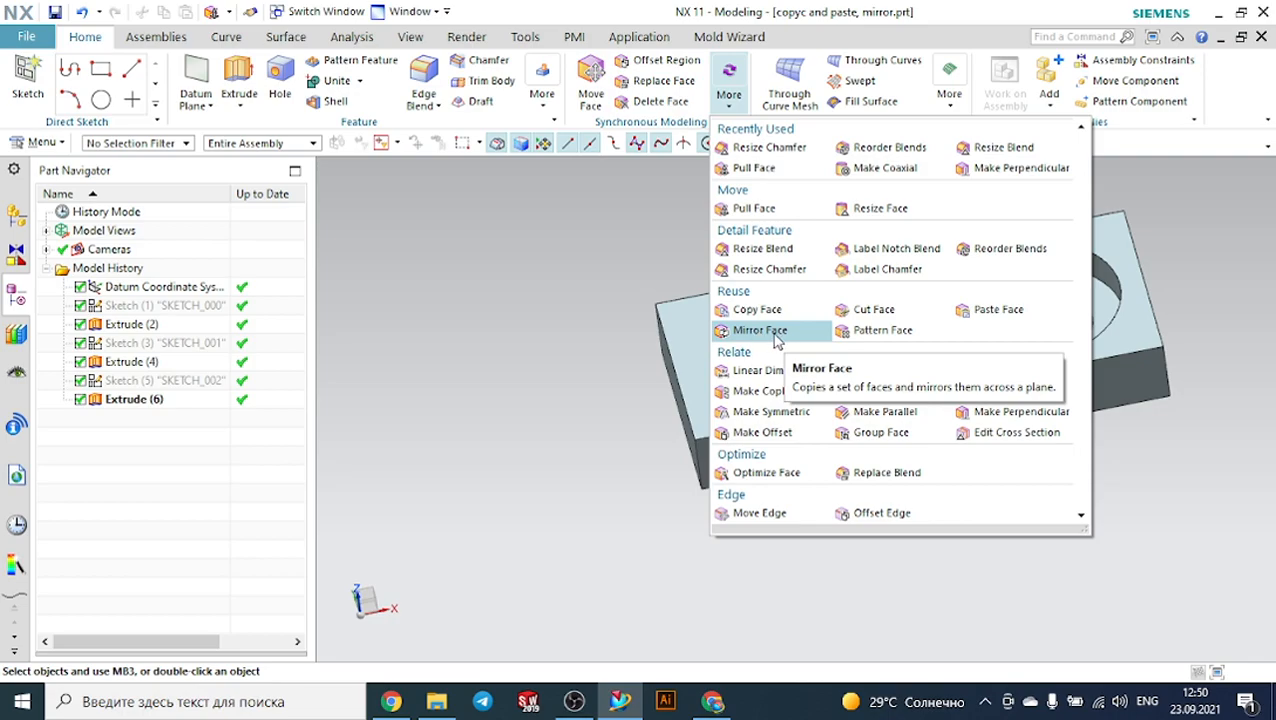
{"action": "left_click", "coordinate": [774, 333]}
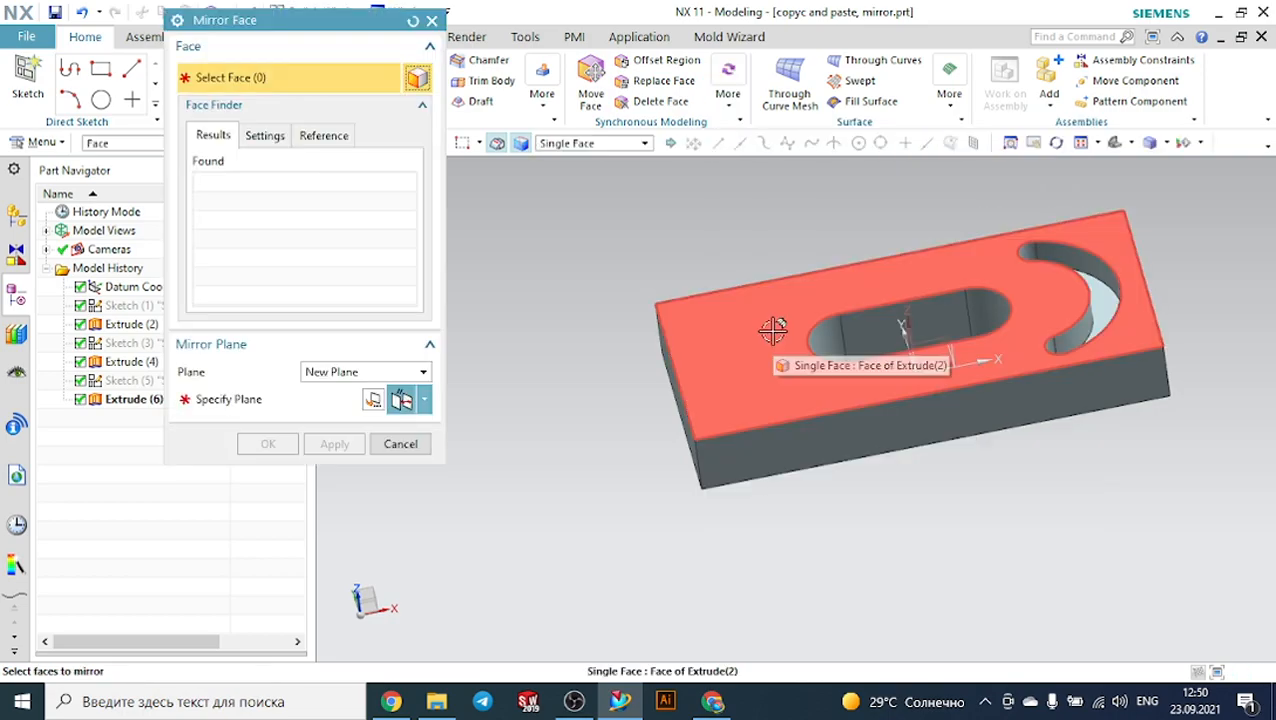
{"action": "left_click", "coordinate": [567, 146]}
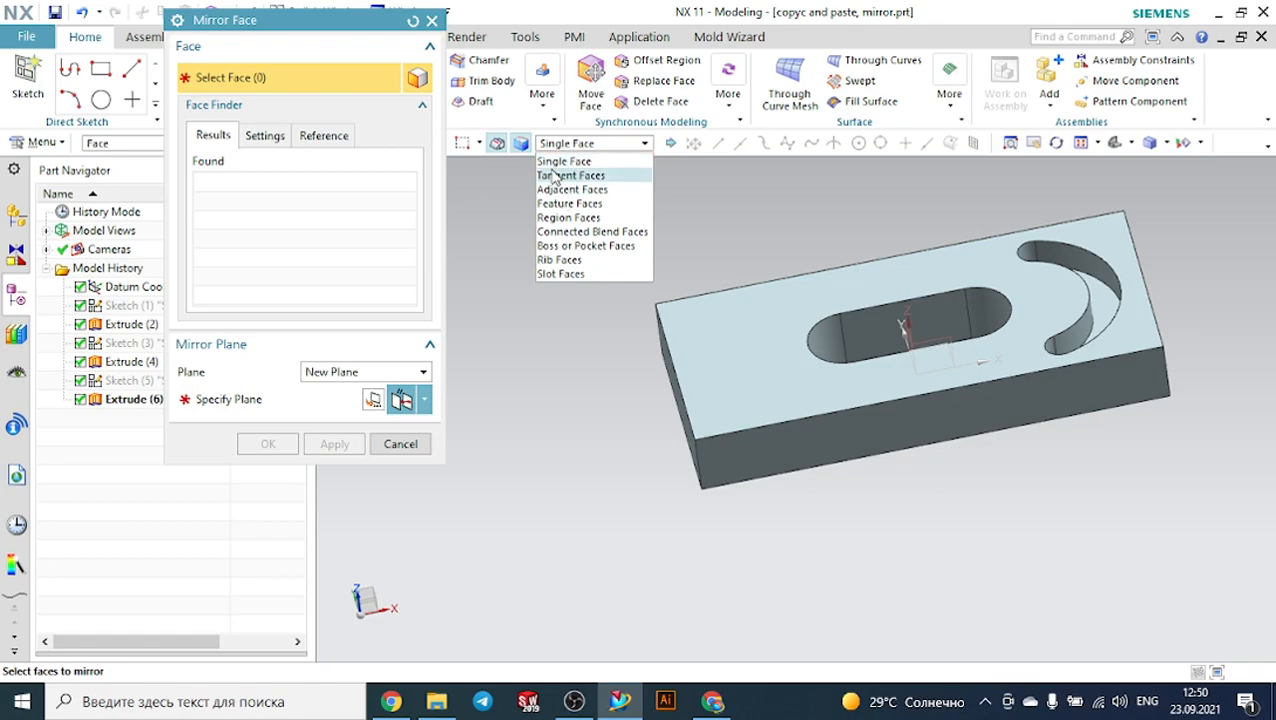
{"action": "left_click", "coordinate": [585, 246]}
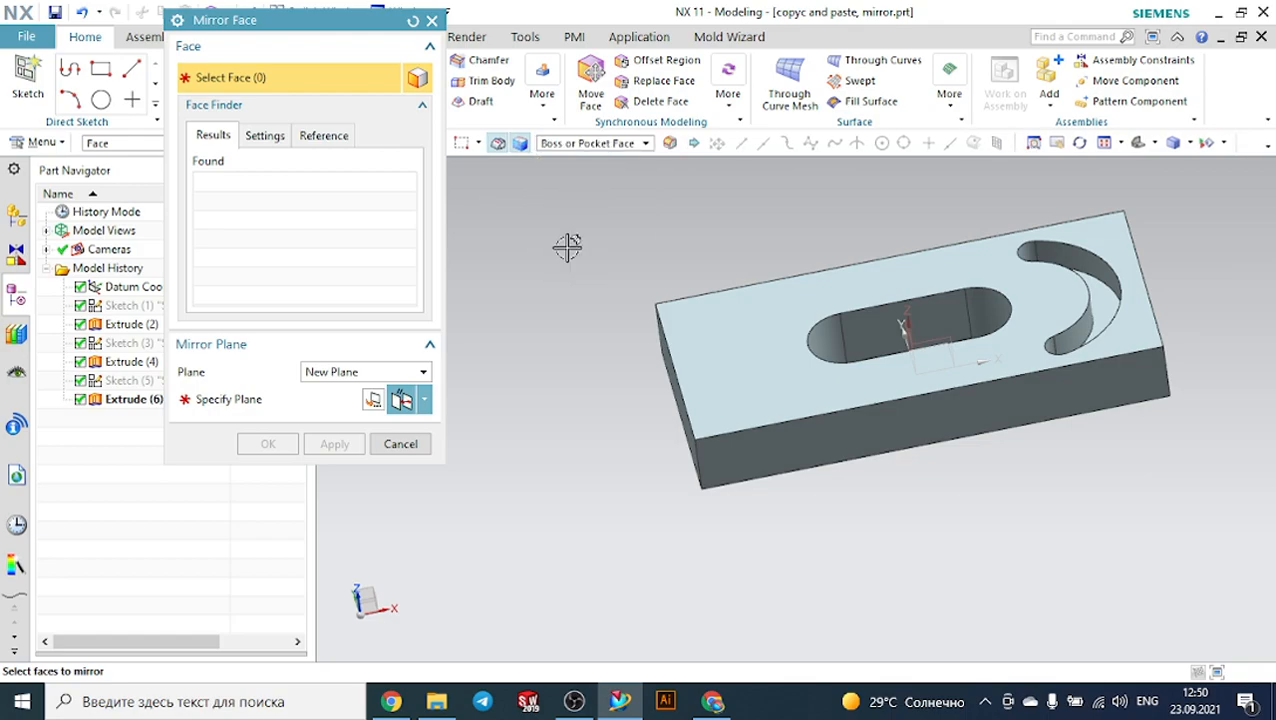
{"action": "scroll", "coordinate": [1110, 295], "scroll_direction": "up", "scroll_amount": 3}
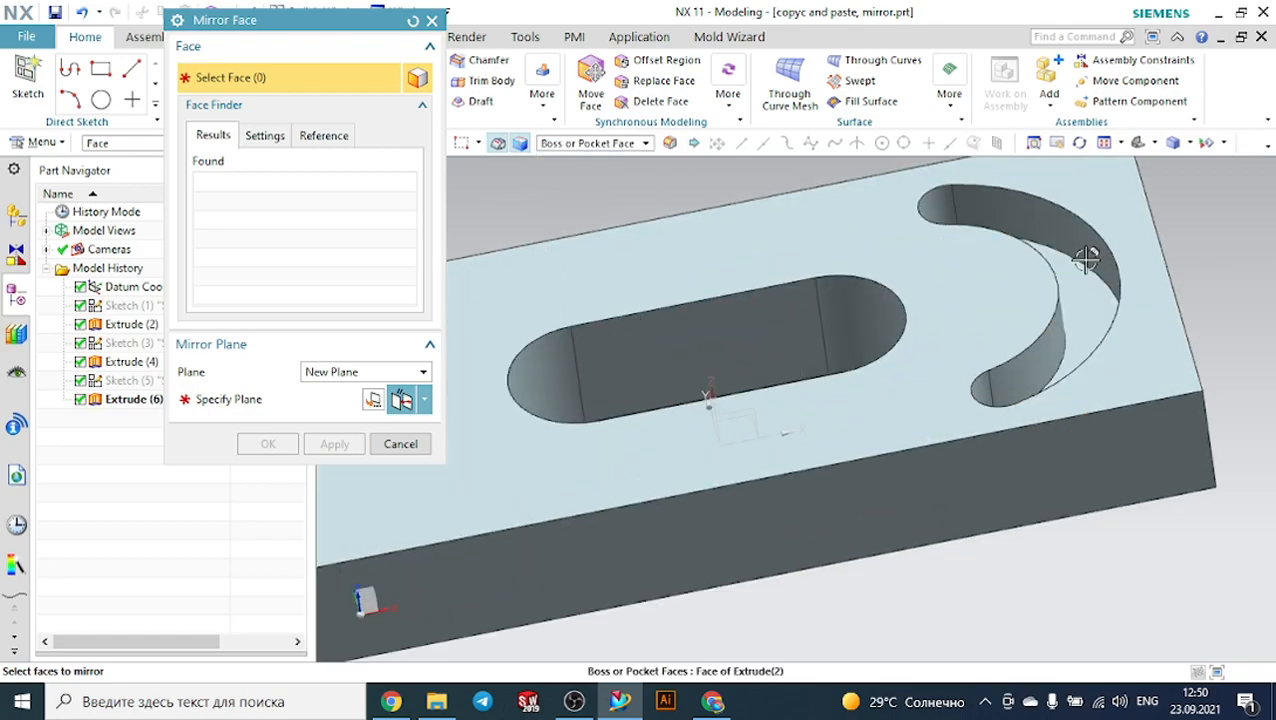
{"action": "left_click", "coordinate": [1085, 245]}
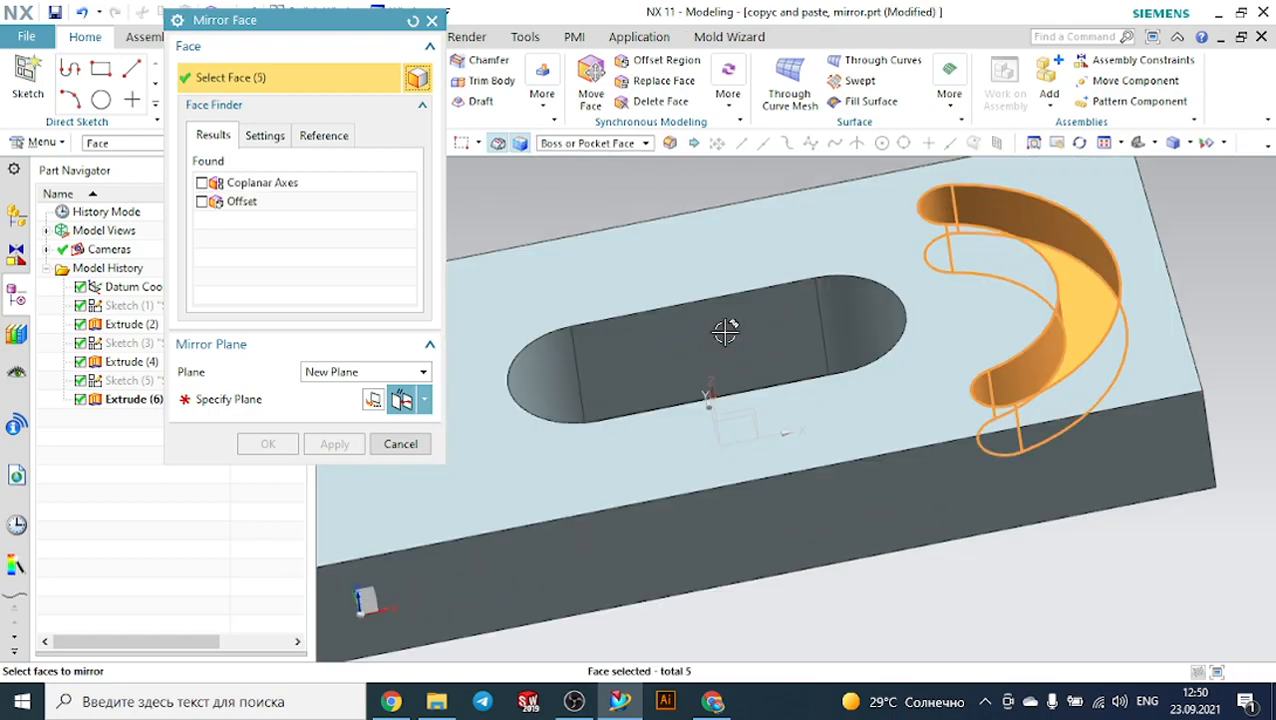
{"action": "scroll", "coordinate": [1005, 257], "scroll_direction": "down", "scroll_amount": 3}
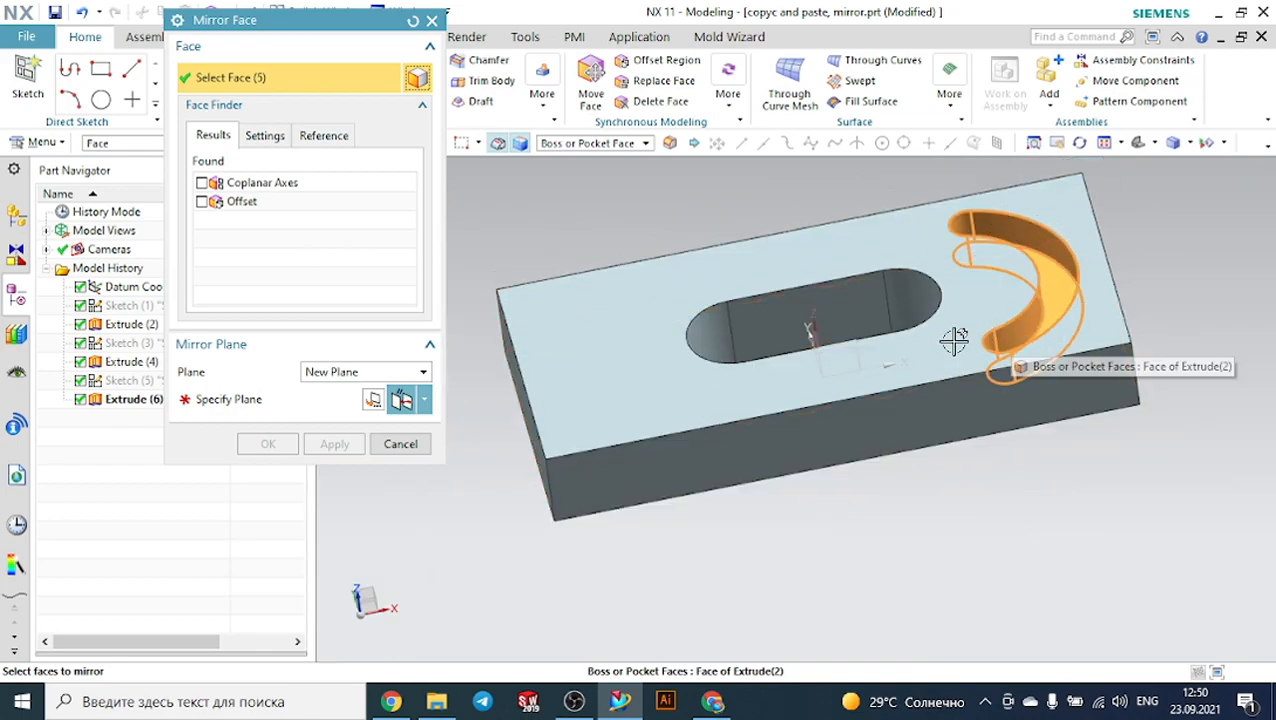
Preview the curved slot mirrored about the existing YZ datum plane, and cancel the Mirror Face.
{"action": "left_click", "coordinate": [224, 399]}
{"action": "left_click", "coordinate": [324, 376]}
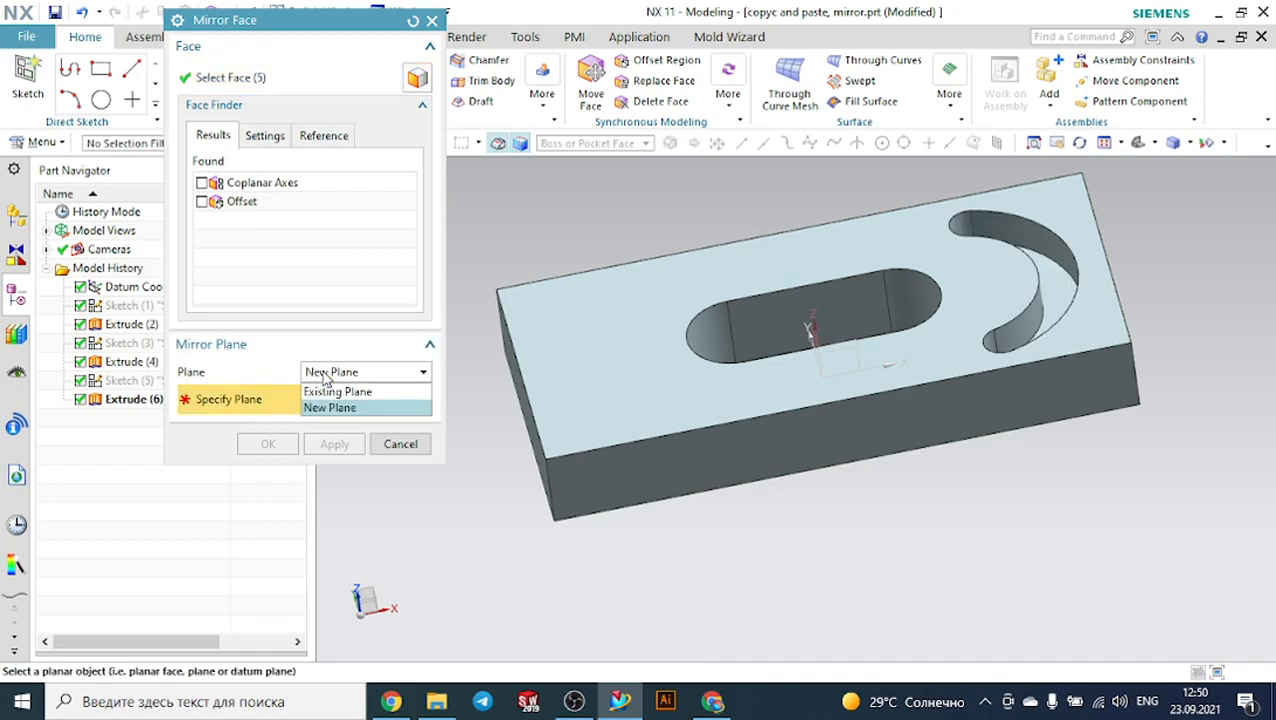
{"action": "left_click", "coordinate": [331, 388]}
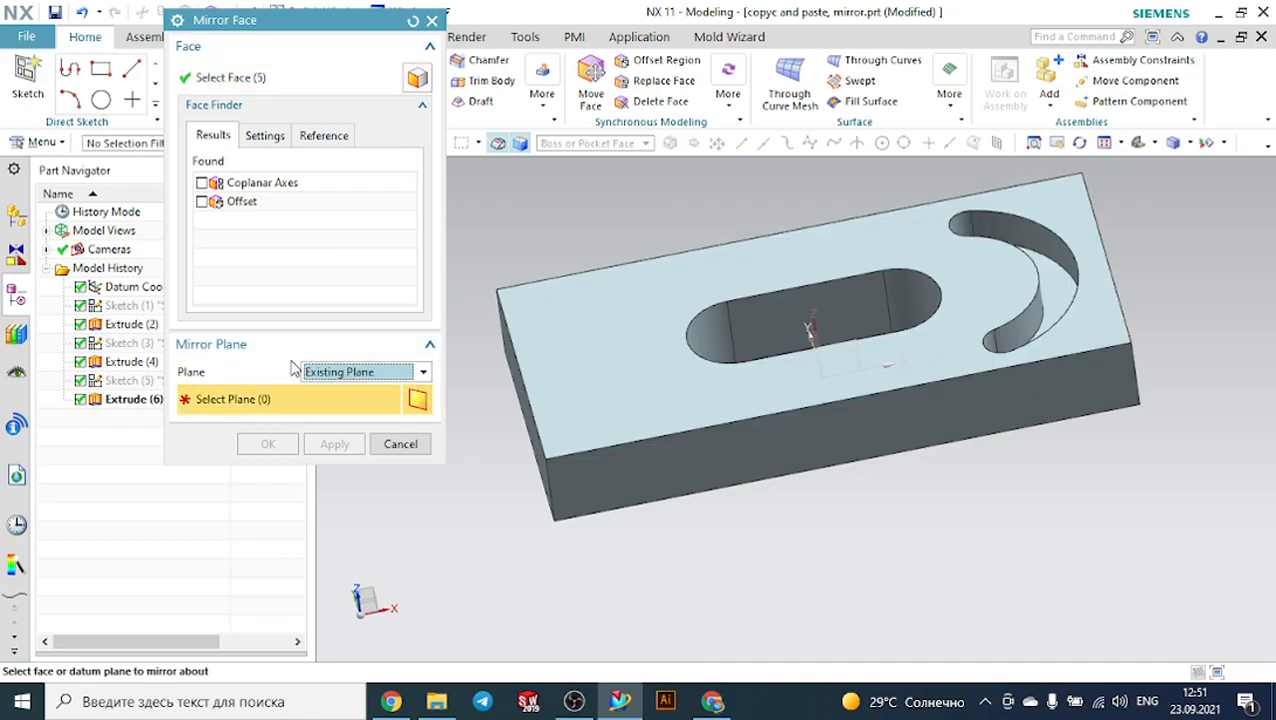
{"action": "middle_click_drag", "start_coordinate": [581, 204], "coordinate": [648, 215]}
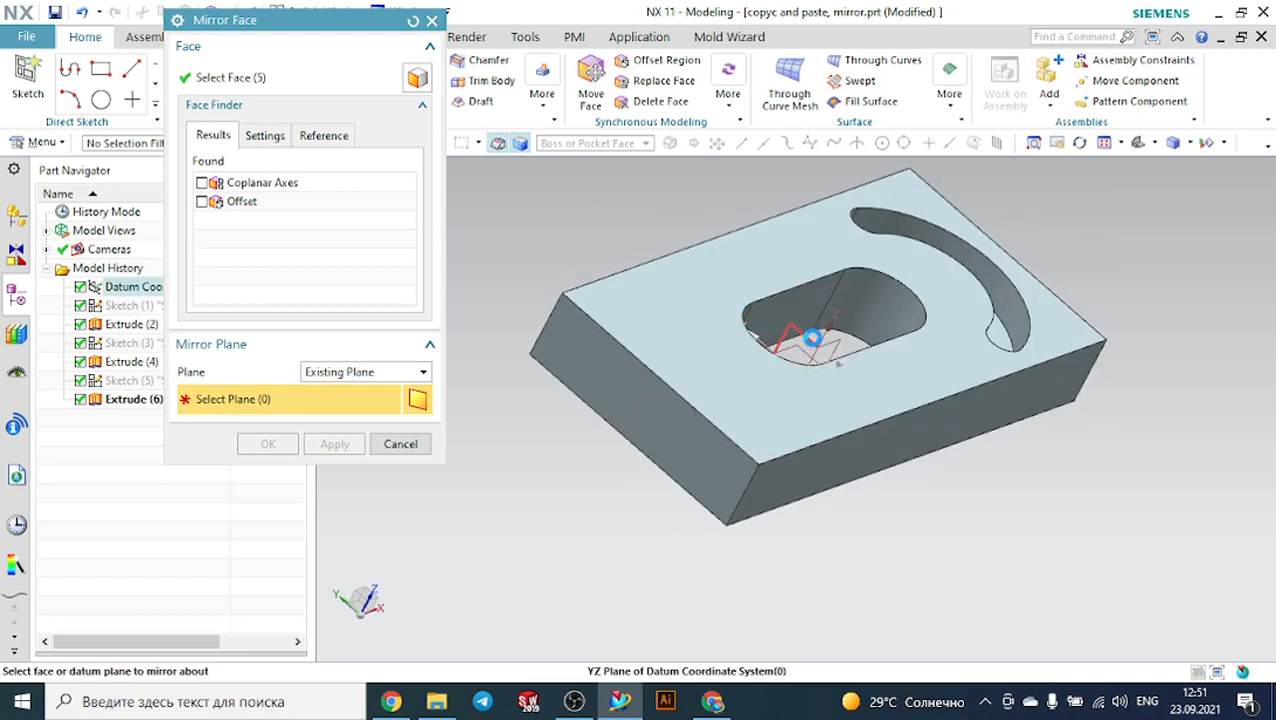
{"action": "left_click", "coordinate": [826, 342]}
{"action": "left_click", "coordinate": [934, 352]}
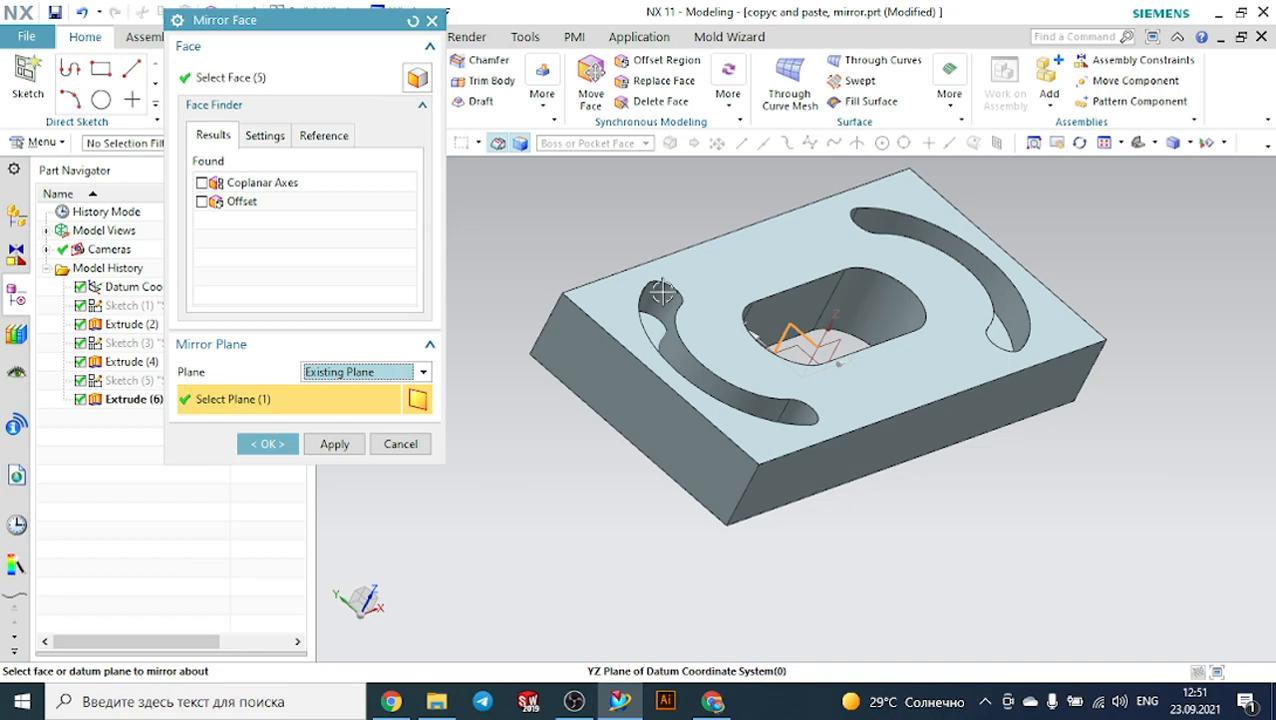
{"action": "middle_click_drag", "start_coordinate": [966, 524], "coordinate": [898, 505]}
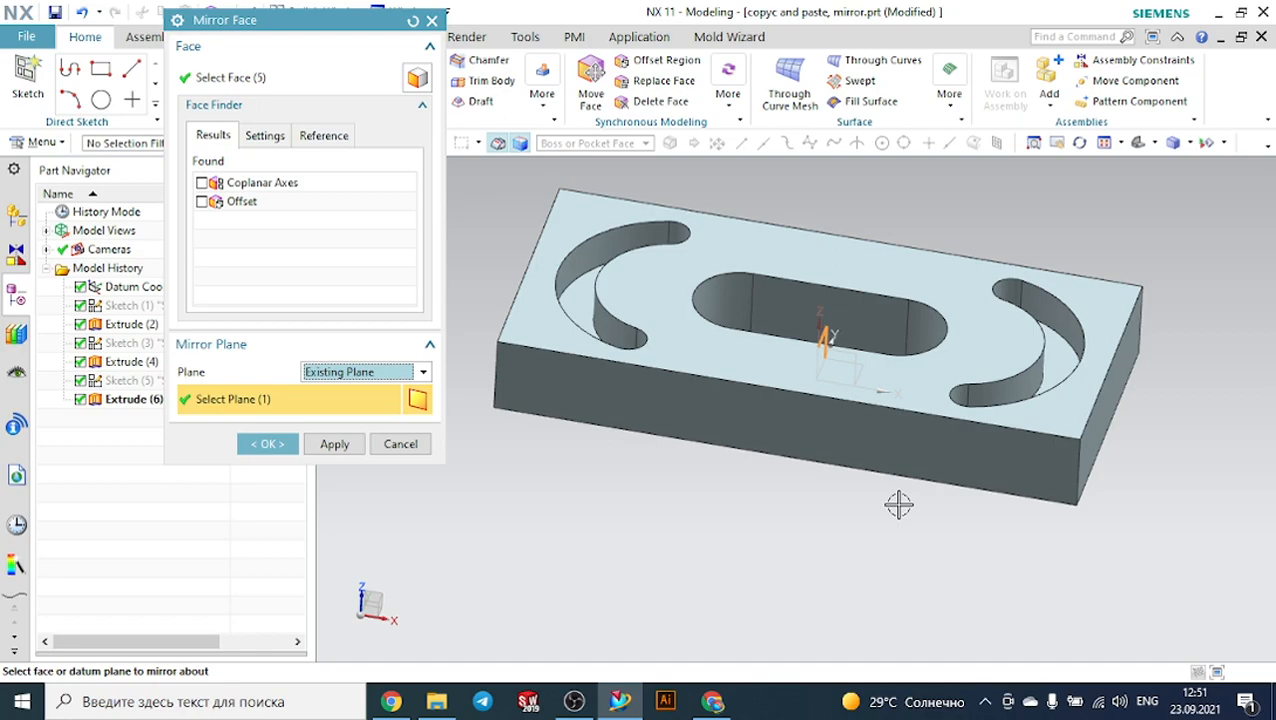
{"action": "left_click", "coordinate": [400, 444]}
{"action": "middle_click_drag", "start_coordinate": [491, 435], "coordinate": [533, 447]}
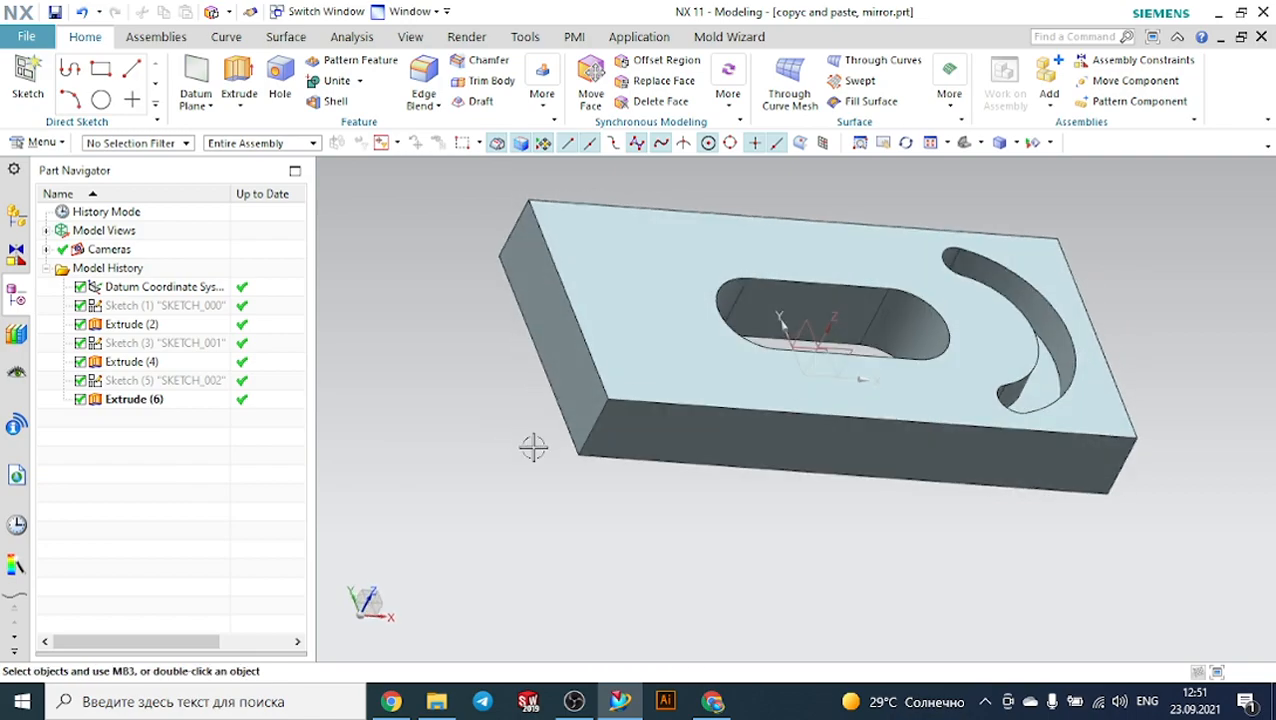
Start a fresh Mirror Face on the curved slot, selecting its faces with the Boss or Pocket Faces rule.
{"action": "left_click", "coordinate": [733, 108]}
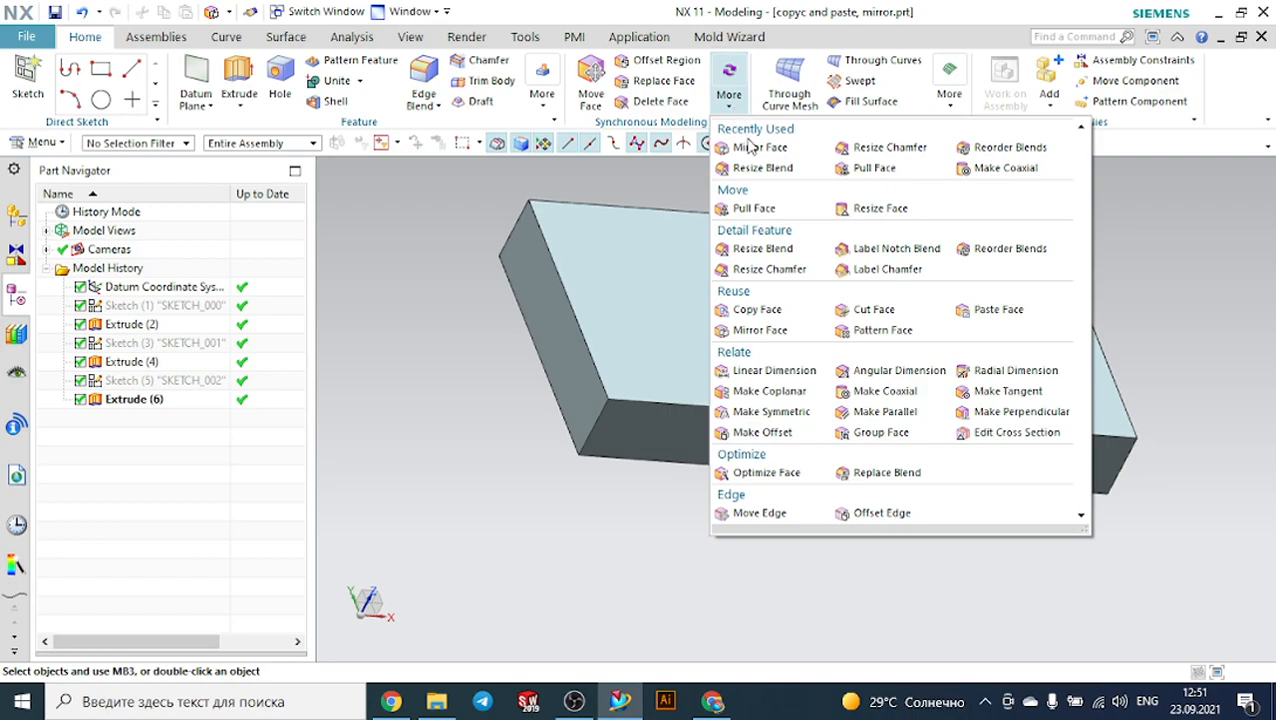
{"action": "left_click", "coordinate": [756, 147]}
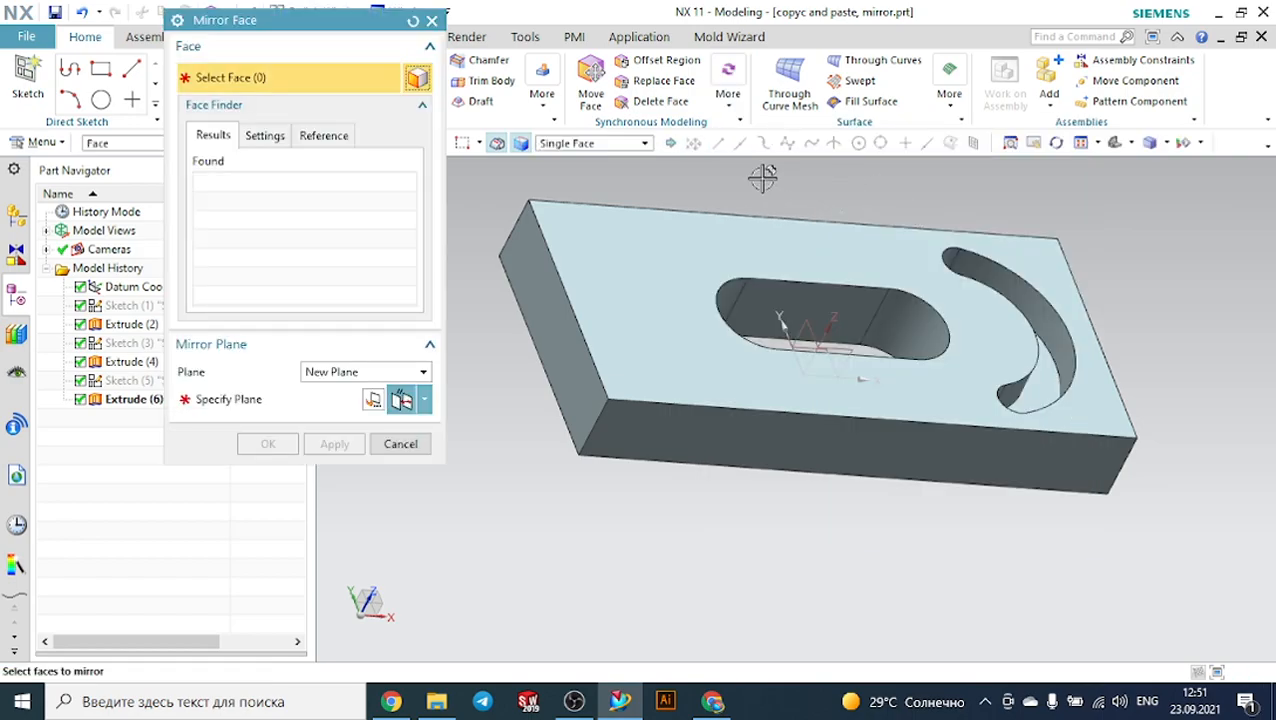
{"action": "left_click", "coordinate": [563, 147]}
{"action": "left_click", "coordinate": [575, 248]}
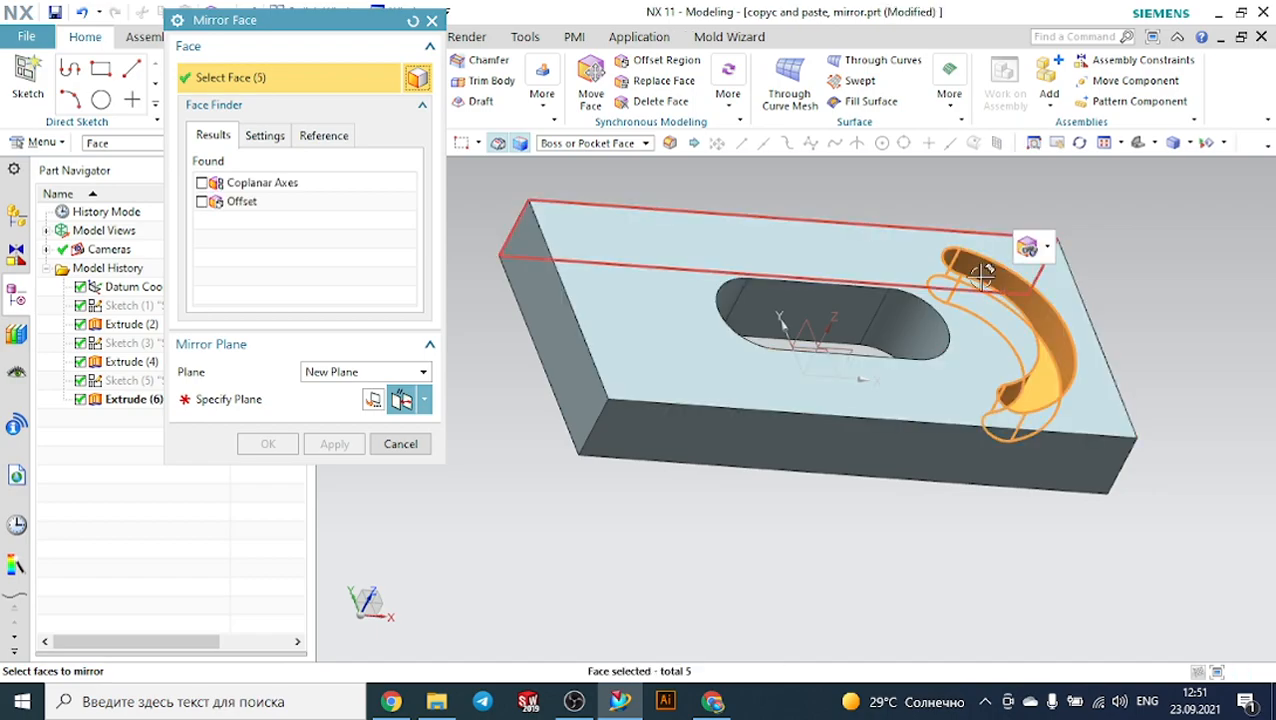
Define a new mirror plane as the Bisector between the block's two short end faces.
{"action": "left_click", "coordinate": [319, 371]}
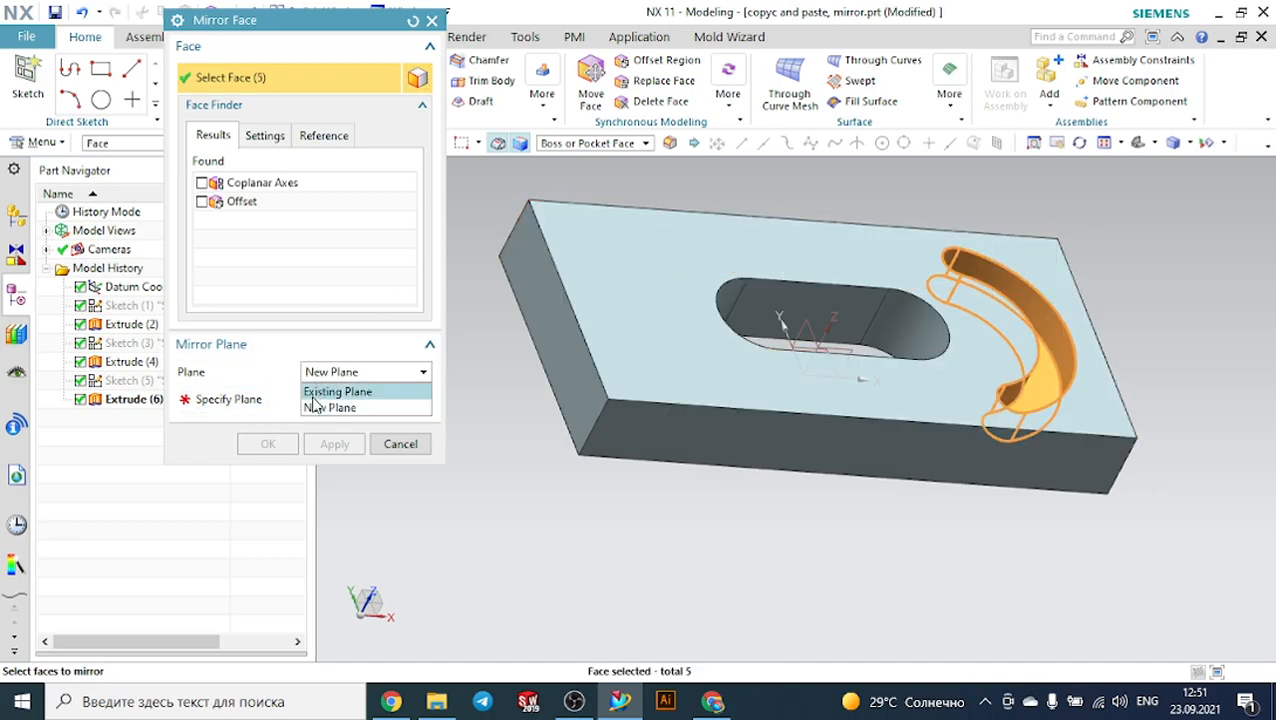
{"action": "left_click", "coordinate": [317, 408]}
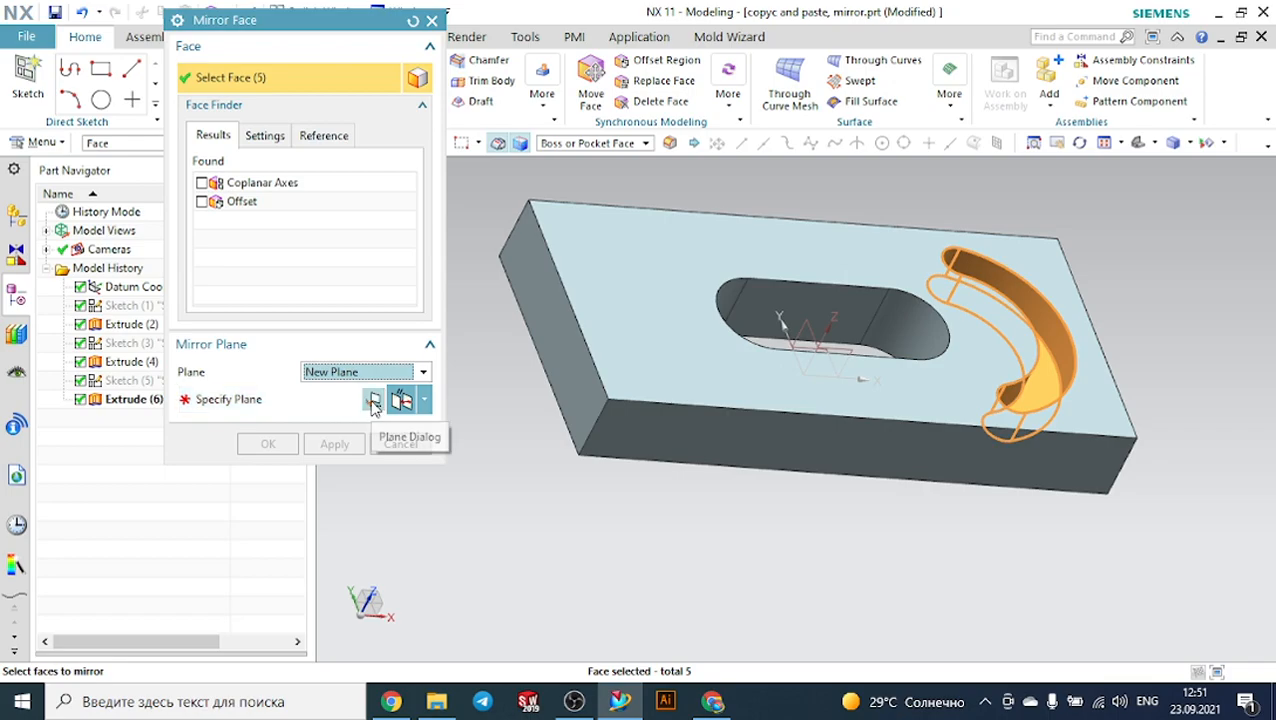
{"action": "key", "text": "Escape"}
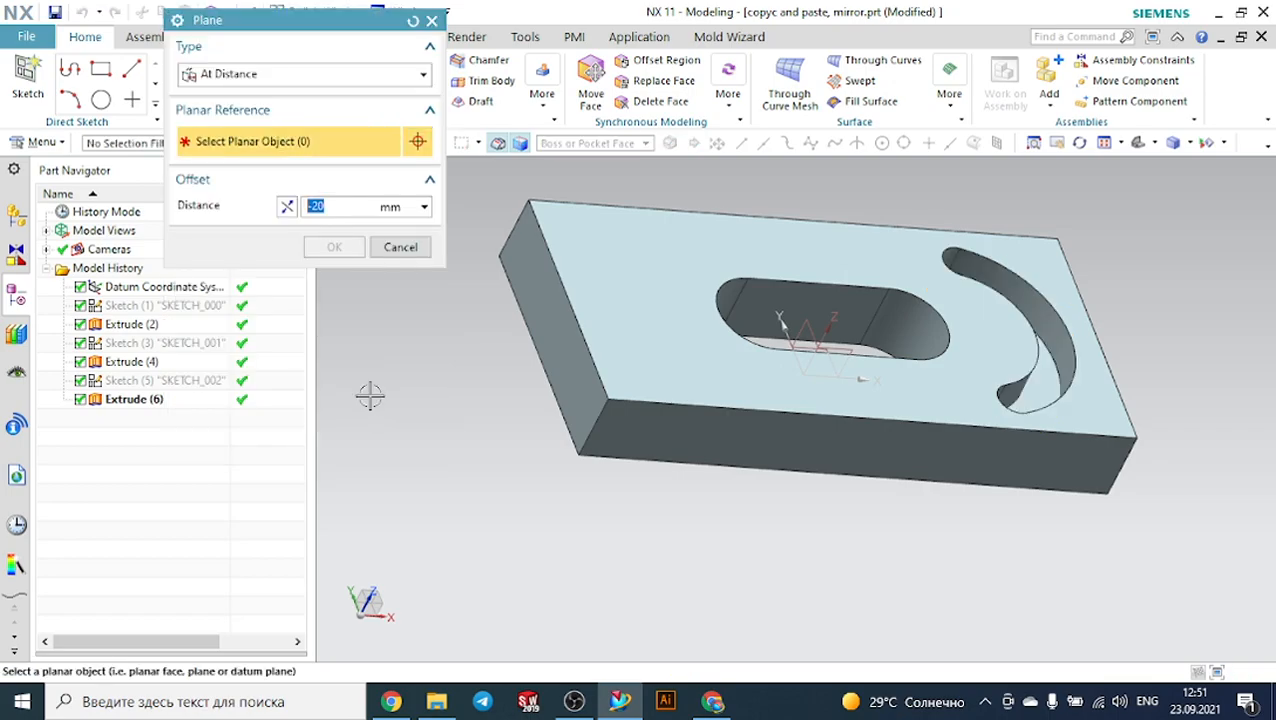
{"action": "left_click", "coordinate": [295, 76]}
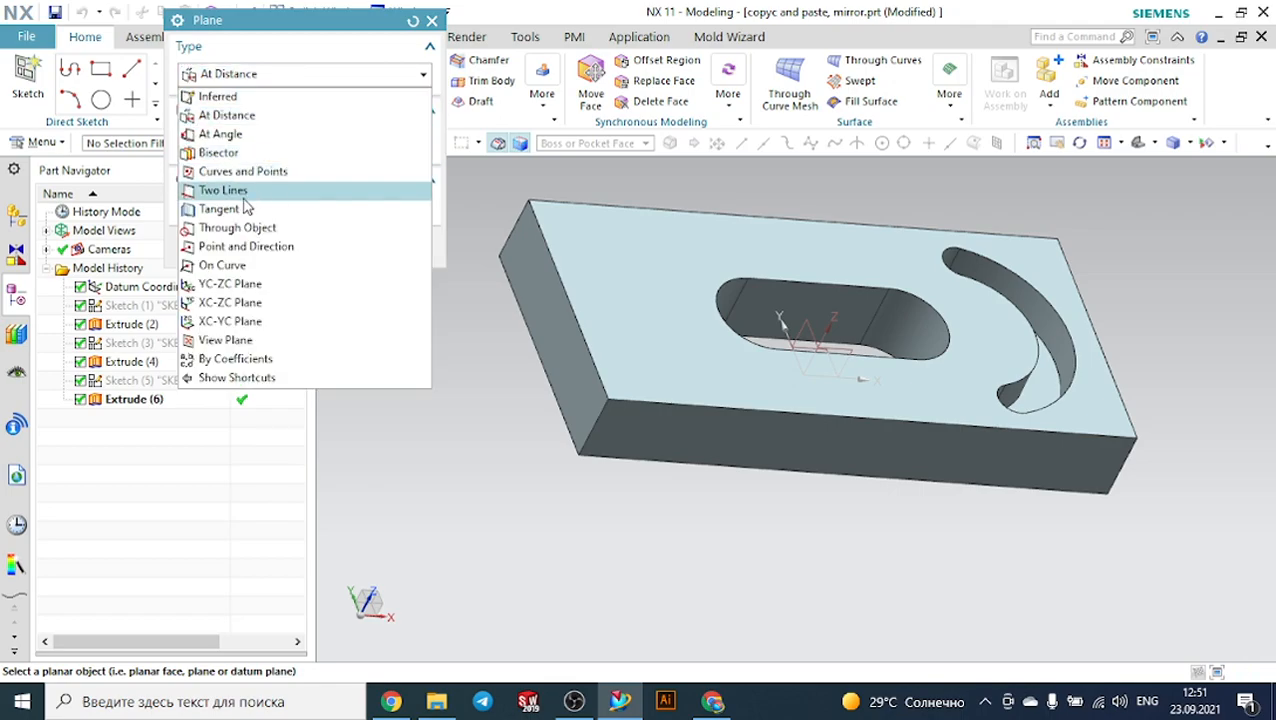
{"action": "left_click", "coordinate": [242, 153]}
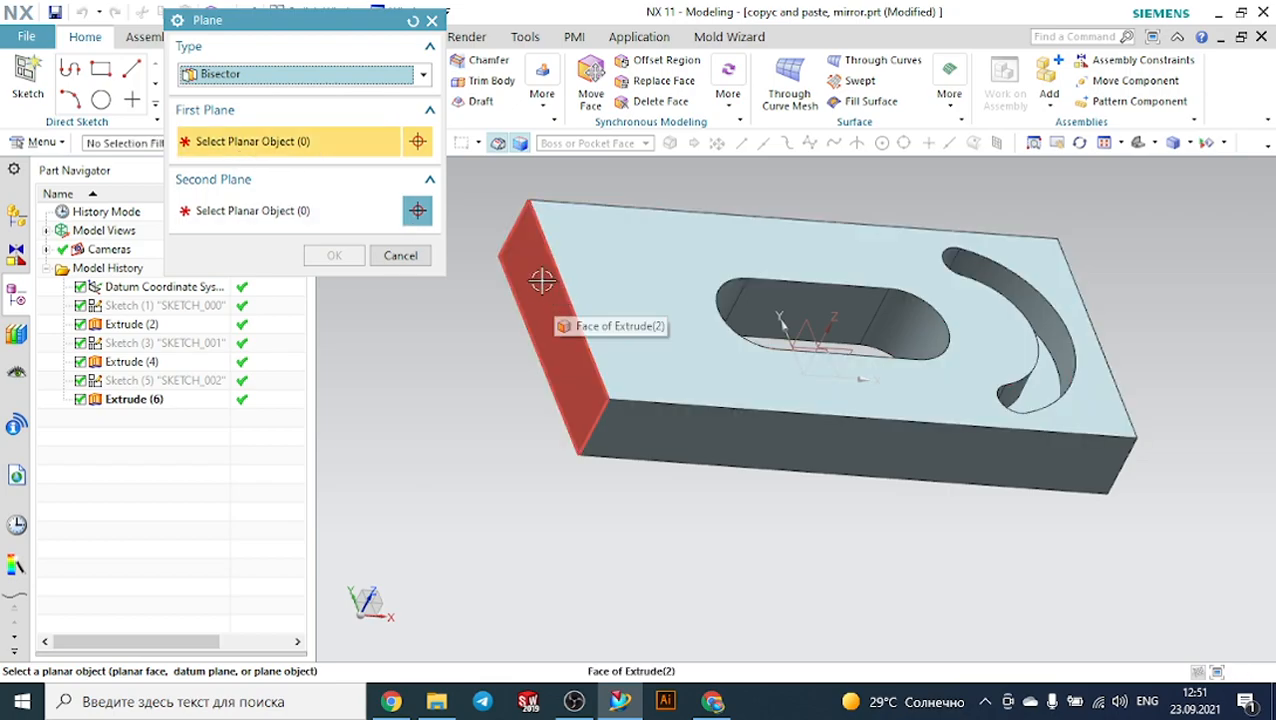
{"action": "left_click", "coordinate": [541, 284]}
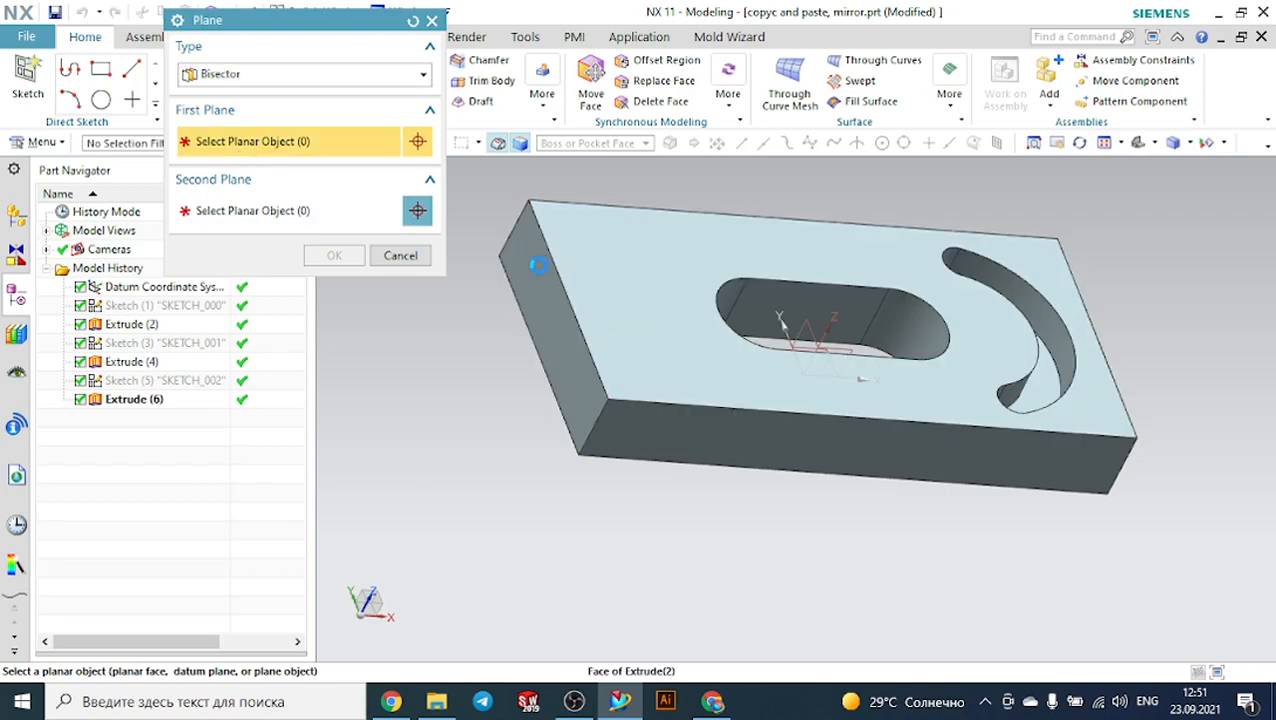
{"action": "middle_click_drag", "start_coordinate": [865, 592], "coordinate": [1005, 450]}
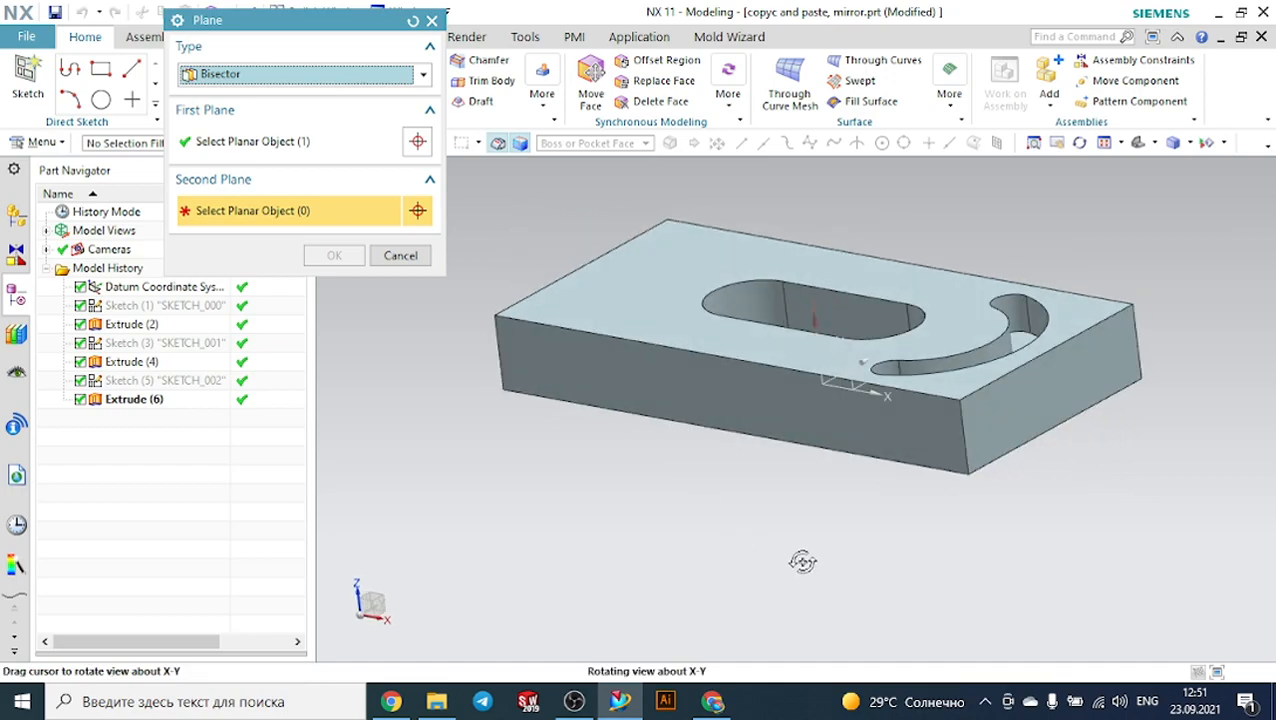
{"action": "left_click", "coordinate": [1011, 430]}
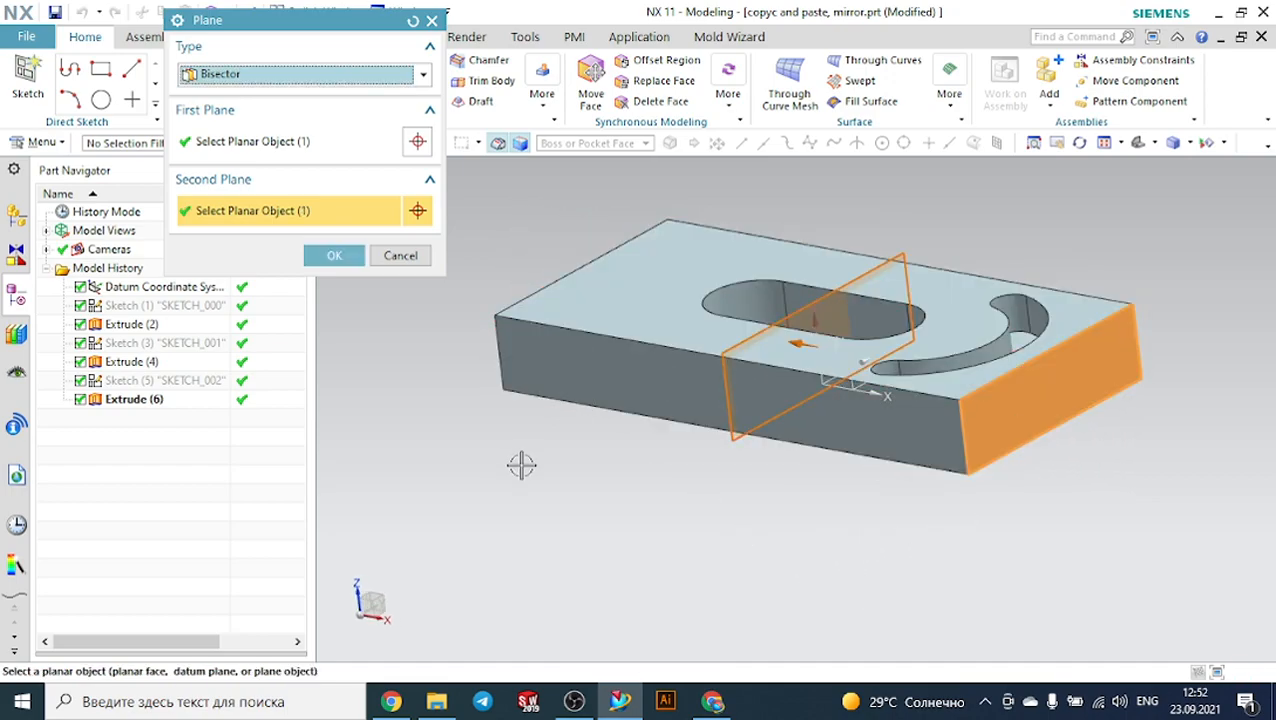
{"action": "middle_click_drag", "start_coordinate": [515, 461], "coordinate": [572, 407]}
{"action": "left_click", "coordinate": [350, 264]}
Complete the Mirror Face to add the mirrored curved slot to the block.
{"action": "middle_click_drag", "start_coordinate": [481, 347], "coordinate": [477, 404]}
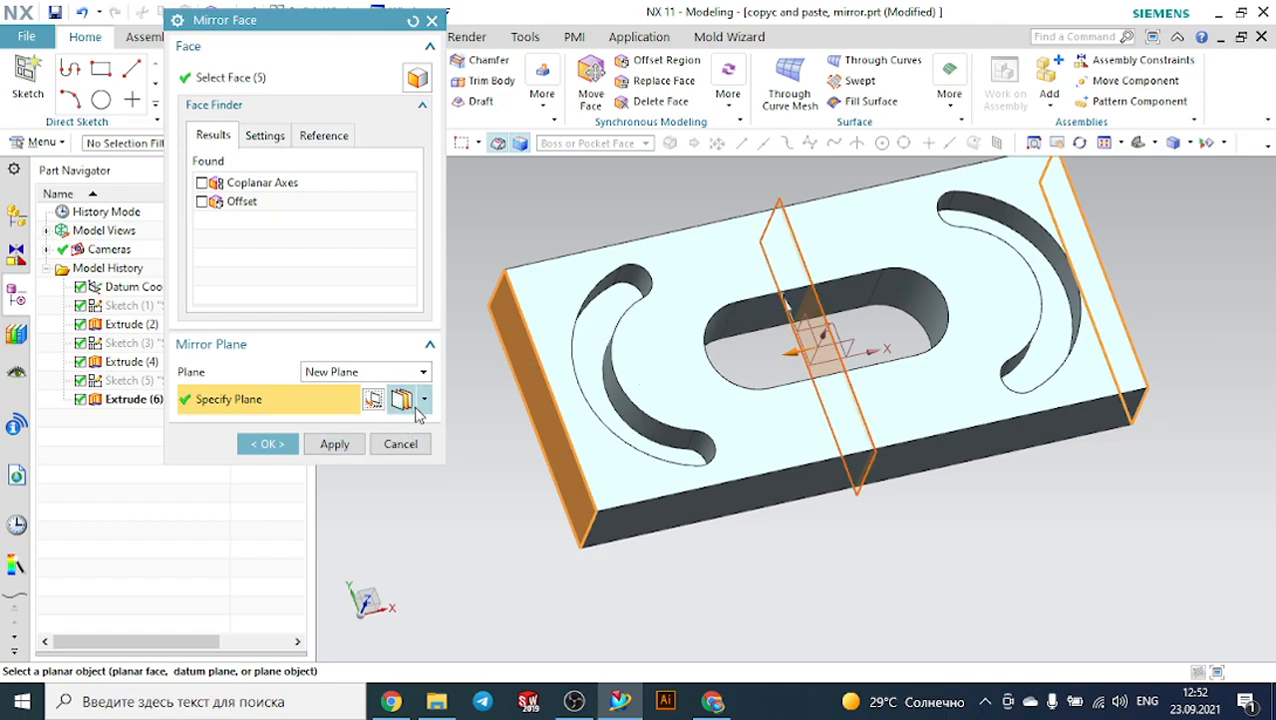
{"action": "left_click", "coordinate": [268, 444]}
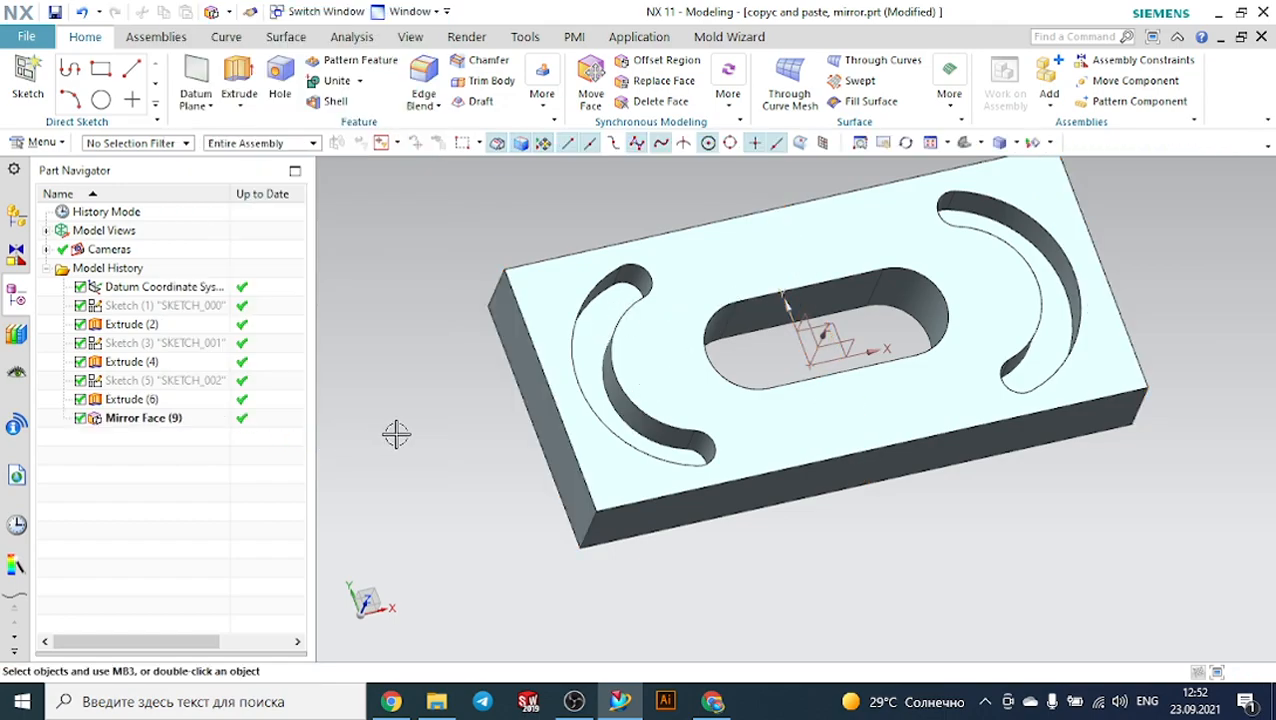
{"action": "mouse_move", "coordinate": [548, 467]}
{"action": "middle_mouse_down"}
{"action": "mouse_move", "coordinate": [552, 478]}
{"action": "mouse_move", "coordinate": [555, 464]}
{"action": "middle_mouse_up"}
{"action": "left_click", "coordinate": [738, 118]}
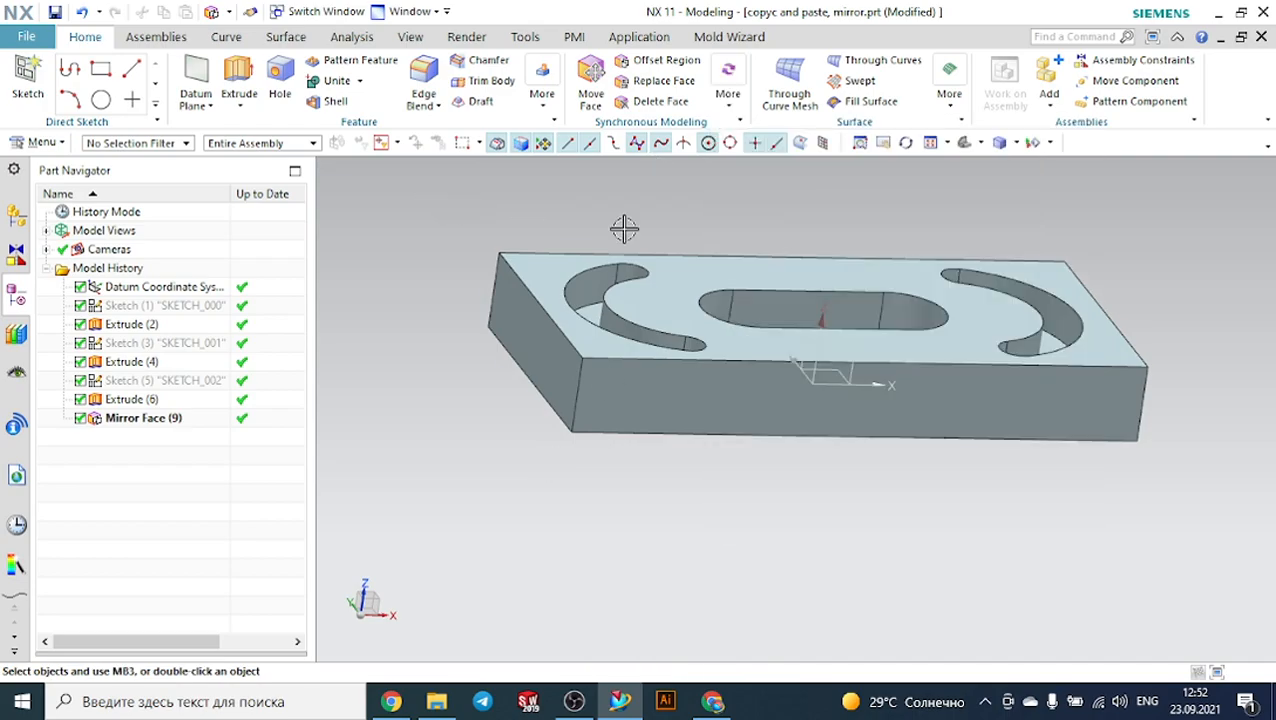
Delete the Mirror Face feature from the model history.
{"action": "left_click", "coordinate": [156, 424]}
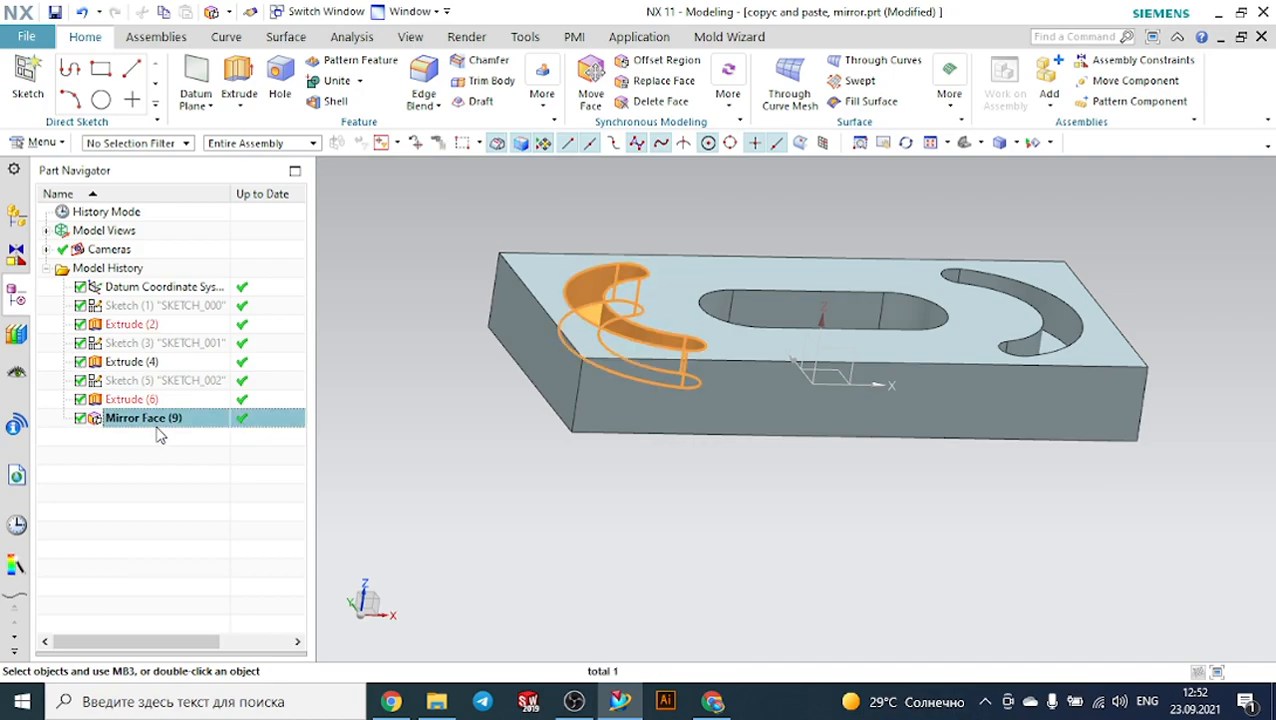
{"action": "right_click", "coordinate": [160, 434]}
{"action": "left_click", "coordinate": [200, 378]}
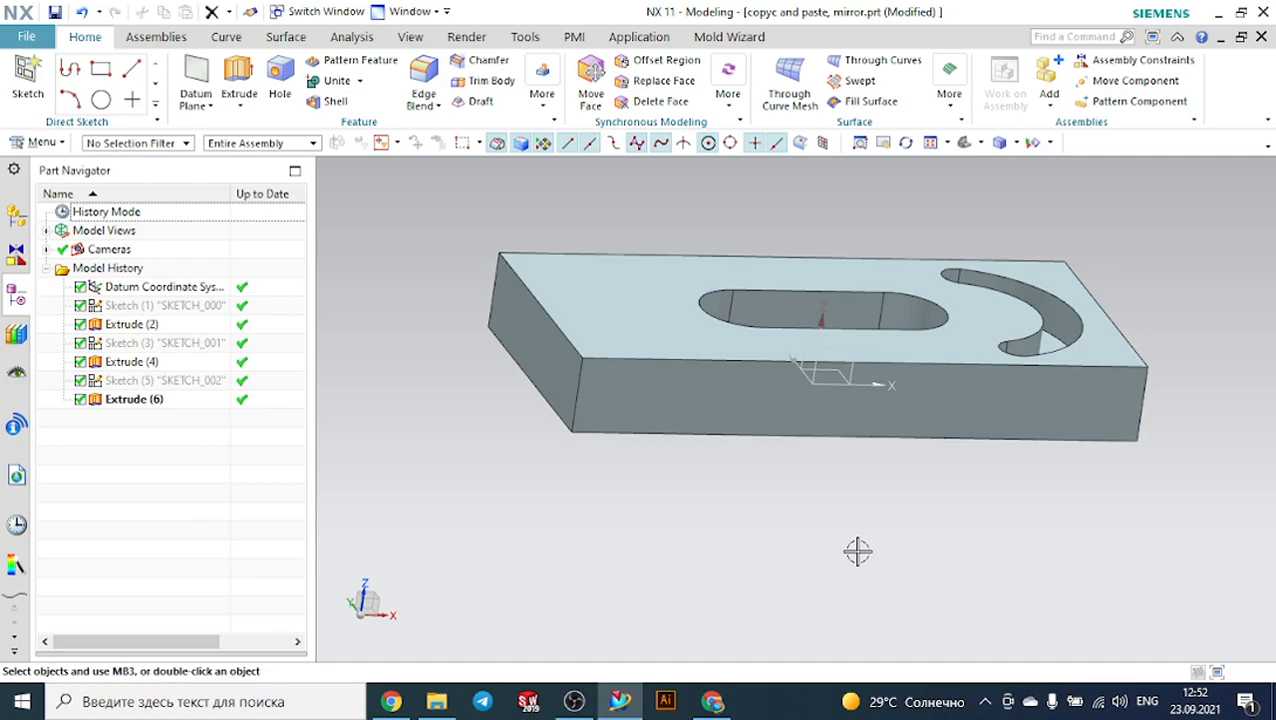
{"action": "middle_click_drag", "start_coordinate": [1204, 292], "coordinate": [1175, 335]}
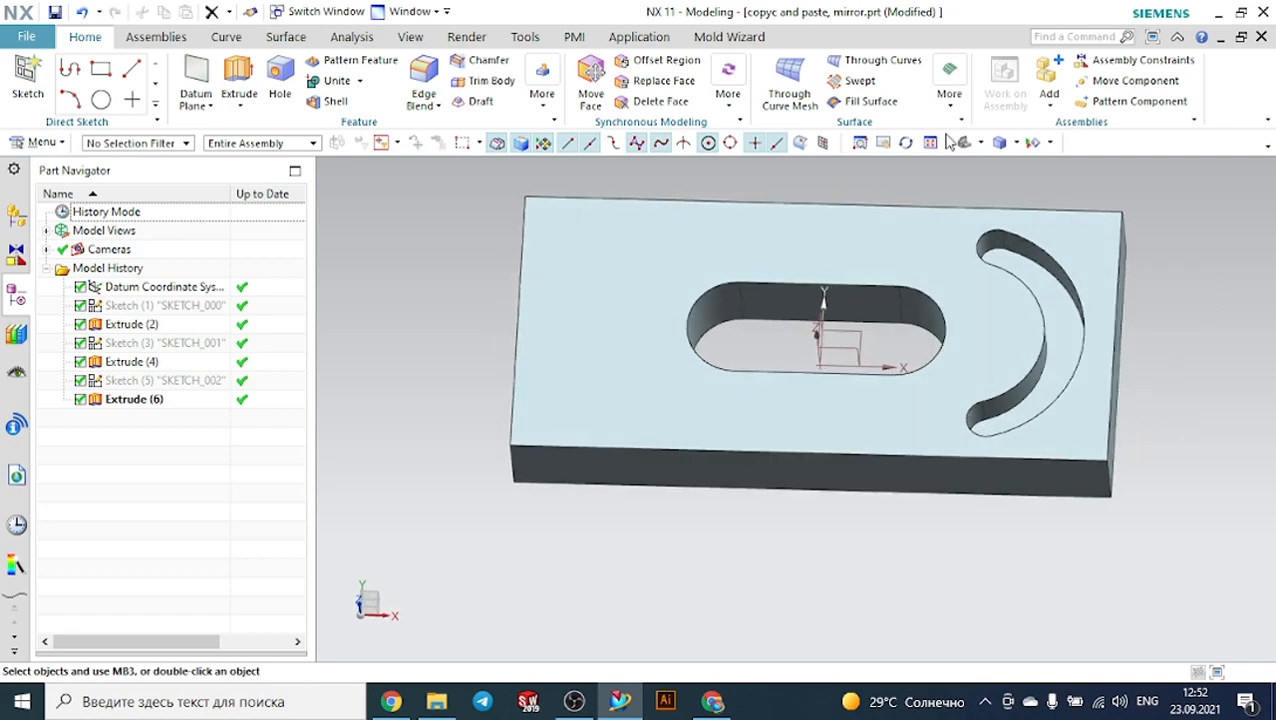
Start a Copy Face and select the curved slot's faces with the Boss or Pocket Faces rule.
{"action": "left_click", "coordinate": [730, 100]}
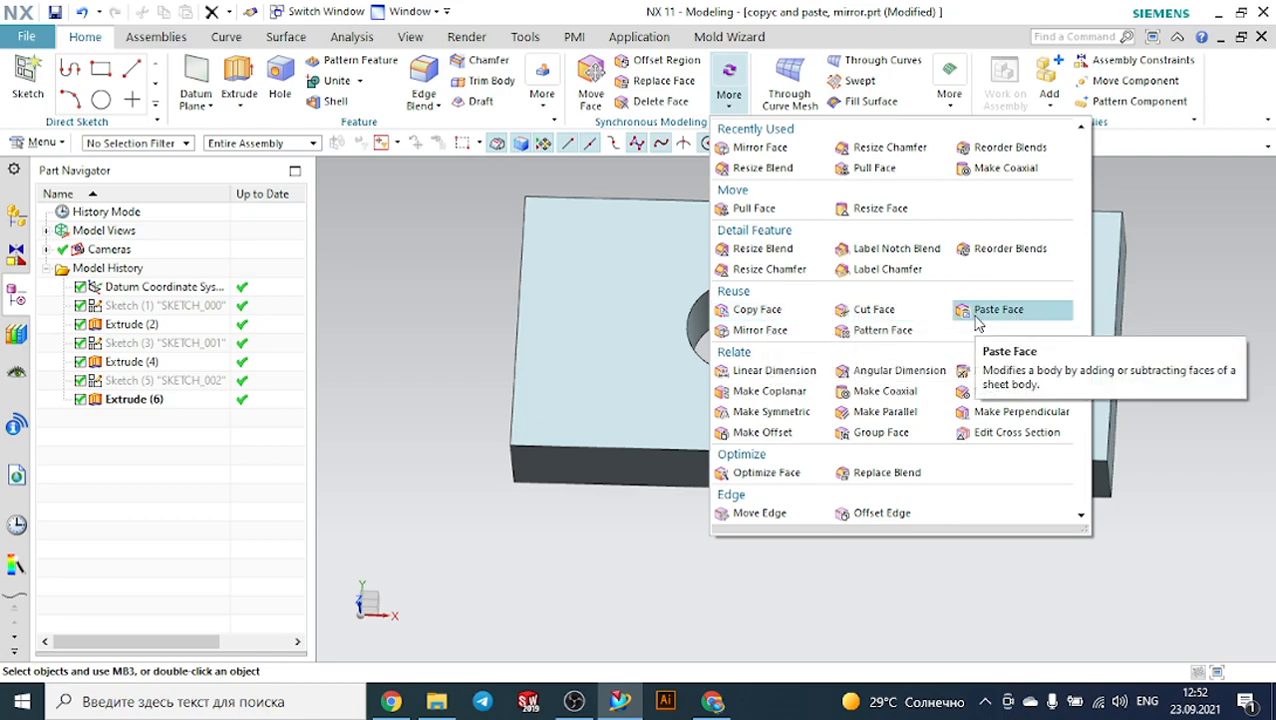
{"action": "left_click", "coordinate": [778, 312]}
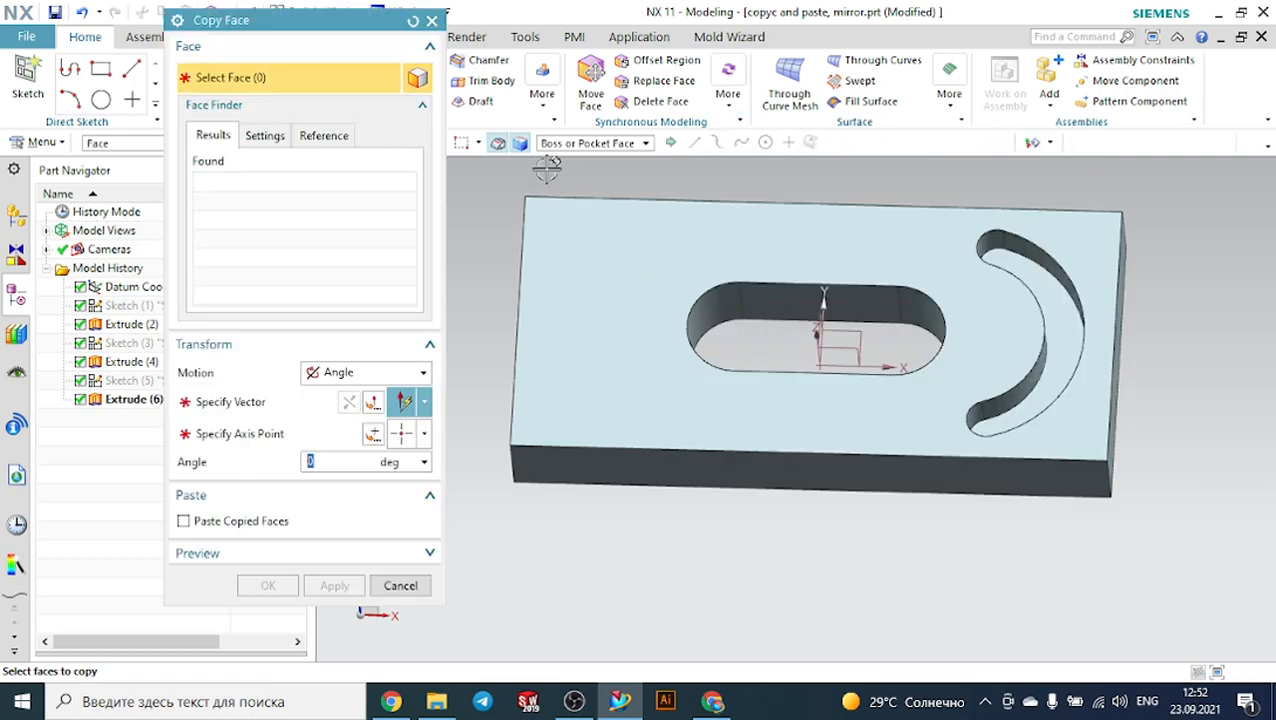
{"action": "left_click", "coordinate": [568, 145]}
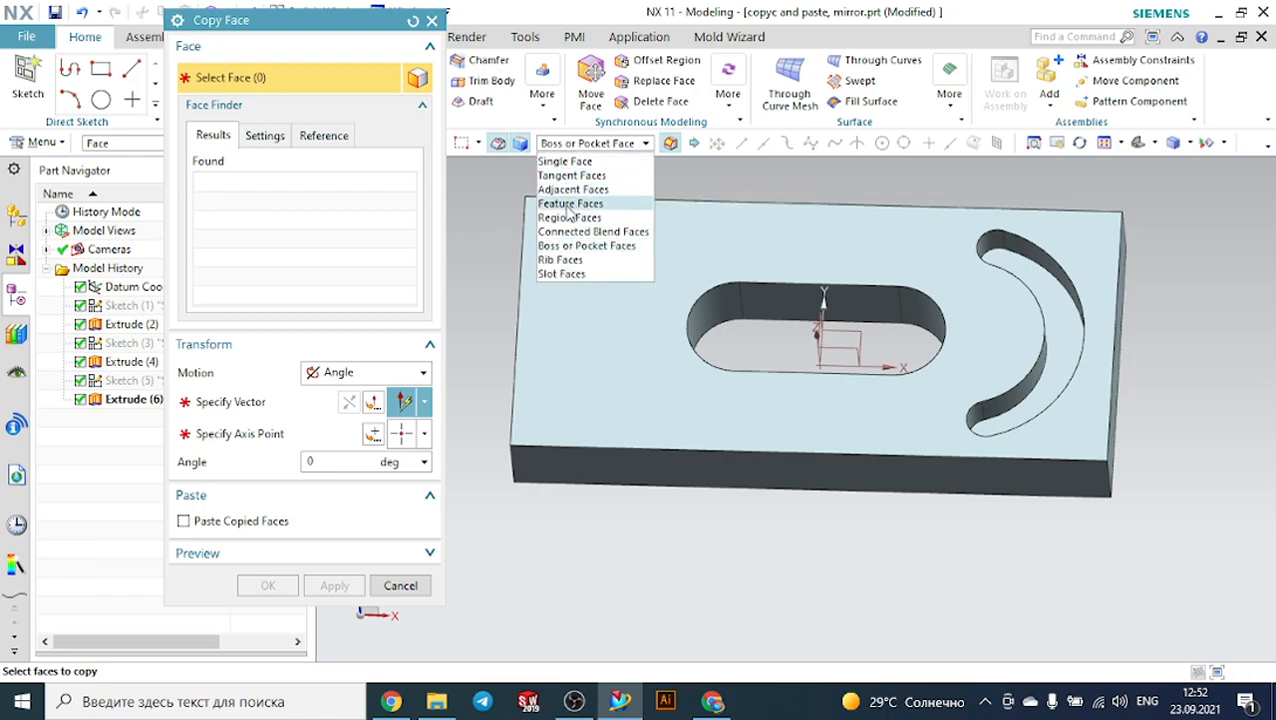
{"action": "left_click", "coordinate": [586, 245]}
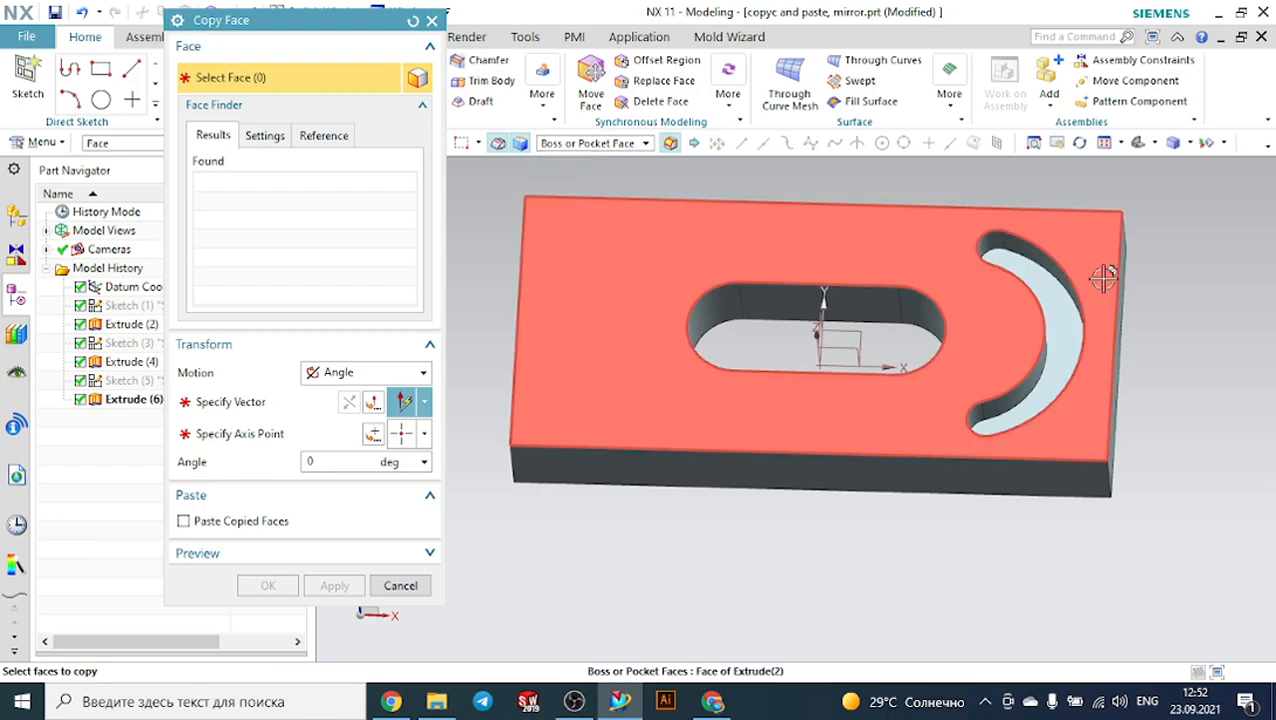
{"action": "left_click", "coordinate": [1041, 287]}
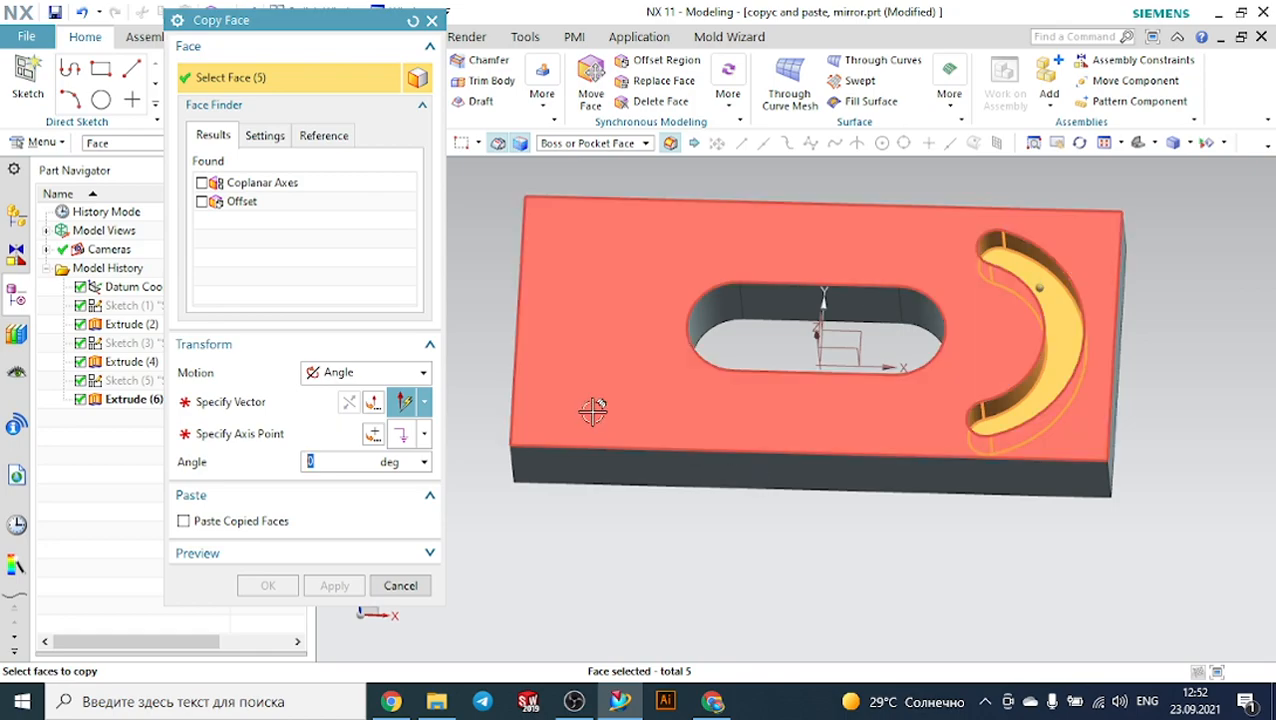
{"action": "middle_click_drag", "start_coordinate": [604, 521], "coordinate": [618, 507]}
Set the motion to Distance and copy the slot faces along the block's length to the opposite side of the central slot.
{"action": "left_click", "coordinate": [389, 376]}
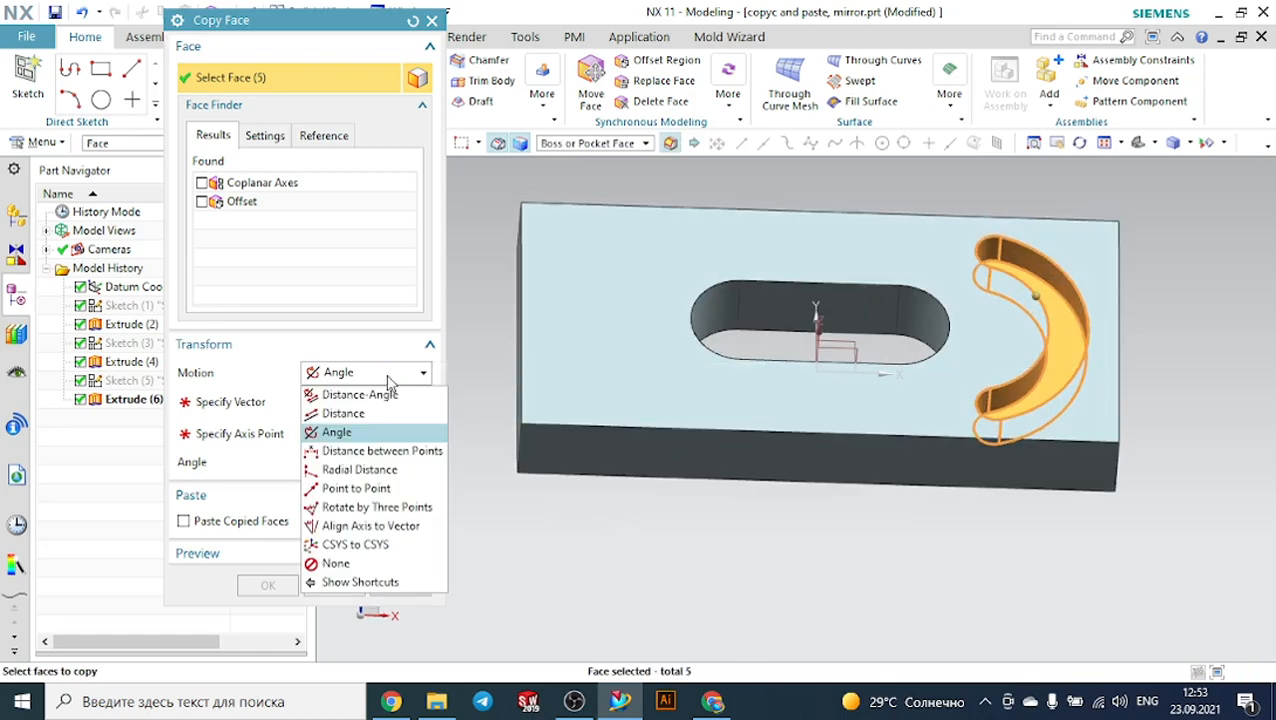
{"action": "left_click", "coordinate": [345, 413]}
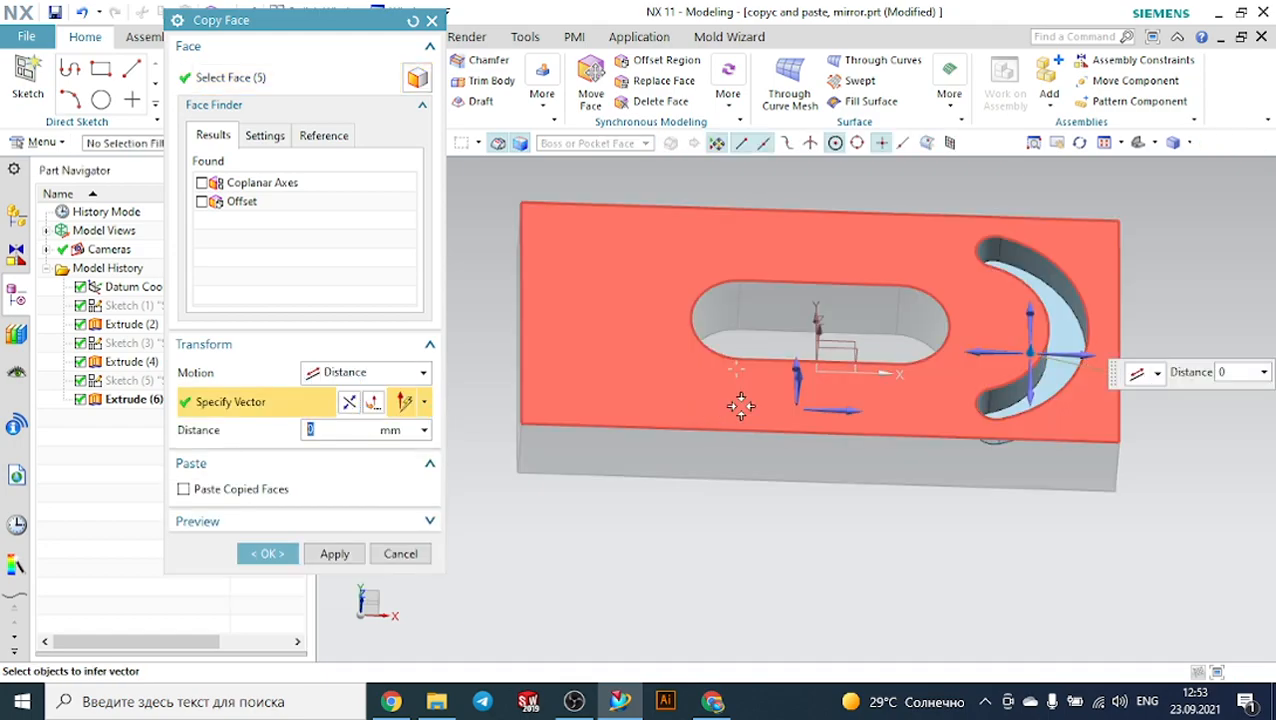
{"action": "middle_click_drag", "start_coordinate": [792, 541], "coordinate": [831, 530]}
{"action": "left_click", "coordinate": [856, 412]}
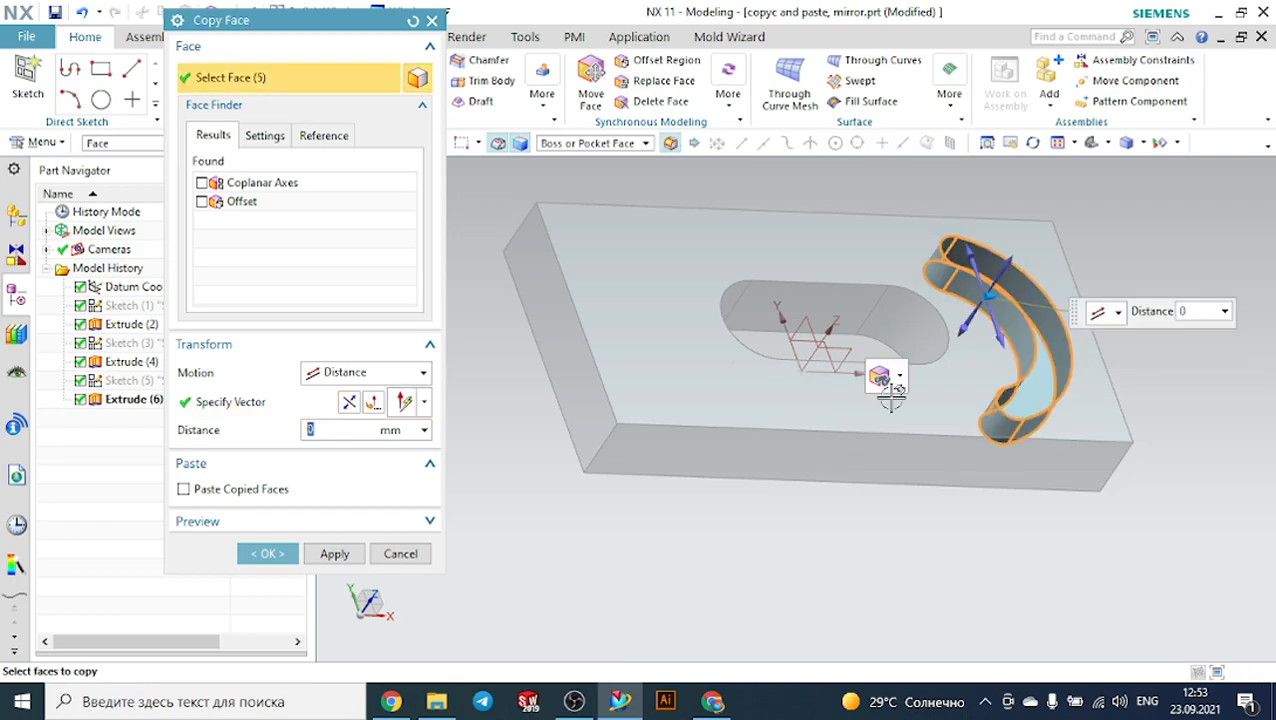
{"action": "left_click_drag", "start_coordinate": [997, 310], "coordinate": [535, 336]}
{"action": "left_click", "coordinate": [262, 553]}
{"action": "scroll", "coordinate": [560, 500], "scroll_direction": "up", "scroll_amount": 3}
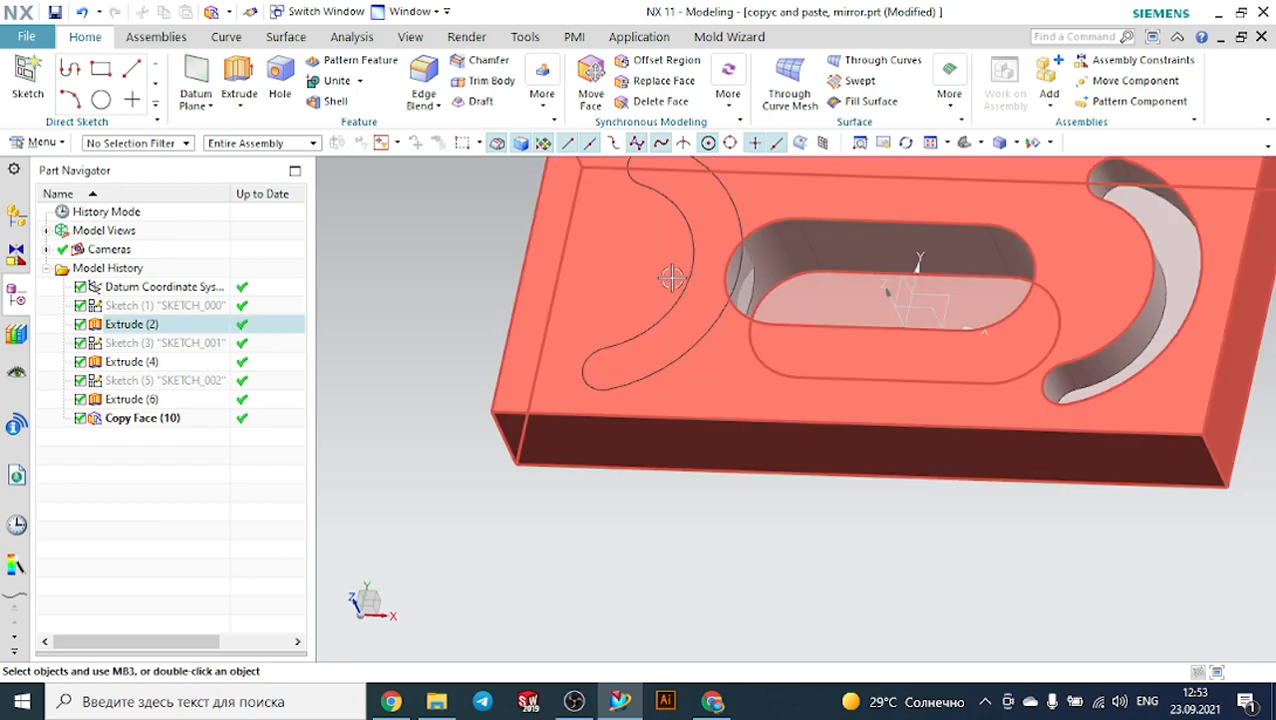
Edit the Copy Face feature so the copied slot faces lie about 107 mm from the original.
{"action": "double_click", "coordinate": [150, 418]}
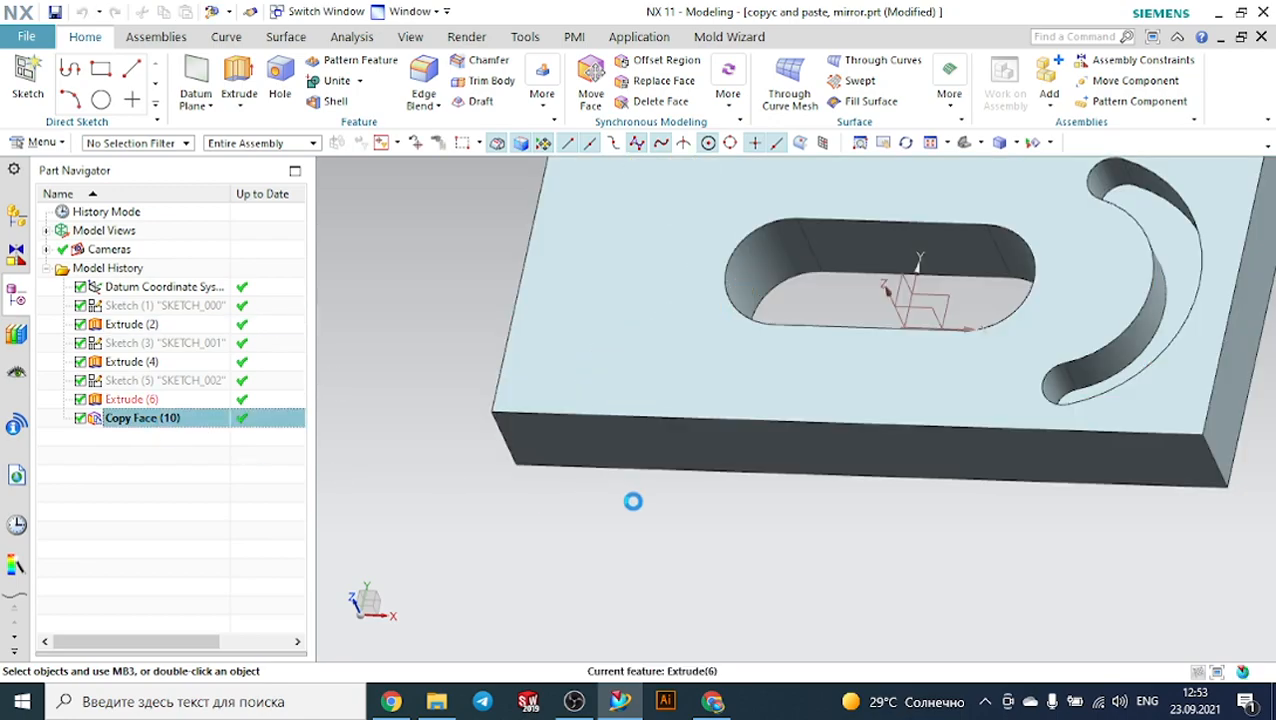
{"action": "left_click_drag", "start_coordinate": [706, 232], "coordinate": [655, 212]}
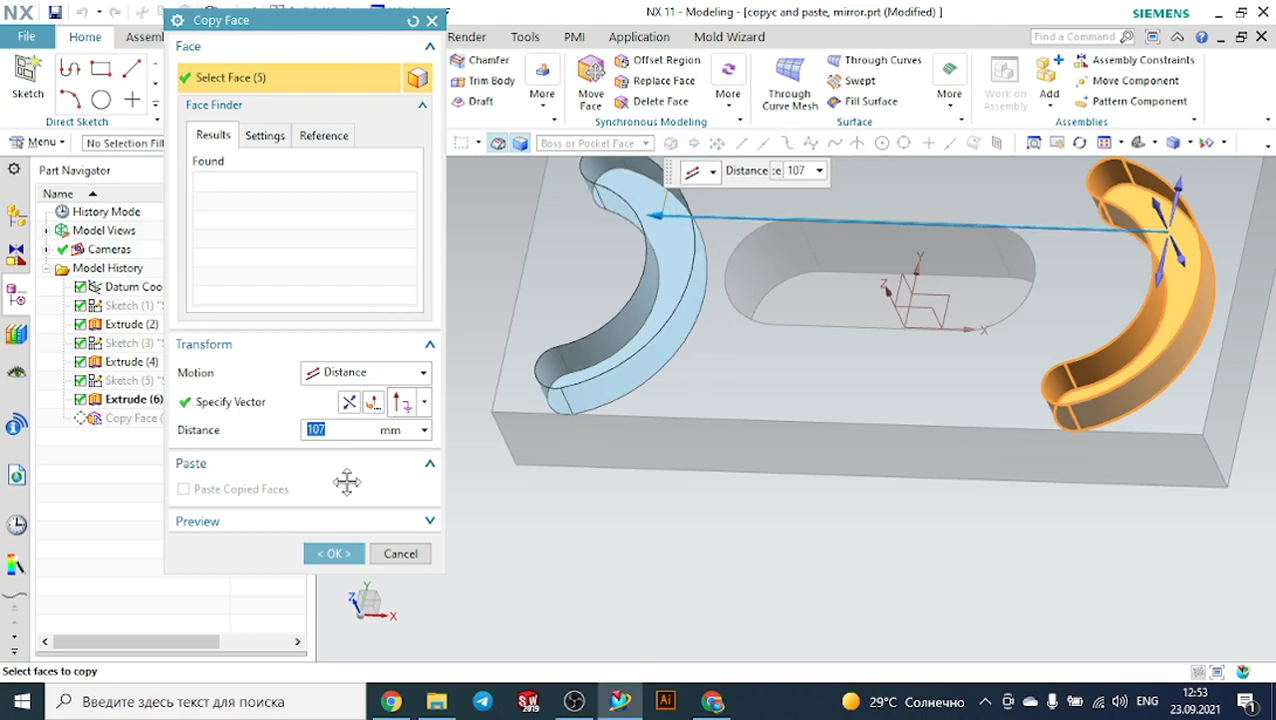
{"action": "left_click", "coordinate": [335, 553]}
{"action": "scroll", "coordinate": [686, 529], "scroll_direction": "down", "scroll_amount": 3}
{"action": "middle_click_drag", "start_coordinate": [720, 527], "coordinate": [760, 464]}
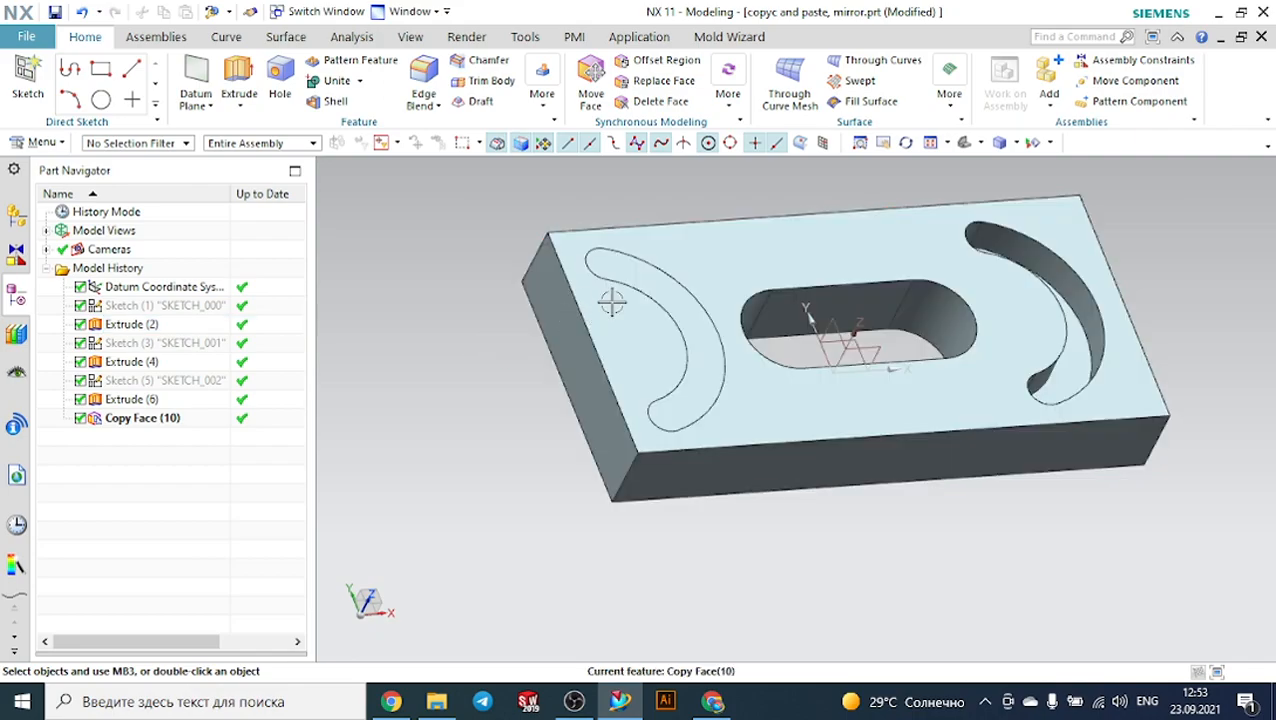
Paste the copied slot sheet body into the block with Paste Face, using the Automatic paste option.
{"action": "left_click", "coordinate": [729, 100]}
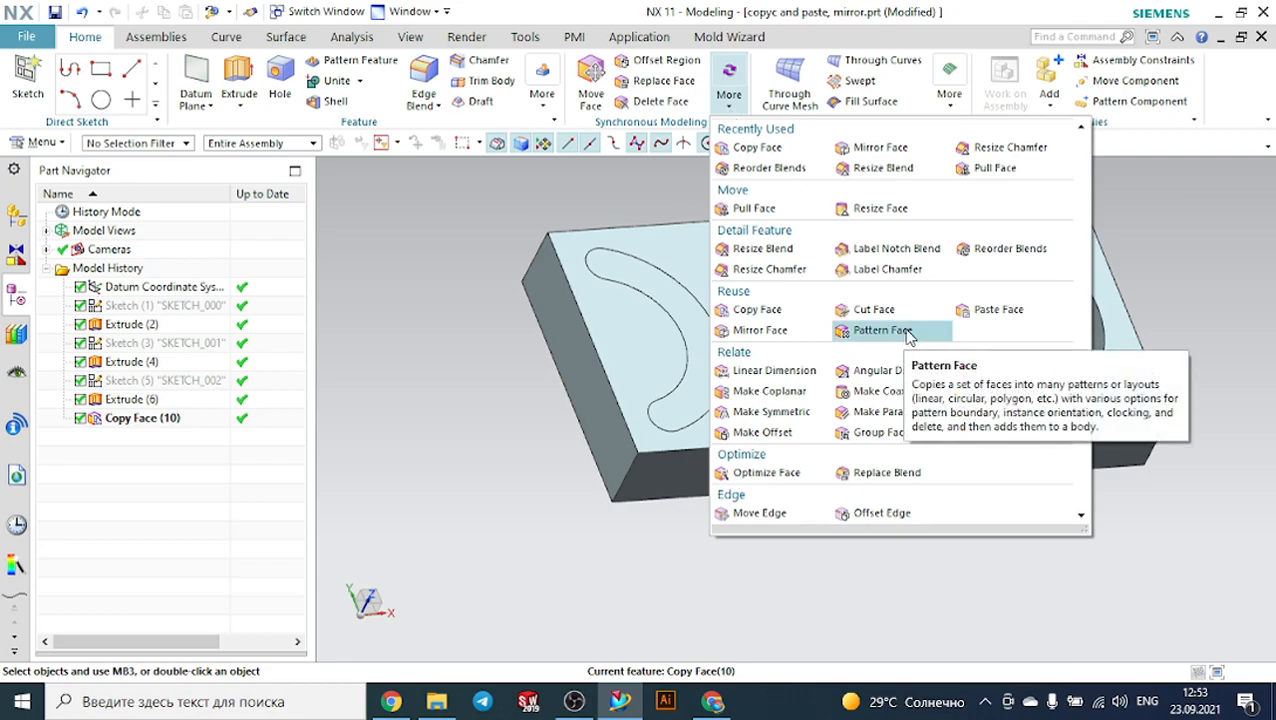
{"action": "left_click", "coordinate": [988, 316]}
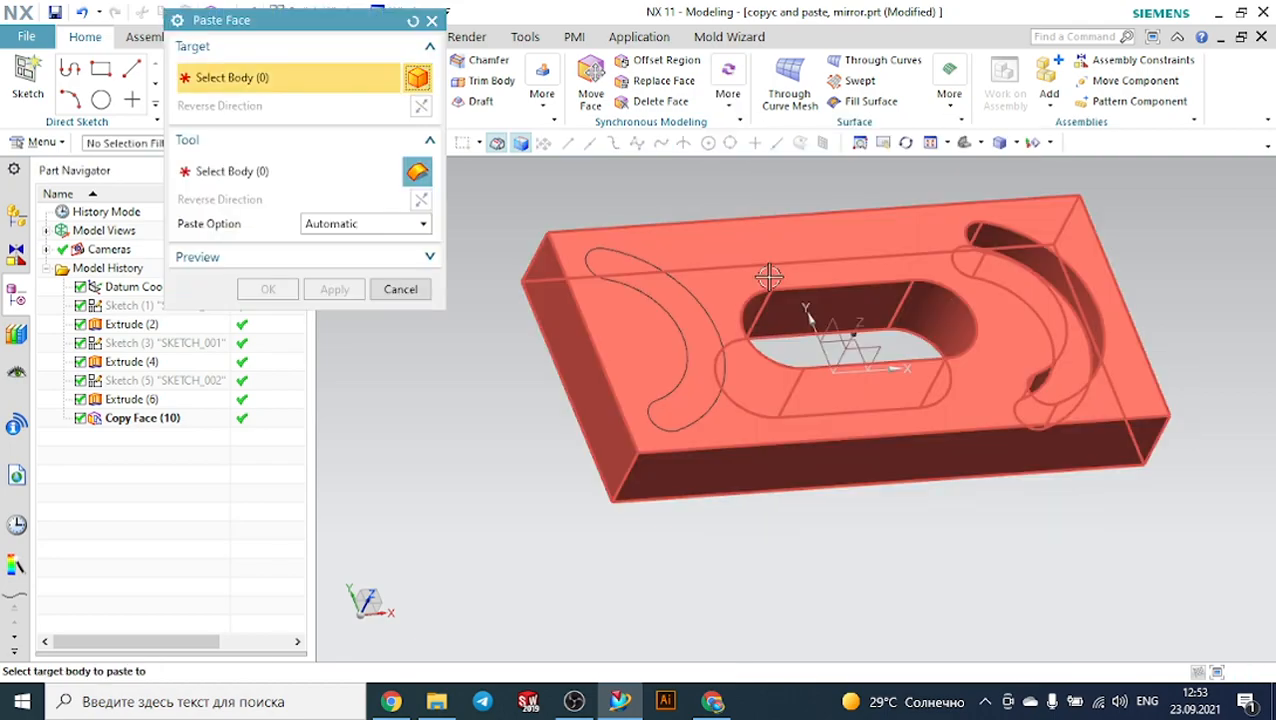
{"action": "left_click", "coordinate": [750, 247]}
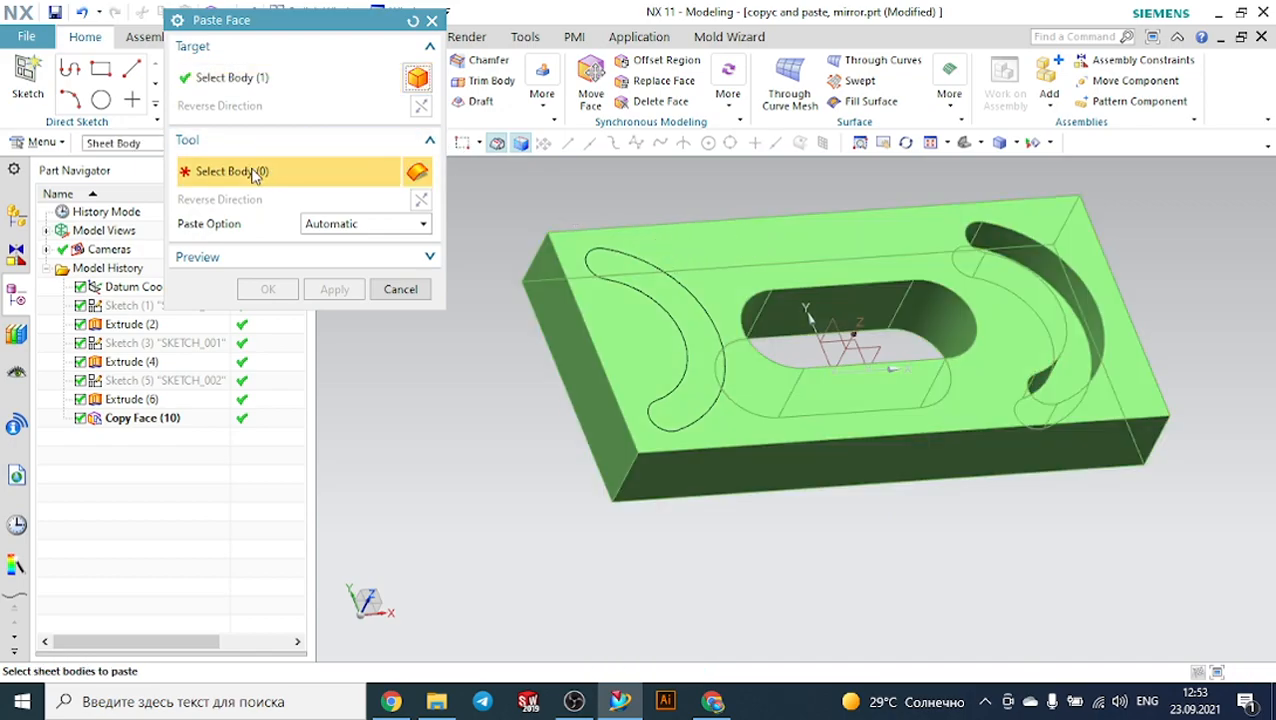
{"action": "left_click", "coordinate": [618, 285]}
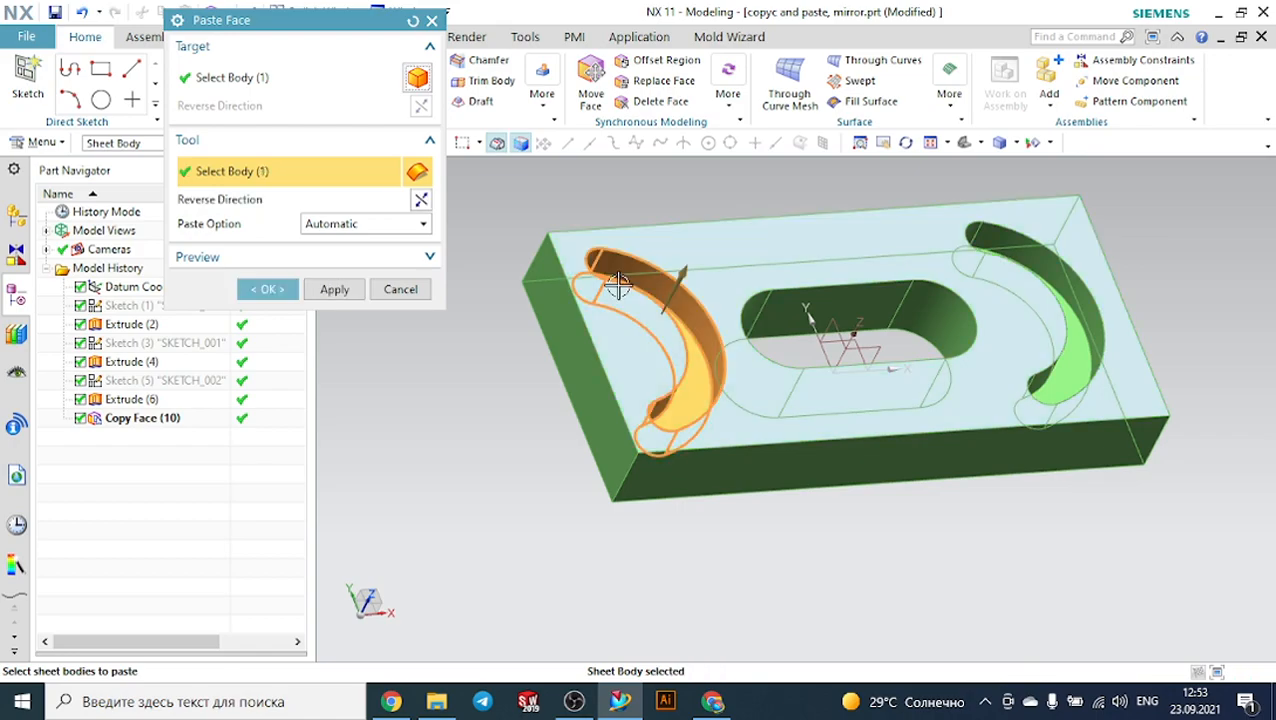
{"action": "left_click", "coordinate": [266, 289]}
{"action": "mouse_move", "coordinate": [404, 308]}
{"action": "middle_mouse_down"}
{"action": "mouse_move", "coordinate": [435, 325]}
{"action": "mouse_move", "coordinate": [421, 324]}
{"action": "middle_mouse_up"}
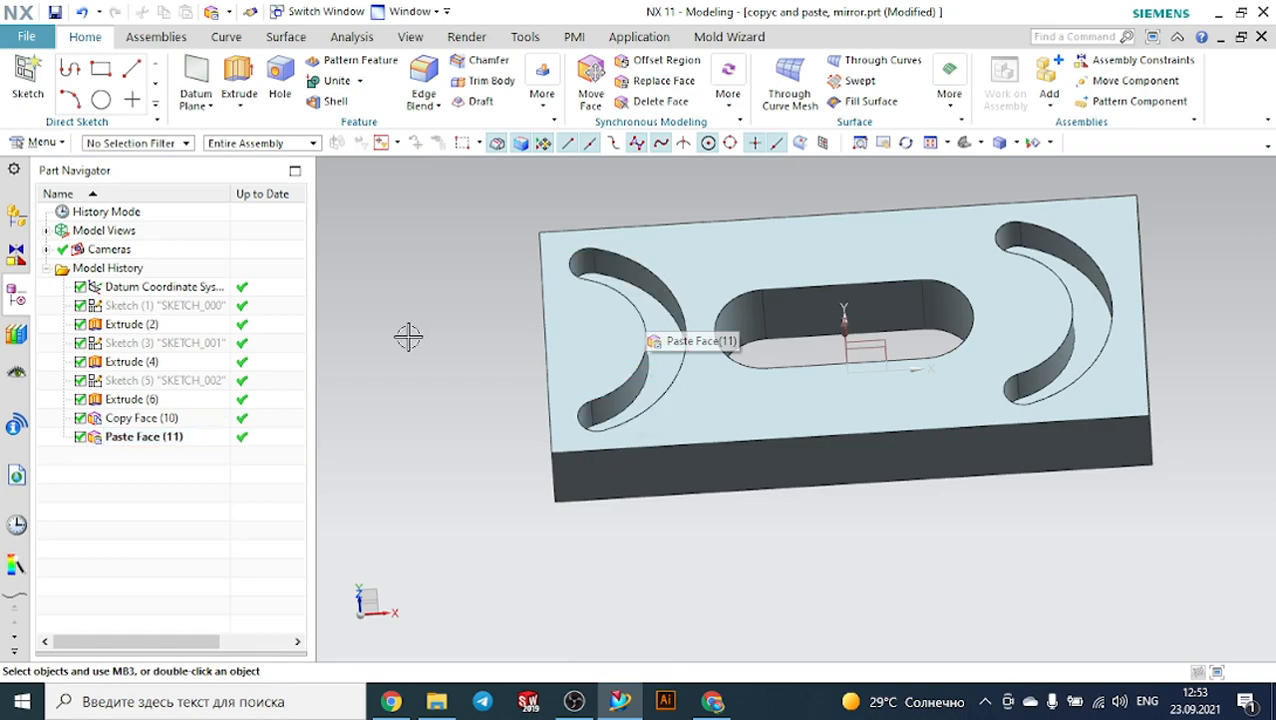
Delete the Paste Face and Copy Face features from the model history.
{"action": "left_click", "coordinate": [171, 442]}
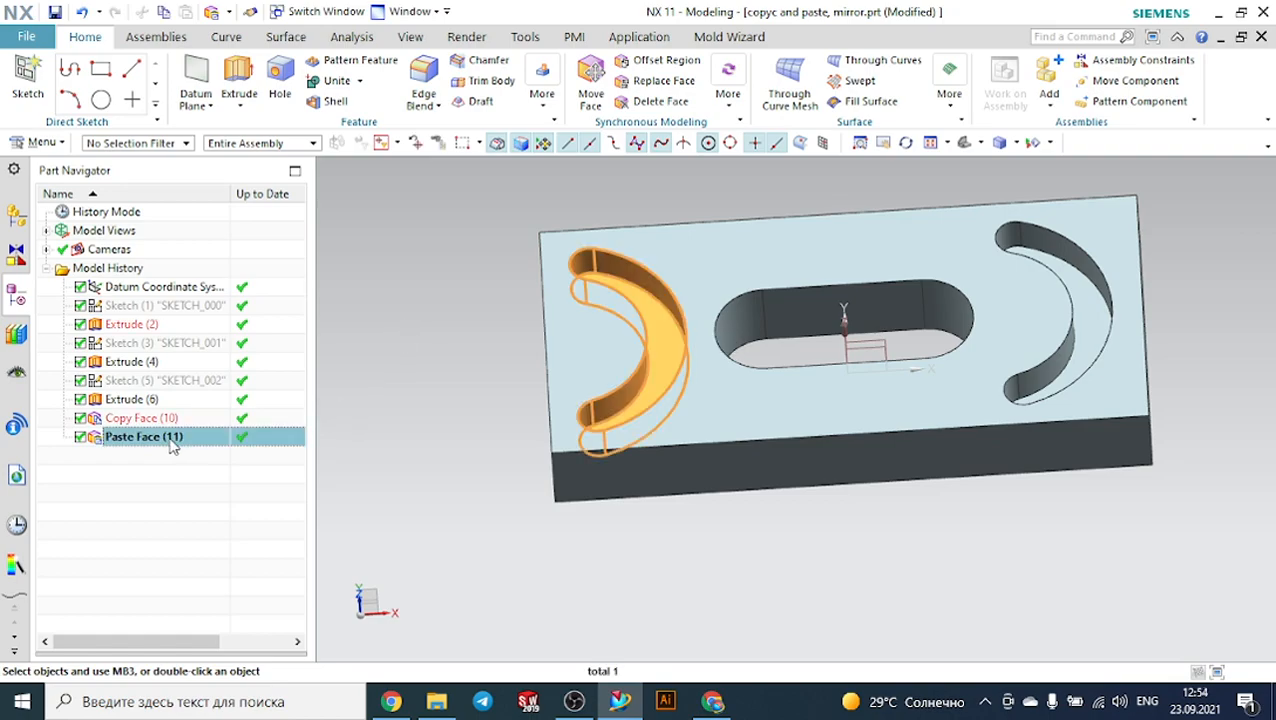
{"action": "right_click", "coordinate": [171, 442]}
{"action": "left_click", "coordinate": [210, 446]}
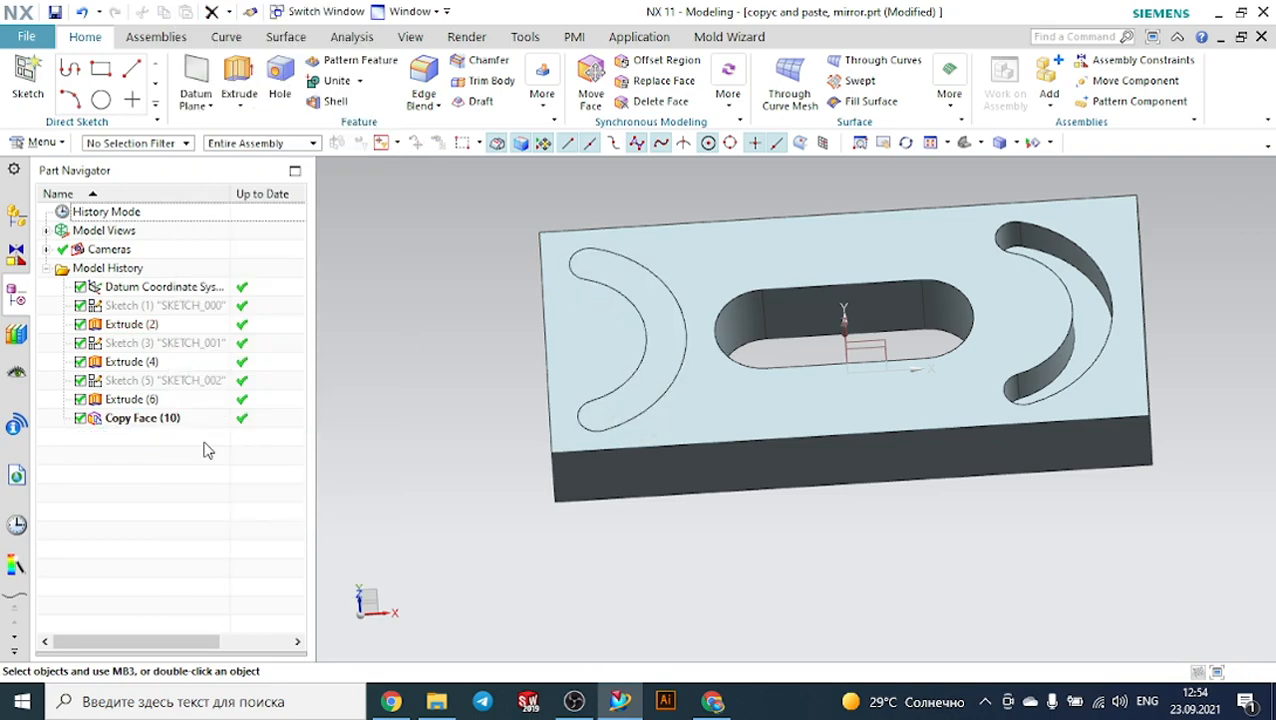
{"action": "left_click", "coordinate": [161, 420]}
{"action": "right_click", "coordinate": [161, 420]}
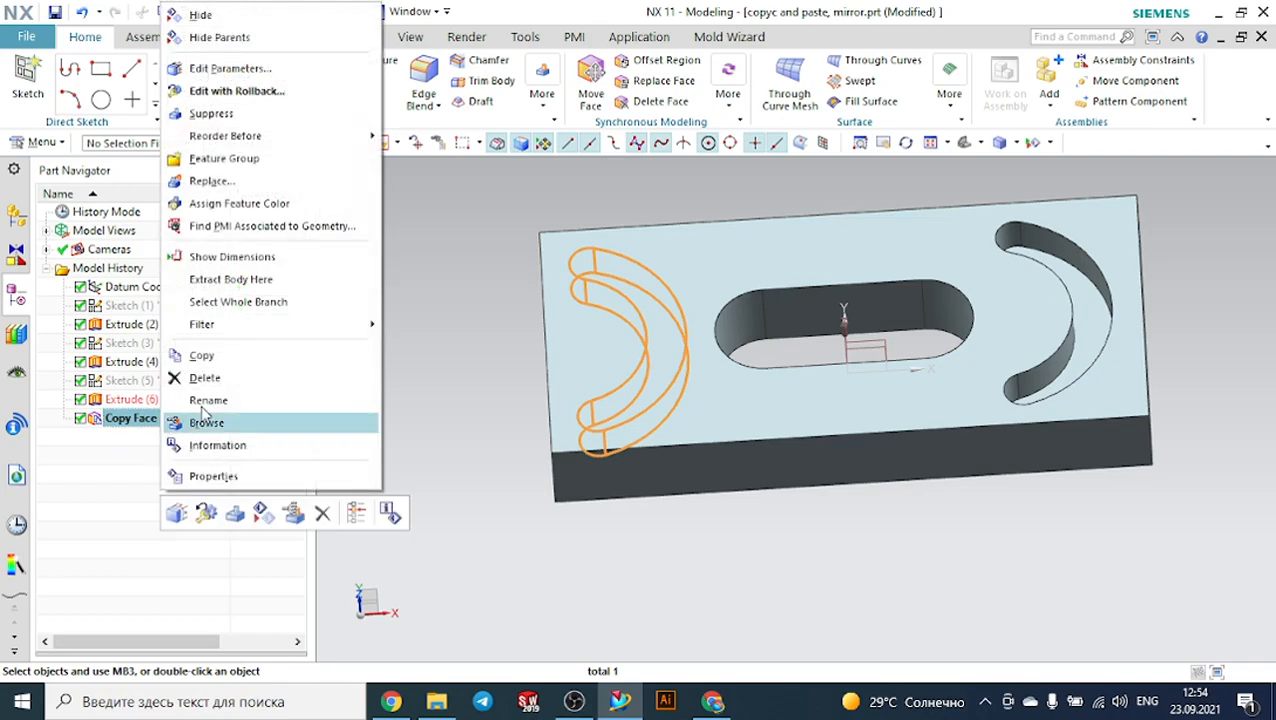
{"action": "left_click", "coordinate": [233, 386]}
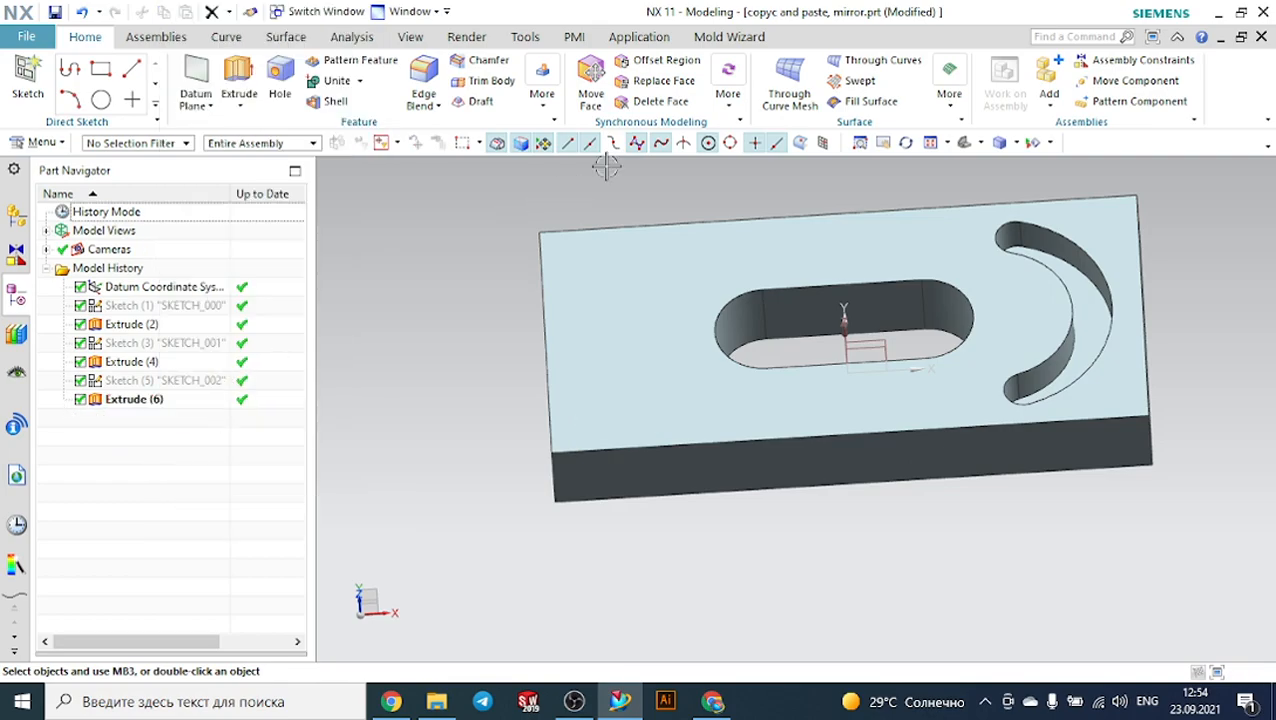
Cut the curved slot's faces with Cut Face, using Boss or Pocket Faces selection, and move them about 103 mm along the block's length past the central slot.
{"action": "left_click", "coordinate": [728, 98]}
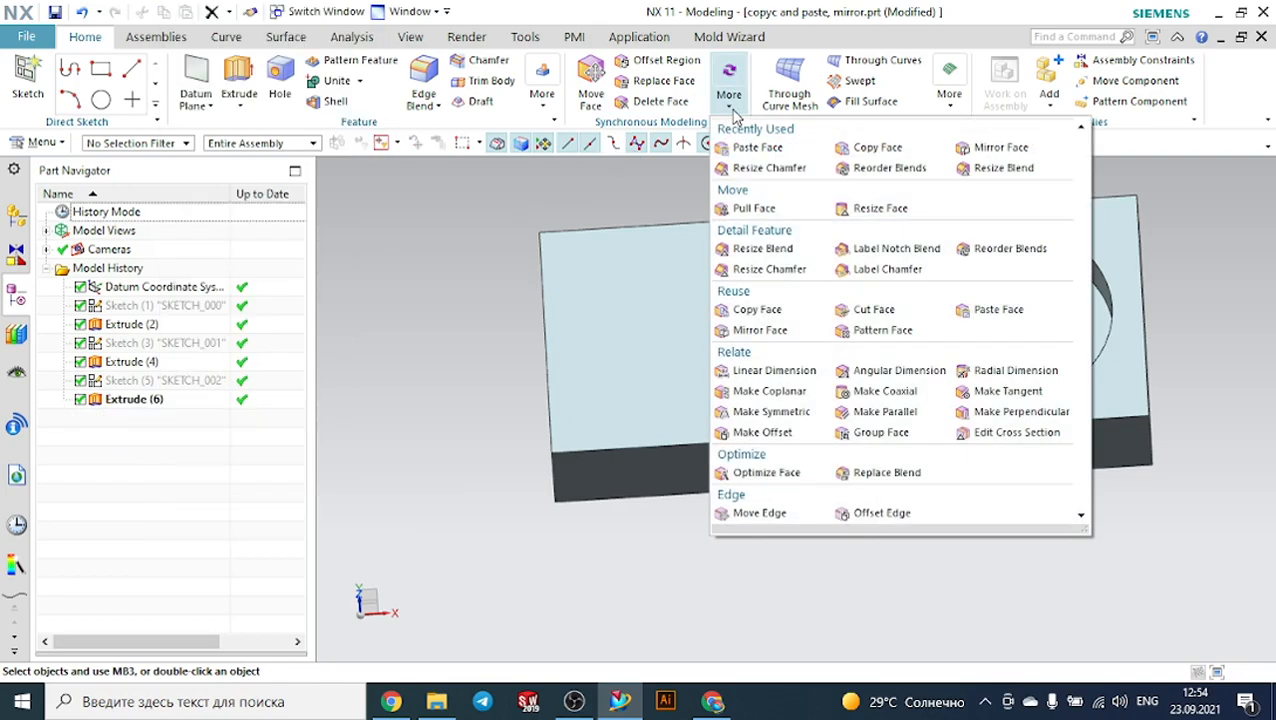
{"action": "left_click", "coordinate": [906, 316]}
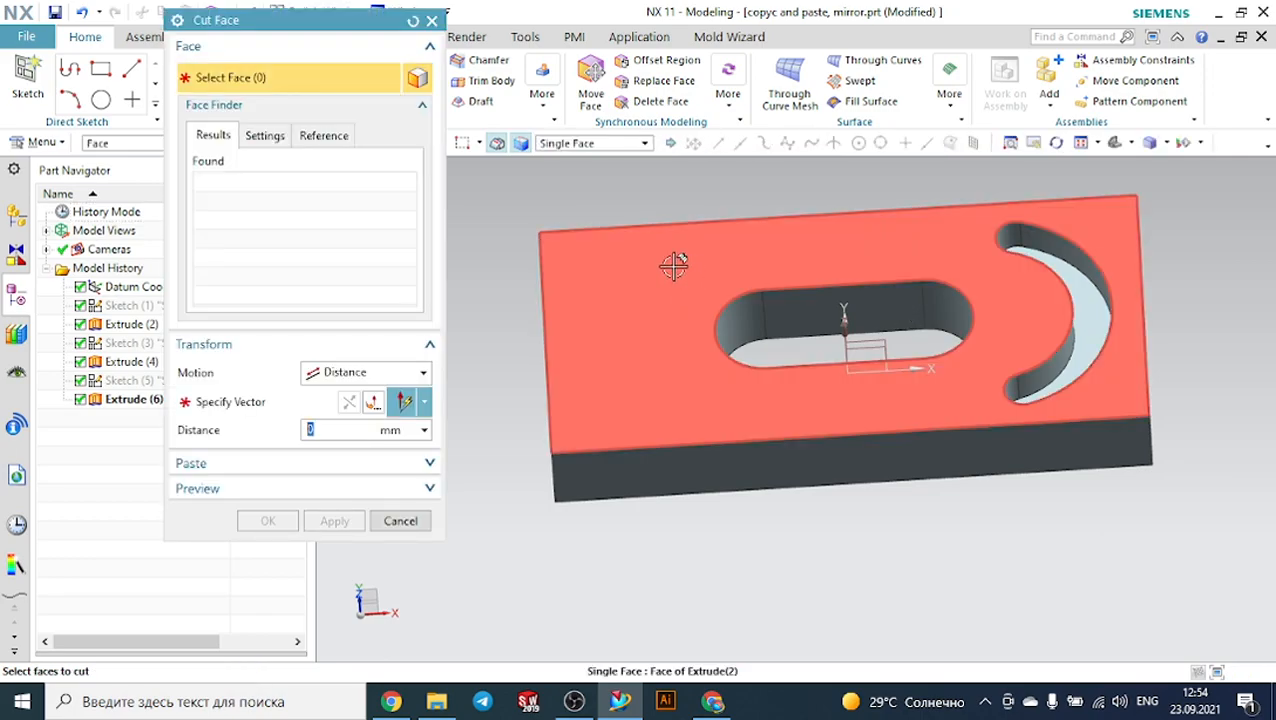
{"action": "left_click", "coordinate": [569, 146]}
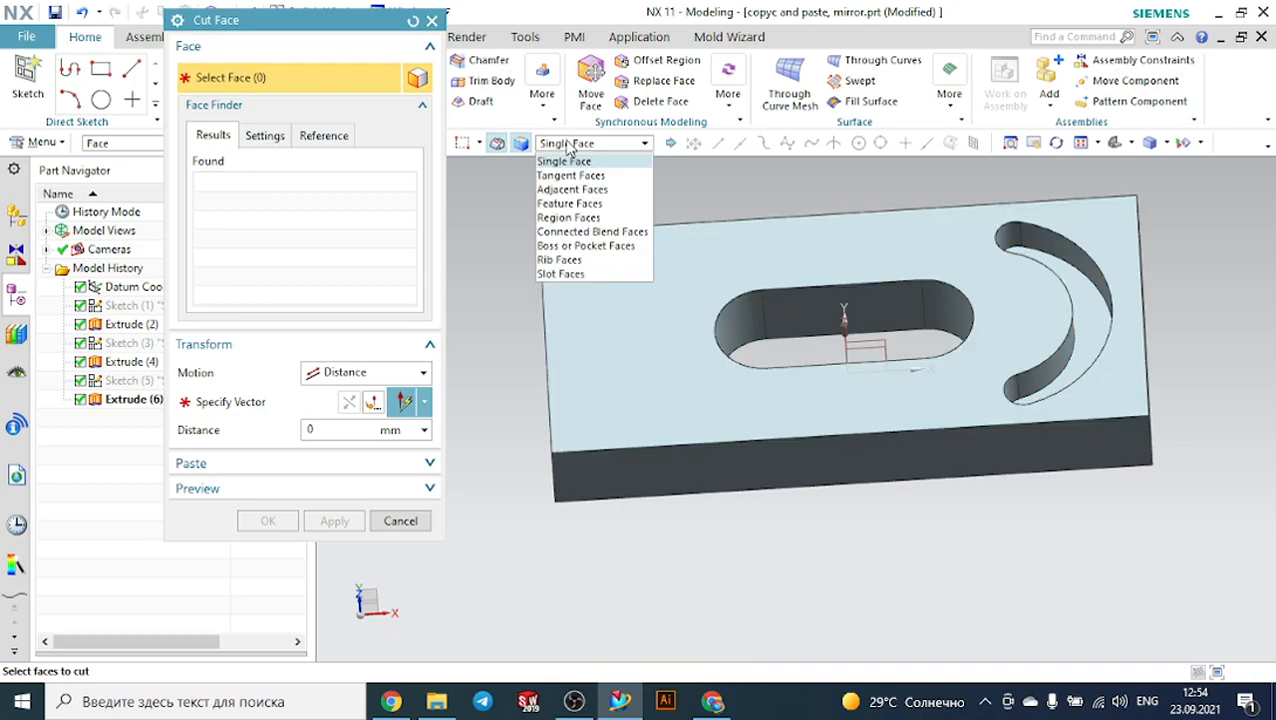
{"action": "left_click", "coordinate": [590, 245]}
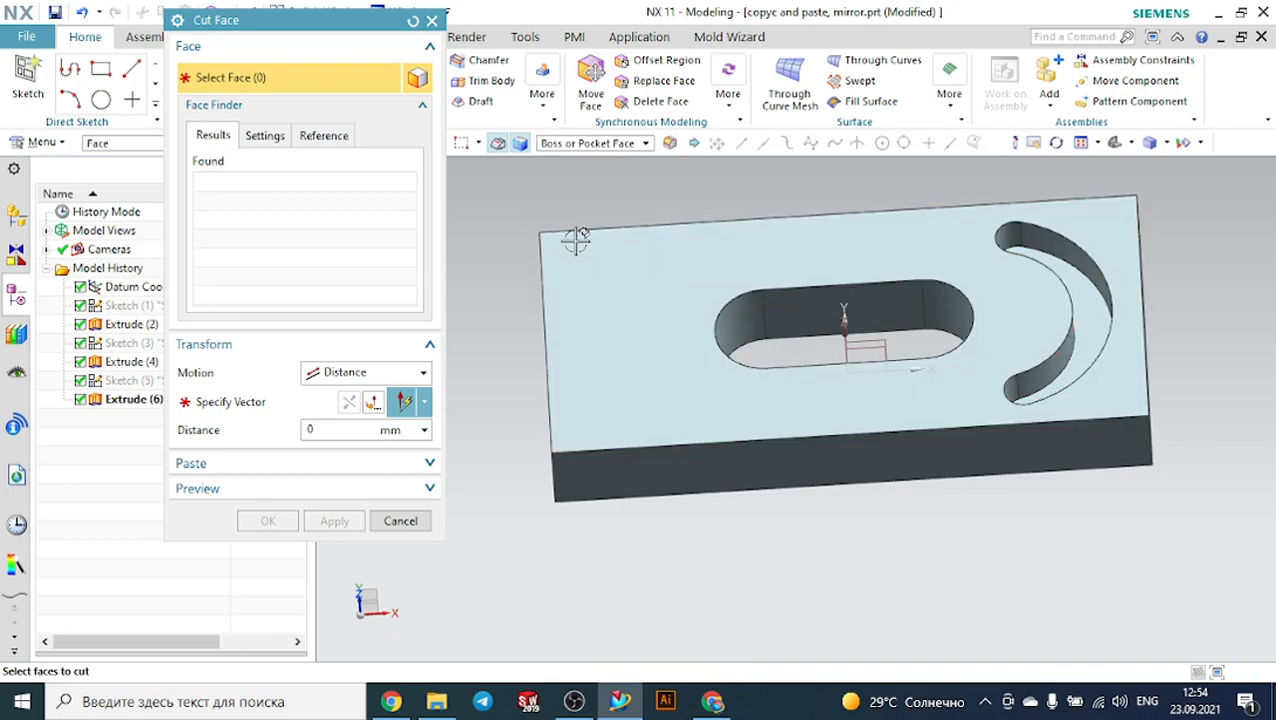
{"action": "left_click", "coordinate": [1060, 268]}
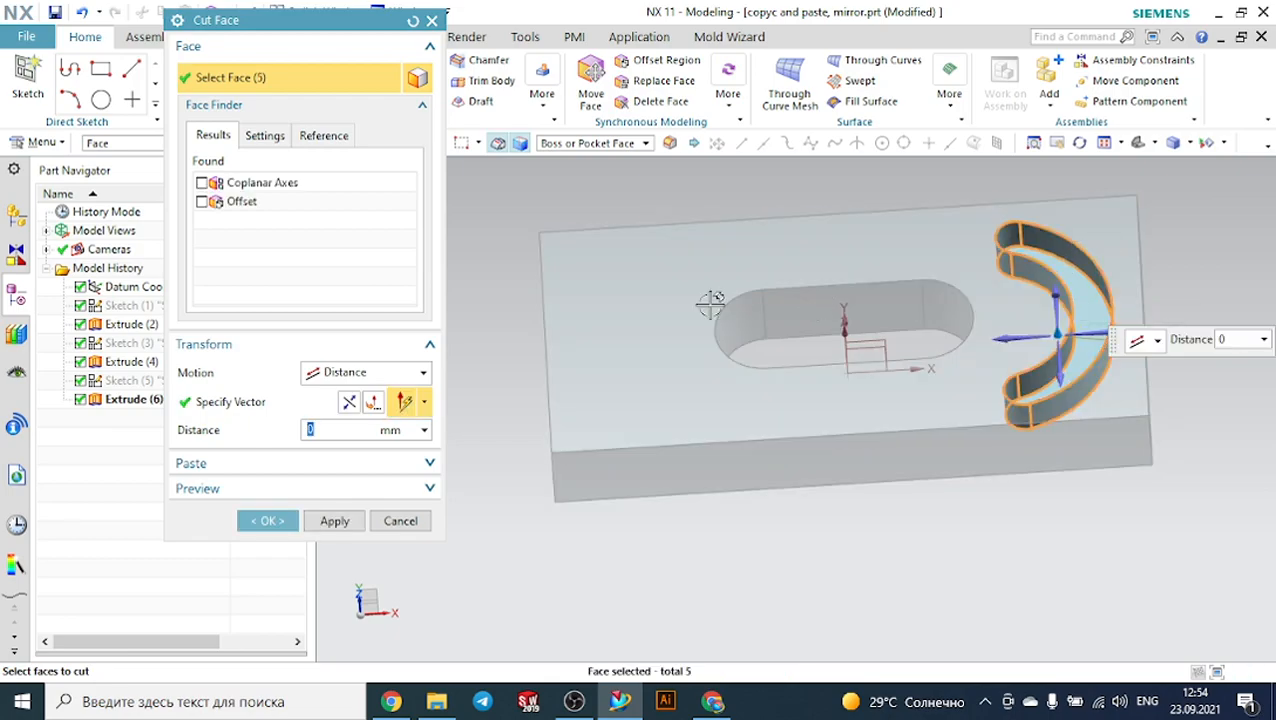
{"action": "left_click", "coordinate": [336, 402]}
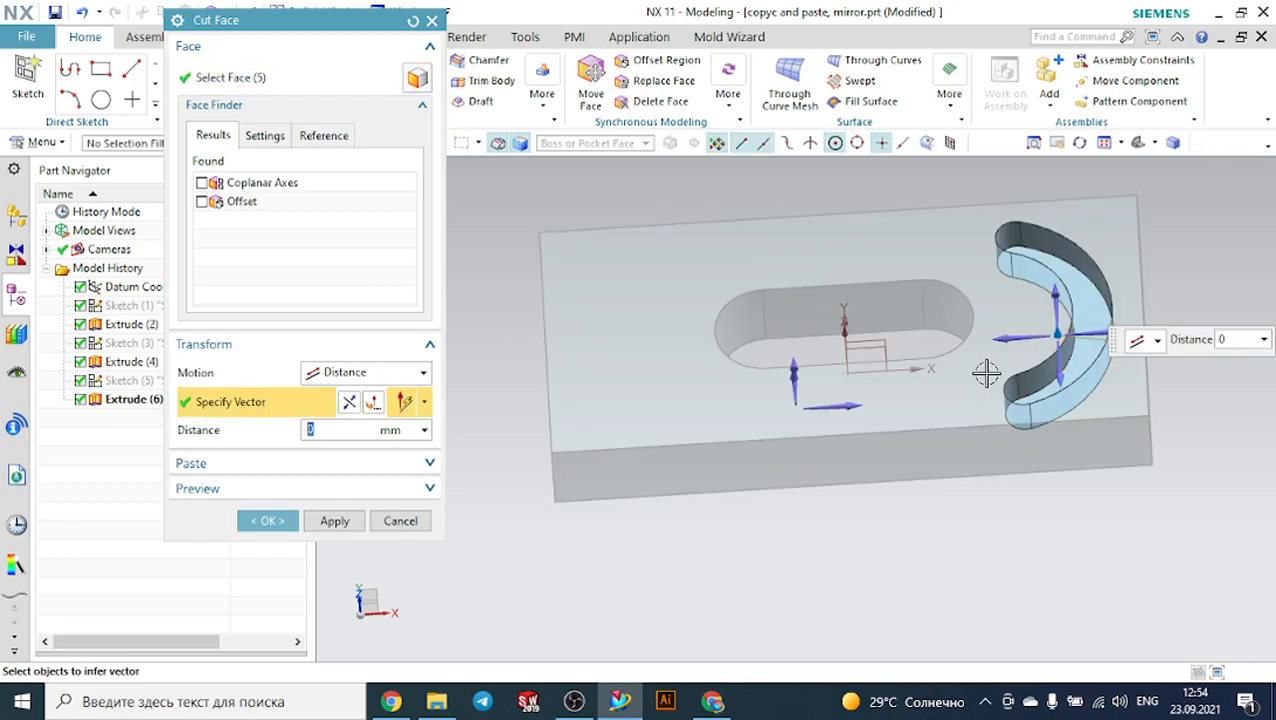
{"action": "left_click_drag", "start_coordinate": [1004, 344], "coordinate": [643, 343]}
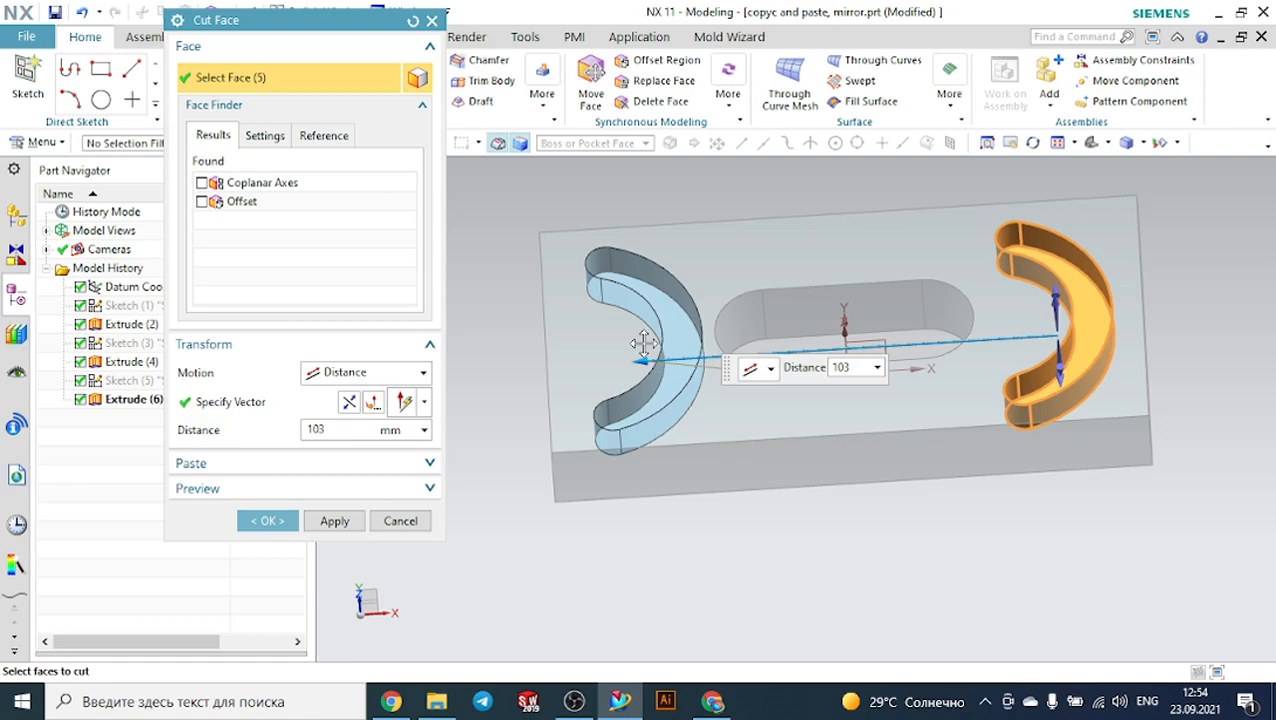
{"action": "left_click", "coordinate": [265, 521]}
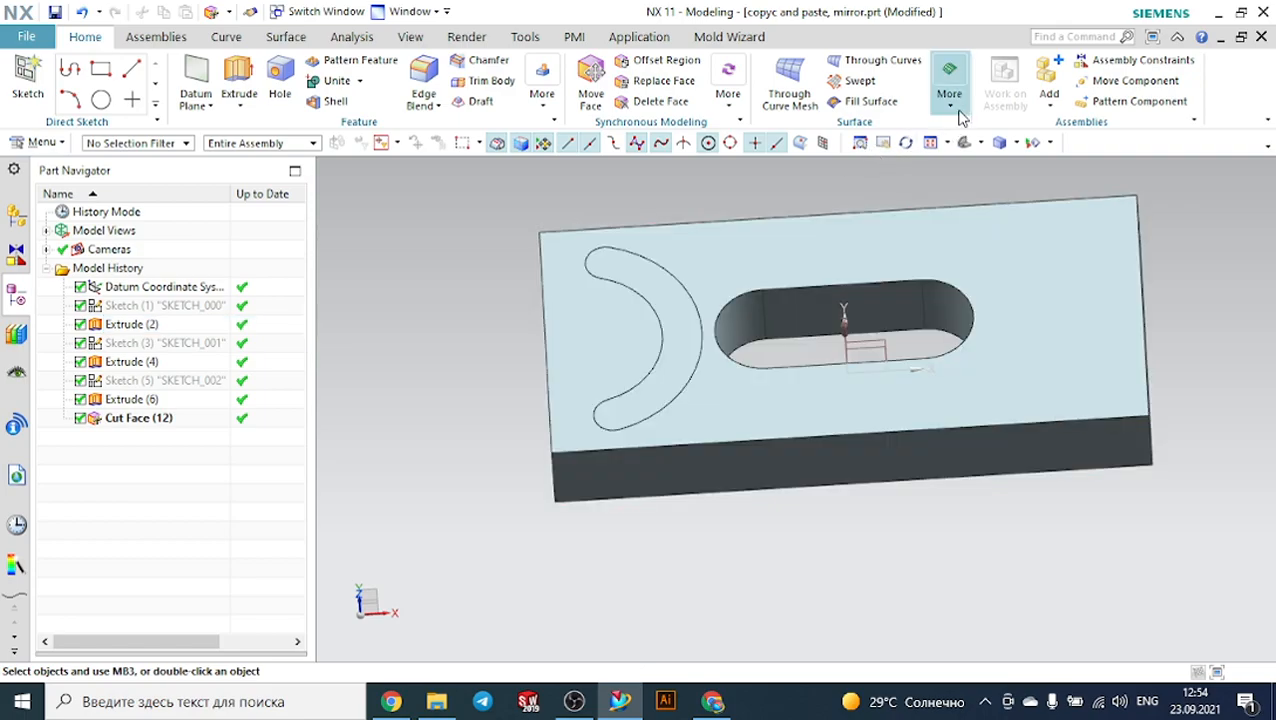
Paste the cut slot sheet body into the block with Paste Face, using the Automatic paste option.
{"action": "left_click", "coordinate": [740, 112]}
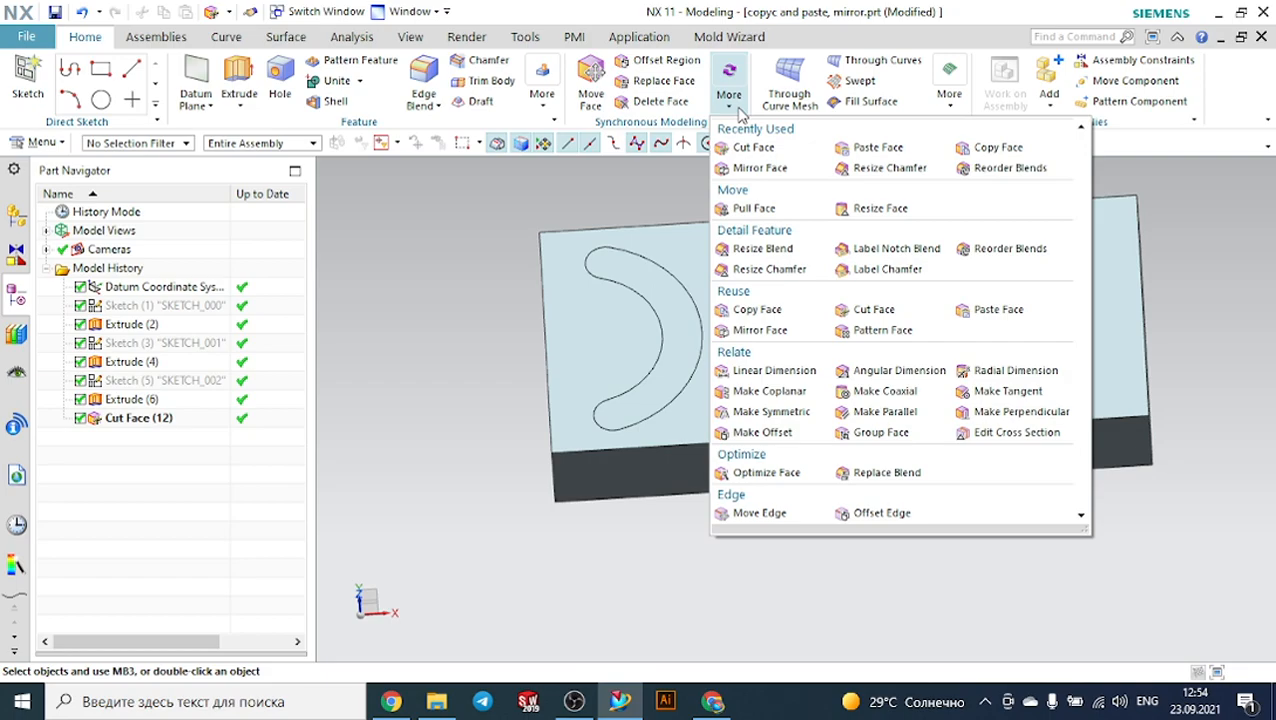
{"action": "left_click", "coordinate": [878, 148]}
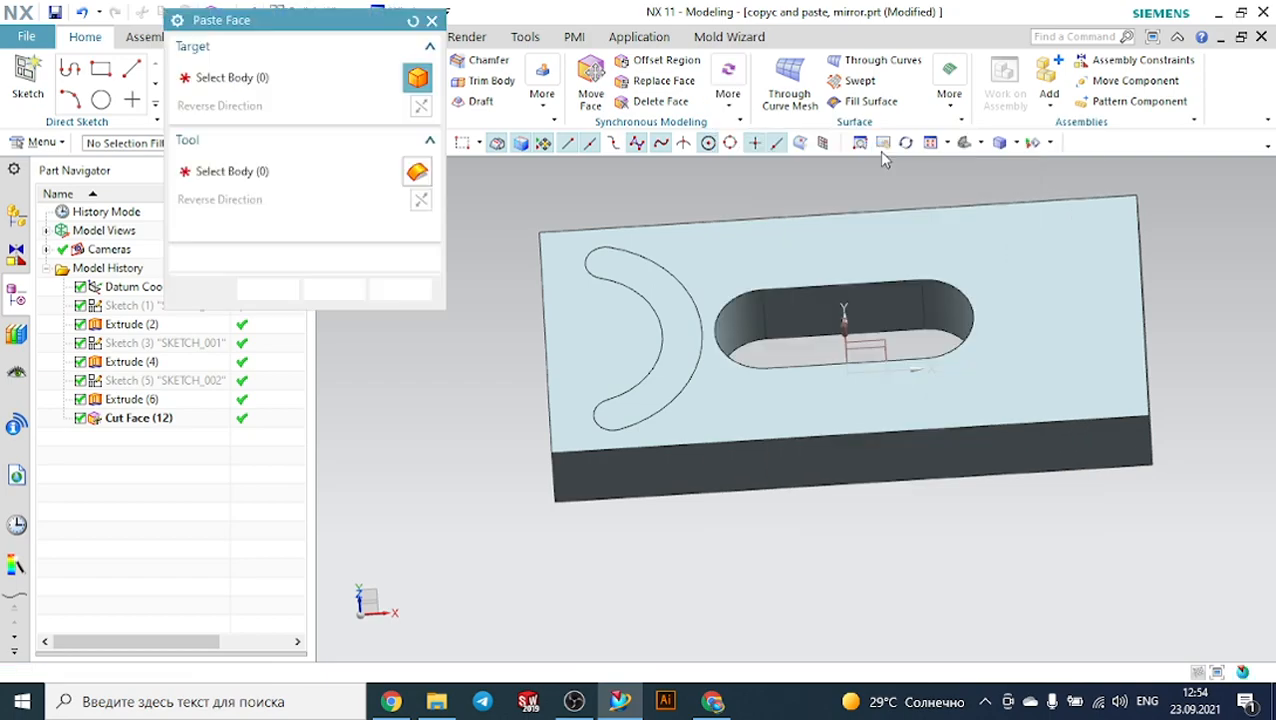
{"action": "left_click", "coordinate": [728, 250]}
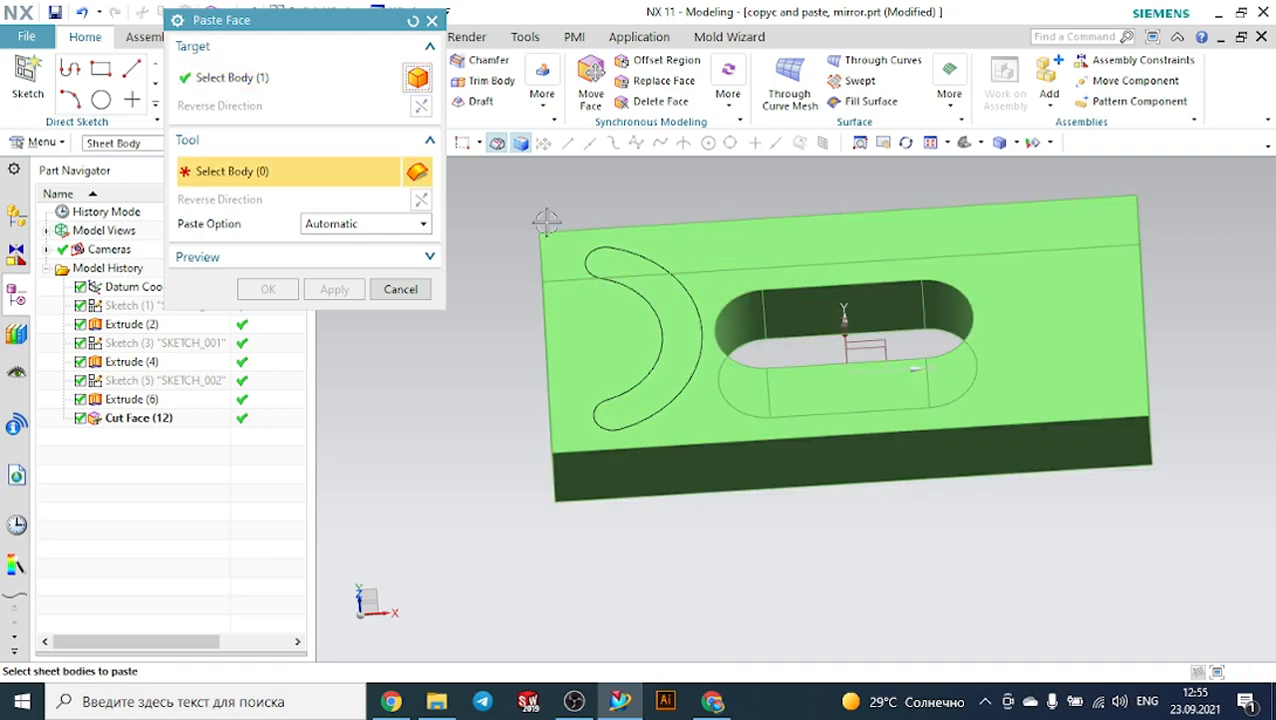
{"action": "left_click", "coordinate": [629, 275]}
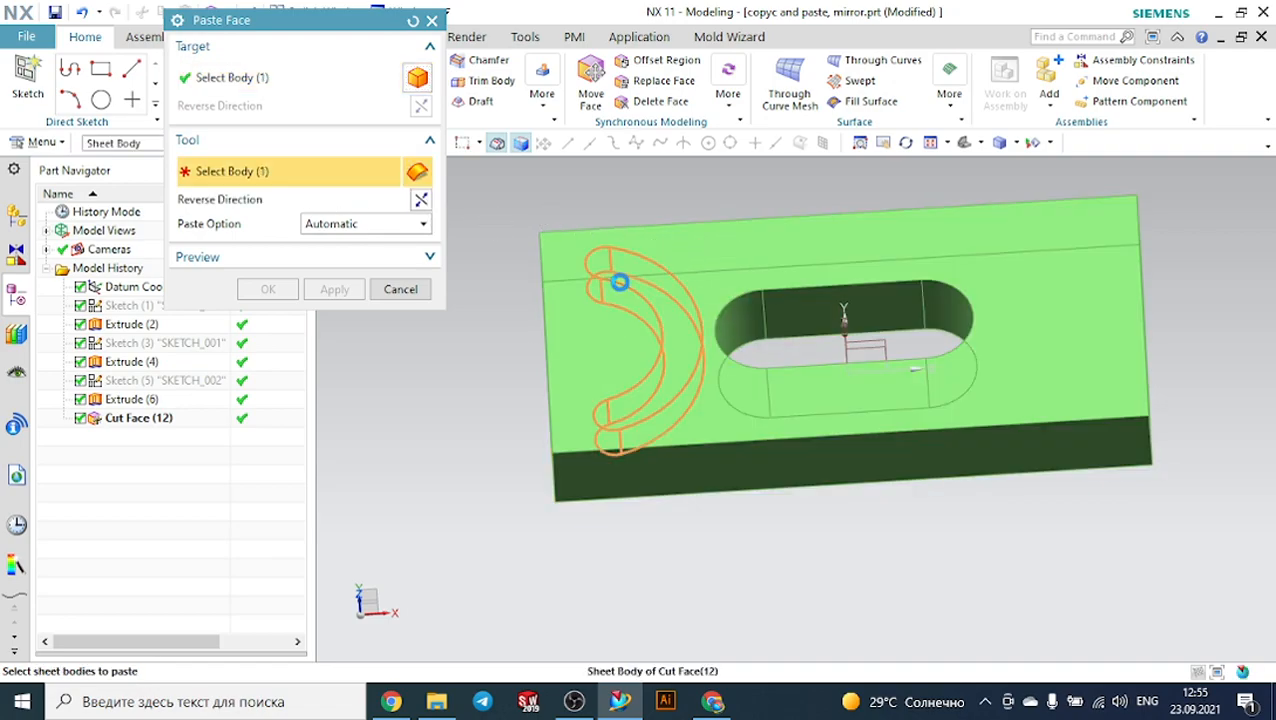
{"action": "left_click", "coordinate": [268, 289]}
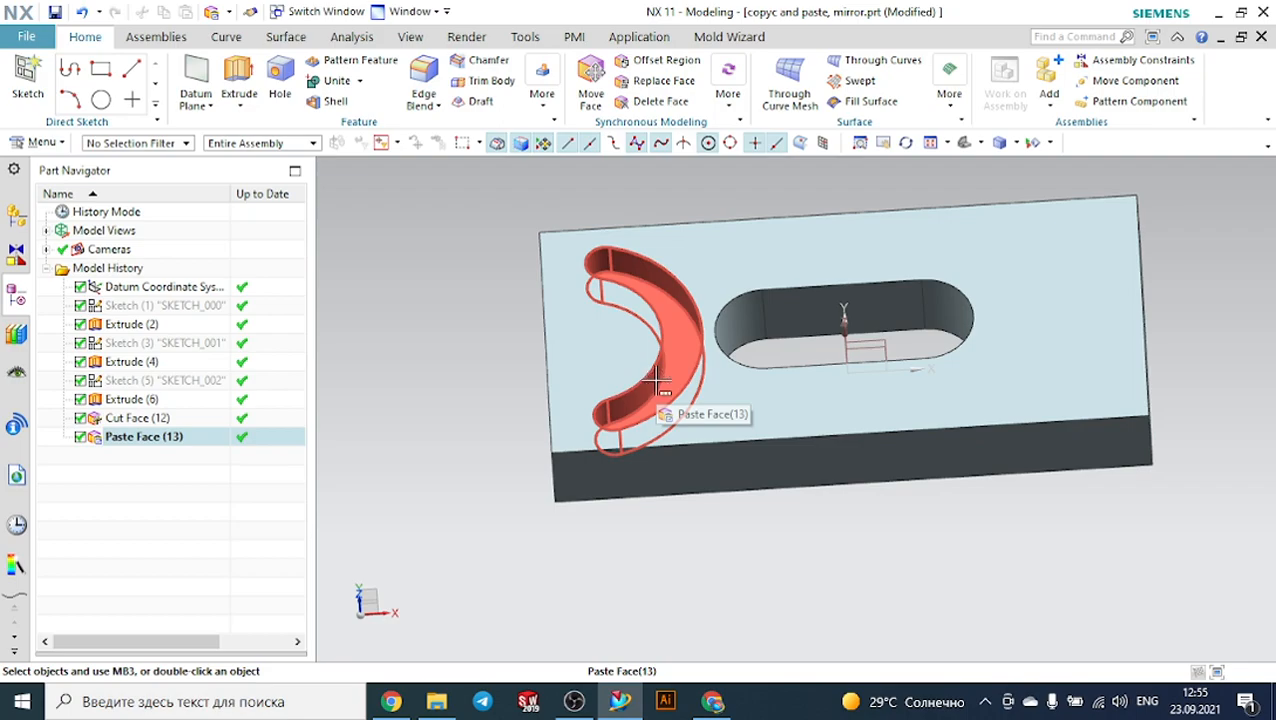
Undo the Paste Face and Cut Face operations on the block.
{"action": "key", "text": "ctrl+z"}
{"action": "key", "text": "ctrl+z"}
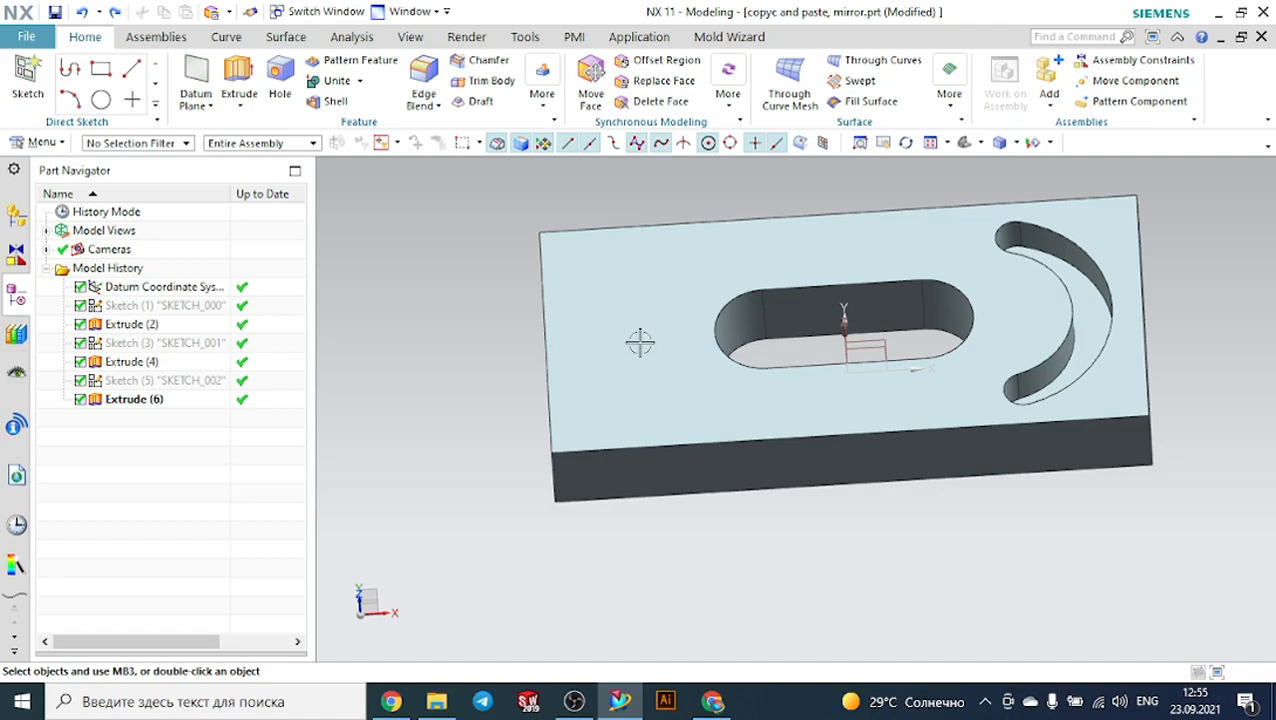
{"action": "left_click", "coordinate": [728, 98]}
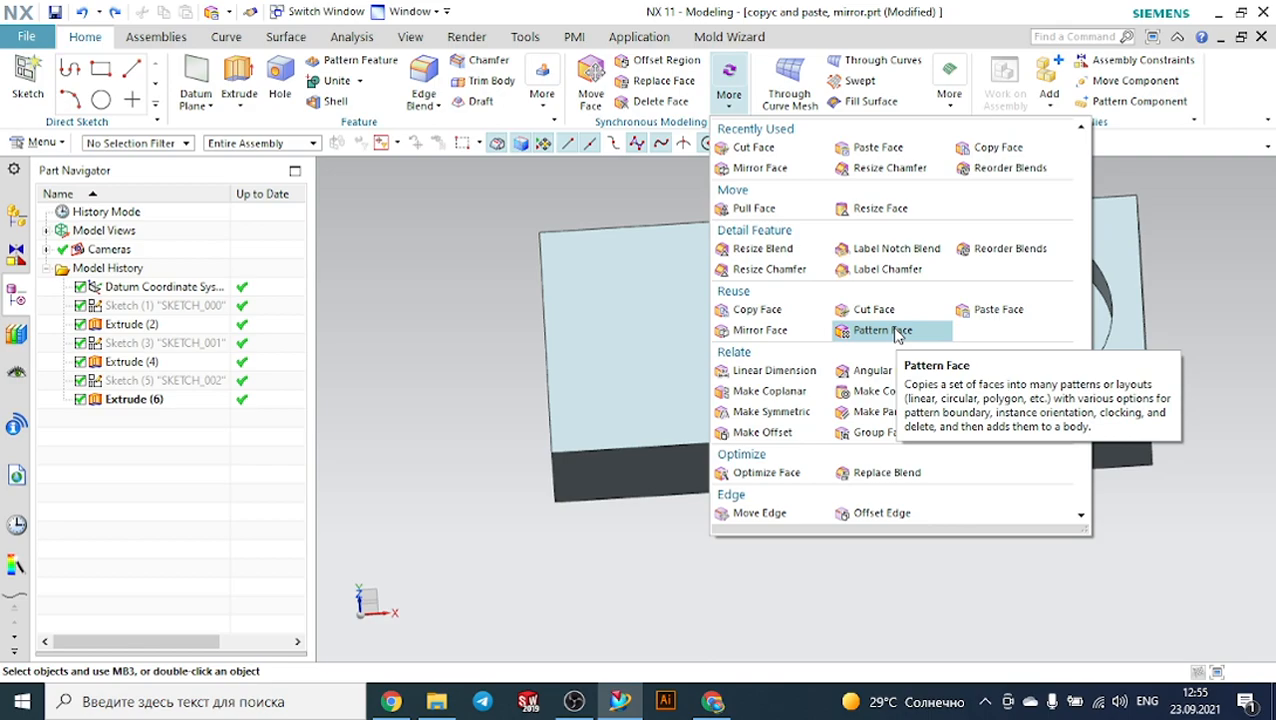
{"action": "left_click", "coordinate": [442, 192]}
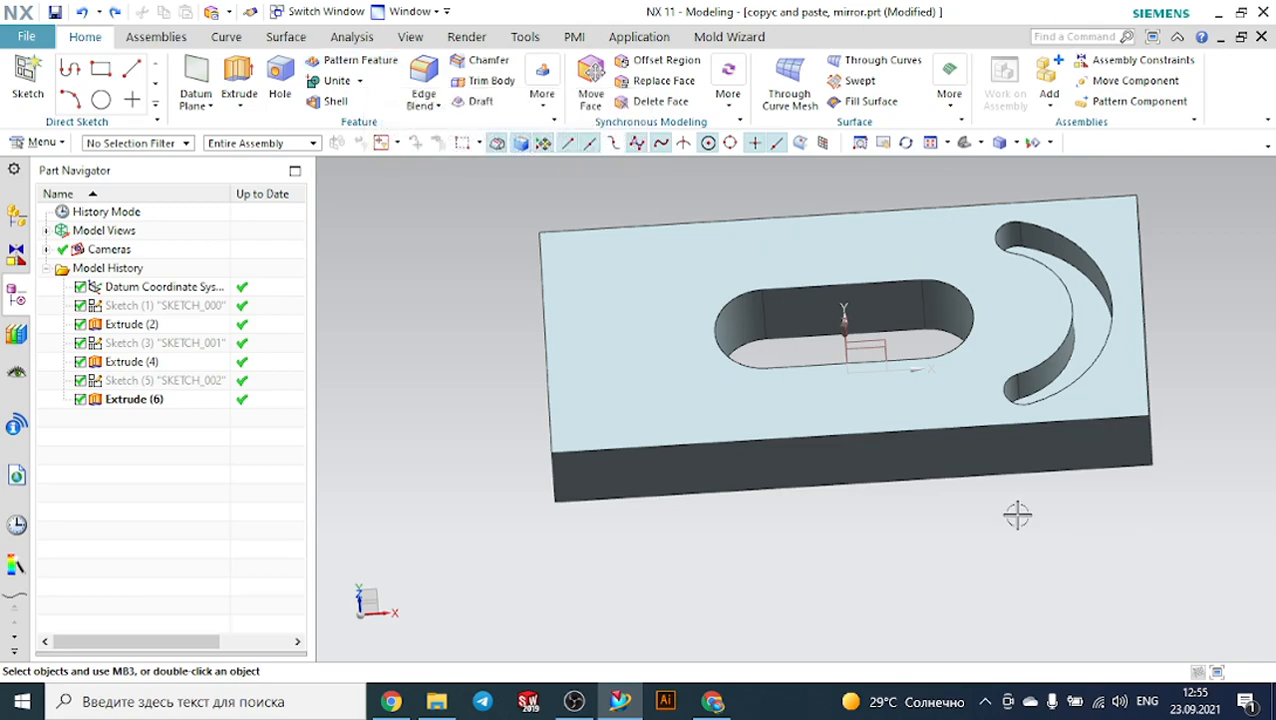
Open the Linear pattern part file from the Synchronous modeling folder.
{"action": "mouse_move", "coordinate": [438, 704]}
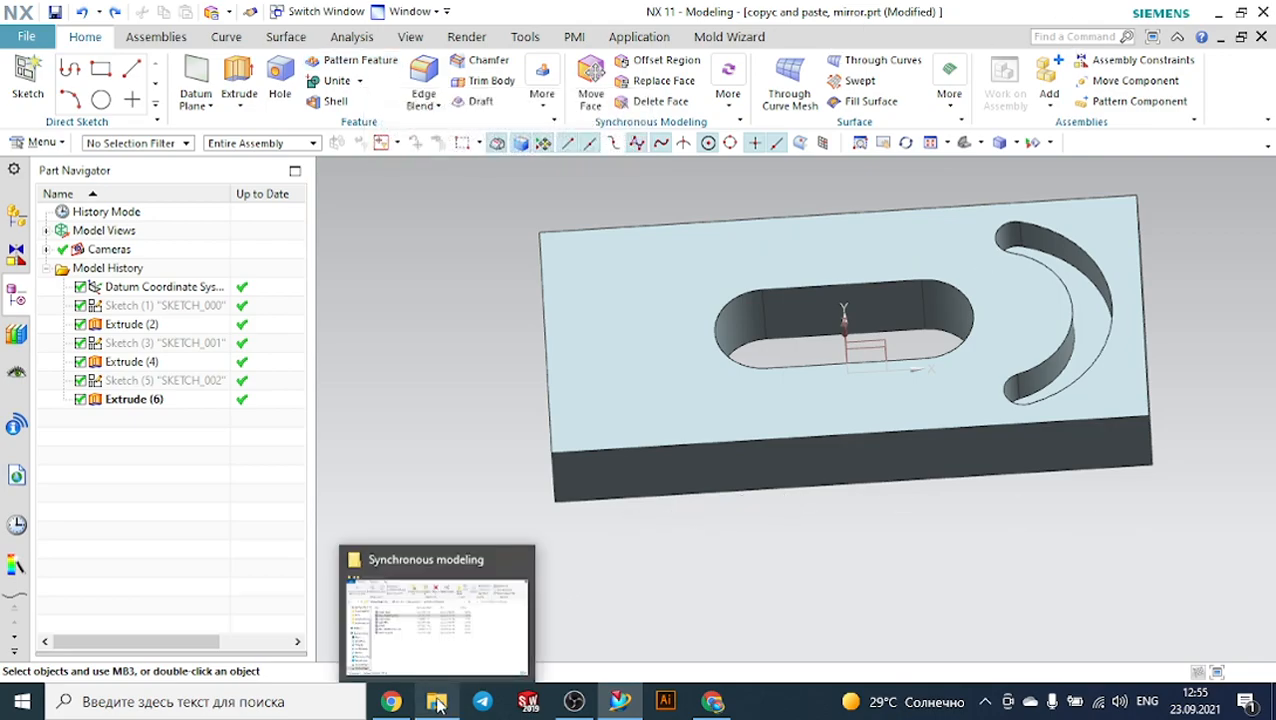
{"action": "left_click", "coordinate": [430, 645]}
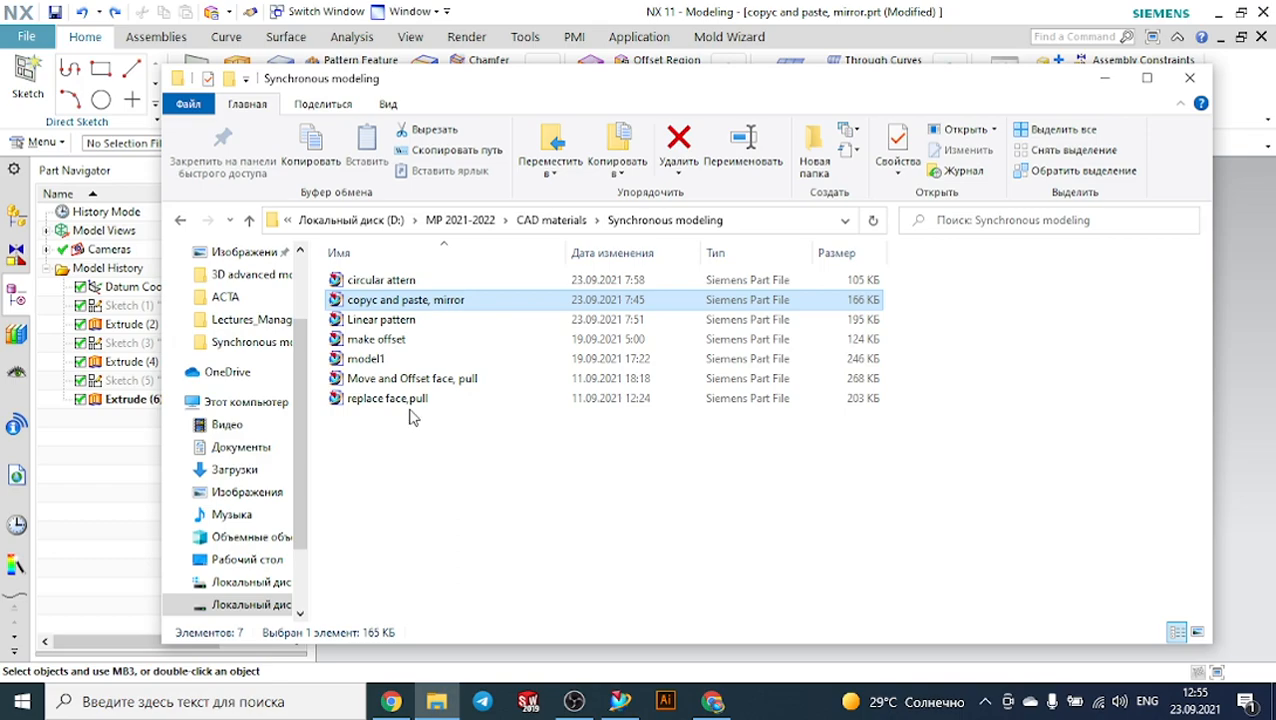
{"action": "double_click", "coordinate": [392, 320]}
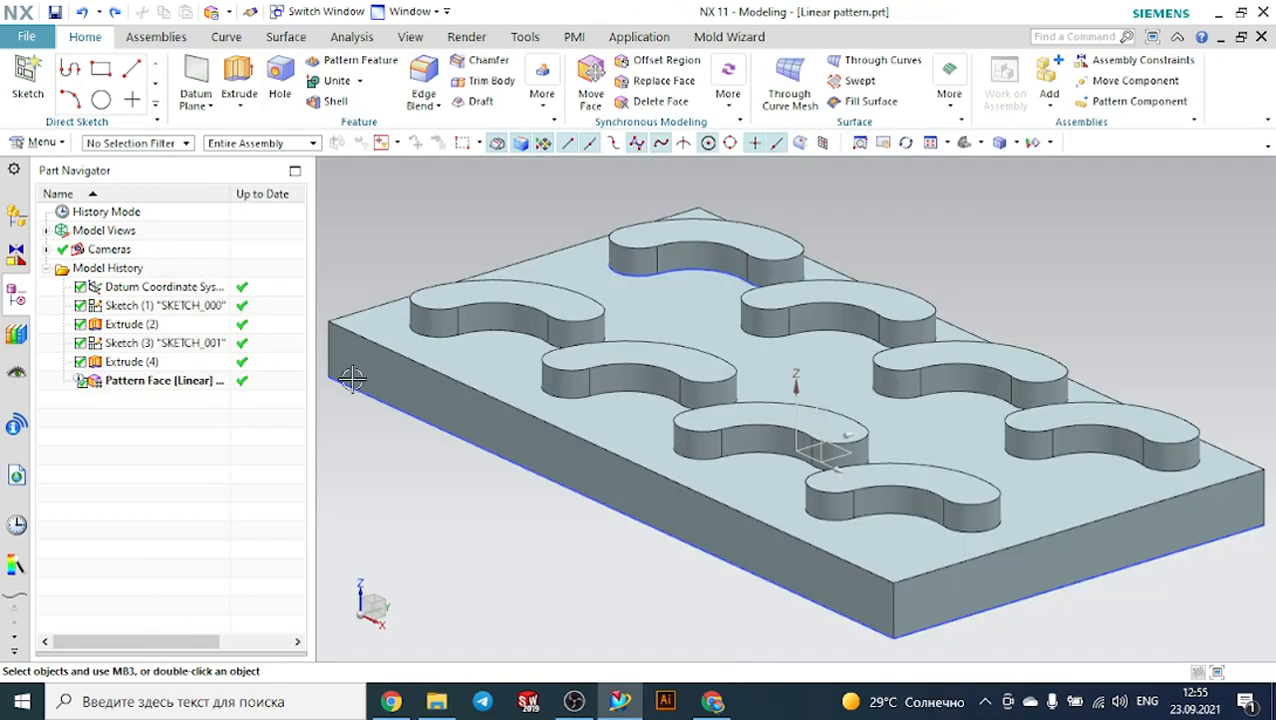
Delete the existing linear Pattern Face feature from the model history.
{"action": "left_click", "coordinate": [193, 388]}
{"action": "right_click", "coordinate": [195, 394]}
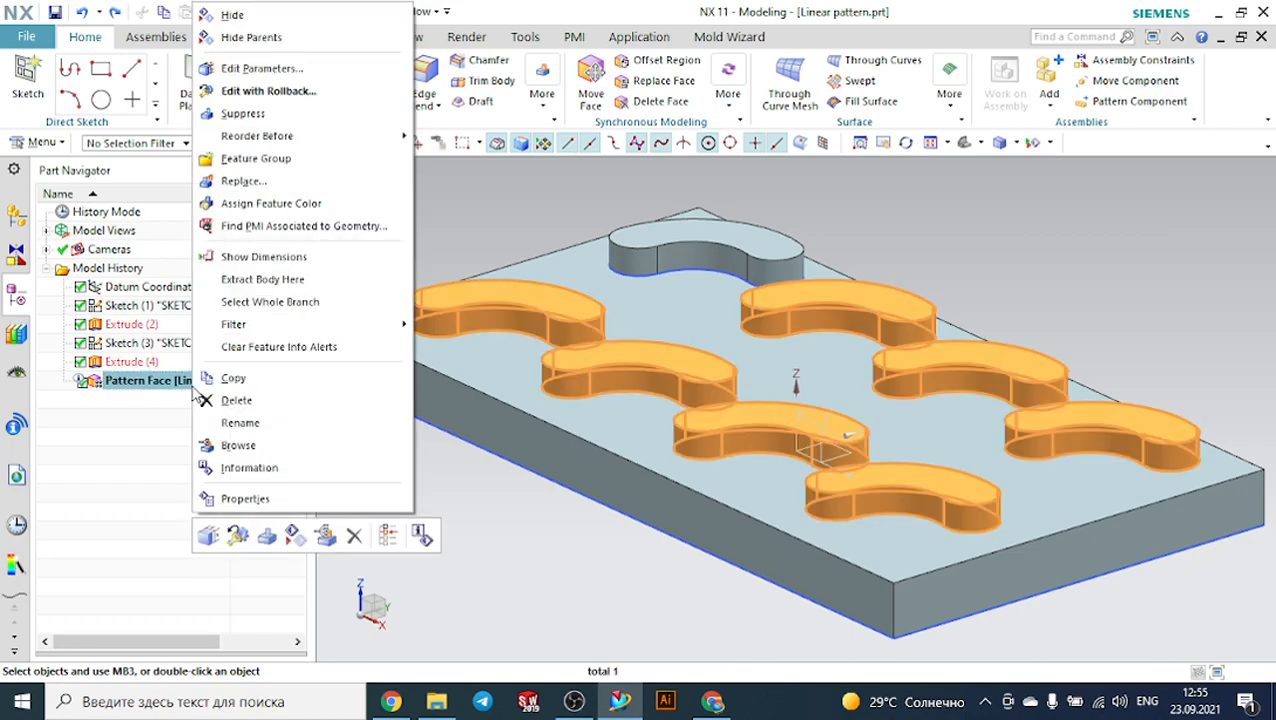
{"action": "left_click", "coordinate": [228, 403]}
Start a Pattern Face on the plate with the Linear layout and the boundary set to None.
{"action": "middle_click_drag", "start_coordinate": [417, 438], "coordinate": [493, 476]}
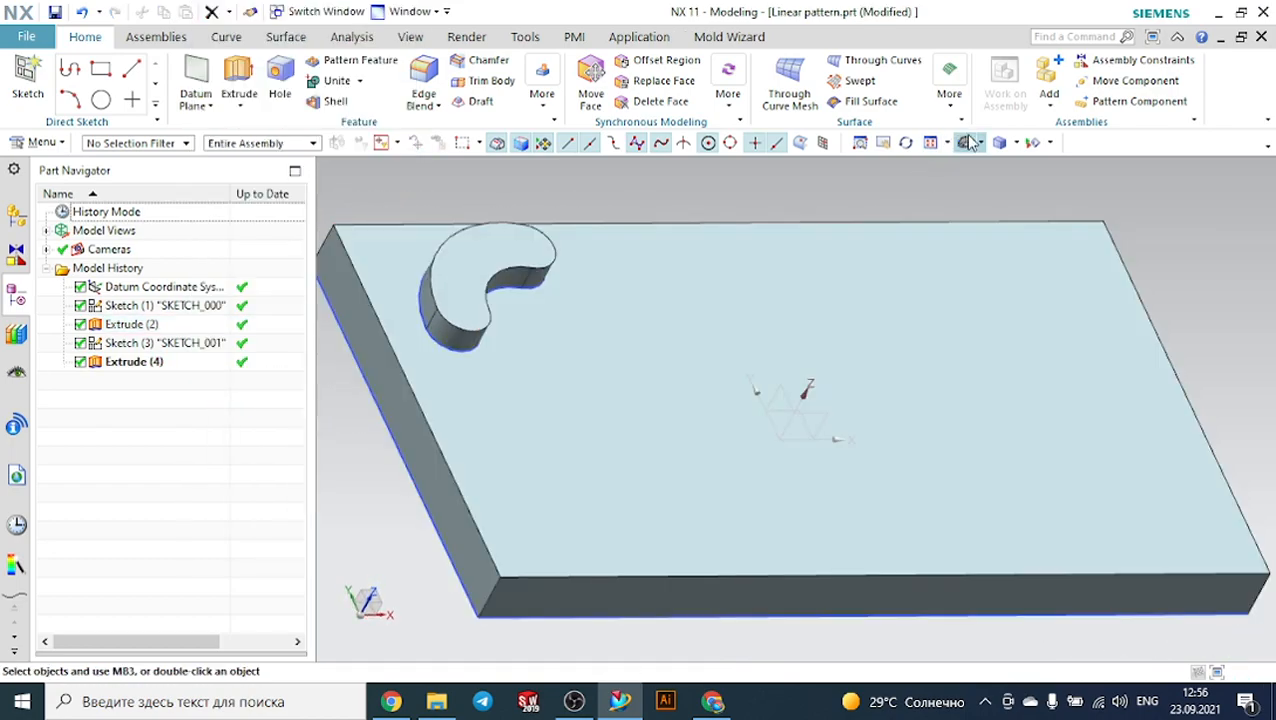
{"action": "left_click", "coordinate": [966, 142]}
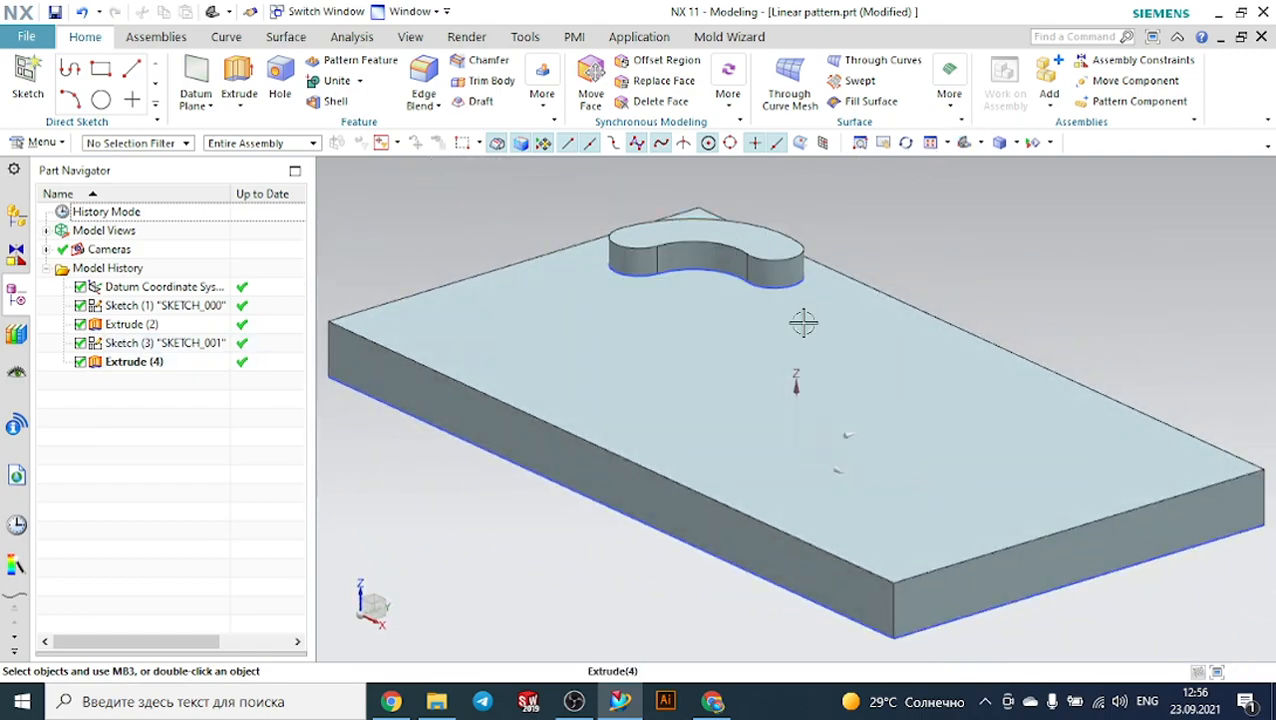
{"action": "mouse_move", "coordinate": [604, 421]}
{"action": "middle_mouse_down"}
{"action": "mouse_move", "coordinate": [676, 420]}
{"action": "mouse_move", "coordinate": [666, 453]}
{"action": "middle_mouse_up"}
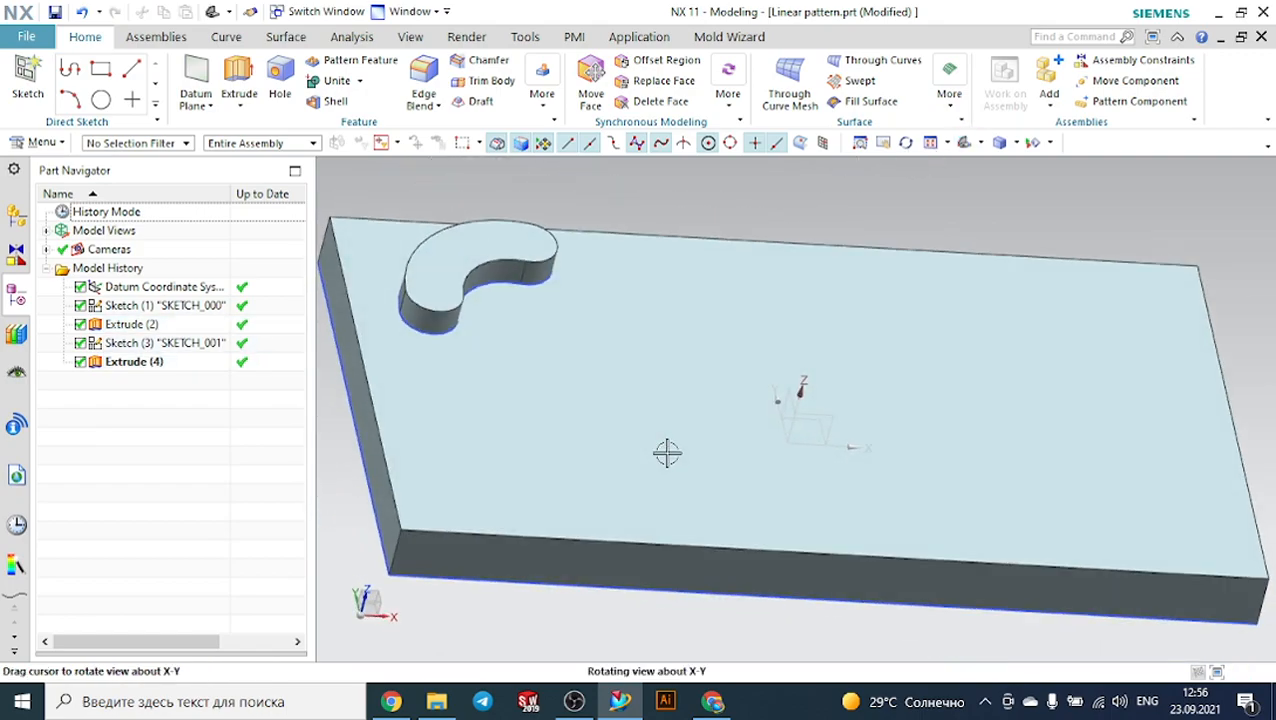
{"action": "scroll", "coordinate": [670, 448], "scroll_direction": "down", "scroll_amount": 4}
{"action": "middle_click_drag", "start_coordinate": [837, 325], "coordinate": [834, 345]}
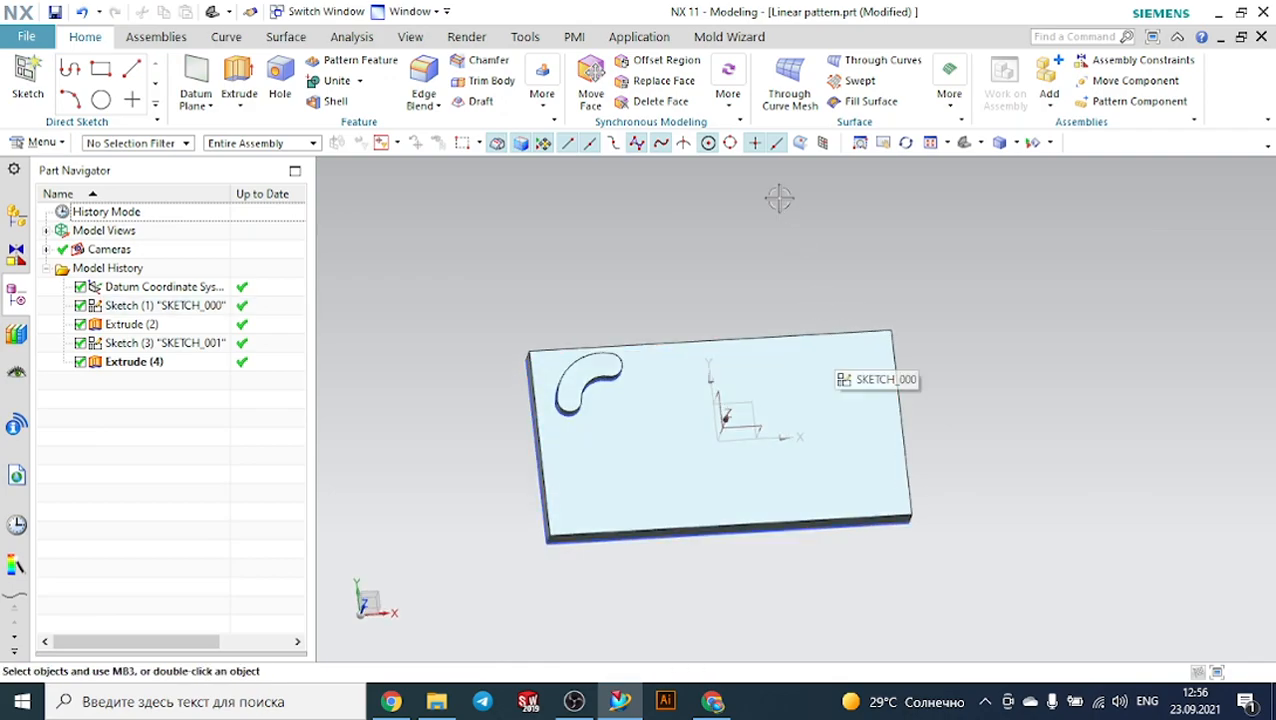
{"action": "left_click", "coordinate": [740, 104]}
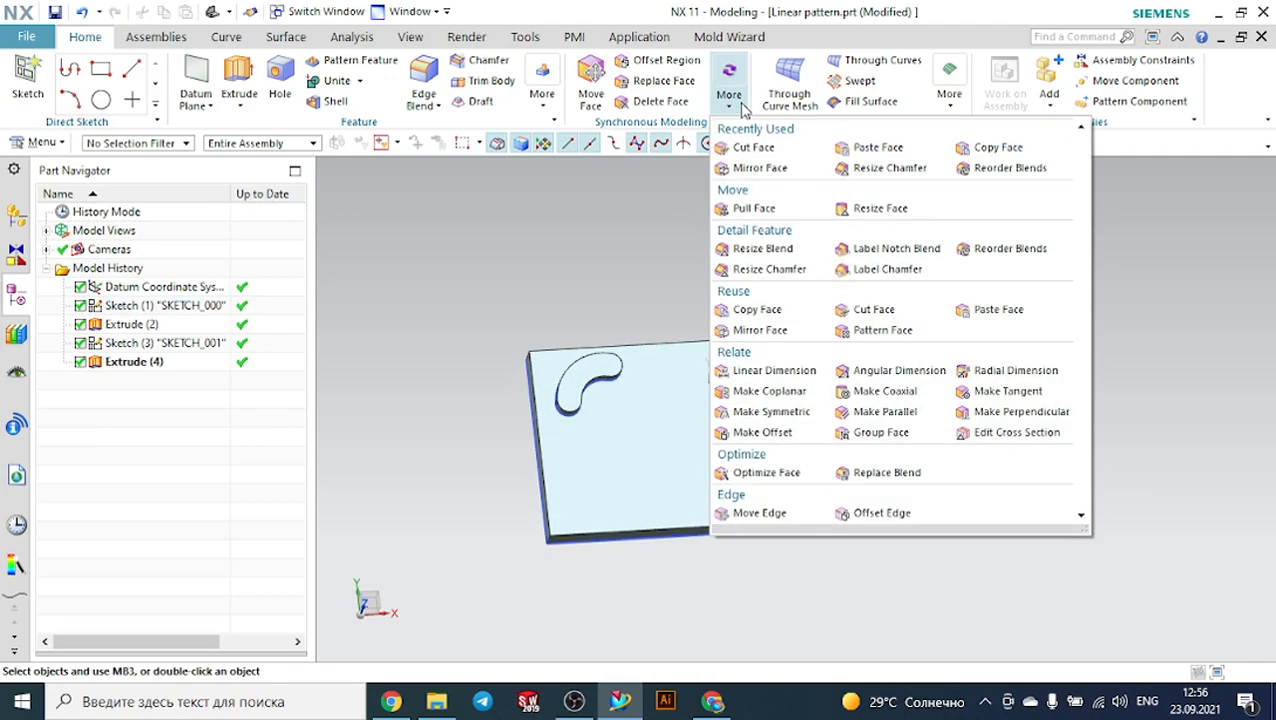
{"action": "left_click", "coordinate": [862, 331]}
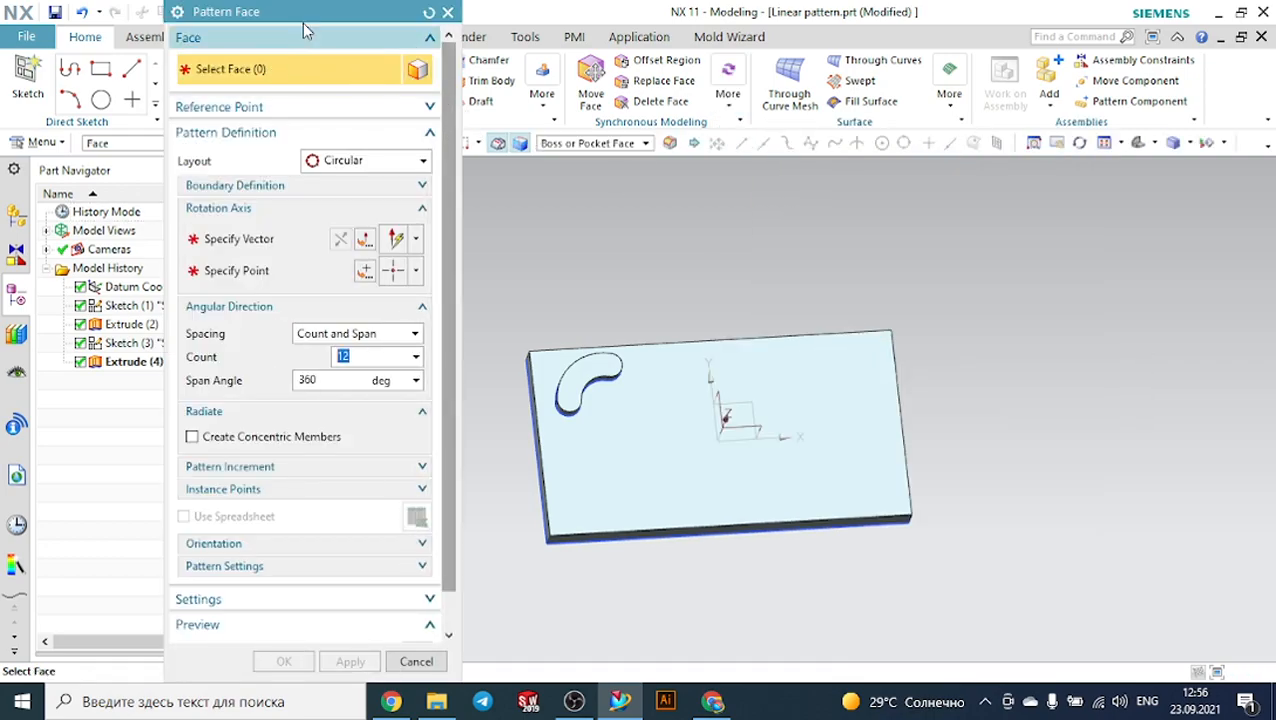
{"action": "left_click_drag", "start_coordinate": [306, 12], "coordinate": [140, 57]}
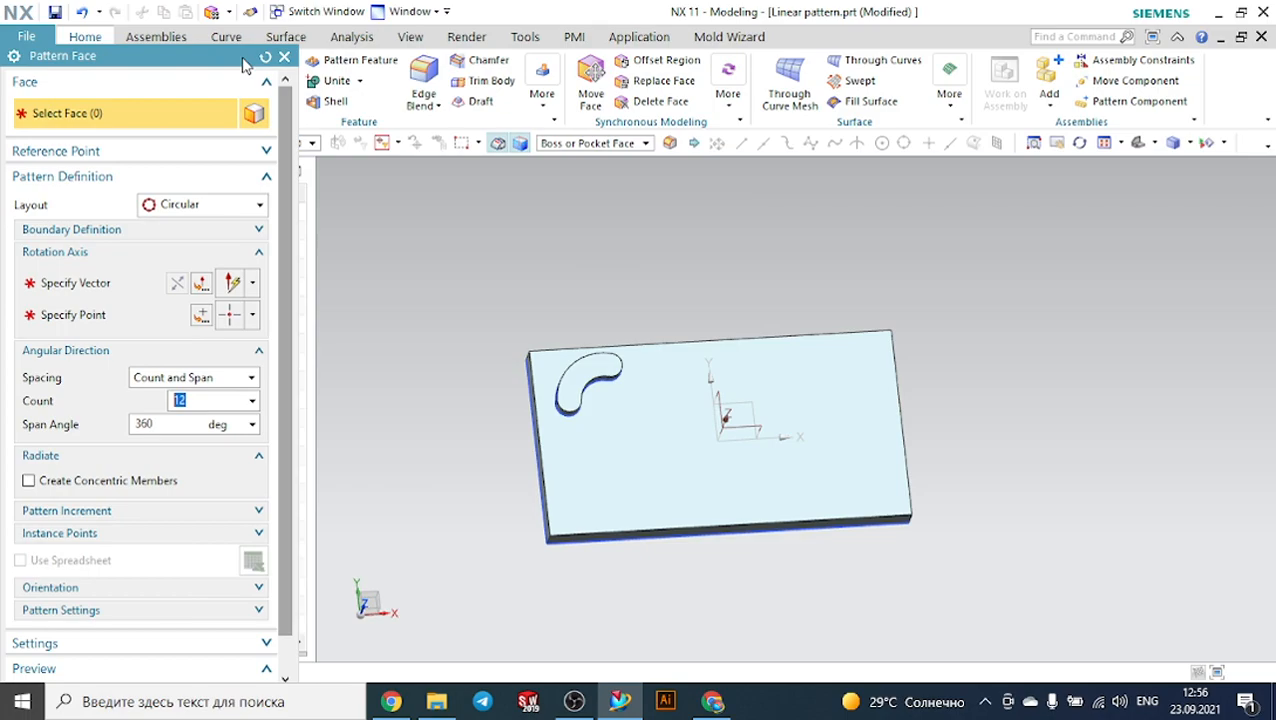
{"action": "left_click_drag", "start_coordinate": [227, 55], "coordinate": [376, 40]}
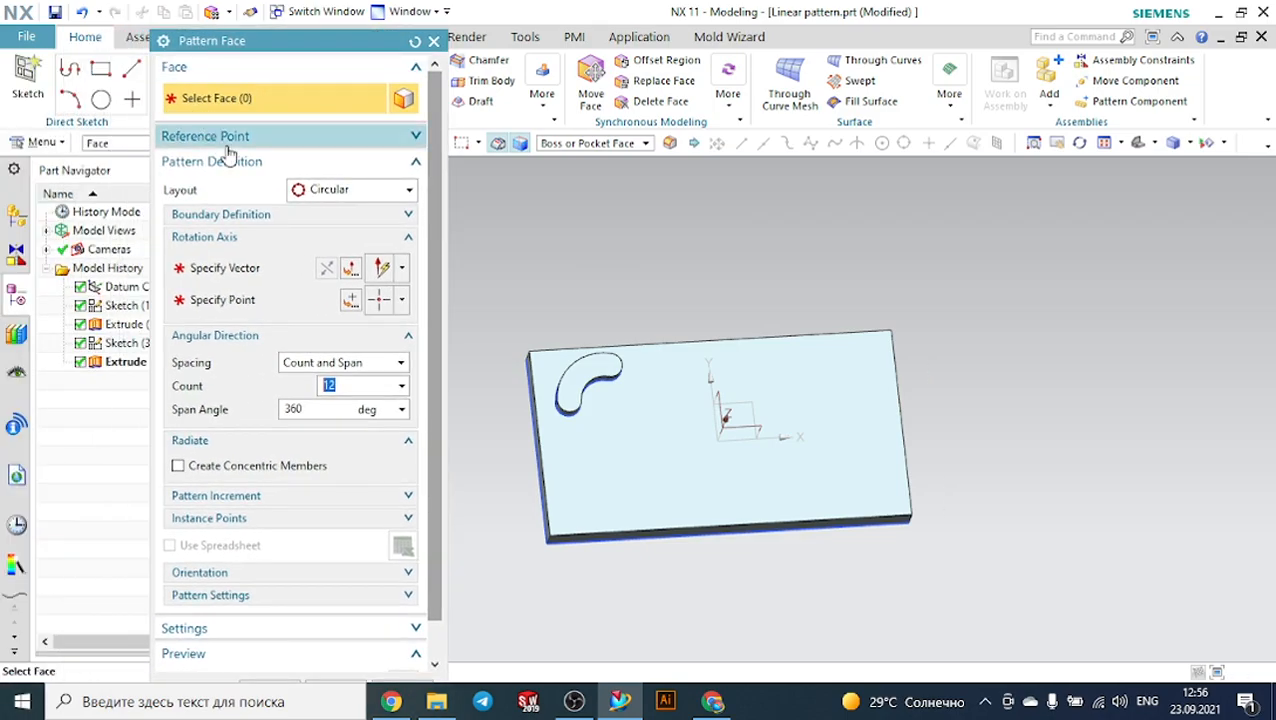
{"action": "left_click", "coordinate": [322, 199]}
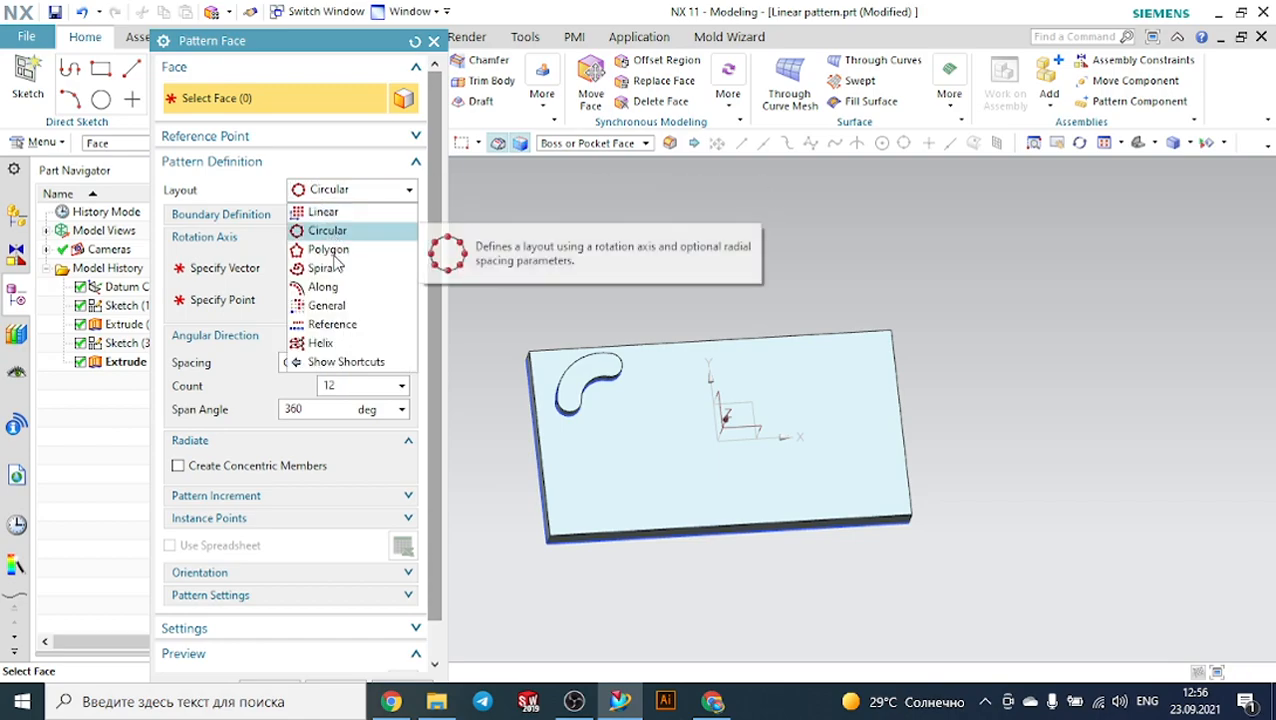
{"action": "left_click", "coordinate": [325, 213]}
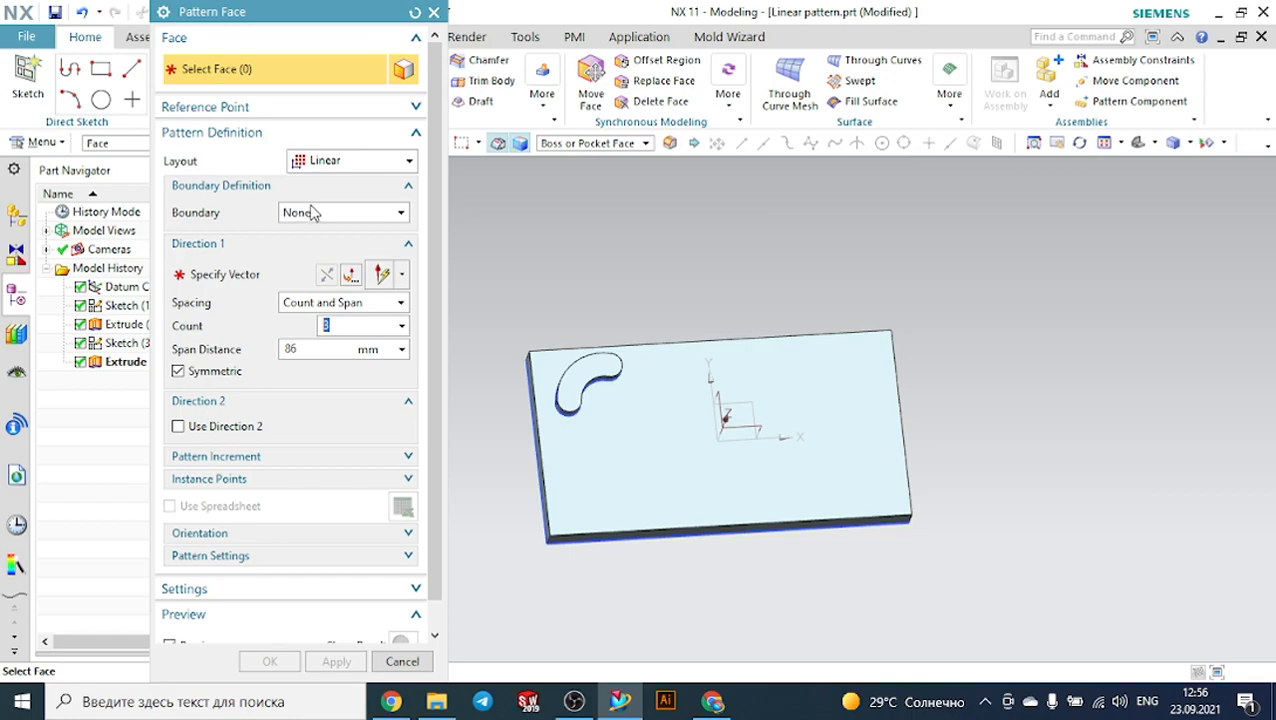
{"action": "left_click", "coordinate": [313, 216]}
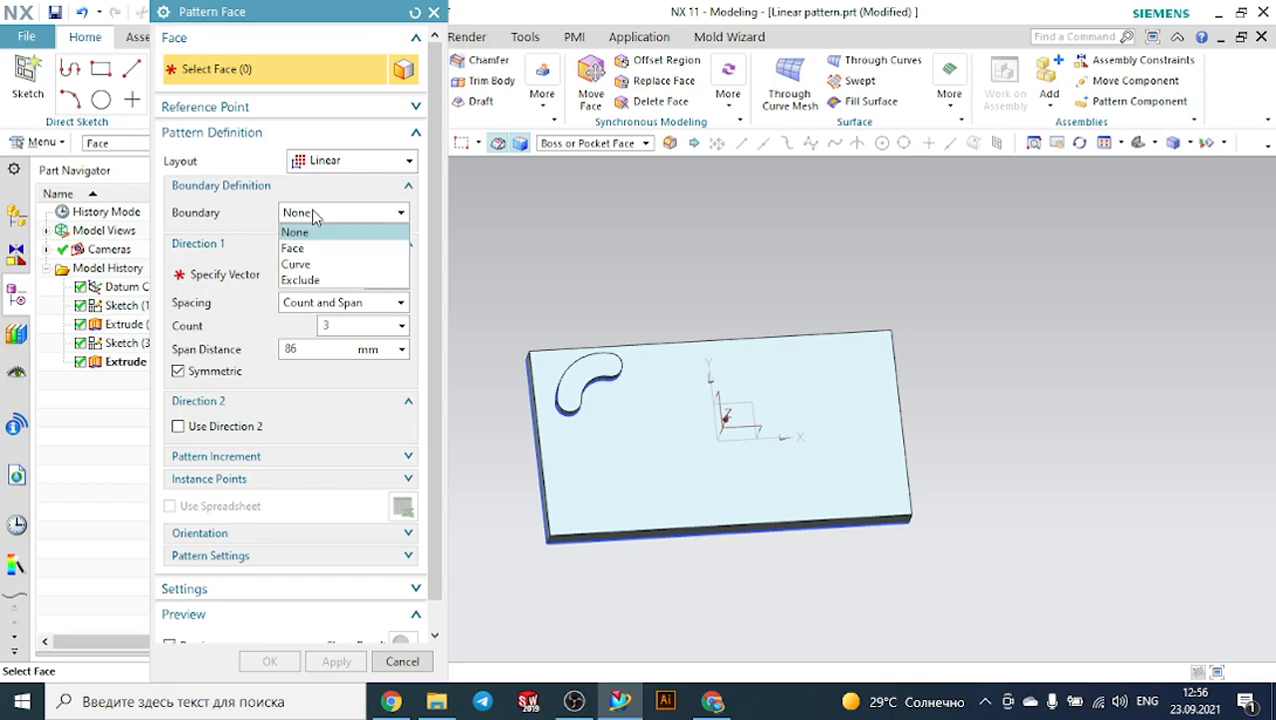
{"action": "left_click", "coordinate": [295, 228]}
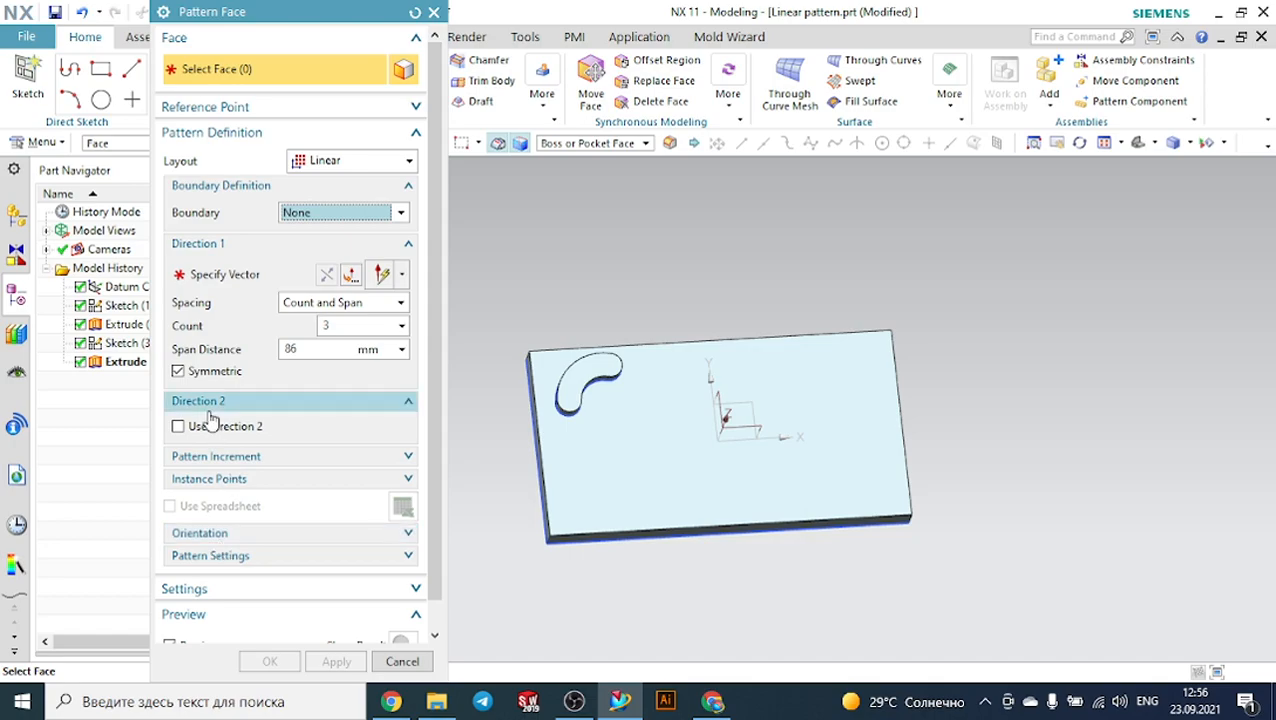
Select the curved boss's faces on the plate for the pattern using the Boss or Pocket Faces rule.
{"action": "middle_click_drag", "start_coordinate": [658, 252], "coordinate": [554, 263]}
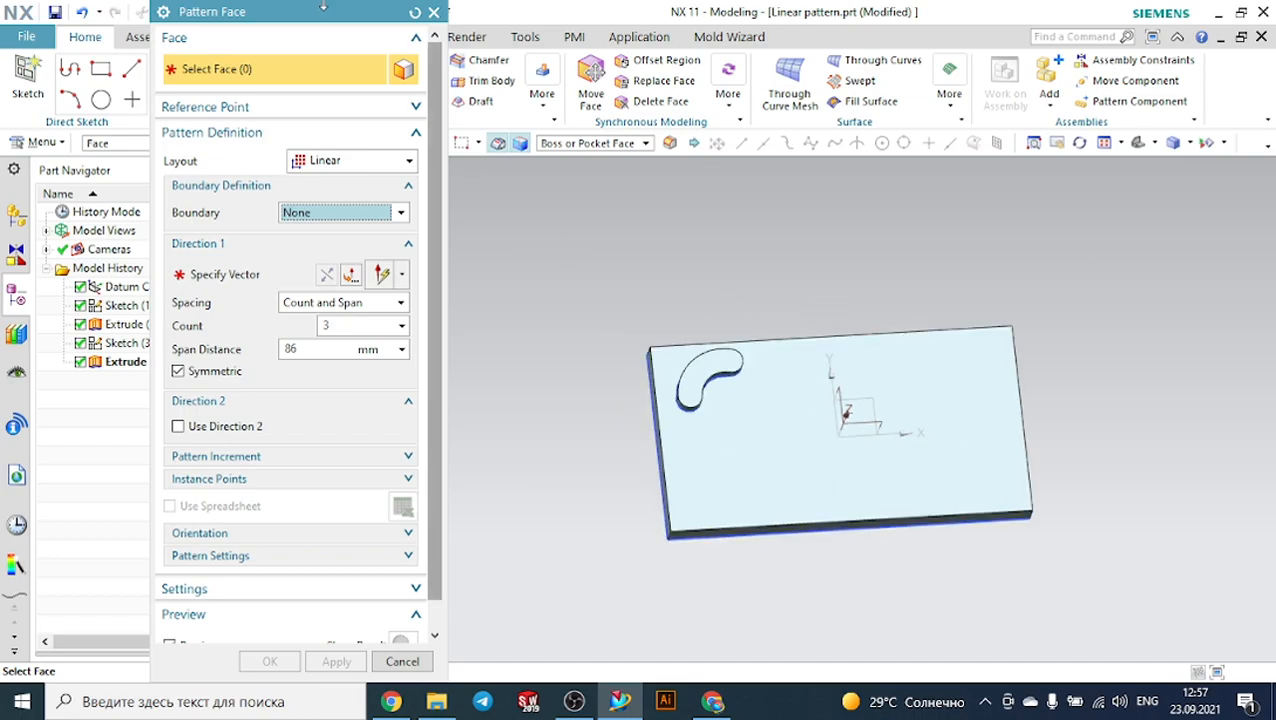
{"action": "left_click_drag", "start_coordinate": [338, 26], "coordinate": [240, 24]}
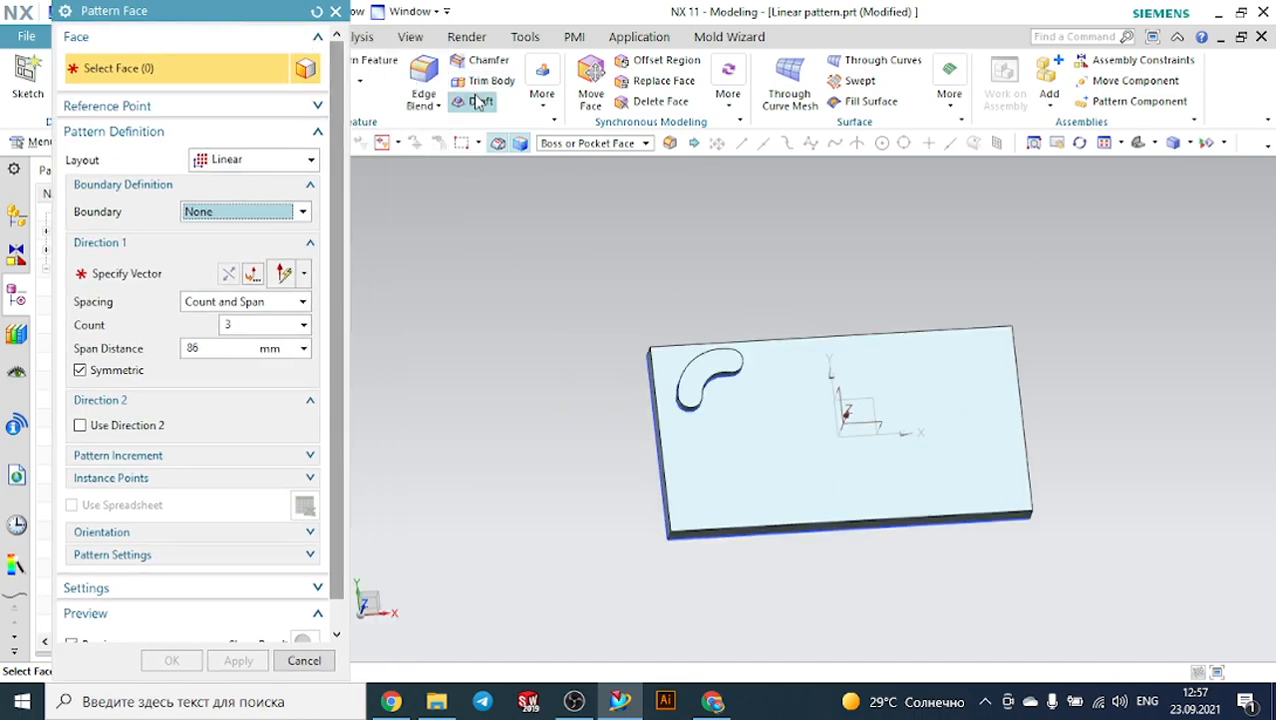
{"action": "left_click", "coordinate": [584, 150]}
{"action": "left_click", "coordinate": [590, 231]}
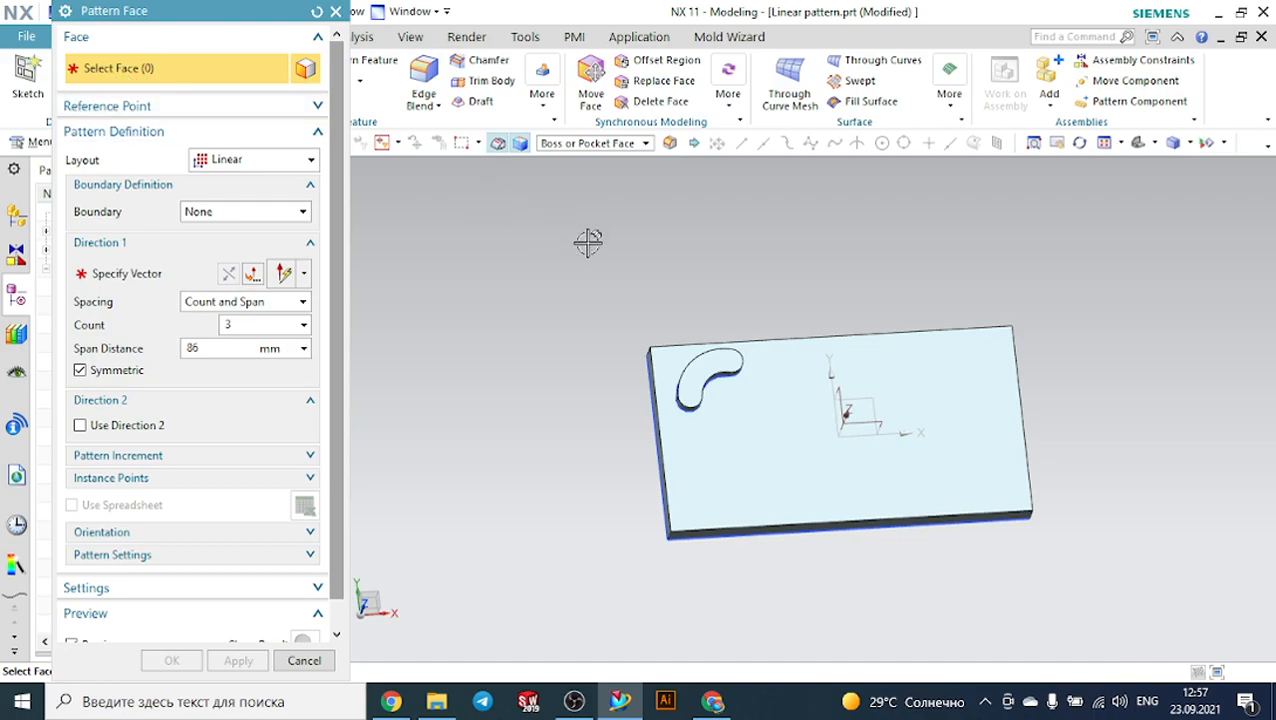
{"action": "scroll", "coordinate": [711, 332], "scroll_direction": "up", "scroll_amount": 2}
{"action": "left_click", "coordinate": [680, 370]}
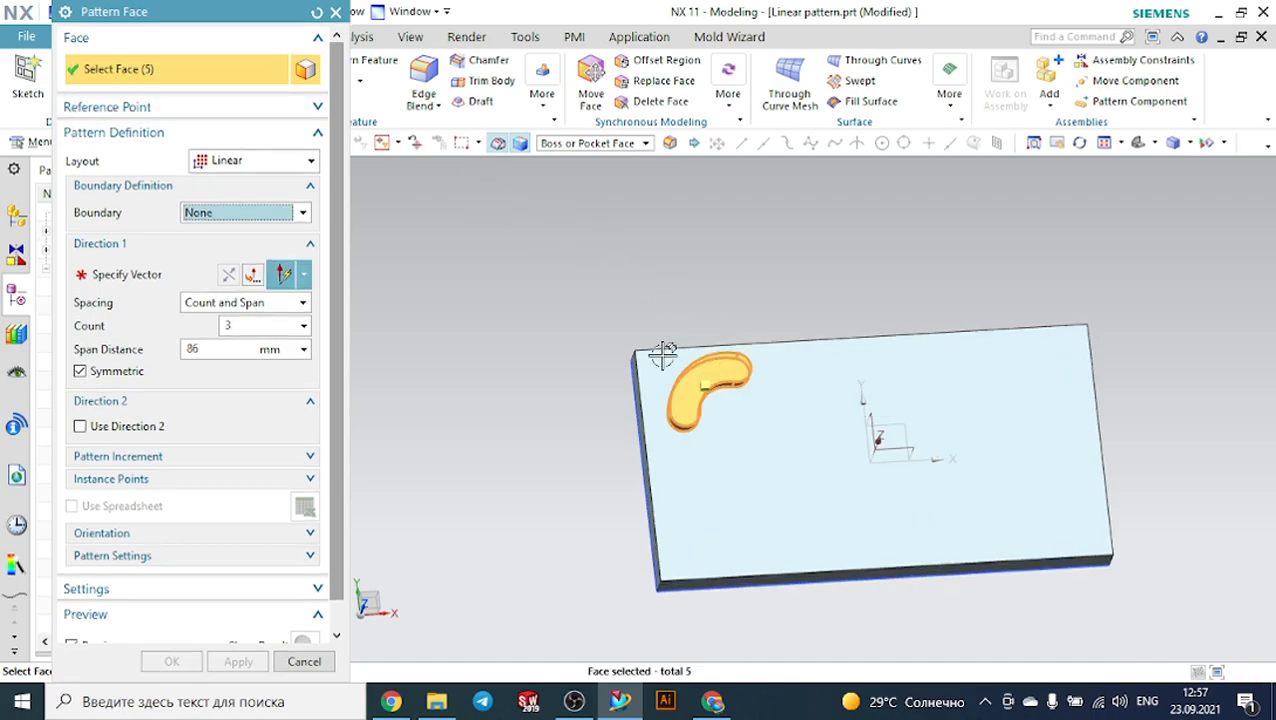
Define Direction 1 along the X-axis without symmetry and set its count to 4.
{"action": "middle_click_drag", "start_coordinate": [563, 357], "coordinate": [566, 308]}
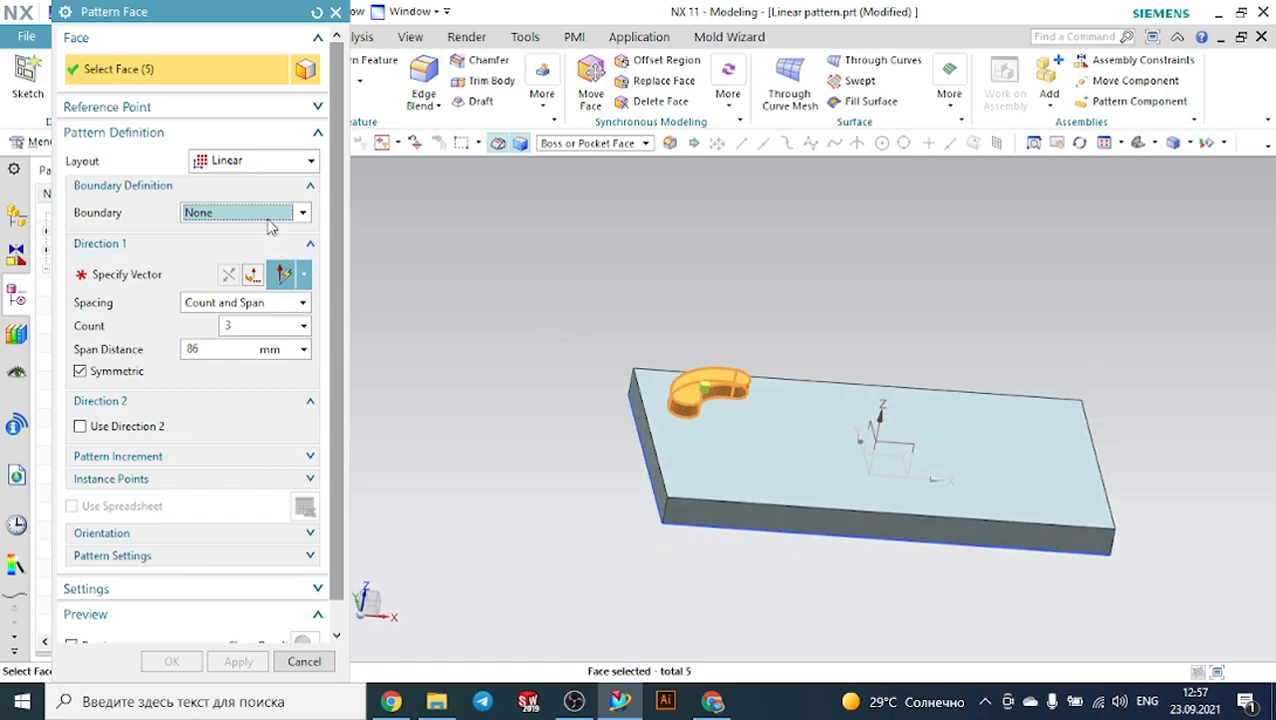
{"action": "left_click", "coordinate": [157, 276]}
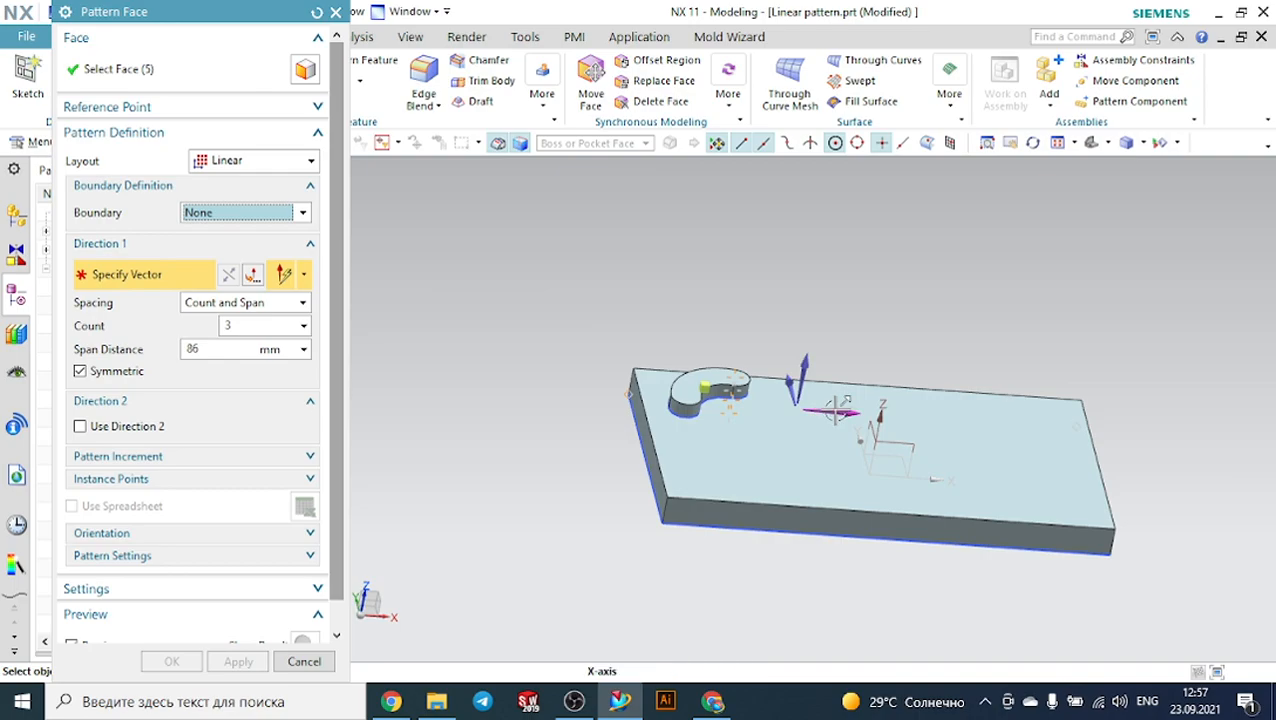
{"action": "left_click", "coordinate": [835, 410]}
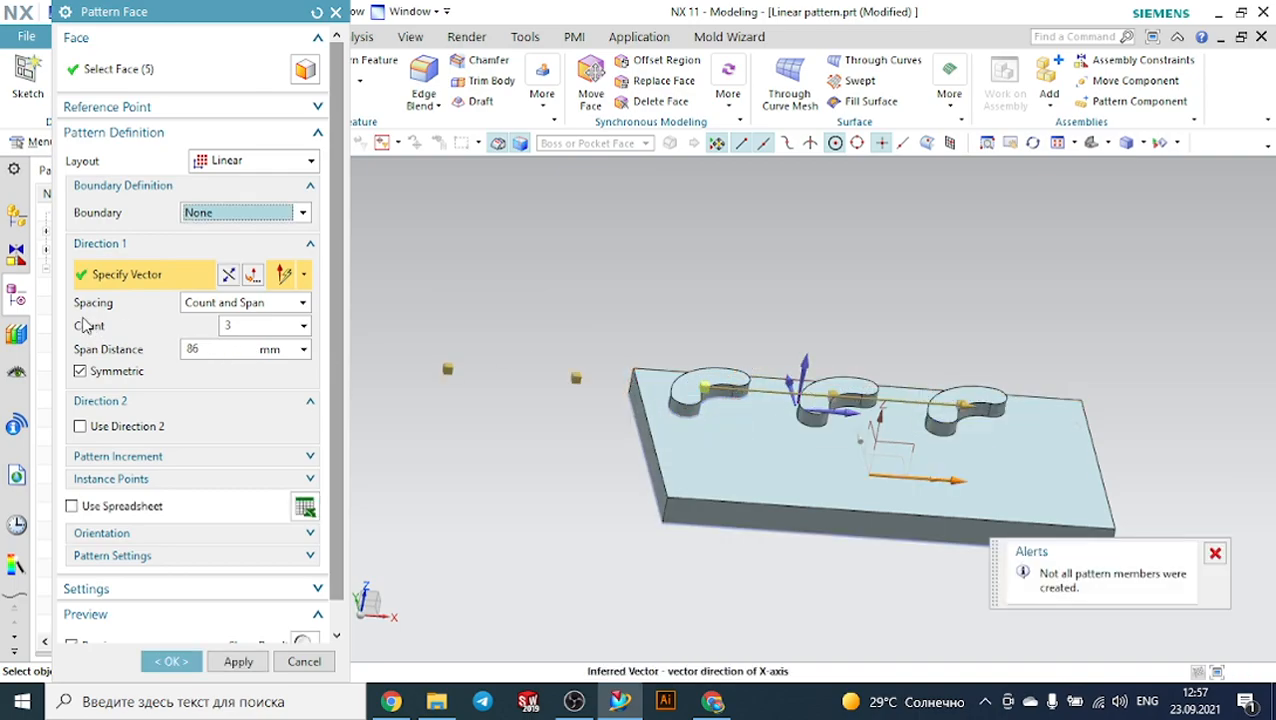
{"action": "left_click", "coordinate": [80, 372]}
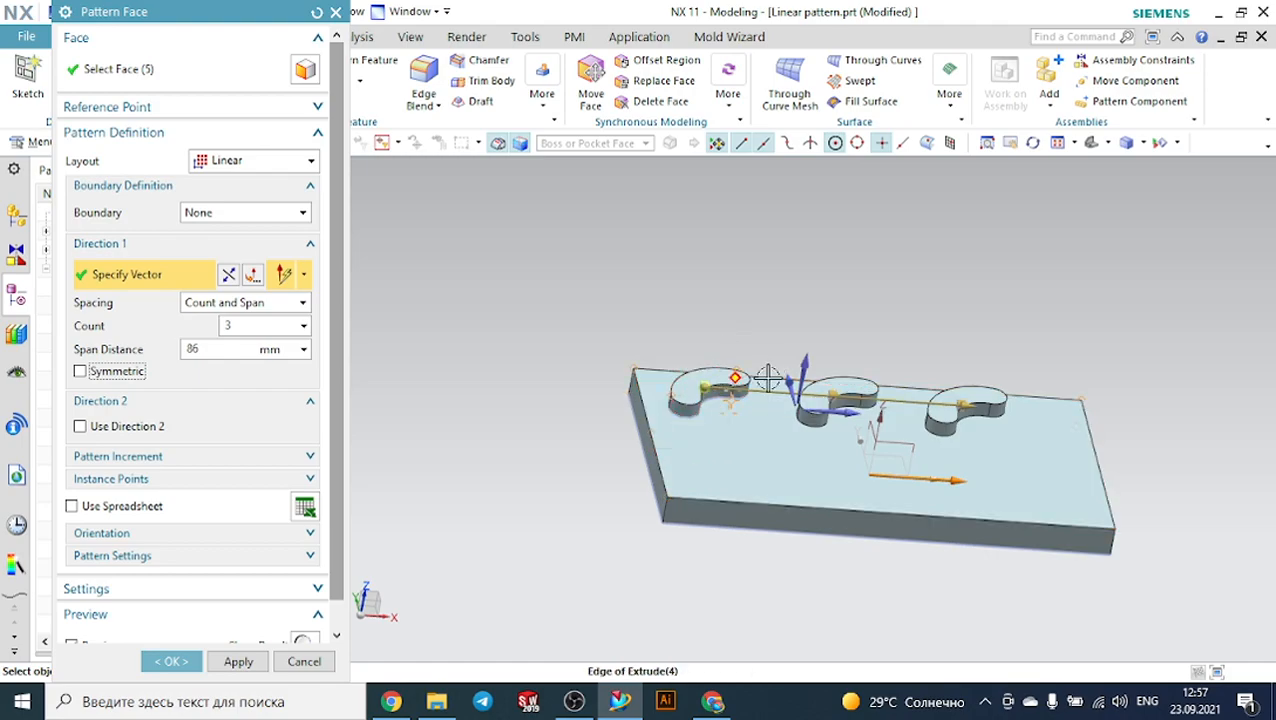
{"action": "double_click", "coordinate": [253, 330]}
{"action": "type", "text": "4"}
{"action": "key", "text": "Return"}
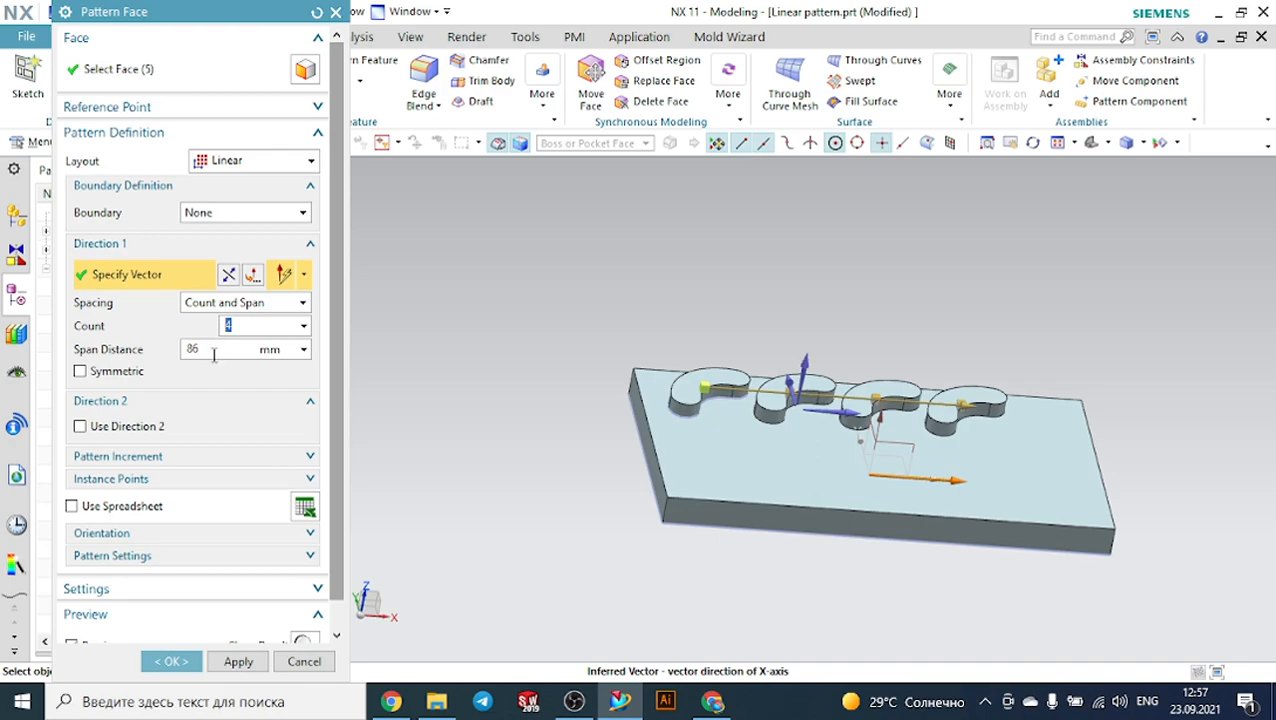
Change the Direction 1 spacing to Count and Pitch with a pitch distance of 35 mm.
{"action": "left_click", "coordinate": [240, 303]}
{"action": "left_click", "coordinate": [222, 322]}
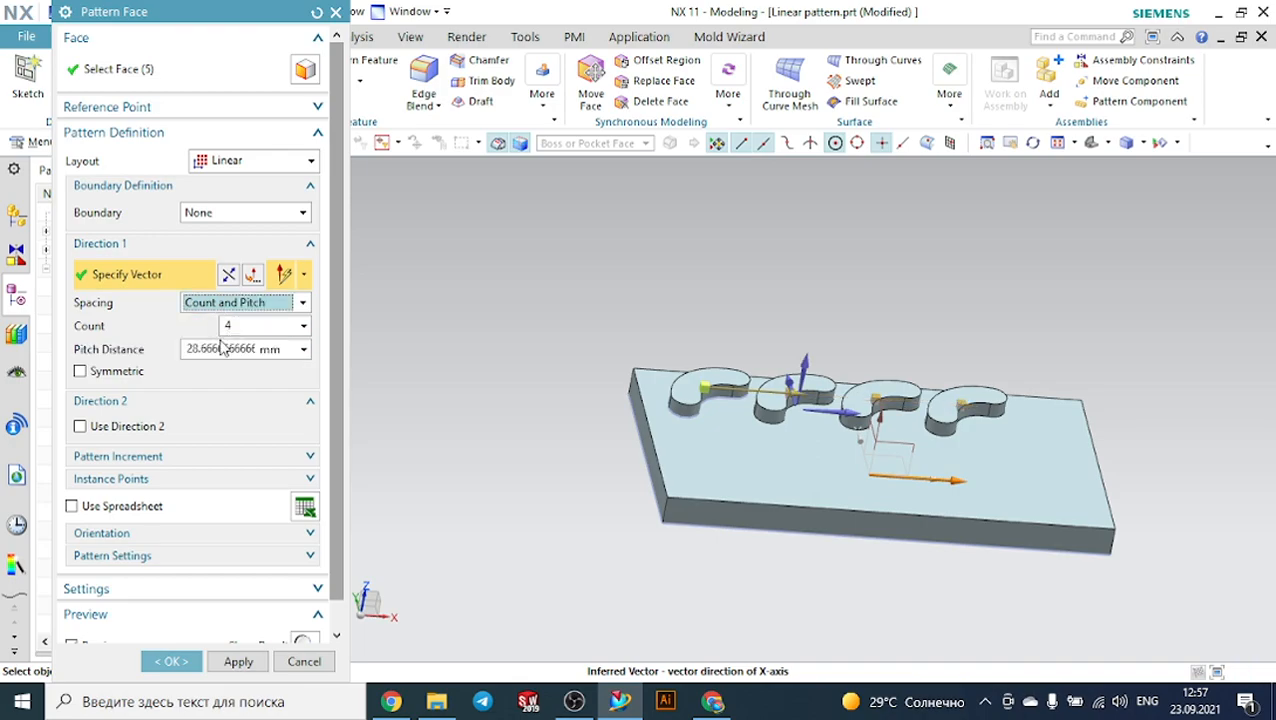
{"action": "left_click", "coordinate": [222, 355]}
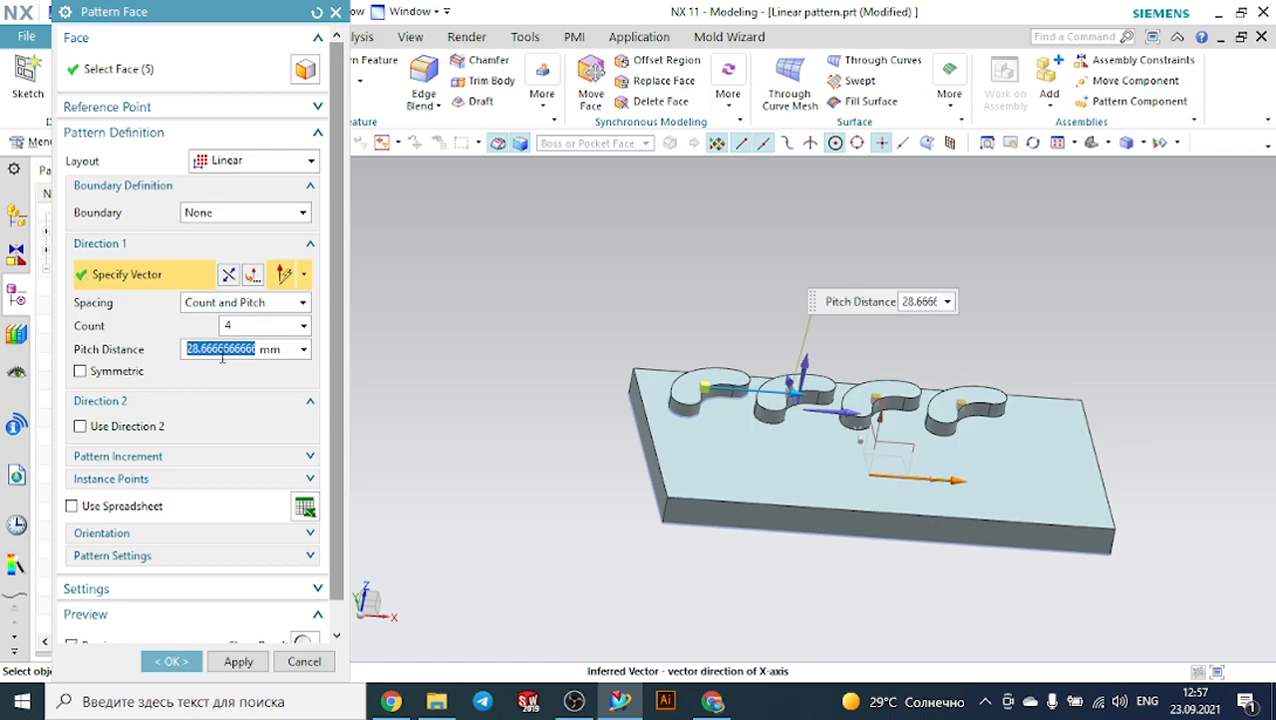
{"action": "type", "text": "30"}
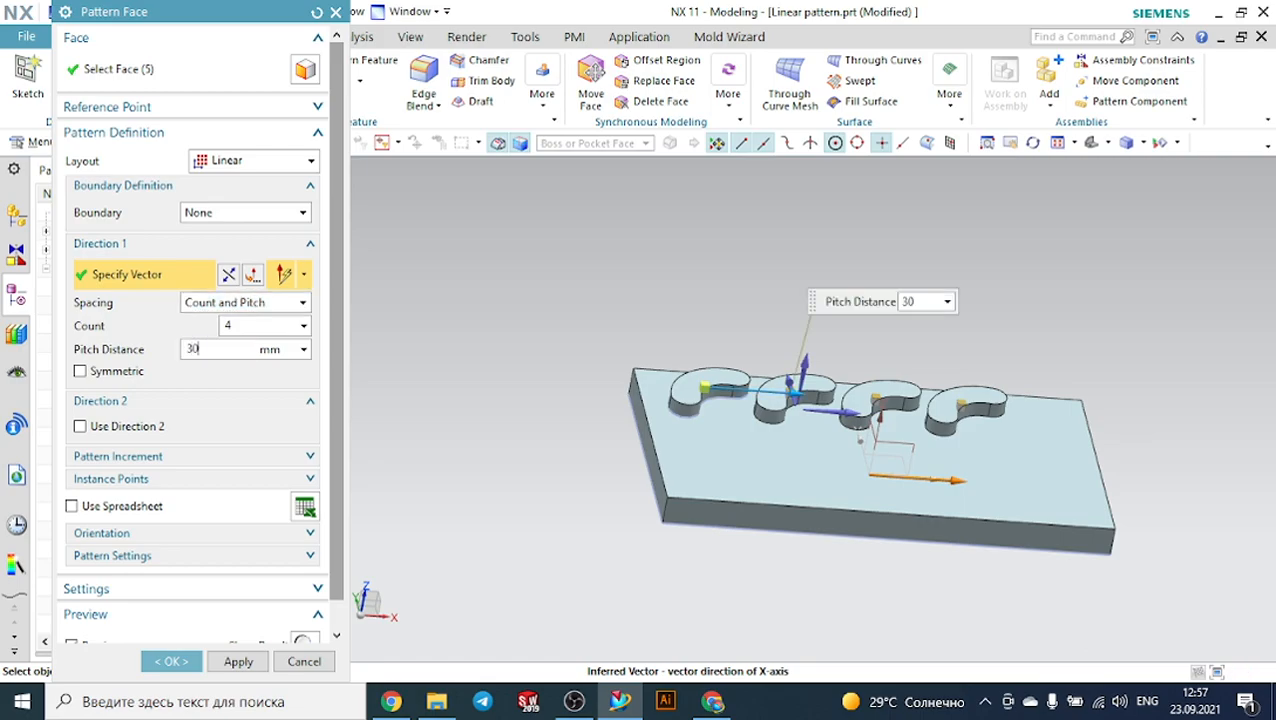
{"action": "key", "text": "Return"}
{"action": "type", "text": "3"}
{"action": "key", "text": "Return"}
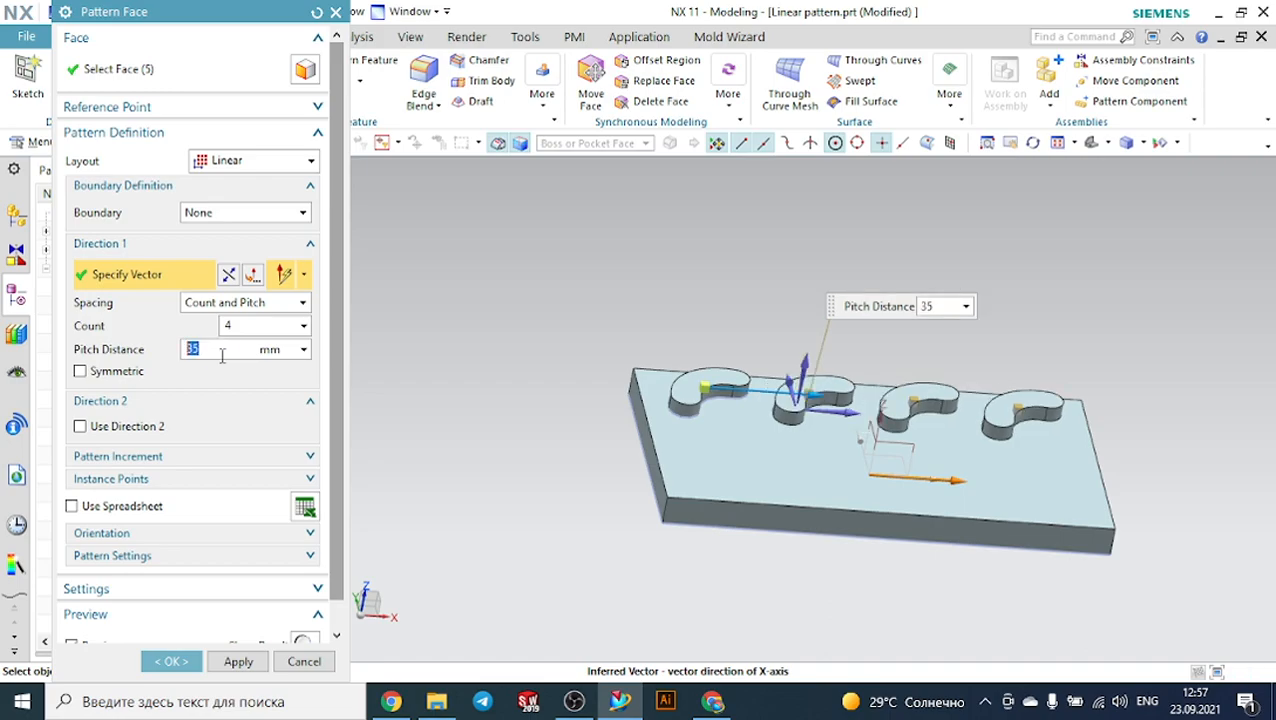
Enable Direction 2 along the plate's Y direction and pull its pitch distance to -38 mm.
{"action": "middle_click_drag", "start_coordinate": [812, 273], "coordinate": [768, 360]}
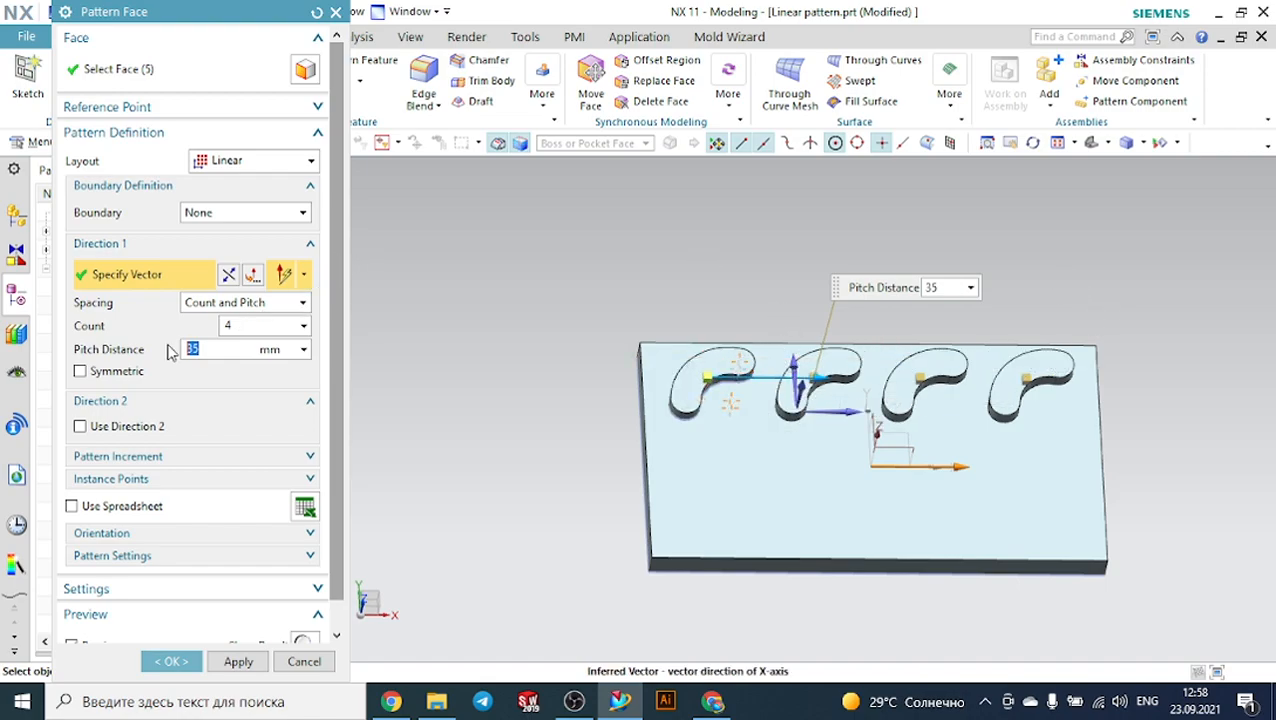
{"action": "left_click", "coordinate": [81, 427]}
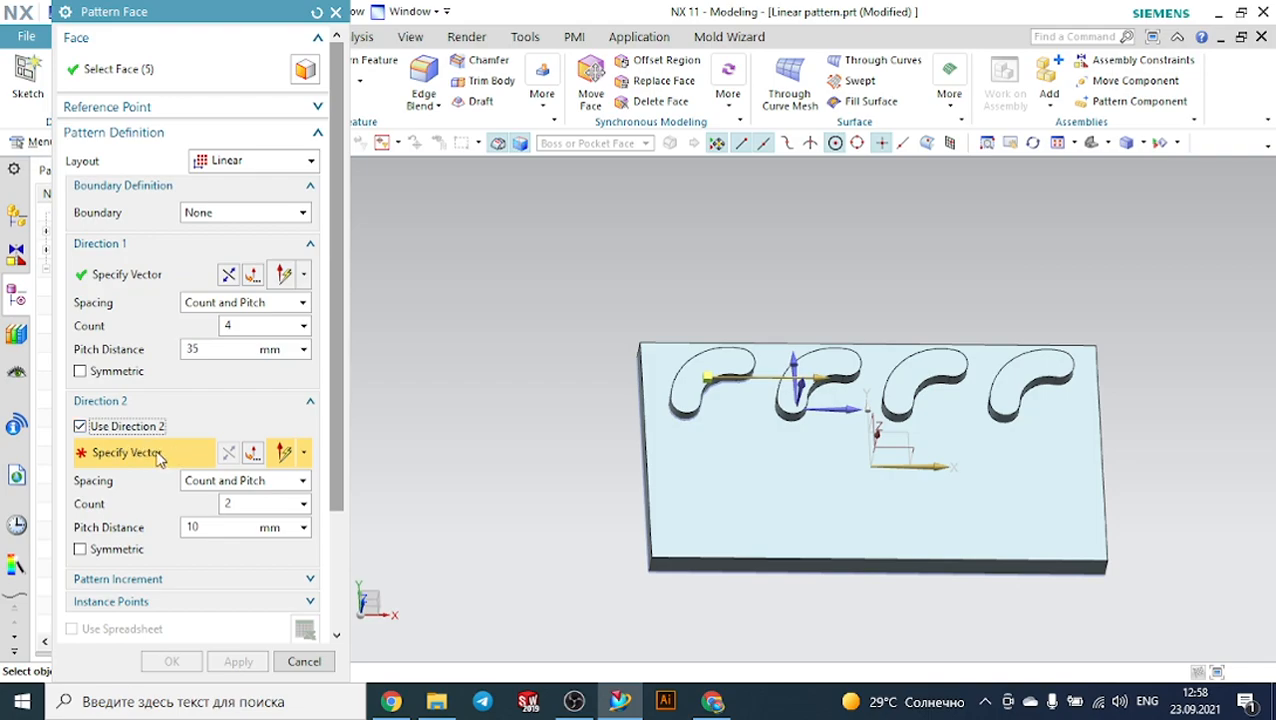
{"action": "left_click", "coordinate": [650, 437]}
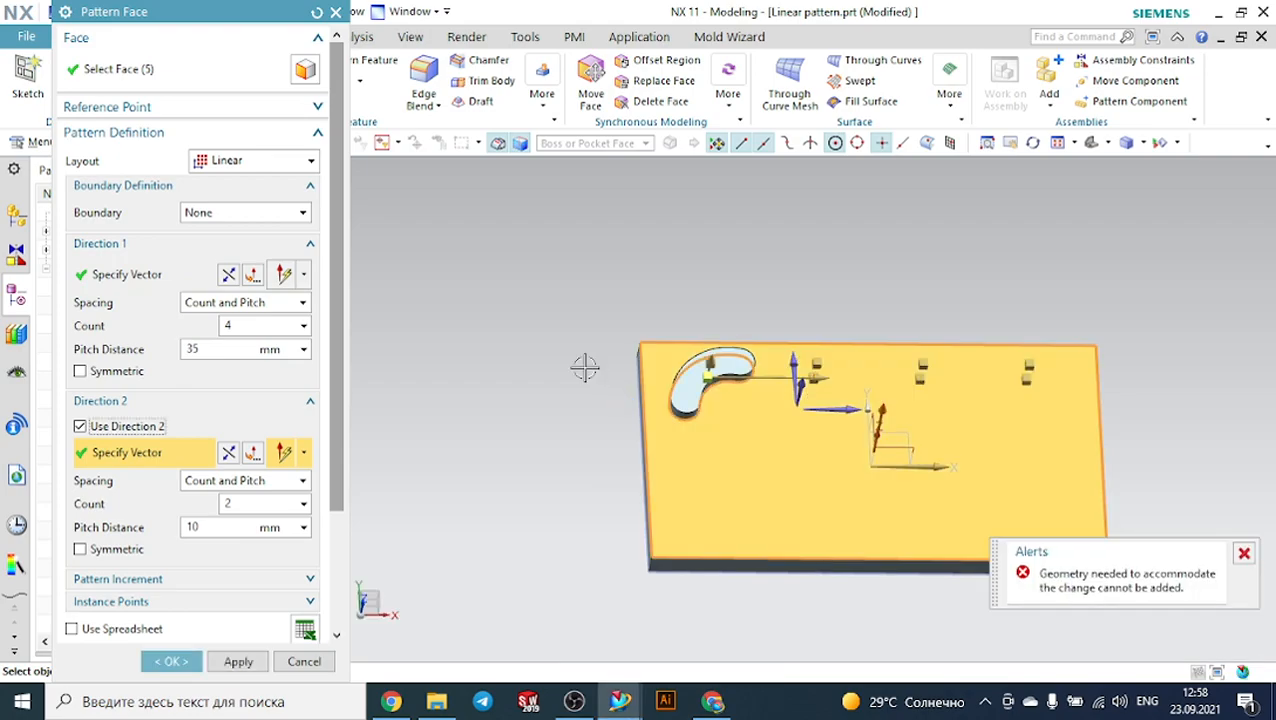
{"action": "left_click", "coordinate": [790, 363]}
{"action": "left_click_drag", "start_coordinate": [712, 328], "coordinate": [711, 463]}
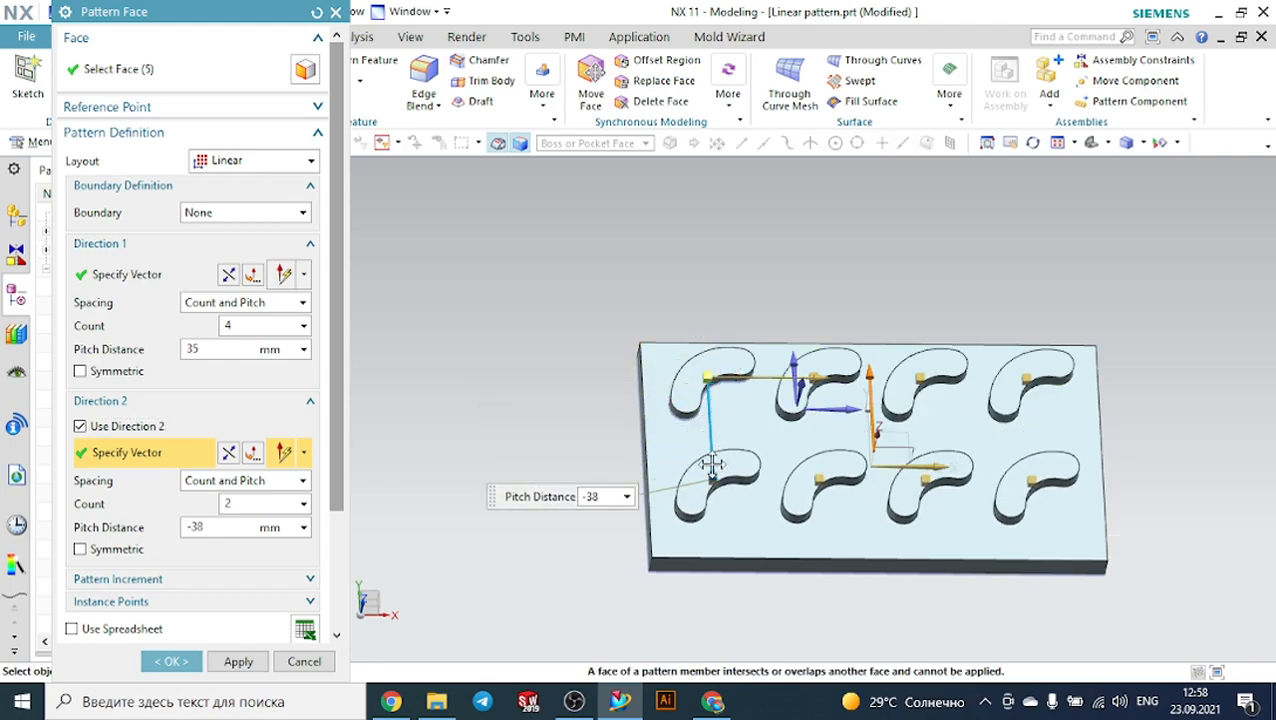
Create the two-direction linear face pattern, keeping 2 rows in Direction 2, and orient the view to show it from above at an angle.
{"action": "double_click", "coordinate": [227, 504]}
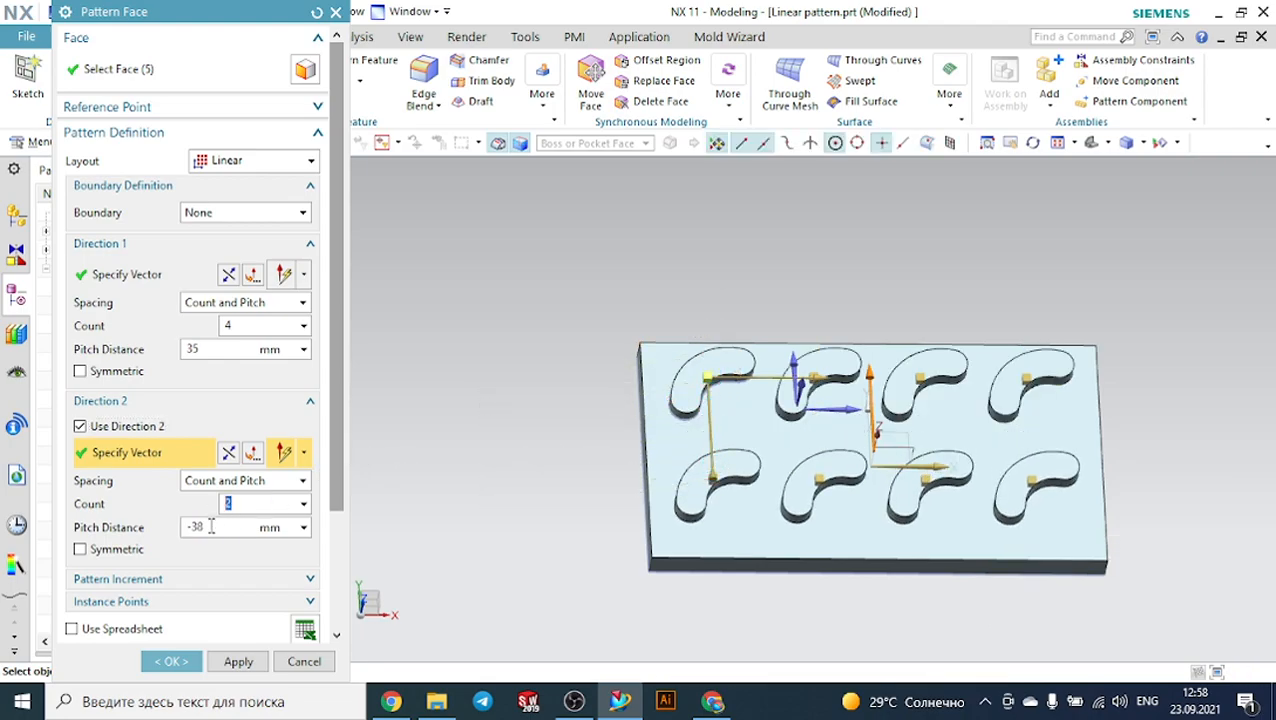
{"action": "left_click", "coordinate": [211, 527]}
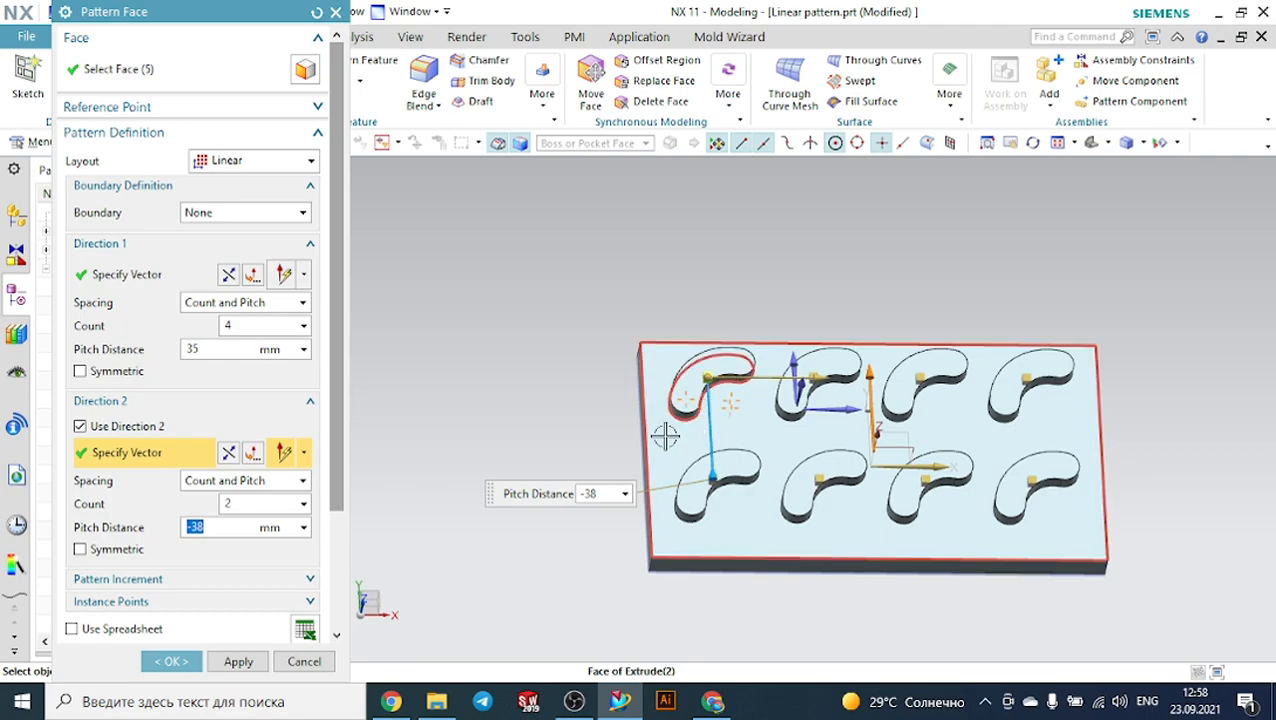
{"action": "middle_click_drag", "start_coordinate": [595, 444], "coordinate": [464, 484]}
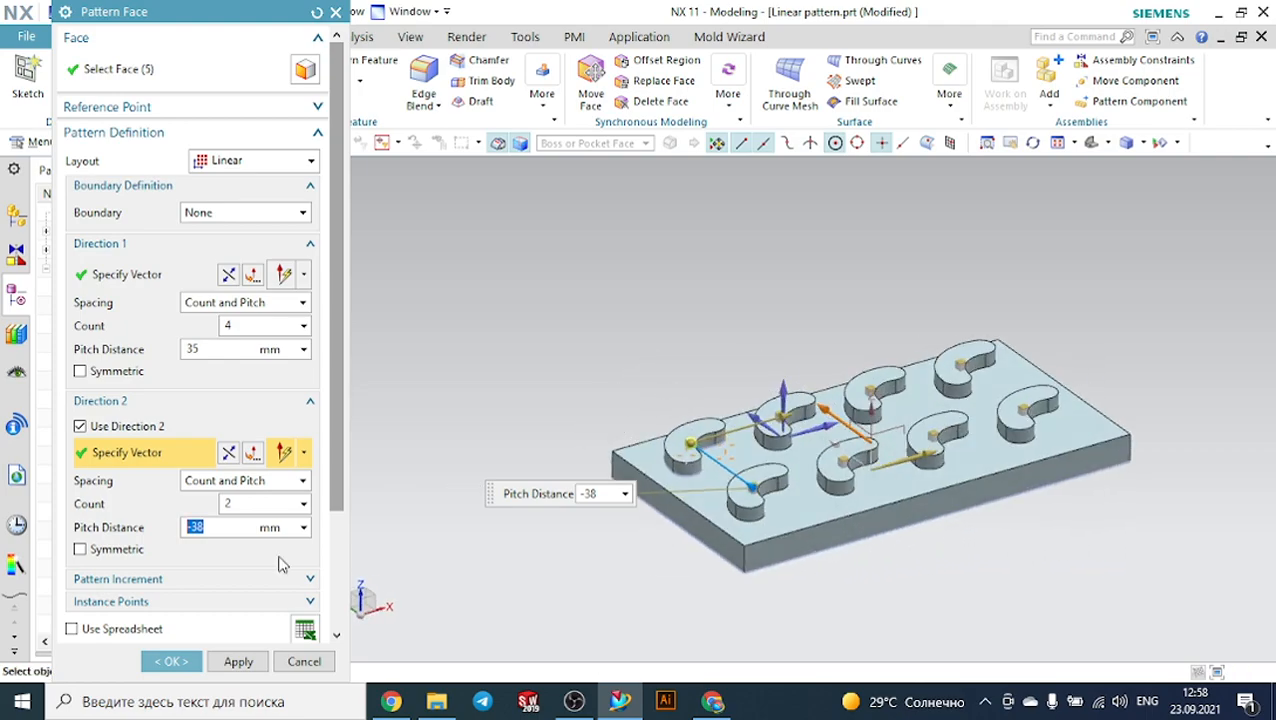
{"action": "left_click", "coordinate": [173, 660]}
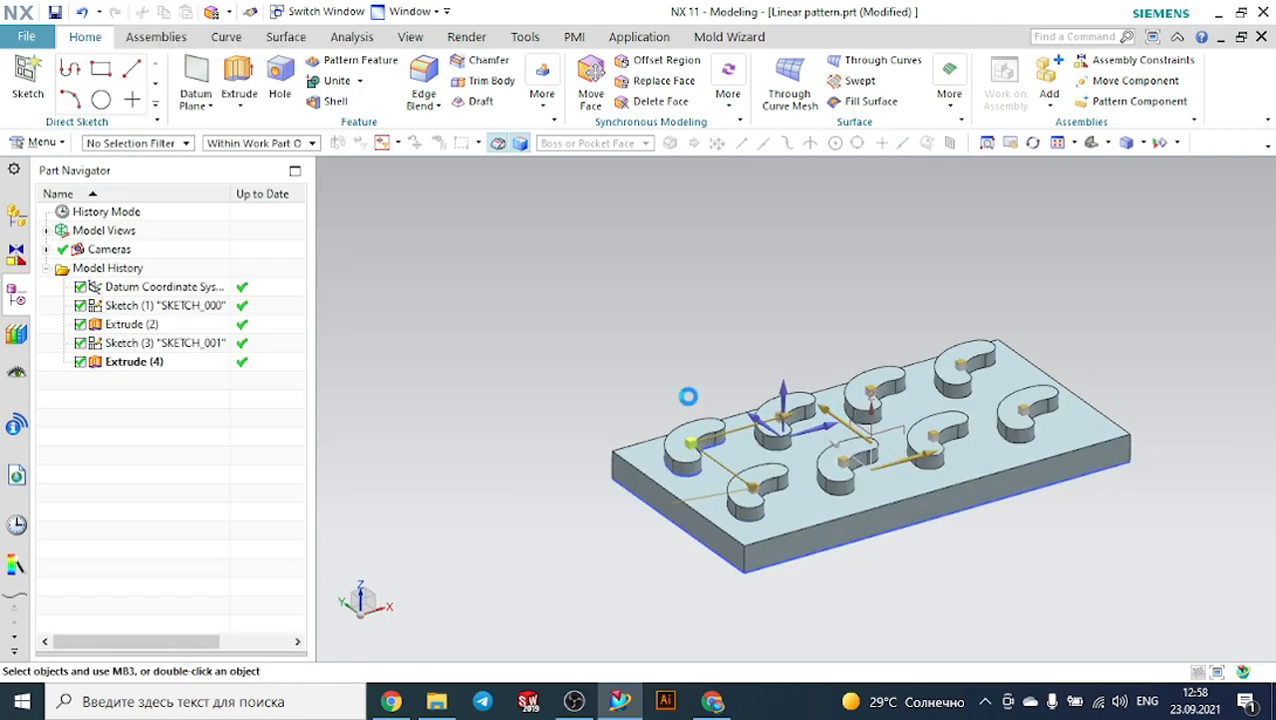
{"action": "left_click", "coordinate": [965, 142]}
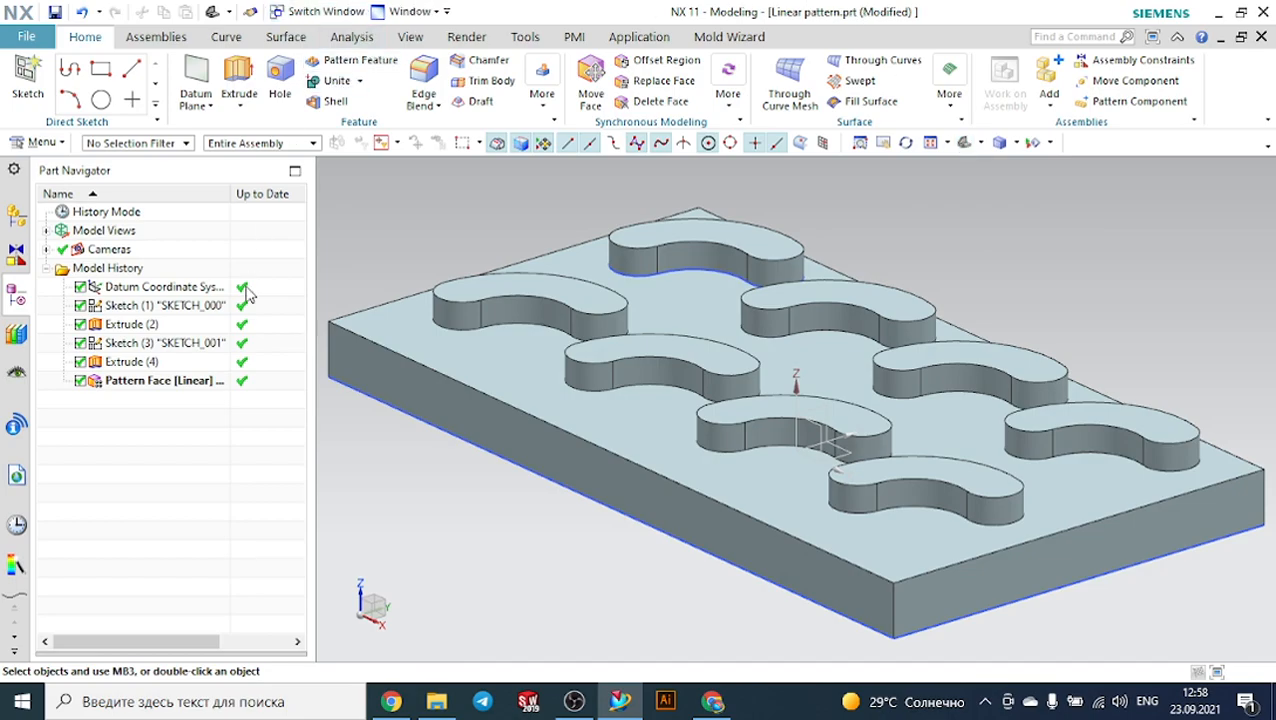
Reopen the linear Pattern Face feature and examine its Pattern Increment and Instance Points options, keeping its settings.
{"action": "double_click", "coordinate": [197, 380]}
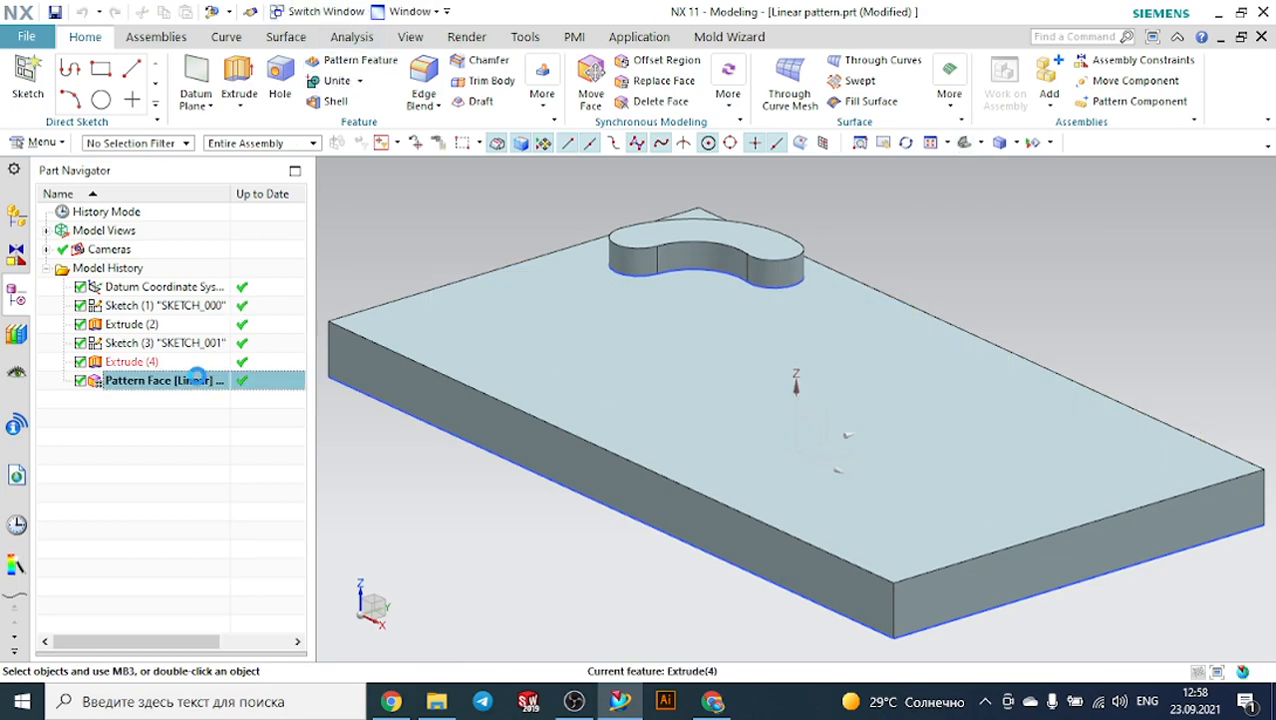
{"action": "scroll", "coordinate": [175, 473], "scroll_direction": "down", "scroll_amount": 2}
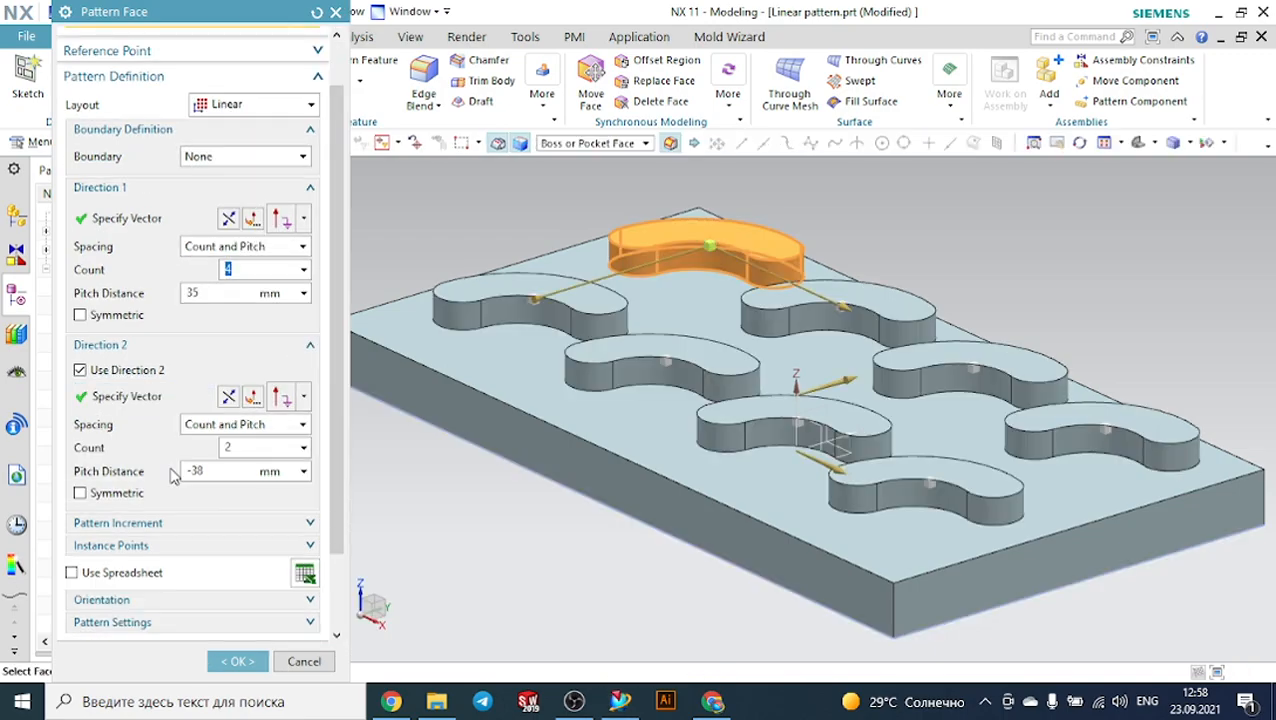
{"action": "left_click", "coordinate": [120, 523]}
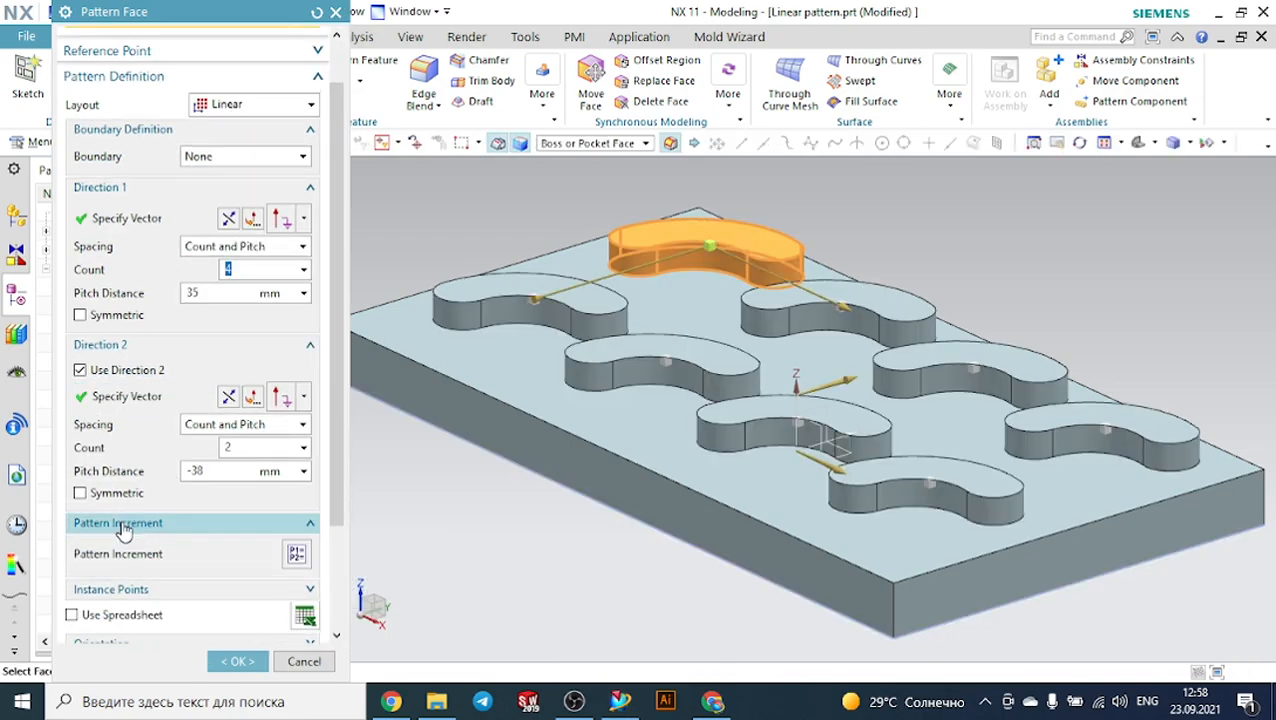
{"action": "left_click", "coordinate": [104, 589]}
{"action": "scroll", "coordinate": [104, 593], "scroll_direction": "down", "scroll_amount": 3}
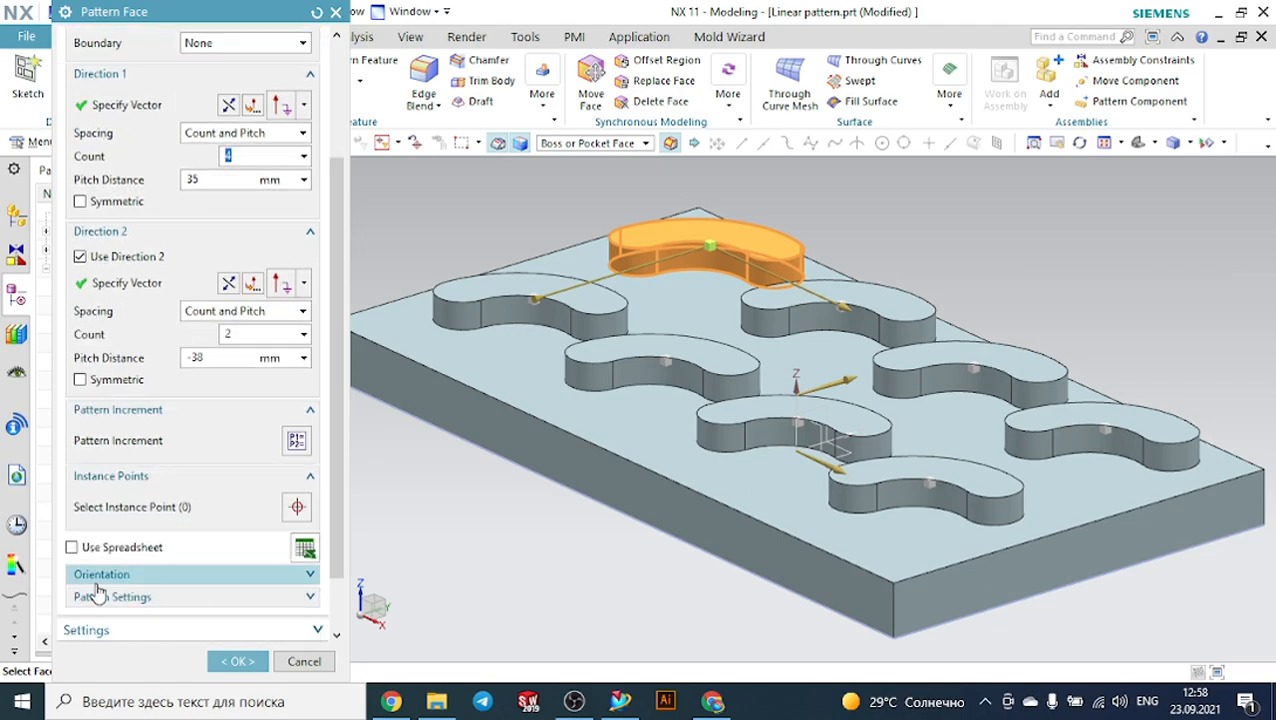
{"action": "scroll", "coordinate": [357, 543], "scroll_direction": "up", "scroll_amount": 5}
{"action": "scroll", "coordinate": [330, 543], "scroll_direction": "up", "scroll_amount": 1}
{"action": "scroll", "coordinate": [644, 510], "scroll_direction": "down", "scroll_amount": 8}
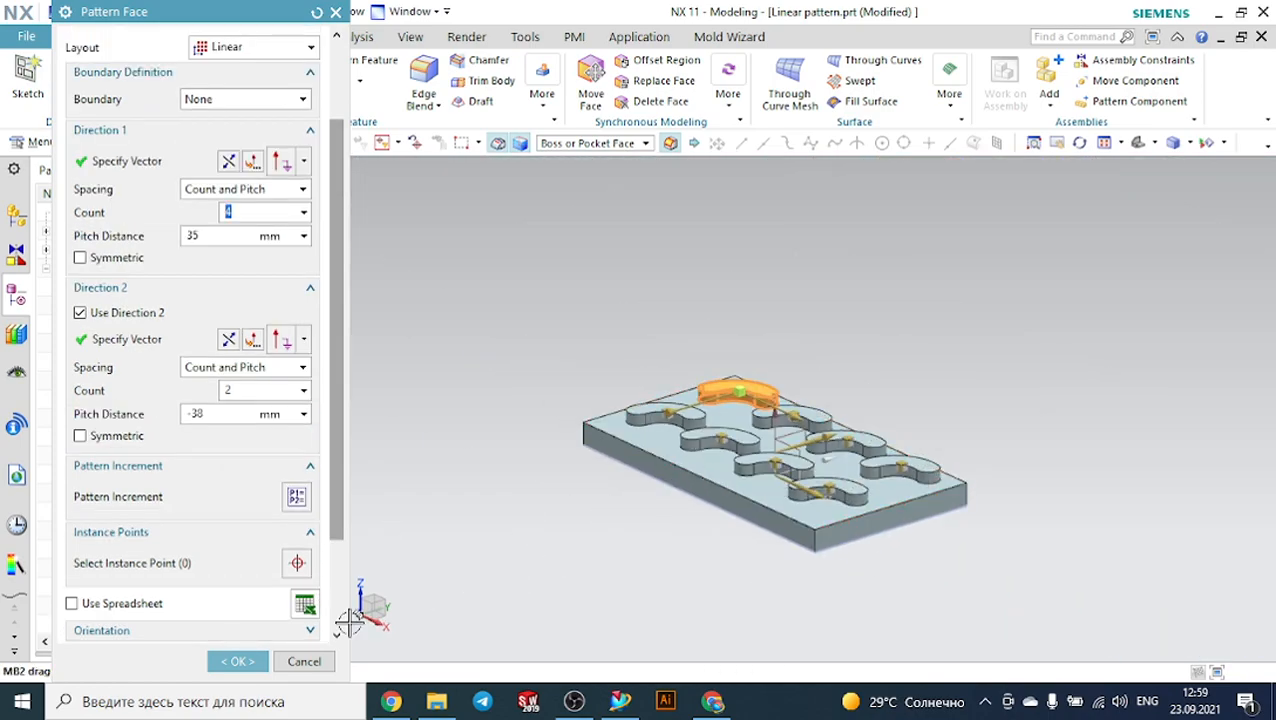
{"action": "left_click", "coordinate": [246, 660]}
{"action": "middle_click_drag", "start_coordinate": [555, 390], "coordinate": [643, 419]}
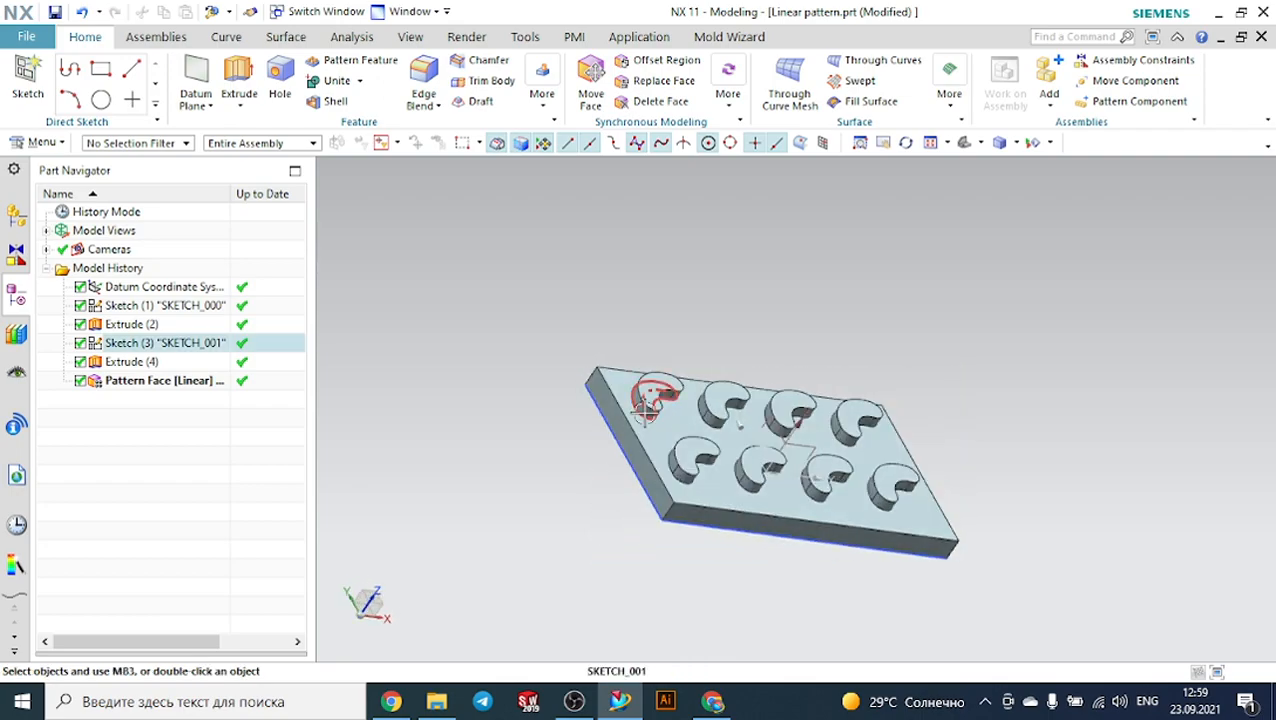
Open the "circular attern" part file from the Synchronous modeling folder in File Explorer.
{"action": "left_click", "coordinate": [440, 704]}
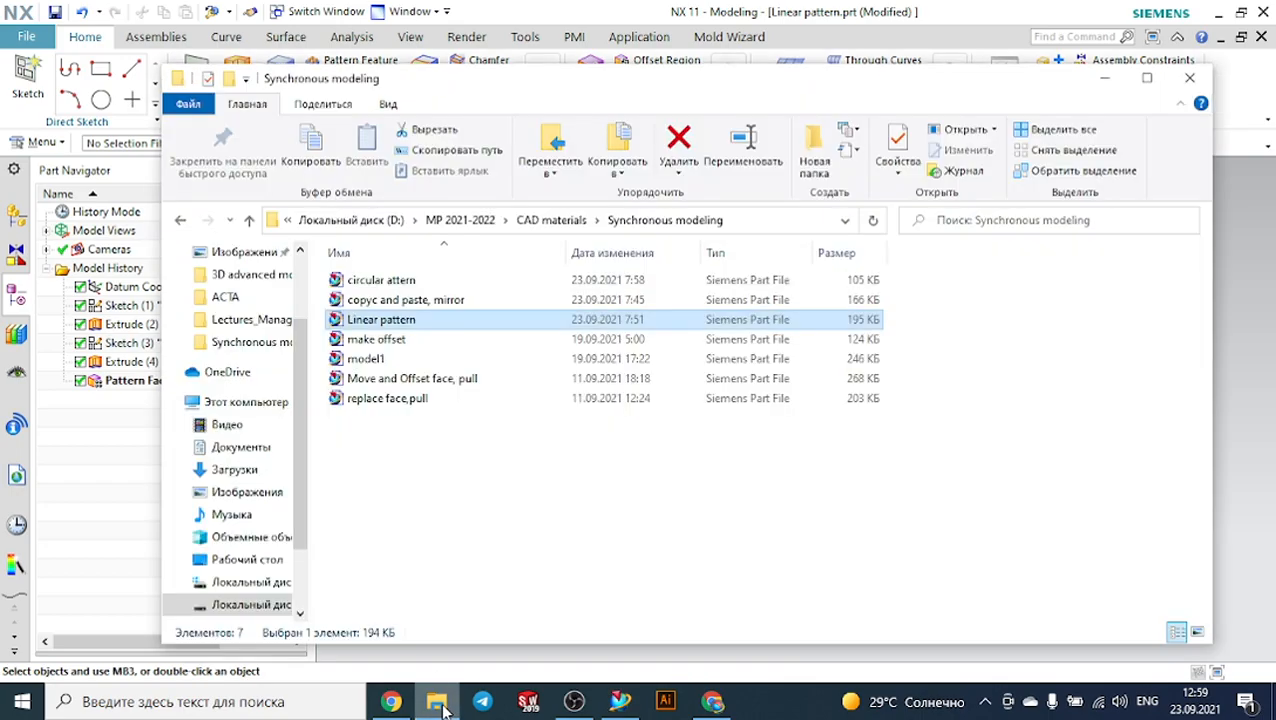
{"action": "double_click", "coordinate": [436, 282]}
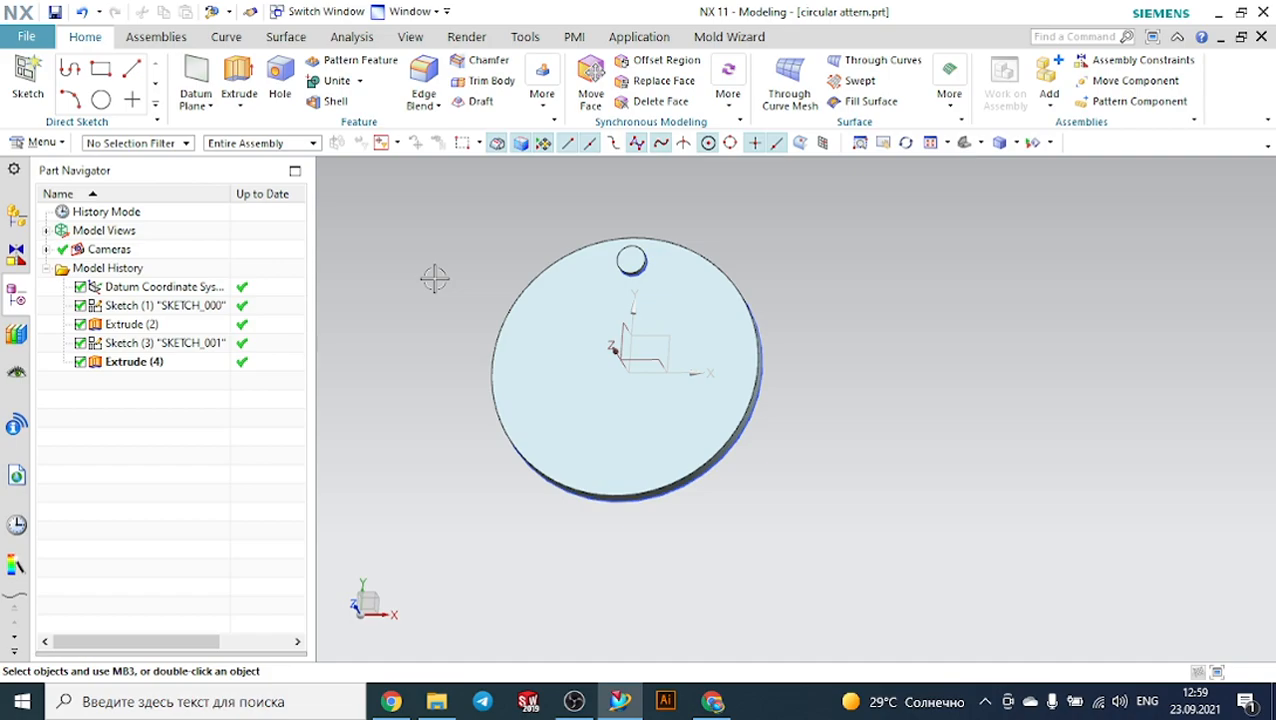
{"action": "middle_click_drag", "start_coordinate": [427, 219], "coordinate": [495, 213]}
{"action": "scroll", "coordinate": [545, 222], "scroll_direction": "up", "scroll_amount": 1}
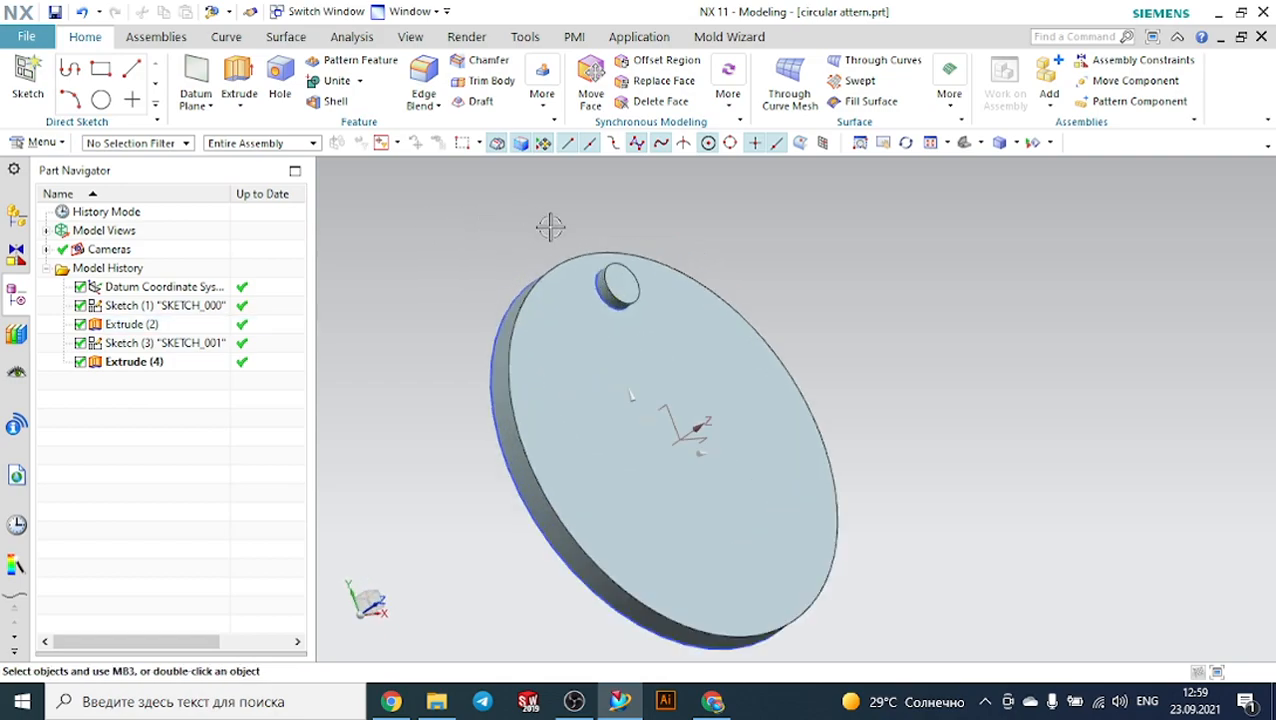
Start a Pattern Face on the small round boss of the disc and set the layout to Circular.
{"action": "left_click", "coordinate": [735, 108]}
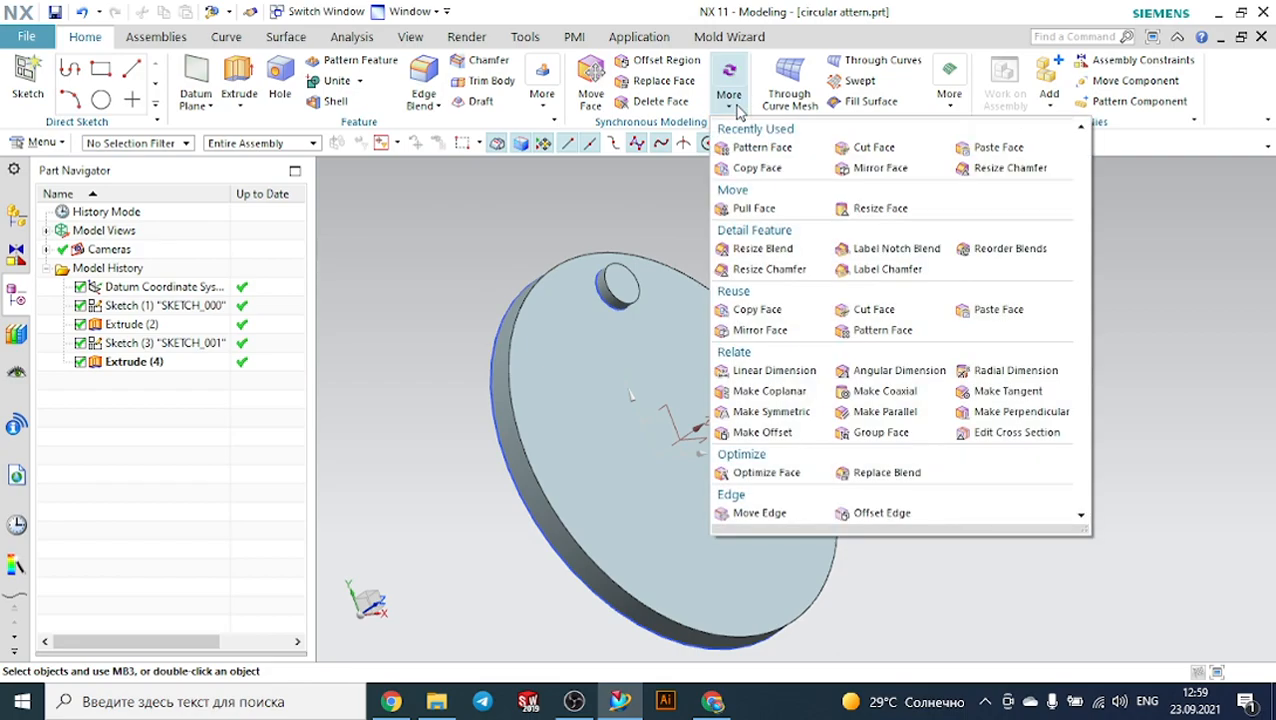
{"action": "left_click", "coordinate": [870, 335]}
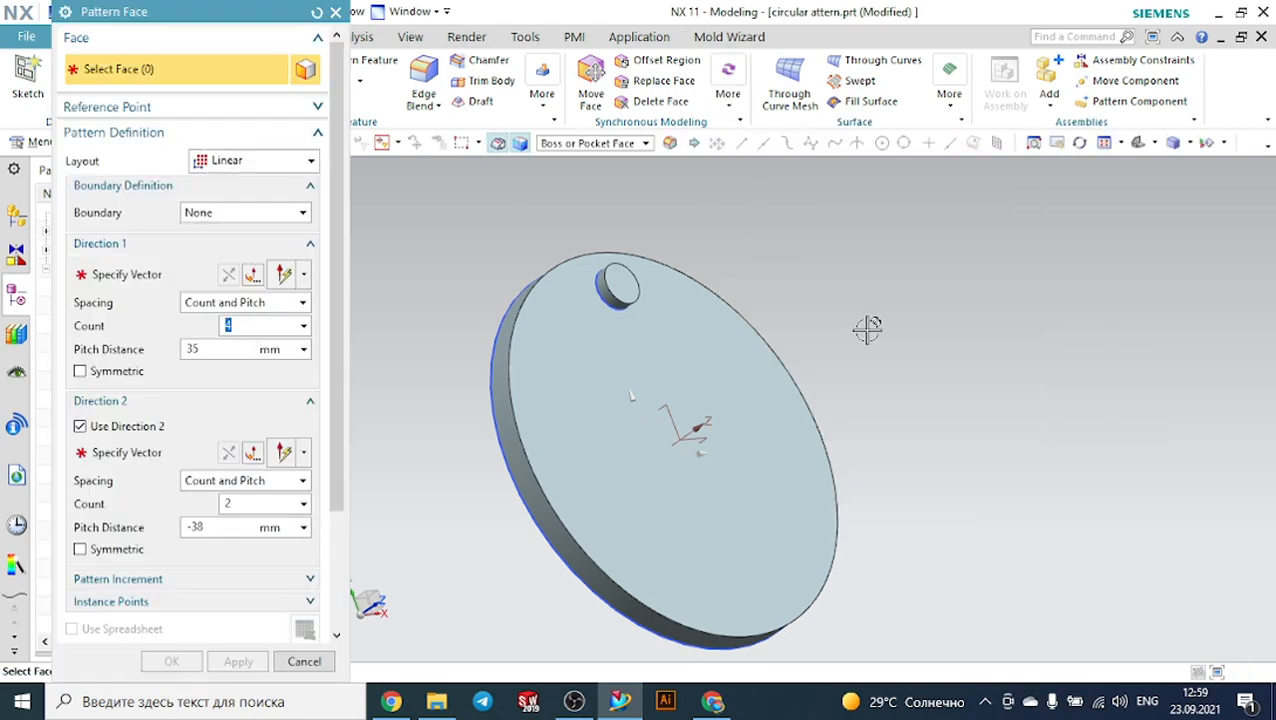
{"action": "left_click", "coordinate": [619, 286]}
{"action": "left_click", "coordinate": [245, 168]}
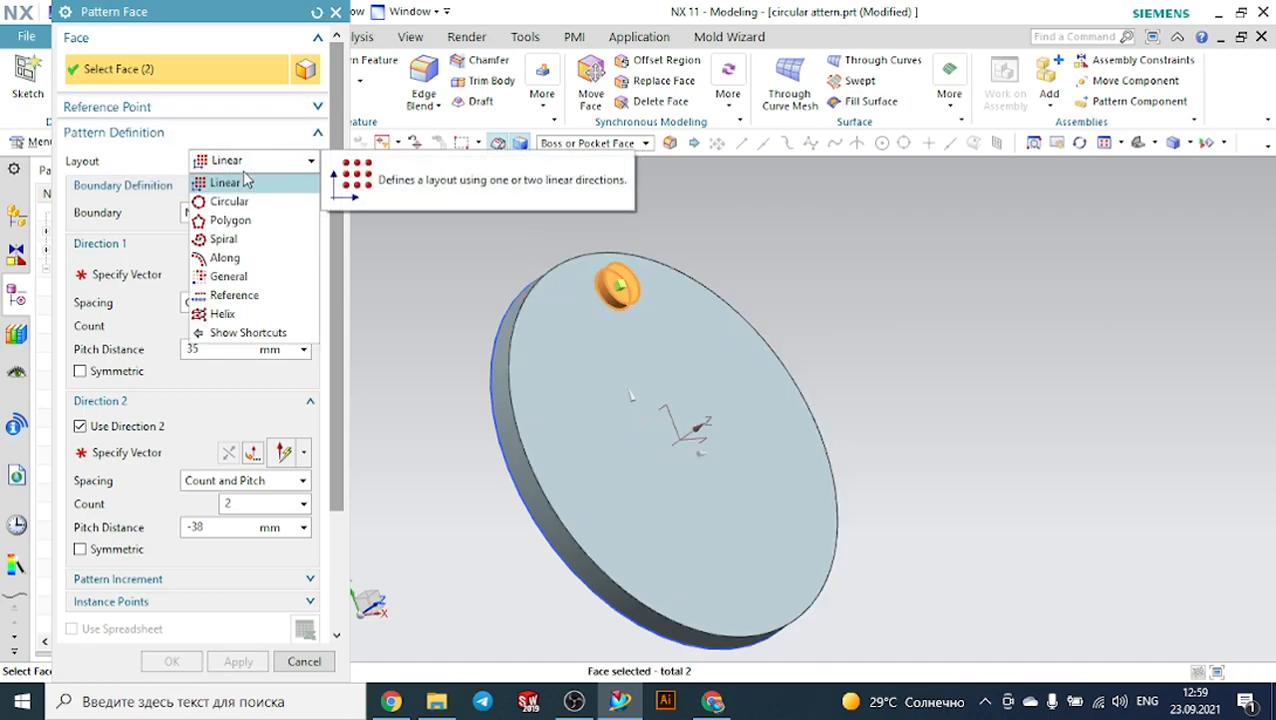
{"action": "left_click", "coordinate": [235, 201]}
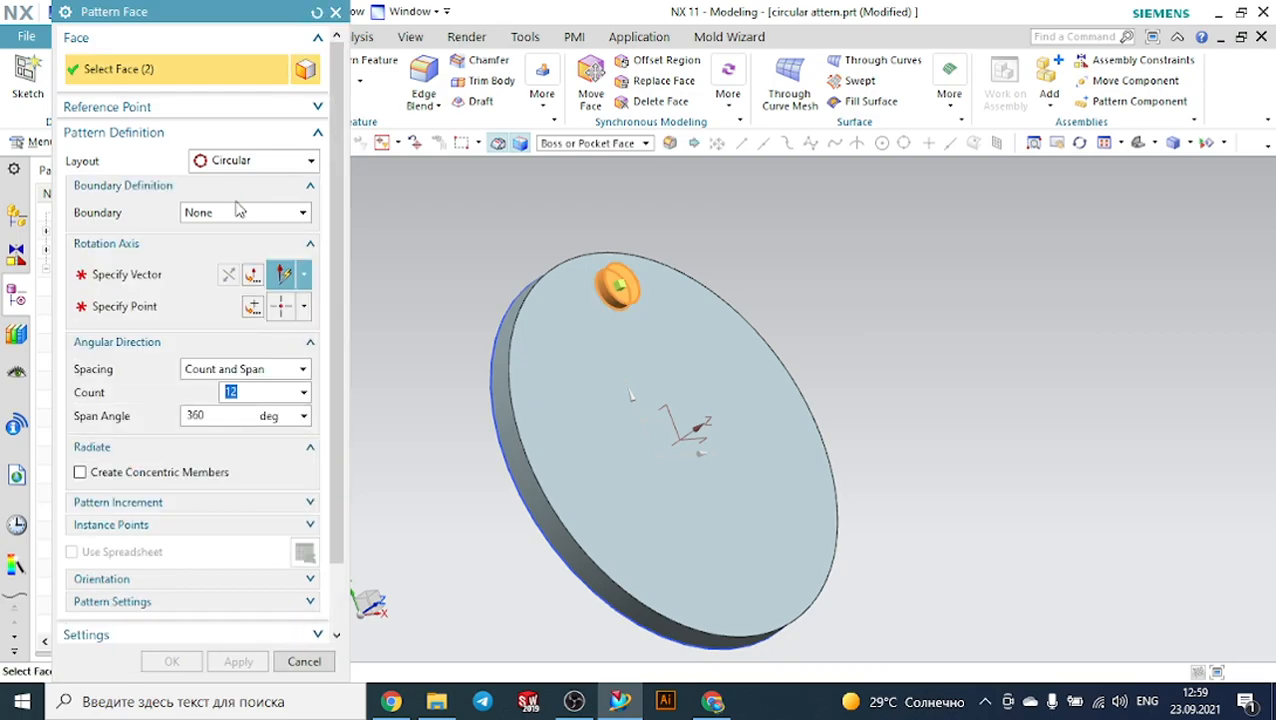
Define the circular pattern's rotation axis with a vector normal to the disc's top face and a point at X 0, Y 0, Z 0.
{"action": "left_click", "coordinate": [150, 274]}
{"action": "middle_click_drag", "start_coordinate": [928, 308], "coordinate": [914, 253]}
{"action": "left_click", "coordinate": [806, 328]}
{"action": "middle_click_drag", "start_coordinate": [874, 310], "coordinate": [821, 334]}
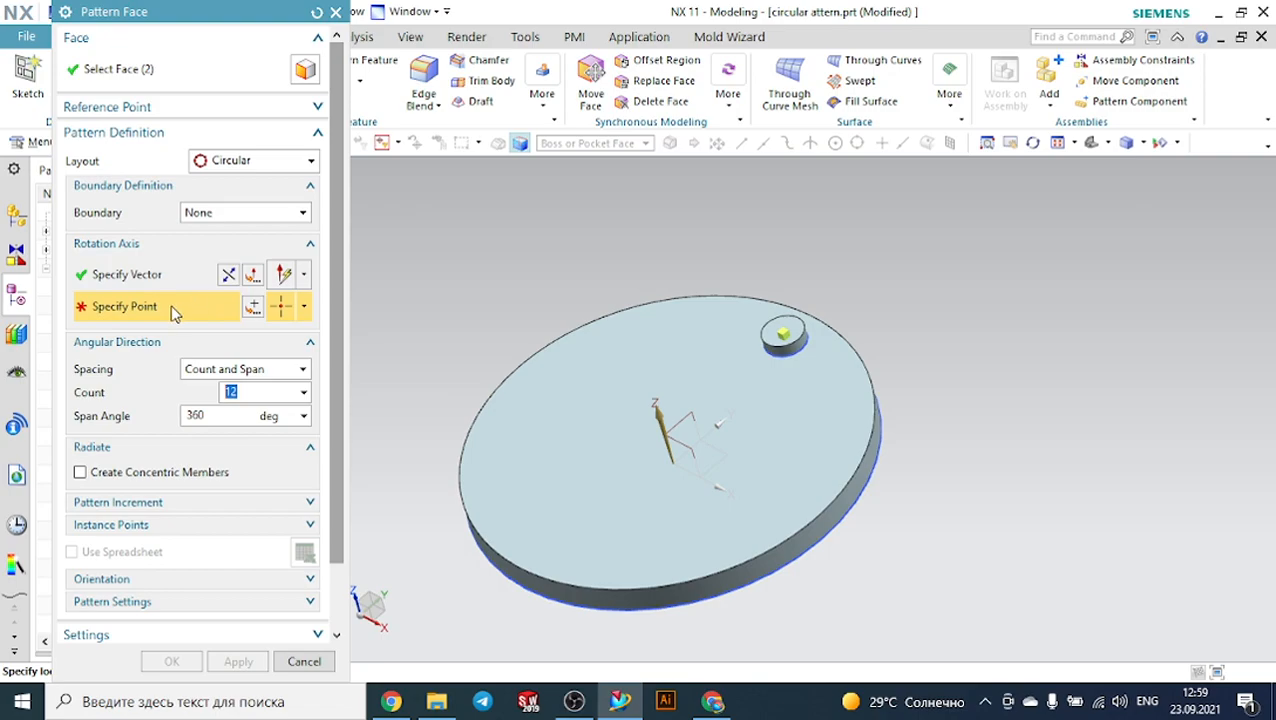
{"action": "left_click", "coordinate": [255, 307]}
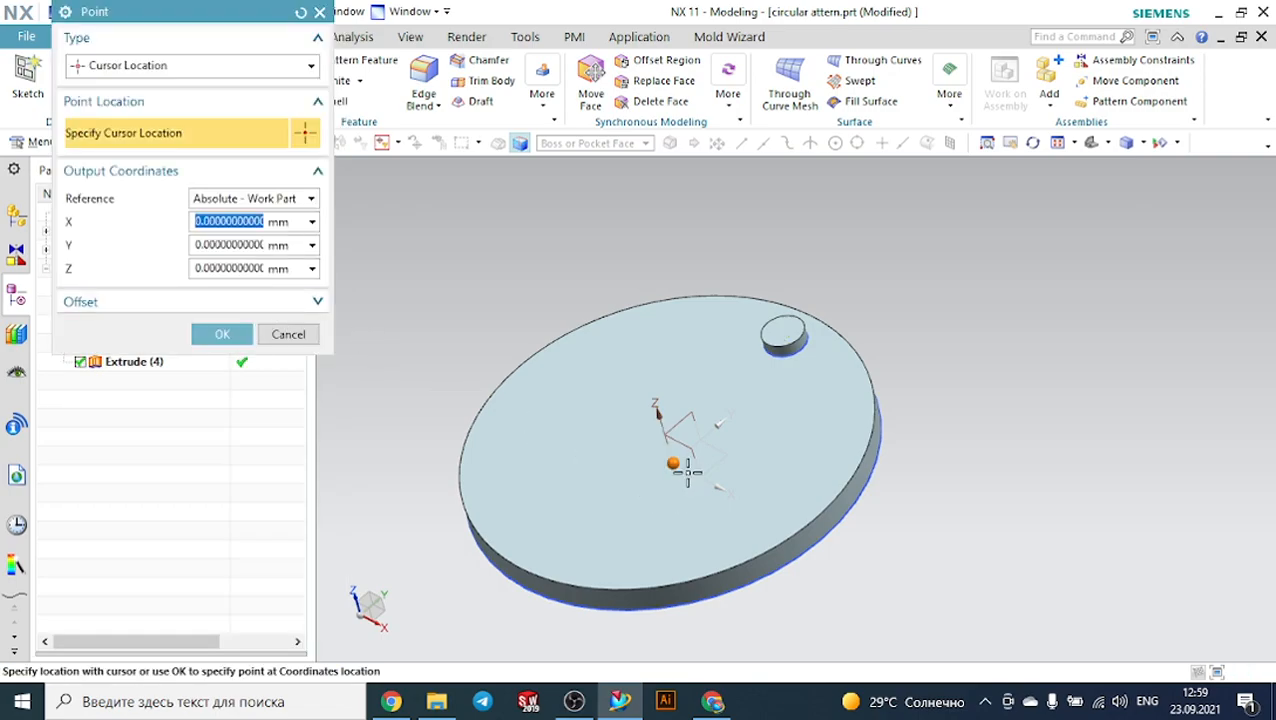
{"action": "left_click", "coordinate": [240, 337]}
{"action": "middle_click_drag", "start_coordinate": [399, 293], "coordinate": [503, 325]}
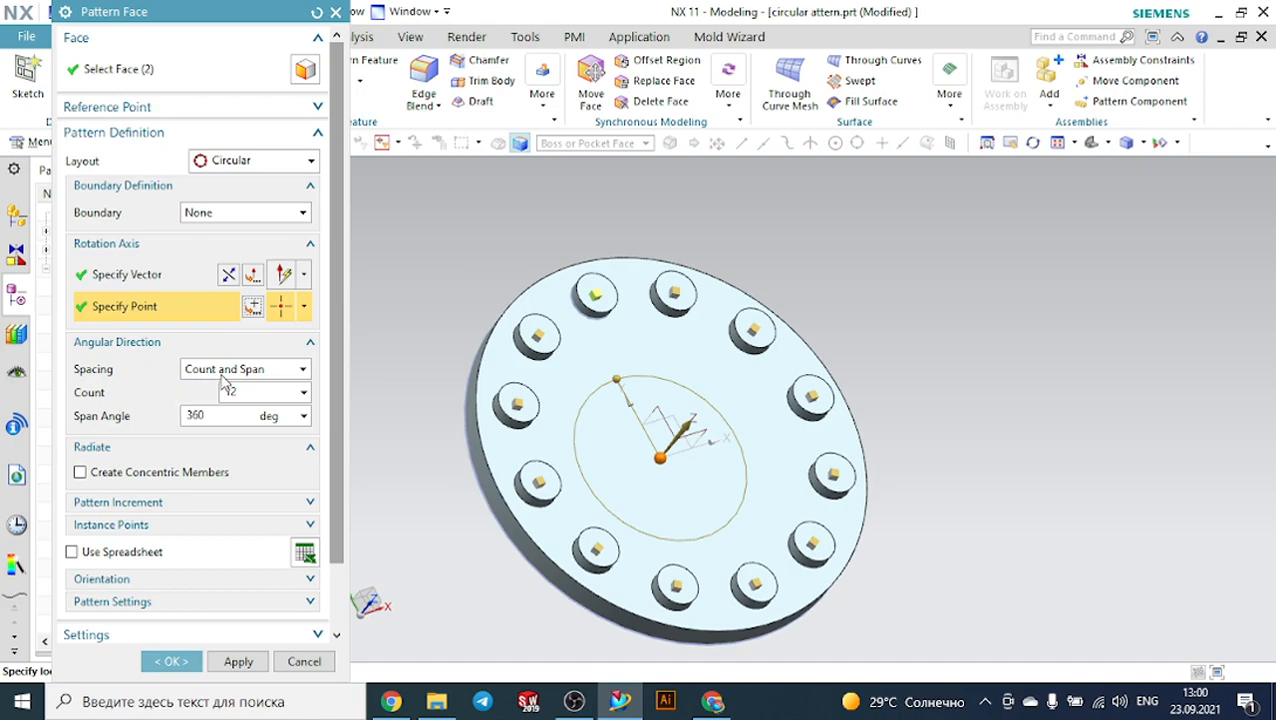
Try a span angle of 180 degrees for the circular pattern, and swing it to about -335 degrees.
{"action": "left_click_drag", "start_coordinate": [247, 392], "coordinate": [150, 423]}
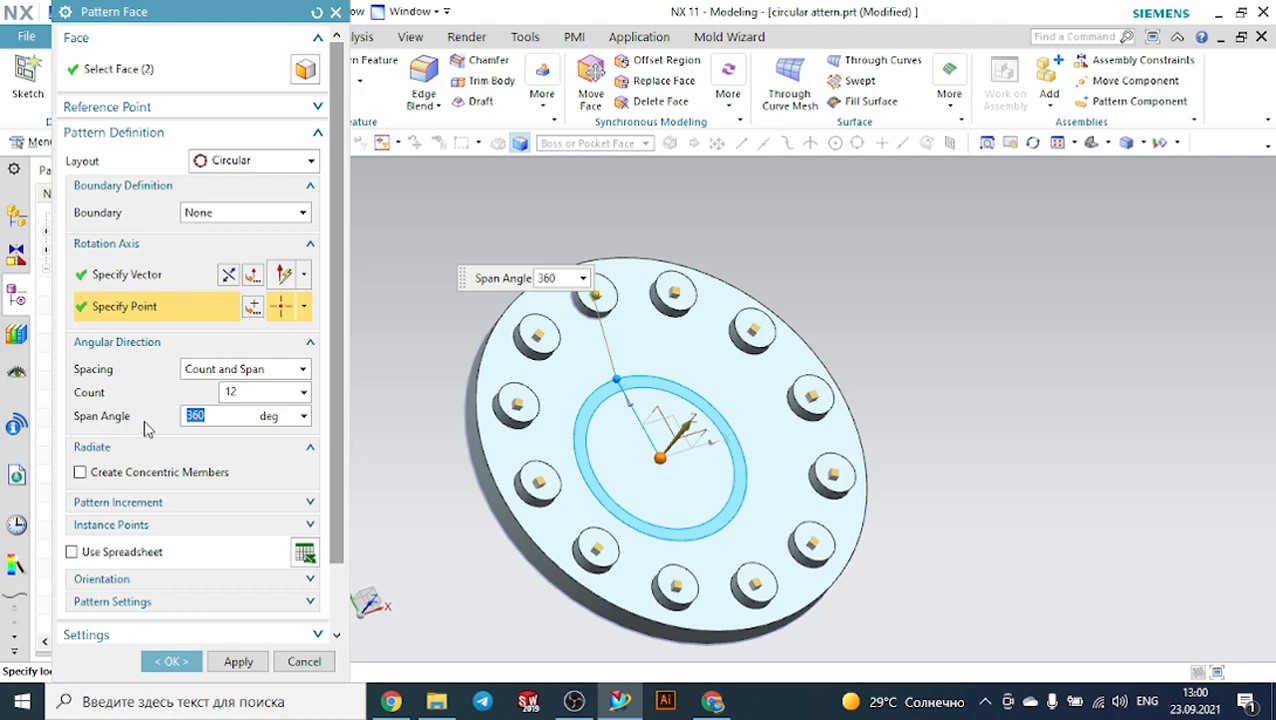
{"action": "type", "text": "180"}
{"action": "key", "text": "Return"}
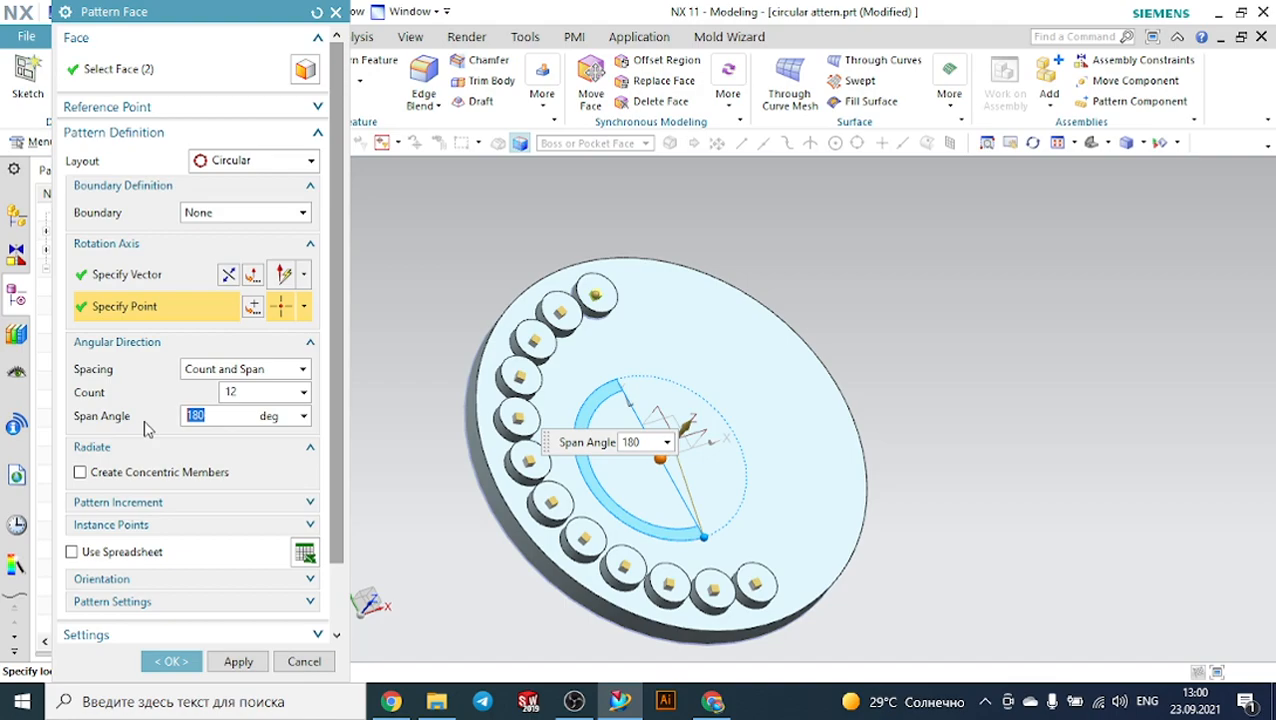
{"action": "middle_click_drag", "start_coordinate": [837, 251], "coordinate": [786, 279]}
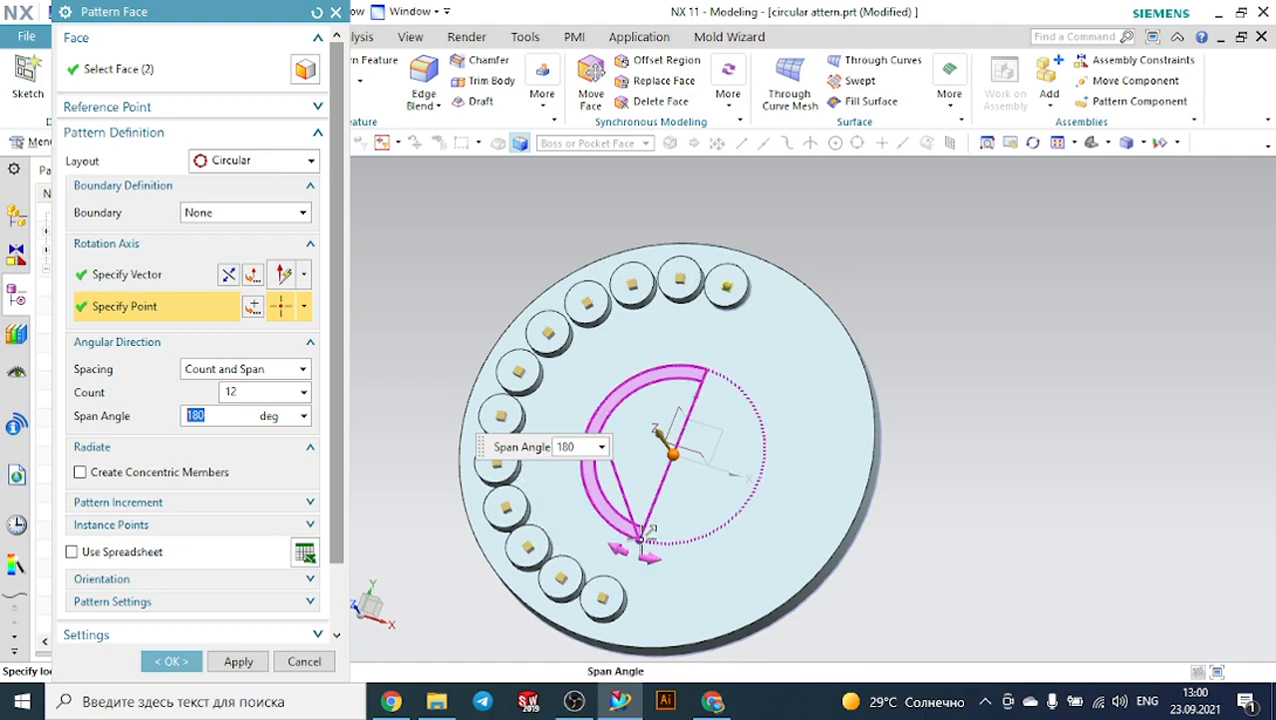
{"action": "left_click_drag", "start_coordinate": [638, 540], "coordinate": [669, 350]}
Set the span angle to 360 degrees, create the circular face pattern, and orient the disc to show the bosses from the side.
{"action": "left_click", "coordinate": [237, 418]}
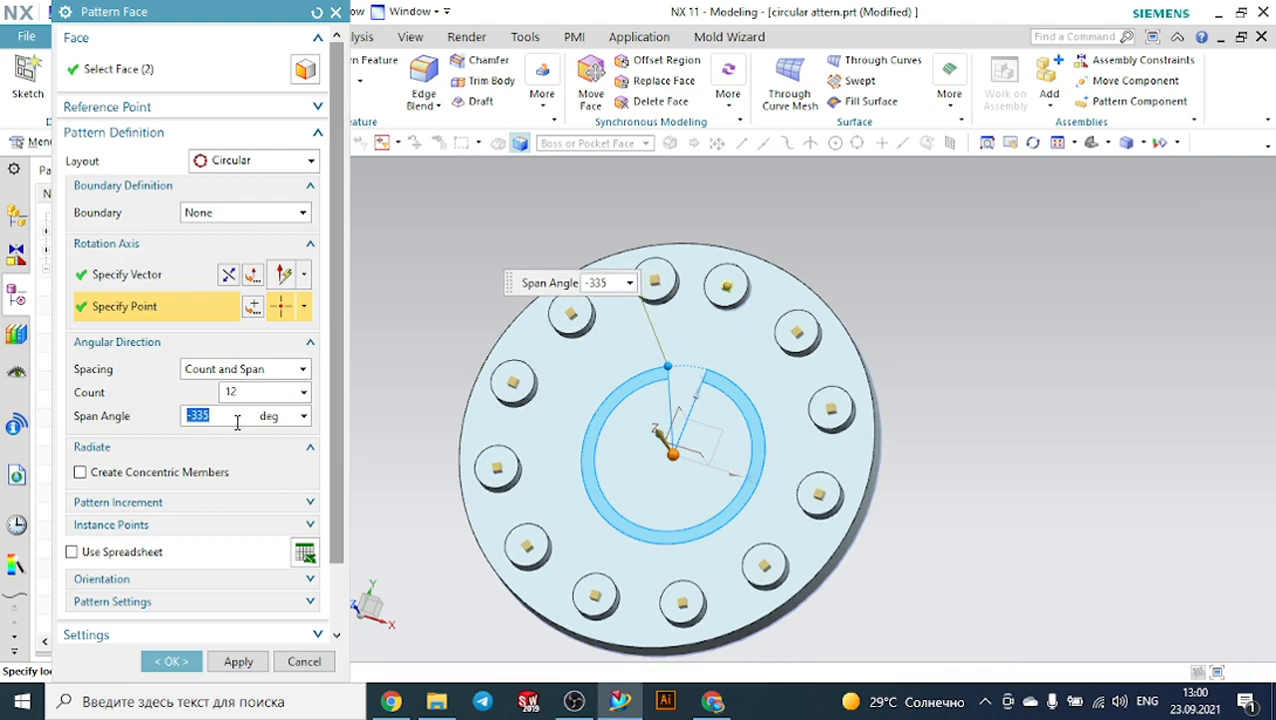
{"action": "type", "text": "360"}
{"action": "key", "text": "Return"}
{"action": "left_click", "coordinate": [171, 661]}
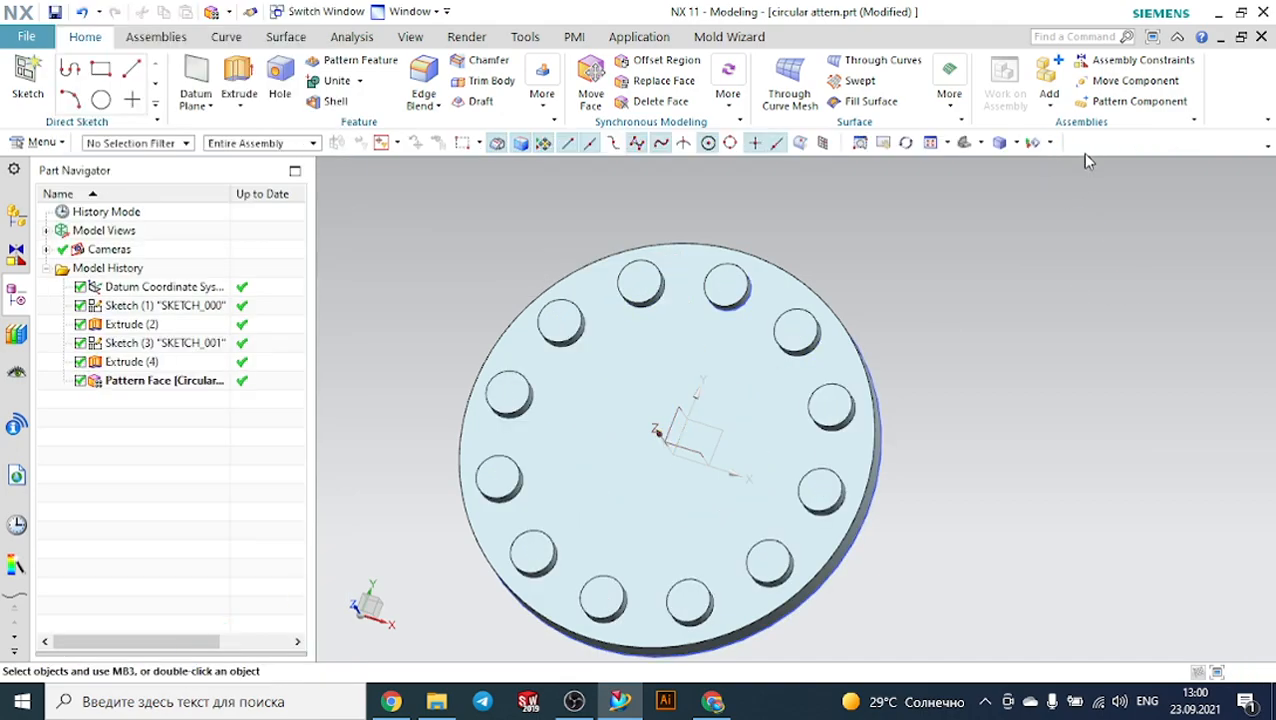
{"action": "left_click", "coordinate": [965, 142]}
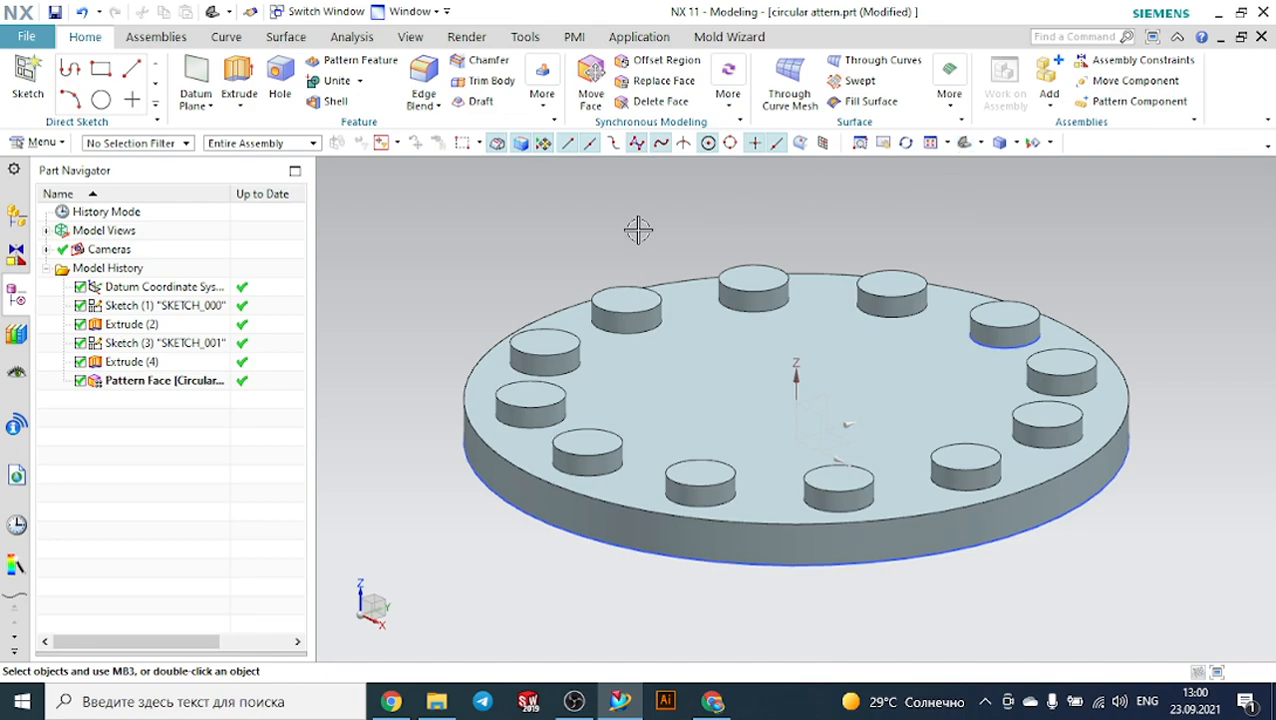
Examine the layout options of the circular Pattern Face feature, close it unchanged, and review the additional synchronous modeling commands.
{"action": "double_click", "coordinate": [194, 380]}
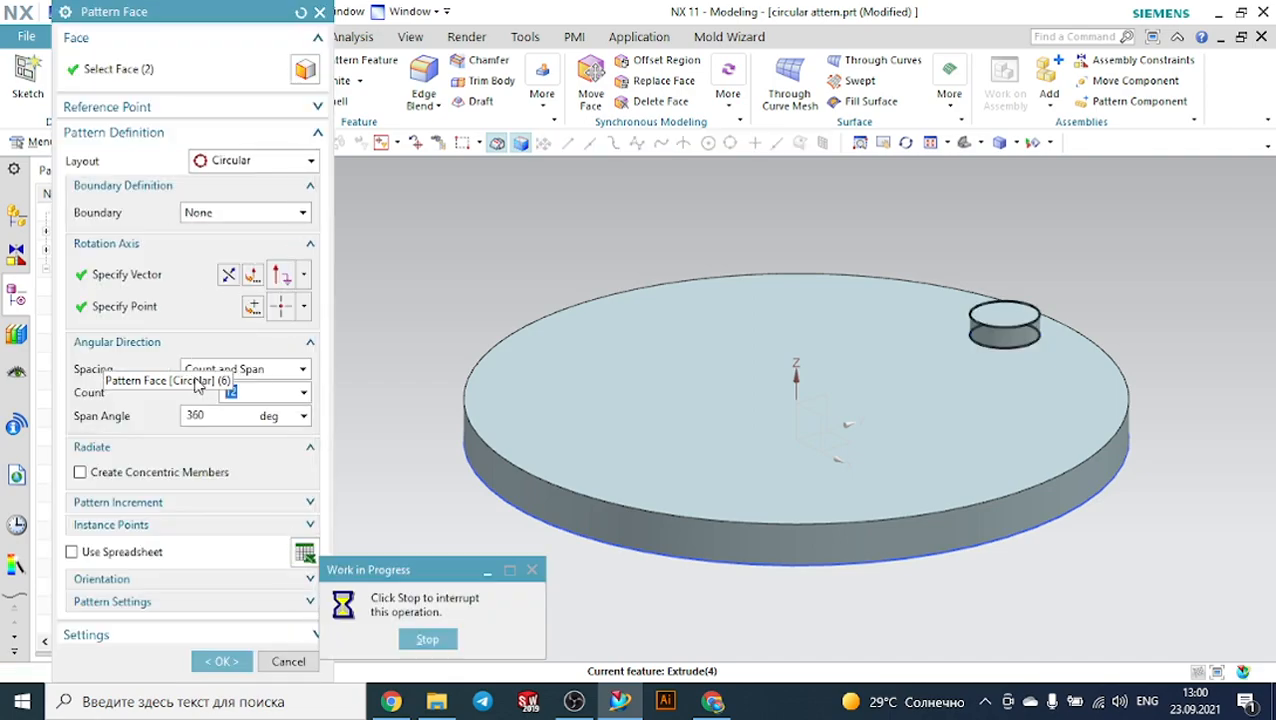
{"action": "left_click", "coordinate": [234, 163]}
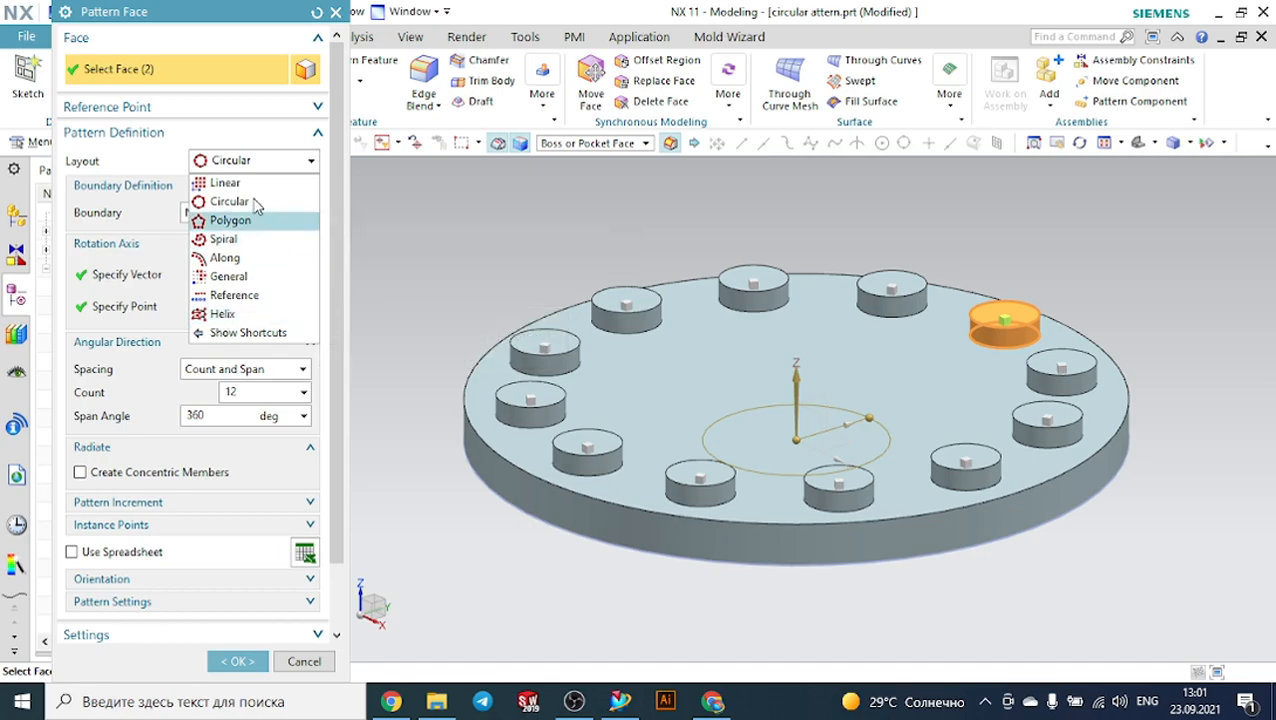
{"action": "left_click", "coordinate": [336, 12]}
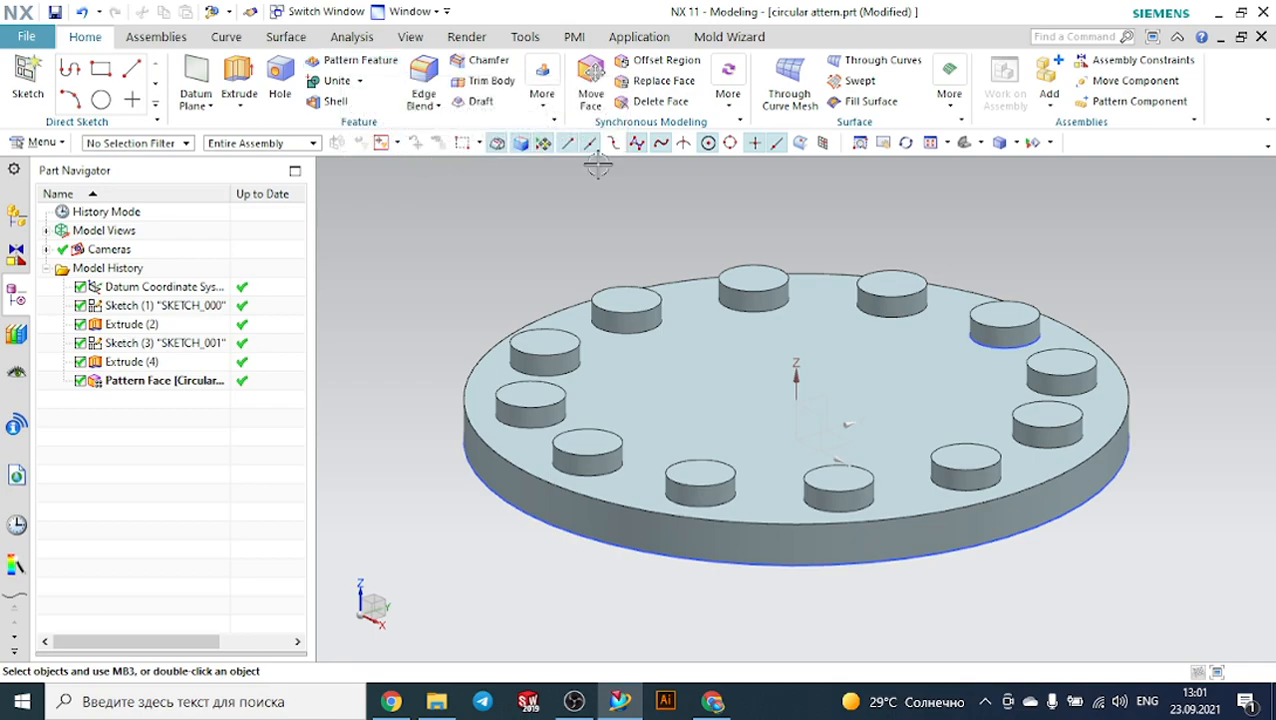
{"action": "left_click", "coordinate": [729, 104]}
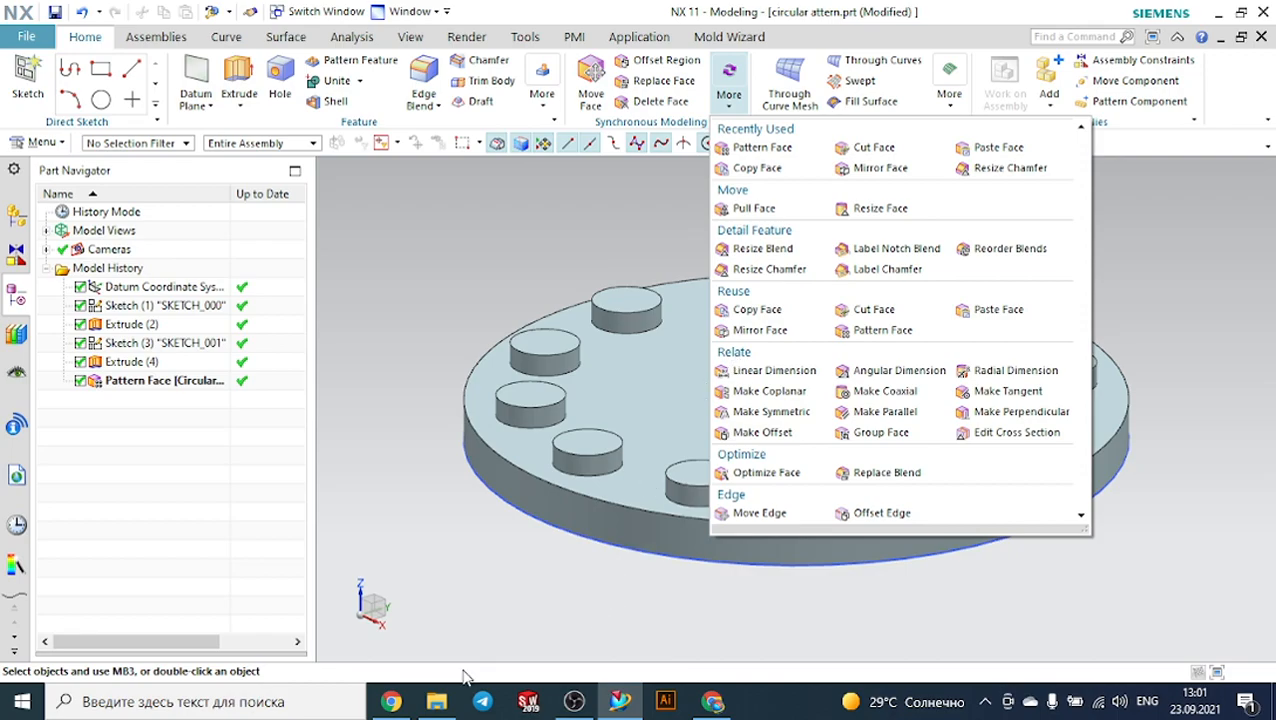
Open the "Move and Offset face, pull" part file from the Synchronous modeling folder in File Explorer.
{"action": "mouse_move", "coordinate": [436, 701]}
{"action": "left_click", "coordinate": [441, 640]}
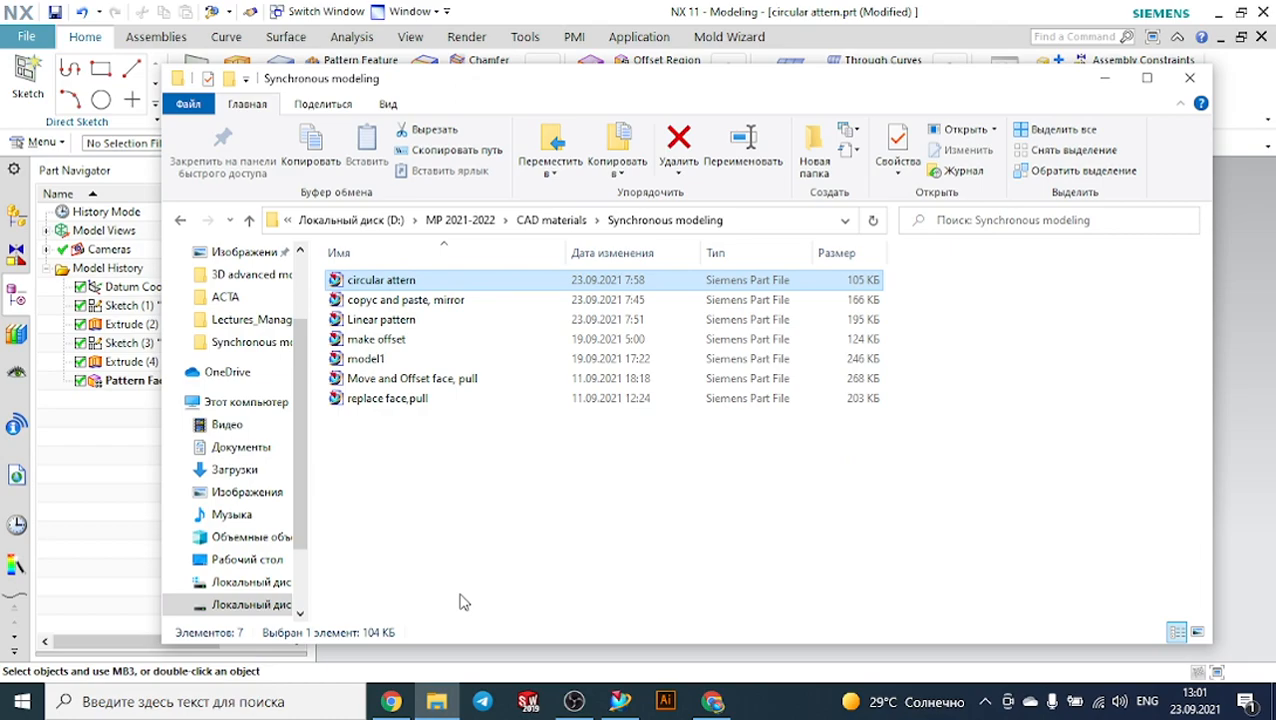
{"action": "double_click", "coordinate": [415, 379]}
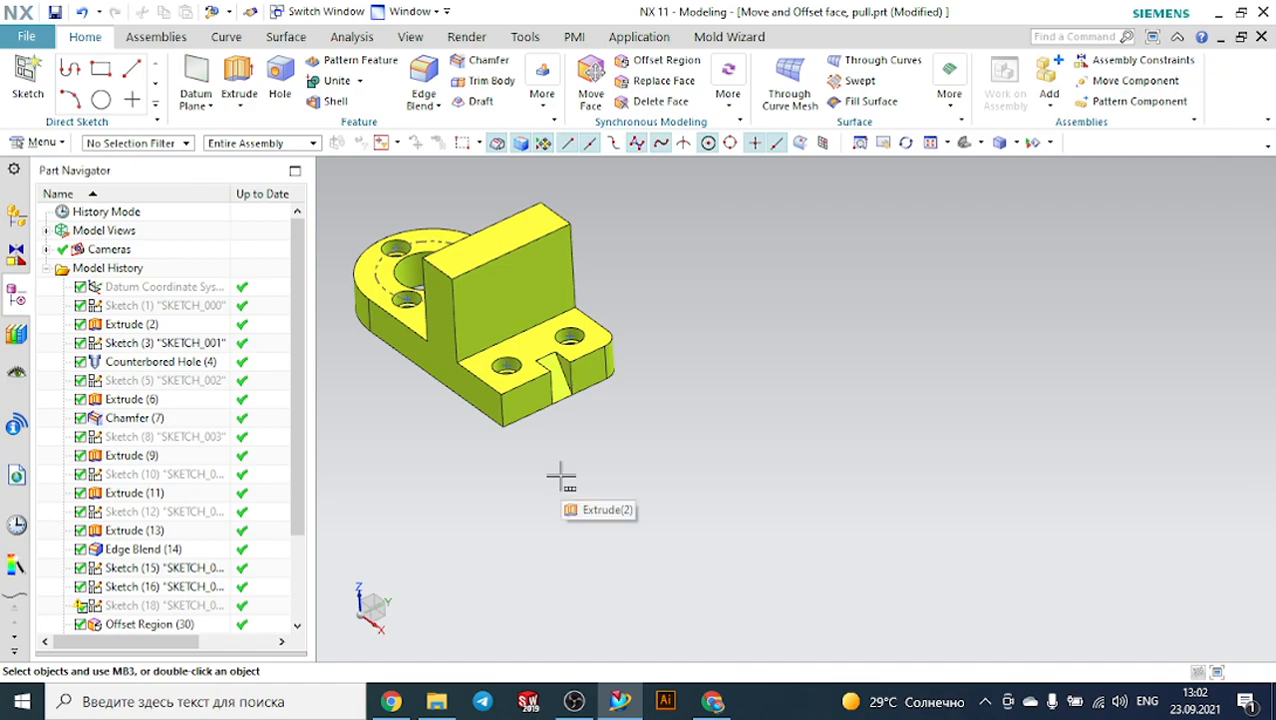
Chamfer the two short top edges of the upright block with an asymmetric cross section, 9 mm and 23.9 mm.
{"action": "mouse_move", "coordinate": [561, 478]}
{"action": "middle_mouse_down"}
{"action": "mouse_move", "coordinate": [593, 455]}
{"action": "mouse_move", "coordinate": [572, 463]}
{"action": "middle_mouse_up"}
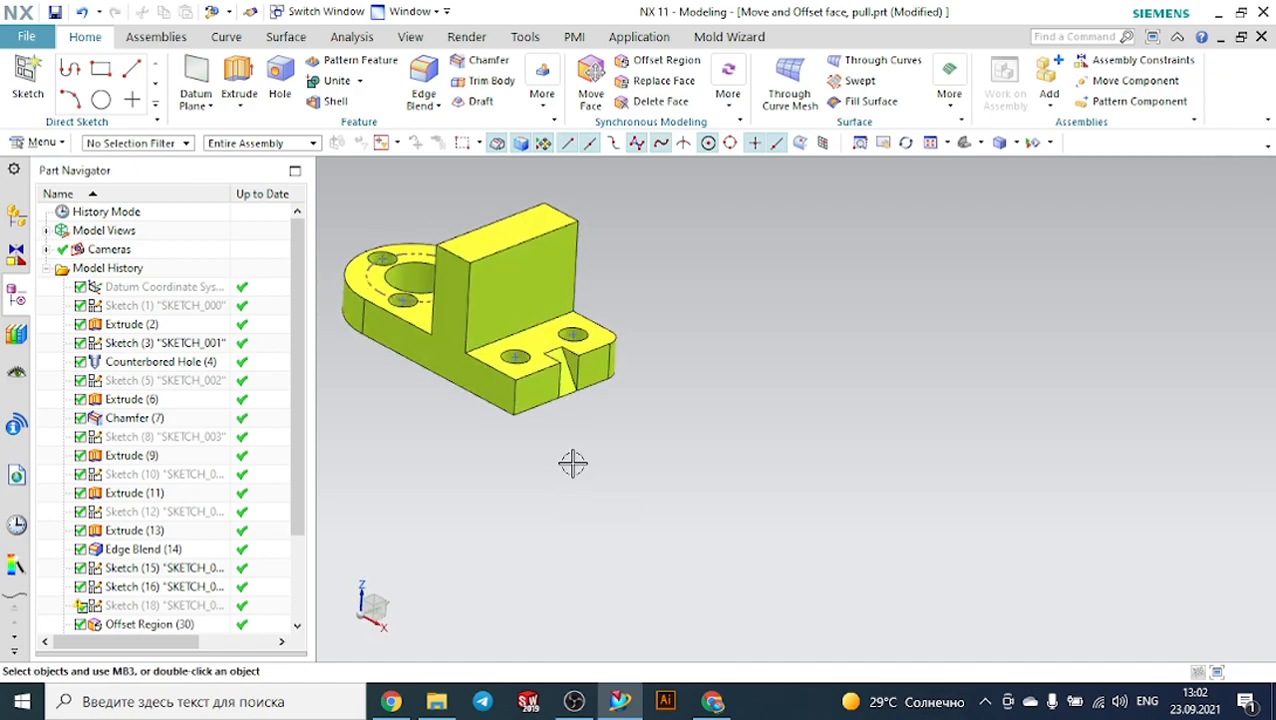
{"action": "scroll", "coordinate": [576, 455], "scroll_direction": "down", "scroll_amount": 2}
{"action": "scroll", "coordinate": [484, 278], "scroll_direction": "up", "scroll_amount": 2}
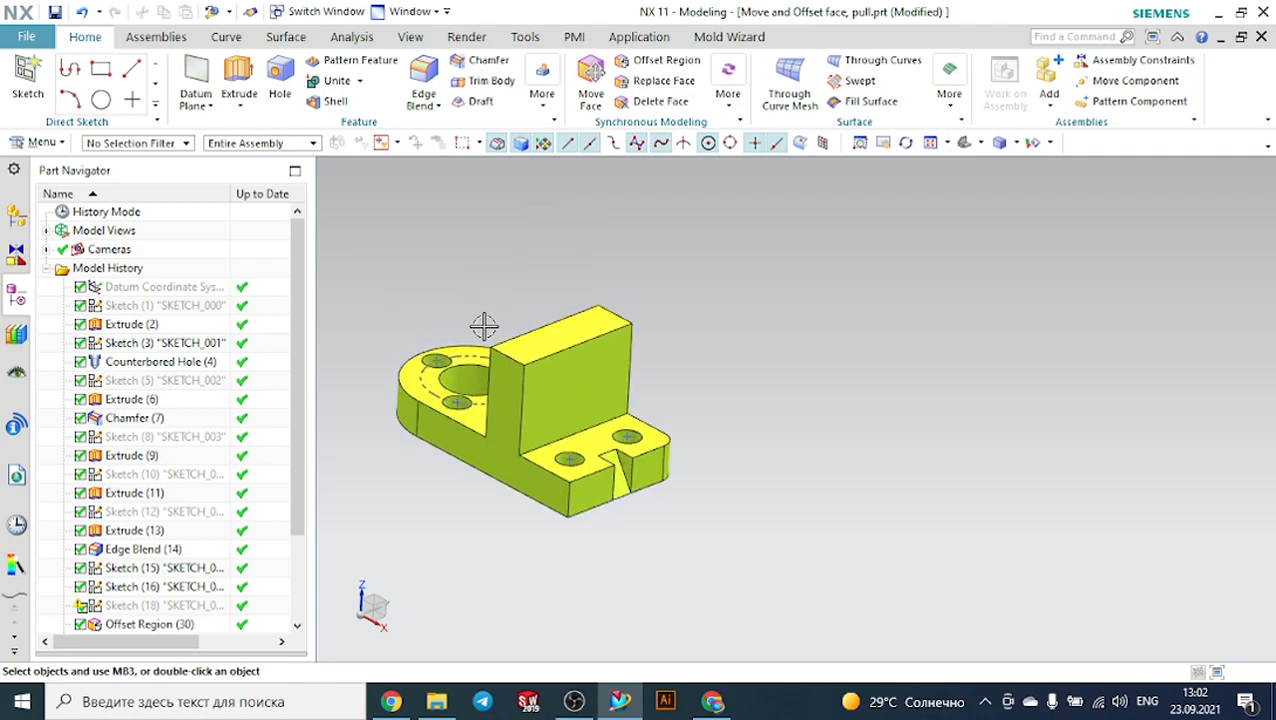
{"action": "scroll", "coordinate": [484, 326], "scroll_direction": "up", "scroll_amount": 1}
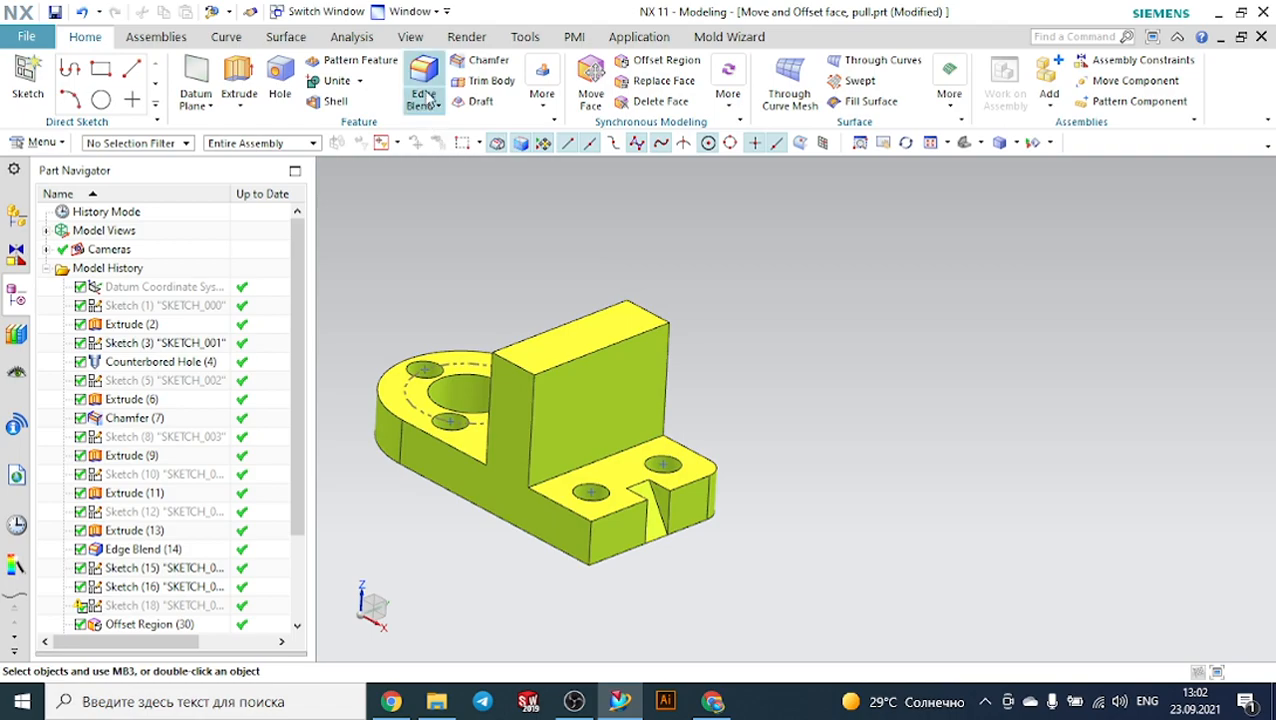
{"action": "left_click", "coordinate": [485, 60]}
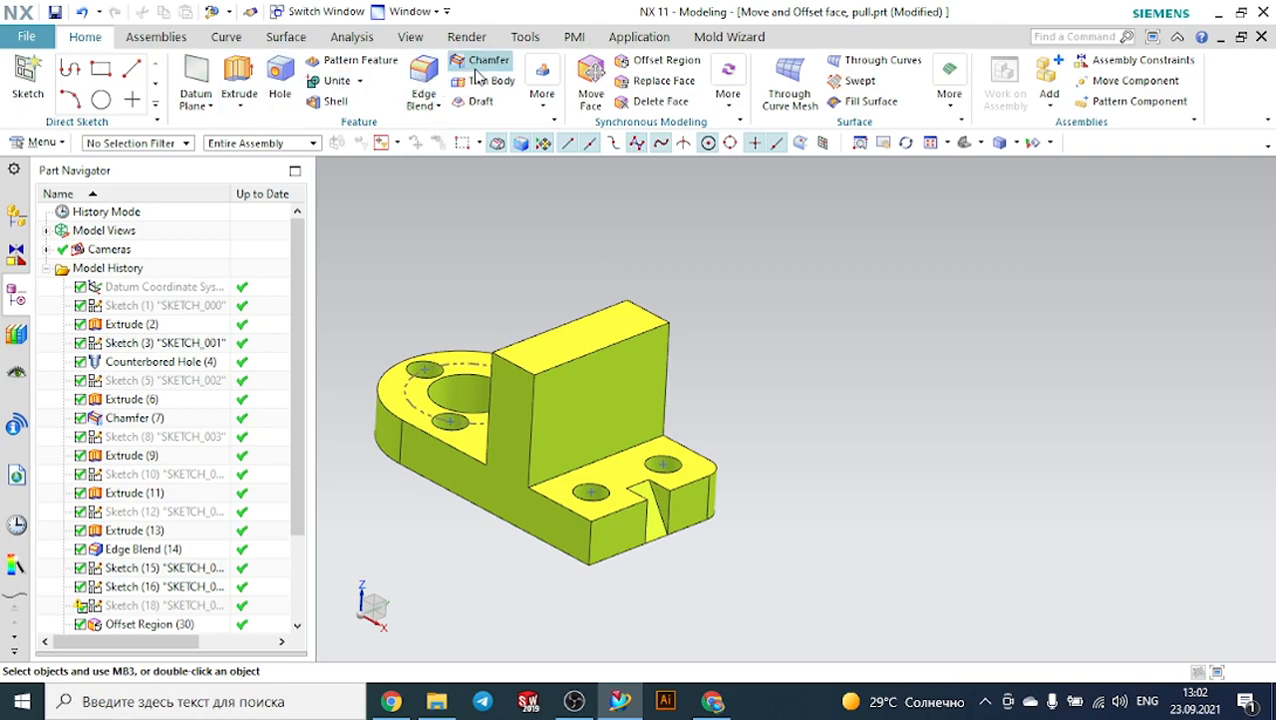
{"action": "scroll", "coordinate": [511, 375], "scroll_direction": "up", "scroll_amount": 1}
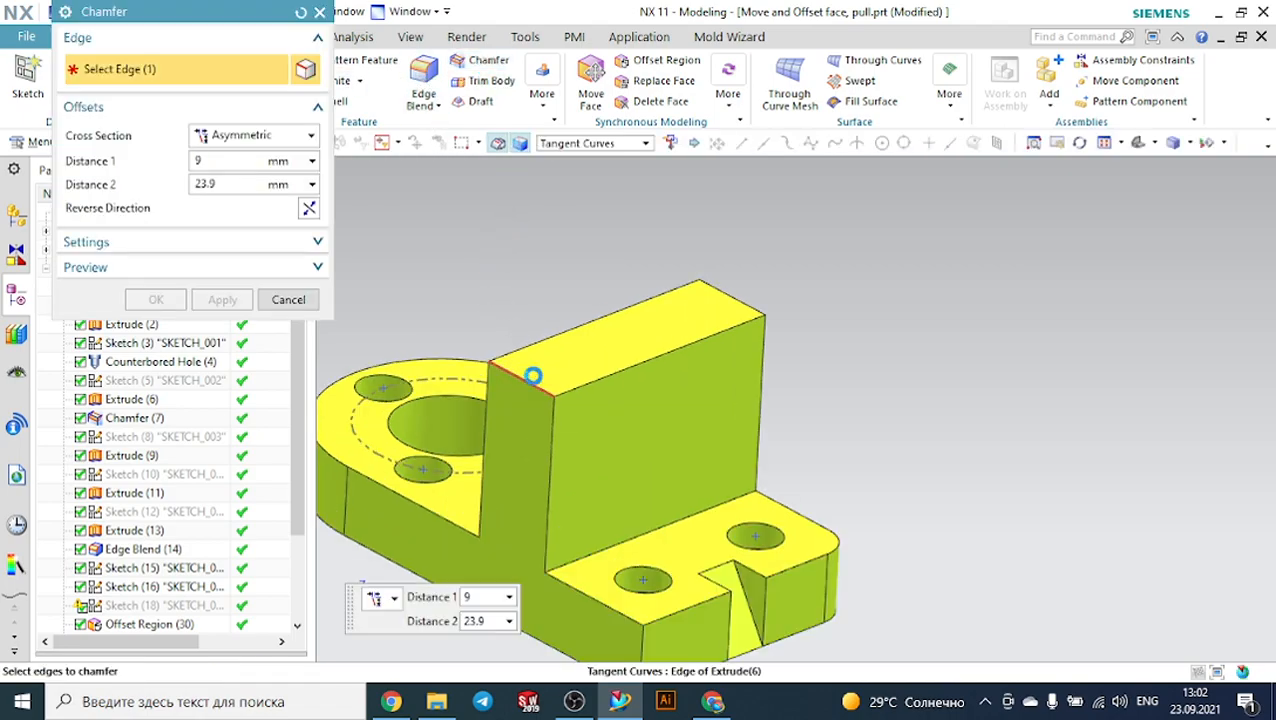
{"action": "left_click", "coordinate": [518, 376]}
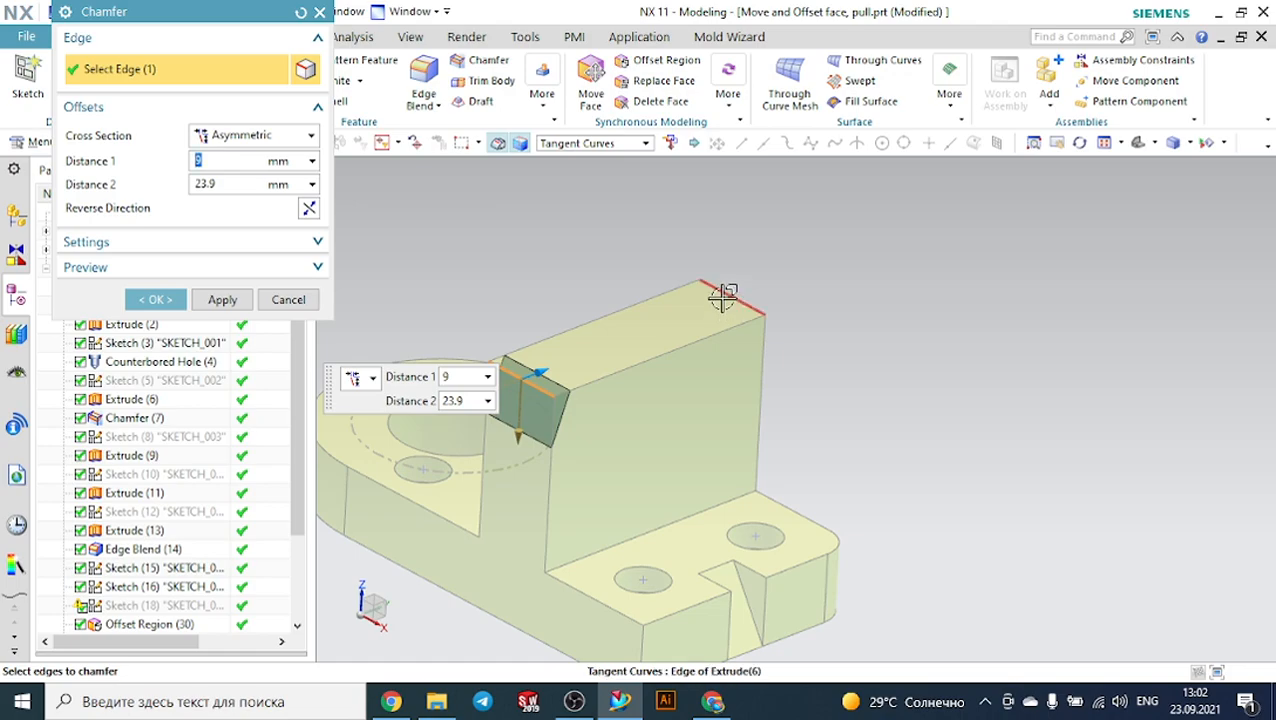
{"action": "left_click", "coordinate": [723, 288]}
{"action": "left_click", "coordinate": [148, 298]}
{"action": "middle_click_drag", "start_coordinate": [770, 278], "coordinate": [792, 293]}
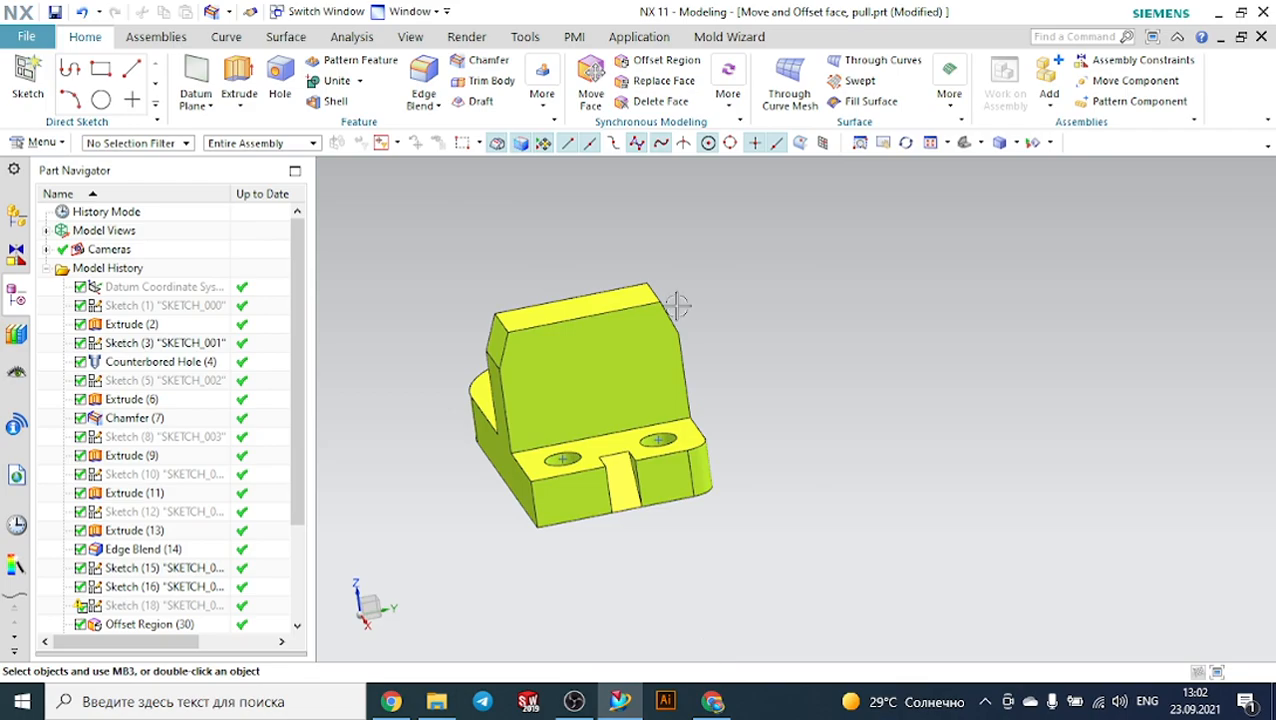
Try twice to make the near chamfer face perpendicular to the upright block's top face, resetting the Make Perpendicular selections each time.
{"action": "left_click", "coordinate": [729, 112]}
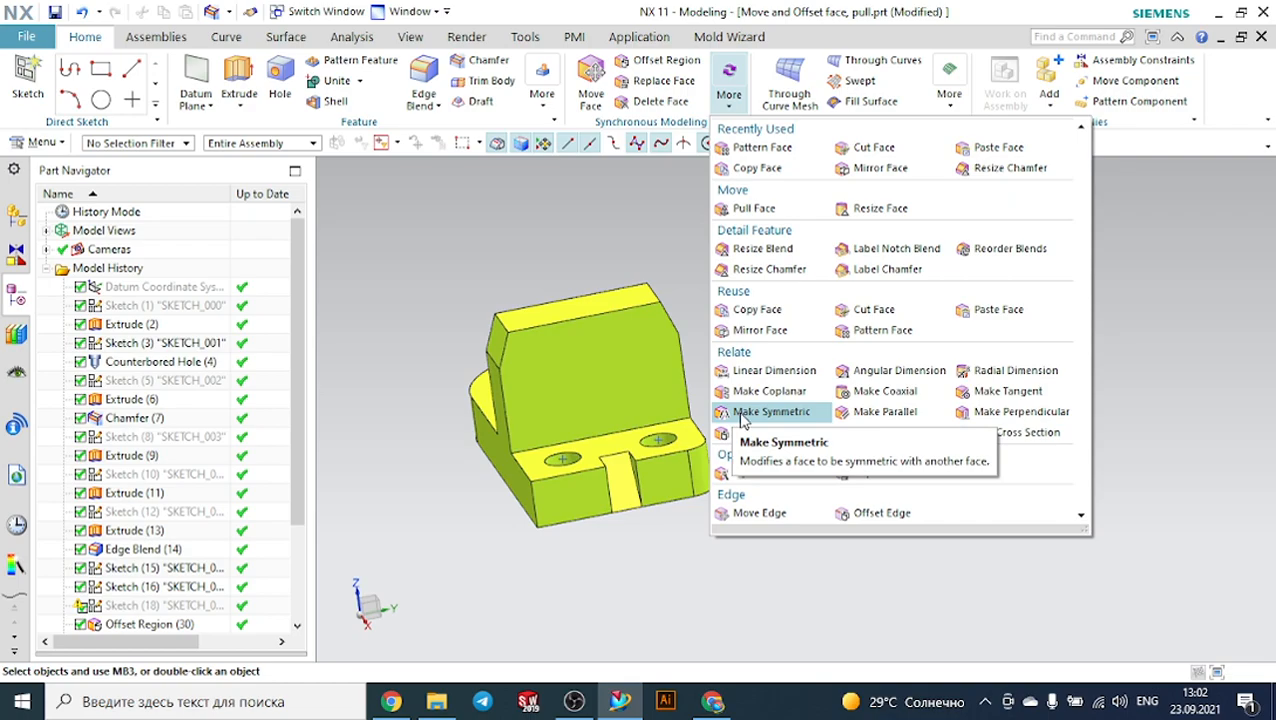
{"action": "left_click", "coordinate": [1034, 415]}
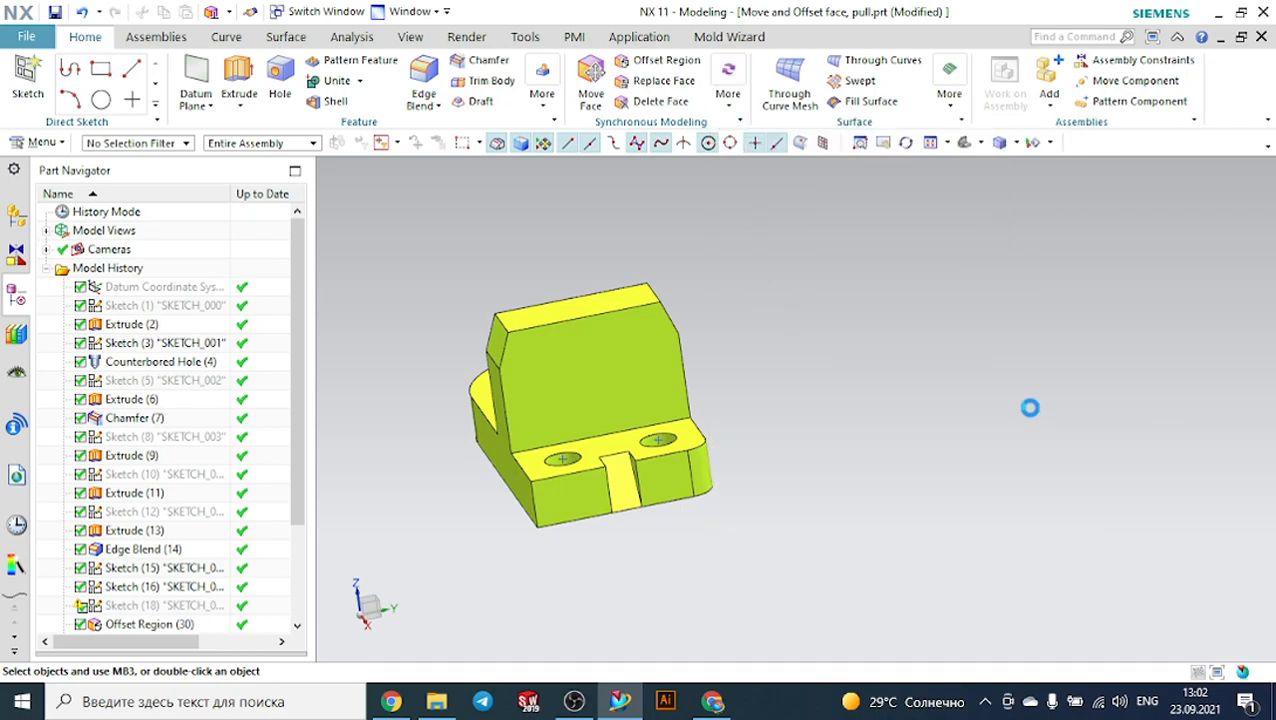
{"action": "middle_click_drag", "start_coordinate": [866, 390], "coordinate": [904, 403]}
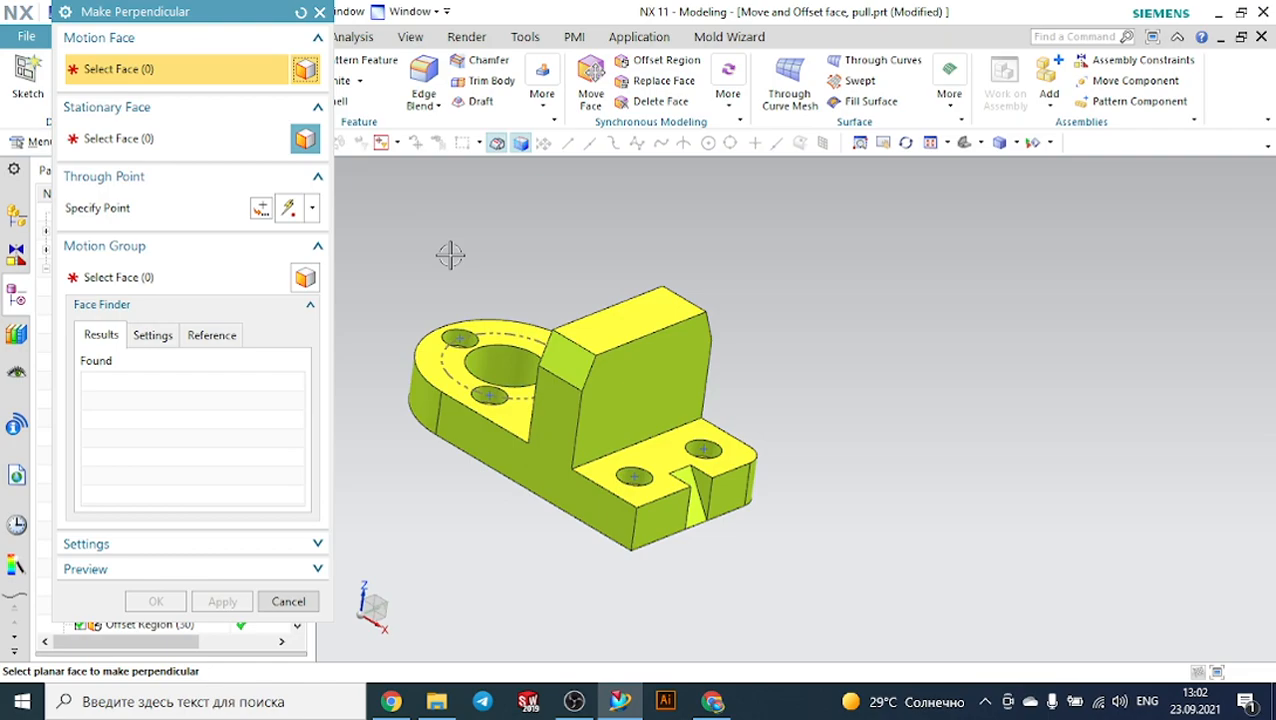
{"action": "scroll", "coordinate": [553, 352], "scroll_direction": "down", "scroll_amount": 2}
{"action": "left_click", "coordinate": [557, 357]}
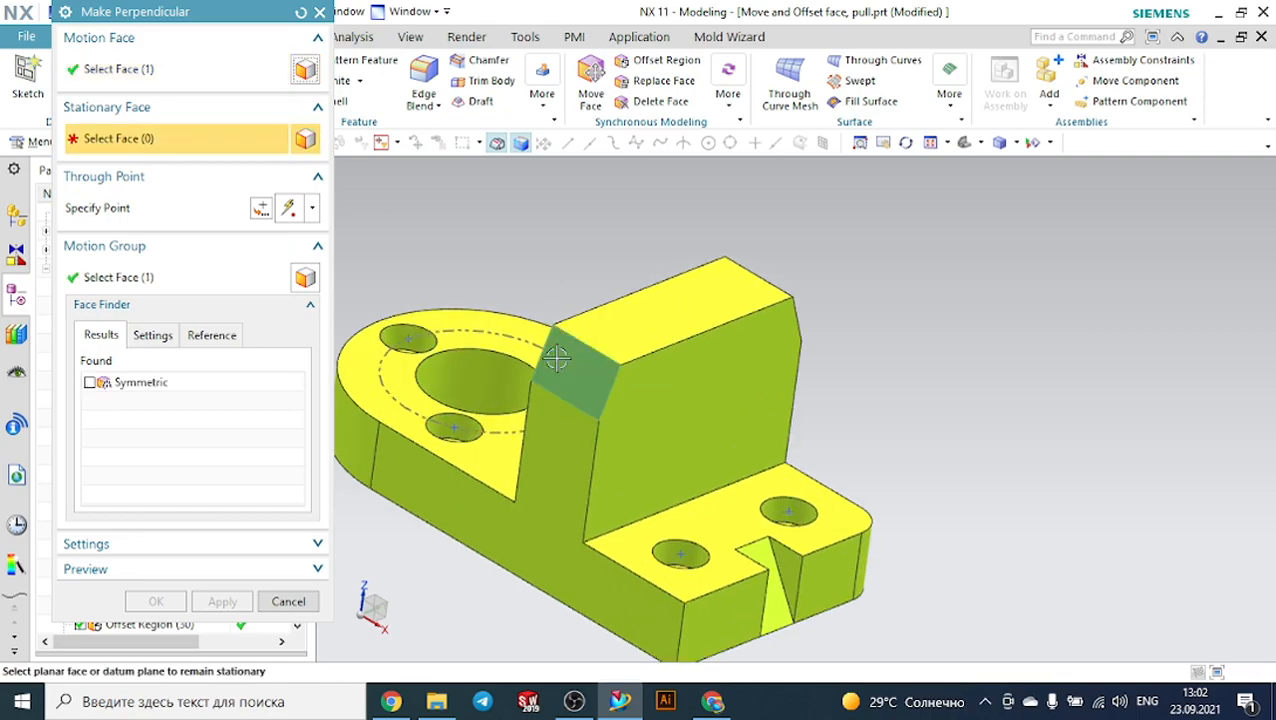
{"action": "left_click", "coordinate": [614, 326]}
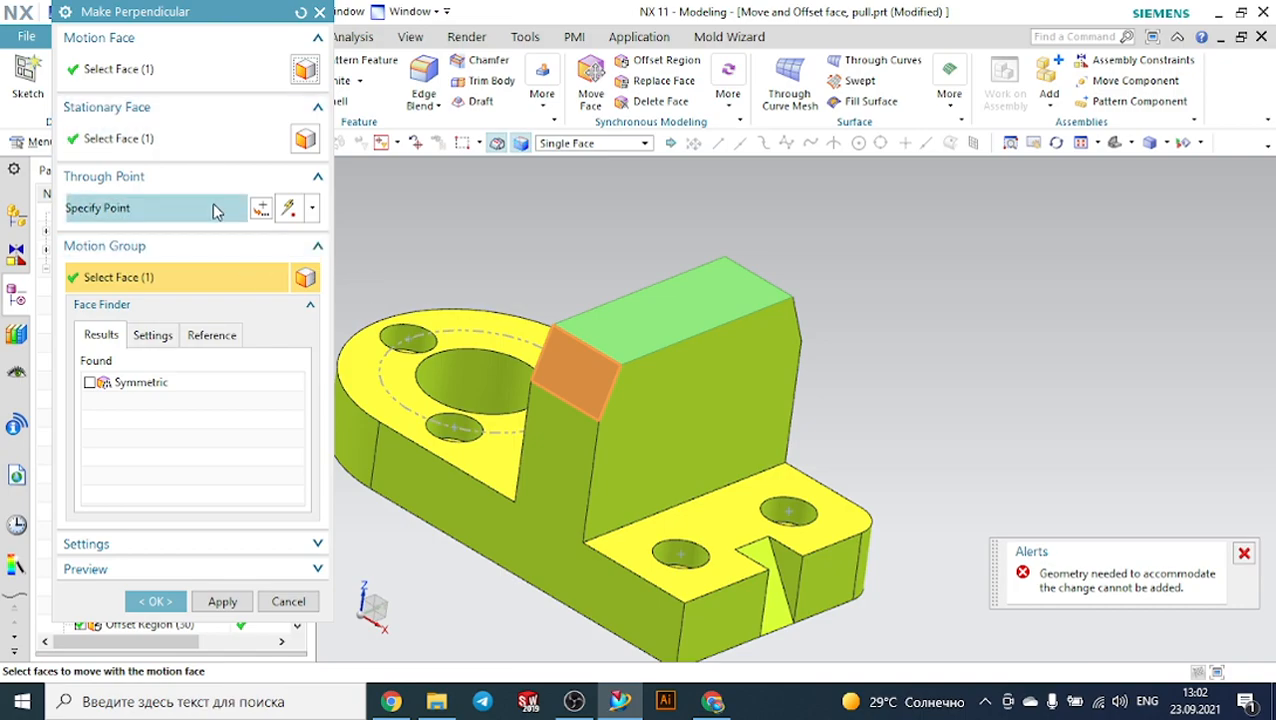
{"action": "left_click", "coordinate": [300, 12]}
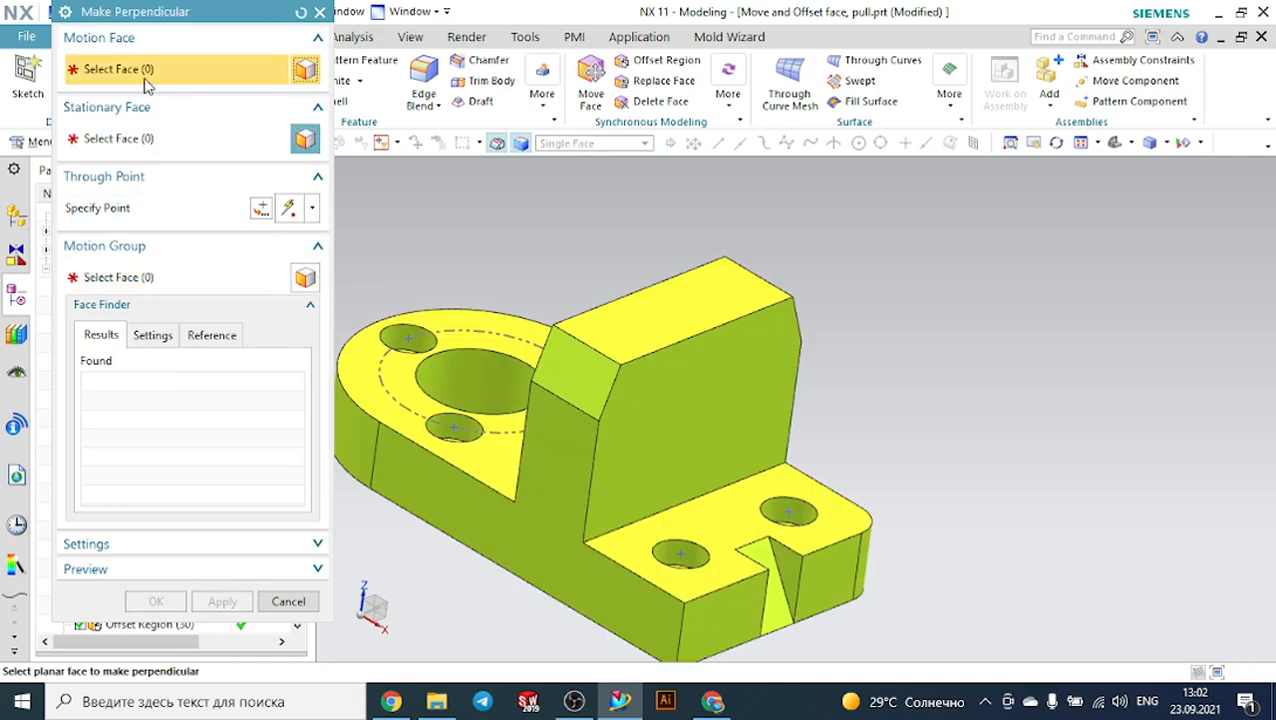
{"action": "left_click", "coordinate": [568, 357]}
{"action": "left_click", "coordinate": [660, 322]}
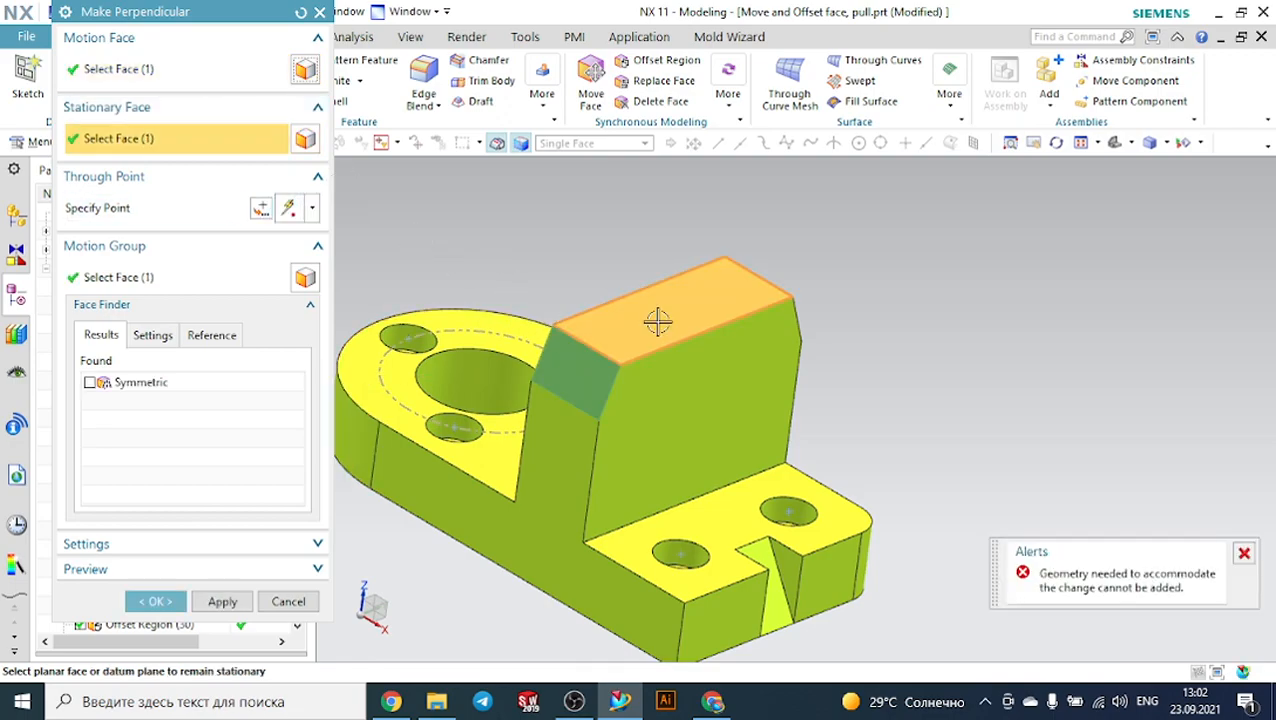
{"action": "left_click", "coordinate": [301, 12]}
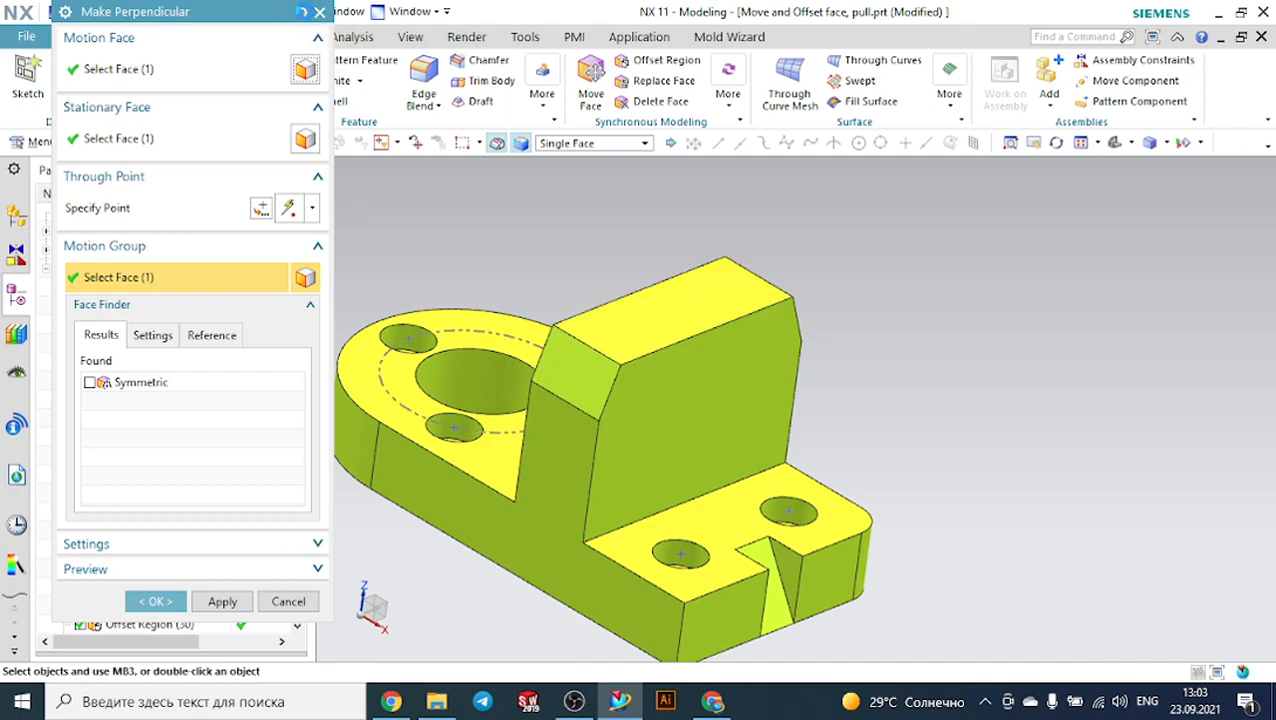
Try to make the upright block's top face perpendicular to the near chamfer face, and reset the selections.
{"action": "left_click", "coordinate": [662, 313]}
{"action": "left_click", "coordinate": [569, 360]}
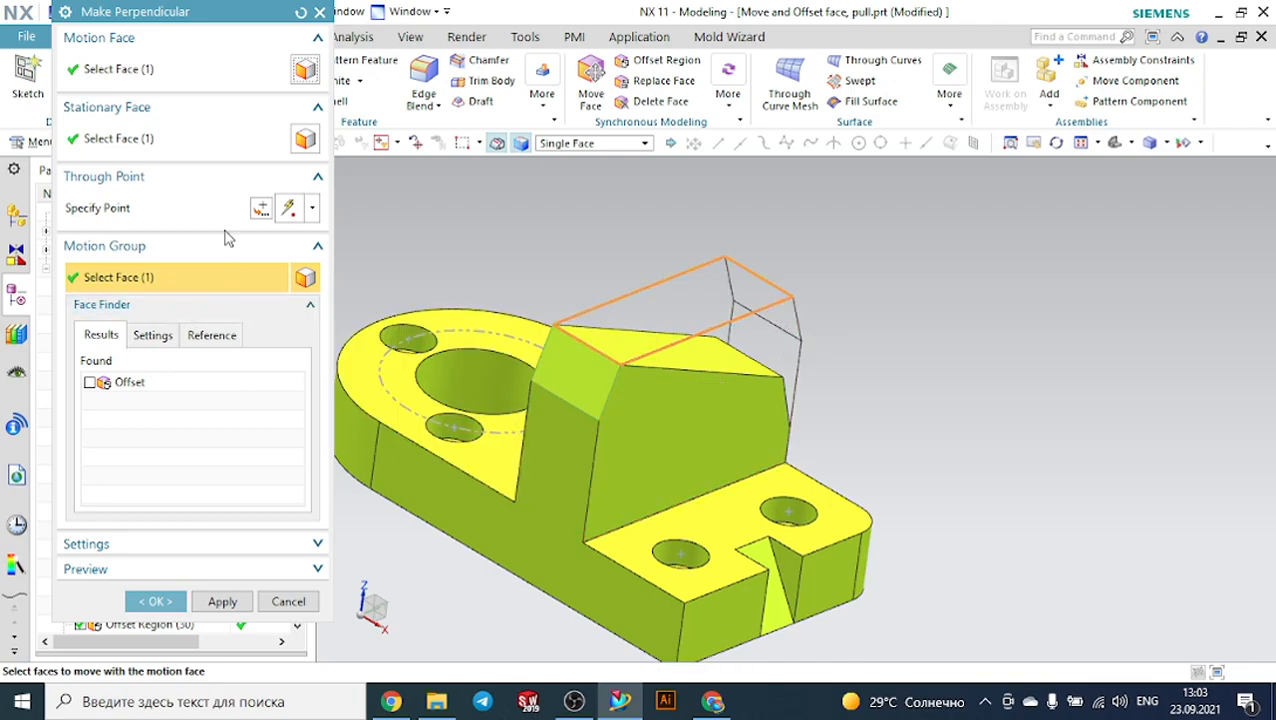
{"action": "left_click", "coordinate": [301, 12]}
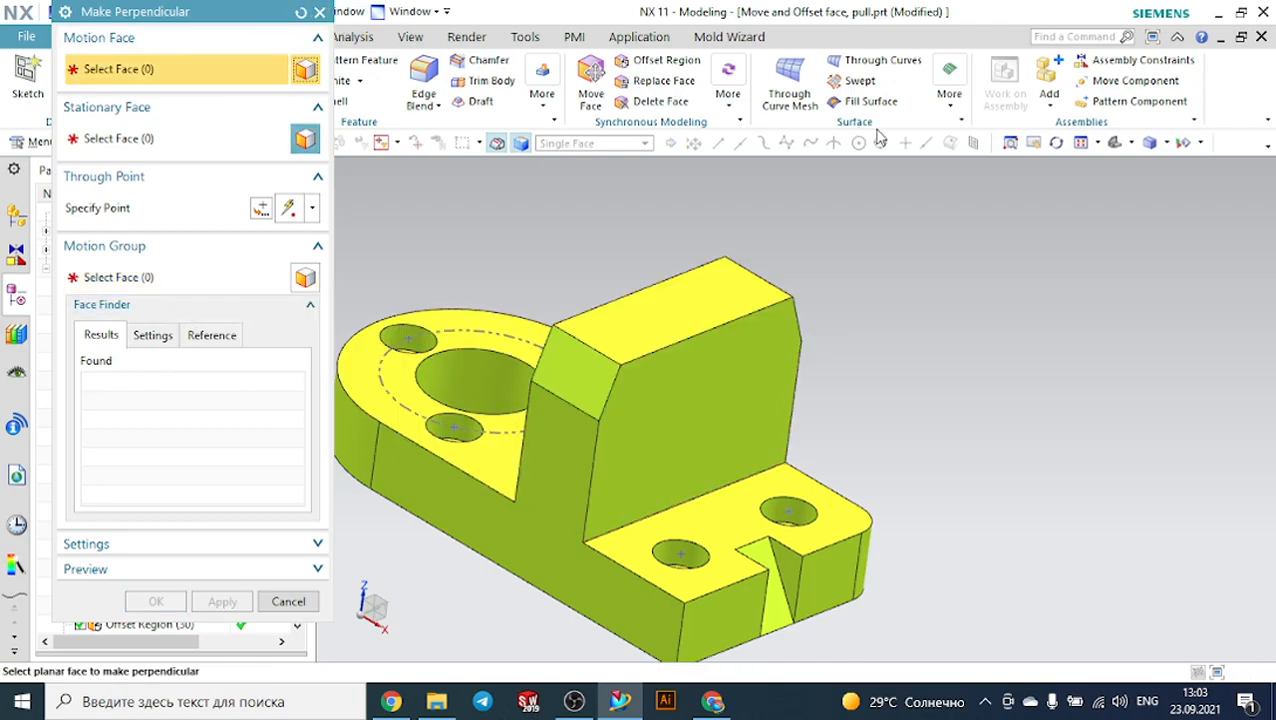
Try to make the sloped face of the base's end notch parallel to the base's top face, and reset the Make Parallel selections.
{"action": "left_click", "coordinate": [730, 106]}
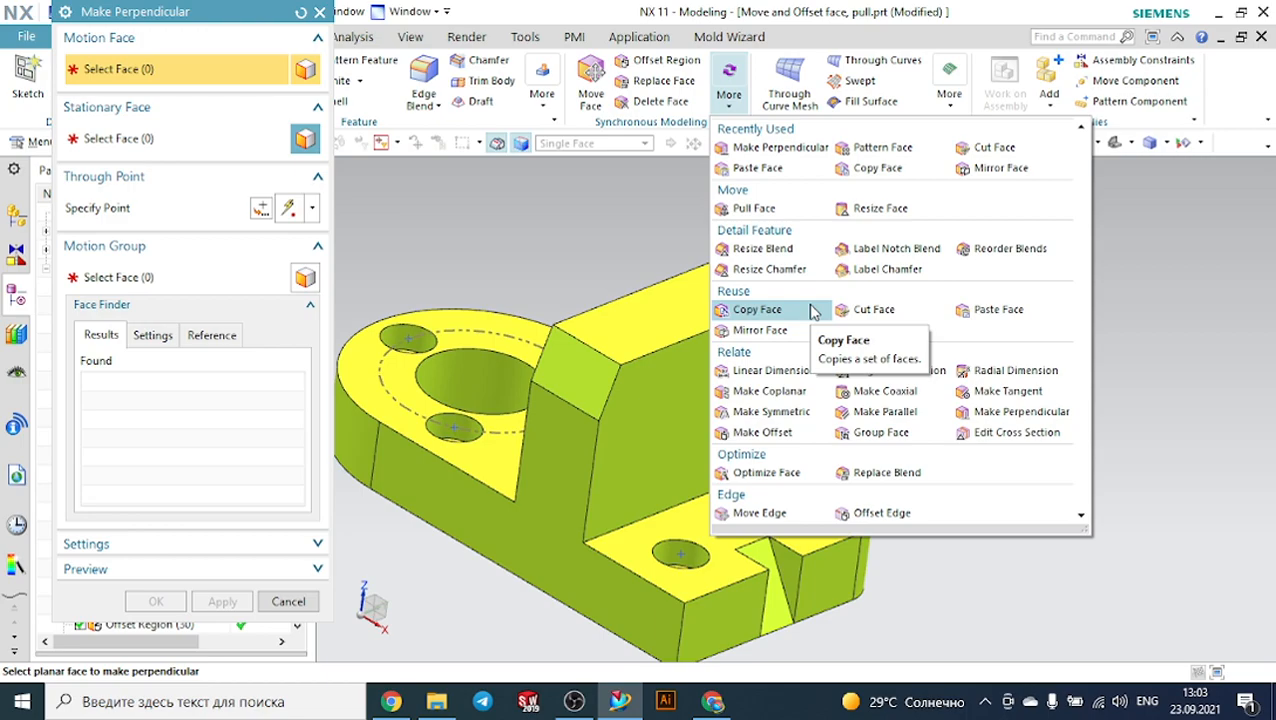
{"action": "left_click", "coordinate": [882, 412]}
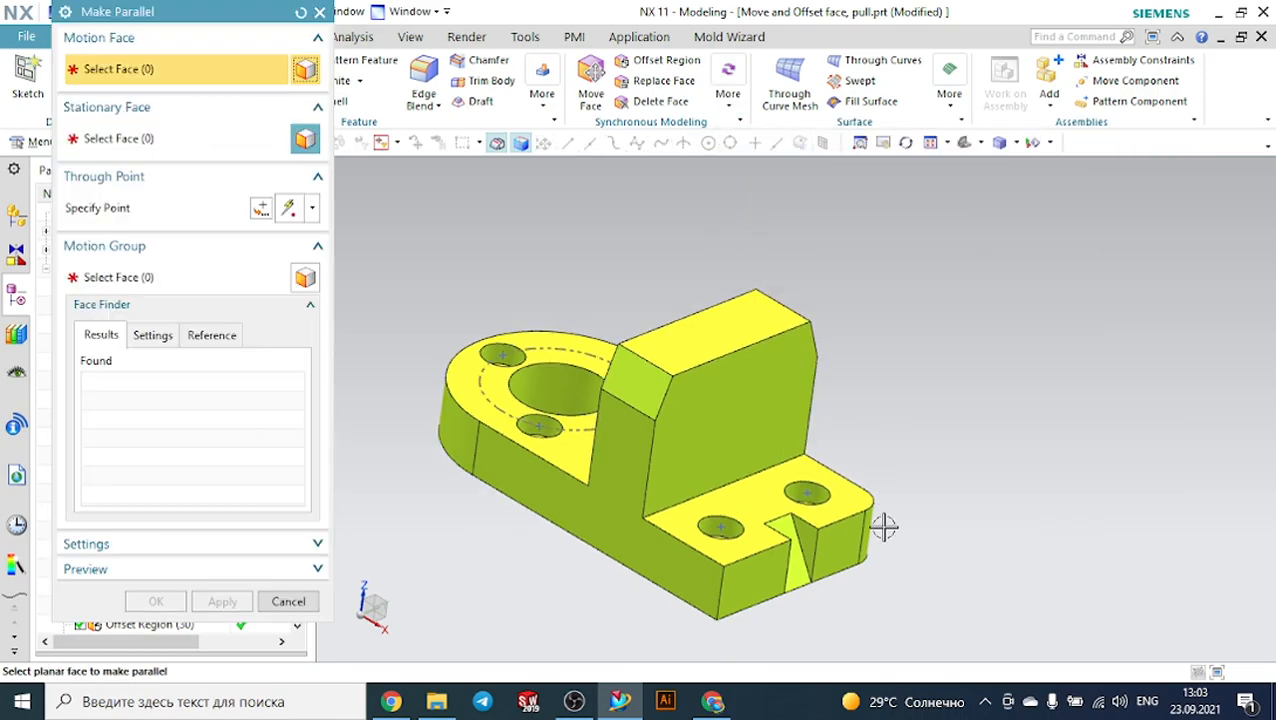
{"action": "scroll", "coordinate": [884, 527], "scroll_direction": "down", "scroll_amount": 4}
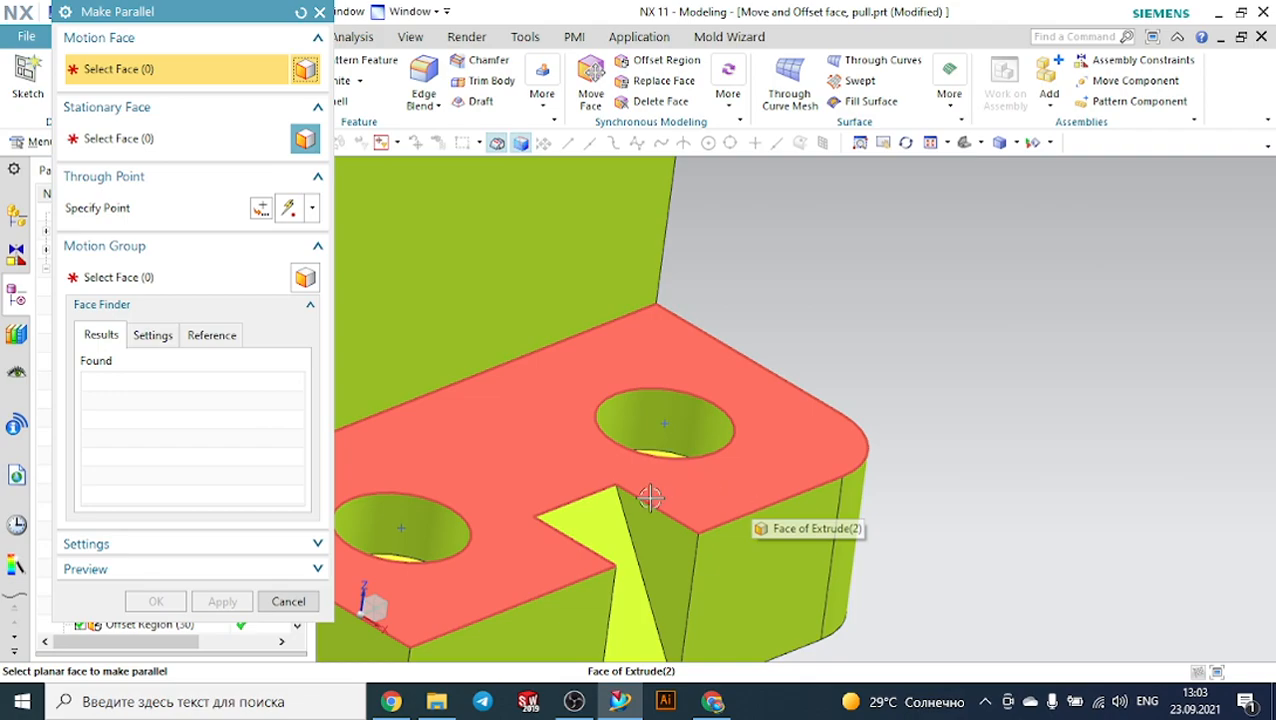
{"action": "left_click", "coordinate": [607, 521]}
{"action": "left_click", "coordinate": [687, 507]}
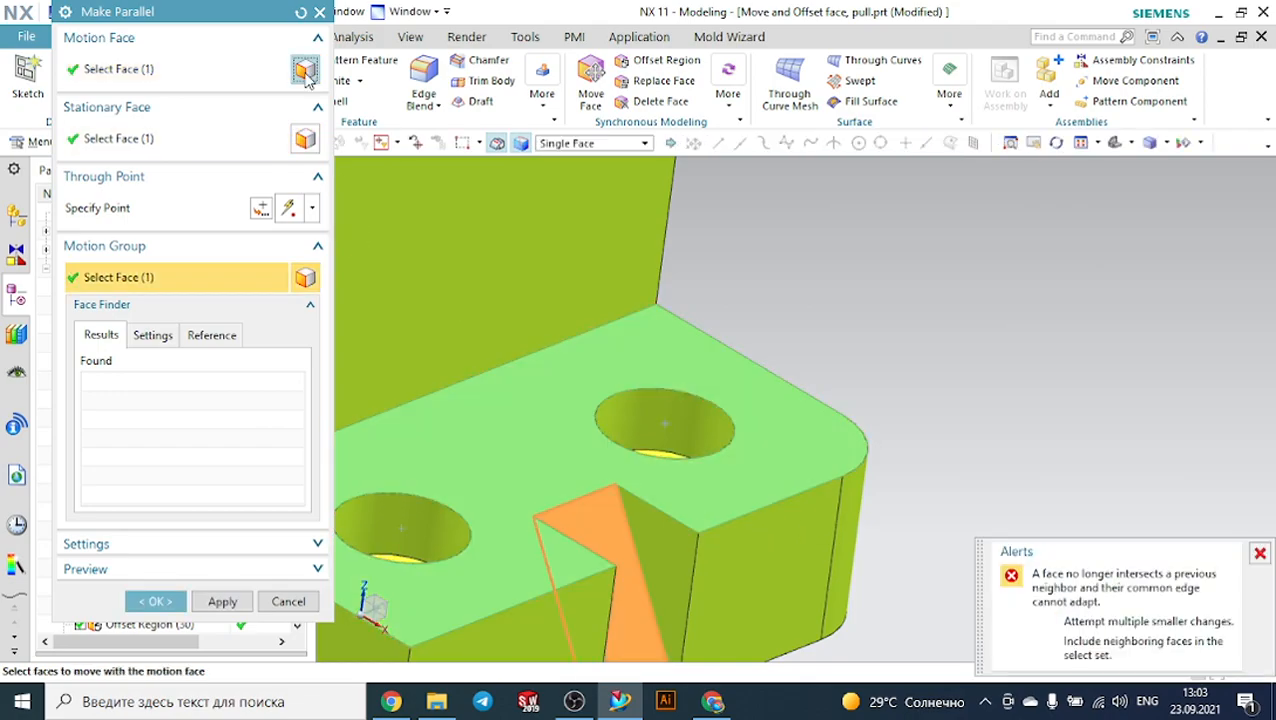
{"action": "left_click", "coordinate": [302, 12]}
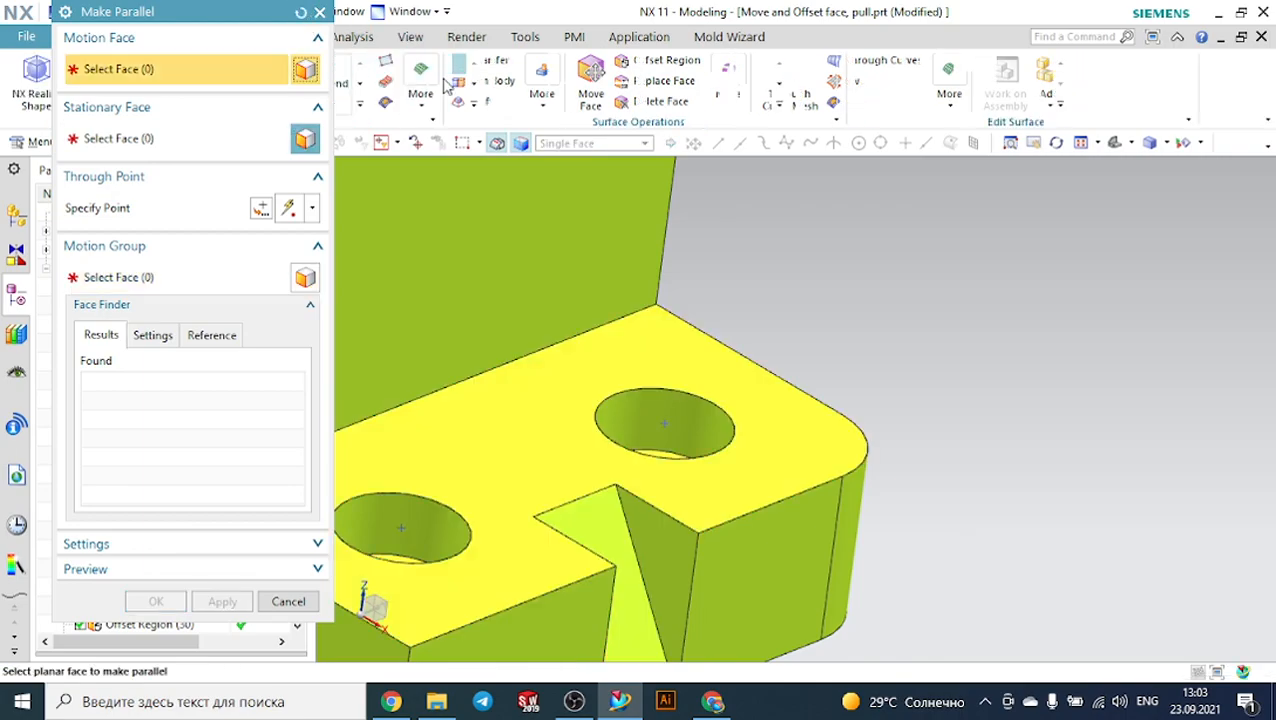
Try to make the near chamfer face parallel to the upright block's top face, and cancel Make Parallel.
{"action": "scroll", "coordinate": [706, 222], "scroll_direction": "down", "scroll_amount": 5}
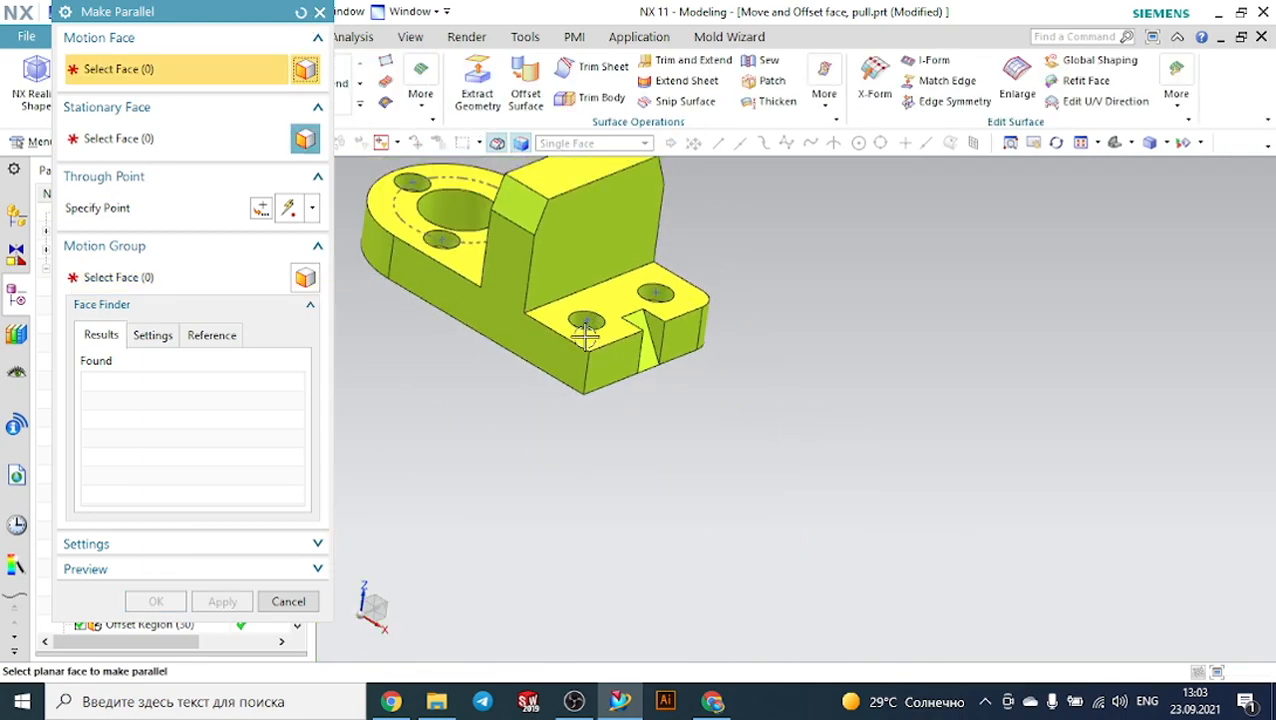
{"action": "scroll", "coordinate": [478, 188], "scroll_direction": "up", "scroll_amount": 3}
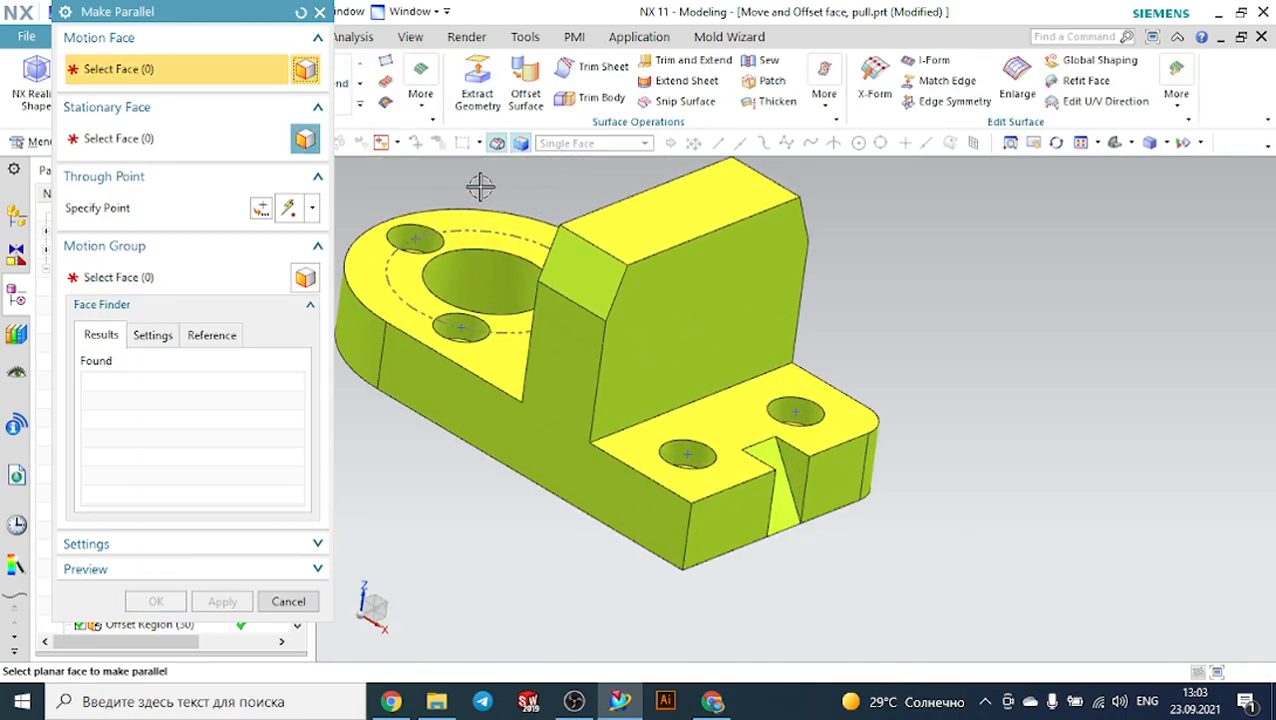
{"action": "left_click", "coordinate": [561, 257]}
{"action": "left_click", "coordinate": [603, 224]}
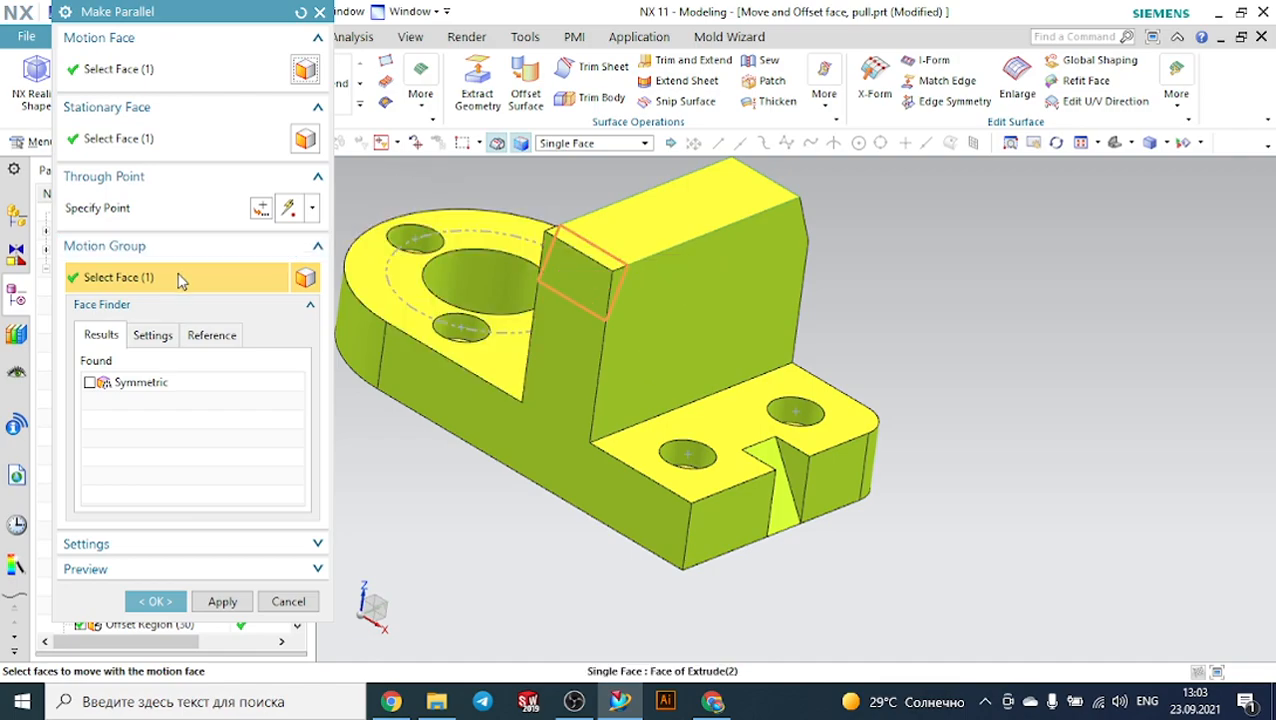
{"action": "left_click", "coordinate": [319, 12]}
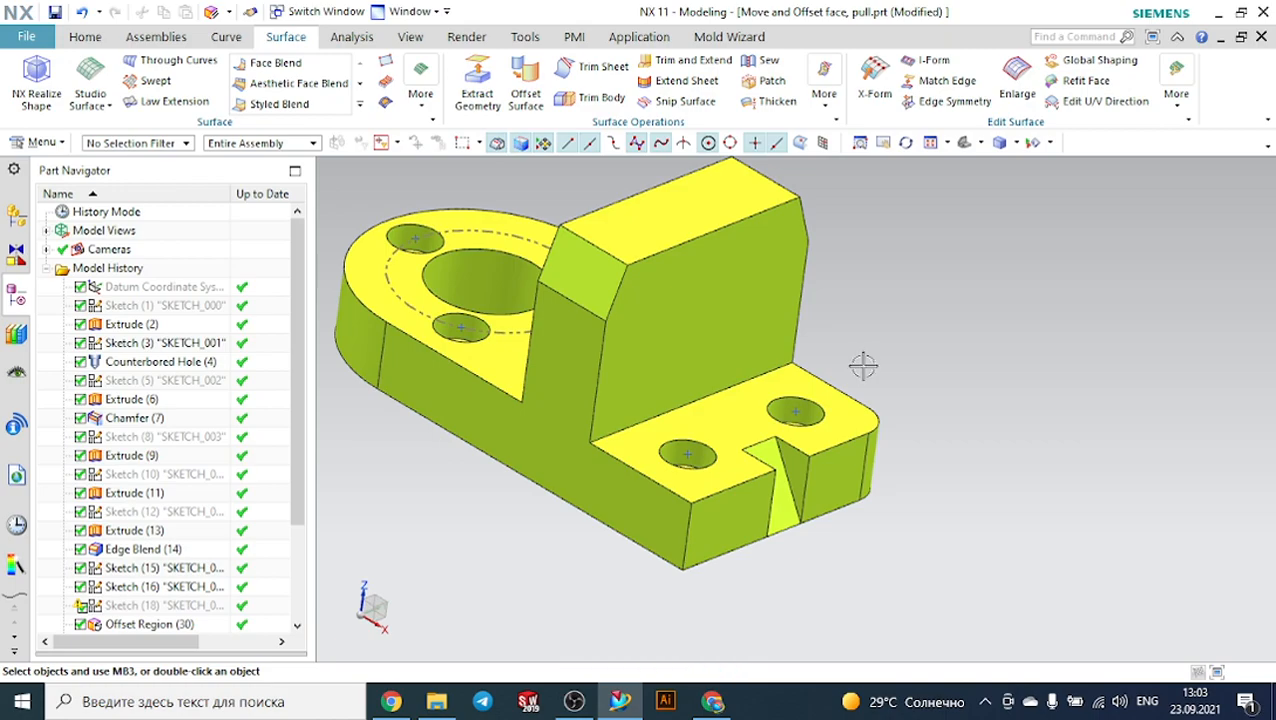
Move the face of the large through hole 51 mm toward the upright block with Move Face.
{"action": "middle_click_drag", "start_coordinate": [857, 364], "coordinate": [862, 352]}
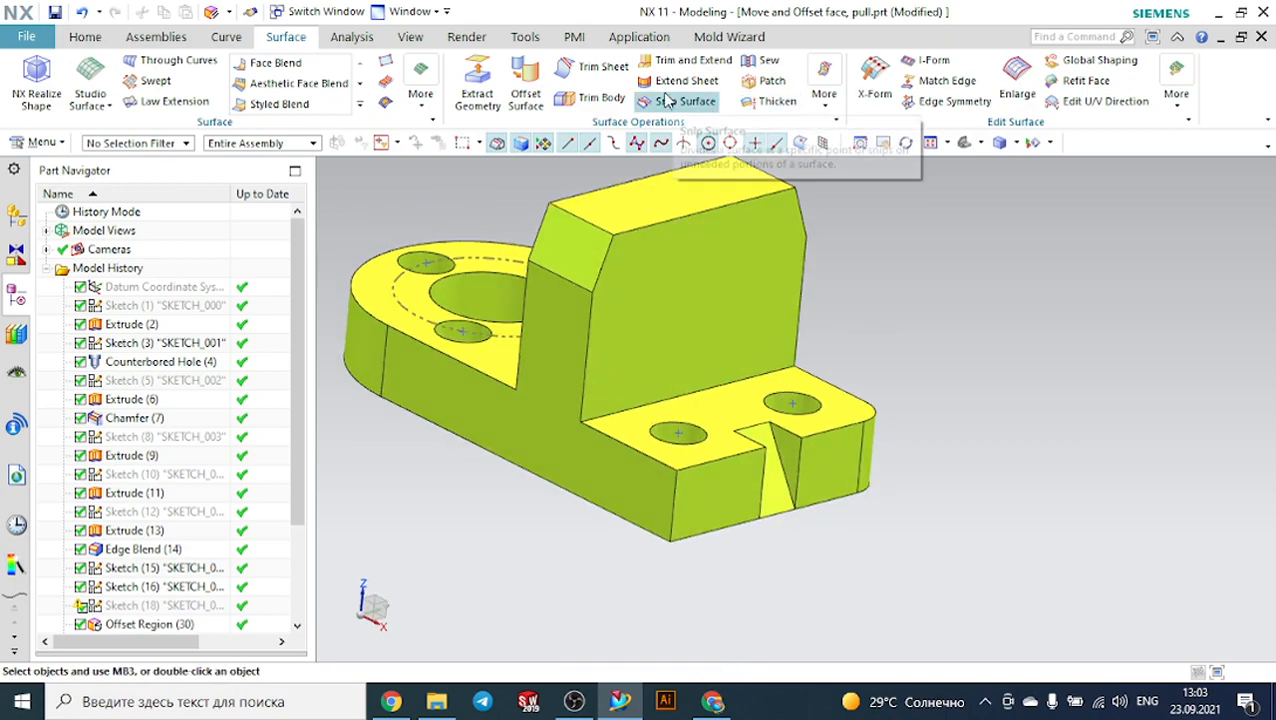
{"action": "left_click", "coordinate": [88, 37]}
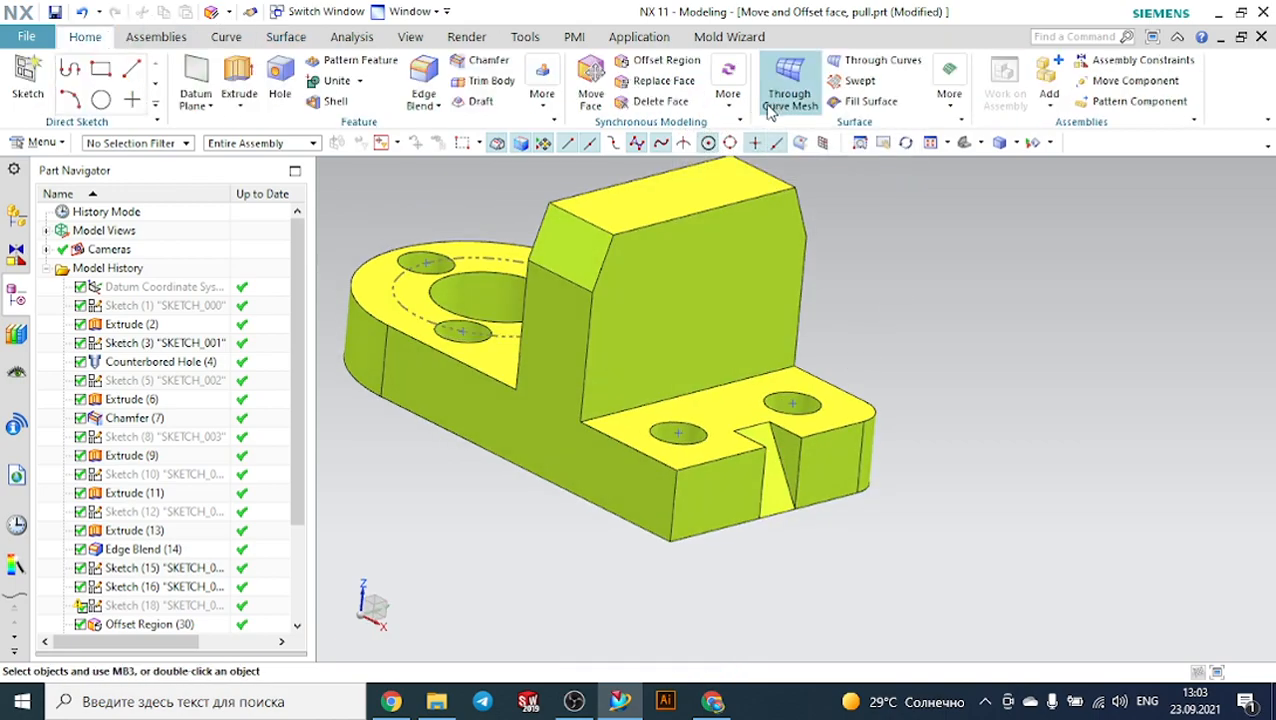
{"action": "left_click", "coordinate": [724, 108]}
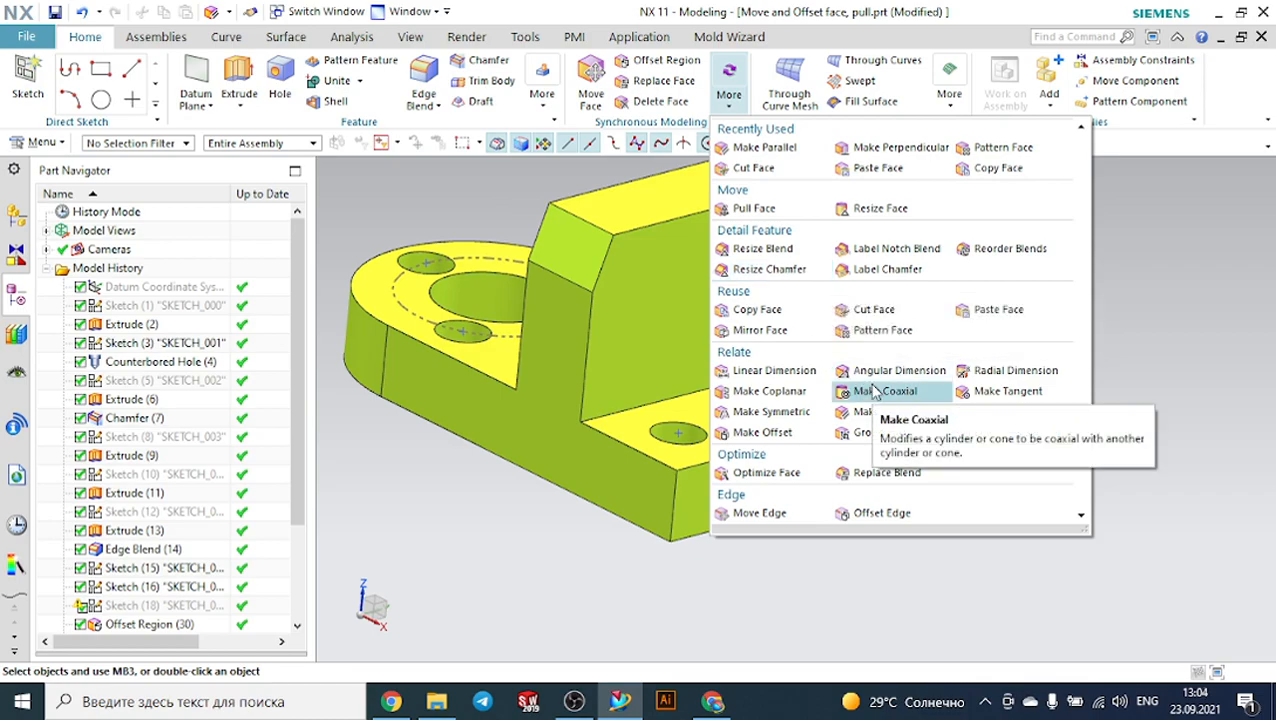
{"action": "left_click", "coordinate": [452, 442]}
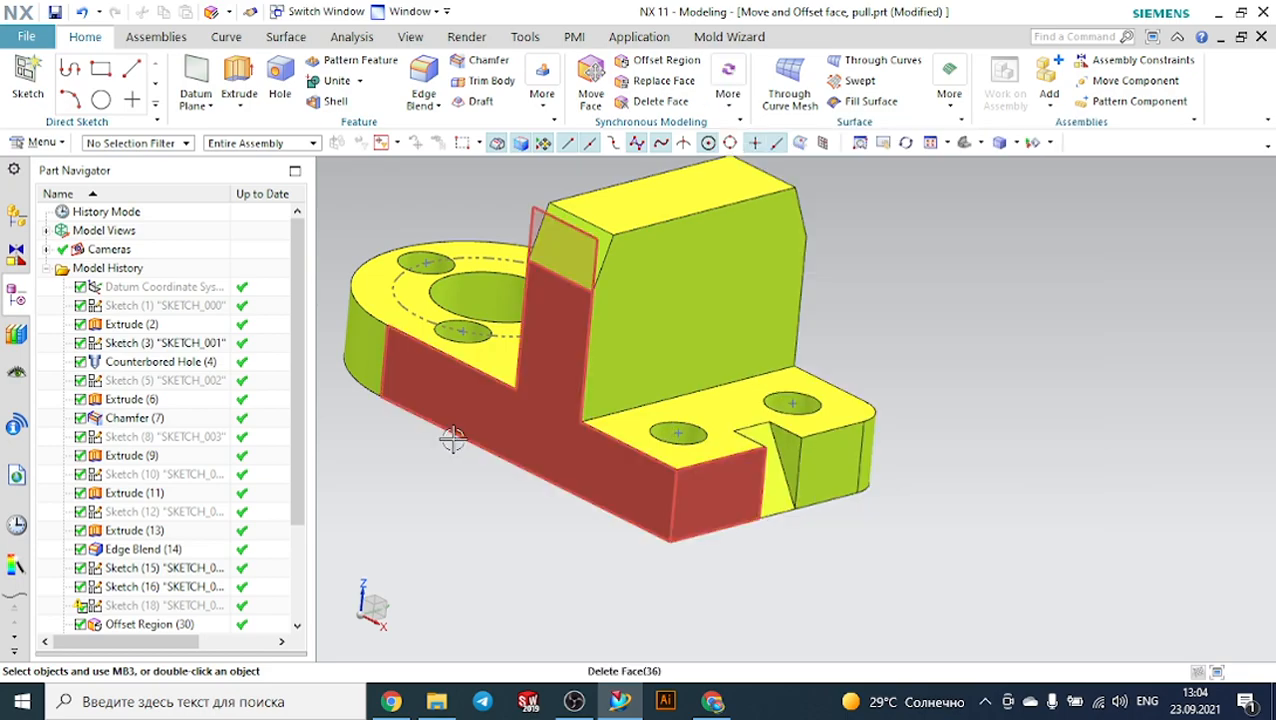
{"action": "middle_click_drag", "start_coordinate": [399, 473], "coordinate": [446, 516]}
{"action": "scroll", "coordinate": [446, 516], "scroll_direction": "down", "scroll_amount": 3}
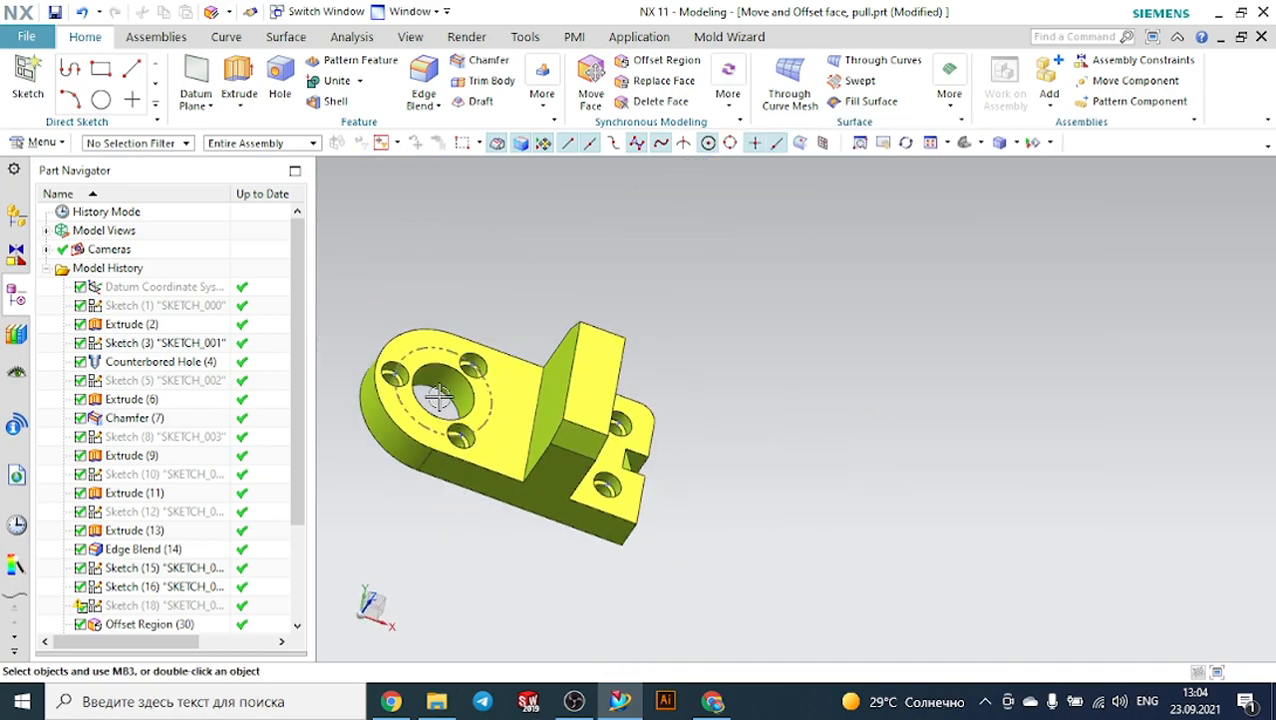
{"action": "scroll", "coordinate": [446, 412], "scroll_direction": "up", "scroll_amount": 5}
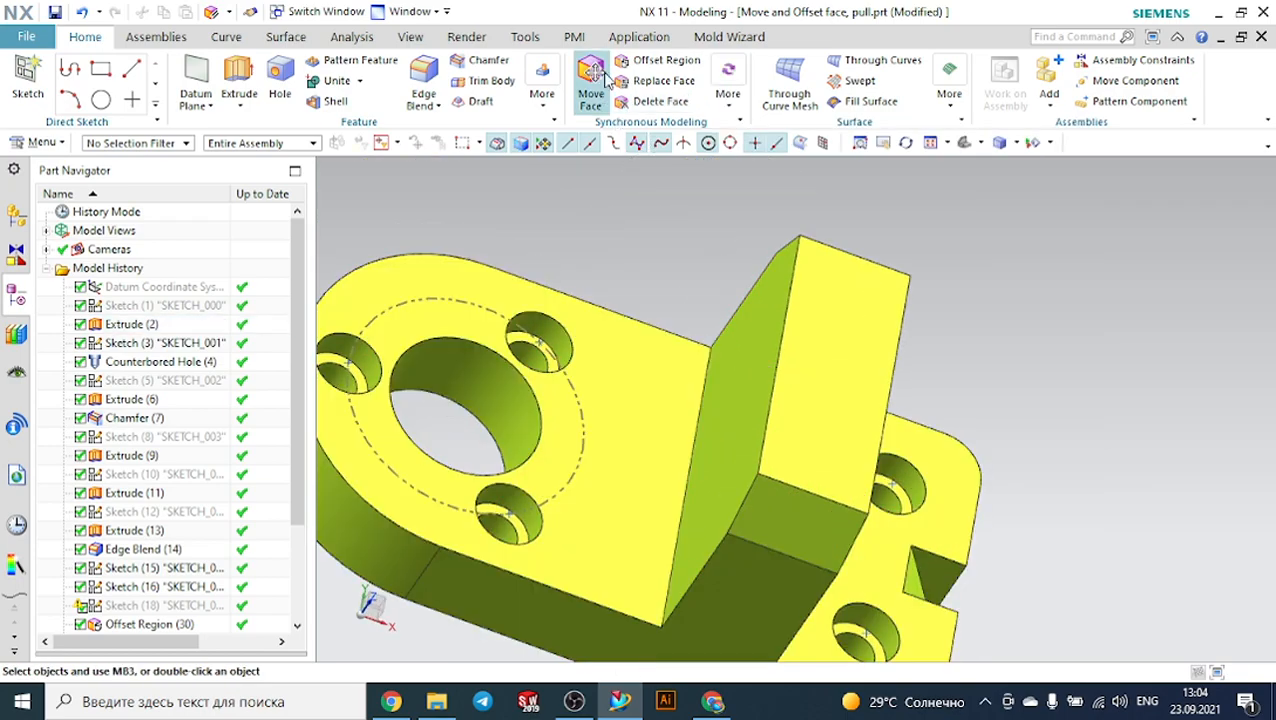
{"action": "left_click", "coordinate": [727, 100]}
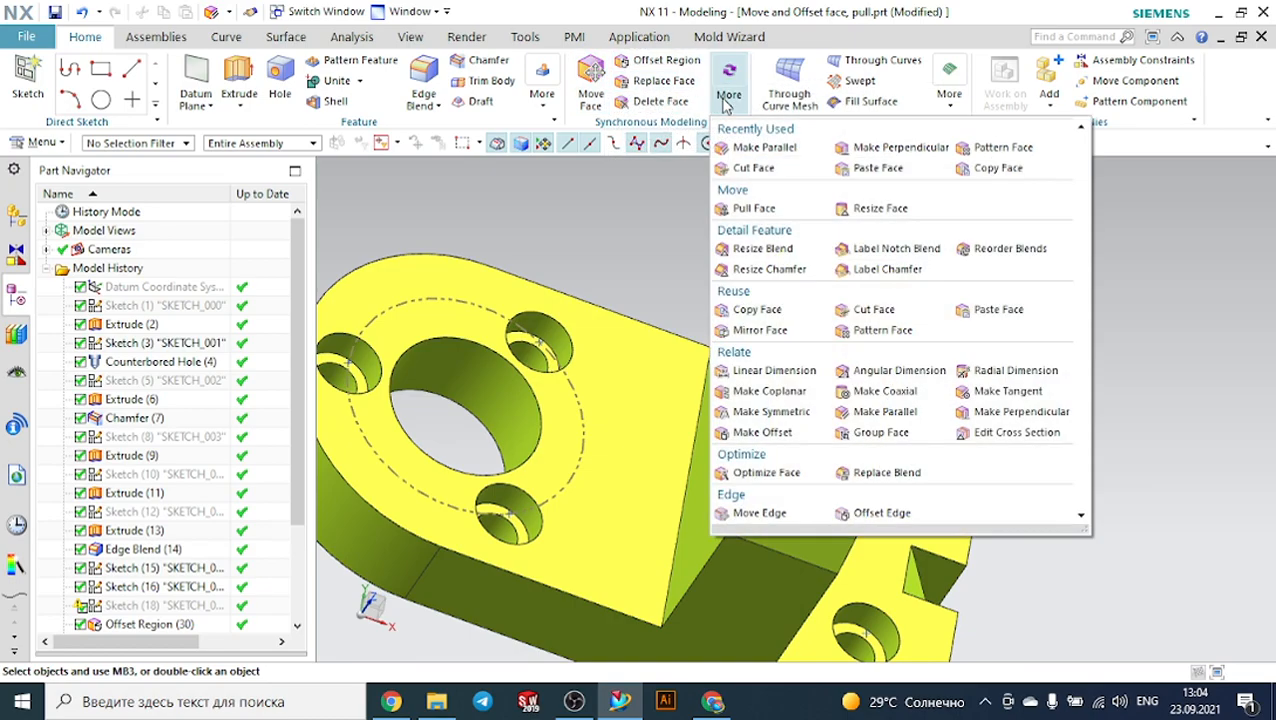
{"action": "left_click", "coordinate": [443, 369]}
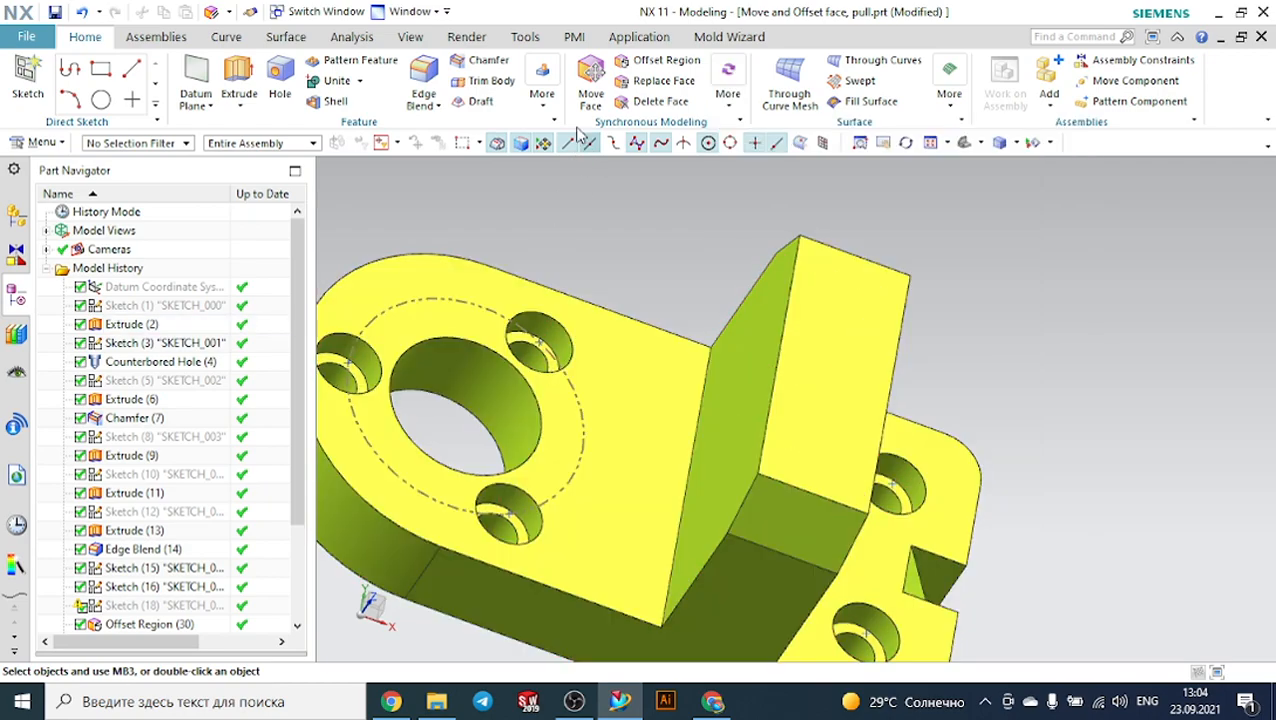
{"action": "left_click", "coordinate": [592, 70]}
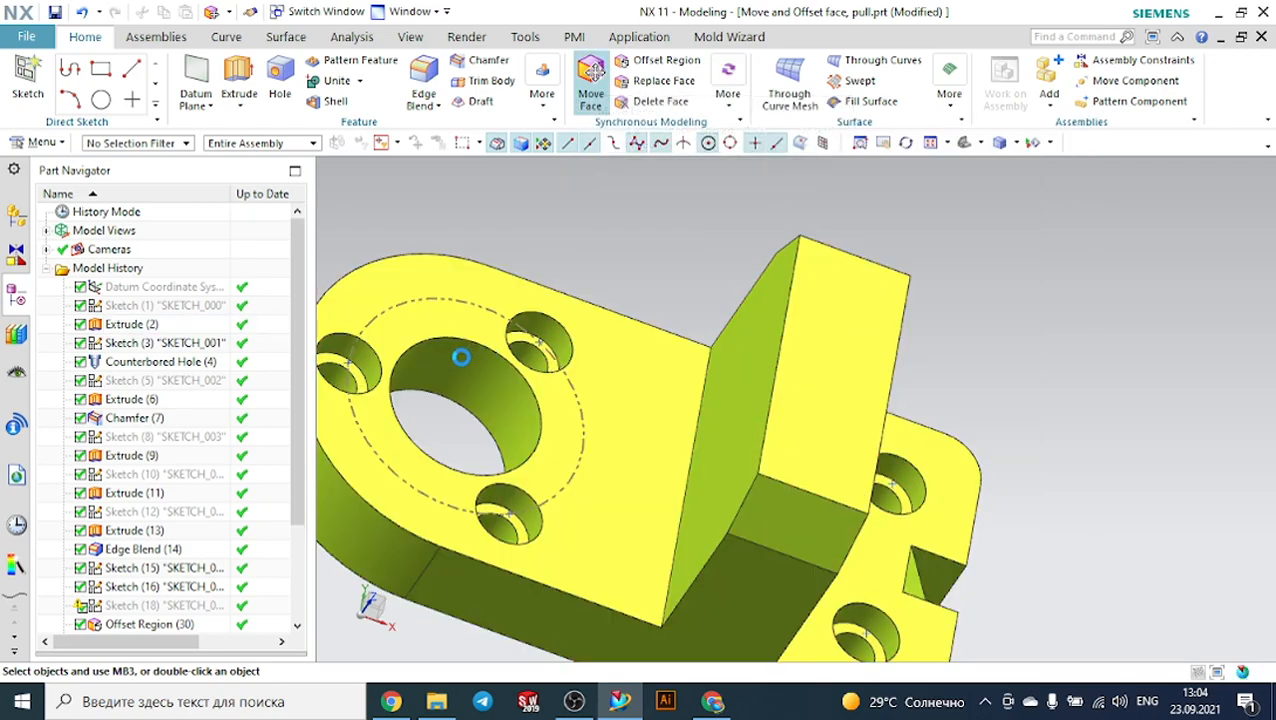
{"action": "left_click", "coordinate": [461, 358]}
{"action": "left_click_drag", "start_coordinate": [533, 461], "coordinate": [660, 507]}
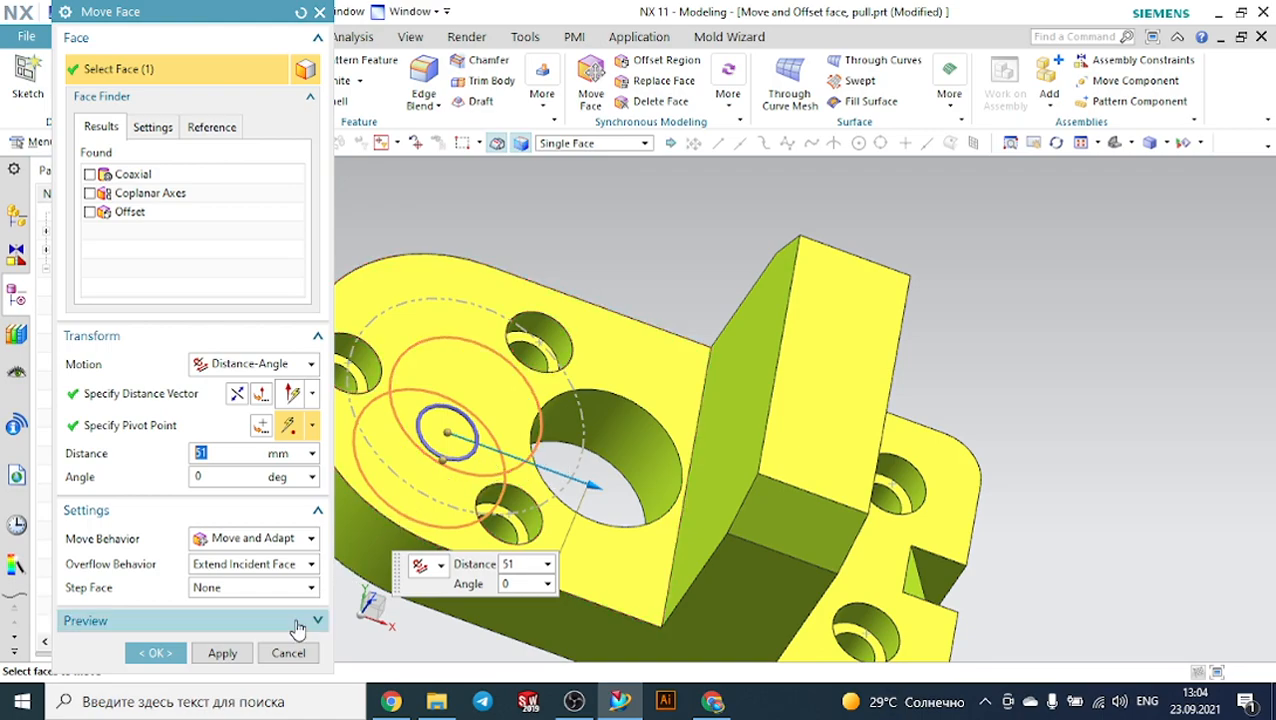
{"action": "left_click", "coordinate": [165, 654]}
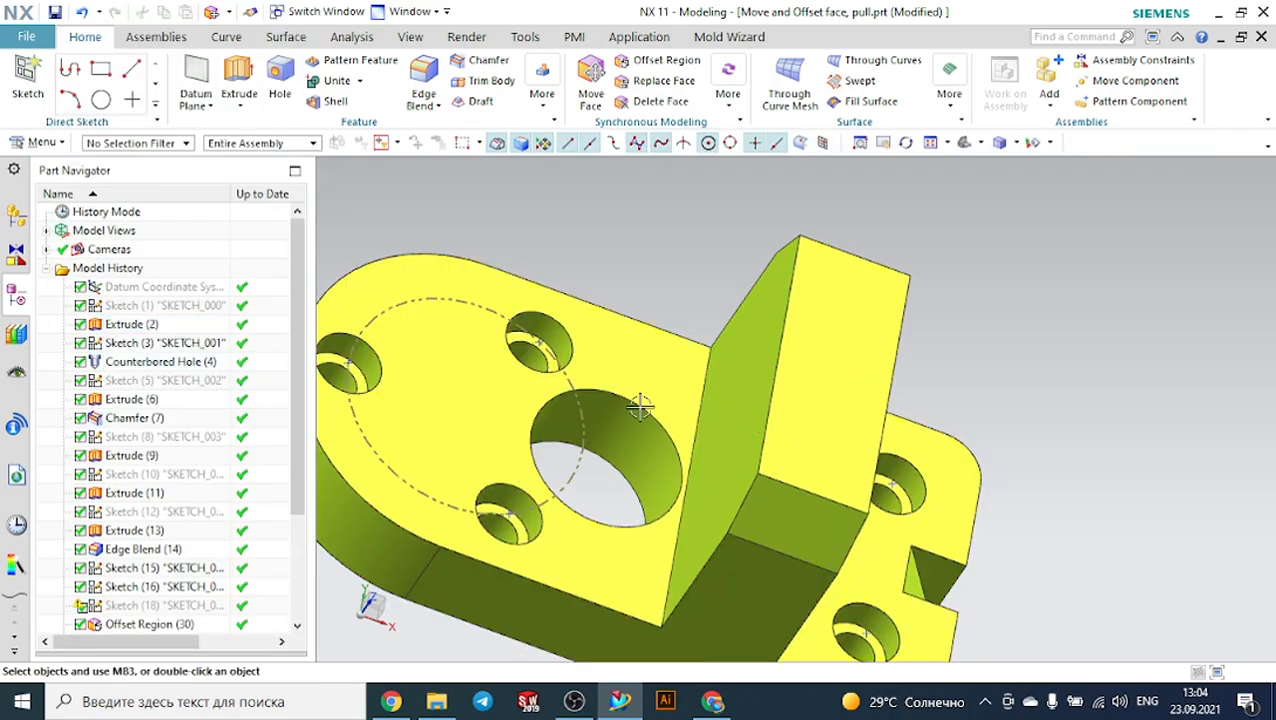
Make the large through hole coaxial with the base's rounded end face, keeping the rounded face stationary.
{"action": "mouse_move", "coordinate": [1074, 333]}
{"action": "middle_mouse_down"}
{"action": "mouse_move", "coordinate": [1102, 322]}
{"action": "mouse_move", "coordinate": [1118, 351]}
{"action": "mouse_move", "coordinate": [1086, 342]}
{"action": "middle_mouse_up"}
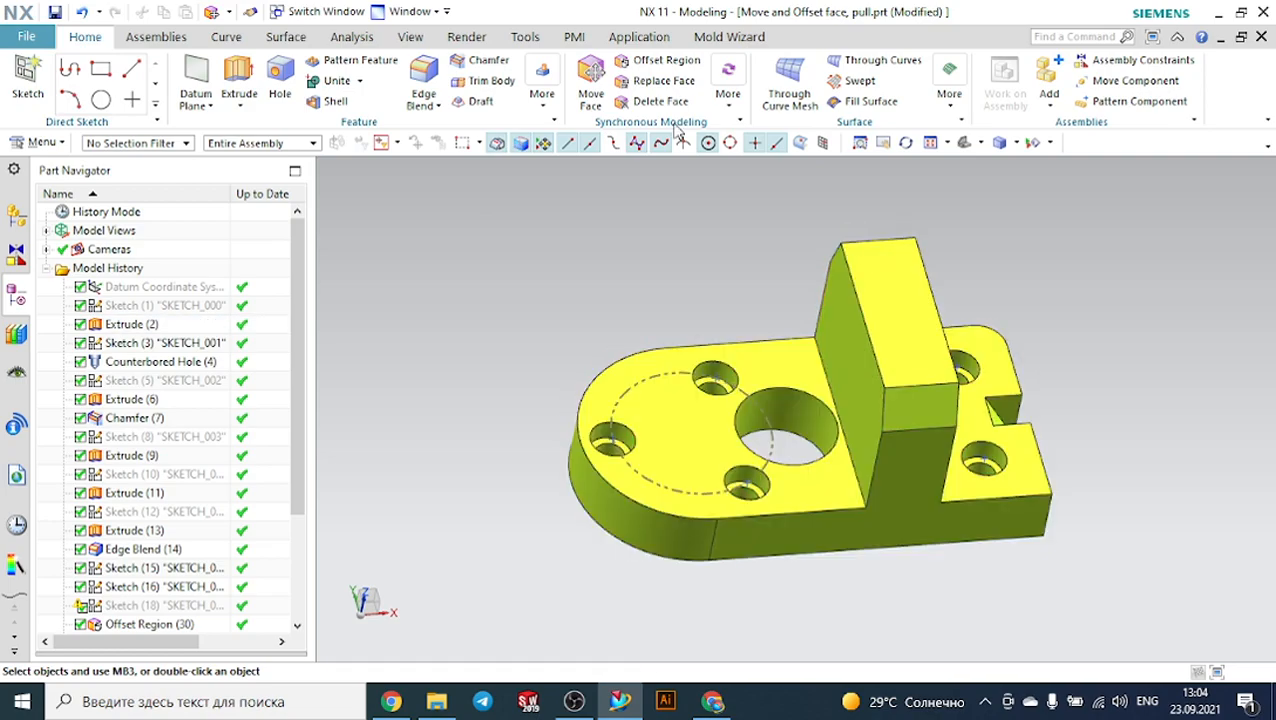
{"action": "left_click", "coordinate": [730, 100]}
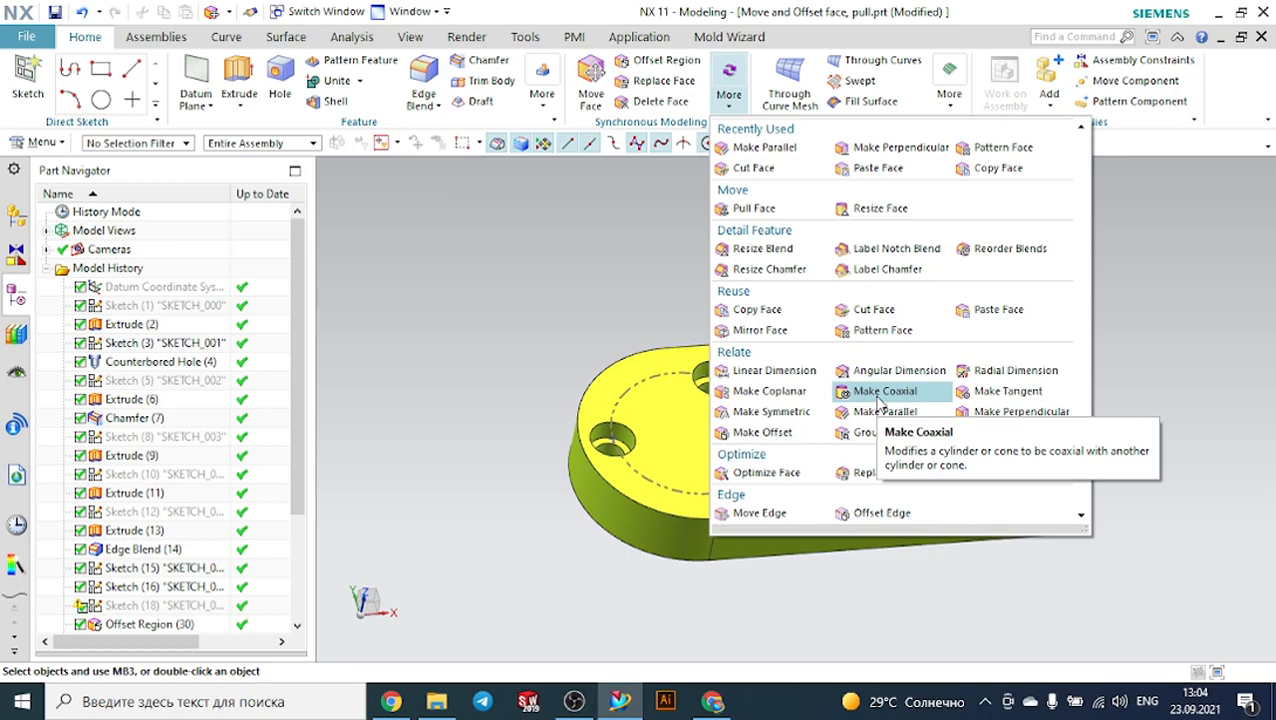
{"action": "left_click", "coordinate": [878, 399]}
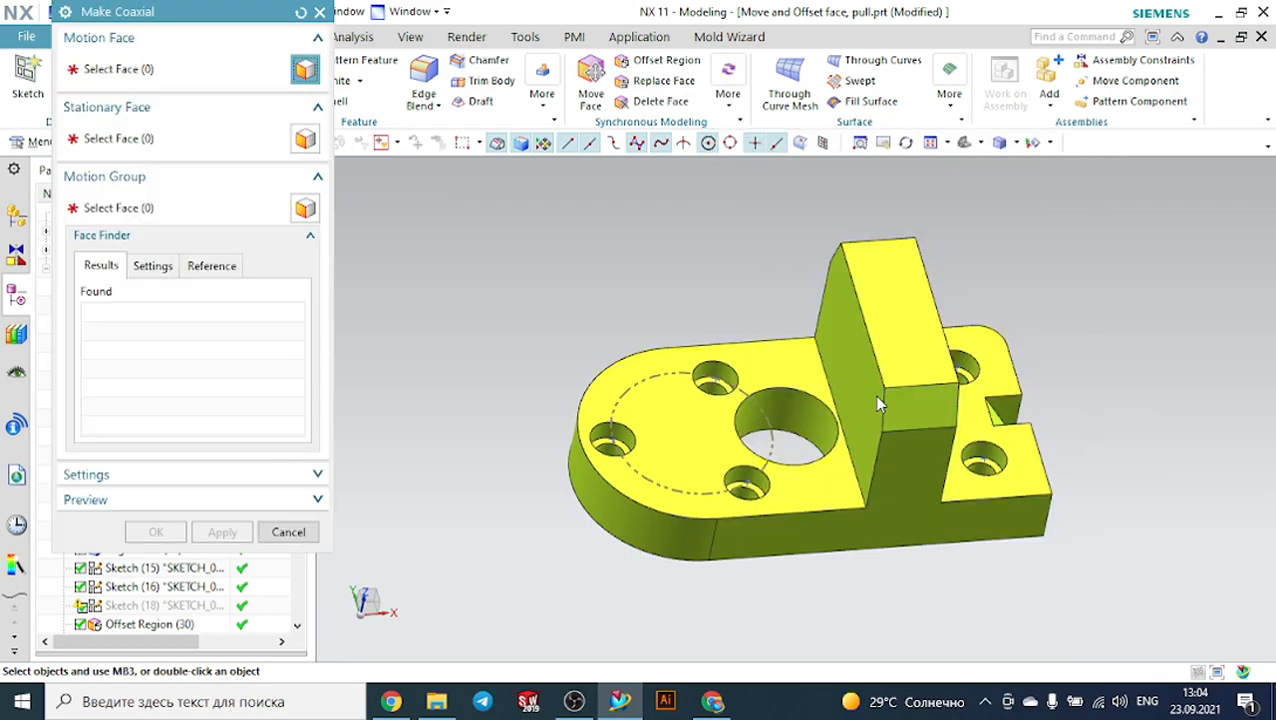
{"action": "left_click", "coordinate": [818, 408]}
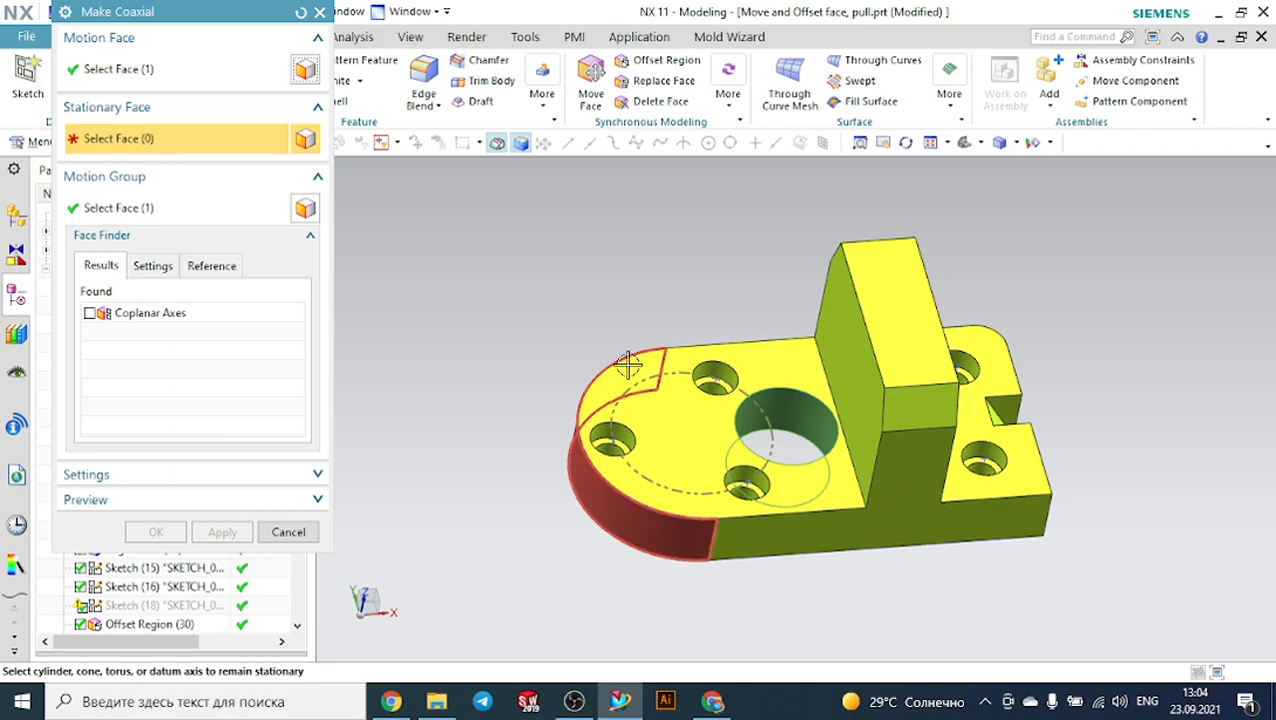
{"action": "left_click", "coordinate": [584, 492]}
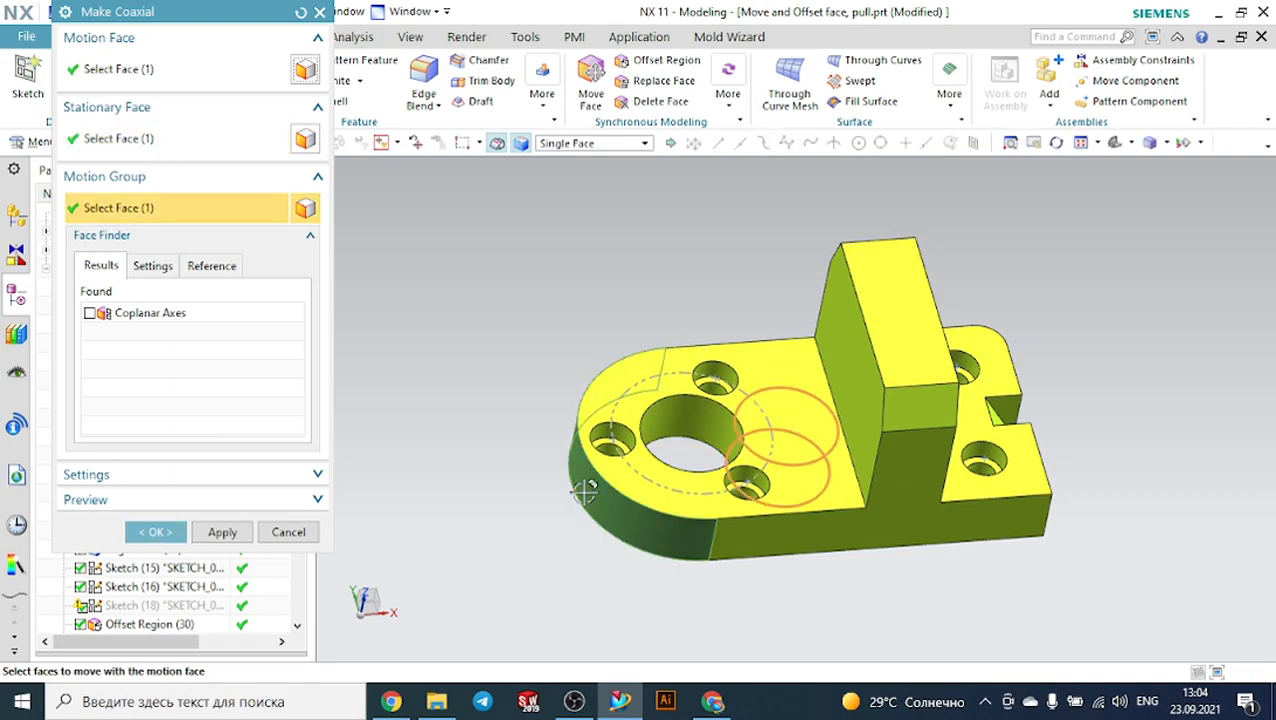
{"action": "left_click", "coordinate": [160, 536]}
{"action": "scroll", "coordinate": [200, 532], "scroll_direction": "down", "scroll_amount": 2}
{"action": "scroll", "coordinate": [190, 570], "scroll_direction": "down", "scroll_amount": 1}
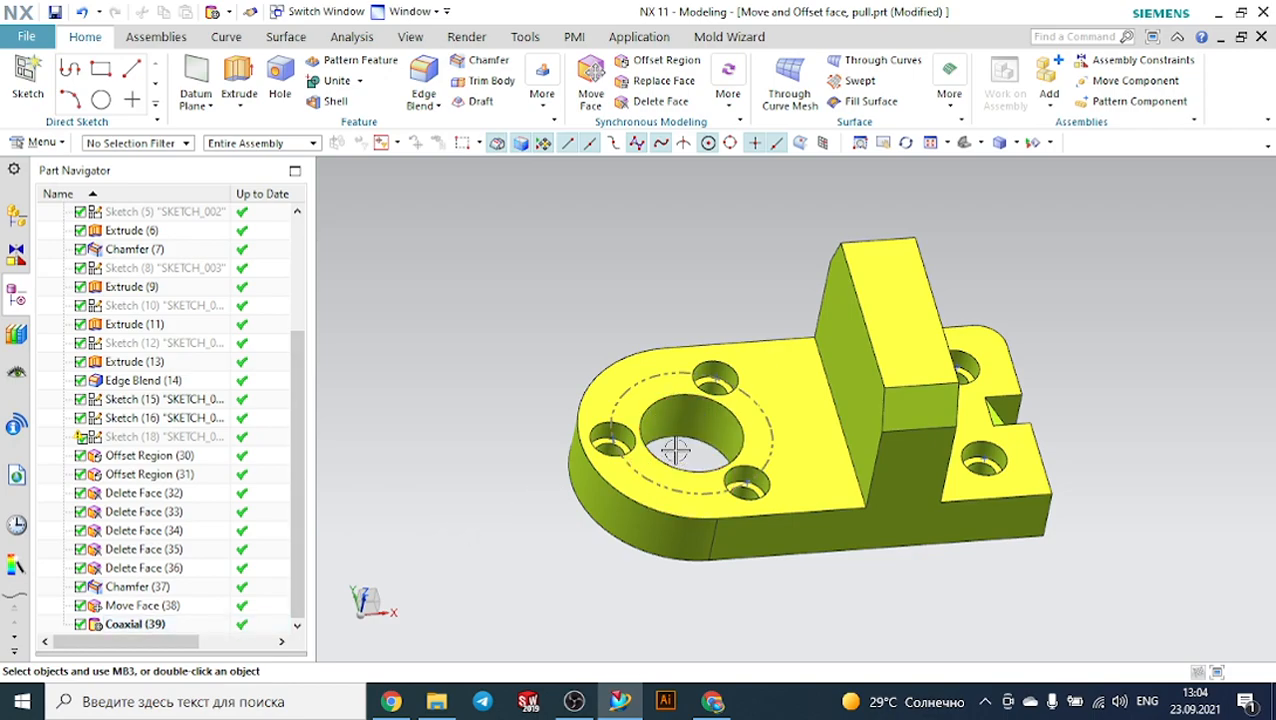
Try to make the counterbore face nearest the base's front edge tangent to the upright block's adjacent side face, and cancel Make Tangent.
{"action": "left_click", "coordinate": [729, 108]}
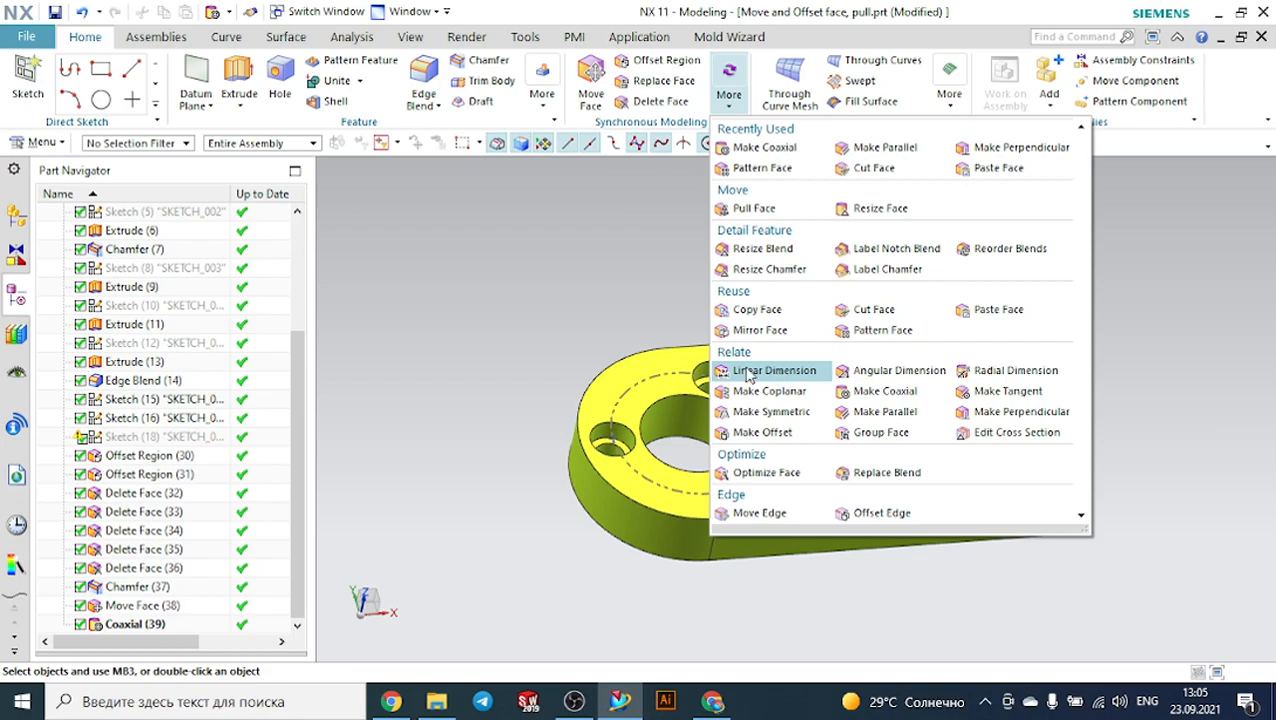
{"action": "left_click", "coordinate": [966, 392]}
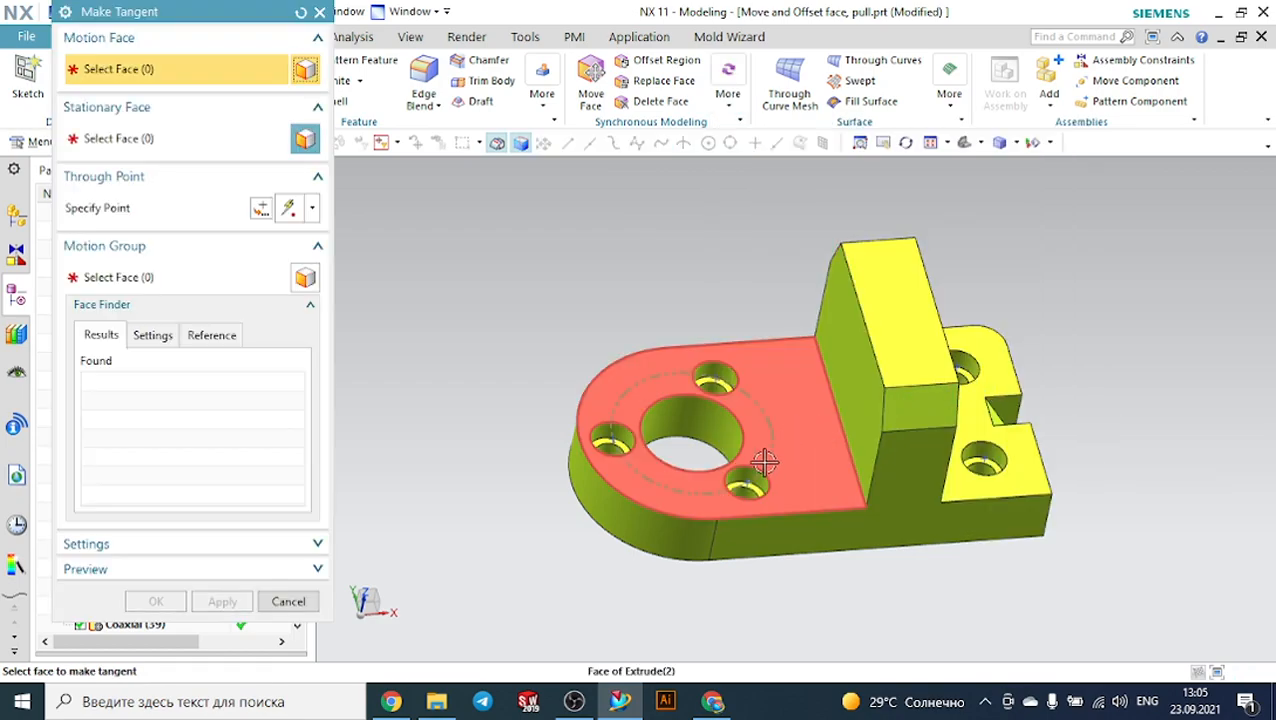
{"action": "scroll", "coordinate": [770, 456], "scroll_direction": "up", "scroll_amount": 5}
{"action": "left_click", "coordinate": [768, 476]}
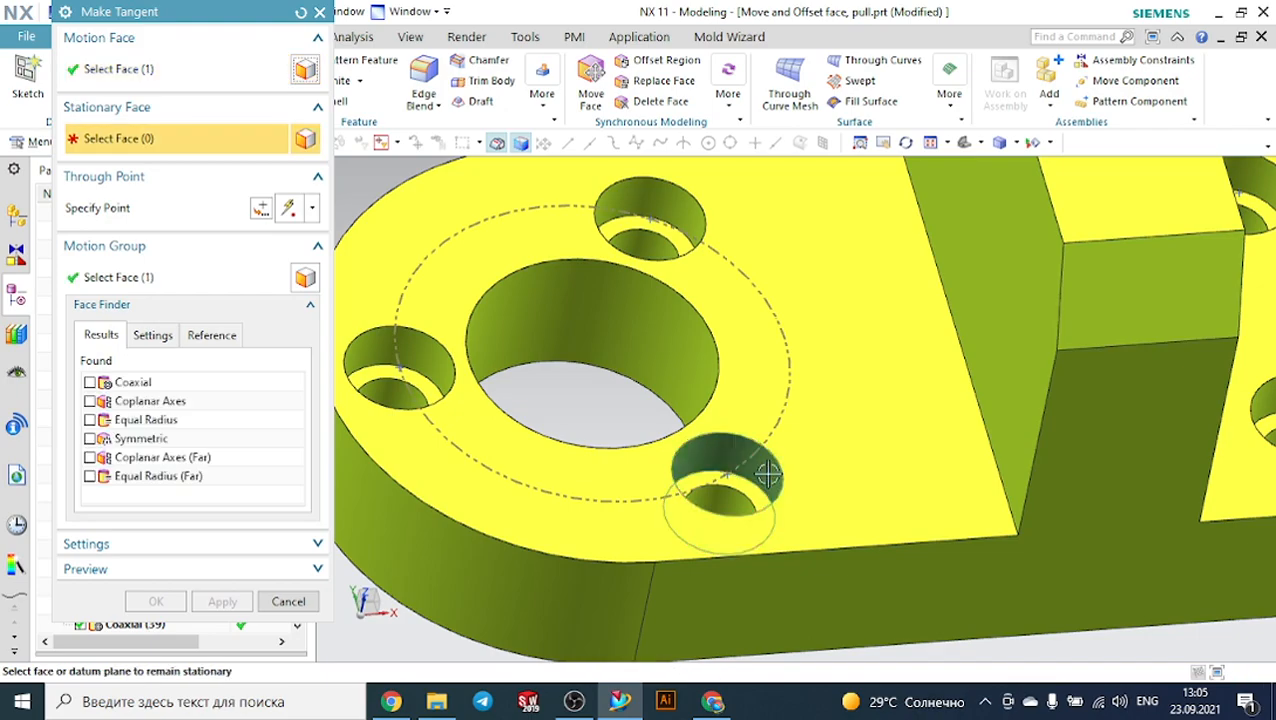
{"action": "left_click", "coordinate": [1022, 386]}
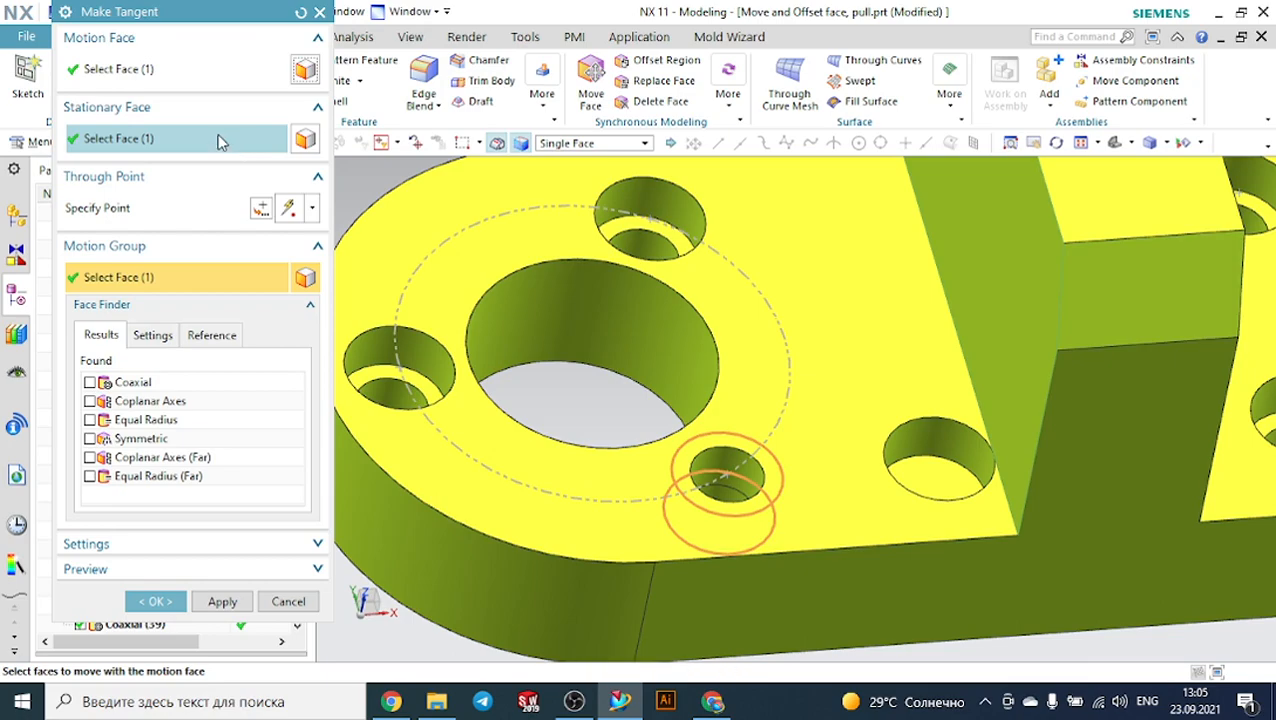
{"action": "left_click", "coordinate": [175, 66]}
{"action": "scroll", "coordinate": [720, 460], "scroll_direction": "up", "scroll_amount": 3}
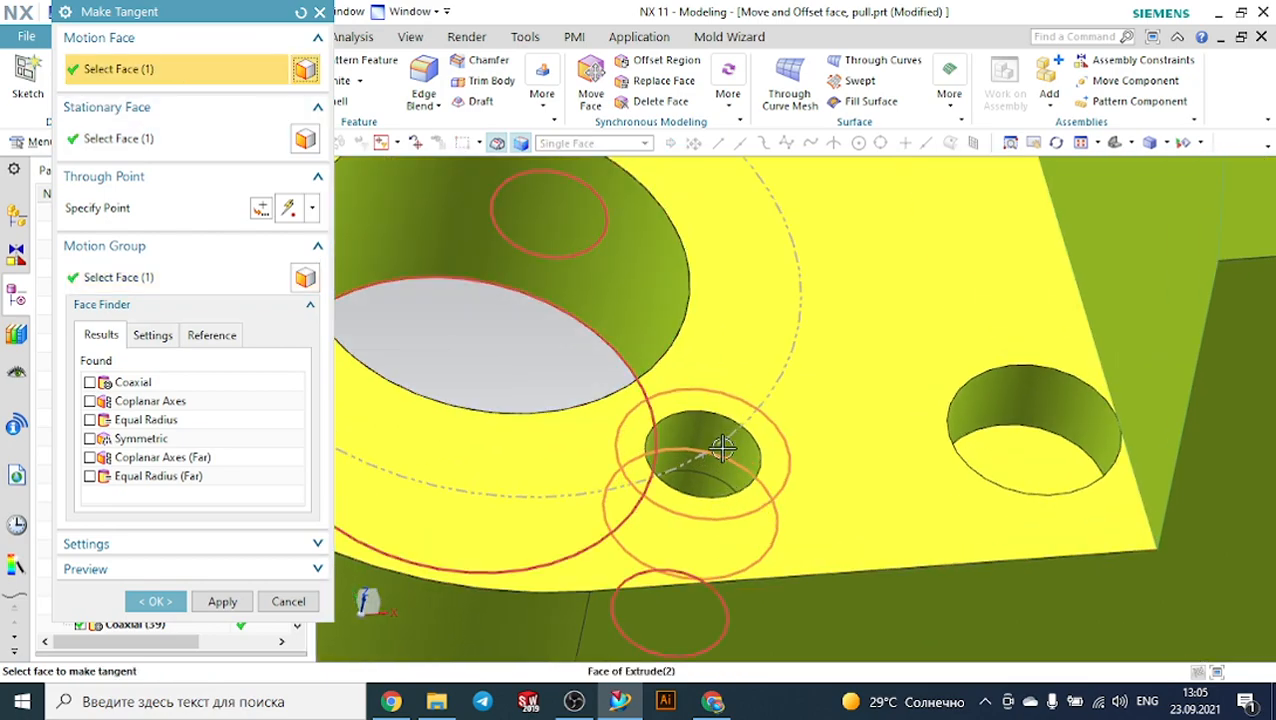
{"action": "left_click", "coordinate": [700, 441]}
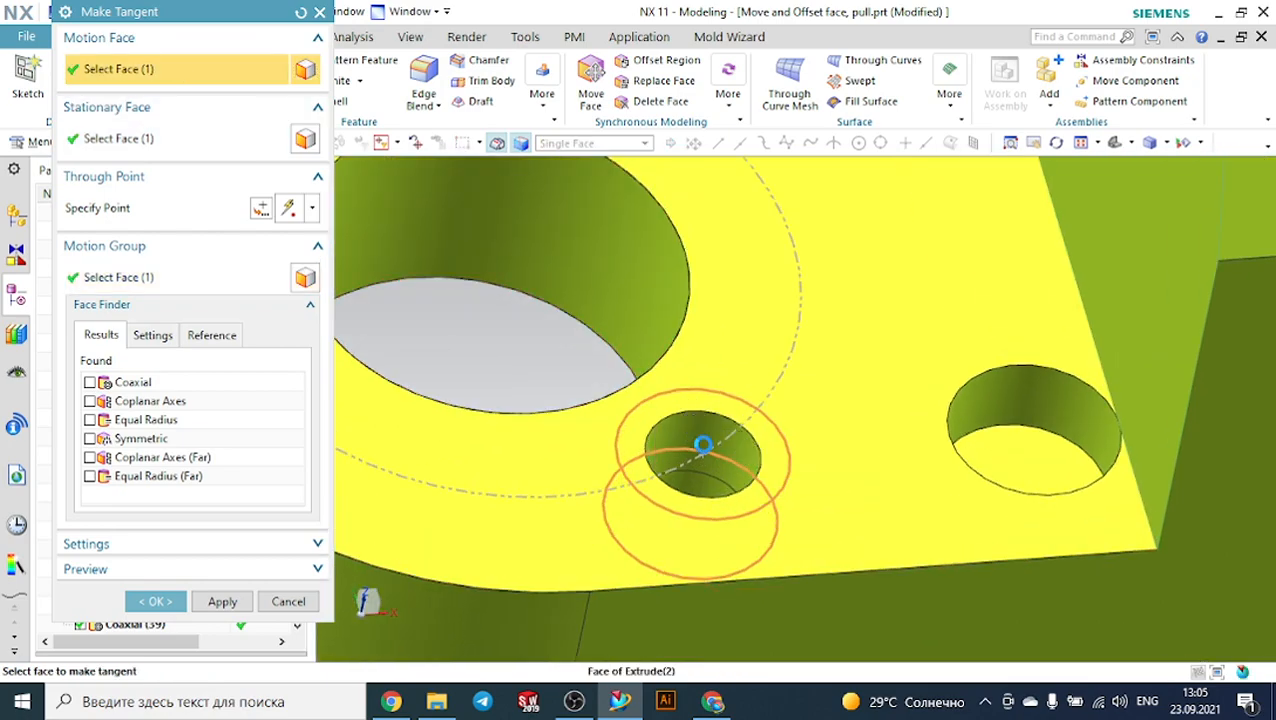
{"action": "left_click", "coordinate": [319, 12]}
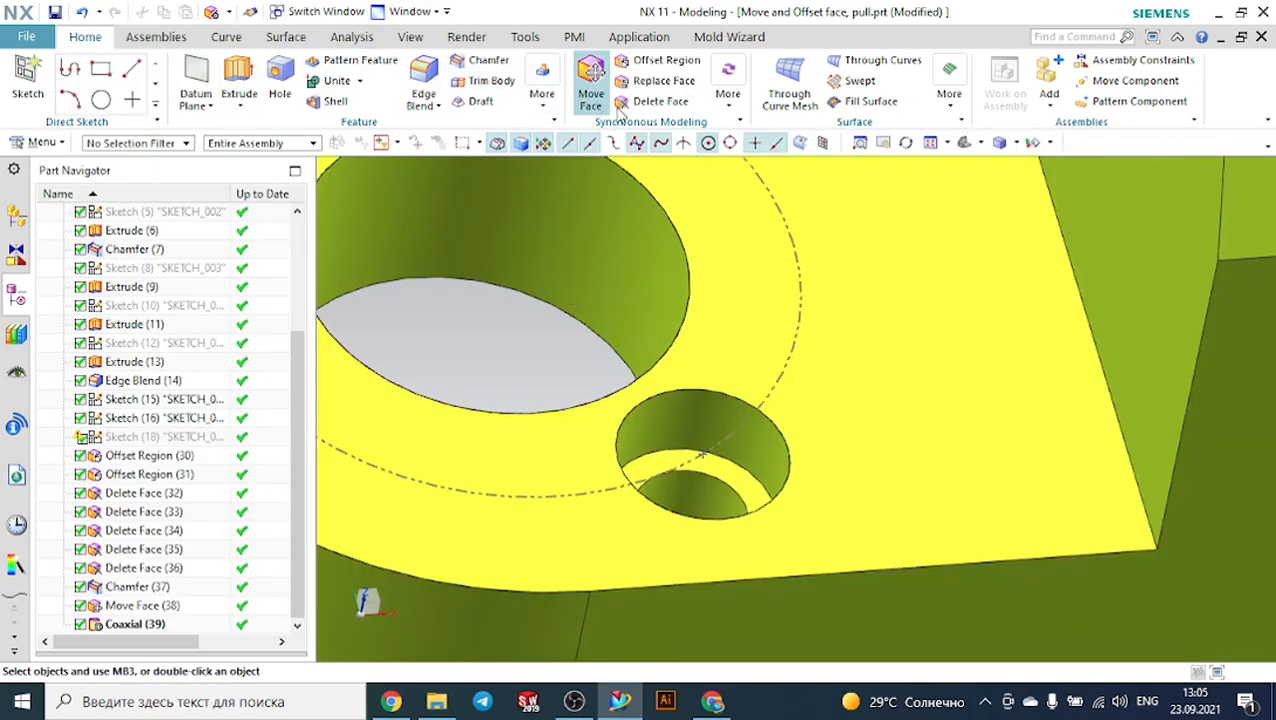
Try to make the counterbore face nearest the base's front edge tangent to its own inner hole face, and reset Make Tangent.
{"action": "left_click", "coordinate": [730, 100]}
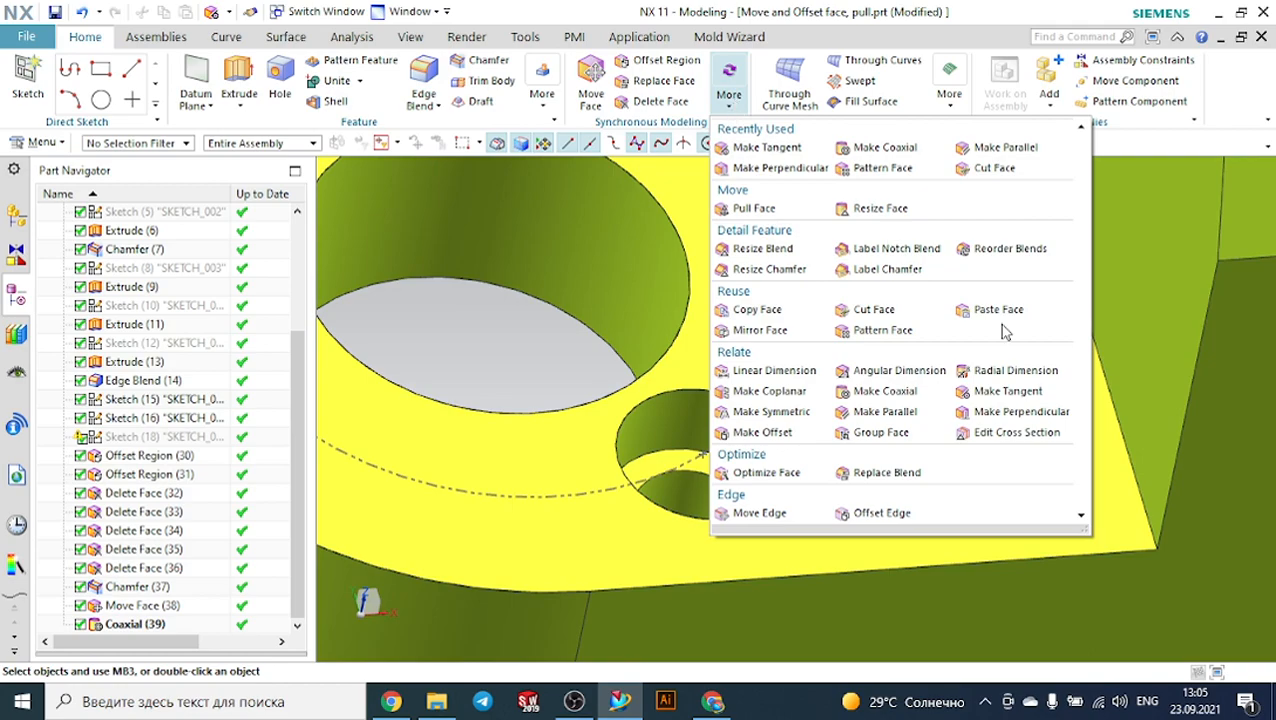
{"action": "left_click", "coordinate": [1003, 391]}
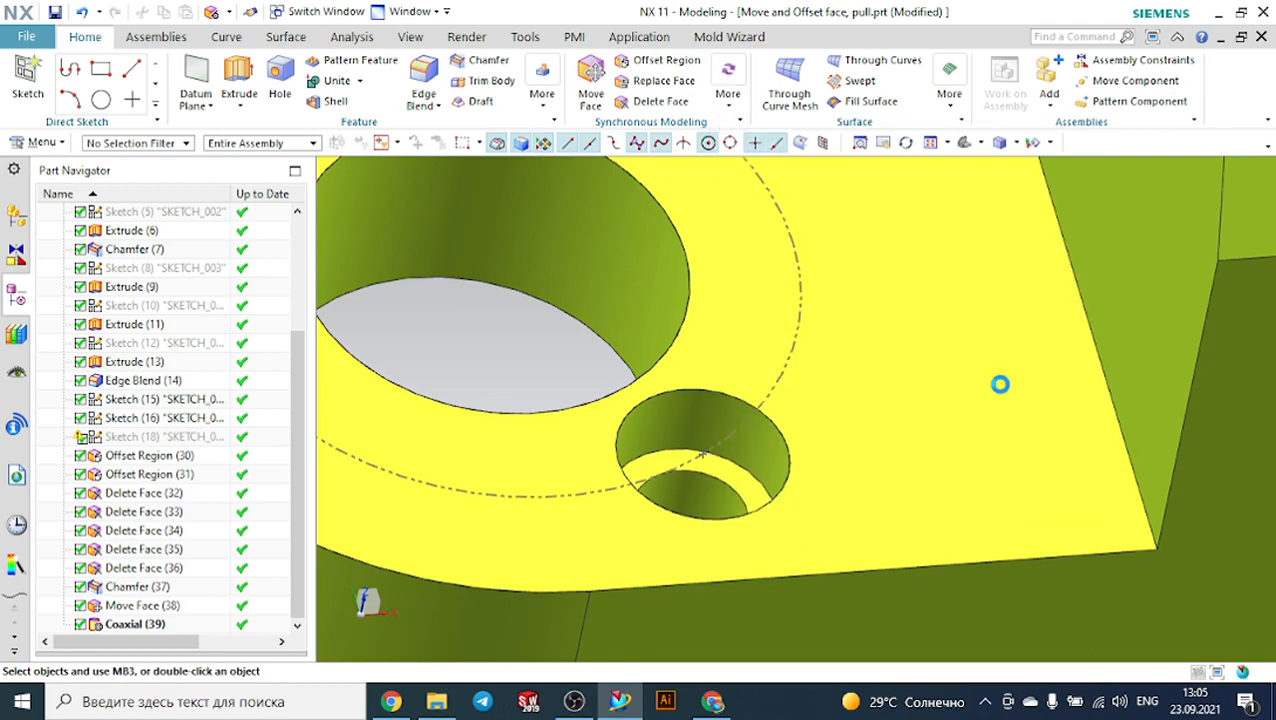
{"action": "left_click", "coordinate": [705, 430]}
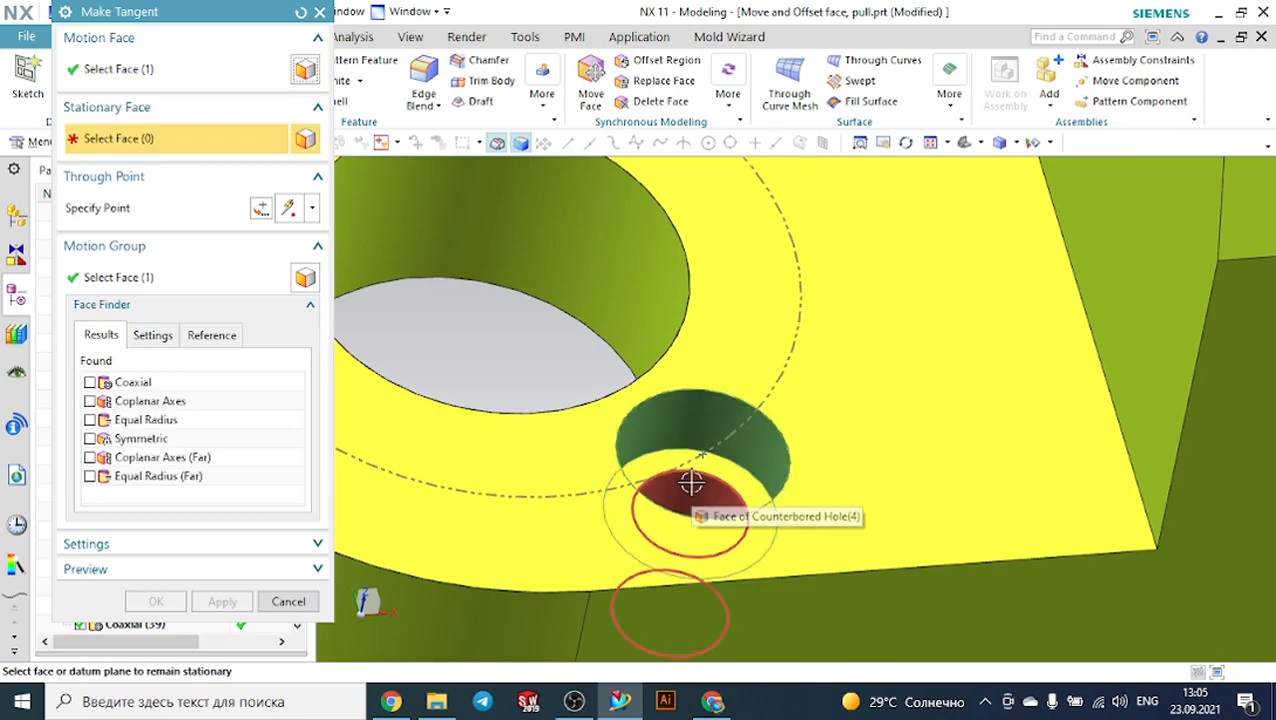
{"action": "left_click", "coordinate": [688, 483]}
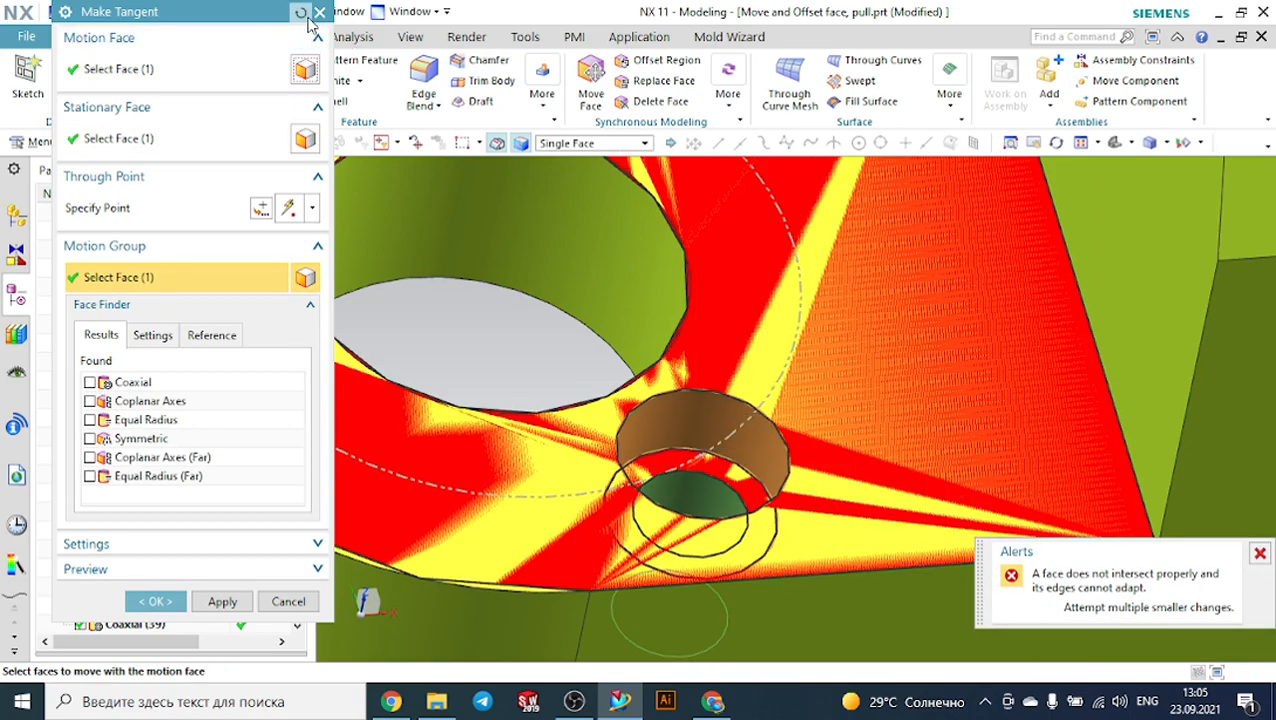
{"action": "left_click", "coordinate": [302, 12]}
Try to make the inner hole face below the counterbore tangent to the upright block's adjacent side face, and cancel Make Tangent.
{"action": "left_click", "coordinate": [655, 419]}
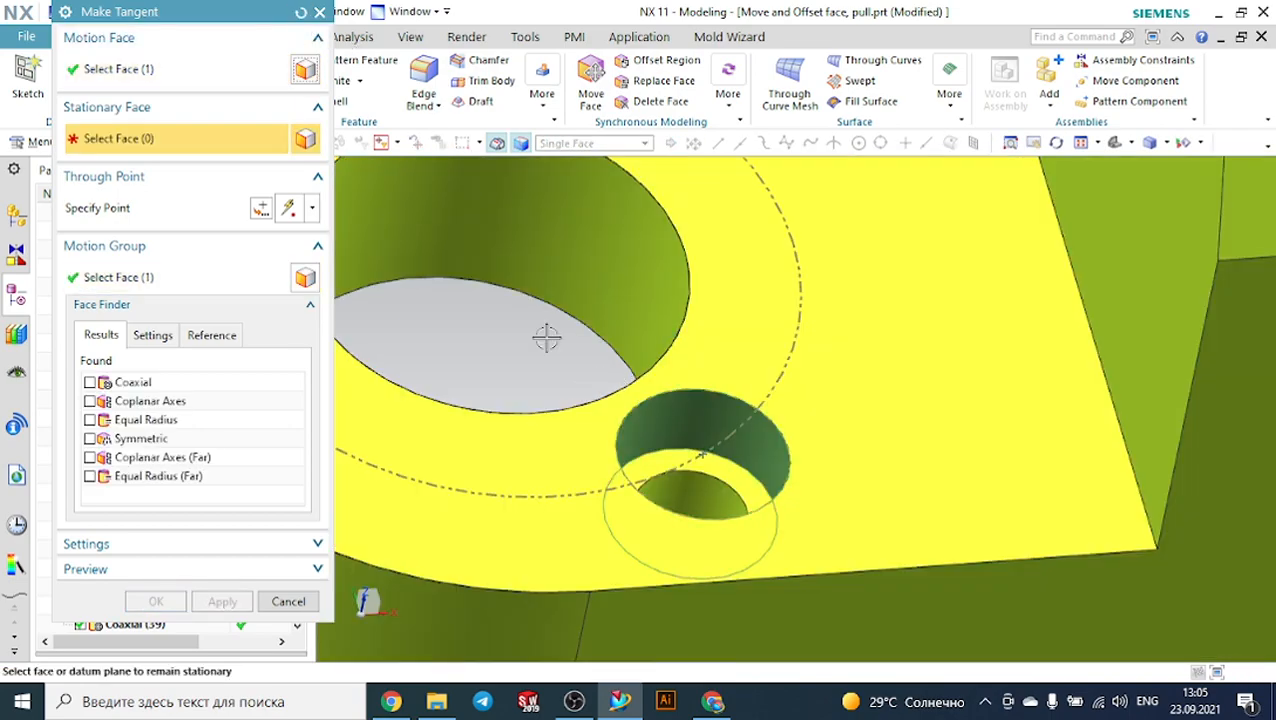
{"action": "left_click", "coordinate": [196, 91]}
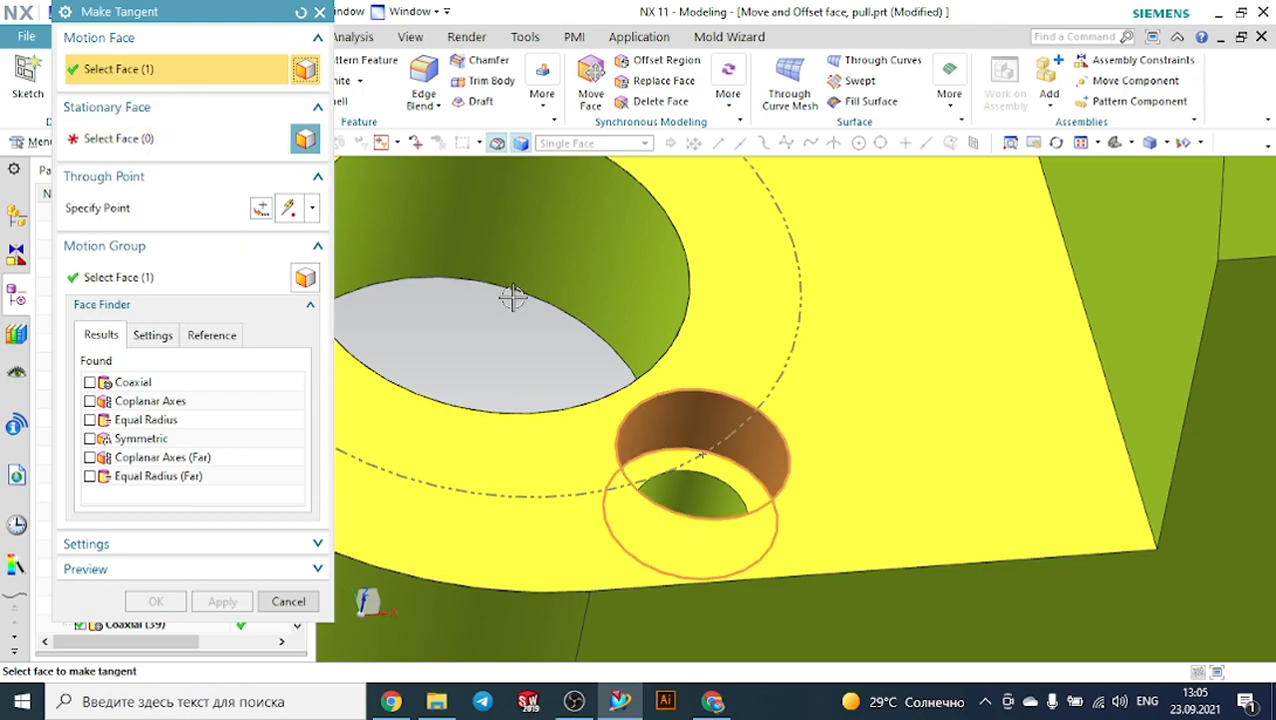
{"action": "left_click", "coordinate": [692, 484]}
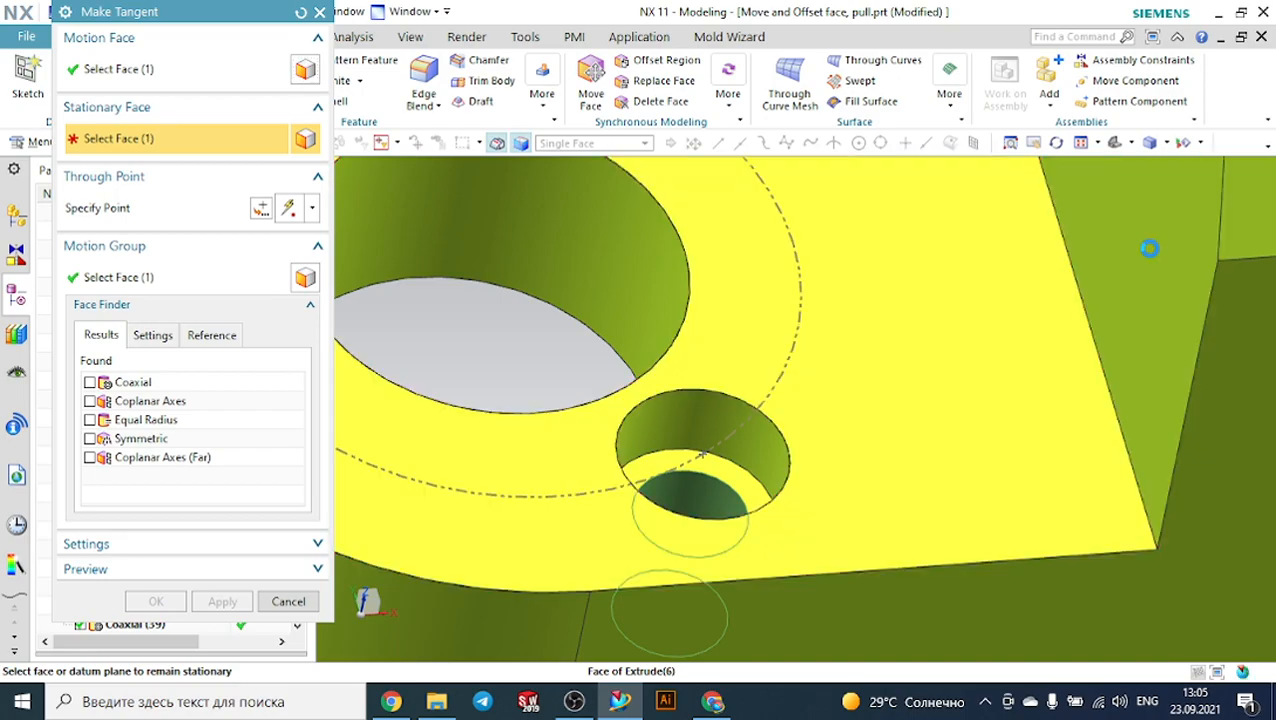
{"action": "left_click", "coordinate": [1150, 248]}
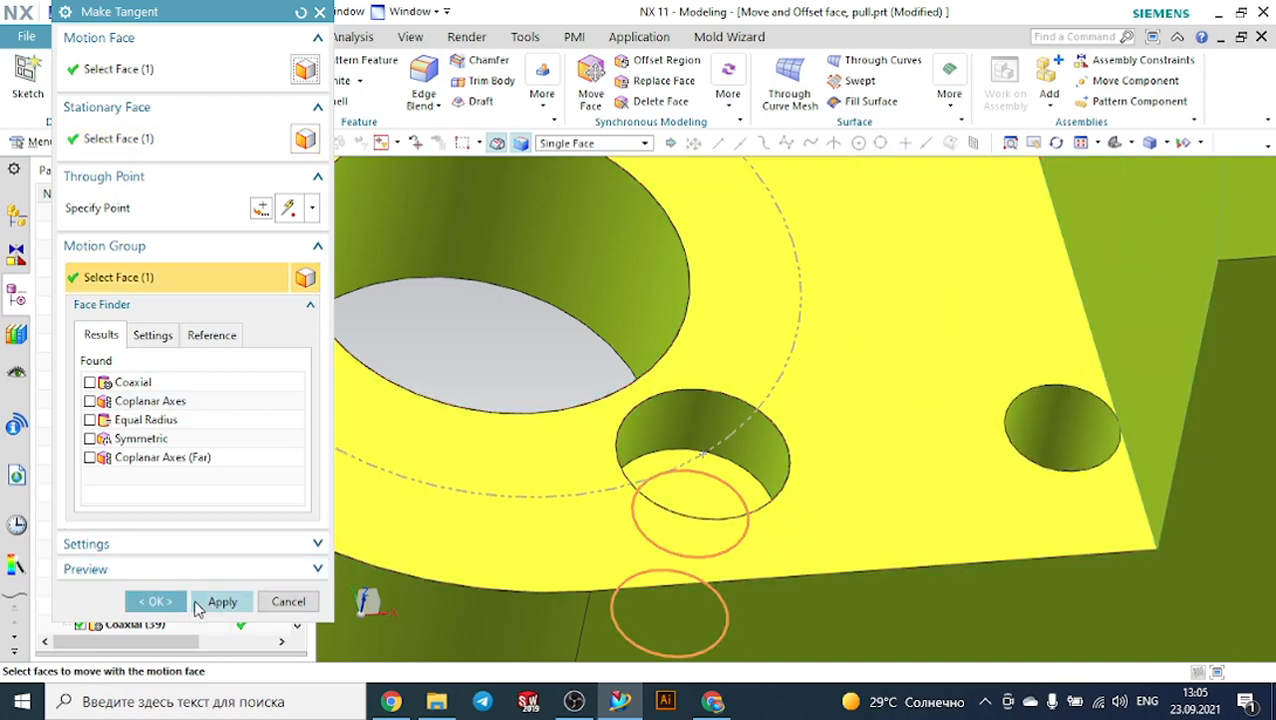
{"action": "left_click", "coordinate": [288, 601]}
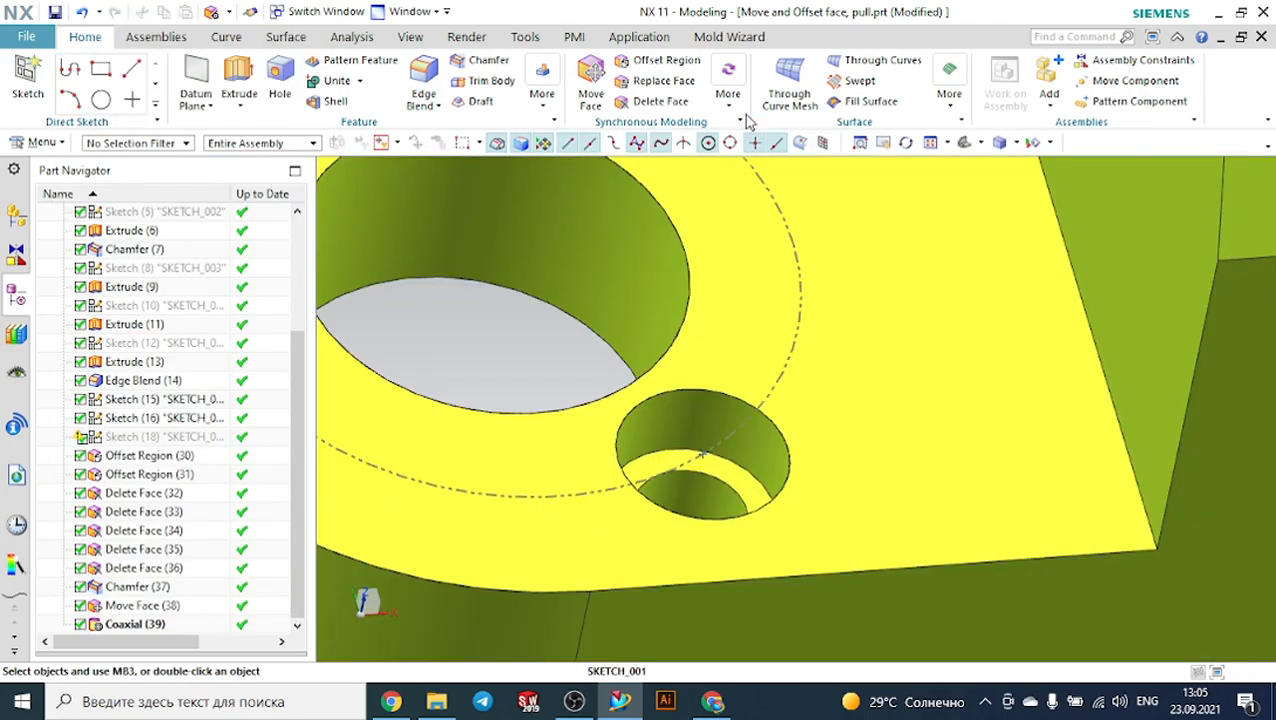
{"action": "left_click", "coordinate": [729, 100]}
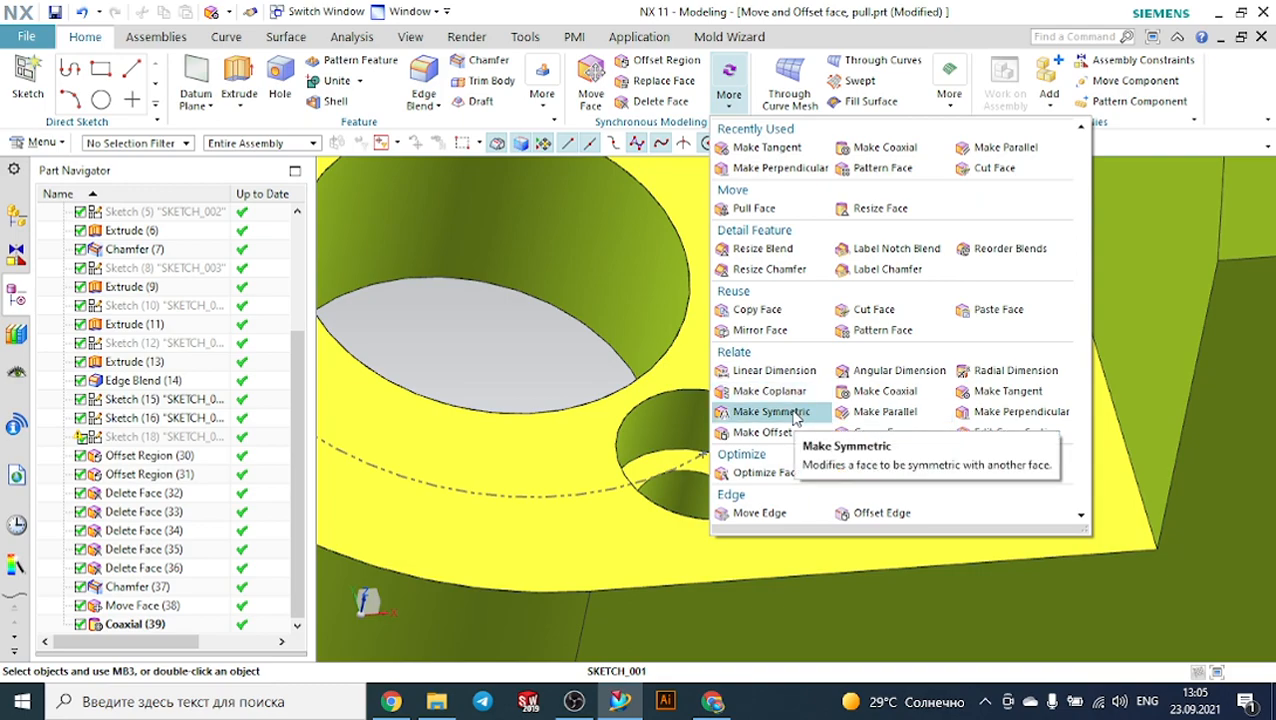
{"action": "scroll", "coordinate": [674, 391], "scroll_direction": "down", "scroll_amount": 6}
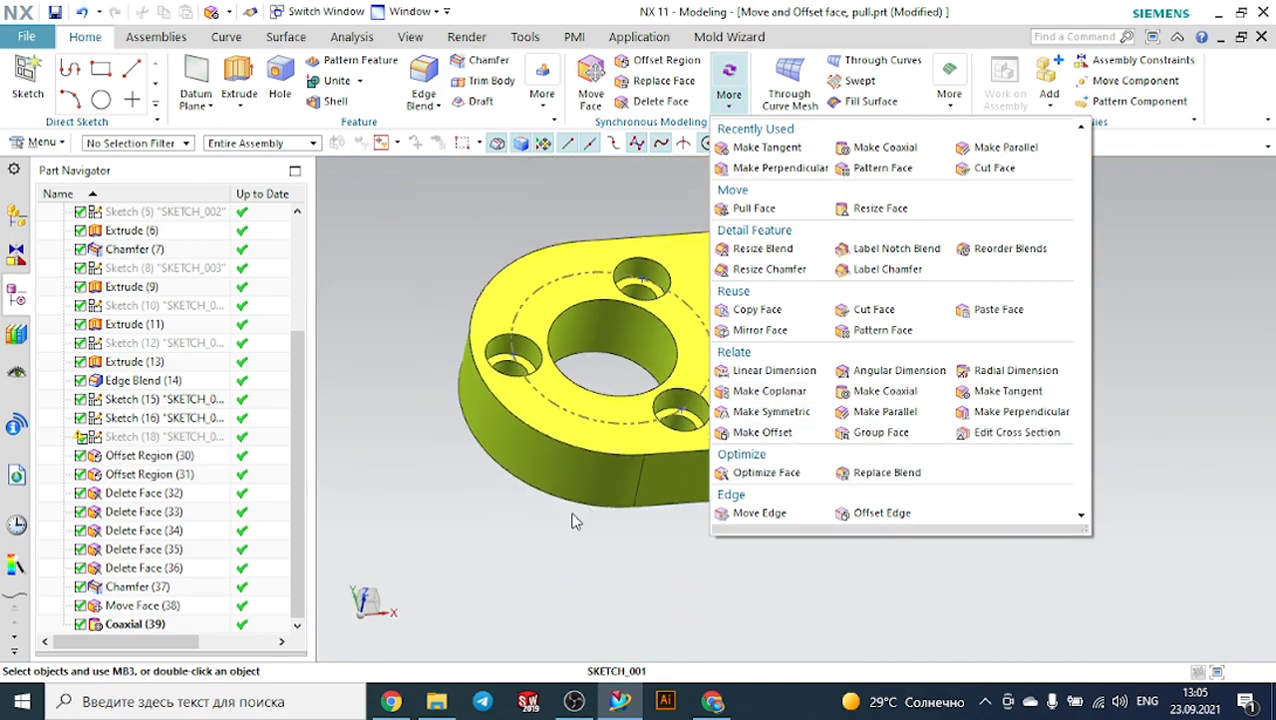
{"action": "left_click", "coordinate": [538, 542]}
{"action": "left_click", "coordinate": [597, 438]}
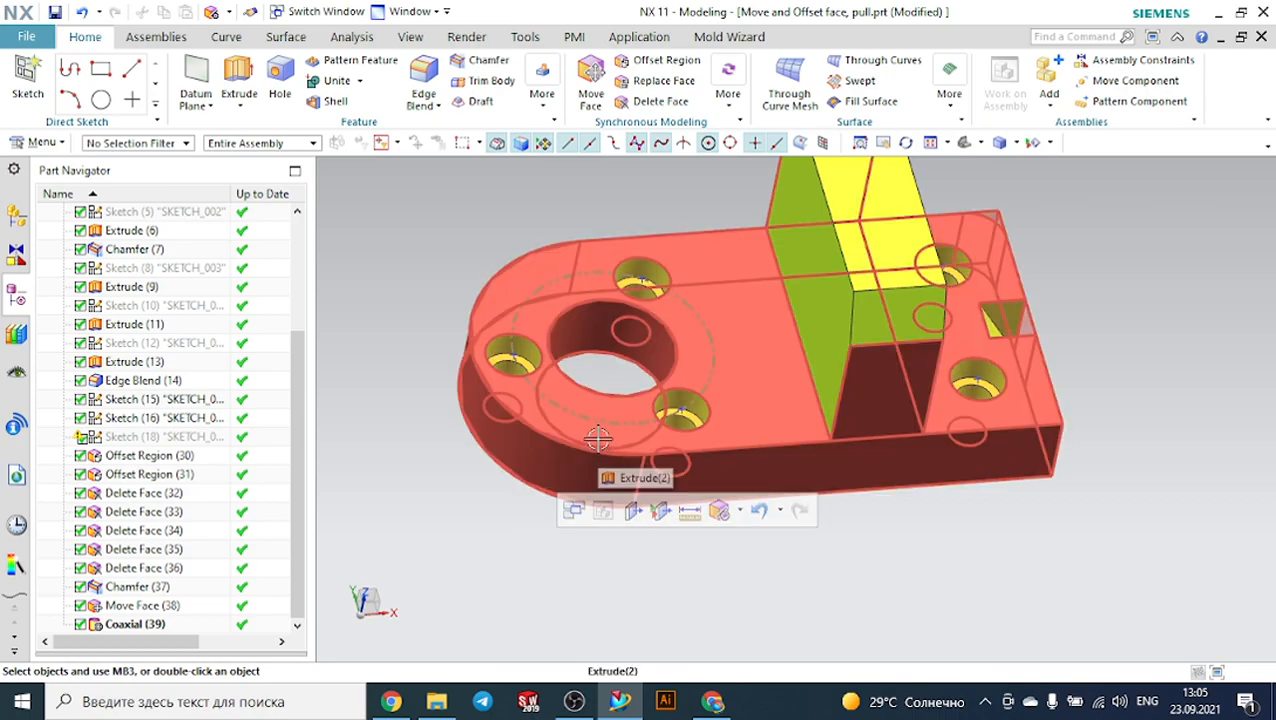
{"action": "key", "text": "Escape"}
{"action": "middle_click_drag", "start_coordinate": [1196, 458], "coordinate": [1087, 410]}
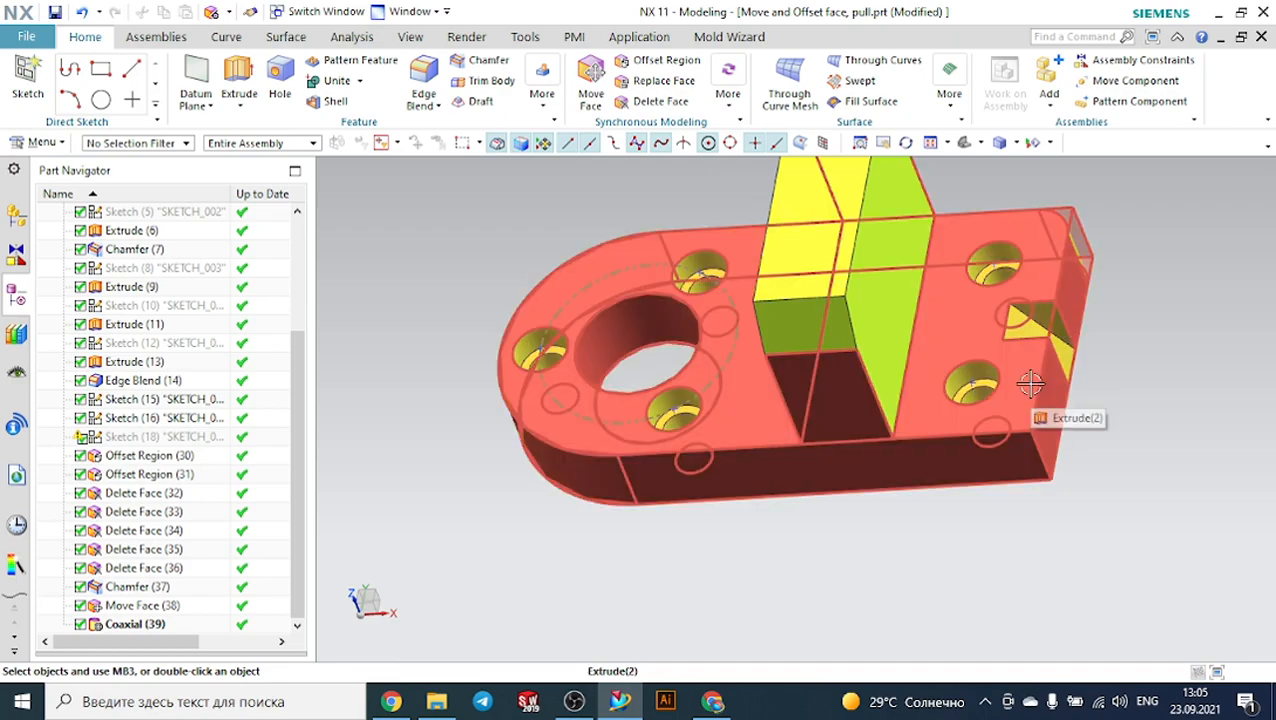
Start Make Symmetric with the front counterbore face at the base's notched end as the motion face.
{"action": "left_click", "coordinate": [731, 110]}
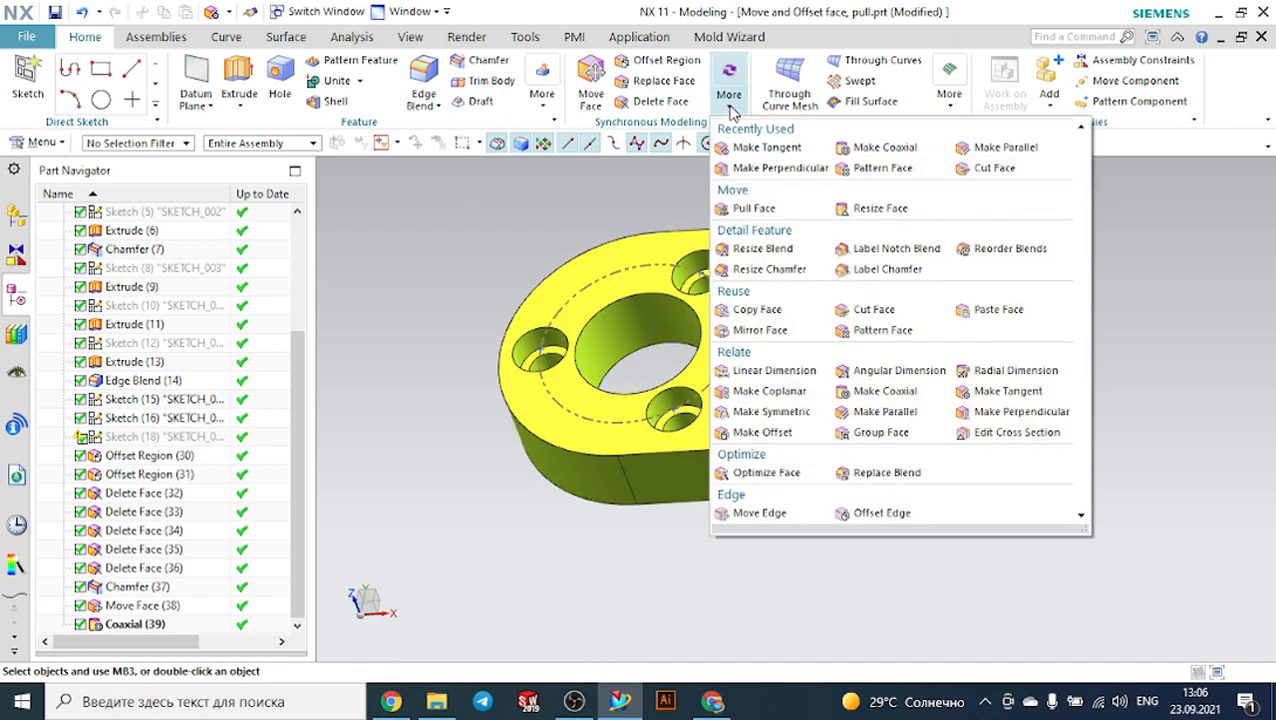
{"action": "left_click", "coordinate": [771, 411]}
{"action": "middle_click_drag", "start_coordinate": [725, 558], "coordinate": [738, 555]}
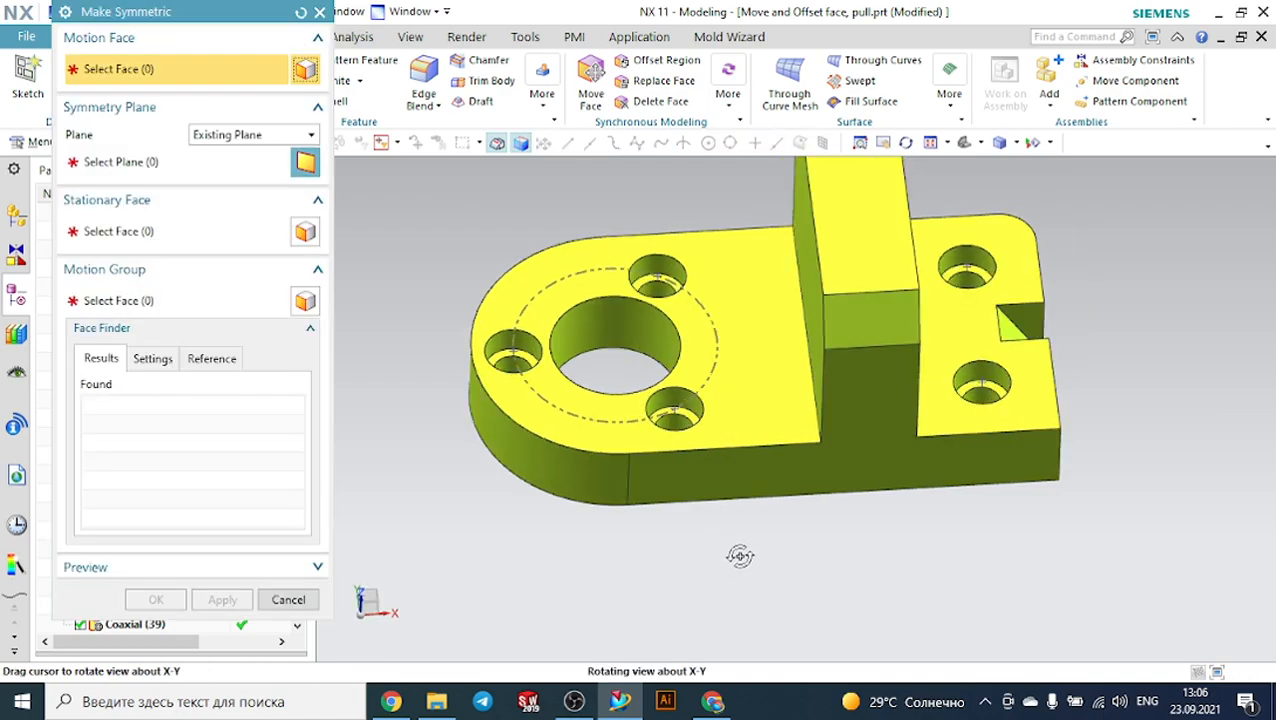
{"action": "scroll", "coordinate": [920, 442], "scroll_direction": "up", "scroll_amount": 4}
{"action": "left_click", "coordinate": [990, 355]}
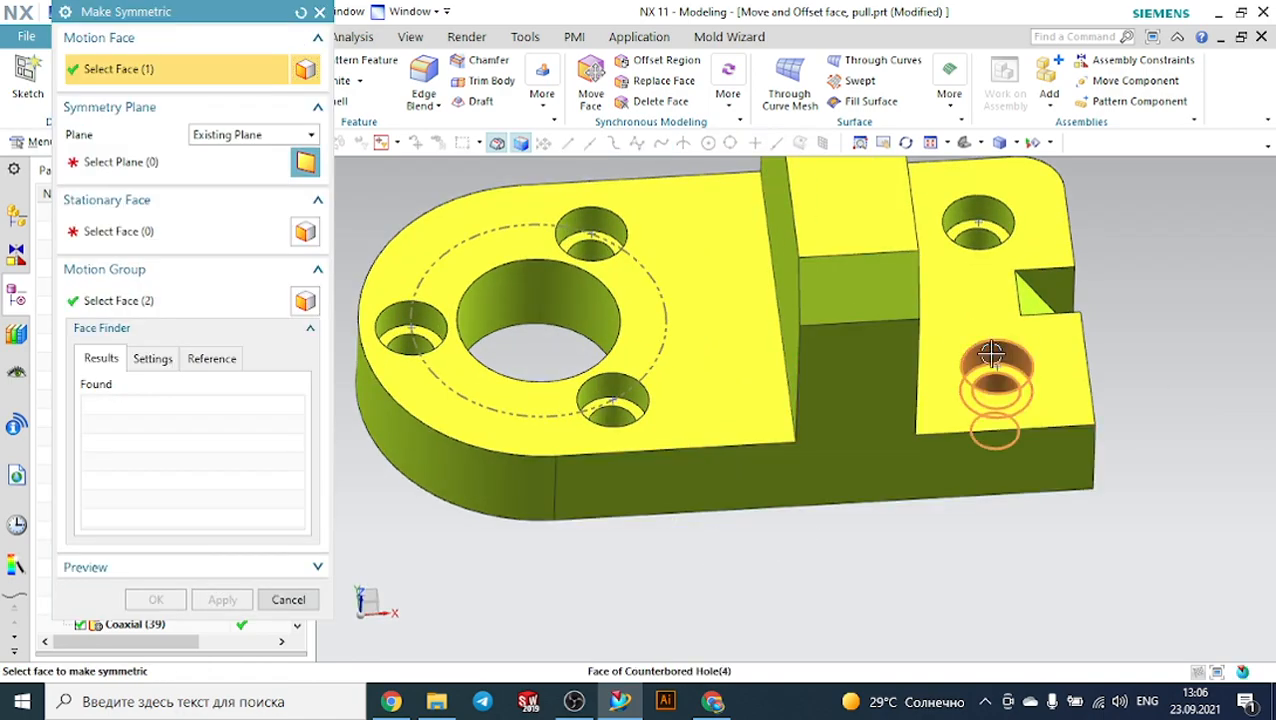
Define a new symmetry plane with At Distance, offset -20 mm from the upright block's side face toward the notched end.
{"action": "left_click", "coordinate": [199, 140]}
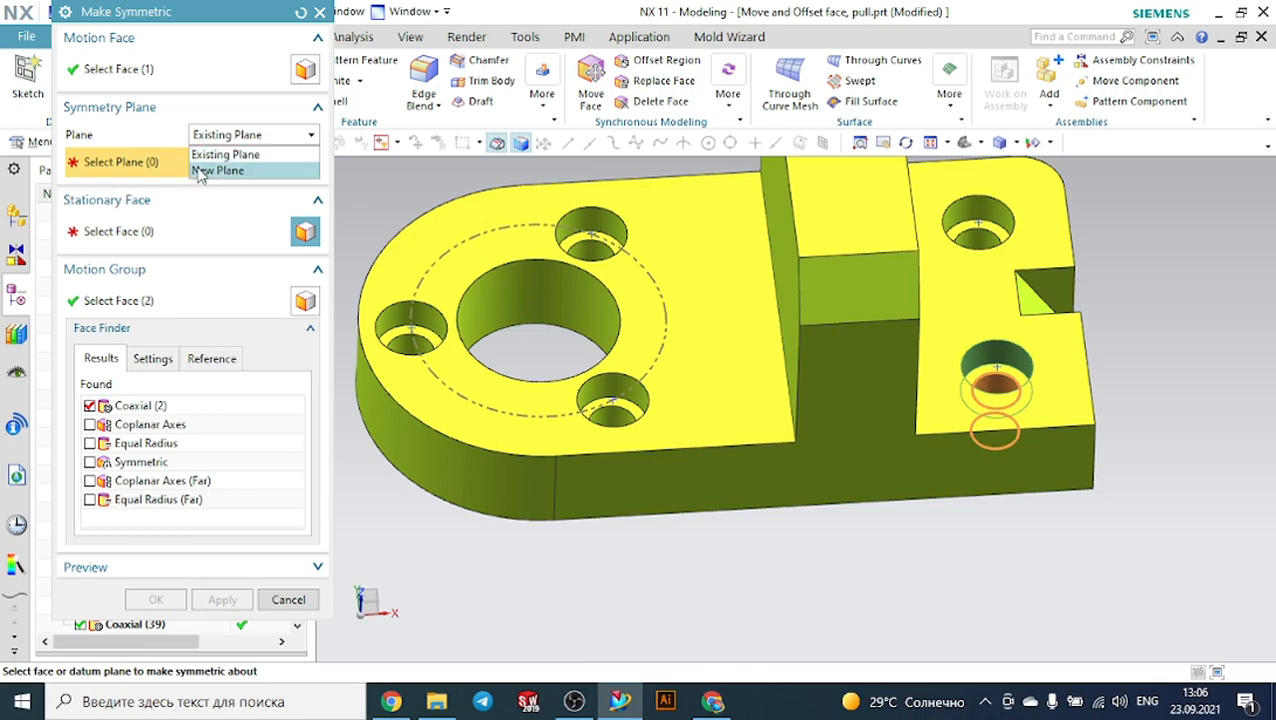
{"action": "left_click", "coordinate": [217, 171]}
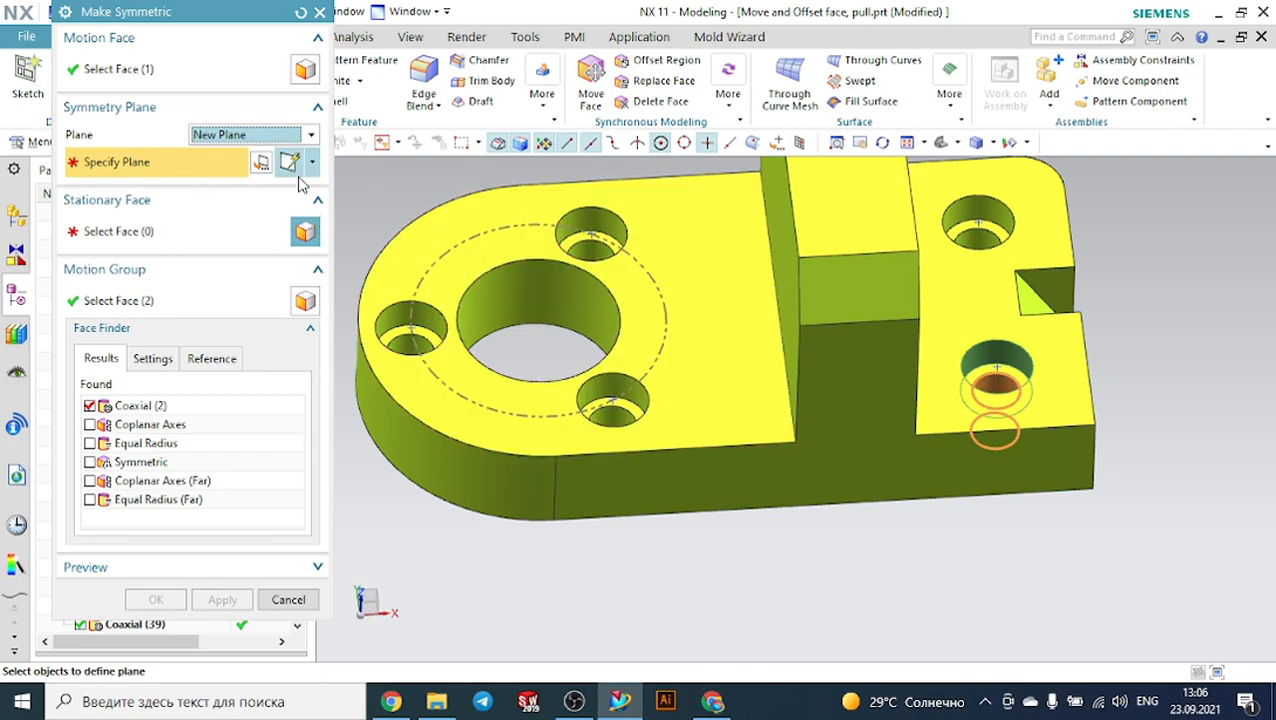
{"action": "left_click", "coordinate": [262, 164]}
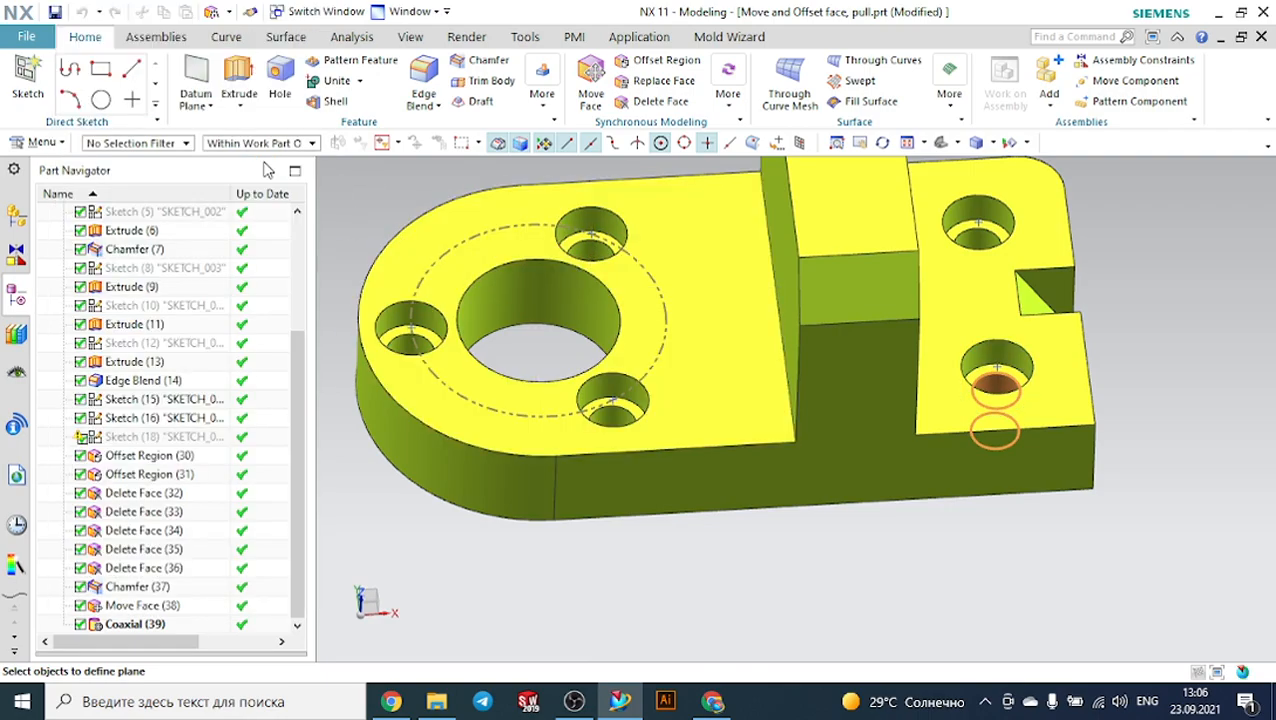
{"action": "mouse_move", "coordinate": [870, 701]}
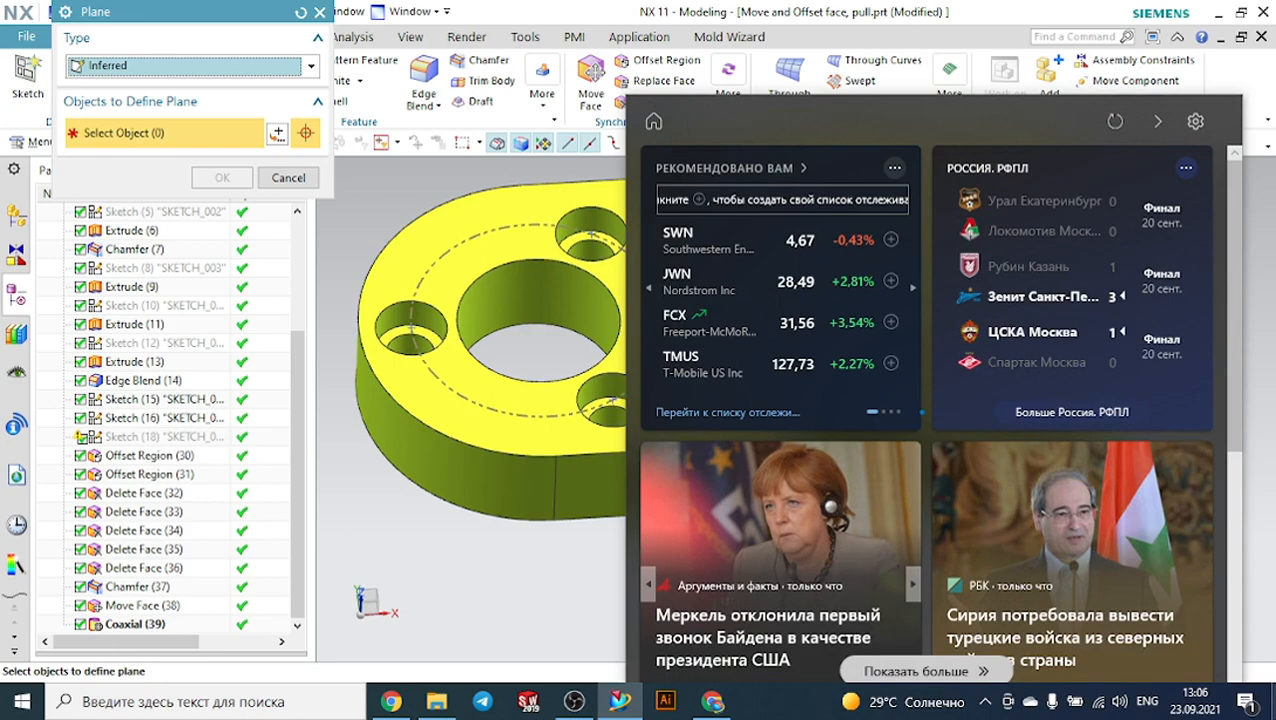
{"action": "key", "text": "Escape"}
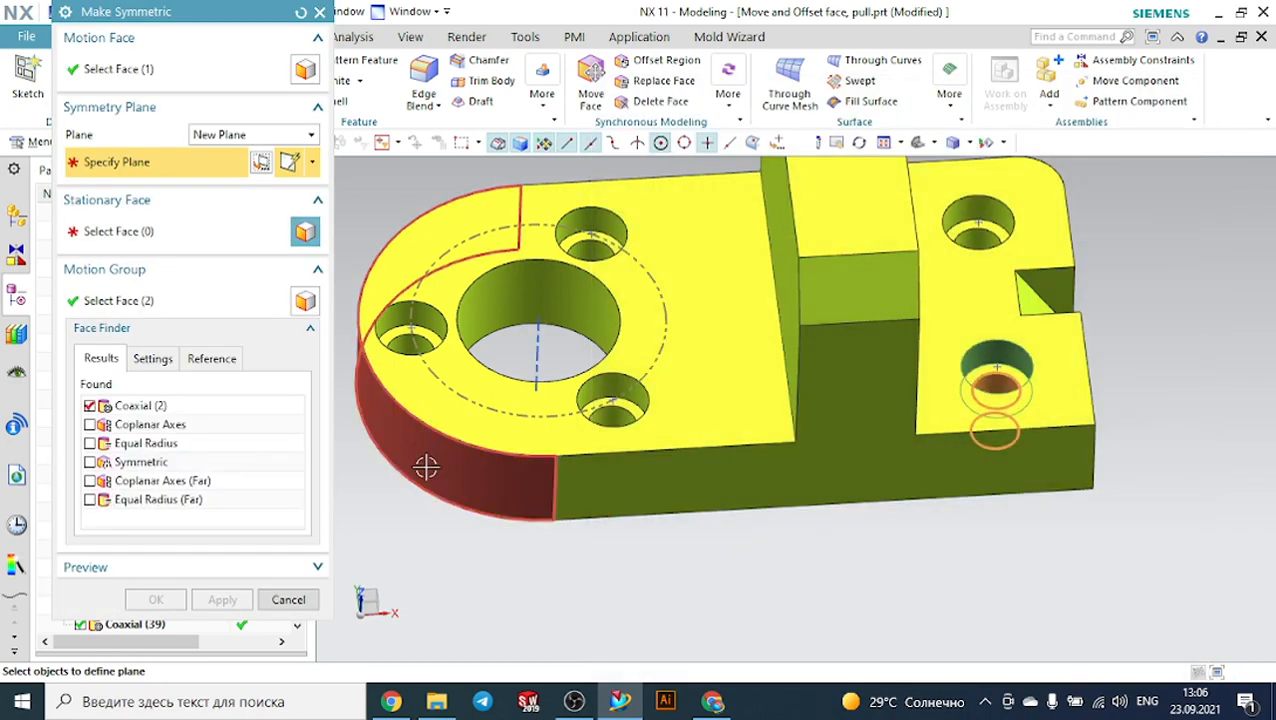
{"action": "middle_click_drag", "start_coordinate": [1182, 424], "coordinate": [1130, 423]}
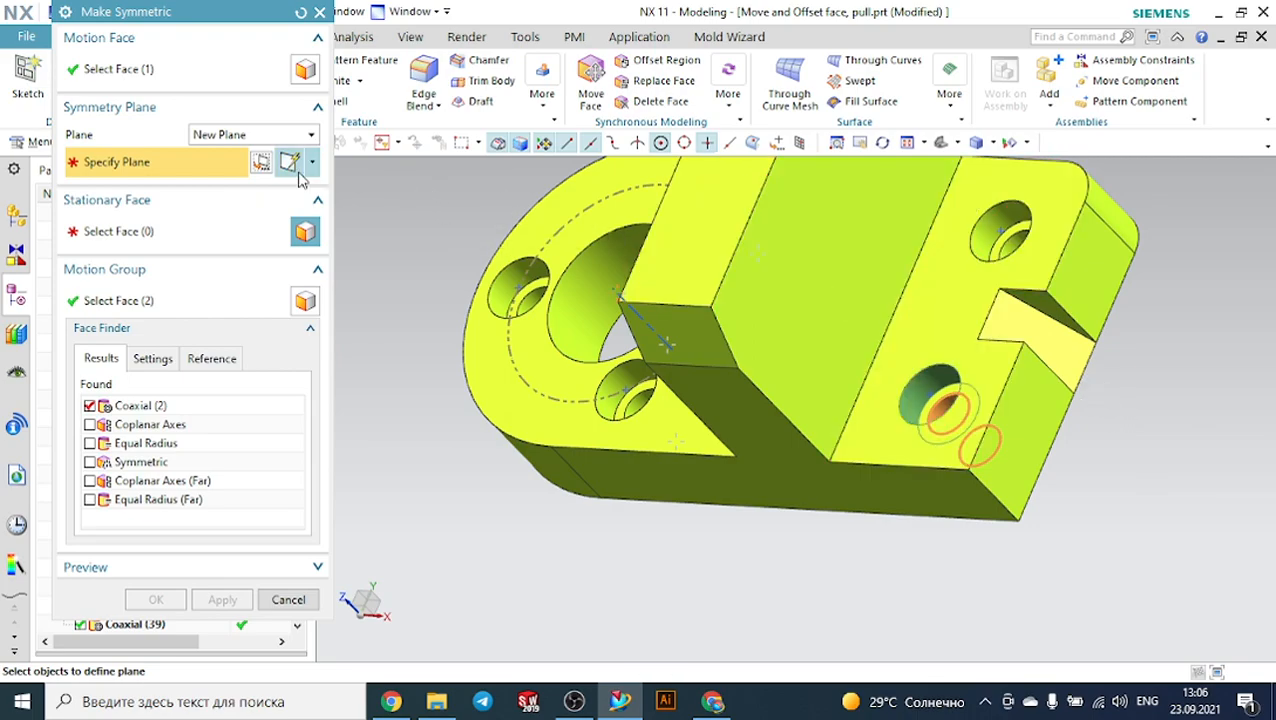
{"action": "left_click", "coordinate": [261, 162]}
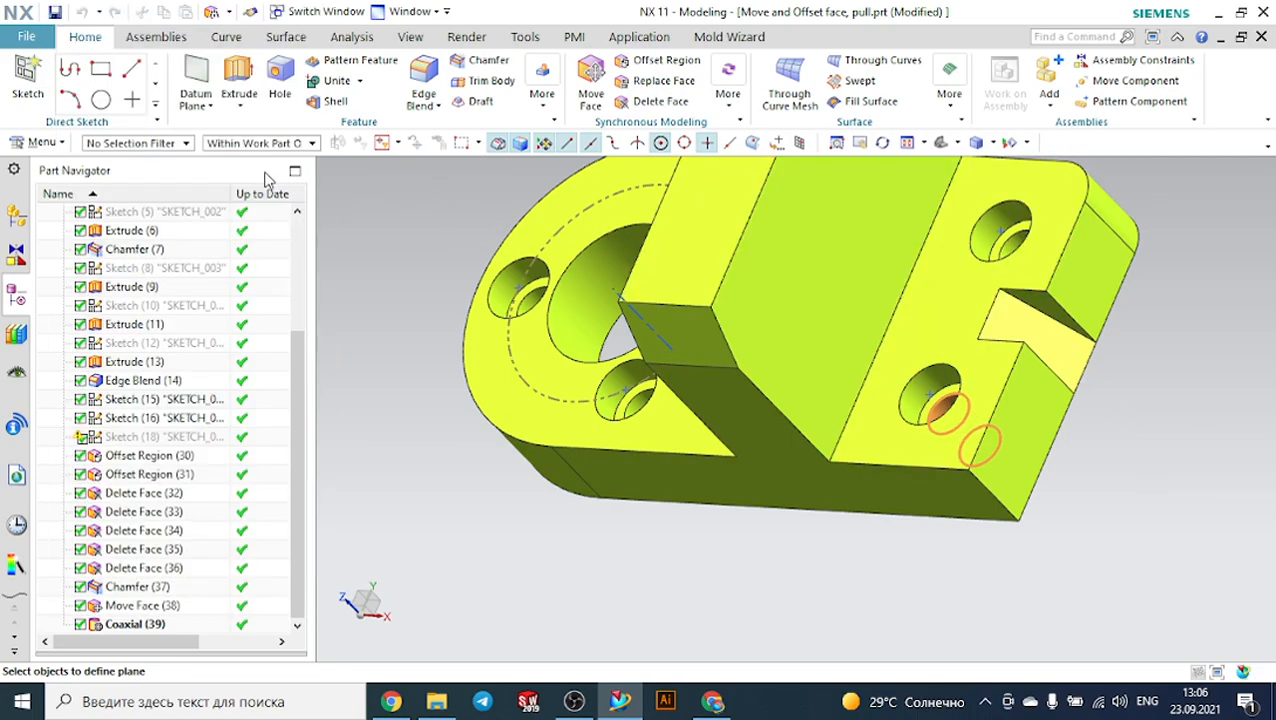
{"action": "left_click", "coordinate": [155, 67]}
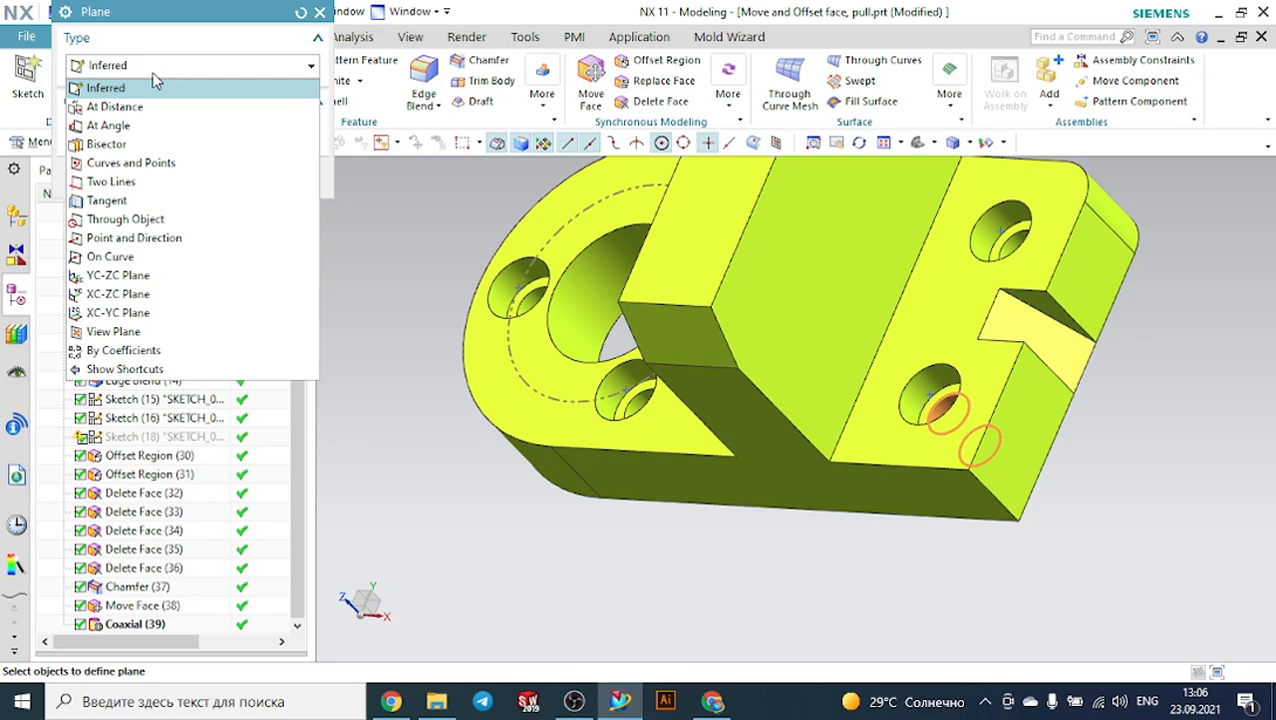
{"action": "left_click", "coordinate": [115, 106]}
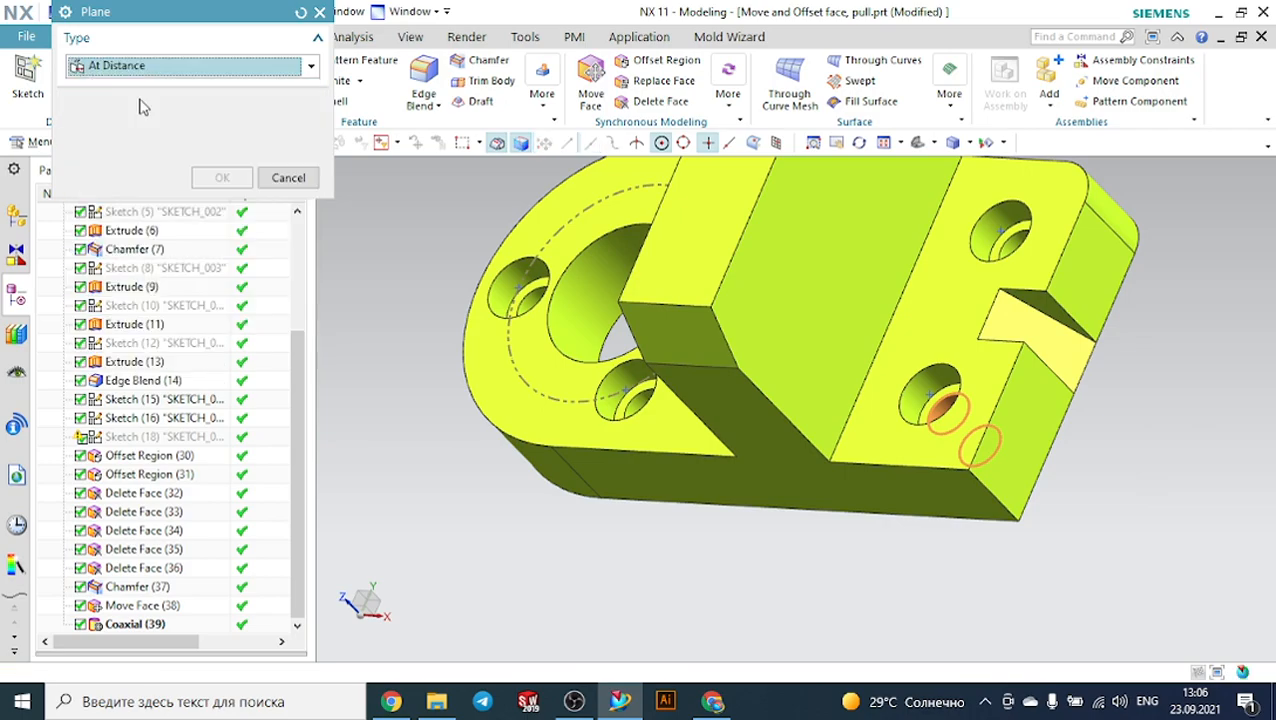
{"action": "left_click", "coordinate": [790, 316]}
{"action": "middle_click_drag", "start_coordinate": [625, 497], "coordinate": [669, 477]}
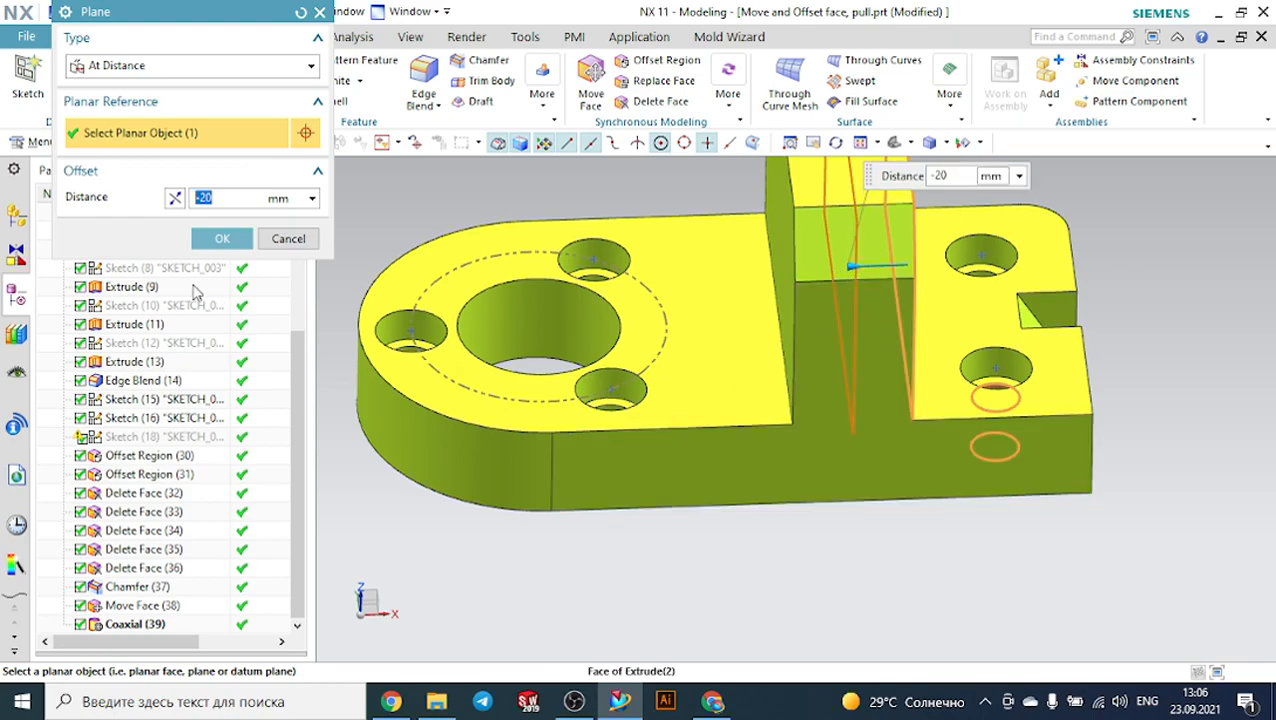
{"action": "left_click", "coordinate": [222, 240]}
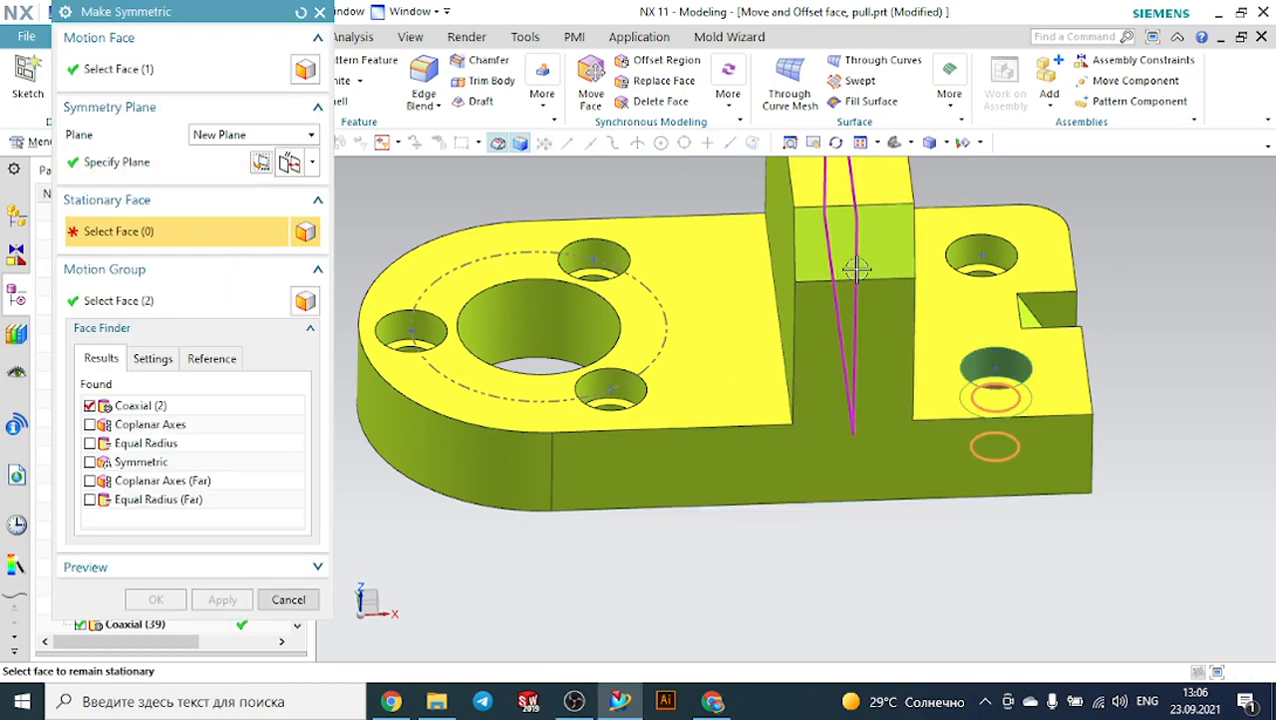
Try to make the motion face symmetric to the front counterbore face beside the large through hole, and cancel Make Symmetric.
{"action": "left_click", "coordinate": [866, 240]}
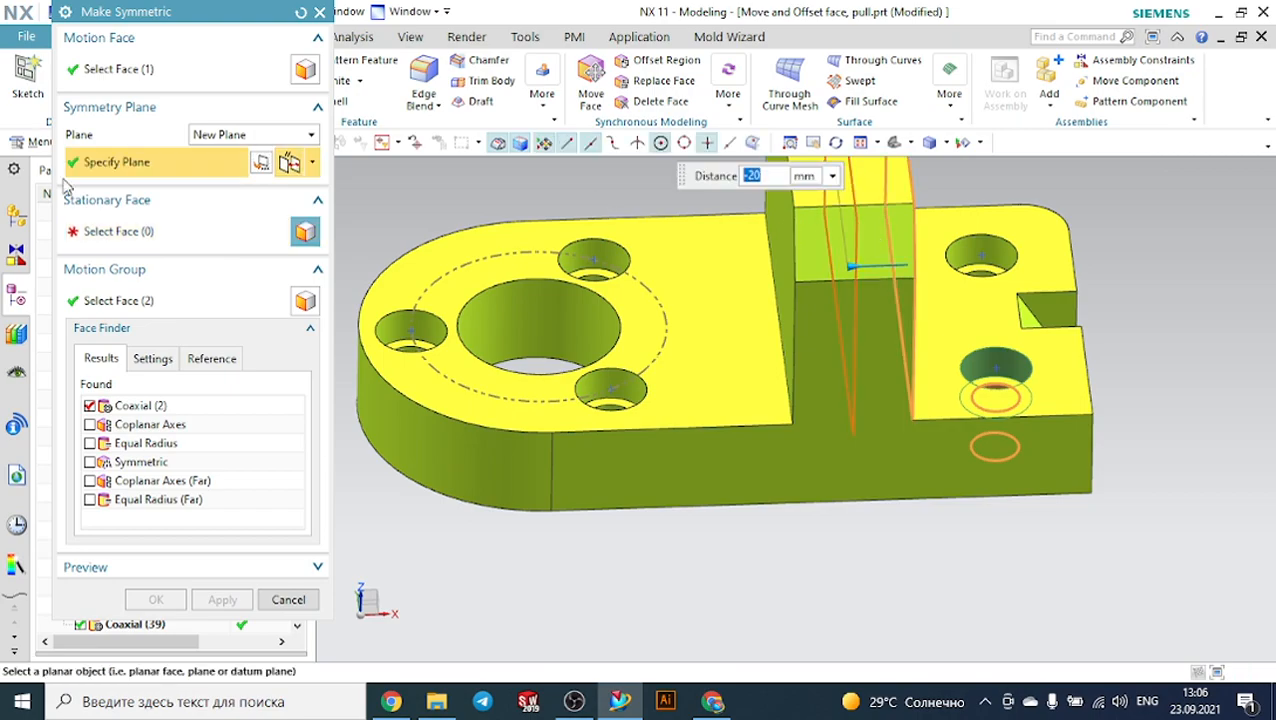
{"action": "left_click", "coordinate": [124, 230]}
{"action": "left_click", "coordinate": [850, 243]}
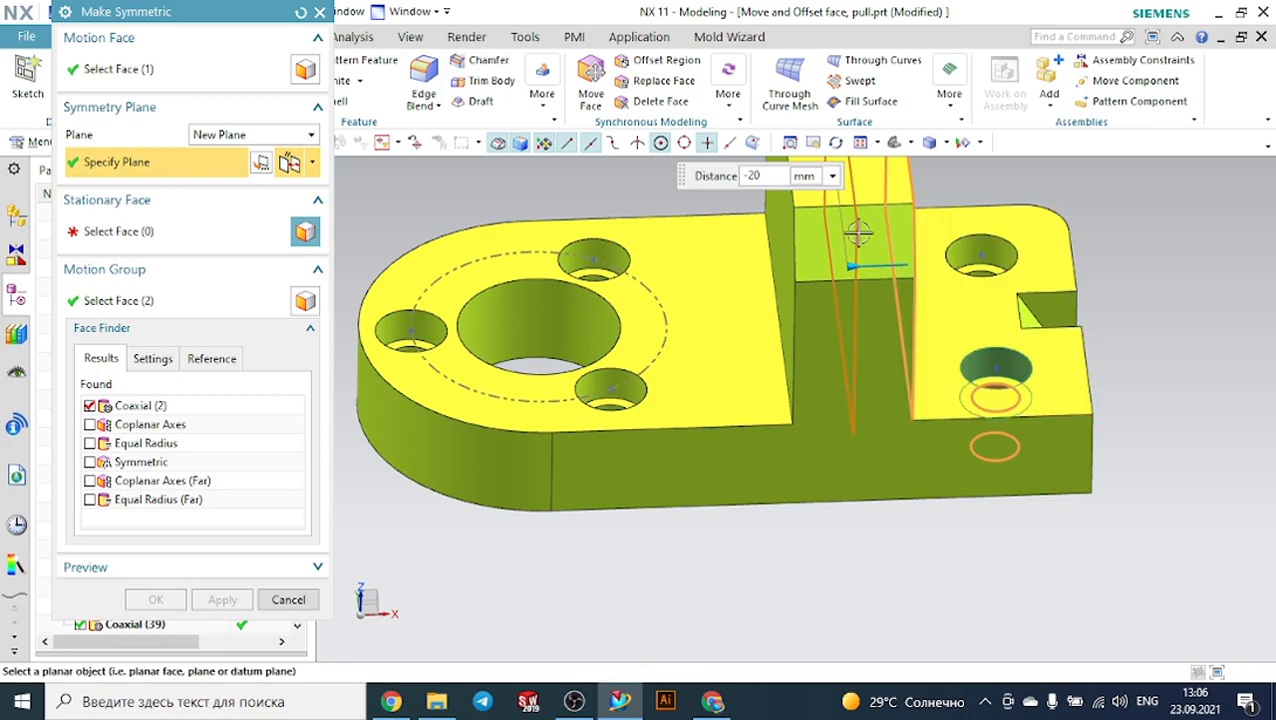
{"action": "left_click", "coordinate": [204, 299]}
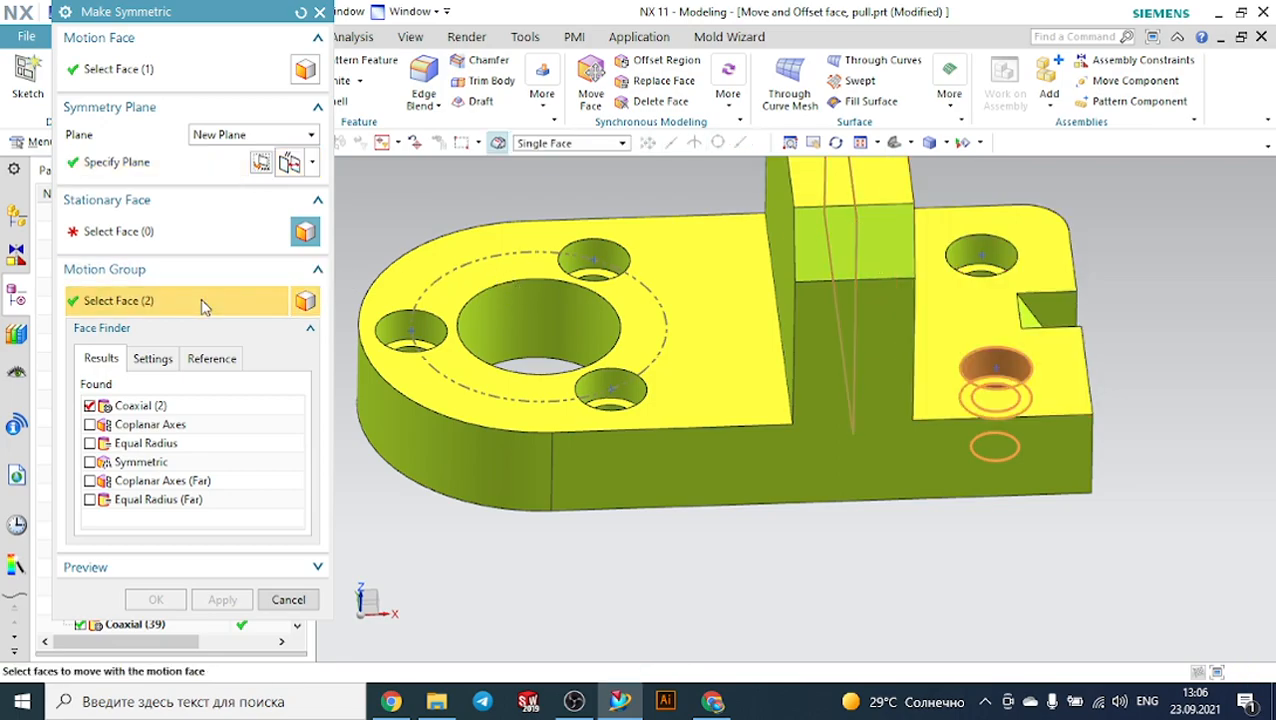
{"action": "left_click", "coordinate": [157, 70]}
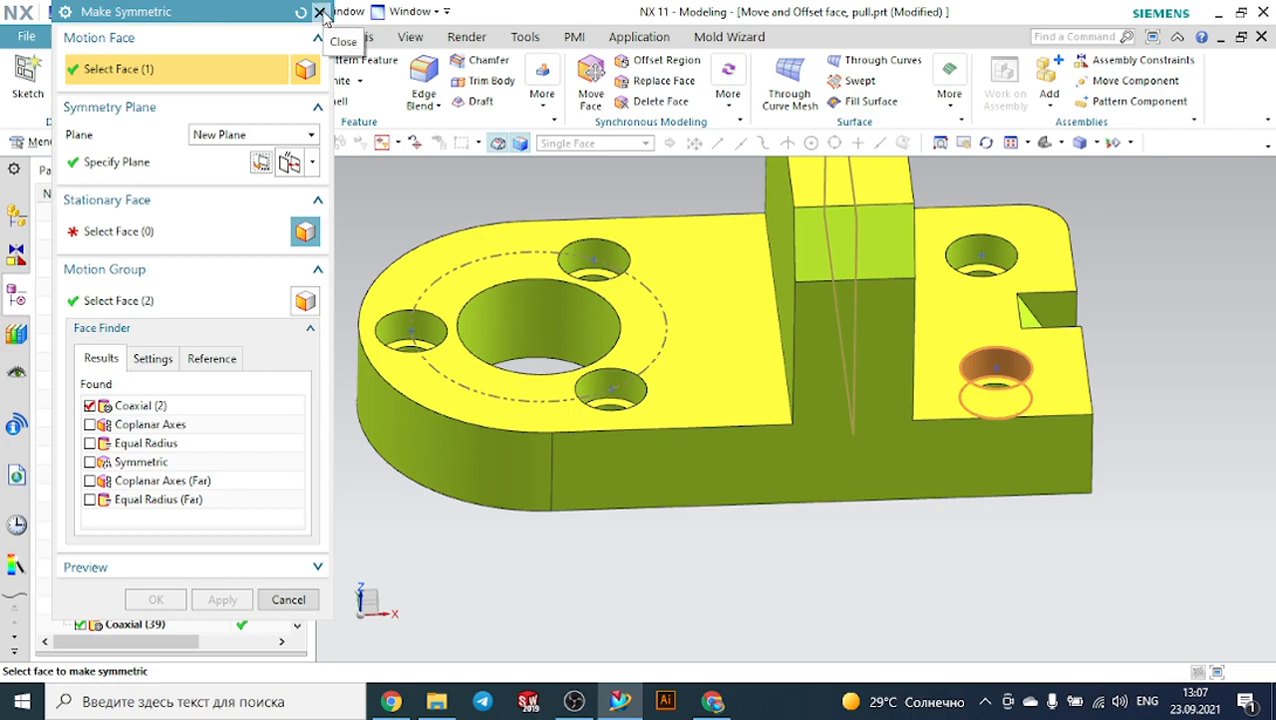
{"action": "left_click", "coordinate": [177, 232]}
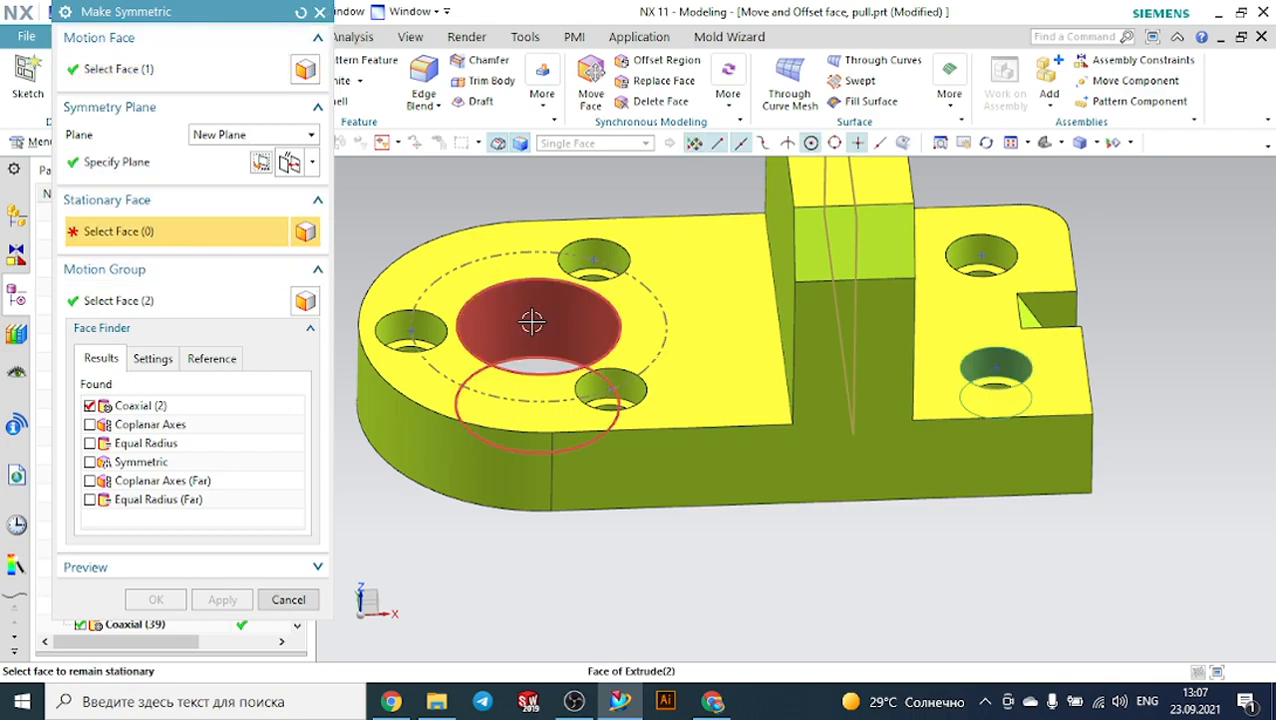
{"action": "left_click", "coordinate": [619, 374]}
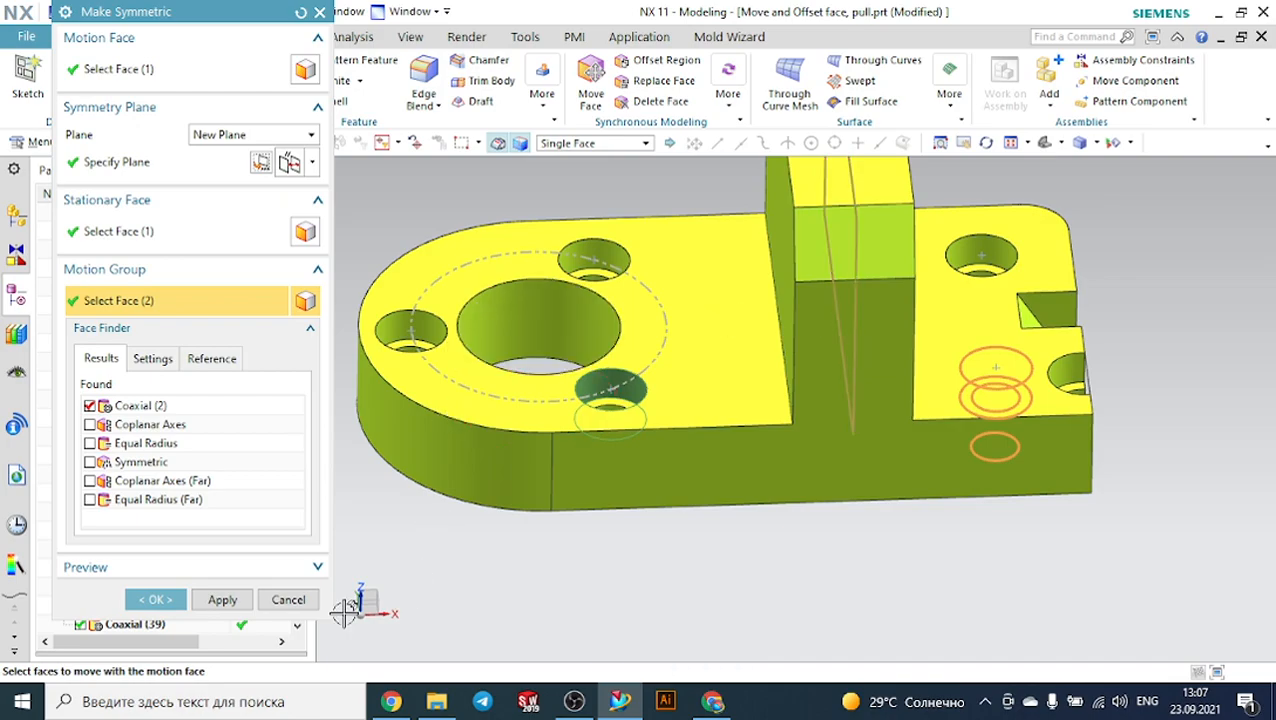
{"action": "left_click", "coordinate": [300, 600]}
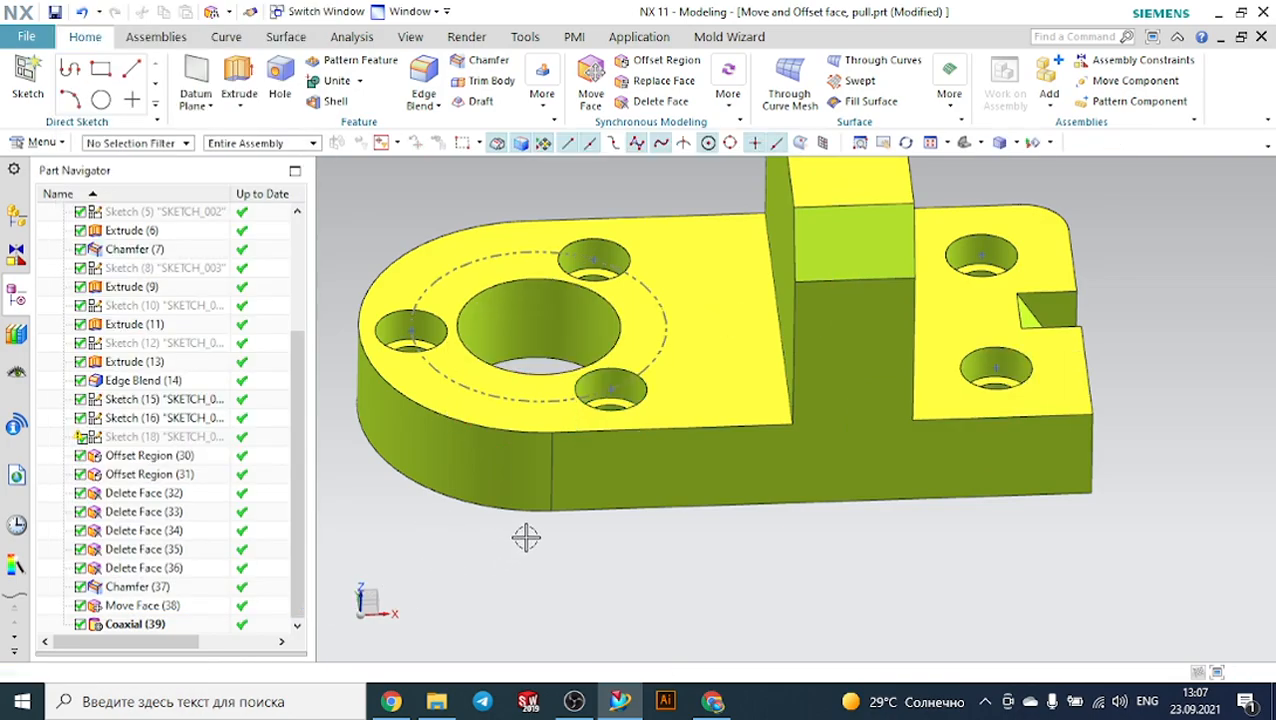
{"action": "scroll", "coordinate": [605, 430], "scroll_direction": "up", "scroll_amount": 3}
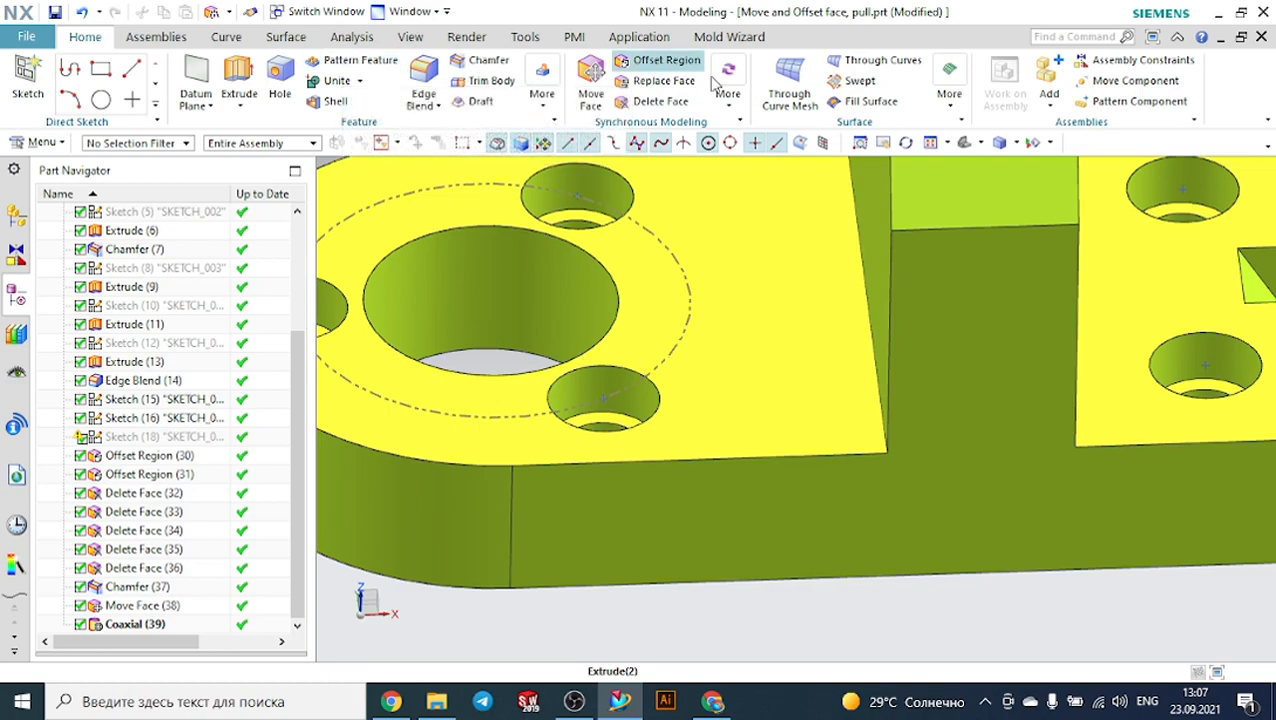
Move the two faces of the front counterbored hole beside the large through hole 28 mm toward the upright block.
{"action": "left_click", "coordinate": [590, 84]}
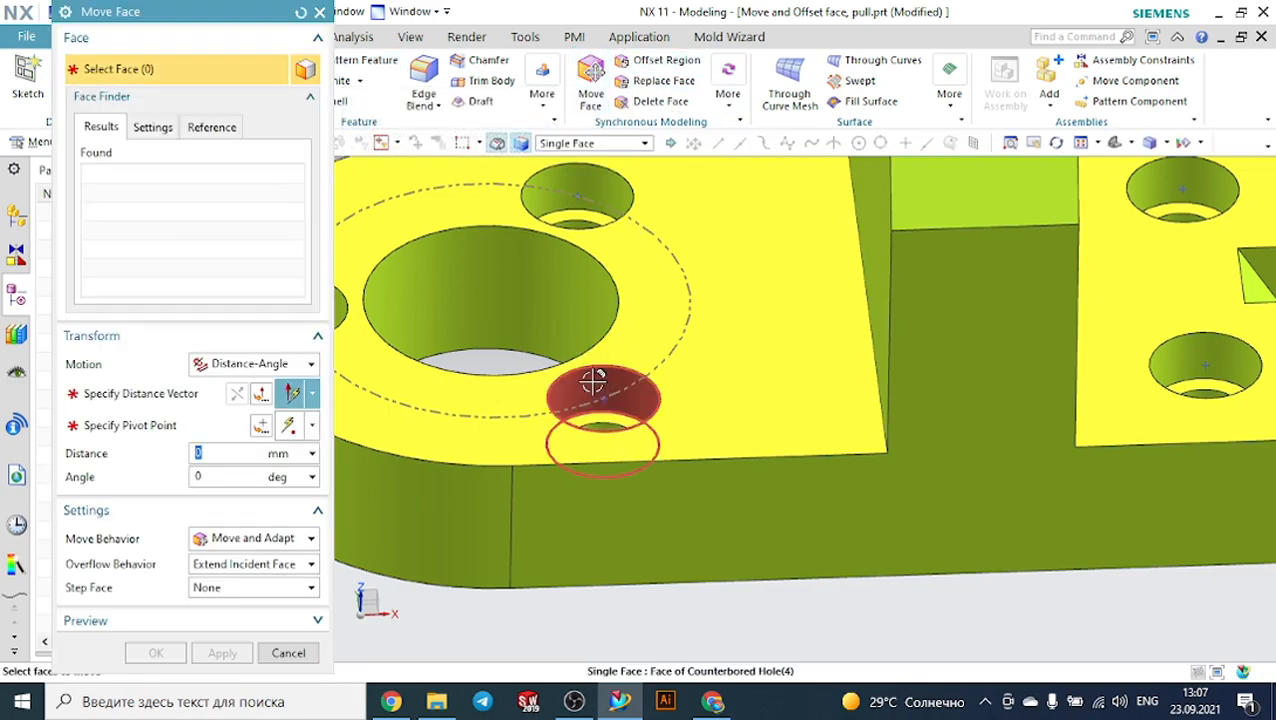
{"action": "left_click", "coordinate": [593, 381]}
{"action": "scroll", "coordinate": [580, 410], "scroll_direction": "up", "scroll_amount": 5}
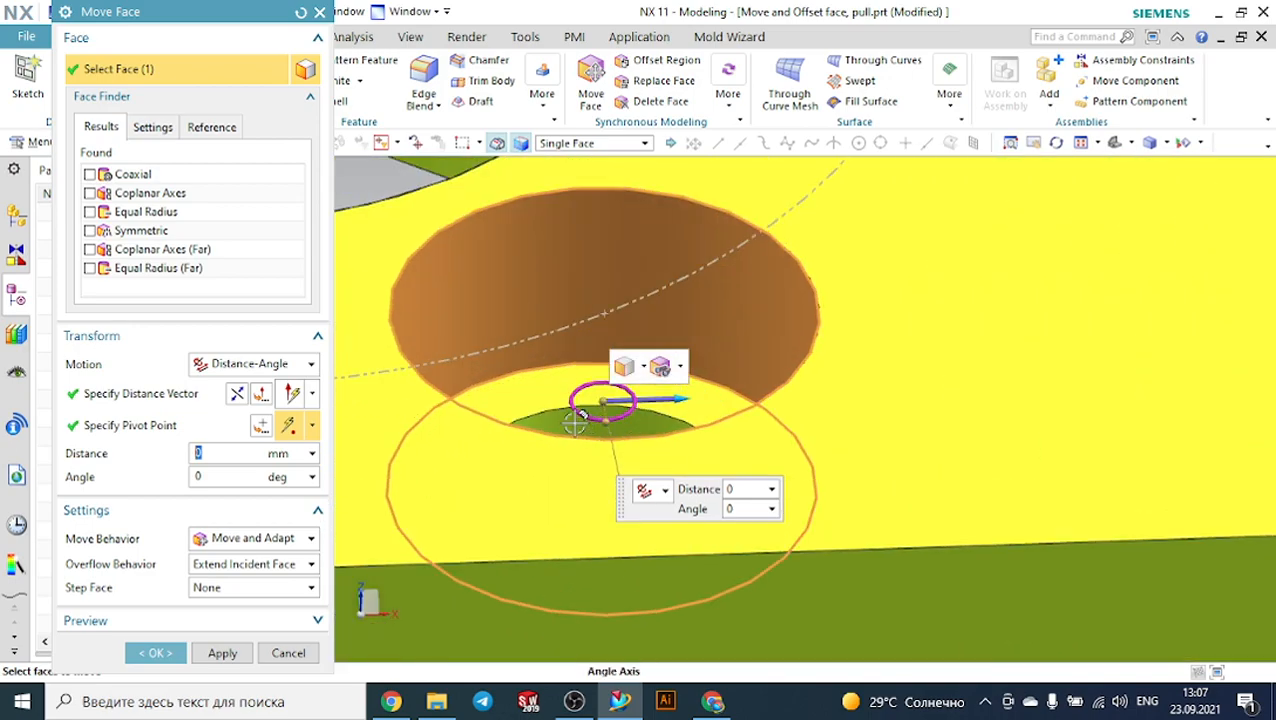
{"action": "left_click", "coordinate": [572, 414]}
{"action": "left_click_drag", "start_coordinate": [733, 398], "coordinate": [1244, 392]}
{"action": "scroll", "coordinate": [362, 431], "scroll_direction": "down", "scroll_amount": 1}
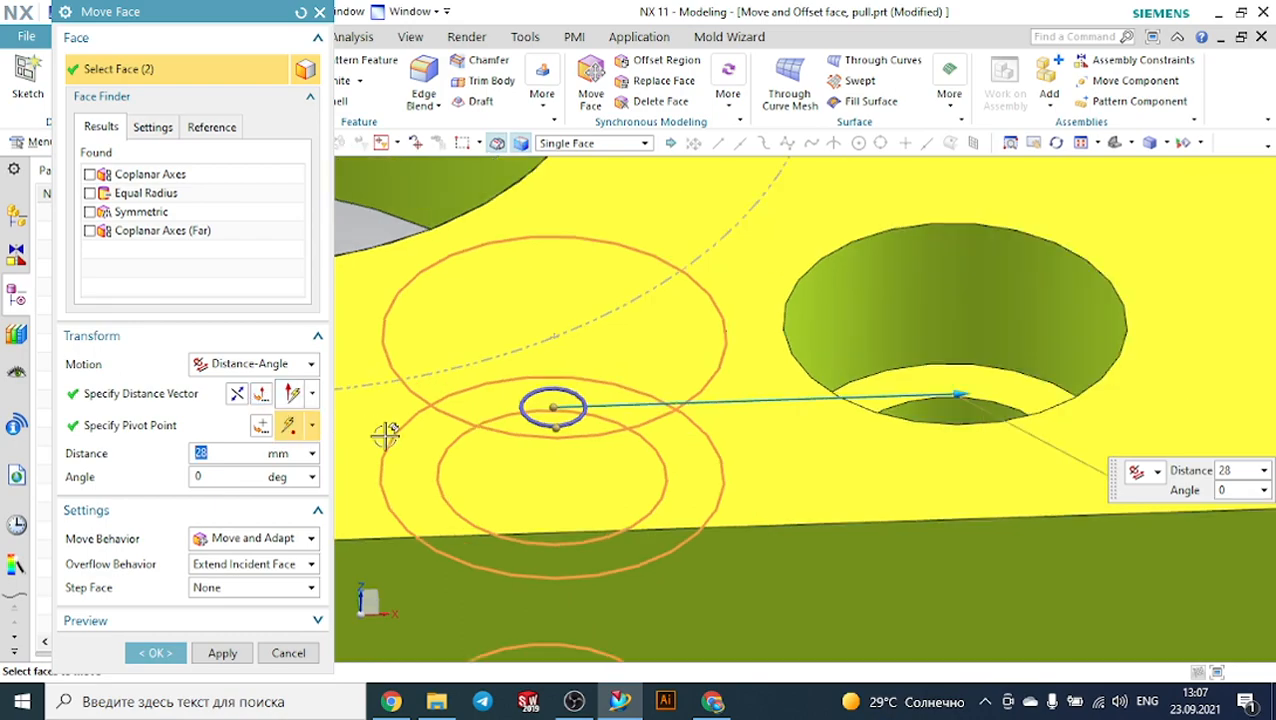
{"action": "scroll", "coordinate": [367, 430], "scroll_direction": "down", "scroll_amount": 4}
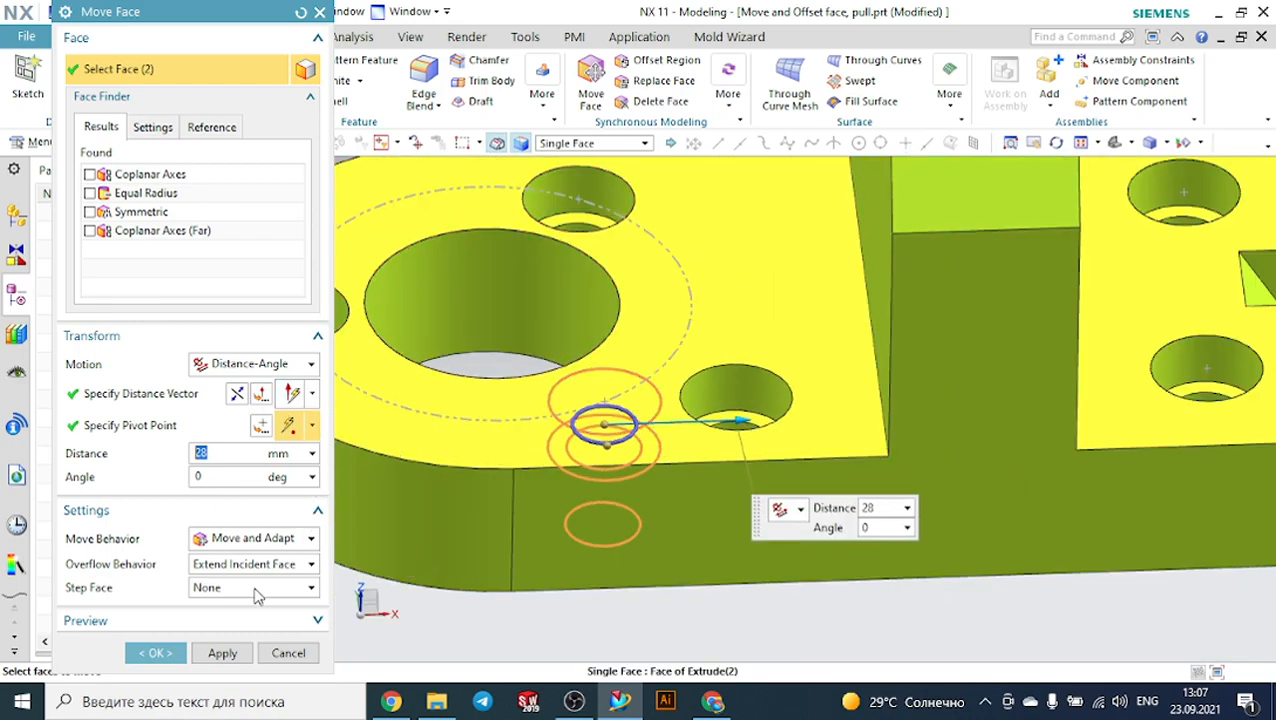
{"action": "left_click", "coordinate": [155, 652]}
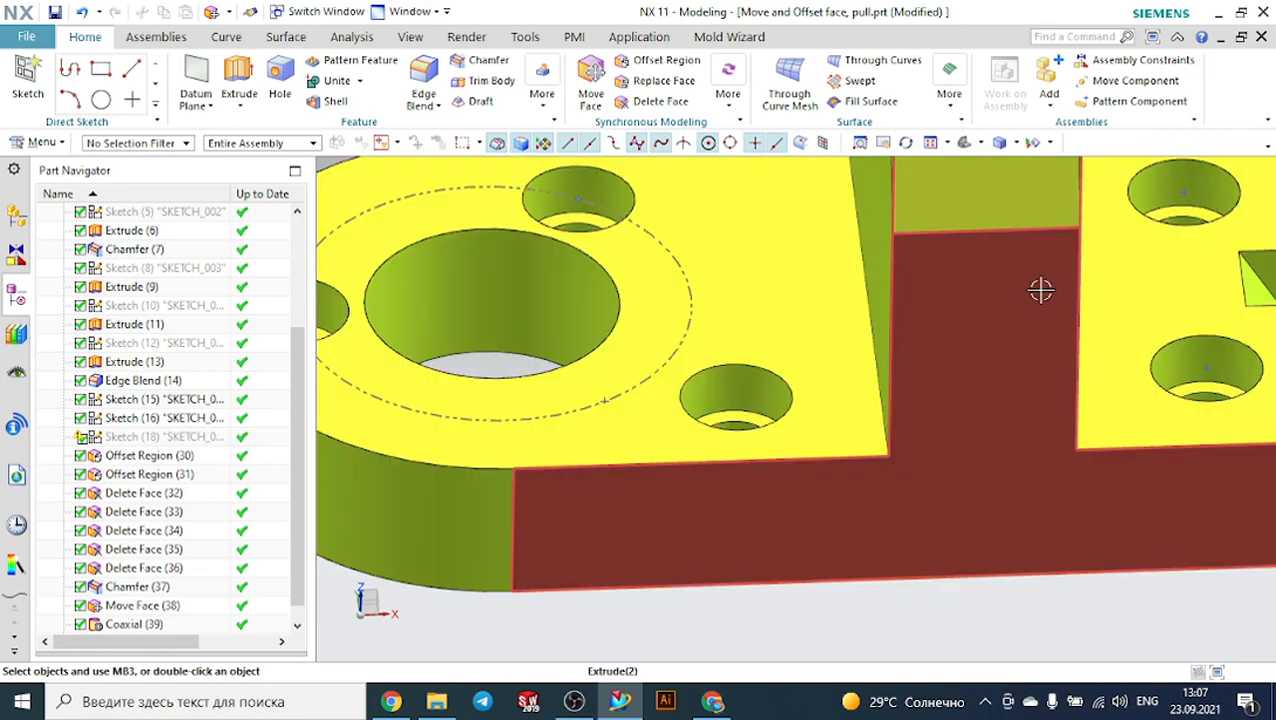
Start Make Symmetric with the moved hole's counterbore face as the motion face, keeping its coaxial faces in the motion group.
{"action": "left_click", "coordinate": [733, 106]}
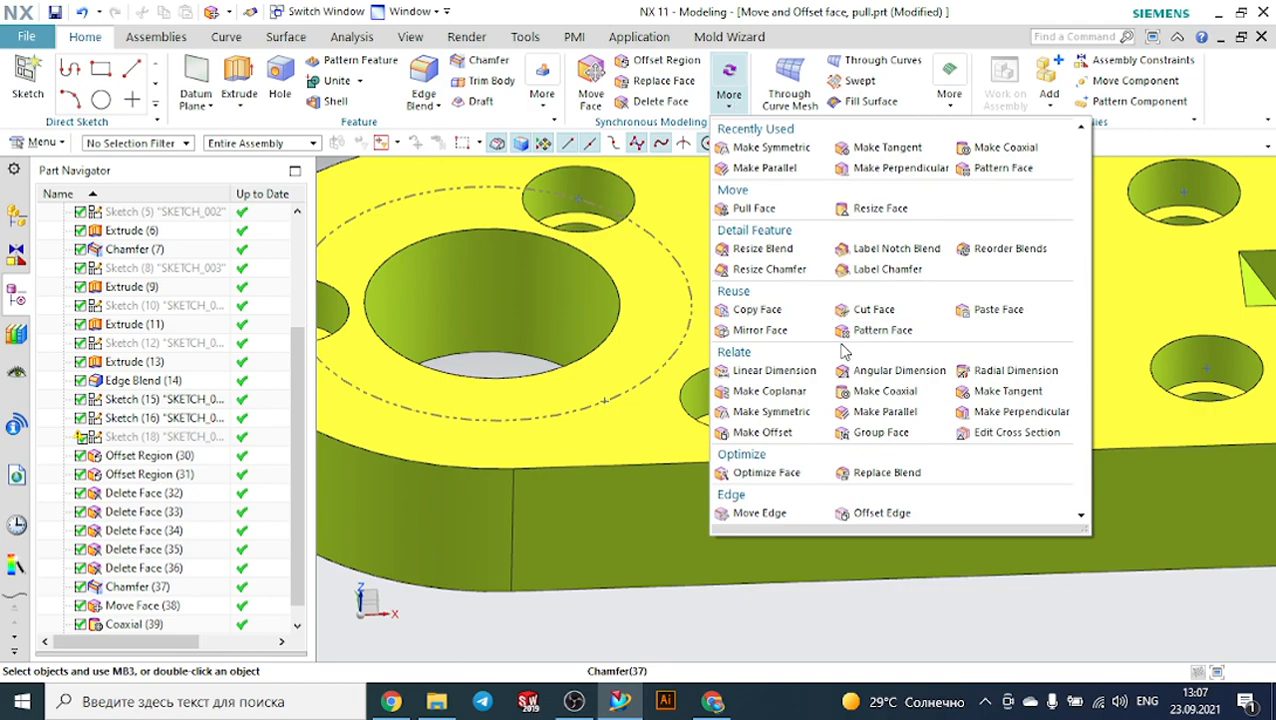
{"action": "left_click", "coordinate": [769, 411]}
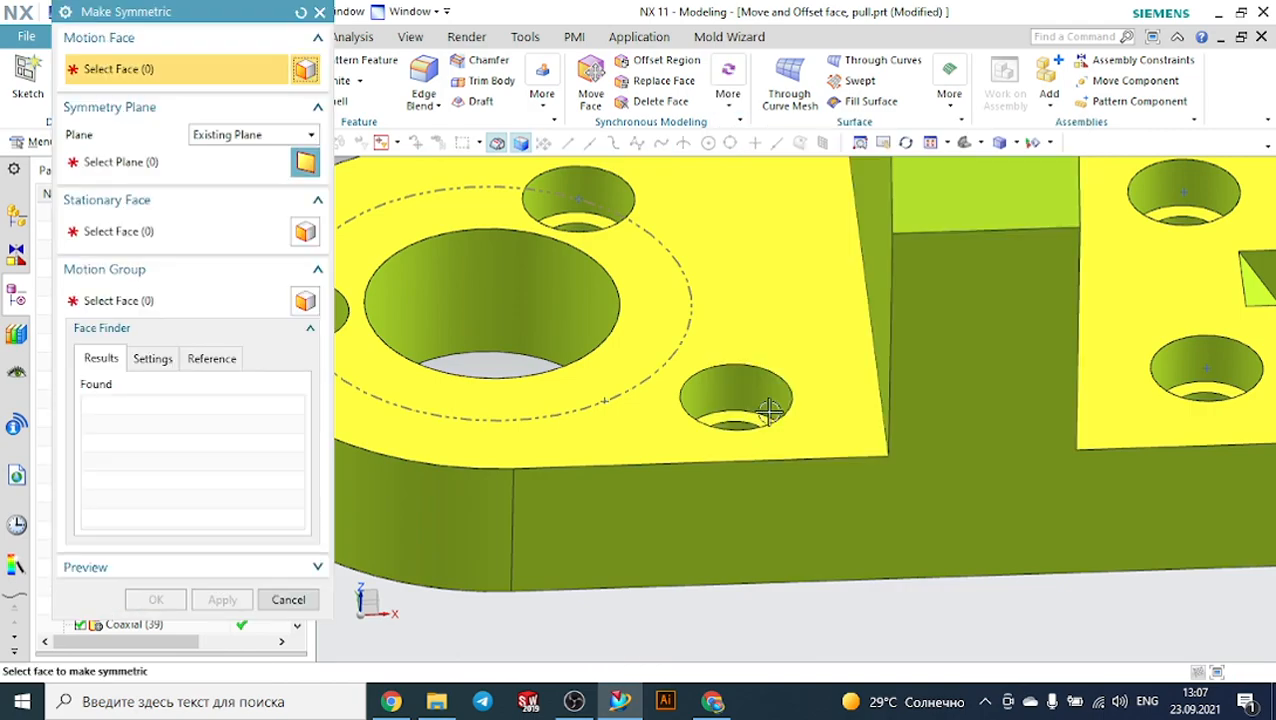
{"action": "left_click", "coordinate": [766, 396]}
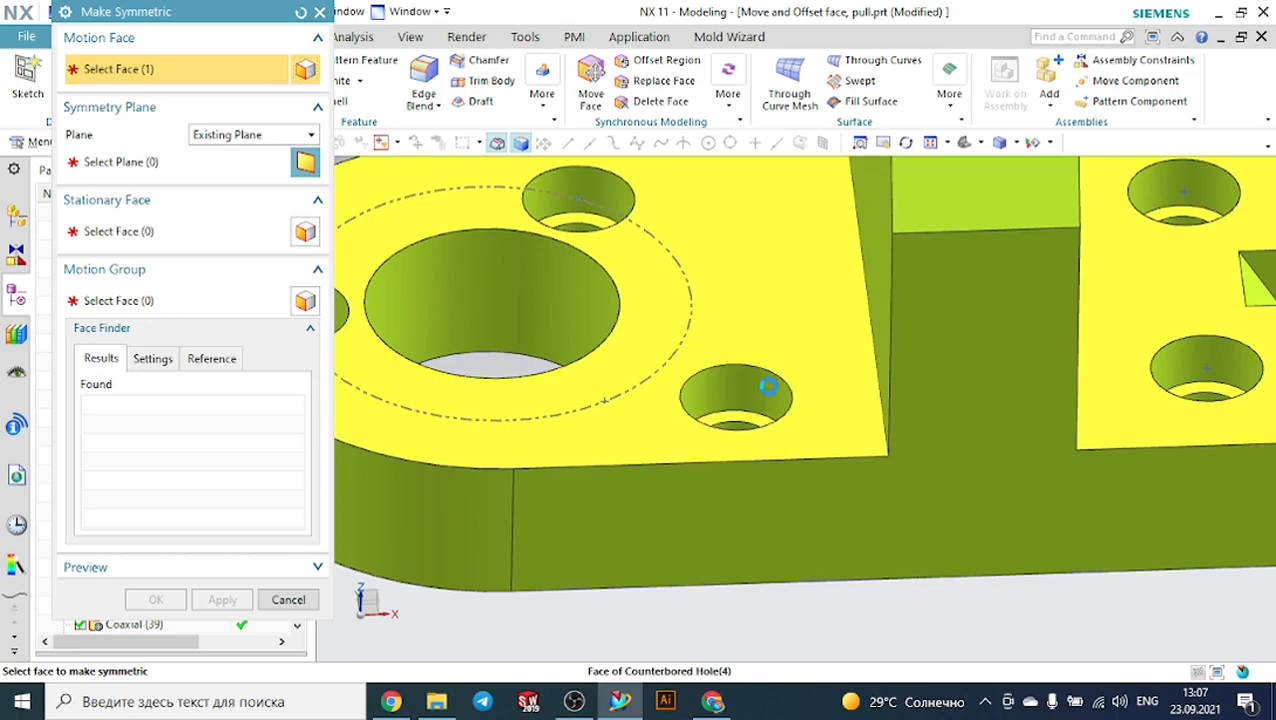
{"action": "left_click", "coordinate": [163, 67]}
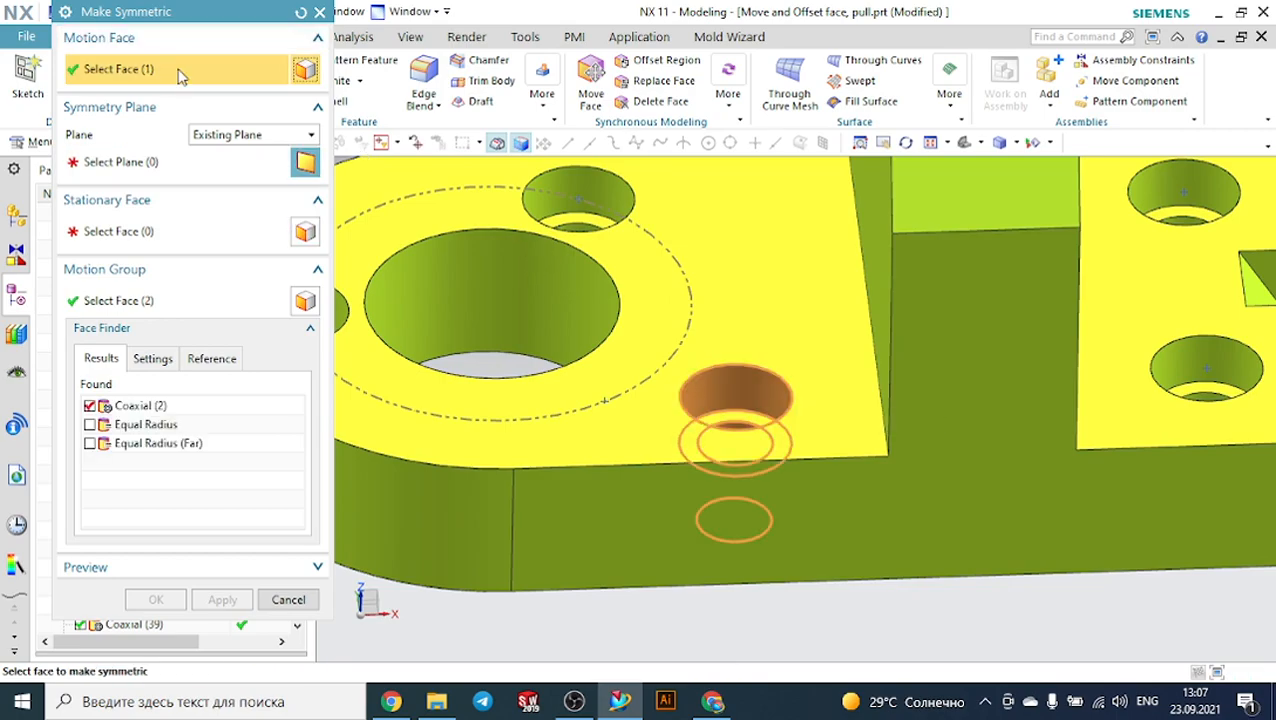
{"action": "scroll", "coordinate": [565, 200], "scroll_direction": "up", "scroll_amount": 3}
{"action": "scroll", "coordinate": [520, 380], "scroll_direction": "down", "scroll_amount": 2}
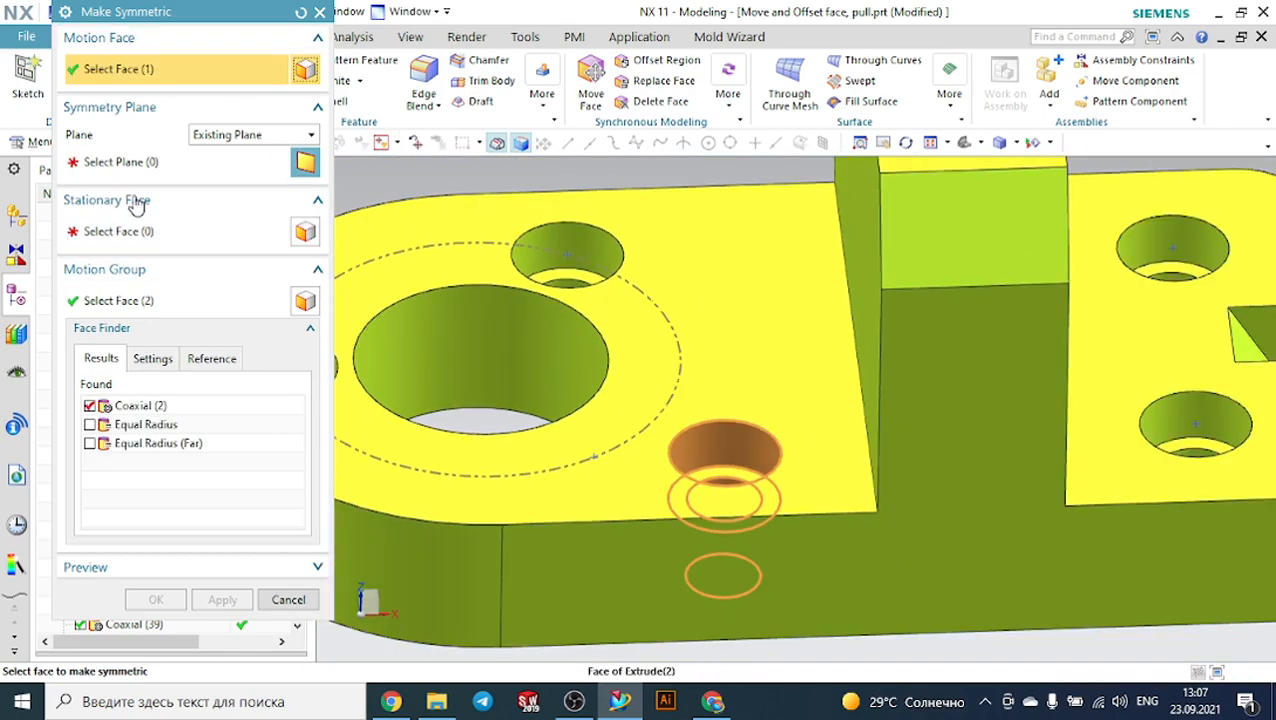
Define a new symmetry plane with At Distance, offset -20 mm from the upright block's side face facing the notched end.
{"action": "left_click", "coordinate": [127, 165]}
{"action": "left_click", "coordinate": [238, 137]}
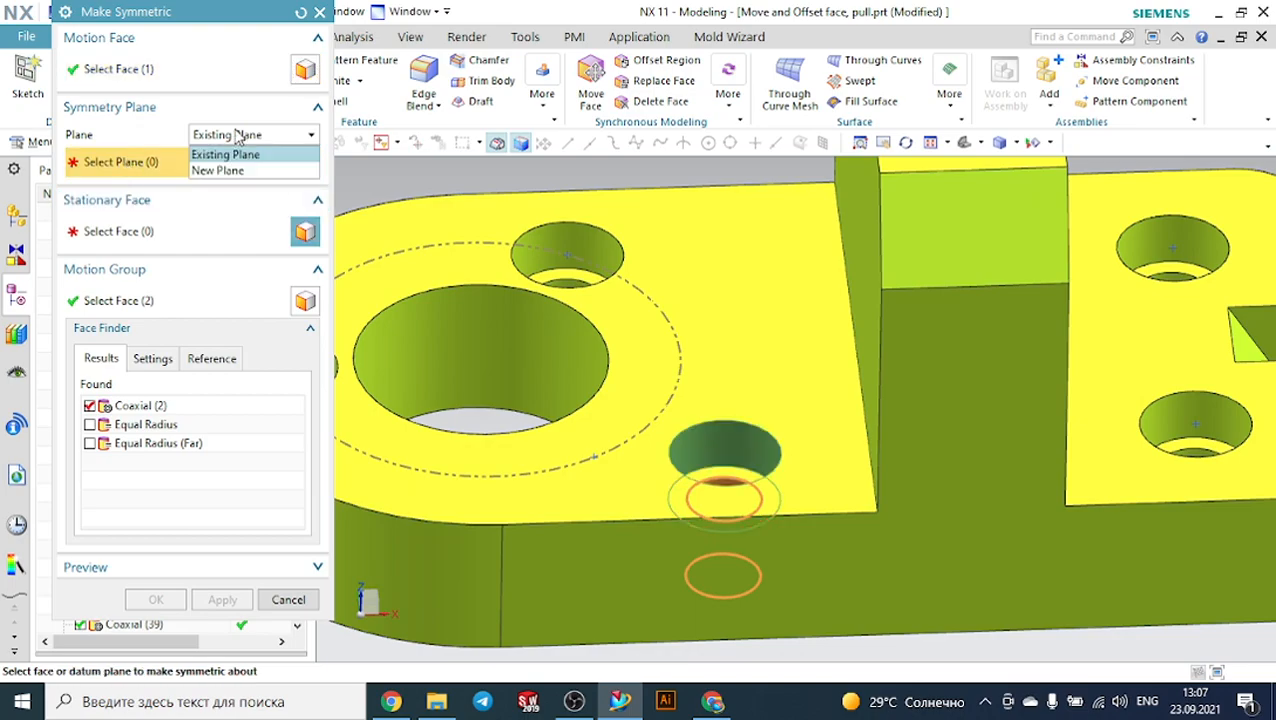
{"action": "left_click", "coordinate": [218, 170]}
{"action": "scroll", "coordinate": [763, 234], "scroll_direction": "down", "scroll_amount": 2}
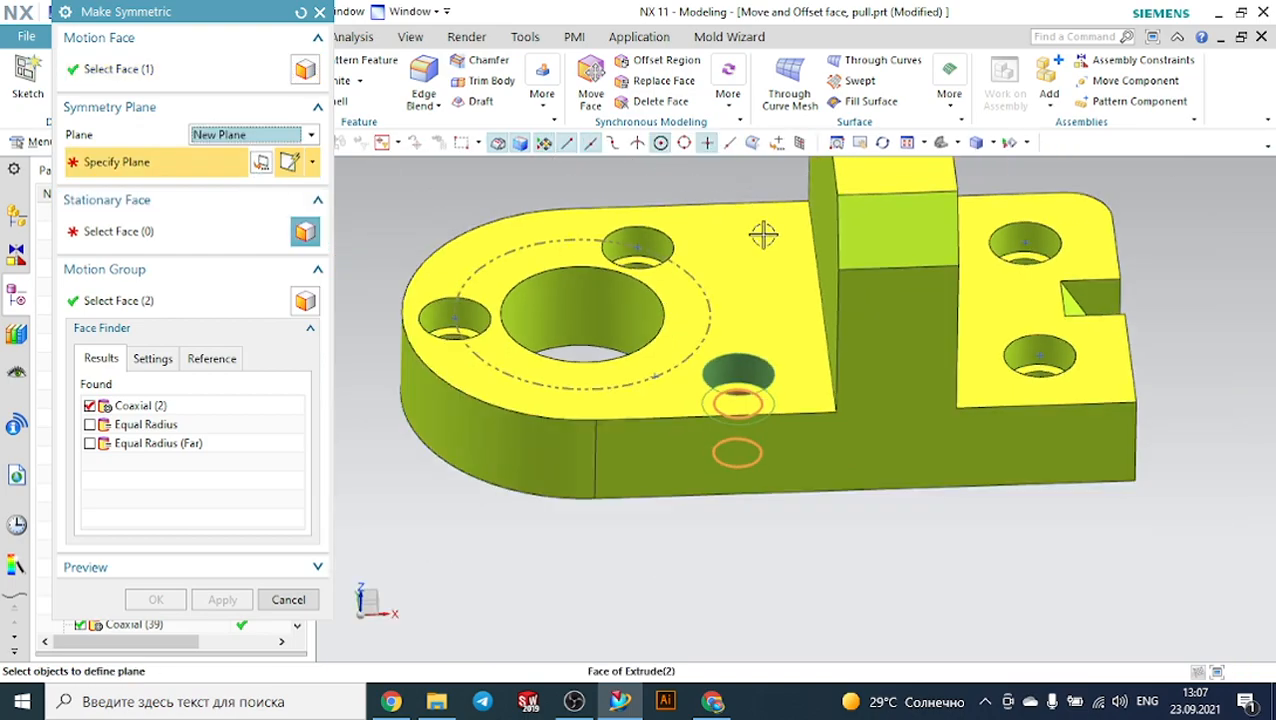
{"action": "left_click", "coordinate": [260, 163]}
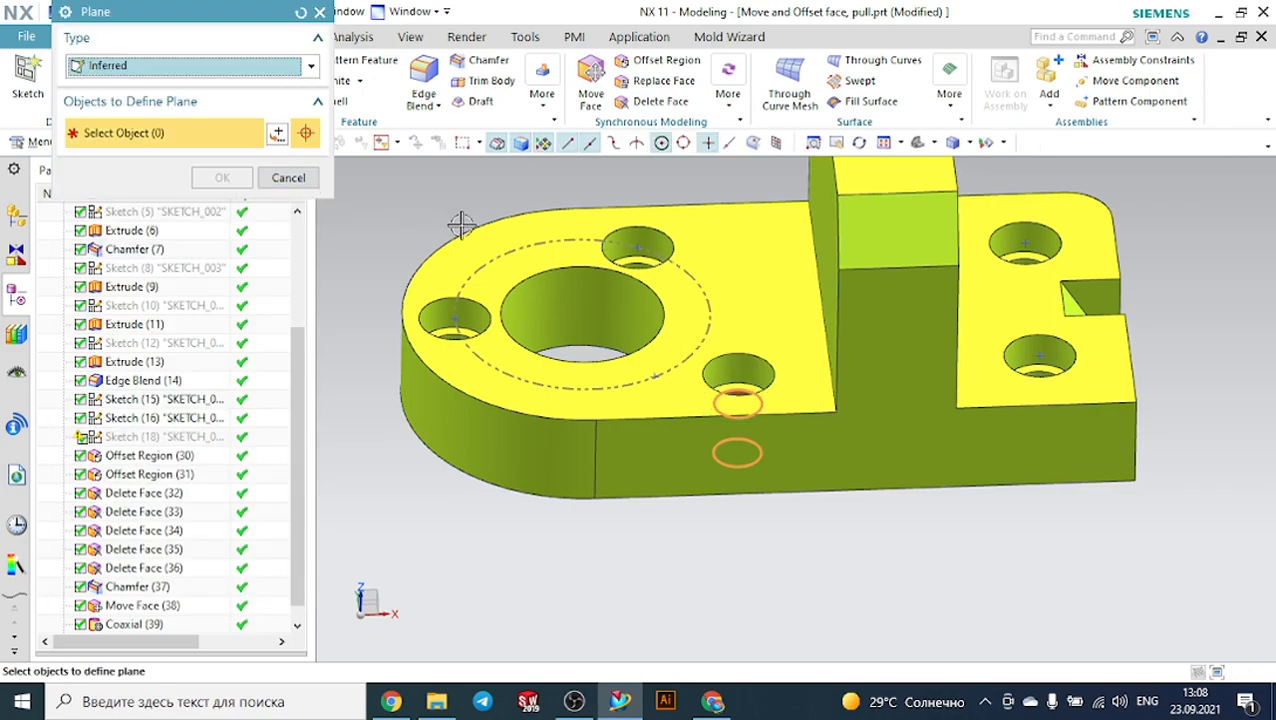
{"action": "left_click", "coordinate": [287, 70]}
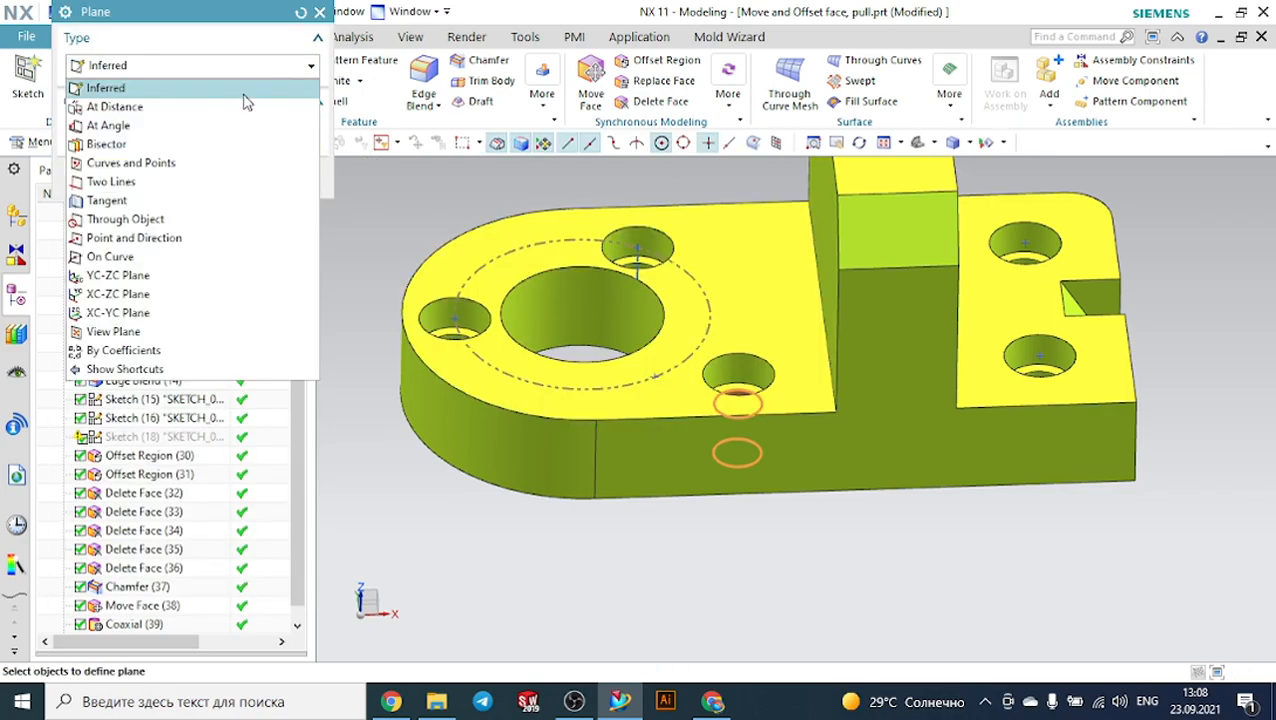
{"action": "left_click", "coordinate": [237, 108]}
{"action": "middle_click_drag", "start_coordinate": [575, 183], "coordinate": [598, 188]}
{"action": "scroll", "coordinate": [600, 190], "scroll_direction": "down", "scroll_amount": 2}
{"action": "middle_click_drag", "start_coordinate": [996, 260], "coordinate": [968, 245]}
{"action": "left_click", "coordinate": [808, 221]}
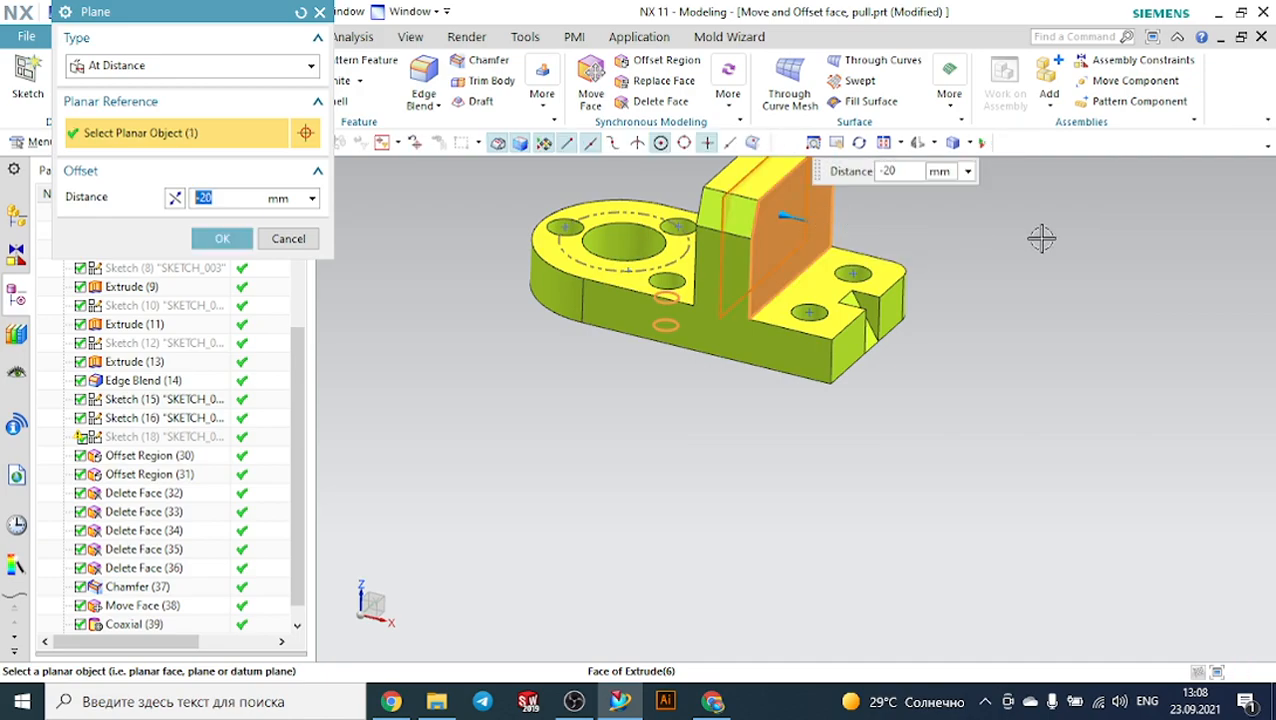
{"action": "left_click", "coordinate": [222, 238]}
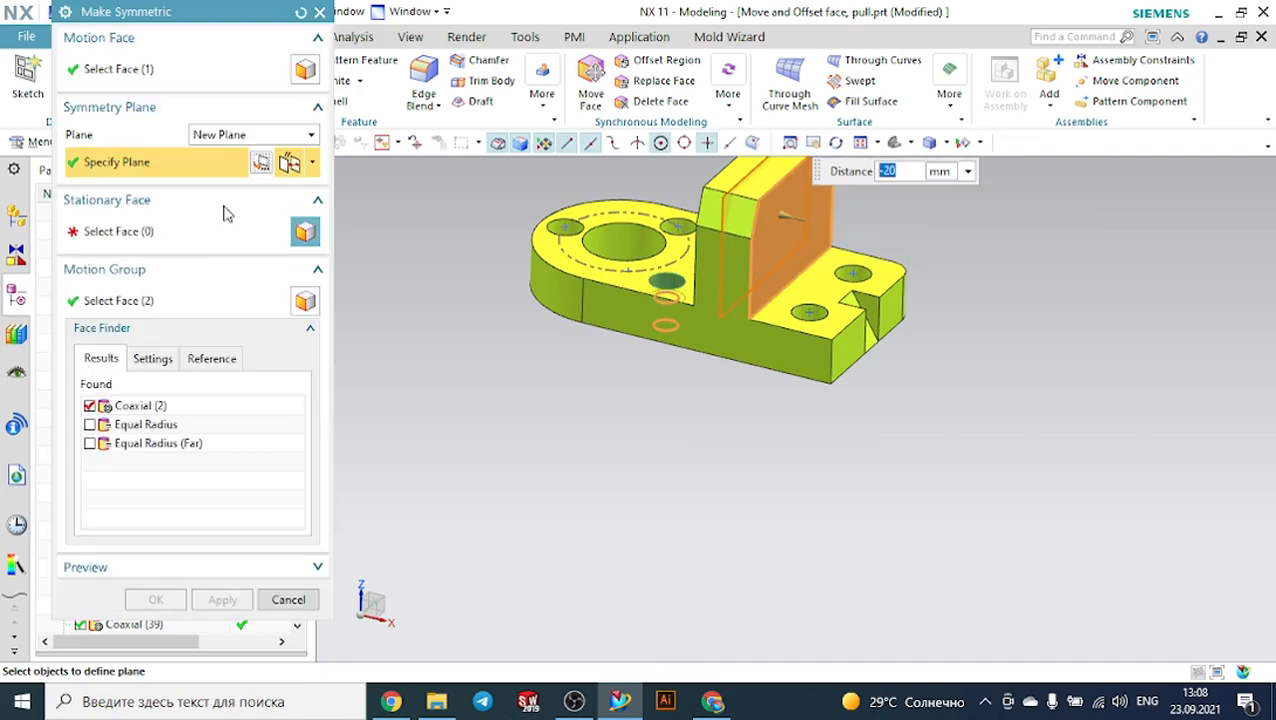
Use the front counterbore face at the notched end as the stationary face and apply Make Symmetric.
{"action": "left_click", "coordinate": [152, 236]}
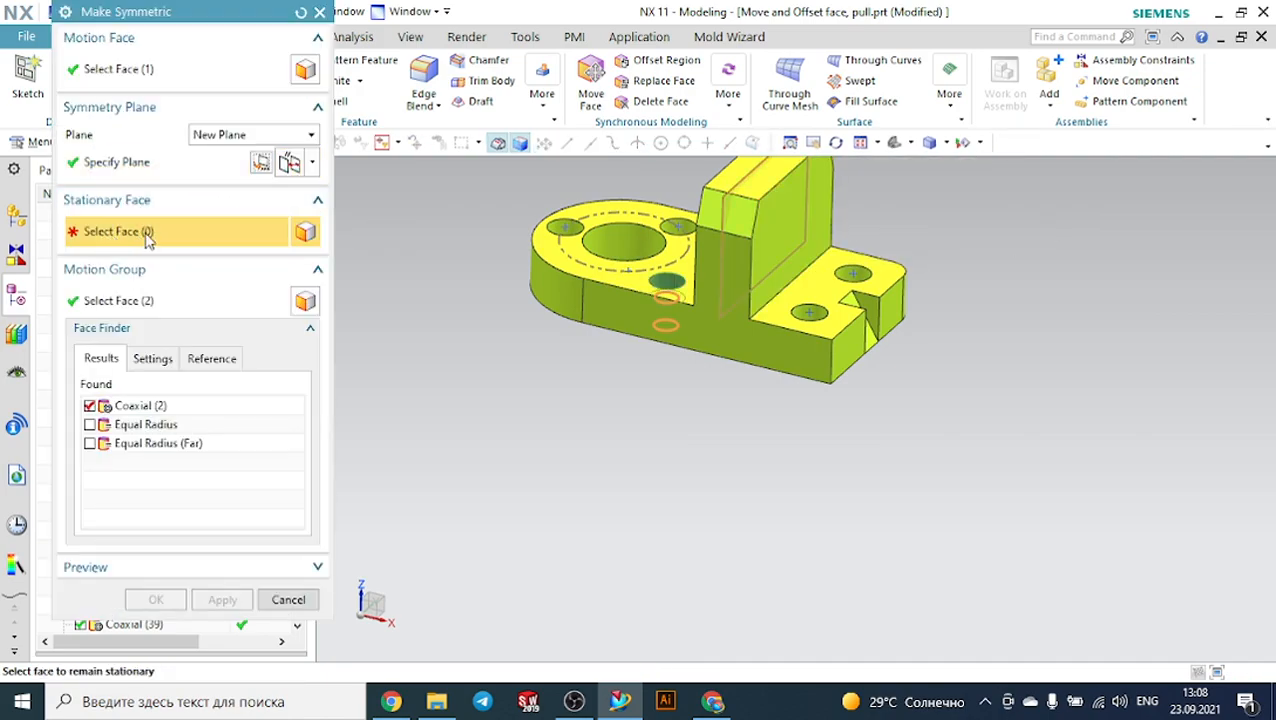
{"action": "scroll", "coordinate": [829, 301], "scroll_direction": "up", "scroll_amount": 2}
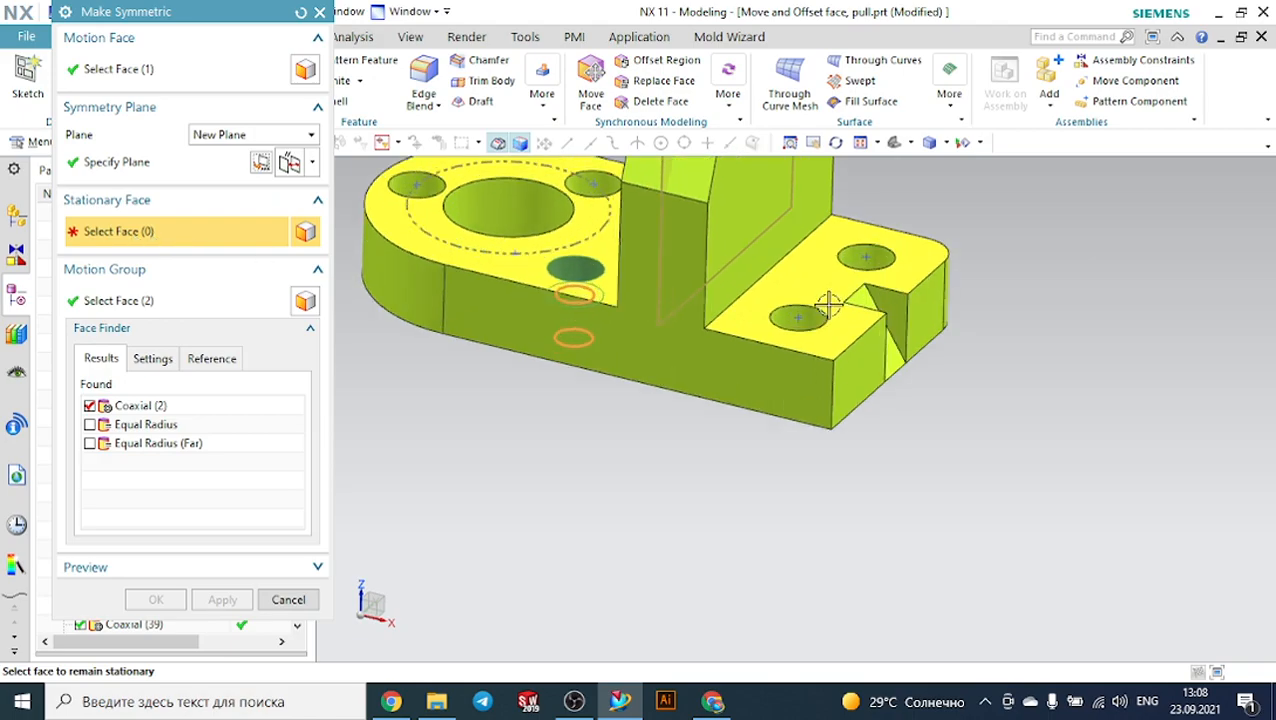
{"action": "scroll", "coordinate": [829, 302], "scroll_direction": "up", "scroll_amount": 3}
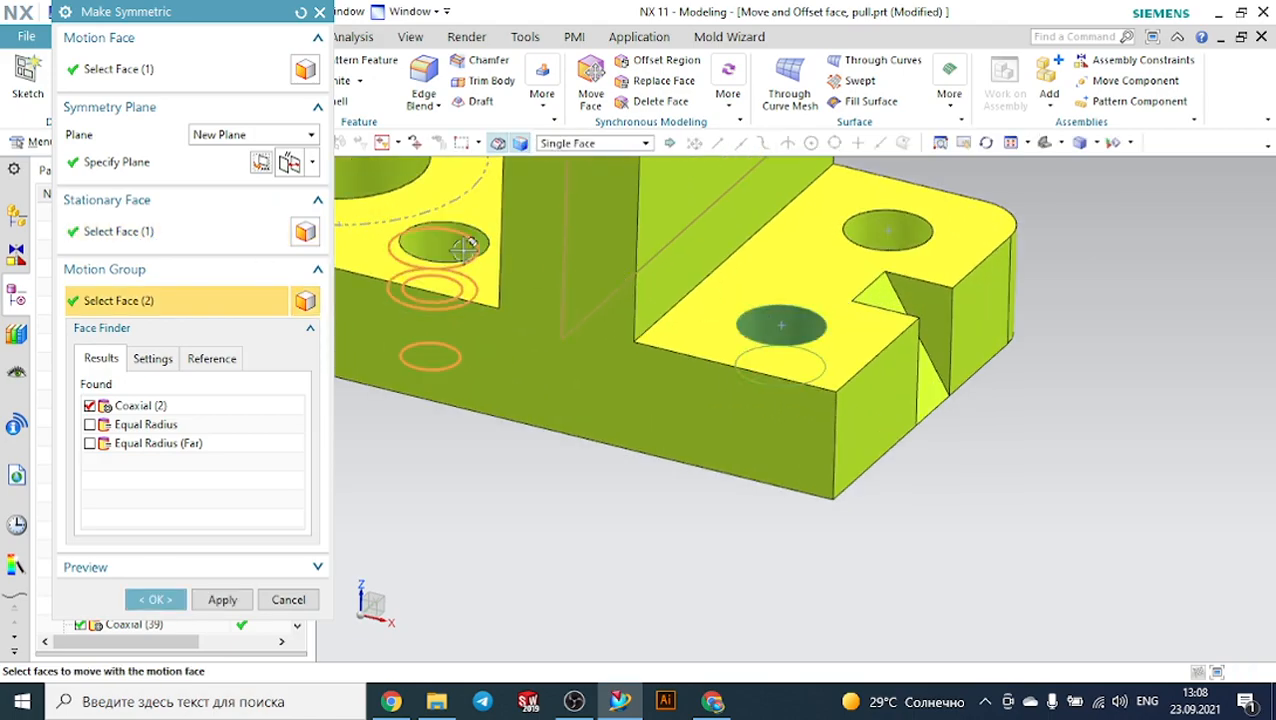
{"action": "middle_click_drag", "start_coordinate": [616, 522], "coordinate": [638, 470]}
{"action": "scroll", "coordinate": [654, 501], "scroll_direction": "down", "scroll_amount": 4}
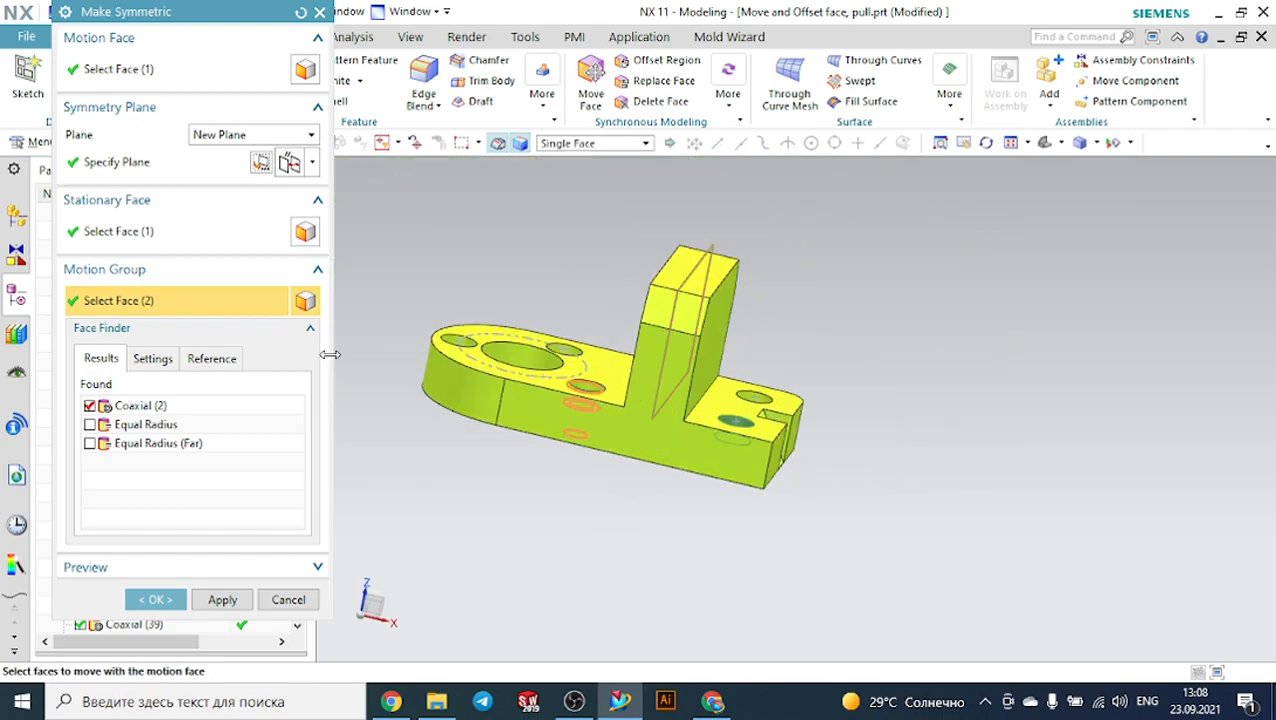
{"action": "left_click", "coordinate": [157, 600]}
{"action": "middle_click_drag", "start_coordinate": [626, 478], "coordinate": [612, 495]}
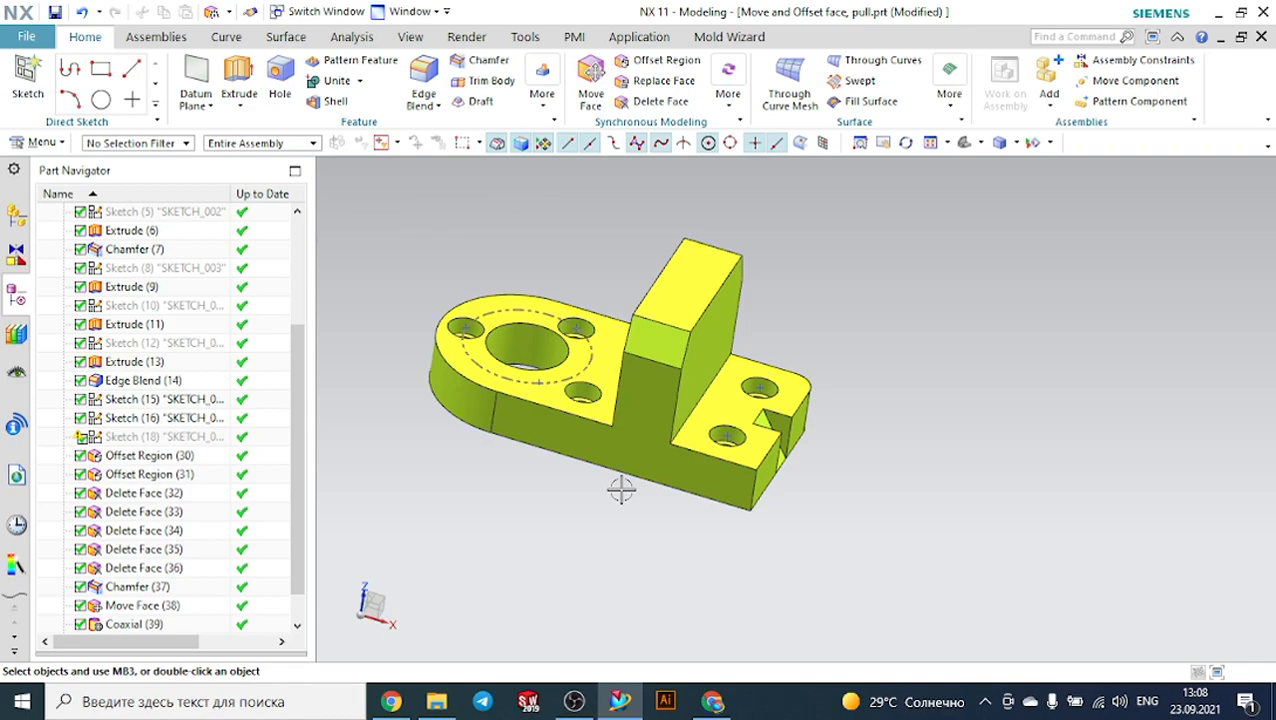
Start Make Offset with the upright block's side face facing the notched end as the motion face.
{"action": "left_click", "coordinate": [727, 100]}
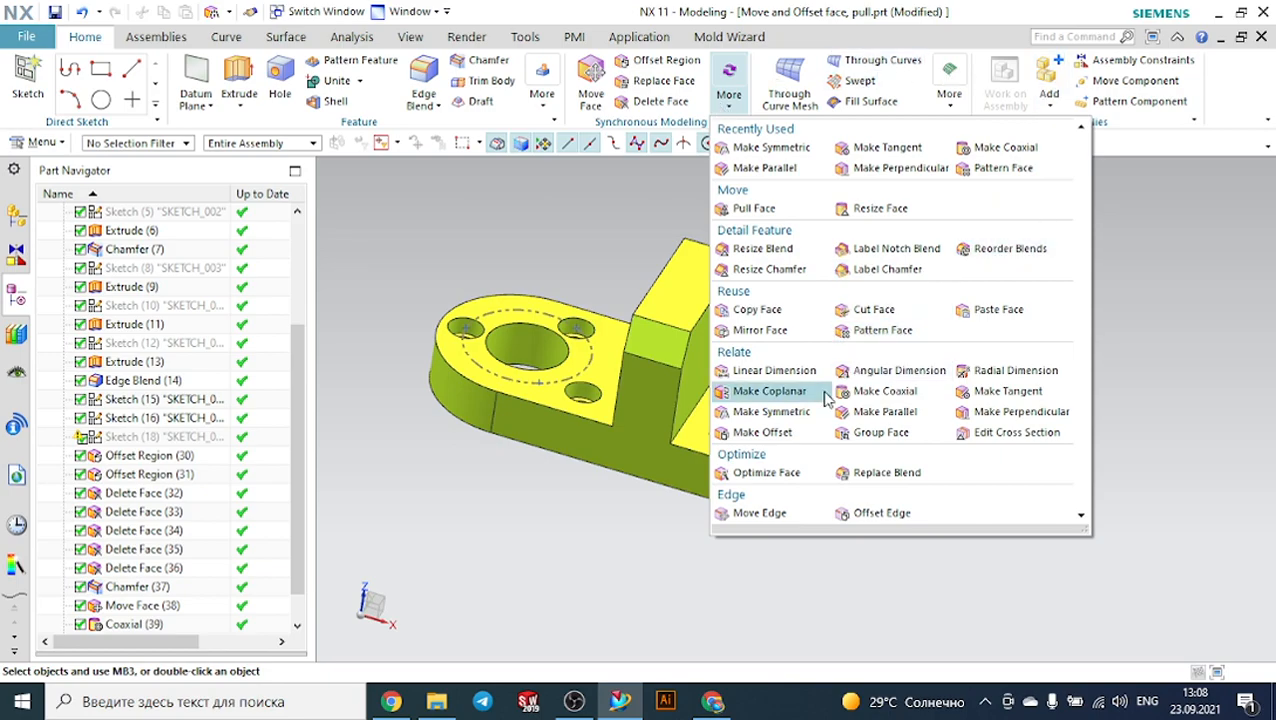
{"action": "left_click", "coordinate": [763, 433]}
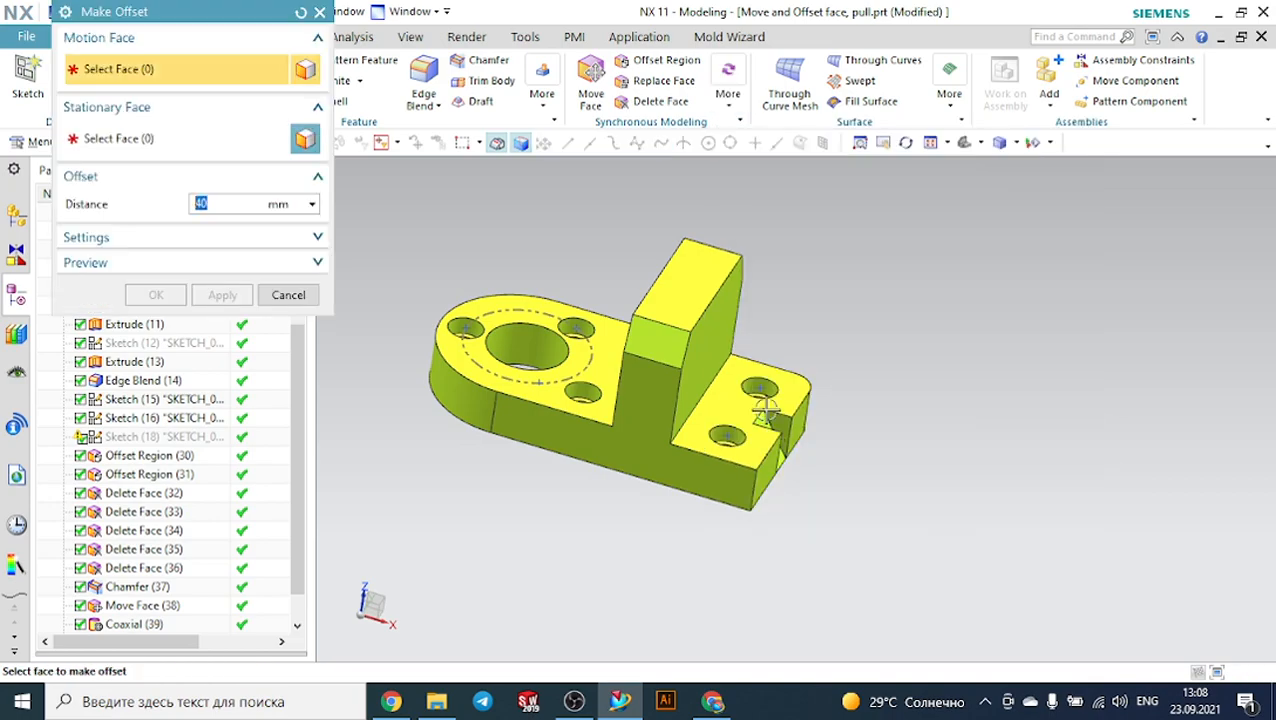
{"action": "middle_click_drag", "start_coordinate": [839, 305], "coordinate": [789, 293]}
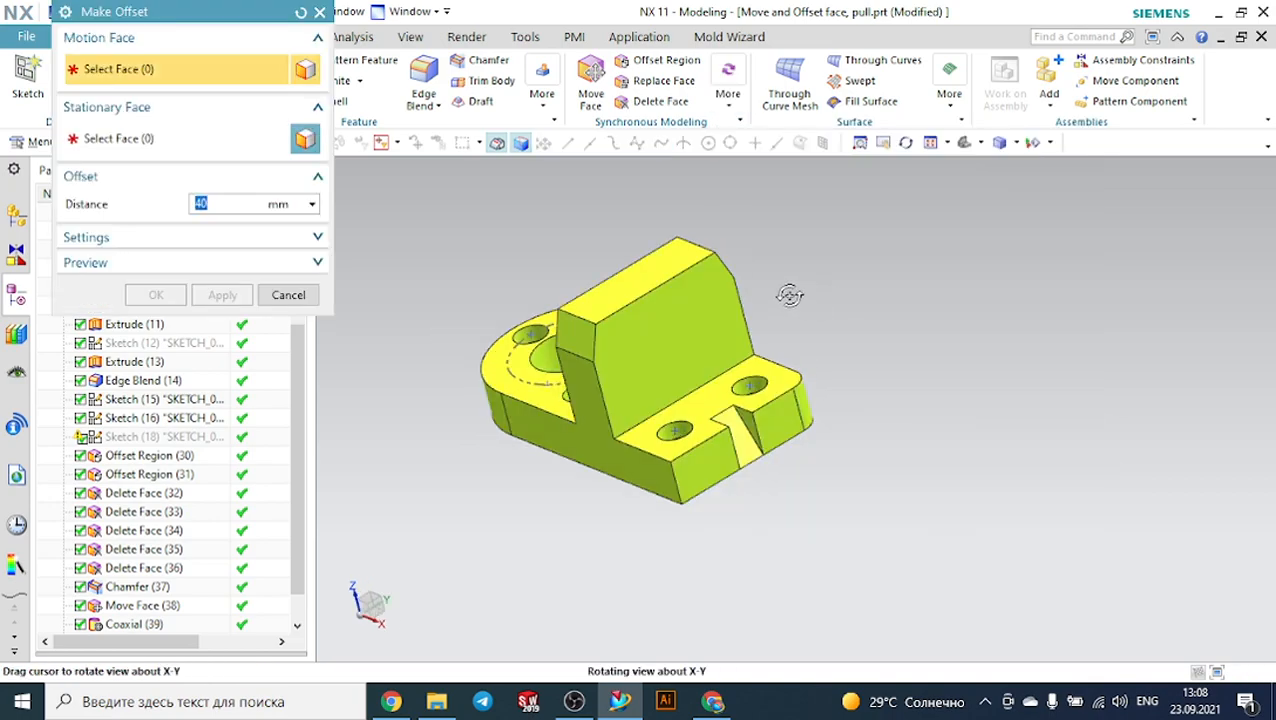
{"action": "left_click", "coordinate": [664, 308]}
{"action": "middle_click_drag", "start_coordinate": [893, 318], "coordinate": [950, 325]}
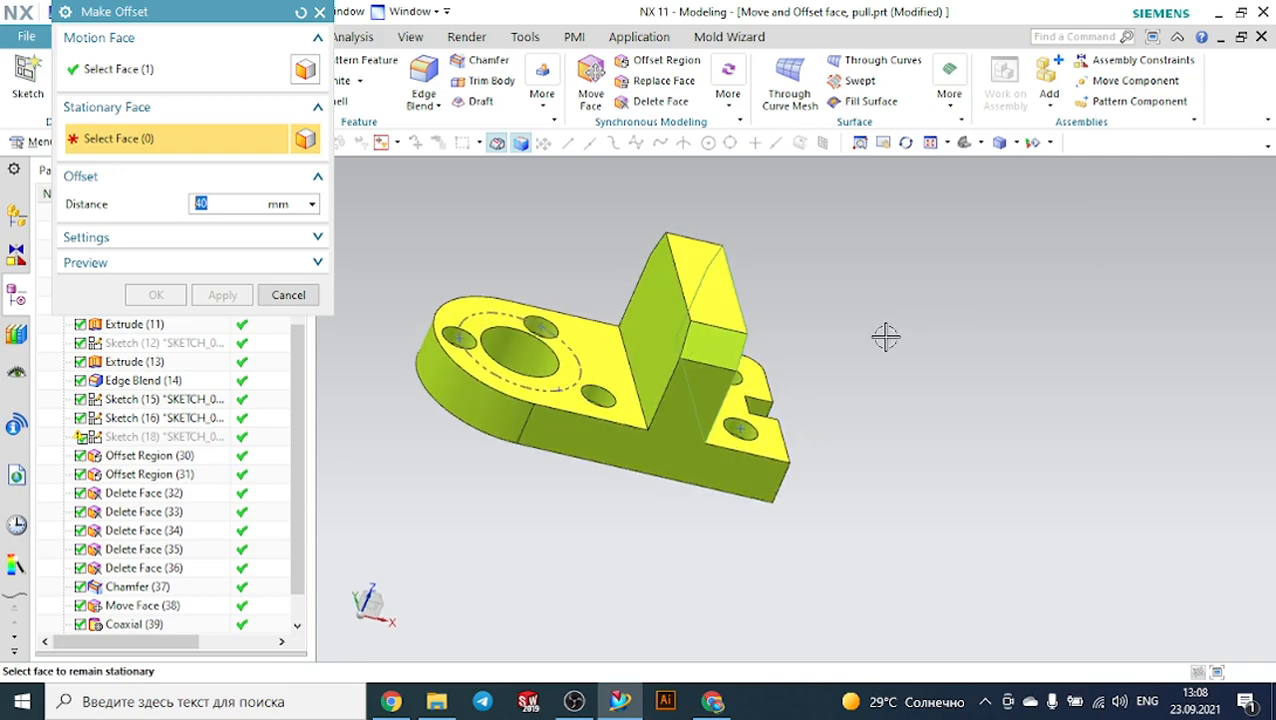
Take the upright block's opposite side face as the stationary face and apply Make Offset with a 55 mm distance.
{"action": "left_click", "coordinate": [652, 350]}
{"action": "left_click_drag", "start_coordinate": [724, 344], "coordinate": [825, 360]}
{"action": "middle_click_drag", "start_coordinate": [825, 360], "coordinate": [763, 344]}
{"action": "mouse_move", "coordinate": [750, 352]}
{"action": "left_mouse_down"}
{"action": "mouse_move", "coordinate": [736, 346]}
{"action": "mouse_move", "coordinate": [749, 350]}
{"action": "left_mouse_up"}
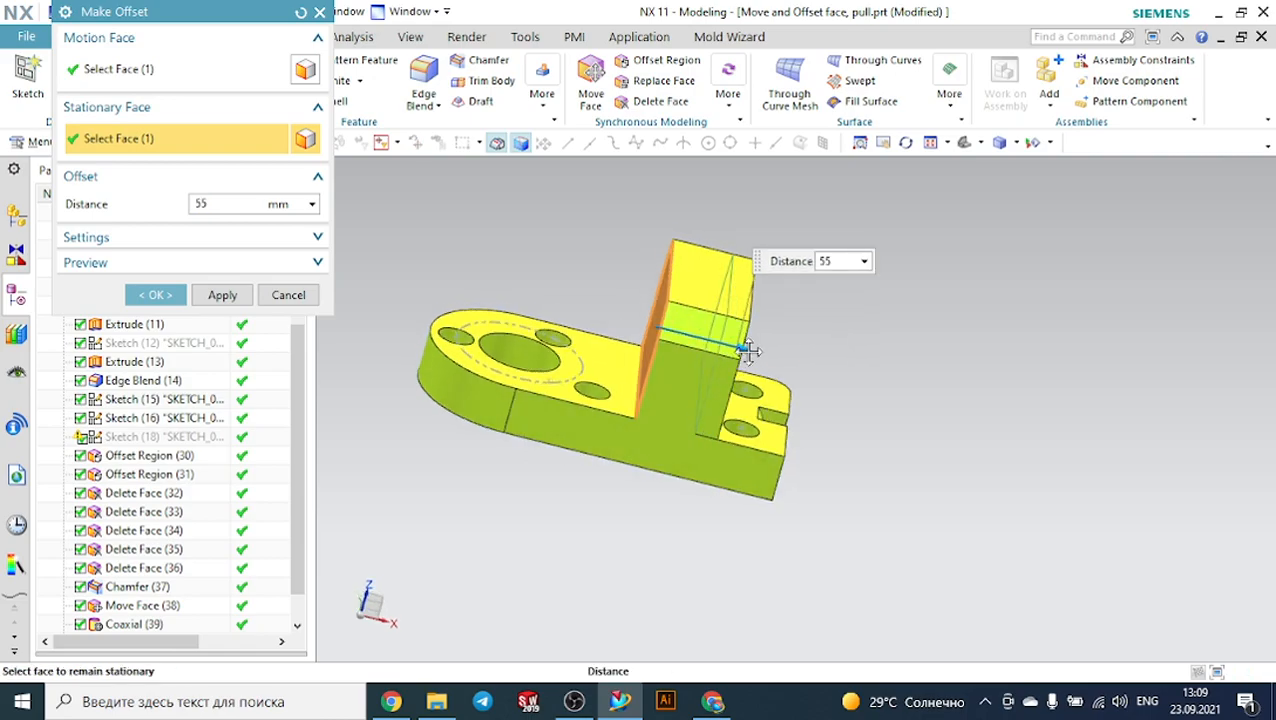
{"action": "left_click", "coordinate": [179, 297]}
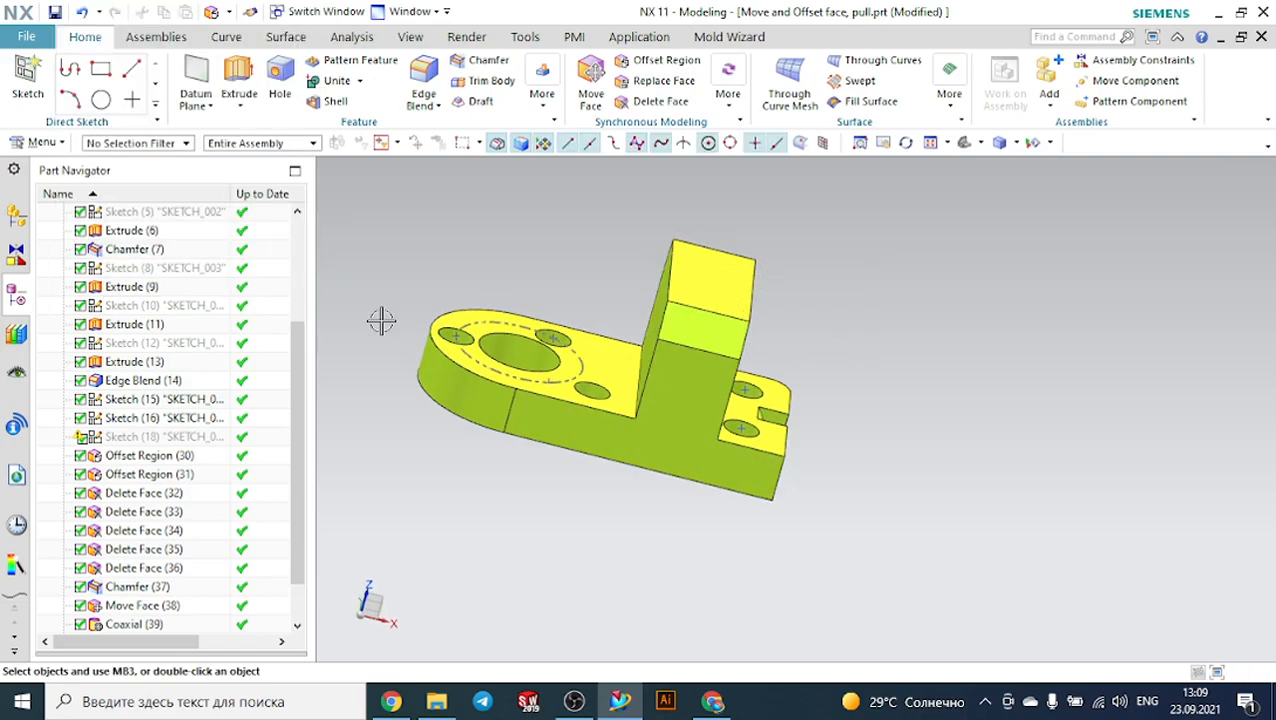
{"action": "middle_click_drag", "start_coordinate": [809, 353], "coordinate": [720, 347]}
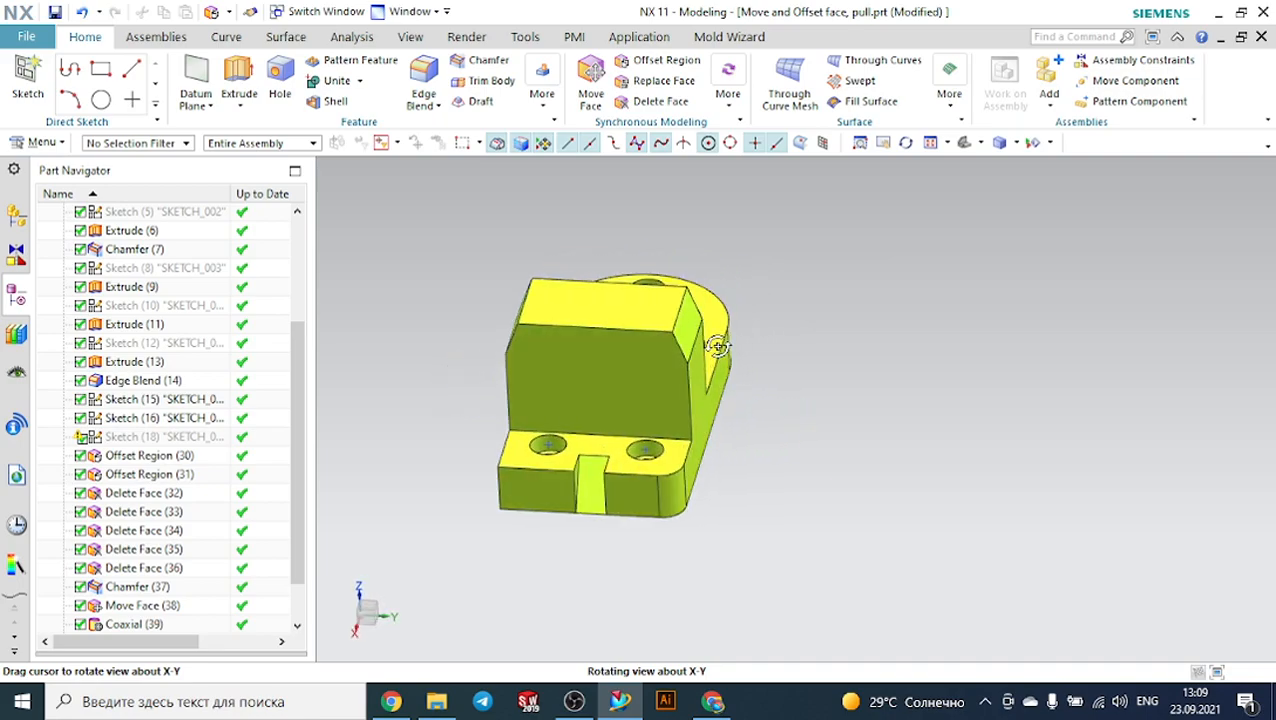
{"action": "left_click", "coordinate": [729, 108]}
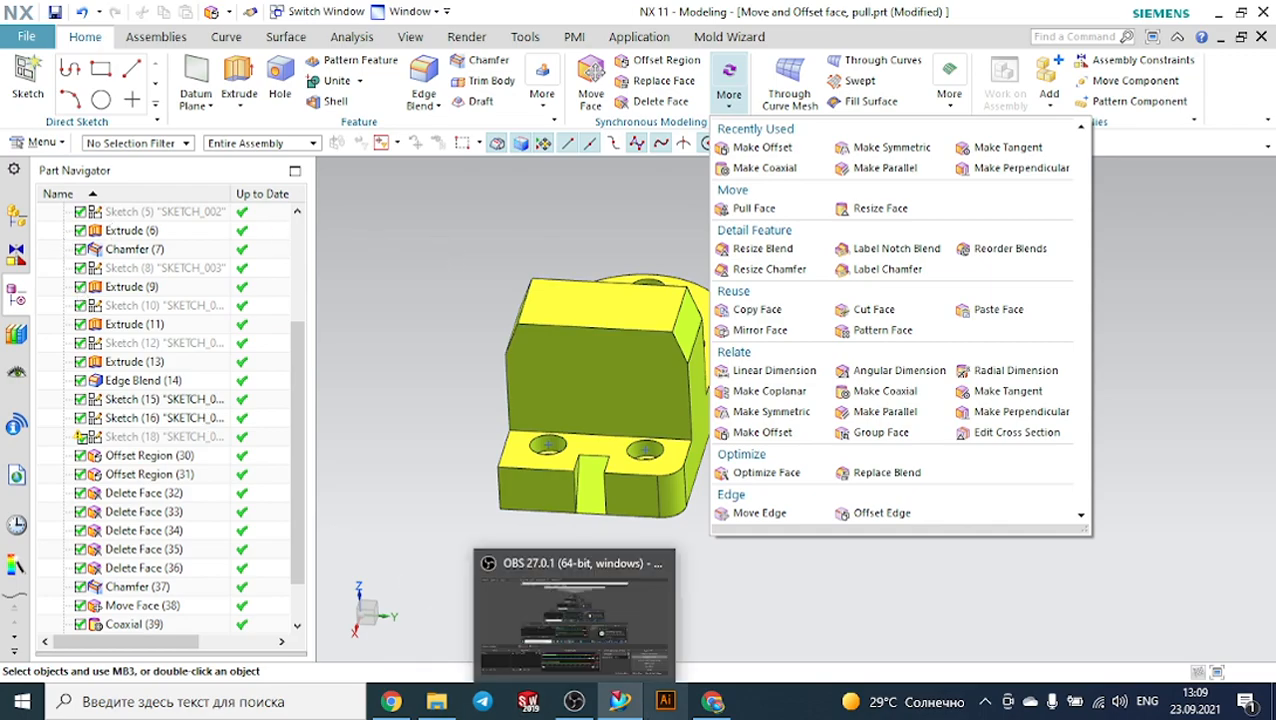
{"action": "left_click", "coordinate": [705, 705]}
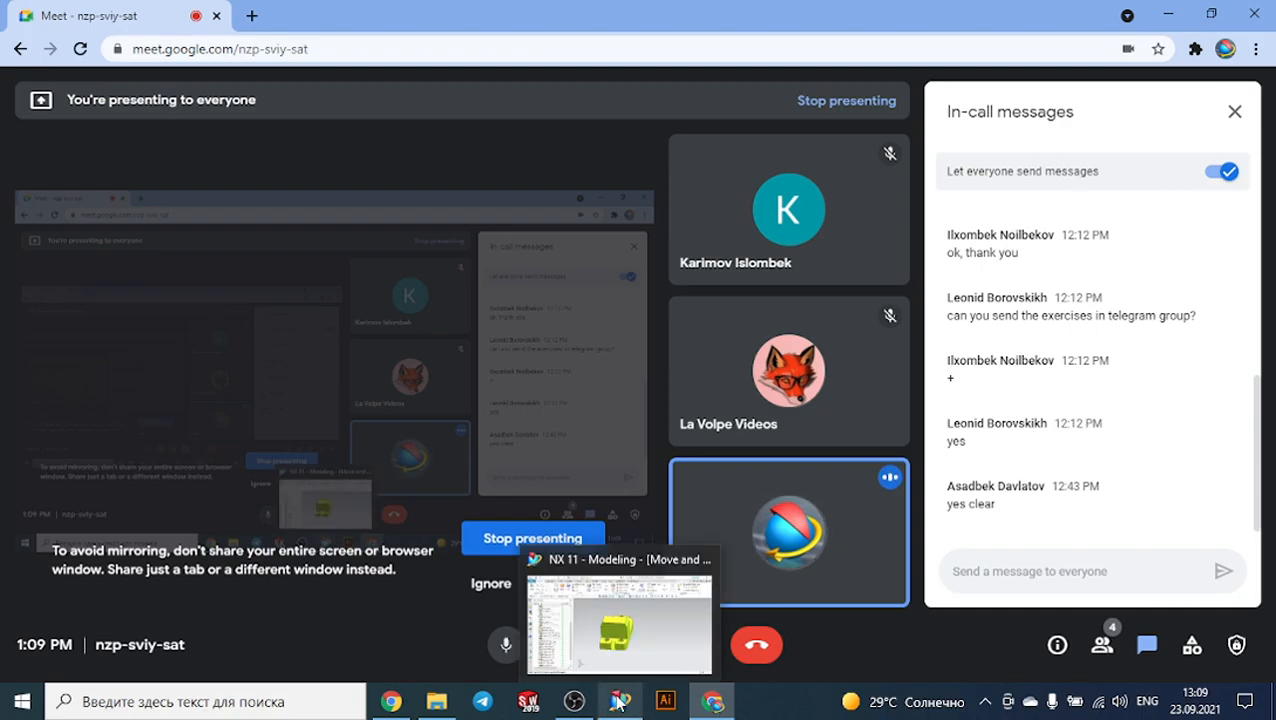
Switch to File Explorer, go to the 3D advanced modeling folder under CAD materials, and open the PDF drawing named 3.
{"action": "left_click", "coordinate": [436, 703]}
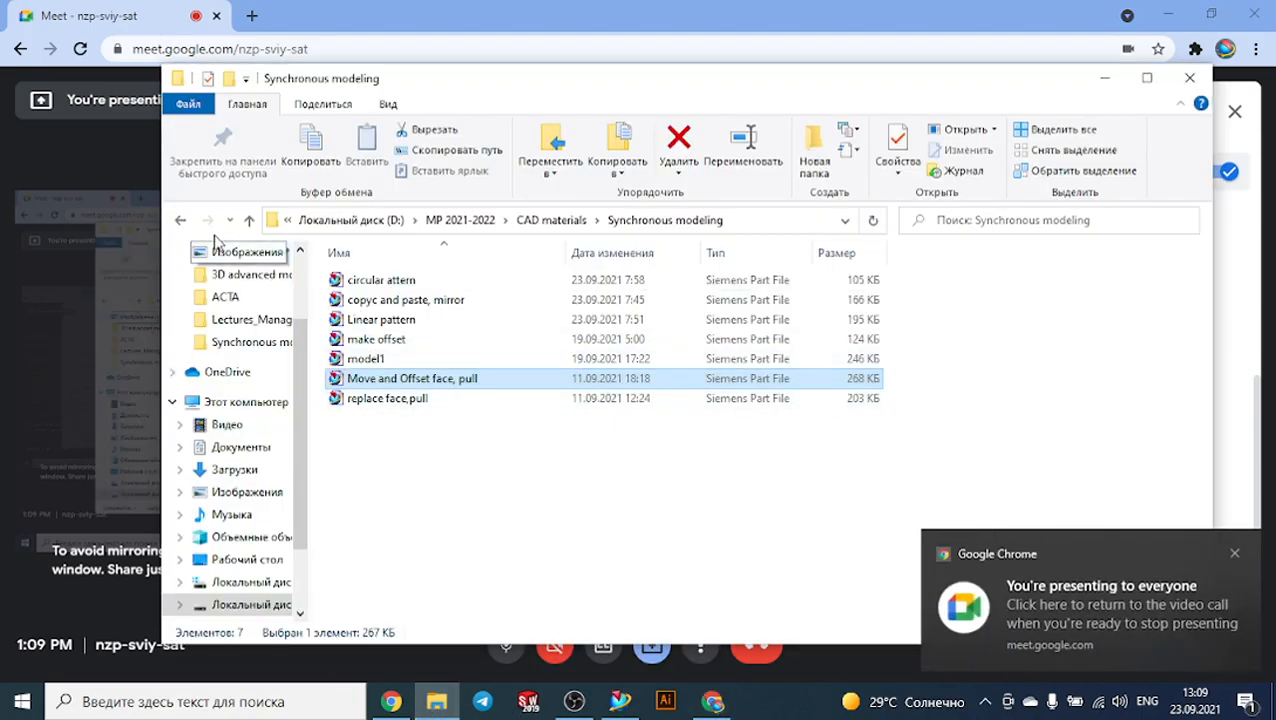
{"action": "left_click", "coordinate": [181, 221]}
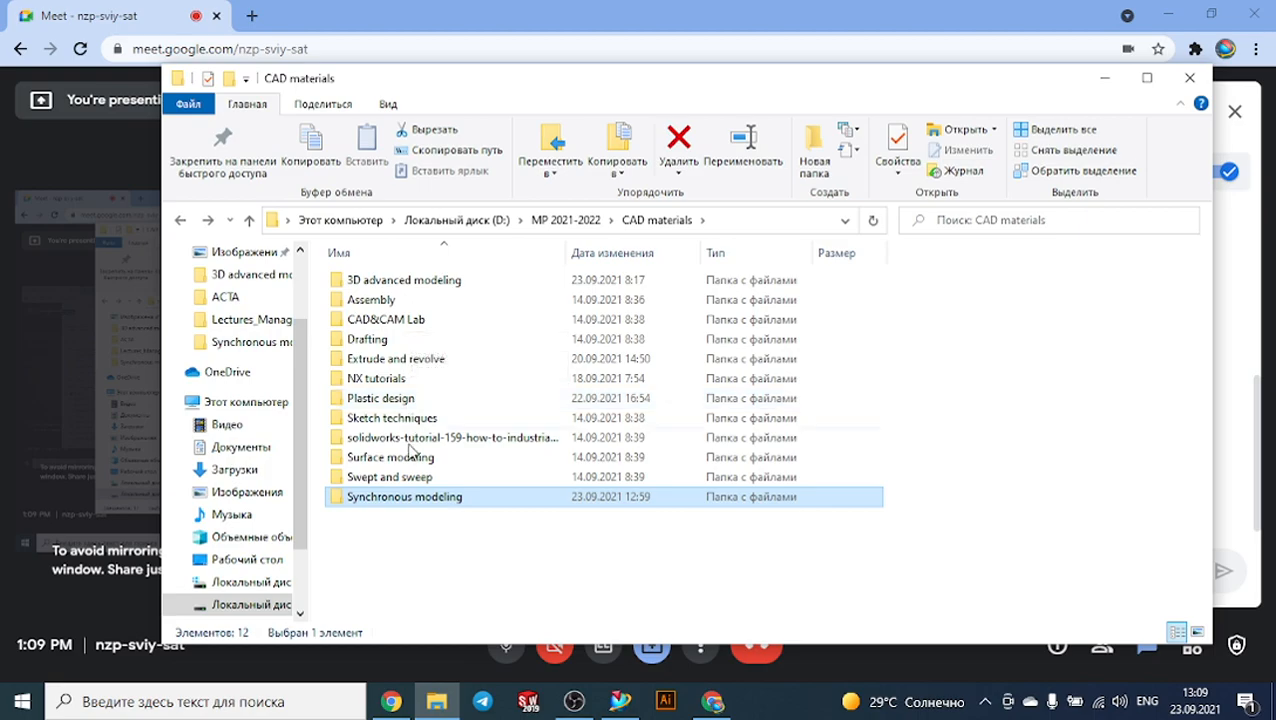
{"action": "double_click", "coordinate": [383, 282]}
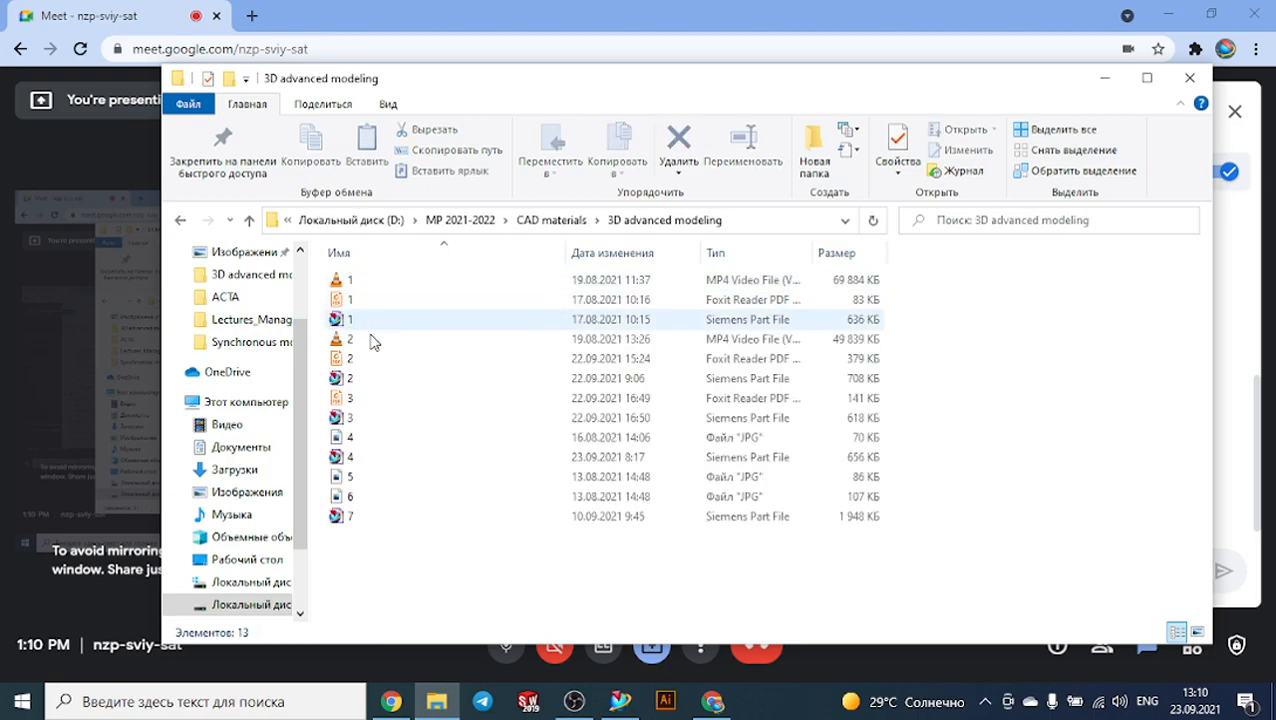
{"action": "left_click", "coordinate": [359, 402]}
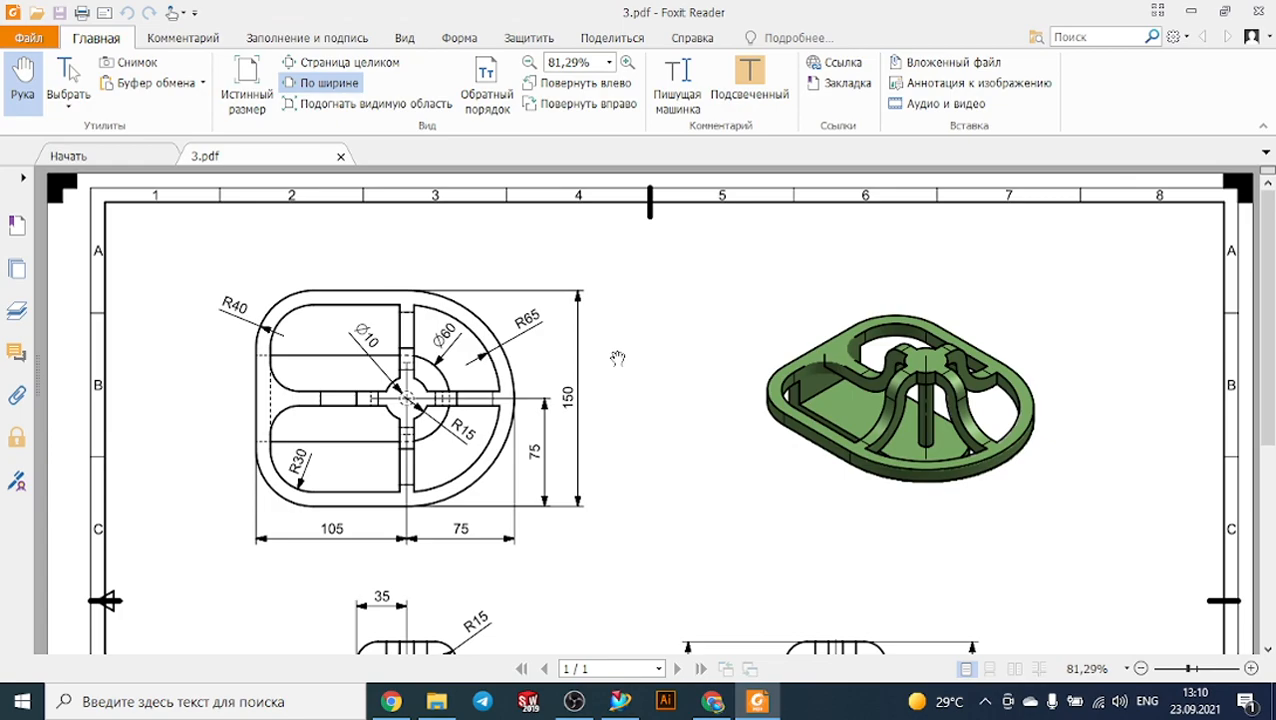
{"action": "scroll", "coordinate": [617, 358], "scroll_direction": "down", "scroll_amount": 2, "text": "ctrl"}
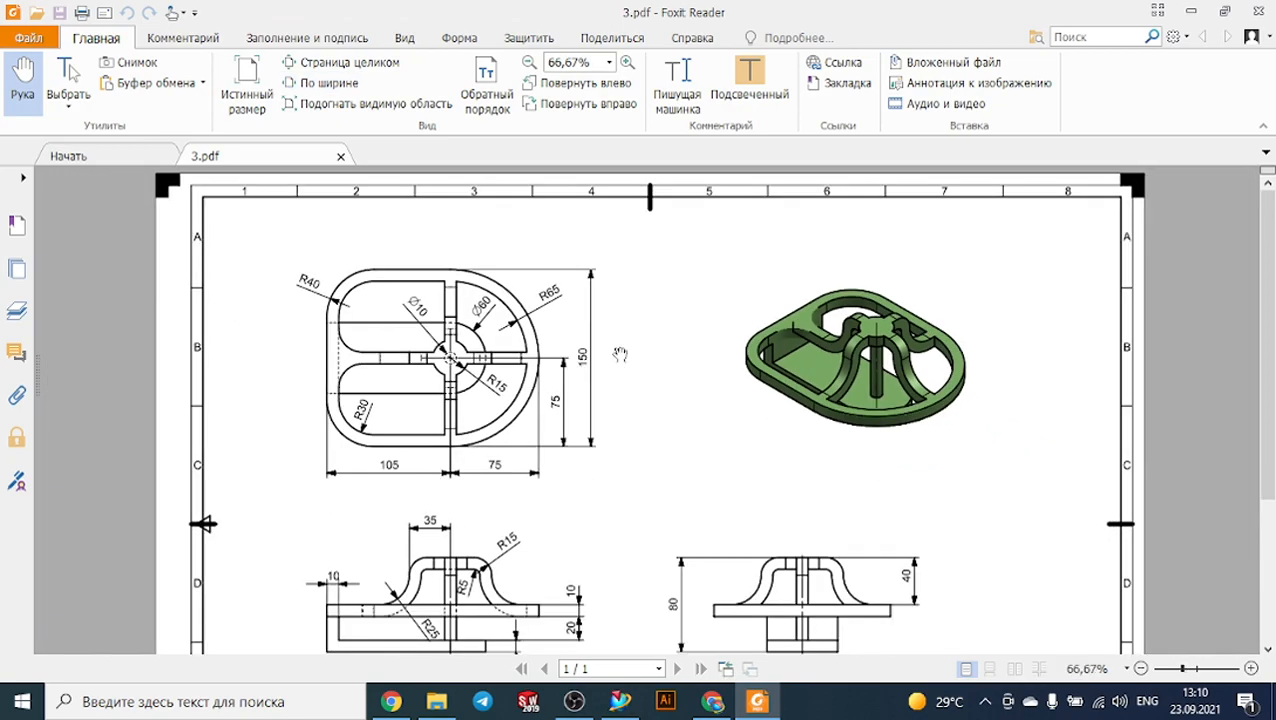
Look over the PDF drawing, switch to NX, and create a new millimetre part model2.prt from the Model template.
{"action": "scroll", "coordinate": [620, 354], "scroll_direction": "down", "scroll_amount": 1}
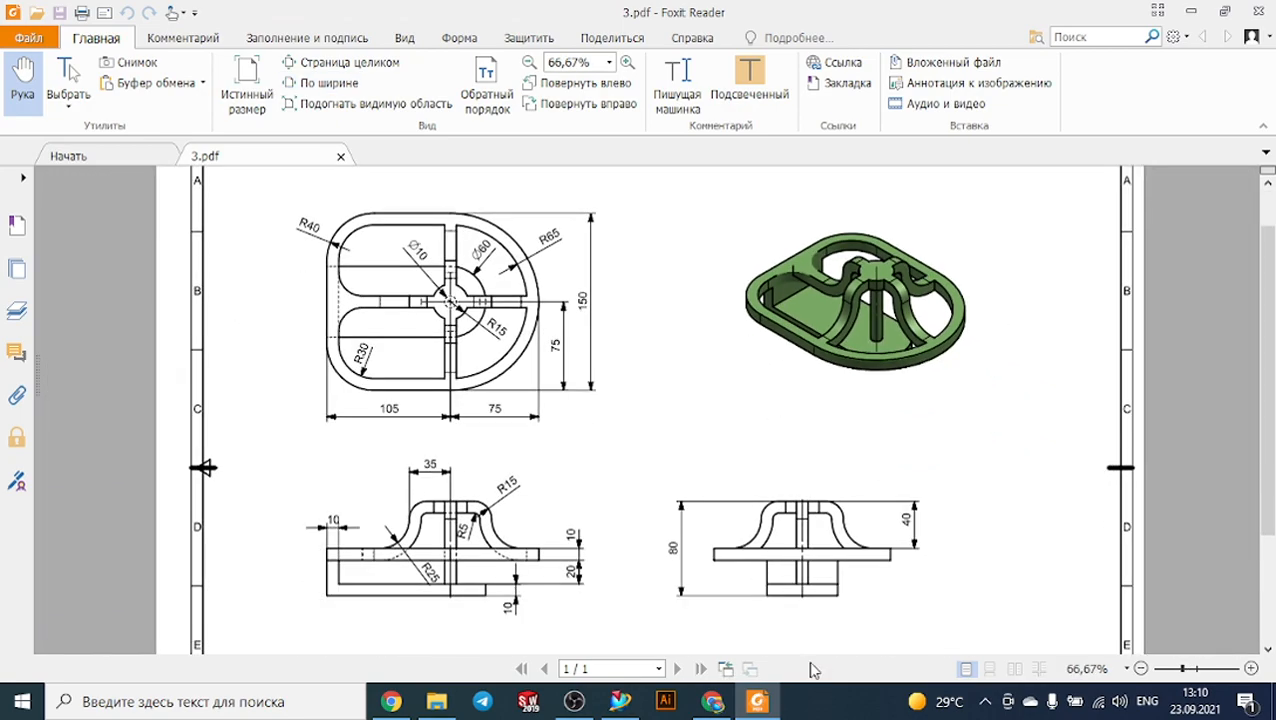
{"action": "left_click", "coordinate": [620, 701]}
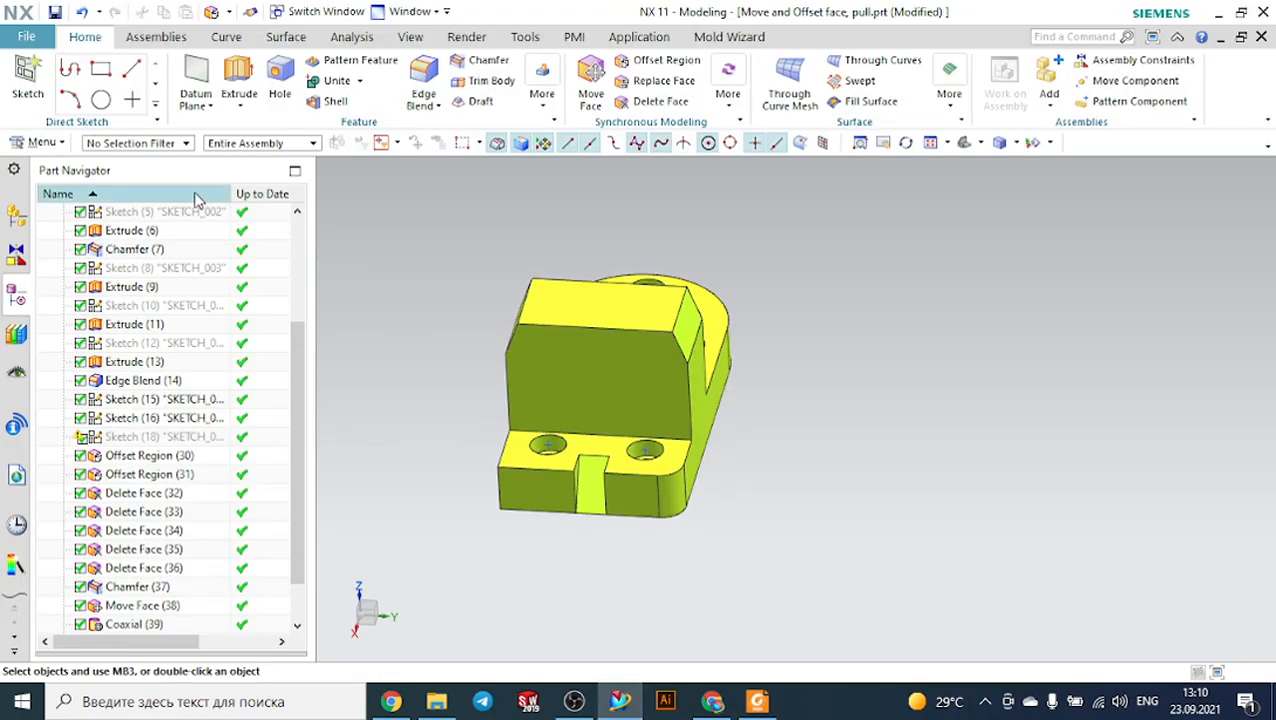
{"action": "left_click", "coordinate": [30, 37]}
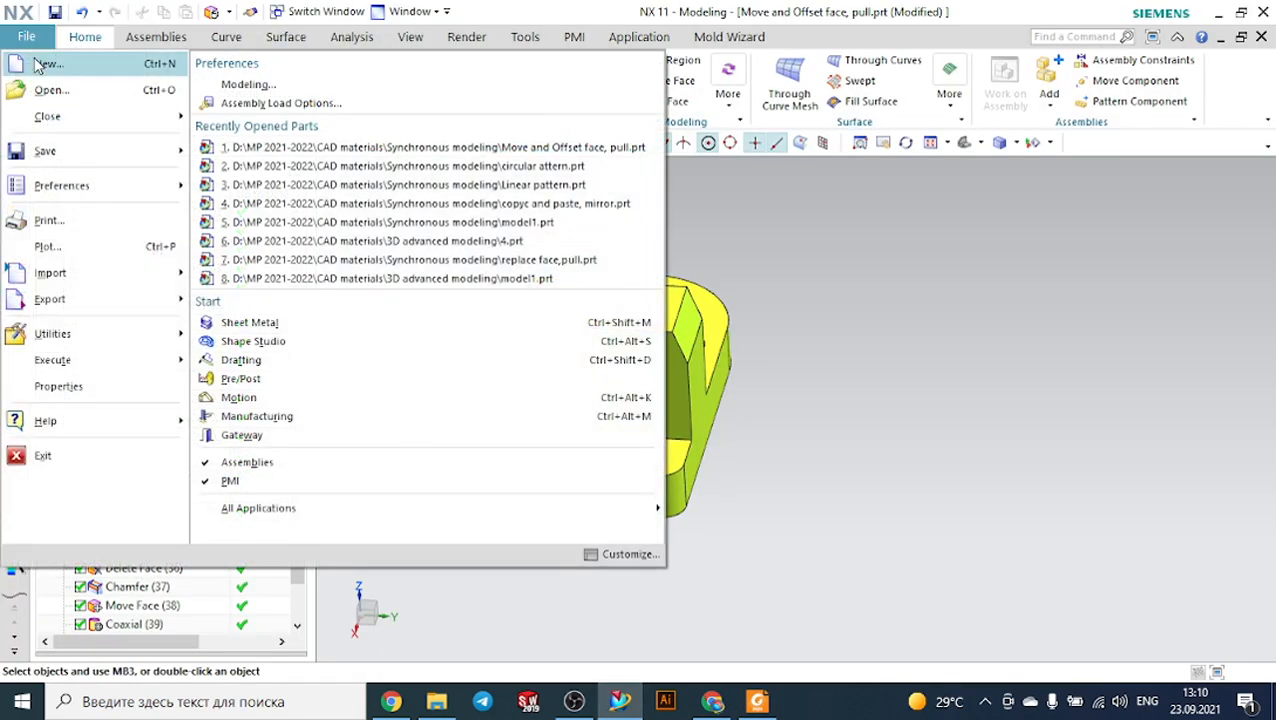
{"action": "left_click", "coordinate": [37, 65]}
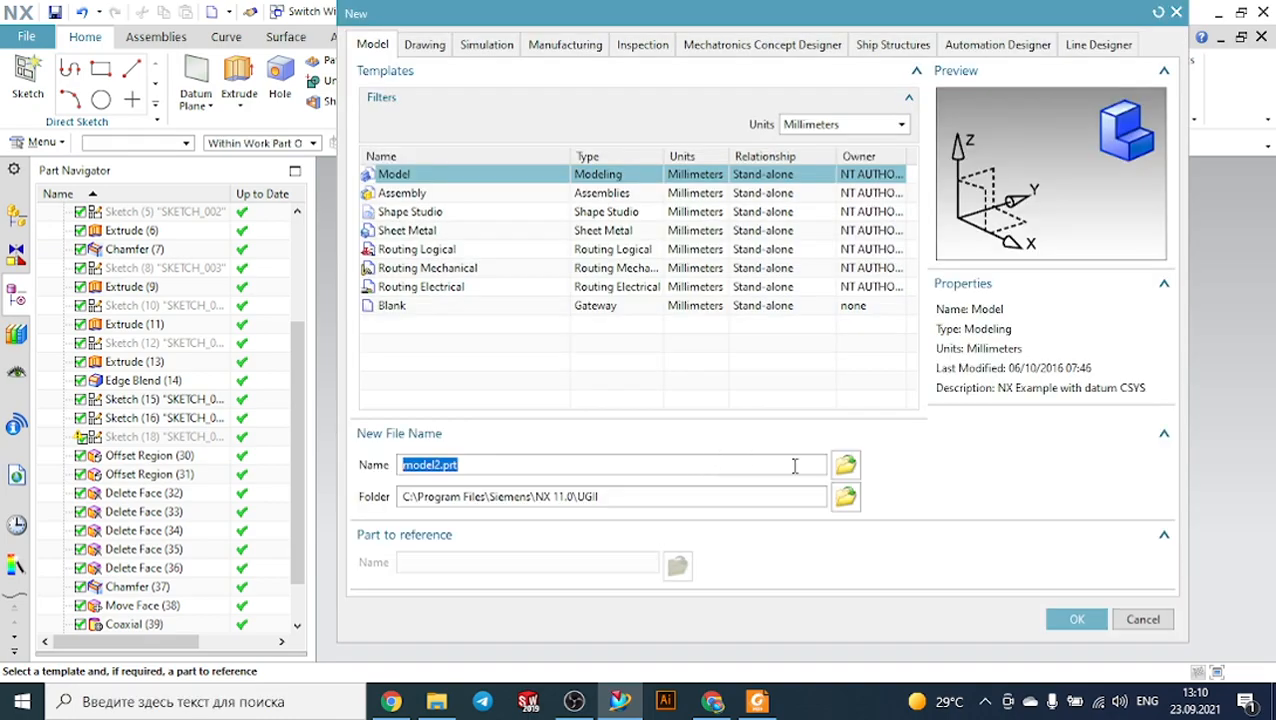
{"action": "left_click", "coordinate": [1105, 615]}
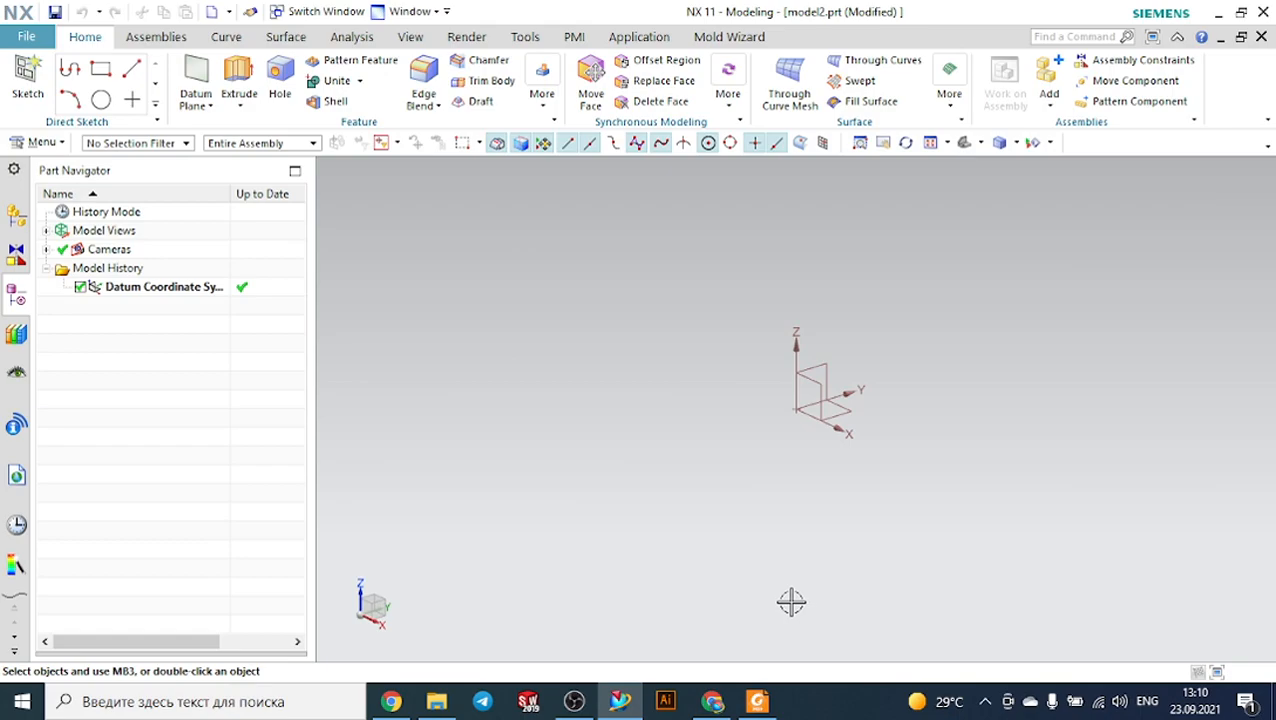
Check the plan view of the PDF drawing in Foxit Reader, return to NX, and create a sketch on the XY plane.
{"action": "left_click", "coordinate": [757, 701]}
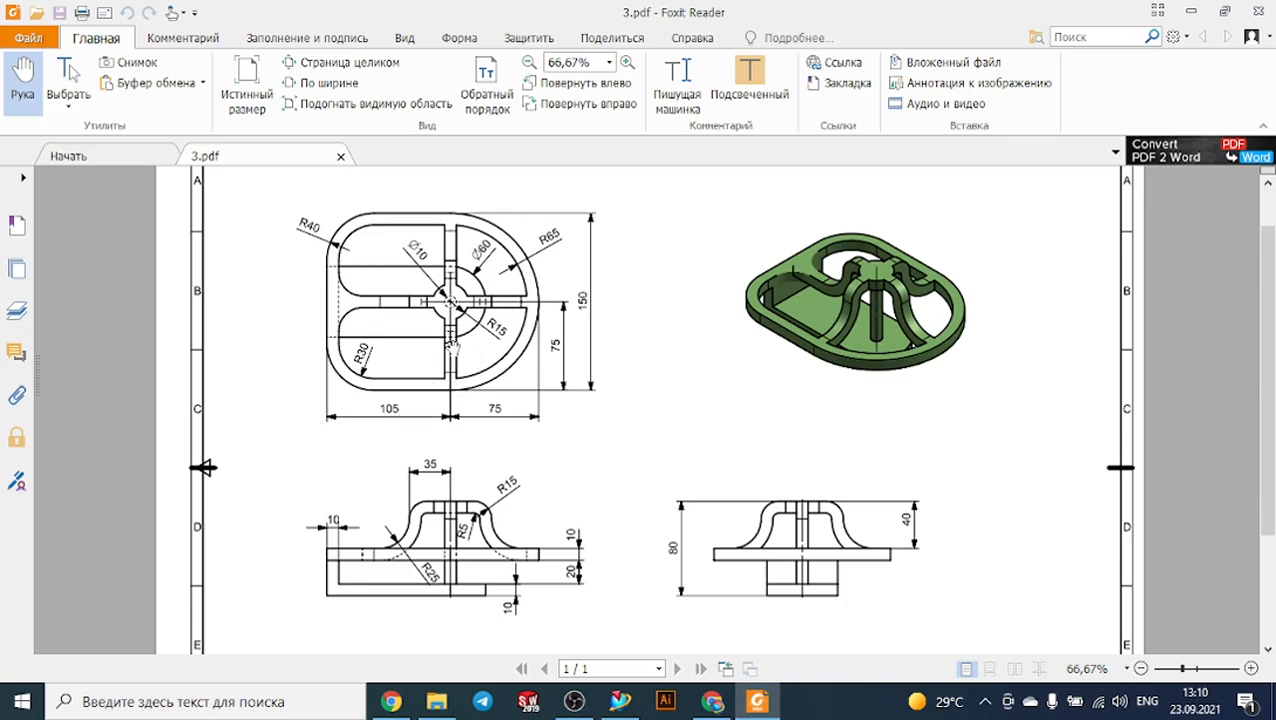
{"action": "left_click", "coordinate": [620, 701]}
{"action": "left_click", "coordinate": [27, 85]}
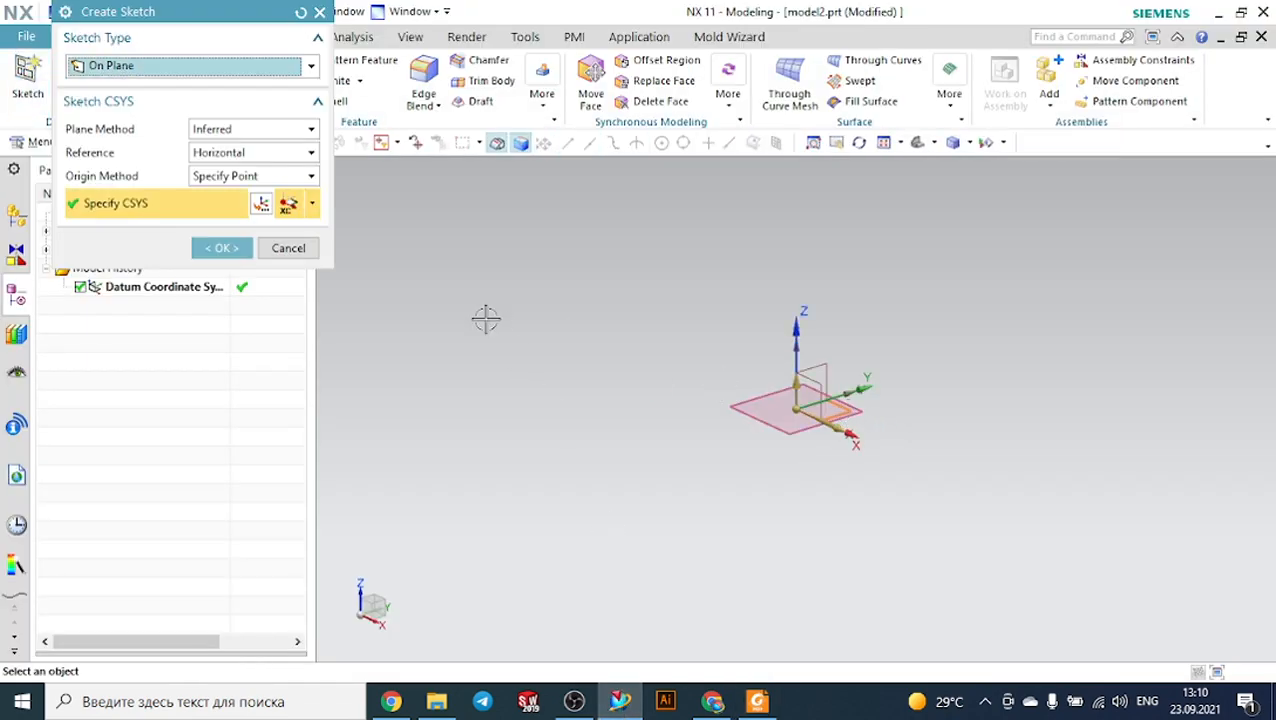
{"action": "left_click", "coordinate": [224, 248]}
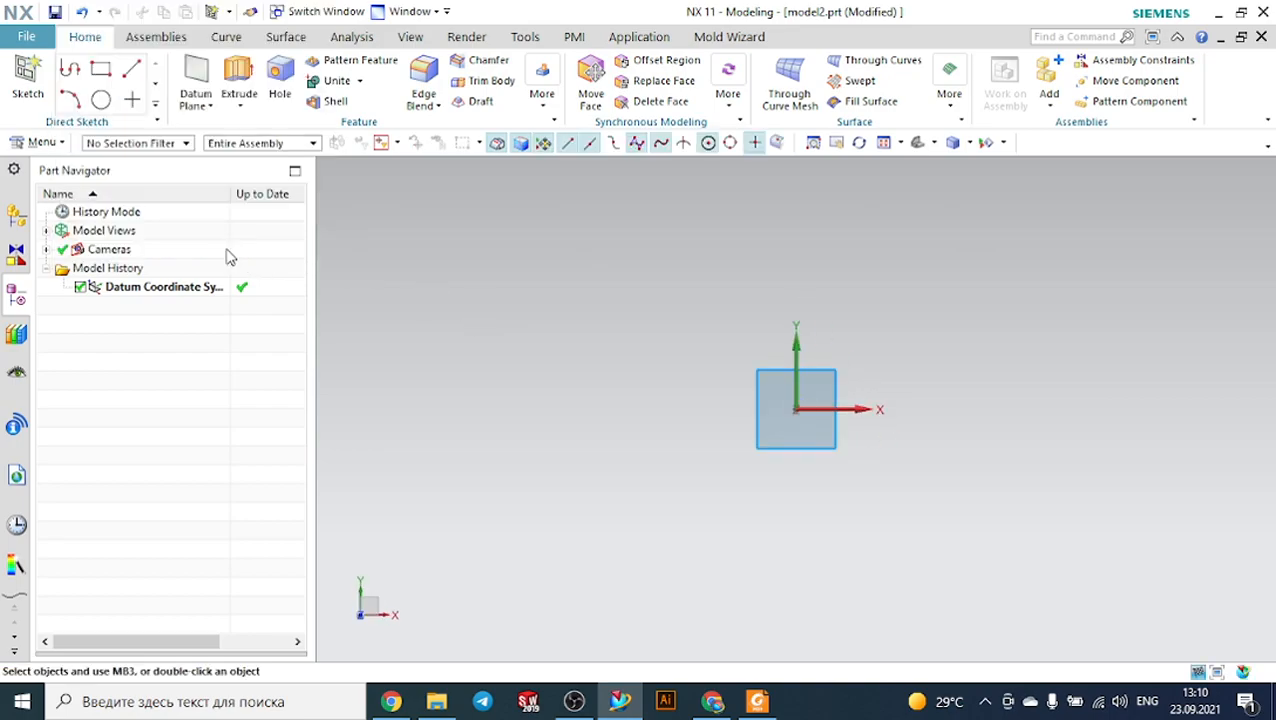
Sketch a two-point rectangle about 97 mm wide and 47 mm high on the negative X side of the origin, straddling the X axis.
{"action": "left_click", "coordinate": [140, 68]}
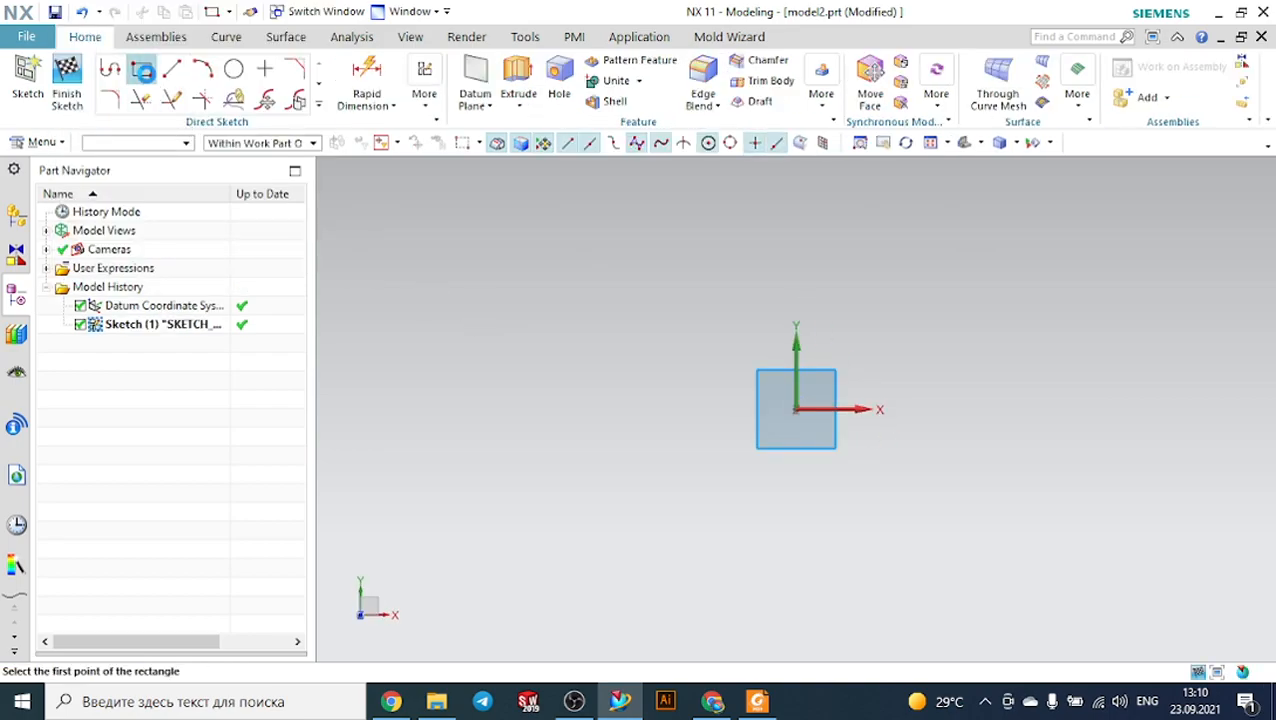
{"action": "left_click", "coordinate": [141, 62]}
{"action": "left_click", "coordinate": [78, 62]}
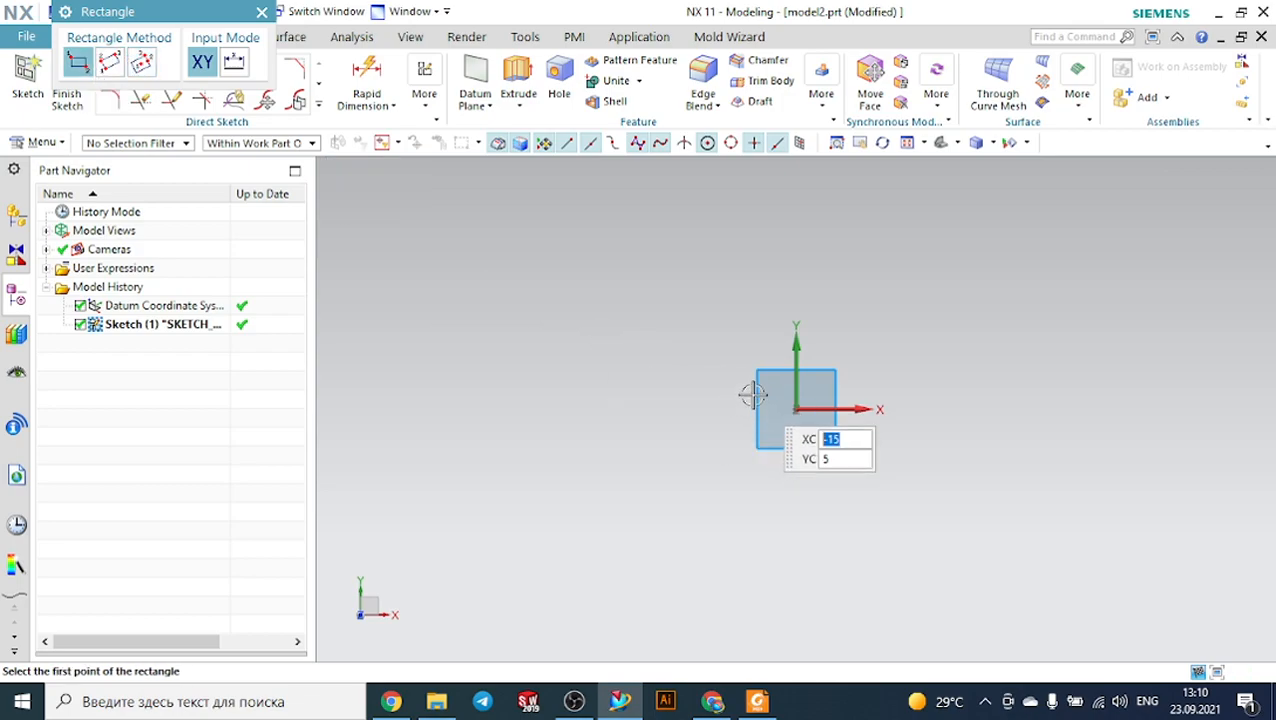
{"action": "left_click", "coordinate": [796, 409]}
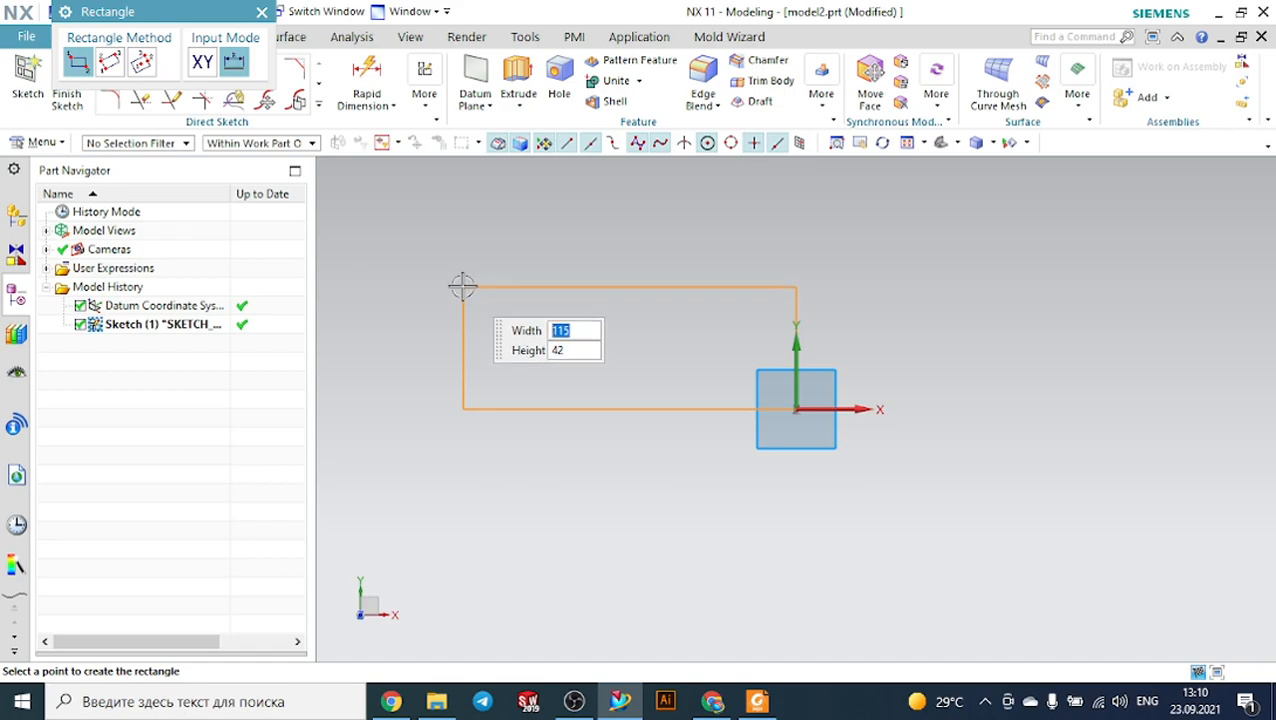
{"action": "key", "text": "Escape"}
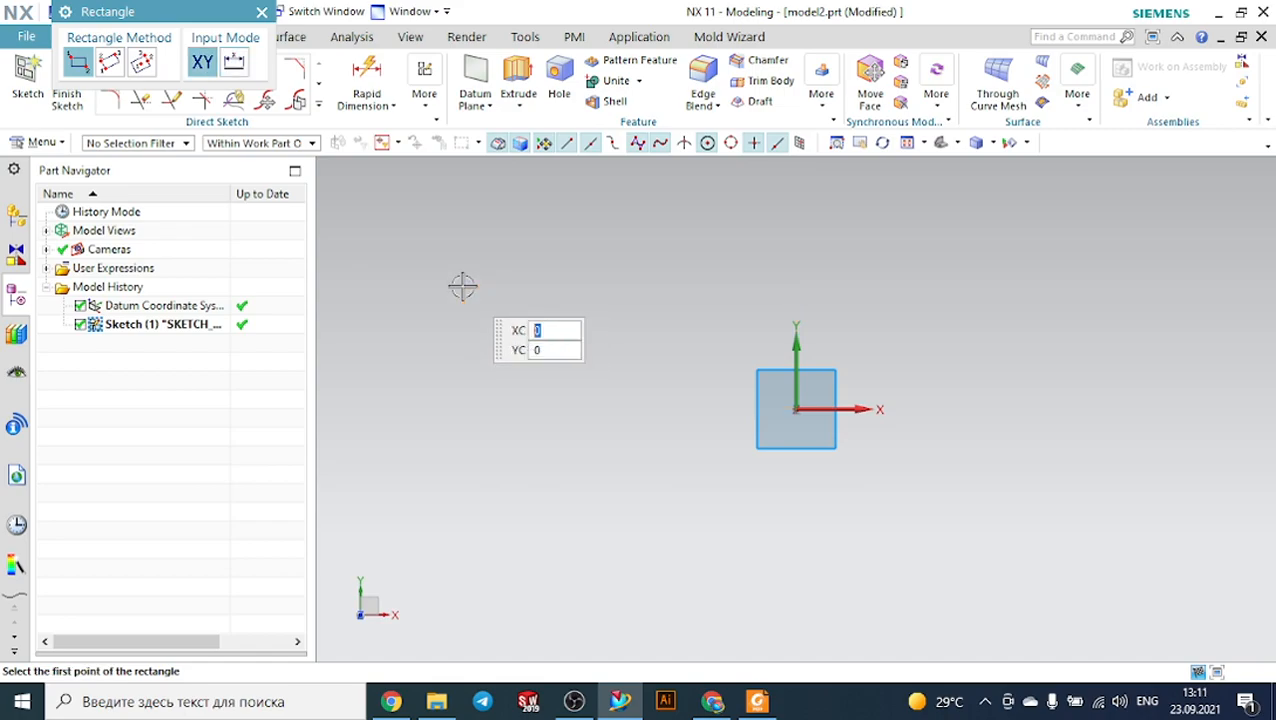
{"action": "left_click", "coordinate": [460, 351]}
{"action": "left_click", "coordinate": [740, 487]}
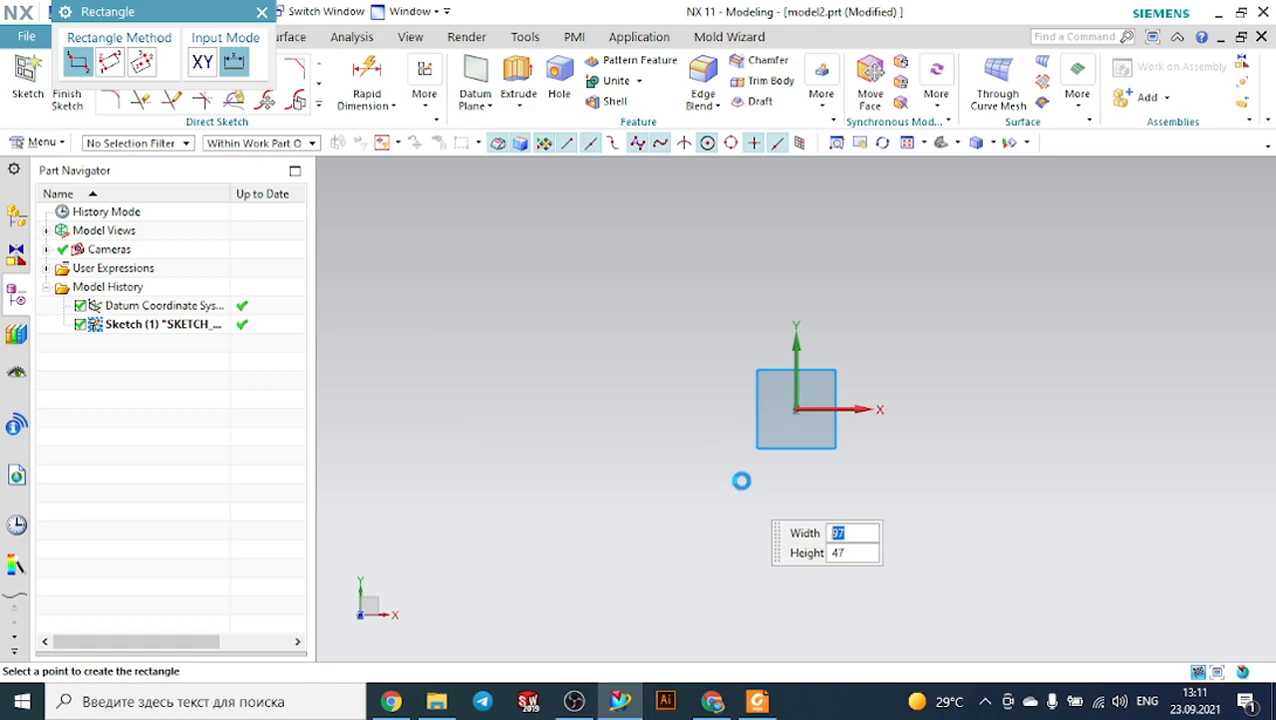
{"action": "key", "text": "Escape"}
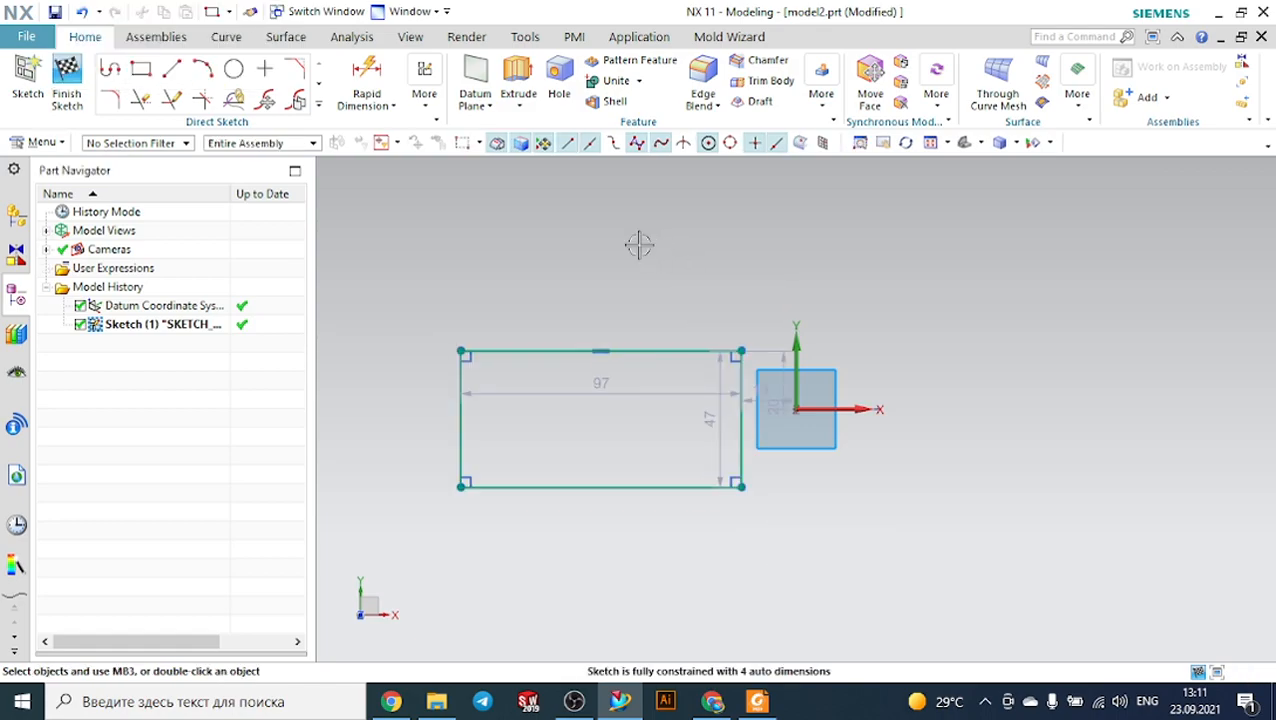
Start a Vertical Alignment constraint with the rectangle's upper corner nearest the Y axis as the object to constrain.
{"action": "key", "text": "c"}
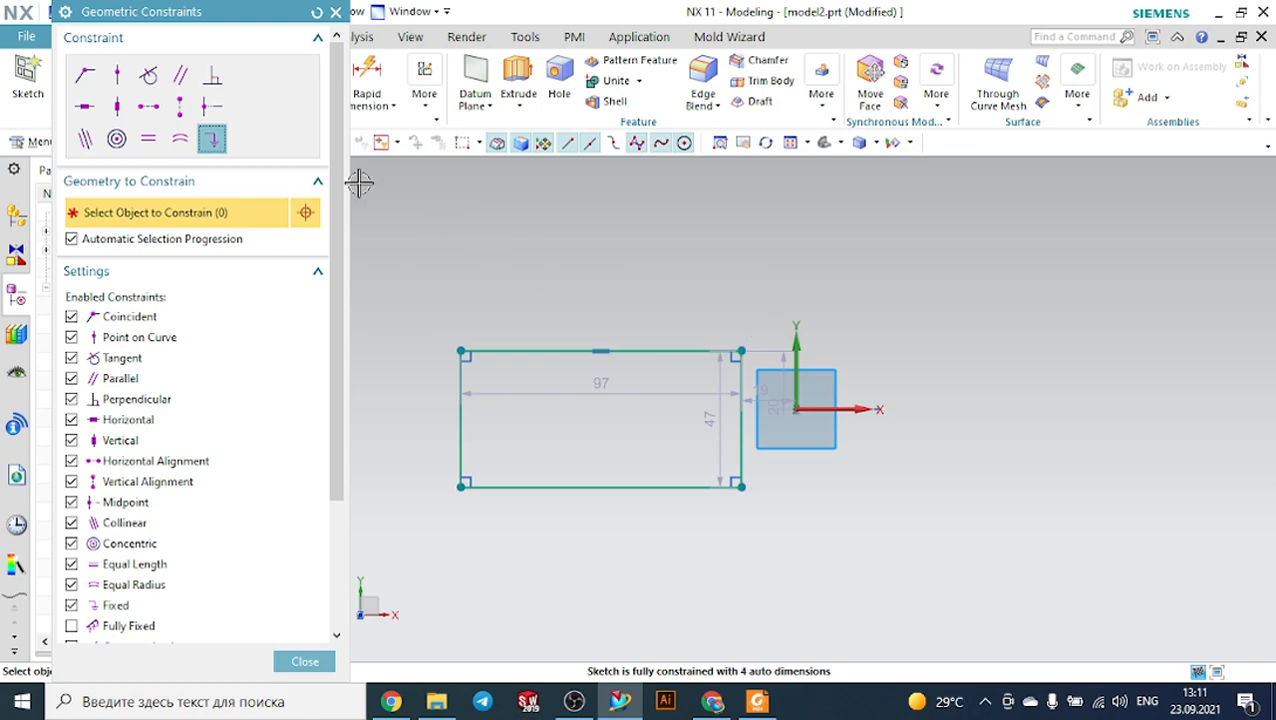
{"action": "left_click", "coordinate": [180, 106]}
{"action": "left_click", "coordinate": [745, 372]}
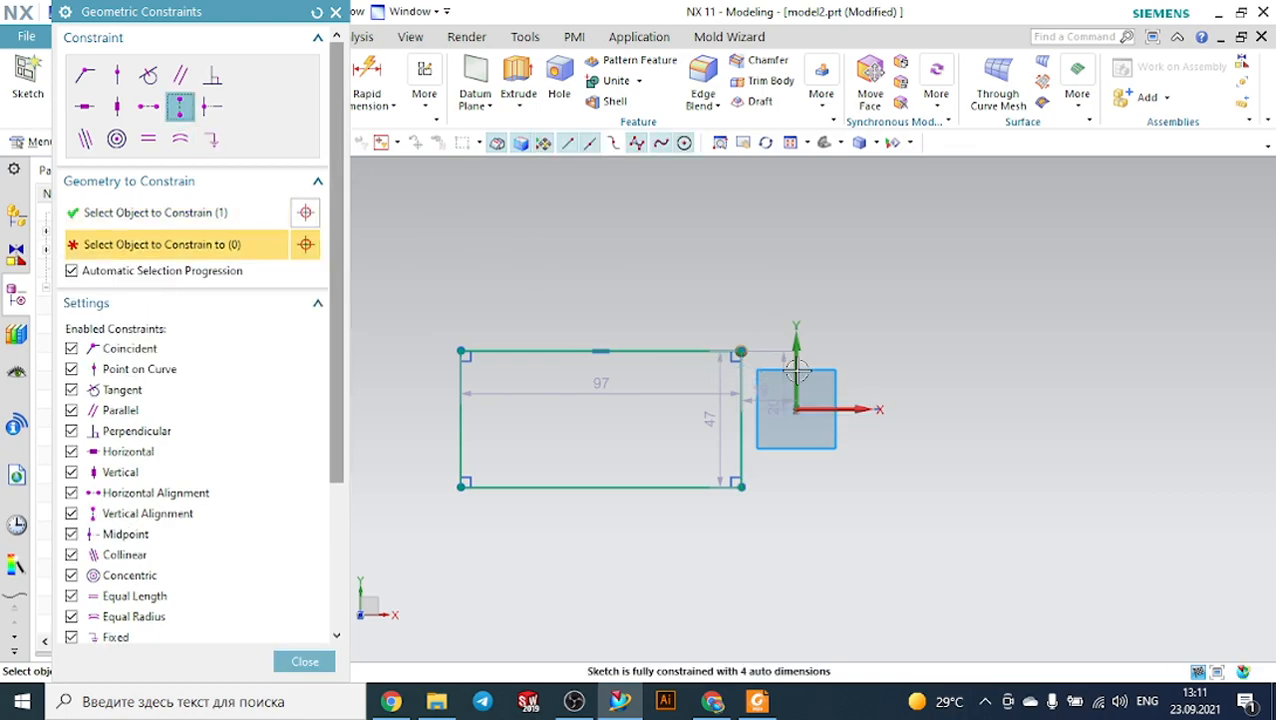
Constrain the rectangle's lower corner nearest the origin to the Y axis with a Point on Curve constraint.
{"action": "left_click", "coordinate": [117, 75]}
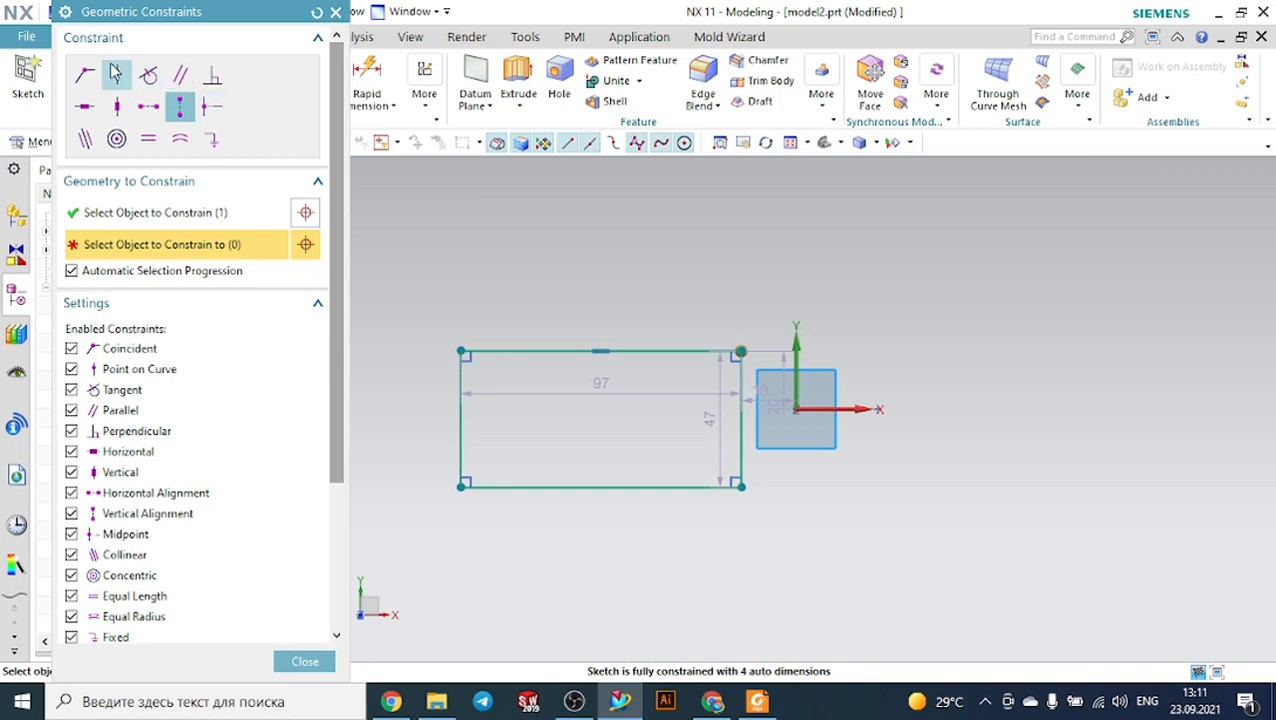
{"action": "left_click", "coordinate": [748, 486]}
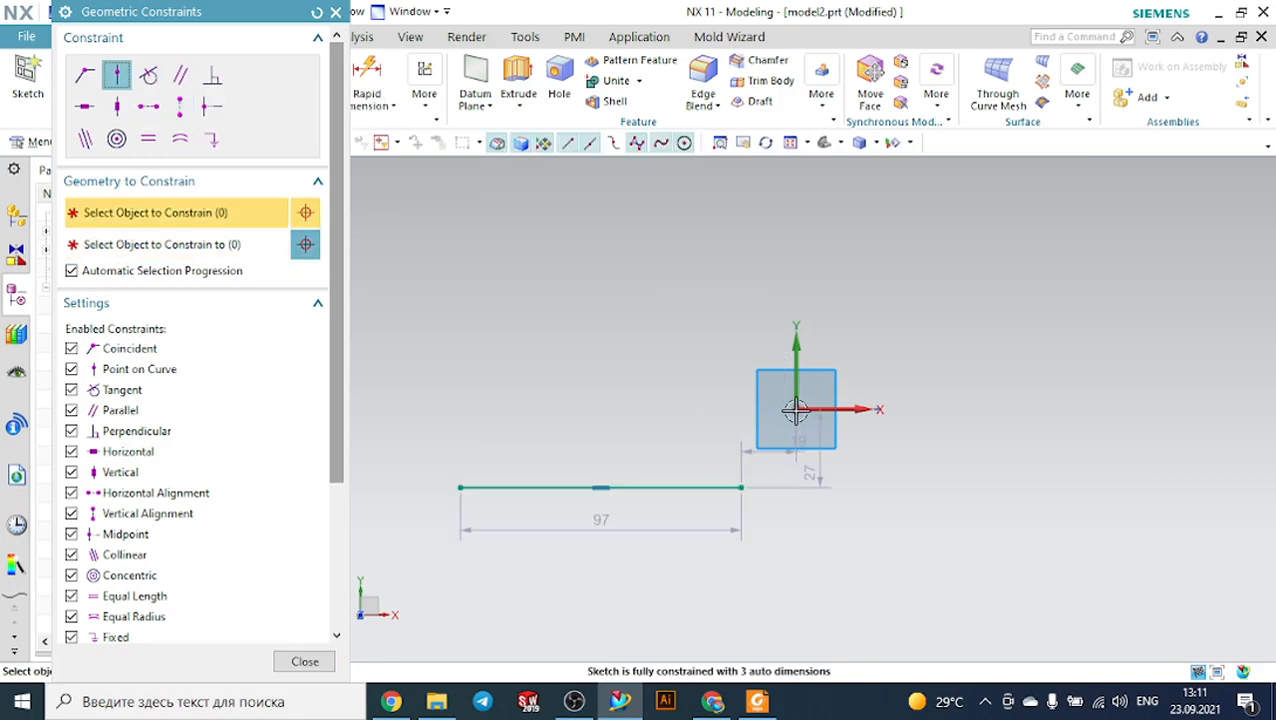
{"action": "key", "text": "ctrl+z"}
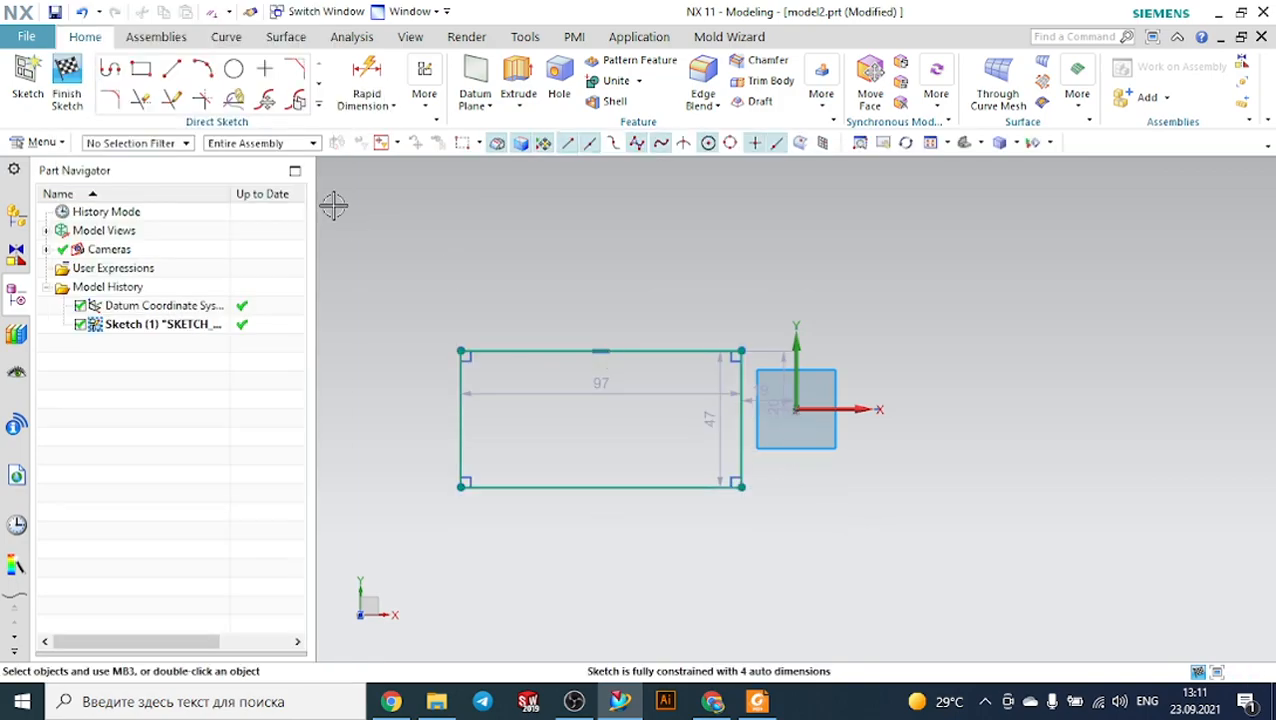
{"action": "key", "text": "c"}
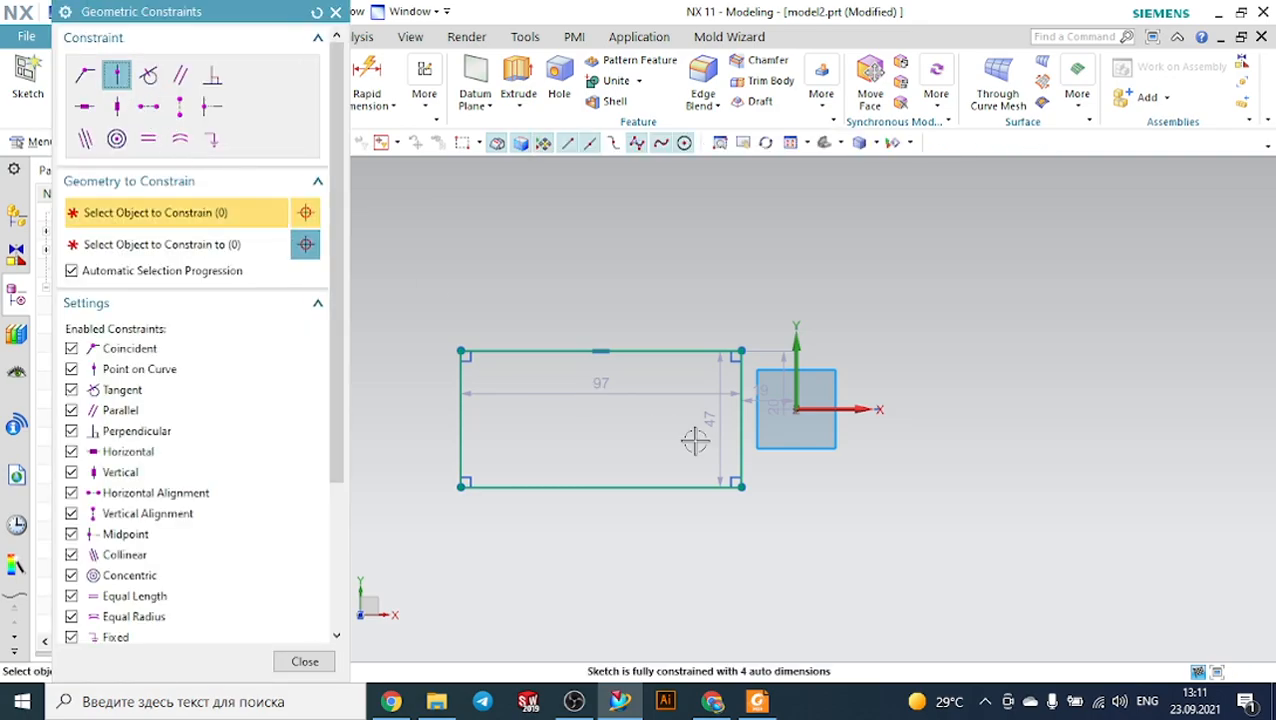
{"action": "left_click", "coordinate": [740, 489]}
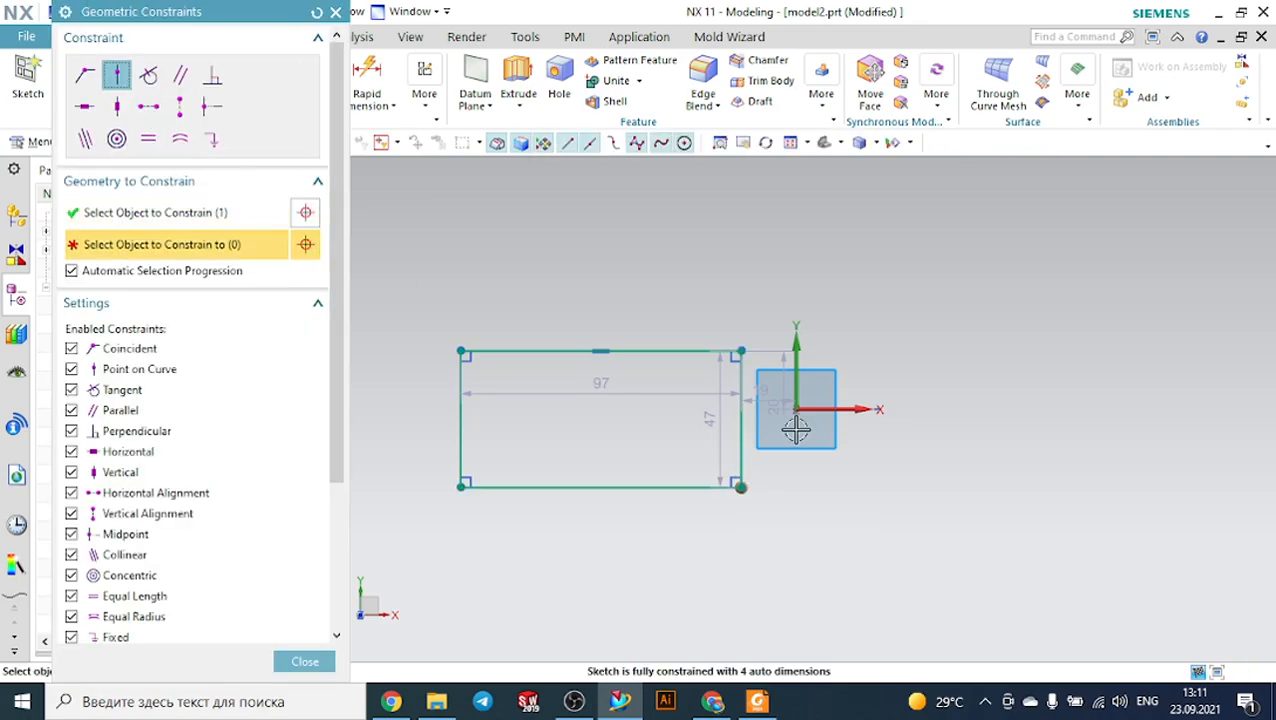
{"action": "left_click", "coordinate": [797, 354]}
{"action": "key", "text": "Escape"}
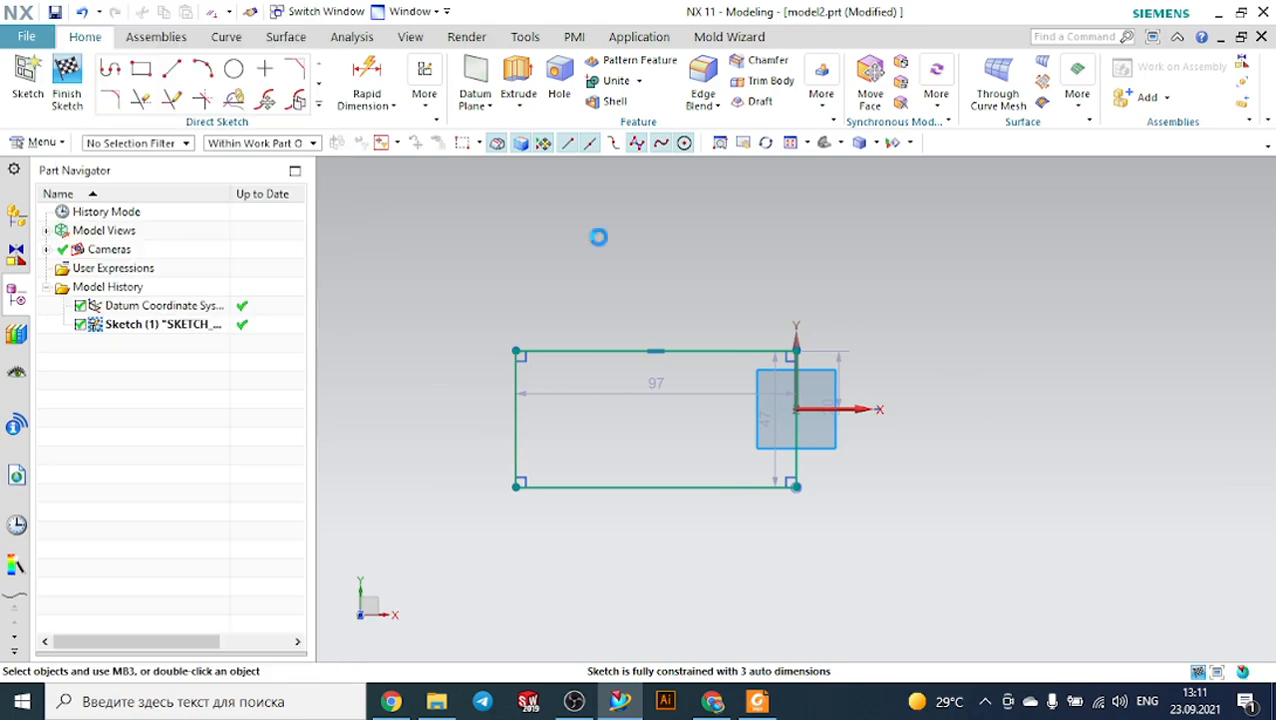
Make the rectangle's upper and lower edges symmetric about the X axis.
{"action": "left_click", "coordinate": [425, 104]}
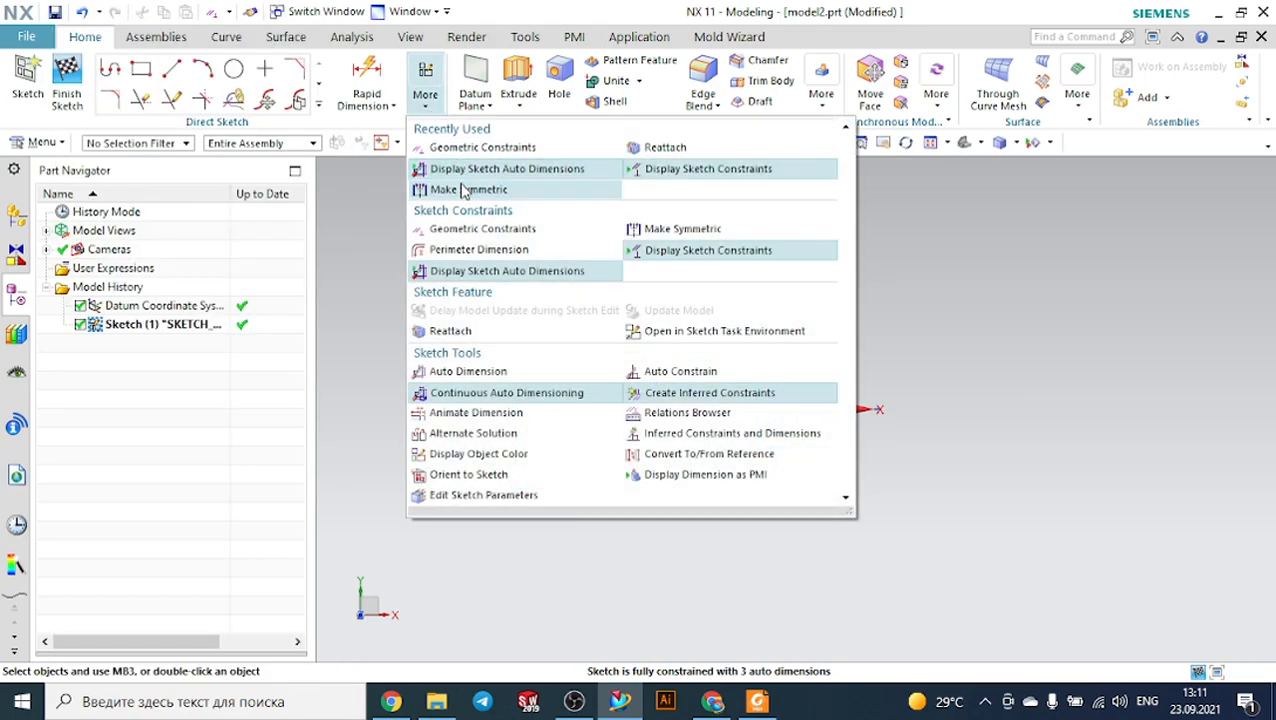
{"action": "left_click", "coordinate": [465, 189]}
{"action": "left_click", "coordinate": [578, 351]}
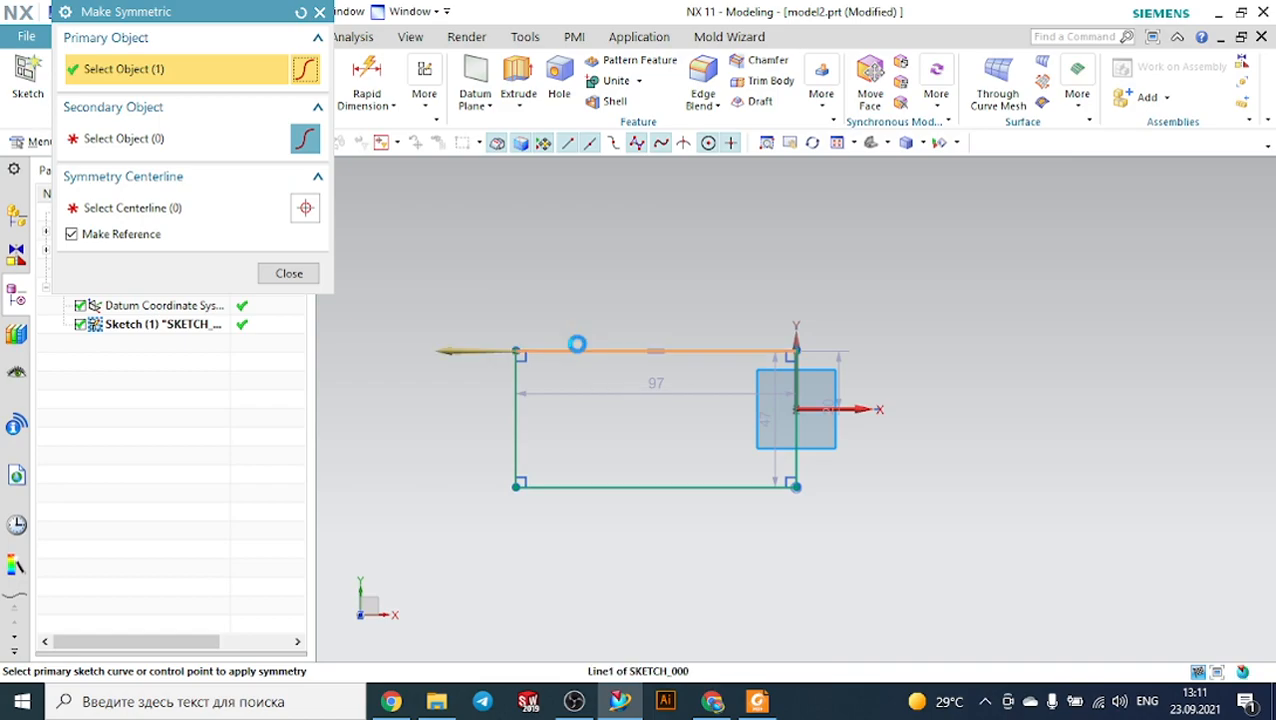
{"action": "left_click", "coordinate": [559, 485]}
{"action": "left_click", "coordinate": [853, 409]}
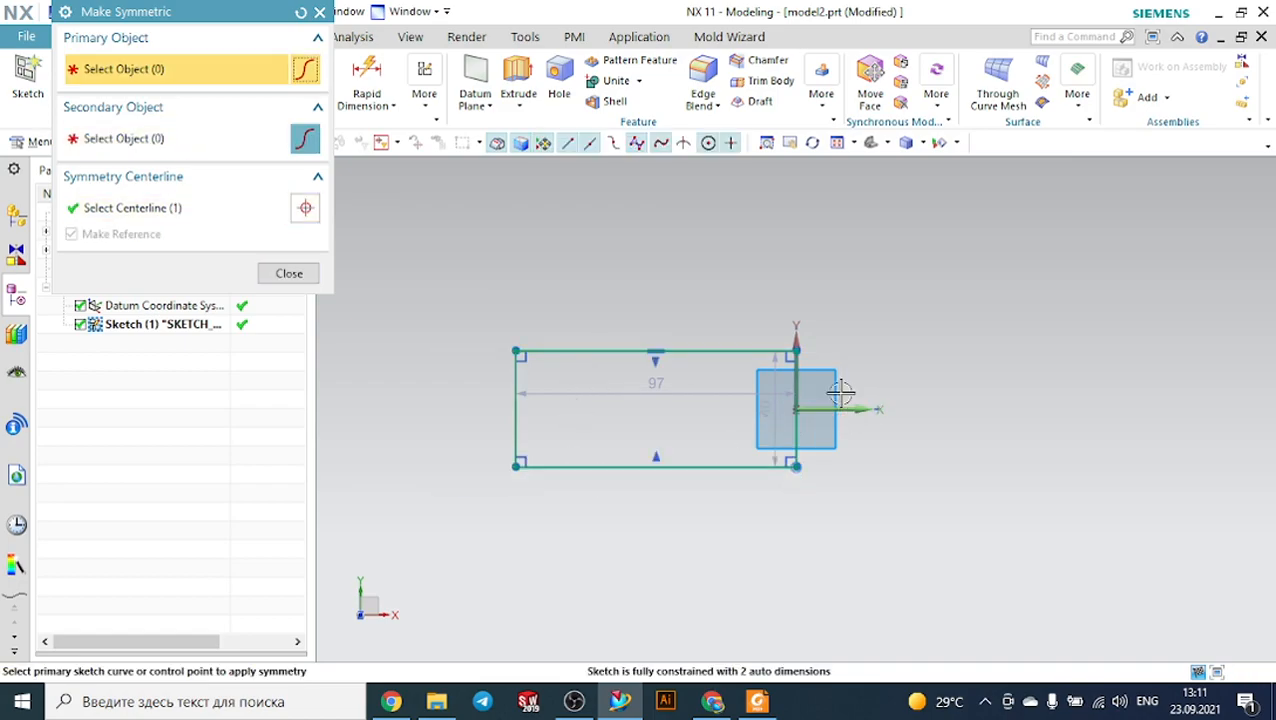
{"action": "key", "text": "Escape"}
Dimension the rectangle's lower edge and set its length to 105 mm.
{"action": "left_click", "coordinate": [381, 80]}
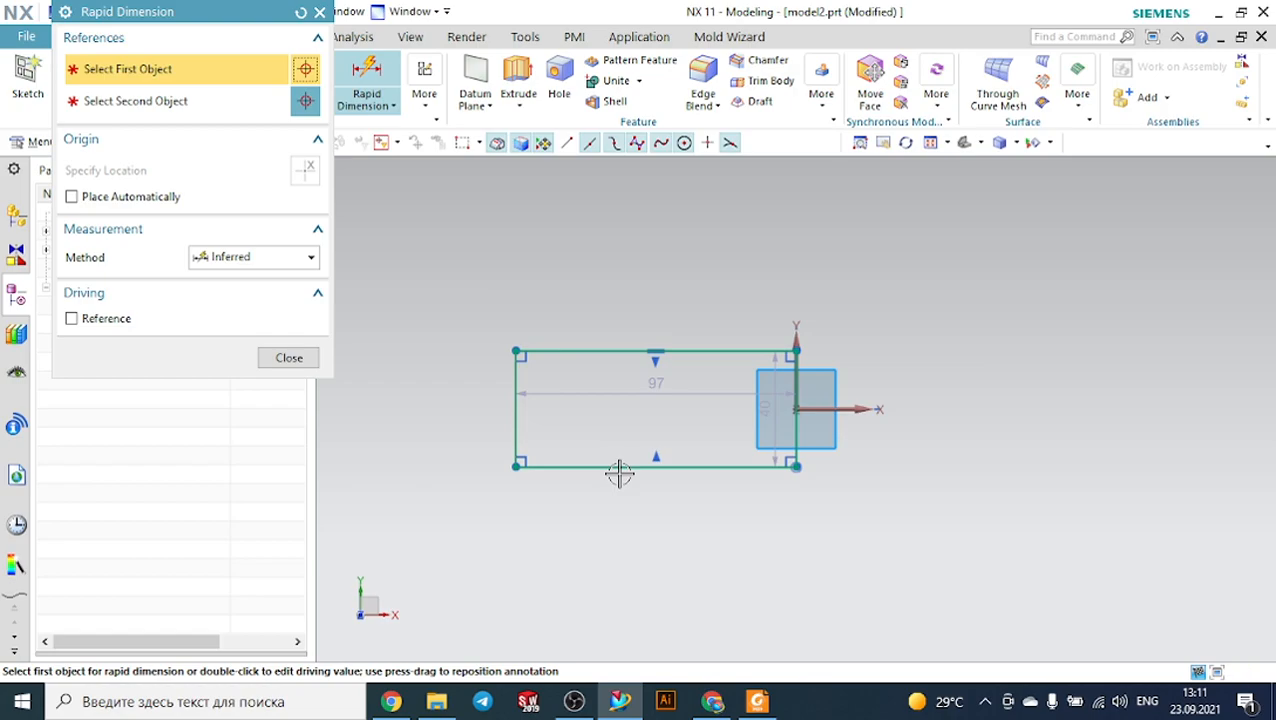
{"action": "left_click", "coordinate": [616, 467]}
{"action": "left_click", "coordinate": [638, 538]}
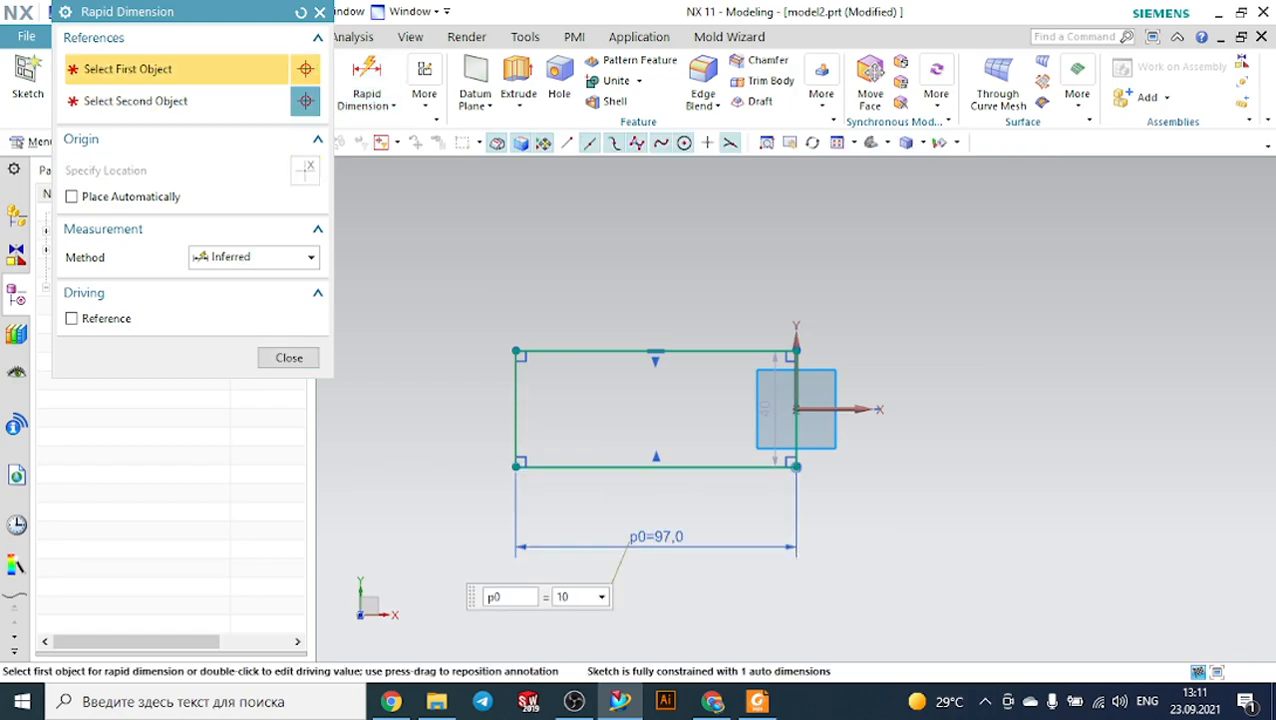
{"action": "type", "text": "105"}
{"action": "key", "text": "Return"}
{"action": "key", "text": "Escape"}
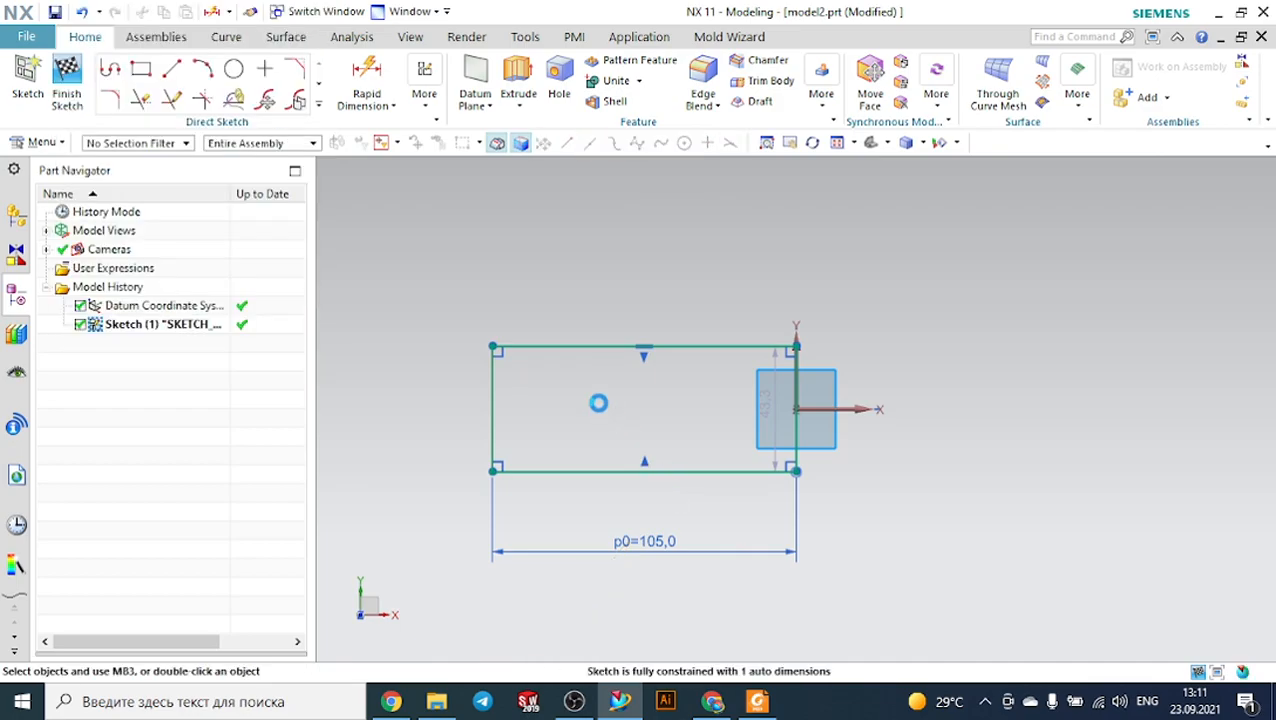
Dimension the rectangle's vertical edge farthest from the origin and set the height to 60 mm.
{"action": "left_click", "coordinate": [493, 385]}
{"action": "key", "text": "Escape"}
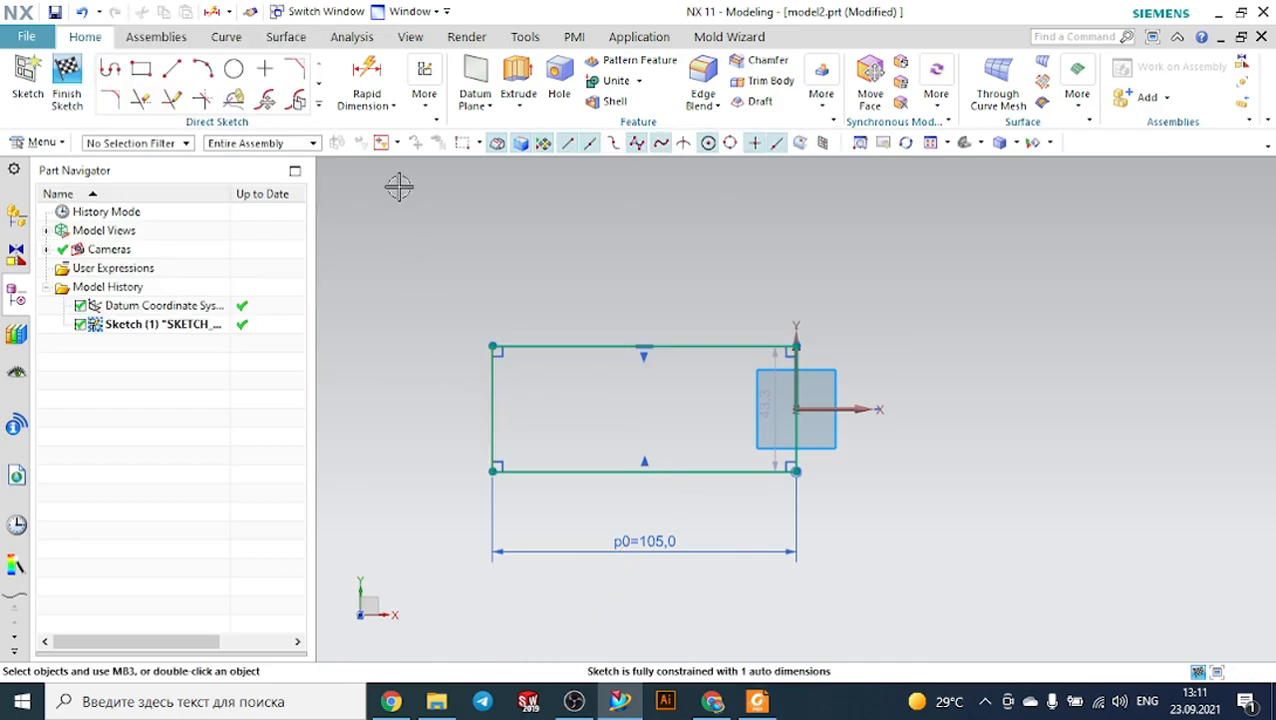
{"action": "left_click", "coordinate": [366, 78]}
{"action": "left_click", "coordinate": [495, 380]}
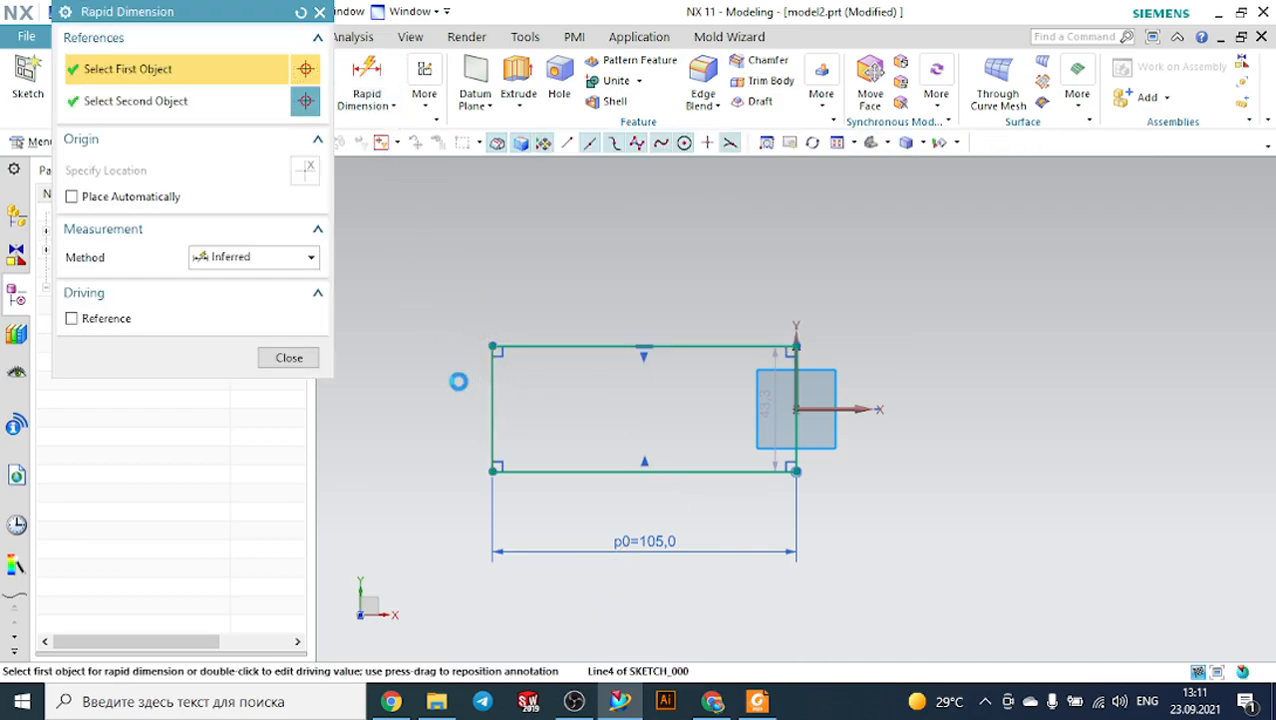
{"action": "left_click", "coordinate": [449, 417]}
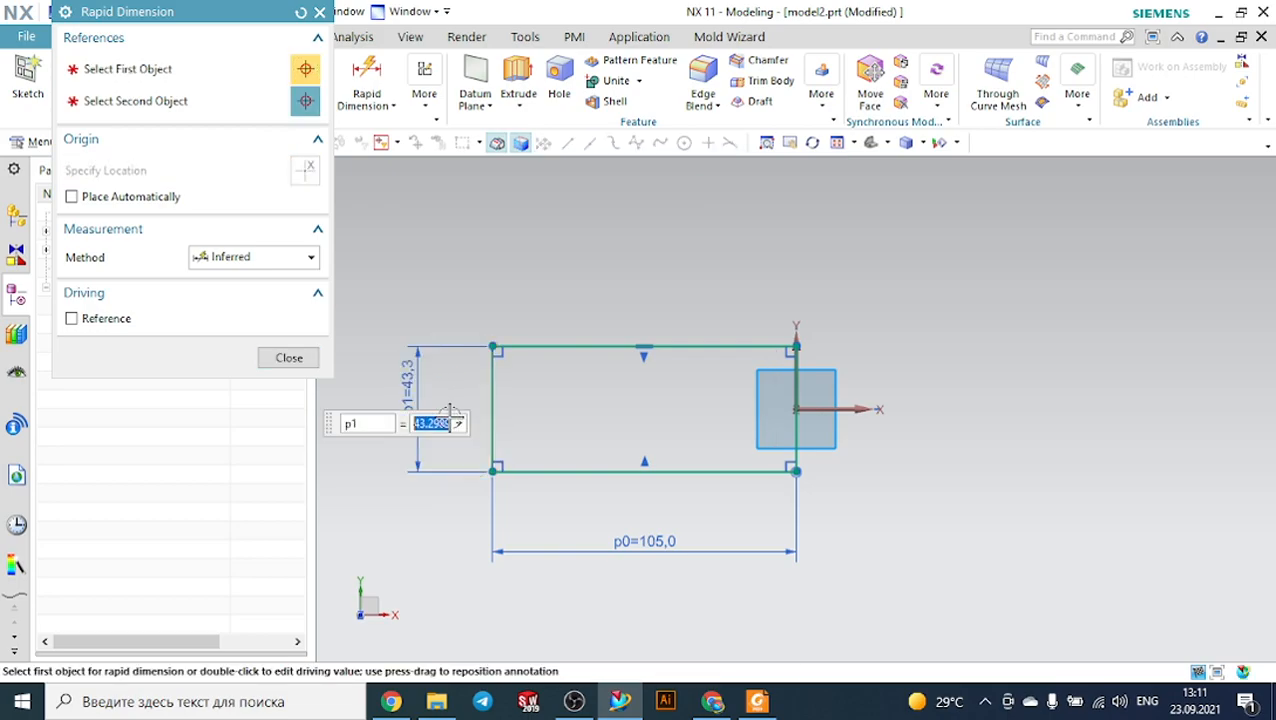
{"action": "type", "text": "60"}
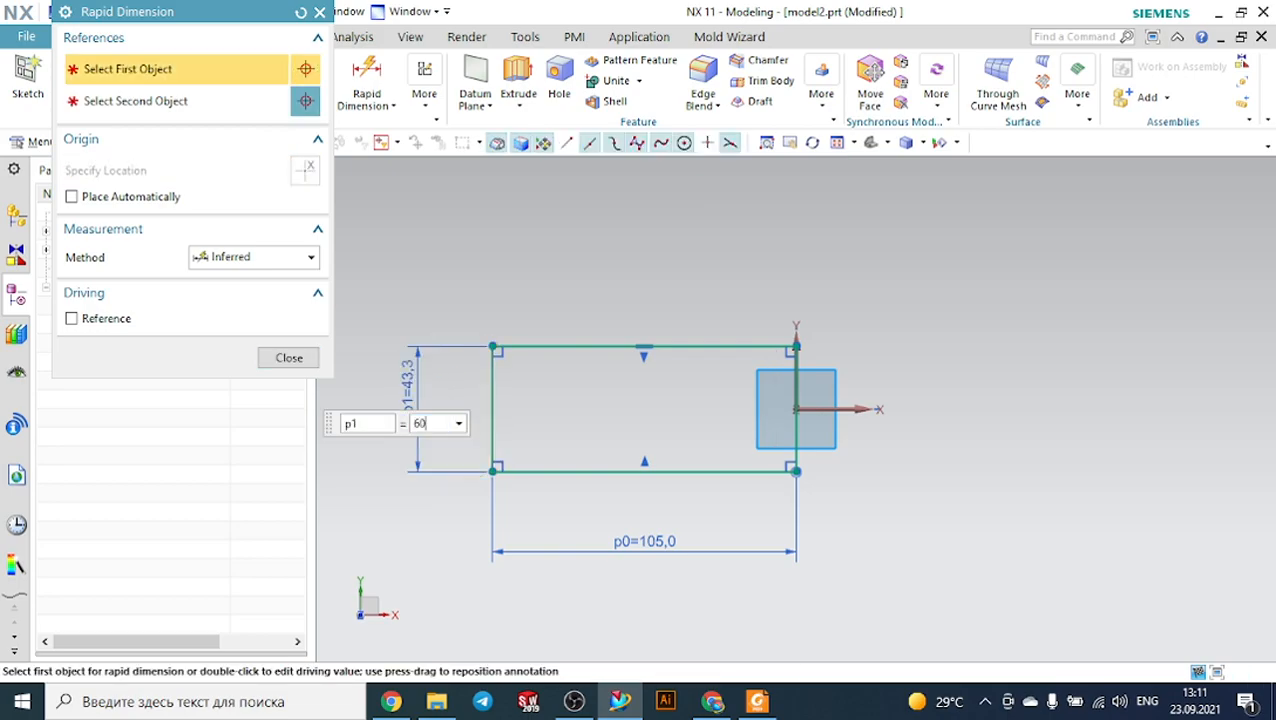
{"action": "key", "text": "Return"}
{"action": "key", "text": "Escape"}
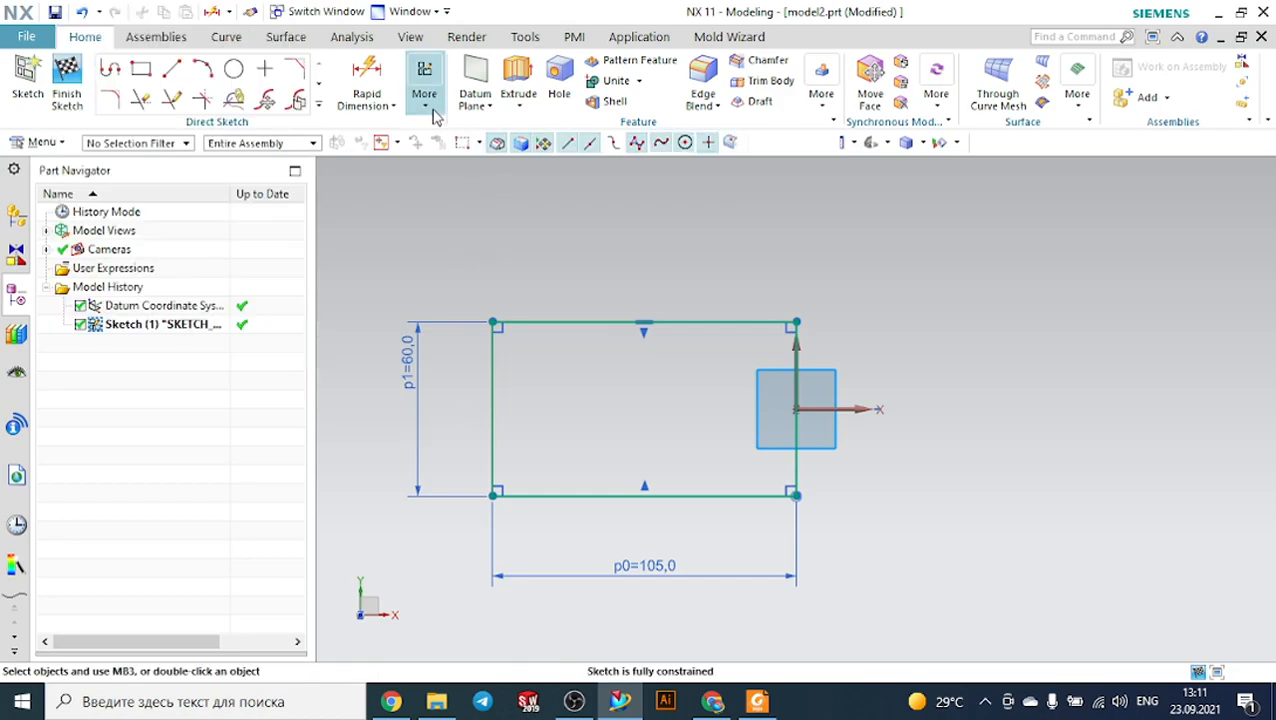
Draw a three-point semicircular arc joining the two rectangle corners on the Y axis and bulging outward along X.
{"action": "left_click", "coordinate": [168, 75]}
{"action": "left_click", "coordinate": [231, 70]}
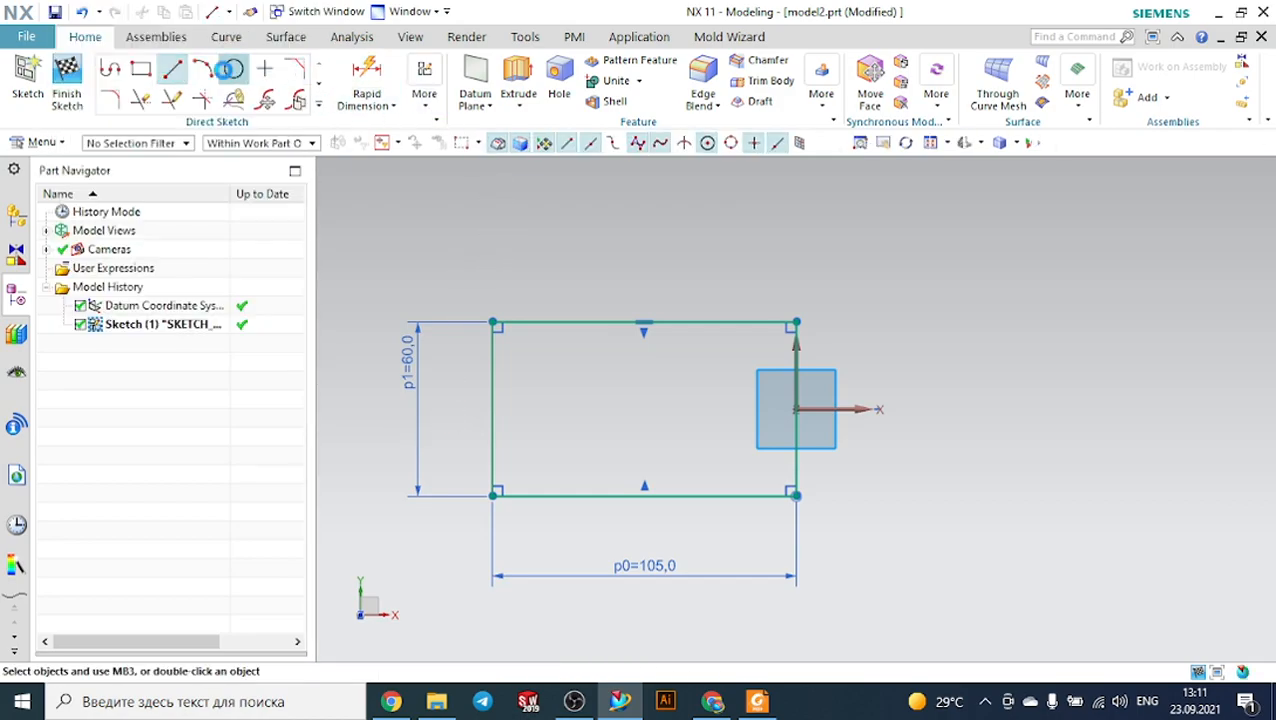
{"action": "left_click", "coordinate": [205, 71]}
{"action": "left_click", "coordinate": [804, 368]}
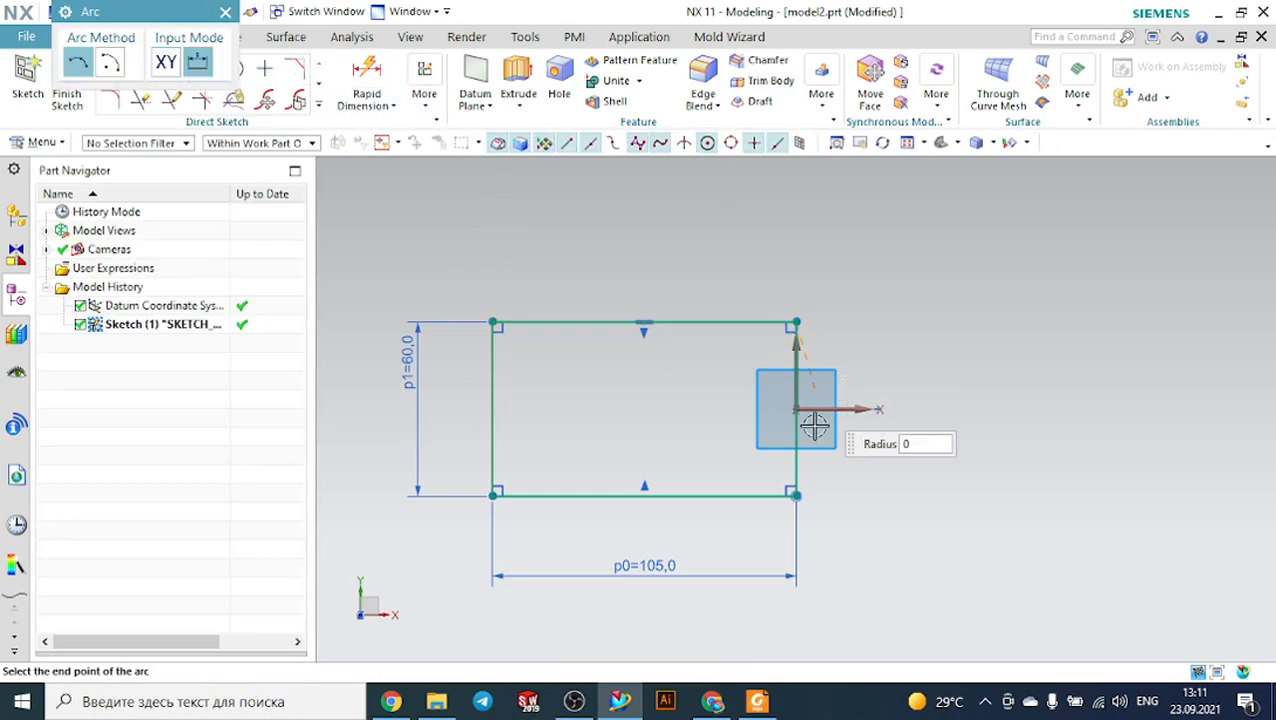
{"action": "left_click", "coordinate": [795, 493]}
{"action": "left_click", "coordinate": [849, 470]}
{"action": "key", "text": "Escape"}
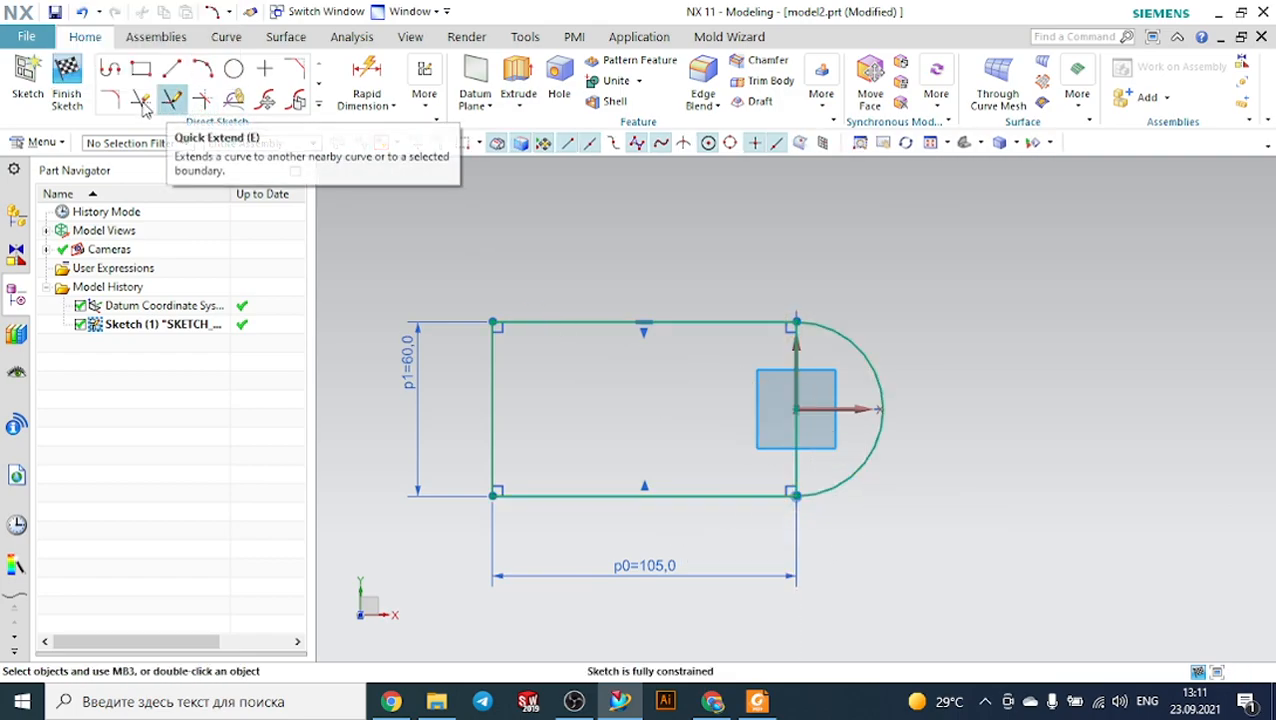
Trim away the rectangle's vertical edge that lies on the Y axis between the arc's ends.
{"action": "left_click", "coordinate": [170, 102]}
{"action": "left_click", "coordinate": [797, 346]}
{"action": "middle_click", "coordinate": [1034, 413]}
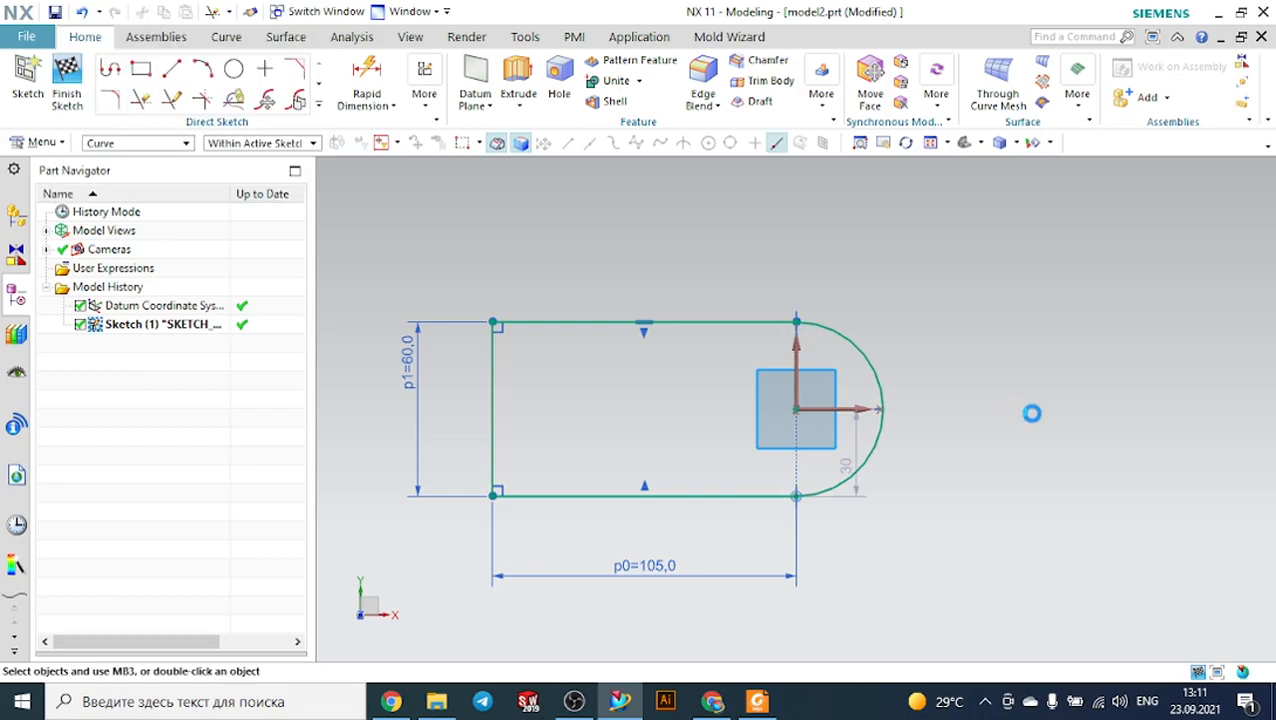
Consult the 3.pdf drawing in Foxit Reader, return to NX and sketch a full-height rectangle about 11.6 mm wide at the profile's straight end.
{"action": "left_click", "coordinate": [757, 701]}
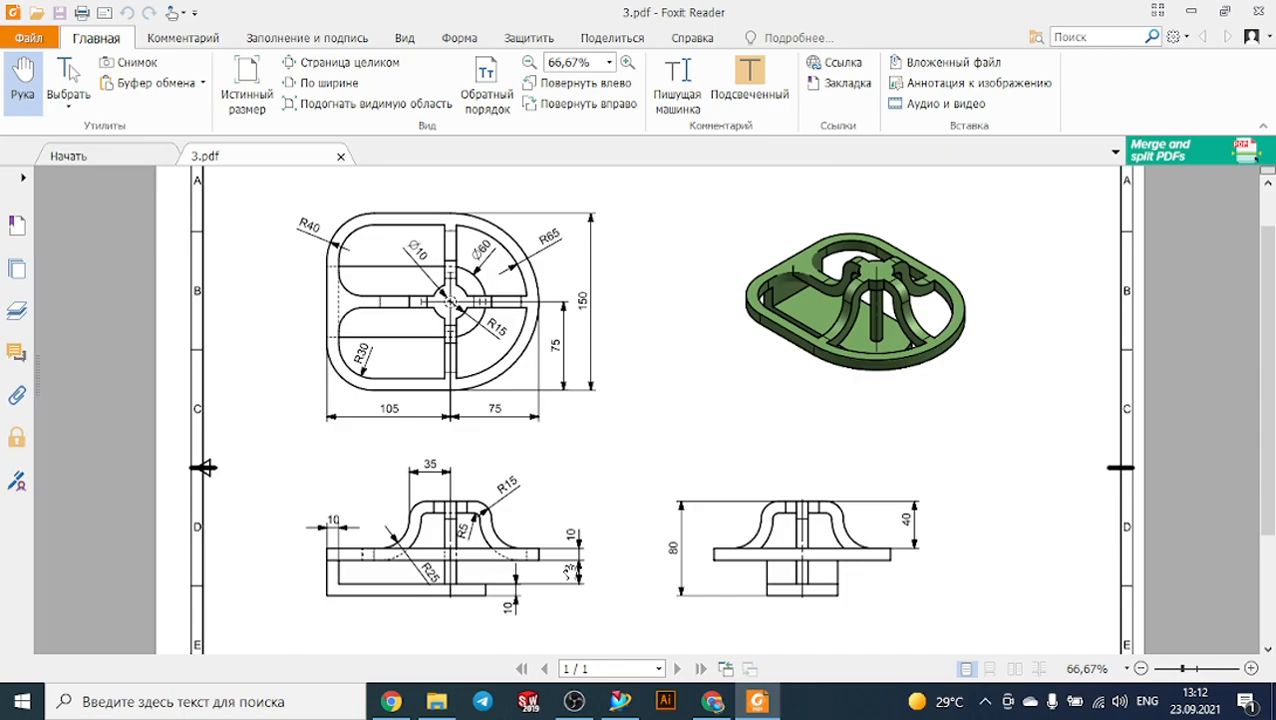
{"action": "left_click", "coordinate": [760, 688]}
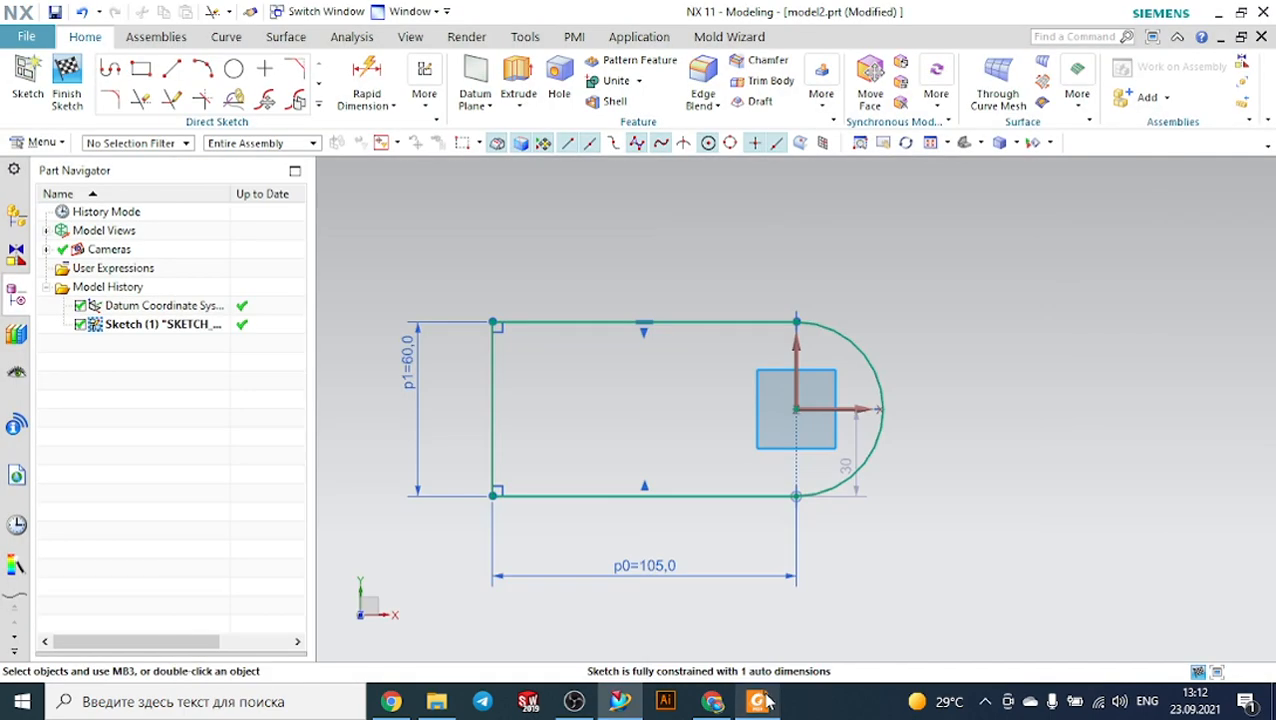
{"action": "left_click", "coordinate": [140, 68]}
{"action": "left_click", "coordinate": [493, 320]}
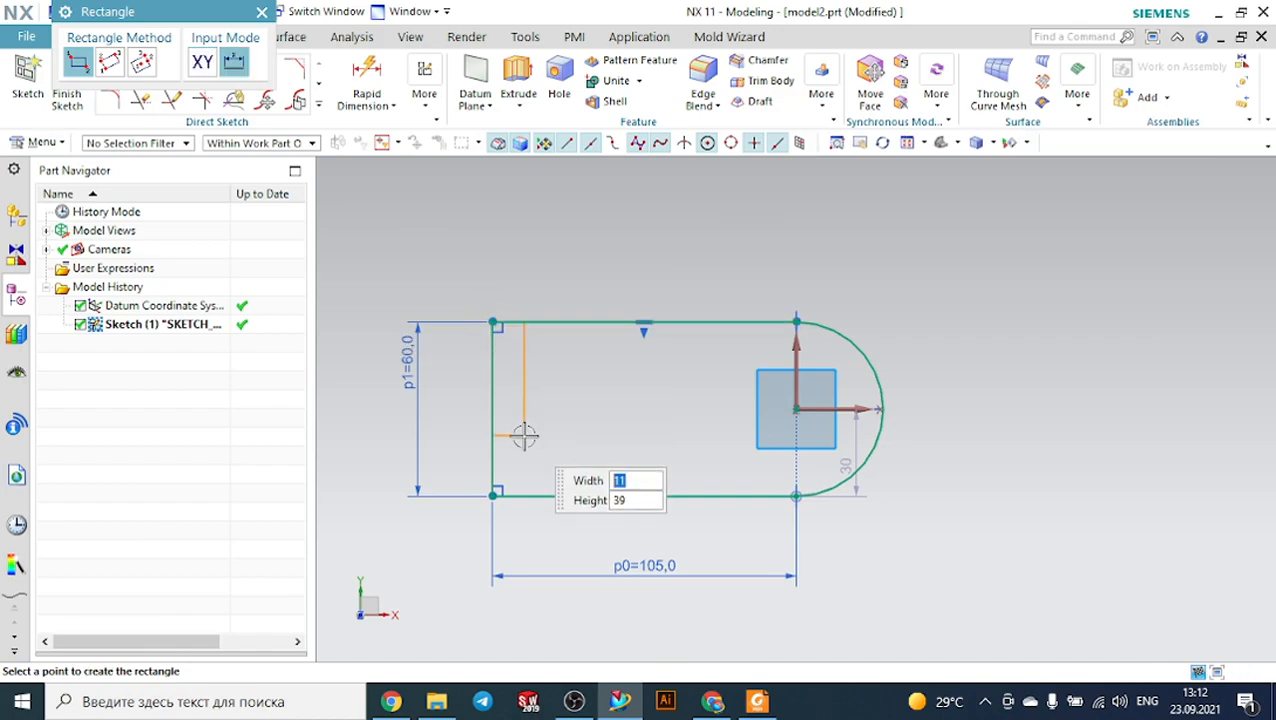
{"action": "left_click", "coordinate": [530, 485]}
{"action": "key", "text": "Escape"}
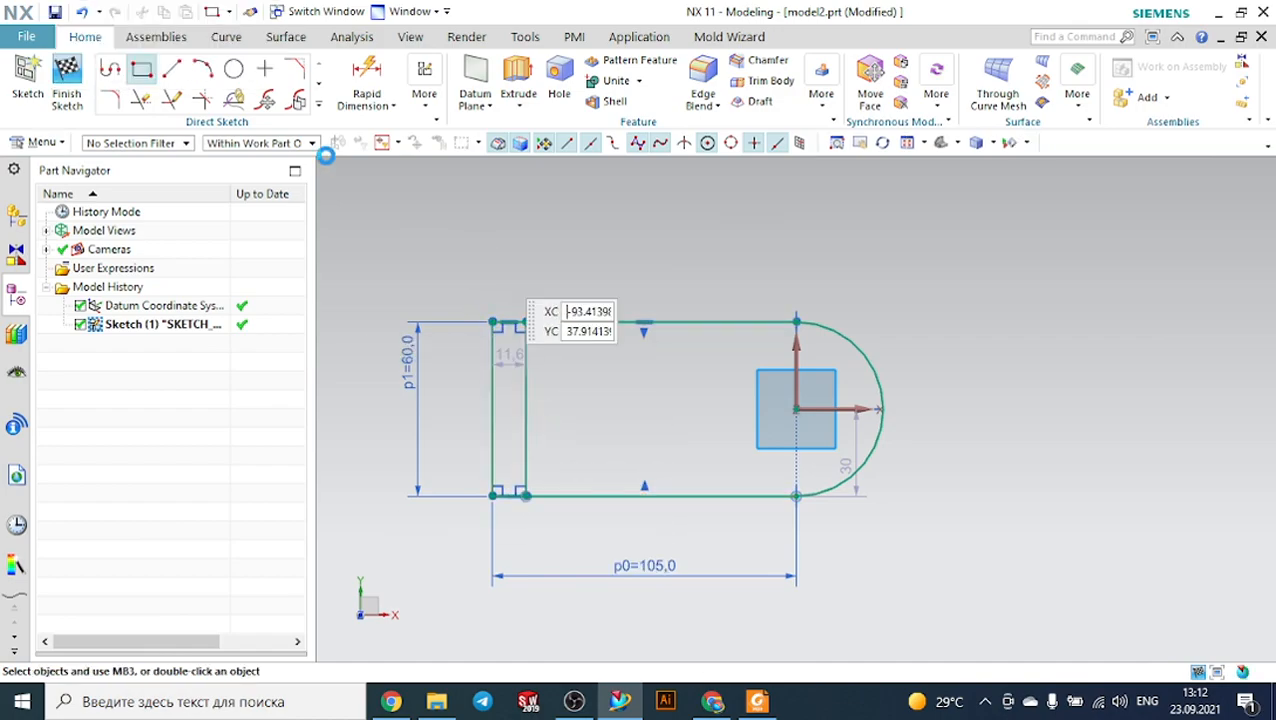
Dimension the narrow end rectangle's width as 10 mm and finish the sketch.
{"action": "left_click", "coordinate": [366, 80]}
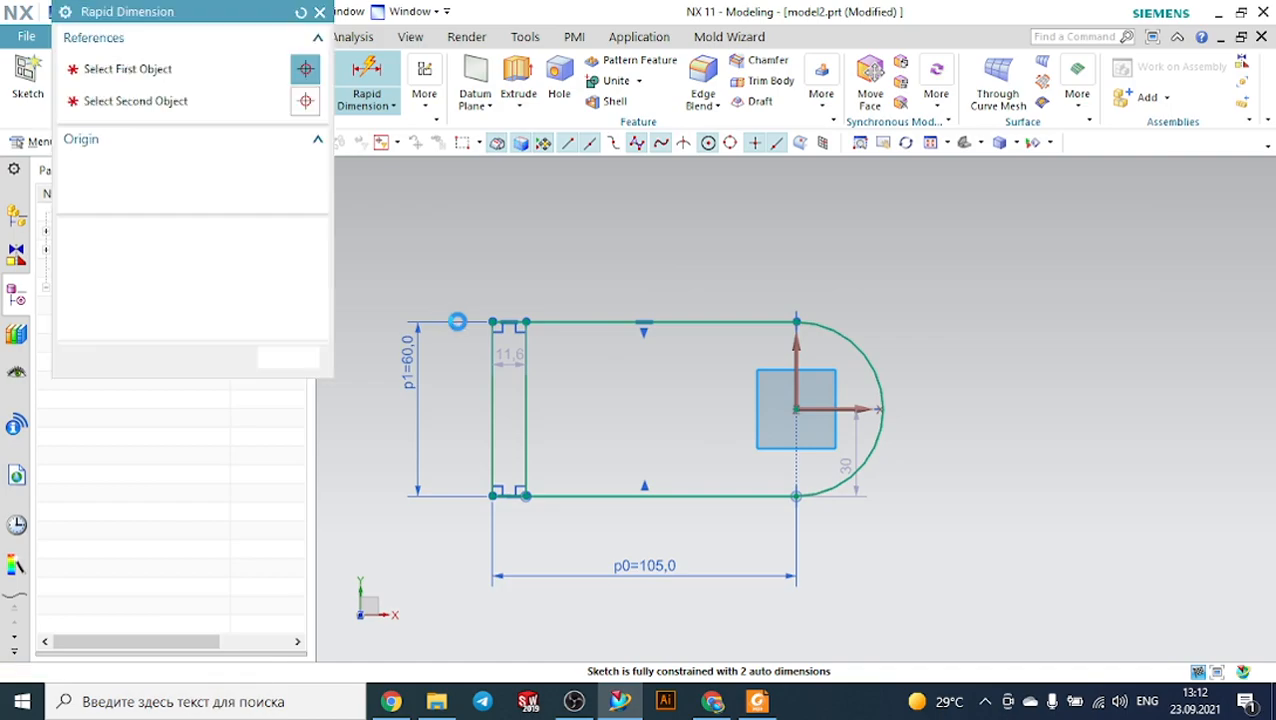
{"action": "left_click", "coordinate": [492, 362]}
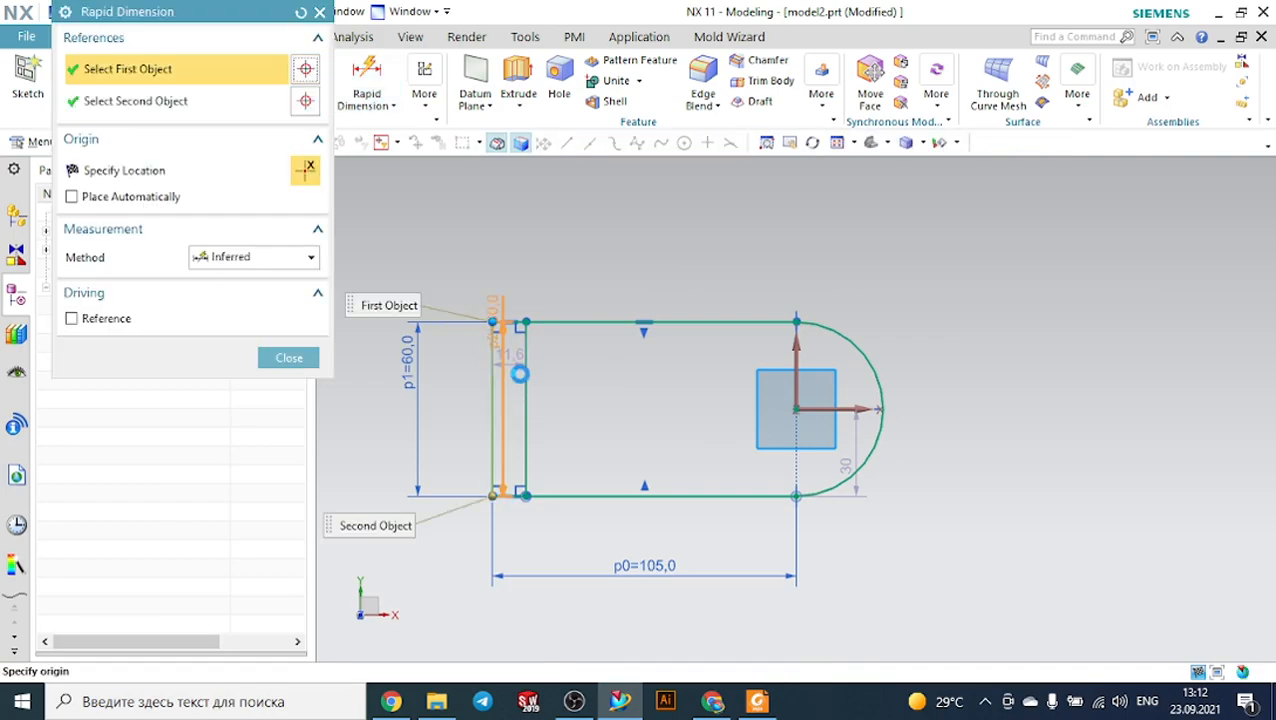
{"action": "left_click", "coordinate": [514, 240]}
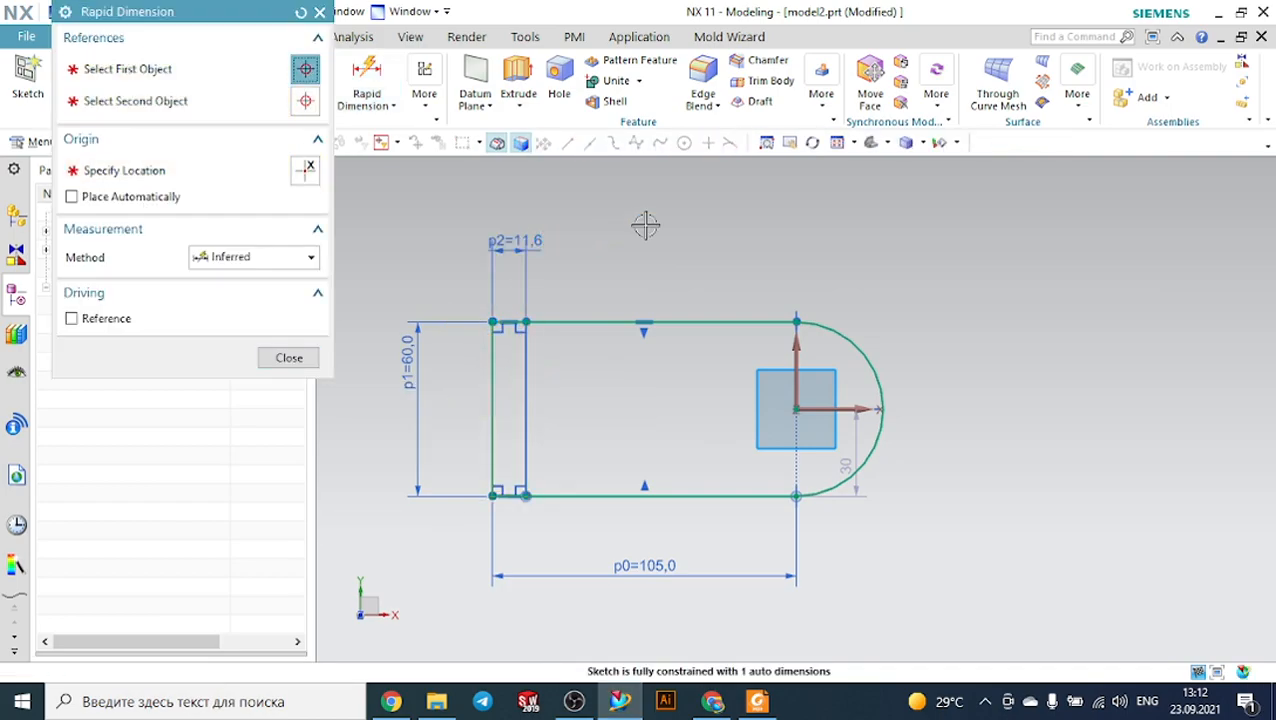
{"action": "type", "text": "10"}
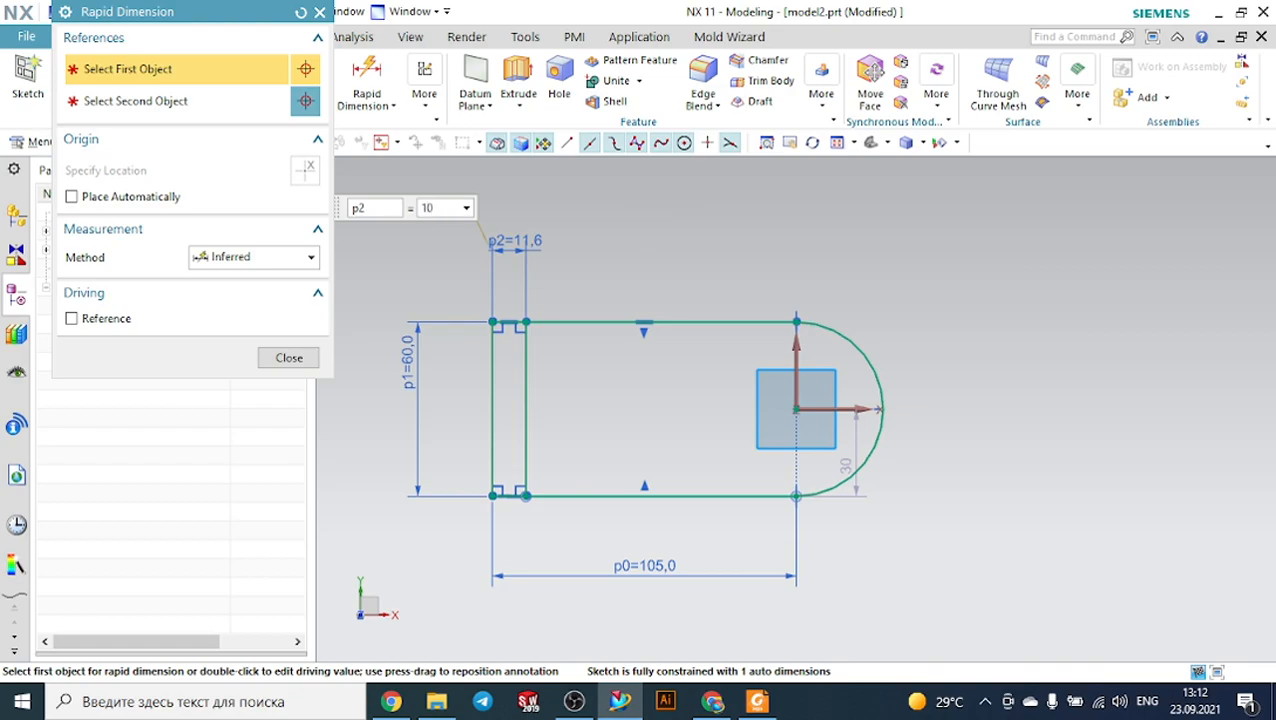
{"action": "key", "text": "Return"}
{"action": "key", "text": "Escape"}
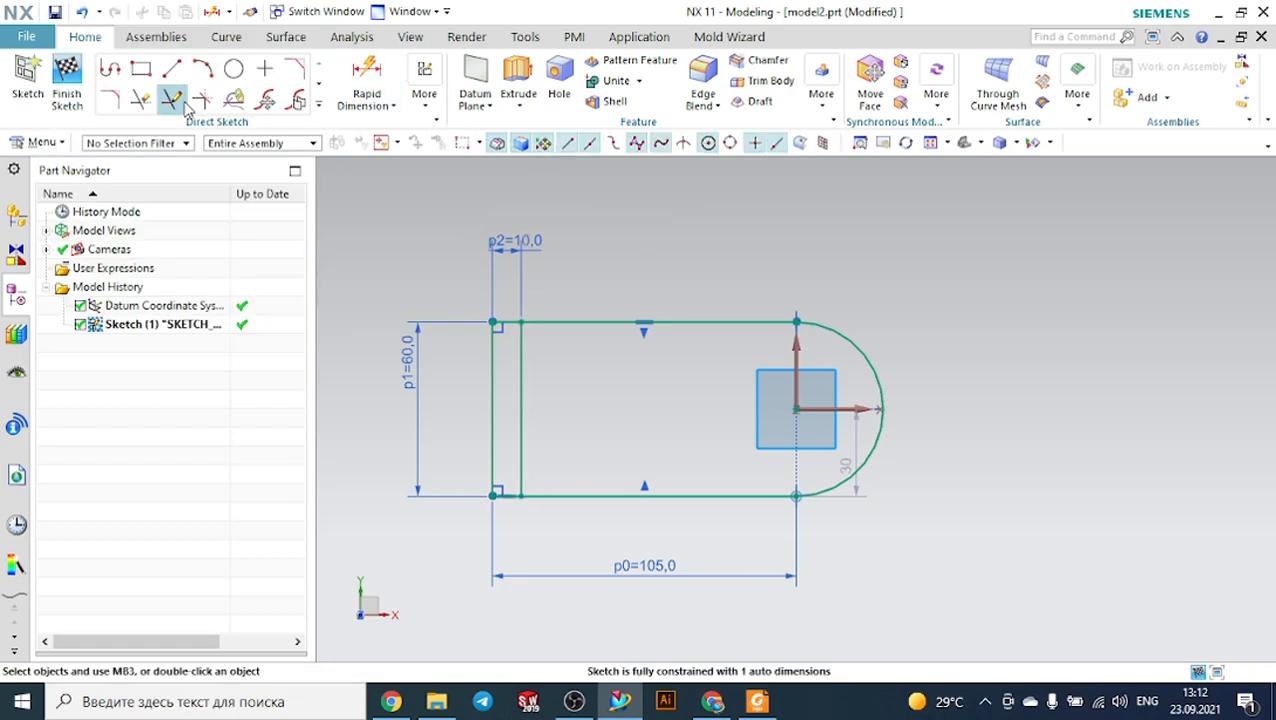
{"action": "left_click", "coordinate": [67, 85]}
Extrude the round-ended region of the sketch 10 mm, checking the thickness in the 3.pdf drawing in Foxit Reader before returning to NX.
{"action": "mouse_move", "coordinate": [721, 265]}
{"action": "middle_mouse_down"}
{"action": "mouse_move", "coordinate": [803, 276]}
{"action": "mouse_move", "coordinate": [809, 233]}
{"action": "middle_mouse_up"}
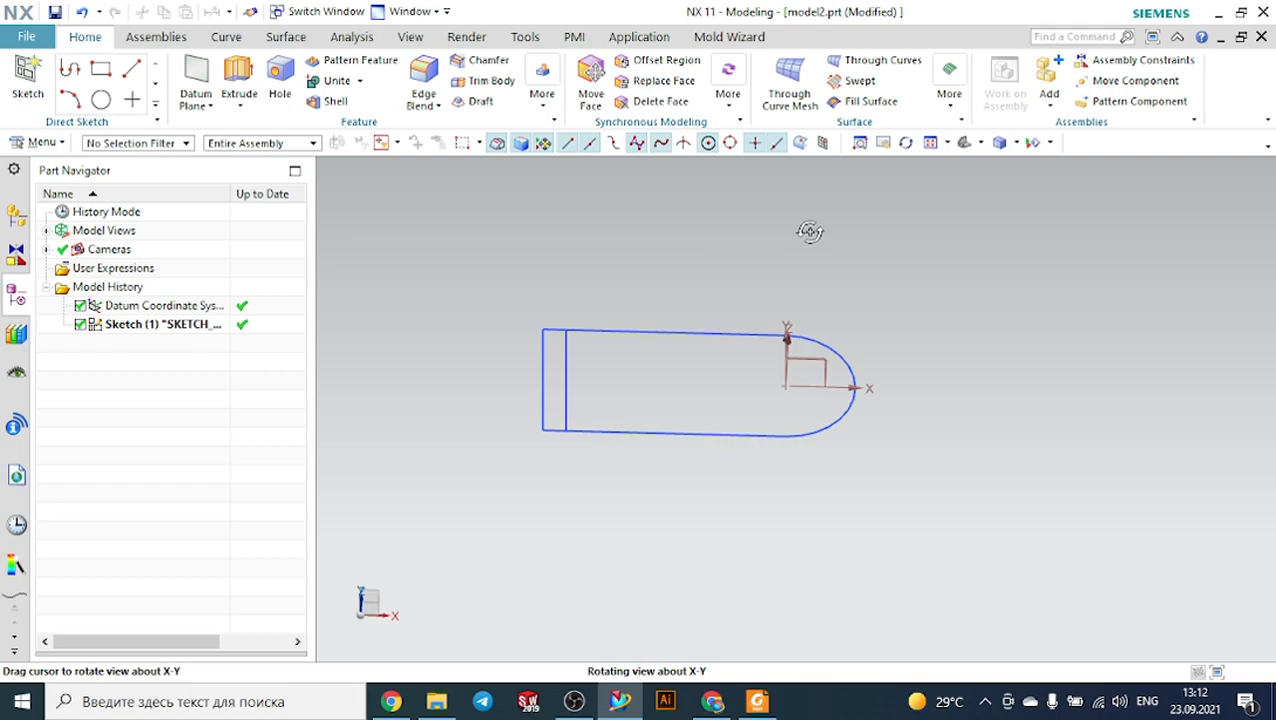
{"action": "left_click", "coordinate": [239, 74]}
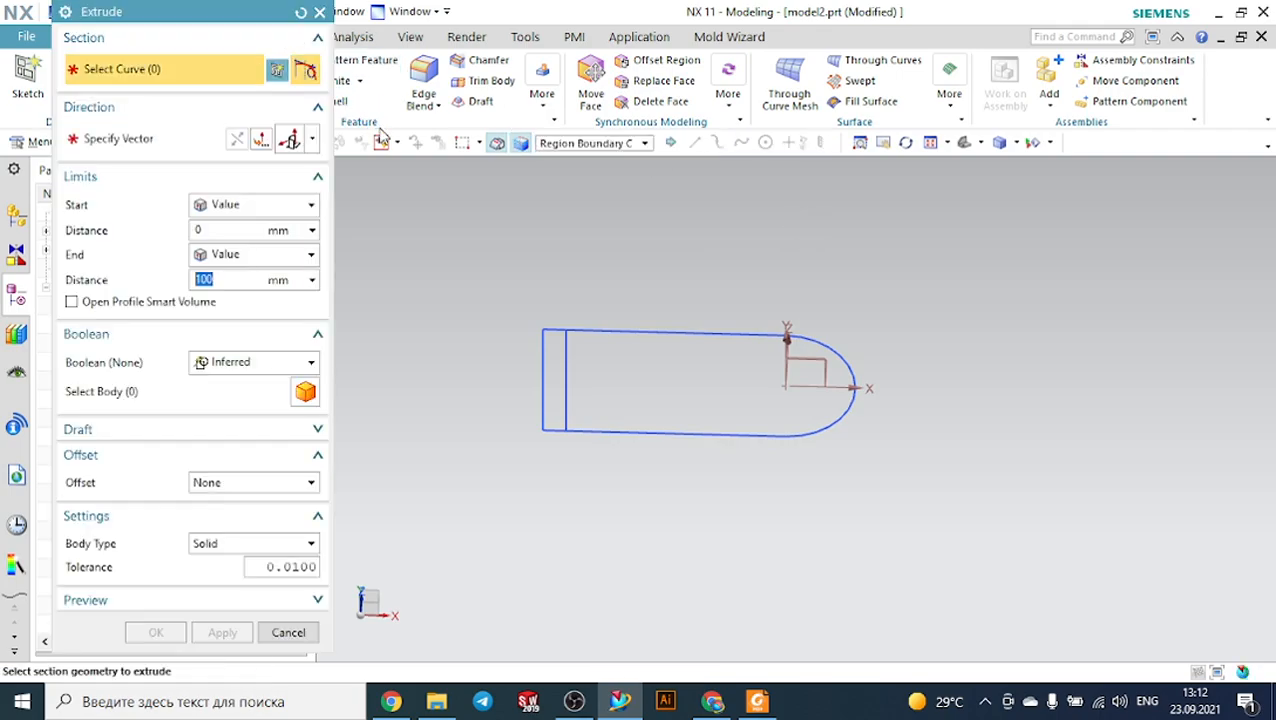
{"action": "left_click", "coordinate": [587, 147]}
{"action": "left_click", "coordinate": [587, 147]}
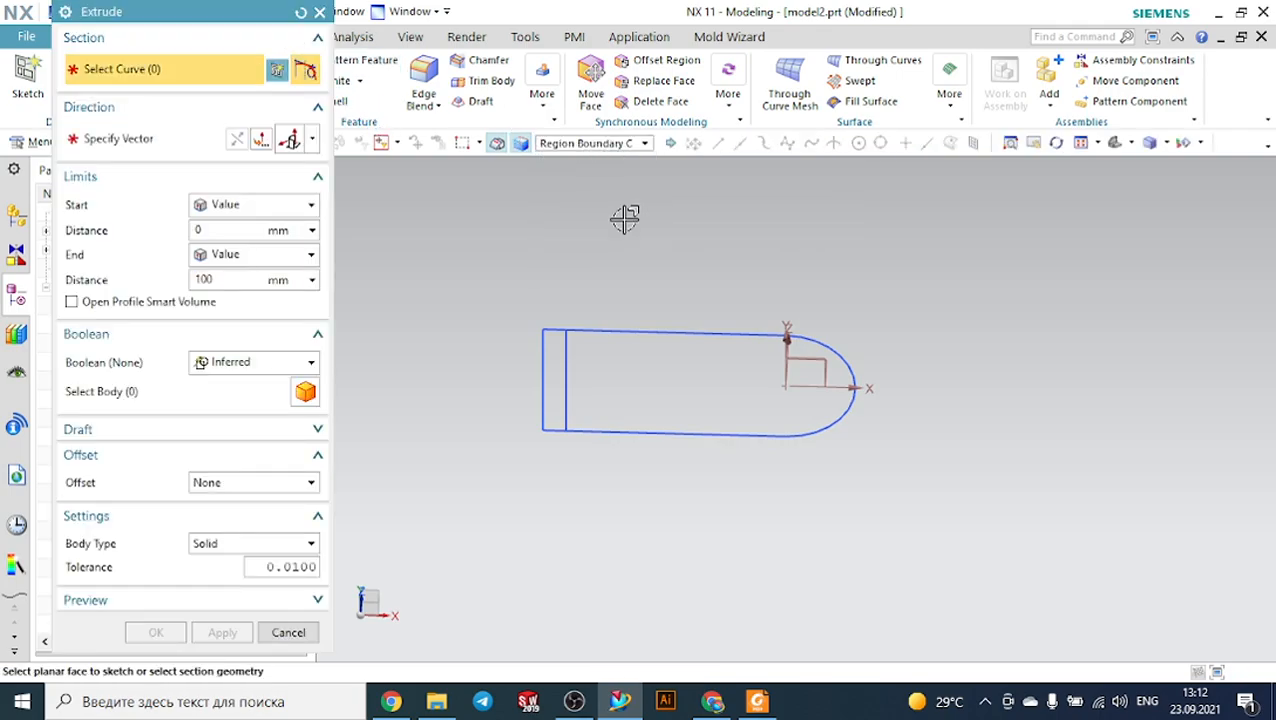
{"action": "left_click", "coordinate": [654, 347]}
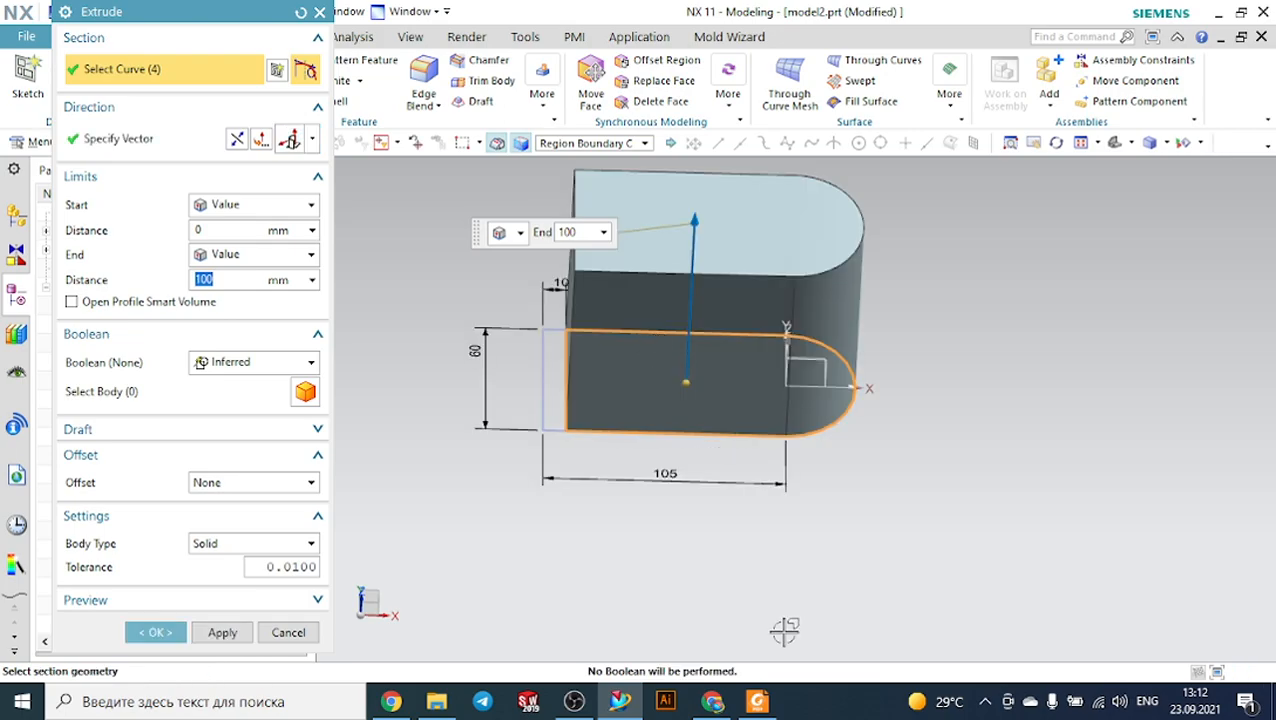
{"action": "left_click", "coordinate": [758, 702]}
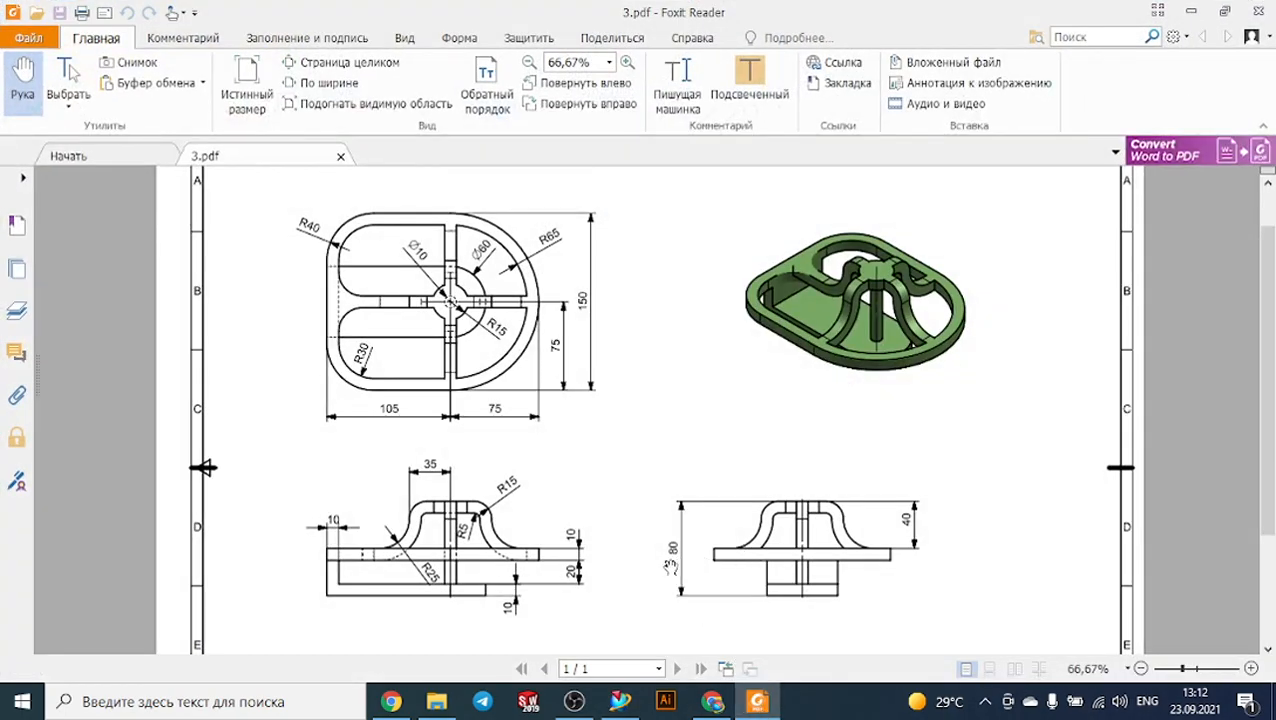
{"action": "left_click", "coordinate": [625, 704]}
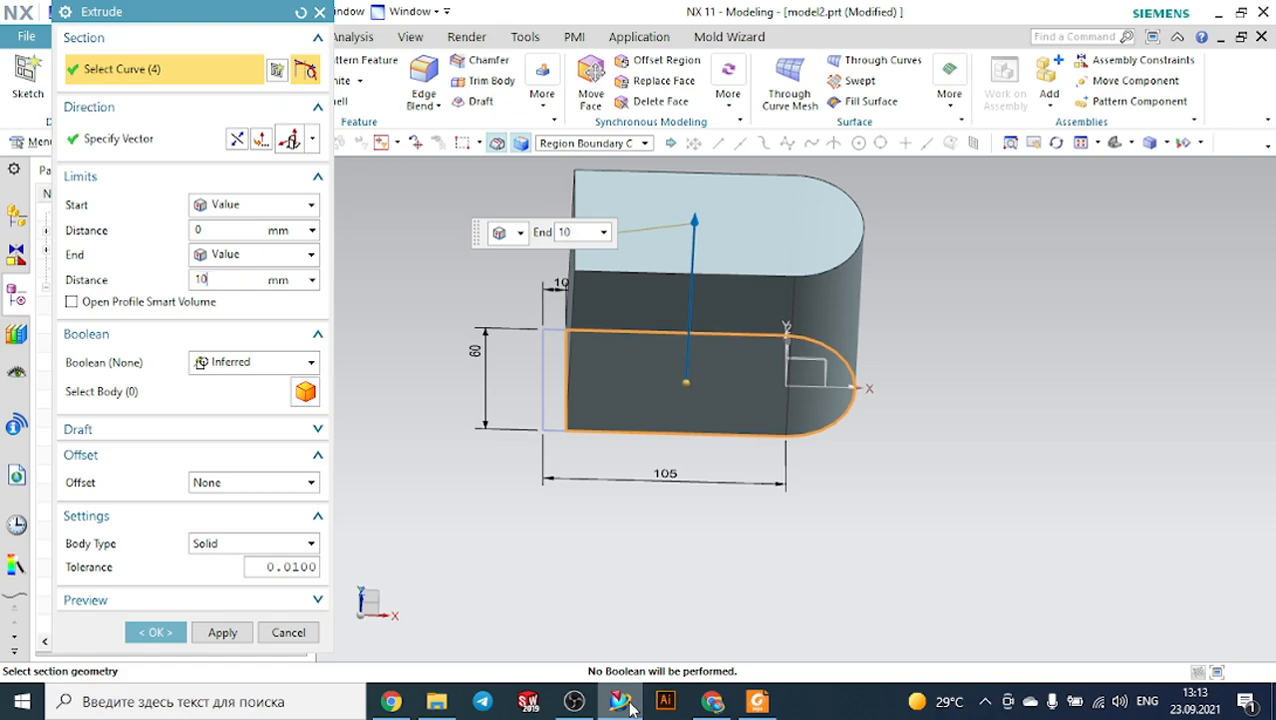
{"action": "key", "text": "Return"}
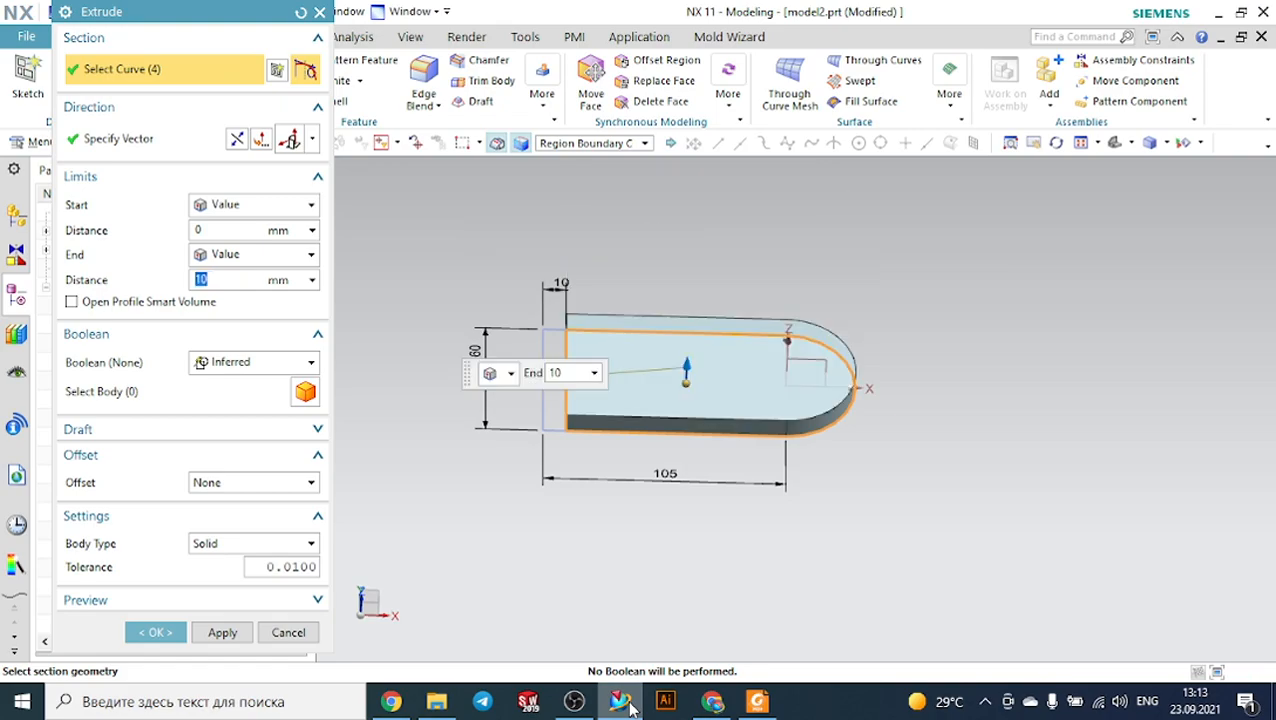
{"action": "left_click", "coordinate": [222, 632]}
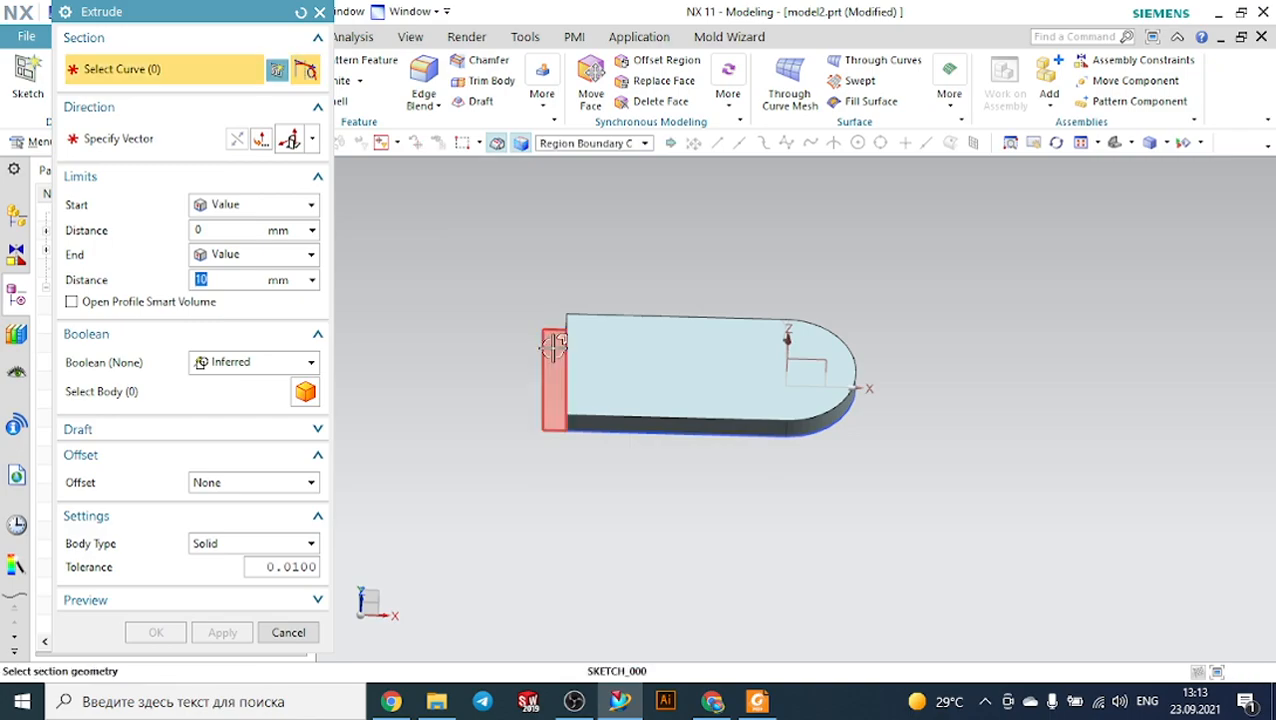
Check the wall height in the 3.pdf drawing, then in NX extrude the narrow end rectangle 40 mm and unite it with the plate.
{"action": "left_click", "coordinate": [550, 355]}
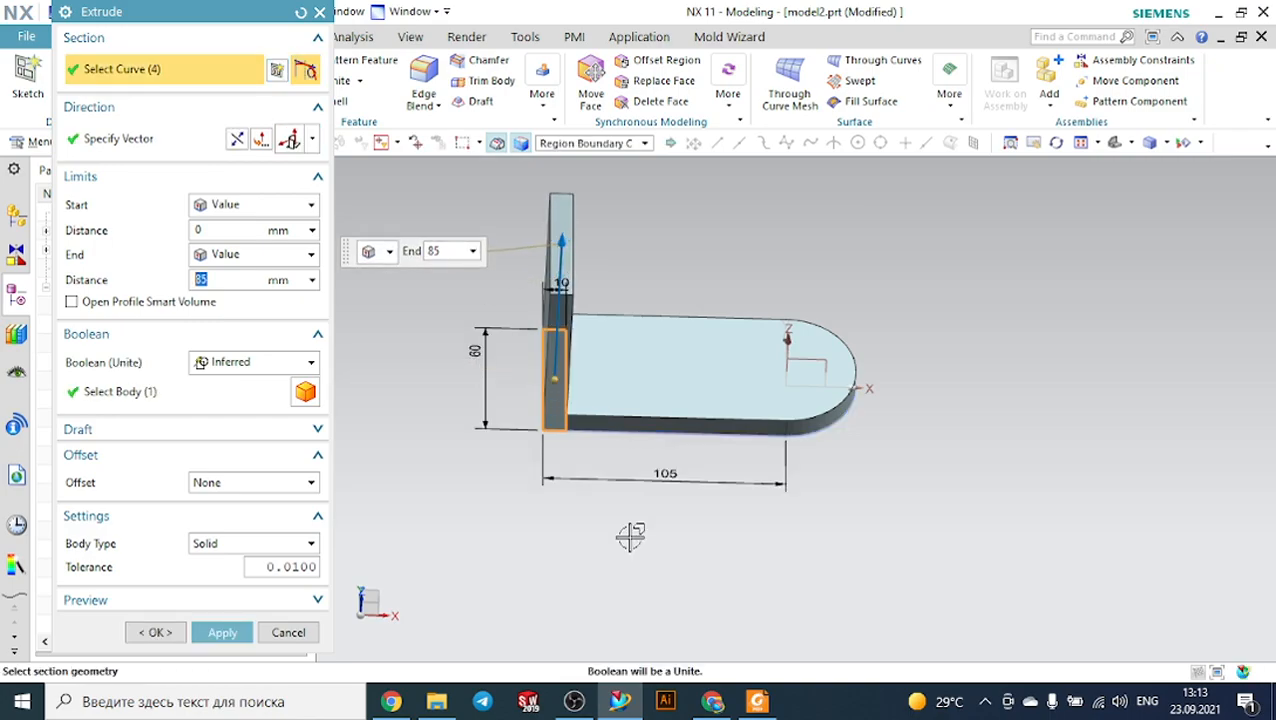
{"action": "left_click", "coordinate": [760, 702]}
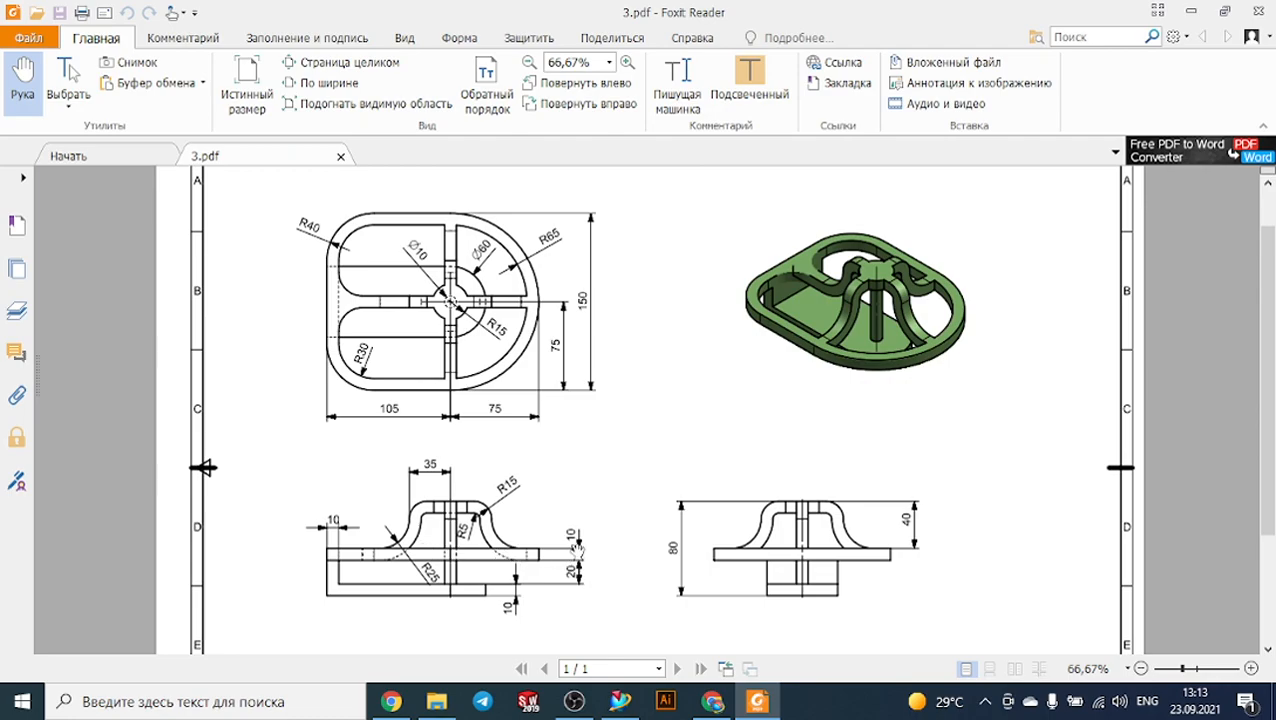
{"action": "left_click", "coordinate": [619, 702]}
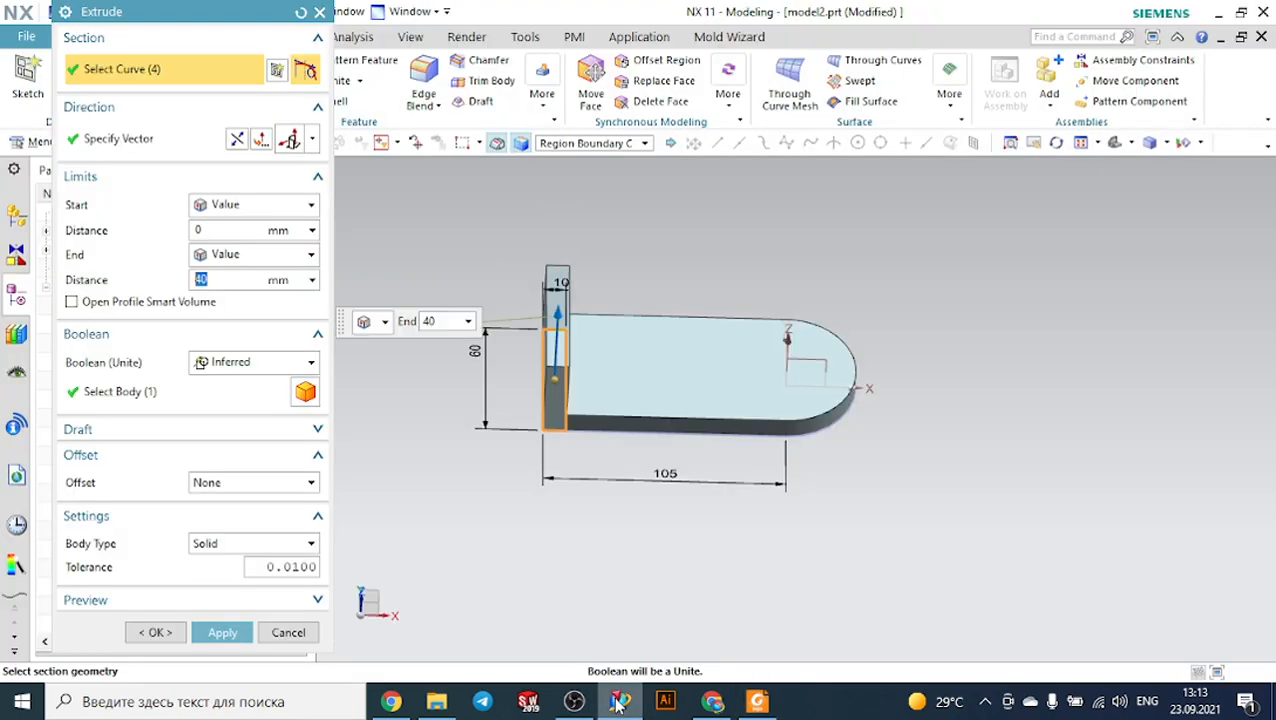
{"action": "left_click", "coordinate": [250, 363]}
{"action": "left_click", "coordinate": [232, 403]}
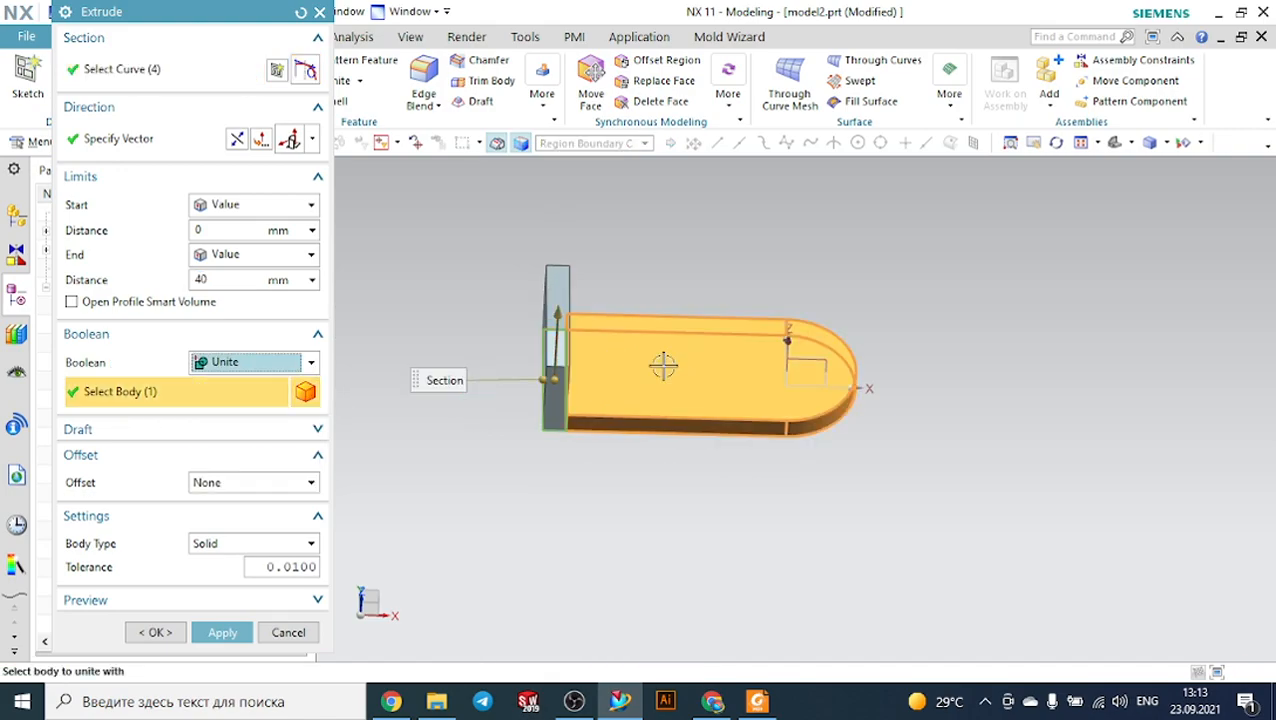
{"action": "left_click", "coordinate": [170, 629]}
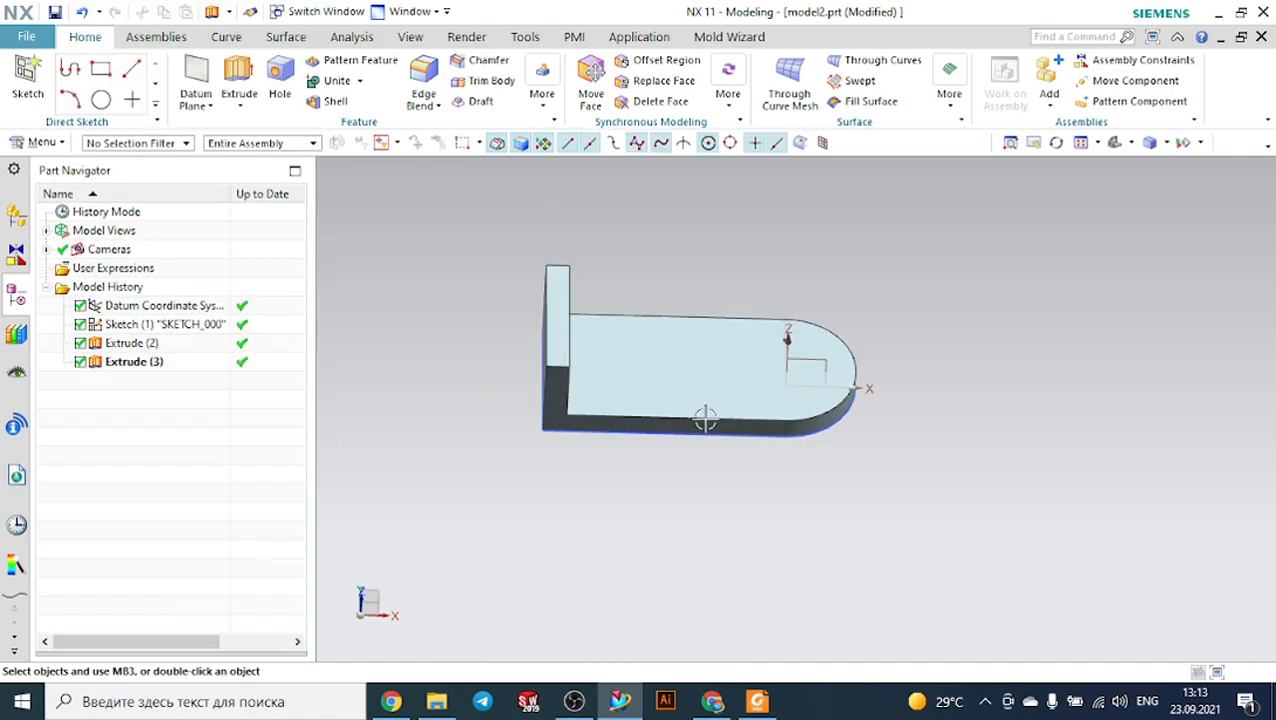
Consult the 3.pdf drawing in Foxit Reader, return to NX and create a sketch on the upper face of the end wall.
{"action": "left_click", "coordinate": [961, 142]}
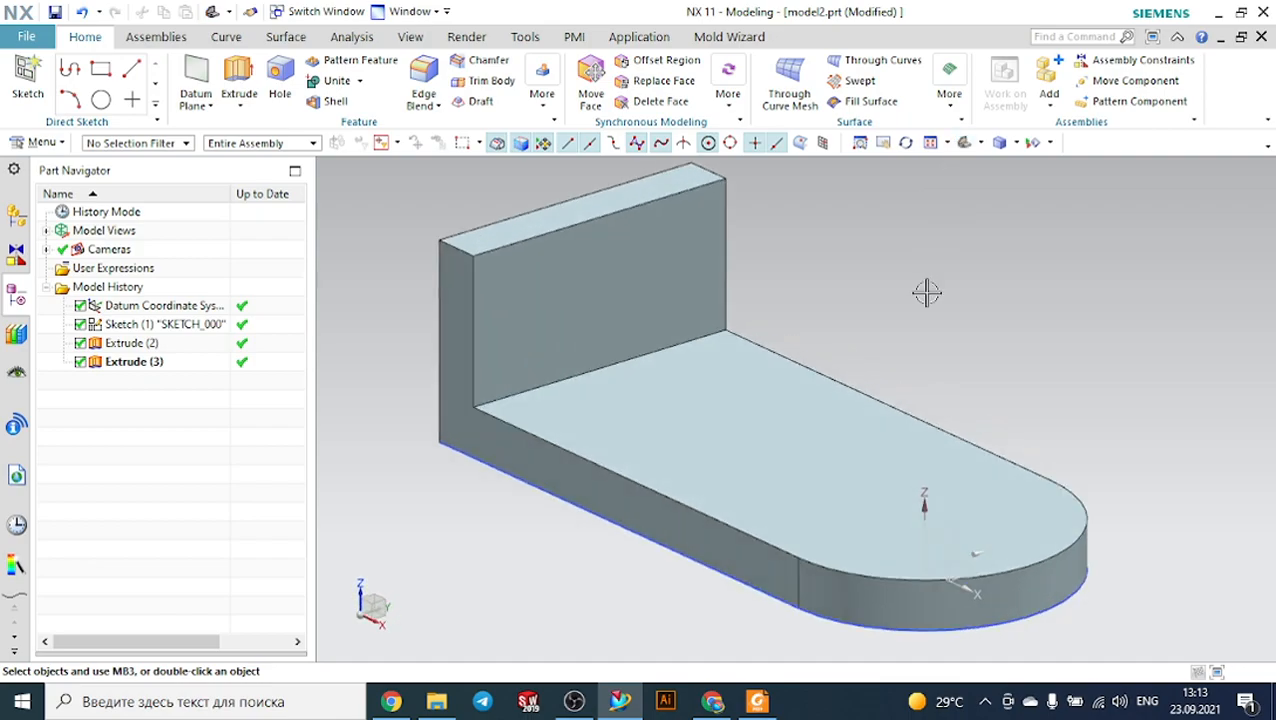
{"action": "left_click", "coordinate": [759, 701]}
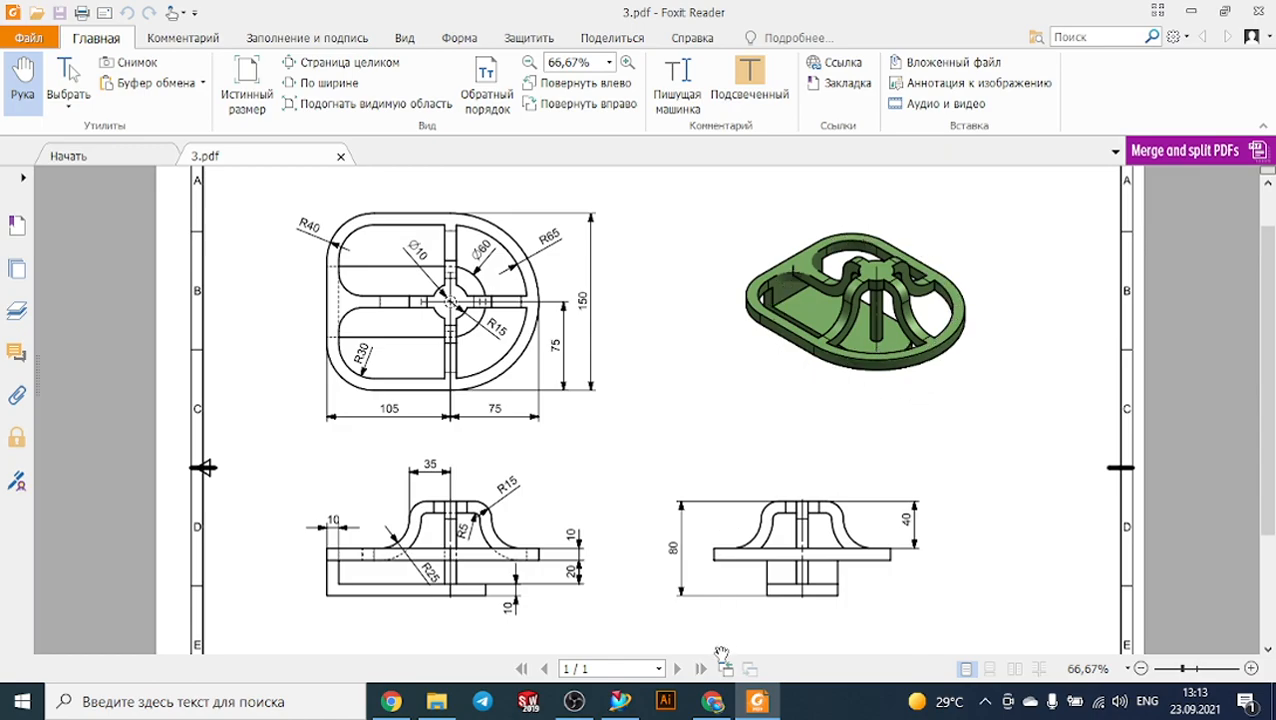
{"action": "left_click", "coordinate": [622, 701]}
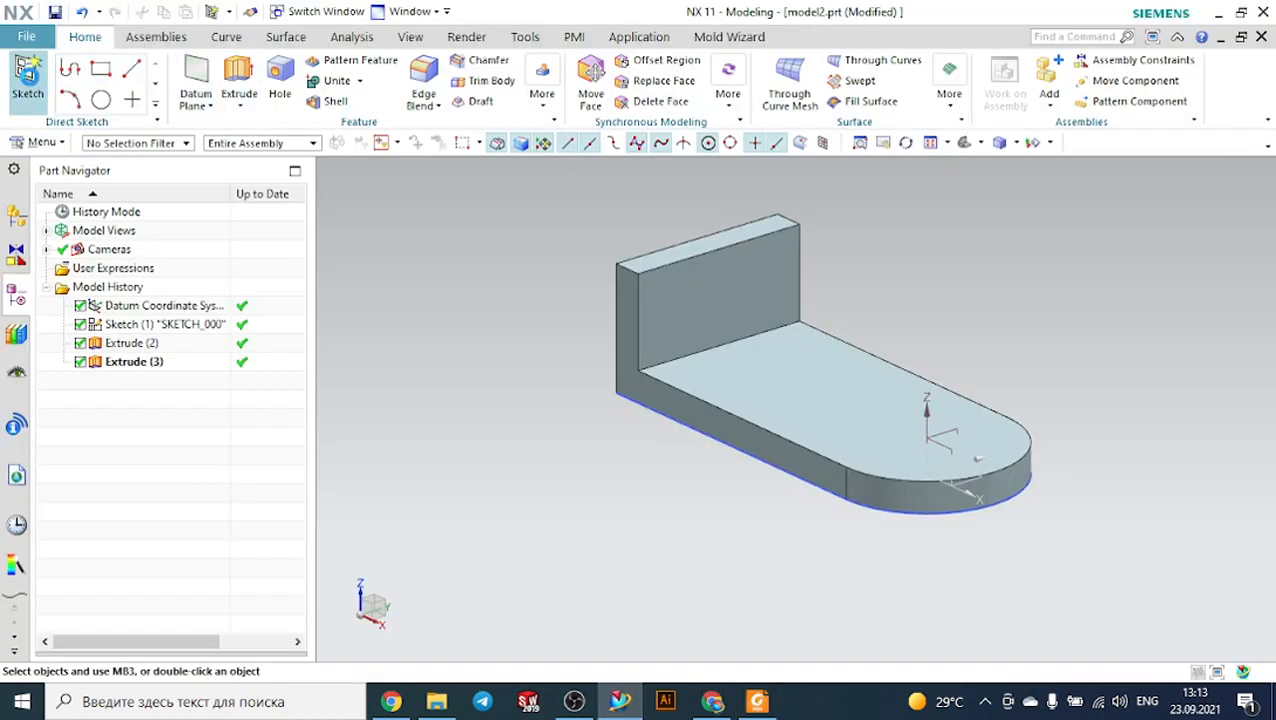
{"action": "left_click", "coordinate": [28, 80]}
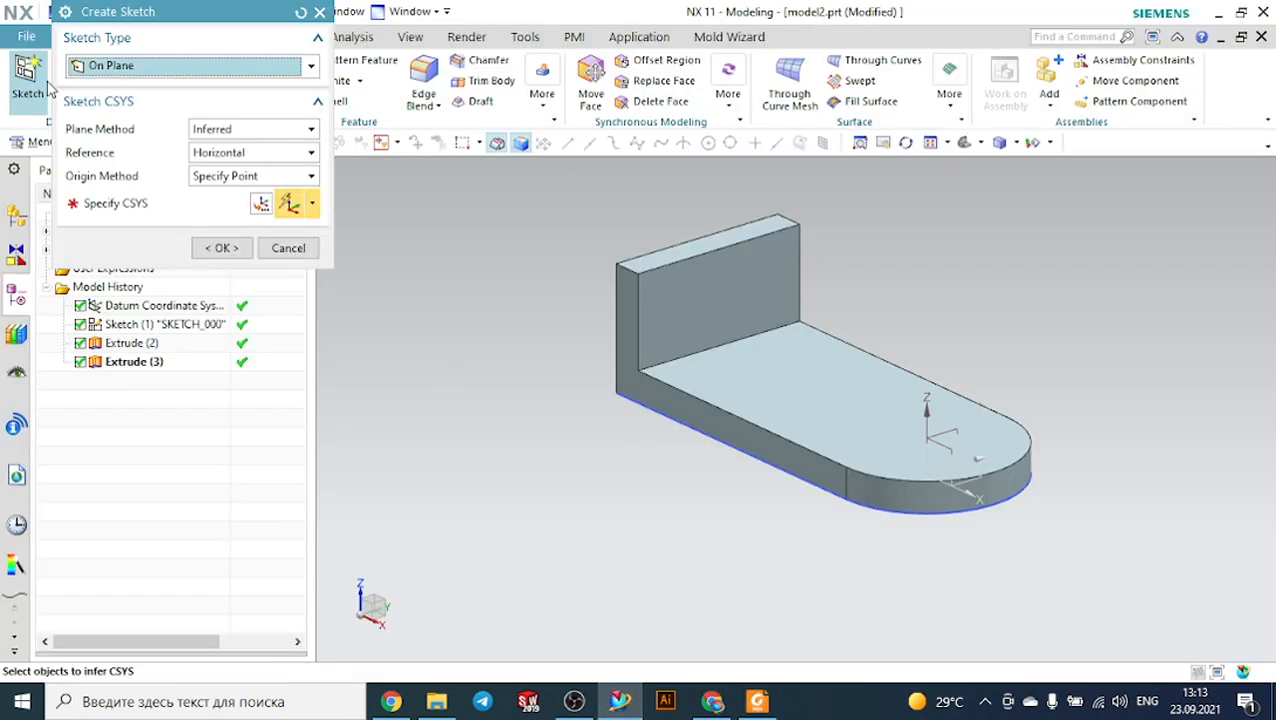
{"action": "left_click", "coordinate": [664, 250]}
{"action": "left_click", "coordinate": [224, 247]}
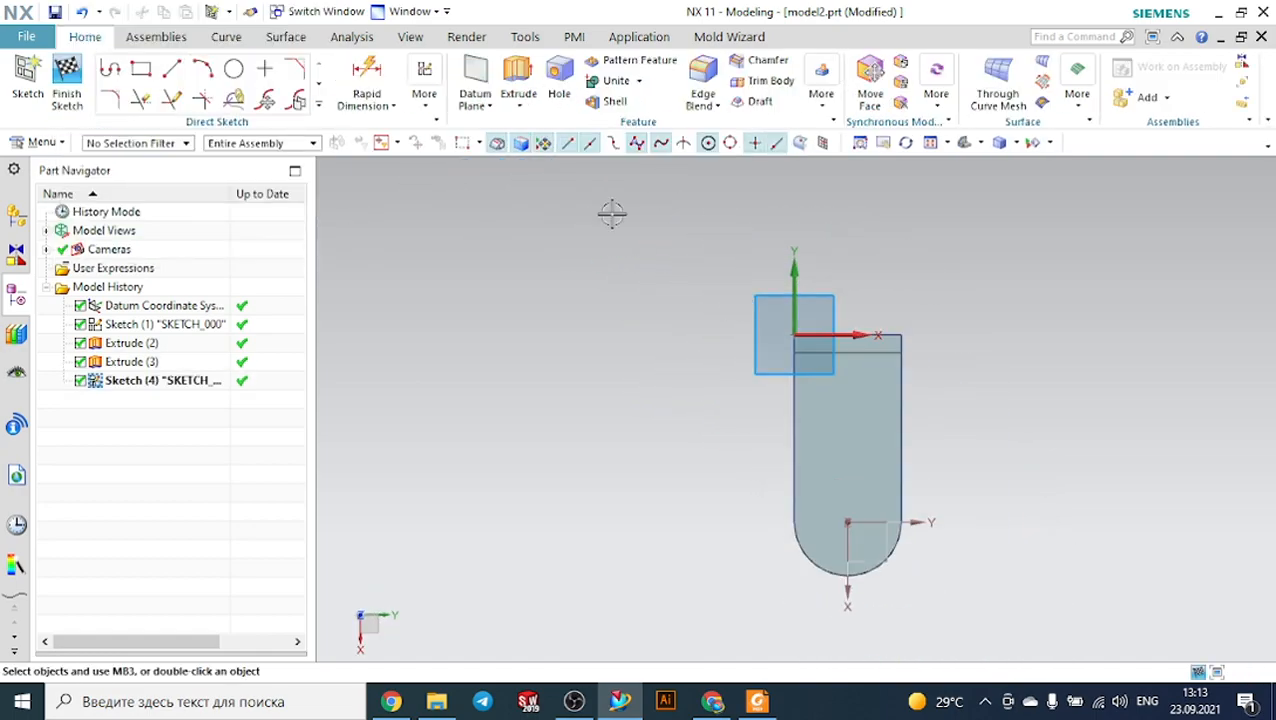
Check the drawing again and sketch a rectangle about 200 by 170 mm enclosing the whole plate outline.
{"action": "left_click", "coordinate": [752, 702]}
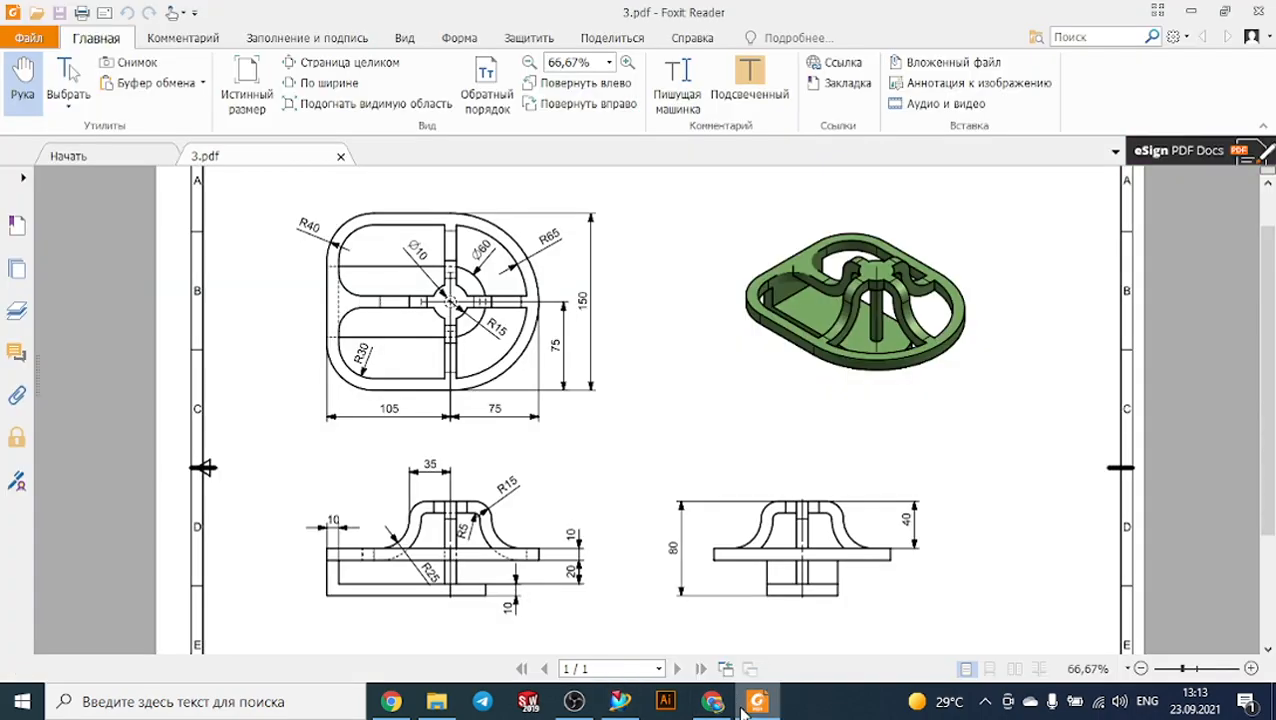
{"action": "left_click", "coordinate": [752, 702]}
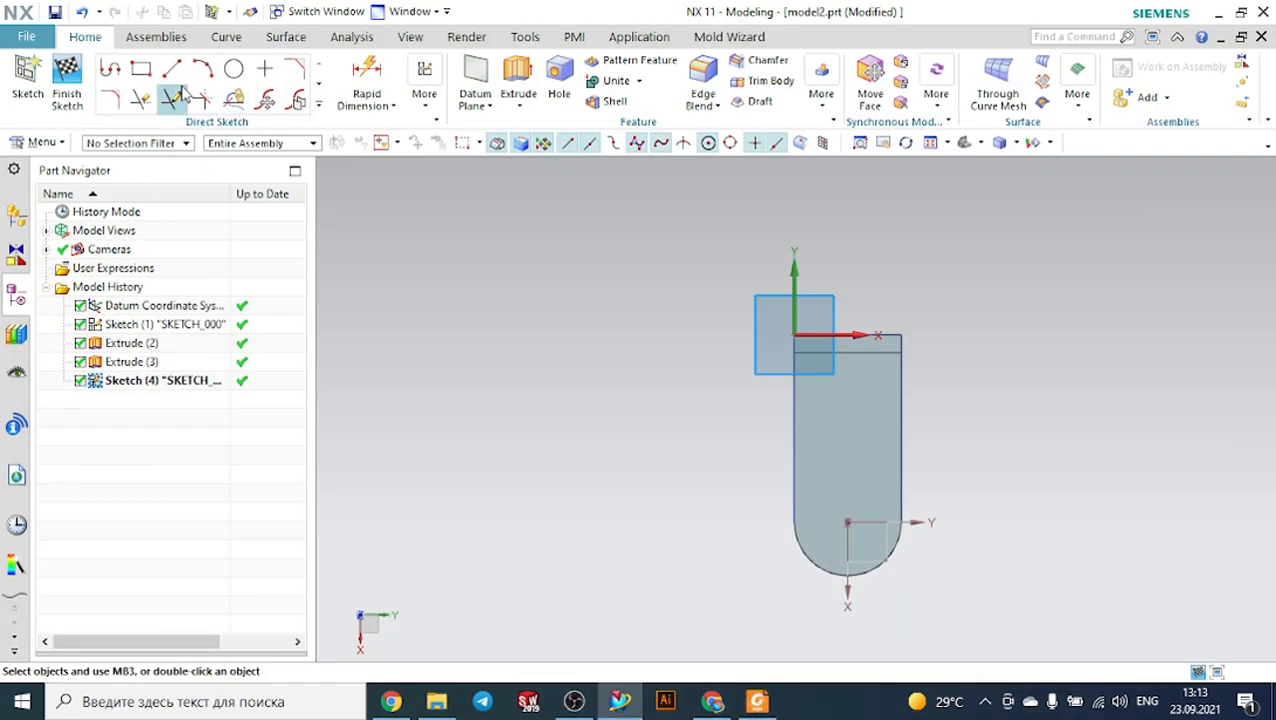
{"action": "left_click", "coordinate": [140, 68]}
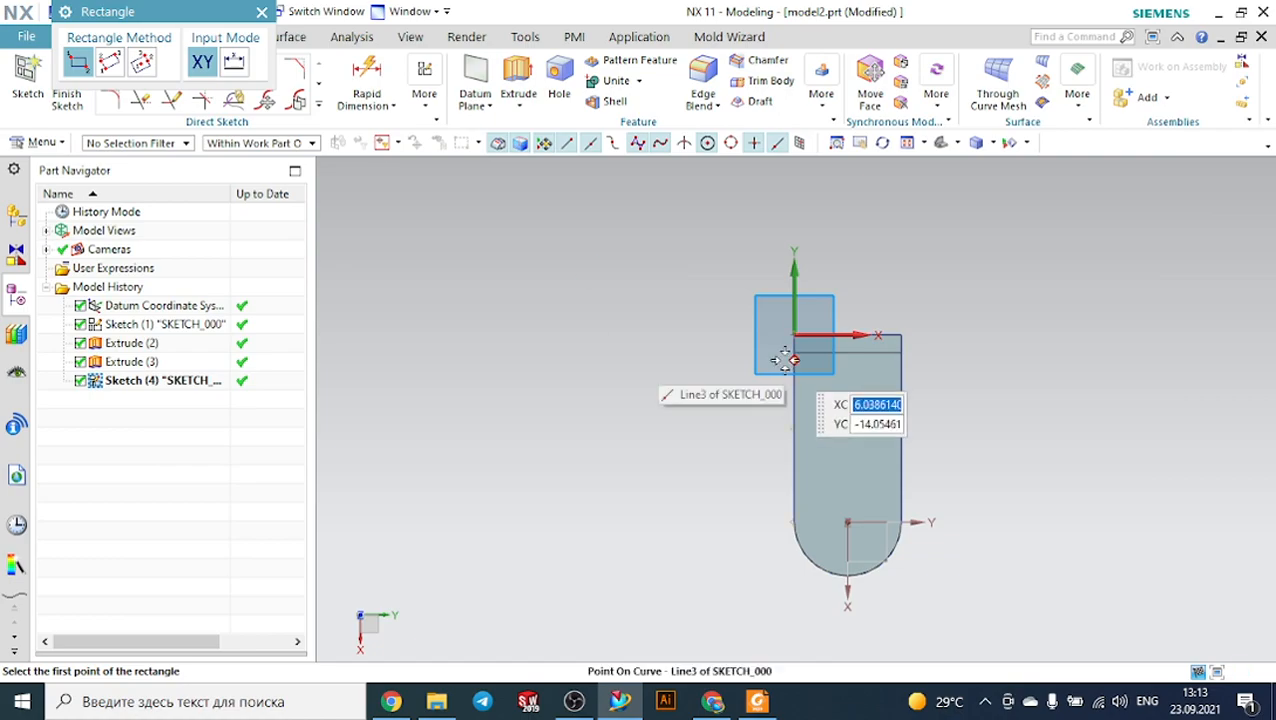
{"action": "left_click", "coordinate": [680, 309]}
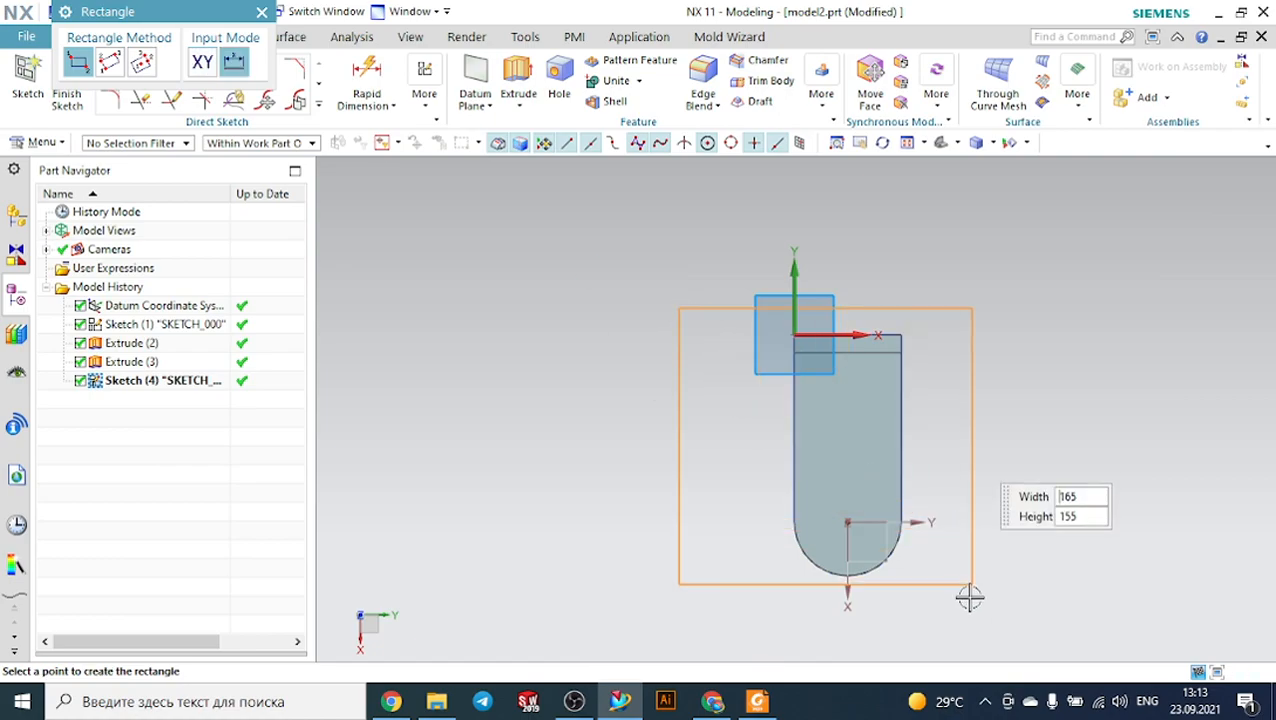
{"action": "left_click", "coordinate": [1037, 619]}
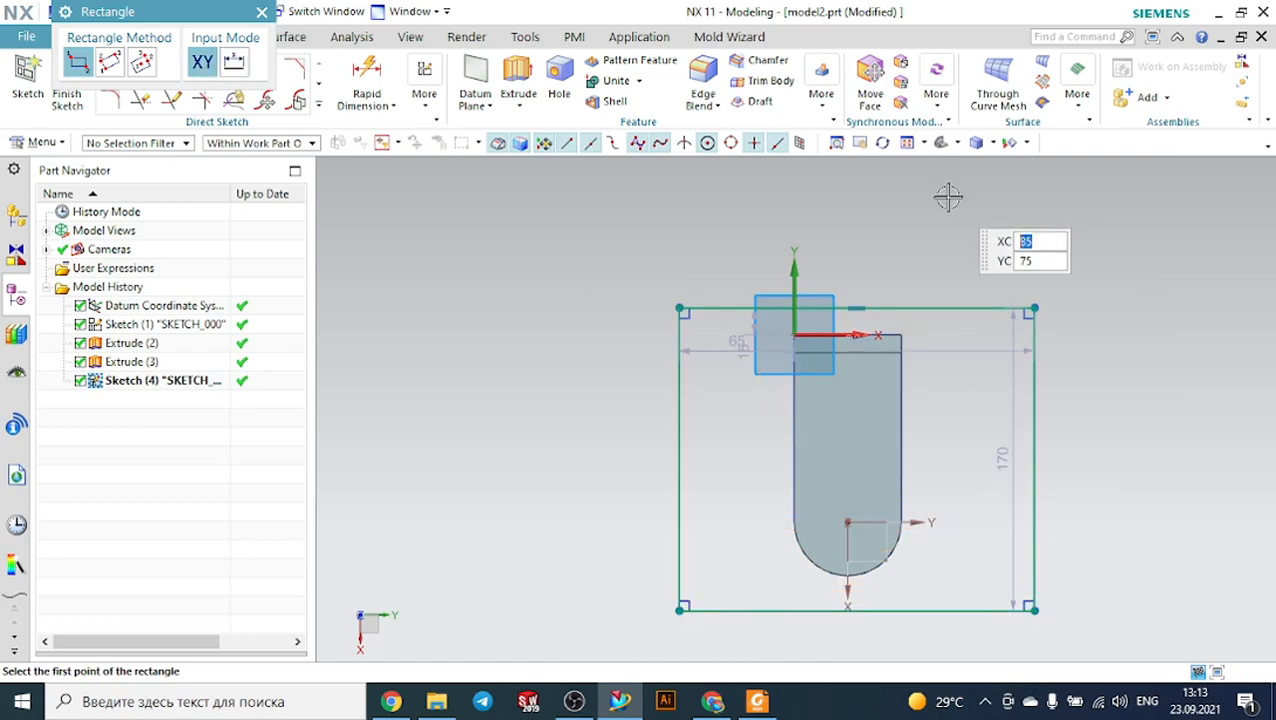
{"action": "key", "text": "Escape"}
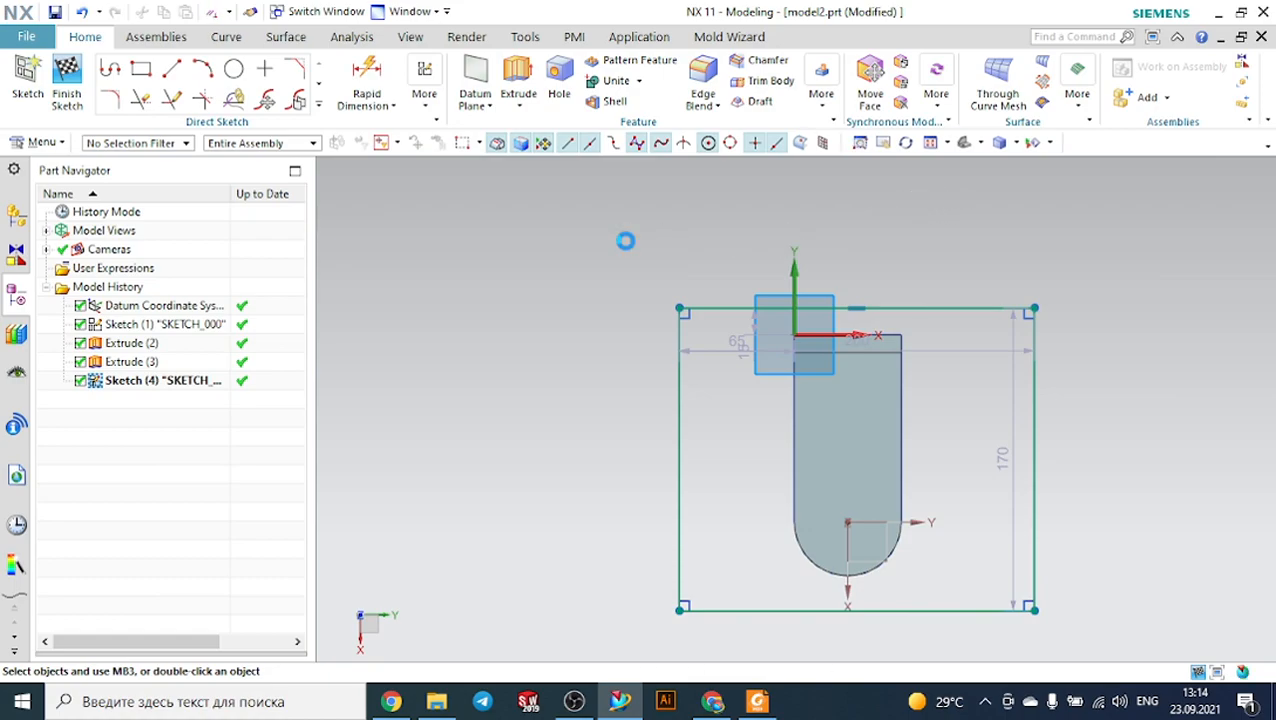
Apply a Horizontal Alignment constraint to bring the rectangle's upper edge in line with the sketch X axis along the wall's outer edge.
{"action": "key", "text": "c"}
{"action": "left_click", "coordinate": [148, 106]}
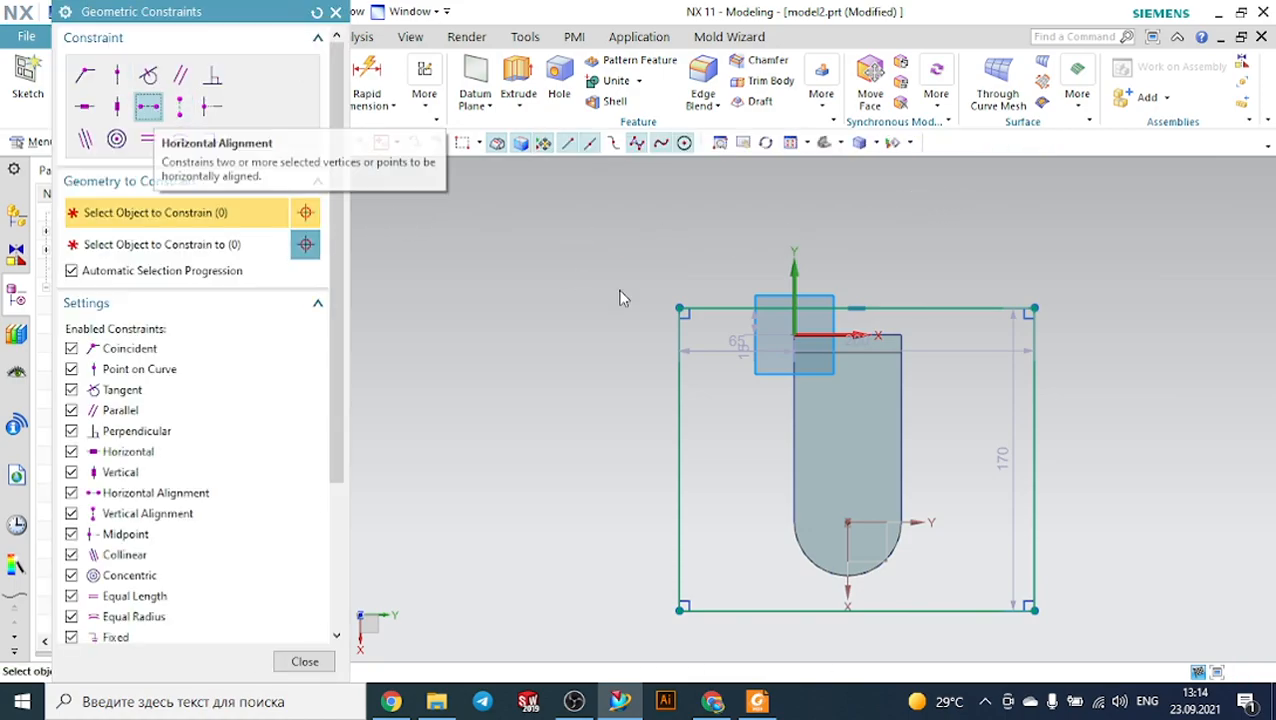
{"action": "left_click", "coordinate": [732, 312]}
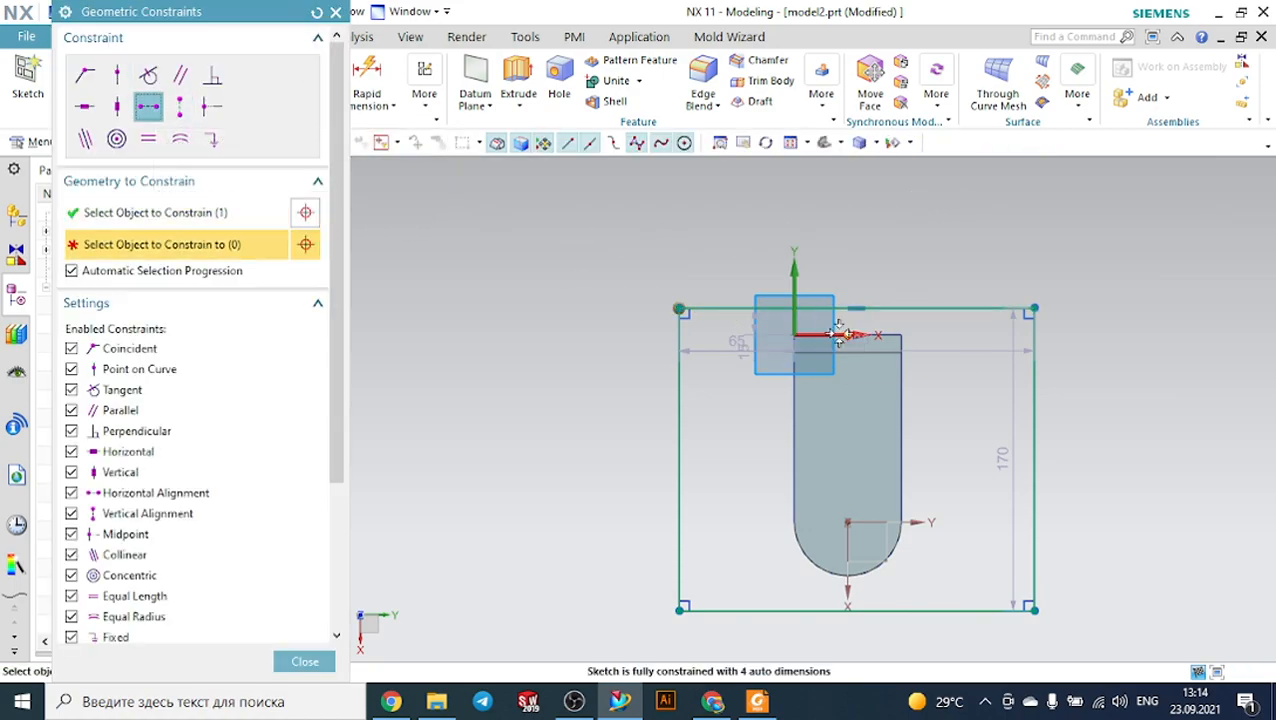
{"action": "left_click", "coordinate": [915, 333]}
{"action": "key", "text": "Escape"}
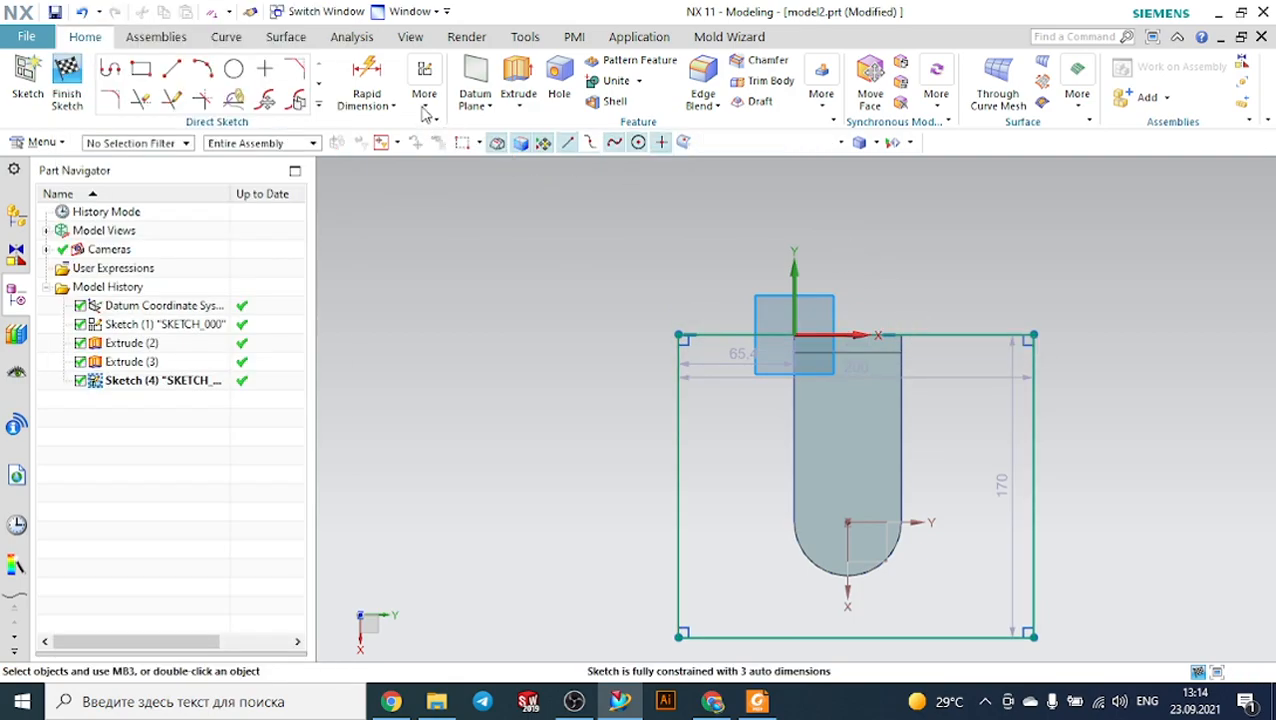
Make the rectangle's two vertical sides symmetric about the sketch Y axis.
{"action": "left_click", "coordinate": [431, 108]}
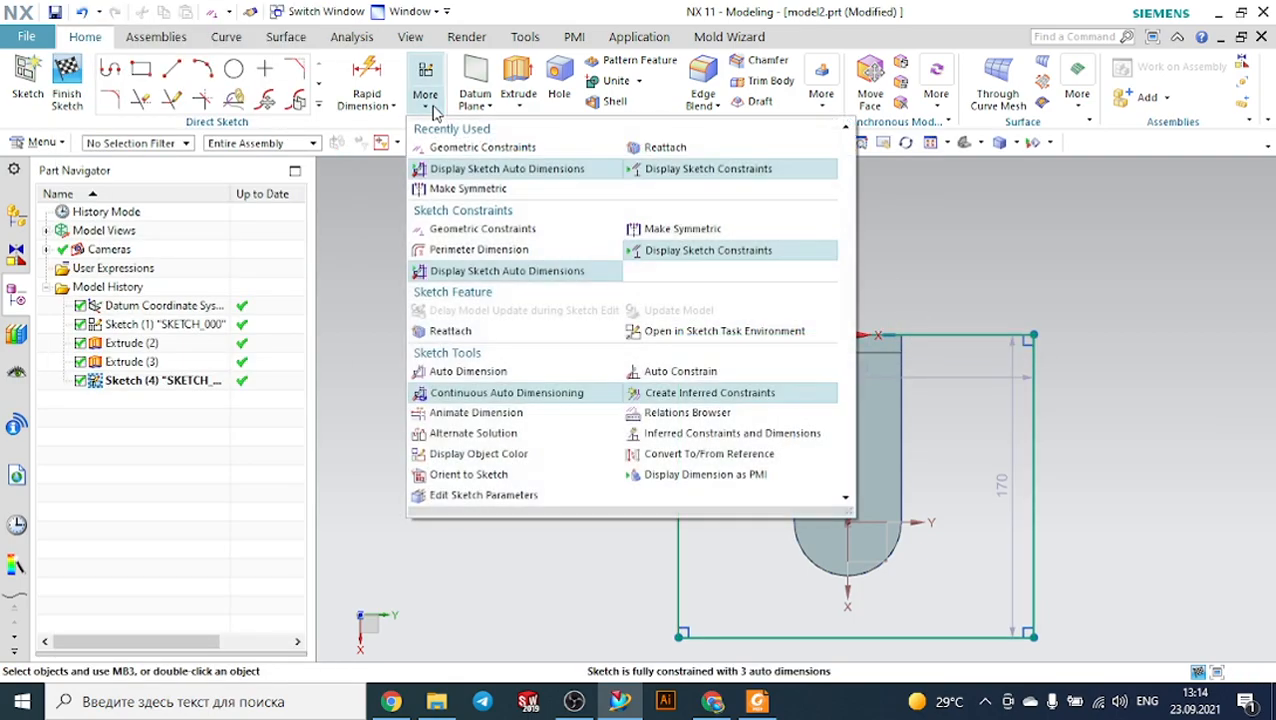
{"action": "left_click", "coordinate": [520, 189]}
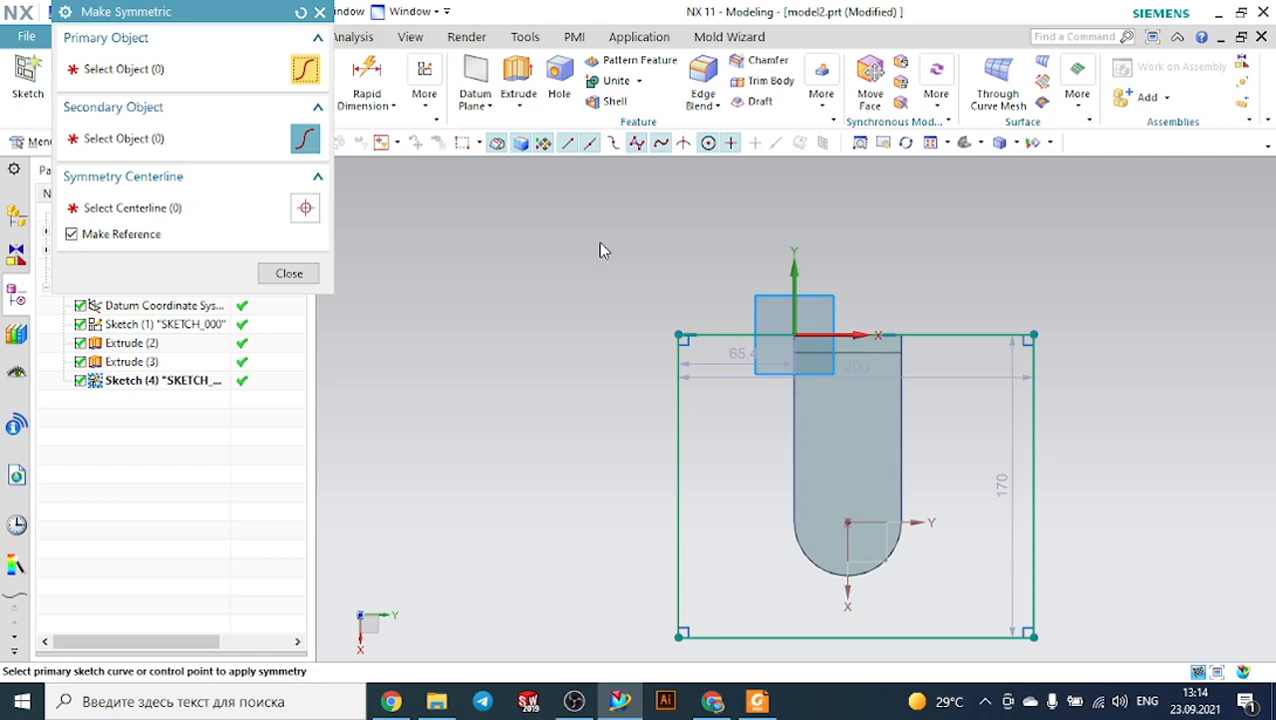
{"action": "left_click", "coordinate": [674, 348]}
{"action": "left_click", "coordinate": [1034, 378]}
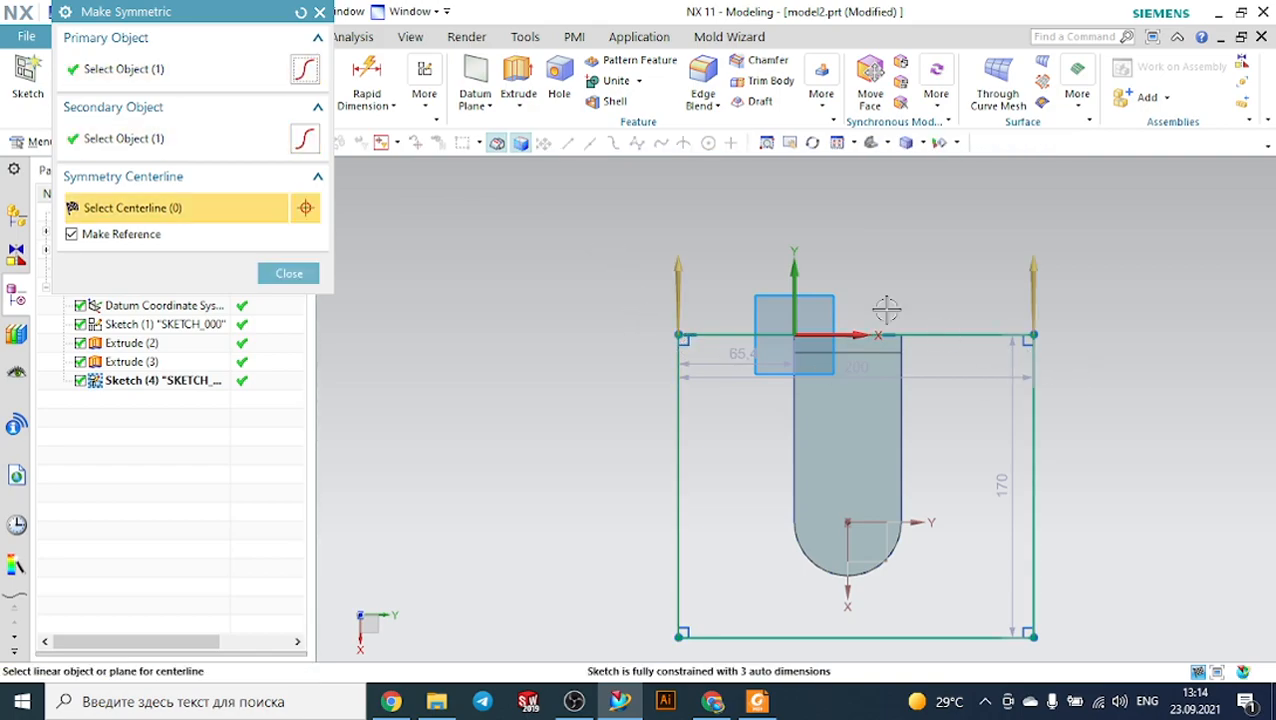
{"action": "left_click", "coordinate": [796, 276]}
{"action": "key", "text": "Escape"}
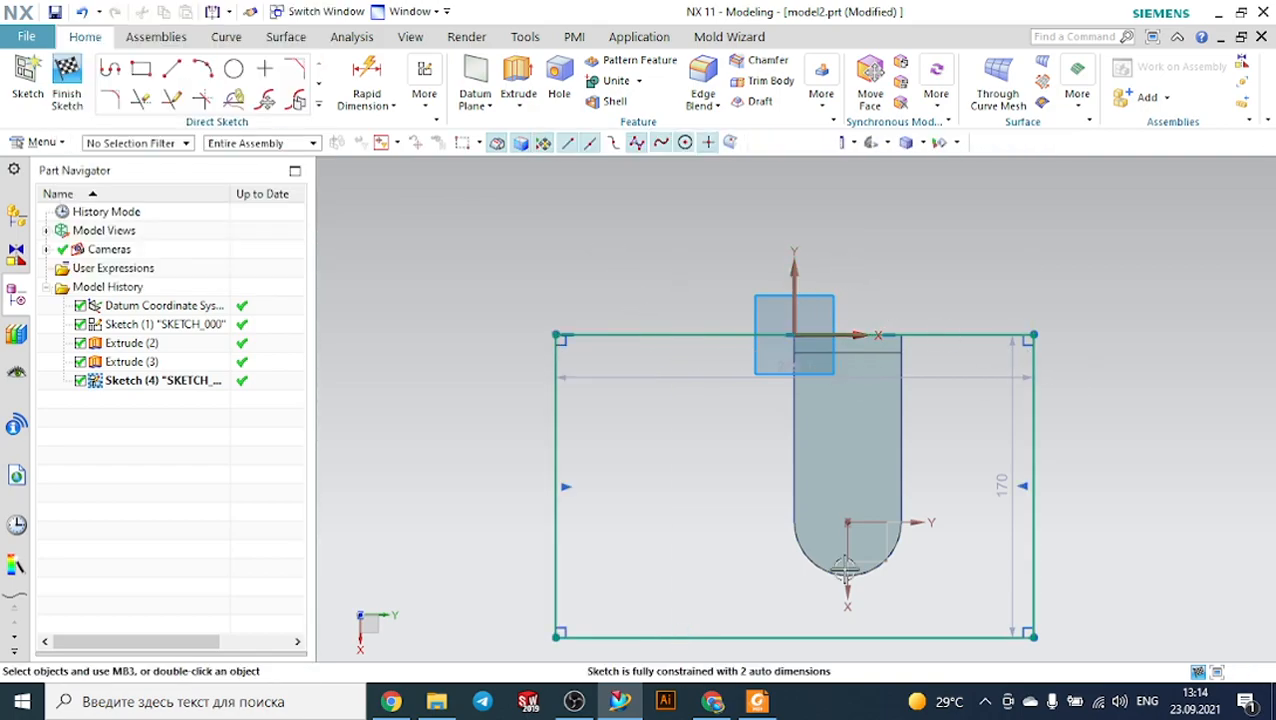
Look up the overall width in the 3.pdf drawing and dimension the rectangle's horizontal edge as 150 mm in NX.
{"action": "left_click", "coordinate": [777, 697]}
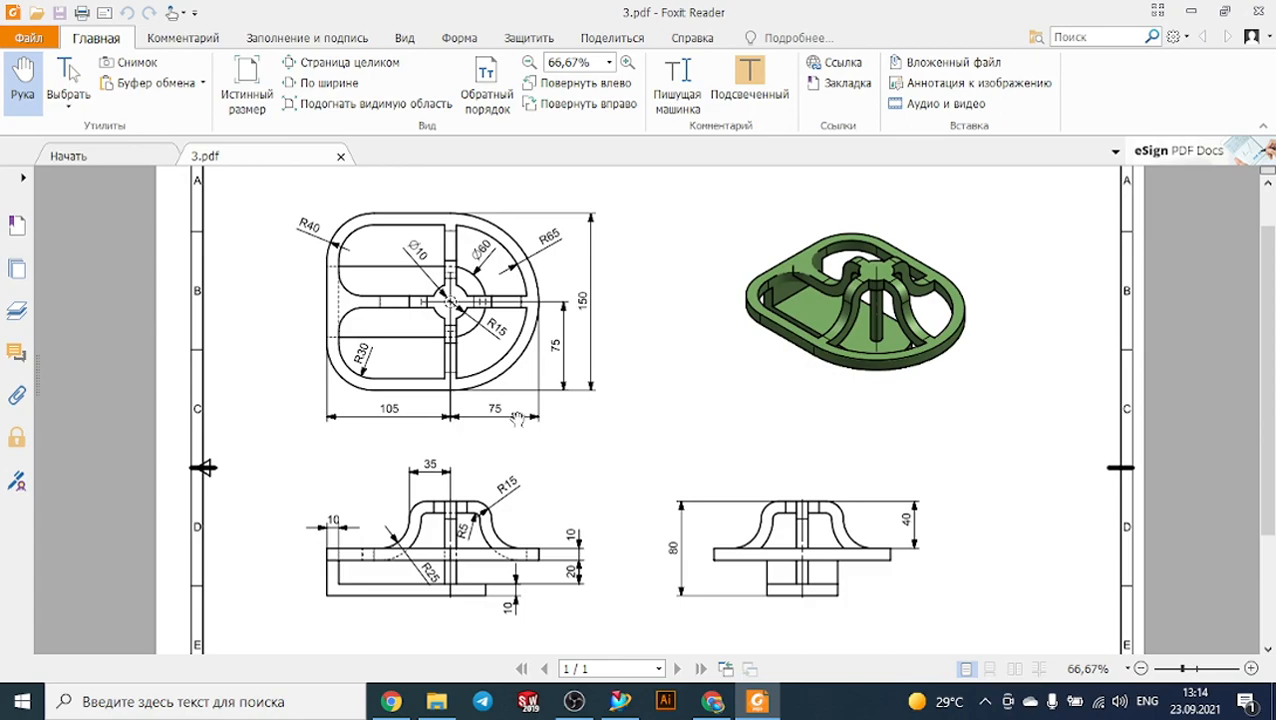
{"action": "left_click", "coordinate": [622, 701]}
{"action": "left_click", "coordinate": [368, 78]}
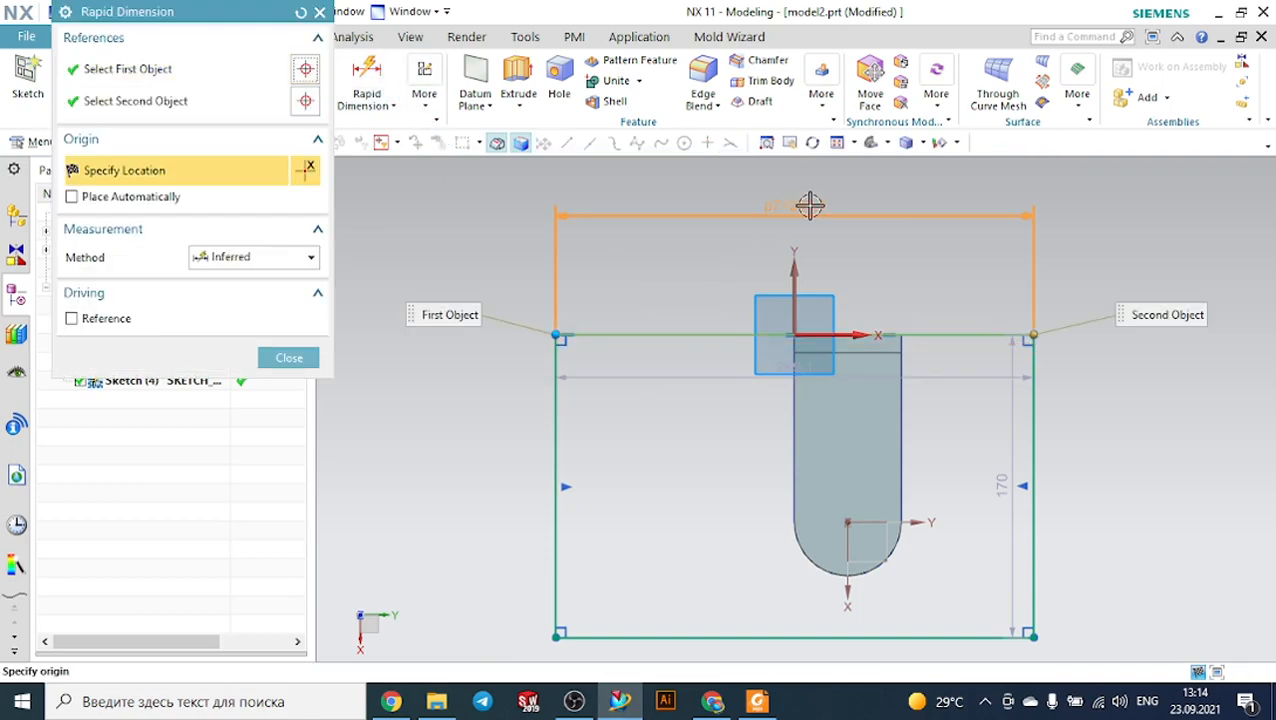
{"action": "left_click", "coordinate": [812, 207]}
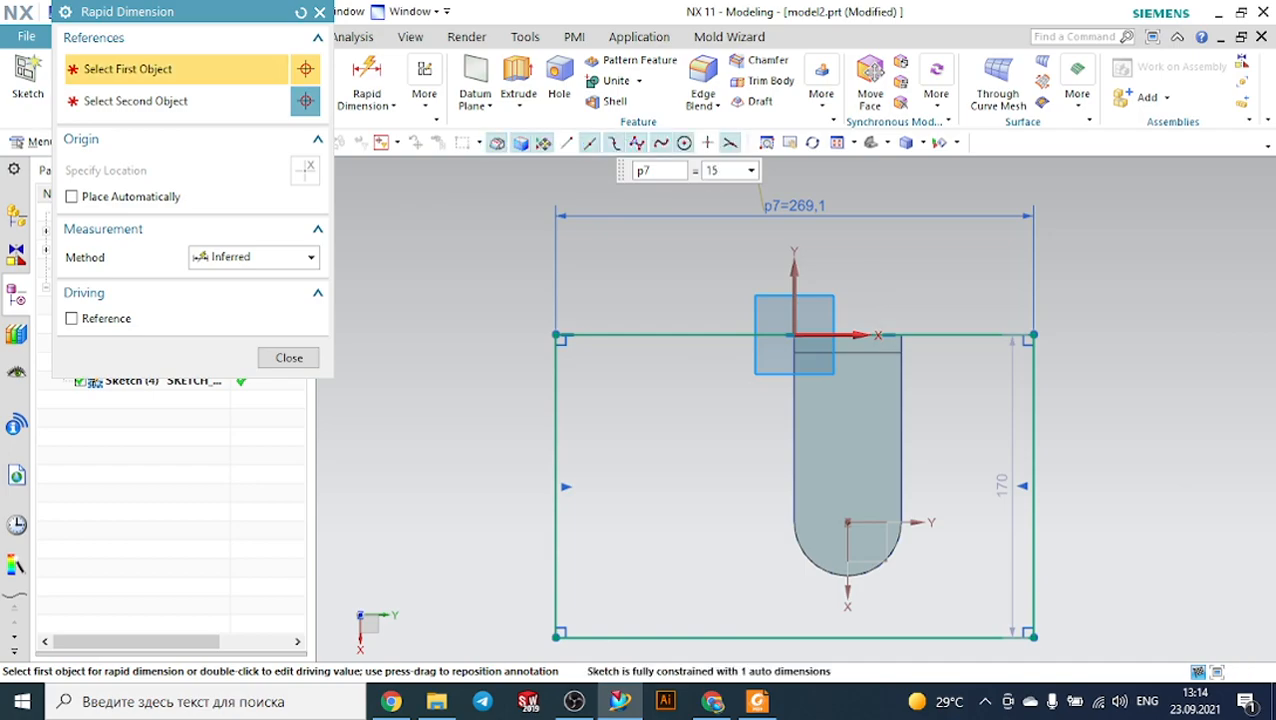
{"action": "type", "text": "150"}
{"action": "key", "text": "Return"}
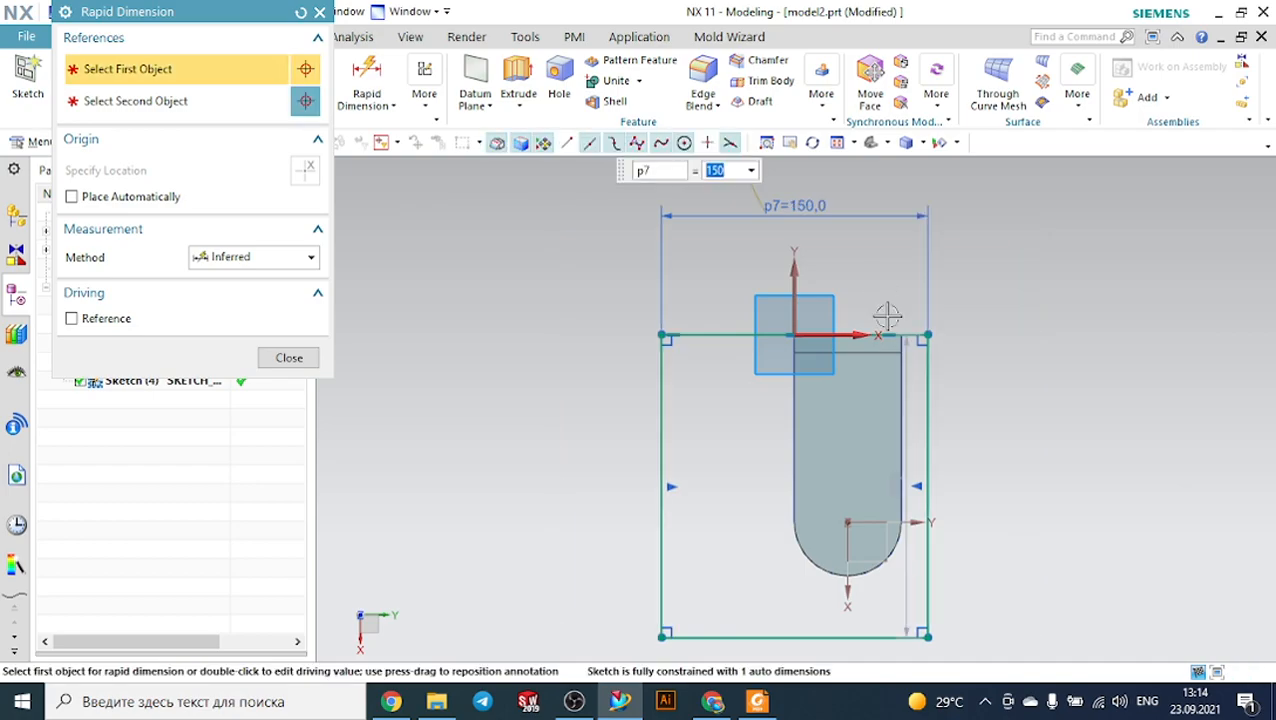
Dimension the rectangle's vertical side as 180 mm.
{"action": "left_click", "coordinate": [664, 440]}
{"action": "left_click", "coordinate": [520, 428]}
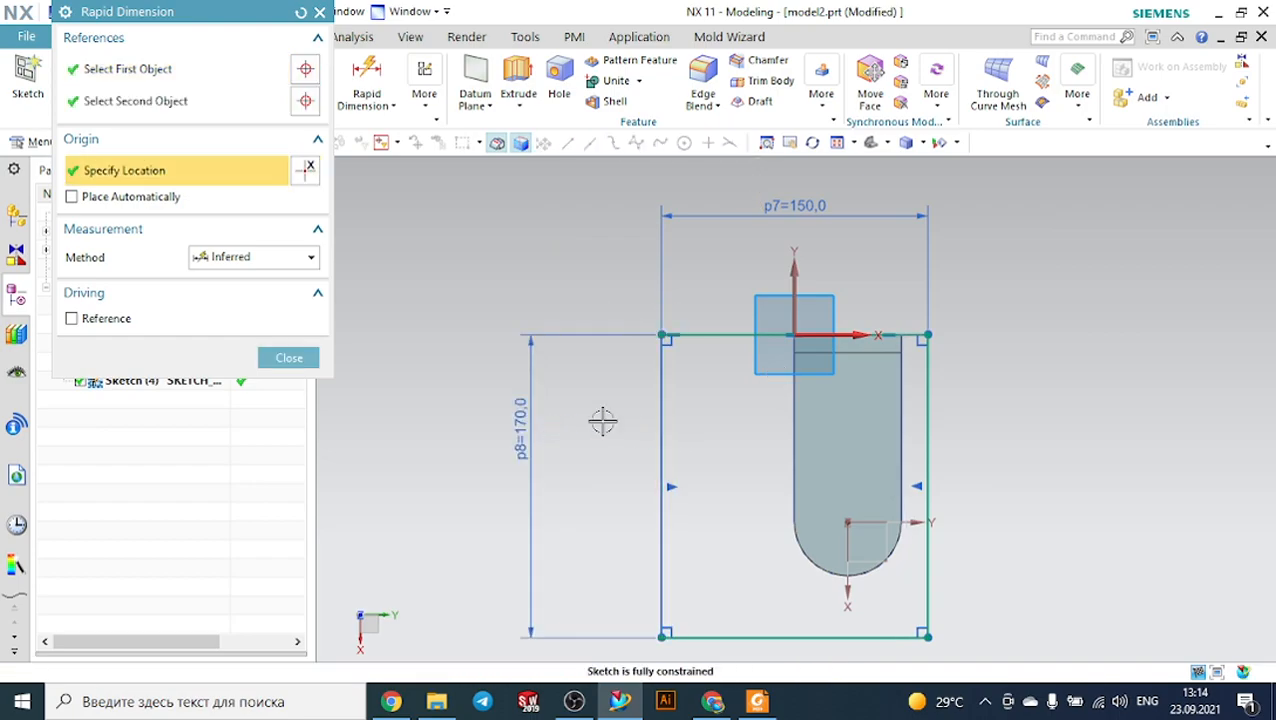
{"action": "type", "text": "180"}
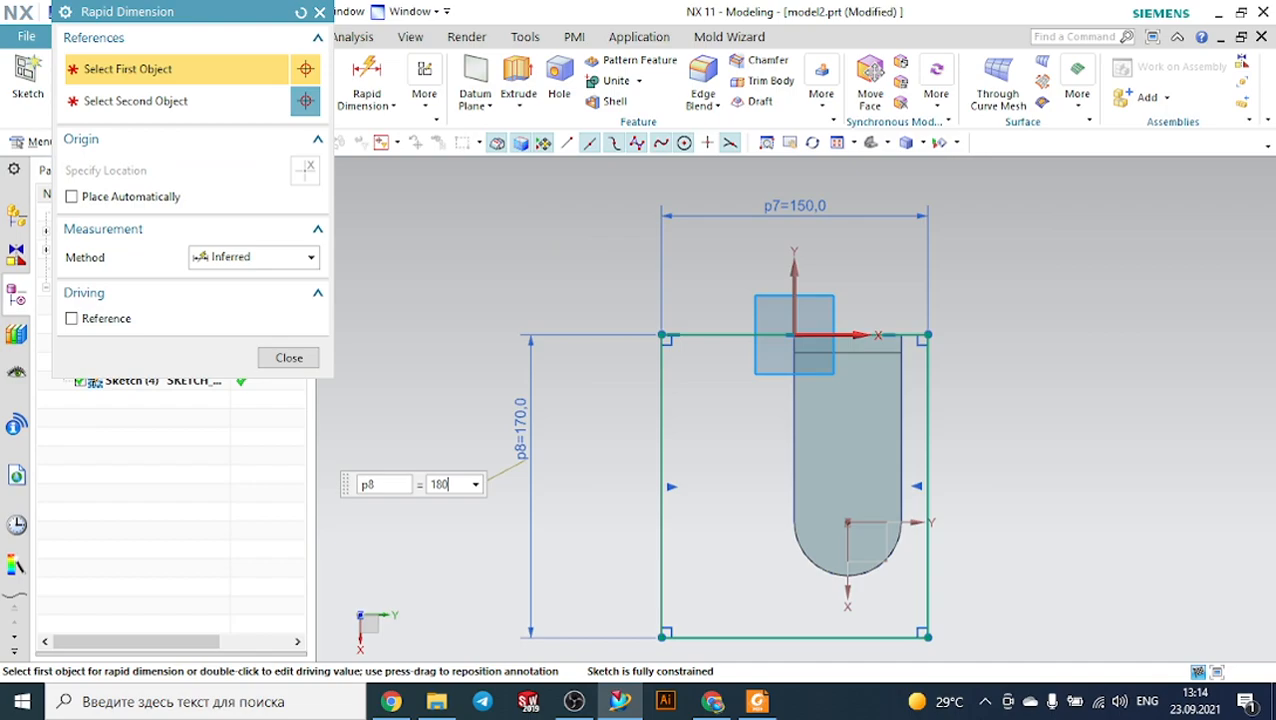
{"action": "key", "text": "Return"}
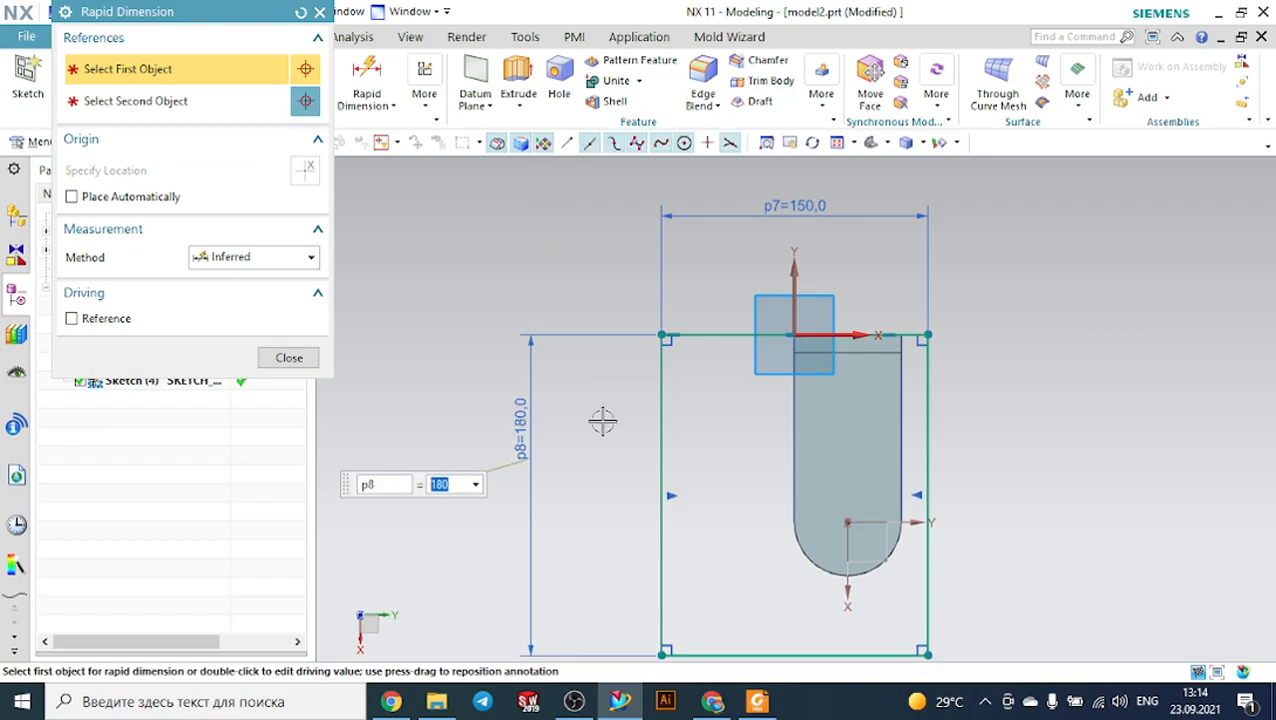
{"action": "key", "text": "Escape"}
{"action": "scroll", "coordinate": [1037, 302], "scroll_direction": "down", "scroll_amount": 3}
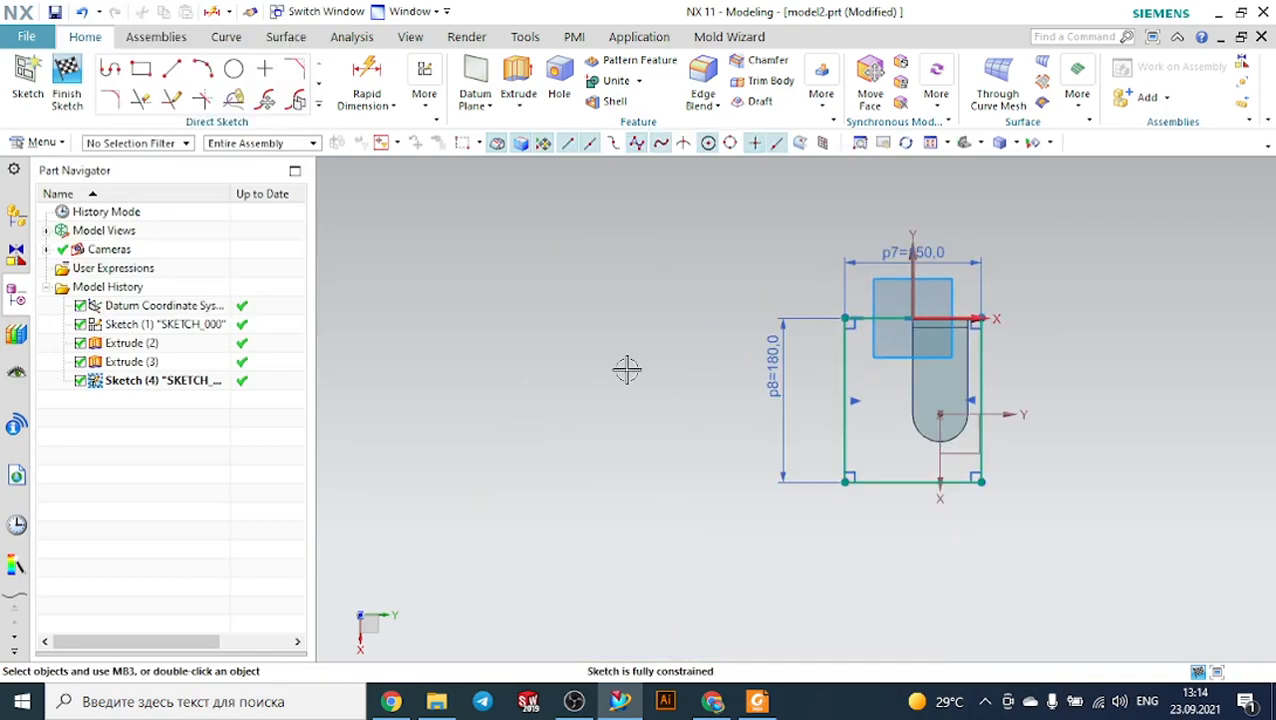
{"action": "scroll", "coordinate": [732, 469], "scroll_direction": "up", "scroll_amount": 1}
{"action": "scroll", "coordinate": [737, 471], "scroll_direction": "up", "scroll_amount": 1}
{"action": "scroll", "coordinate": [693, 388], "scroll_direction": "down", "scroll_amount": 2}
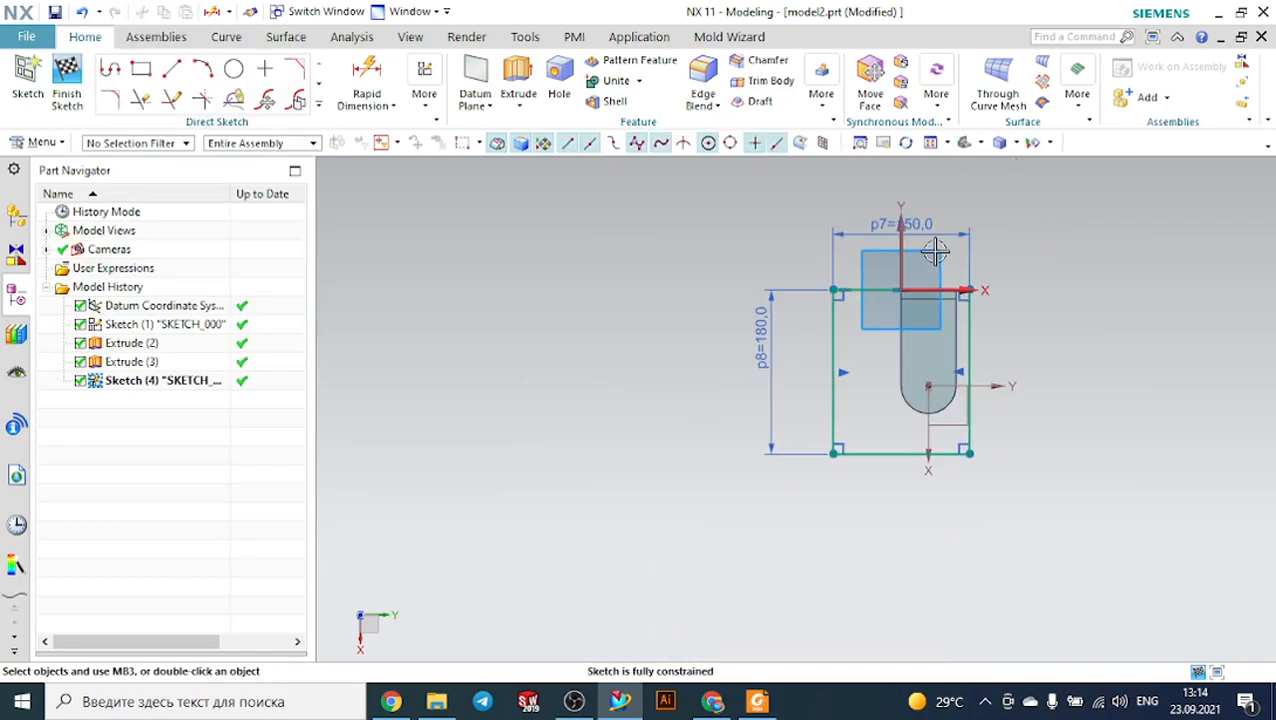
{"action": "scroll", "coordinate": [1067, 248], "scroll_direction": "up", "scroll_amount": 1}
{"action": "scroll", "coordinate": [1067, 248], "scroll_direction": "up", "scroll_amount": 1}
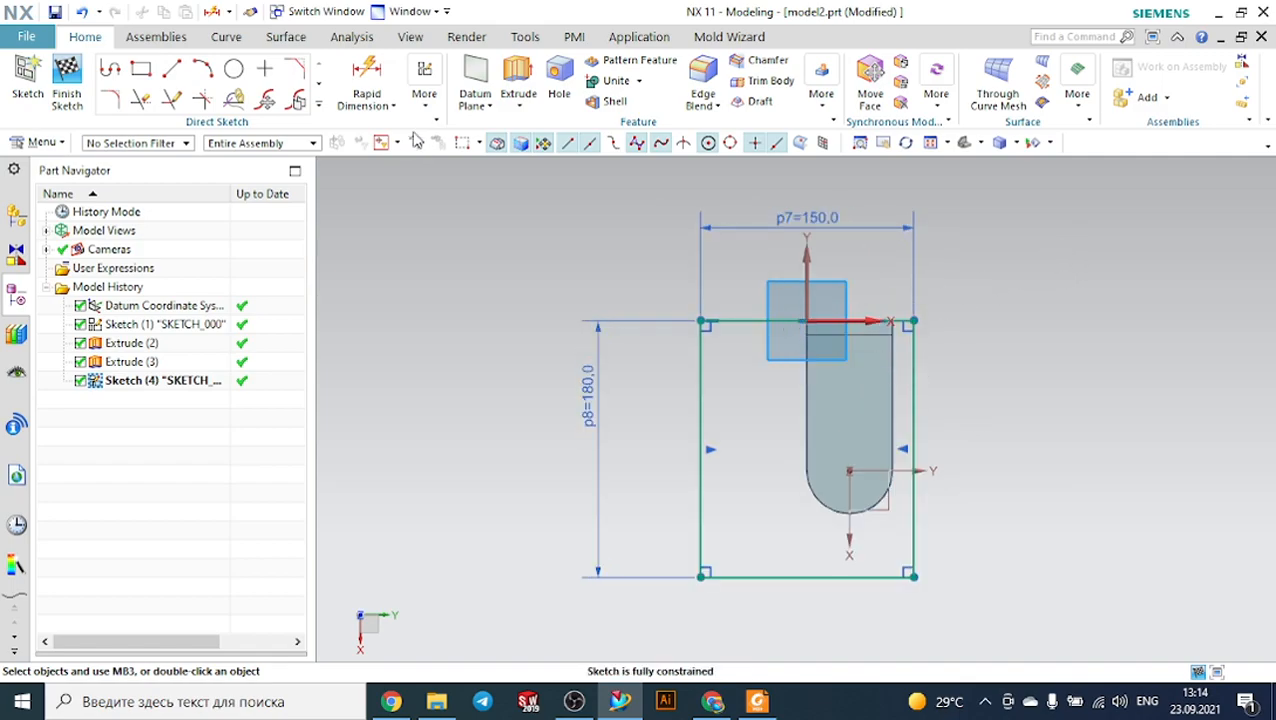
{"action": "left_click", "coordinate": [425, 98]}
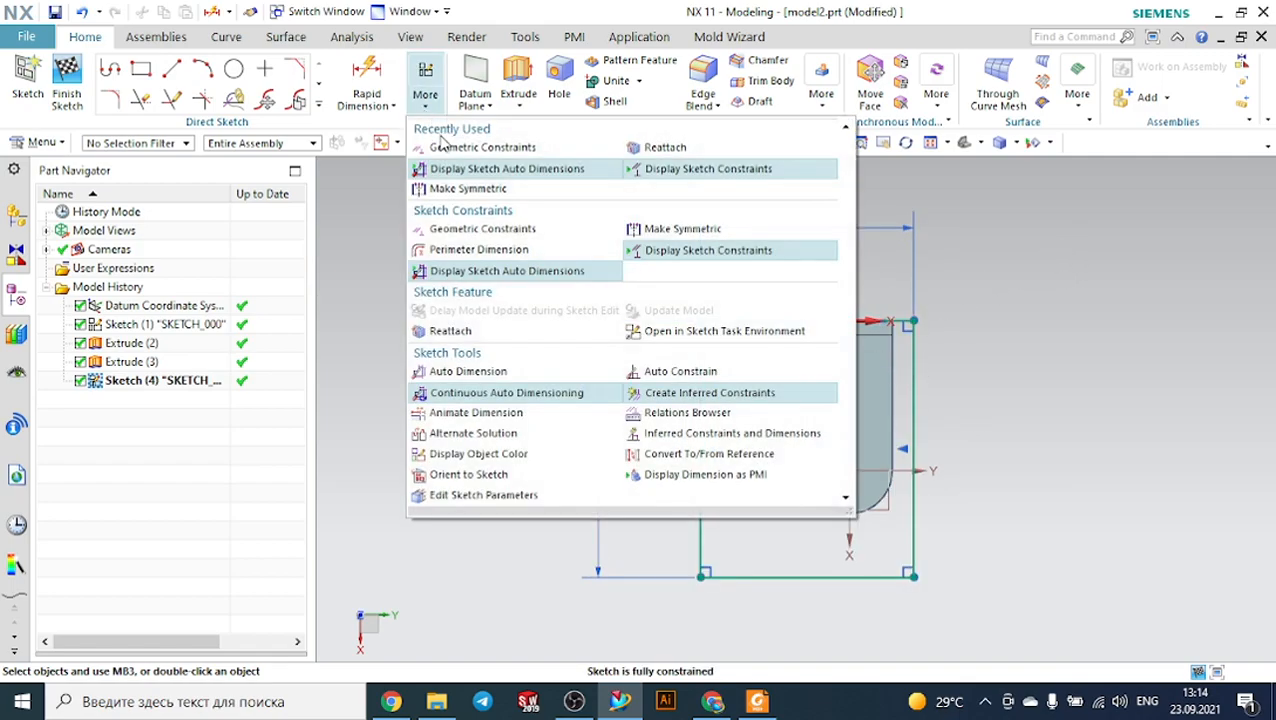
{"action": "left_click", "coordinate": [452, 189]}
{"action": "left_click", "coordinate": [700, 450]}
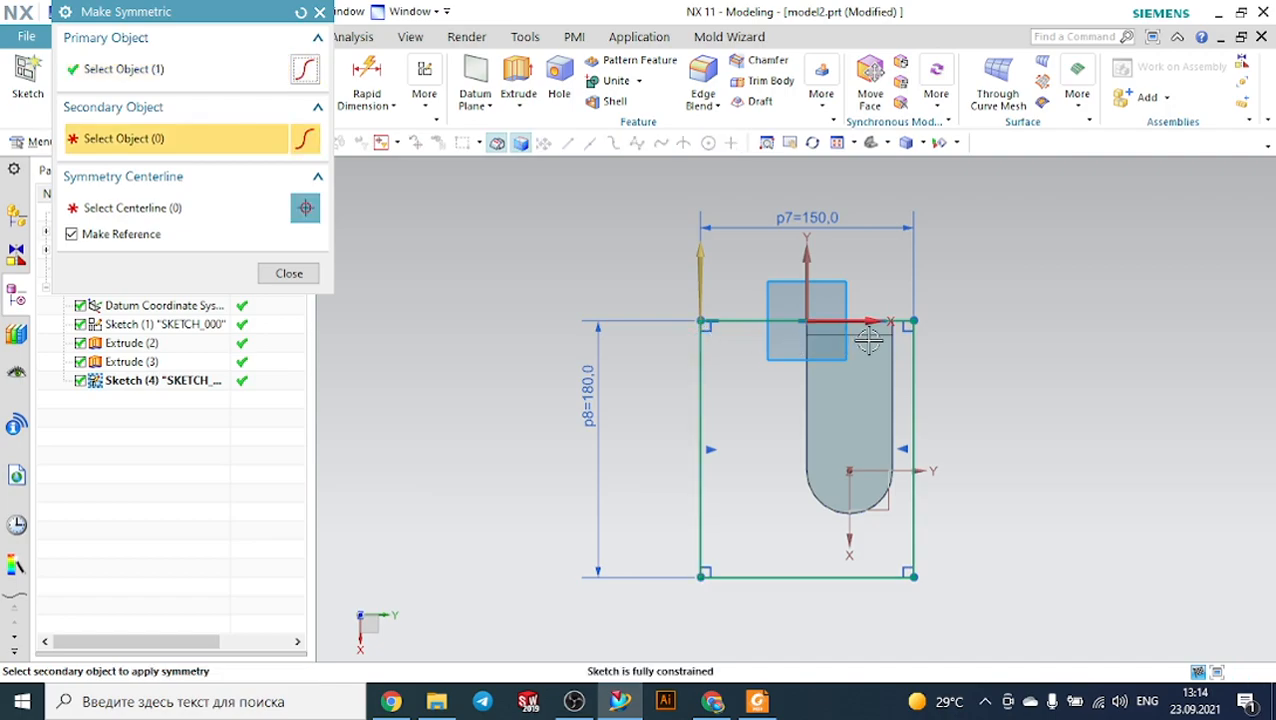
{"action": "left_click", "coordinate": [912, 338]}
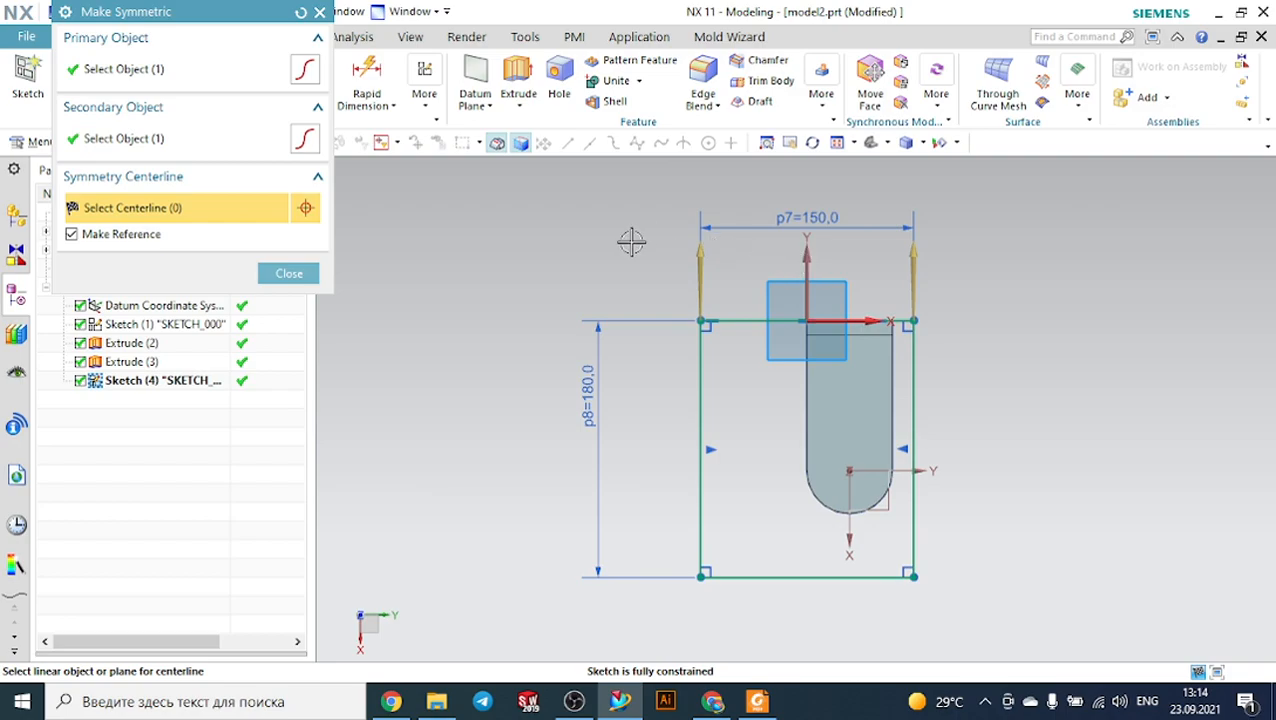
{"action": "key", "text": "Escape"}
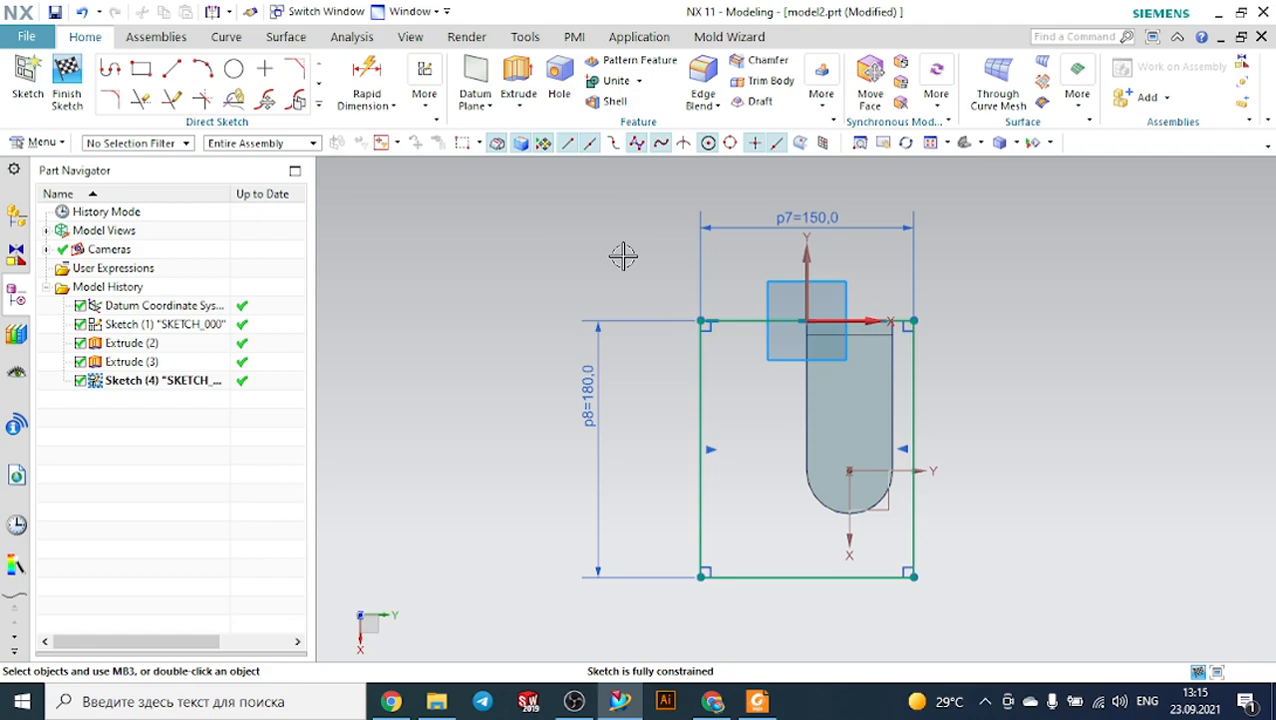
Try to make the rectangle's two vertical sides symmetric about the datum coordinate system's X axis along the lower plate's centreline.
{"action": "left_click", "coordinate": [425, 90]}
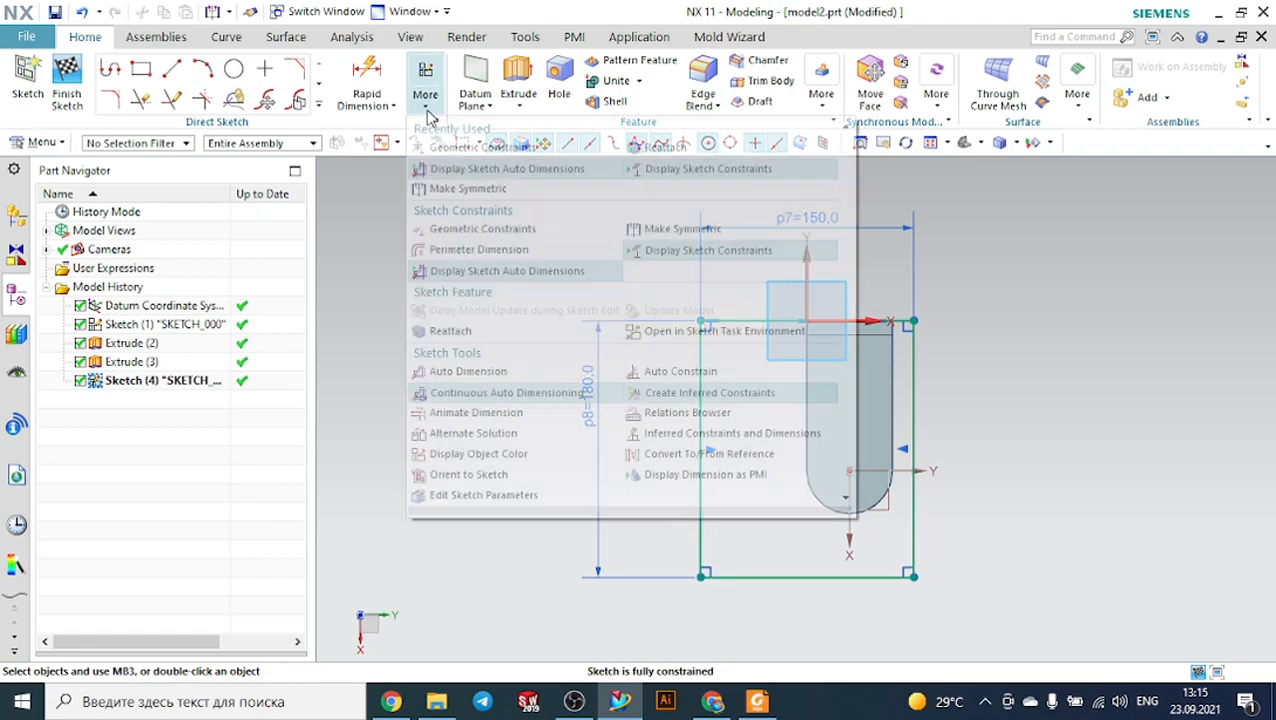
{"action": "left_click", "coordinate": [456, 189]}
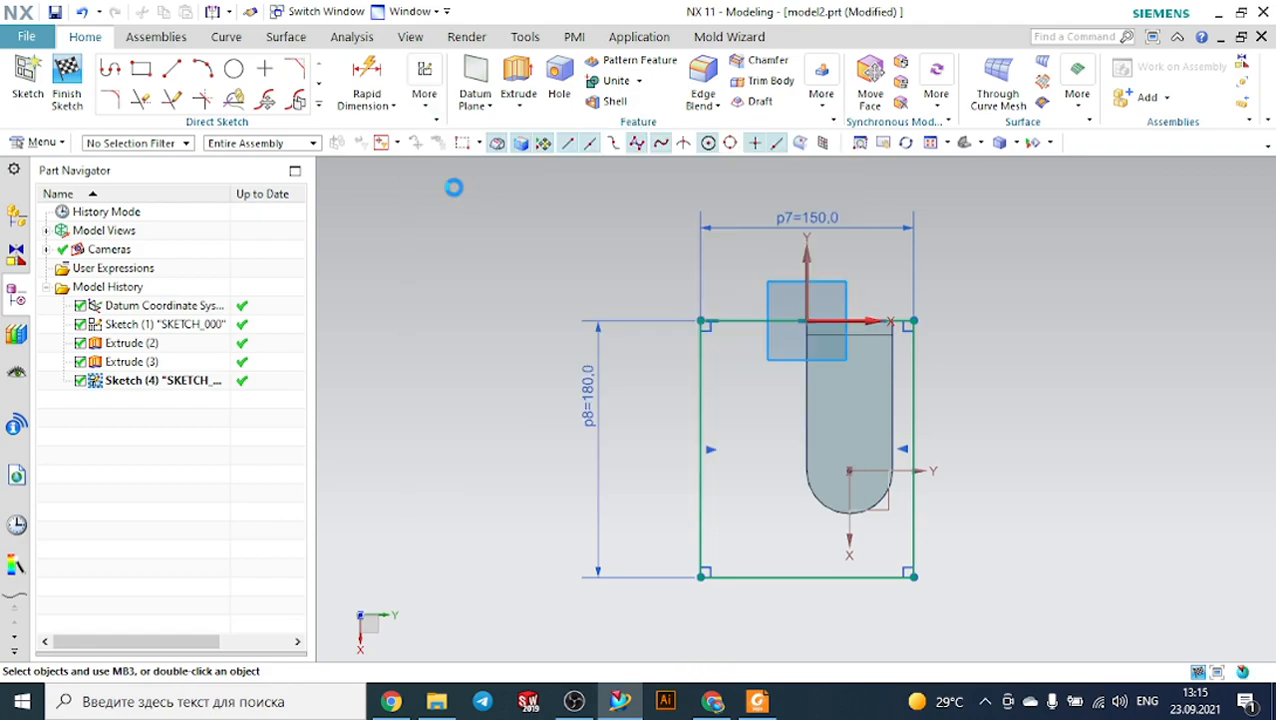
{"action": "left_click", "coordinate": [701, 340]}
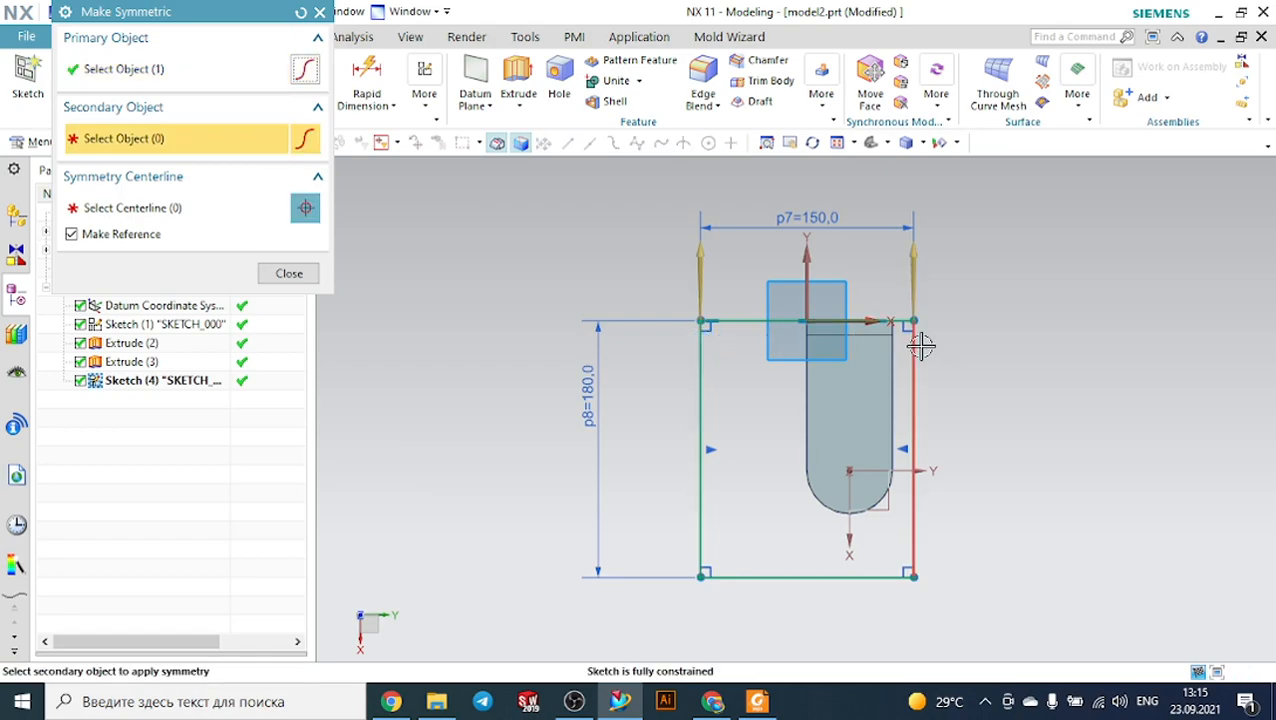
{"action": "left_click", "coordinate": [914, 345]}
{"action": "left_click", "coordinate": [852, 545]}
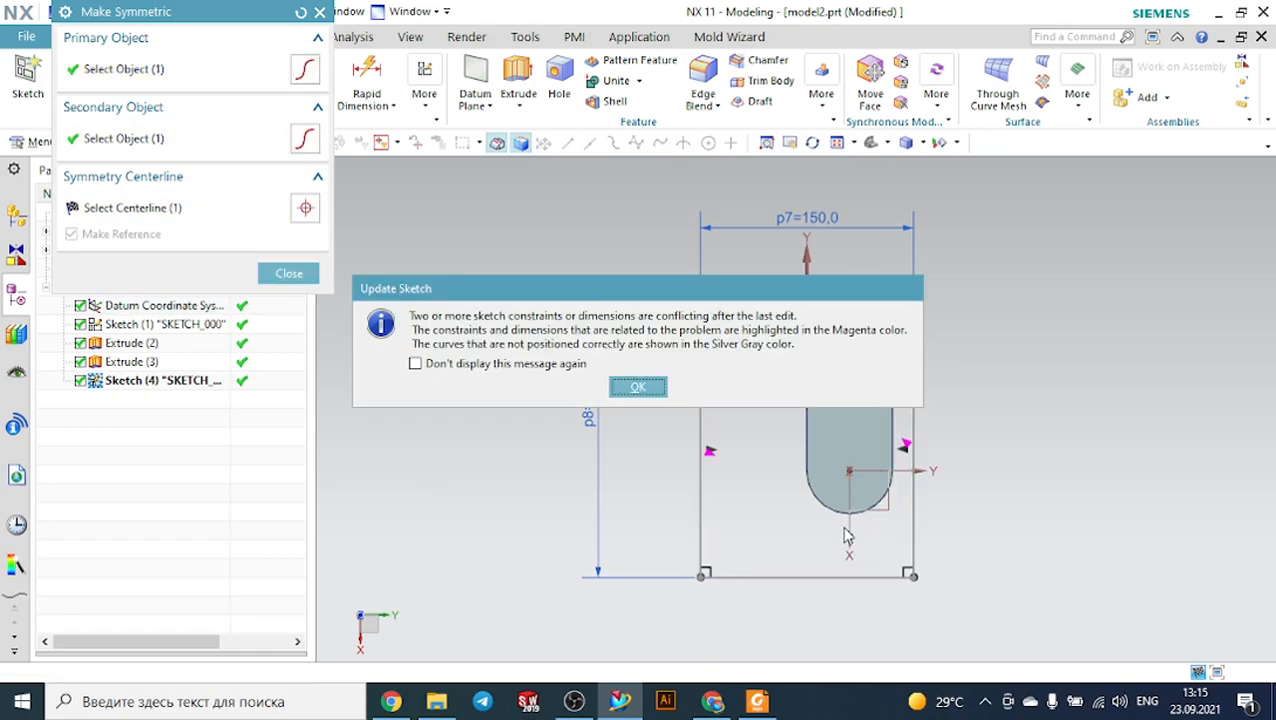
{"action": "left_click", "coordinate": [650, 389]}
{"action": "middle_click", "coordinate": [516, 353]}
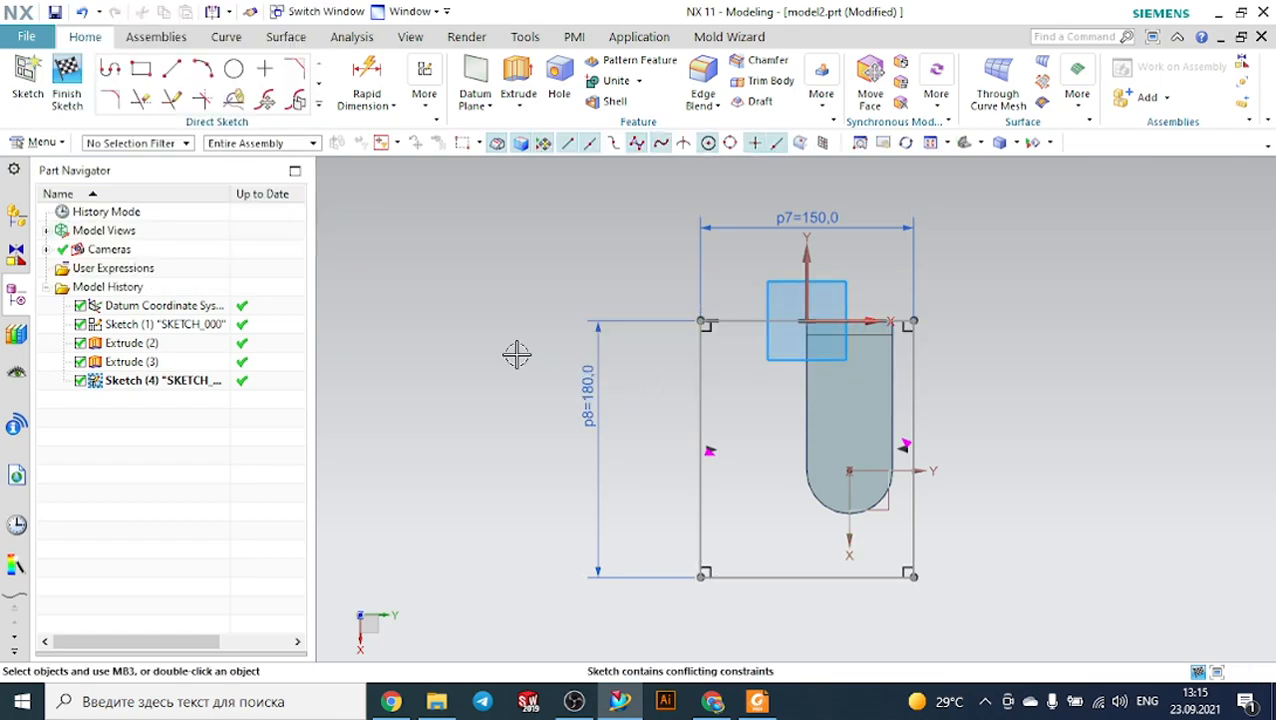
Undo the last symmetry constraint together with the rectangle's height and width dimensions.
{"action": "key", "text": "ctrl+z"}
{"action": "key", "text": "ctrl+z"}
{"action": "key", "text": "ctrl+z"}
{"action": "key", "text": "ctrl+z"}
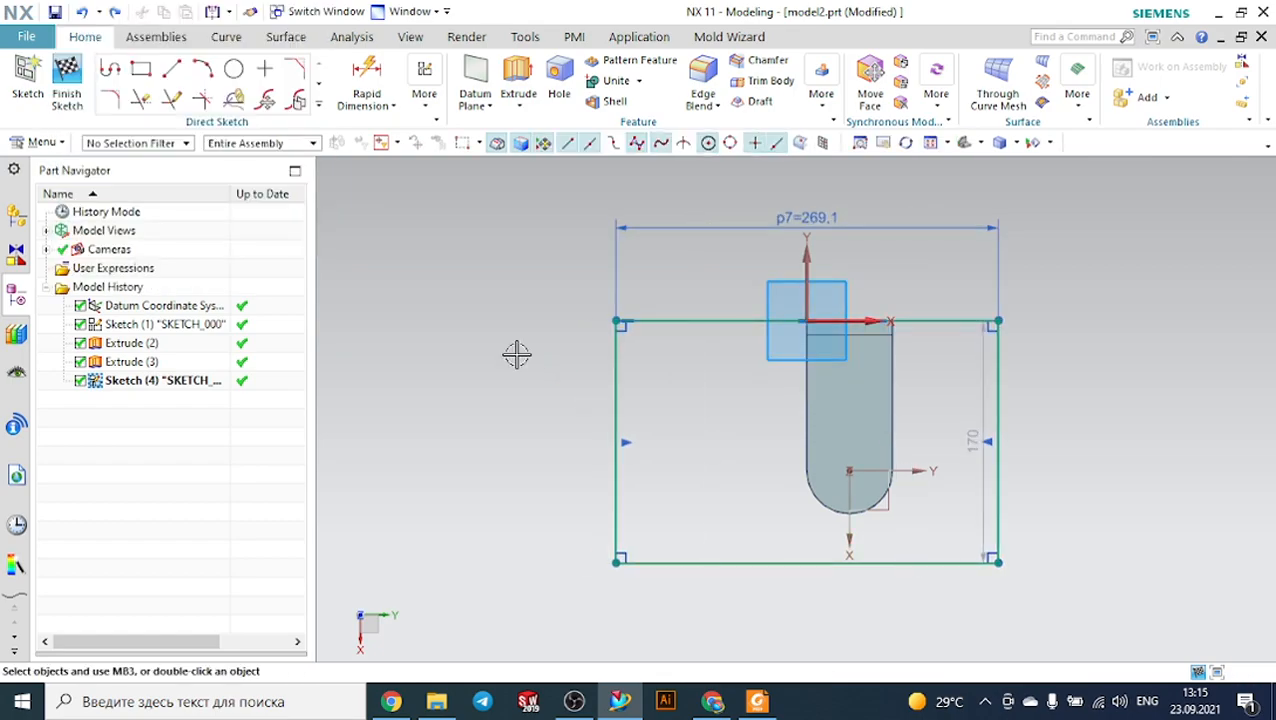
{"action": "key", "text": "ctrl+z"}
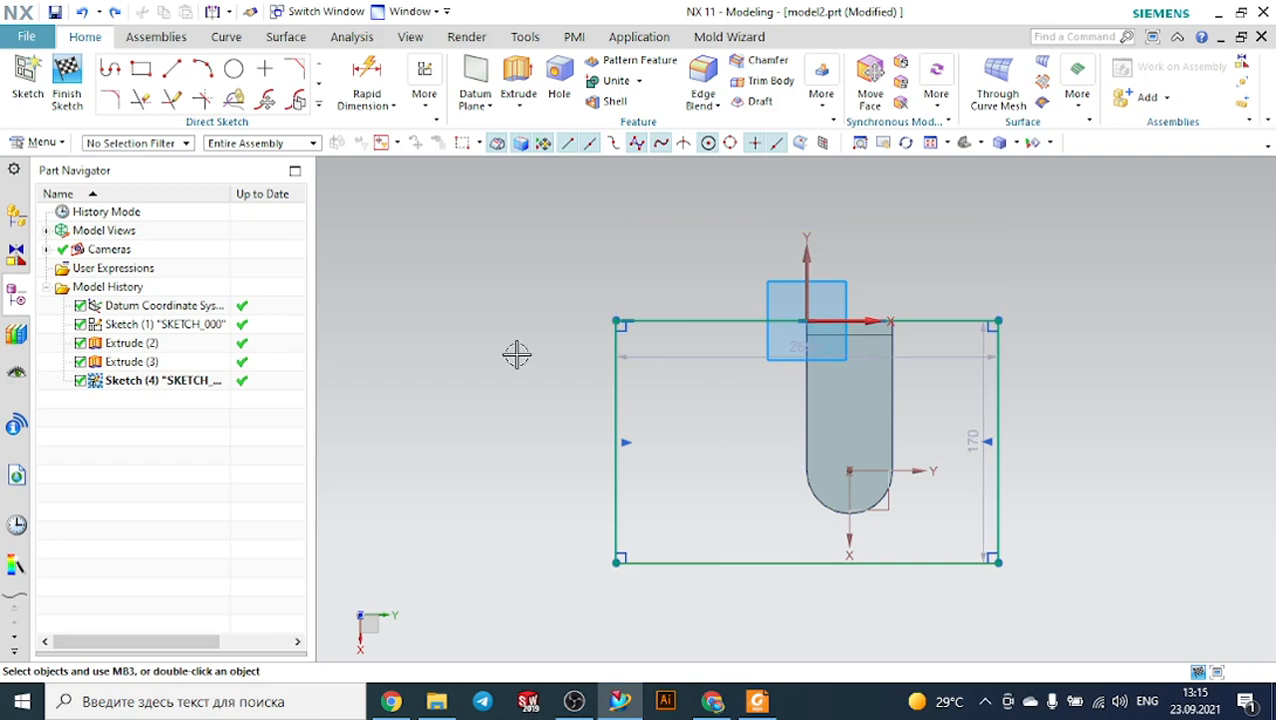
Retry the vertical sides' symmetry about the datum's X axis, and undo it together with the earlier symmetry about the sketch Y axis.
{"action": "left_click", "coordinate": [424, 95]}
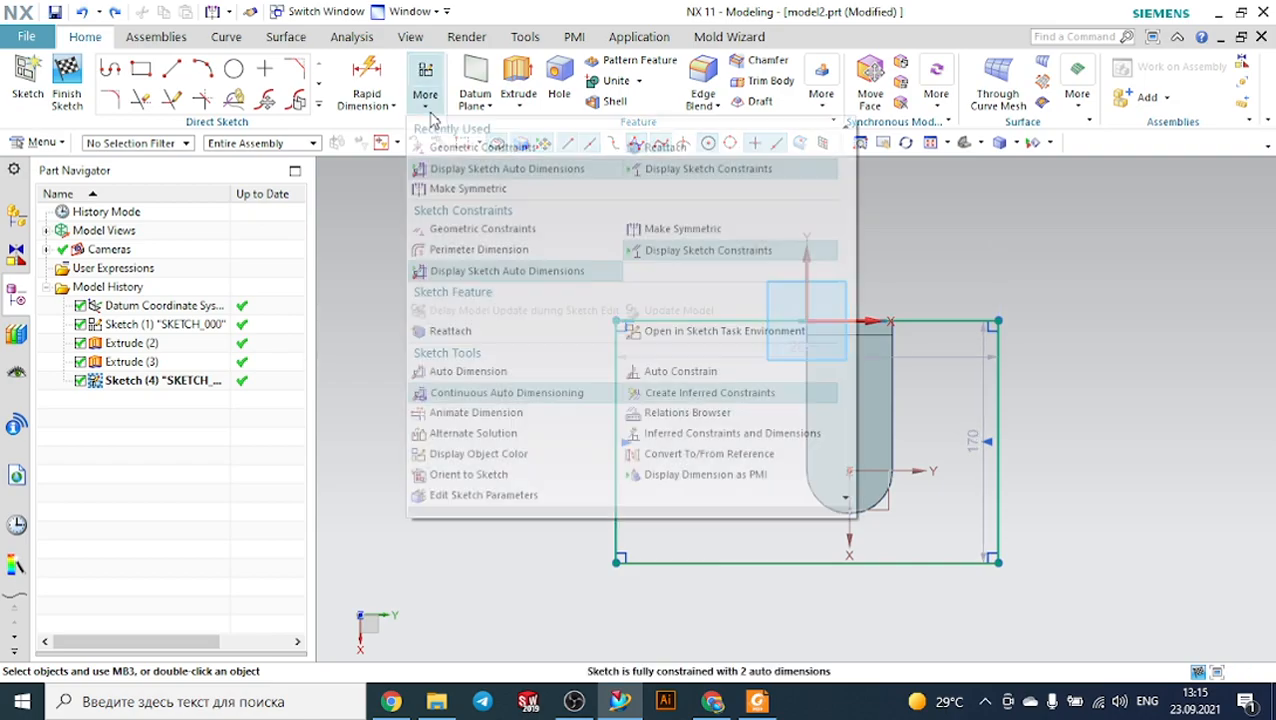
{"action": "left_click", "coordinate": [466, 189]}
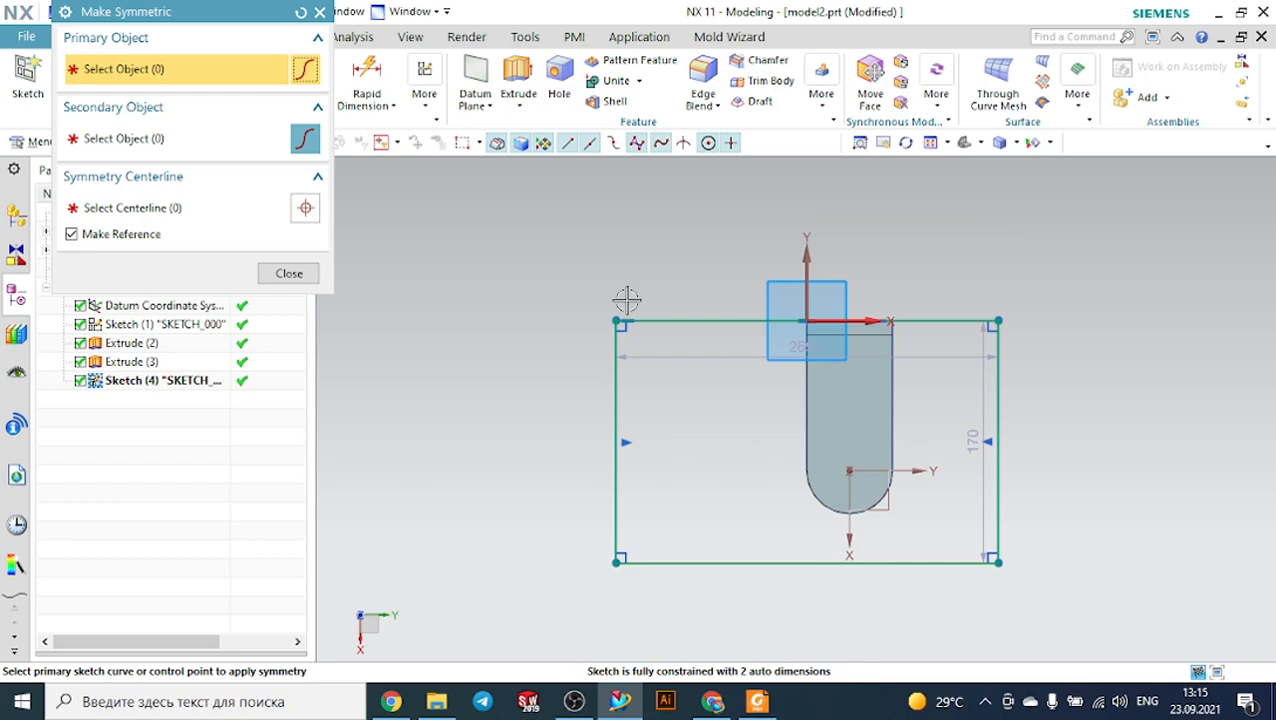
{"action": "left_click", "coordinate": [620, 340]}
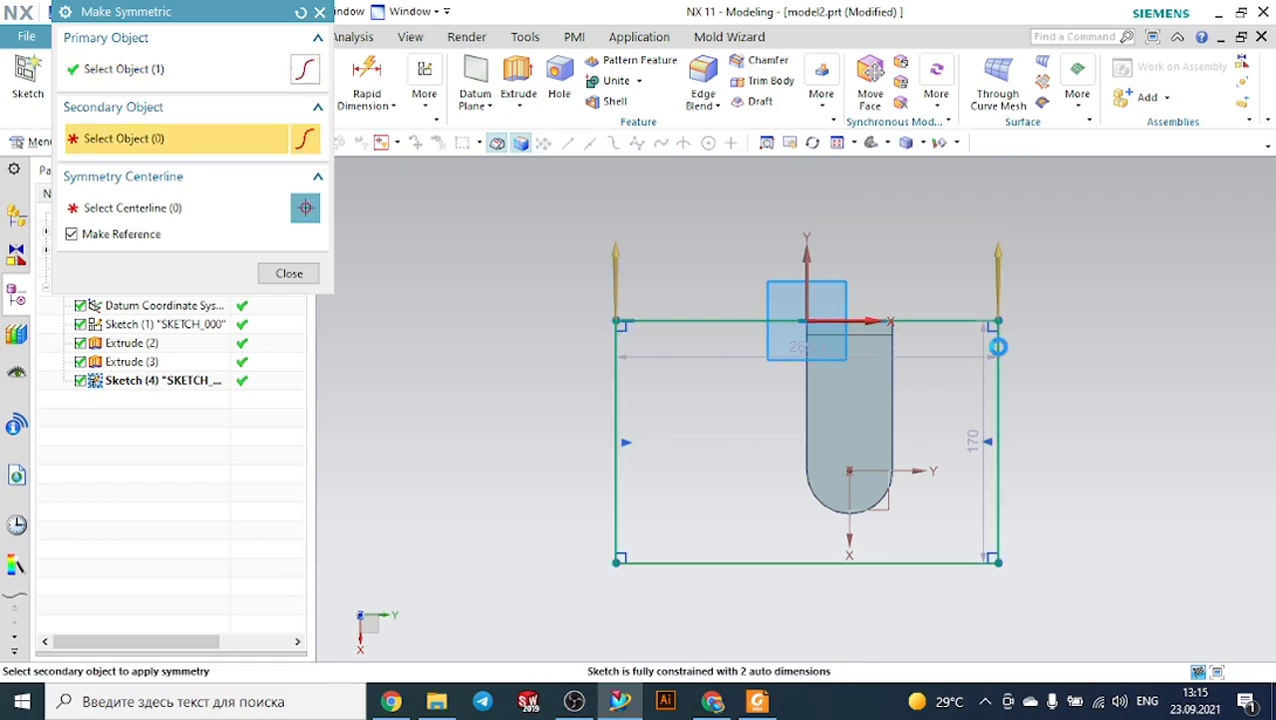
{"action": "left_click", "coordinate": [998, 355]}
{"action": "left_click", "coordinate": [852, 523]}
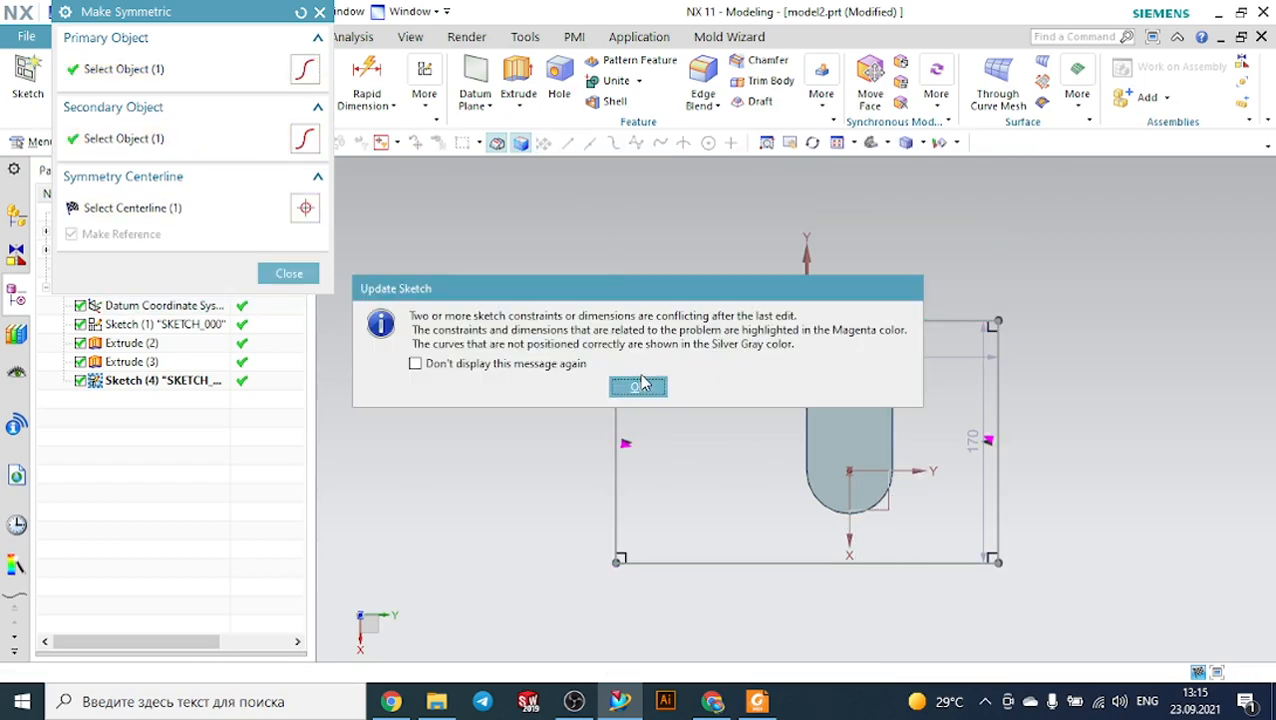
{"action": "left_click", "coordinate": [638, 386]}
{"action": "key", "text": "Escape"}
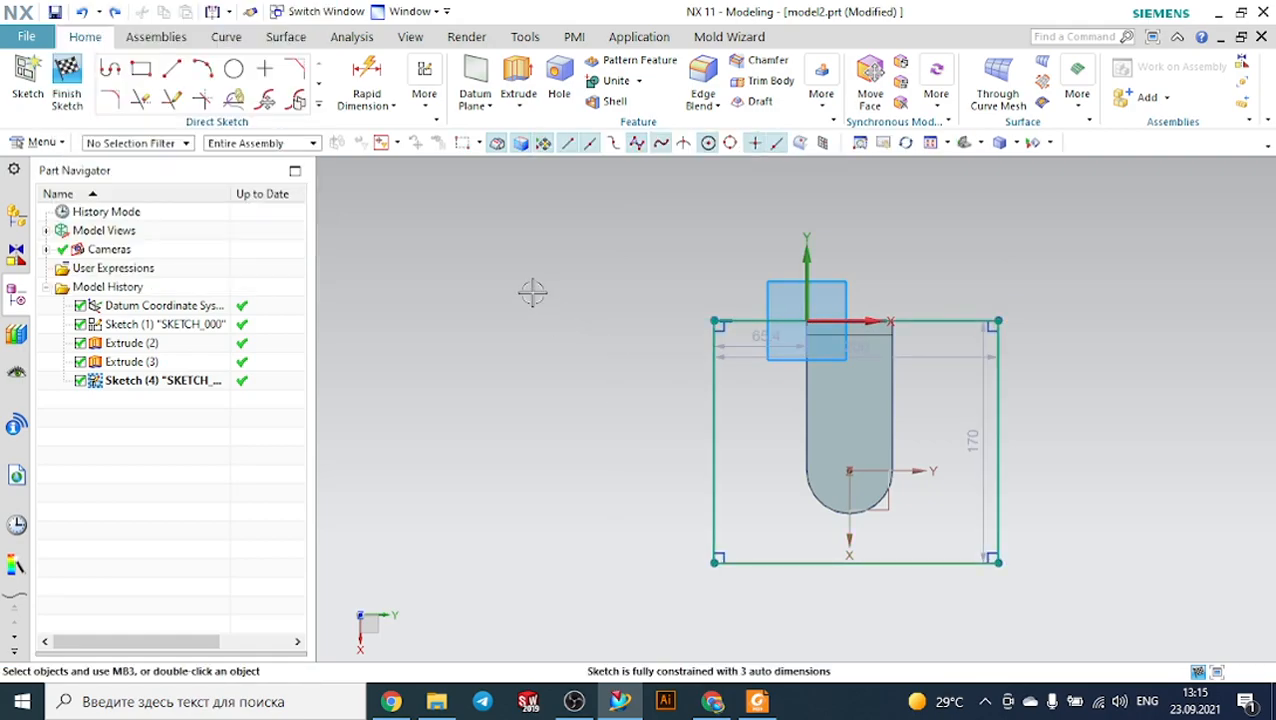
Make the rectangle's two vertical sides symmetric about the datum coordinate system's X axis, the lower plate's centreline.
{"action": "left_click", "coordinate": [440, 122]}
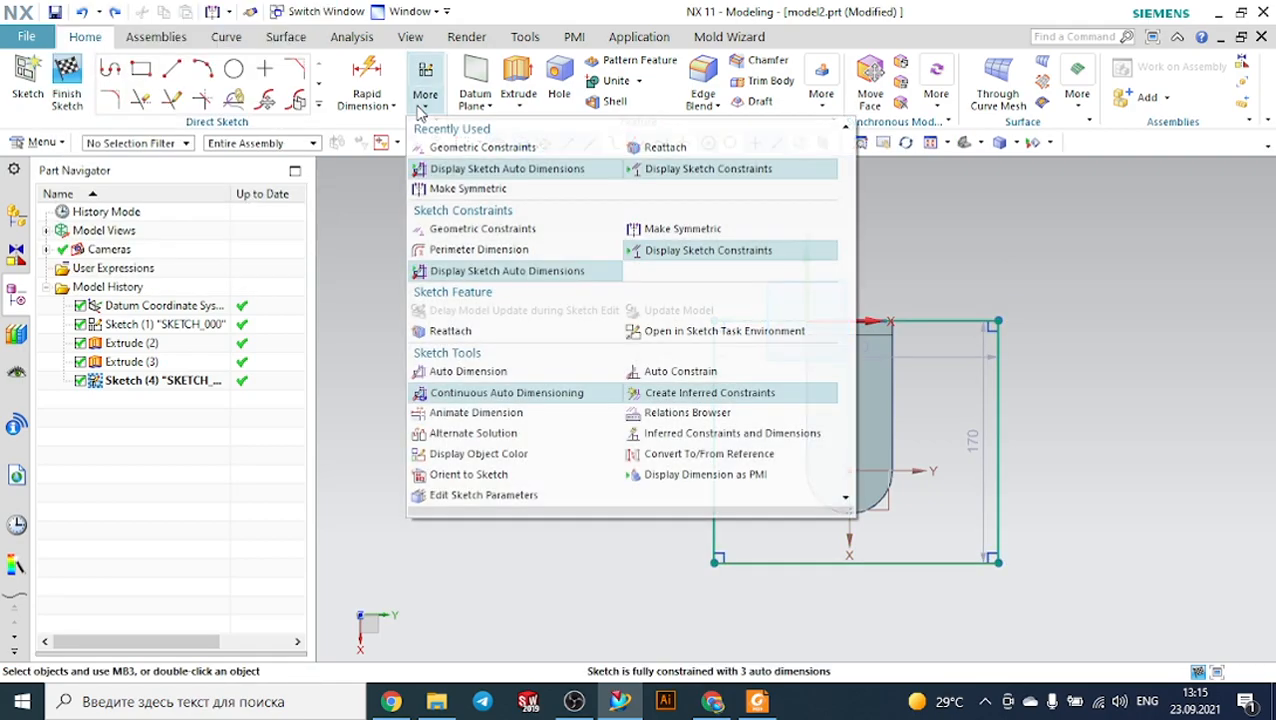
{"action": "left_click", "coordinate": [458, 188]}
{"action": "left_click", "coordinate": [715, 335]}
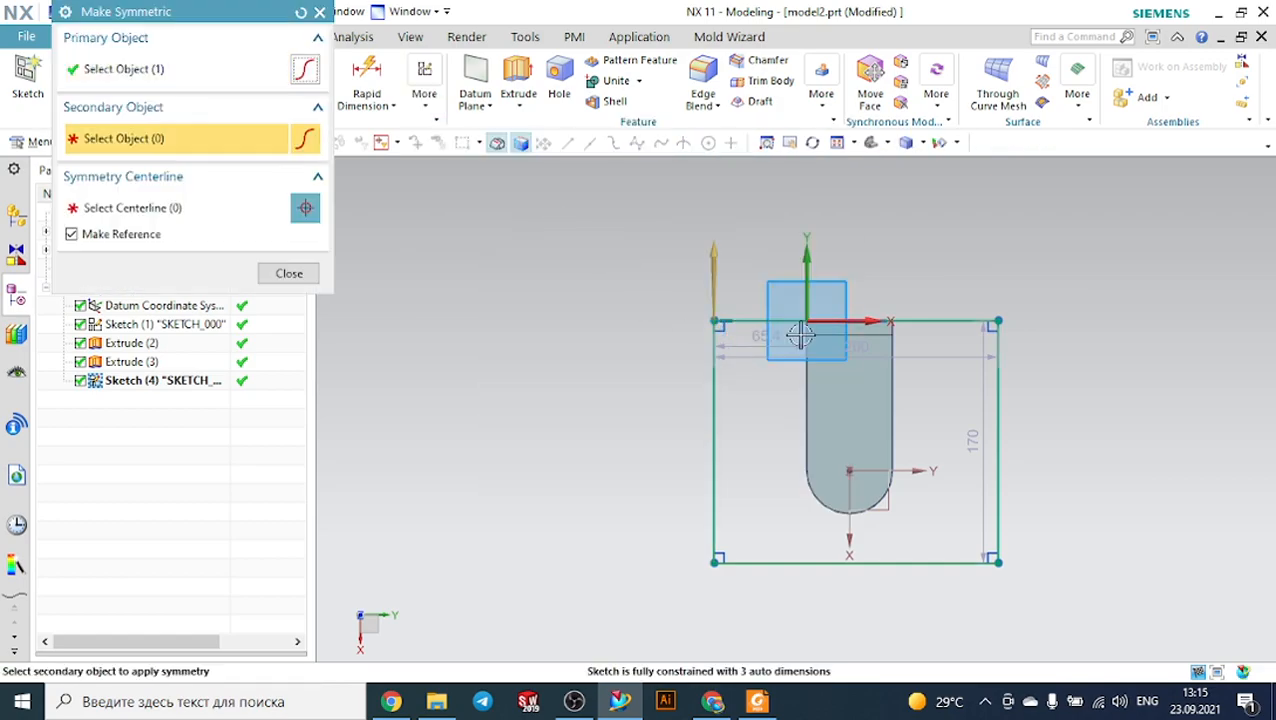
{"action": "left_click", "coordinate": [998, 342]}
{"action": "left_click", "coordinate": [853, 524]}
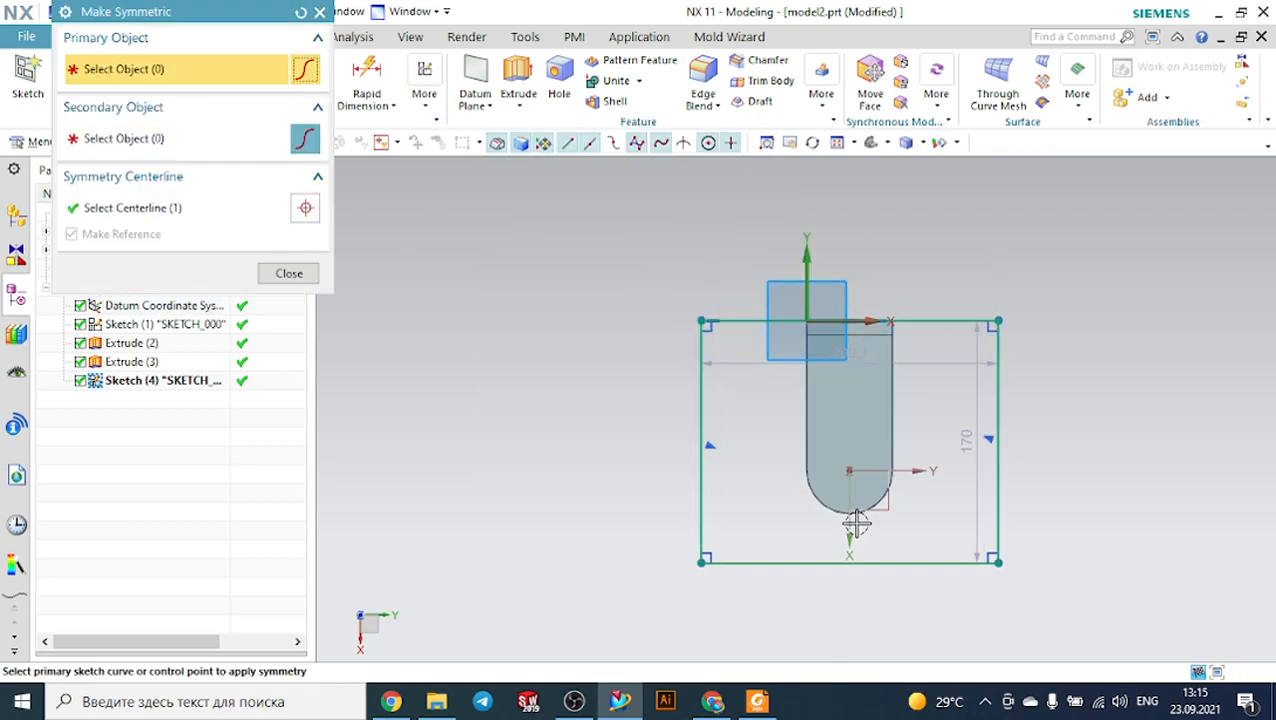
{"action": "key", "text": "Escape"}
Dimension the rectangle's upper horizontal edge as 150 mm.
{"action": "left_click", "coordinate": [370, 92]}
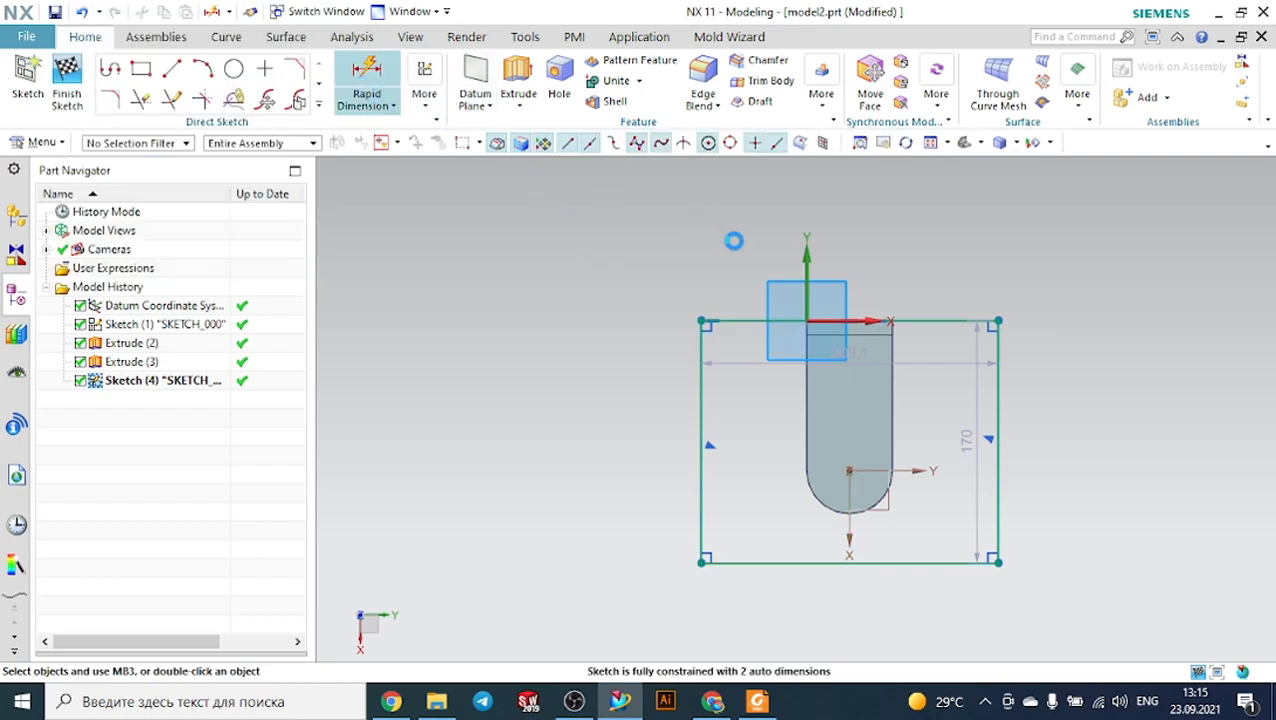
{"action": "left_click", "coordinate": [741, 322]}
{"action": "left_click", "coordinate": [780, 198]}
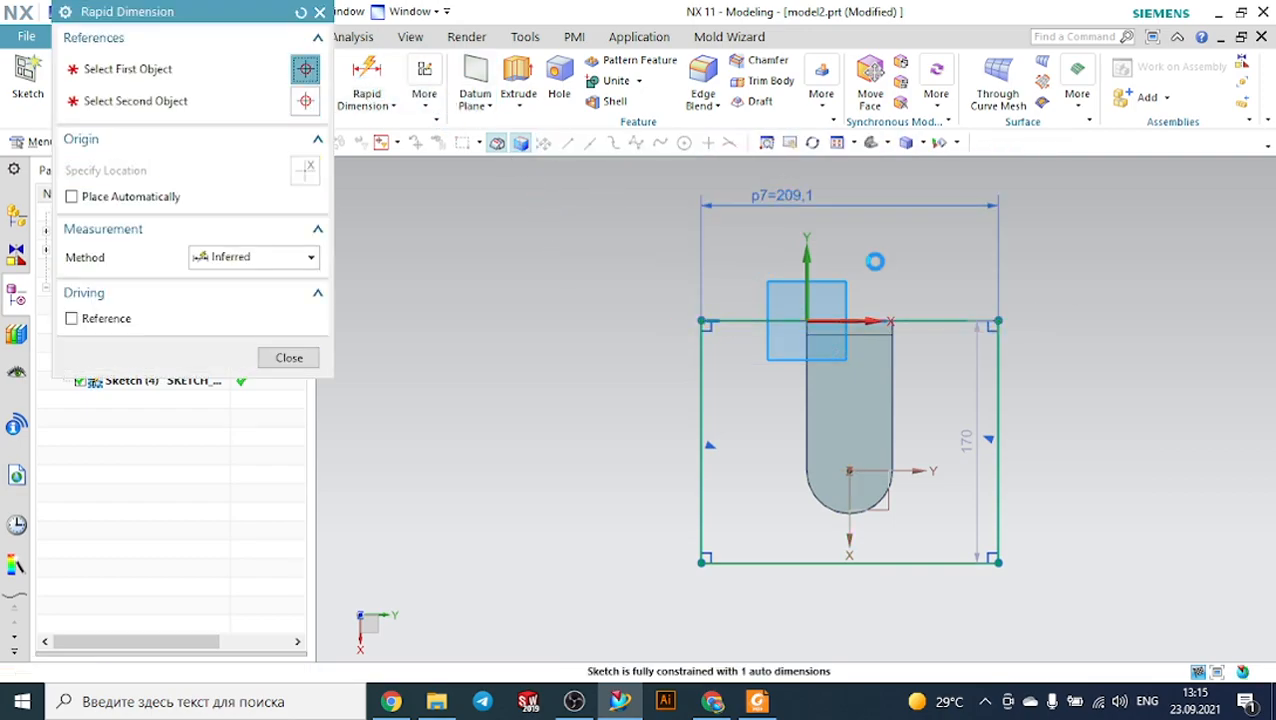
{"action": "type", "text": "150"}
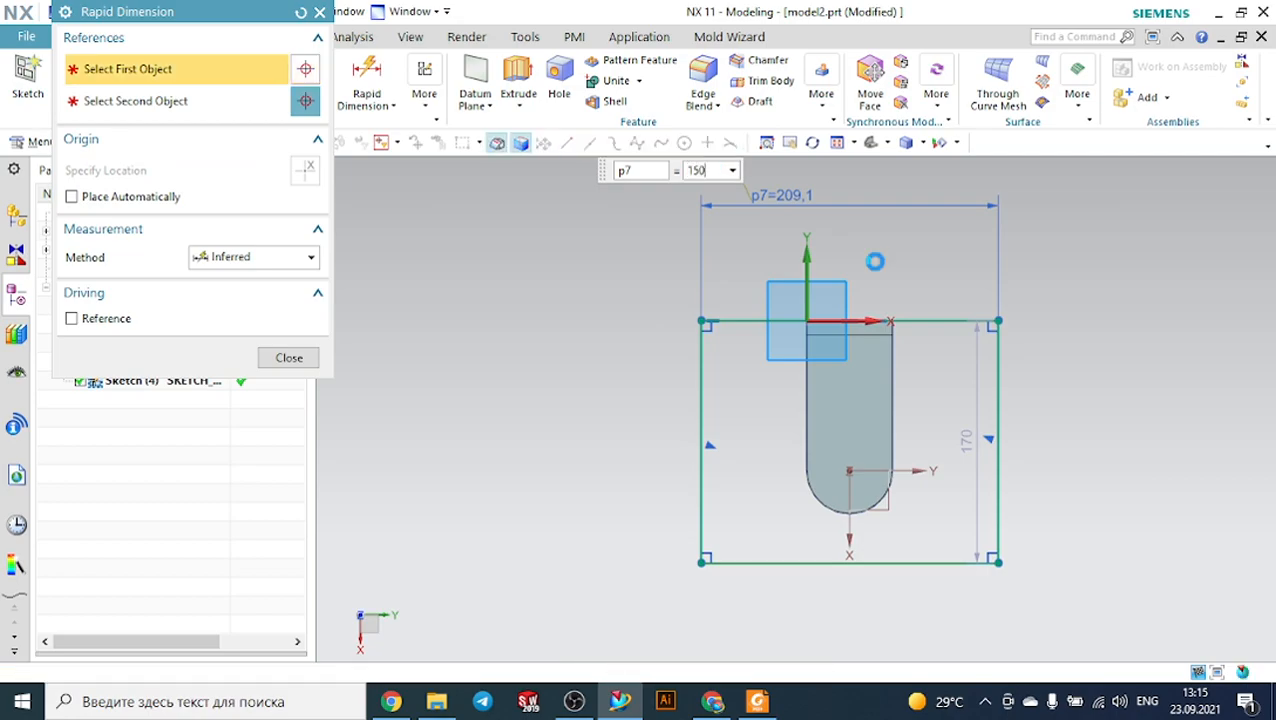
{"action": "key", "text": "Return"}
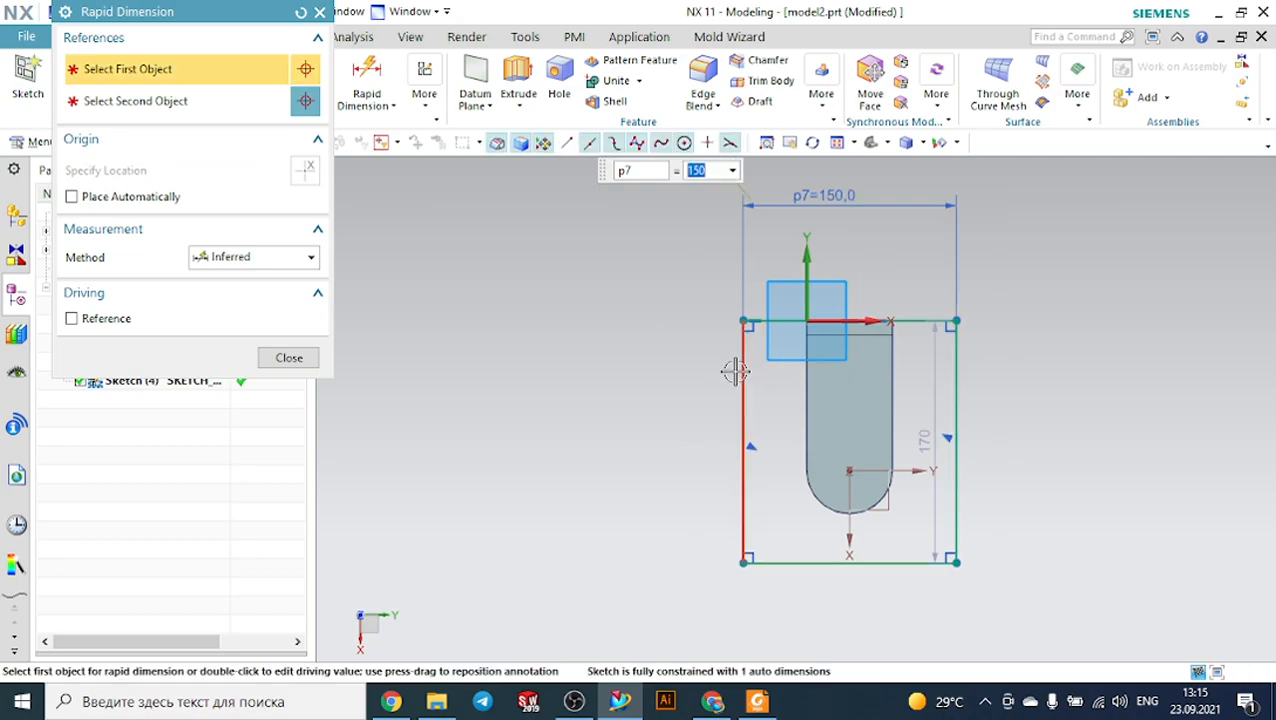
Add a 180 mm dimension to the rectangle's left vertical side.
{"action": "left_click", "coordinate": [737, 371]}
{"action": "left_click", "coordinate": [521, 362]}
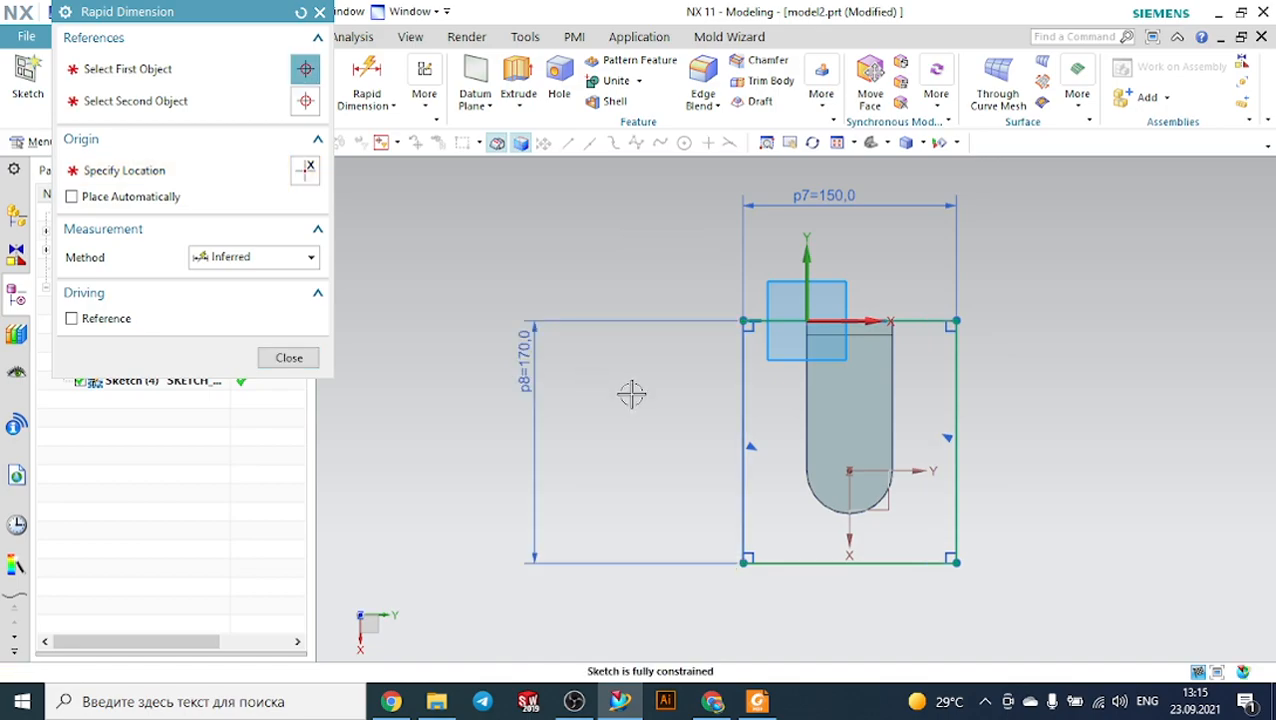
{"action": "type", "text": "180"}
{"action": "key", "text": "Return"}
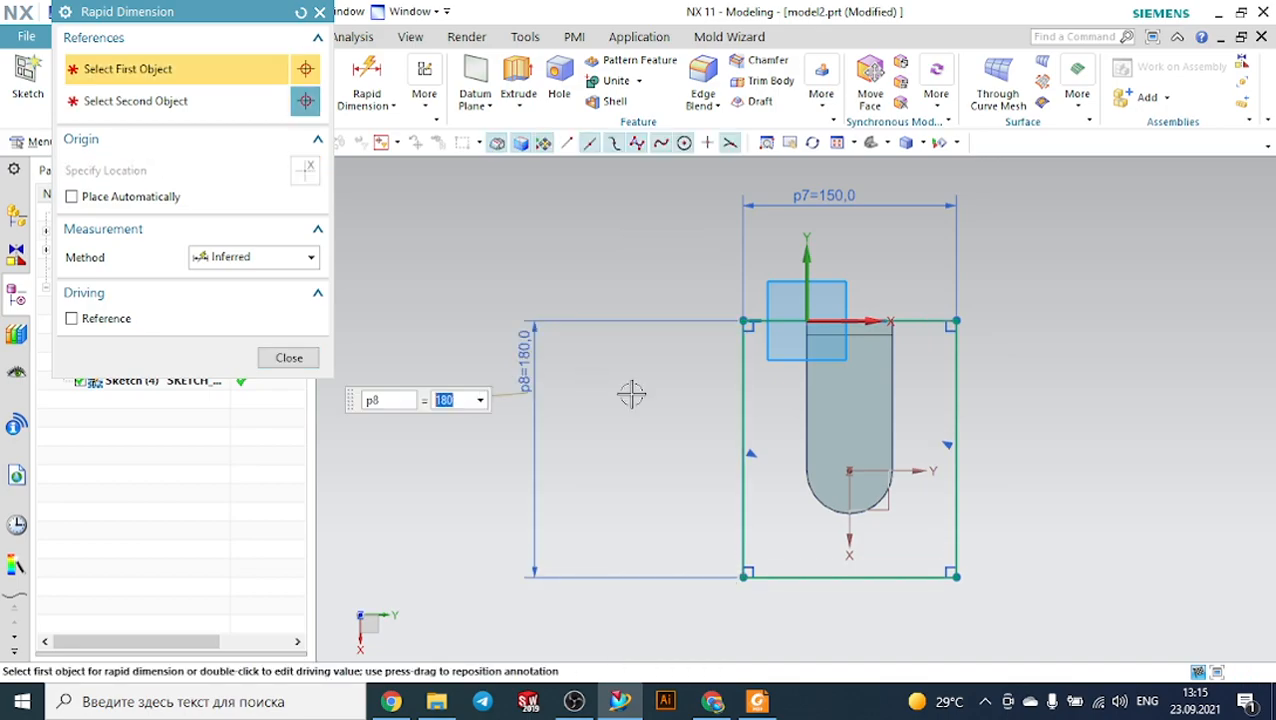
{"action": "key", "text": "Escape"}
Check the plate outline in the 3.pdf drawing and fillet the rectangle's lower-left corner in NX with a 75 mm radius.
{"action": "left_click", "coordinate": [760, 703]}
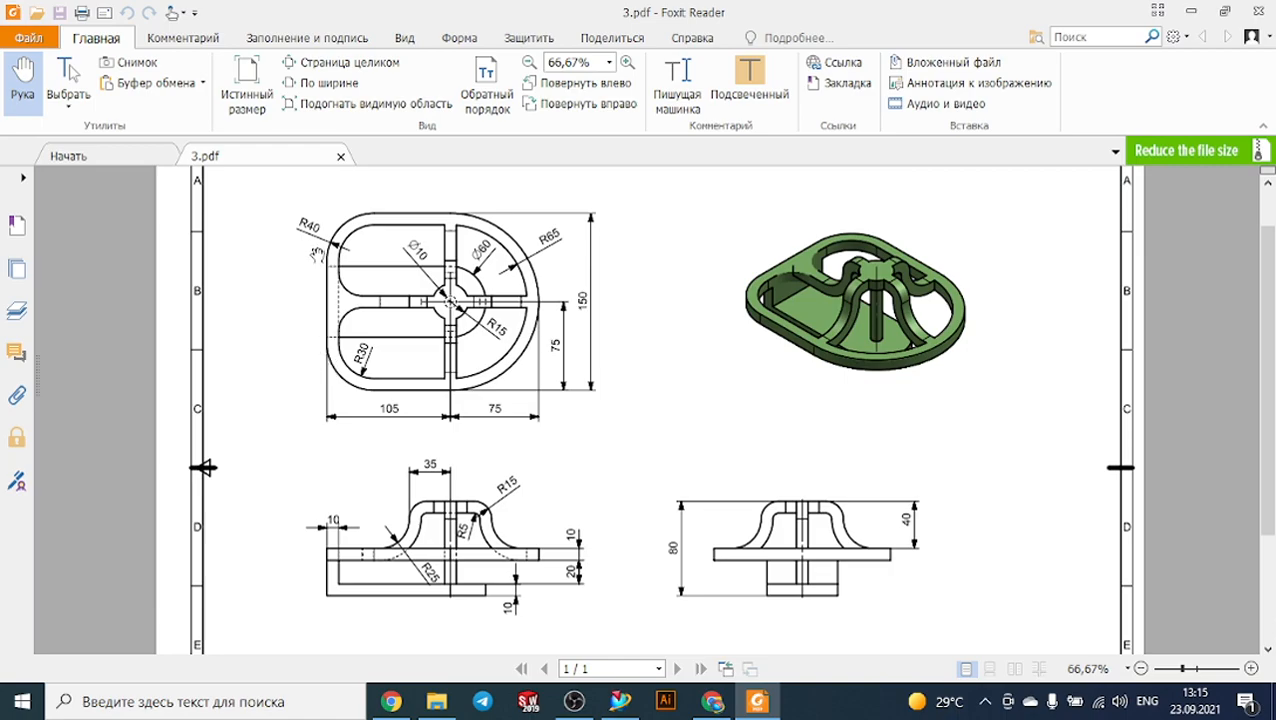
{"action": "left_click", "coordinate": [605, 705]}
{"action": "left_click", "coordinate": [110, 100]}
{"action": "left_click", "coordinate": [825, 580]}
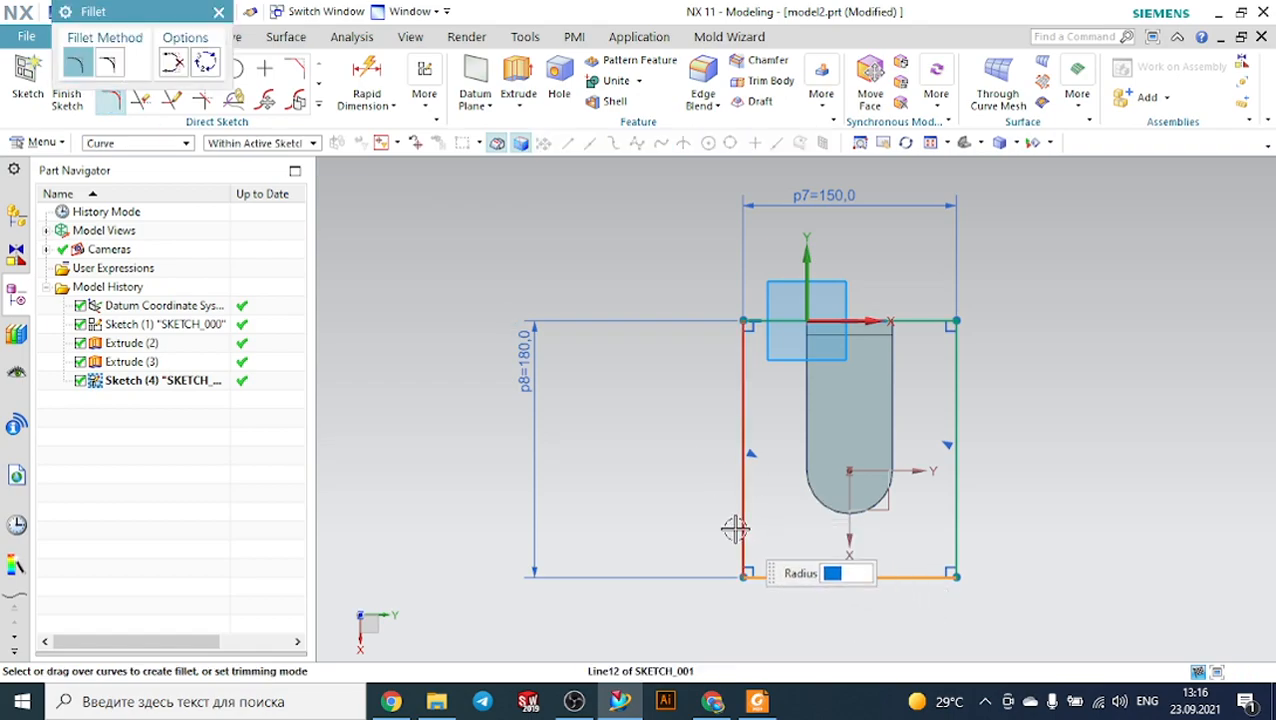
{"action": "left_click", "coordinate": [745, 526]}
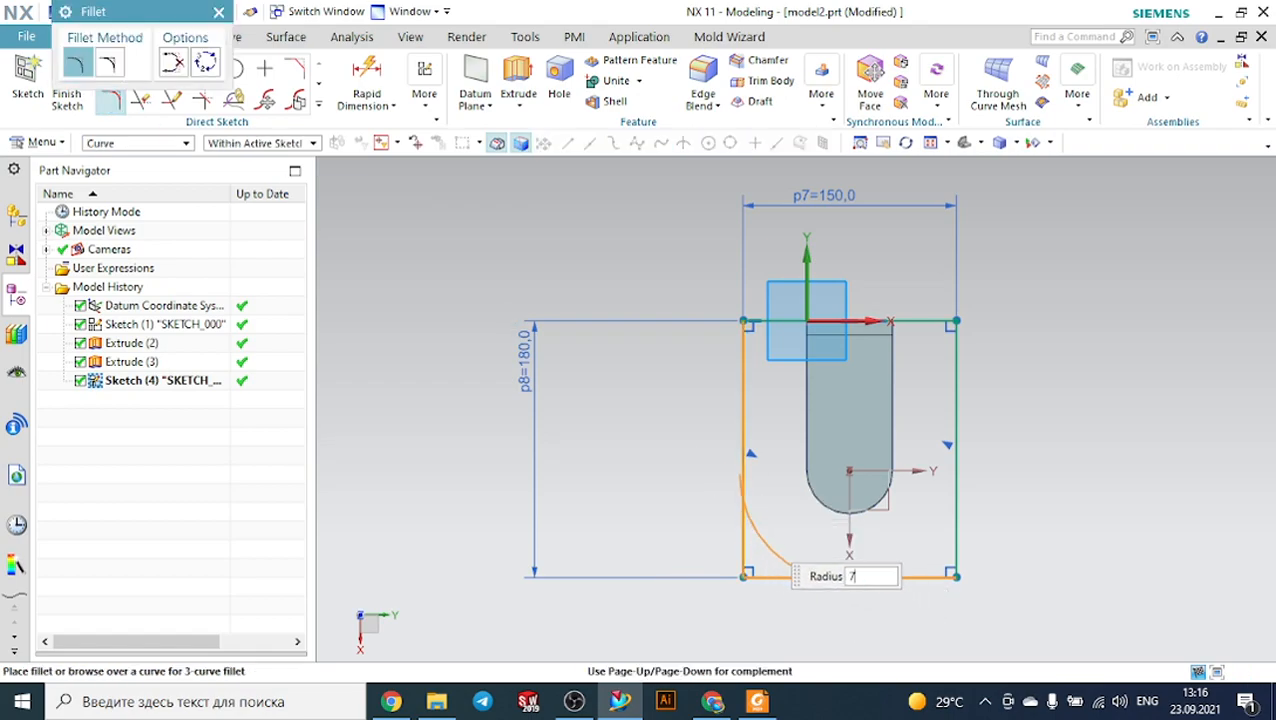
{"action": "left_click", "coordinate": [760, 532]}
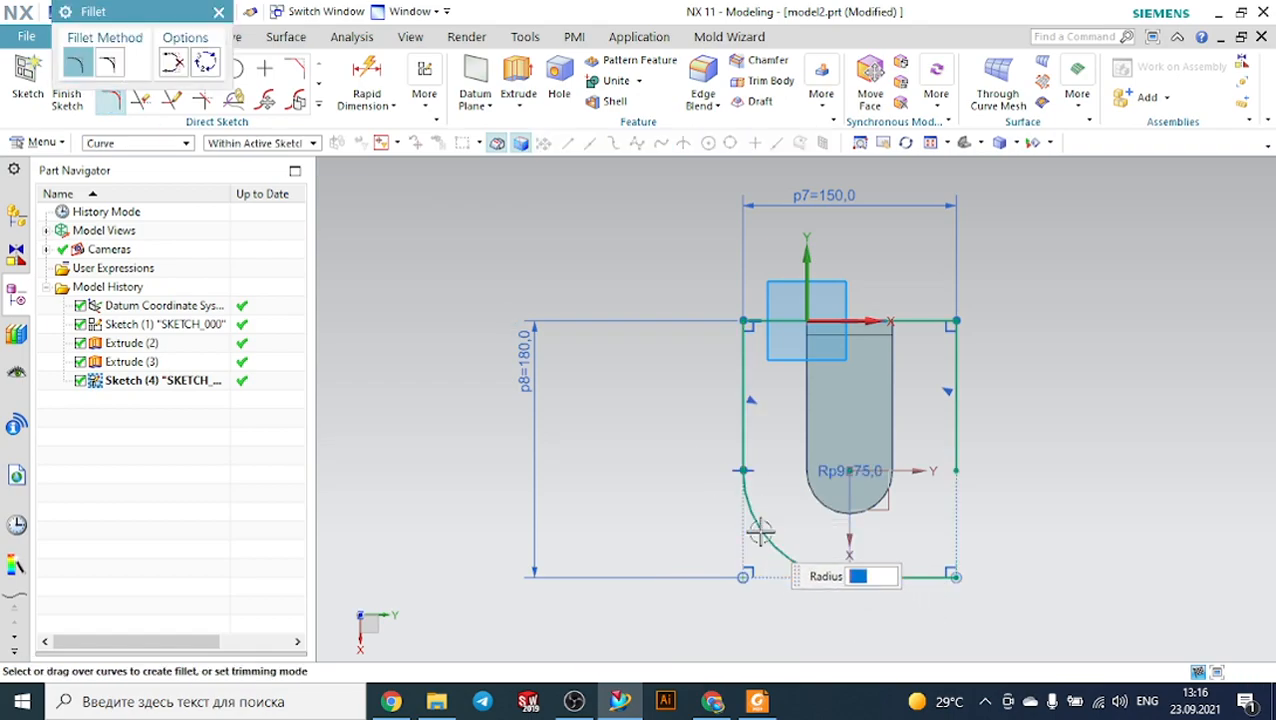
Fillet the plate rectangle's lower-right corner with a 75 mm radius.
{"action": "left_click", "coordinate": [907, 584]}
{"action": "left_click", "coordinate": [956, 462]}
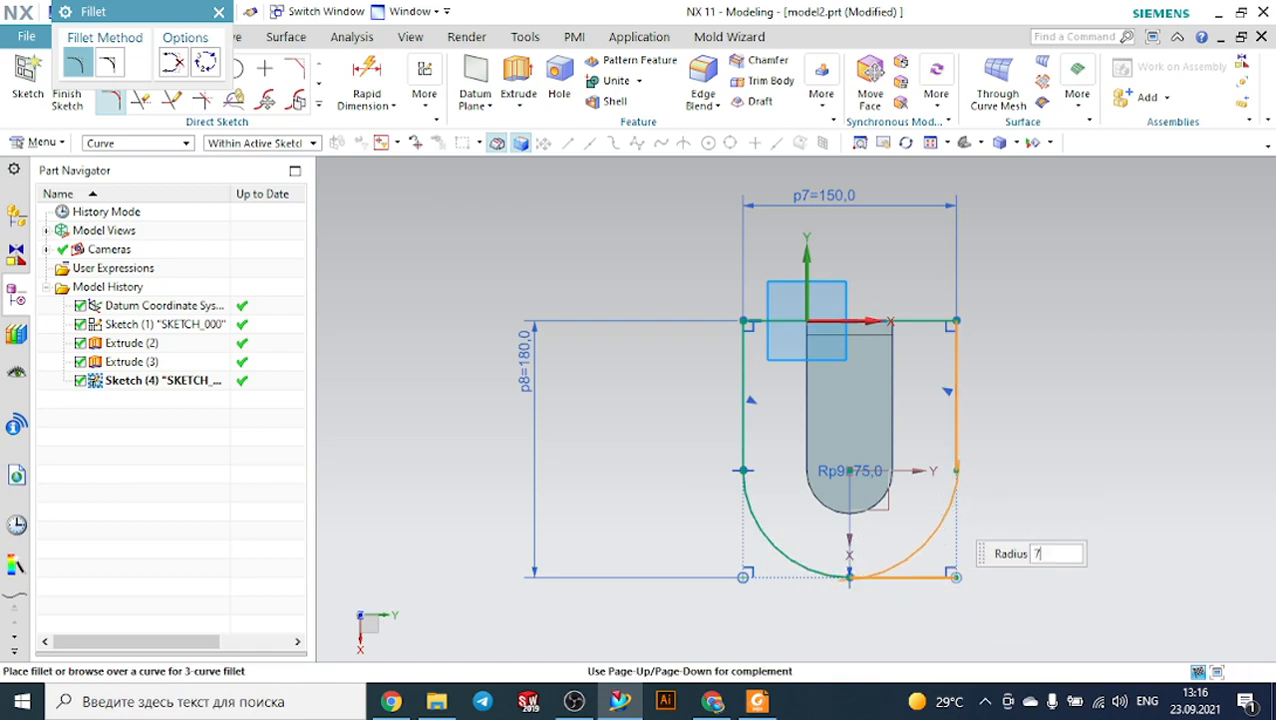
{"action": "left_click", "coordinate": [945, 505]}
Fillet both upper corners of the plate outline with a 40 mm radius.
{"action": "scroll", "coordinate": [805, 345], "scroll_direction": "up", "scroll_amount": 3}
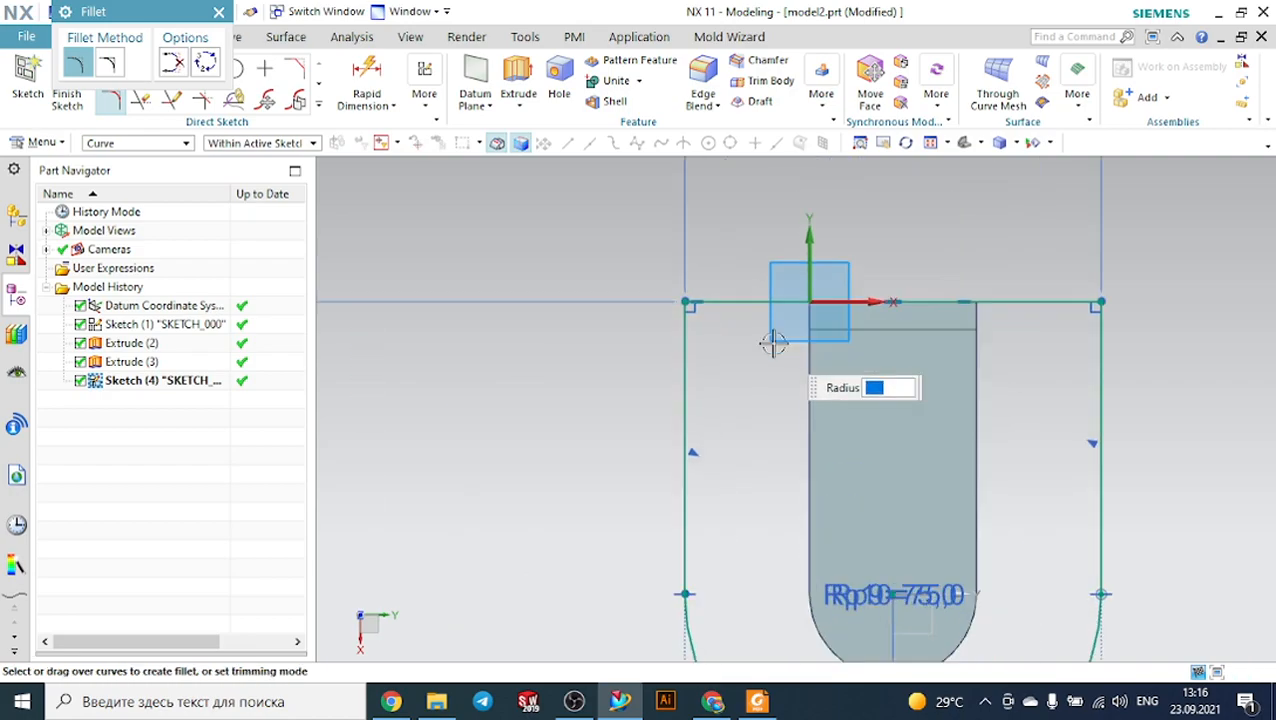
{"action": "left_click", "coordinate": [689, 355]}
{"action": "left_click", "coordinate": [735, 301]}
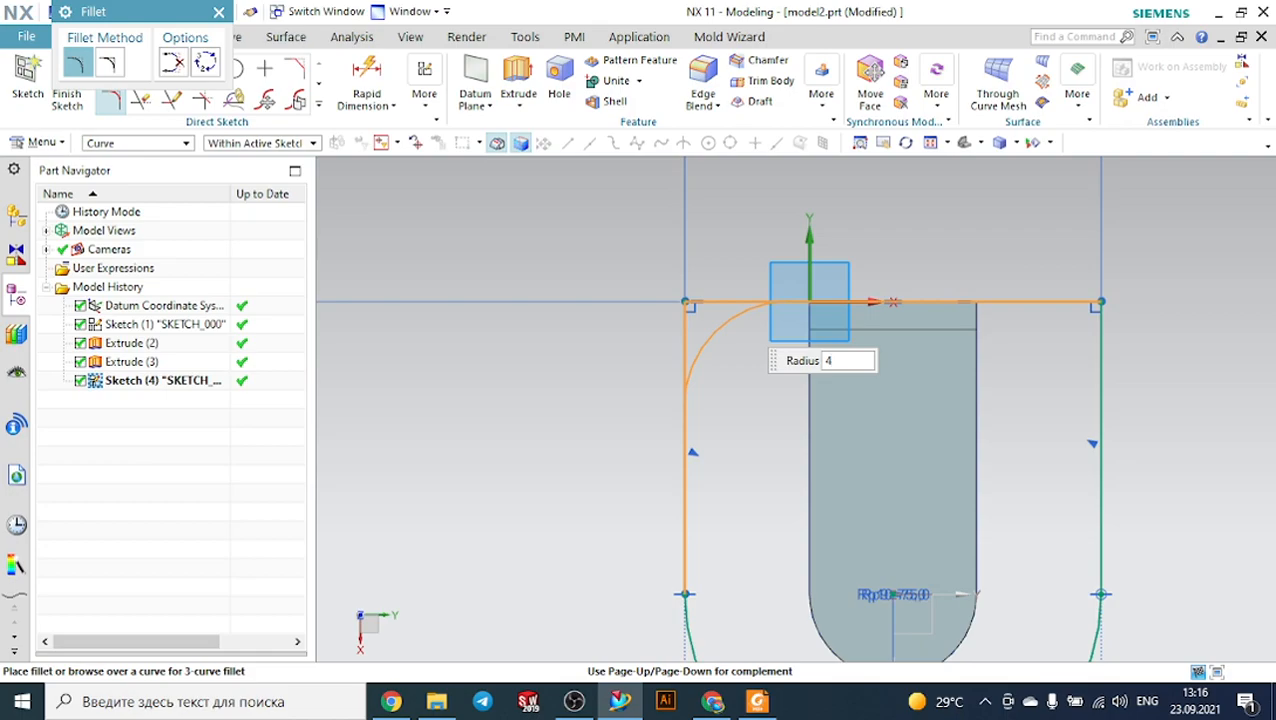
{"action": "left_click", "coordinate": [737, 312]}
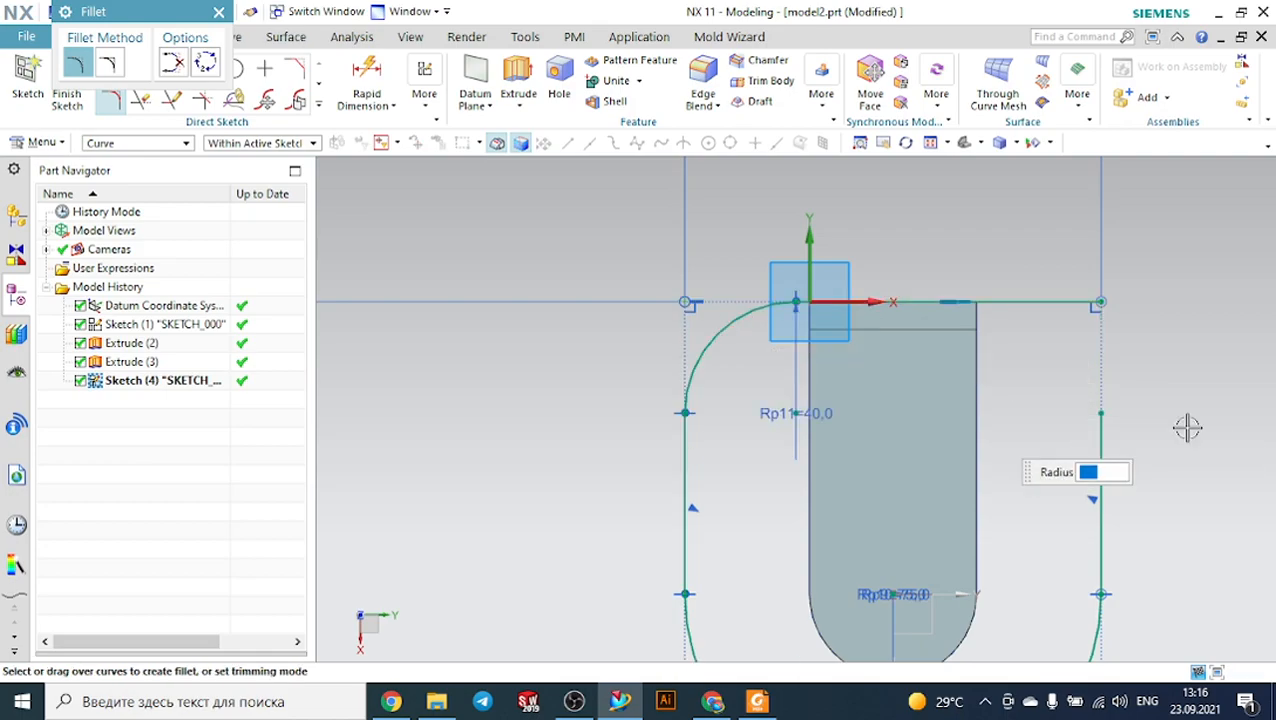
{"action": "left_click", "coordinate": [1093, 429]}
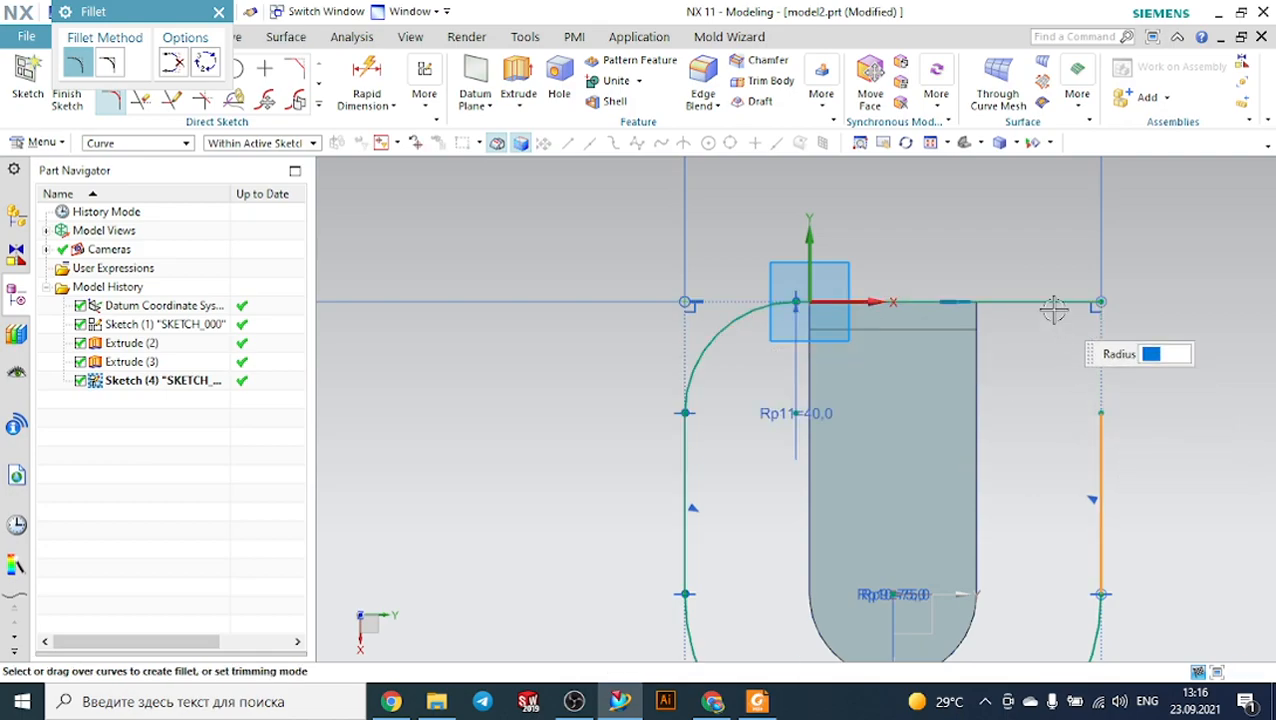
{"action": "left_click", "coordinate": [1058, 304]}
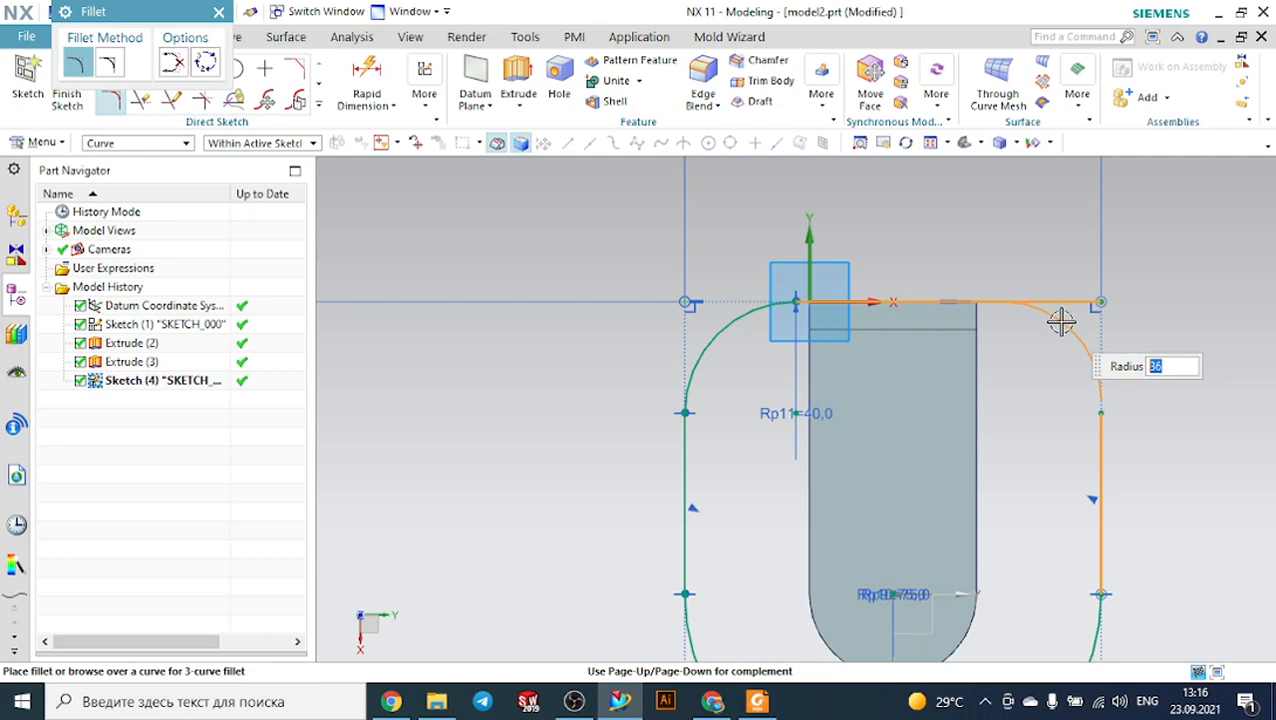
{"action": "key", "text": "Return"}
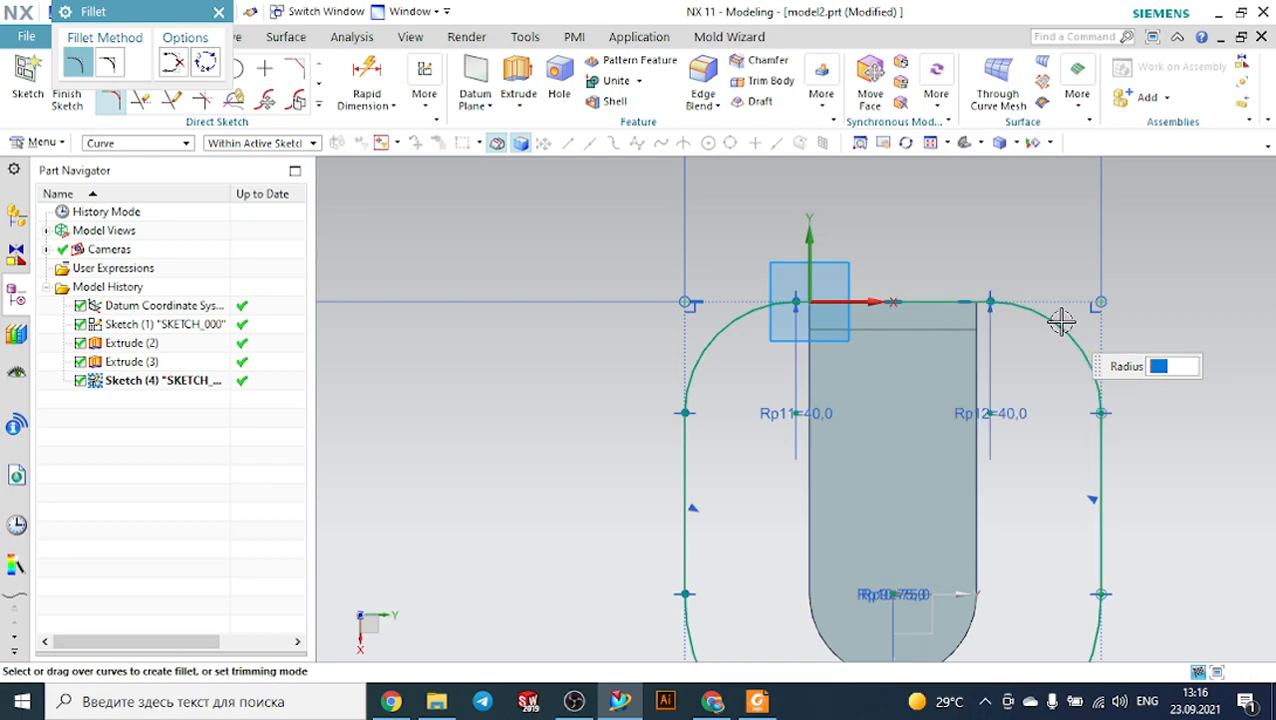
{"action": "scroll", "coordinate": [812, 265], "scroll_direction": "down", "scroll_amount": 3}
{"action": "key", "text": "Escape"}
Set up an inward offset of the connected plate outline, without symmetric offset and without converting the input curves to reference.
{"action": "mouse_move", "coordinate": [479, 297]}
{"action": "middle_mouse_down"}
{"action": "mouse_move", "coordinate": [524, 290]}
{"action": "mouse_move", "coordinate": [550, 265]}
{"action": "mouse_move", "coordinate": [513, 219]}
{"action": "mouse_move", "coordinate": [568, 218]}
{"action": "mouse_move", "coordinate": [558, 256]}
{"action": "mouse_move", "coordinate": [541, 265]}
{"action": "middle_mouse_up"}
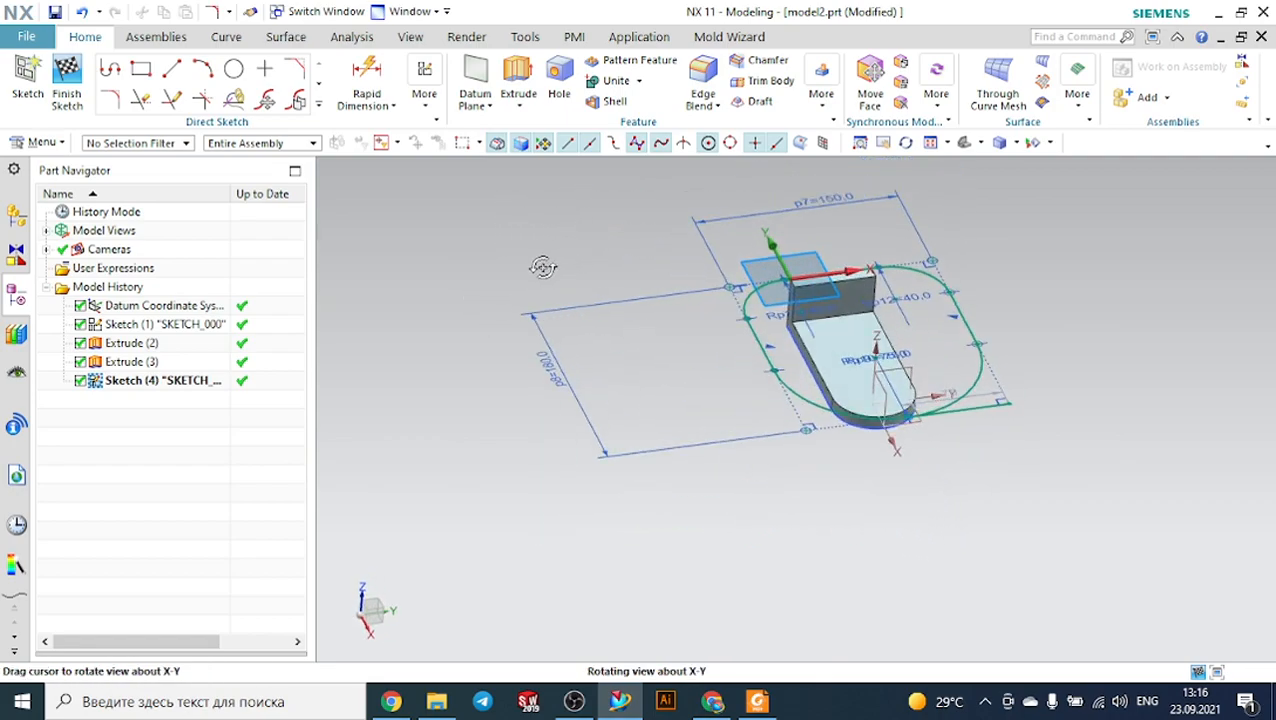
{"action": "left_click", "coordinate": [318, 104]}
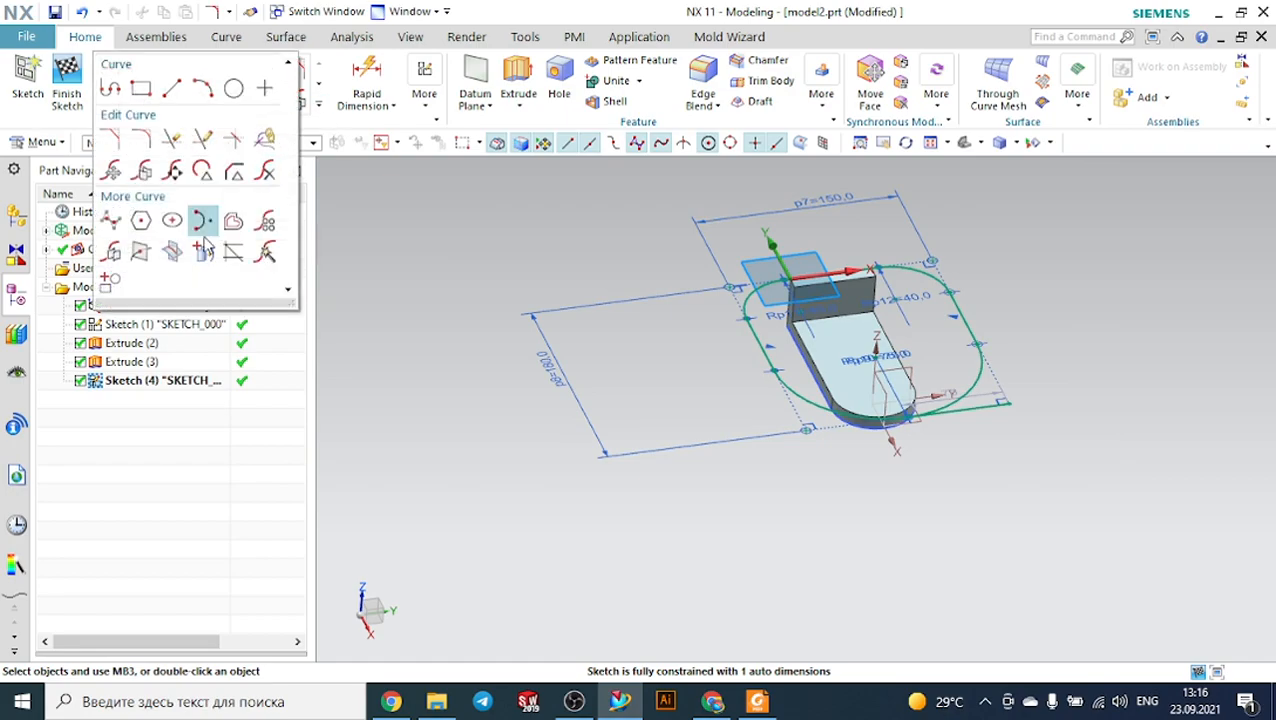
{"action": "left_click", "coordinate": [233, 251]}
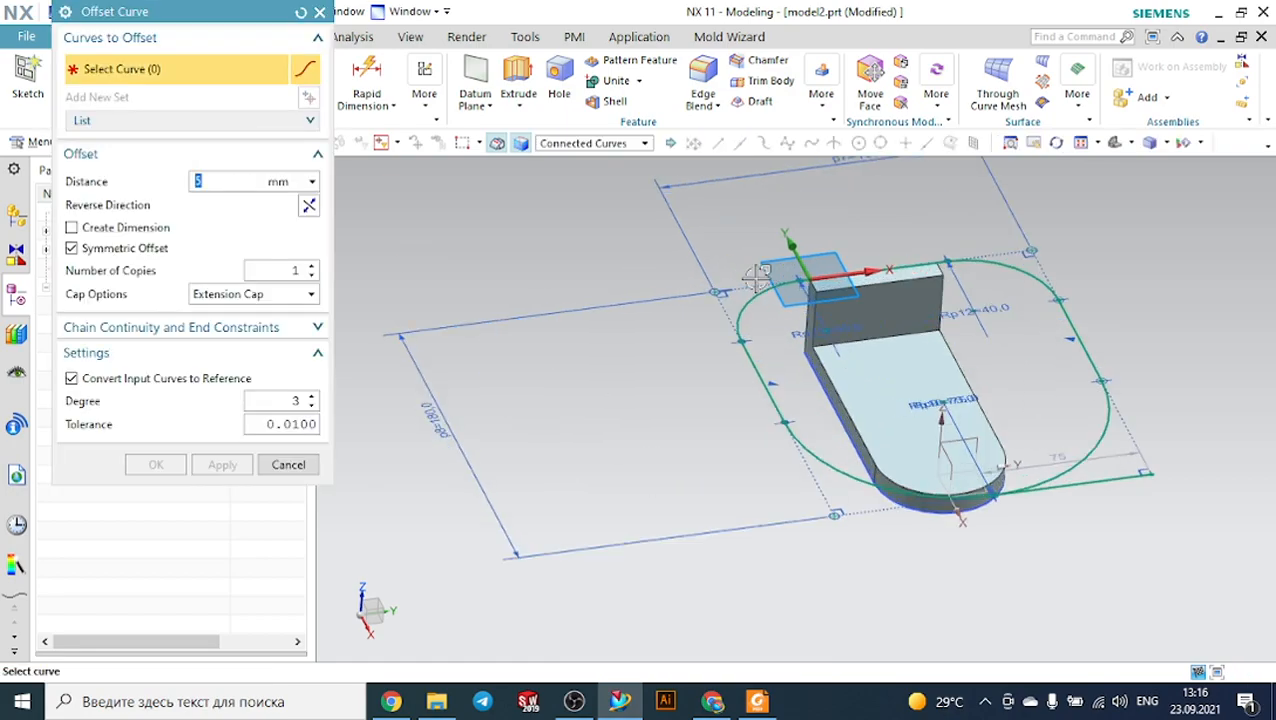
{"action": "left_click", "coordinate": [757, 287]}
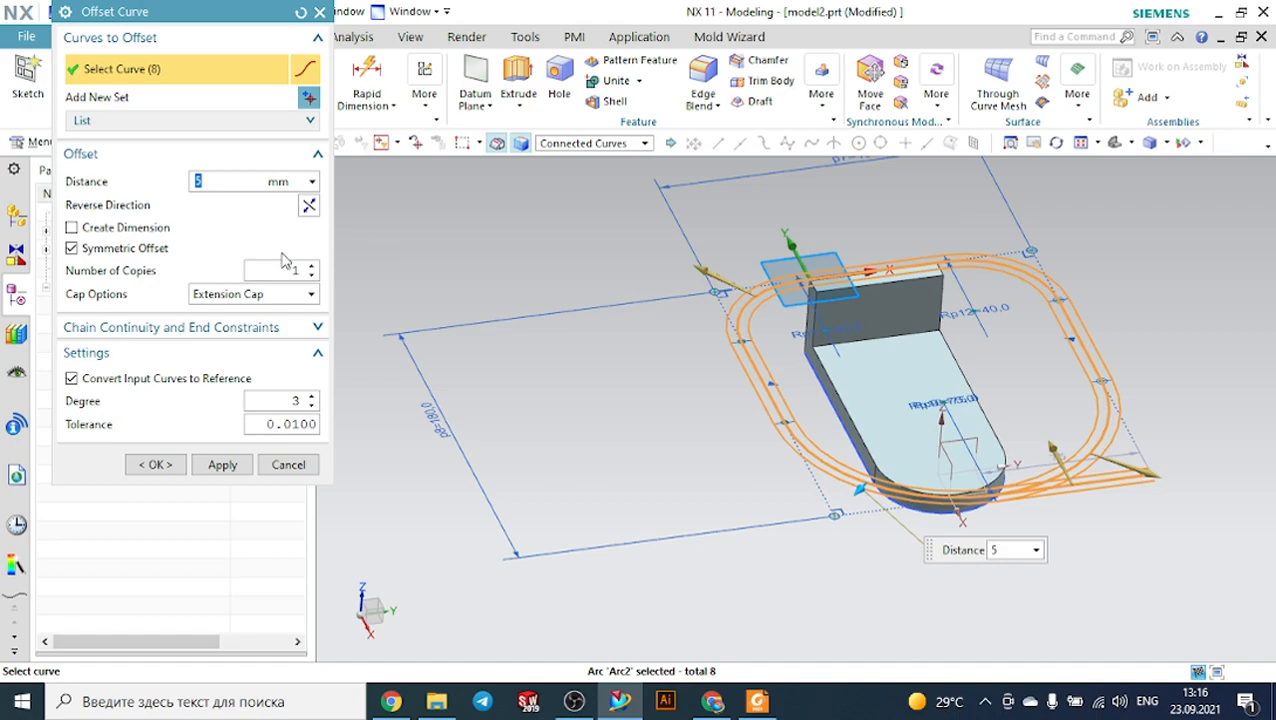
{"action": "left_click", "coordinate": [72, 249]}
{"action": "left_click", "coordinate": [72, 379]}
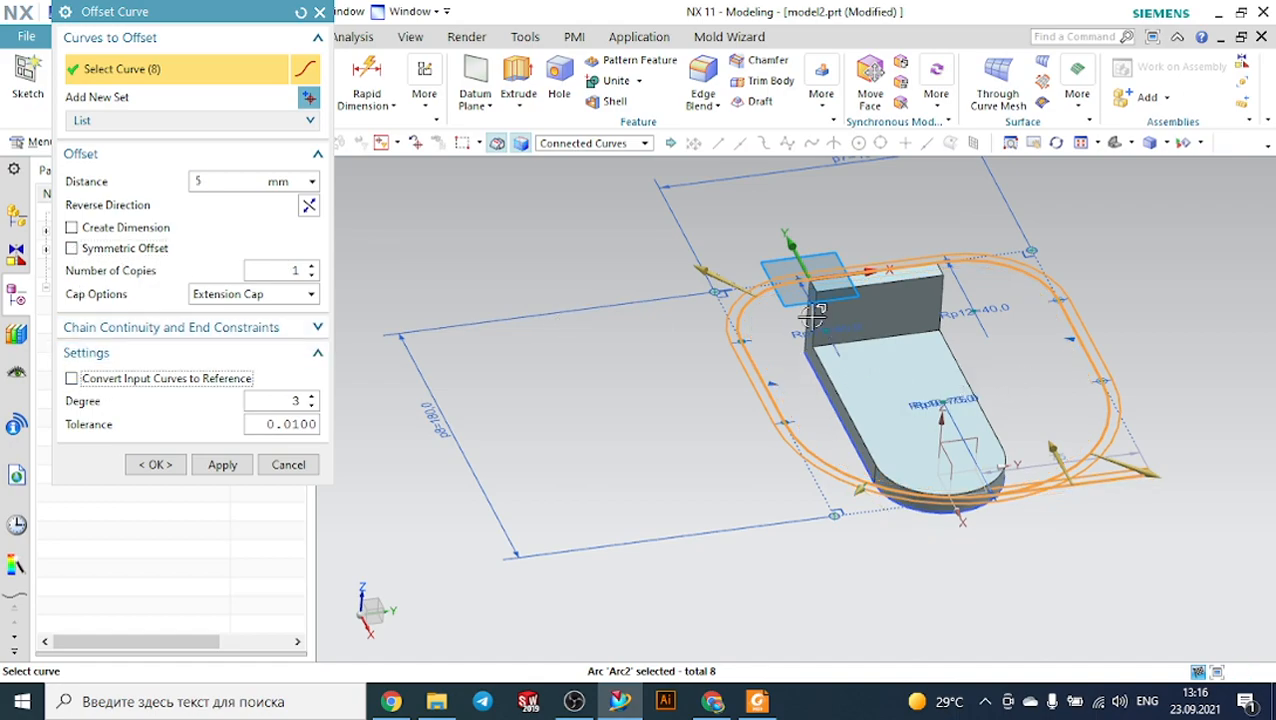
{"action": "scroll", "coordinate": [797, 312], "scroll_direction": "up", "scroll_amount": 2}
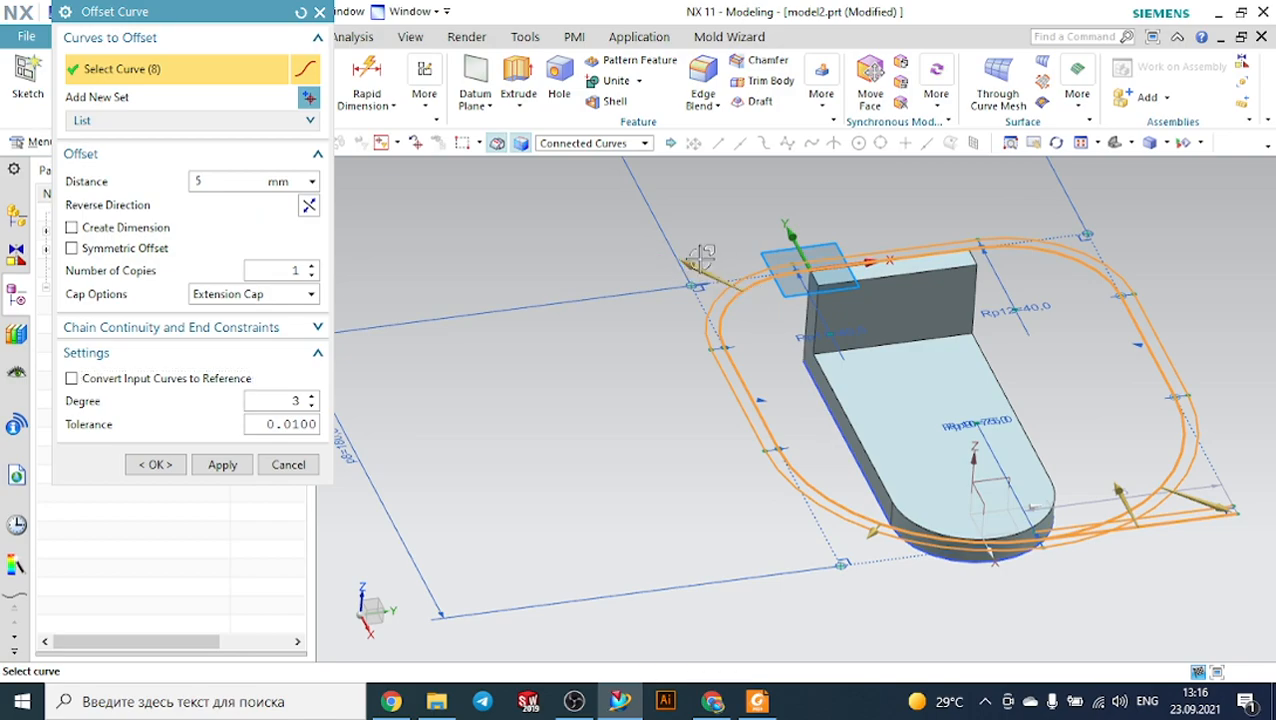
{"action": "left_click", "coordinate": [309, 207]}
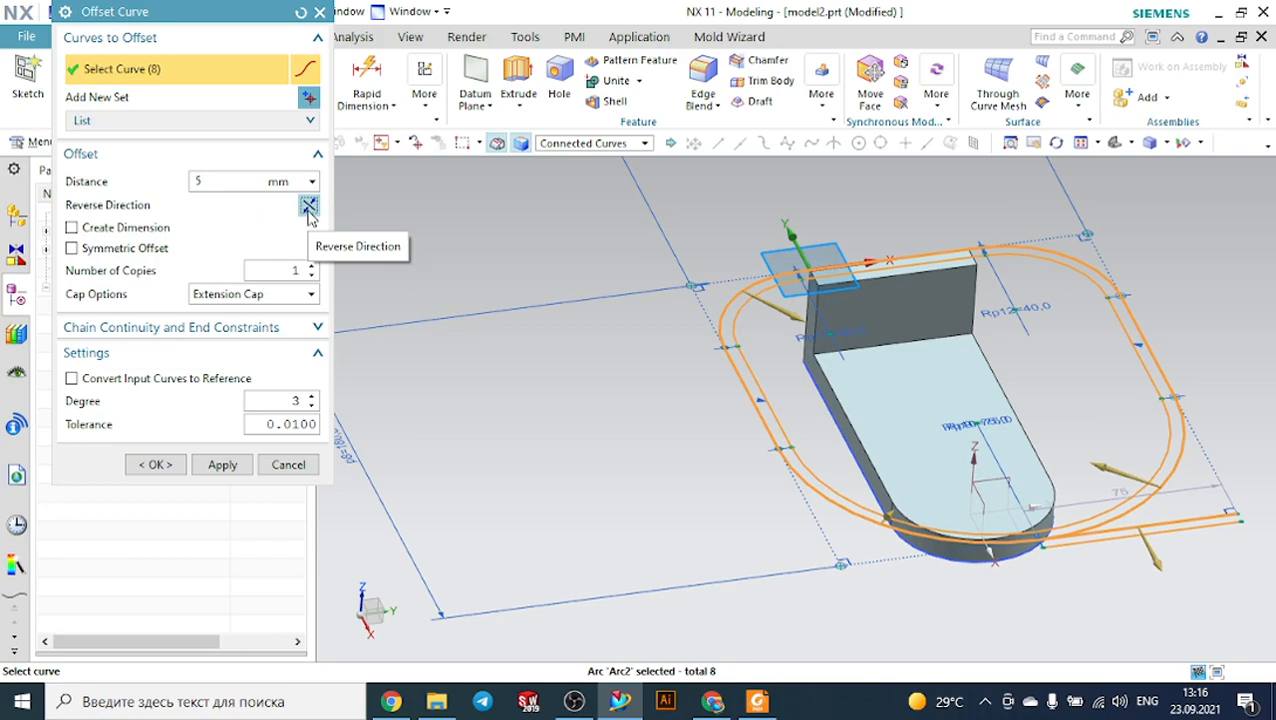
Check the rim width in the 3.pdf drawing and offset the outline by 10 mm in NX.
{"action": "left_click", "coordinate": [762, 703]}
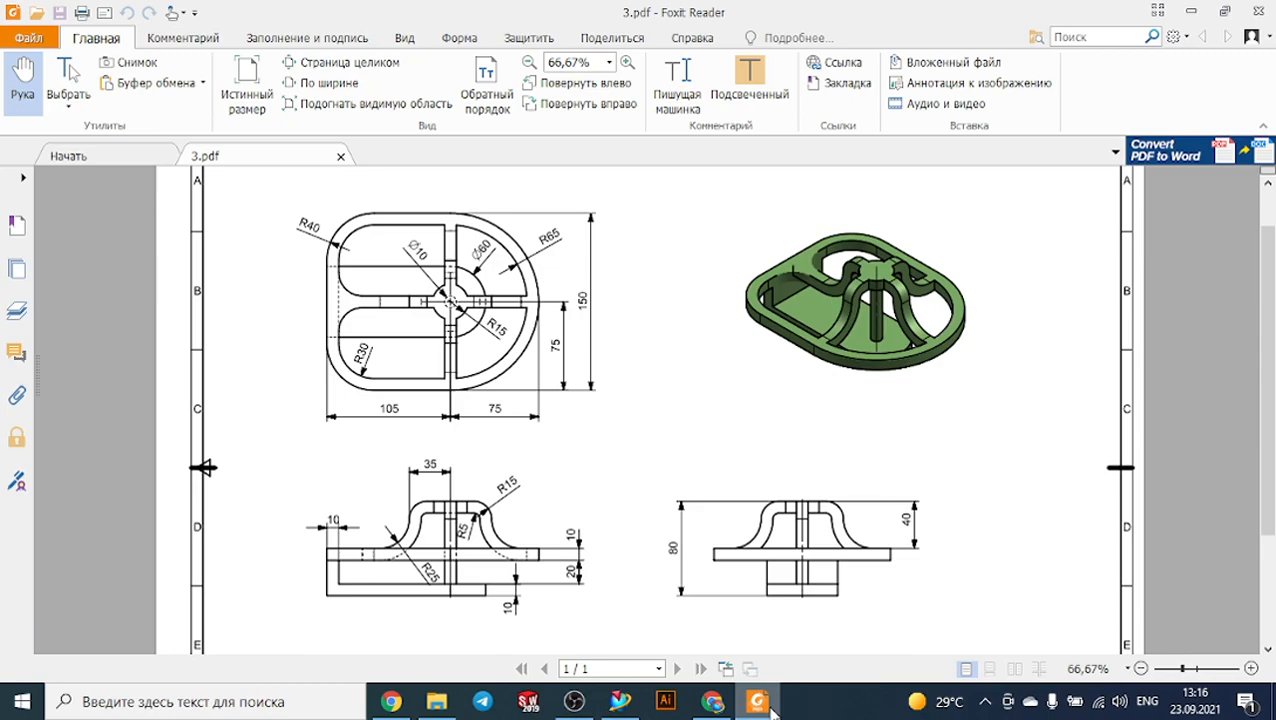
{"action": "left_click", "coordinate": [762, 703]}
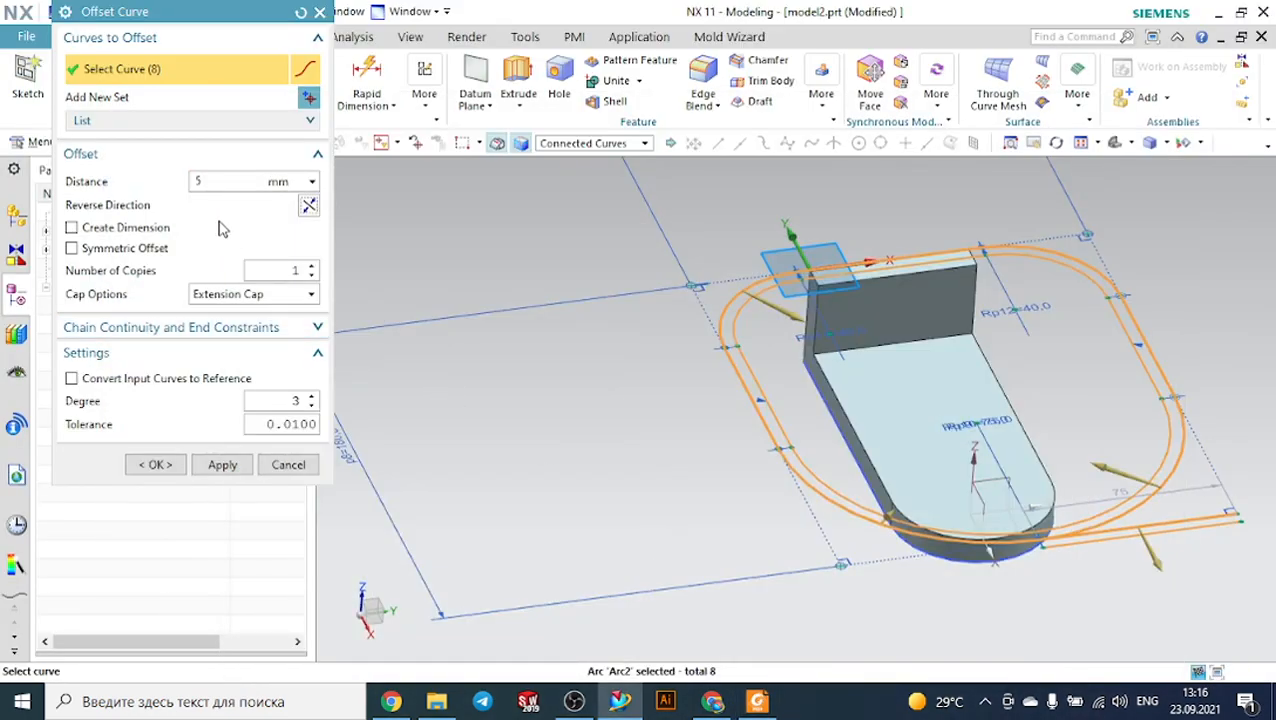
{"action": "double_click", "coordinate": [215, 181]}
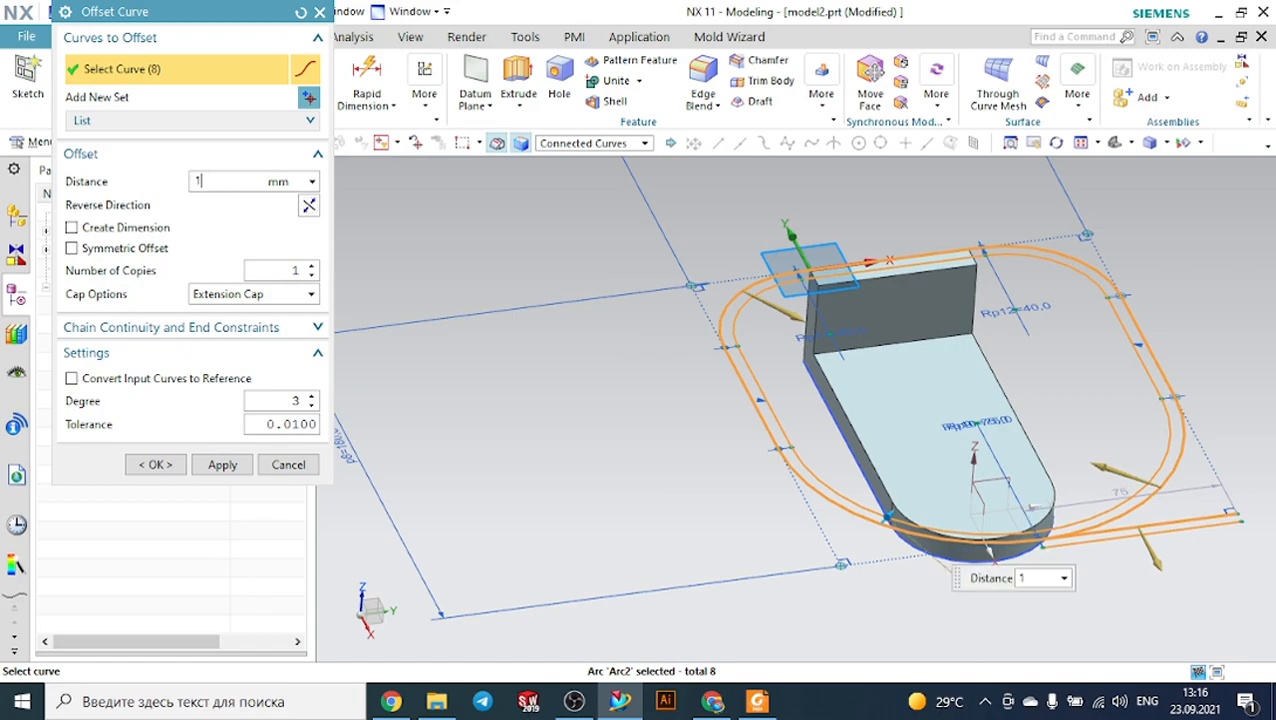
{"action": "key", "text": "Return"}
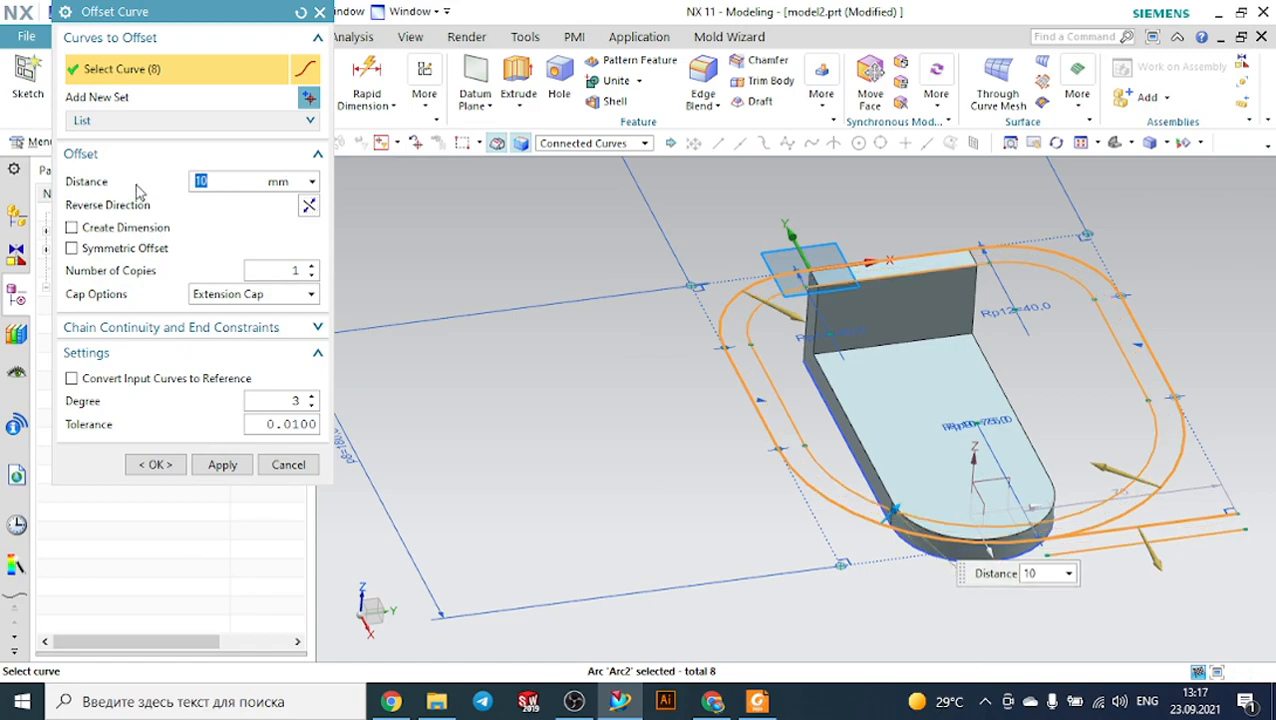
{"action": "left_click", "coordinate": [156, 464]}
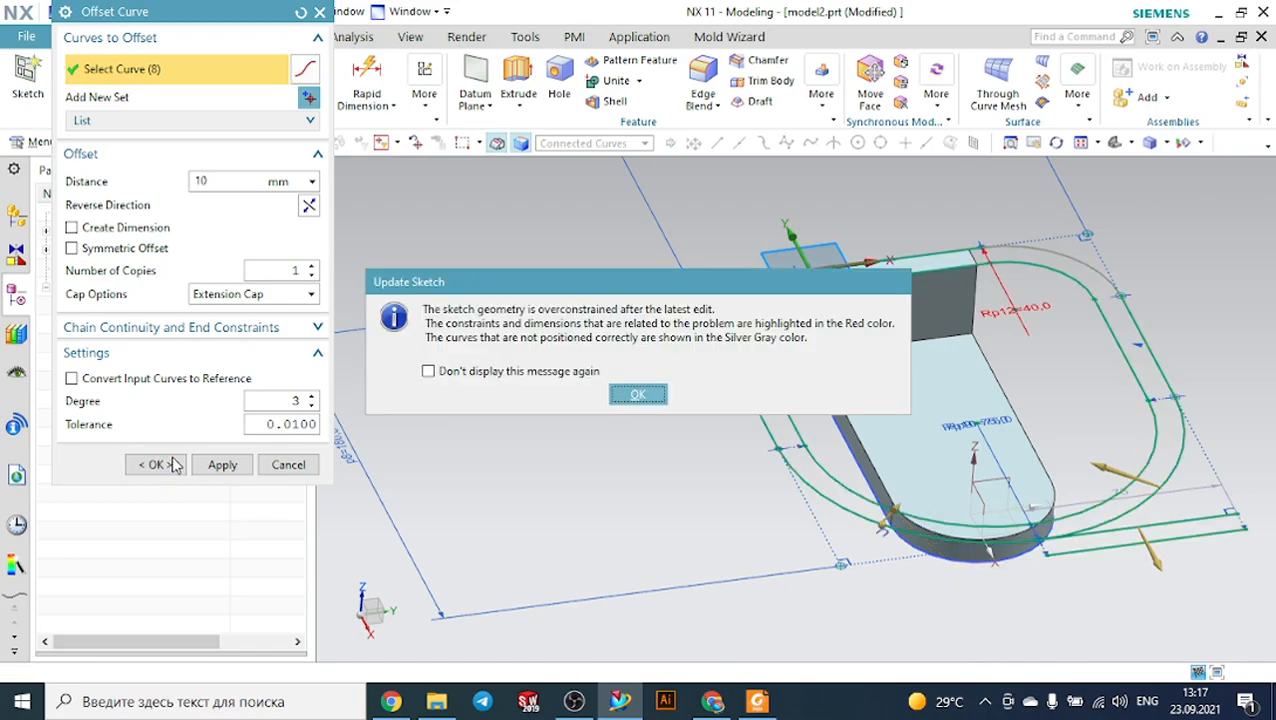
{"action": "left_click", "coordinate": [638, 395]}
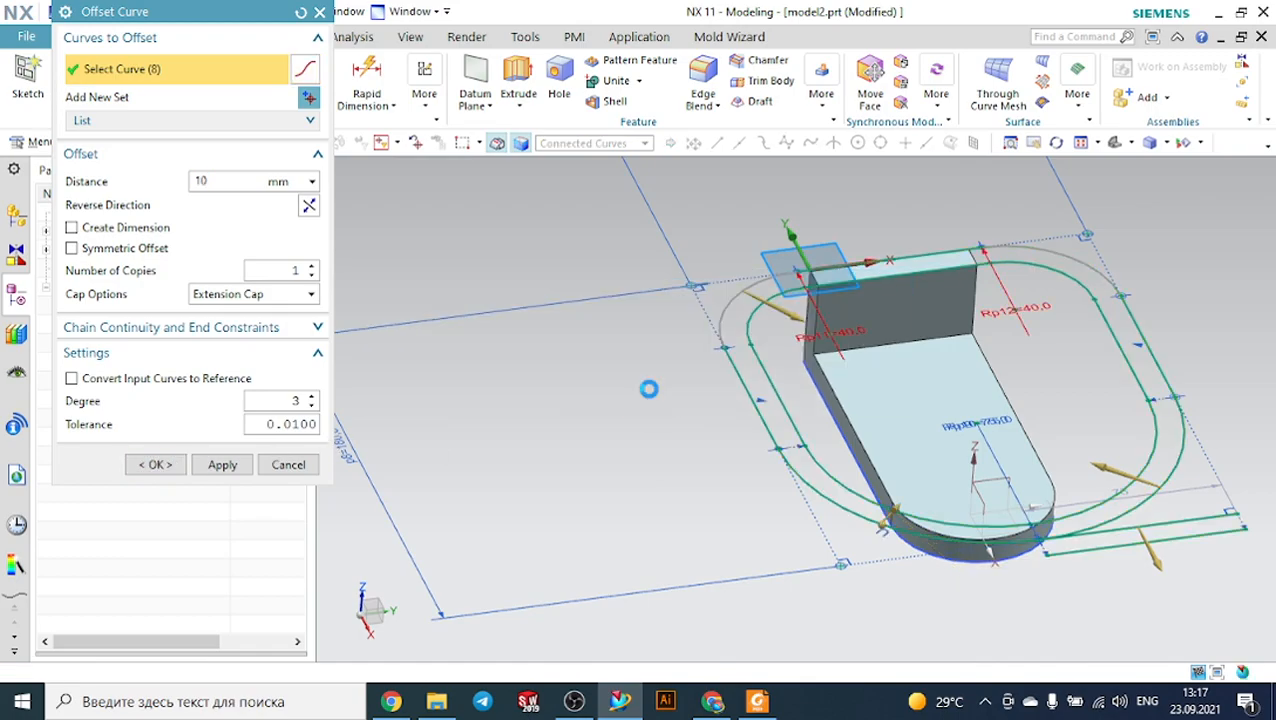
Extrude the ring between the two plate outlines 10 mm downward and unite it with the existing body.
{"action": "mouse_move", "coordinate": [650, 395]}
{"action": "middle_mouse_down"}
{"action": "mouse_move", "coordinate": [679, 374]}
{"action": "mouse_move", "coordinate": [666, 387]}
{"action": "middle_mouse_up"}
{"action": "key", "text": "x"}
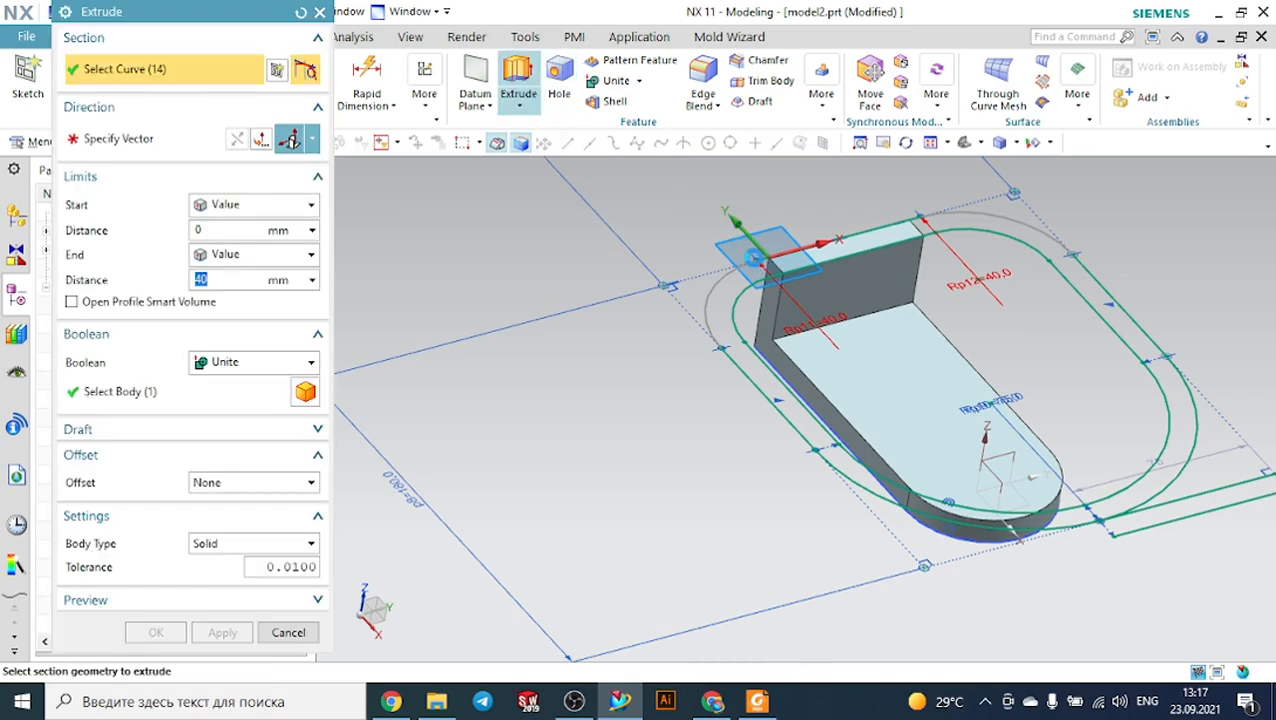
{"action": "middle_click_drag", "start_coordinate": [729, 282], "coordinate": [730, 330]}
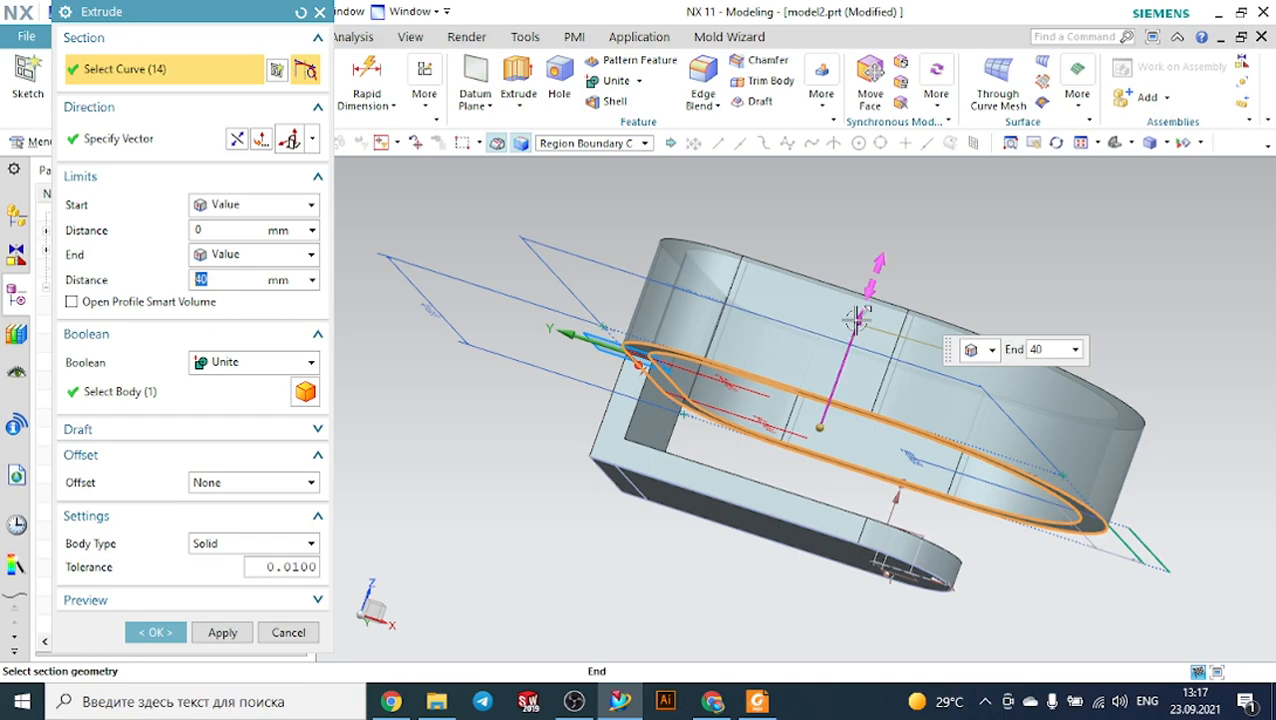
{"action": "double_click", "coordinate": [856, 318]}
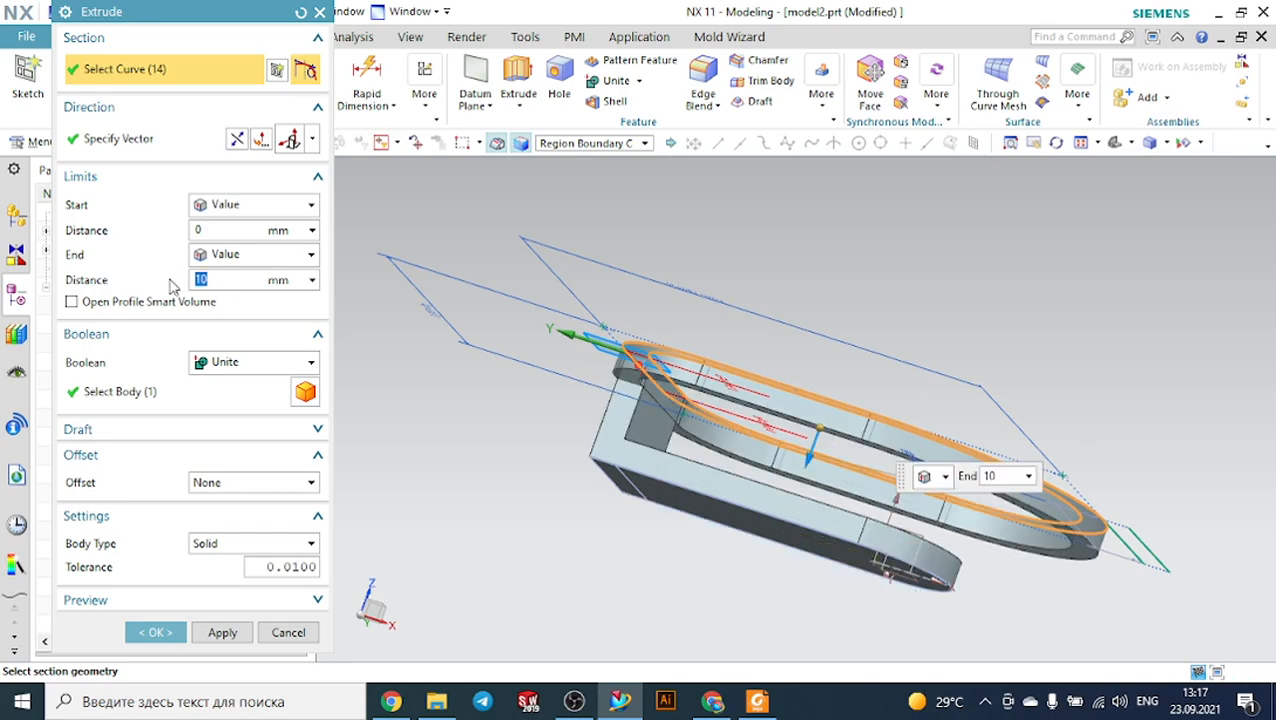
{"action": "middle_click_drag", "start_coordinate": [828, 298], "coordinate": [790, 380]}
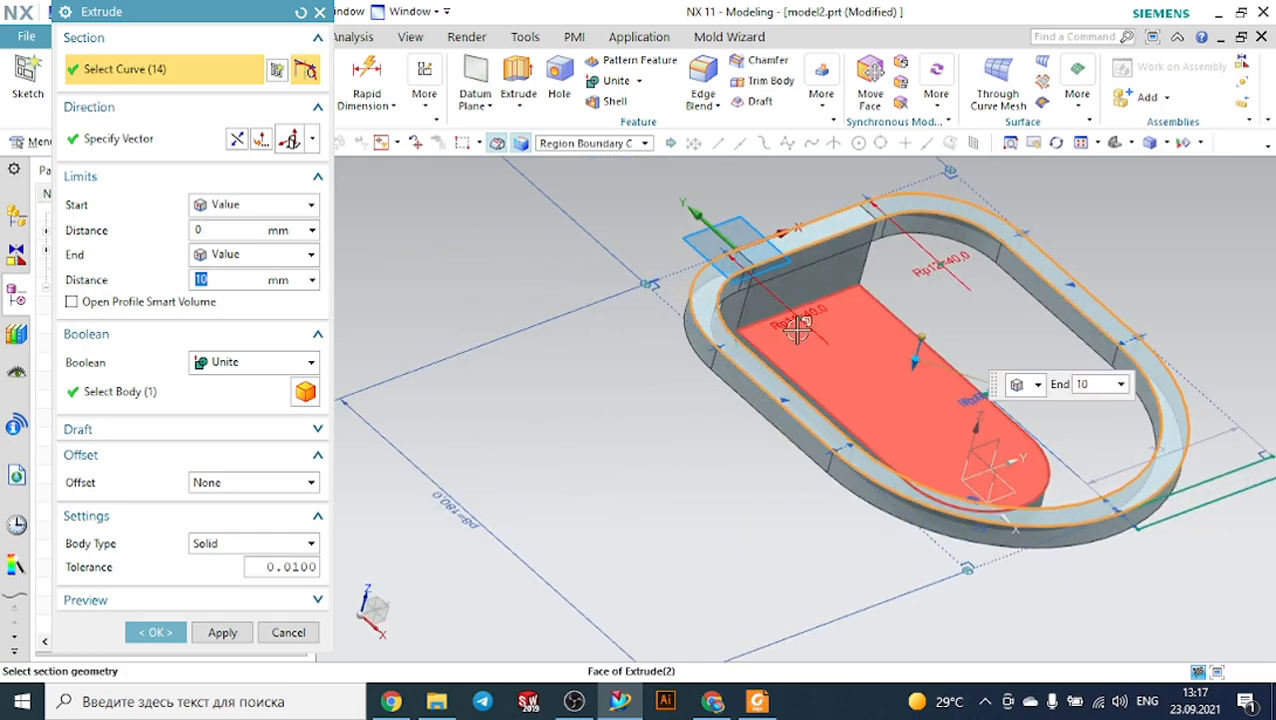
{"action": "left_click", "coordinate": [212, 362]}
{"action": "left_click", "coordinate": [214, 368]}
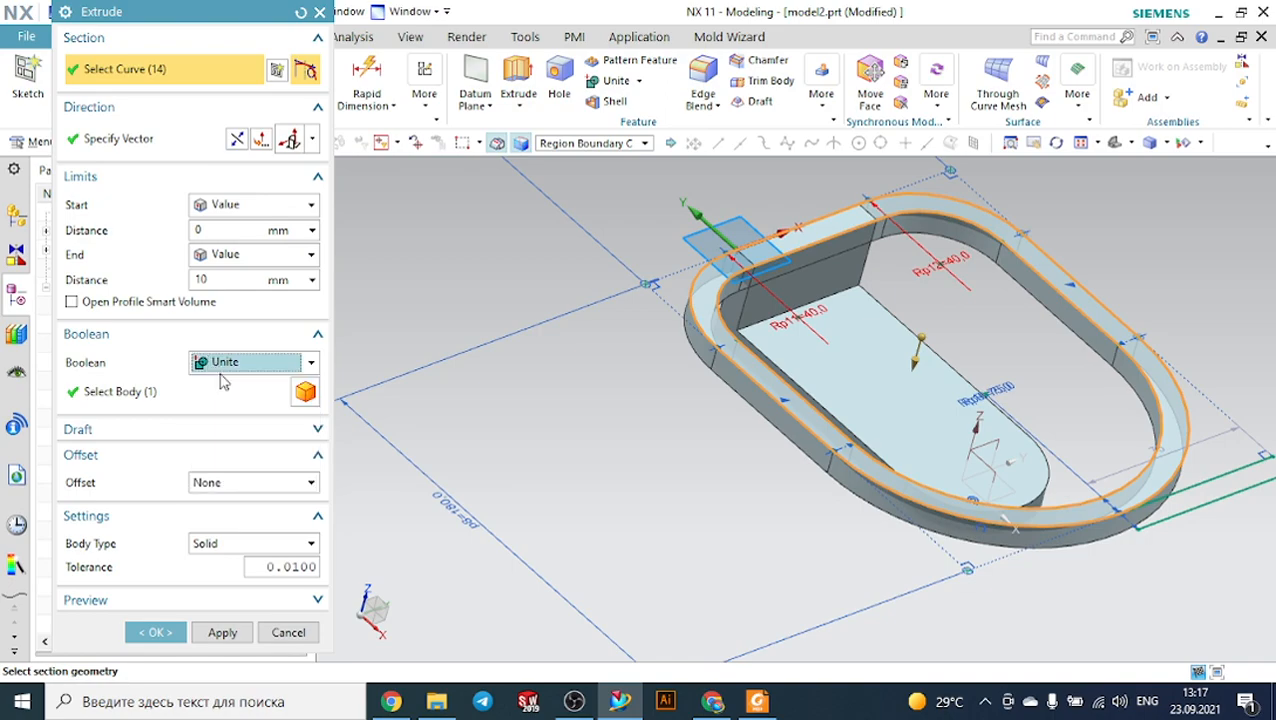
{"action": "left_click", "coordinate": [208, 390]}
{"action": "left_click", "coordinate": [156, 632]}
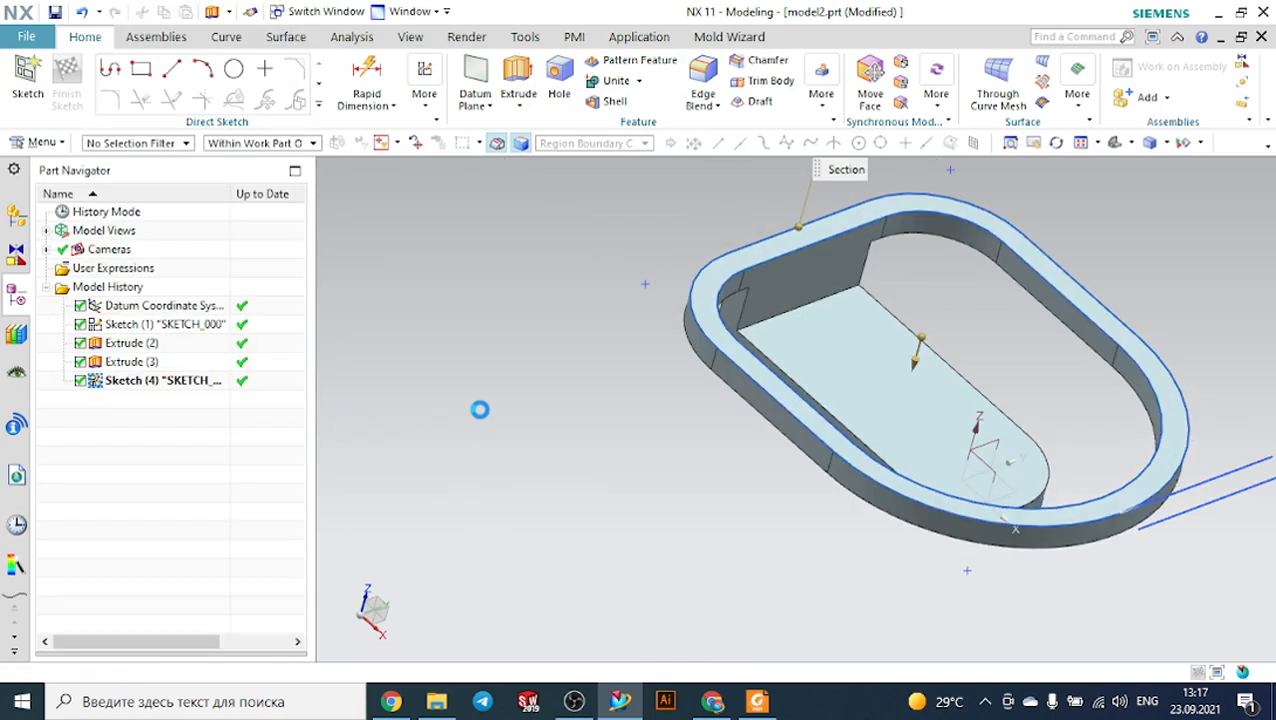
Edit the ring's sketch and trim away the leftover straight lines outside the lower-right rounded corner.
{"action": "mouse_move", "coordinate": [951, 160]}
{"action": "middle_mouse_down"}
{"action": "mouse_move", "coordinate": [909, 149]}
{"action": "mouse_move", "coordinate": [1054, 250]}
{"action": "mouse_move", "coordinate": [1079, 240]}
{"action": "mouse_move", "coordinate": [1092, 310]}
{"action": "middle_mouse_up"}
{"action": "double_click", "coordinate": [1098, 328]}
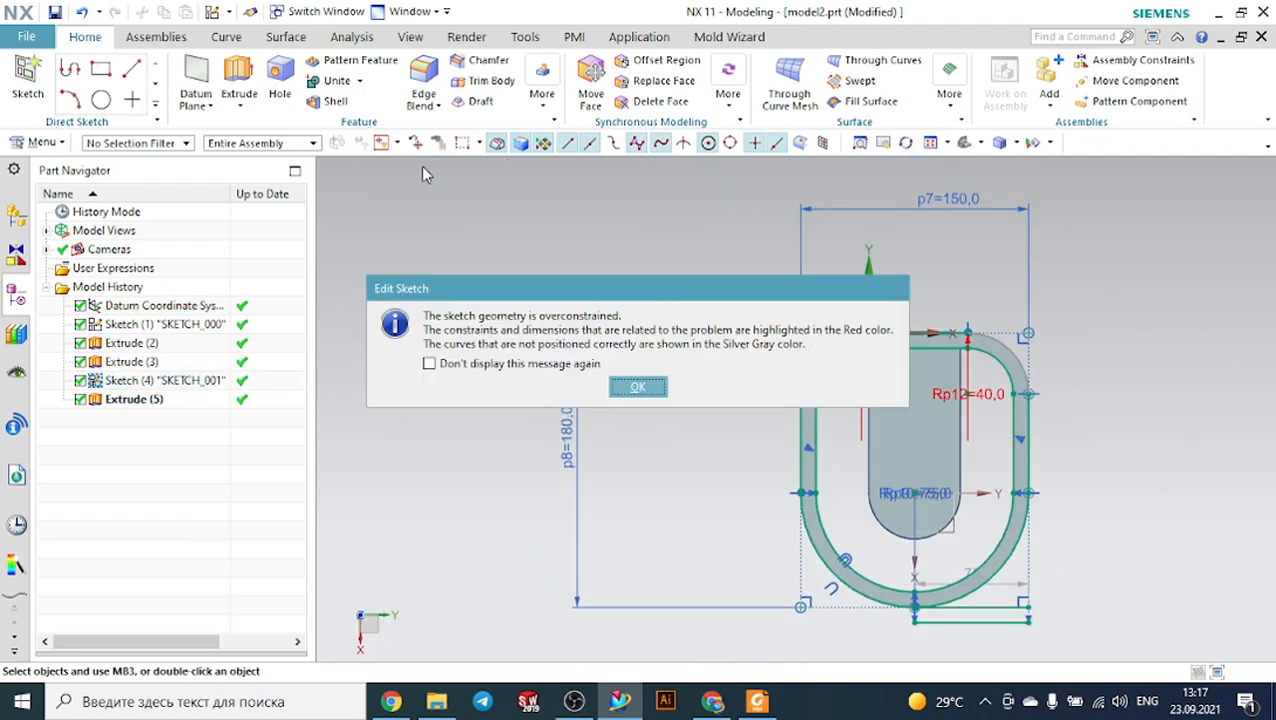
{"action": "left_click", "coordinate": [638, 387]}
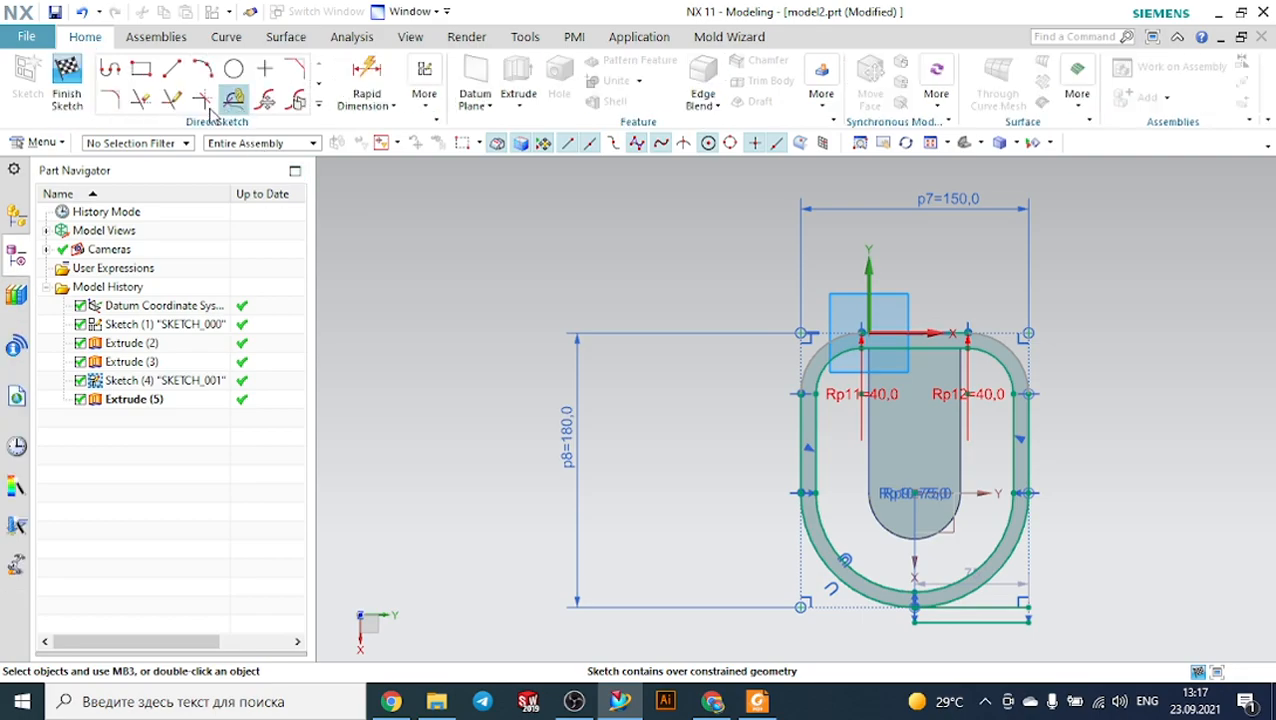
{"action": "left_click", "coordinate": [140, 100]}
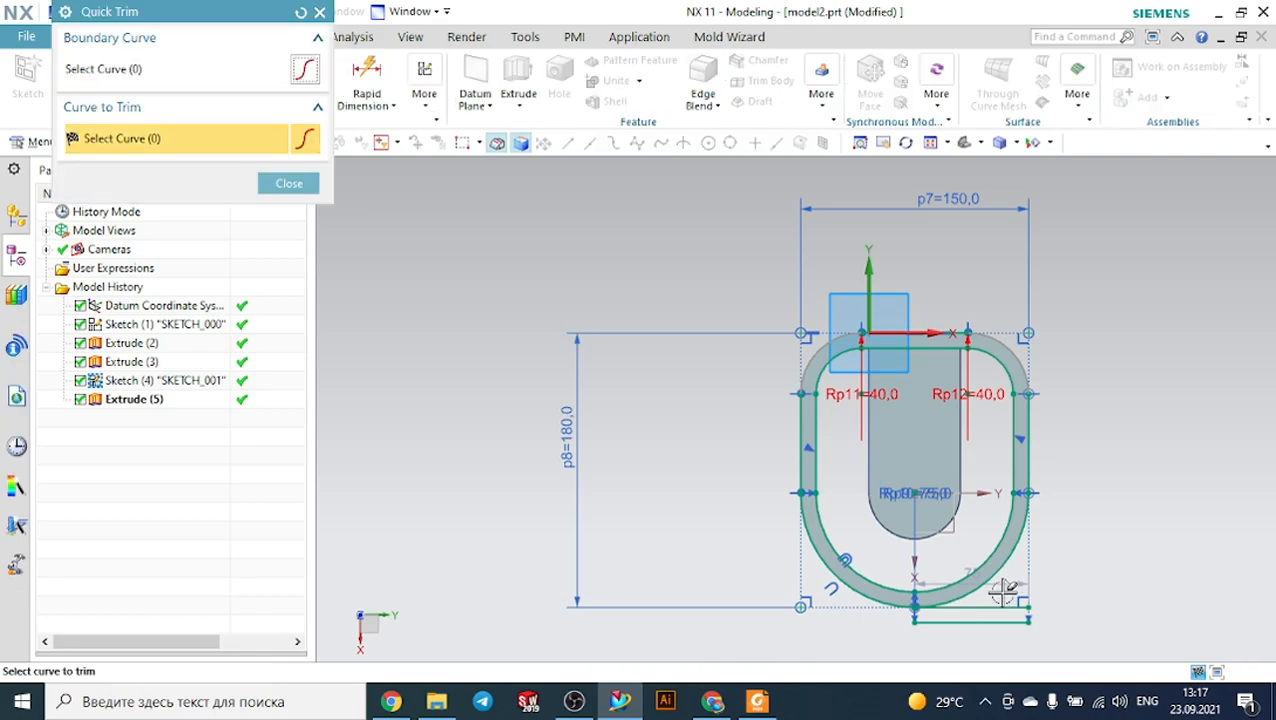
{"action": "scroll", "coordinate": [1000, 590], "scroll_direction": "up", "scroll_amount": 2}
{"action": "left_click", "coordinate": [955, 617]}
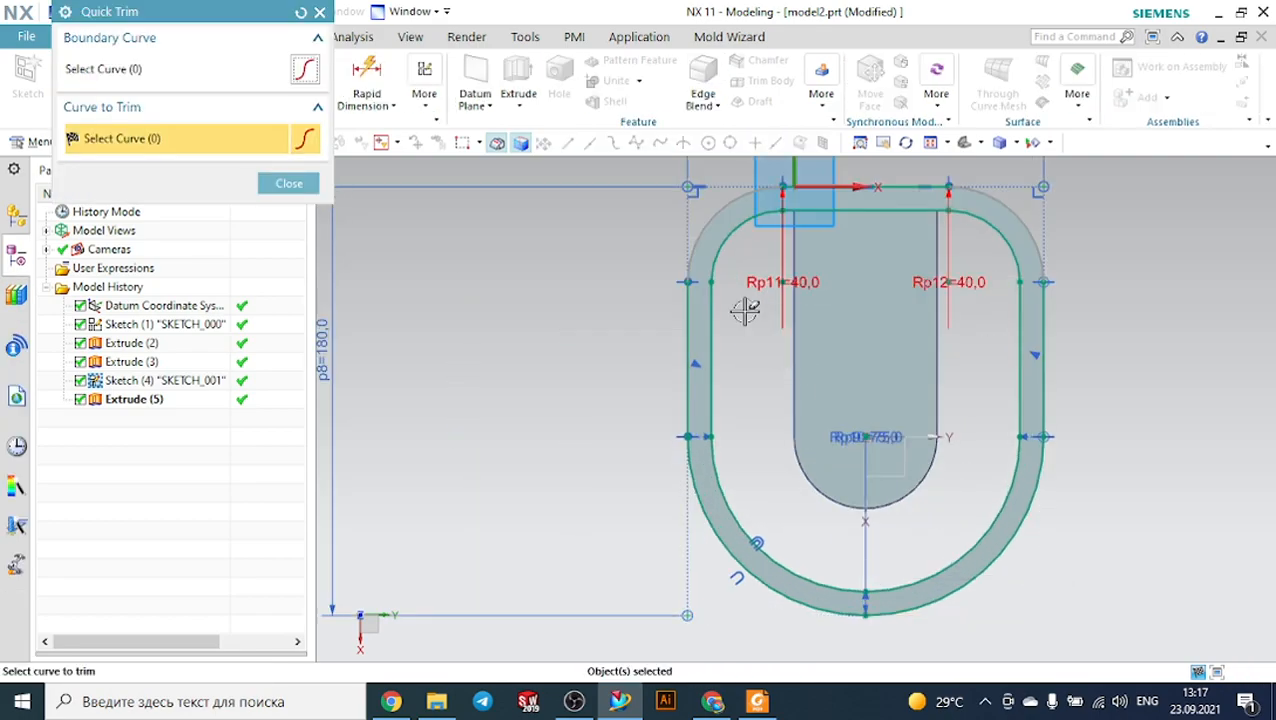
{"action": "left_click", "coordinate": [289, 185]}
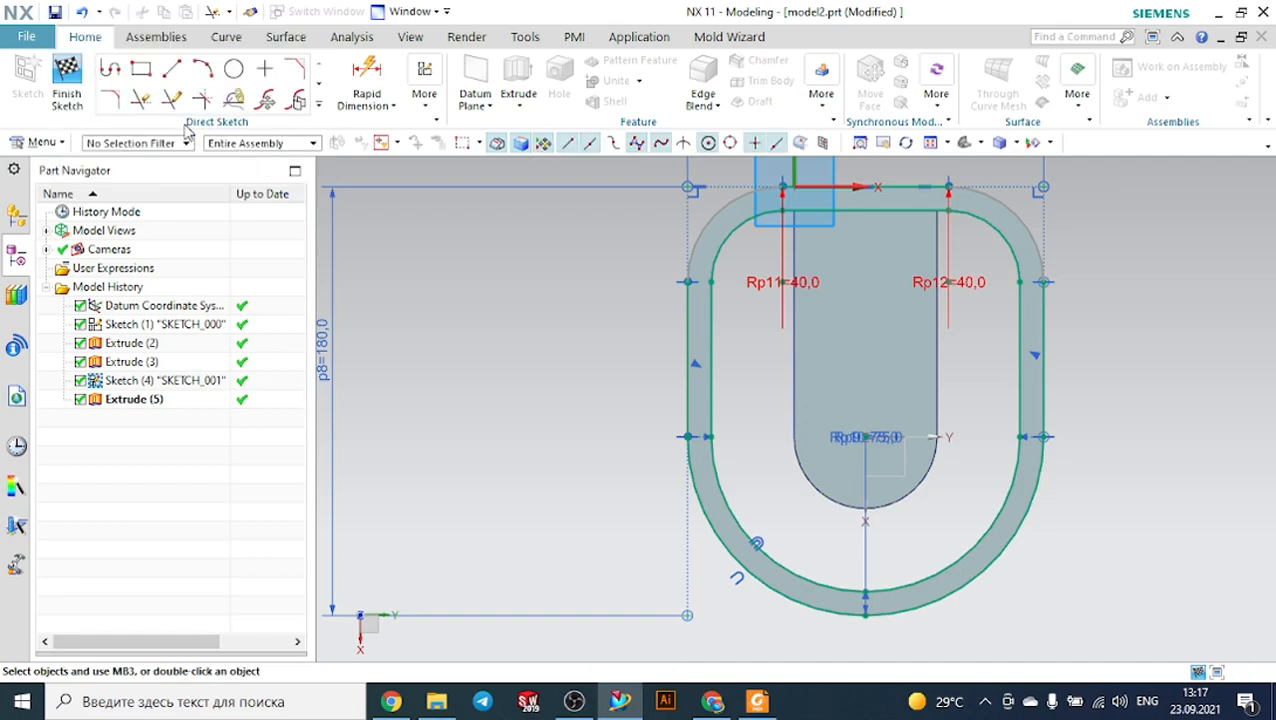
{"action": "left_click", "coordinate": [66, 80]}
Hide the ring's sketch, SKETCH_001, in the model view.
{"action": "mouse_move", "coordinate": [498, 241]}
{"action": "middle_mouse_down"}
{"action": "mouse_move", "coordinate": [672, 236]}
{"action": "mouse_move", "coordinate": [659, 284]}
{"action": "middle_mouse_up"}
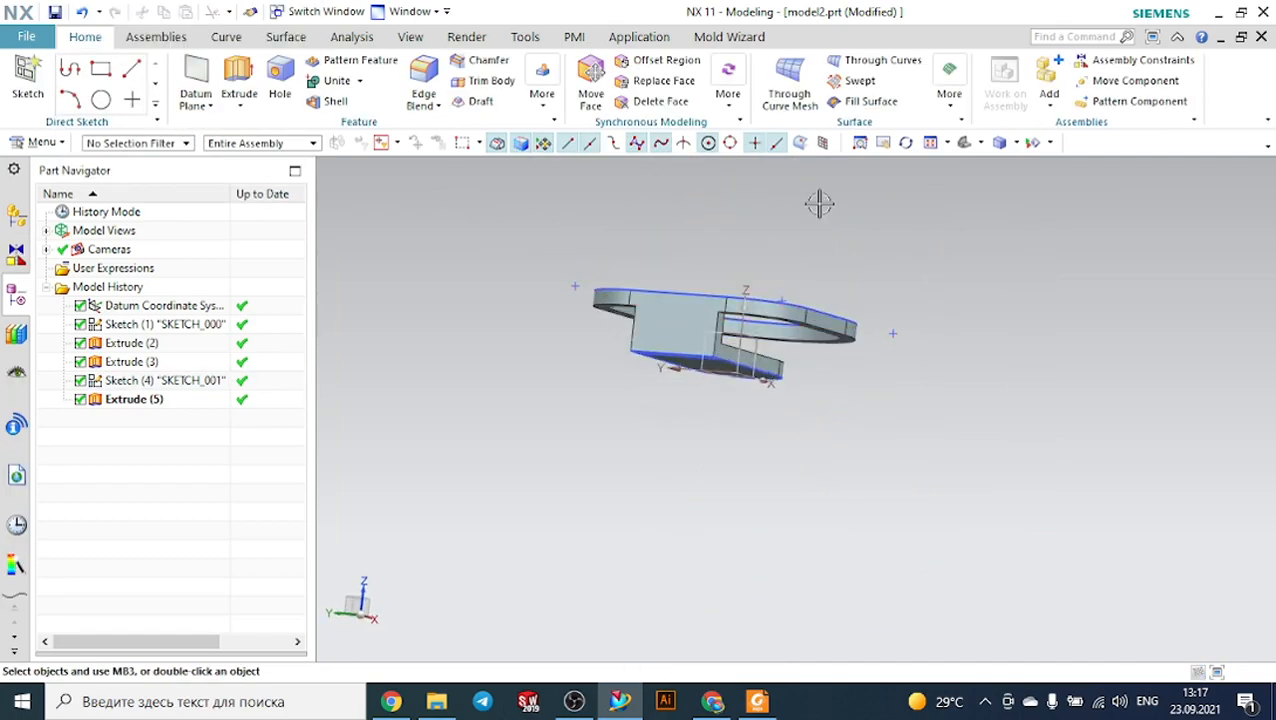
{"action": "left_click", "coordinate": [966, 141]}
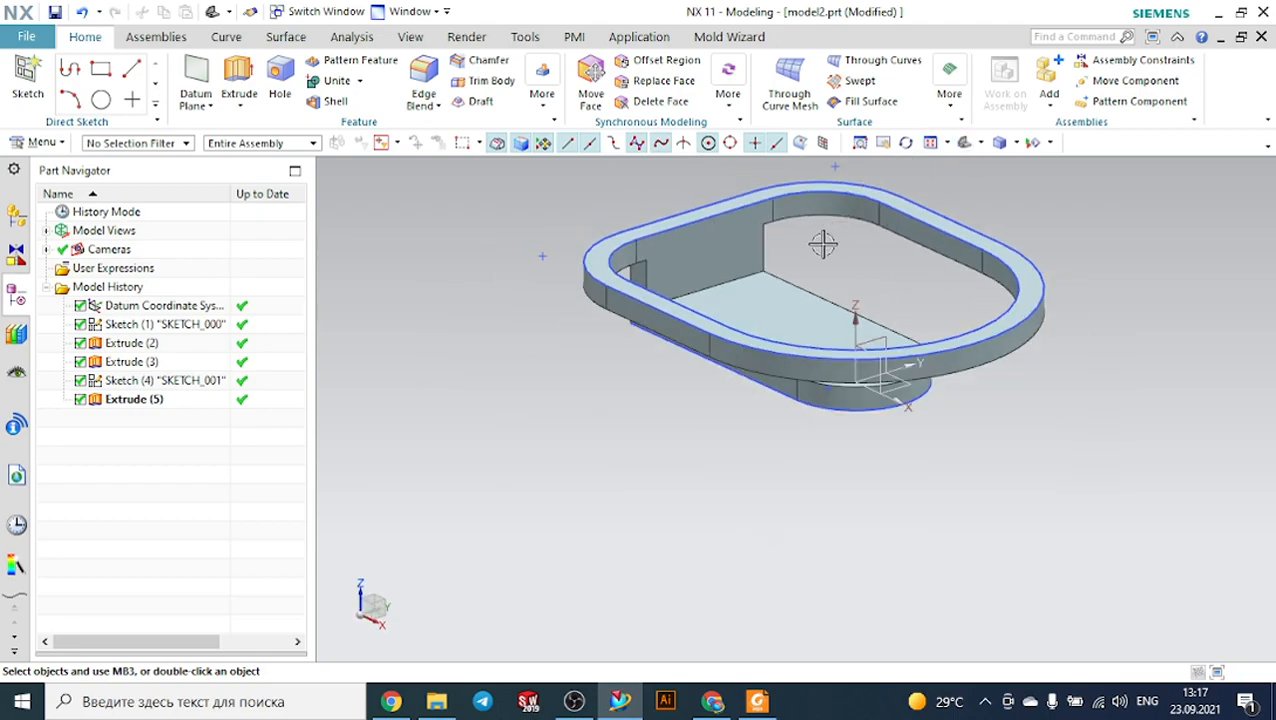
{"action": "left_click", "coordinate": [752, 180]}
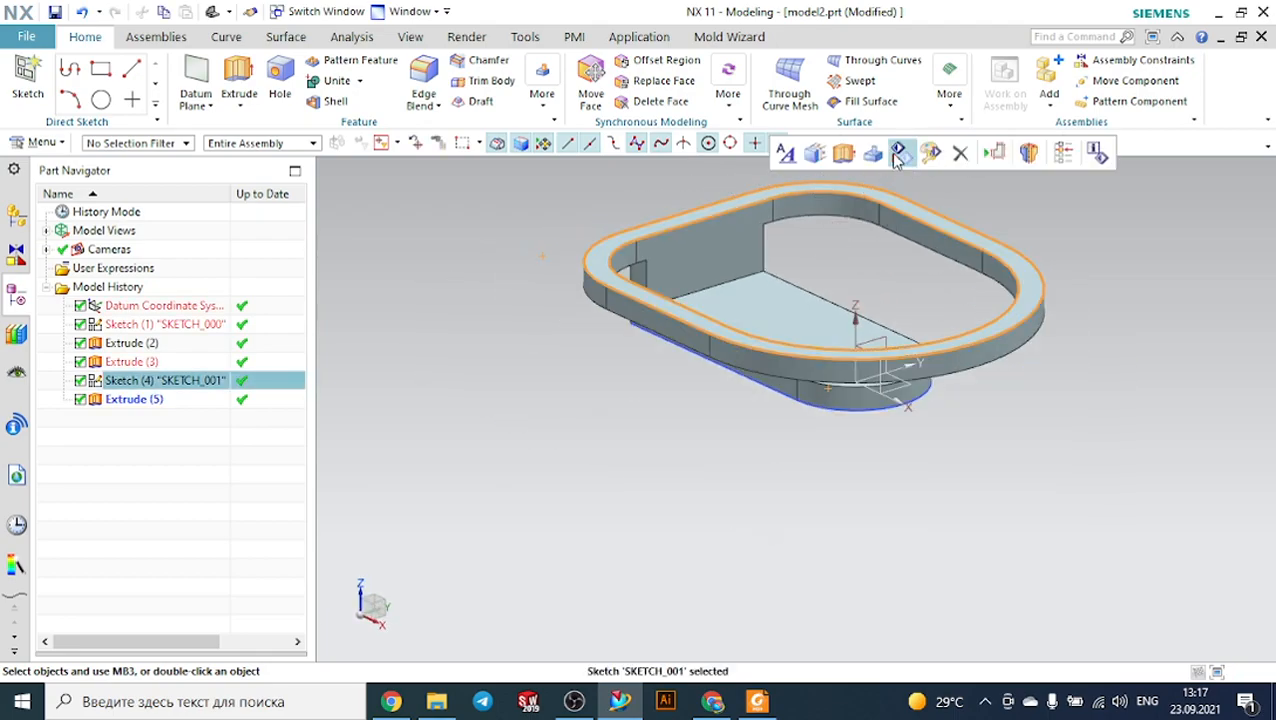
{"action": "left_click", "coordinate": [897, 155]}
{"action": "middle_click_drag", "start_coordinate": [900, 190], "coordinate": [1005, 228]}
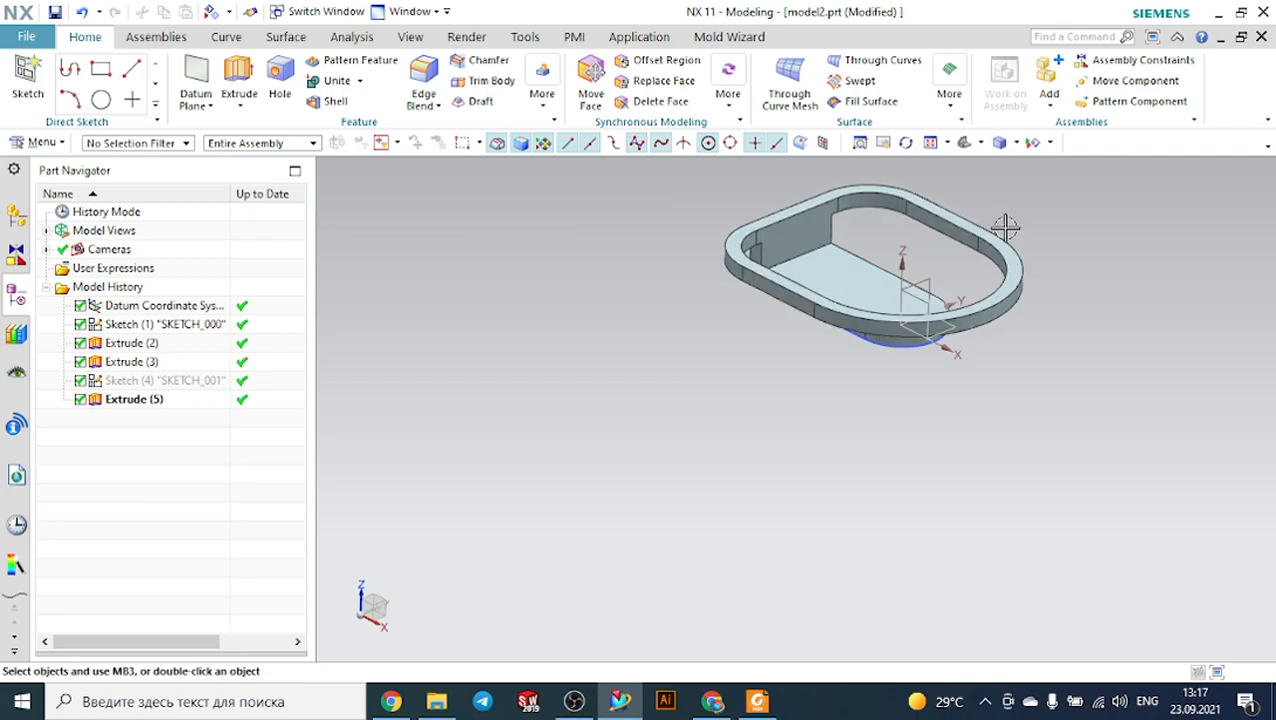
Check the central post in the 3.pdf drawing and start a sketch on the vertical XZ datum plane in NX.
{"action": "left_click", "coordinate": [757, 701]}
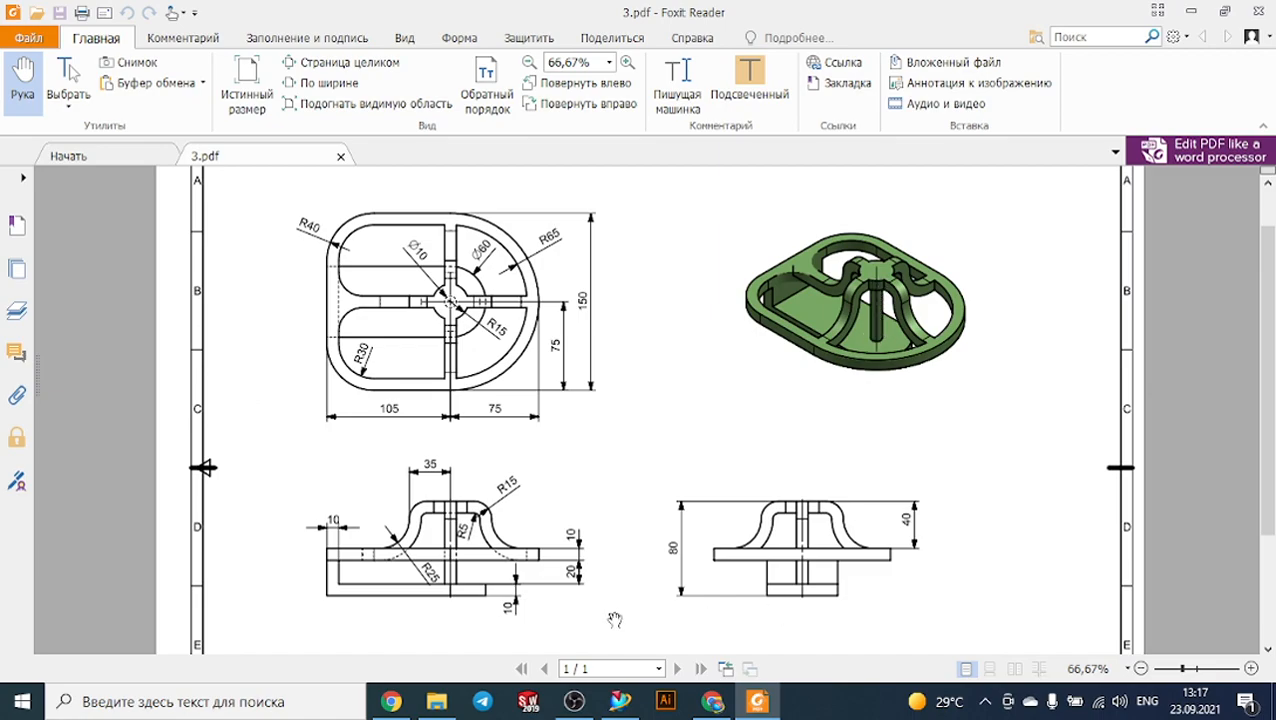
{"action": "left_click", "coordinate": [621, 700]}
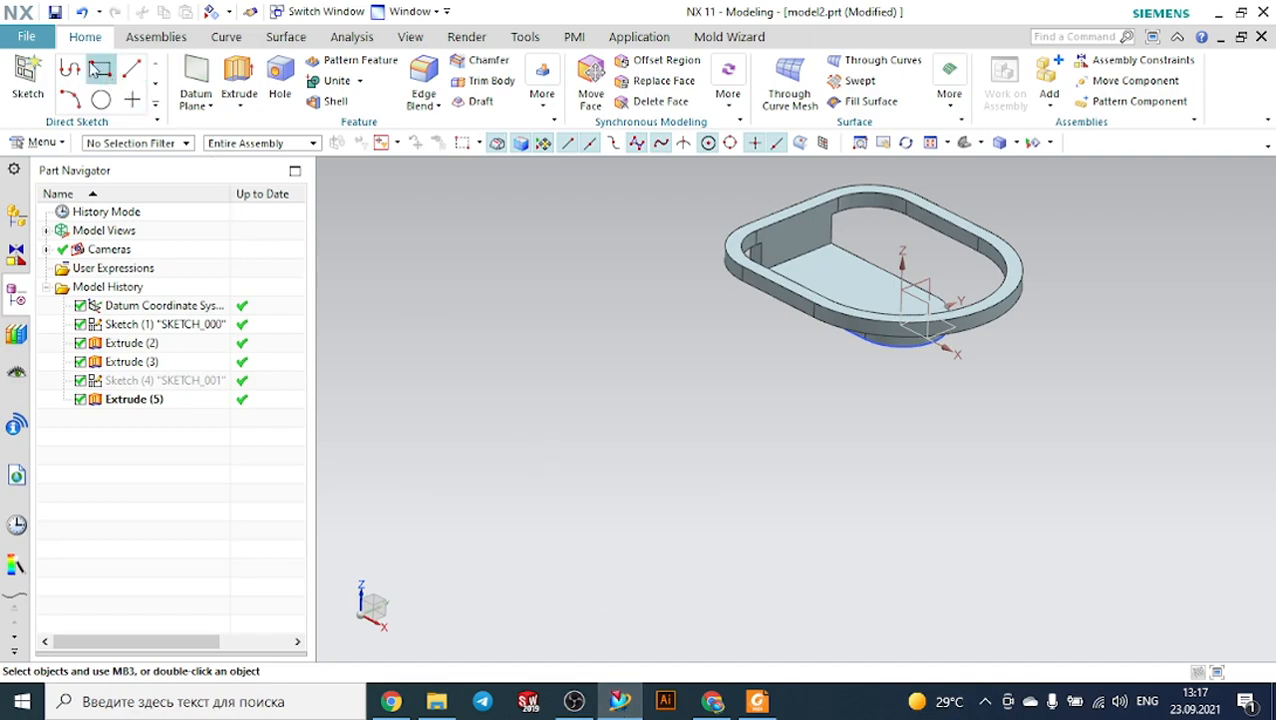
{"action": "scroll", "coordinate": [905, 303], "scroll_direction": "up", "scroll_amount": 6}
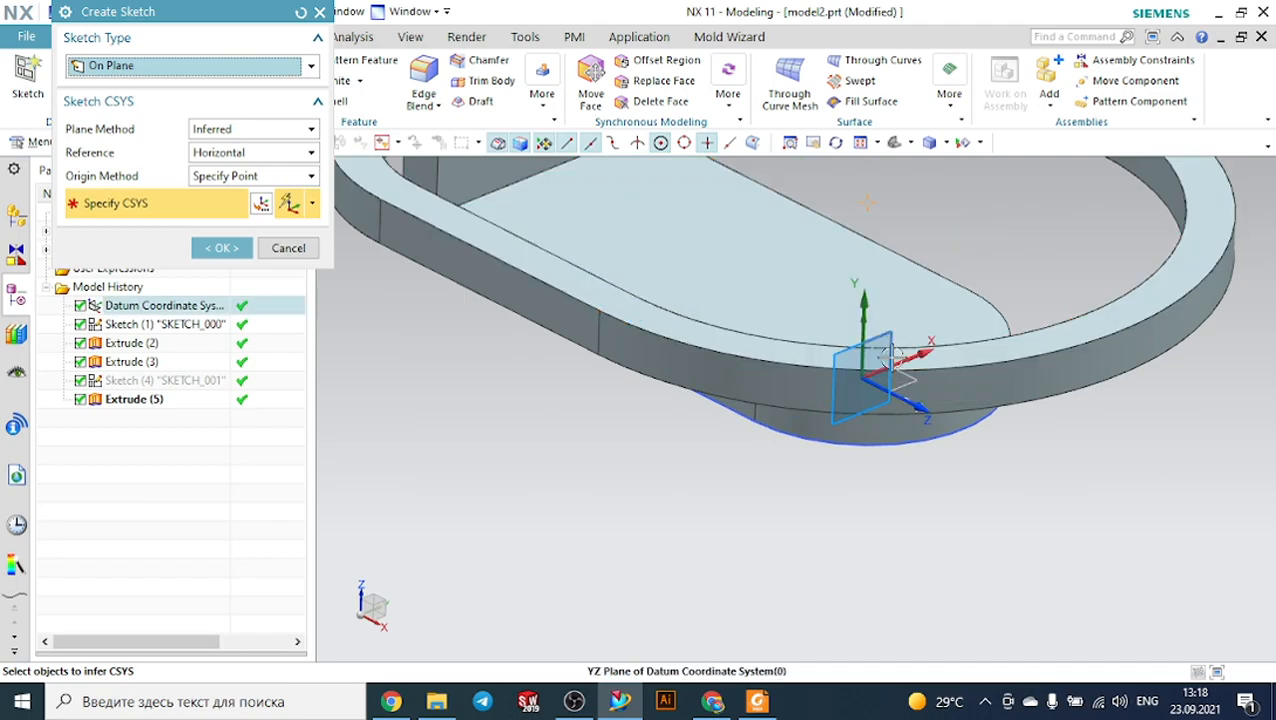
{"action": "left_click", "coordinate": [862, 386]}
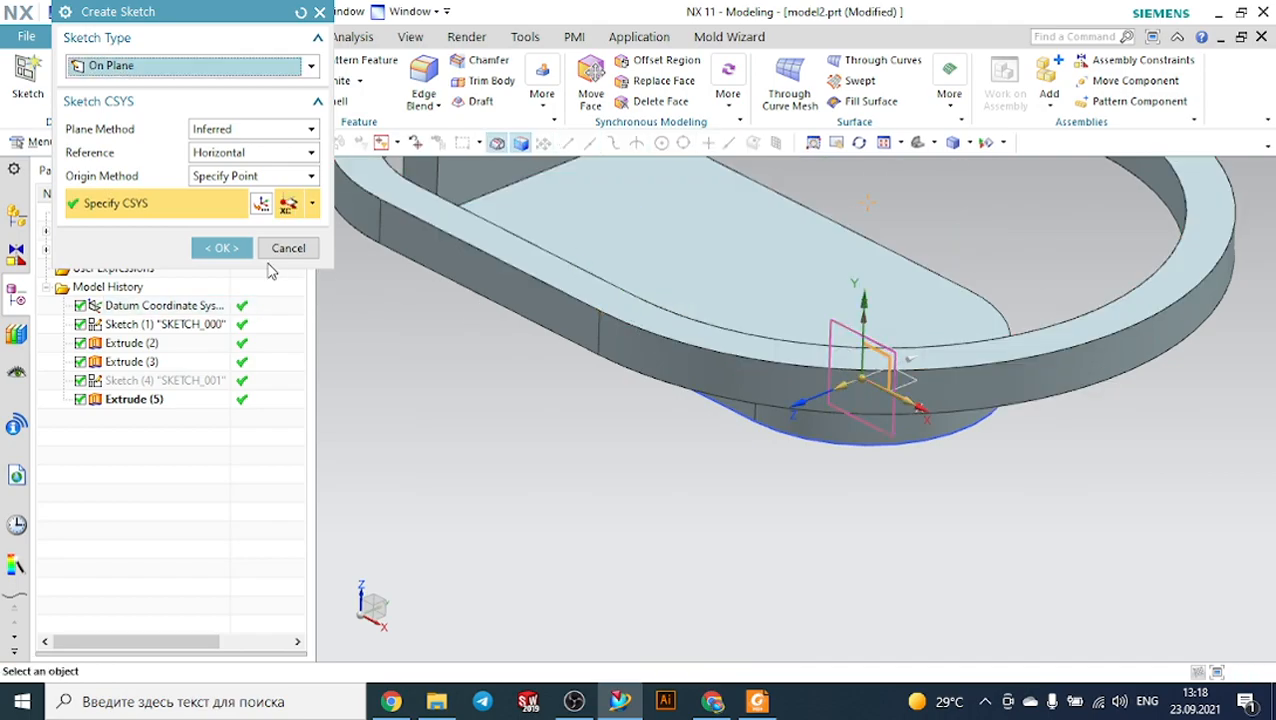
{"action": "left_click", "coordinate": [222, 248]}
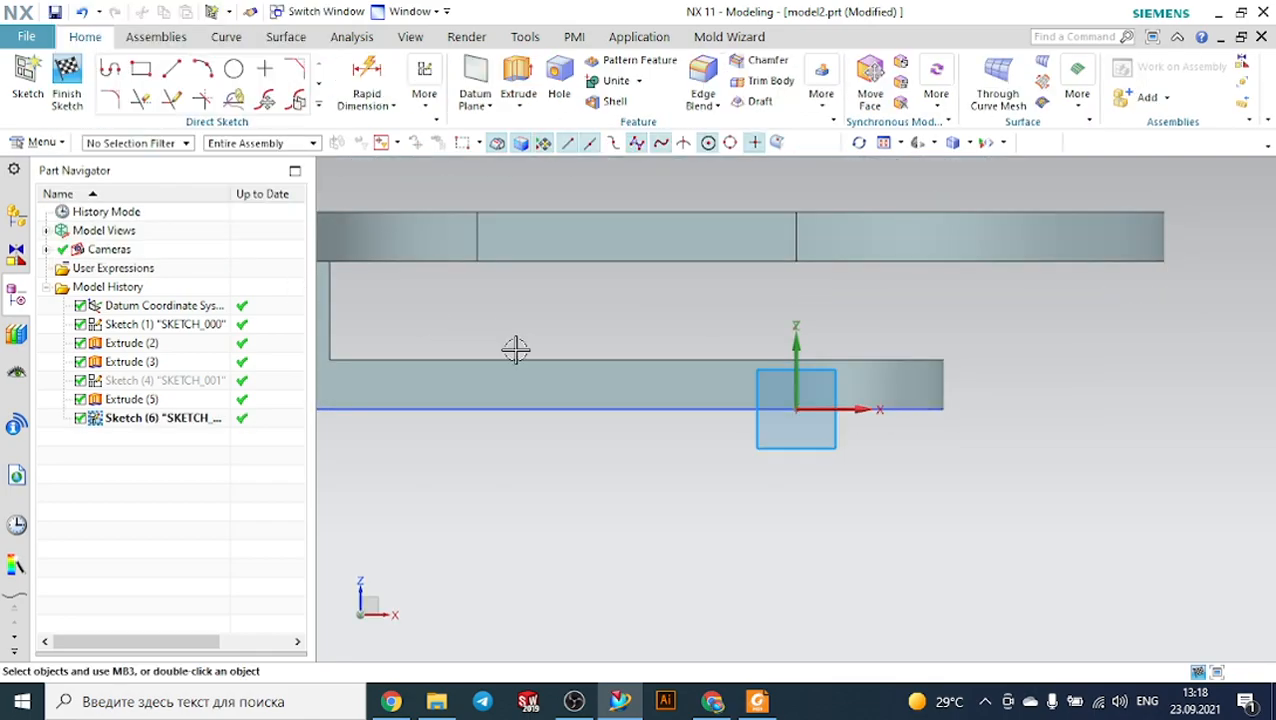
Sketch a closed stepped half-profile of the central post up from the lower plate's top face, its head about 19 mm wide and 11 mm high.
{"action": "left_click", "coordinate": [110, 68]}
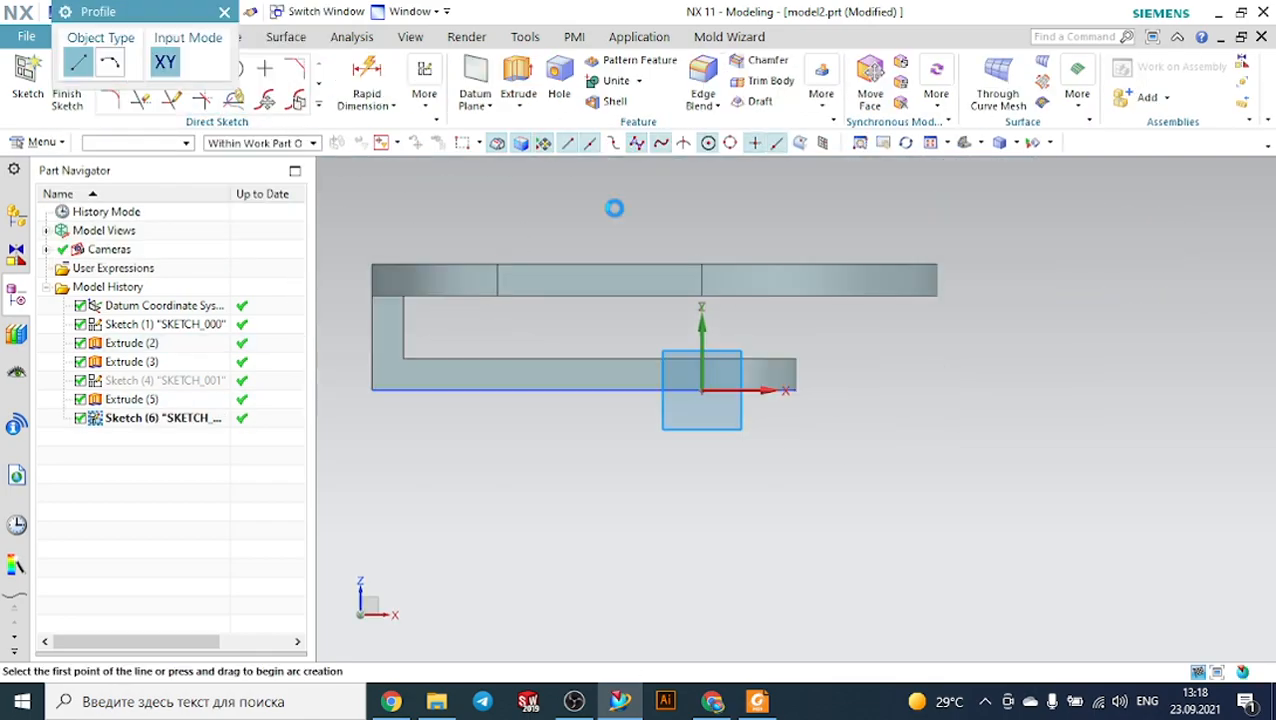
{"action": "left_click", "coordinate": [701, 359]}
{"action": "left_click", "coordinate": [701, 163]}
{"action": "left_click", "coordinate": [761, 175]}
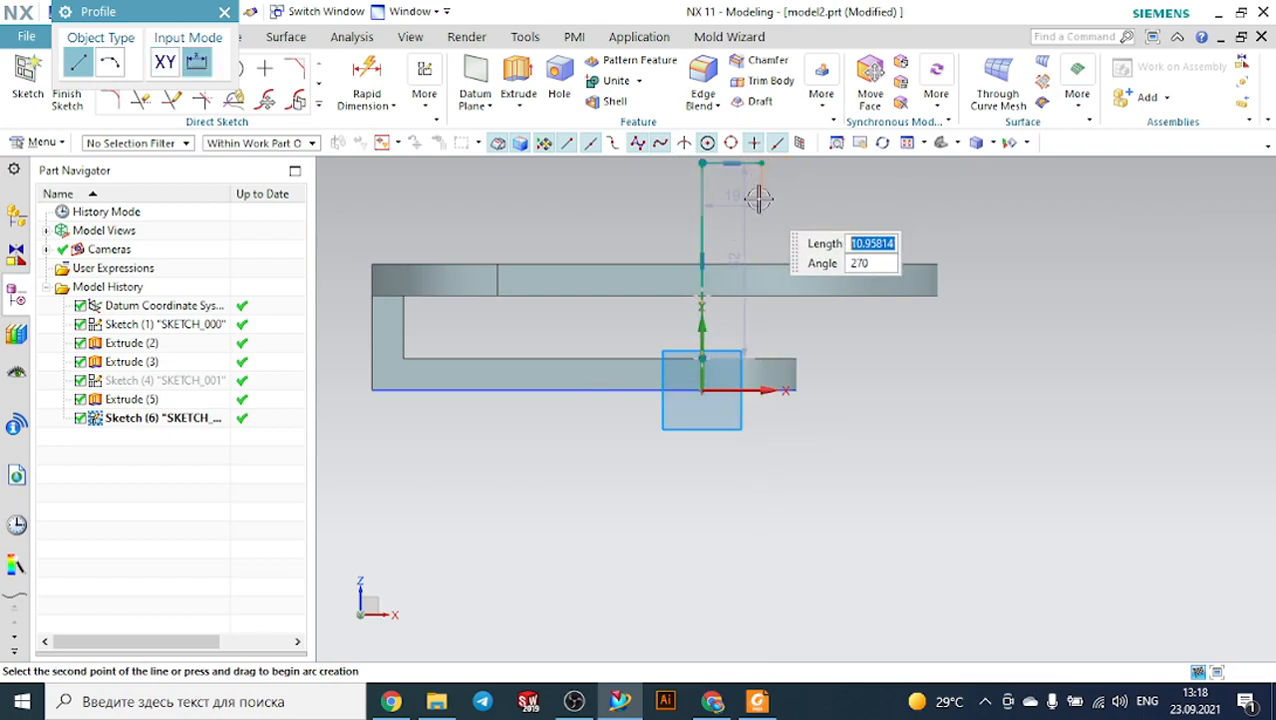
{"action": "left_click", "coordinate": [759, 198]}
{"action": "left_click", "coordinate": [731, 200]}
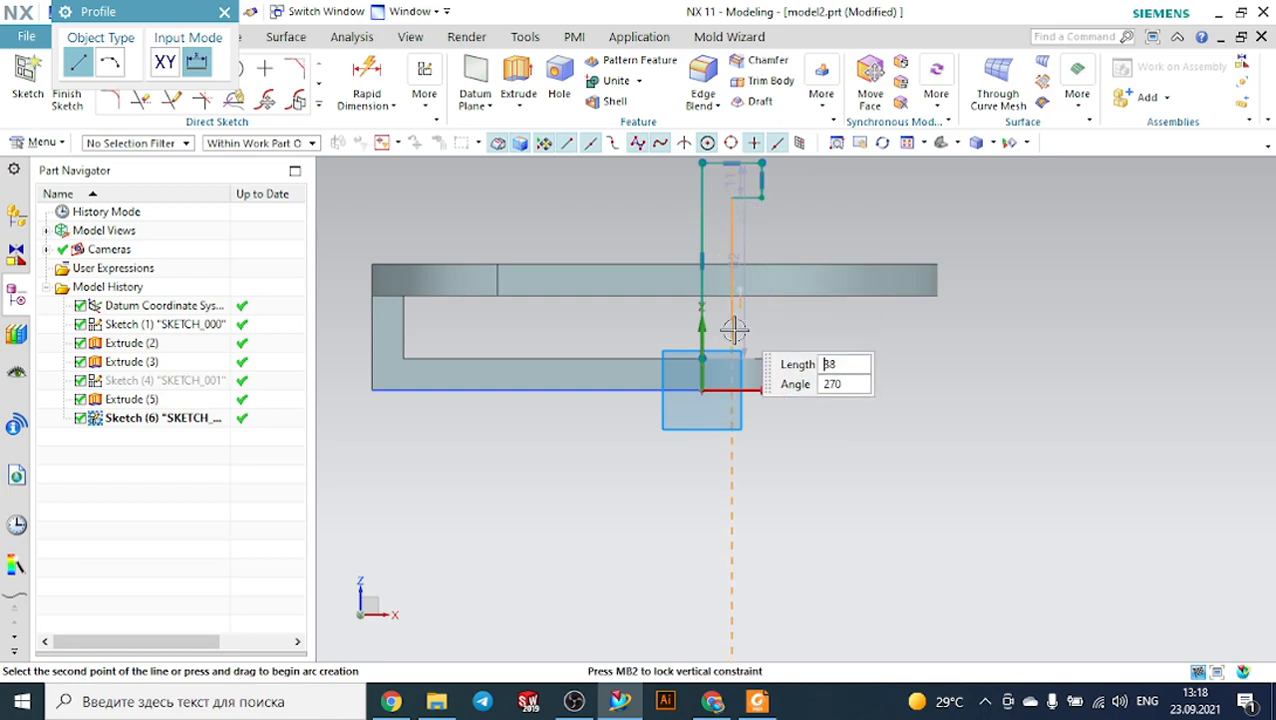
{"action": "scroll", "coordinate": [737, 355], "scroll_direction": "down", "scroll_amount": 3}
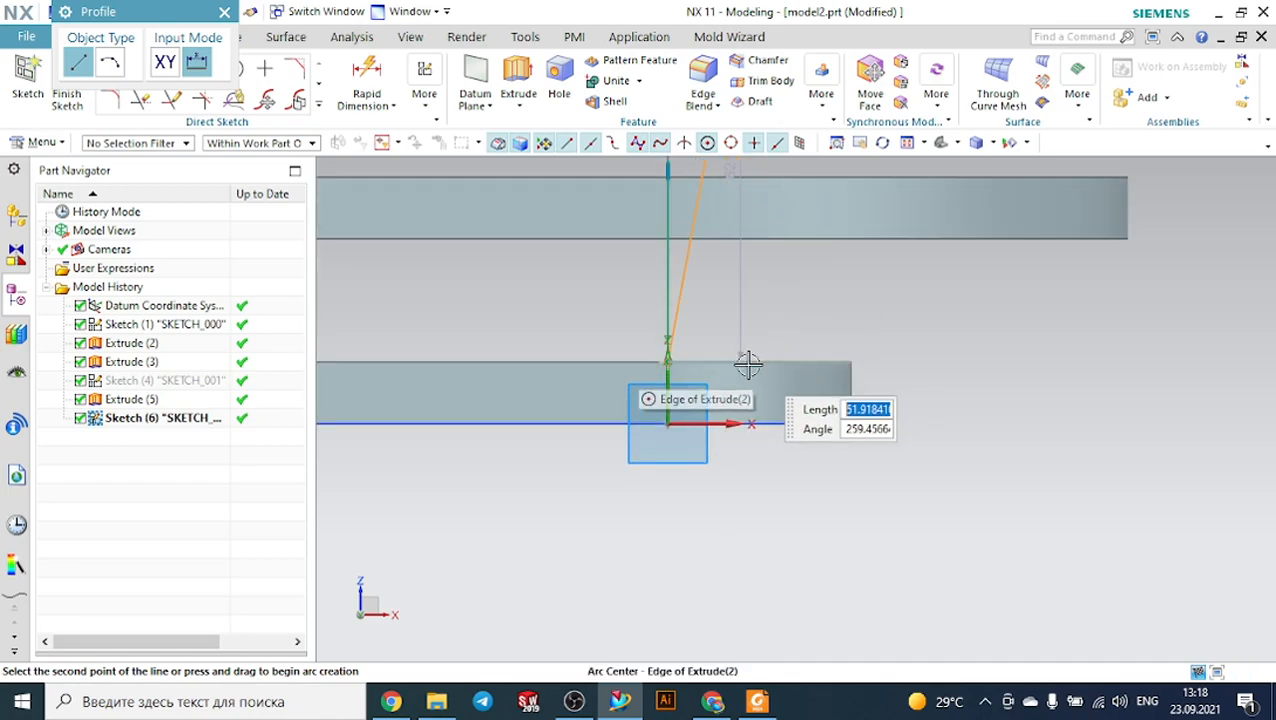
{"action": "scroll", "coordinate": [769, 402], "scroll_direction": "up", "scroll_amount": 3}
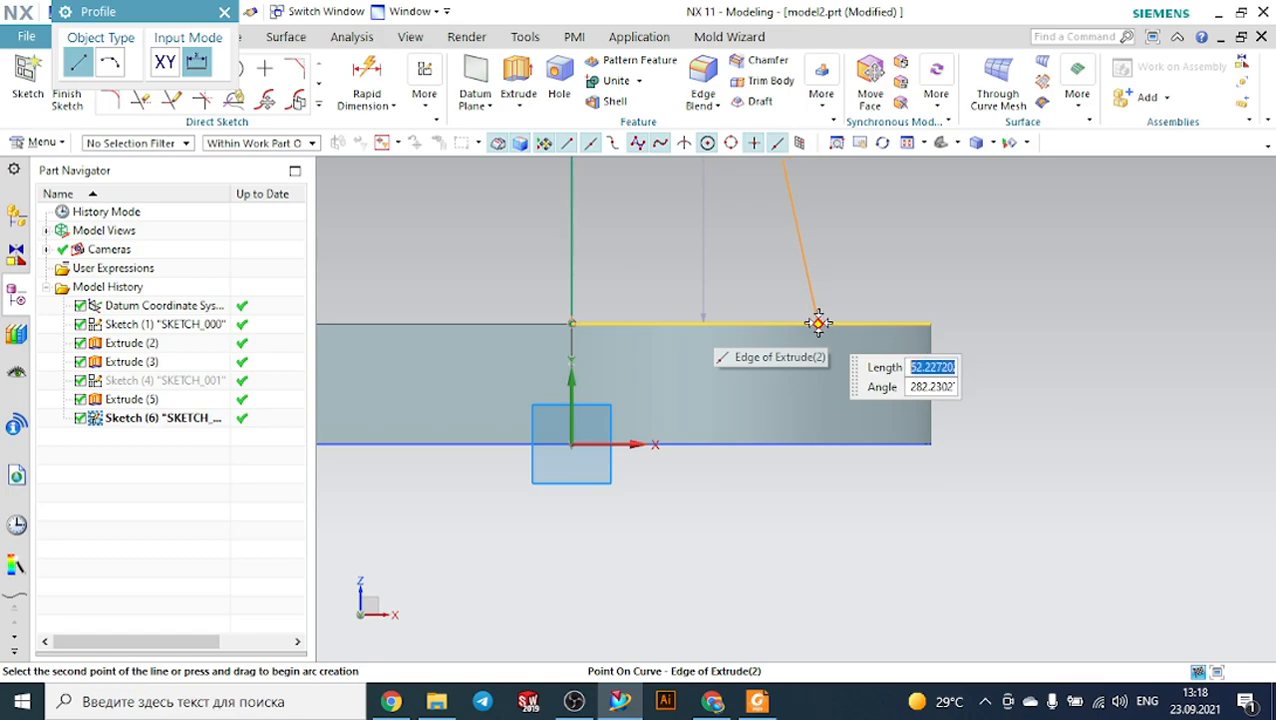
{"action": "left_click", "coordinate": [572, 323]}
{"action": "key", "text": "Escape"}
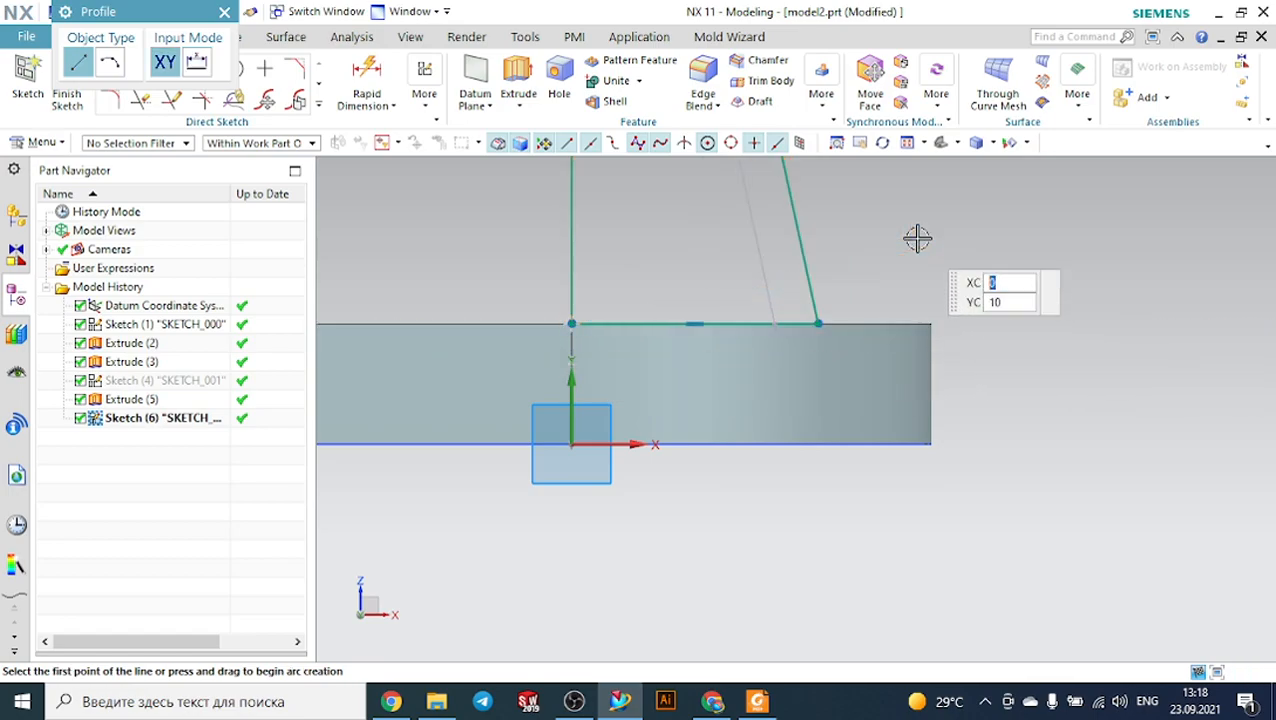
{"action": "scroll", "coordinate": [931, 245], "scroll_direction": "down", "scroll_amount": 8}
{"action": "scroll", "coordinate": [944, 230], "scroll_direction": "up", "scroll_amount": 3}
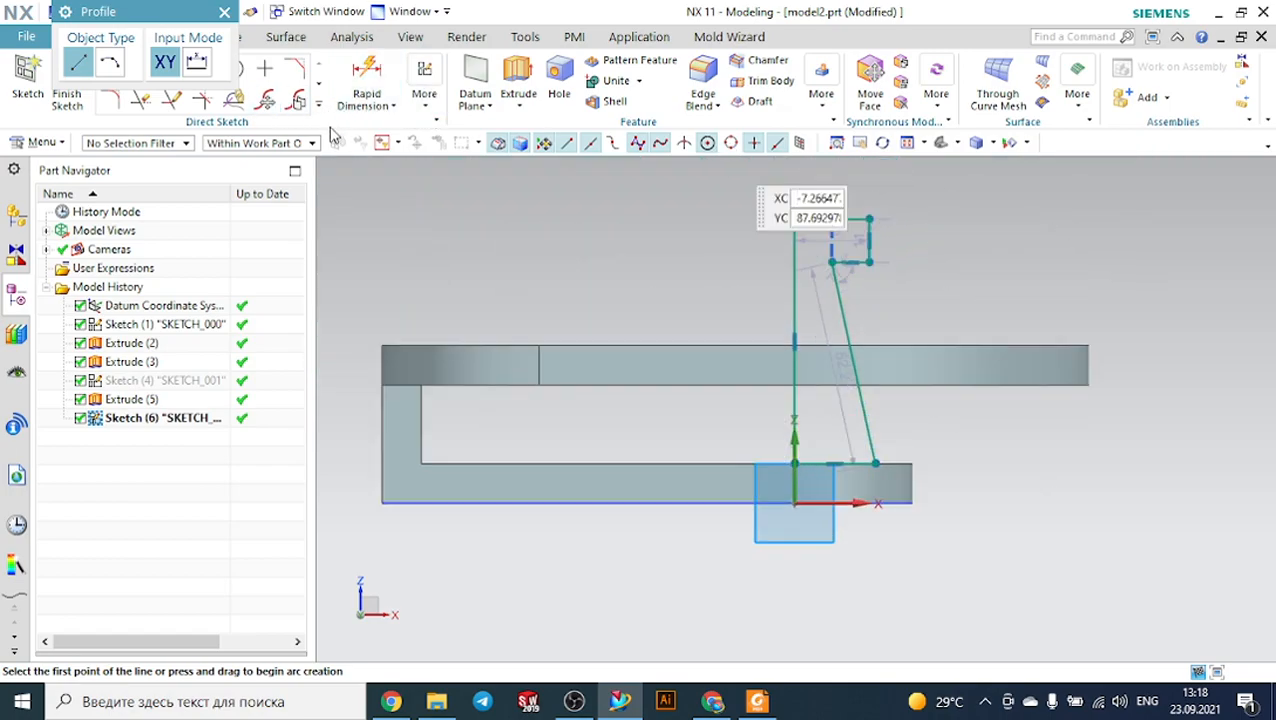
{"action": "key", "text": "Escape"}
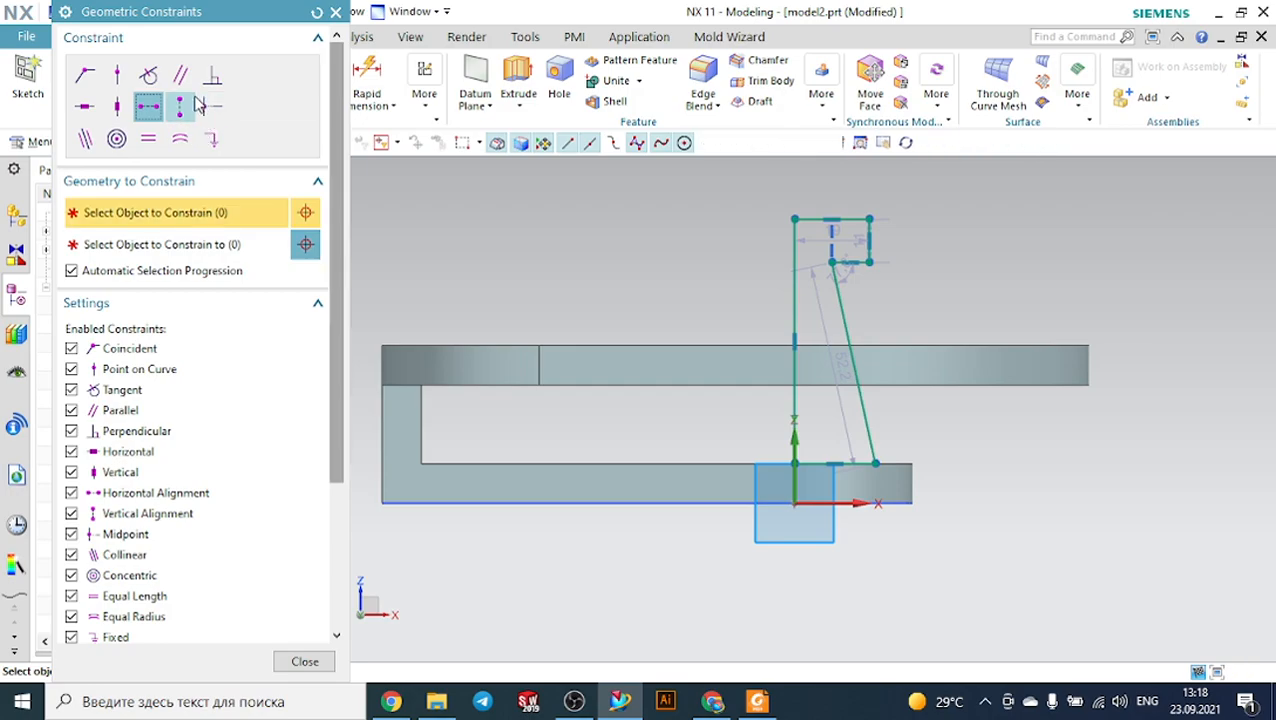
Constrain the slanted outer line of the post's stem to be vertical.
{"action": "left_click", "coordinate": [187, 108]}
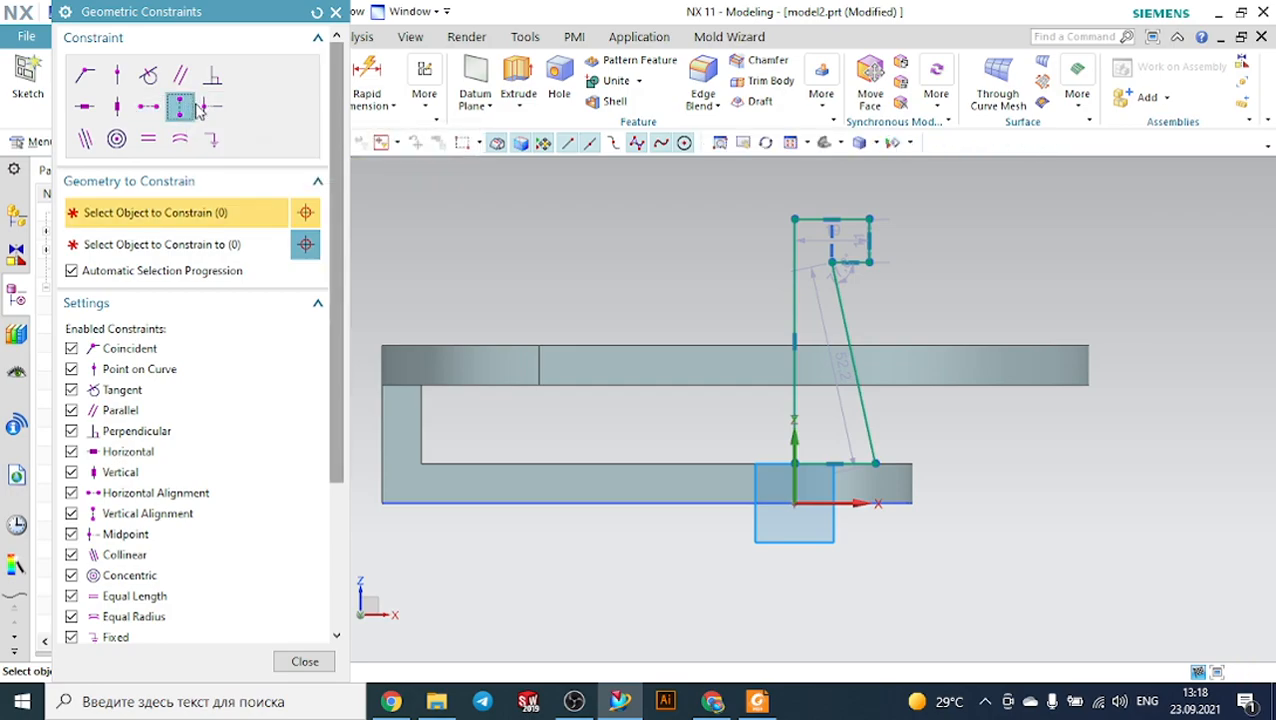
{"action": "left_click", "coordinate": [116, 106]}
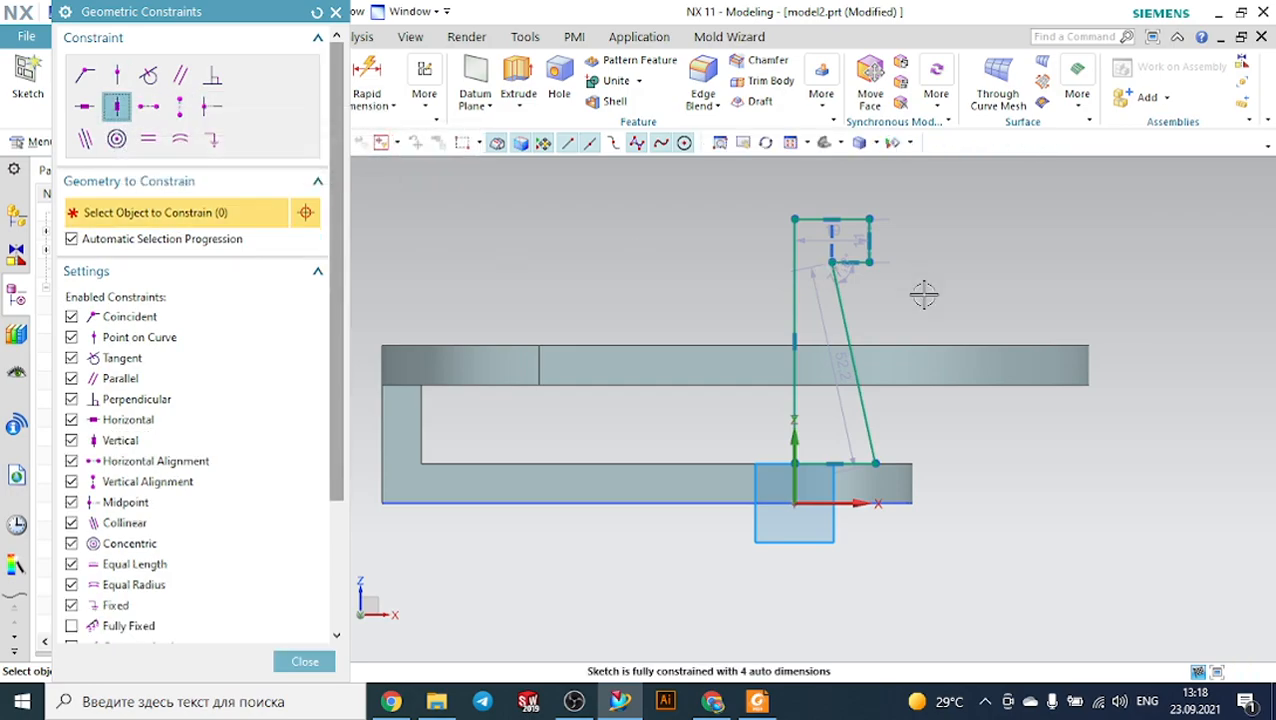
{"action": "left_click", "coordinate": [856, 362]}
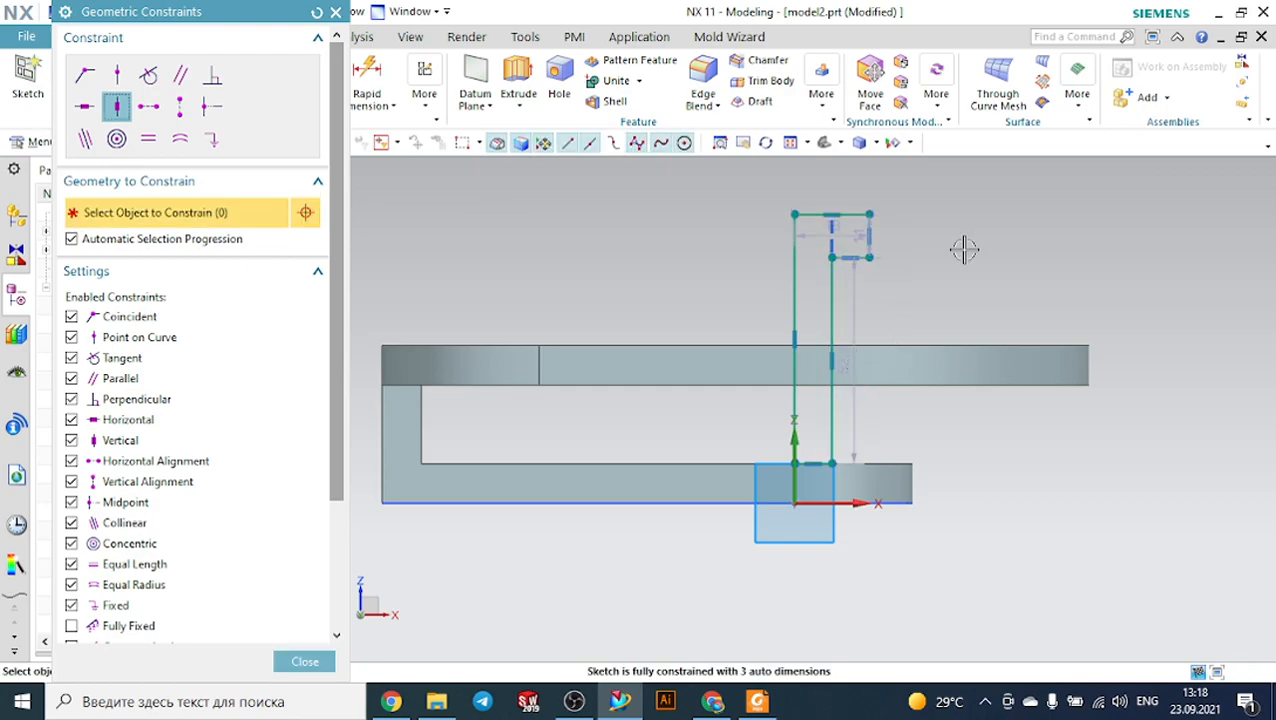
{"action": "middle_click", "coordinate": [955, 250]}
Dimension the top line of the post's head and set its width to 15 mm.
{"action": "scroll", "coordinate": [934, 248], "scroll_direction": "down", "scroll_amount": 4}
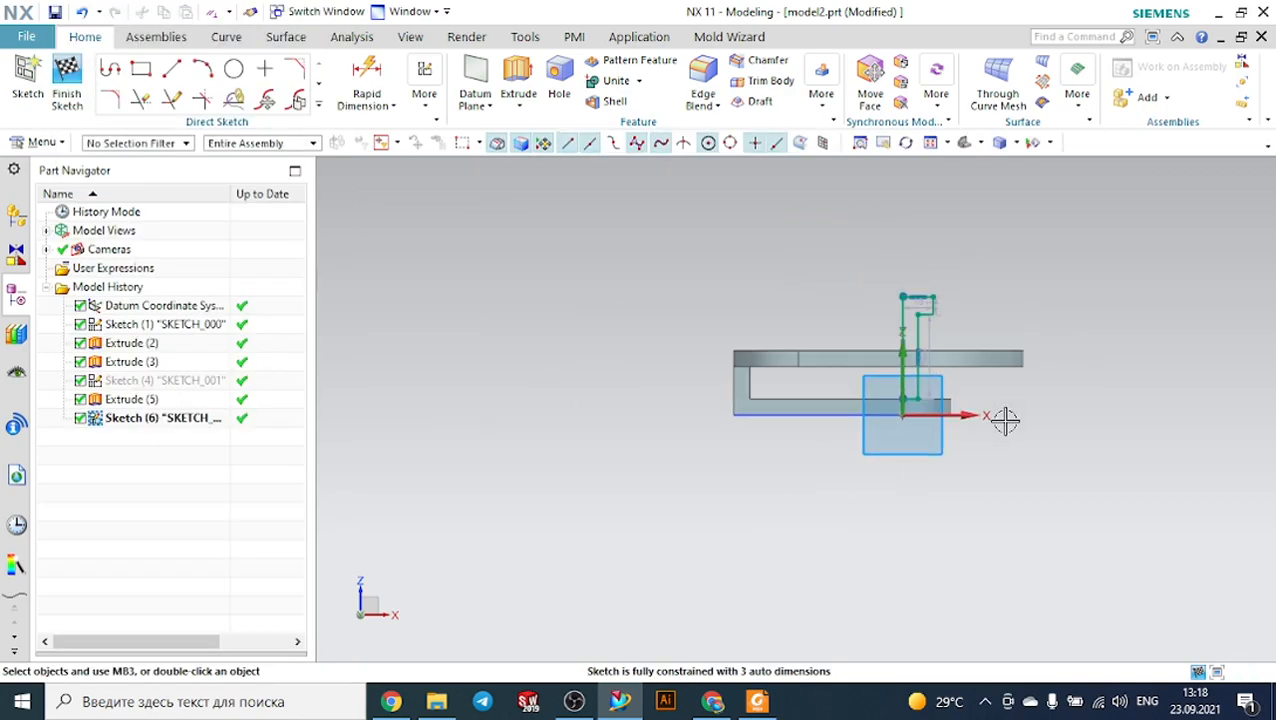
{"action": "scroll", "coordinate": [975, 300], "scroll_direction": "up", "scroll_amount": 4}
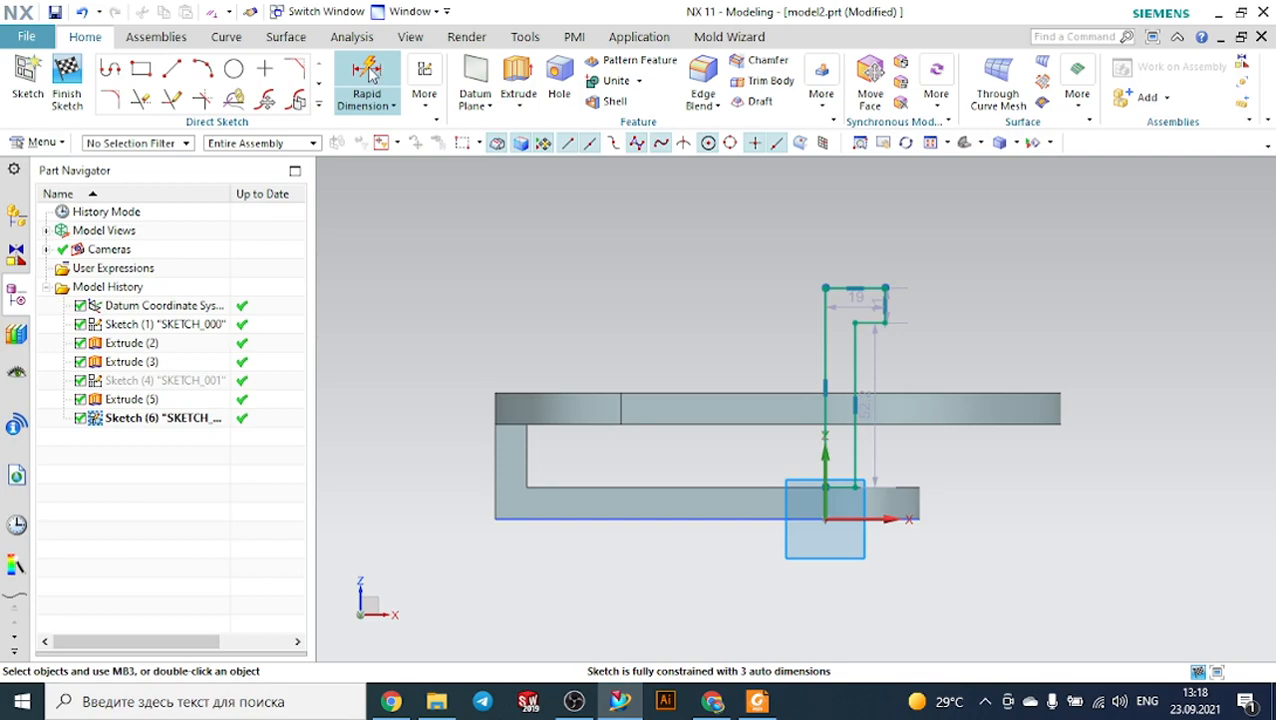
{"action": "key", "text": "d"}
{"action": "scroll", "coordinate": [812, 290], "scroll_direction": "up", "scroll_amount": 2}
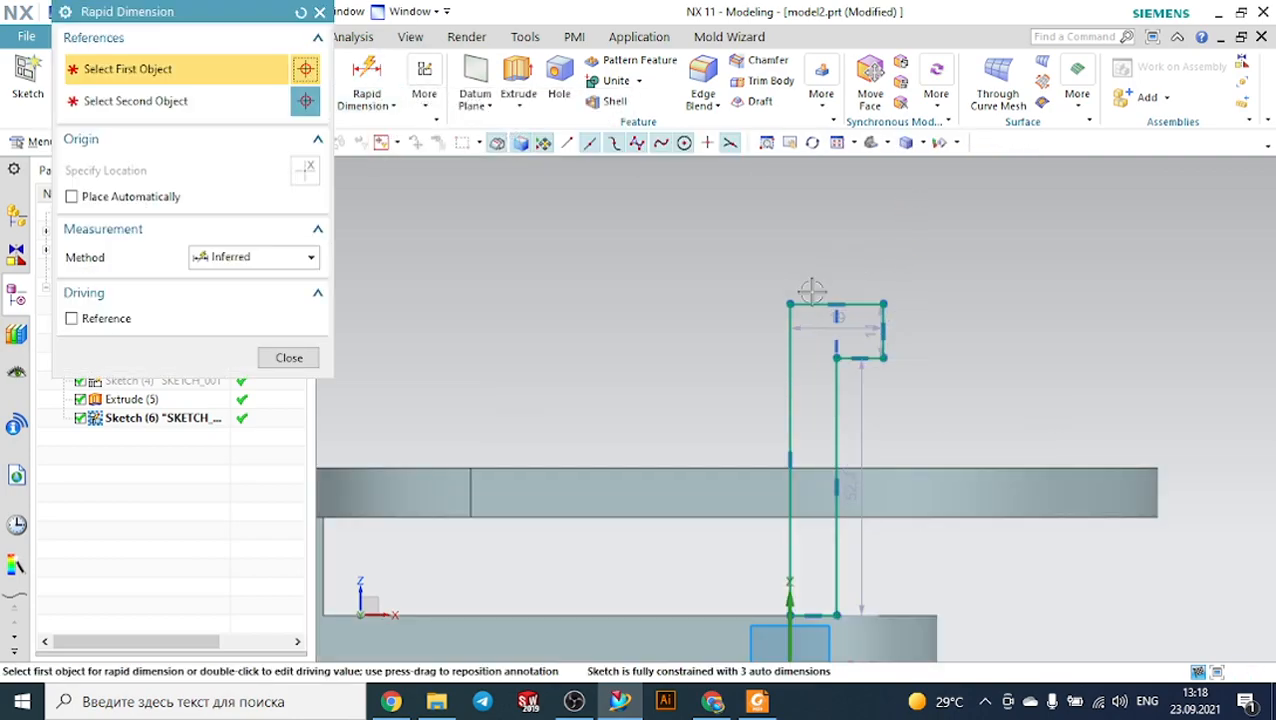
{"action": "left_click", "coordinate": [812, 300]}
{"action": "left_click", "coordinate": [862, 212]}
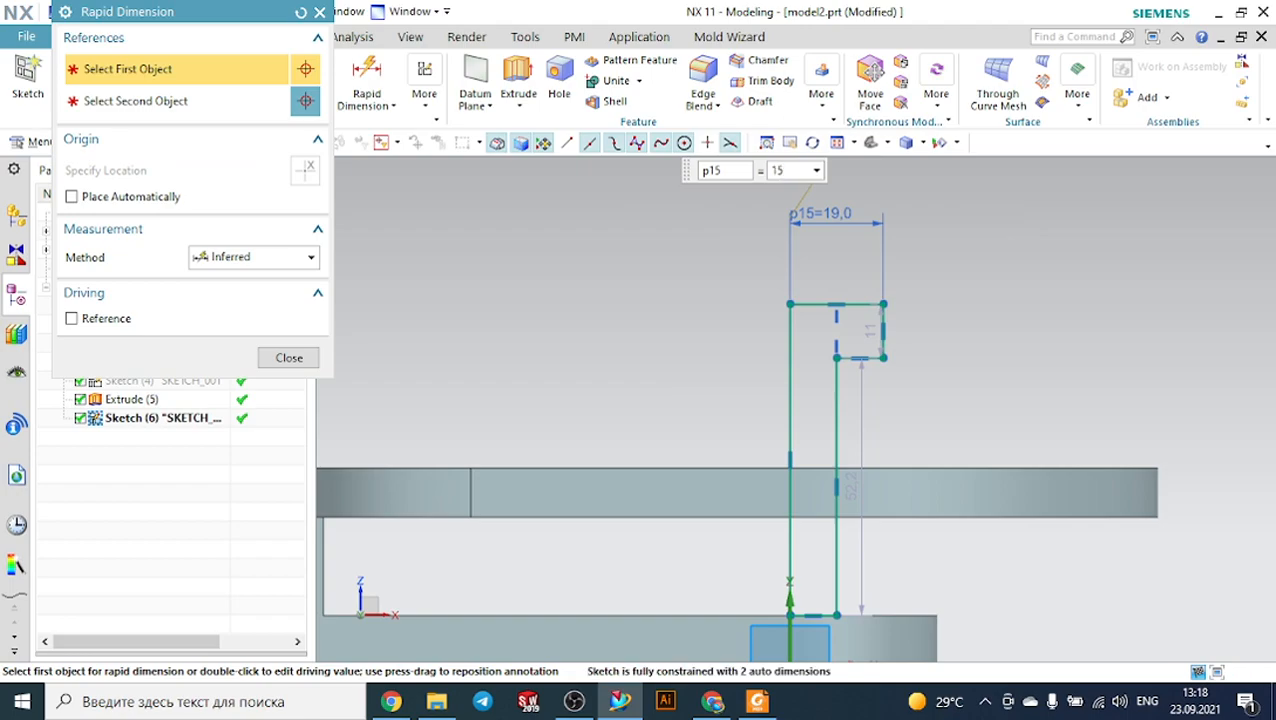
{"action": "type", "text": "15"}
{"action": "key", "text": "Return"}
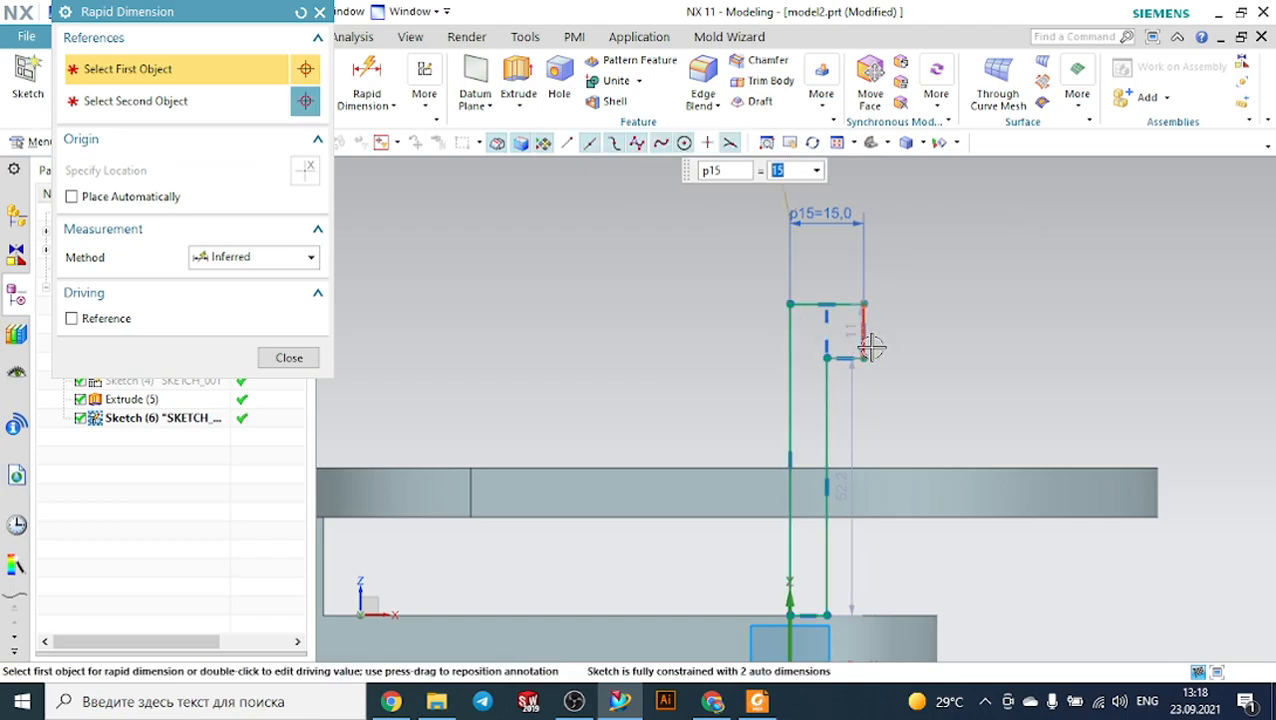
Dimension the short vertical side of the post's head and set its height to 10 mm.
{"action": "left_click", "coordinate": [866, 340]}
{"action": "left_click", "coordinate": [977, 348]}
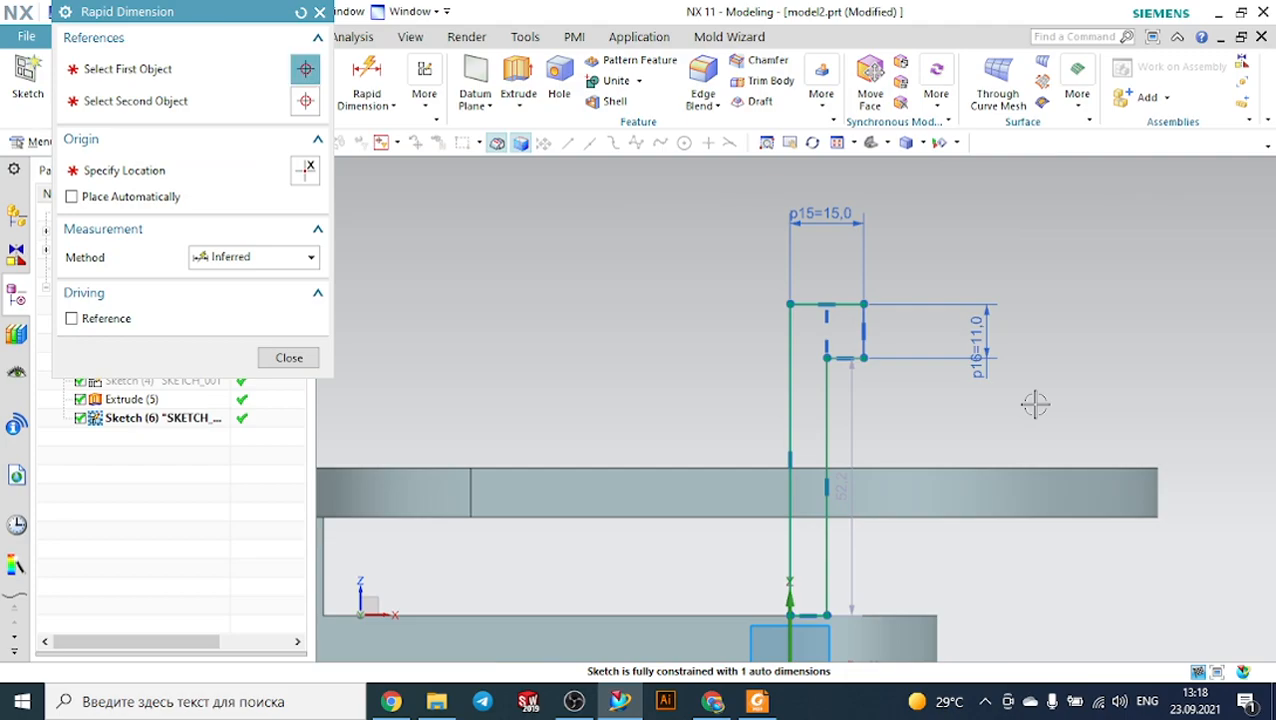
{"action": "type", "text": "10"}
{"action": "key", "text": "Return"}
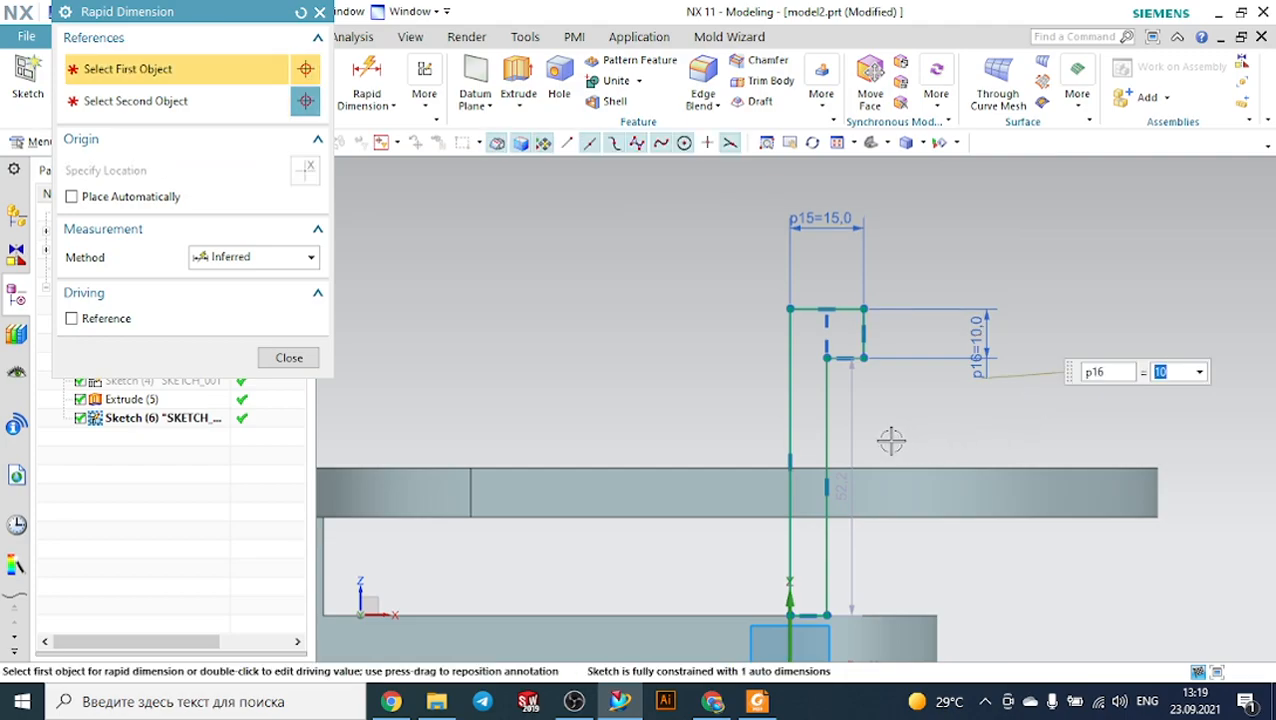
Try to dimension the stem width between the two long vertical lines, and undo it.
{"action": "left_click", "coordinate": [826, 417]}
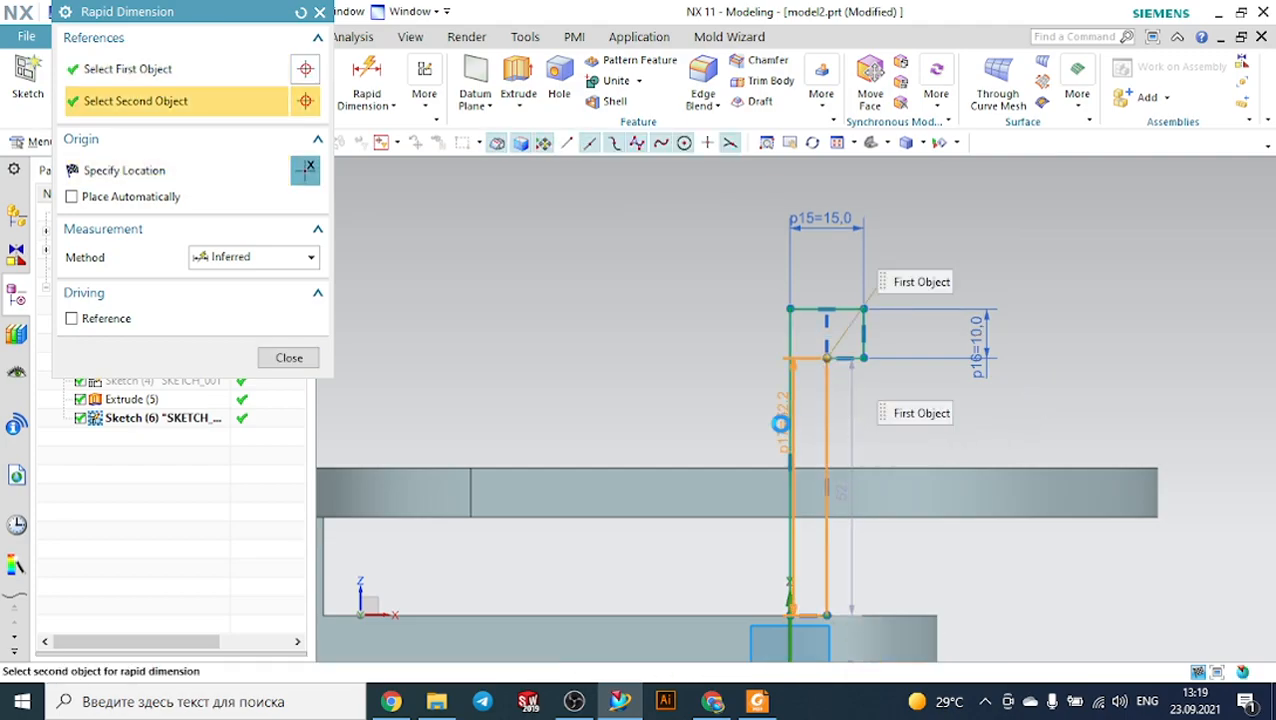
{"action": "left_click", "coordinate": [788, 421]}
{"action": "left_click", "coordinate": [979, 430]}
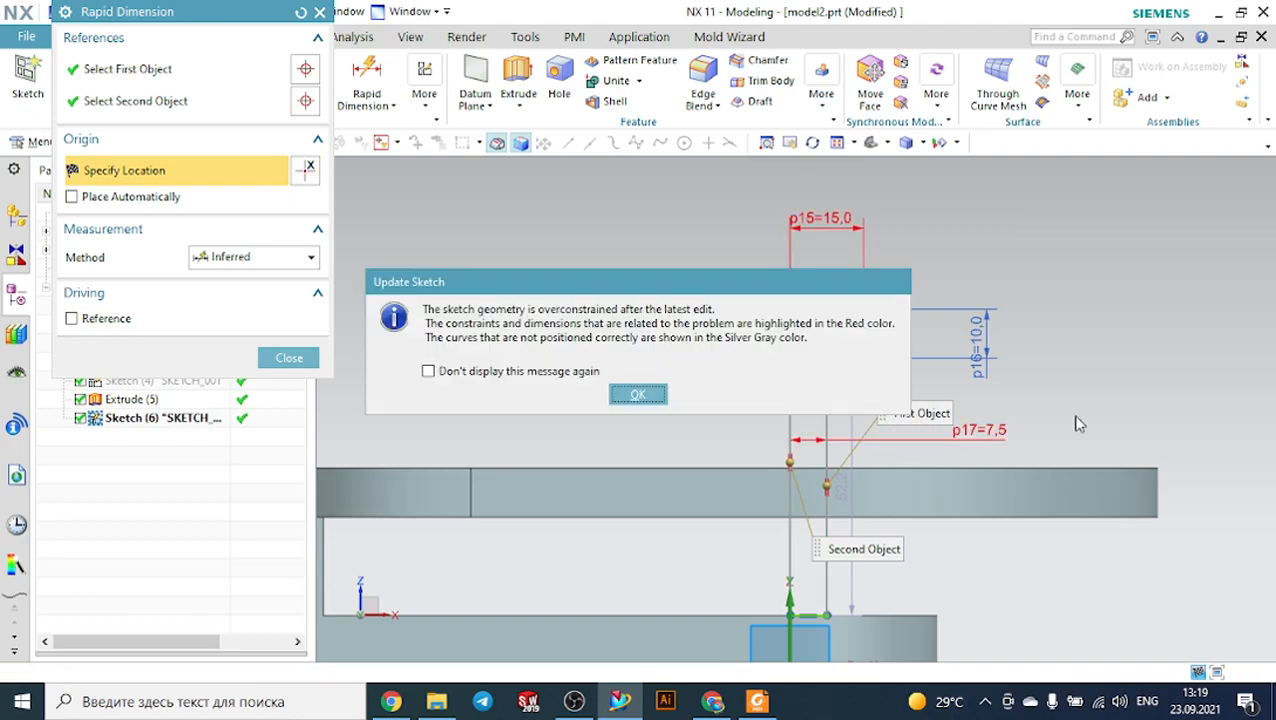
{"action": "left_click", "coordinate": [655, 394]}
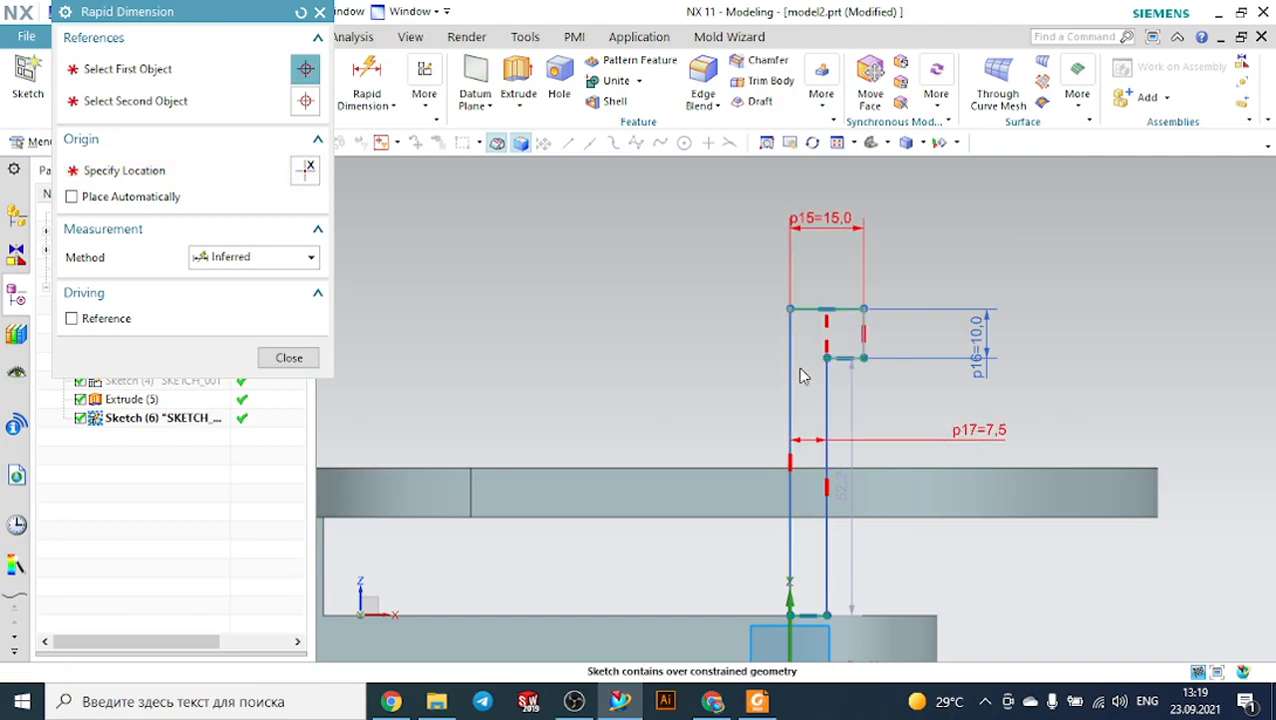
{"action": "key", "text": "Escape"}
{"action": "key", "text": "ctrl+z"}
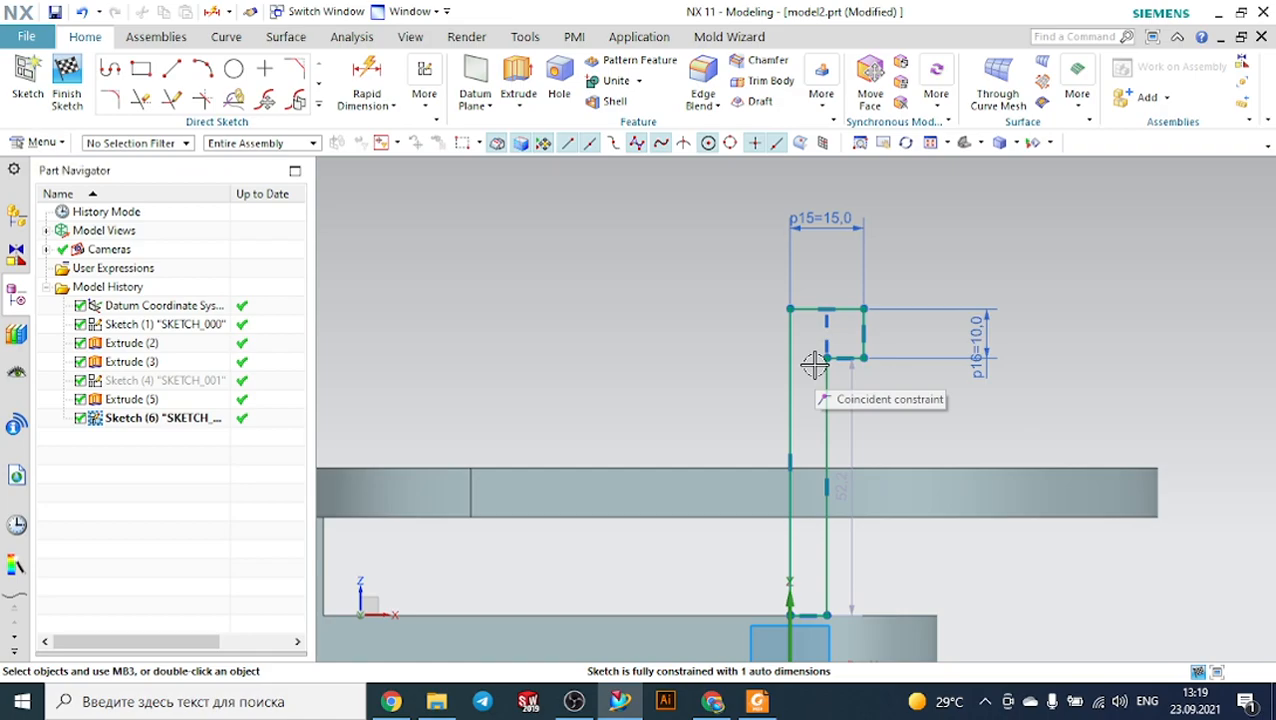
Delete the stem's outer vertical line and redraw it about 40 mm long, starting at the end of the base line.
{"action": "scroll", "coordinate": [813, 560], "scroll_direction": "up", "scroll_amount": 1}
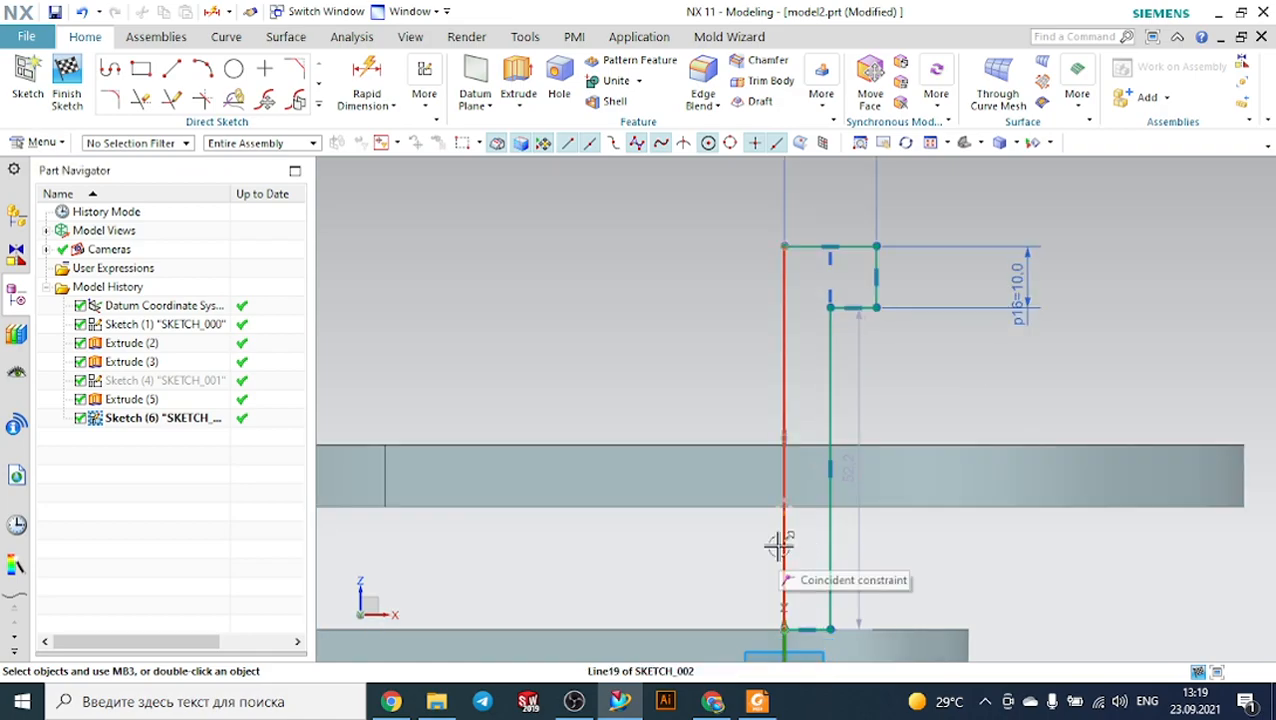
{"action": "left_click", "coordinate": [831, 557]}
{"action": "key", "text": "Delete"}
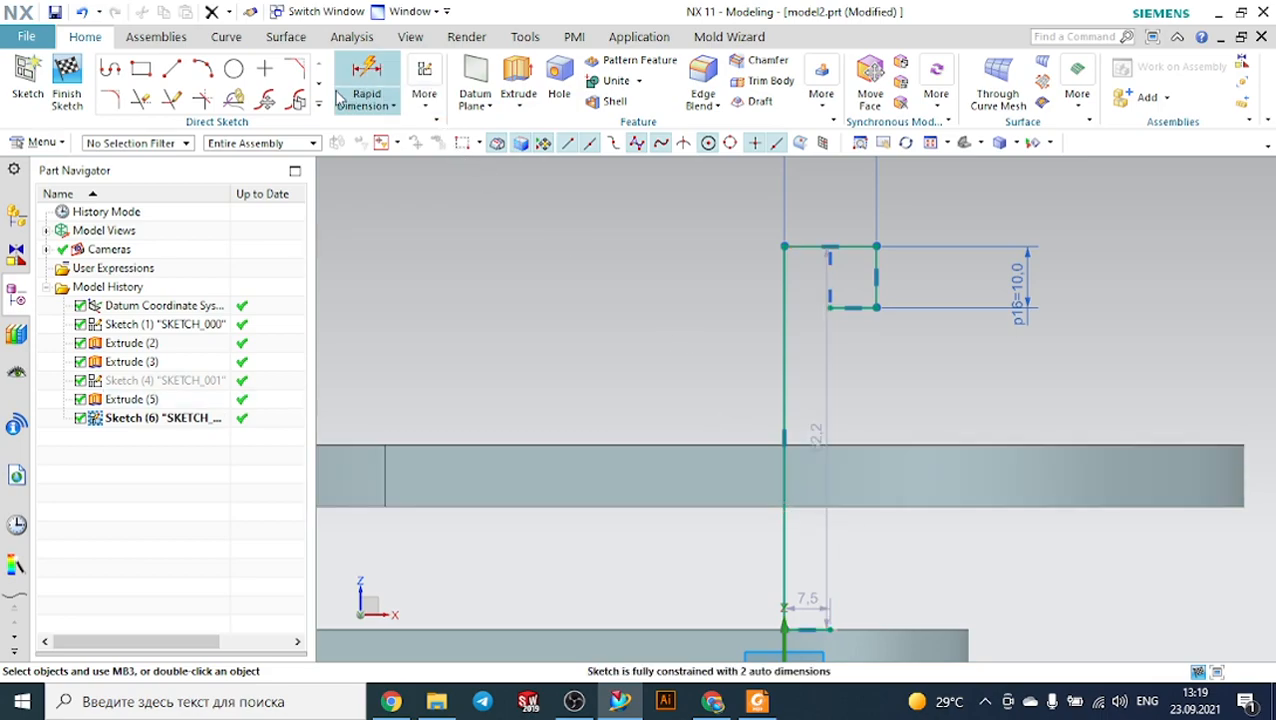
{"action": "left_click", "coordinate": [174, 70]}
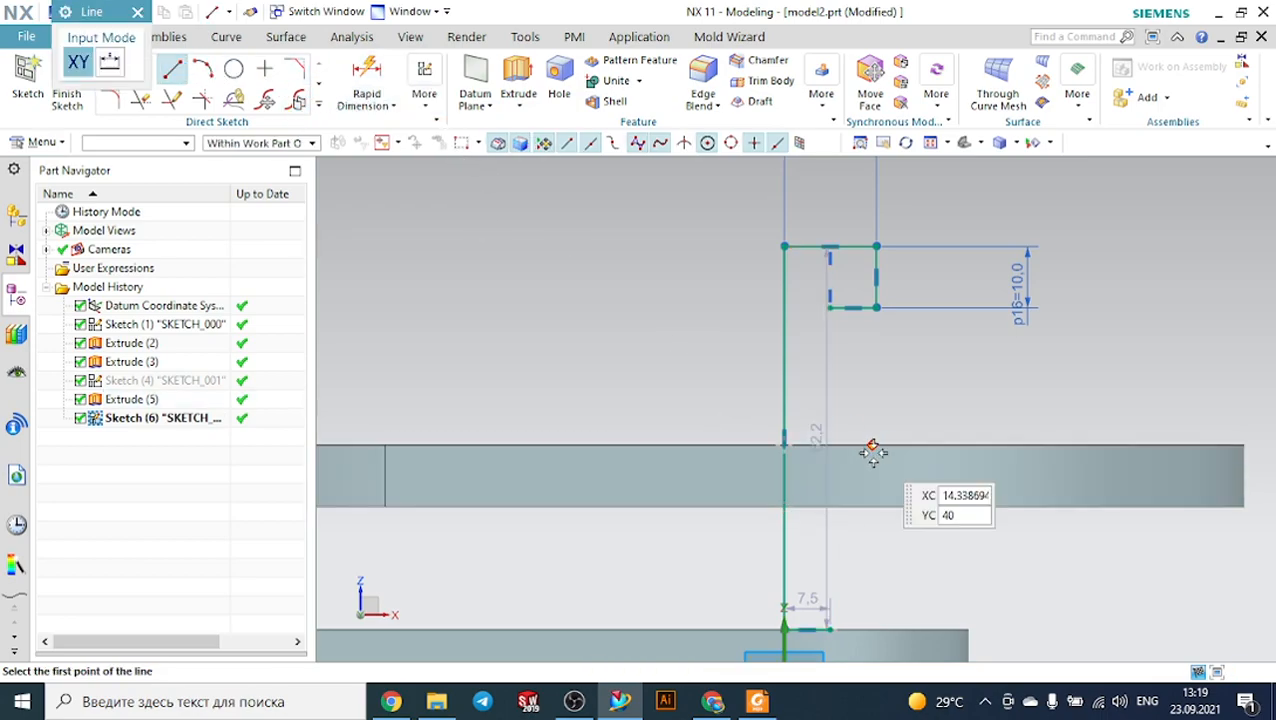
{"action": "left_click", "coordinate": [829, 628]}
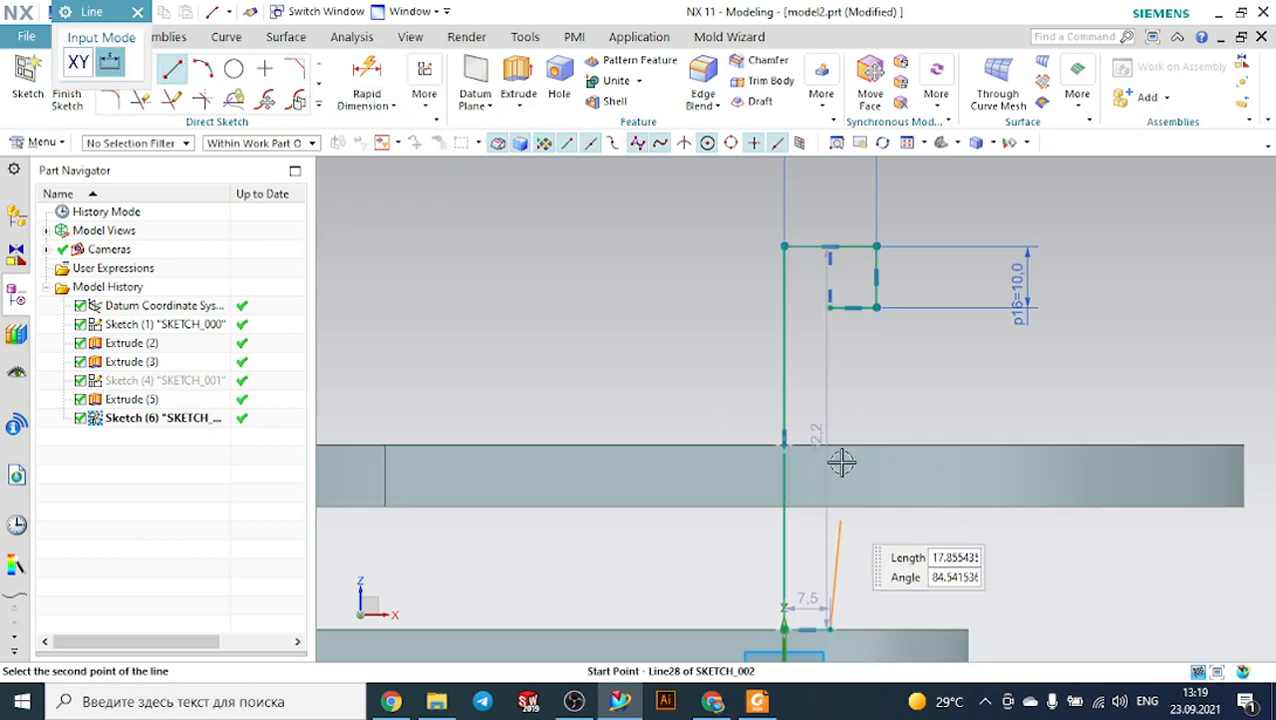
{"action": "left_click", "coordinate": [829, 384]}
{"action": "key", "text": "Escape"}
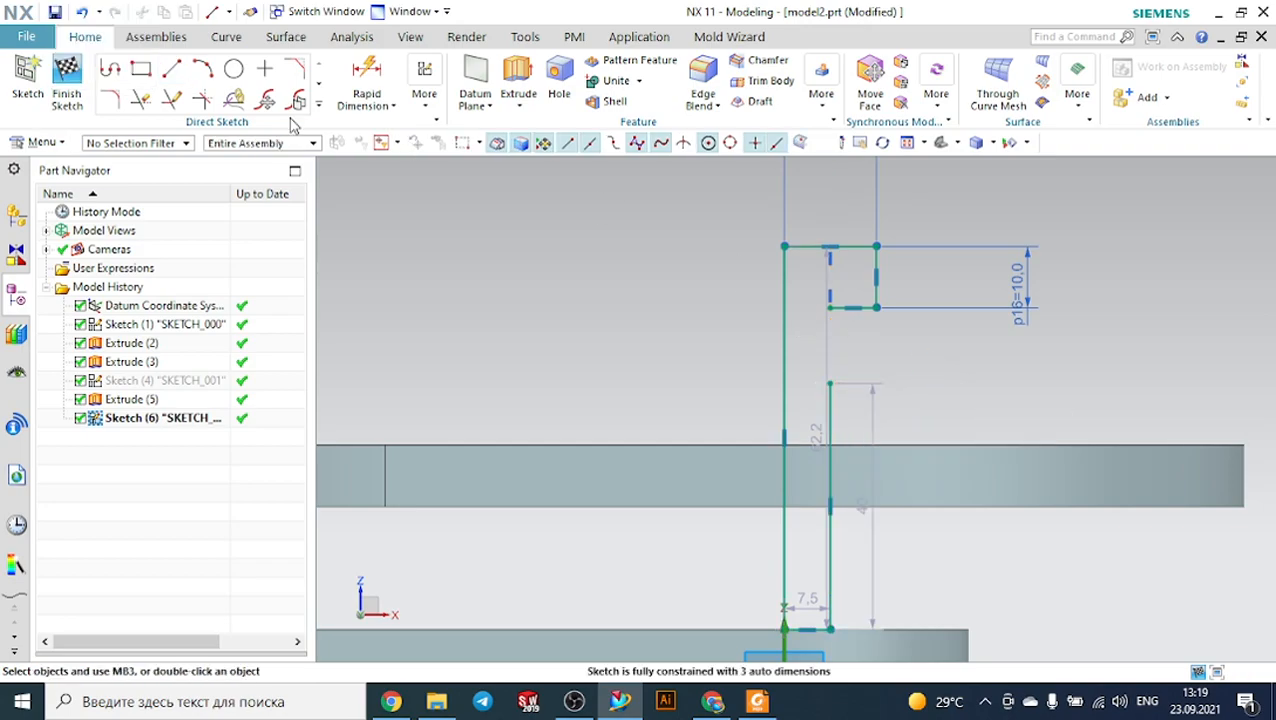
Dimension the stem width between the two long vertical lines of the post profile and set it to 5 mm.
{"action": "left_click", "coordinate": [355, 98]}
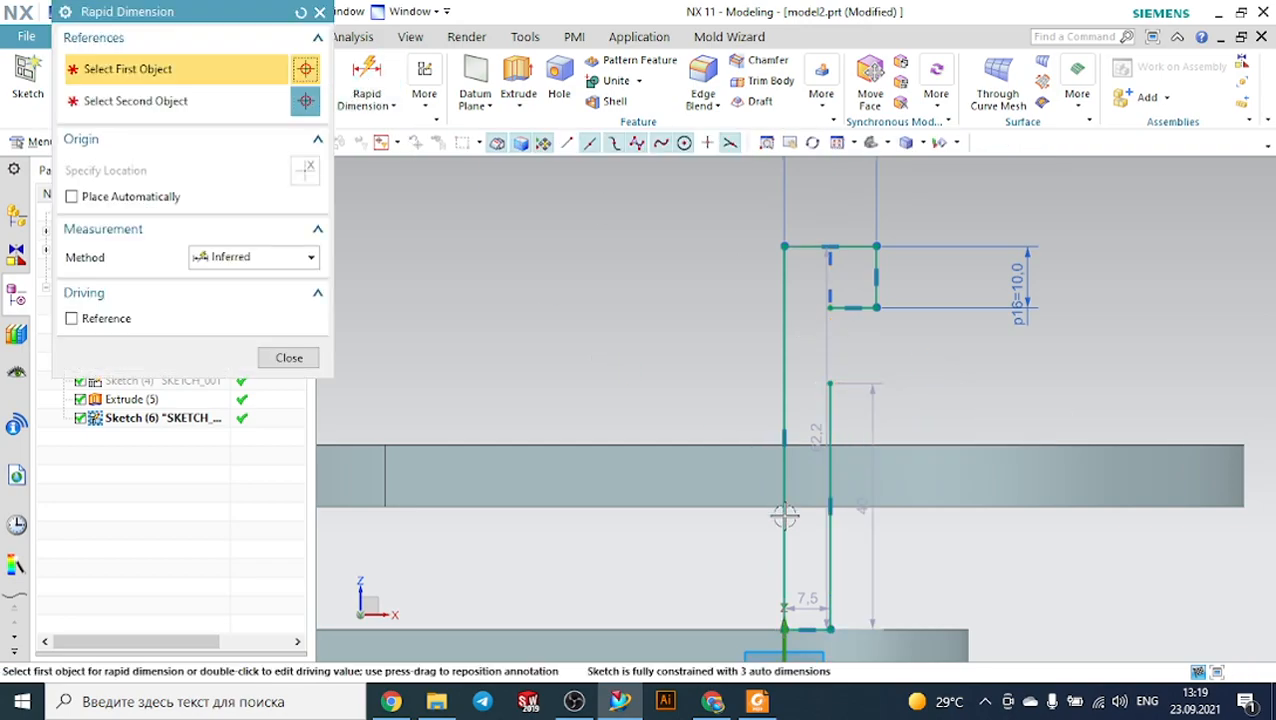
{"action": "left_click", "coordinate": [836, 531]}
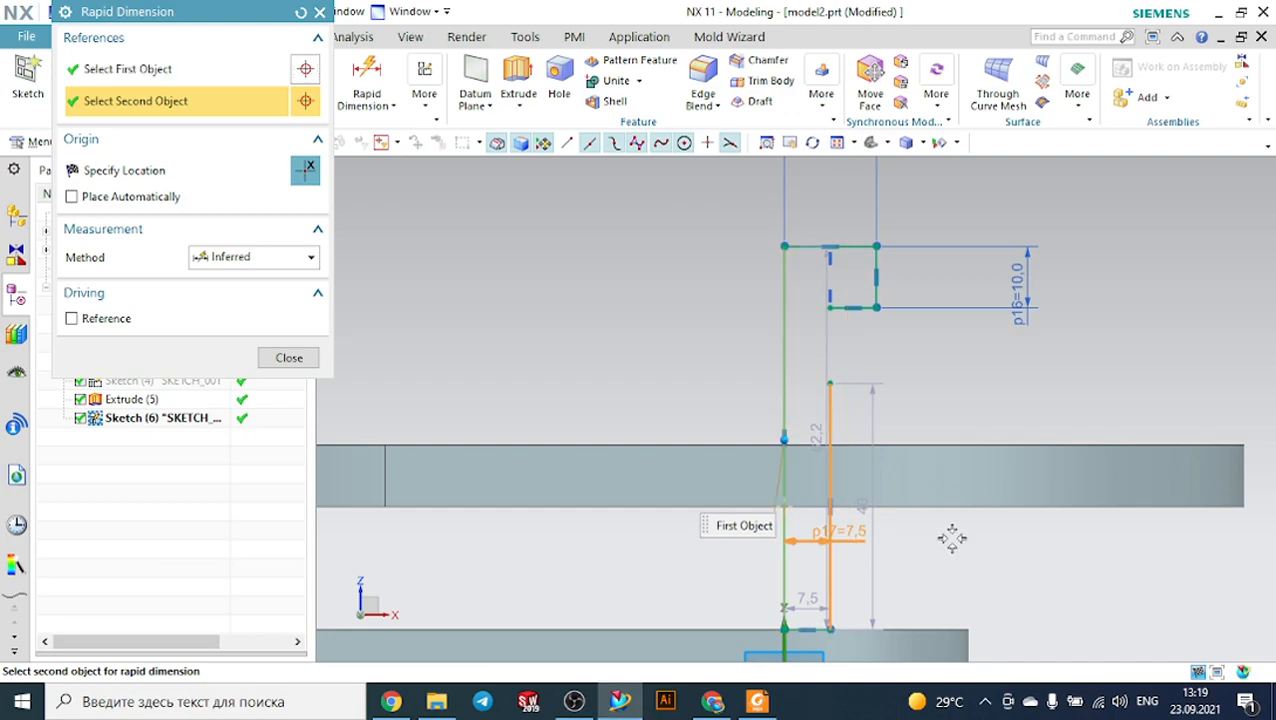
{"action": "left_click", "coordinate": [971, 540]}
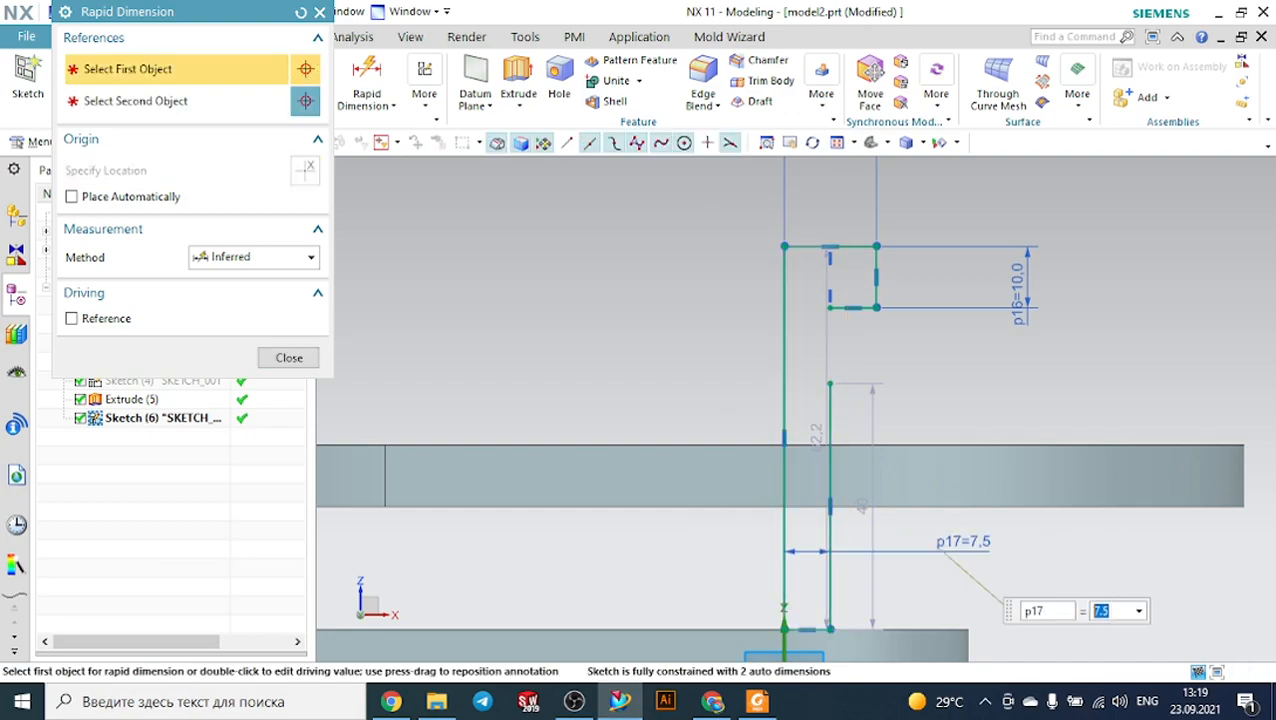
{"action": "type", "text": "5"}
{"action": "key", "text": "Return"}
{"action": "key", "text": "Escape"}
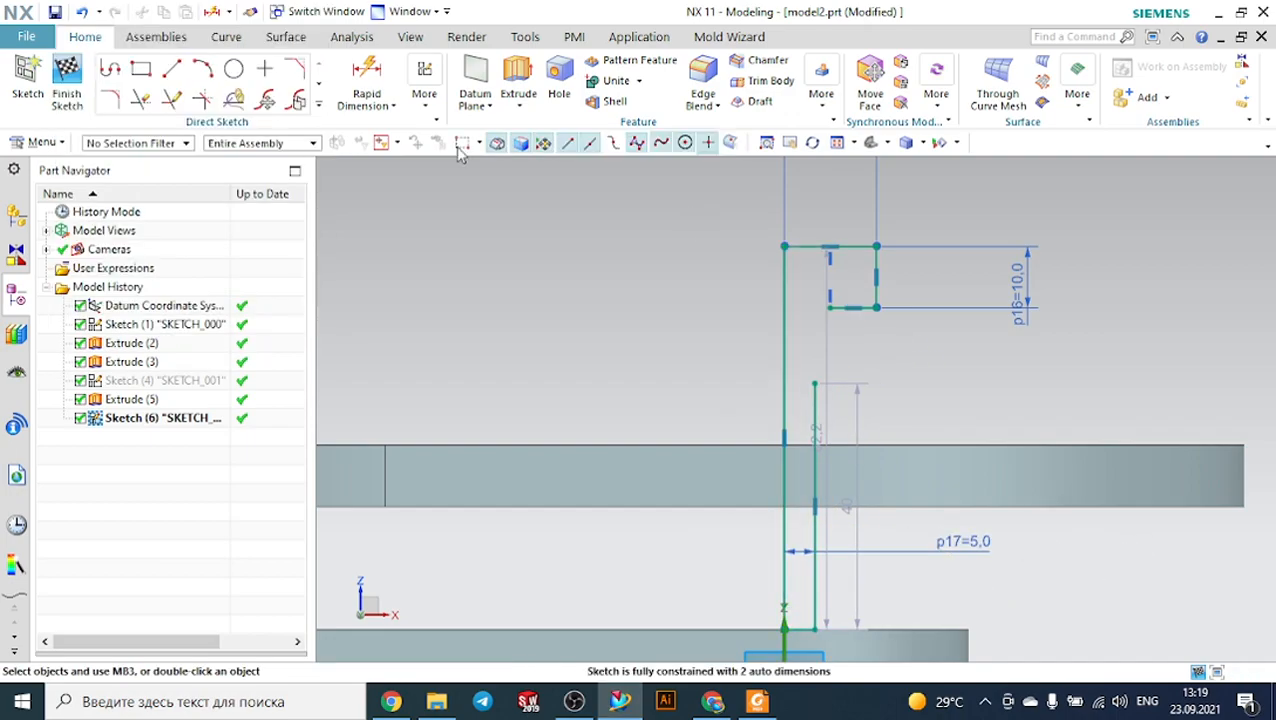
Quick Extend the head's lower line to the inner vertical line and the stem's outer line up to the head.
{"action": "left_click", "coordinate": [172, 100]}
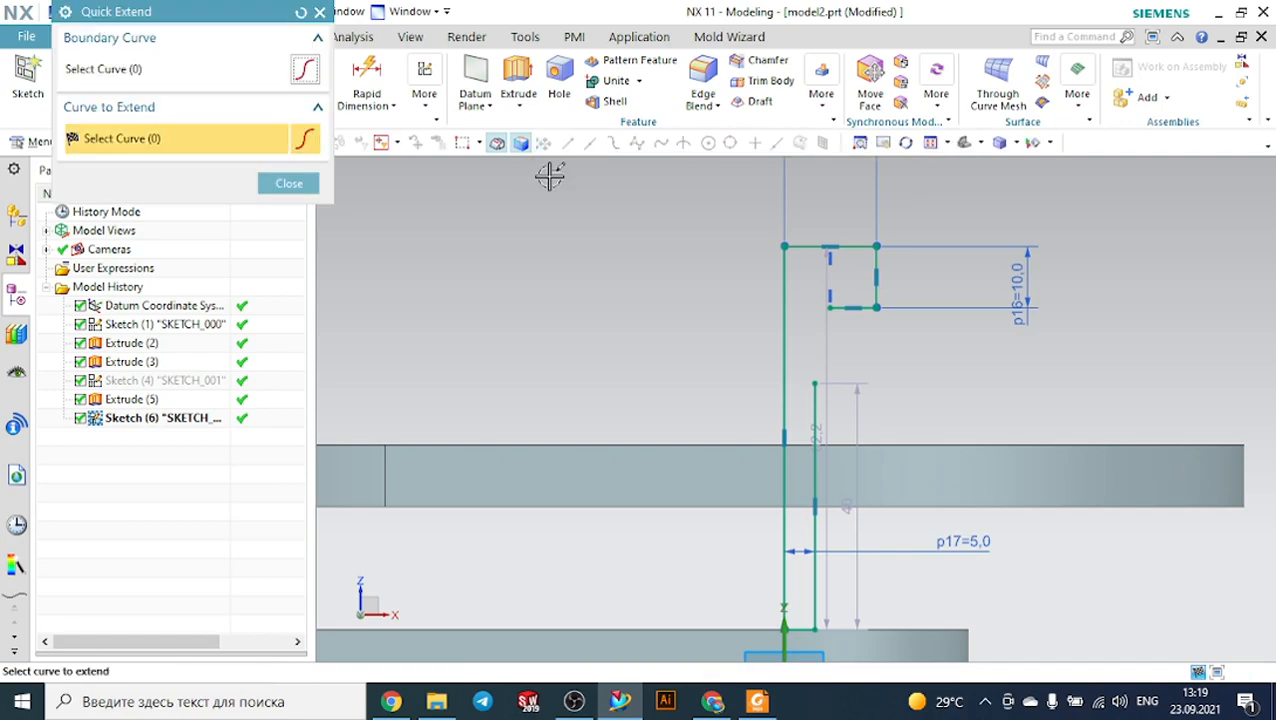
{"action": "left_click", "coordinate": [849, 309]}
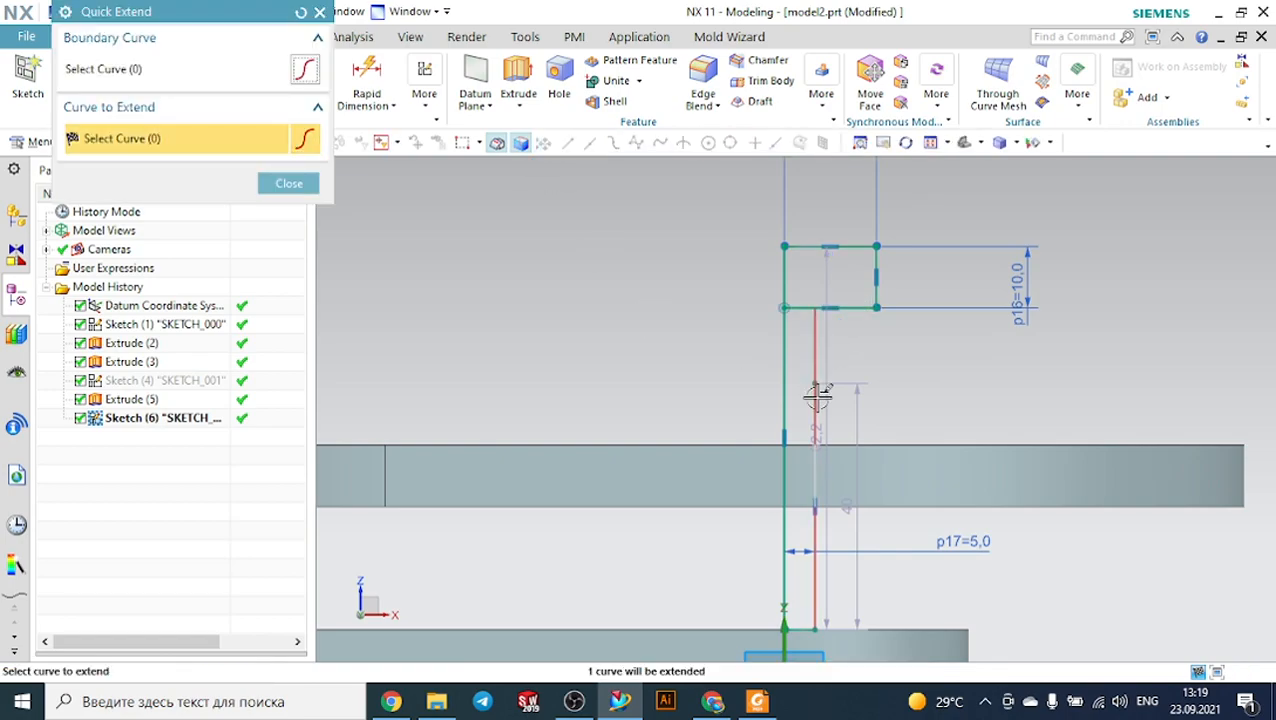
{"action": "key", "text": "Escape"}
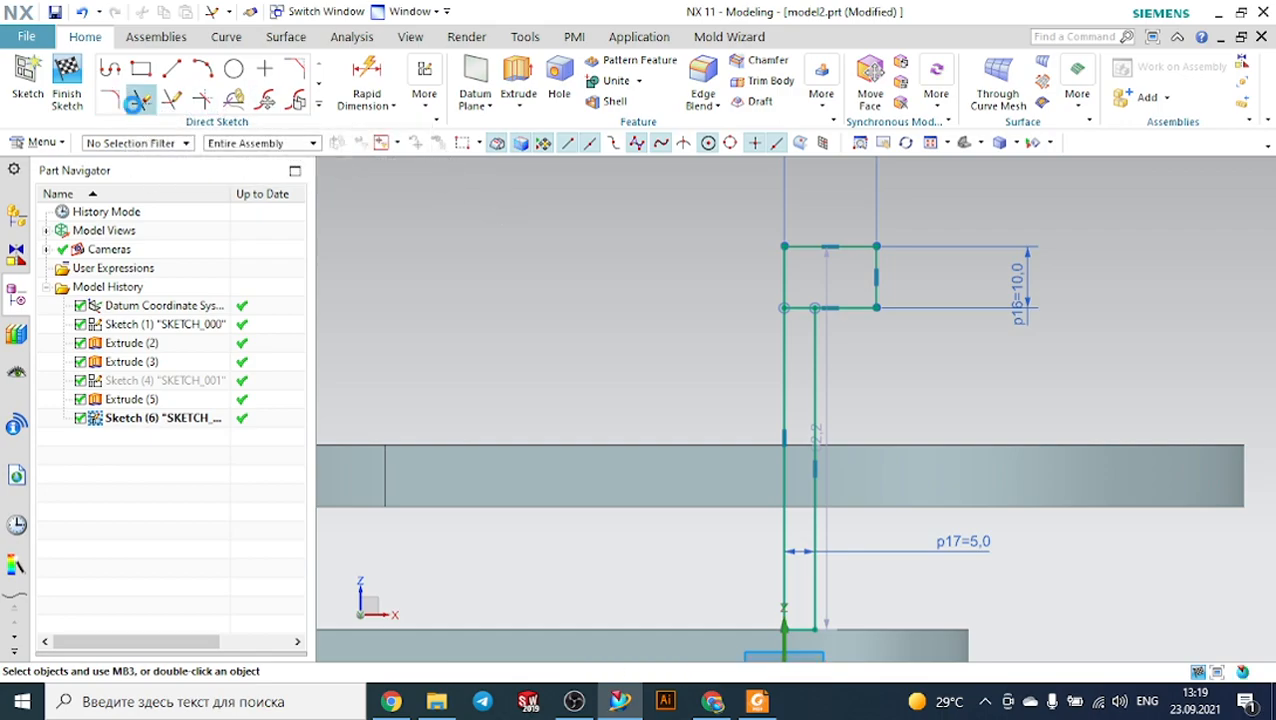
Trim the head's lower line inside the stem, and check the post's overall height in the 3.pdf drawing in Foxit Reader.
{"action": "left_click", "coordinate": [141, 104]}
{"action": "left_click", "coordinate": [789, 305]}
{"action": "scroll", "coordinate": [635, 243], "scroll_direction": "down", "scroll_amount": 2}
{"action": "left_click", "coordinate": [756, 708]}
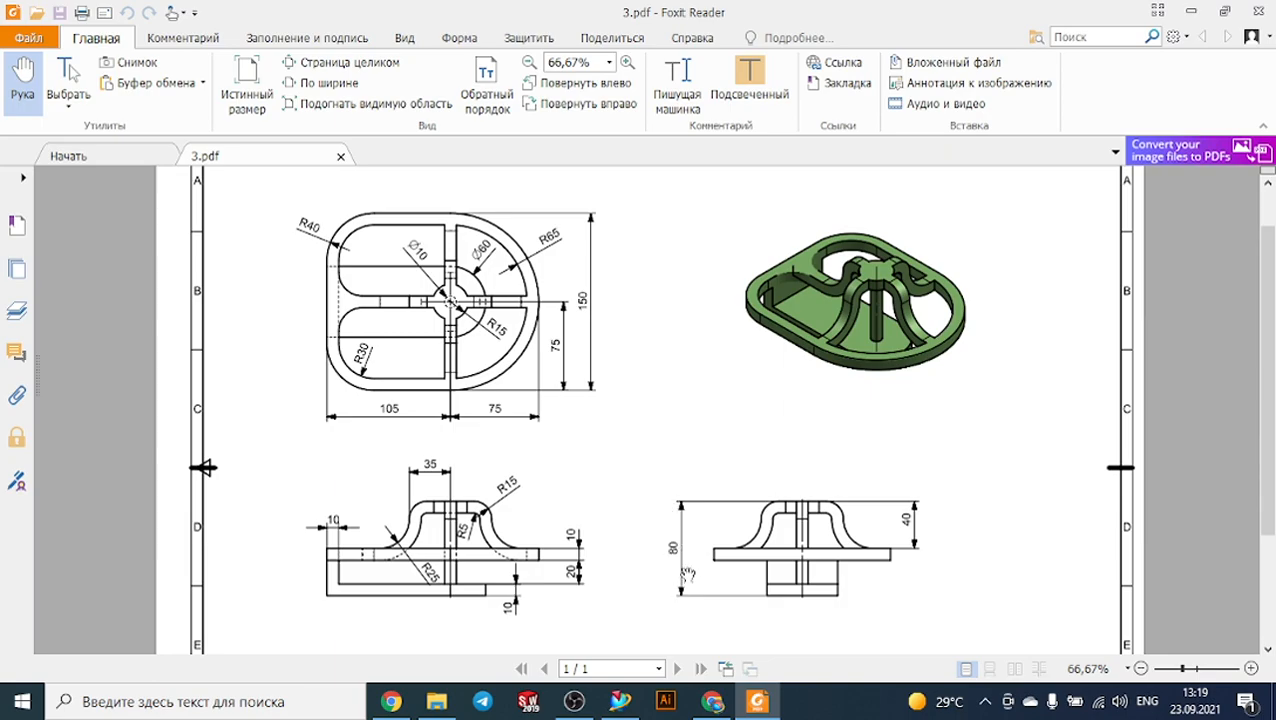
{"action": "left_click", "coordinate": [638, 701]}
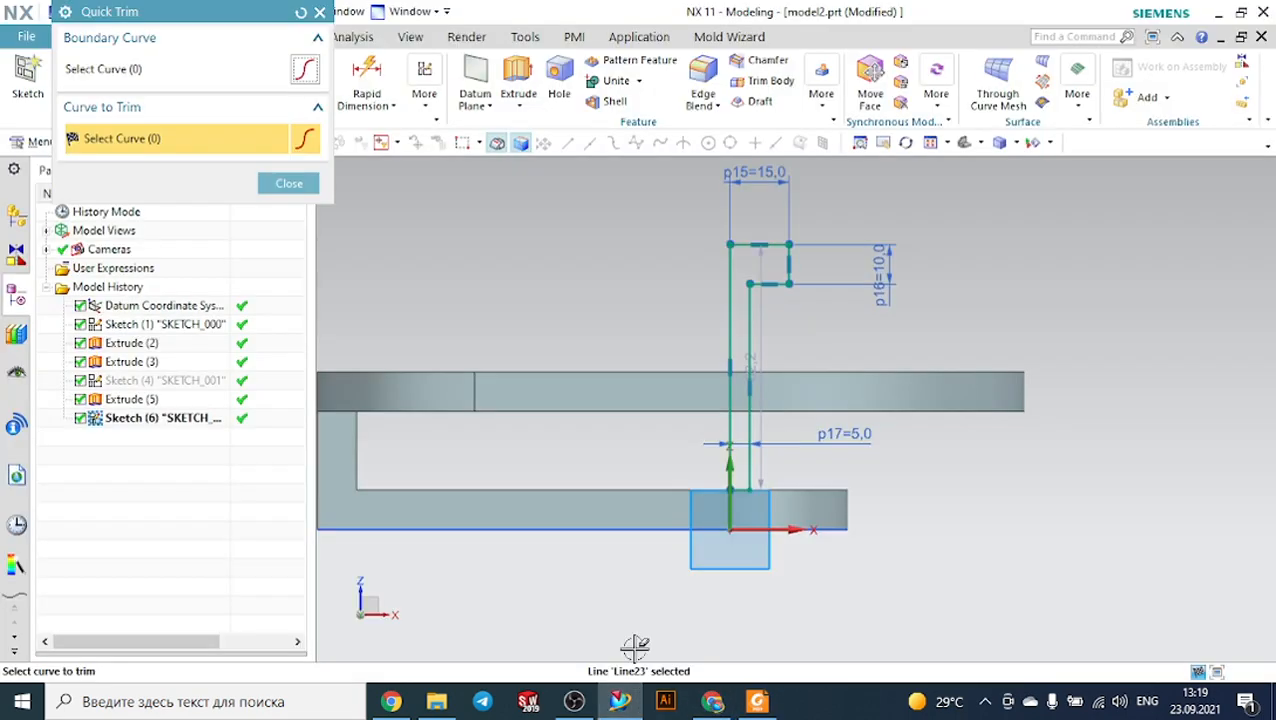
{"action": "key", "text": "Escape"}
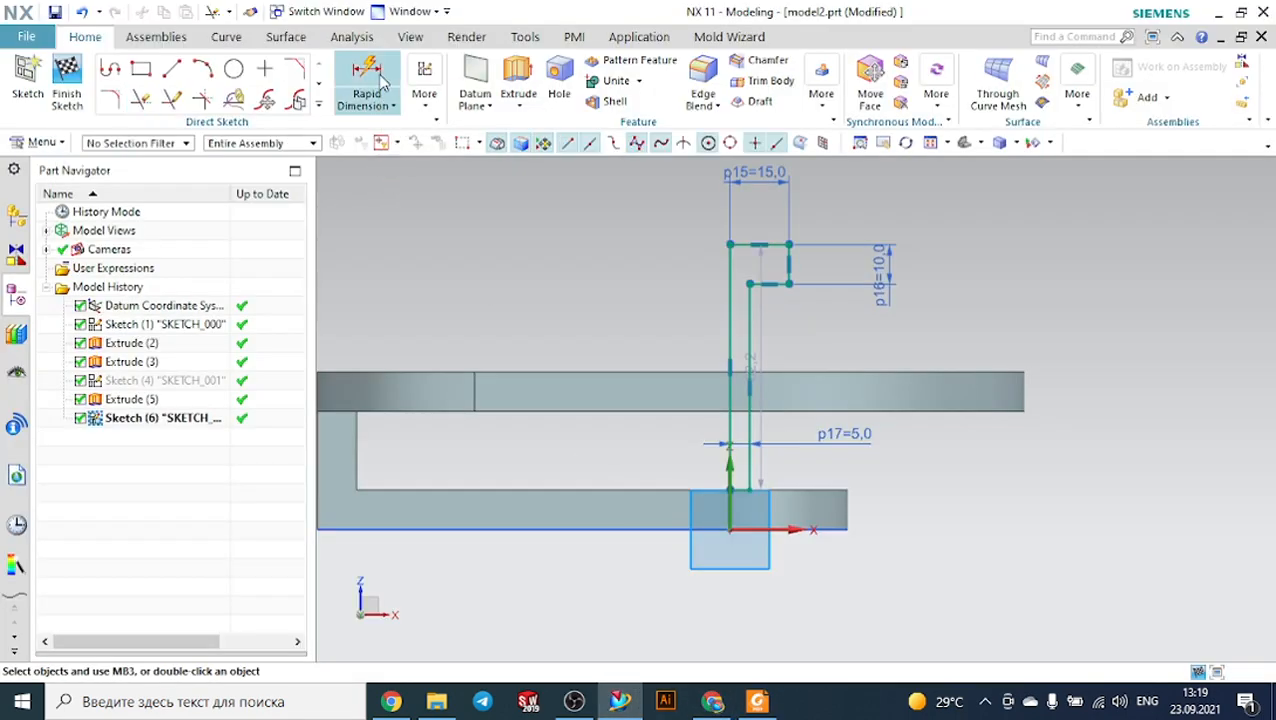
Dimension the height from the head's top corner to the lower plate's bottom edge and set it to 80 mm.
{"action": "key", "text": "d"}
{"action": "left_click", "coordinate": [789, 245]}
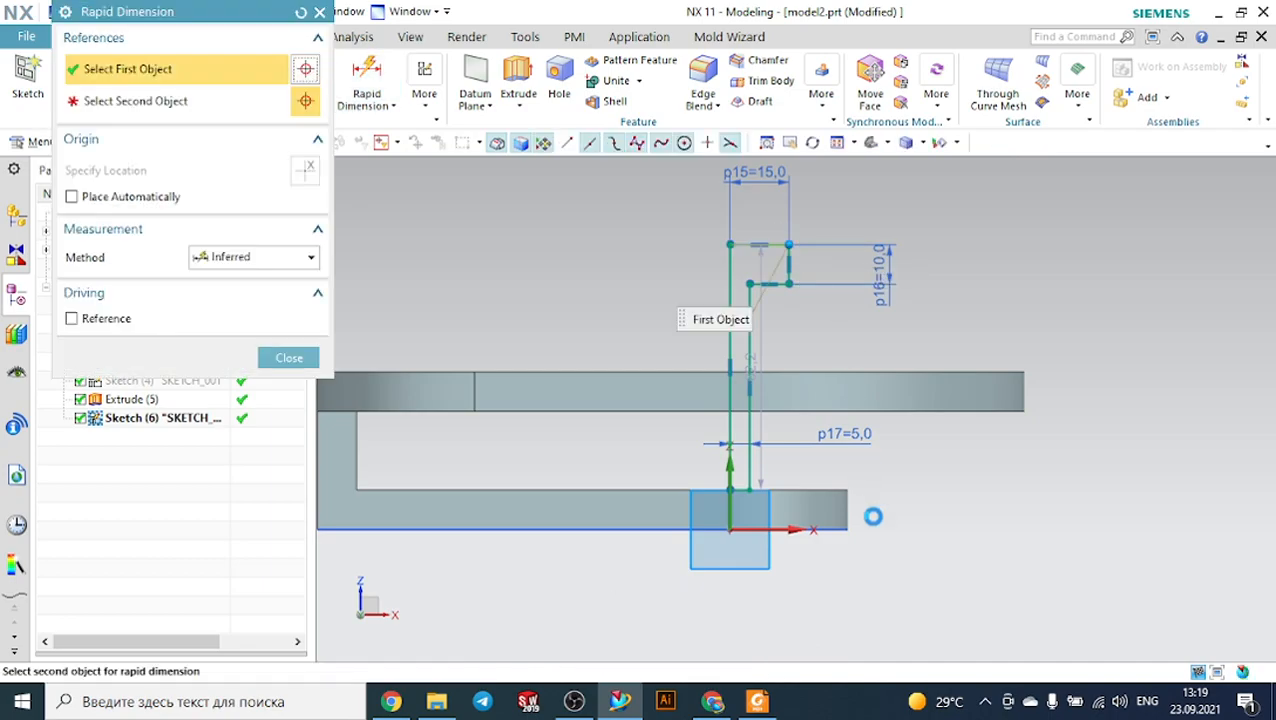
{"action": "left_click", "coordinate": [848, 530]}
{"action": "left_click", "coordinate": [1153, 453]}
{"action": "left_click", "coordinate": [1153, 453]}
{"action": "type", "text": "80"}
{"action": "key", "text": "Return"}
{"action": "key", "text": "Escape"}
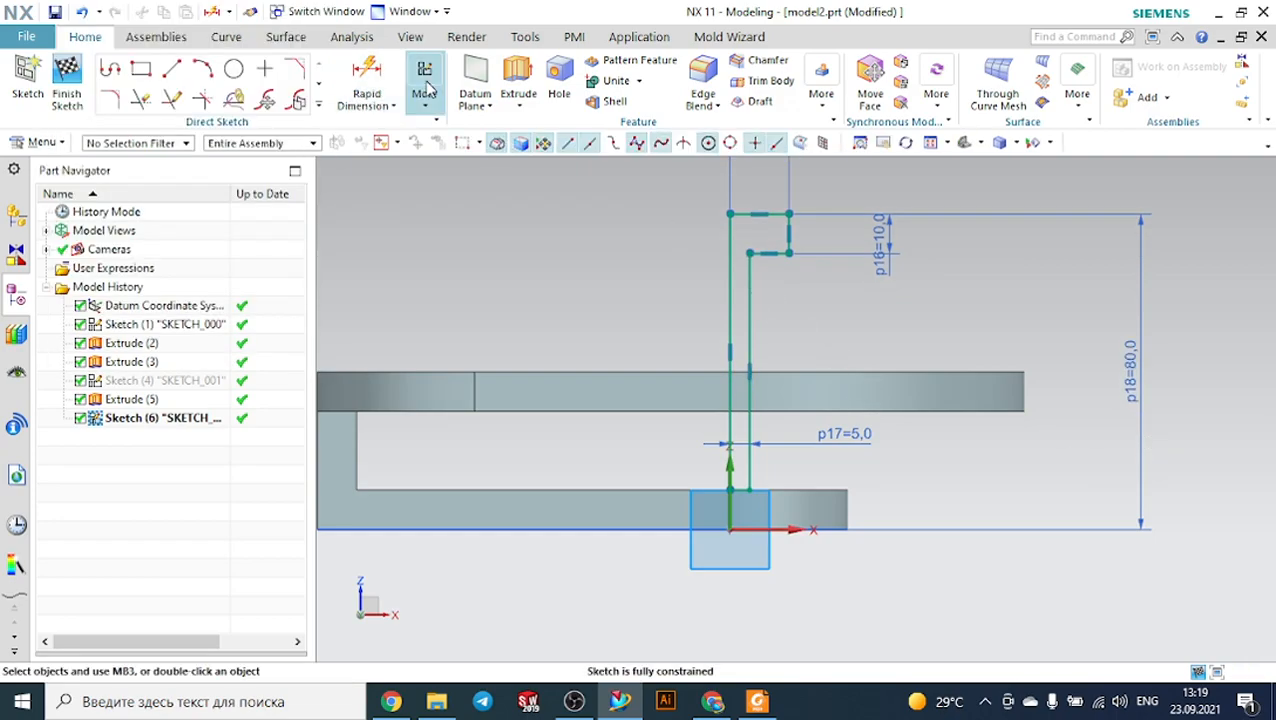
Finish the sketch and select the post's profile as the section of a Revolve.
{"action": "left_click", "coordinate": [66, 88]}
{"action": "mouse_move", "coordinate": [709, 222]}
{"action": "middle_mouse_down"}
{"action": "mouse_move", "coordinate": [820, 222]}
{"action": "mouse_move", "coordinate": [847, 251]}
{"action": "mouse_move", "coordinate": [960, 262]}
{"action": "middle_mouse_up"}
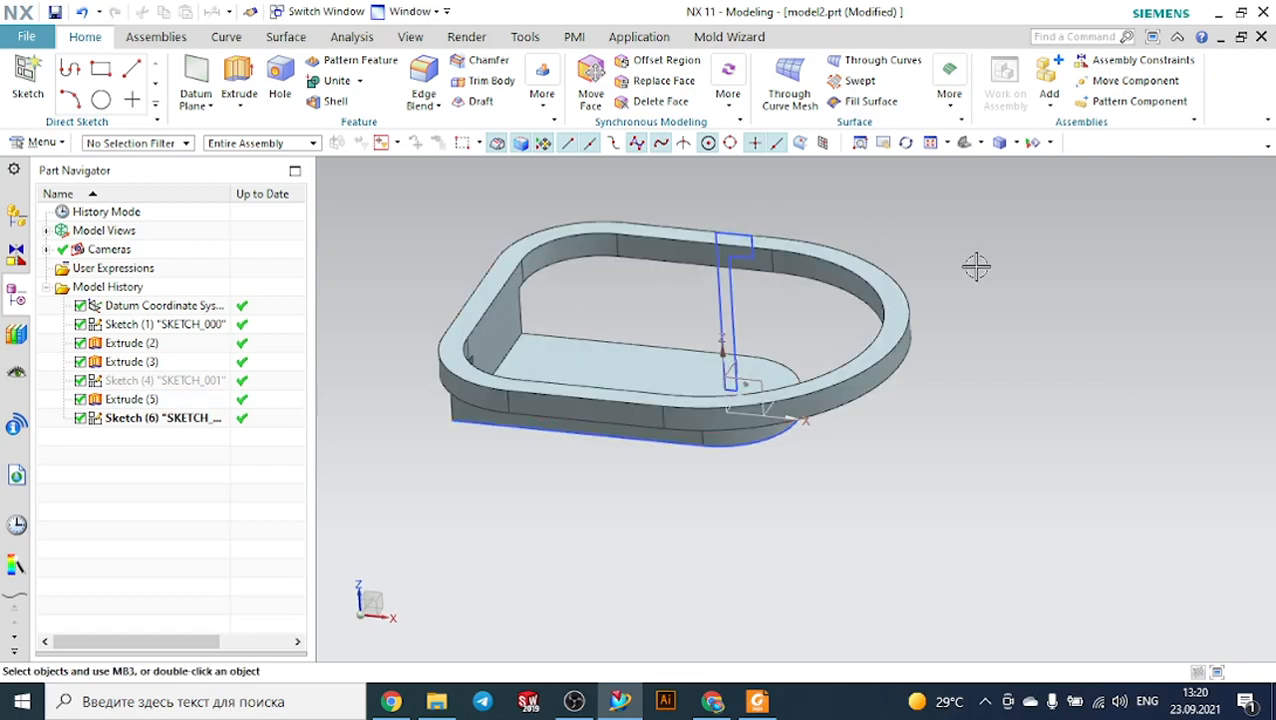
{"action": "left_click", "coordinate": [241, 106]}
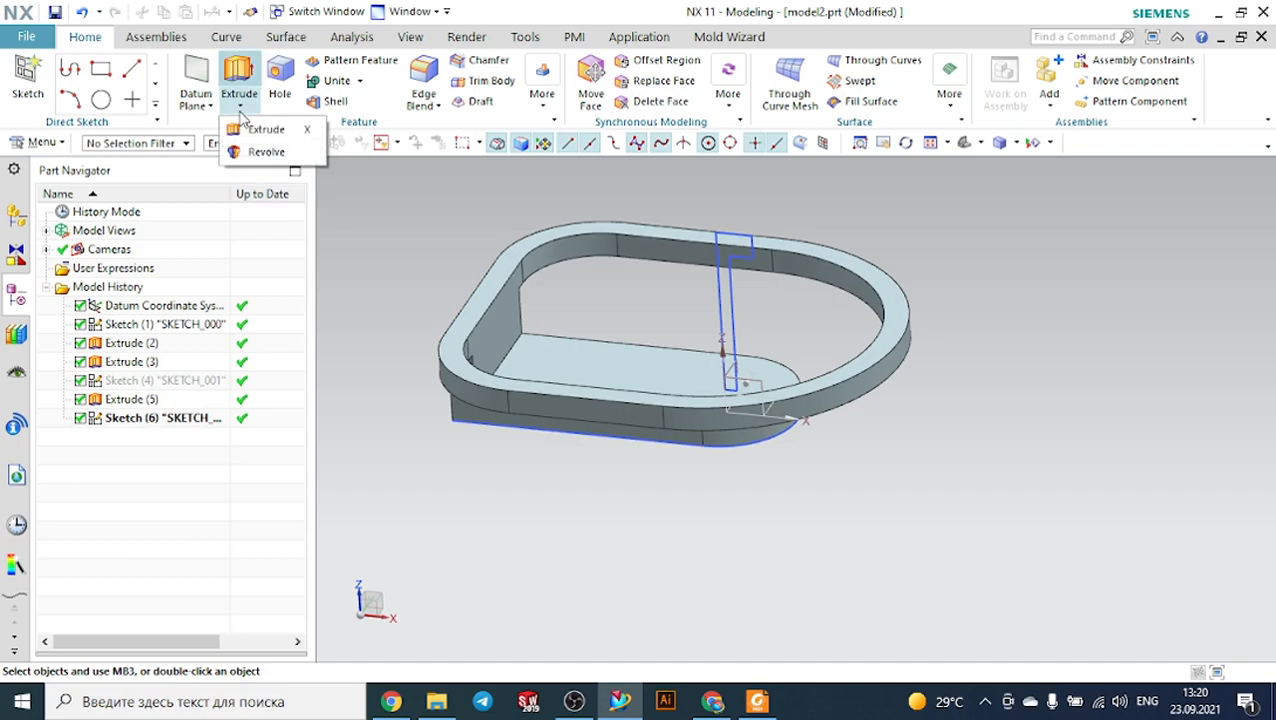
{"action": "left_click", "coordinate": [262, 152]}
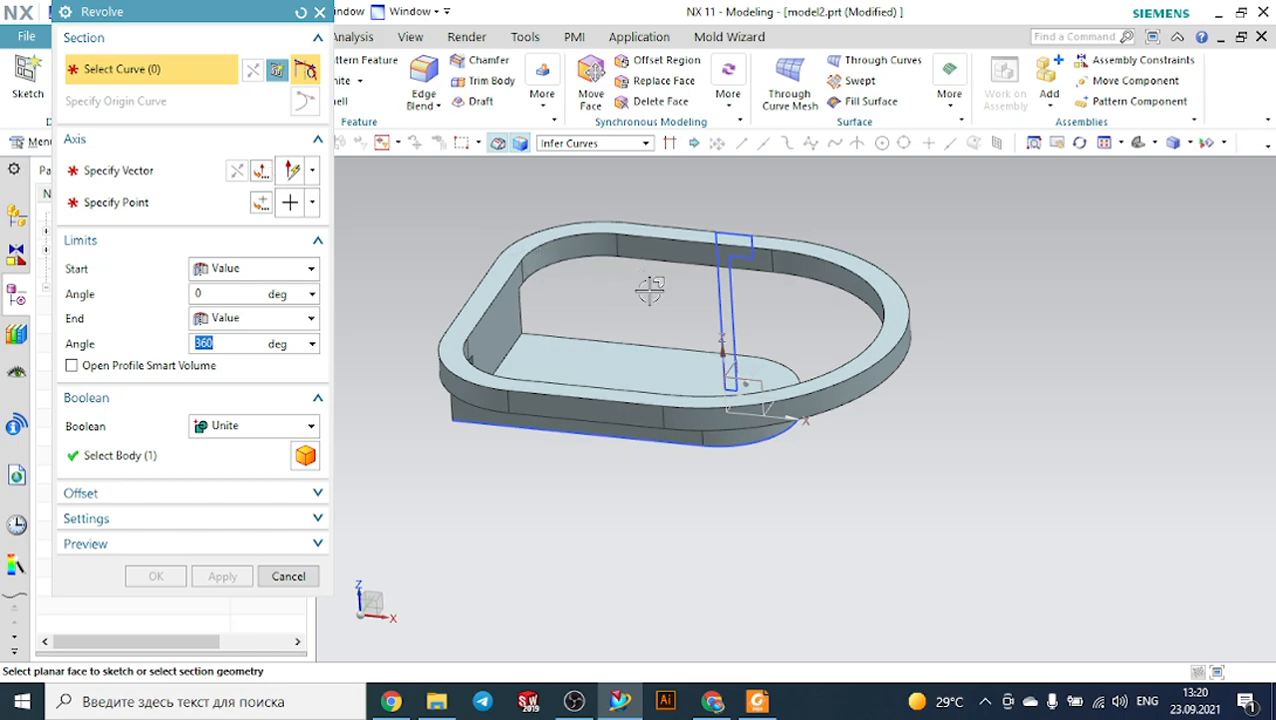
{"action": "scroll", "coordinate": [686, 302], "scroll_direction": "up", "scroll_amount": 3}
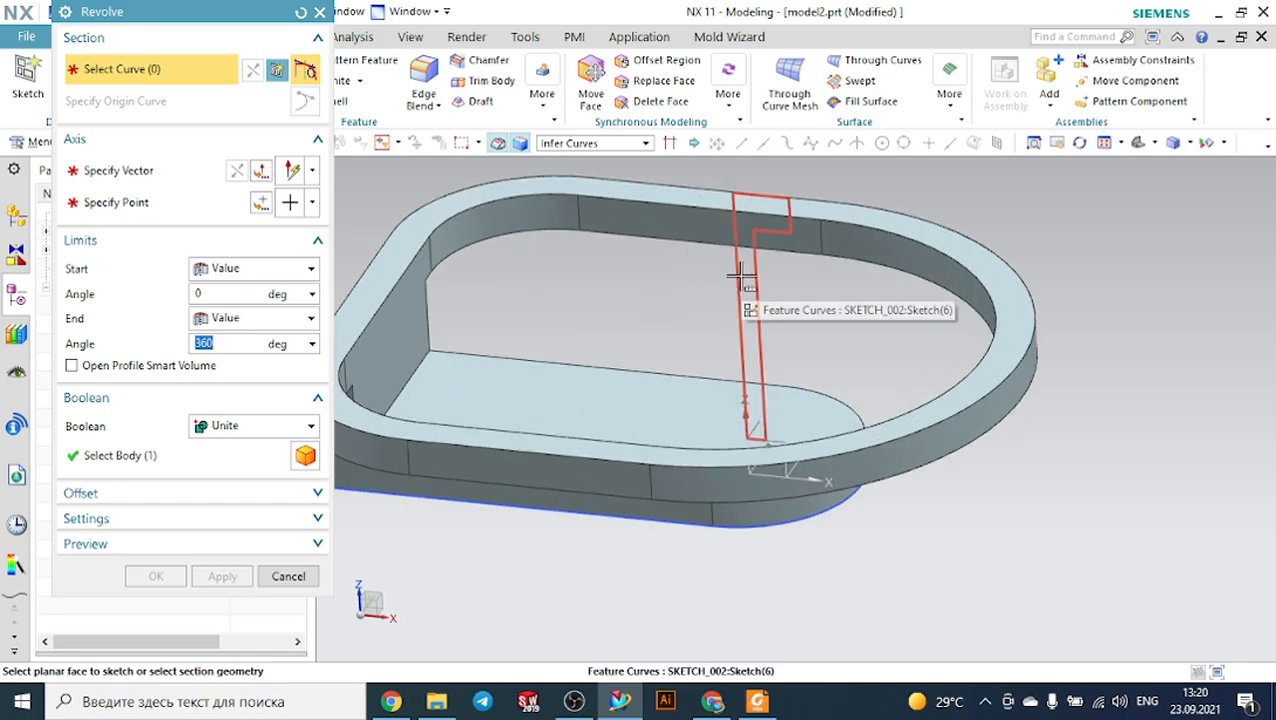
{"action": "left_click", "coordinate": [743, 278]}
{"action": "left_click", "coordinate": [795, 288]}
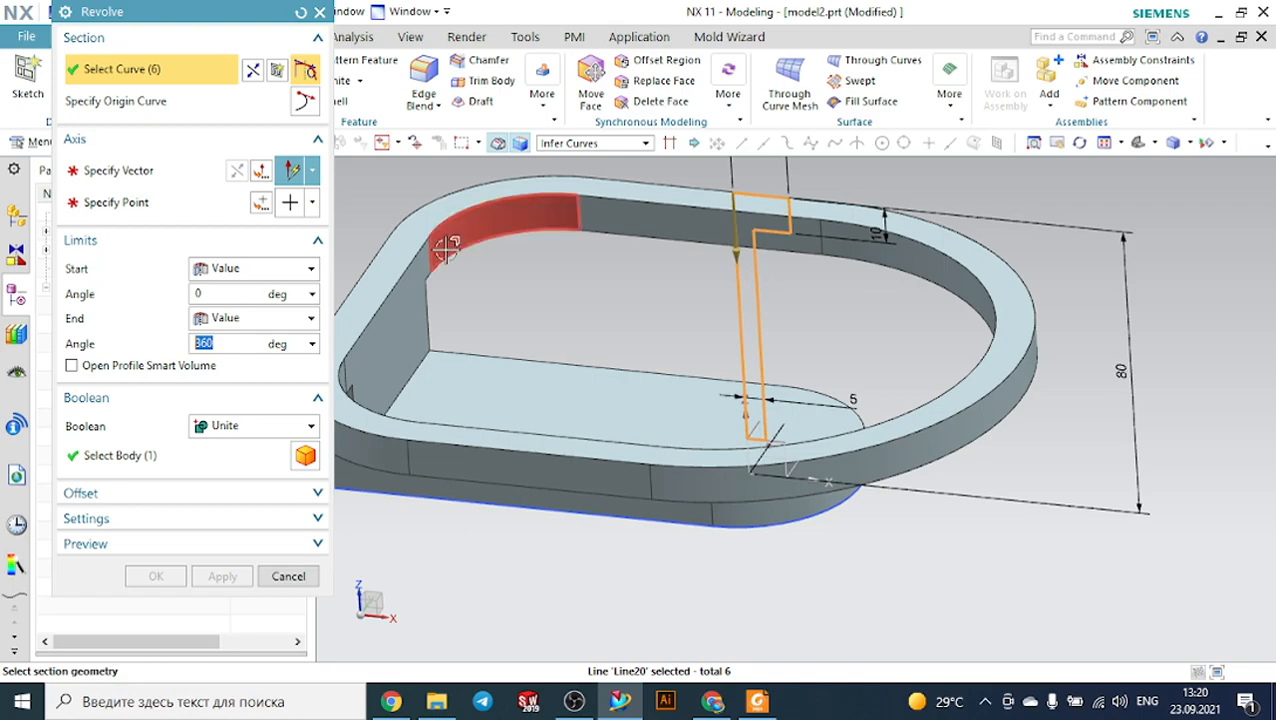
Revolve the profile 360° about its inner vertical line and unite it with the existing body.
{"action": "left_click", "coordinate": [177, 171]}
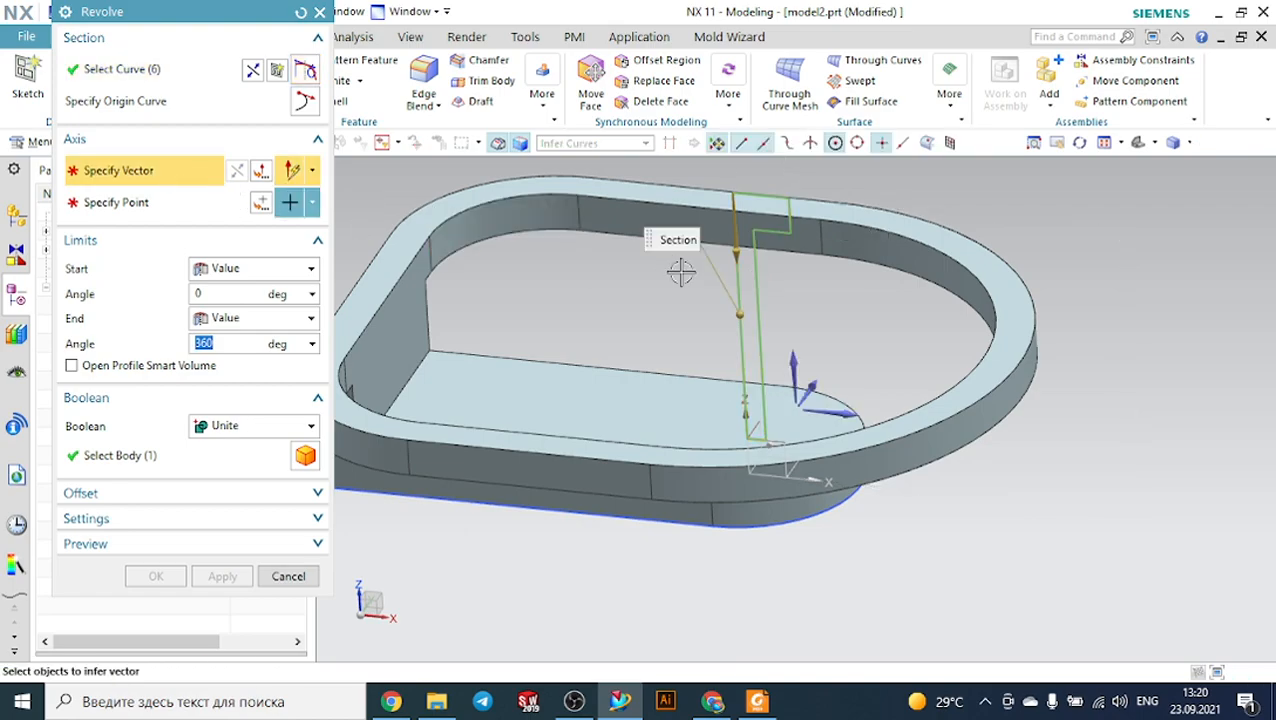
{"action": "left_click", "coordinate": [741, 352]}
{"action": "scroll", "coordinate": [696, 349], "scroll_direction": "down", "scroll_amount": 2}
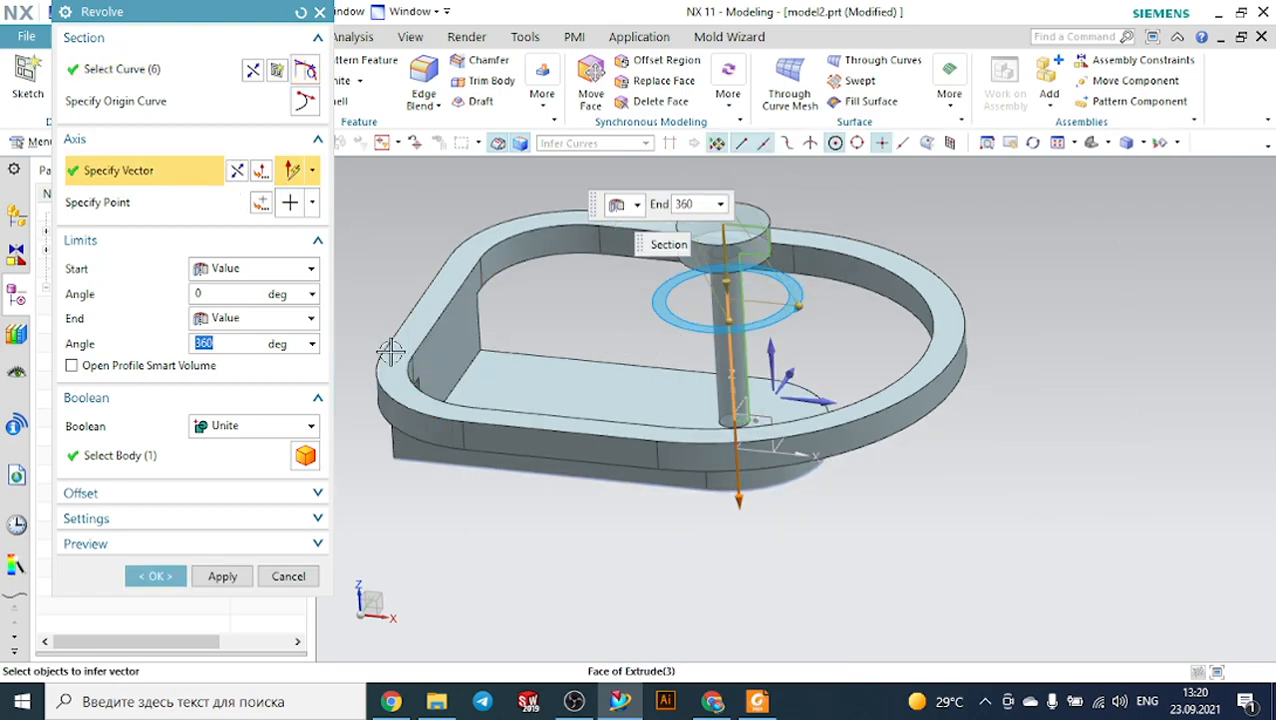
{"action": "left_click", "coordinate": [243, 427]}
{"action": "left_click", "coordinate": [223, 467]}
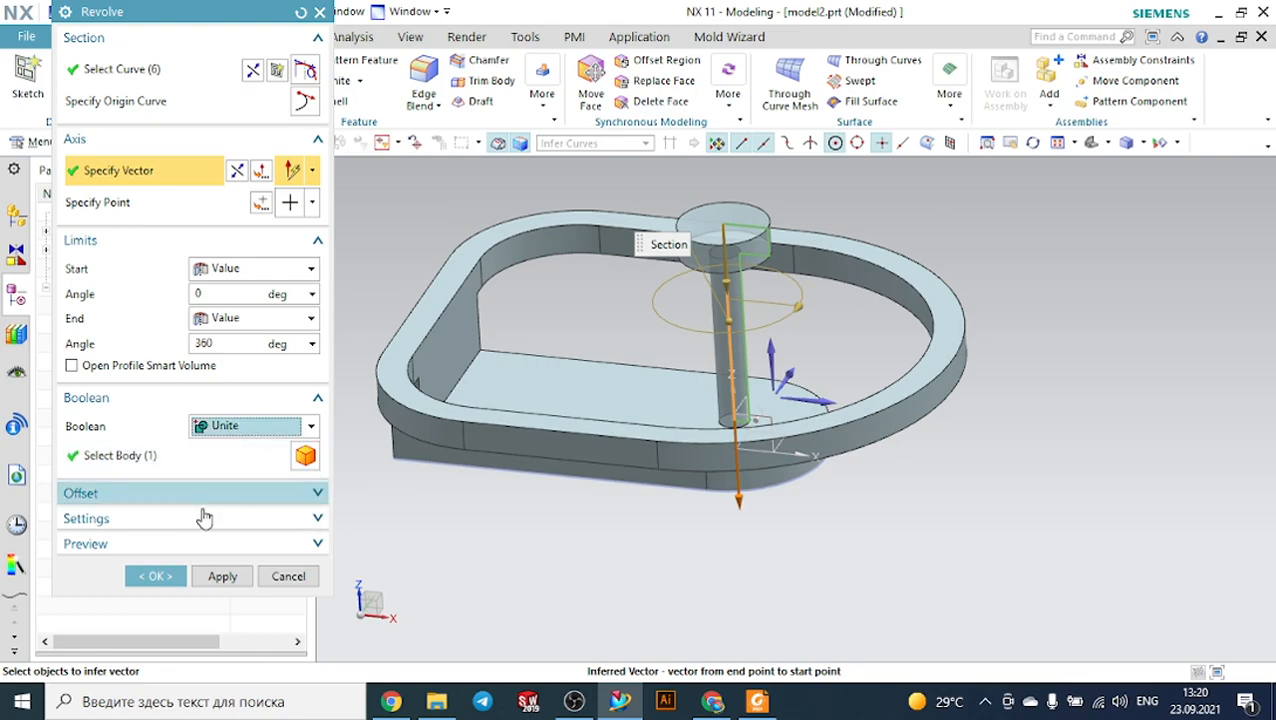
{"action": "left_click", "coordinate": [157, 576]}
Hide the sketch of the revolved post.
{"action": "mouse_move", "coordinate": [971, 385]}
{"action": "middle_mouse_down"}
{"action": "mouse_move", "coordinate": [1002, 353]}
{"action": "mouse_move", "coordinate": [960, 367]}
{"action": "mouse_move", "coordinate": [746, 219]}
{"action": "middle_mouse_up"}
{"action": "left_click", "coordinate": [690, 183]}
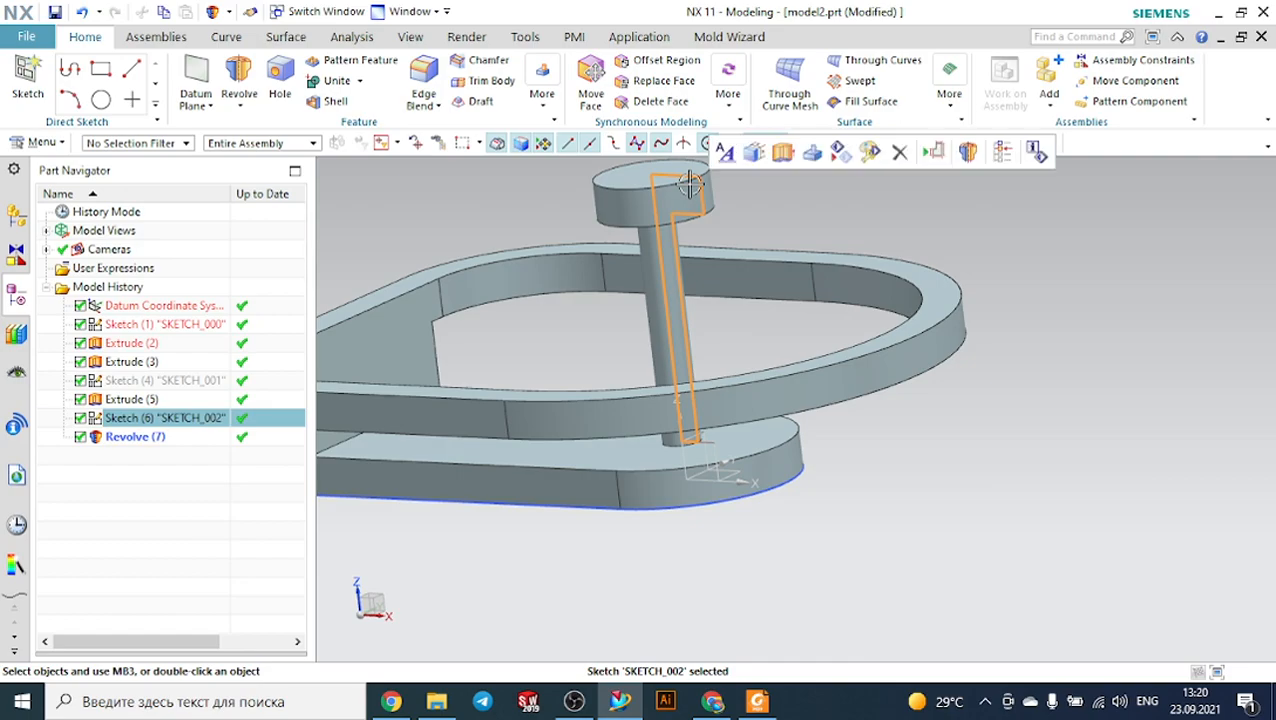
{"action": "left_click", "coordinate": [838, 155]}
{"action": "mouse_move", "coordinate": [1035, 243]}
{"action": "middle_mouse_down"}
{"action": "mouse_move", "coordinate": [1099, 262]}
{"action": "mouse_move", "coordinate": [1080, 265]}
{"action": "mouse_move", "coordinate": [1063, 301]}
{"action": "middle_mouse_up"}
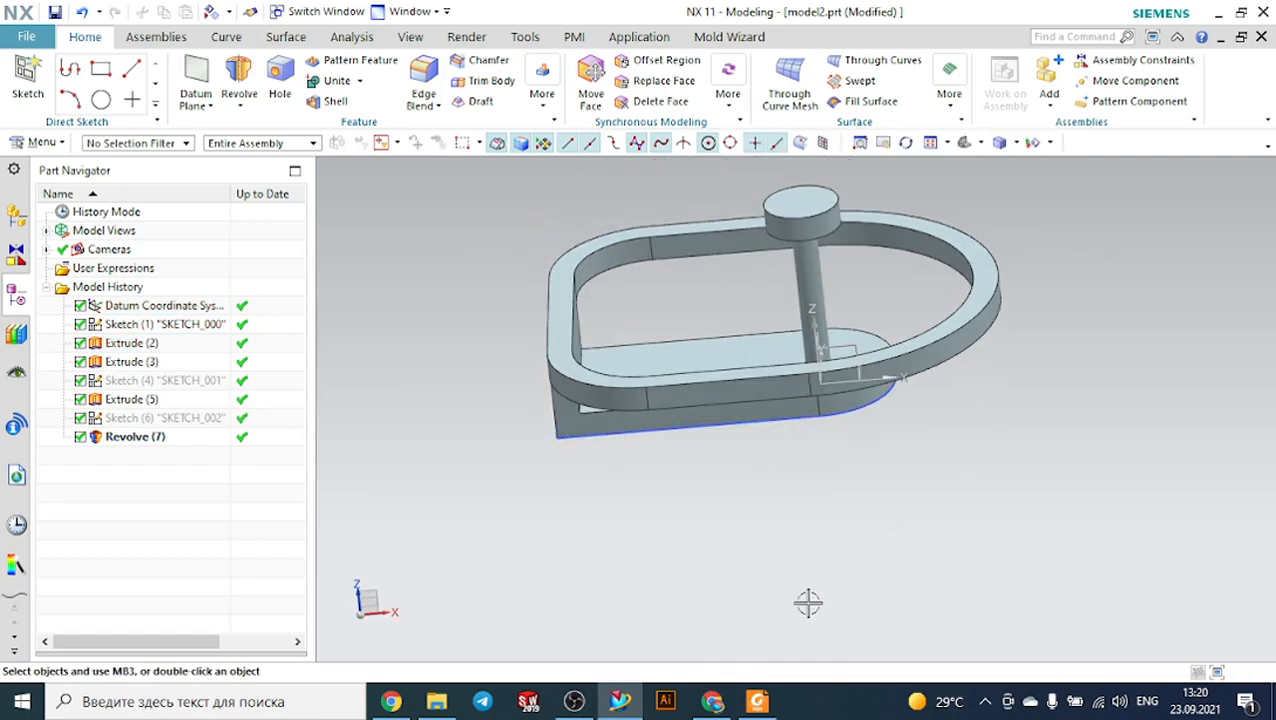
Check the remaining ribs in the 3.pdf drawing in Foxit Reader, and create a new sketch on the XZ plane in NX.
{"action": "mouse_move", "coordinate": [757, 700]}
{"action": "left_click", "coordinate": [742, 649]}
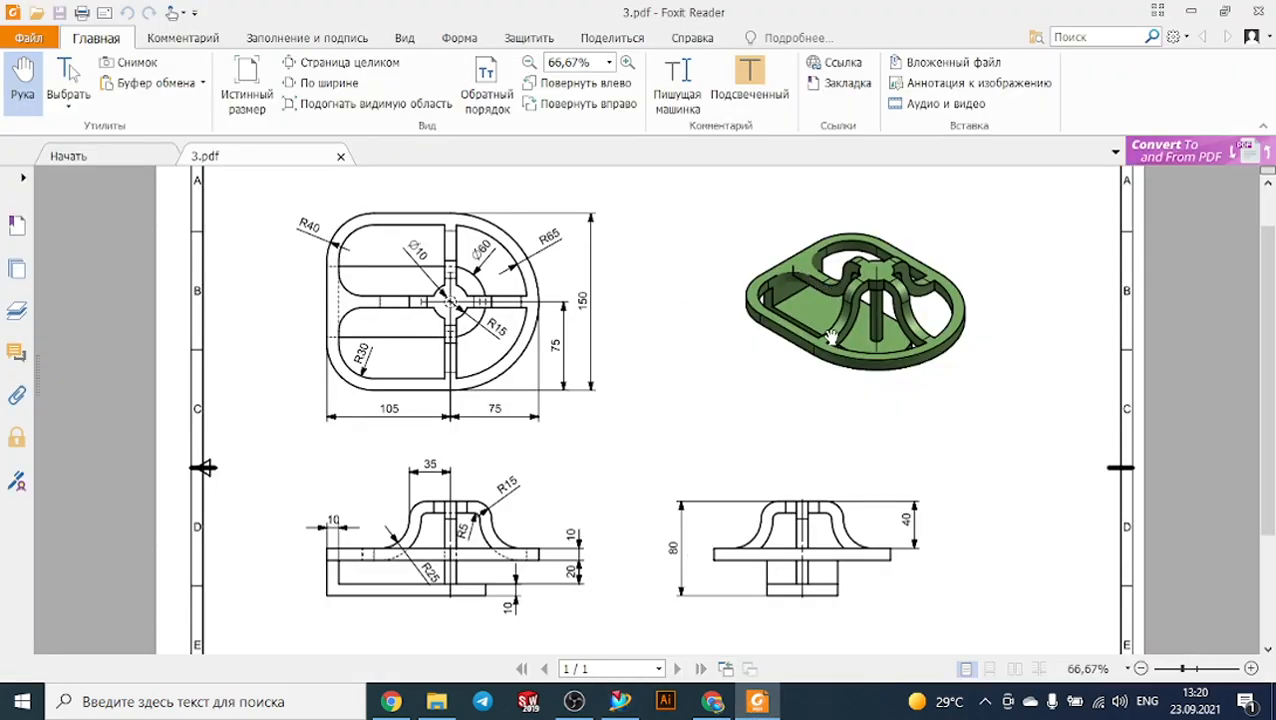
{"action": "left_click", "coordinate": [620, 703]}
{"action": "middle_click_drag", "start_coordinate": [707, 561], "coordinate": [648, 565]}
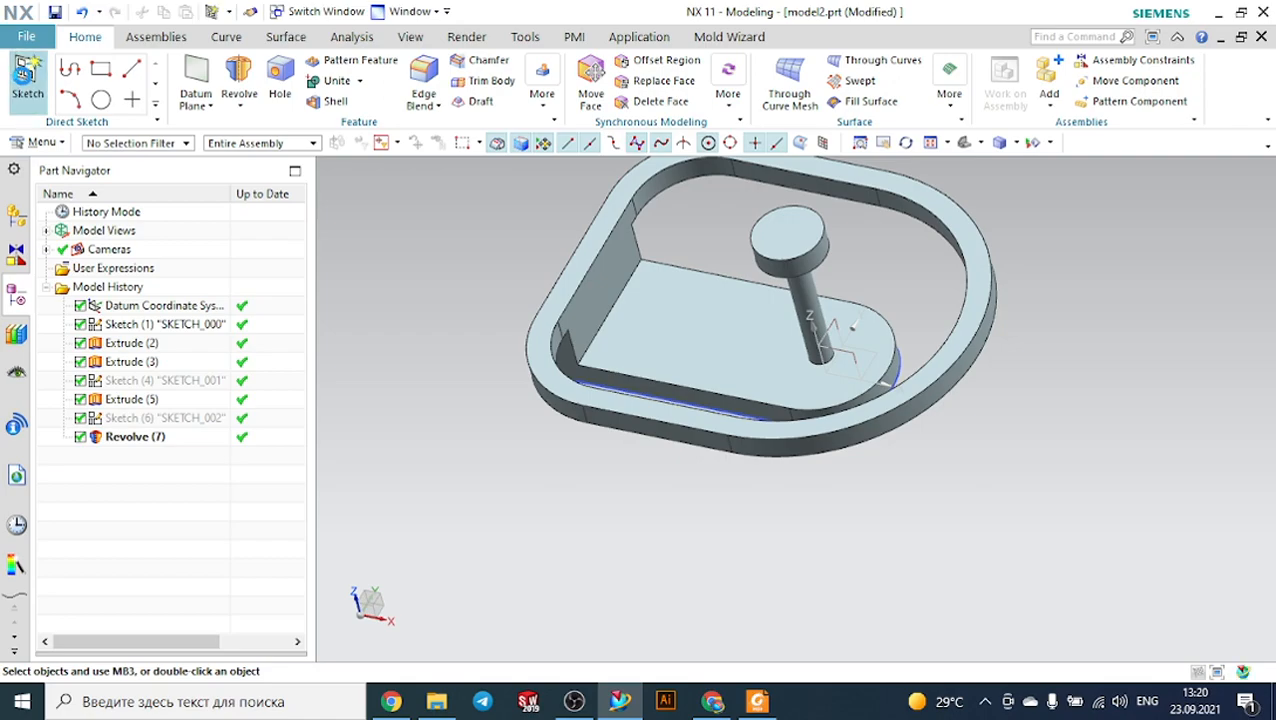
{"action": "key", "text": "s"}
{"action": "left_click", "coordinate": [855, 353]}
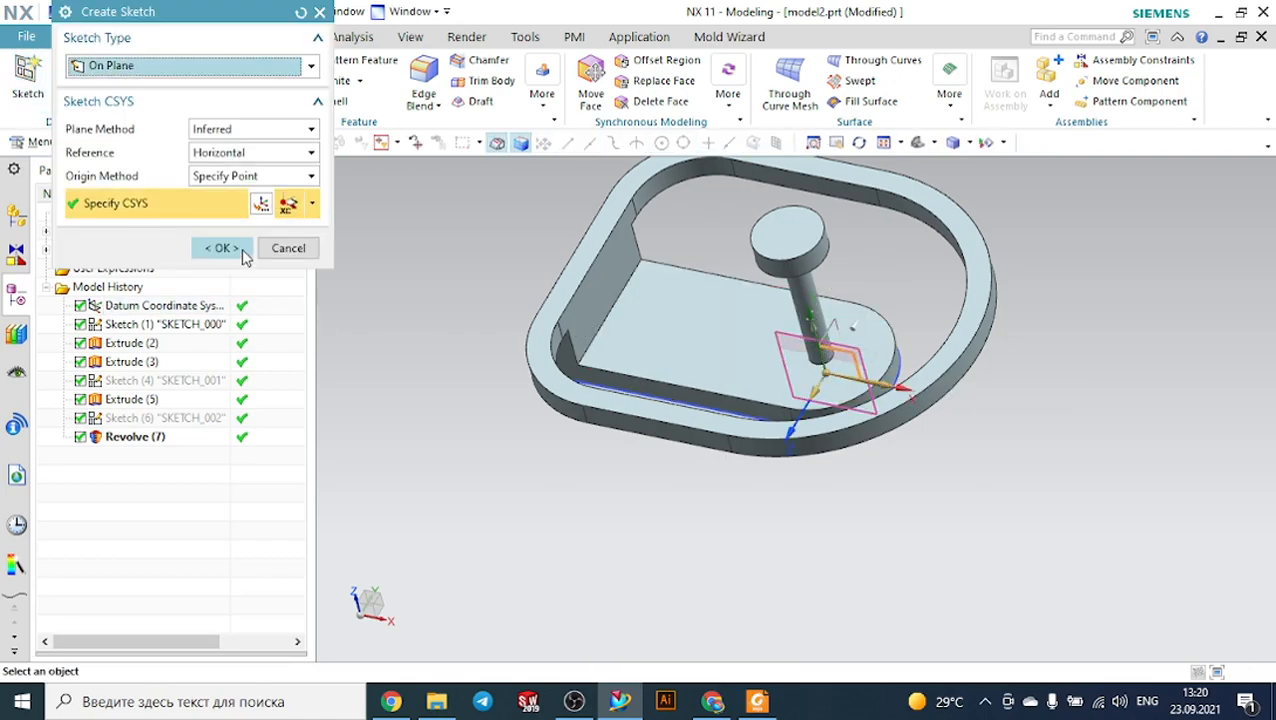
{"action": "left_click", "coordinate": [241, 252]}
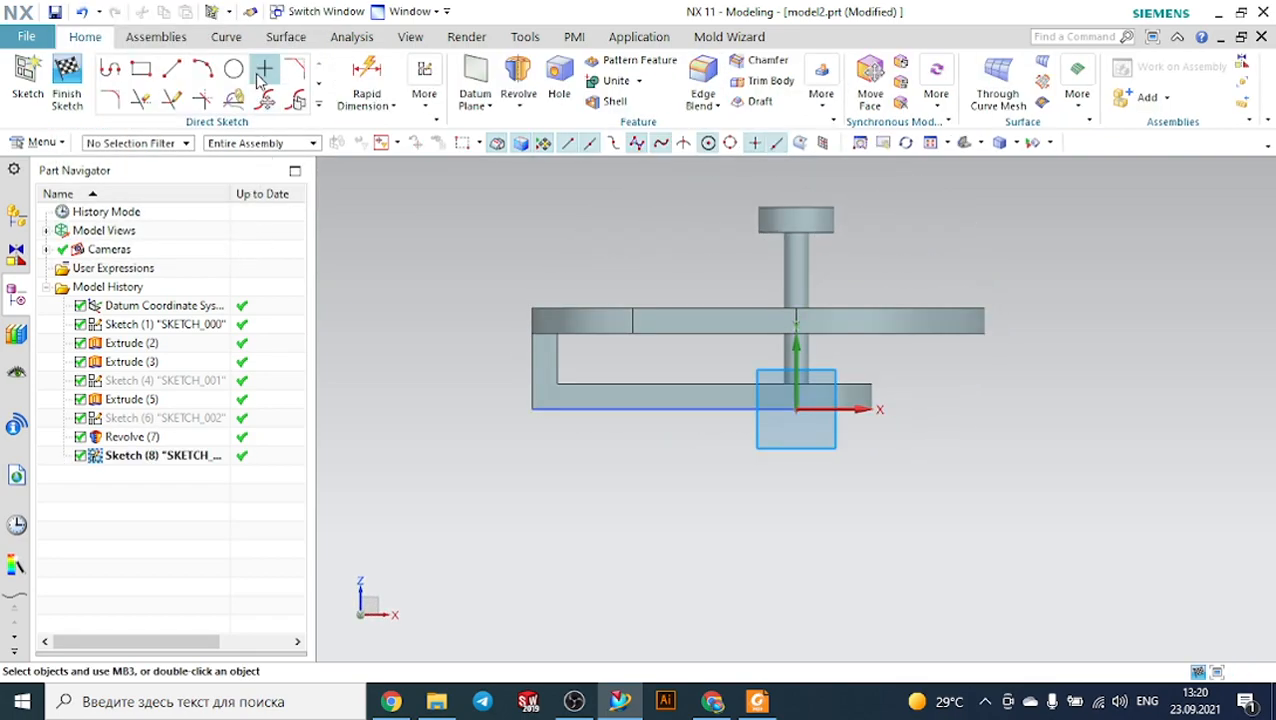
Draw a vertical line about 87 mm long from the sketch origin past the post's head and convert it to a reference line.
{"action": "left_click", "coordinate": [174, 77]}
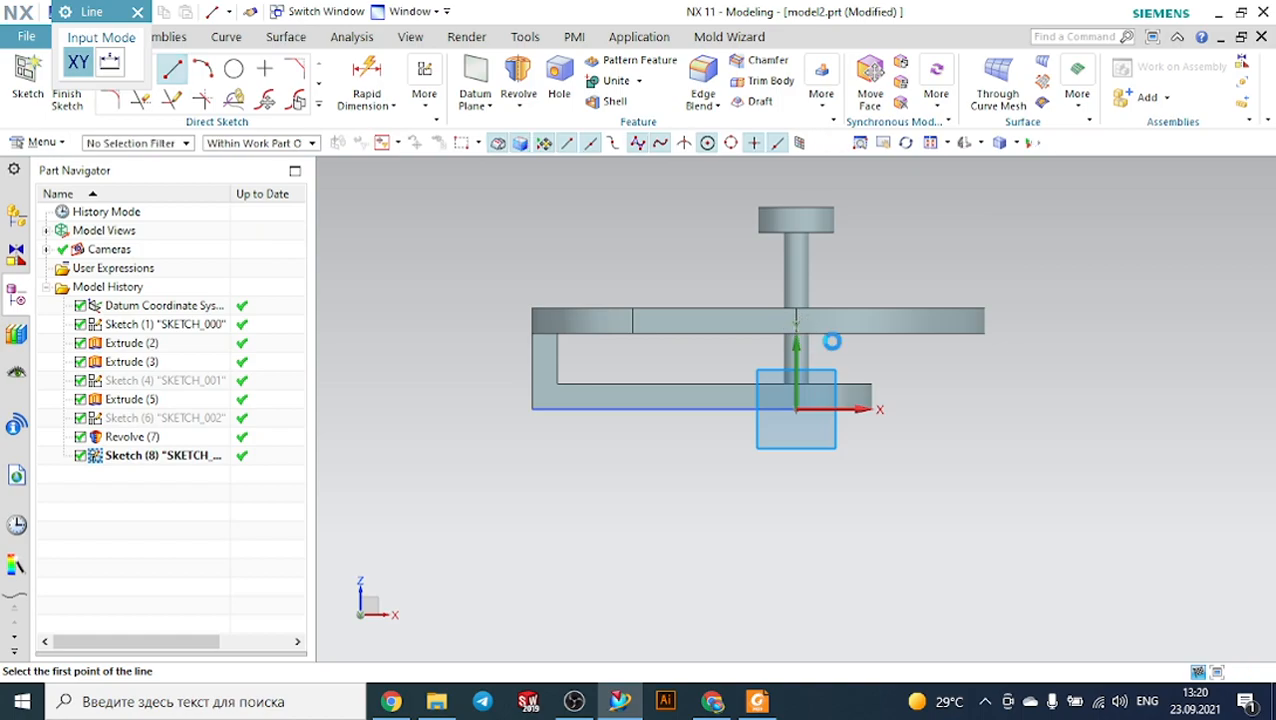
{"action": "left_click", "coordinate": [798, 402]}
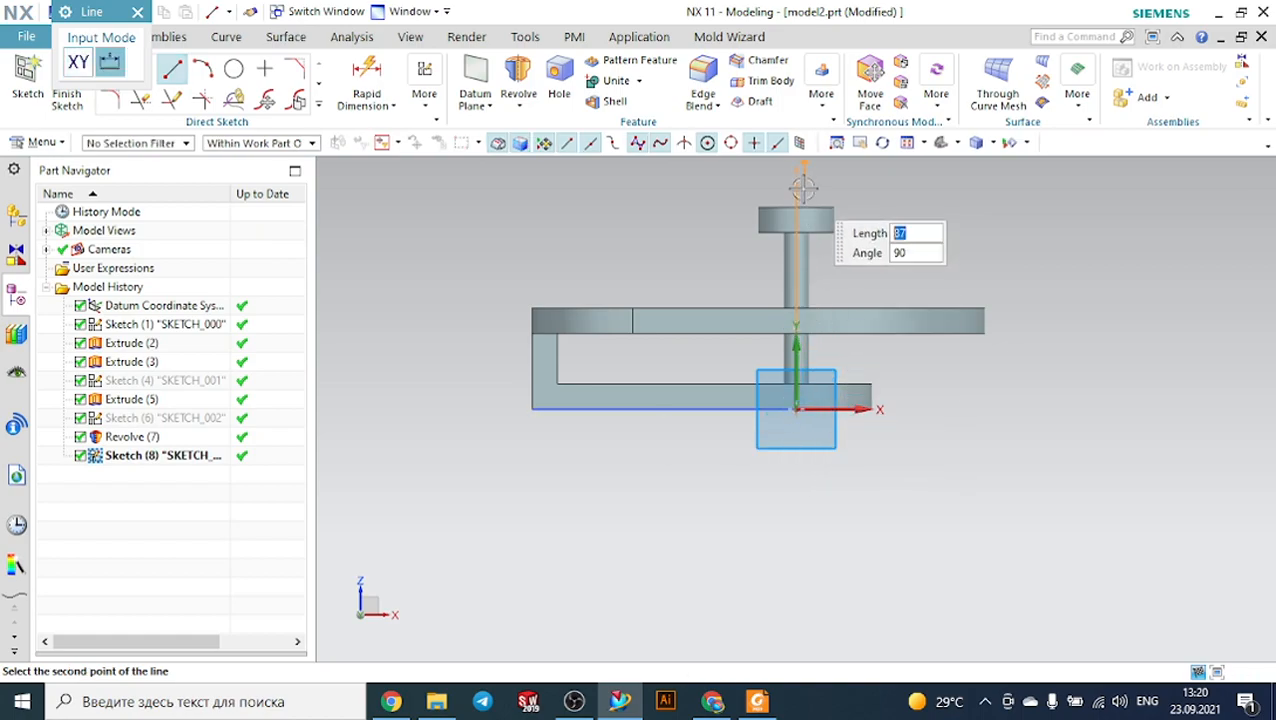
{"action": "left_click", "coordinate": [798, 189]}
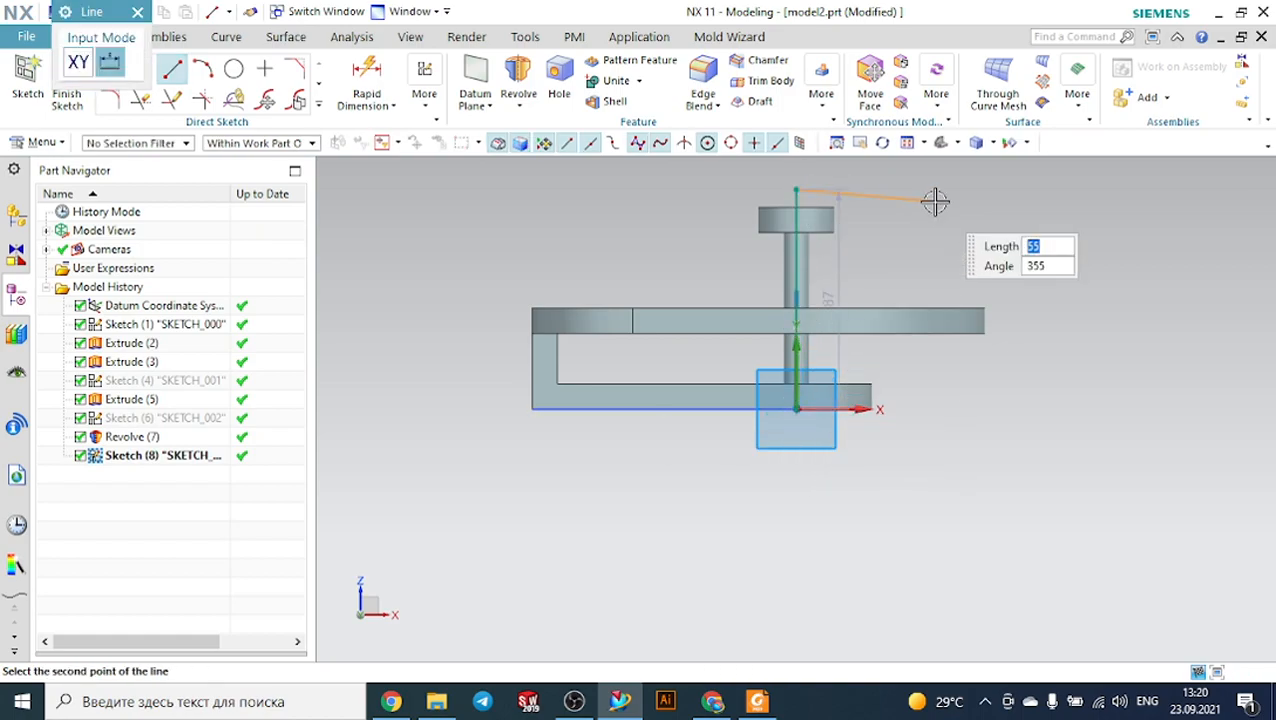
{"action": "key", "text": "Escape"}
{"action": "left_click", "coordinate": [797, 205]}
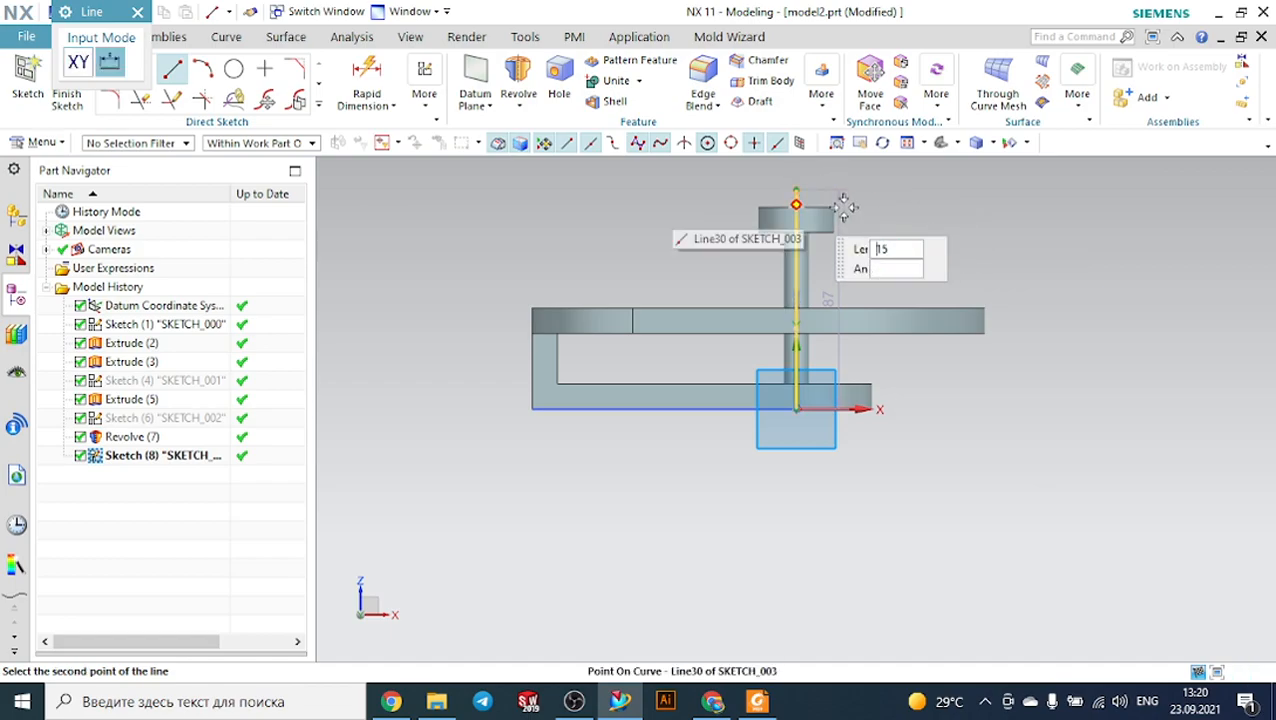
{"action": "key", "text": "Escape"}
{"action": "key", "text": "Escape"}
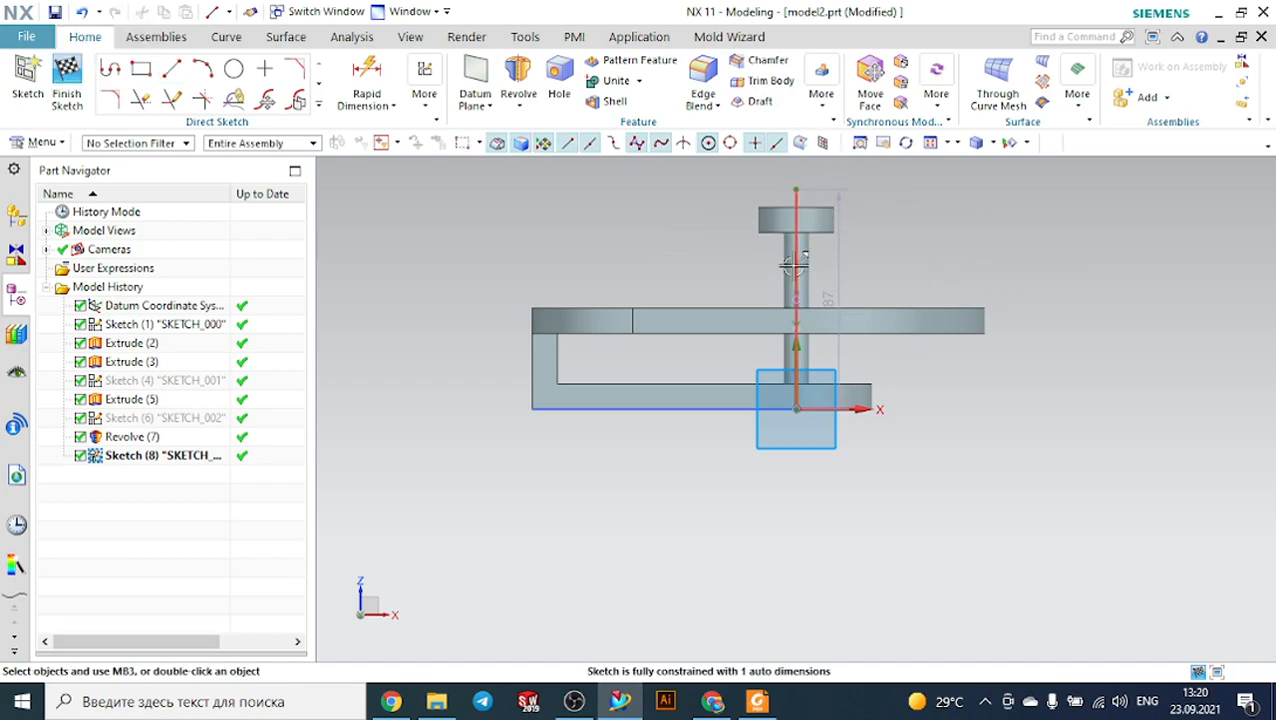
{"action": "left_click", "coordinate": [797, 263]}
{"action": "left_click", "coordinate": [890, 210]}
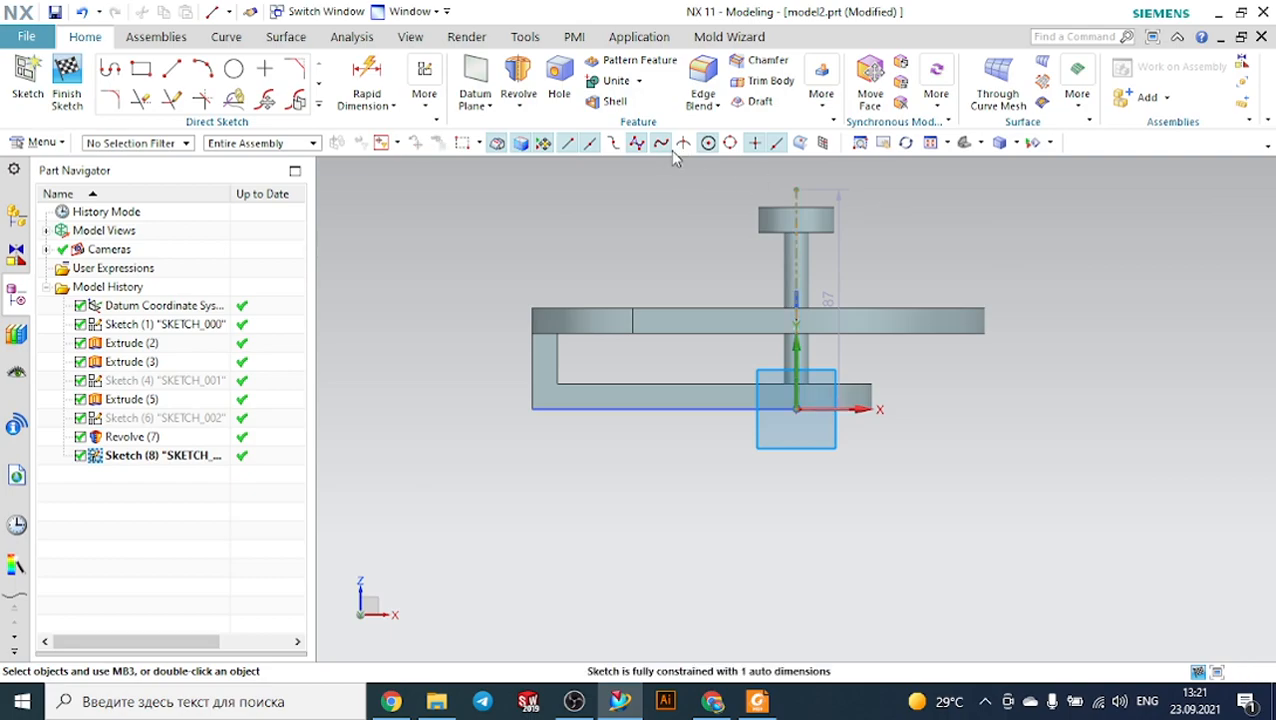
Sketch a stepped rib profile of connected lines left of the post: about 28 mm horizontal, 41.5 mm down and 72 mm horizontal.
{"action": "left_click", "coordinate": [110, 68]}
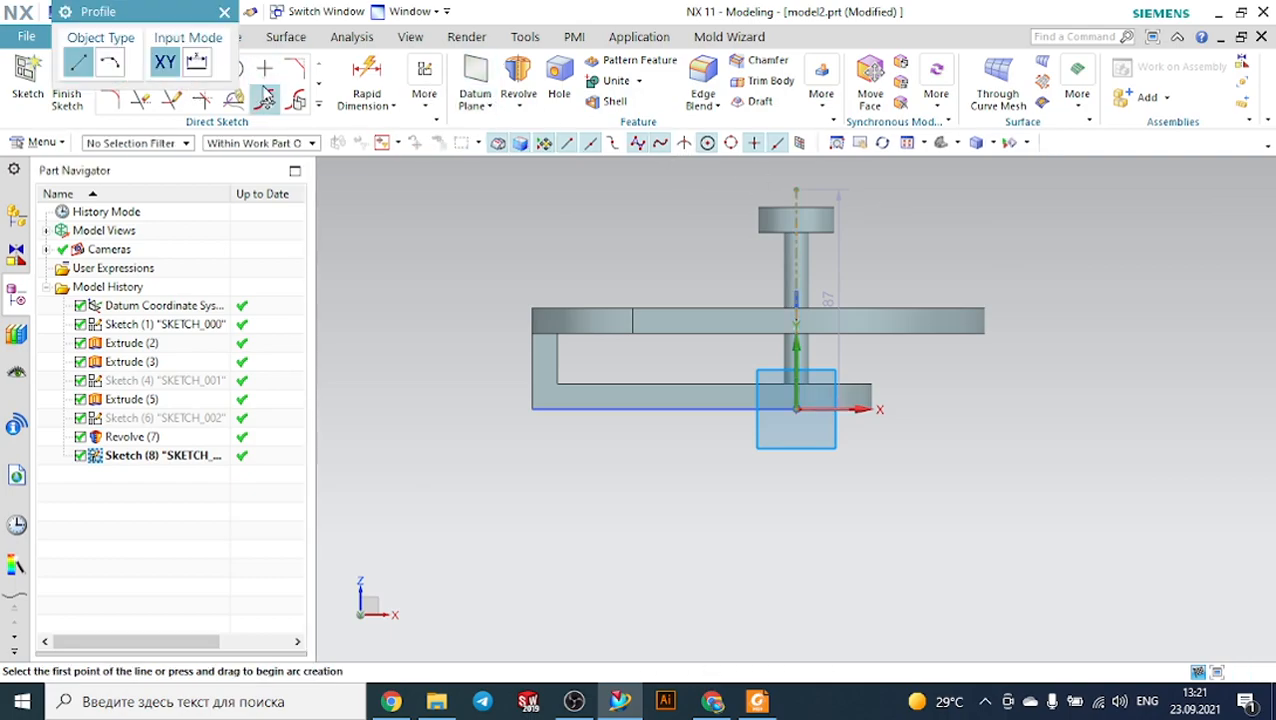
{"action": "scroll", "coordinate": [795, 220], "scroll_direction": "up", "scroll_amount": 3}
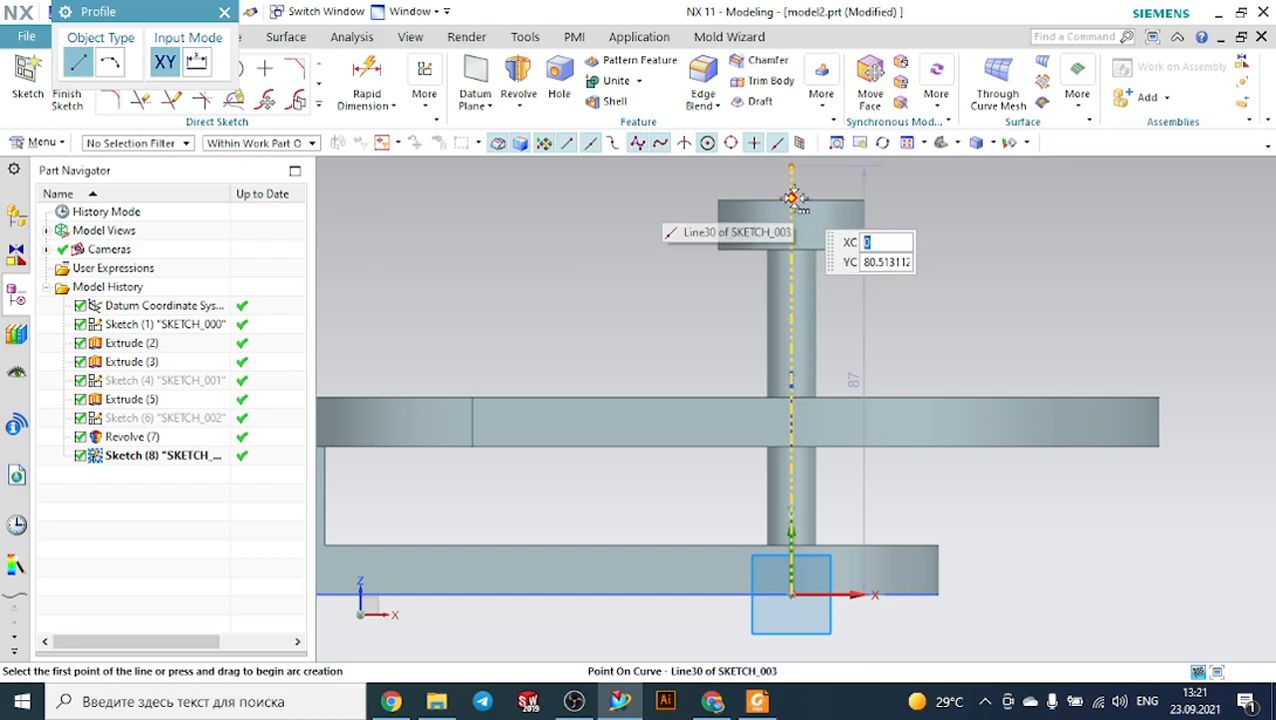
{"action": "left_click", "coordinate": [792, 197]}
{"action": "left_click", "coordinate": [762, 184]}
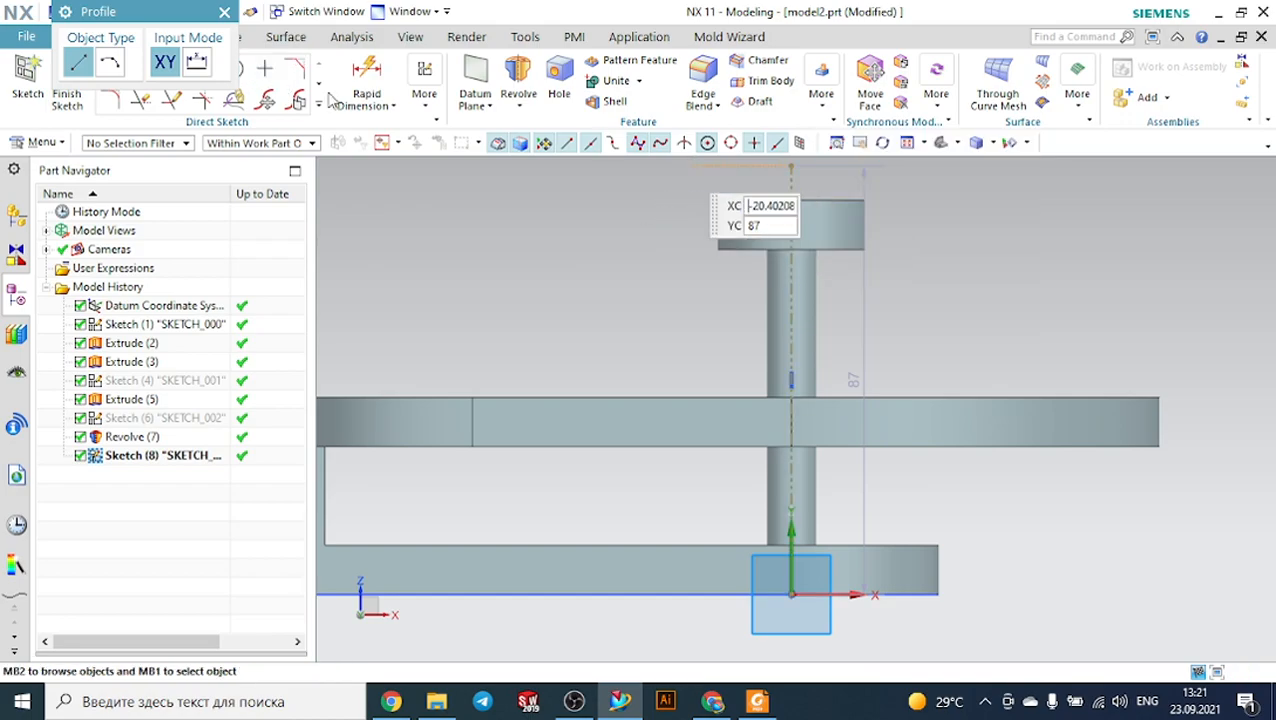
{"action": "left_click", "coordinate": [769, 176]}
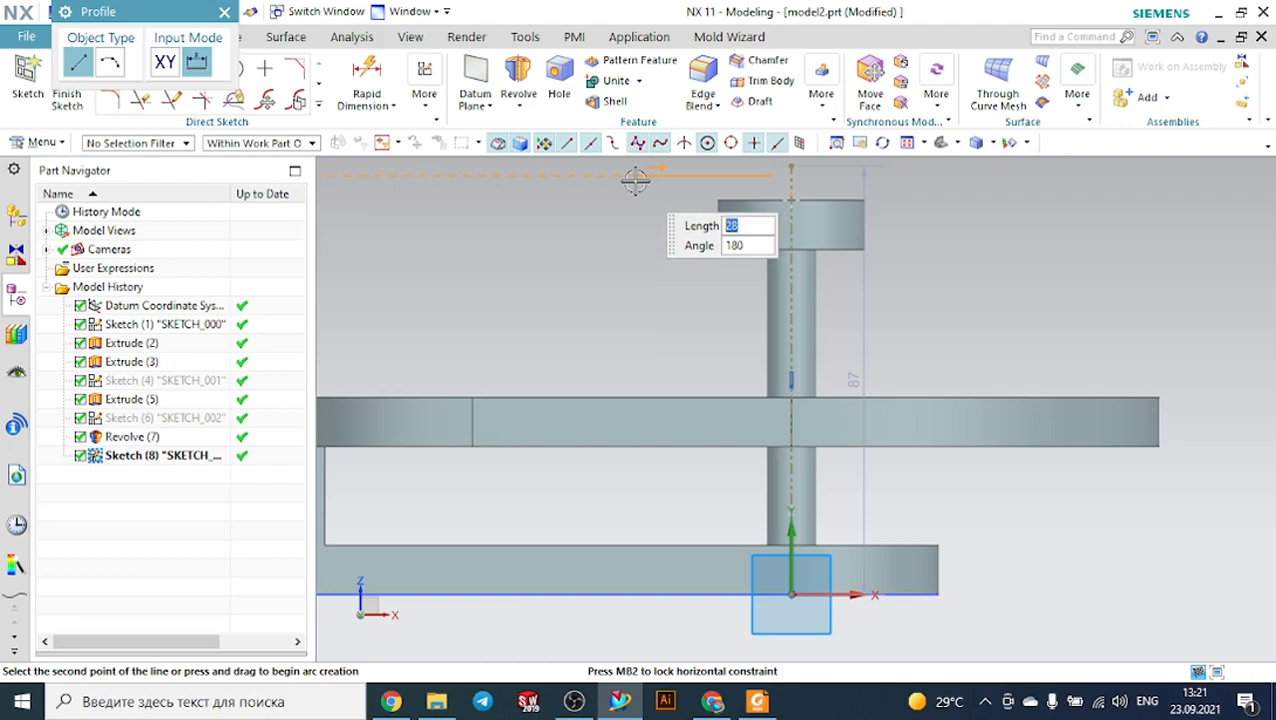
{"action": "left_click", "coordinate": [635, 177]}
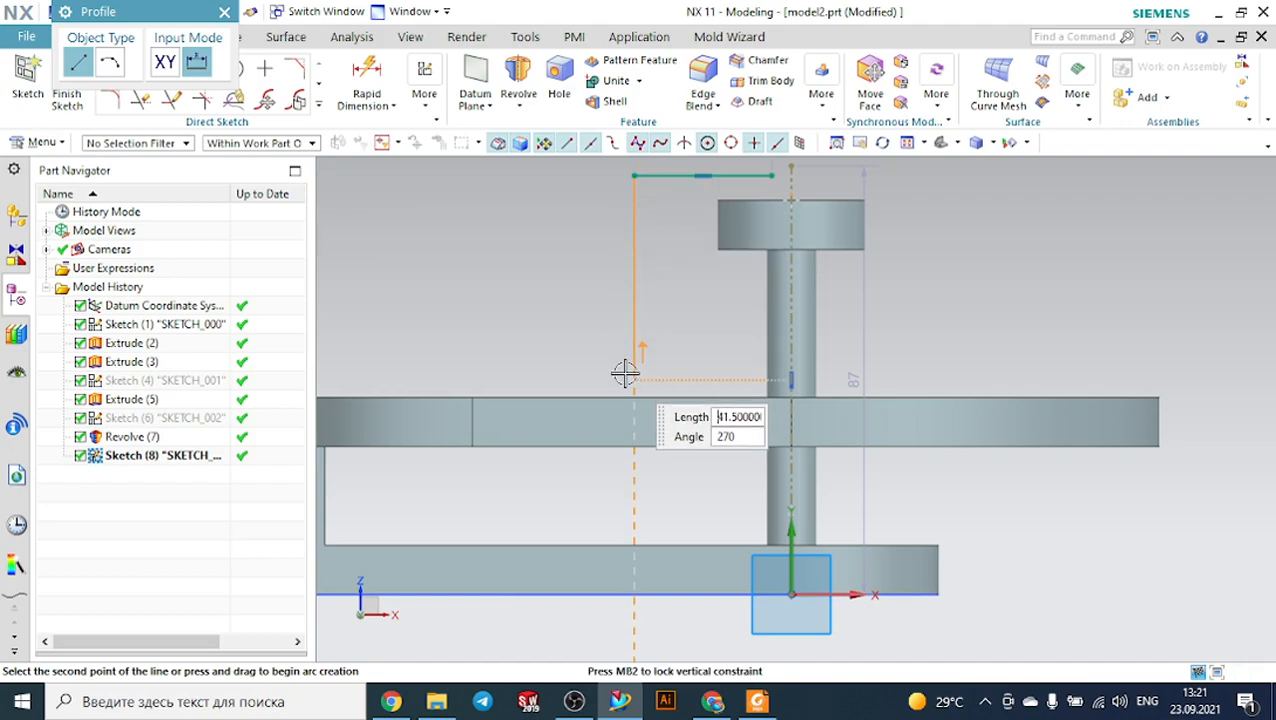
{"action": "left_click", "coordinate": [634, 379]}
{"action": "scroll", "coordinate": [609, 377], "scroll_direction": "down", "scroll_amount": 2}
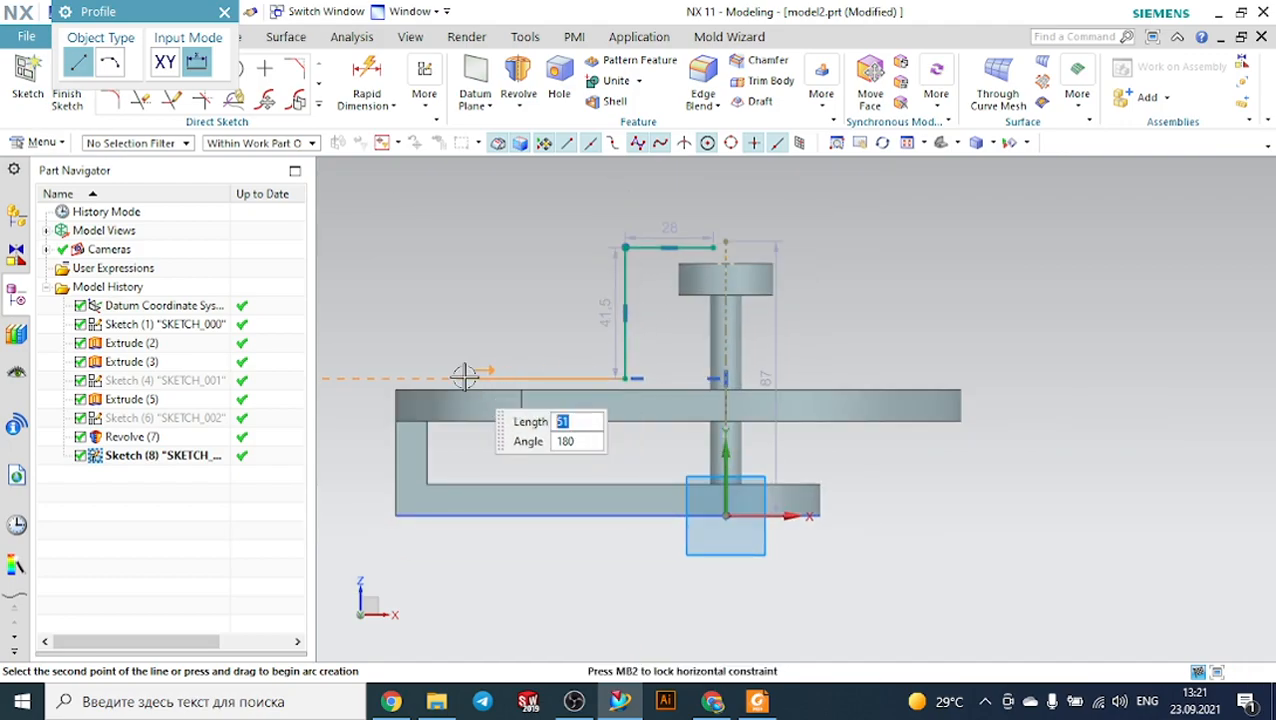
{"action": "left_click", "coordinate": [399, 378]}
{"action": "middle_click", "coordinate": [448, 270]}
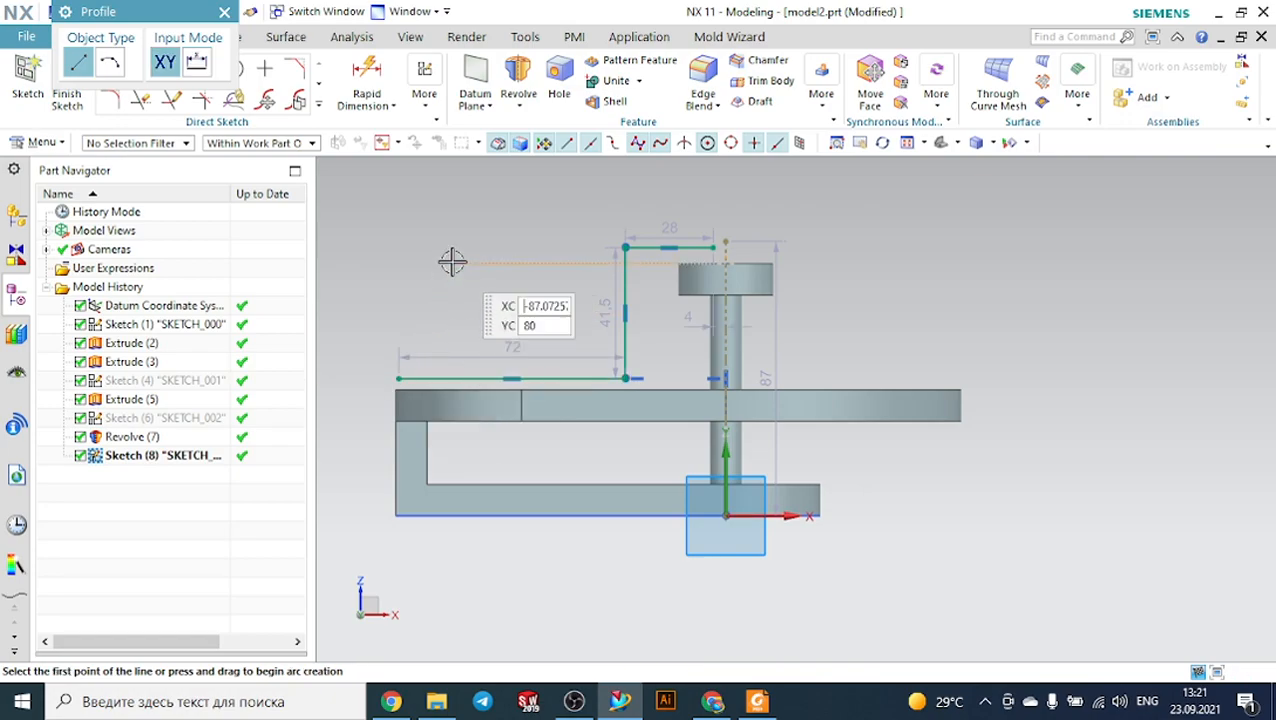
{"action": "middle_click", "coordinate": [441, 256]}
Constrain the profile's upper line level with the post head's top and its lower line level with the plate's top face.
{"action": "key", "text": "c"}
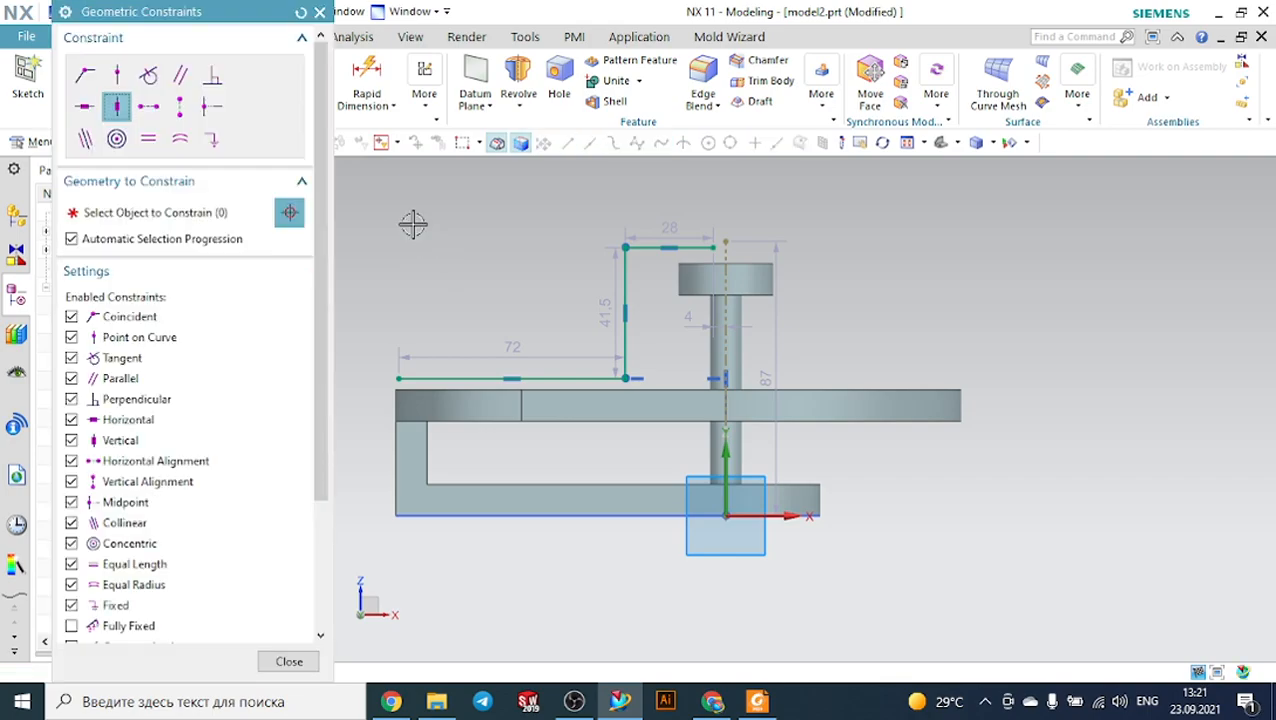
{"action": "left_click", "coordinate": [146, 108]}
{"action": "scroll", "coordinate": [778, 168], "scroll_direction": "up", "scroll_amount": 3}
{"action": "left_click", "coordinate": [655, 305]}
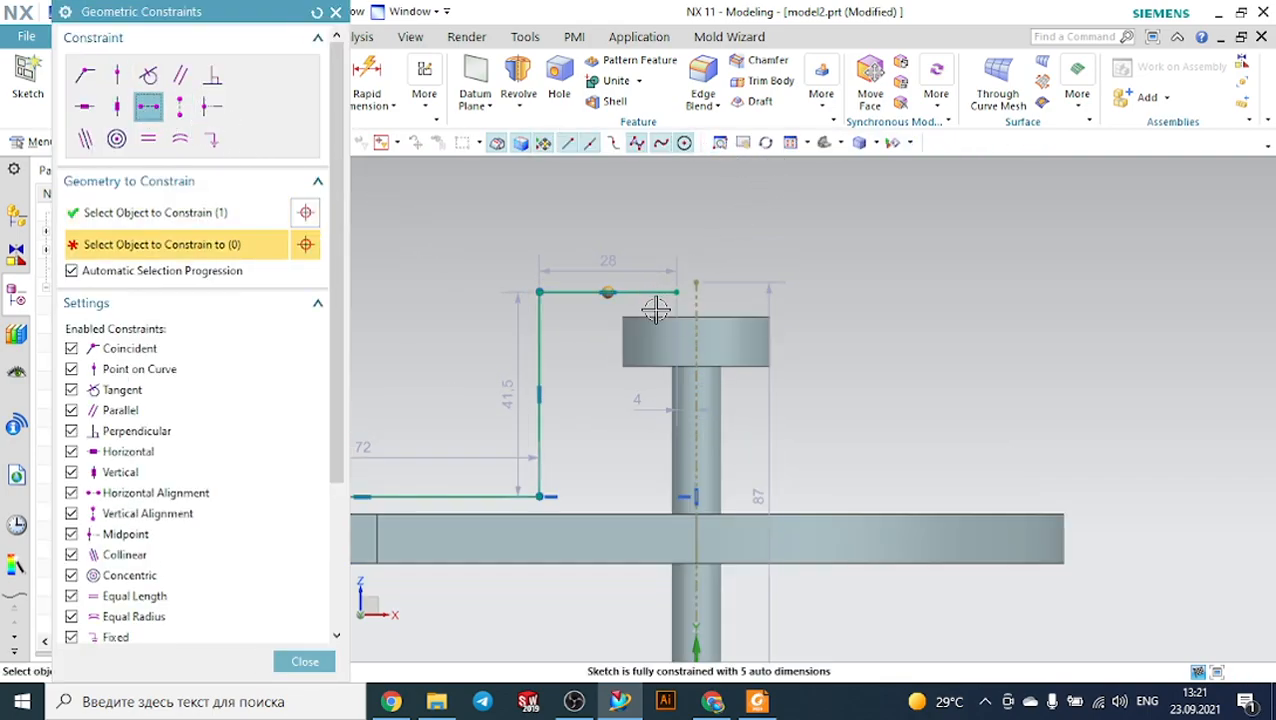
{"action": "left_click", "coordinate": [655, 305]}
{"action": "scroll", "coordinate": [570, 333], "scroll_direction": "down", "scroll_amount": 1}
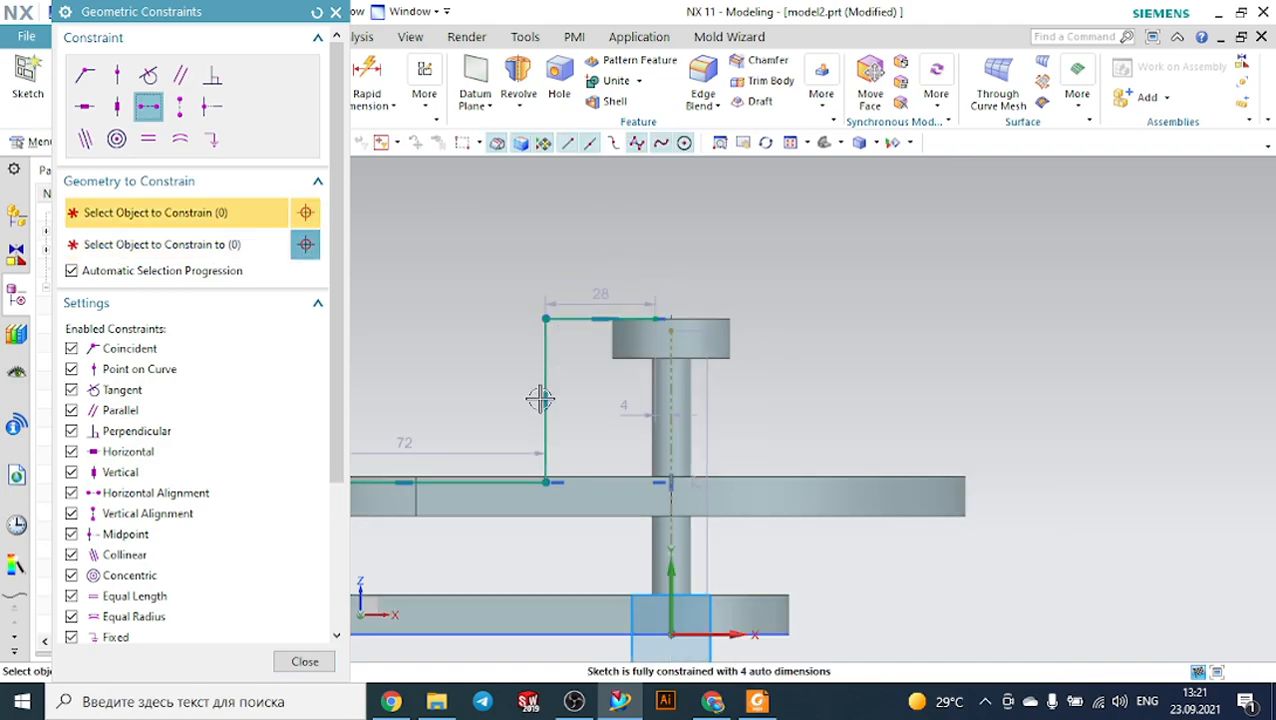
{"action": "scroll", "coordinate": [455, 417], "scroll_direction": "up", "scroll_amount": 1}
{"action": "left_click", "coordinate": [475, 505]}
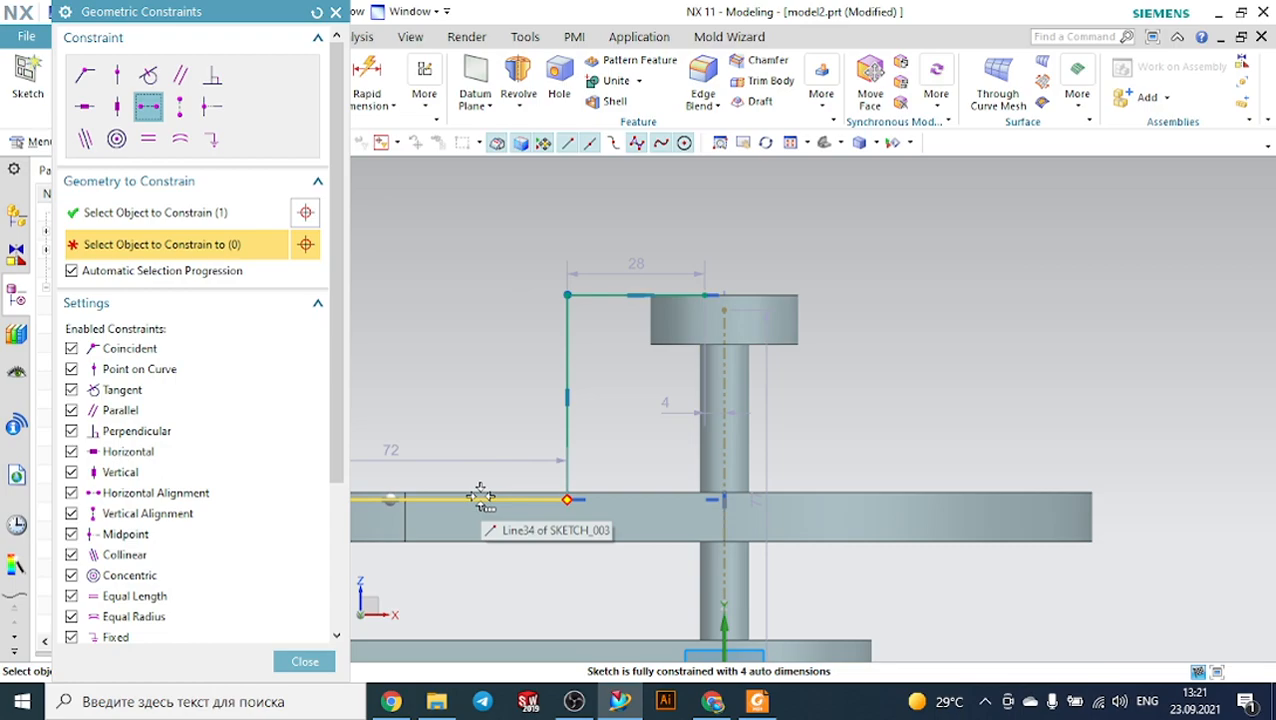
{"action": "left_click", "coordinate": [481, 489]}
{"action": "scroll", "coordinate": [701, 487], "scroll_direction": "down", "scroll_amount": 1}
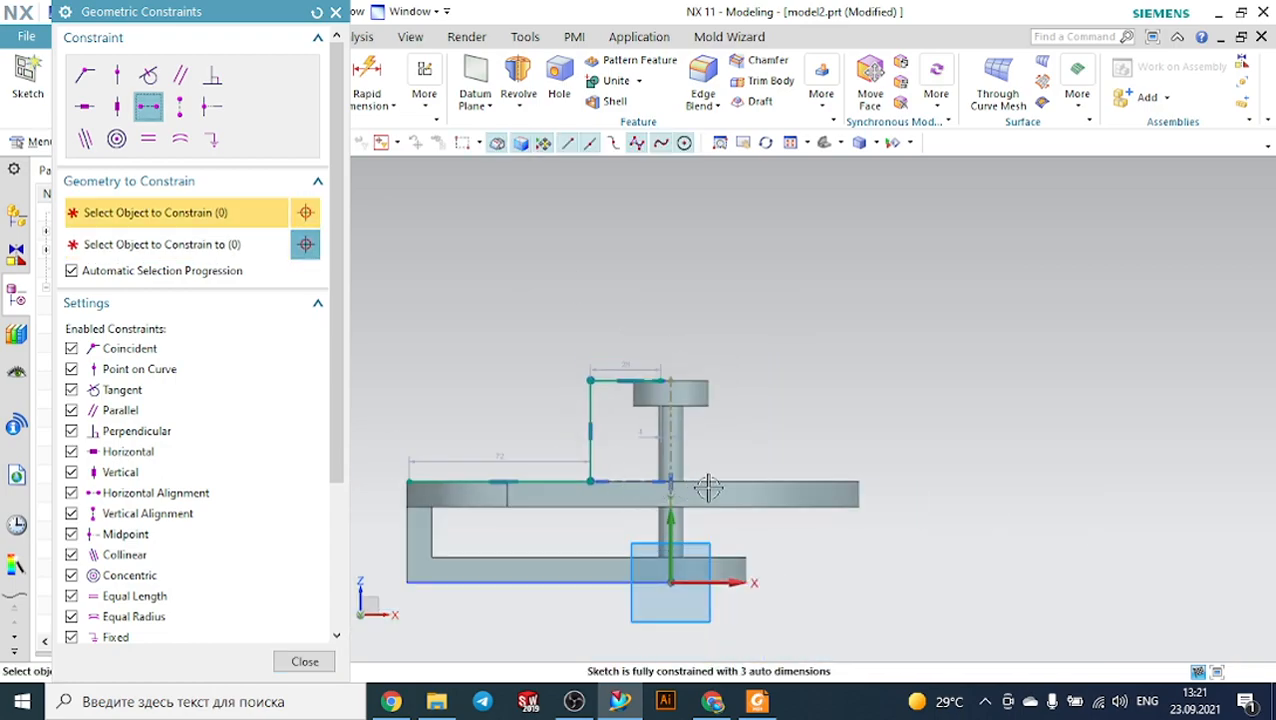
Constrain the outer endpoint of the lower profile line onto the plate's outer vertical edge.
{"action": "scroll", "coordinate": [400, 500], "scroll_direction": "up", "scroll_amount": 4}
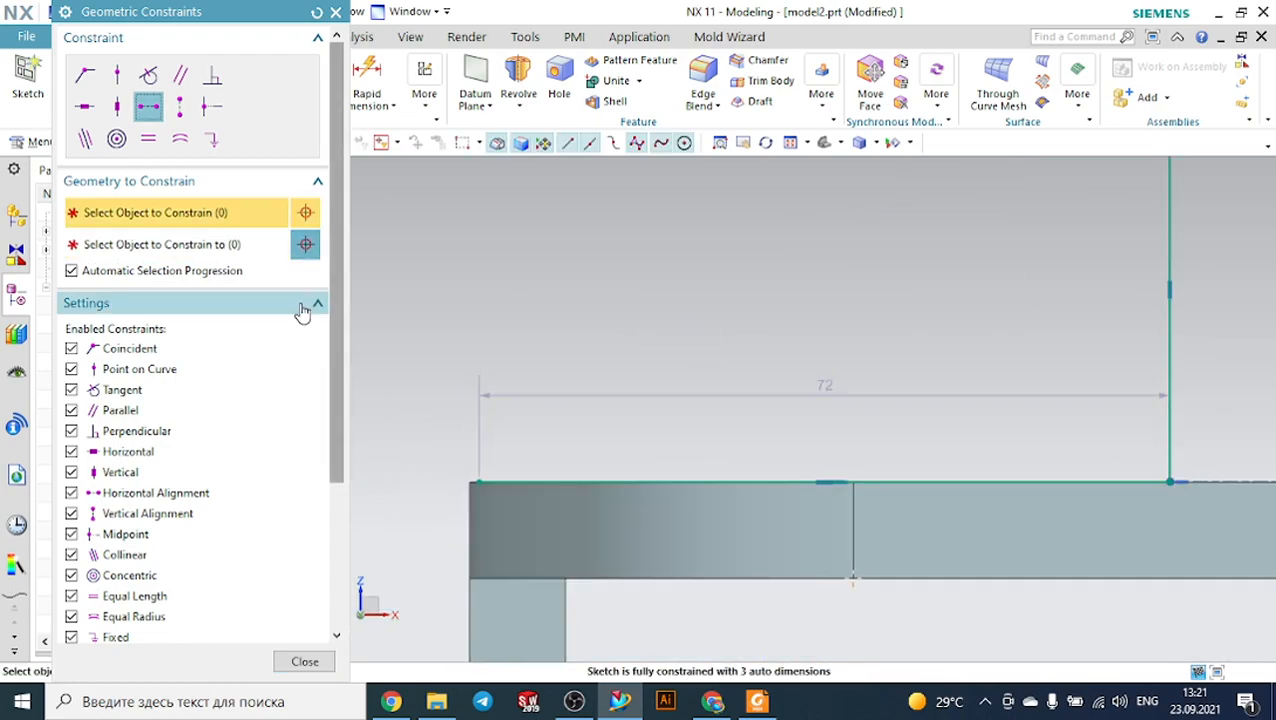
{"action": "left_click", "coordinate": [117, 75]}
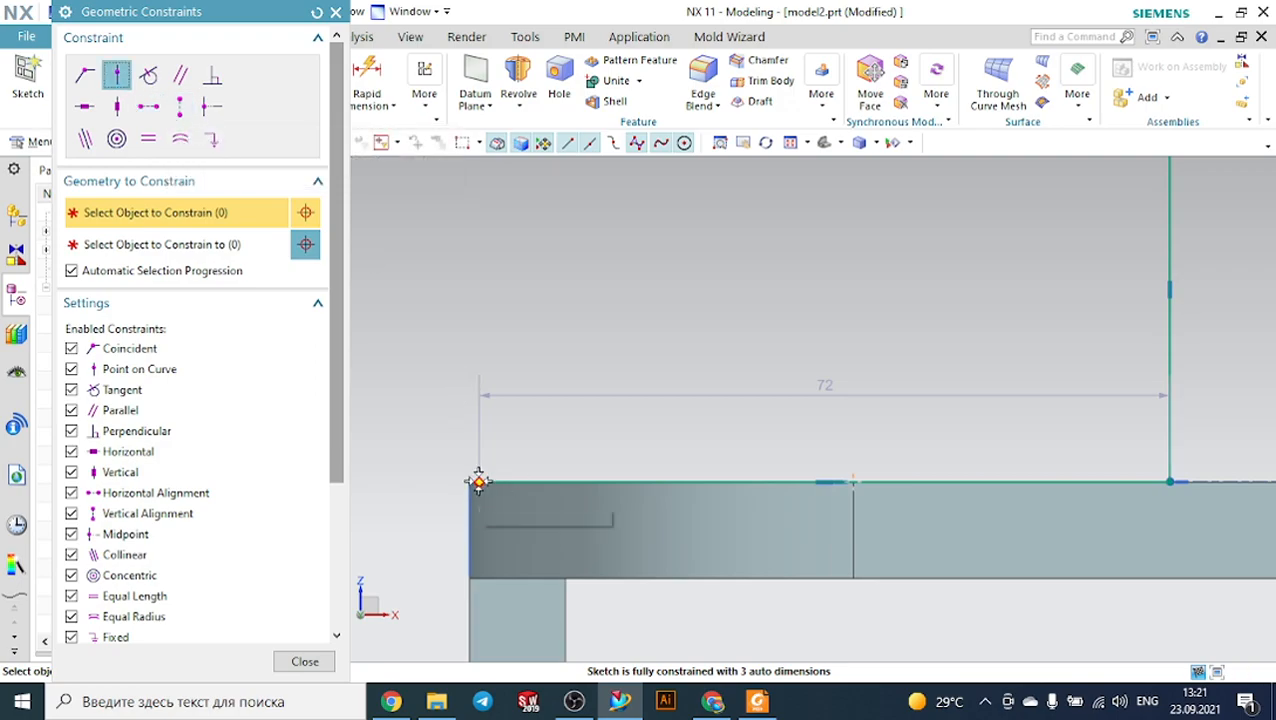
{"action": "left_click", "coordinate": [479, 482]}
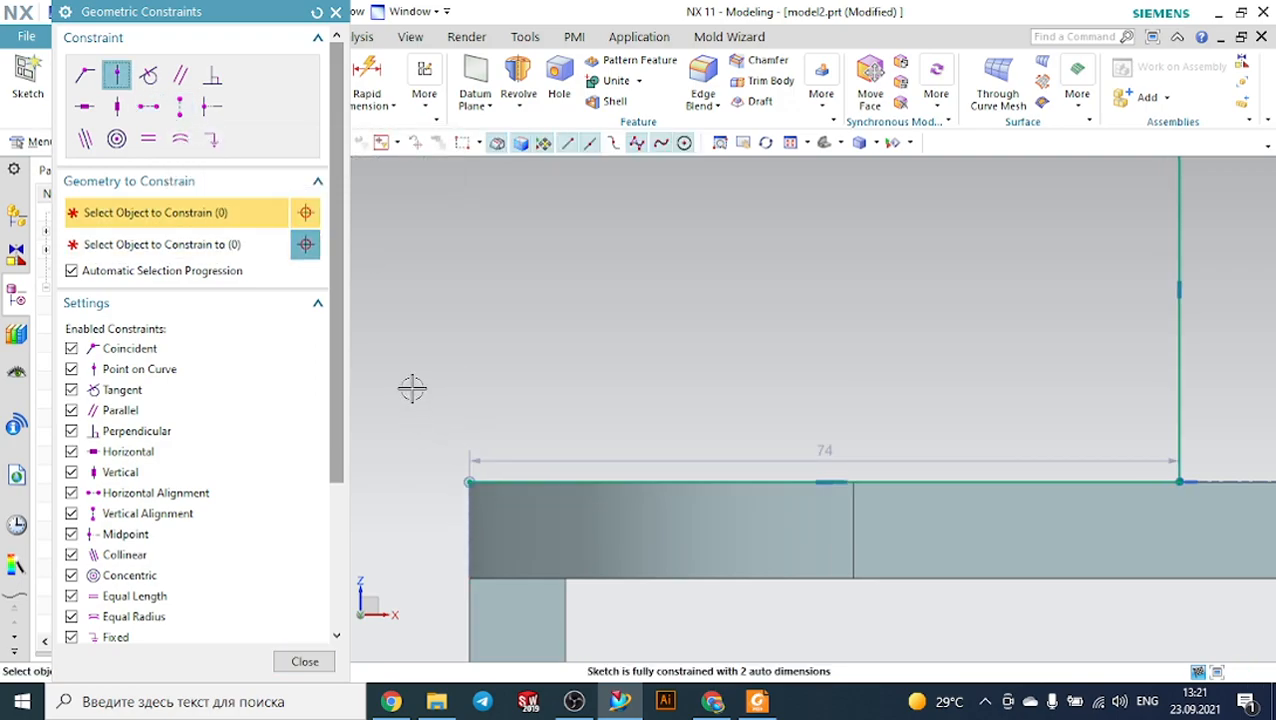
{"action": "scroll", "coordinate": [414, 388], "scroll_direction": "down", "scroll_amount": 5}
{"action": "key", "text": "Escape"}
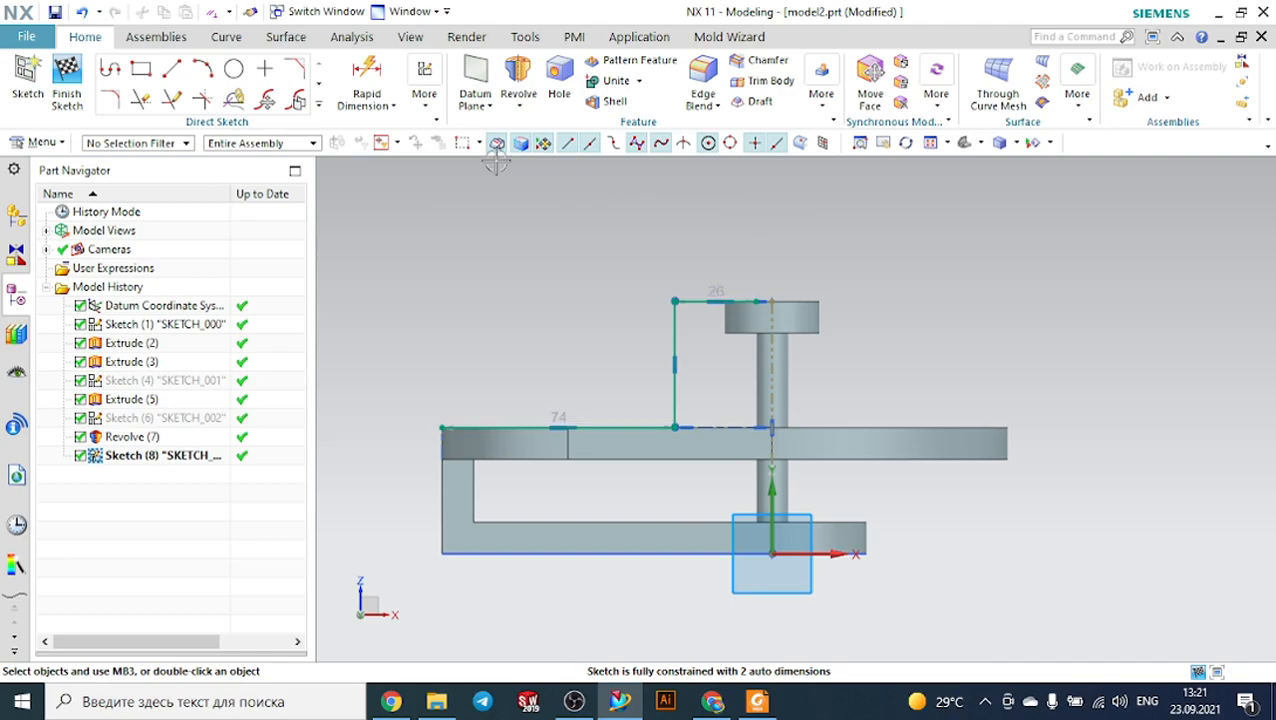
Constrain the inner endpoint of the upper profile line onto the vertical reference line with Point on Curve.
{"action": "left_click", "coordinate": [712, 301]}
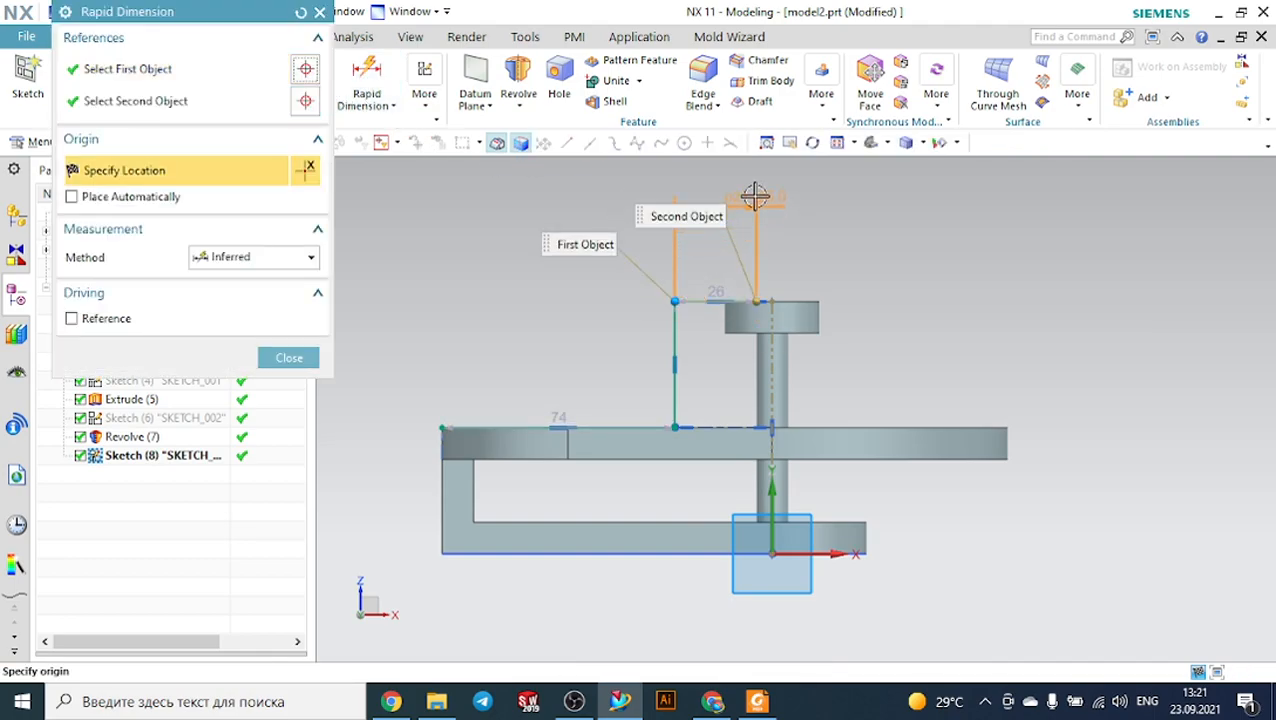
{"action": "key", "text": "Escape"}
{"action": "scroll", "coordinate": [756, 290], "scroll_direction": "up", "scroll_amount": 8}
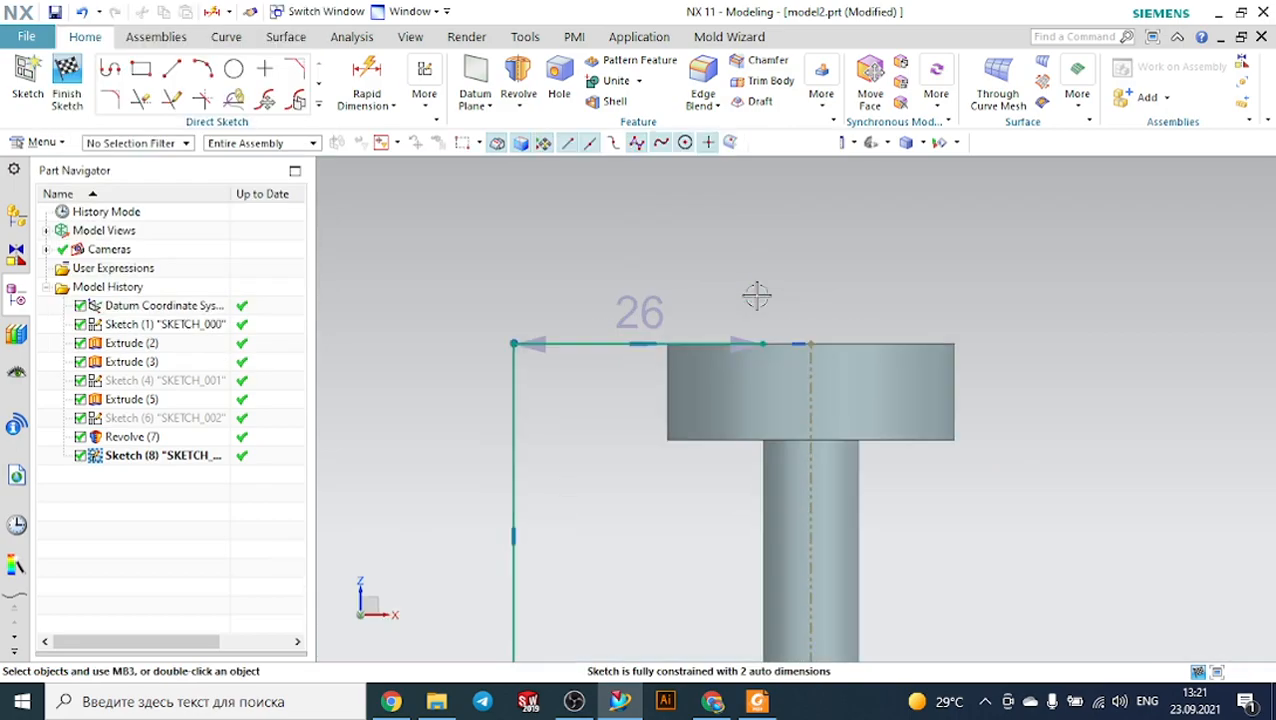
{"action": "key", "text": "c"}
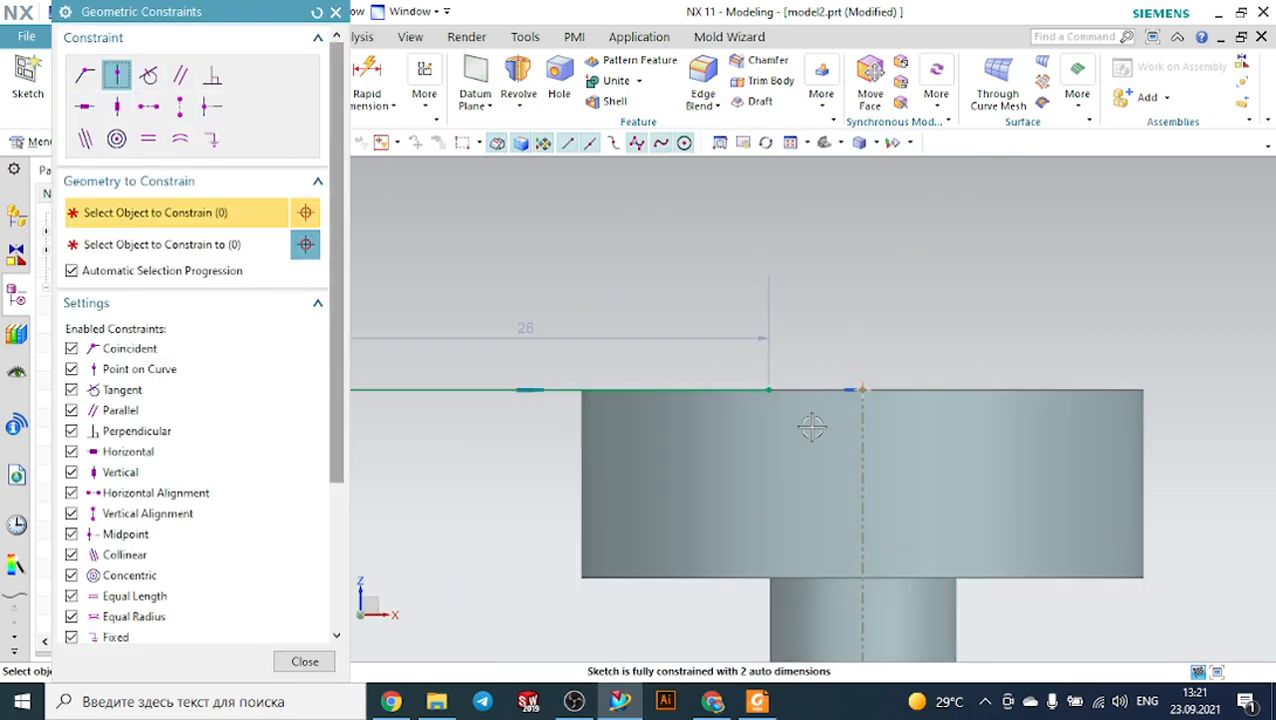
{"action": "left_click", "coordinate": [768, 389]}
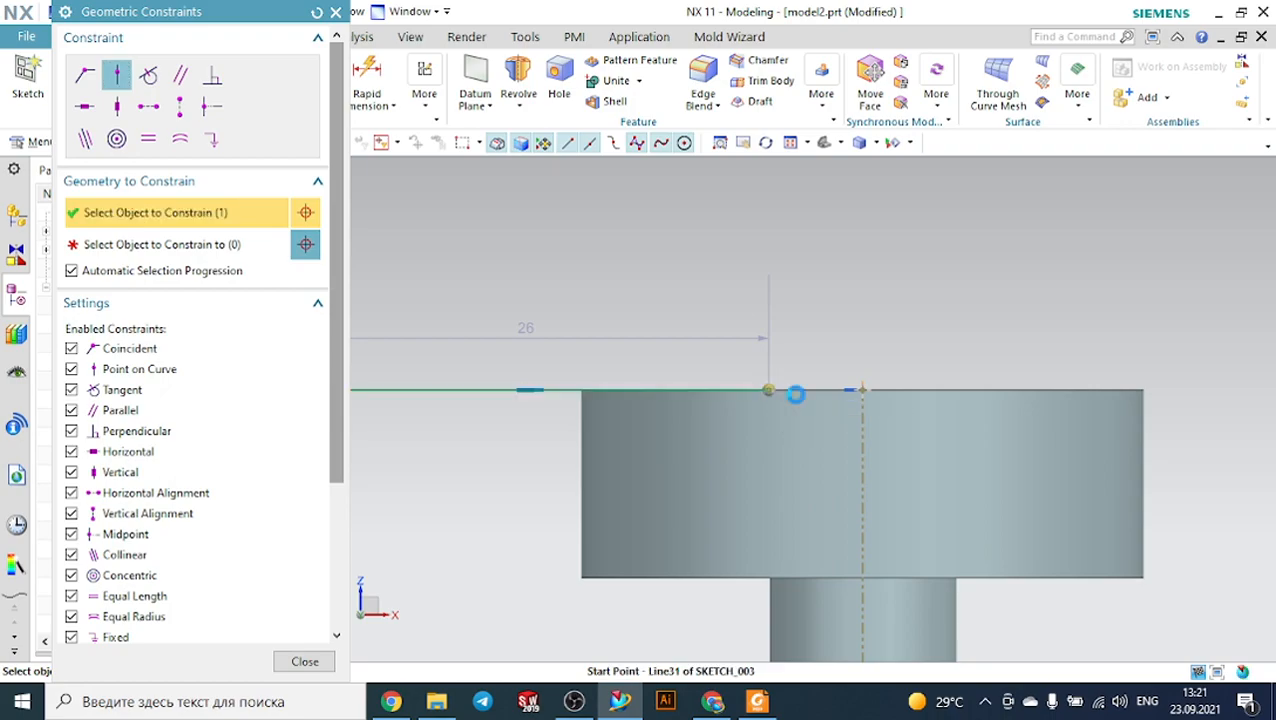
{"action": "left_click", "coordinate": [869, 420]}
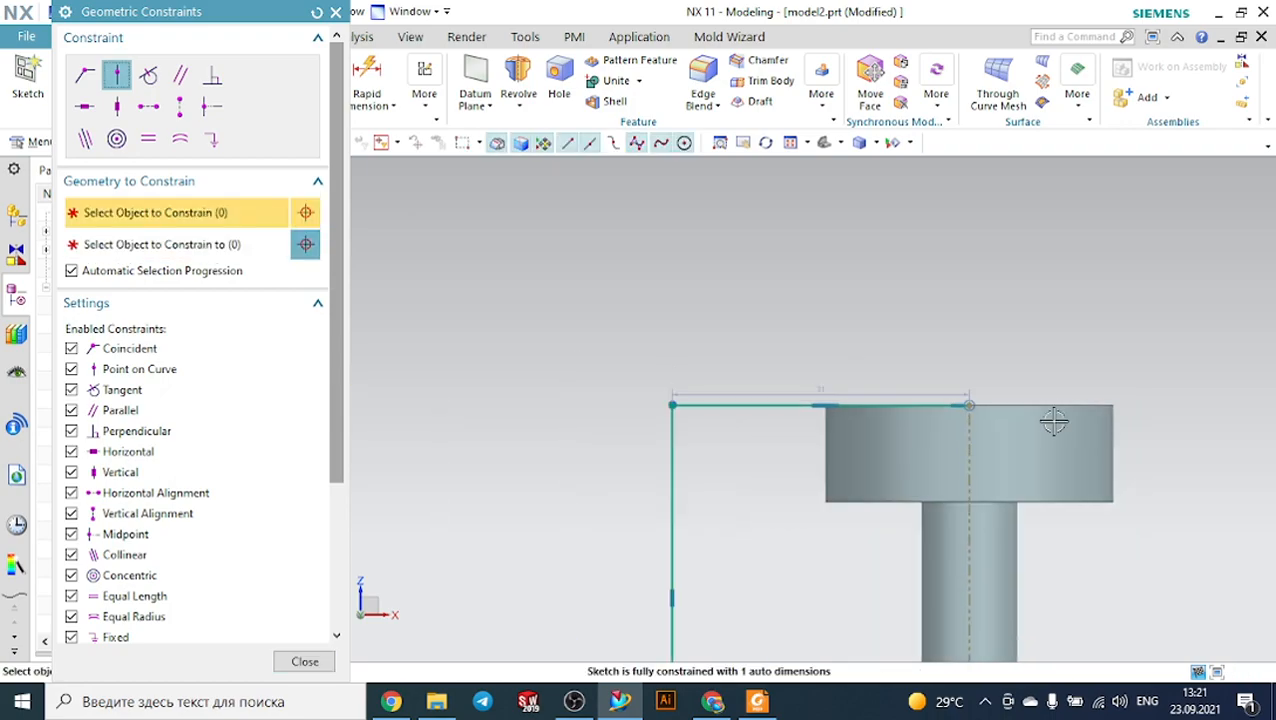
{"action": "key", "text": "Escape"}
Dimension the upper profile line's length to 35 mm.
{"action": "left_click", "coordinate": [366, 85]}
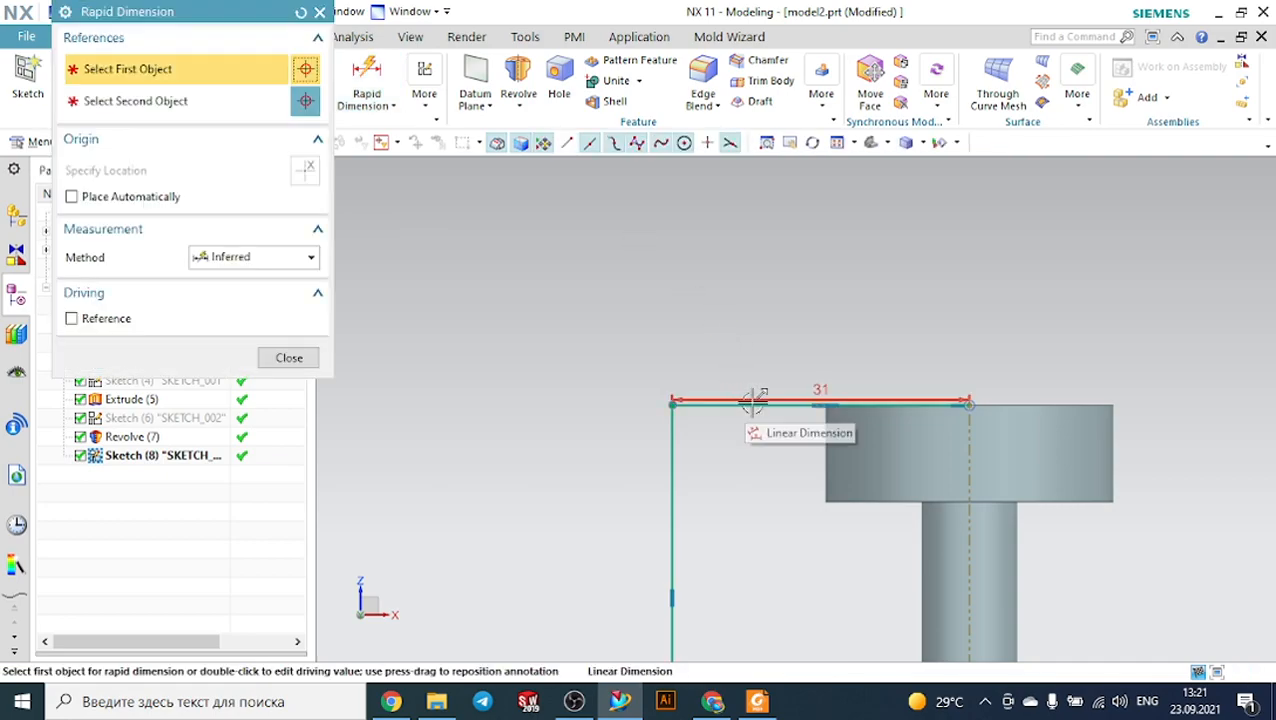
{"action": "left_click", "coordinate": [757, 403]}
{"action": "left_click", "coordinate": [792, 257]}
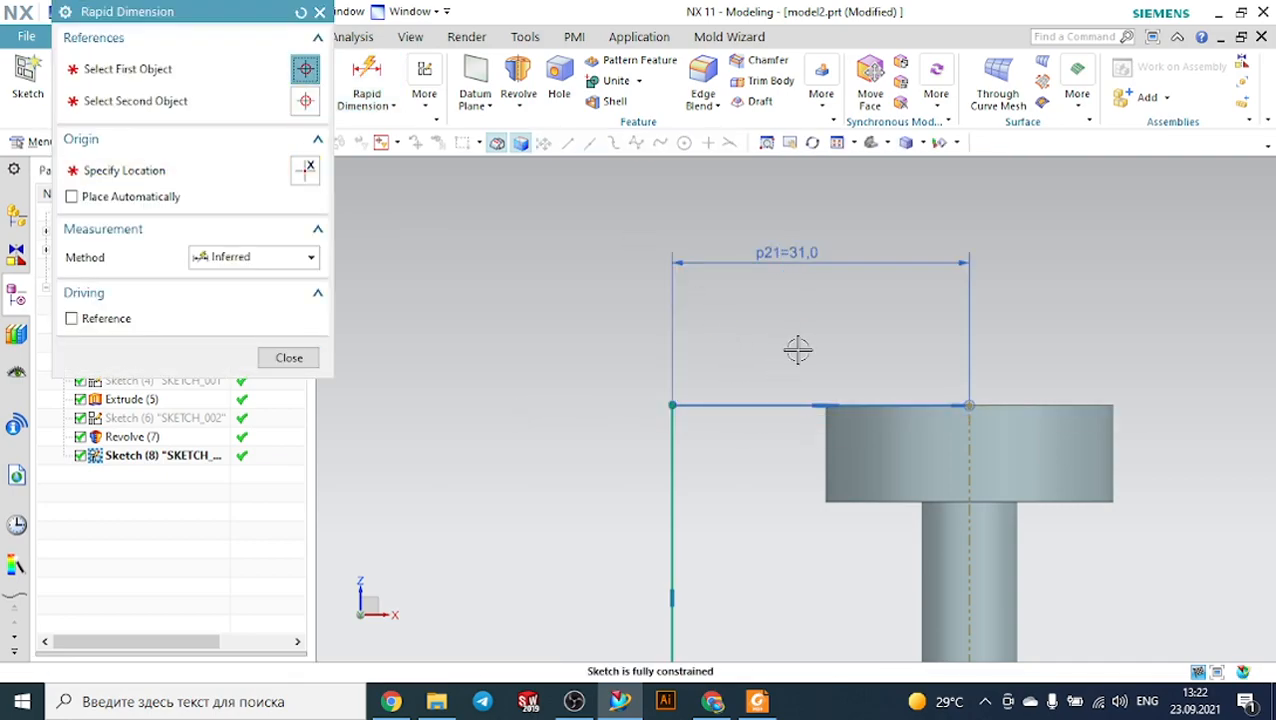
{"action": "key", "text": "Return"}
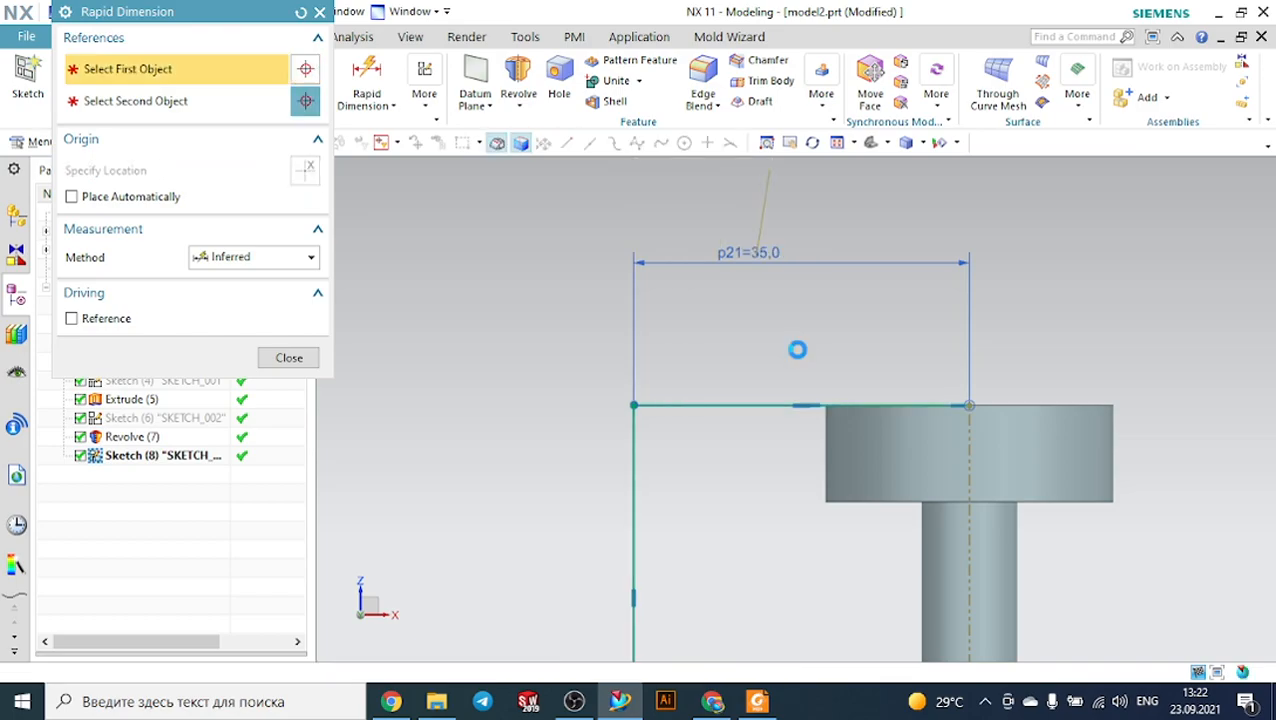
{"action": "key", "text": "Escape"}
{"action": "scroll", "coordinate": [753, 368], "scroll_direction": "down", "scroll_amount": 2}
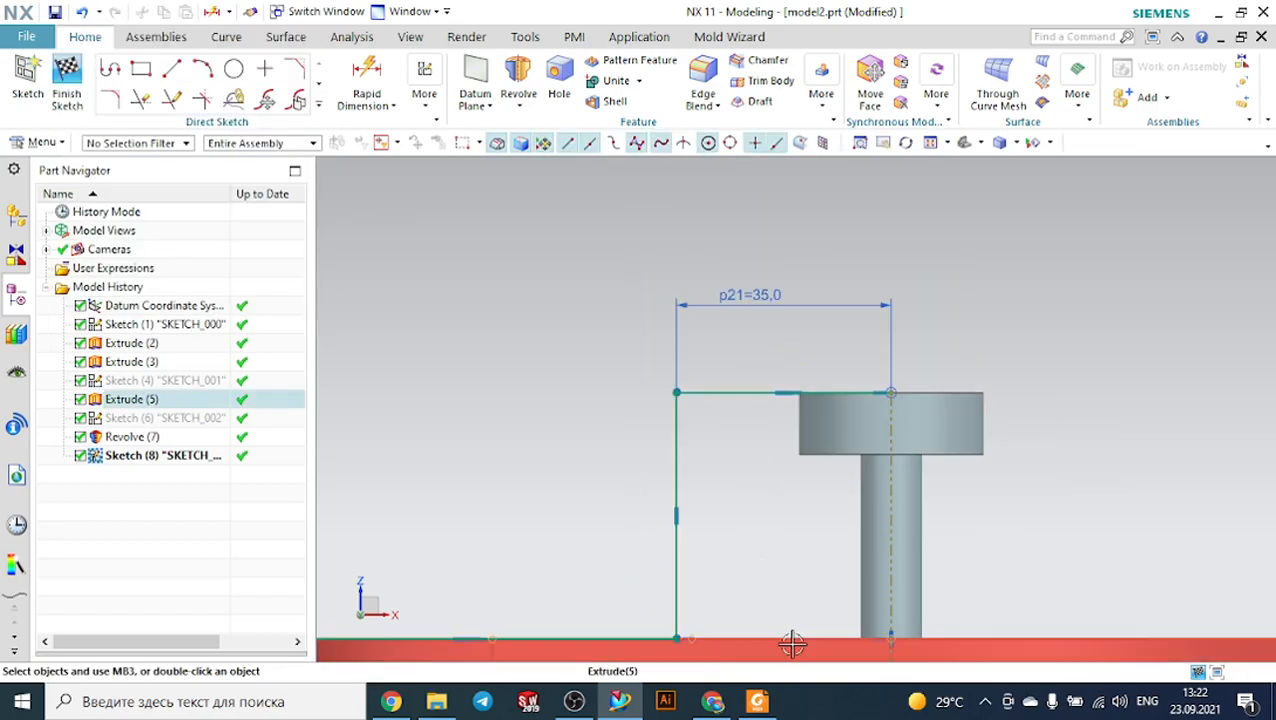
Check the rib radii in the 3.pdf drawing in Foxit Reader, and fillet the profile's upper corner with a 15 mm radius in NX.
{"action": "left_click", "coordinate": [757, 701]}
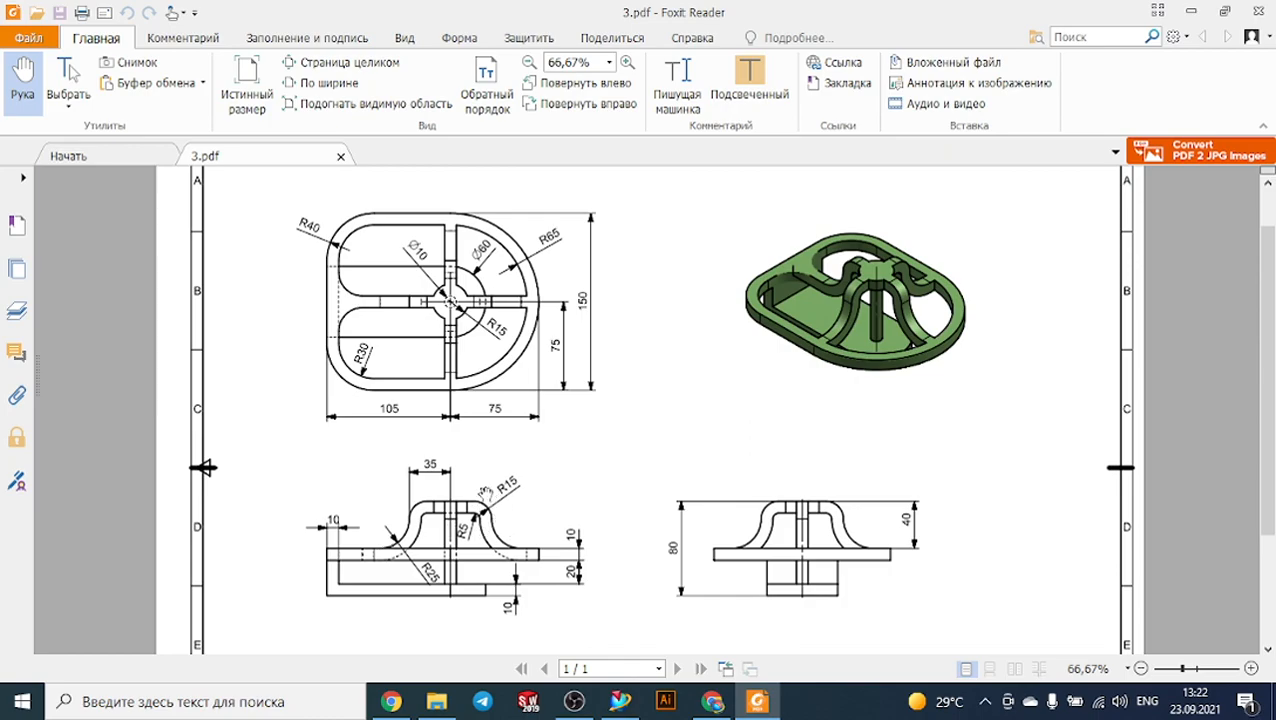
{"action": "left_click", "coordinate": [619, 699]}
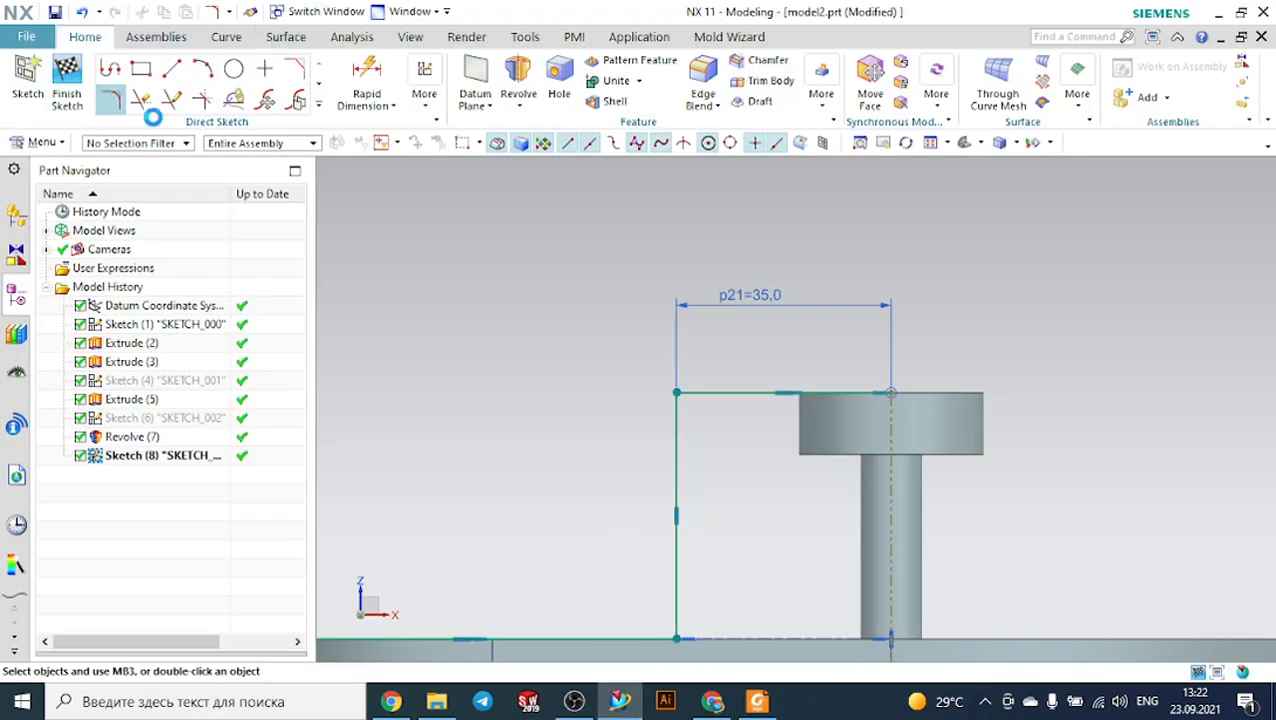
{"action": "left_click", "coordinate": [110, 99]}
{"action": "left_click", "coordinate": [710, 392]}
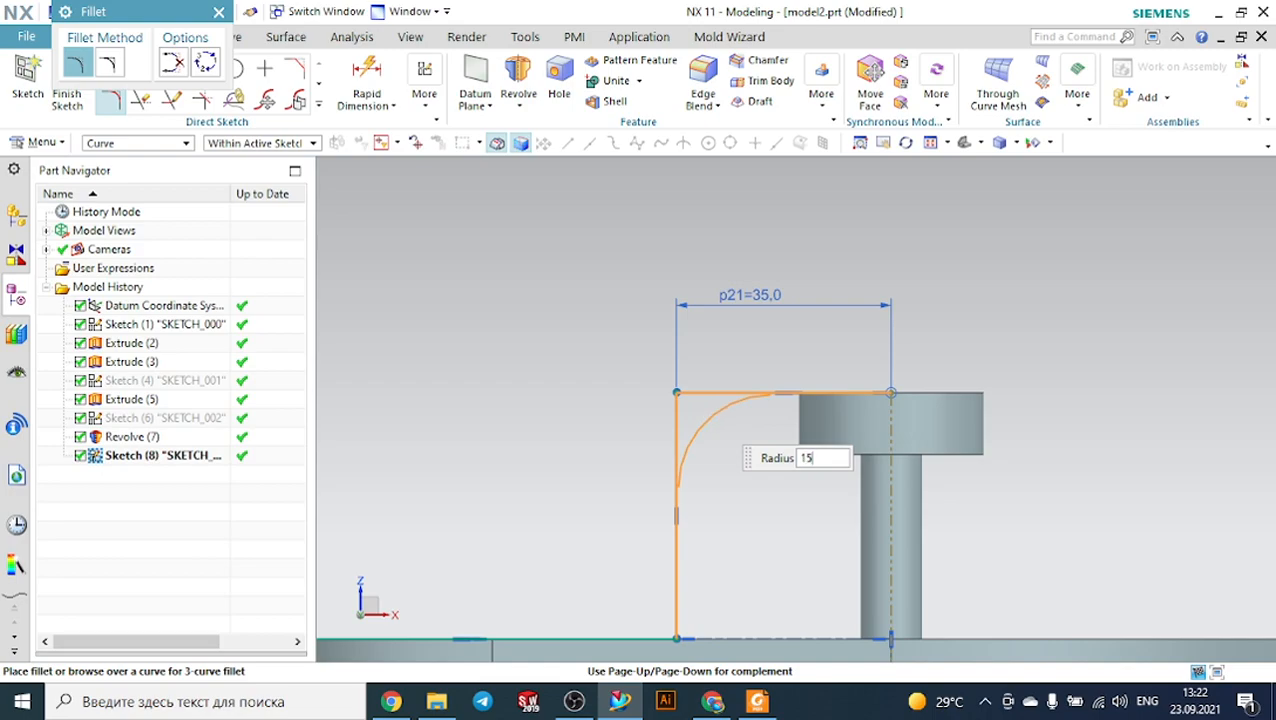
{"action": "left_click", "coordinate": [709, 413]}
Fillet the lower corner between the vertical line and the plate-level line with a 25 mm radius.
{"action": "scroll", "coordinate": [700, 460], "scroll_direction": "down", "scroll_amount": 2}
{"action": "scroll", "coordinate": [641, 539], "scroll_direction": "up", "scroll_amount": 3}
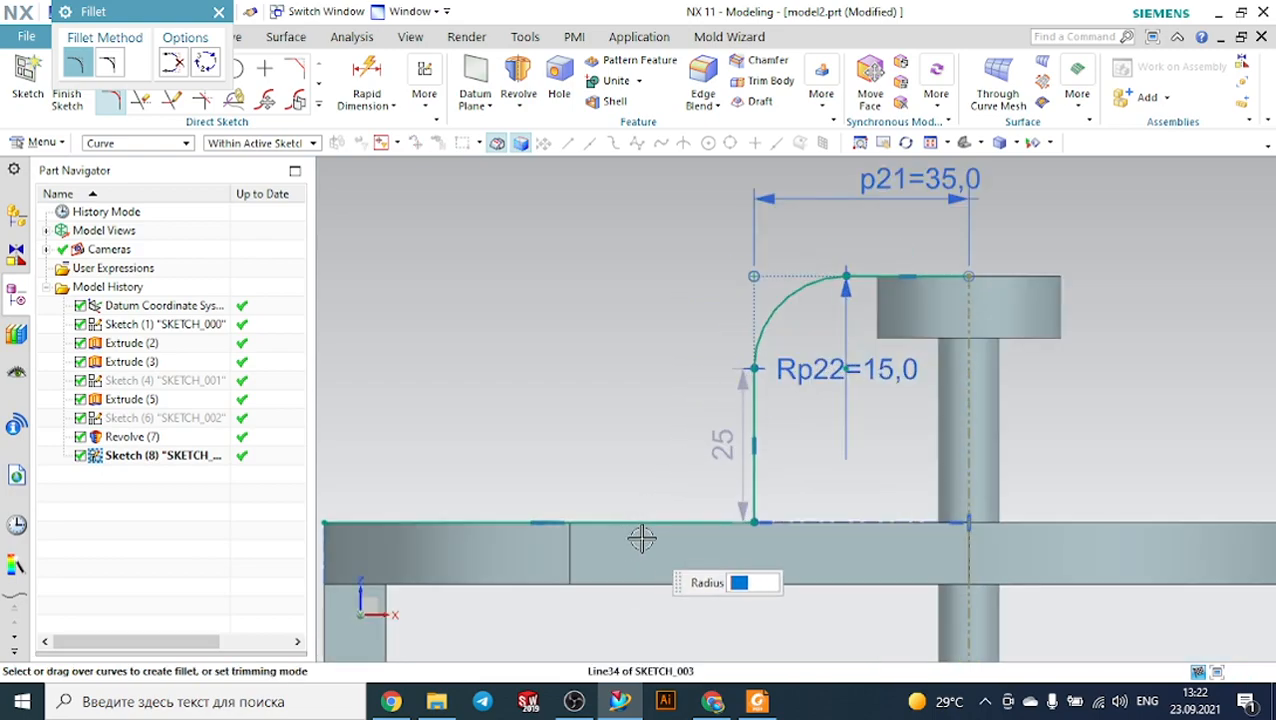
{"action": "scroll", "coordinate": [641, 539], "scroll_direction": "up", "scroll_amount": 2}
{"action": "left_click", "coordinate": [797, 478]}
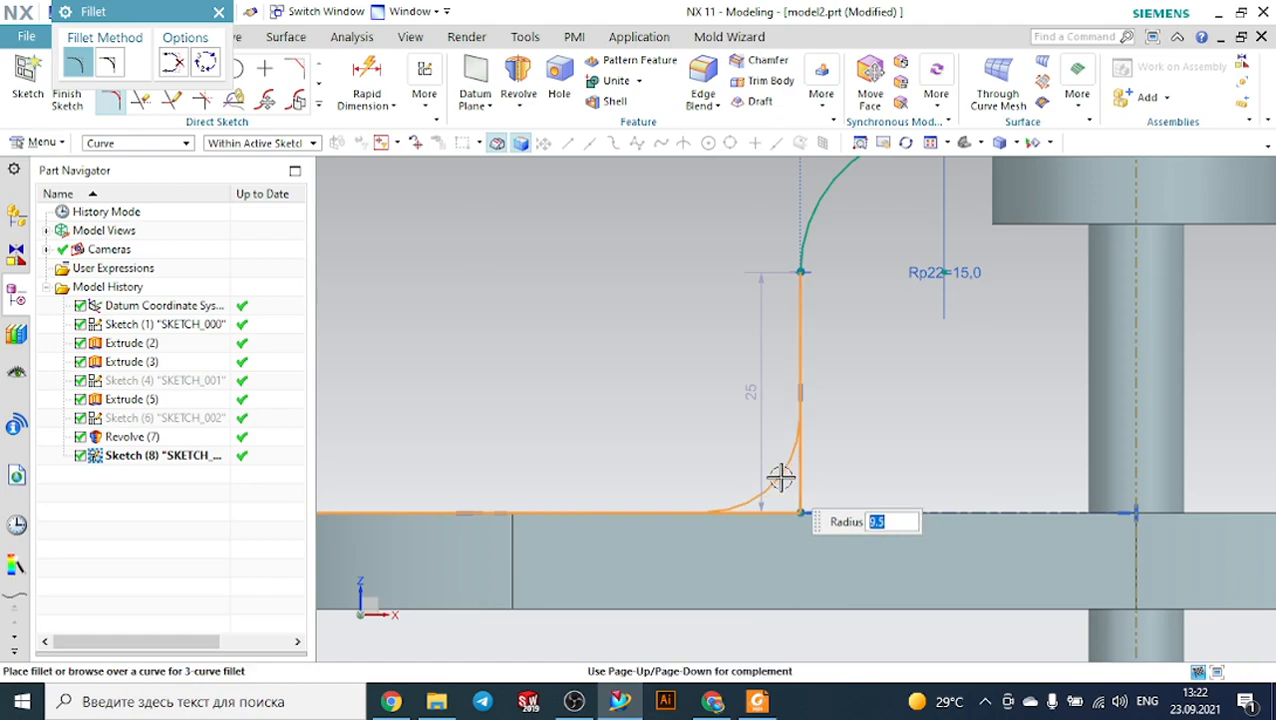
{"action": "type", "text": "25"}
{"action": "left_click", "coordinate": [780, 476]}
{"action": "key", "text": "Escape"}
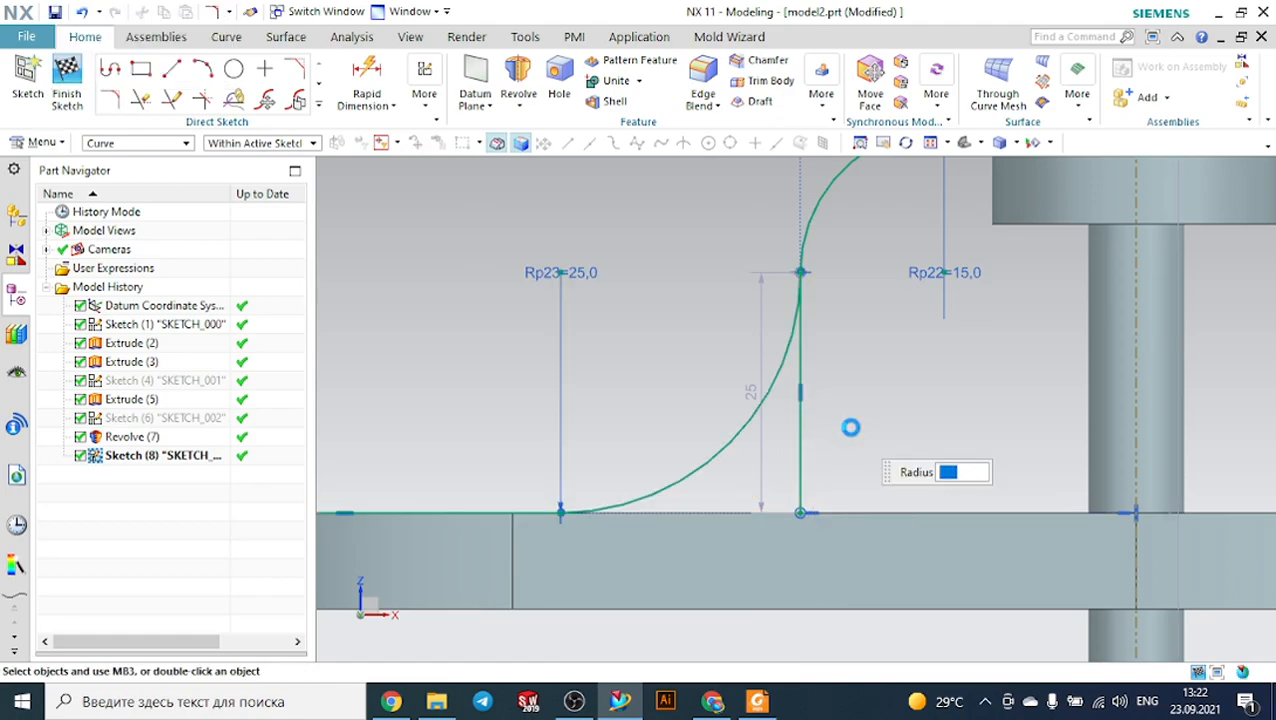
Trim away the leftover vertical line beside the 25 mm fillet.
{"action": "left_click", "coordinate": [140, 99]}
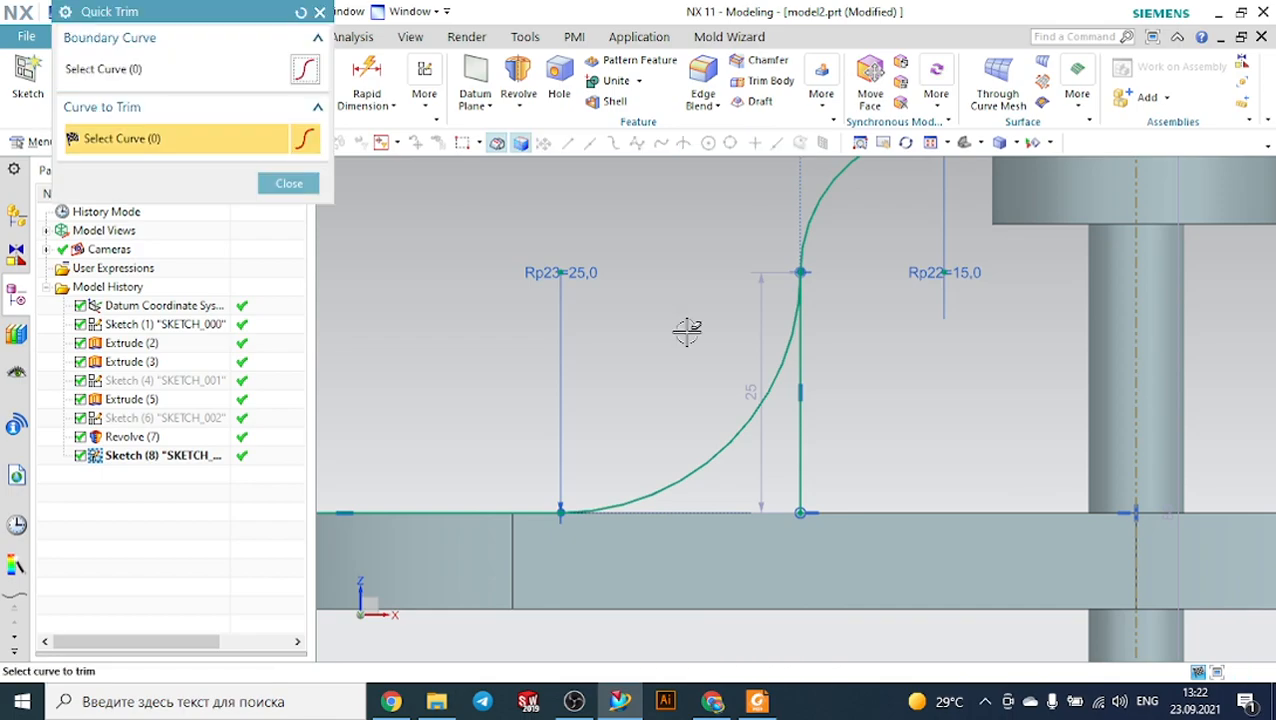
{"action": "left_click", "coordinate": [808, 445]}
{"action": "scroll", "coordinate": [897, 368], "scroll_direction": "down", "scroll_amount": 3}
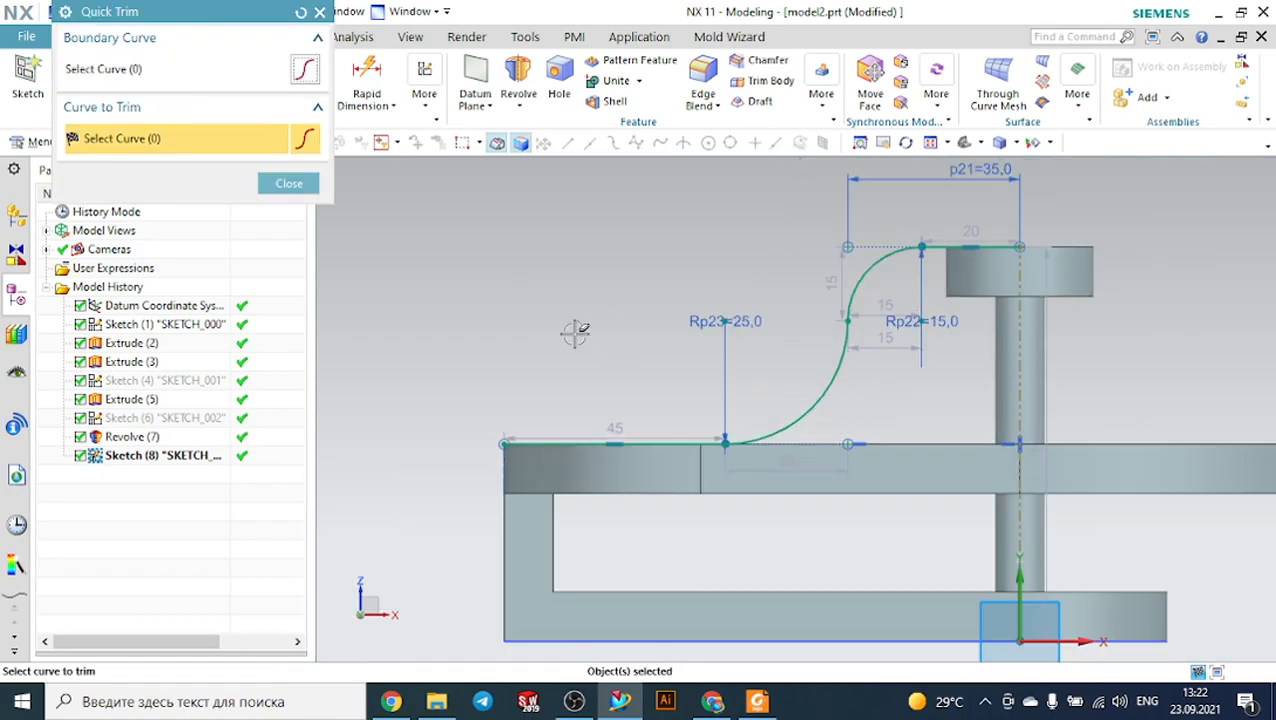
{"action": "key", "text": "Escape"}
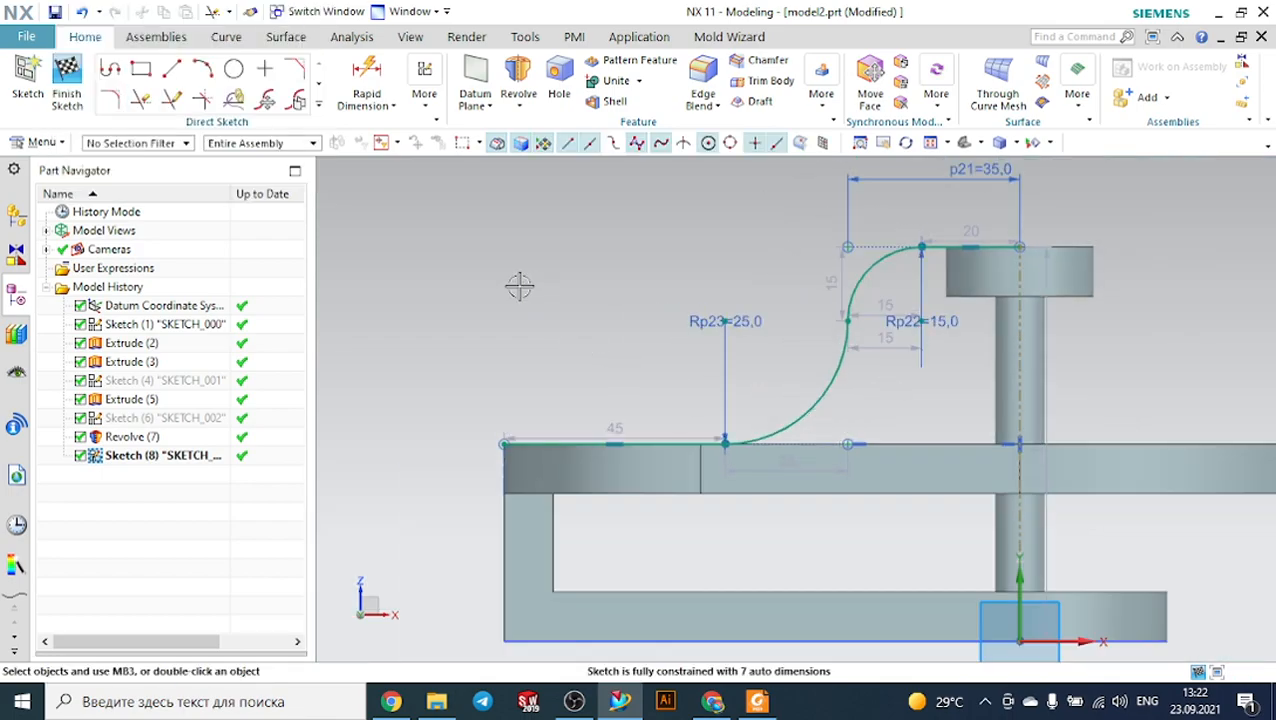
{"action": "left_click", "coordinate": [318, 106]}
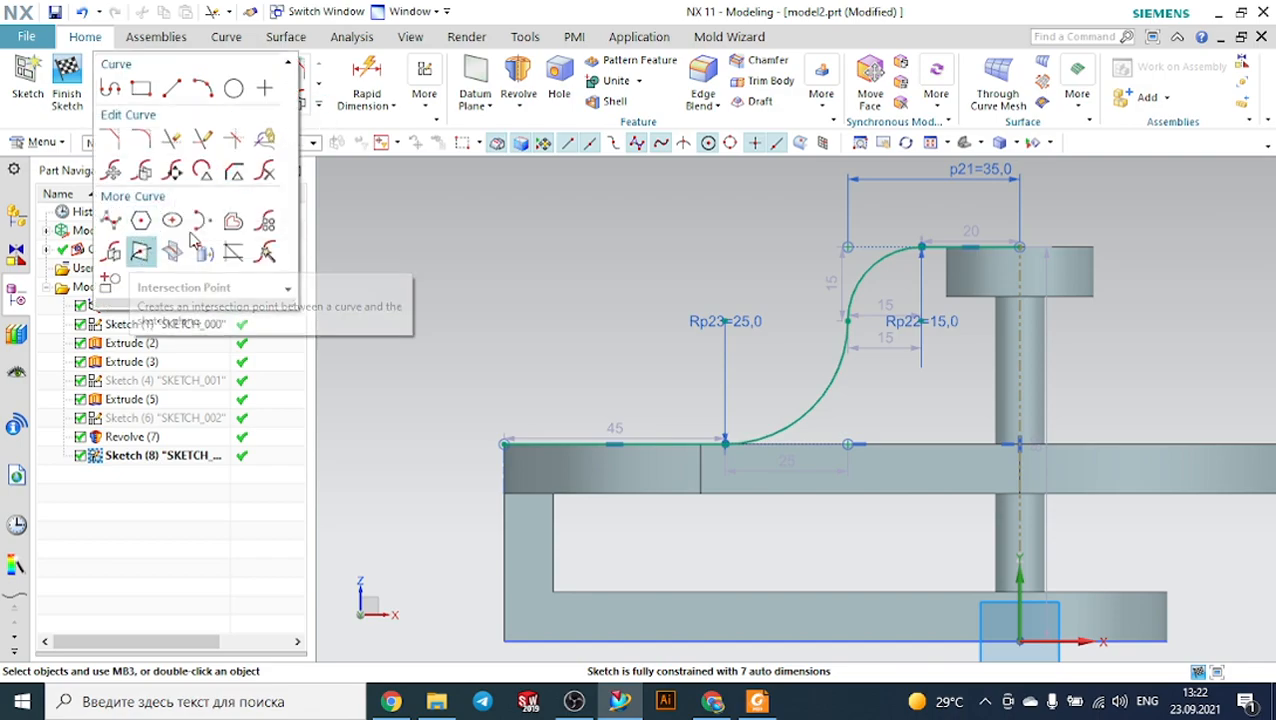
{"action": "left_click", "coordinate": [233, 220]}
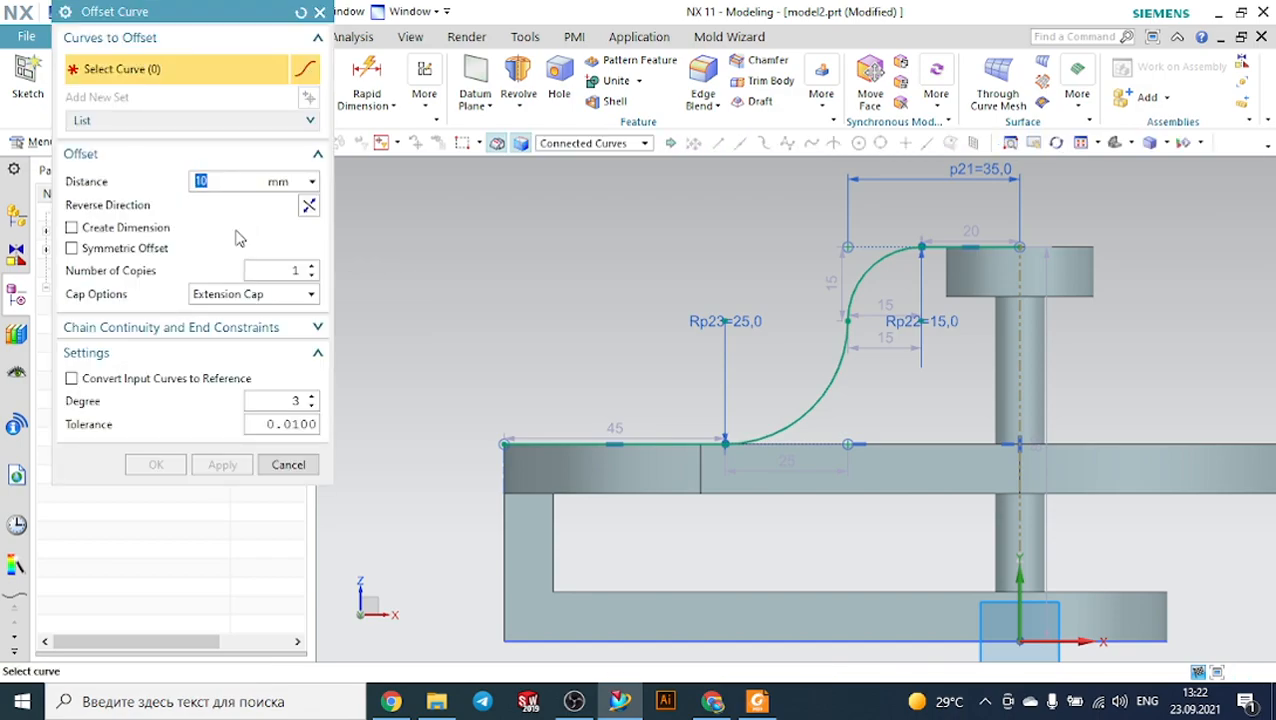
{"action": "left_click", "coordinate": [828, 373]}
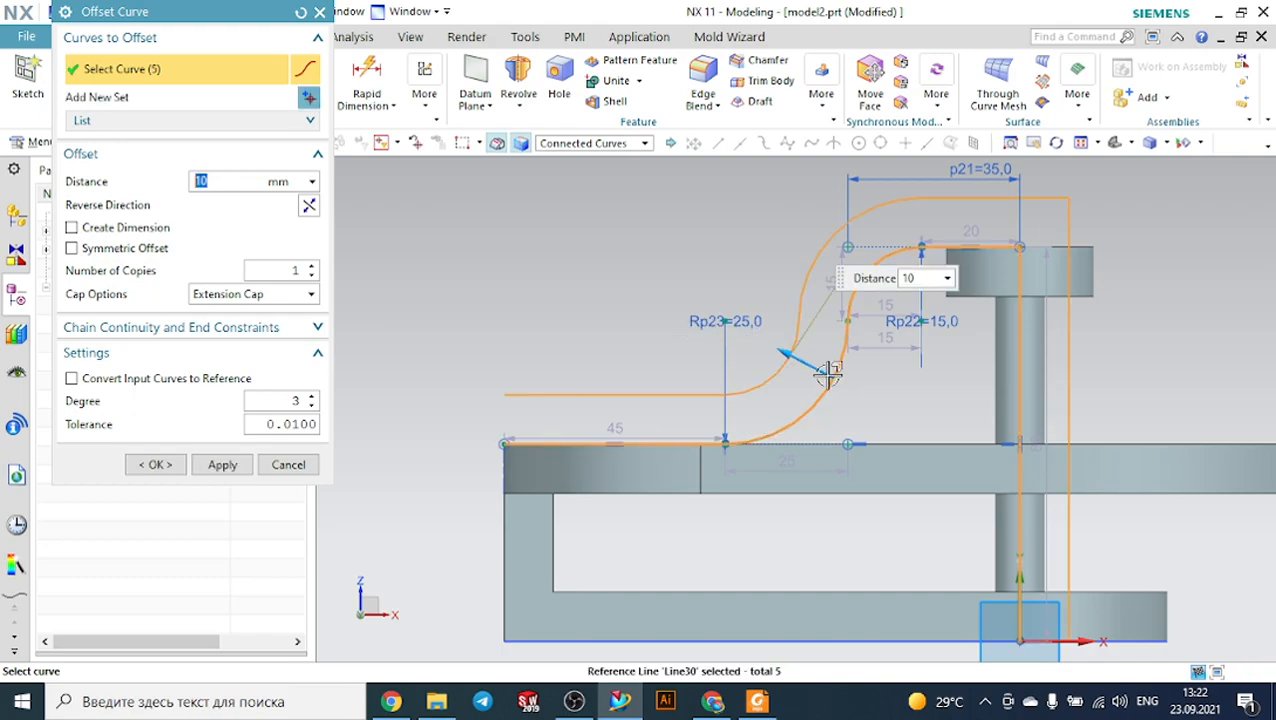
{"action": "left_click", "coordinate": [319, 12]}
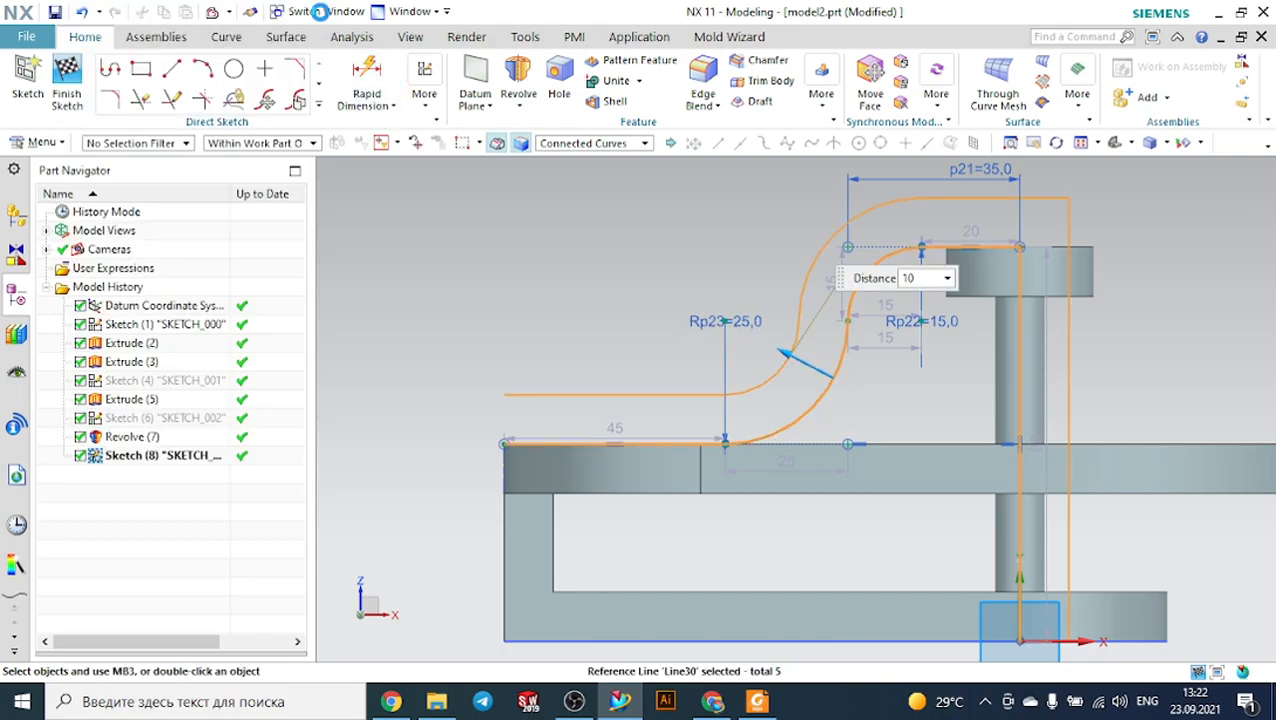
Offset the rib profile's two arcs and two horizontal lines 10 mm downward toward the post, selecting them as single curves.
{"action": "left_click", "coordinate": [318, 106]}
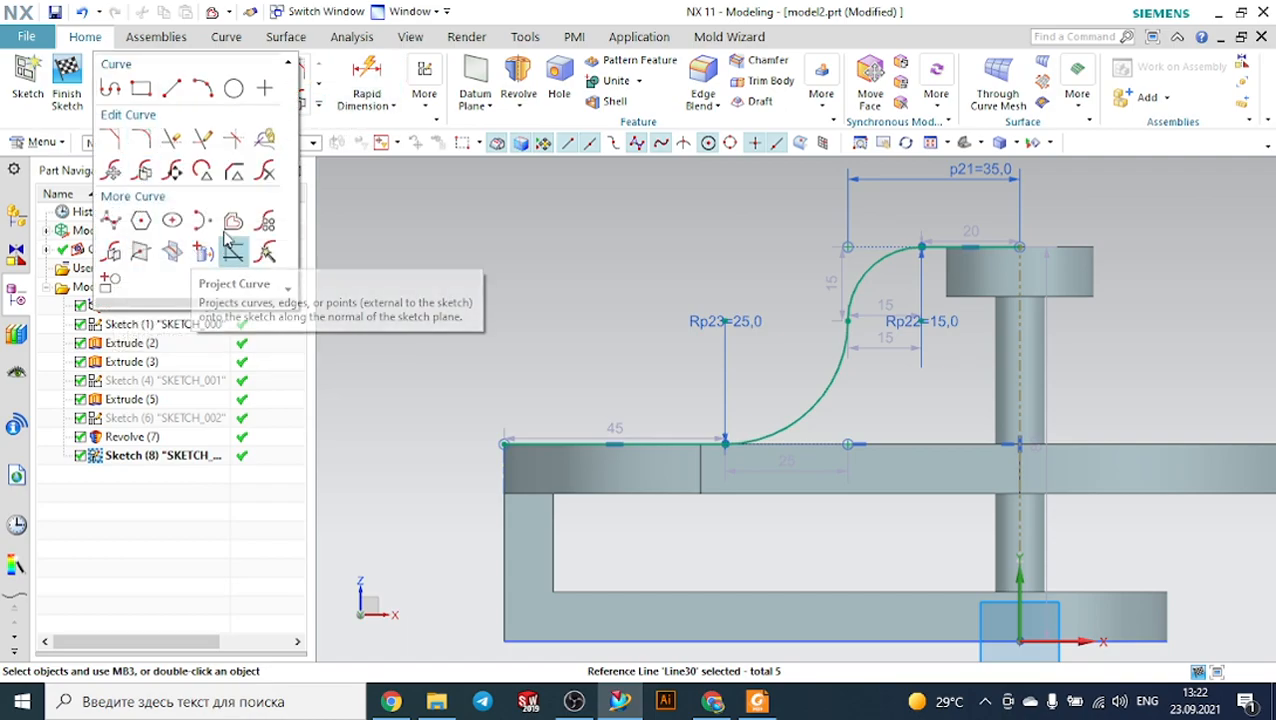
{"action": "left_click", "coordinate": [203, 252]}
{"action": "left_click", "coordinate": [580, 144]}
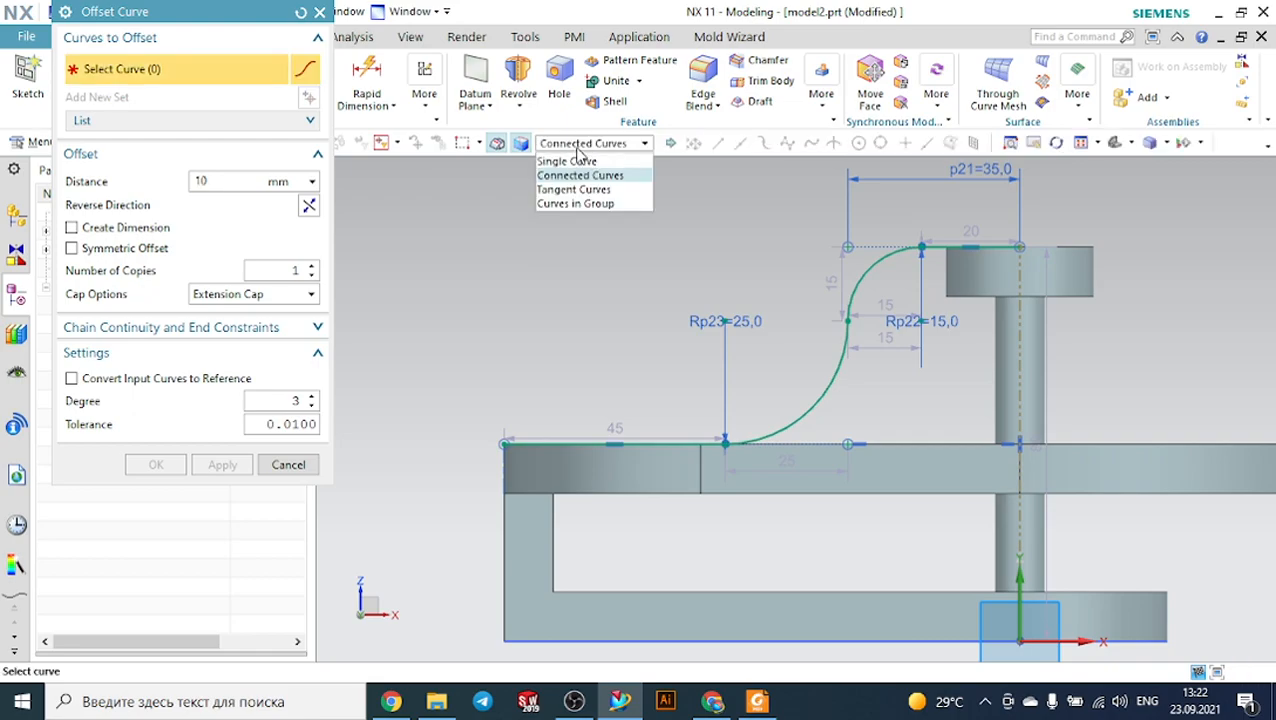
{"action": "left_click", "coordinate": [567, 161]}
{"action": "left_click", "coordinate": [866, 293]}
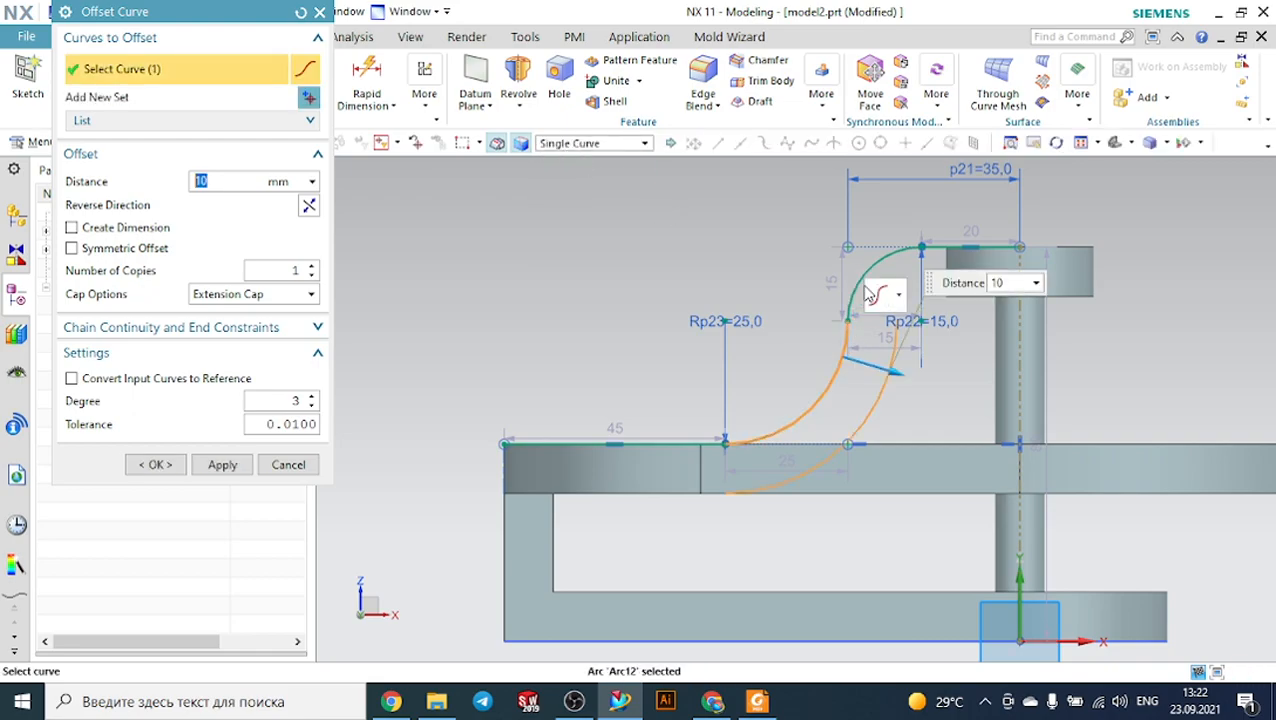
{"action": "left_click", "coordinate": [874, 258]}
{"action": "left_click", "coordinate": [950, 247]}
{"action": "left_click", "coordinate": [651, 441]}
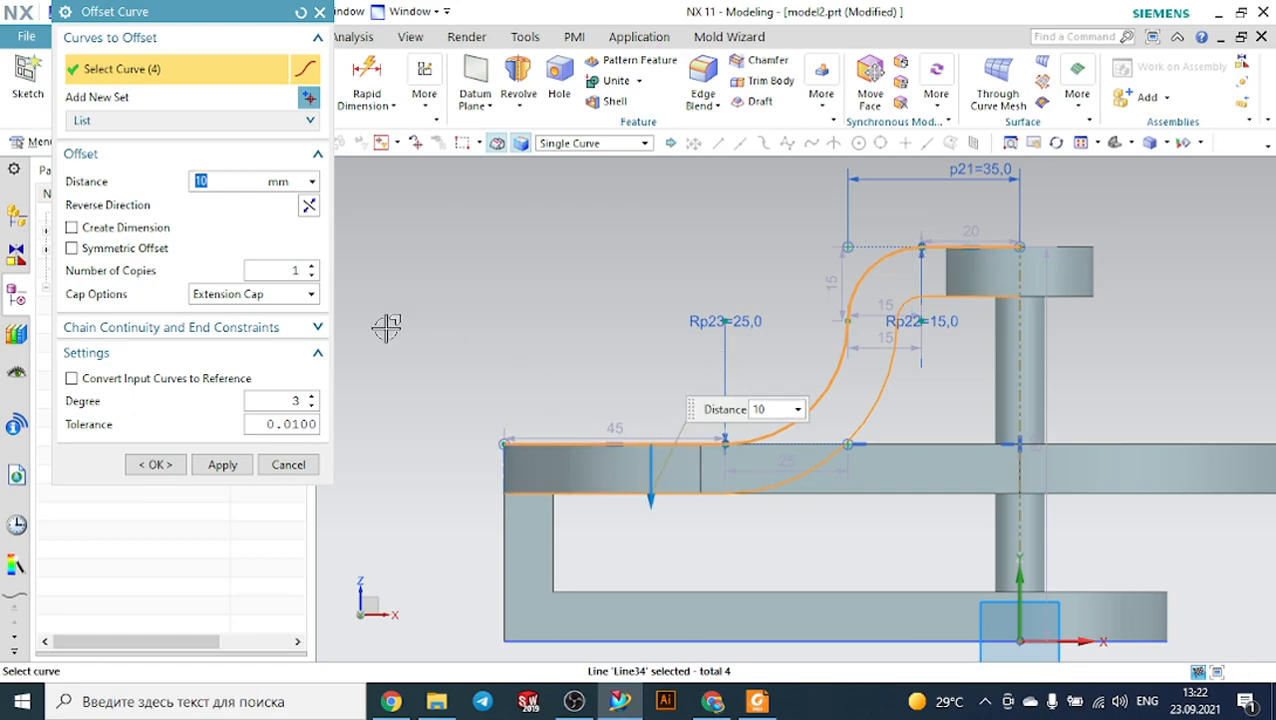
{"action": "left_click", "coordinate": [174, 466]}
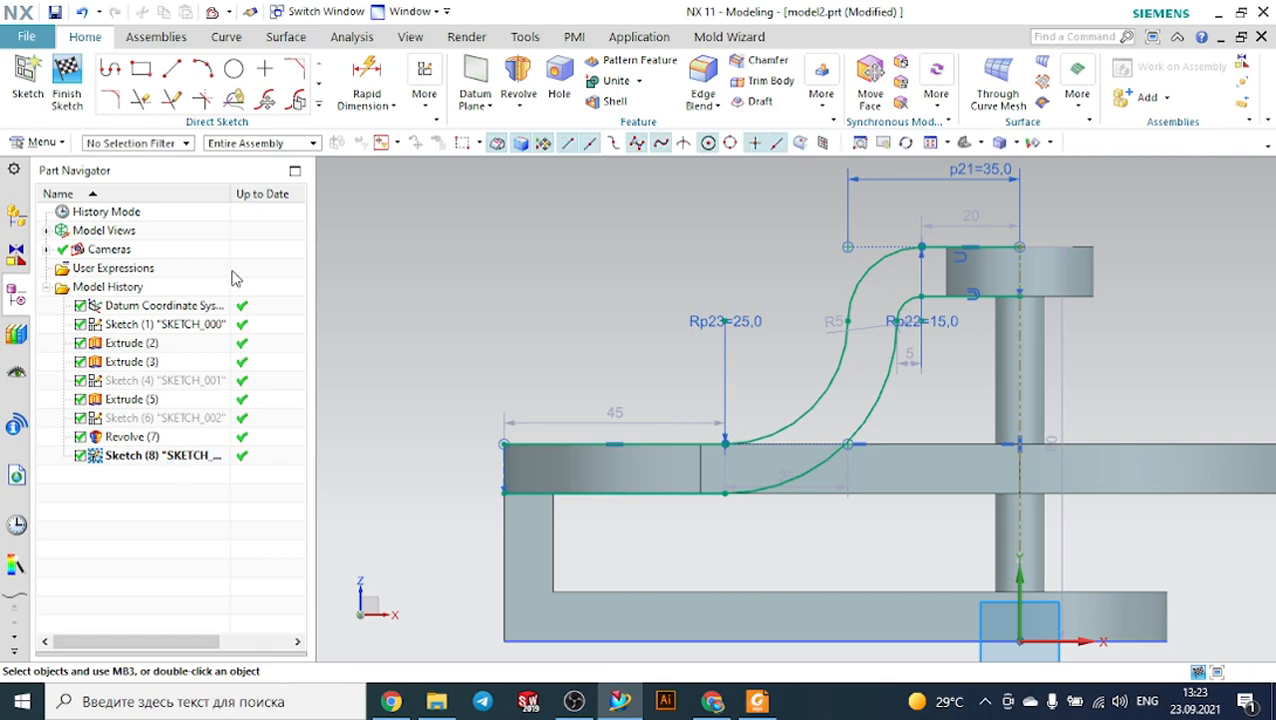
Close both ends of the offset rib profile with vertical lines, and finish the sketch.
{"action": "left_click", "coordinate": [172, 68]}
{"action": "scroll", "coordinate": [497, 503], "scroll_direction": "up", "scroll_amount": 2}
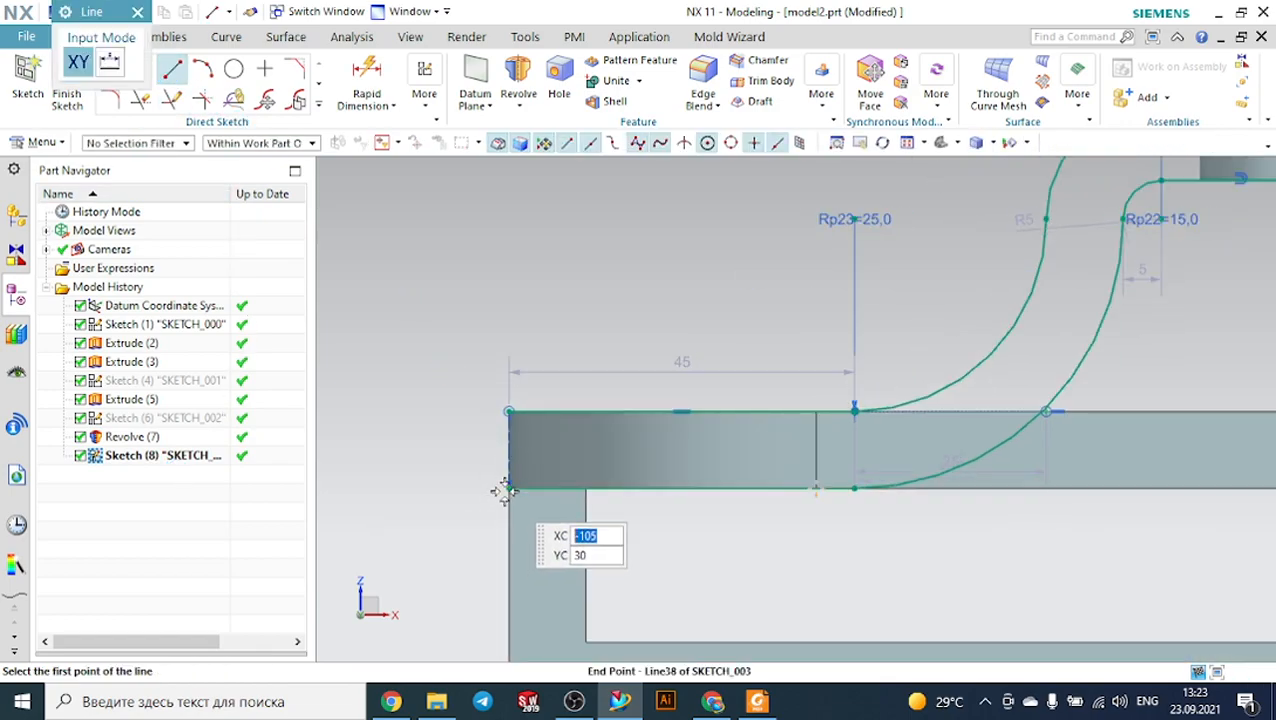
{"action": "left_click", "coordinate": [502, 489]}
{"action": "left_click", "coordinate": [507, 408]}
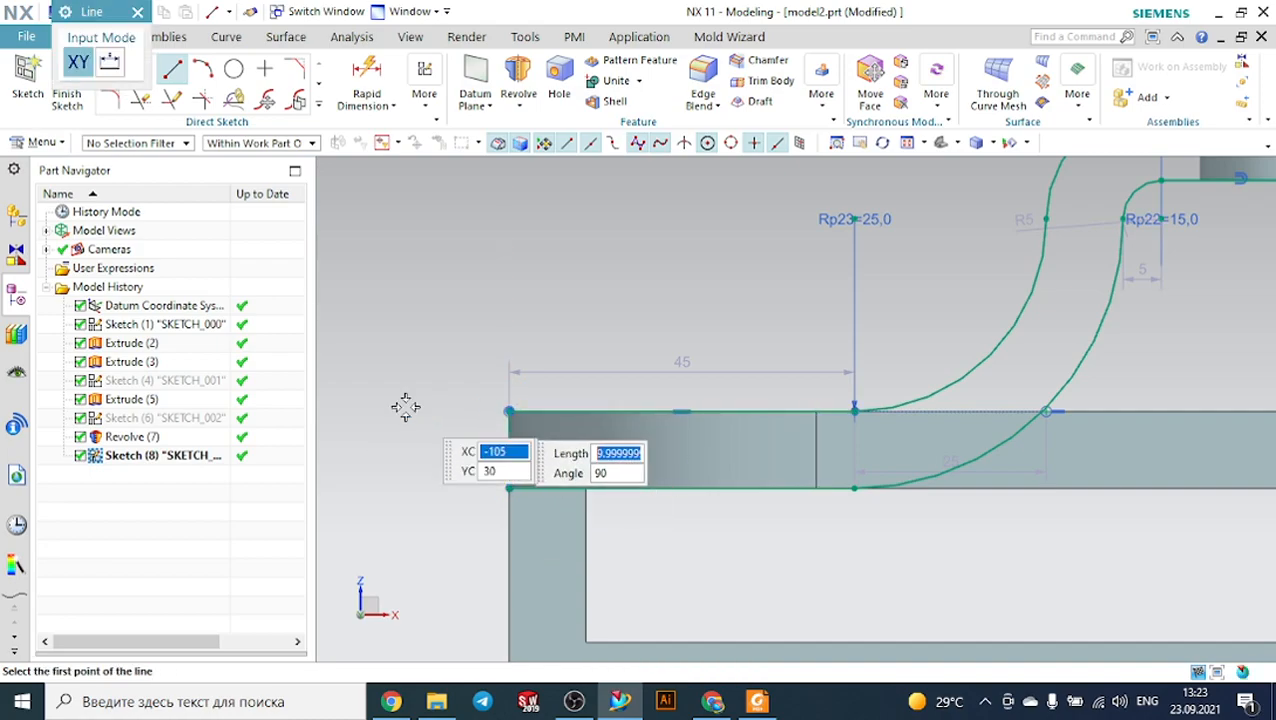
{"action": "scroll", "coordinate": [420, 440], "scroll_direction": "down", "scroll_amount": 5}
{"action": "scroll", "coordinate": [793, 315], "scroll_direction": "up", "scroll_amount": 3}
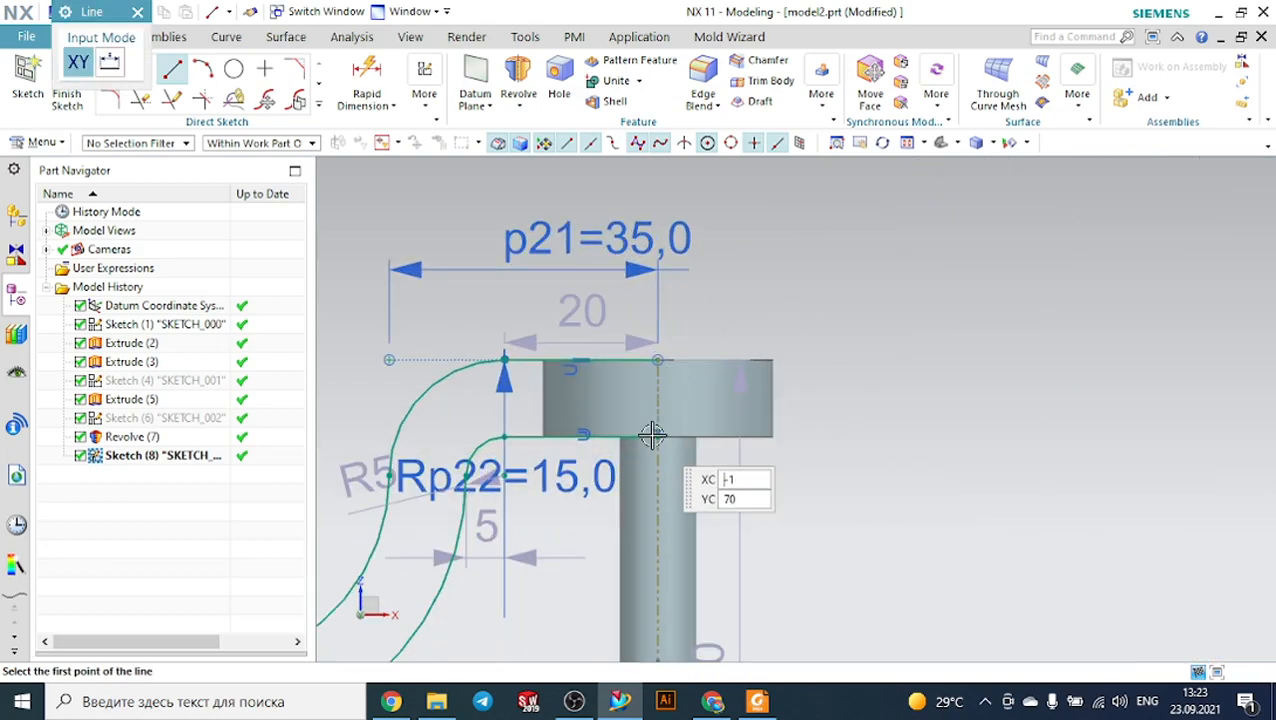
{"action": "left_click", "coordinate": [657, 362]}
{"action": "left_click", "coordinate": [658, 358]}
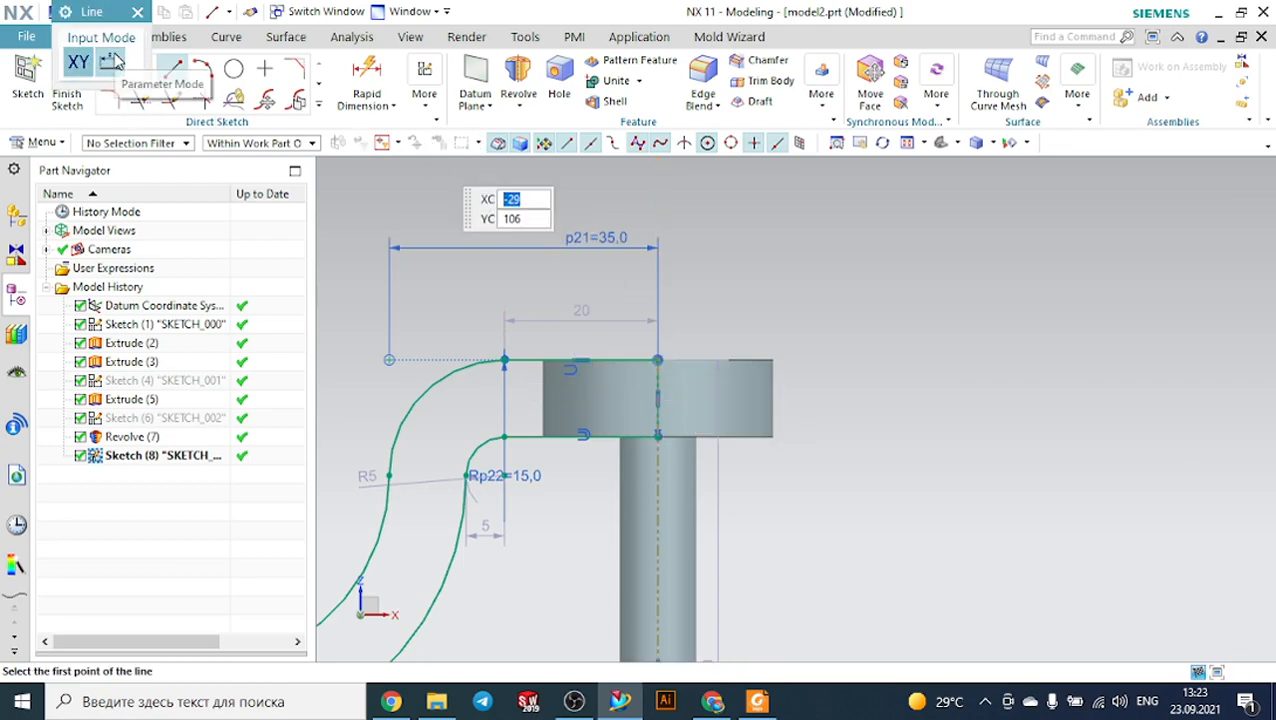
{"action": "left_click", "coordinate": [136, 11]}
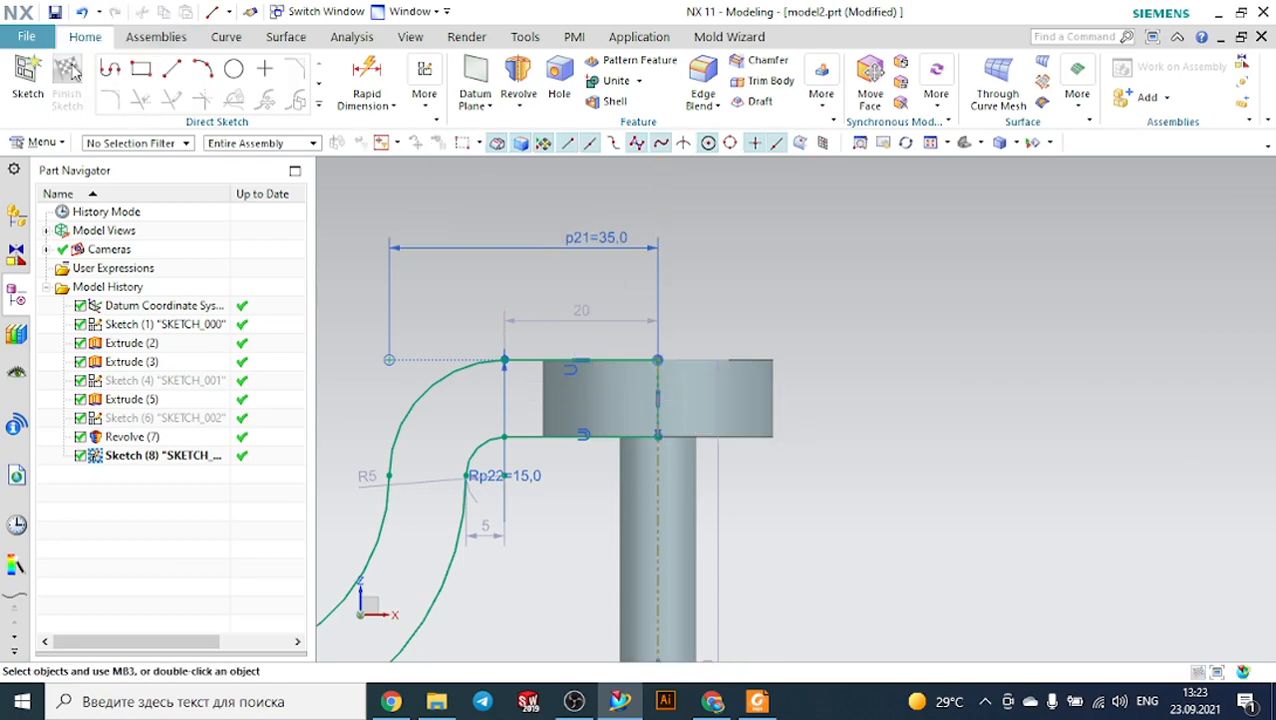
{"action": "left_click", "coordinate": [68, 80]}
Extrude the closed rib profile with a symmetric value of 5 mm, united with the existing body.
{"action": "middle_click_drag", "start_coordinate": [798, 285], "coordinate": [780, 310]}
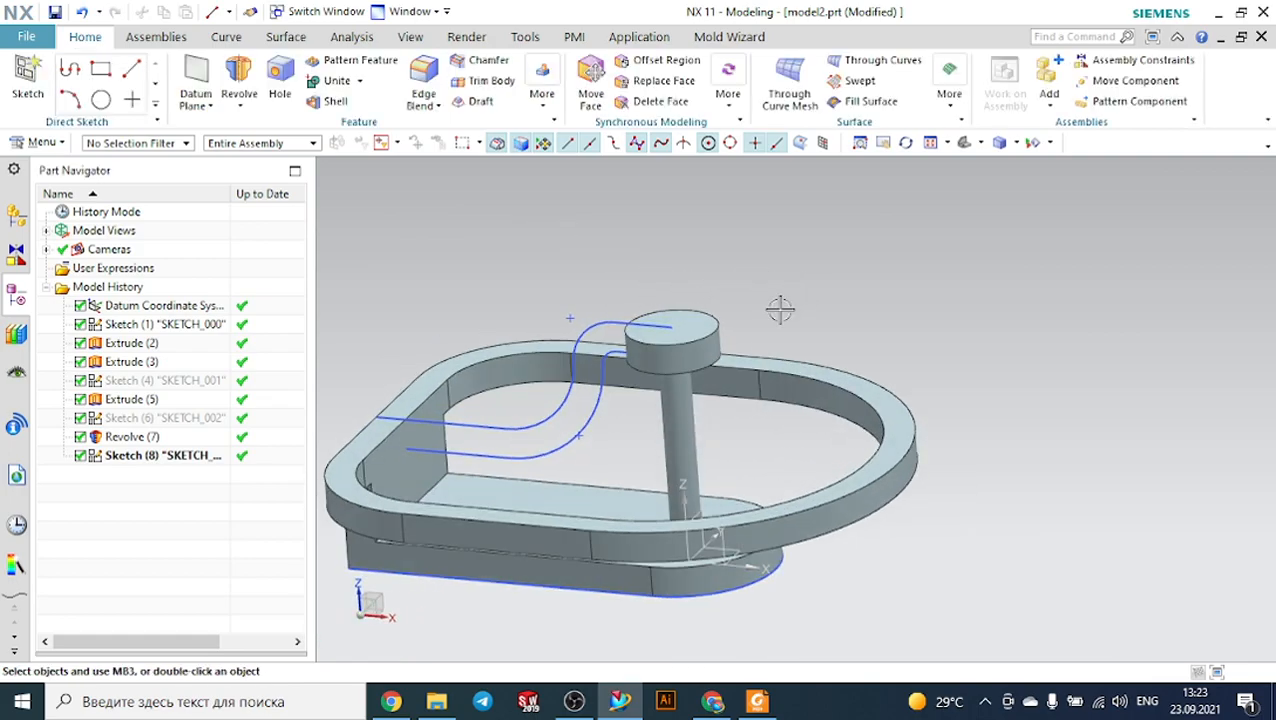
{"action": "left_click", "coordinate": [240, 106]}
{"action": "left_click", "coordinate": [258, 126]}
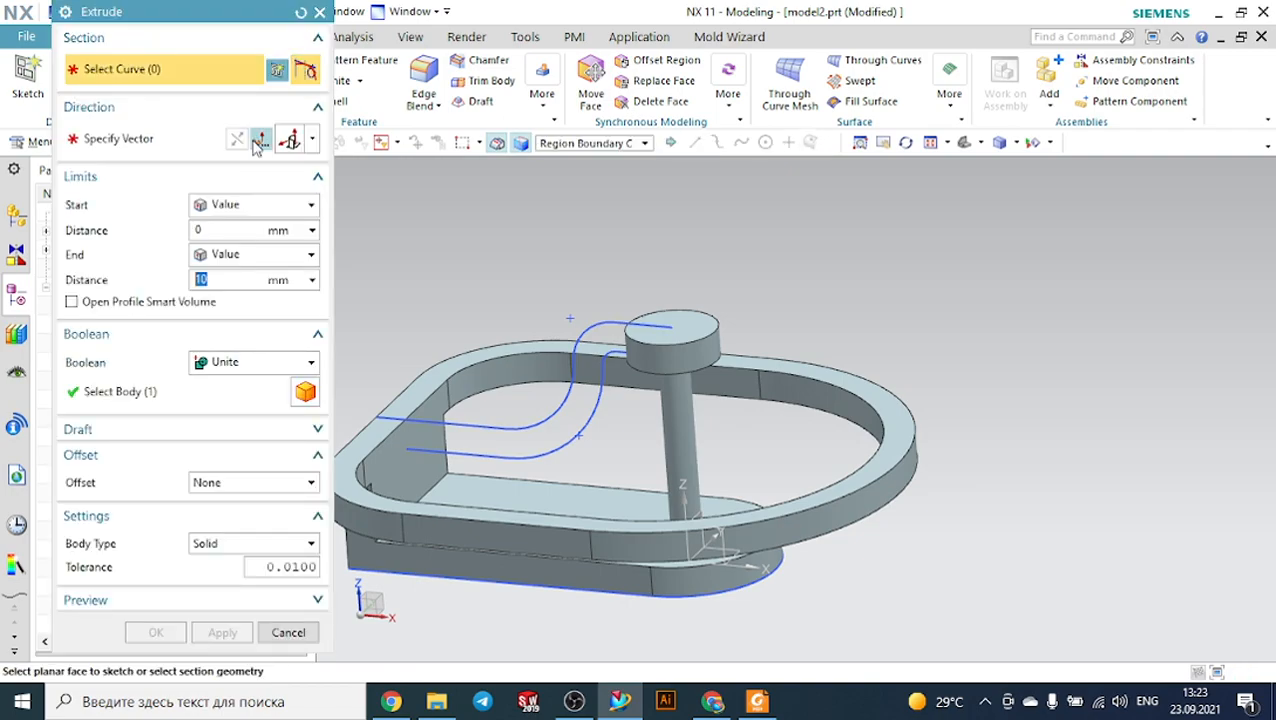
{"action": "left_click", "coordinate": [521, 433]}
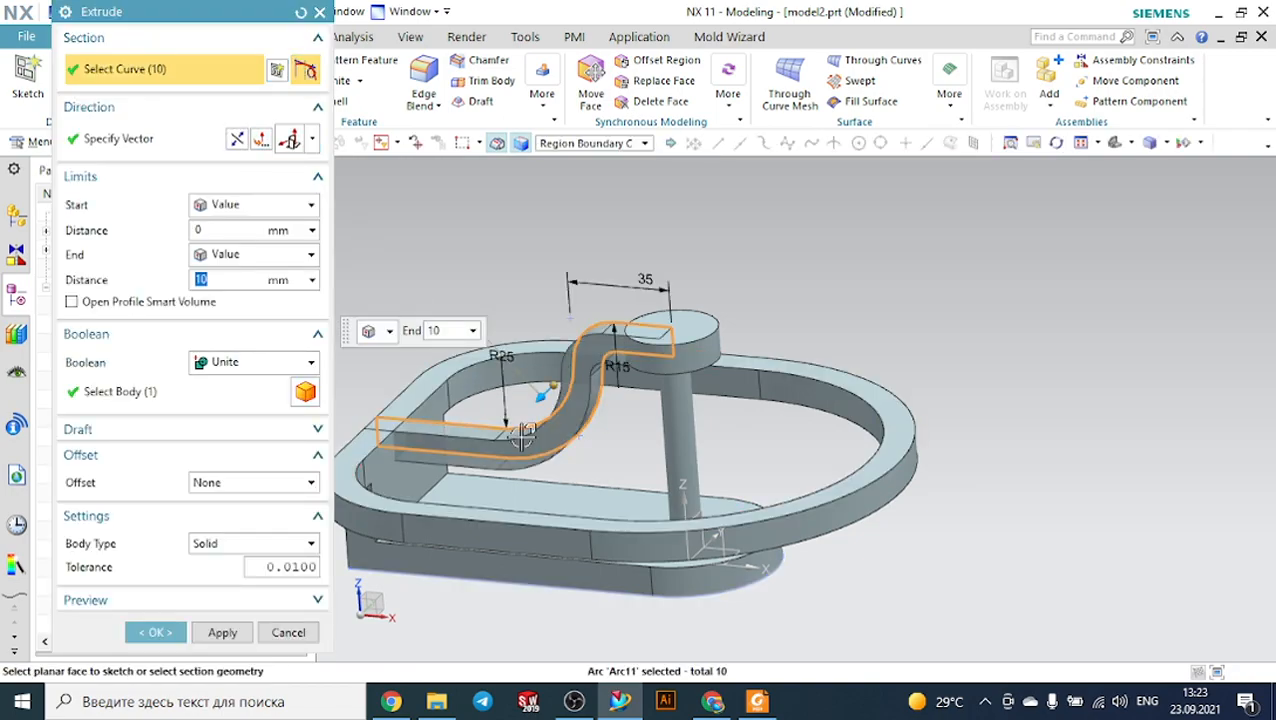
{"action": "left_click", "coordinate": [222, 206]}
{"action": "left_click", "coordinate": [215, 245]}
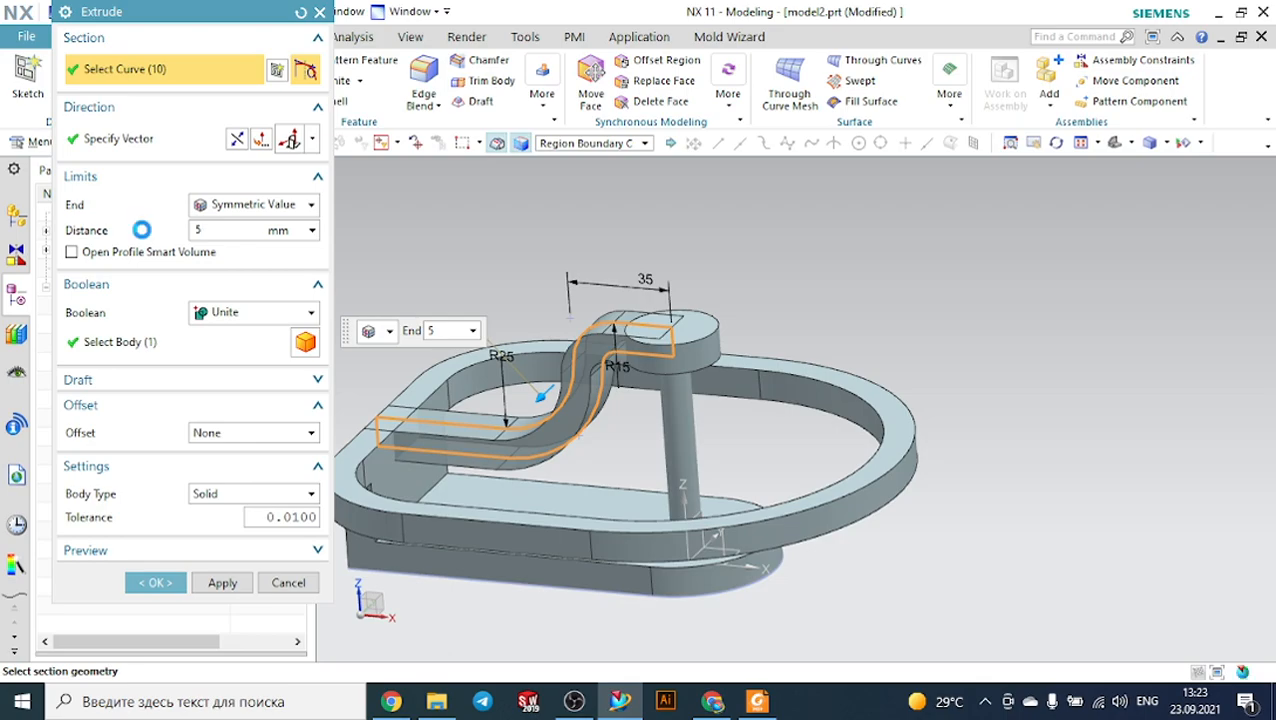
{"action": "left_click", "coordinate": [141, 229]}
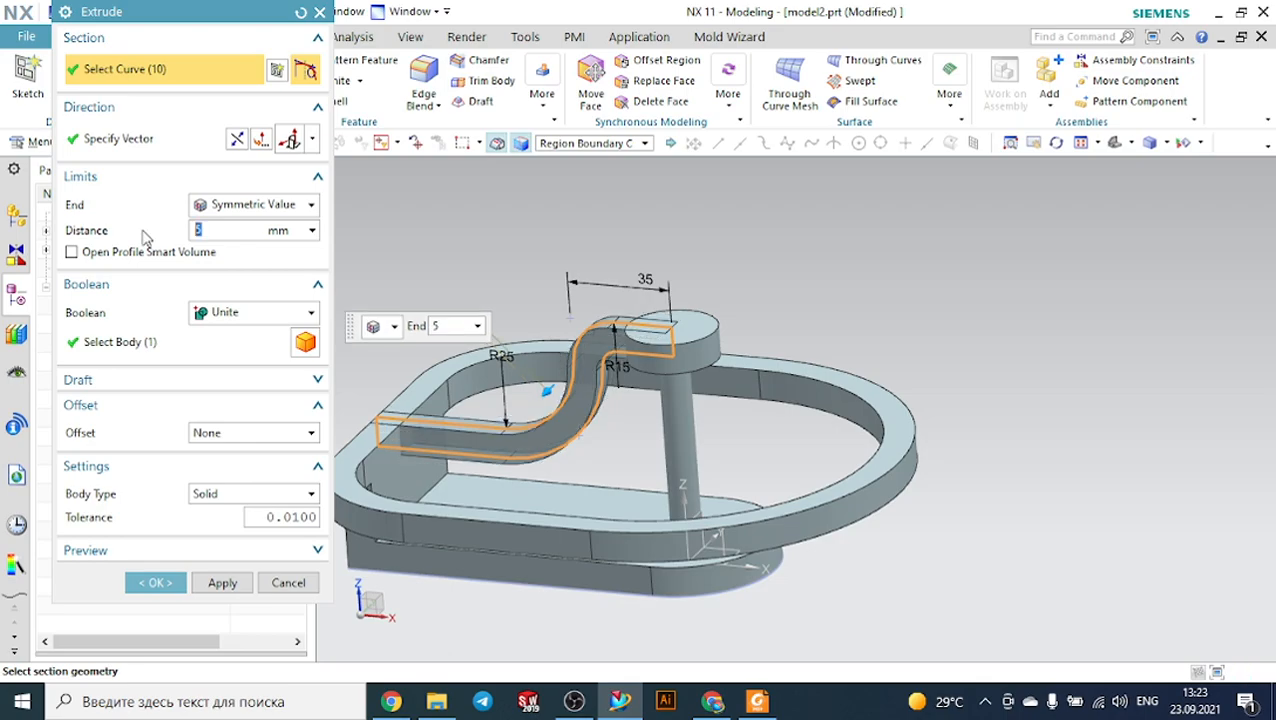
{"action": "left_click", "coordinate": [290, 313]}
{"action": "left_click", "coordinate": [240, 350]}
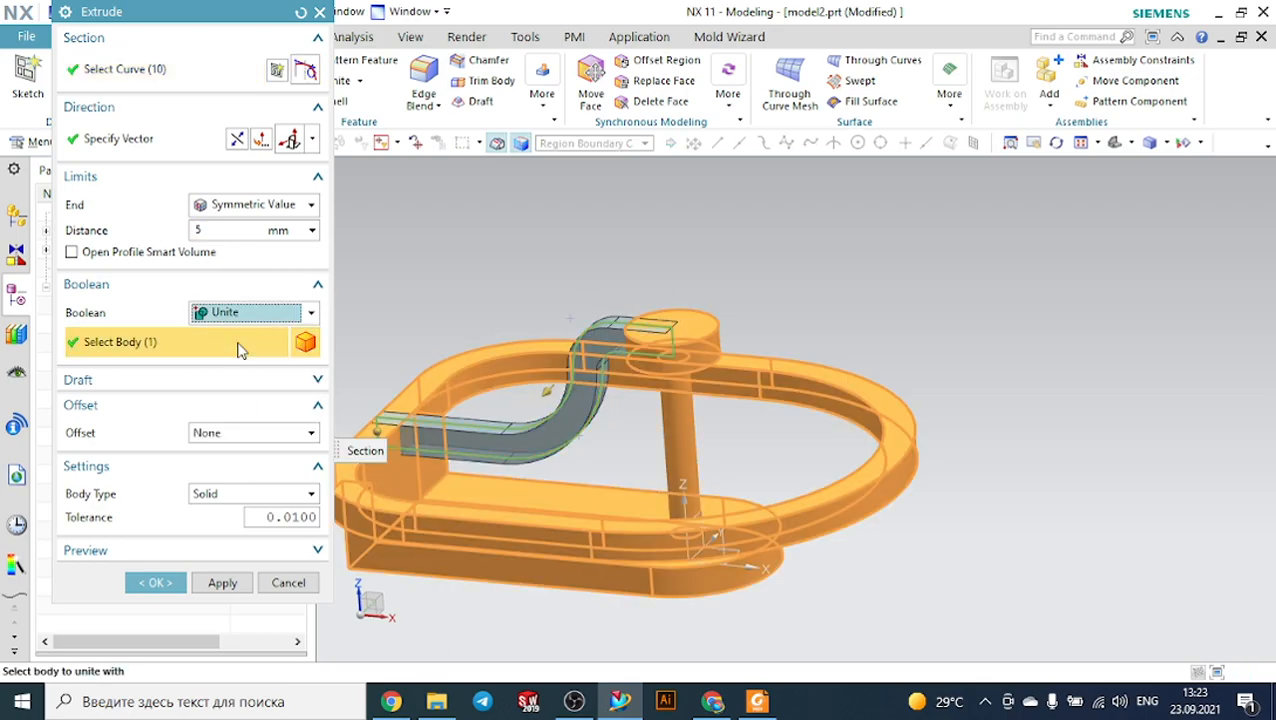
{"action": "left_click", "coordinate": [173, 584]}
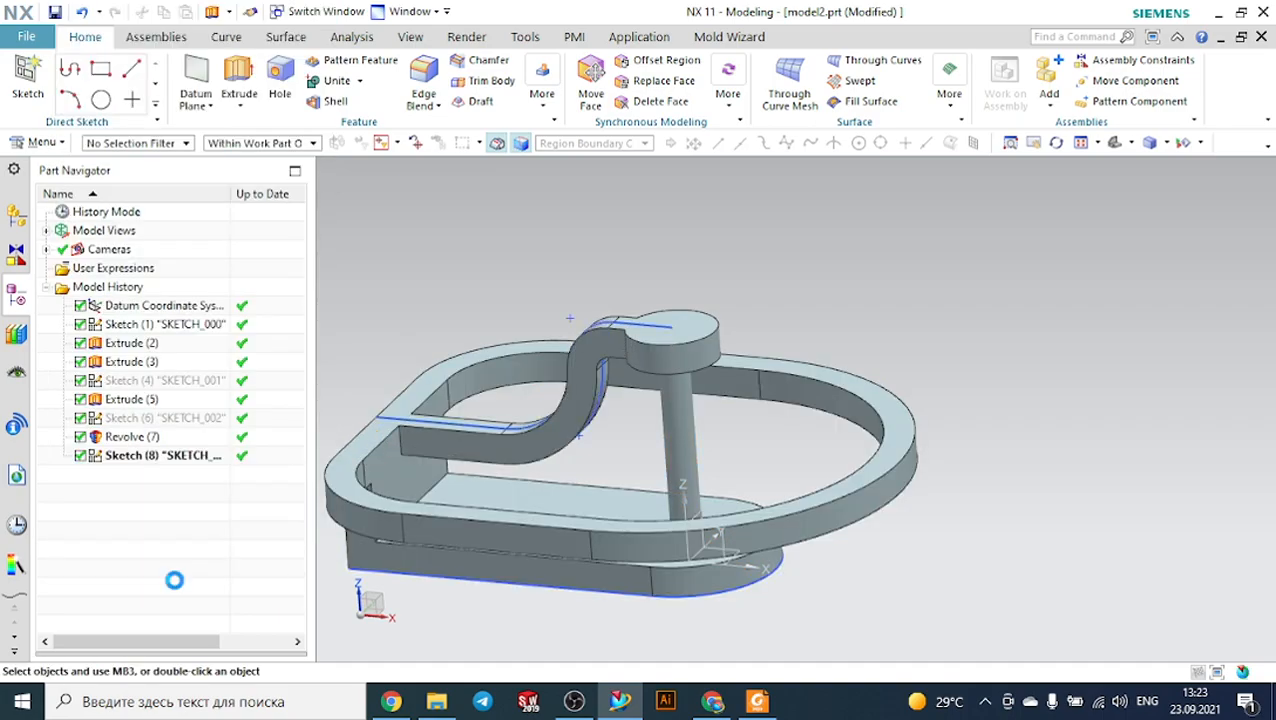
Hide the rib profile sketch.
{"action": "left_click", "coordinate": [648, 323]}
{"action": "left_click", "coordinate": [894, 287]}
{"action": "mouse_move", "coordinate": [894, 287]}
{"action": "middle_mouse_down"}
{"action": "mouse_move", "coordinate": [883, 327]}
{"action": "mouse_move", "coordinate": [916, 265]}
{"action": "middle_mouse_up"}
{"action": "left_click", "coordinate": [964, 144]}
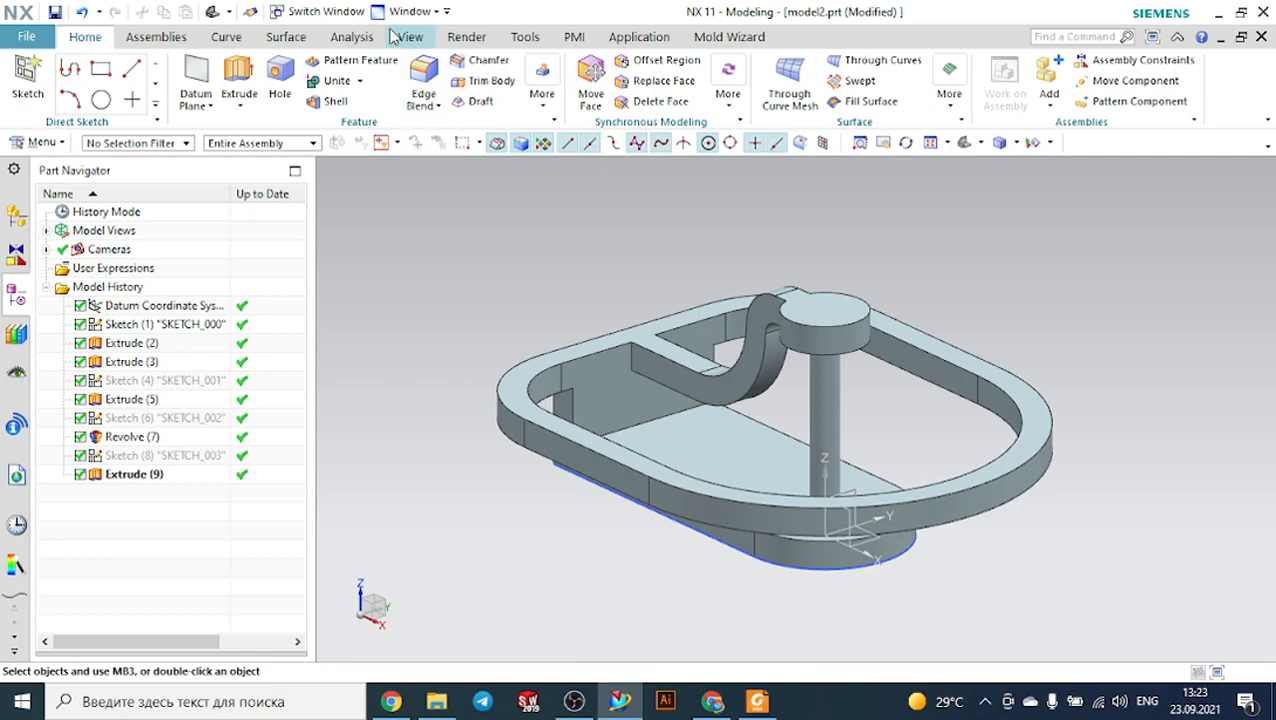
Change the rib extrusion's Boolean option to None so that it is a separate body.
{"action": "left_click", "coordinate": [356, 62]}
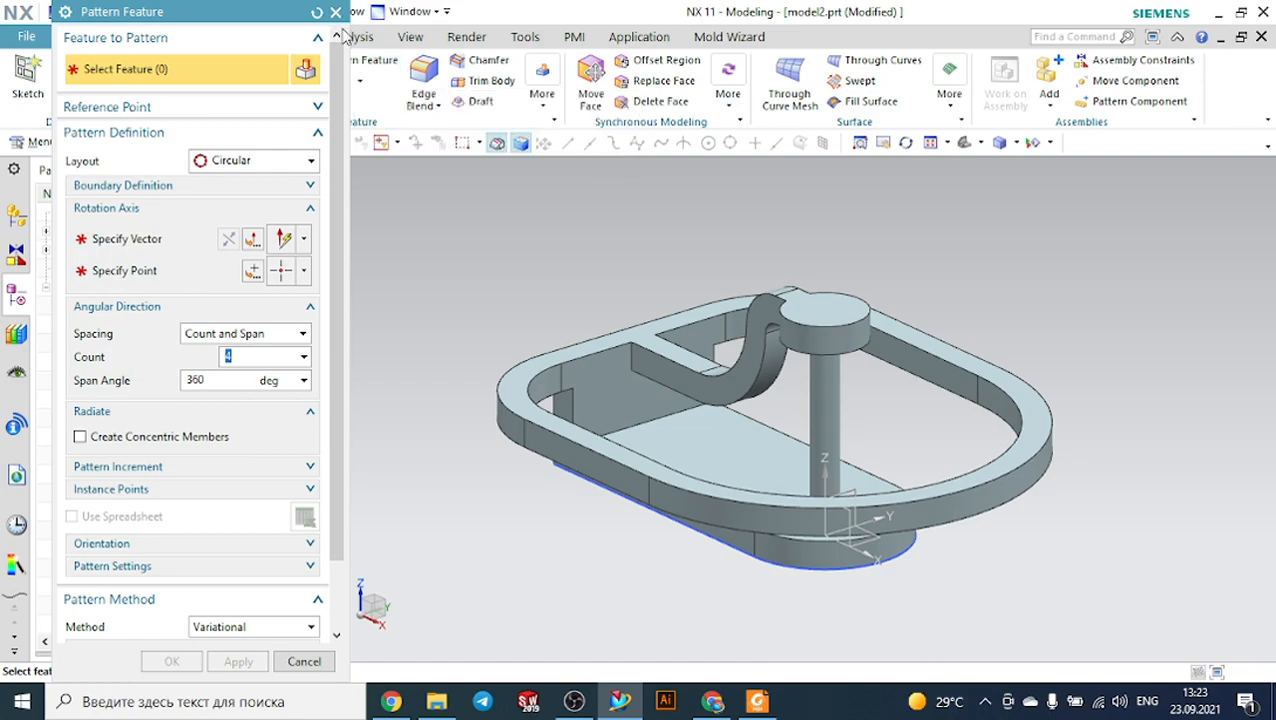
{"action": "left_click", "coordinate": [334, 12]}
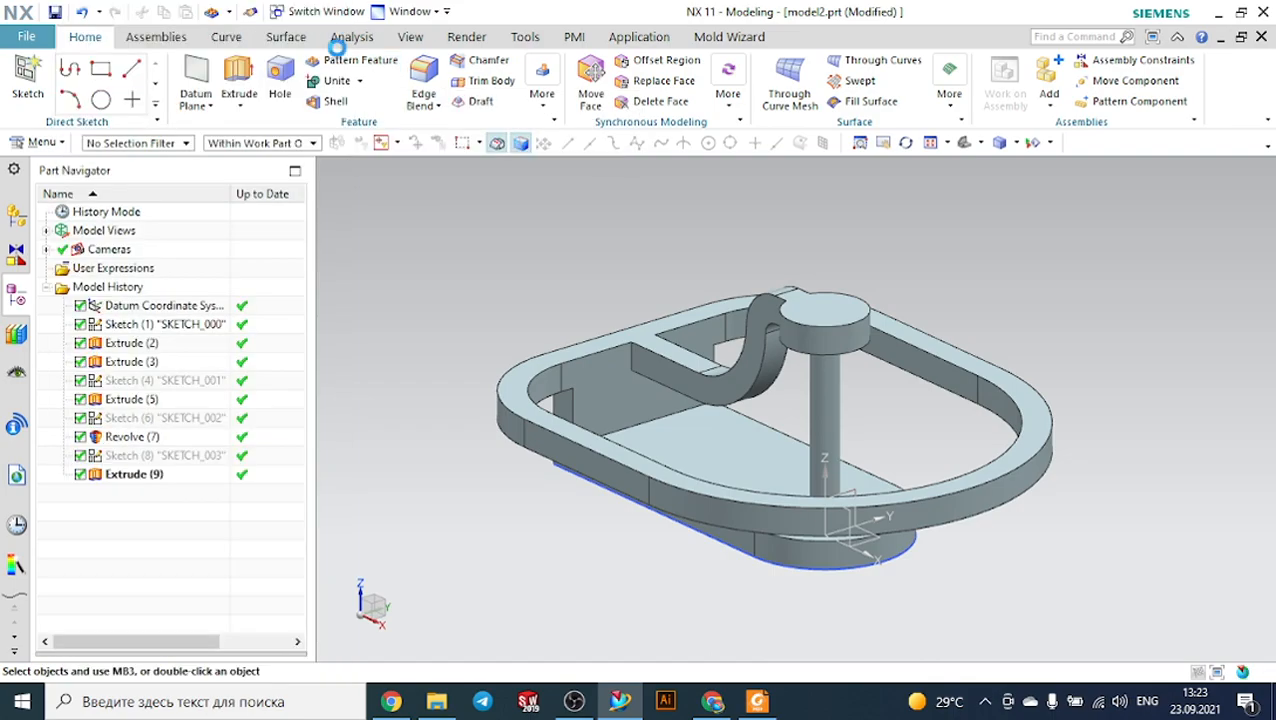
{"action": "double_click", "coordinate": [133, 476]}
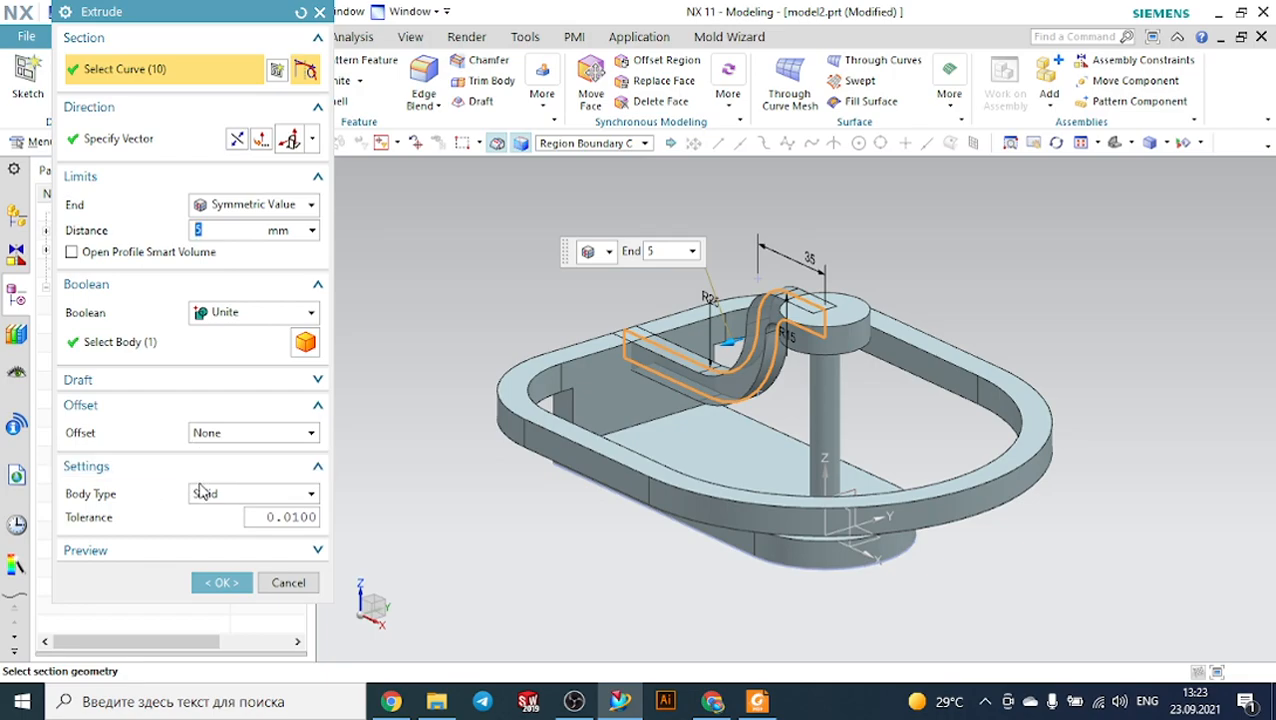
{"action": "left_click", "coordinate": [248, 312]}
{"action": "left_click", "coordinate": [222, 334]}
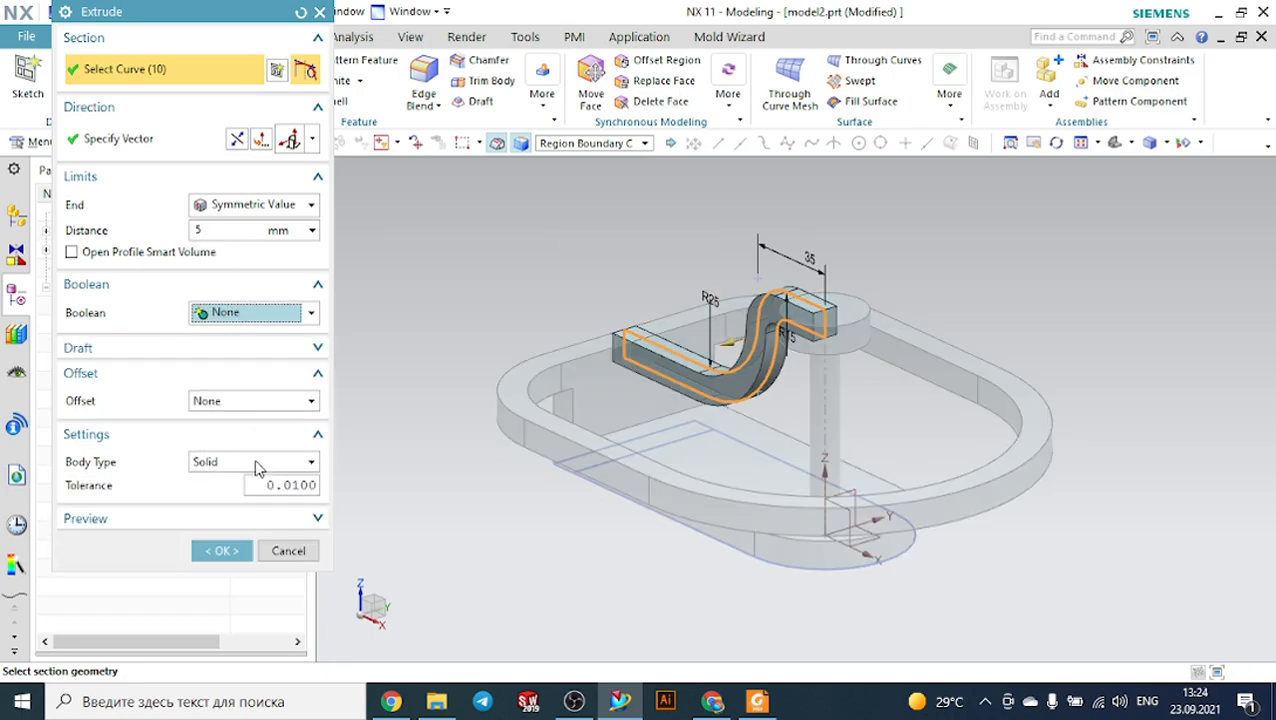
{"action": "left_click", "coordinate": [250, 553]}
Pattern the rib extrusion circularly around the Z axis through the origin, with a count of 4 over 360 degrees.
{"action": "middle_click_drag", "start_coordinate": [496, 305], "coordinate": [538, 303]}
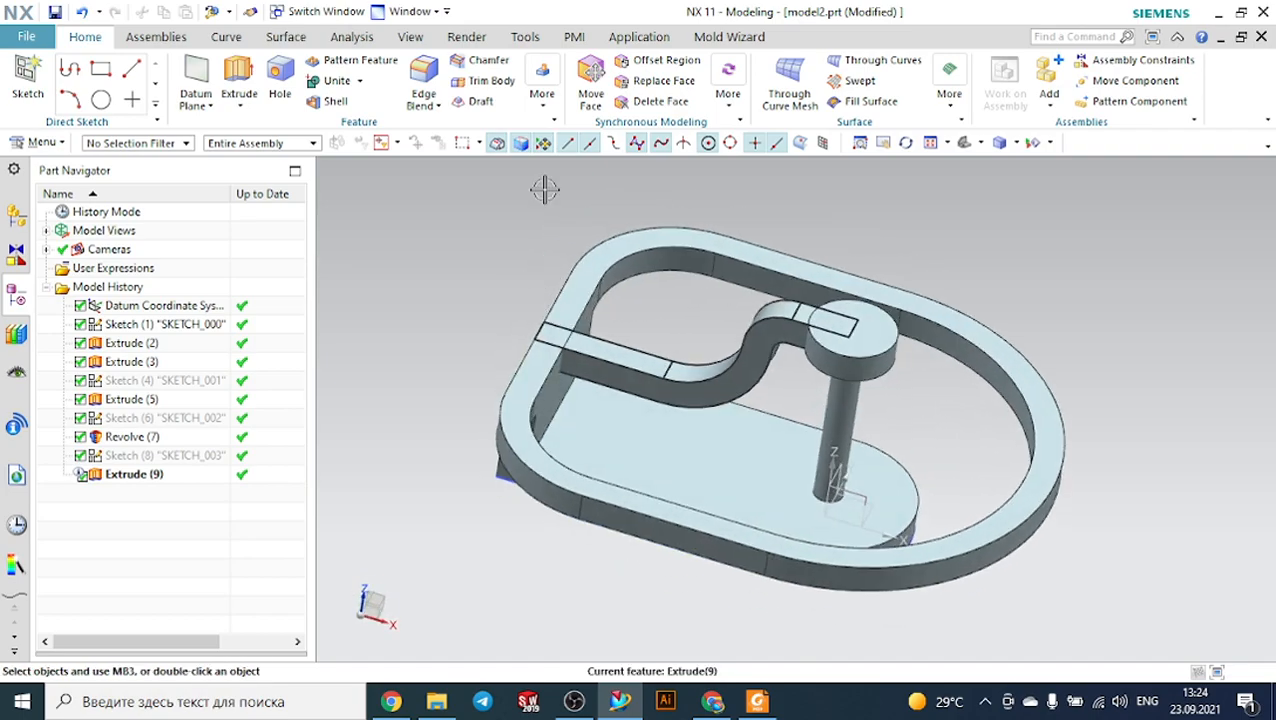
{"action": "left_click", "coordinate": [360, 61]}
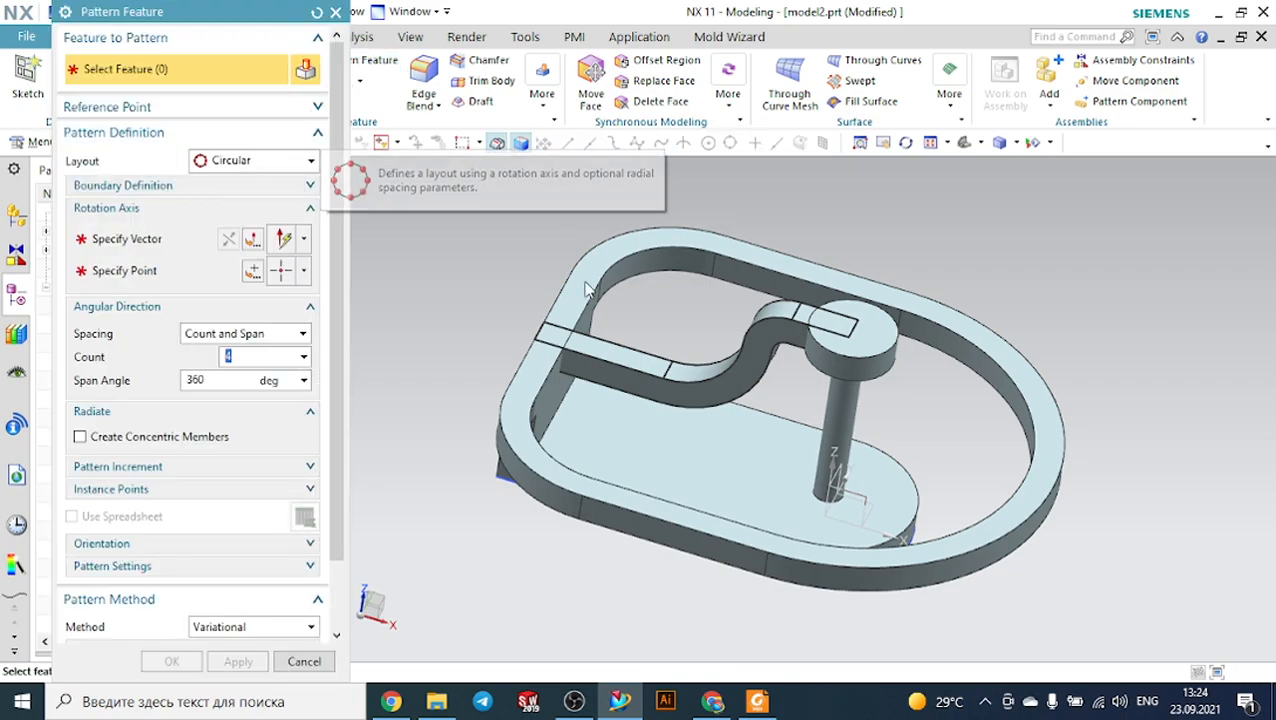
{"action": "left_click", "coordinate": [614, 338]}
{"action": "left_click", "coordinate": [205, 243]}
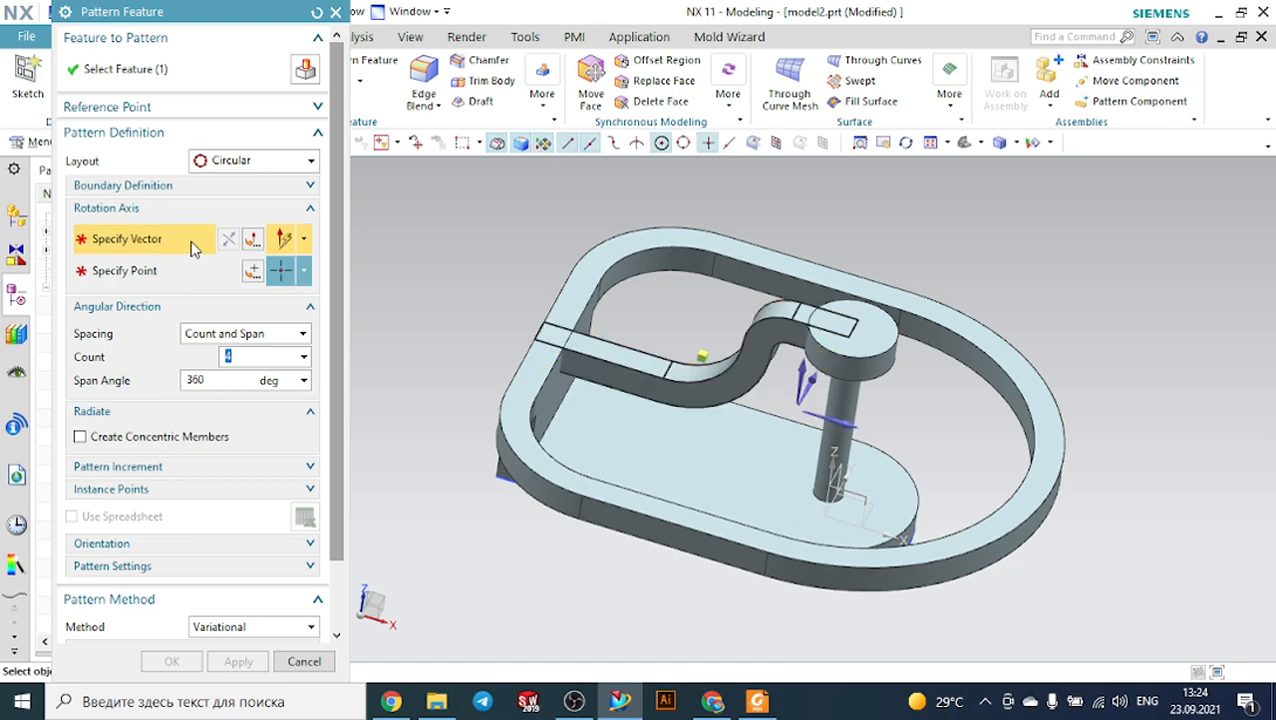
{"action": "left_click", "coordinate": [800, 378]}
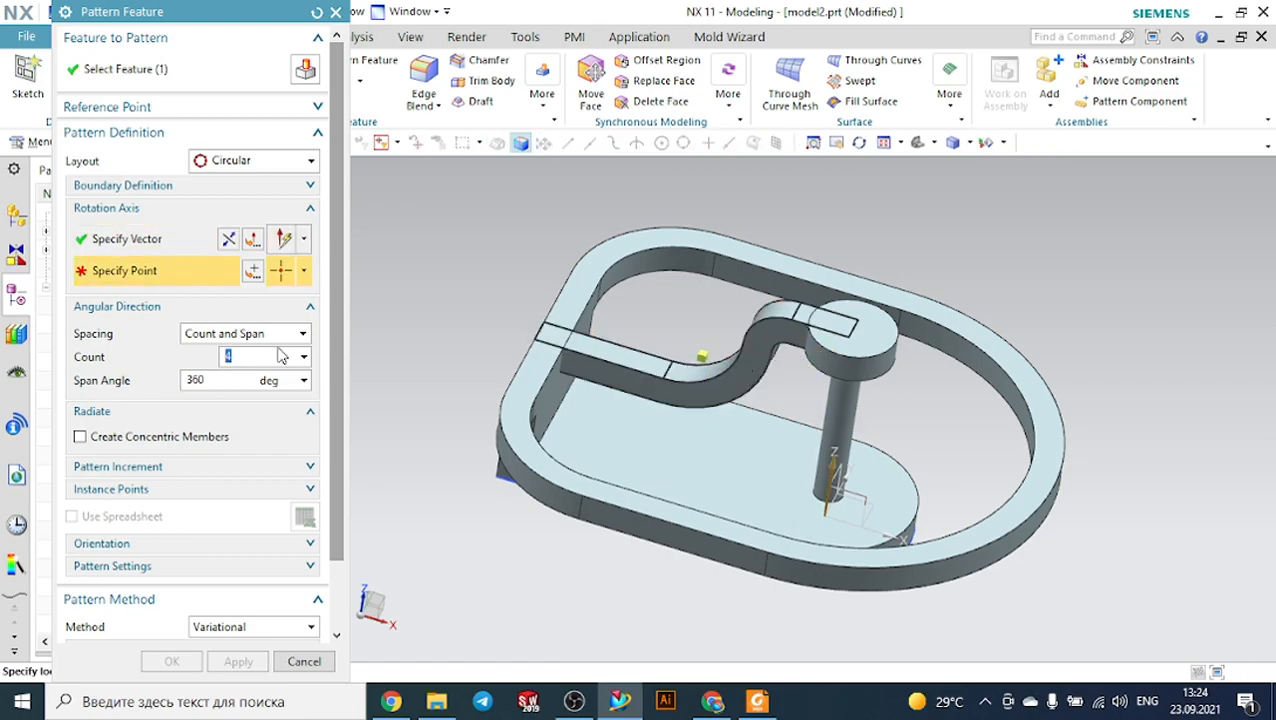
{"action": "left_click", "coordinate": [257, 273]}
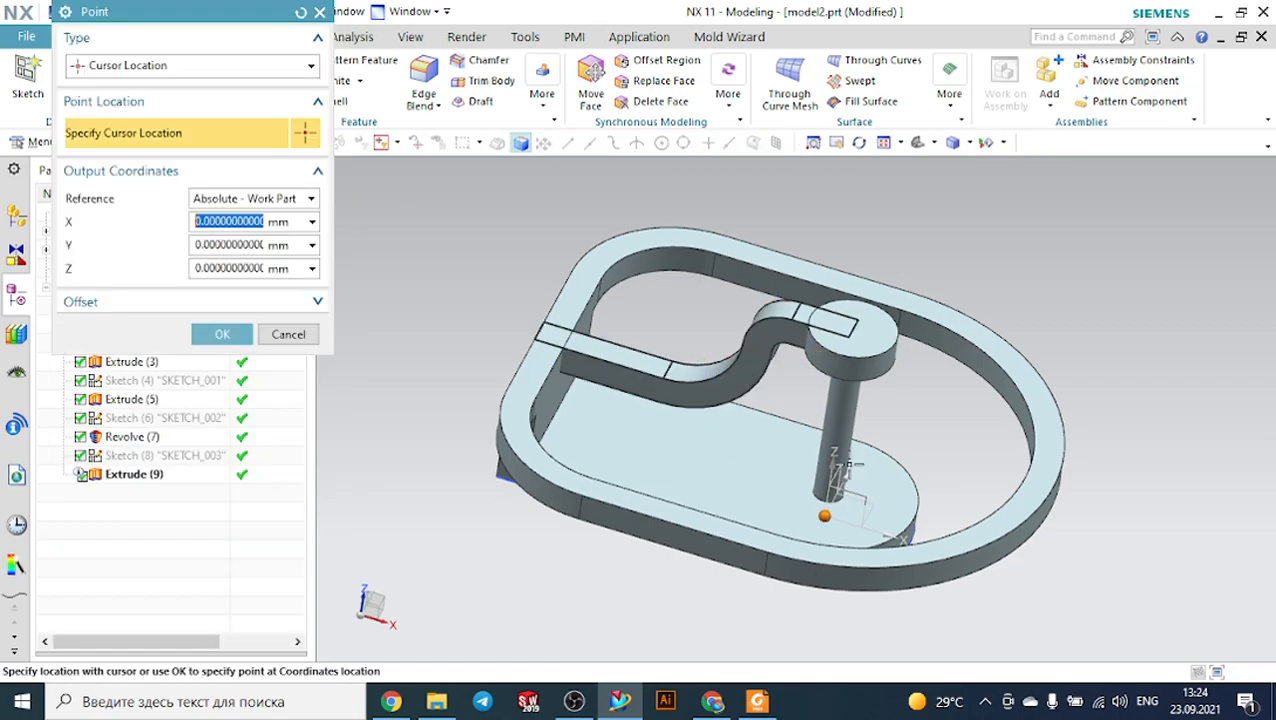
{"action": "left_click", "coordinate": [222, 334]}
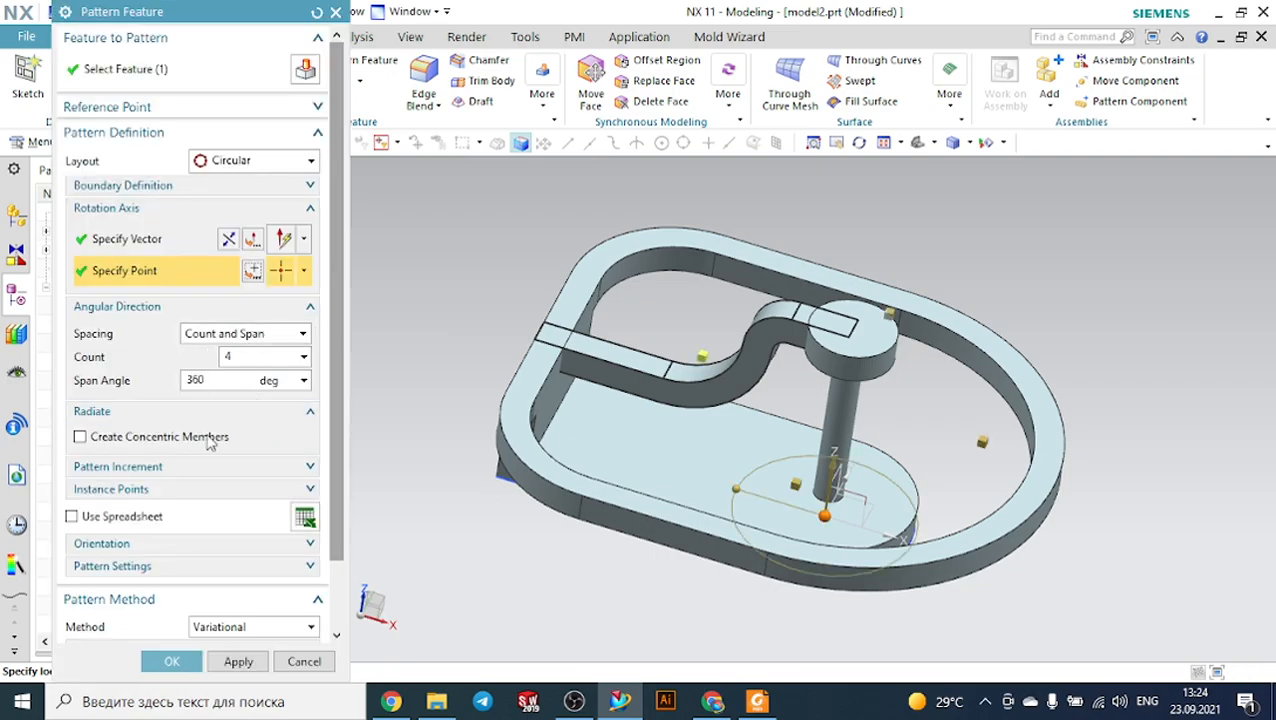
{"action": "left_click", "coordinate": [171, 661]}
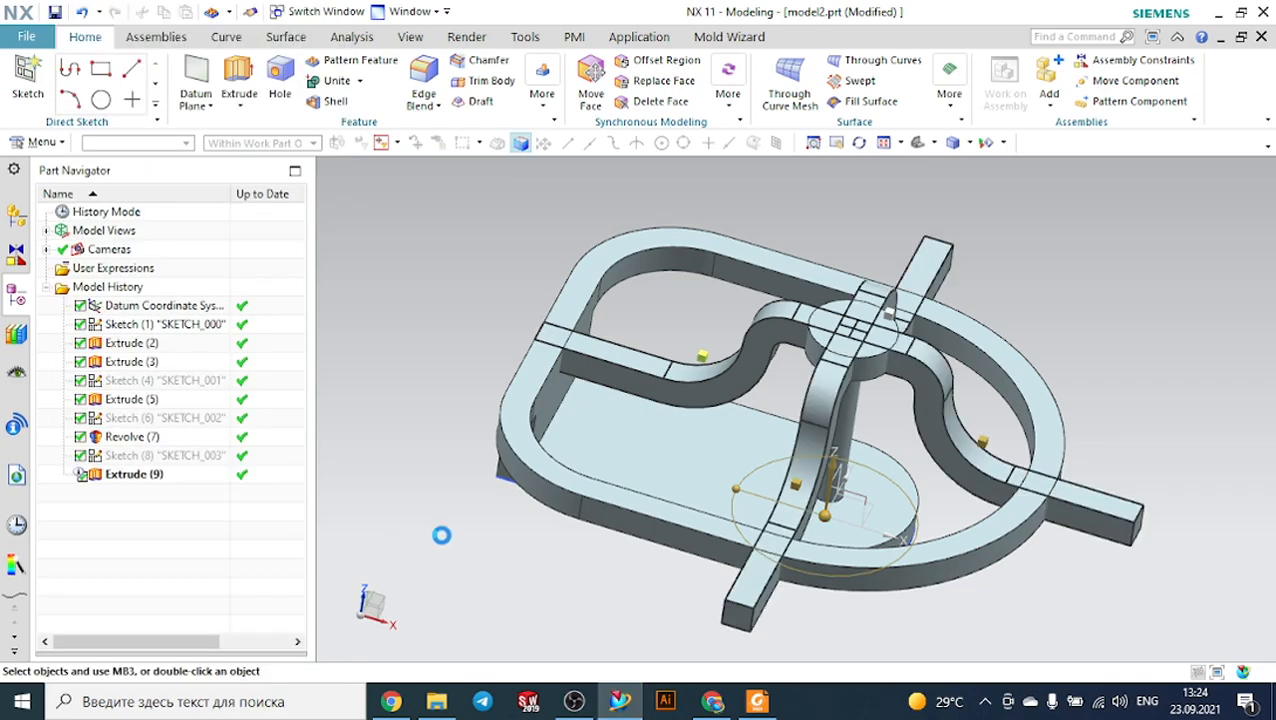
{"action": "middle_click_drag", "start_coordinate": [983, 365], "coordinate": [1091, 353]}
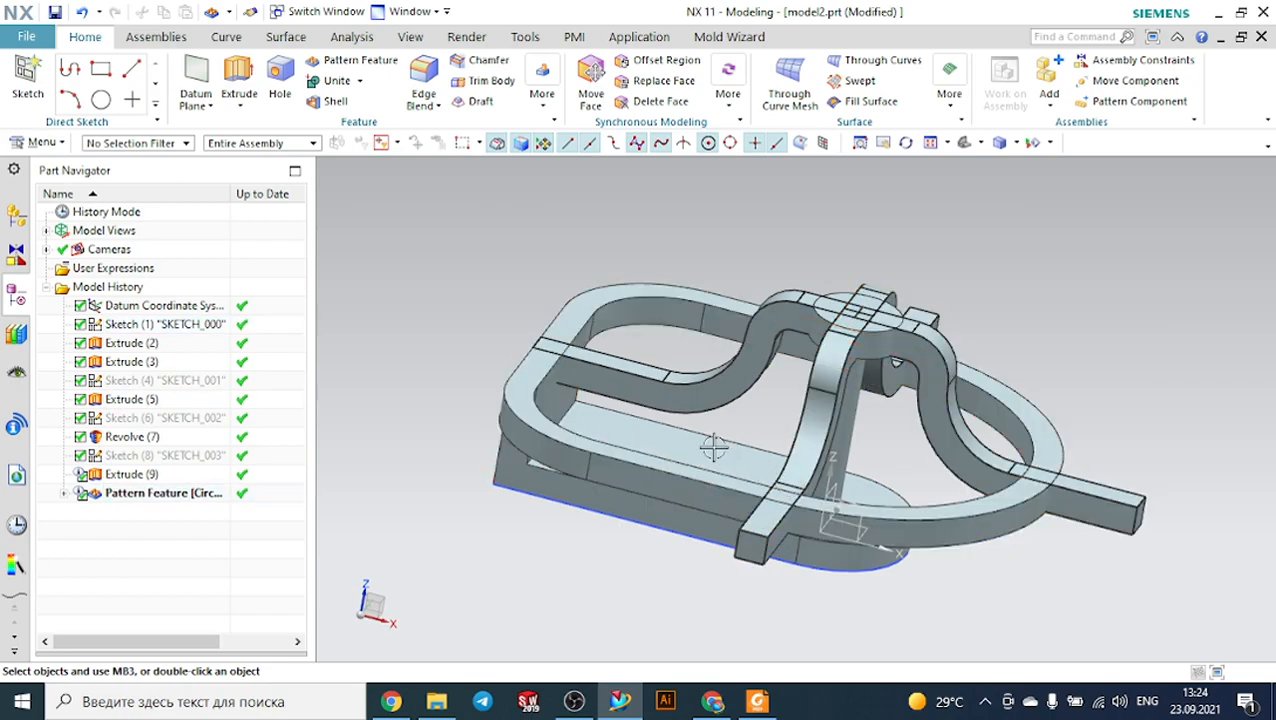
{"action": "middle_click_drag", "start_coordinate": [1045, 402], "coordinate": [1032, 408]}
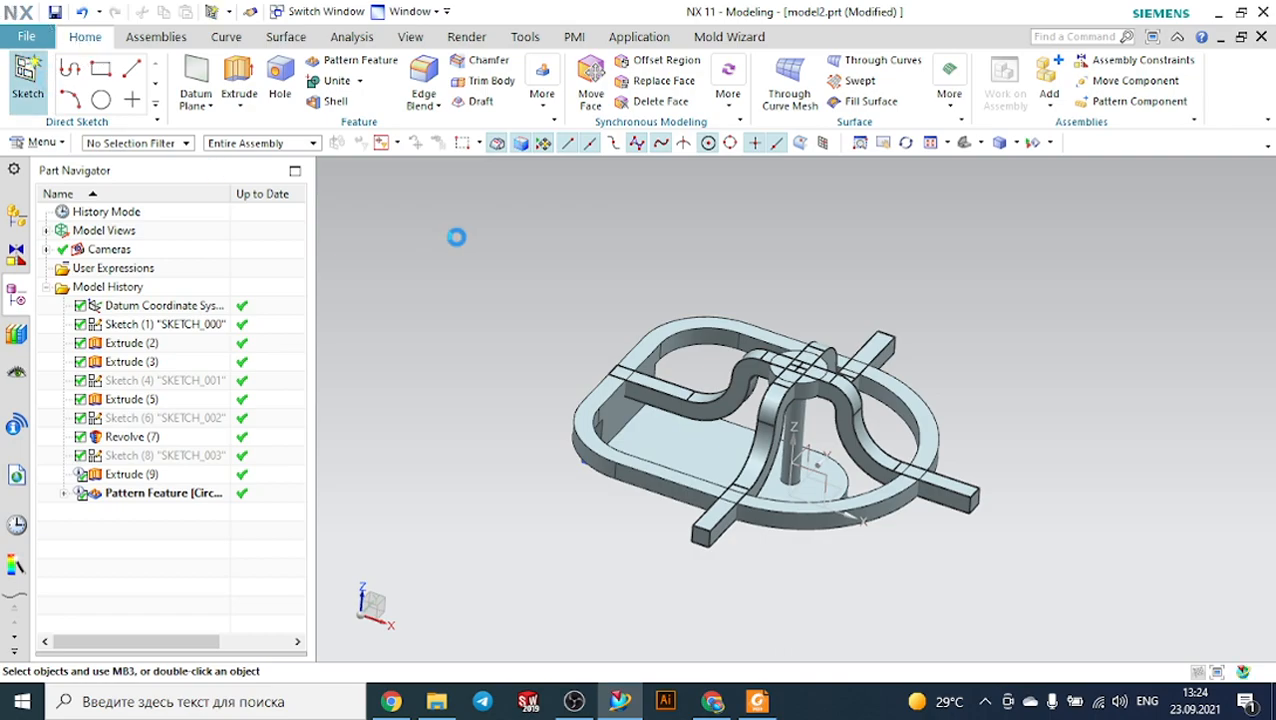
{"action": "scroll", "coordinate": [586, 366], "scroll_direction": "up", "scroll_amount": 1}
{"action": "left_click", "coordinate": [594, 405]}
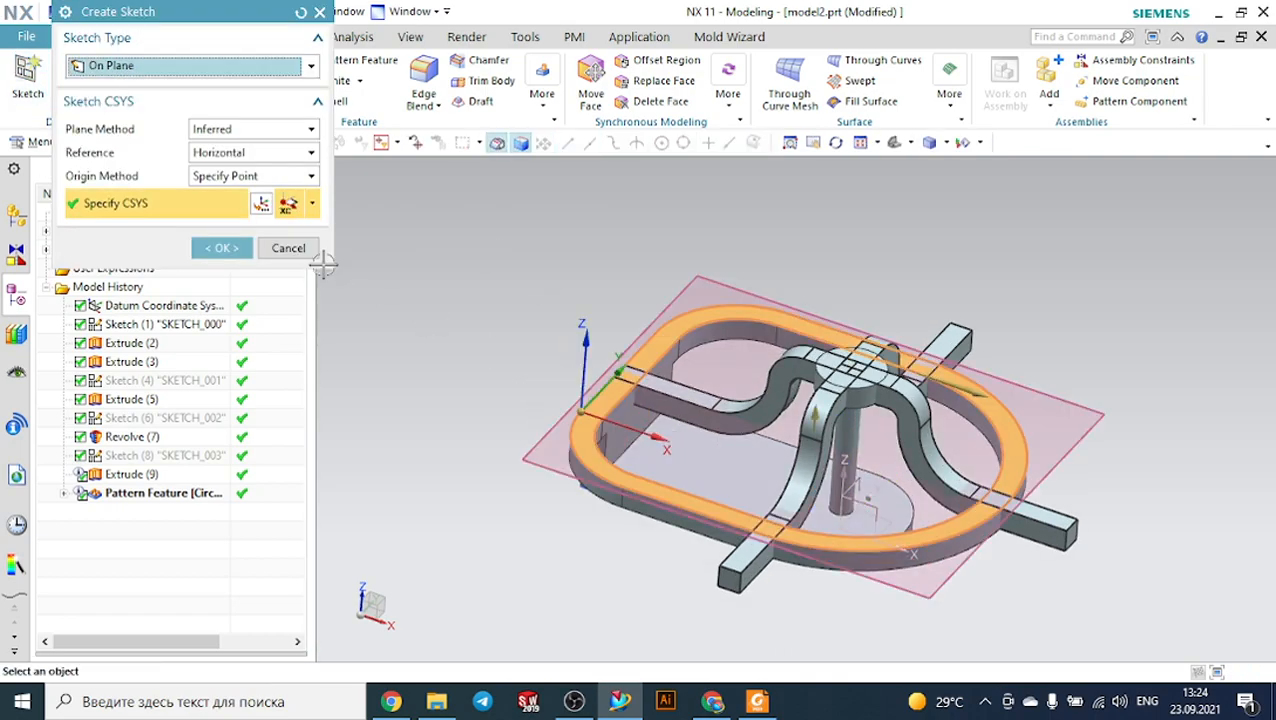
{"action": "left_click", "coordinate": [236, 248]}
{"action": "scroll", "coordinate": [441, 262], "scroll_direction": "down", "scroll_amount": 2}
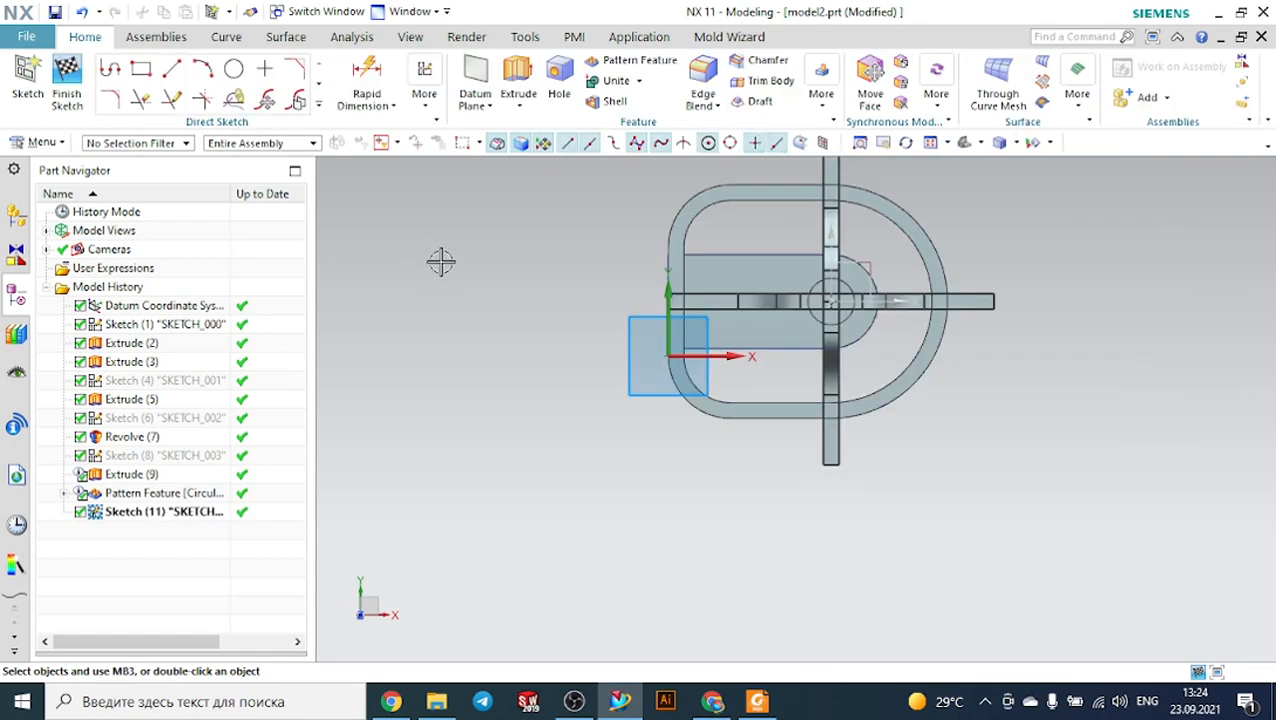
{"action": "left_click", "coordinate": [318, 106]}
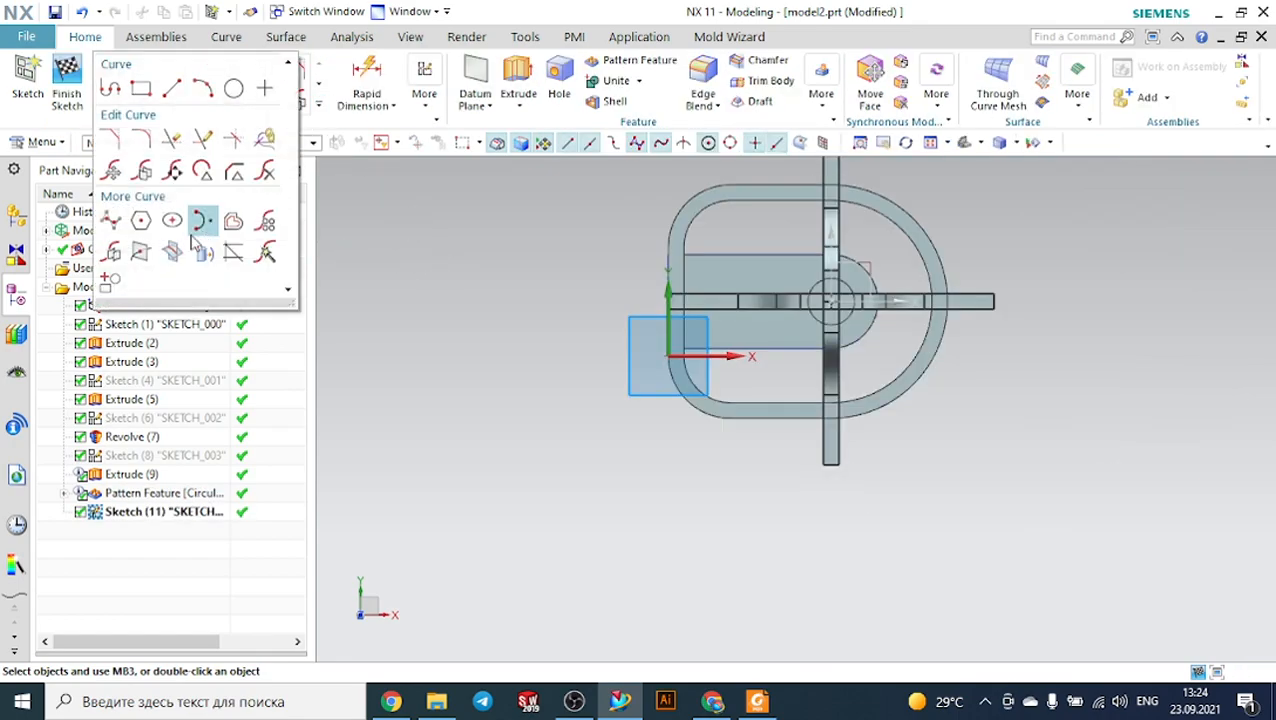
{"action": "left_click", "coordinate": [203, 251]}
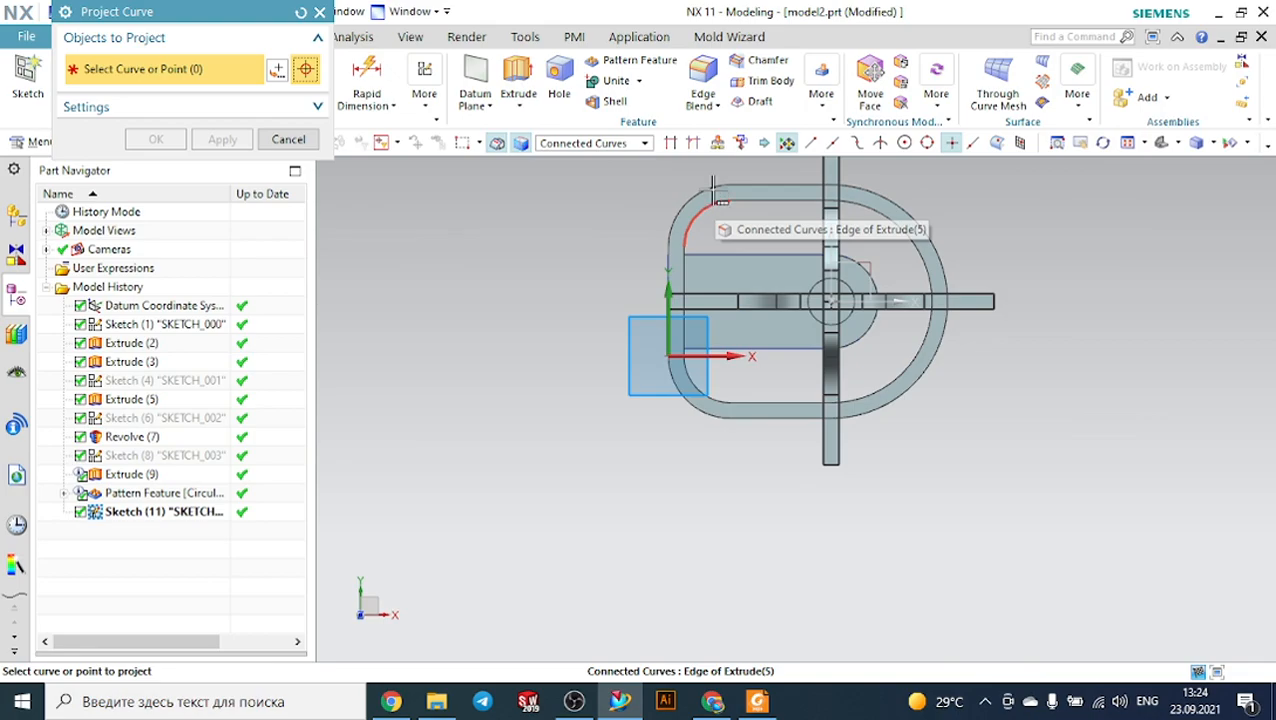
{"action": "left_click", "coordinate": [712, 186]}
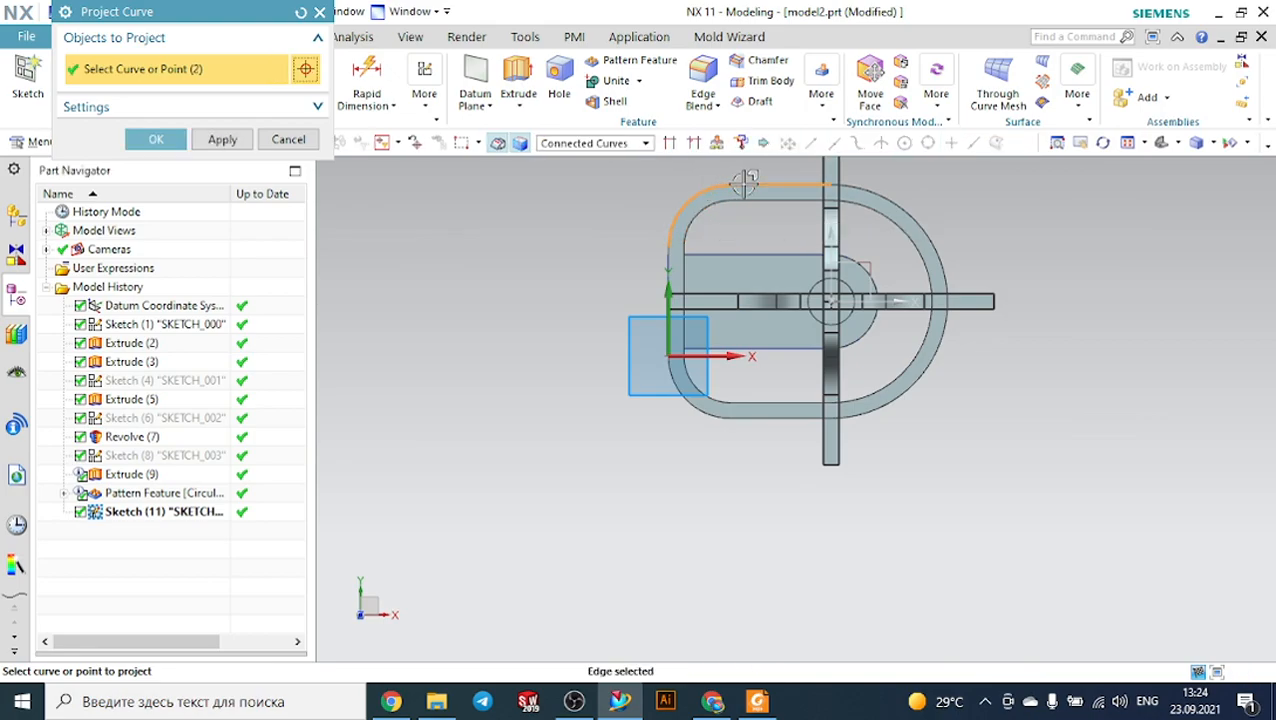
{"action": "left_click", "coordinate": [912, 405]}
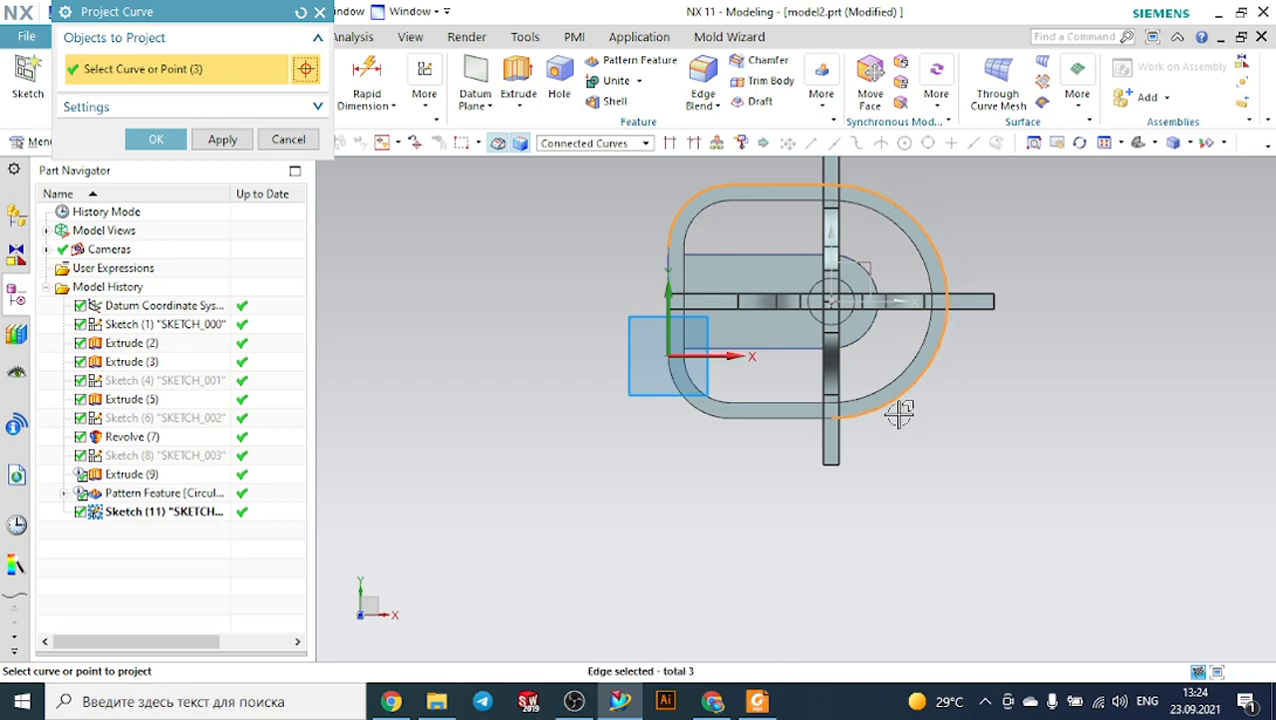
{"action": "left_click", "coordinate": [790, 427]}
{"action": "left_click", "coordinate": [706, 417]}
{"action": "scroll", "coordinate": [665, 318], "scroll_direction": "up", "scroll_amount": 3}
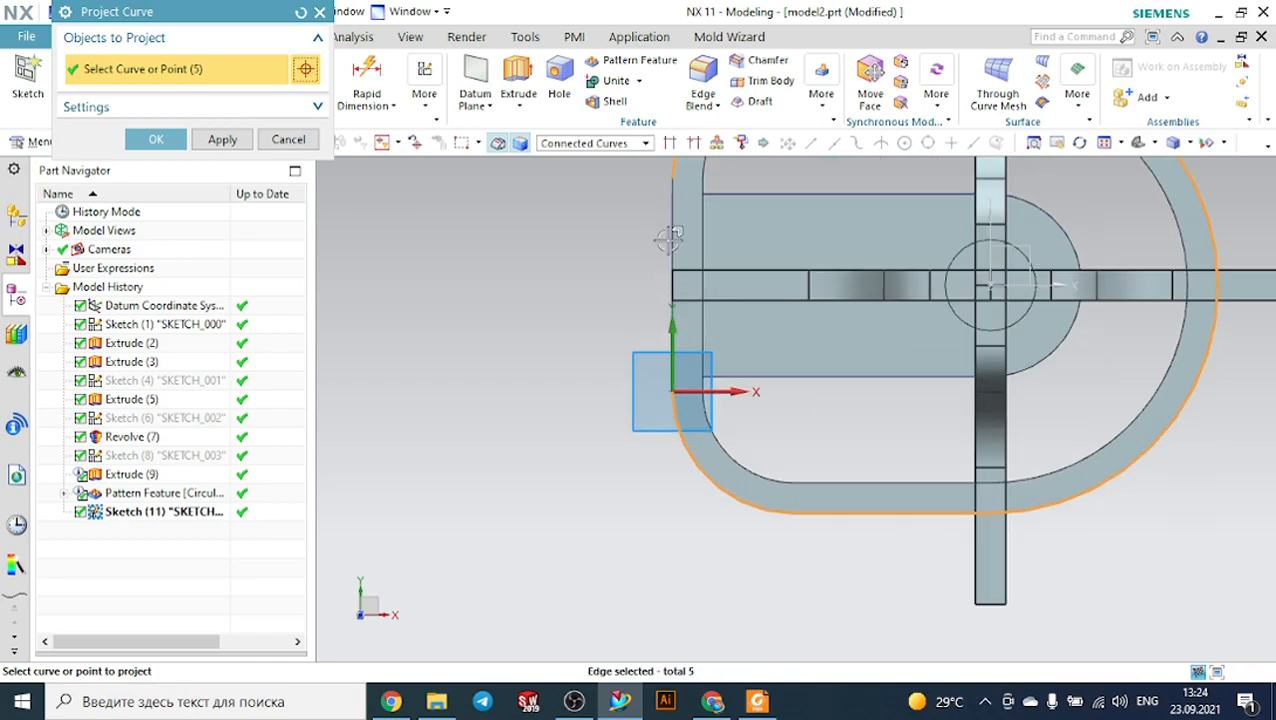
{"action": "left_click", "coordinate": [672, 200]}
{"action": "scroll", "coordinate": [671, 190], "scroll_direction": "up", "scroll_amount": 2}
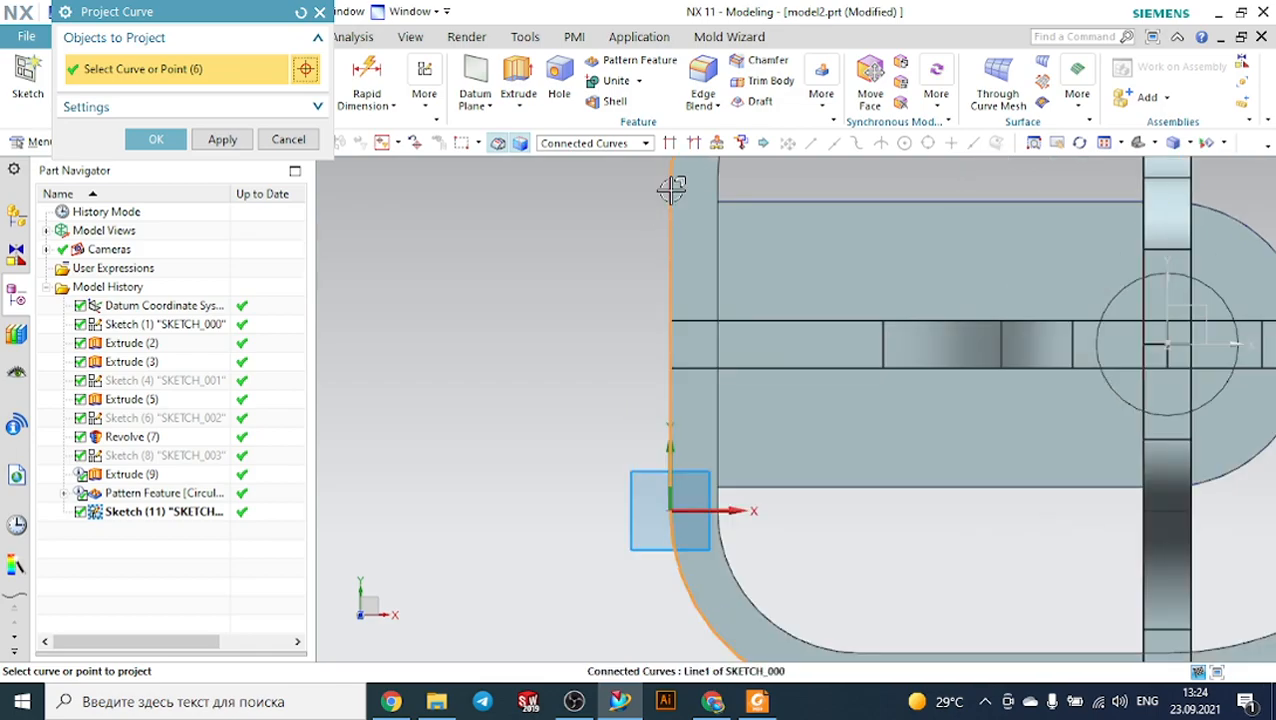
{"action": "scroll", "coordinate": [647, 294], "scroll_direction": "down", "scroll_amount": 3}
{"action": "scroll", "coordinate": [636, 437], "scroll_direction": "up", "scroll_amount": 3}
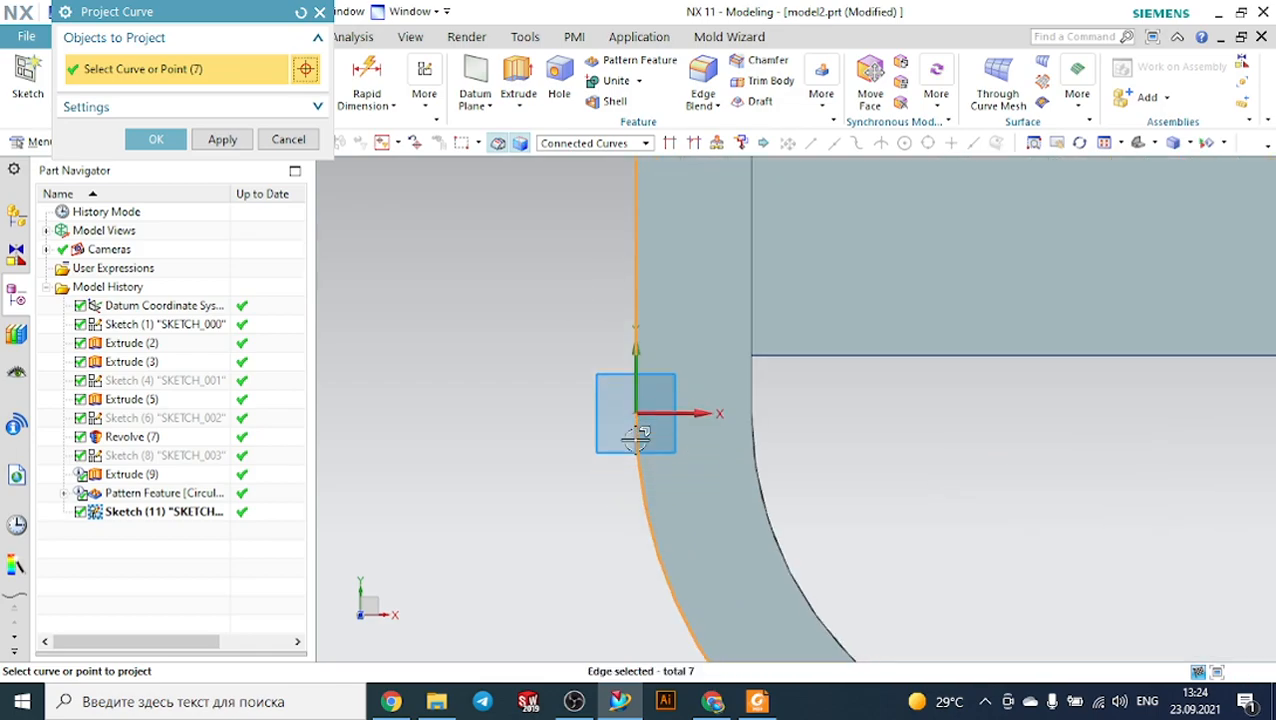
{"action": "middle_click_drag", "start_coordinate": [482, 408], "coordinate": [522, 402]}
{"action": "scroll", "coordinate": [522, 402], "scroll_direction": "down", "scroll_amount": 6}
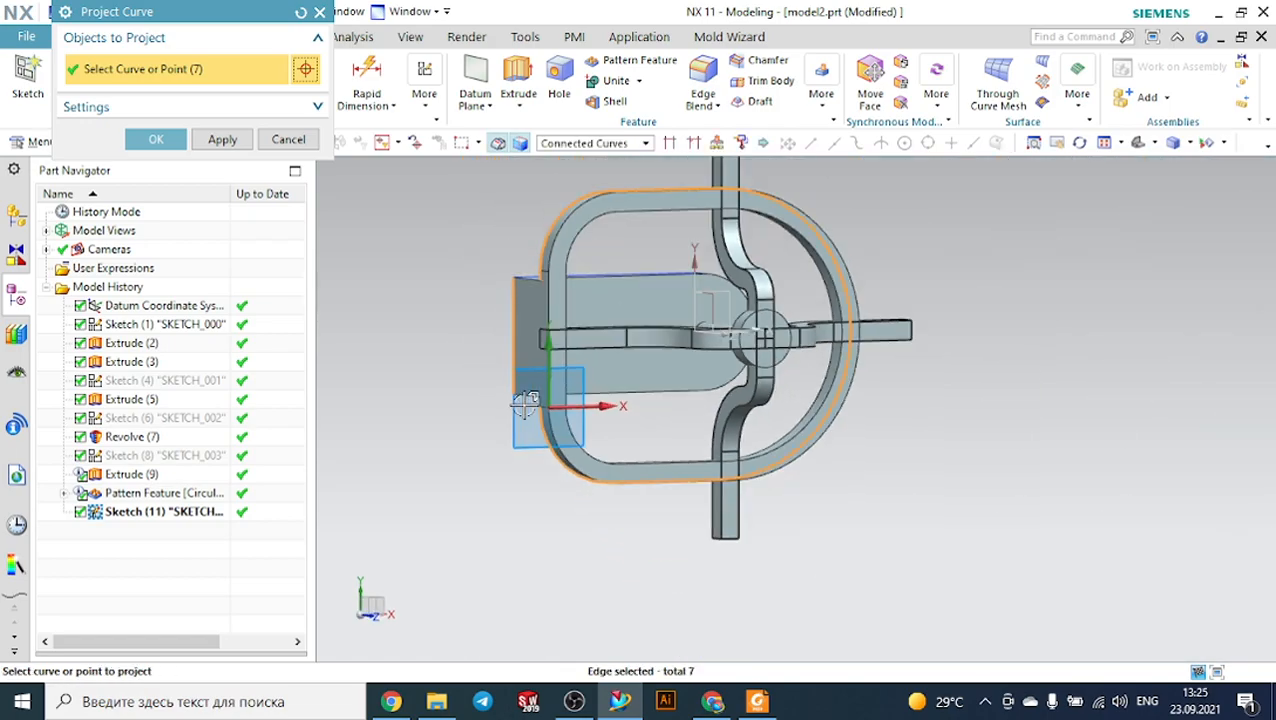
{"action": "left_click", "coordinate": [285, 140]}
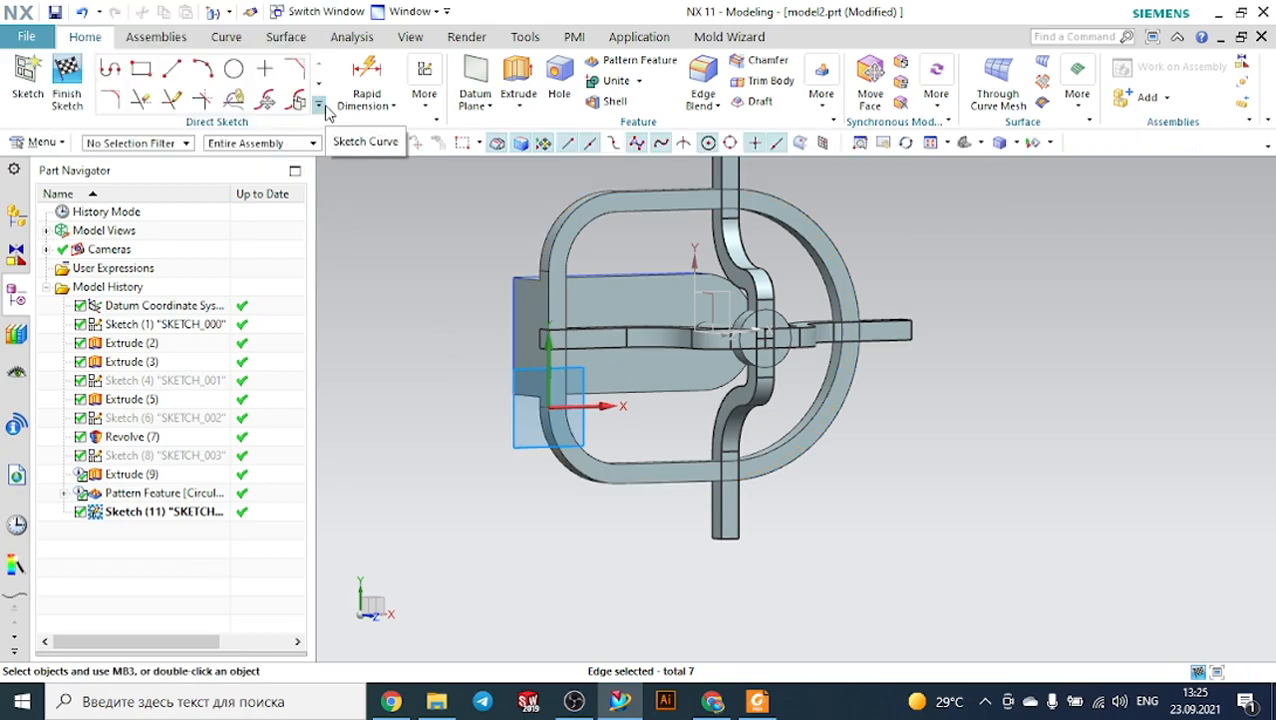
{"action": "left_click", "coordinate": [319, 106]}
{"action": "left_click", "coordinate": [412, 306]}
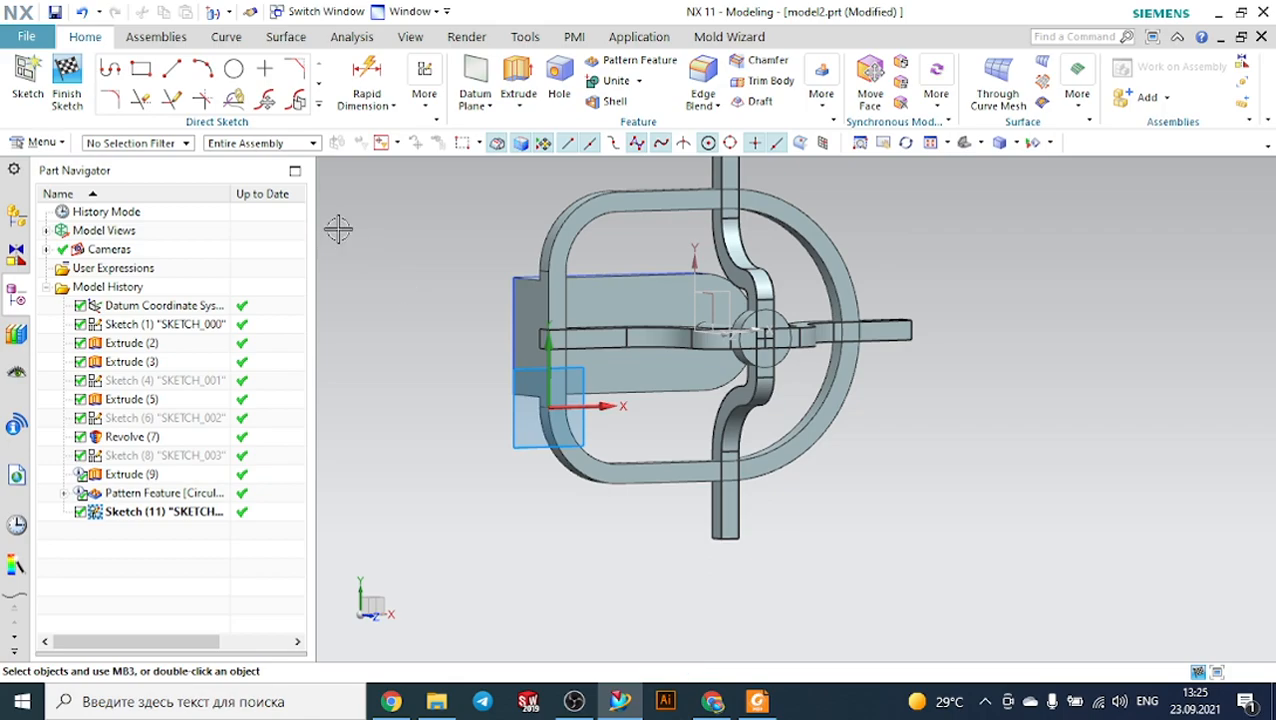
{"action": "left_click", "coordinate": [67, 85]}
Create a new sketch on the top face of the rounded ring.
{"action": "middle_click_drag", "start_coordinate": [520, 390], "coordinate": [488, 346]}
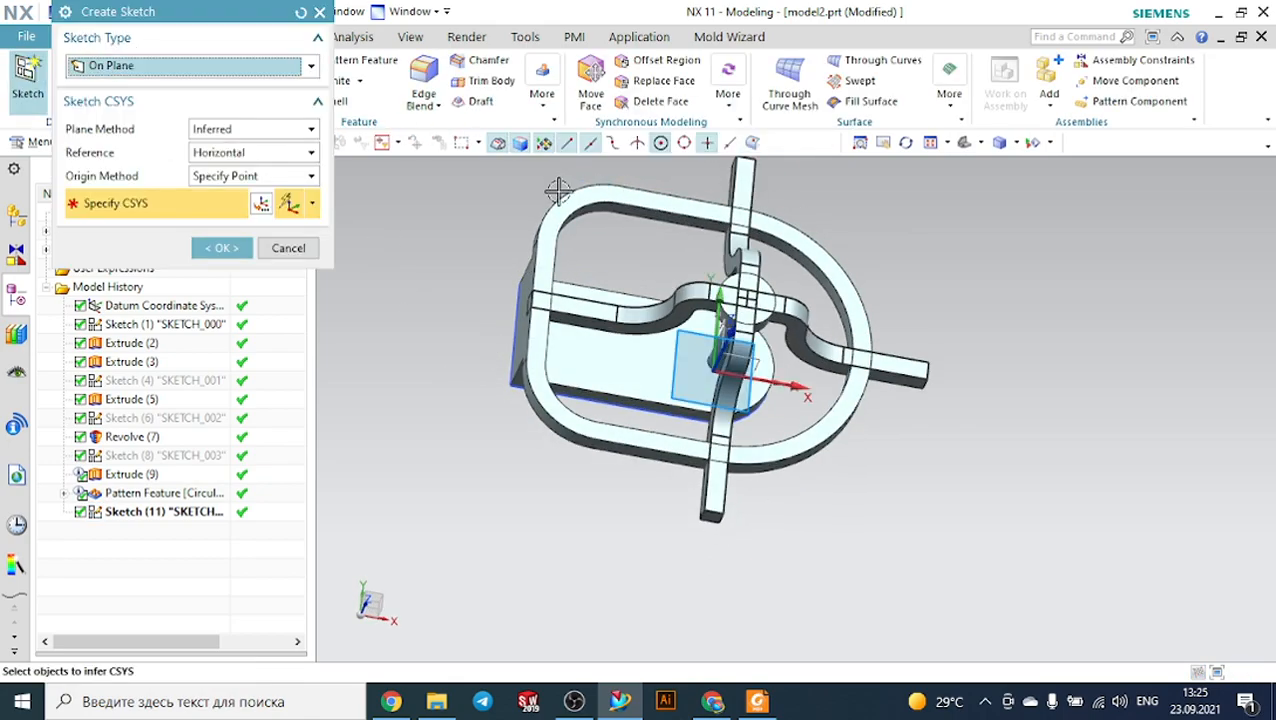
{"action": "middle_click_drag", "start_coordinate": [473, 297], "coordinate": [513, 296]}
{"action": "scroll", "coordinate": [531, 352], "scroll_direction": "up", "scroll_amount": 3}
{"action": "left_click", "coordinate": [517, 329]}
{"action": "left_click", "coordinate": [222, 248]}
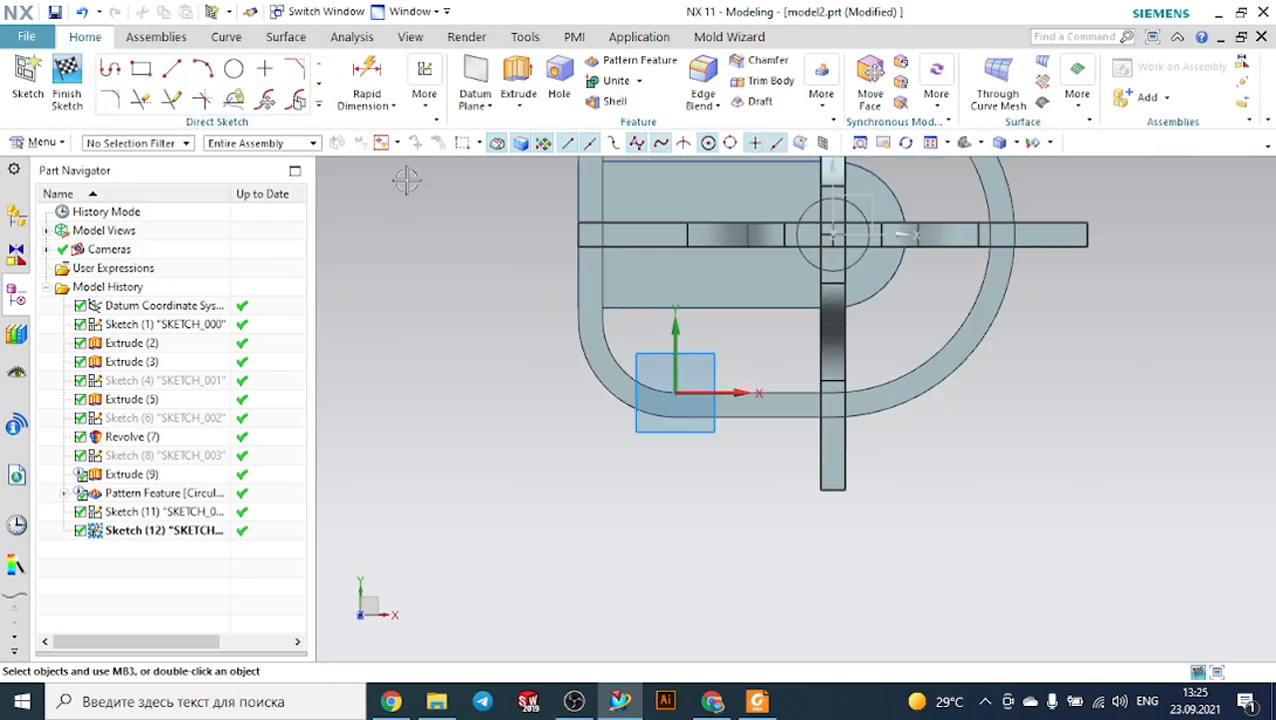
Project all the ring's outer edges into the sketch to form a closed outline.
{"action": "left_click", "coordinate": [318, 103]}
{"action": "left_click", "coordinate": [203, 253]}
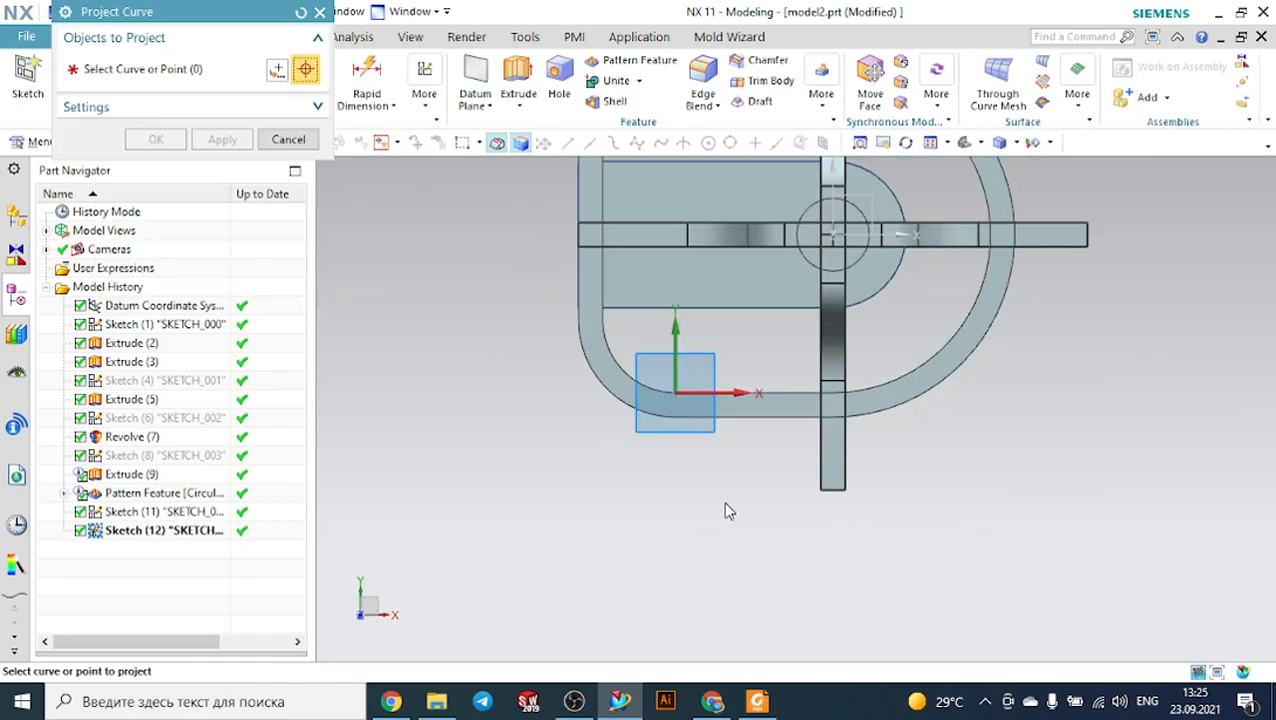
{"action": "left_click", "coordinate": [766, 418]}
{"action": "left_click", "coordinate": [901, 399]}
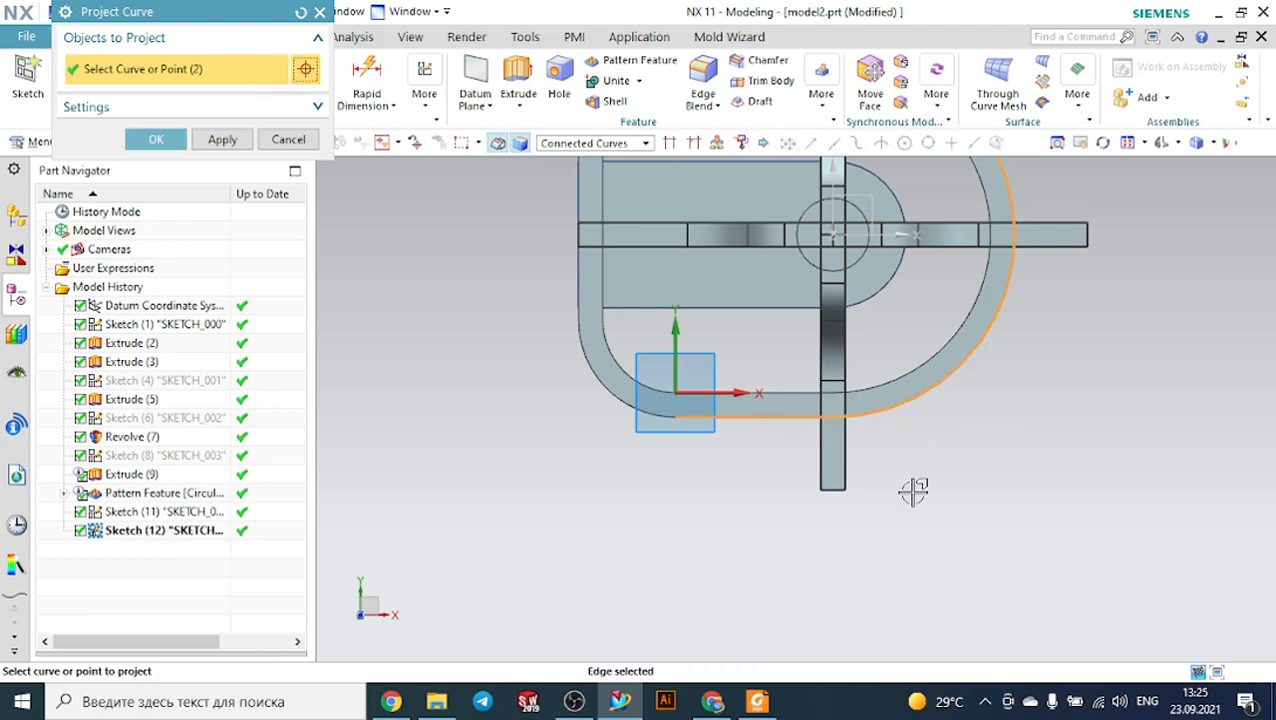
{"action": "scroll", "coordinate": [914, 491], "scroll_direction": "down", "scroll_amount": 3}
{"action": "scroll", "coordinate": [846, 246], "scroll_direction": "up", "scroll_amount": 2}
{"action": "left_click", "coordinate": [826, 277]}
{"action": "scroll", "coordinate": [678, 376], "scroll_direction": "up", "scroll_amount": 4}
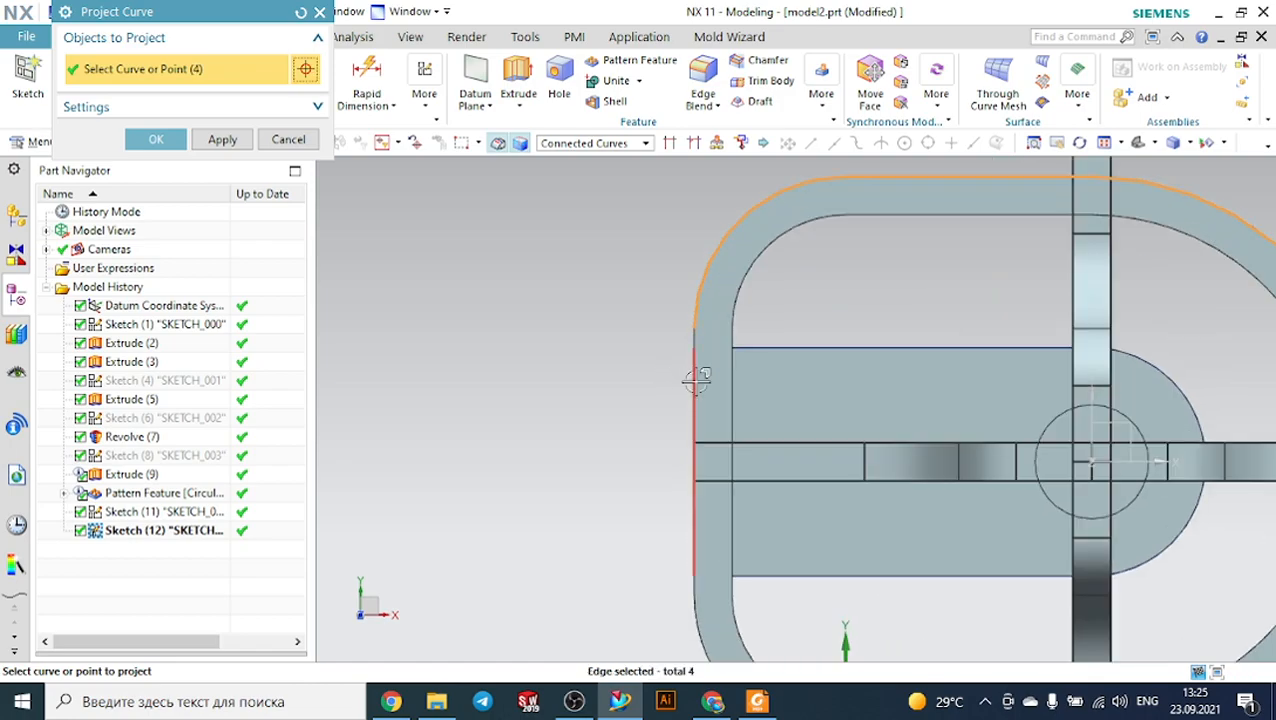
{"action": "scroll", "coordinate": [698, 360], "scroll_direction": "up", "scroll_amount": 2}
{"action": "left_click", "coordinate": [692, 313]}
{"action": "left_click", "coordinate": [692, 342]}
{"action": "scroll", "coordinate": [564, 302], "scroll_direction": "down", "scroll_amount": 4}
{"action": "scroll", "coordinate": [632, 416], "scroll_direction": "up", "scroll_amount": 4}
{"action": "left_click", "coordinate": [630, 418]}
{"action": "scroll", "coordinate": [617, 368], "scroll_direction": "up", "scroll_amount": 3}
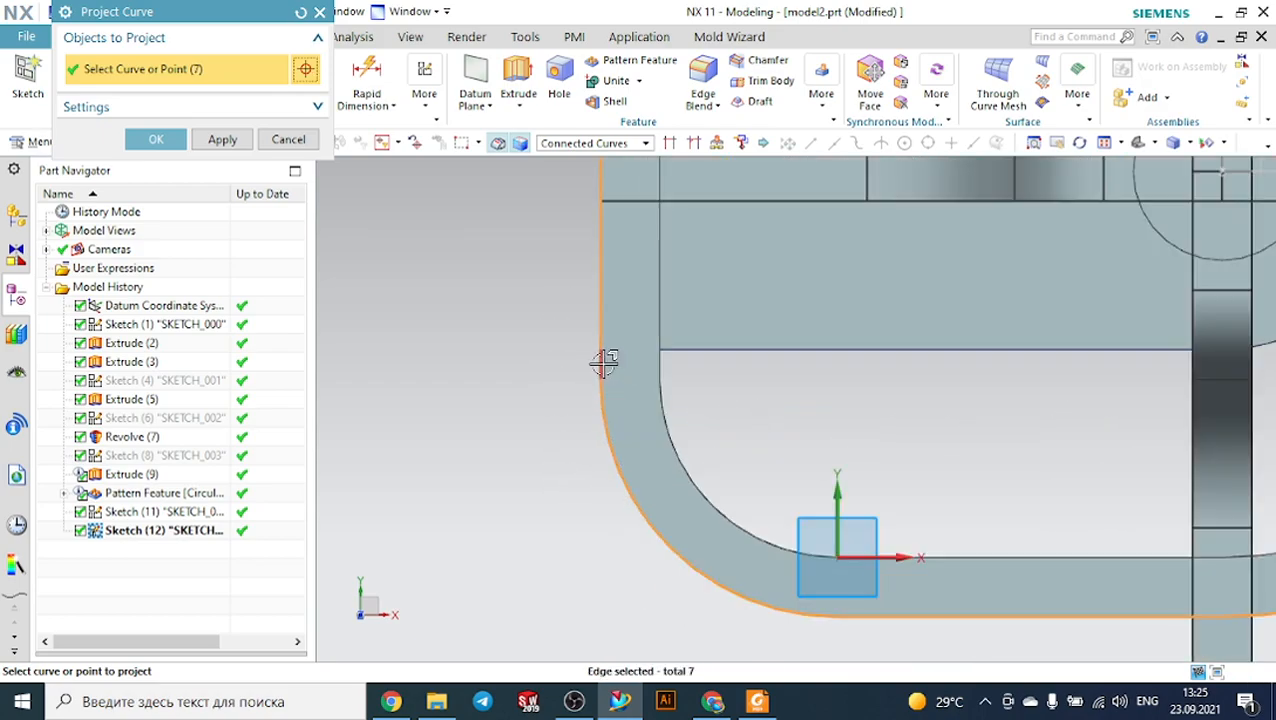
{"action": "left_click", "coordinate": [604, 363]}
{"action": "scroll", "coordinate": [555, 447], "scroll_direction": "down", "scroll_amount": 6}
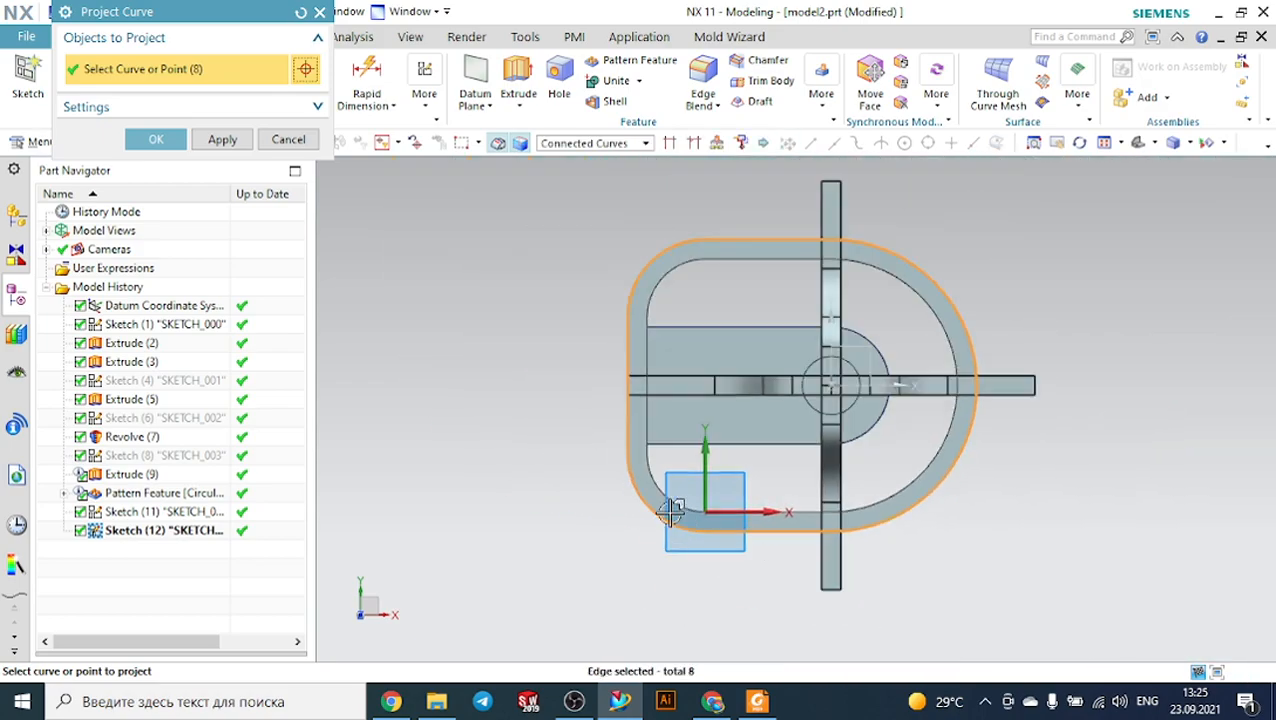
{"action": "left_click", "coordinate": [170, 141]}
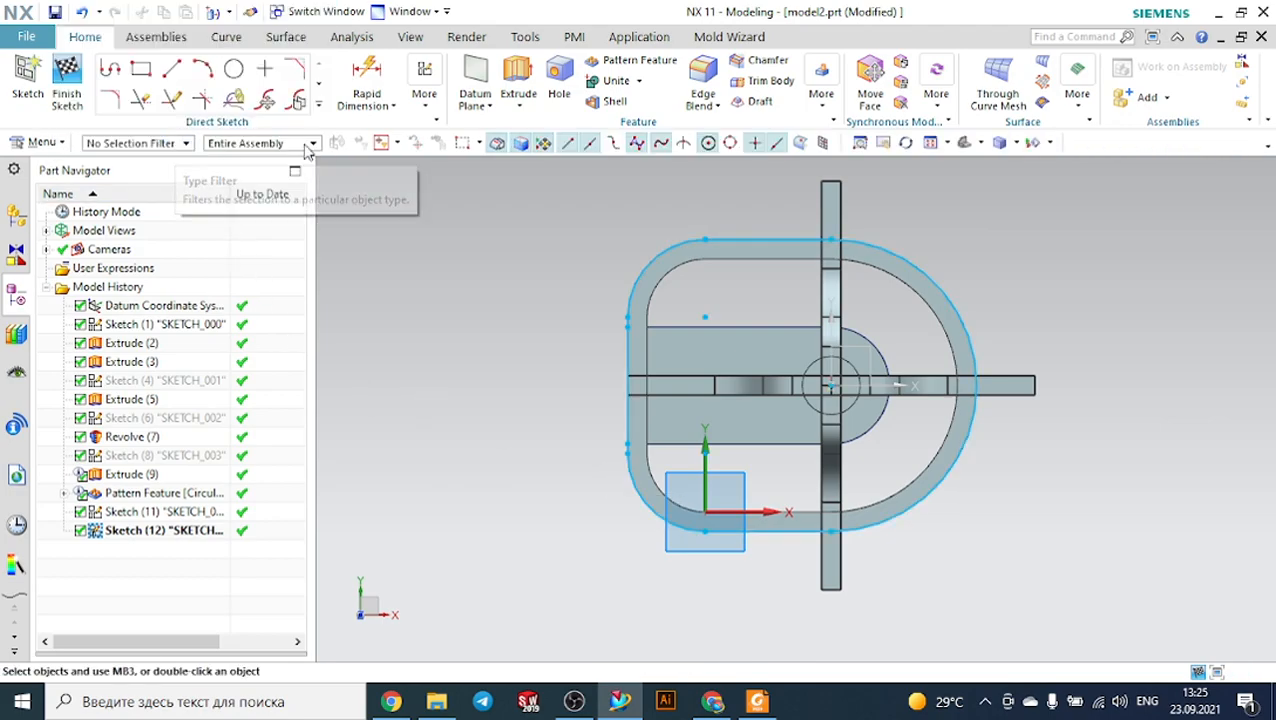
Offset the projected outline outward by 40 mm, selecting it as connected curves.
{"action": "left_click", "coordinate": [318, 107]}
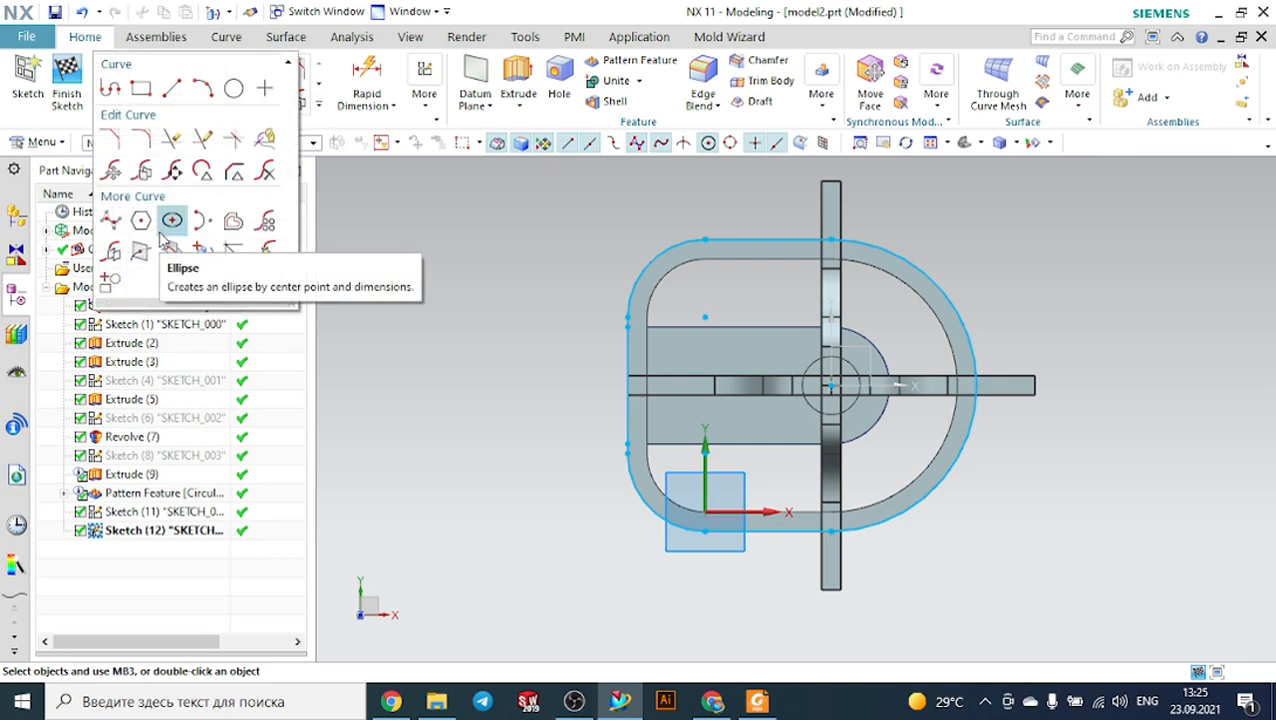
{"action": "left_click", "coordinate": [233, 220]}
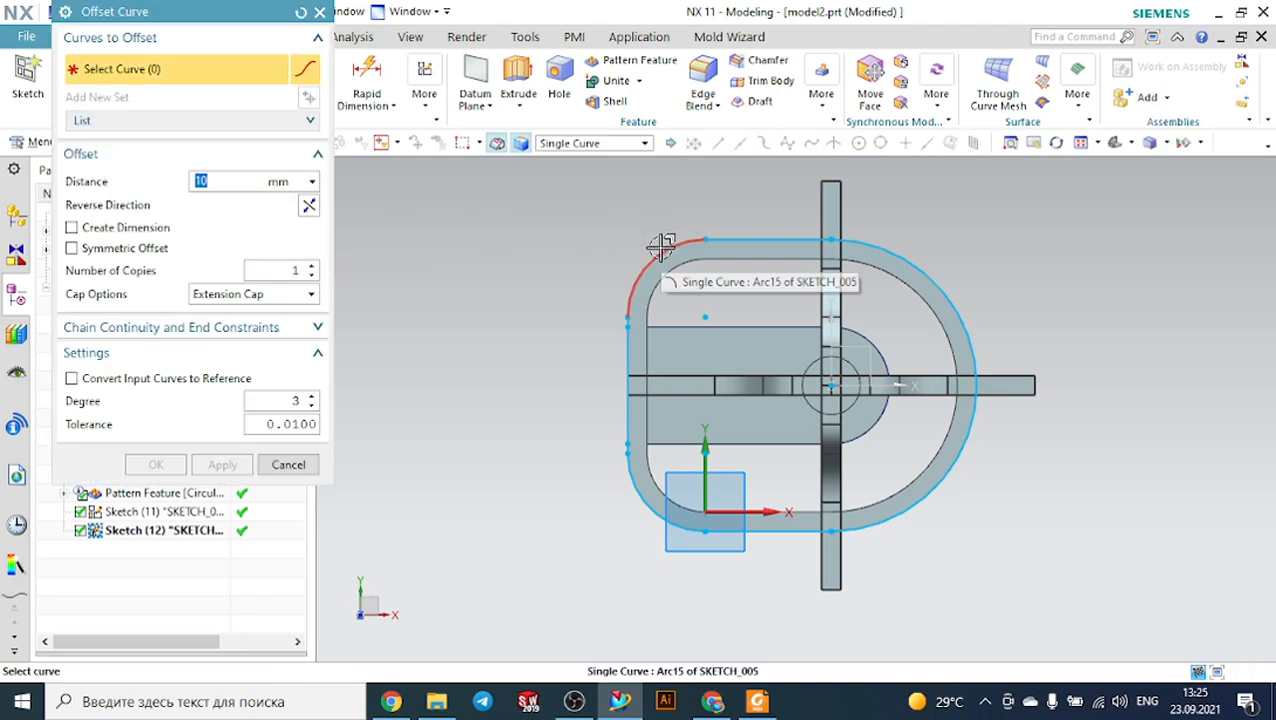
{"action": "left_click", "coordinate": [576, 146]}
{"action": "left_click", "coordinate": [584, 174]}
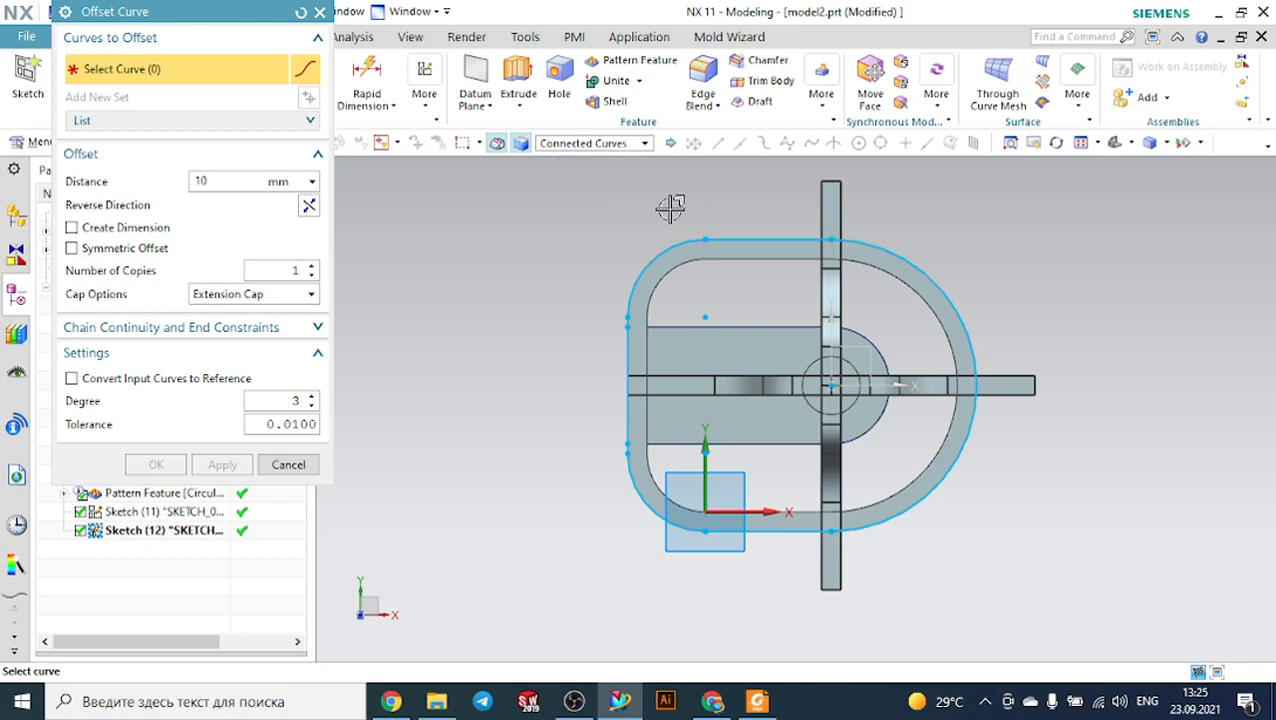
{"action": "left_click", "coordinate": [668, 232]}
{"action": "left_click_drag", "start_coordinate": [660, 218], "coordinate": [624, 177]}
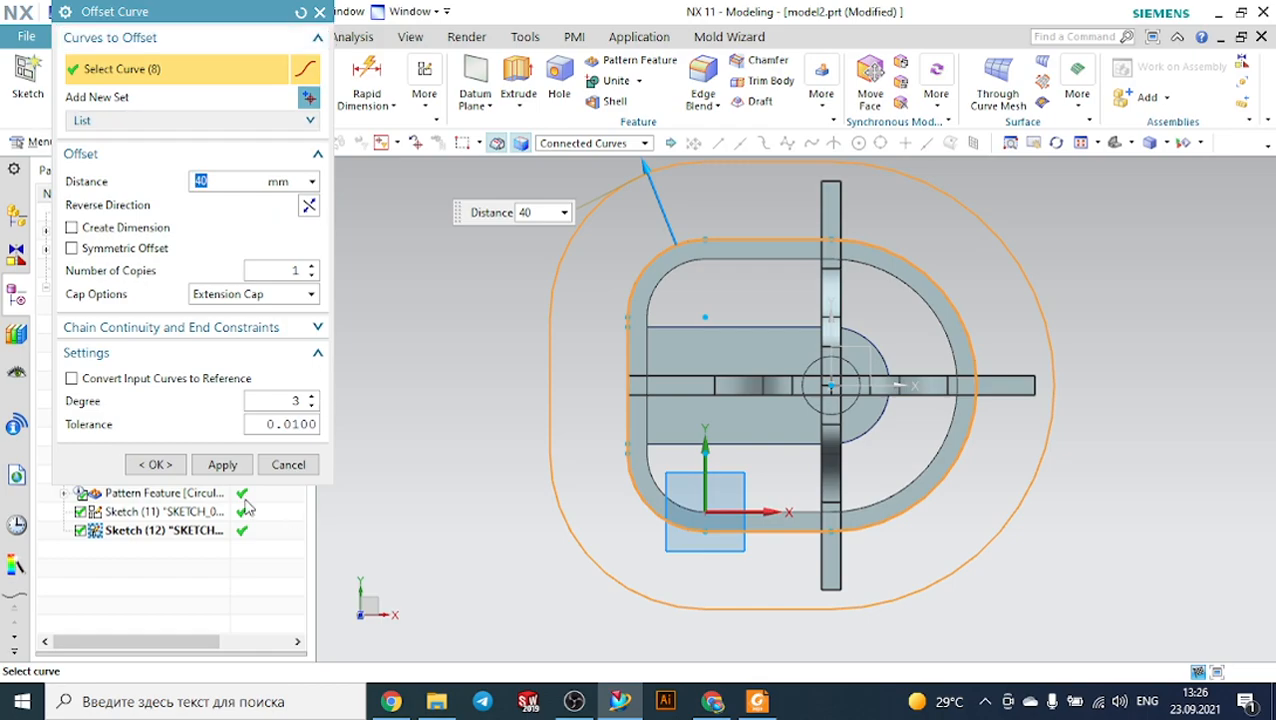
{"action": "left_click", "coordinate": [155, 464]}
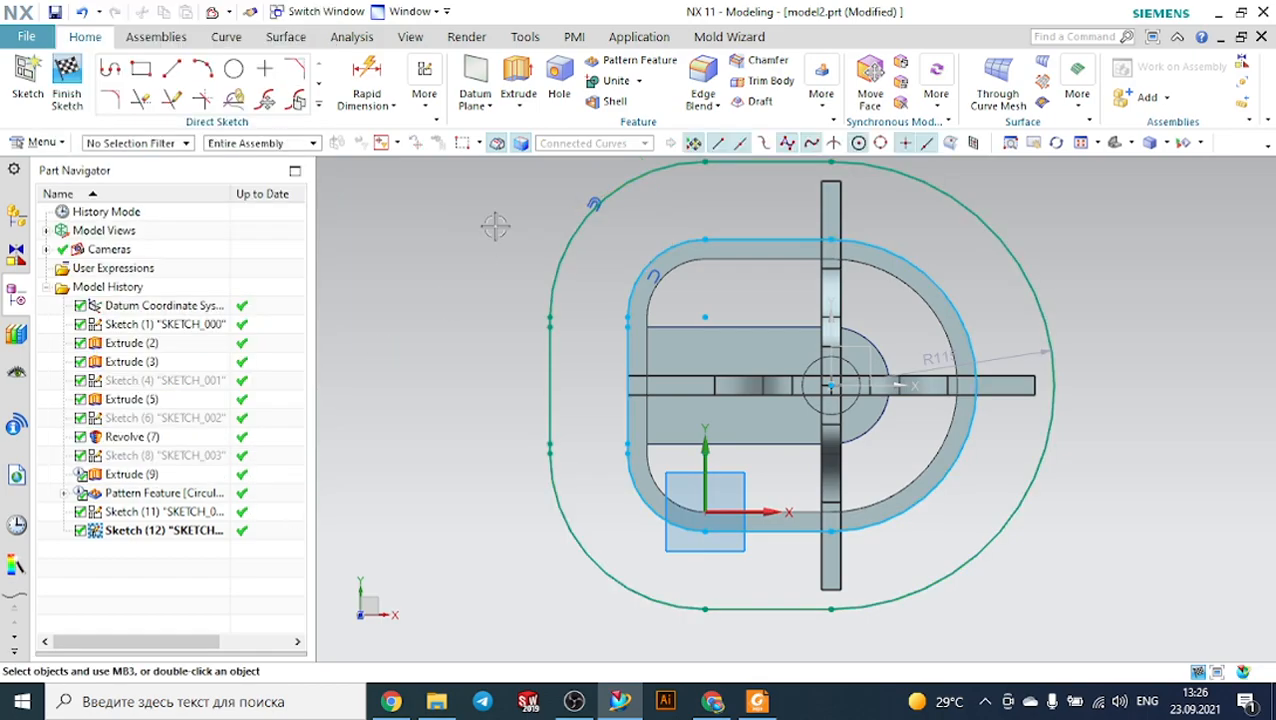
Extrude the region between the two outlines 120 mm downward, subtracting it from the rib bodies that overhang the ring.
{"action": "left_click", "coordinate": [520, 75]}
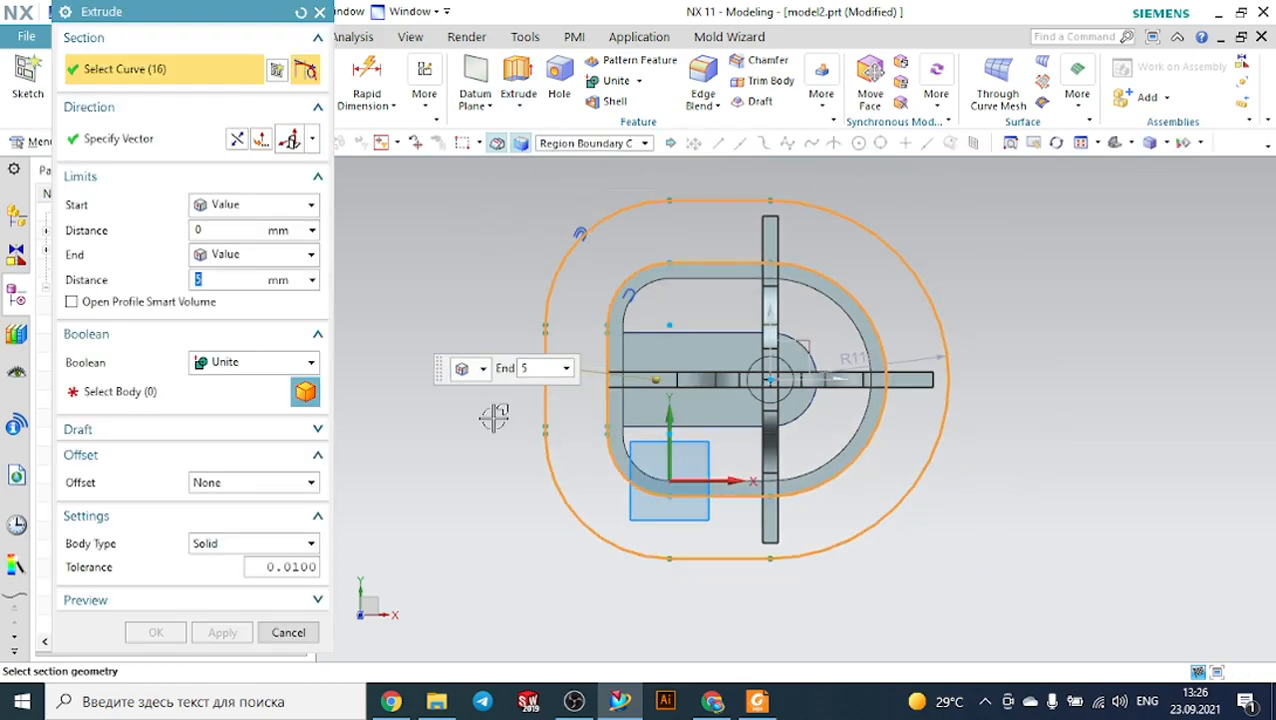
{"action": "middle_click_drag", "start_coordinate": [459, 497], "coordinate": [470, 430]}
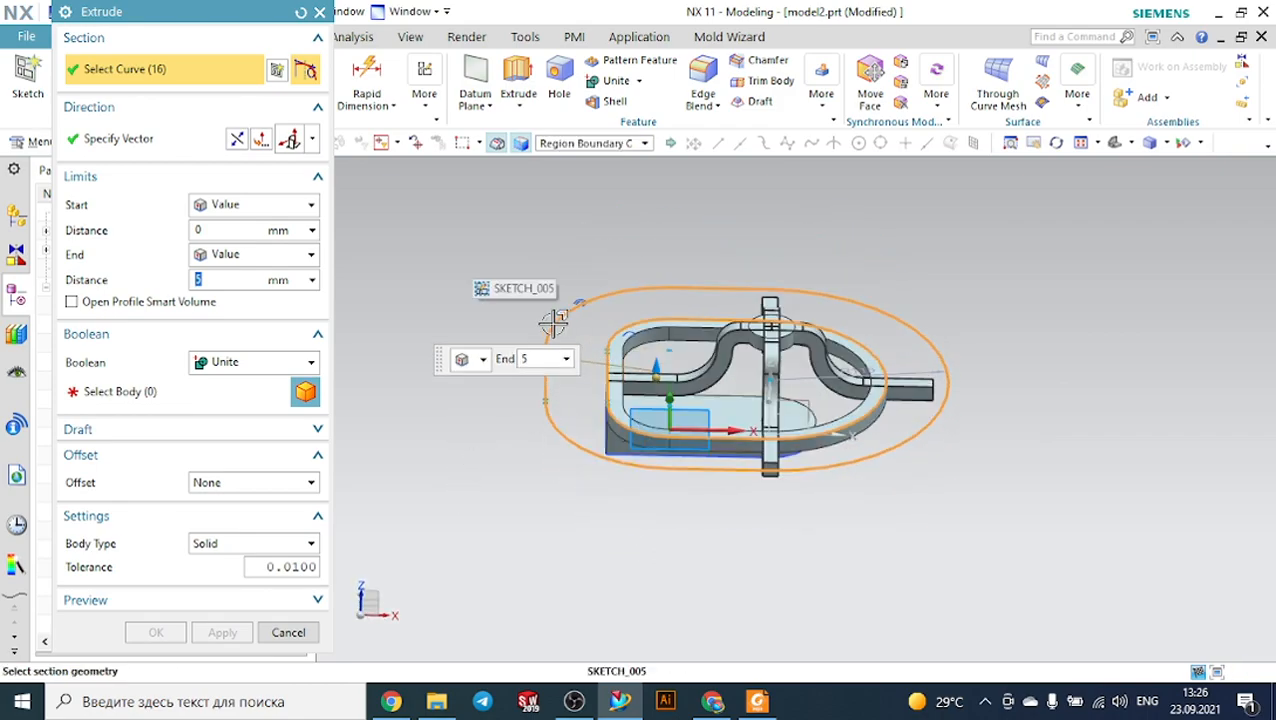
{"action": "left_click", "coordinate": [247, 366]}
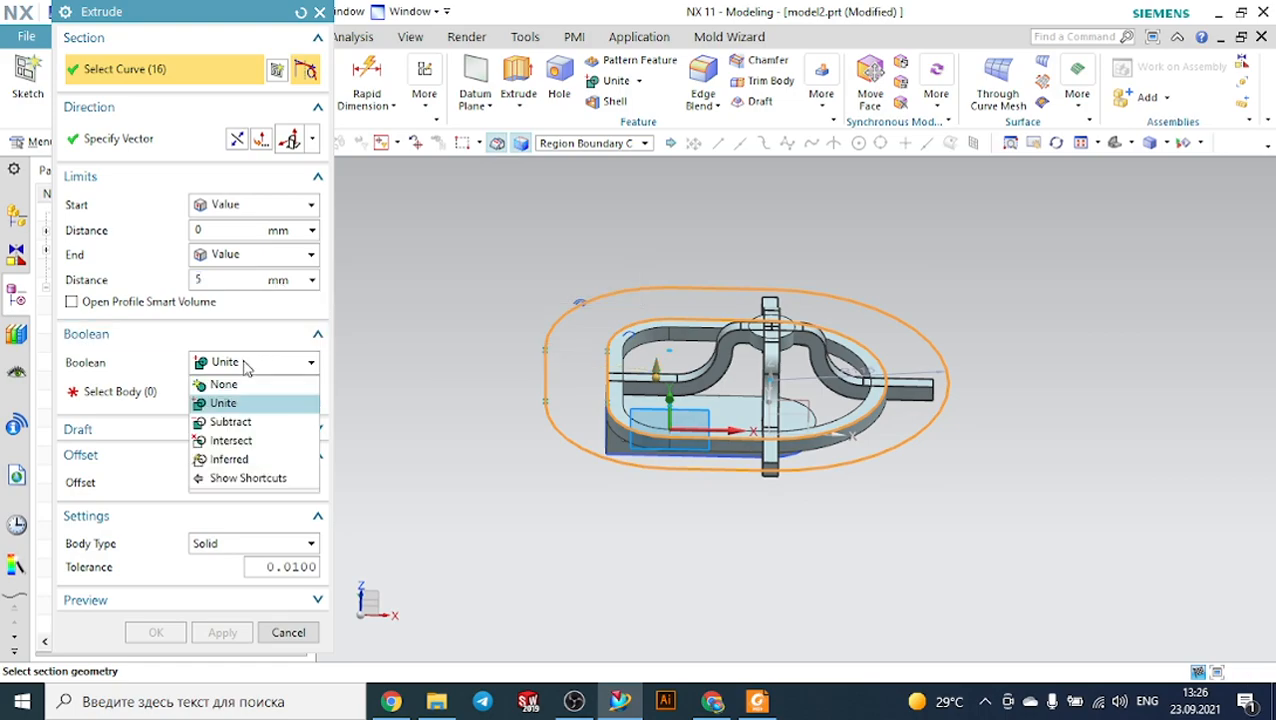
{"action": "left_click", "coordinate": [240, 422]}
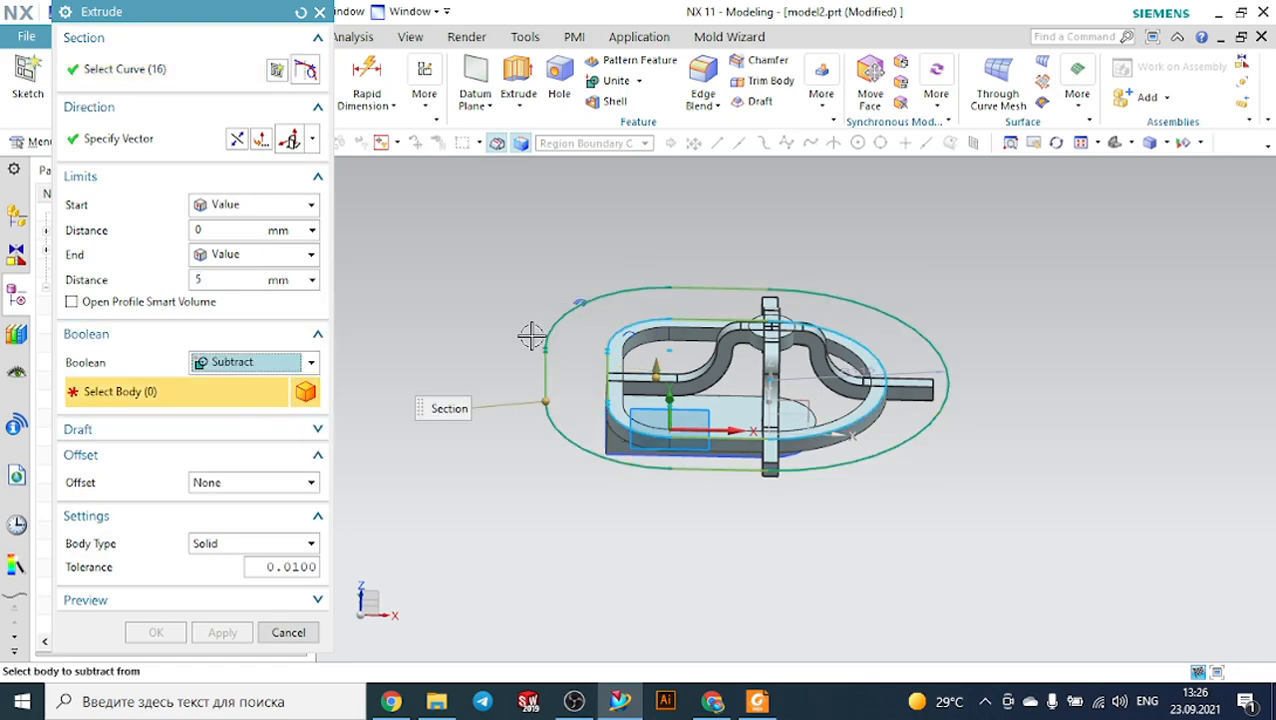
{"action": "left_click", "coordinate": [165, 82]}
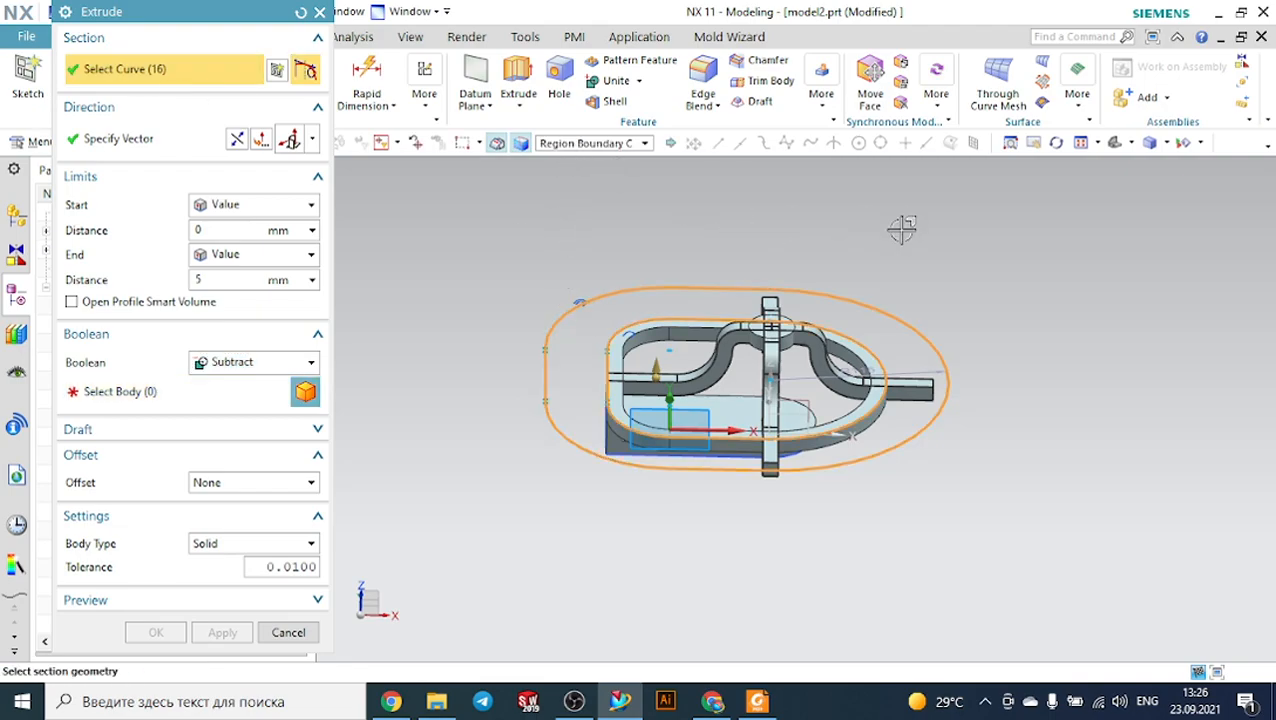
{"action": "left_click_drag", "start_coordinate": [656, 368], "coordinate": [654, 538]}
{"action": "middle_click_drag", "start_coordinate": [1106, 338], "coordinate": [1085, 416]}
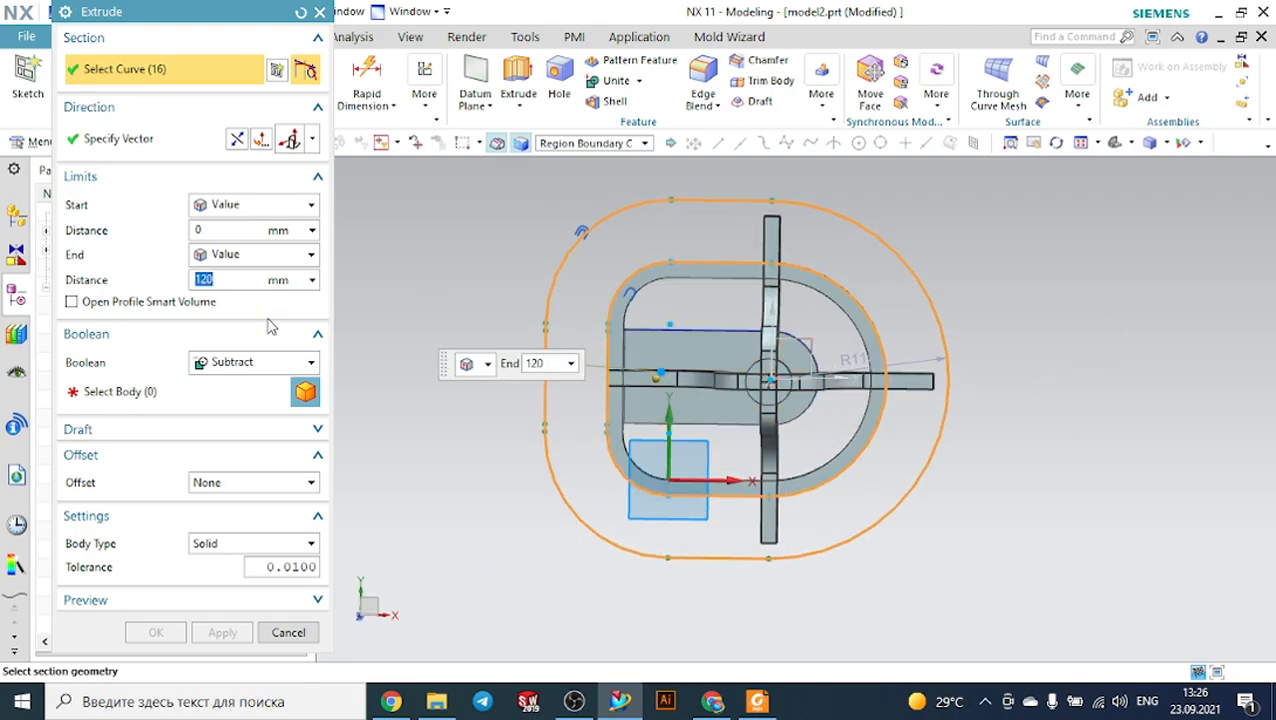
{"action": "left_click", "coordinate": [191, 392]}
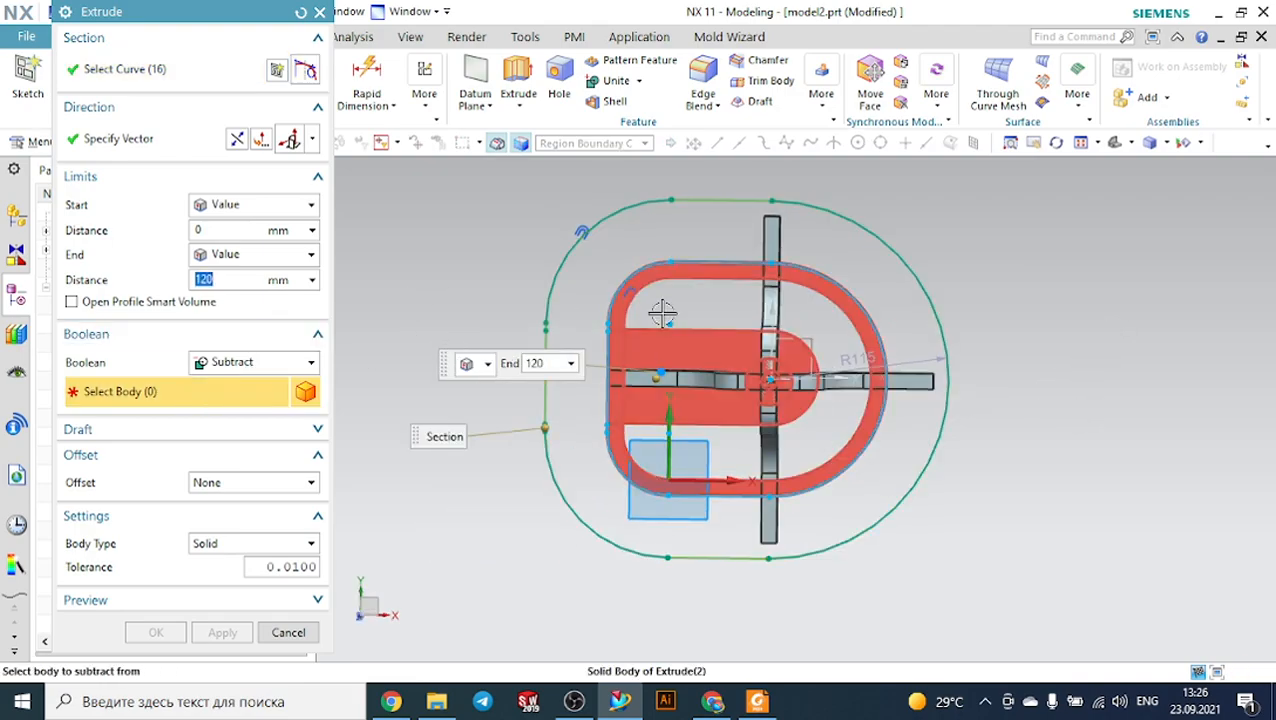
{"action": "left_click", "coordinate": [771, 265]}
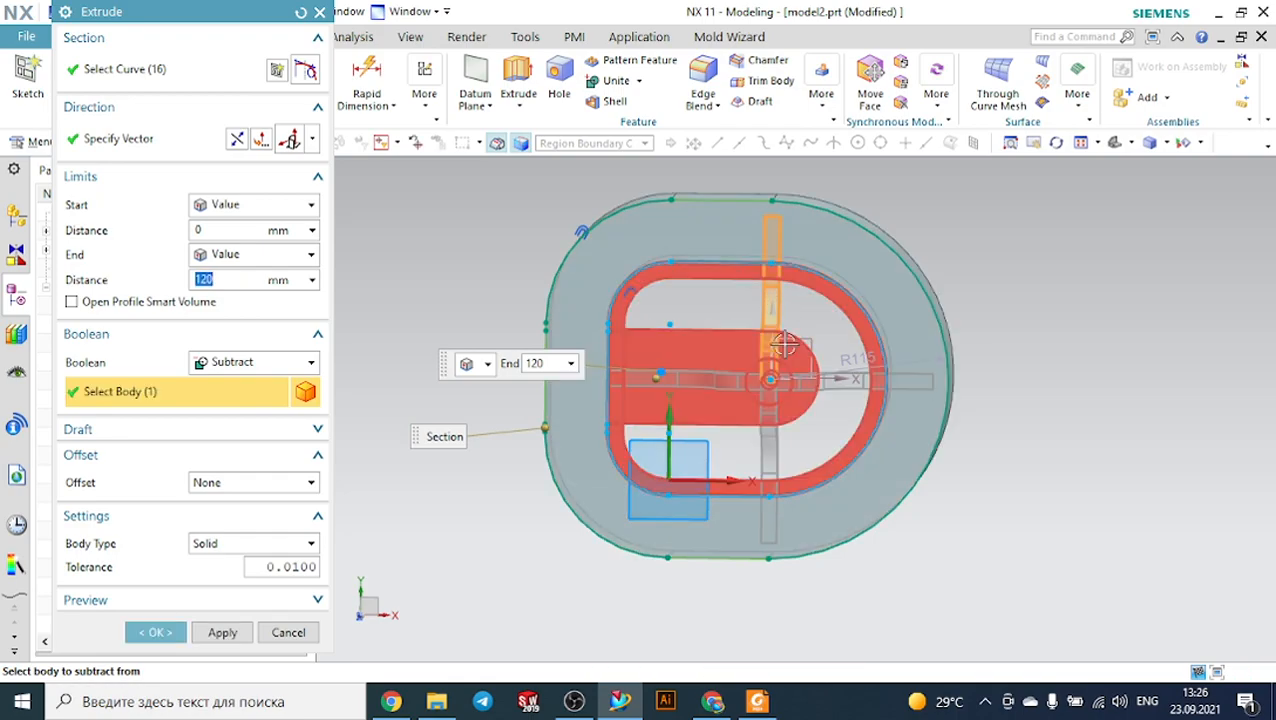
{"action": "left_click", "coordinate": [782, 521]}
{"action": "left_click", "coordinate": [916, 383]}
{"action": "middle_click_drag", "start_coordinate": [404, 395], "coordinate": [425, 335]}
{"action": "left_click", "coordinate": [155, 632]}
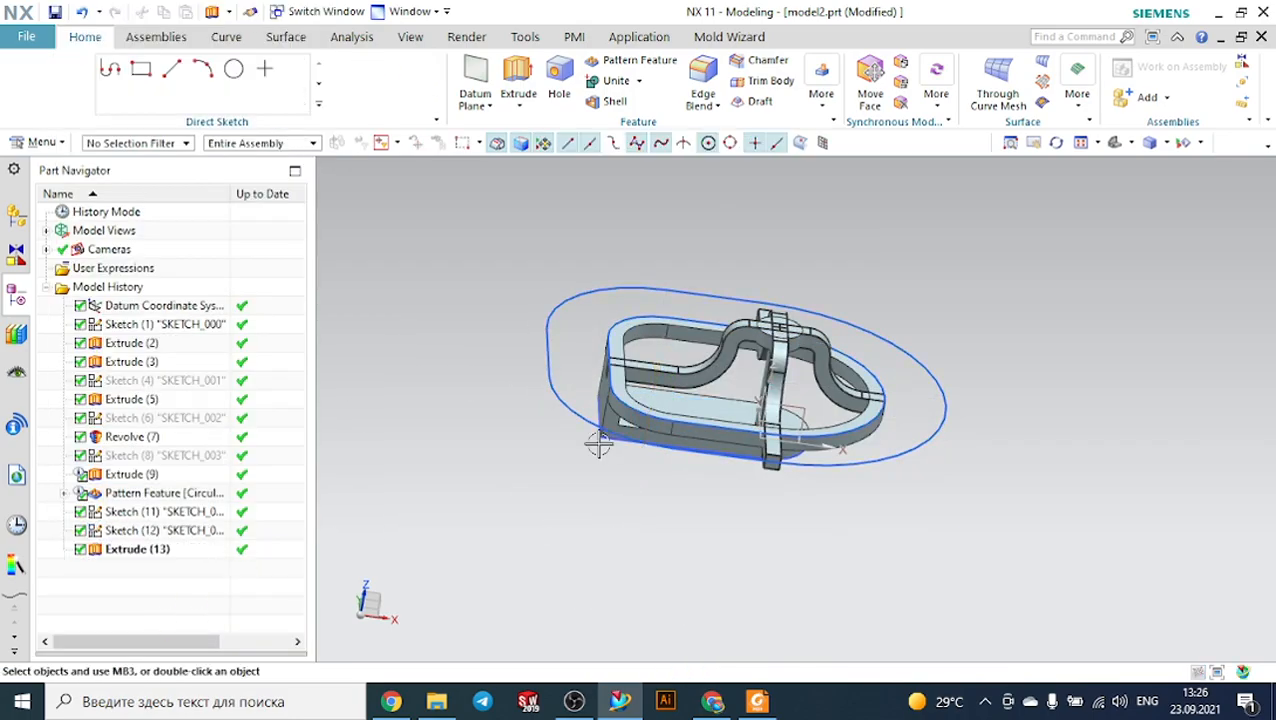
Delete the last subtracting extrusion made from the region between the two outlines.
{"action": "middle_click_drag", "start_coordinate": [1069, 357], "coordinate": [1031, 393]}
{"action": "right_click", "coordinate": [165, 550]}
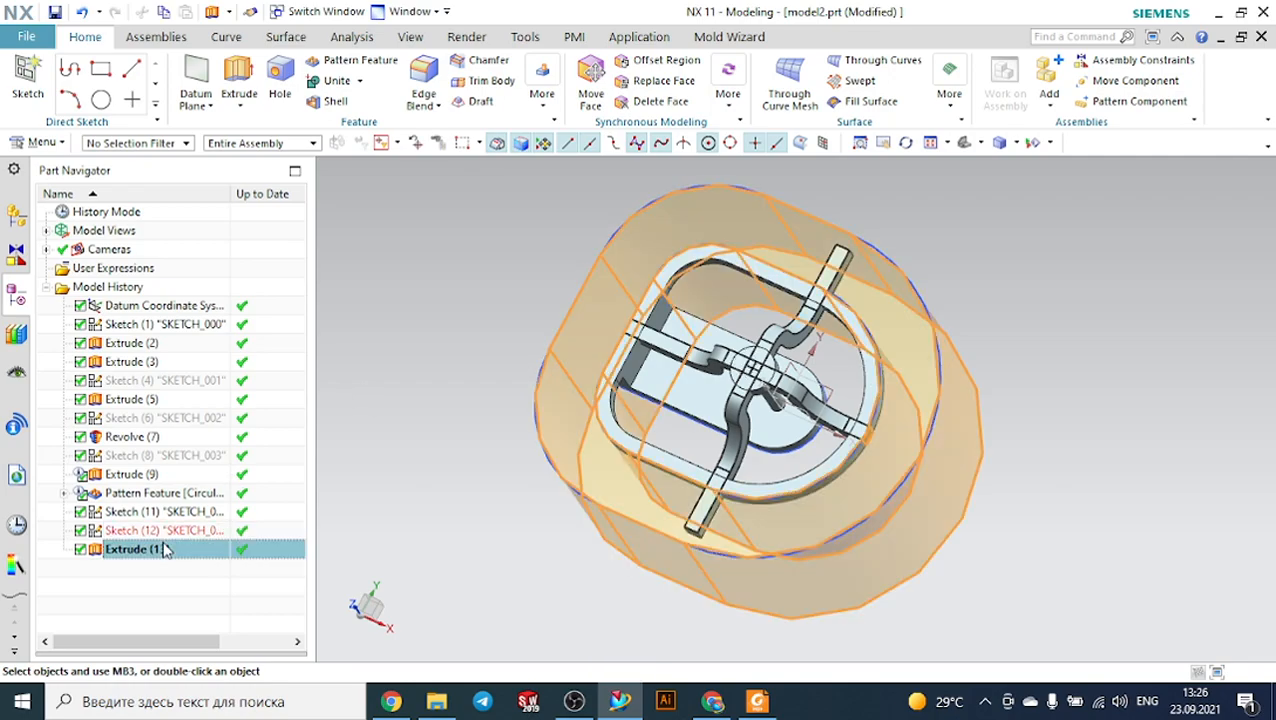
{"action": "left_click", "coordinate": [223, 428]}
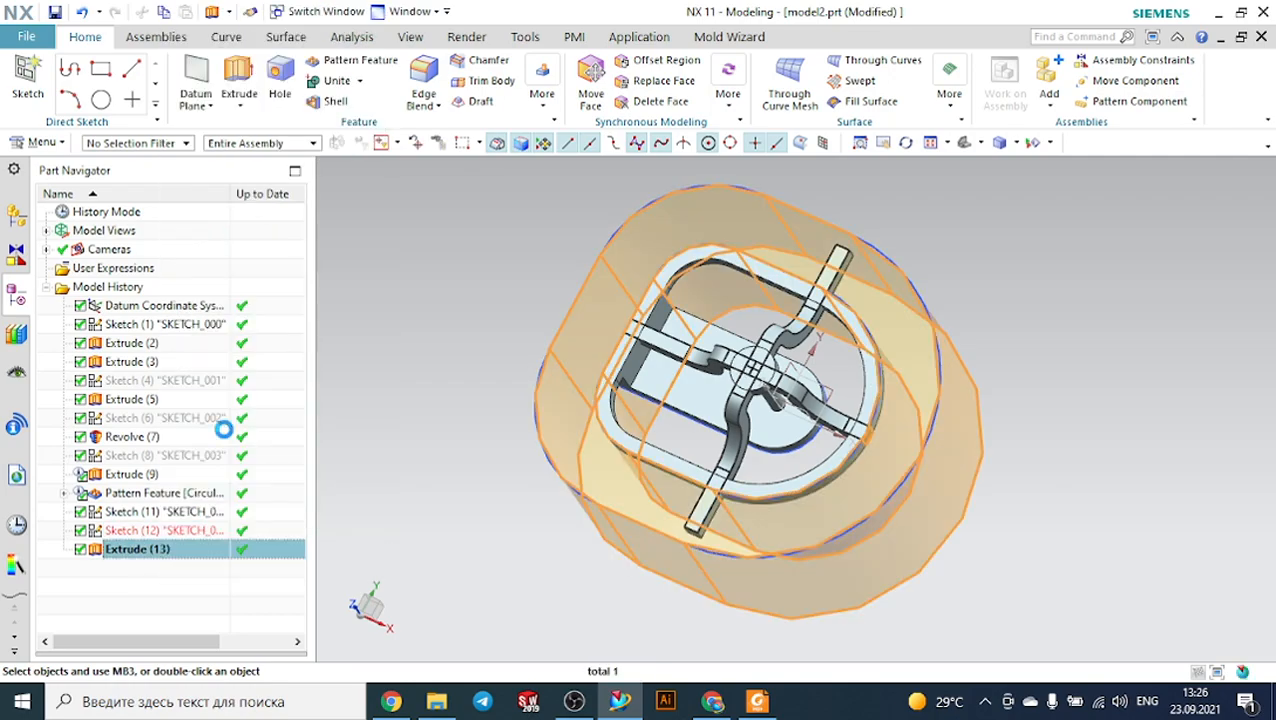
{"action": "middle_click_drag", "start_coordinate": [417, 475], "coordinate": [428, 233]}
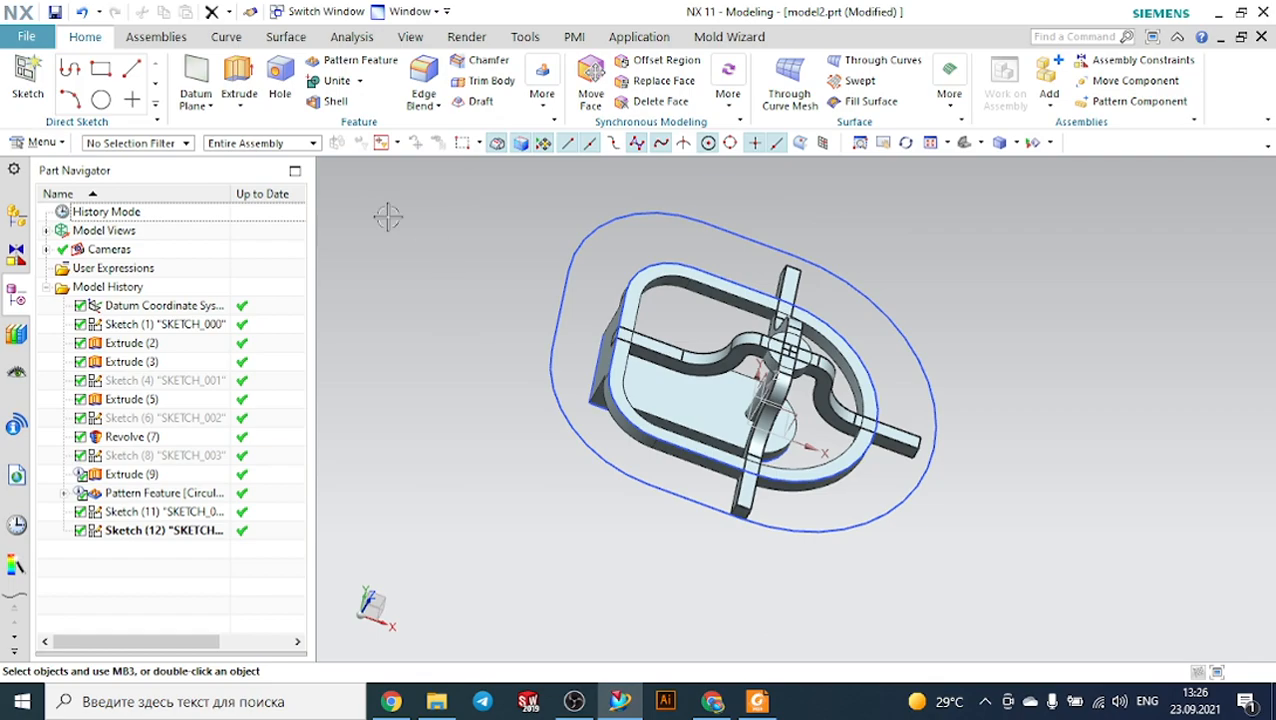
Unite the main body with the three curved ribs that overhang the outer ring.
{"action": "left_click", "coordinate": [337, 80]}
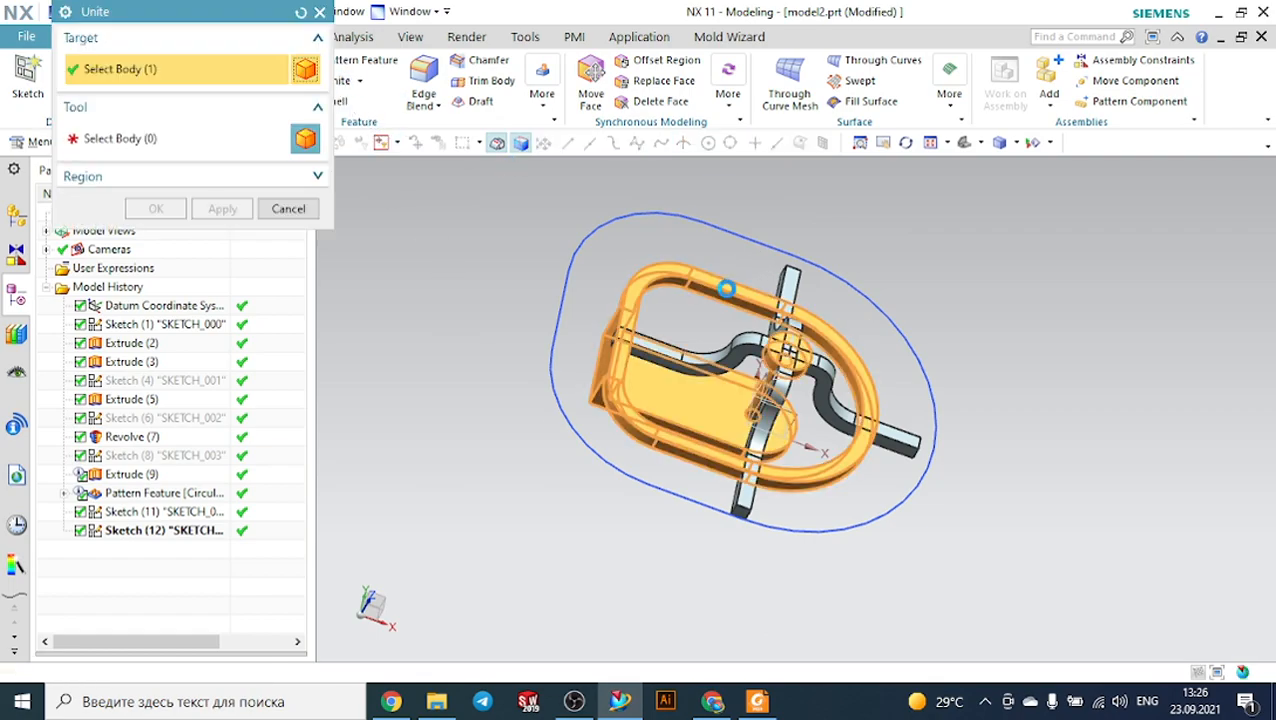
{"action": "left_click", "coordinate": [668, 421]}
{"action": "left_click", "coordinate": [800, 287]}
{"action": "left_click", "coordinate": [890, 435]}
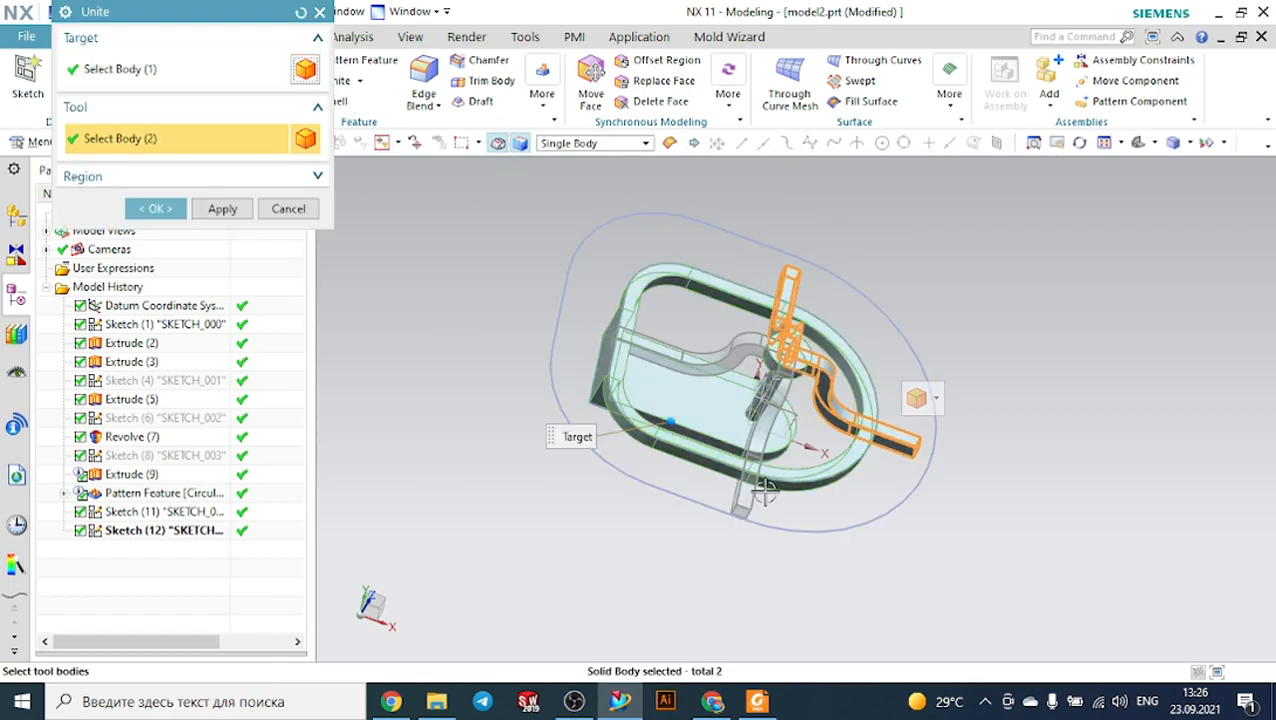
{"action": "left_click", "coordinate": [158, 208]}
Extrude the region between the two outlines 110 mm downward, subtracting it from the united body.
{"action": "left_click", "coordinate": [239, 82]}
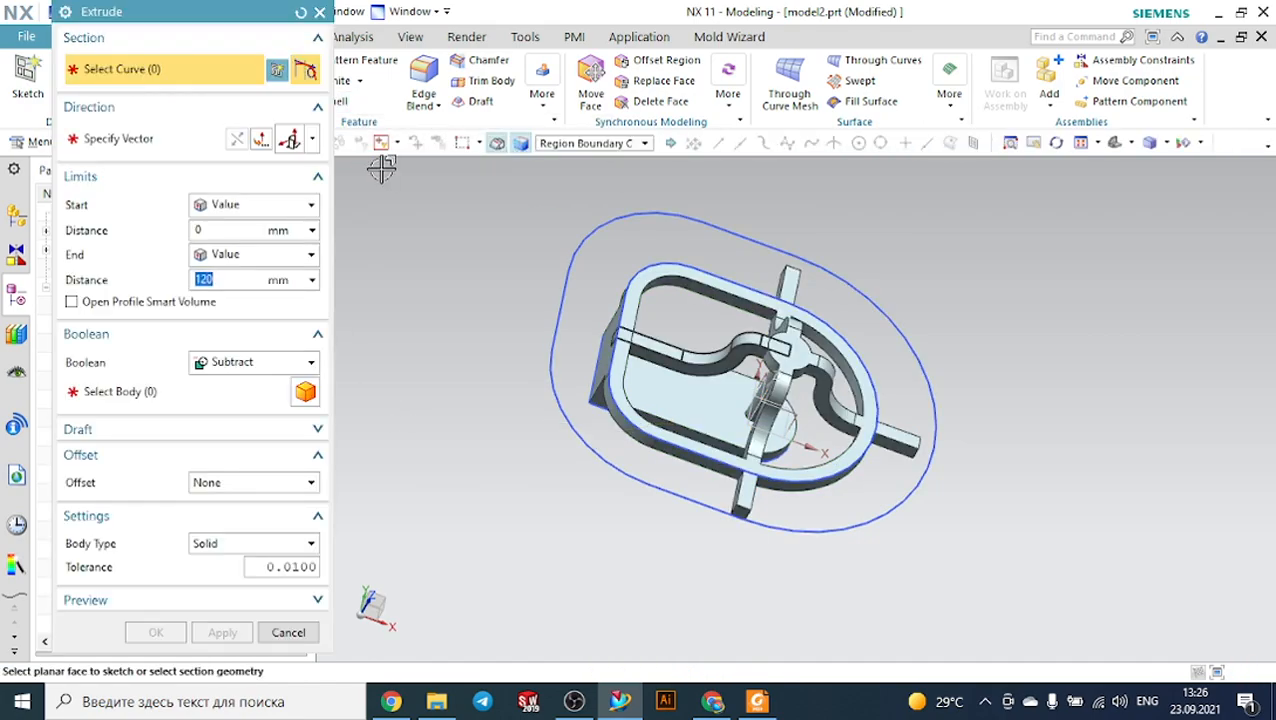
{"action": "left_click", "coordinate": [580, 275]}
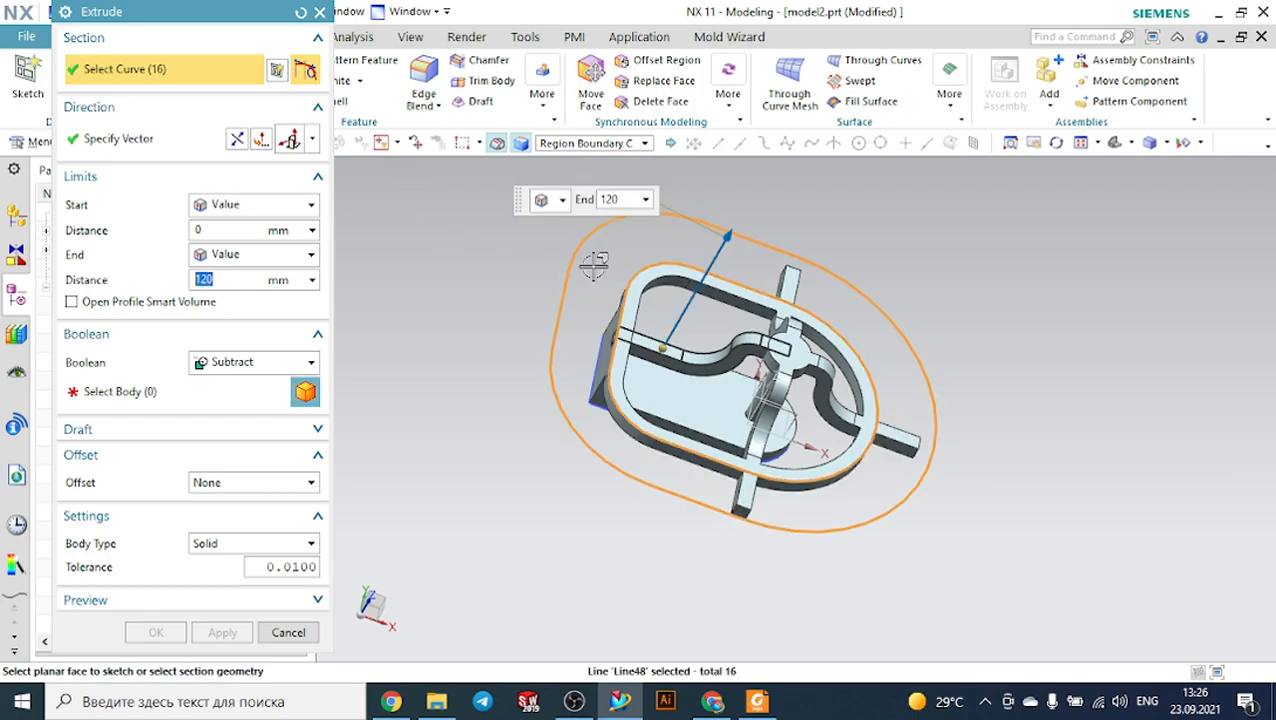
{"action": "left_click", "coordinate": [190, 392]}
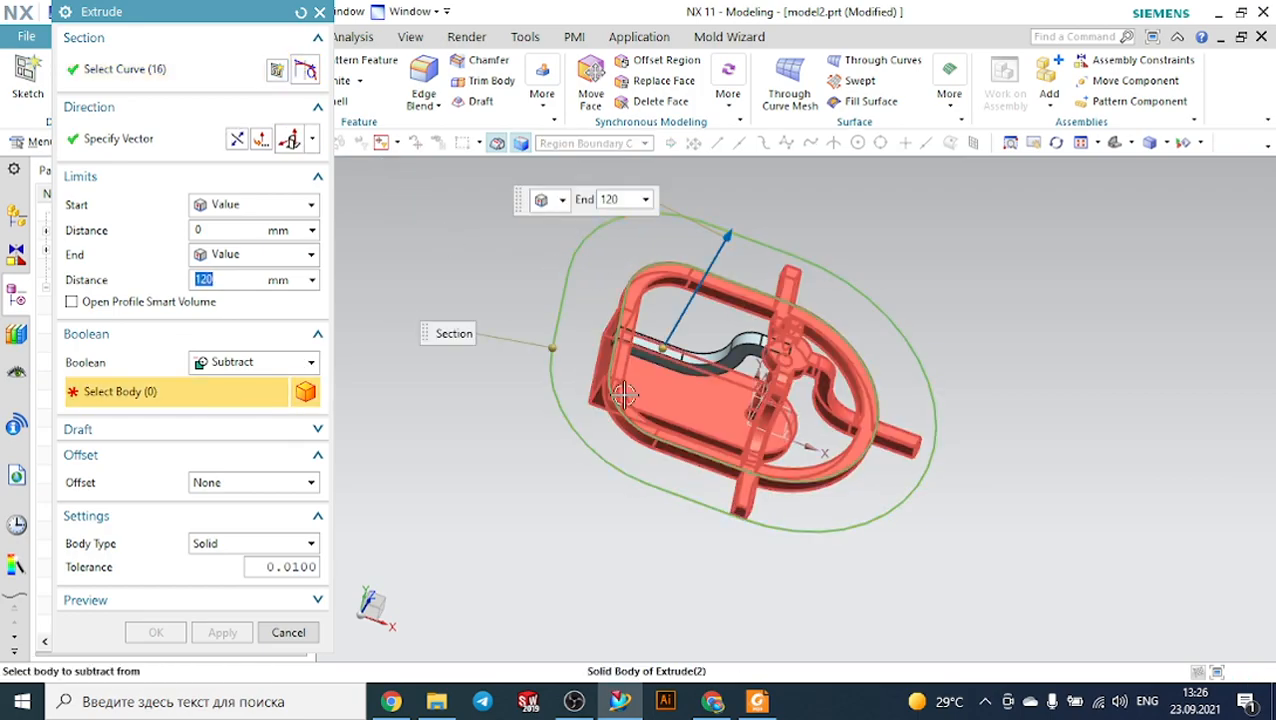
{"action": "left_click", "coordinate": [622, 393]}
{"action": "middle_click_drag", "start_coordinate": [492, 454], "coordinate": [518, 430]}
{"action": "left_click_drag", "start_coordinate": [760, 210], "coordinate": [583, 493]}
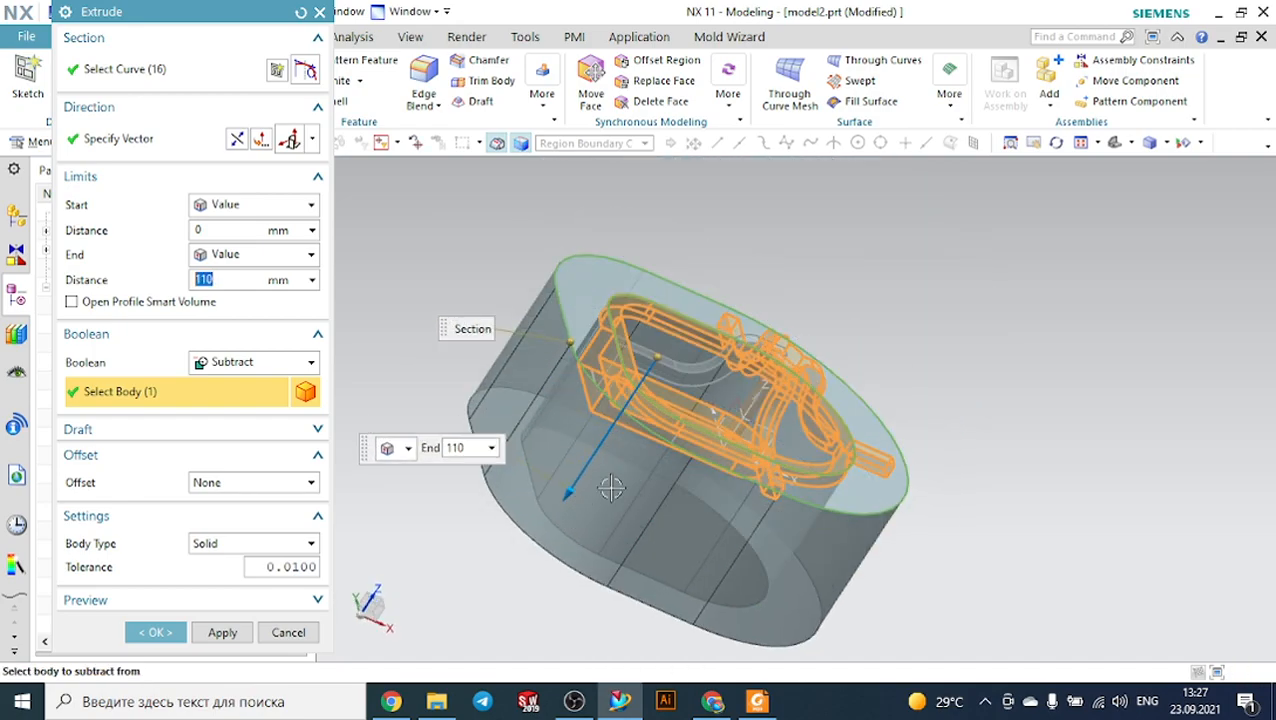
{"action": "middle_click_drag", "start_coordinate": [891, 371], "coordinate": [353, 470]}
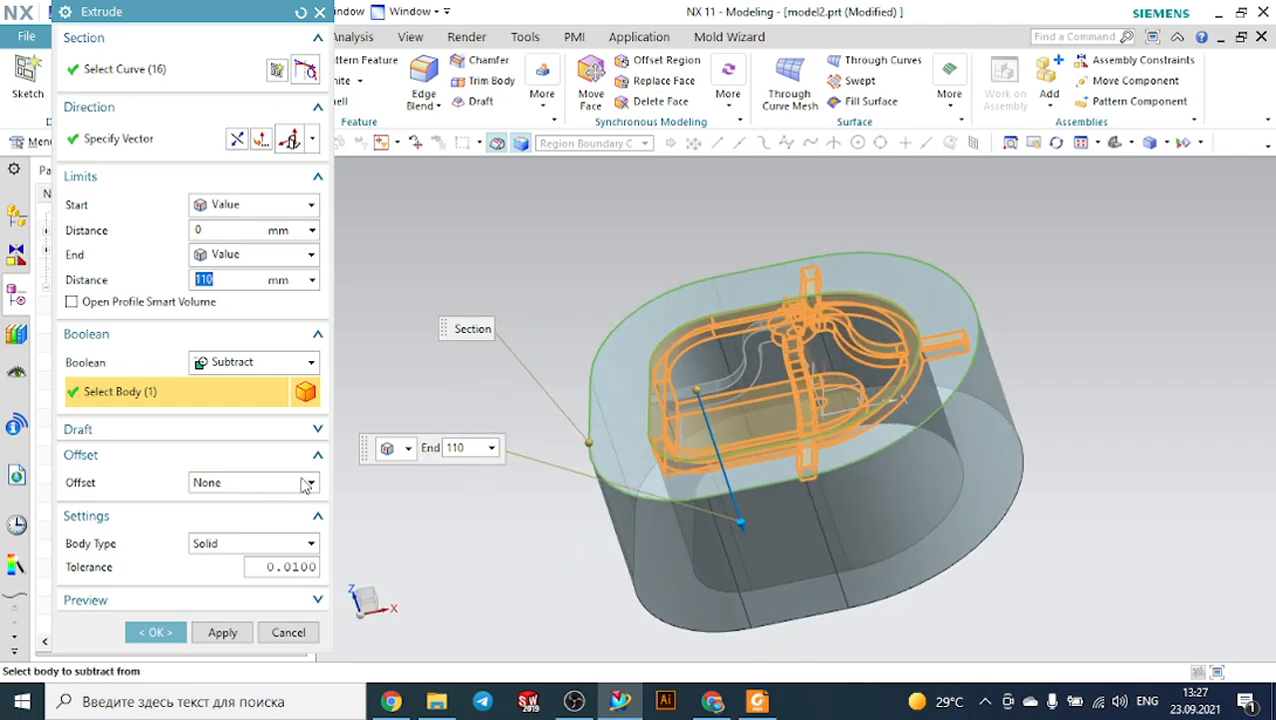
{"action": "left_click", "coordinate": [150, 632]}
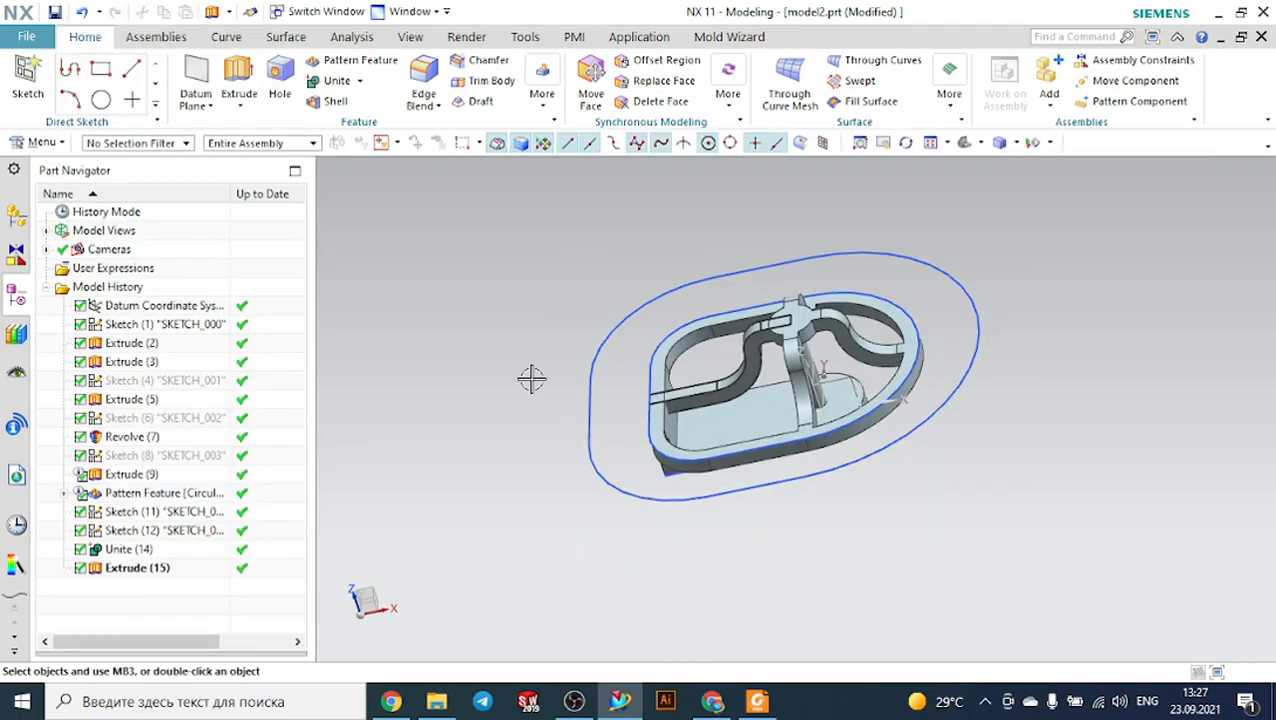
Unite the remaining separate curved rib with the main body.
{"action": "mouse_move", "coordinate": [1084, 273]}
{"action": "middle_mouse_down"}
{"action": "mouse_move", "coordinate": [997, 322]}
{"action": "mouse_move", "coordinate": [1042, 330]}
{"action": "mouse_move", "coordinate": [1037, 319]}
{"action": "middle_mouse_up"}
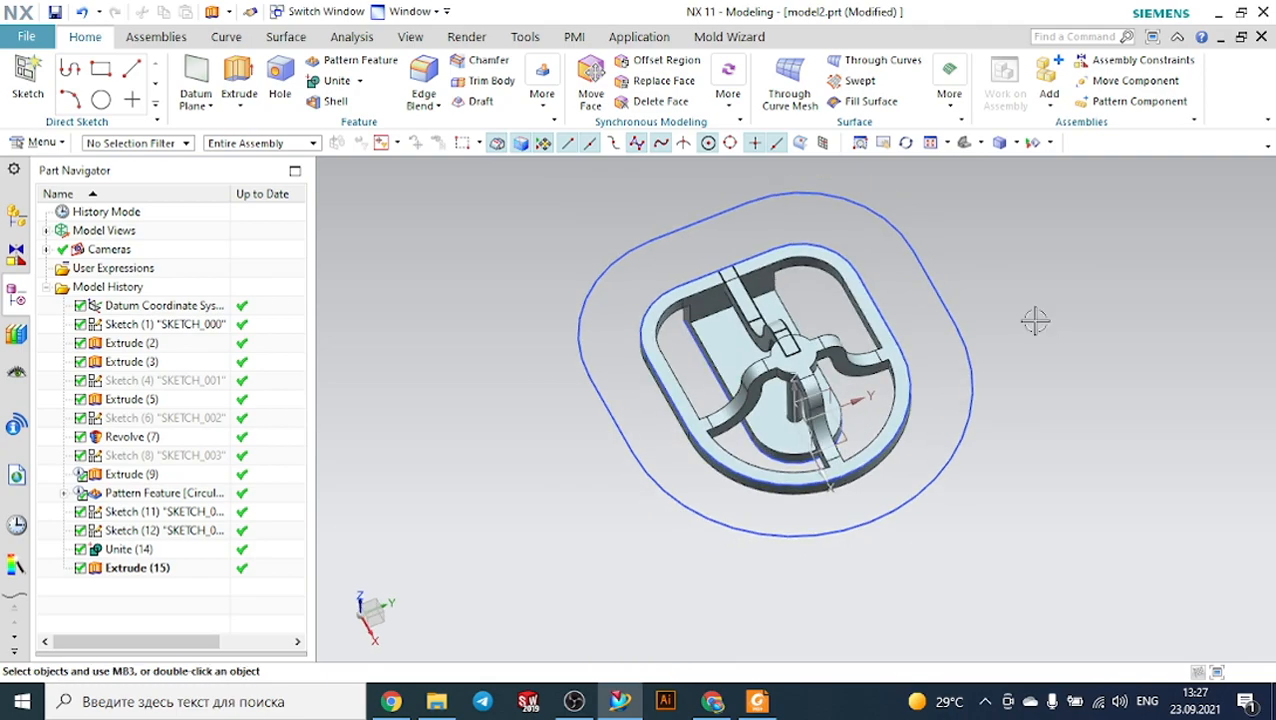
{"action": "left_click", "coordinate": [340, 83]}
{"action": "left_click", "coordinate": [672, 285]}
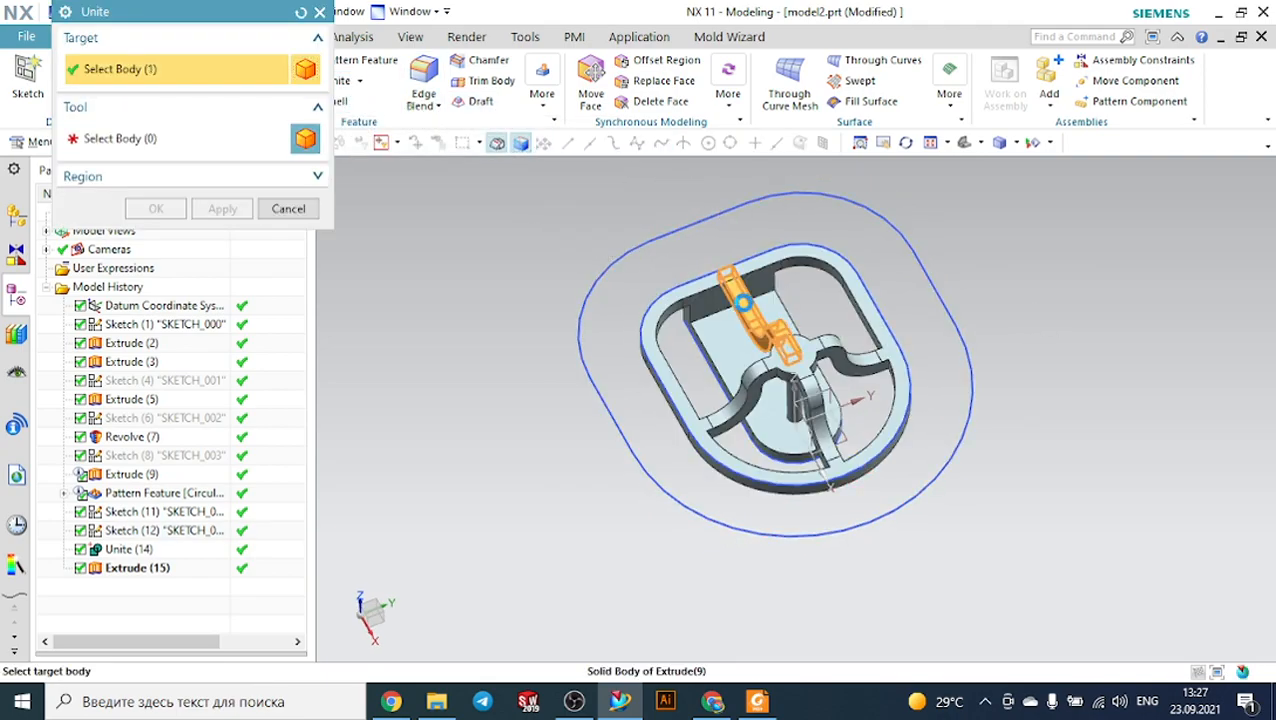
{"action": "left_click", "coordinate": [690, 280]}
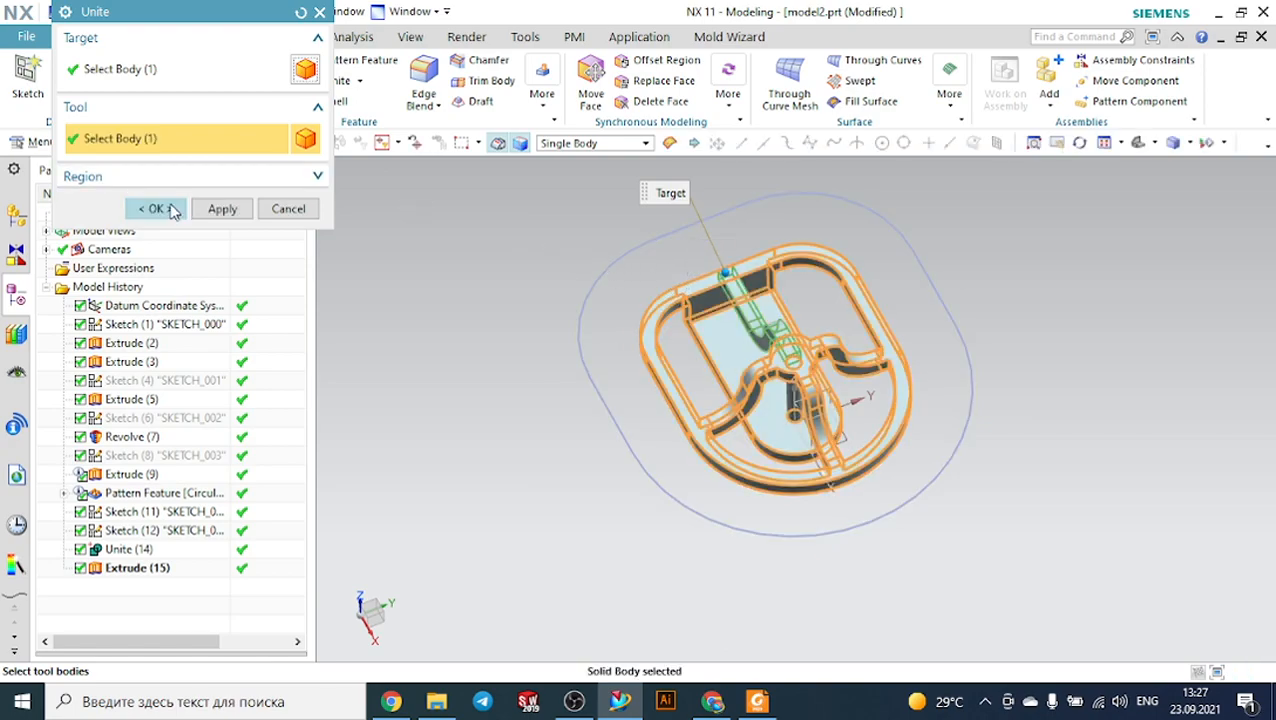
{"action": "left_click", "coordinate": [158, 208]}
Hide all sketches and coordinate systems so only the solid body is displayed.
{"action": "middle_click_drag", "start_coordinate": [968, 285], "coordinate": [1012, 258]}
{"action": "left_click", "coordinate": [1033, 143]}
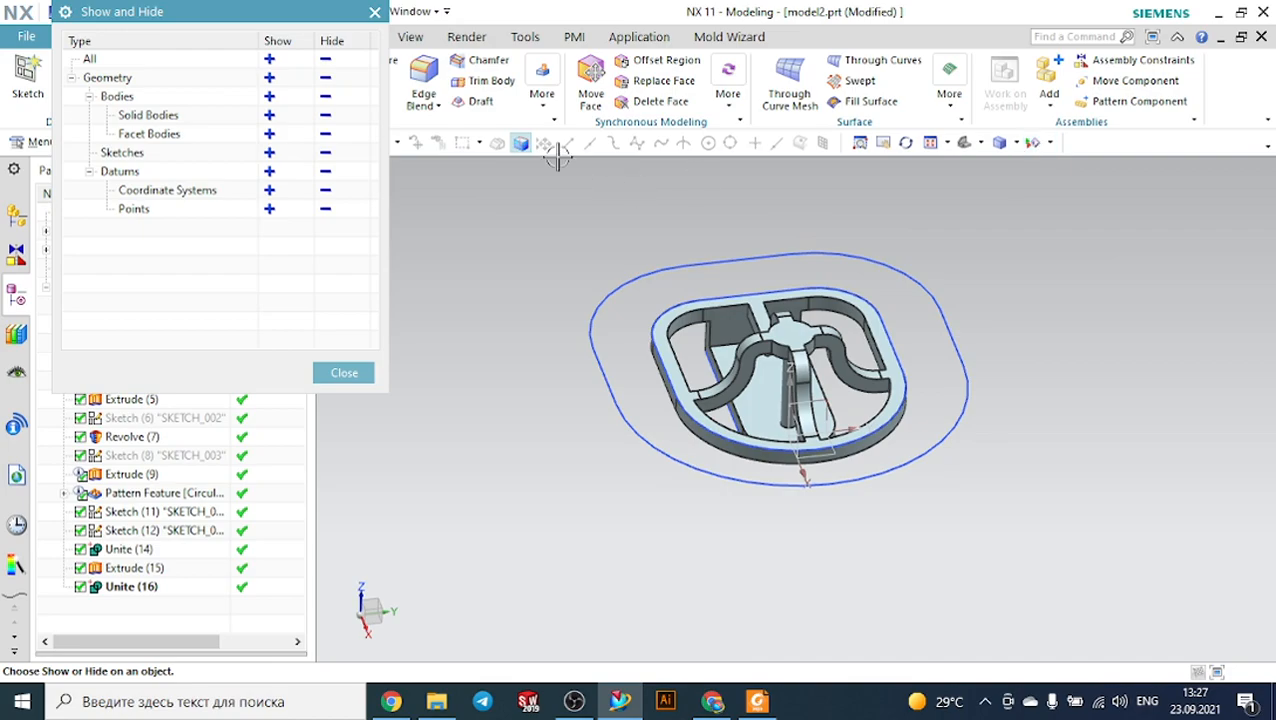
{"action": "left_click", "coordinate": [325, 153]}
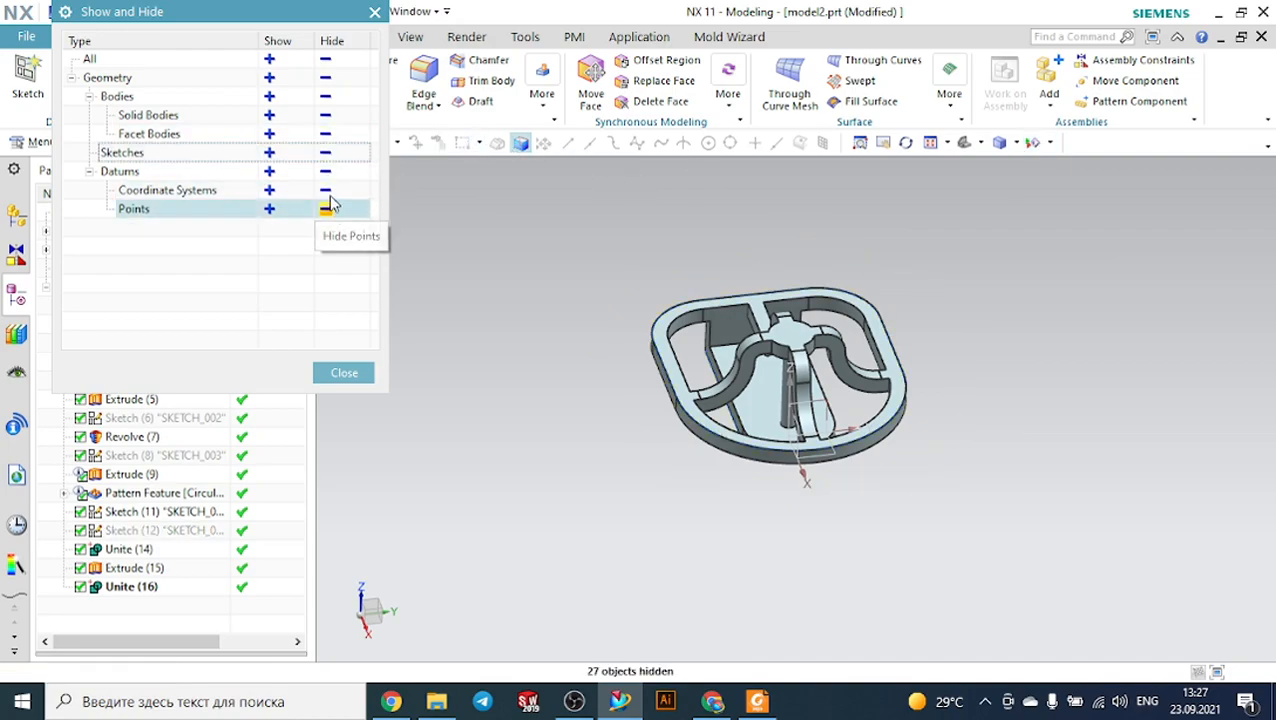
{"action": "left_click", "coordinate": [327, 190]}
{"action": "left_click", "coordinate": [358, 373]}
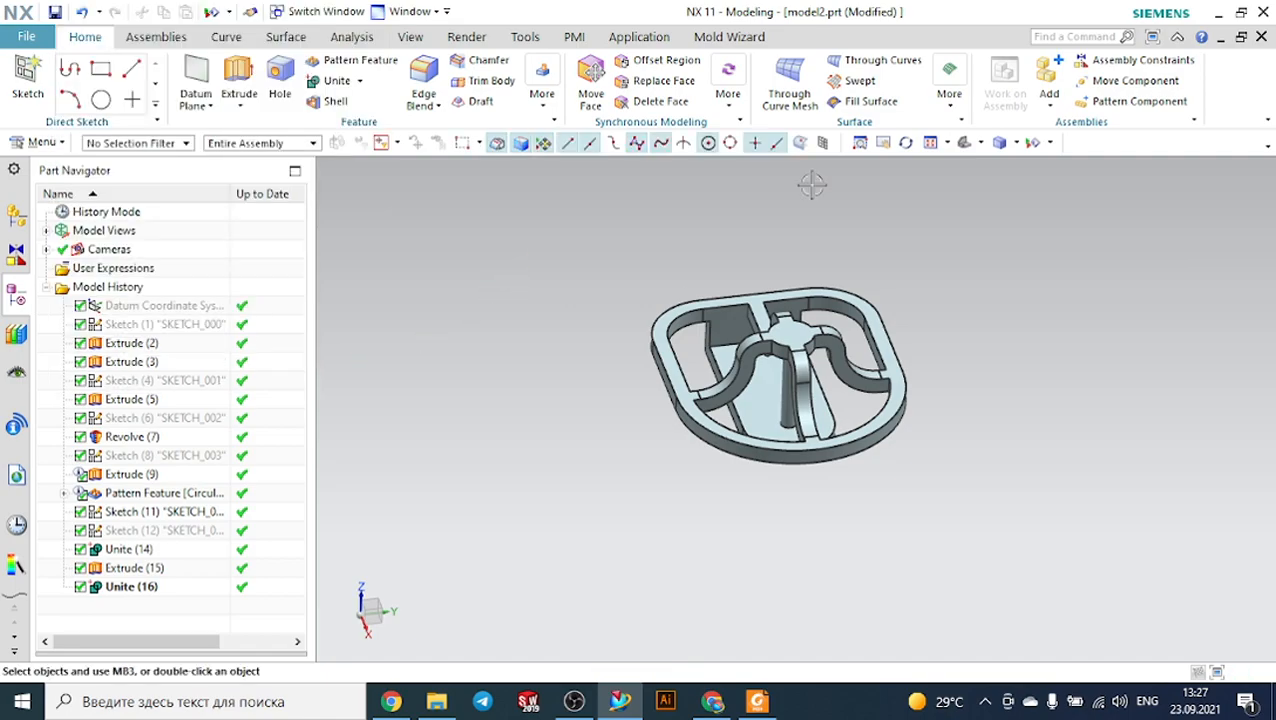
Change the display color of the whole solid body to Deep Emerald.
{"action": "left_click", "coordinate": [965, 142]}
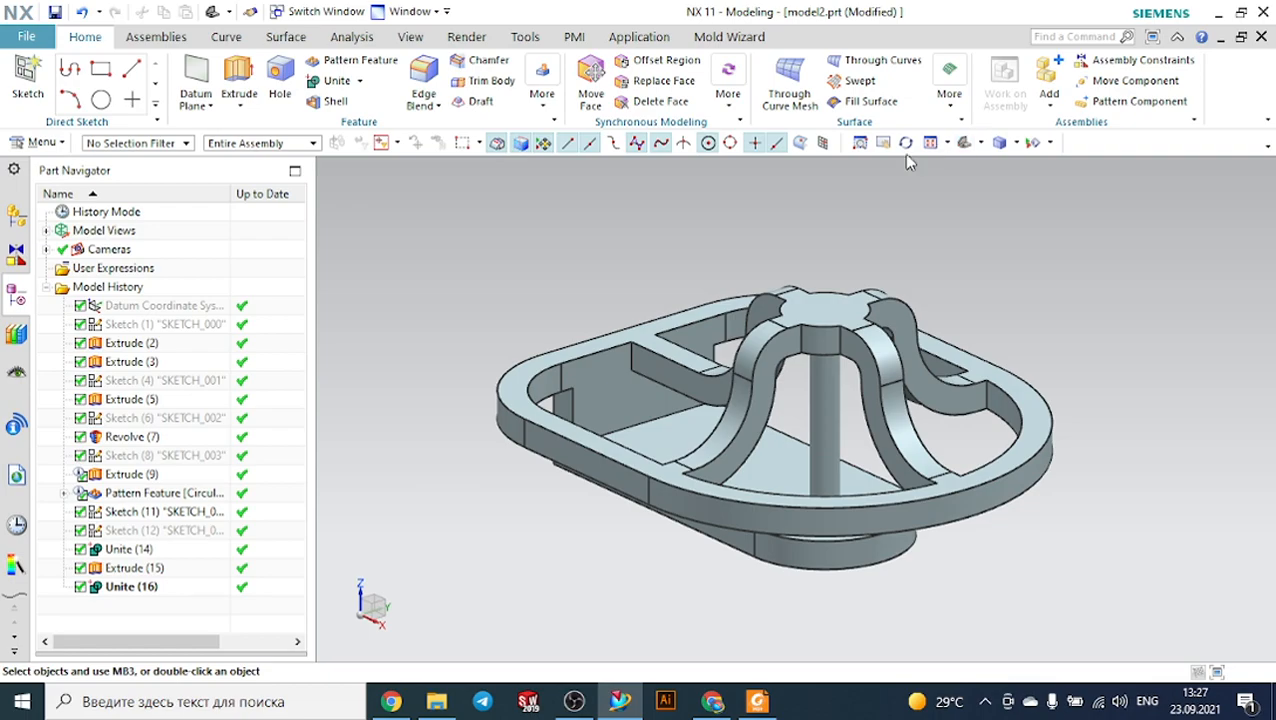
{"action": "middle_click_drag", "start_coordinate": [975, 240], "coordinate": [962, 262]}
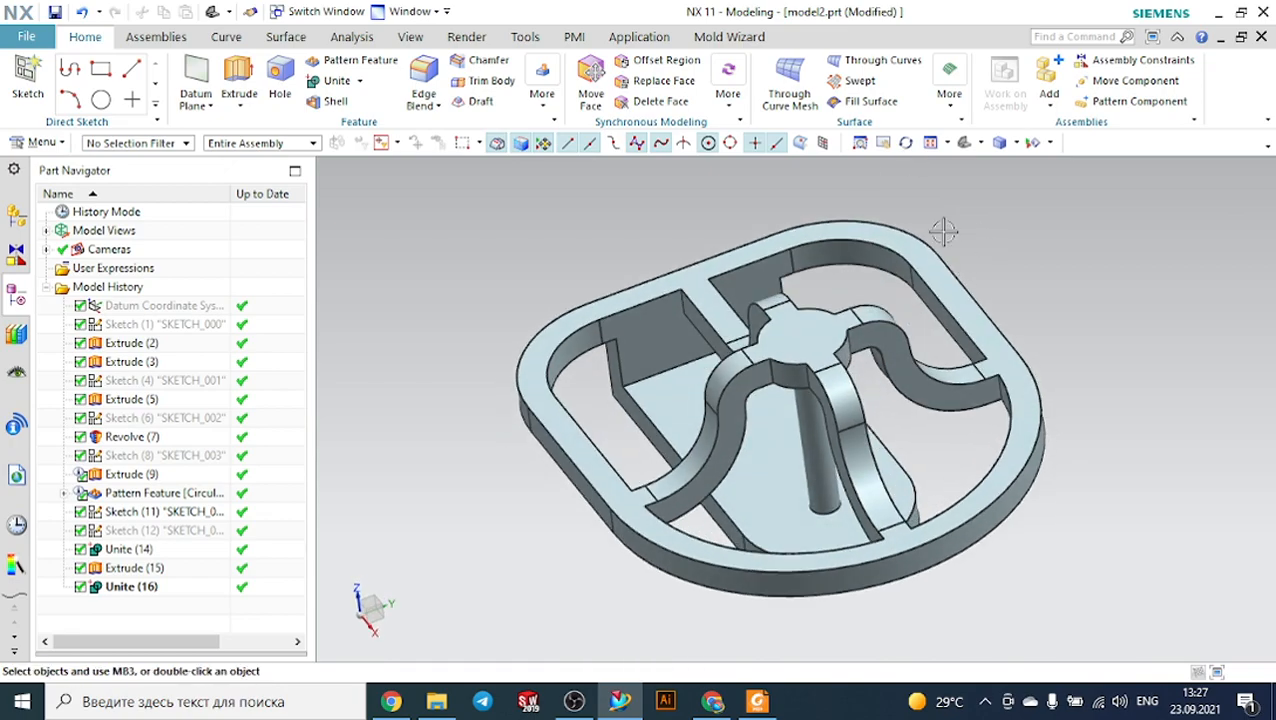
{"action": "left_click", "coordinate": [410, 37]}
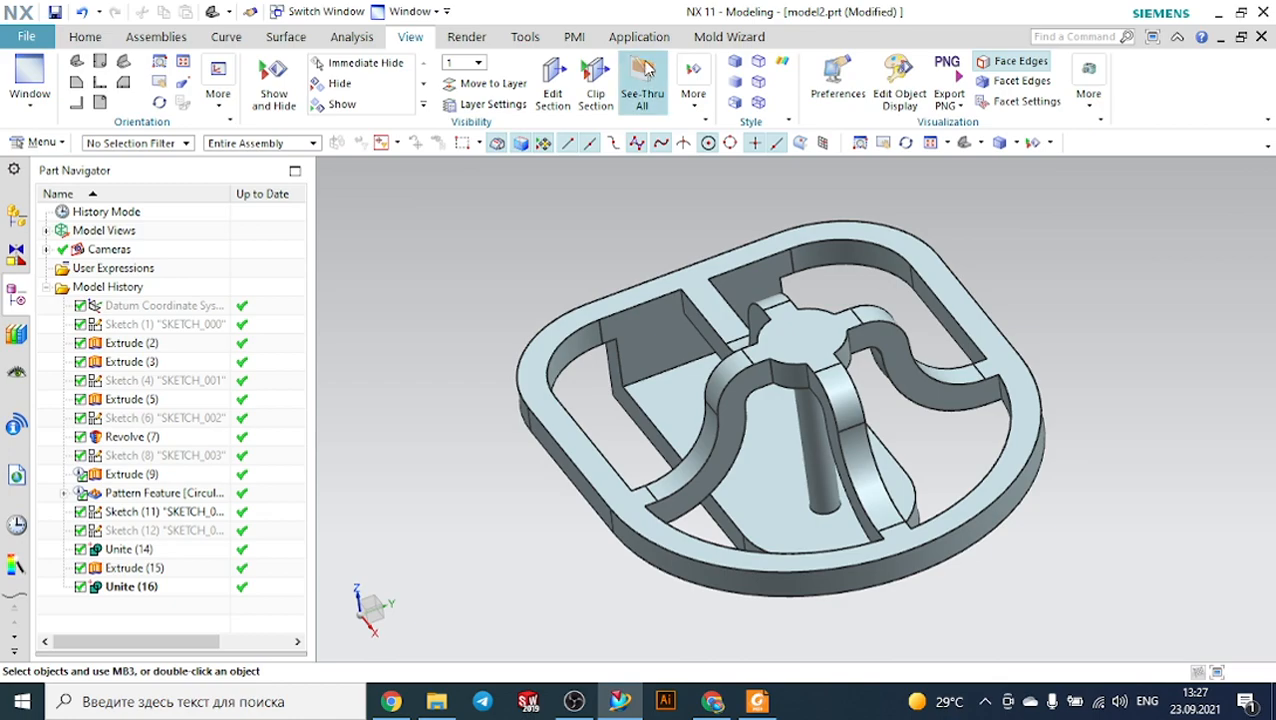
{"action": "left_click", "coordinate": [905, 75]}
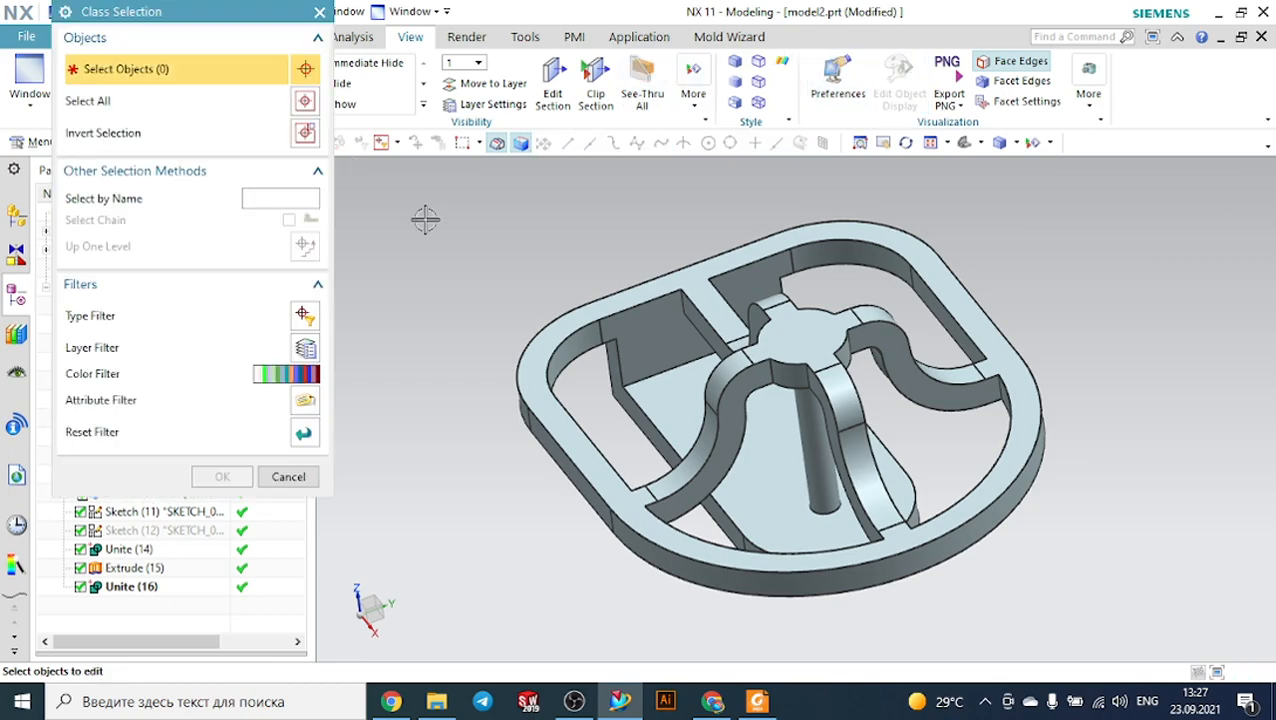
{"action": "left_click", "coordinate": [561, 322]}
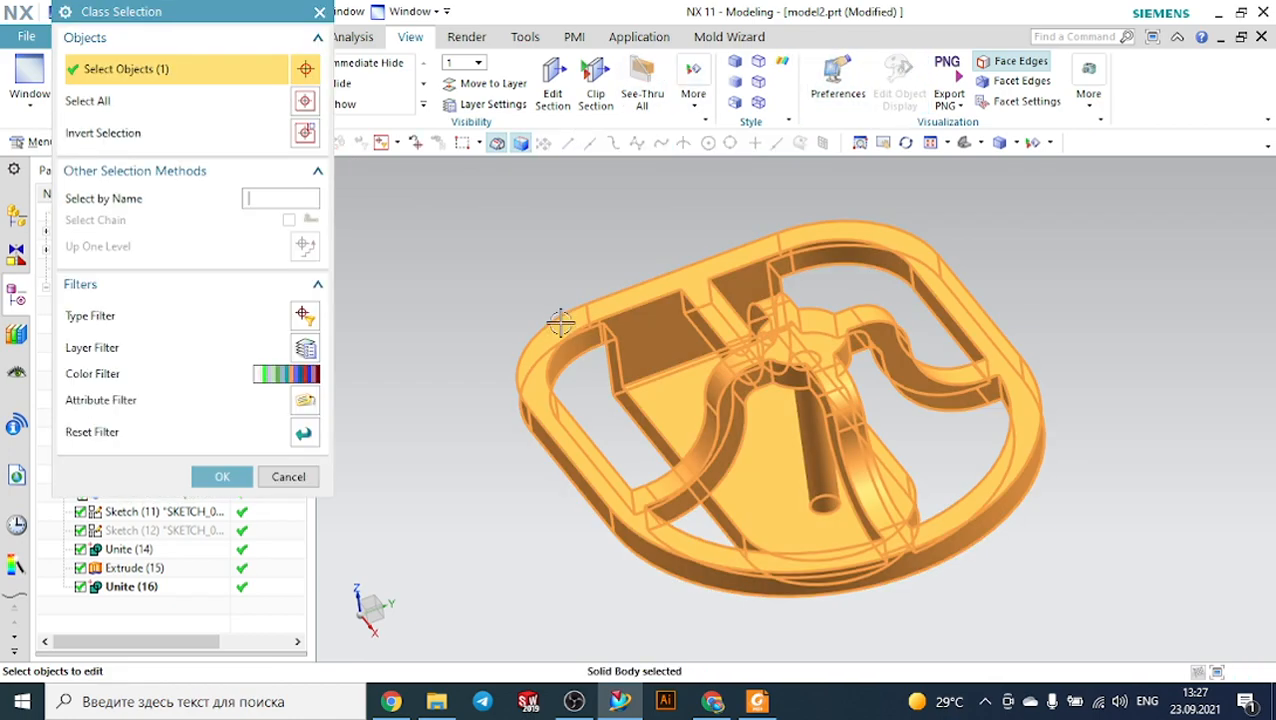
{"action": "left_click", "coordinate": [216, 477]}
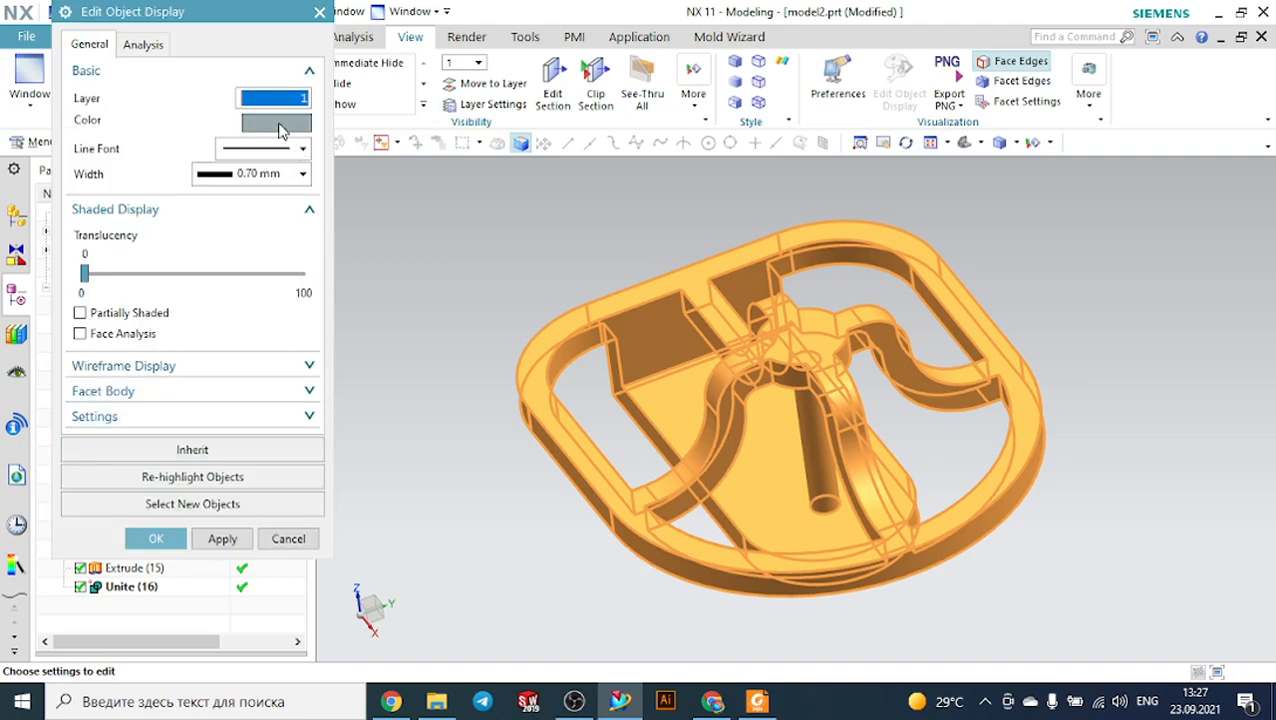
{"action": "left_click", "coordinate": [276, 123]}
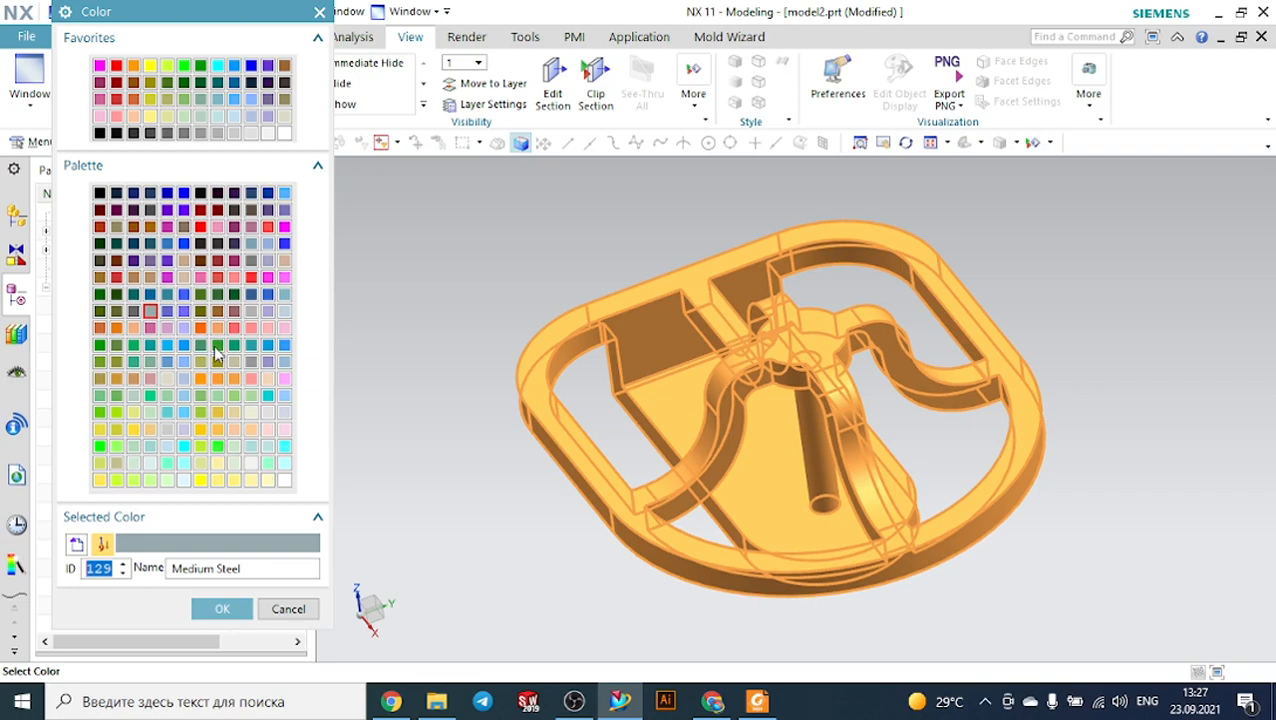
{"action": "left_click", "coordinate": [134, 360]}
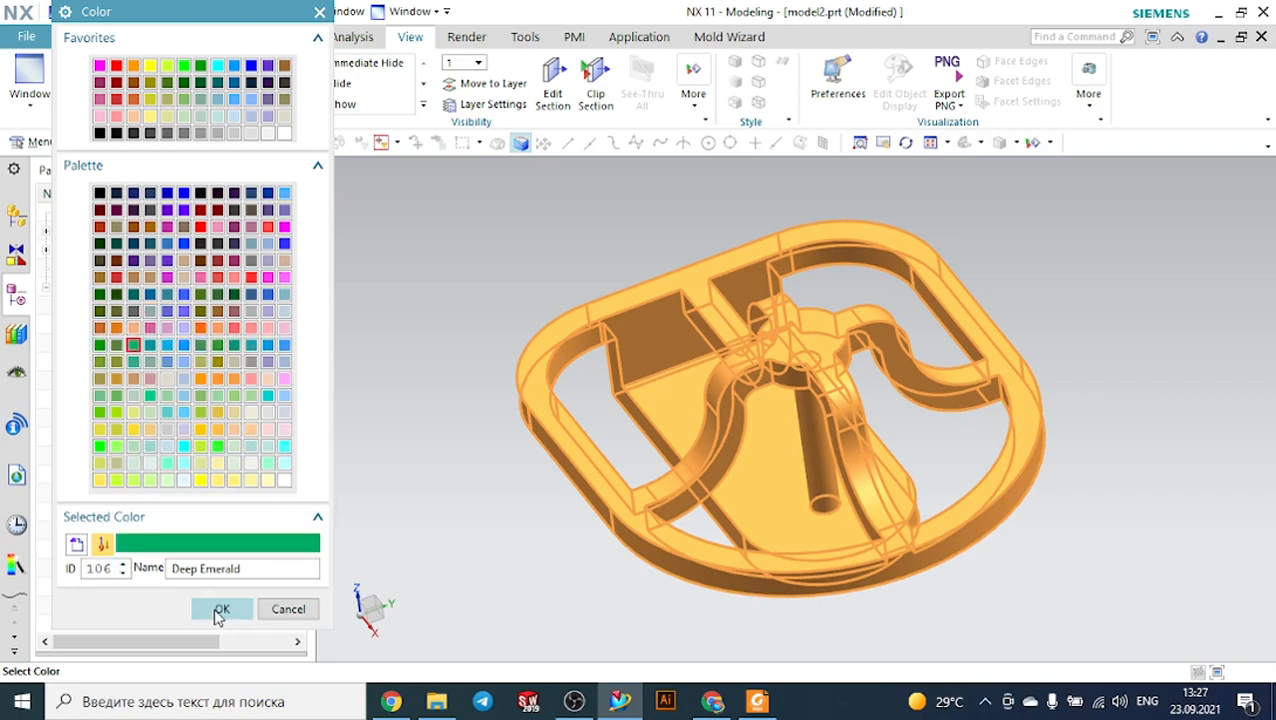
{"action": "left_click", "coordinate": [215, 609]}
{"action": "left_click", "coordinate": [156, 538]}
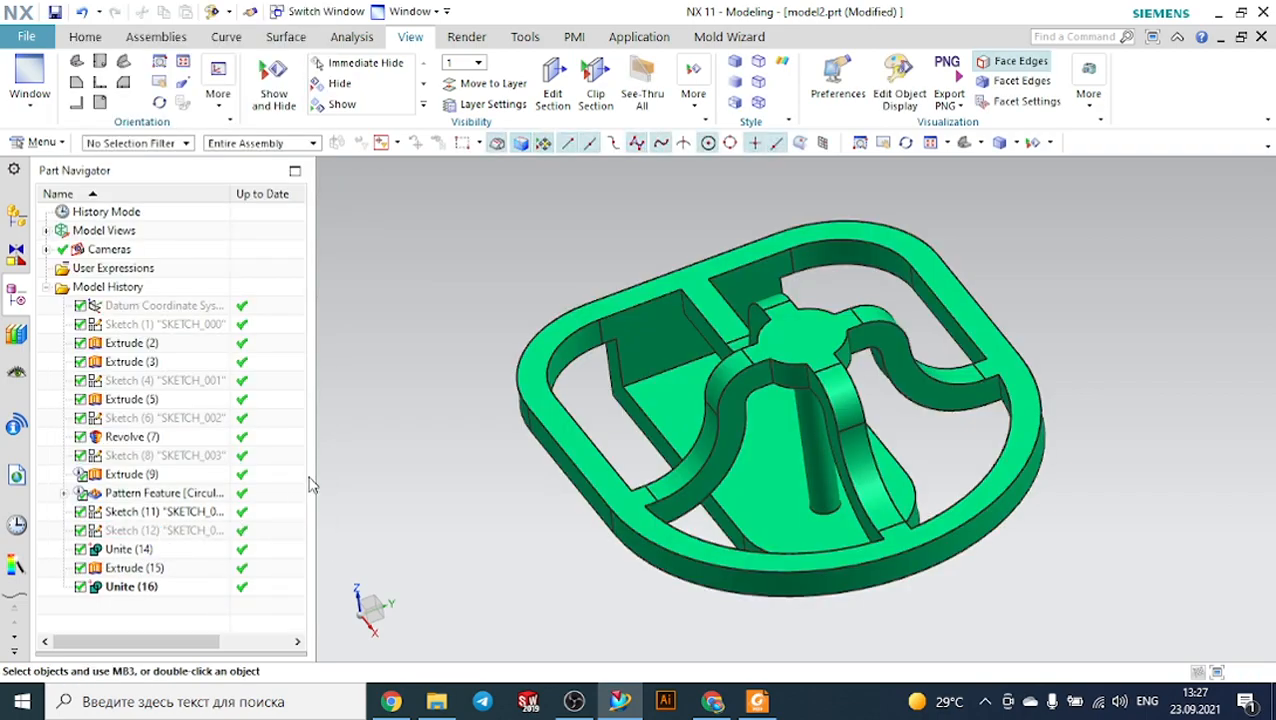
Compare the model in a standard 3D view with the 3.pdf drawing in Foxit Reader, and return to NX.
{"action": "middle_click_drag", "start_coordinate": [418, 437], "coordinate": [749, 165]}
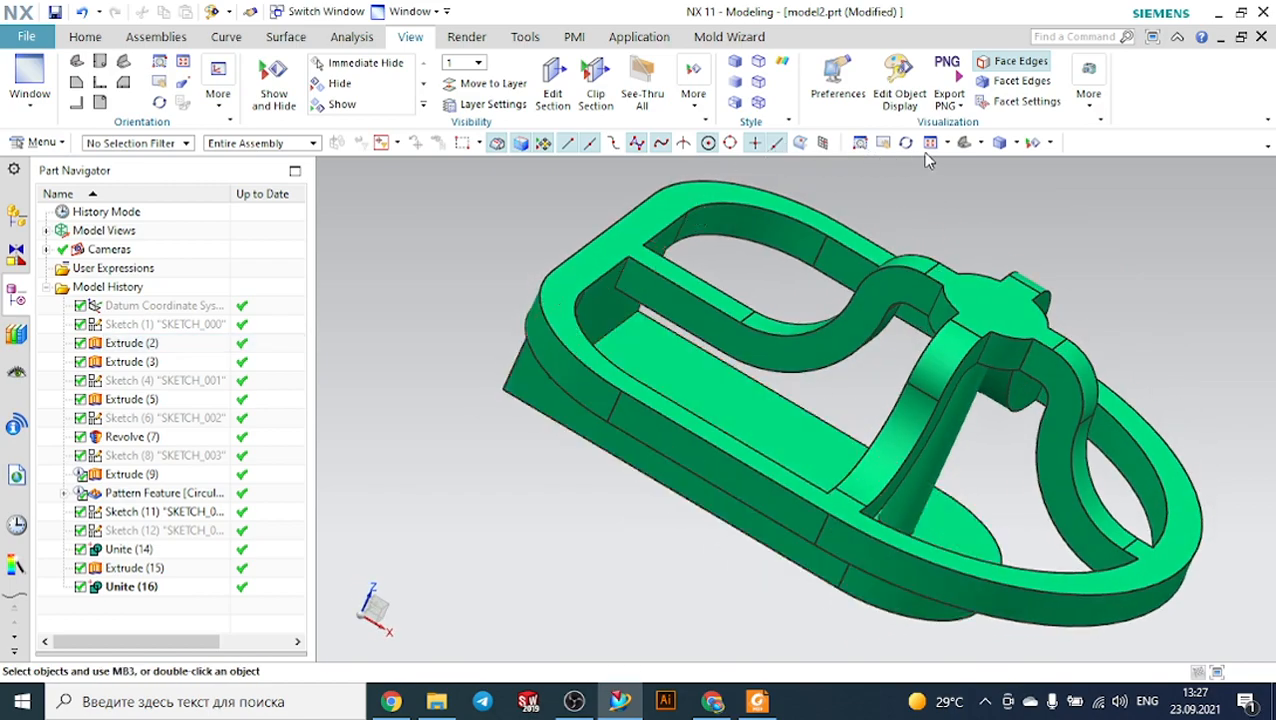
{"action": "left_click", "coordinate": [963, 143]}
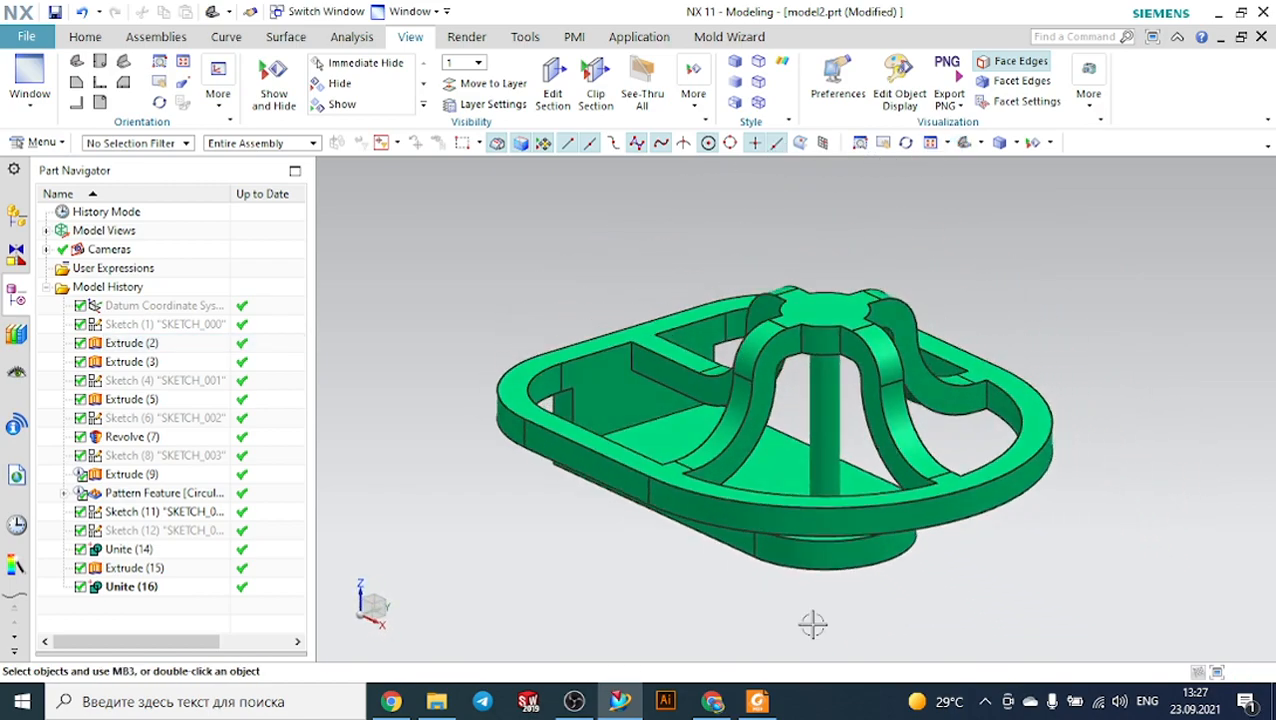
{"action": "left_click", "coordinate": [757, 701]}
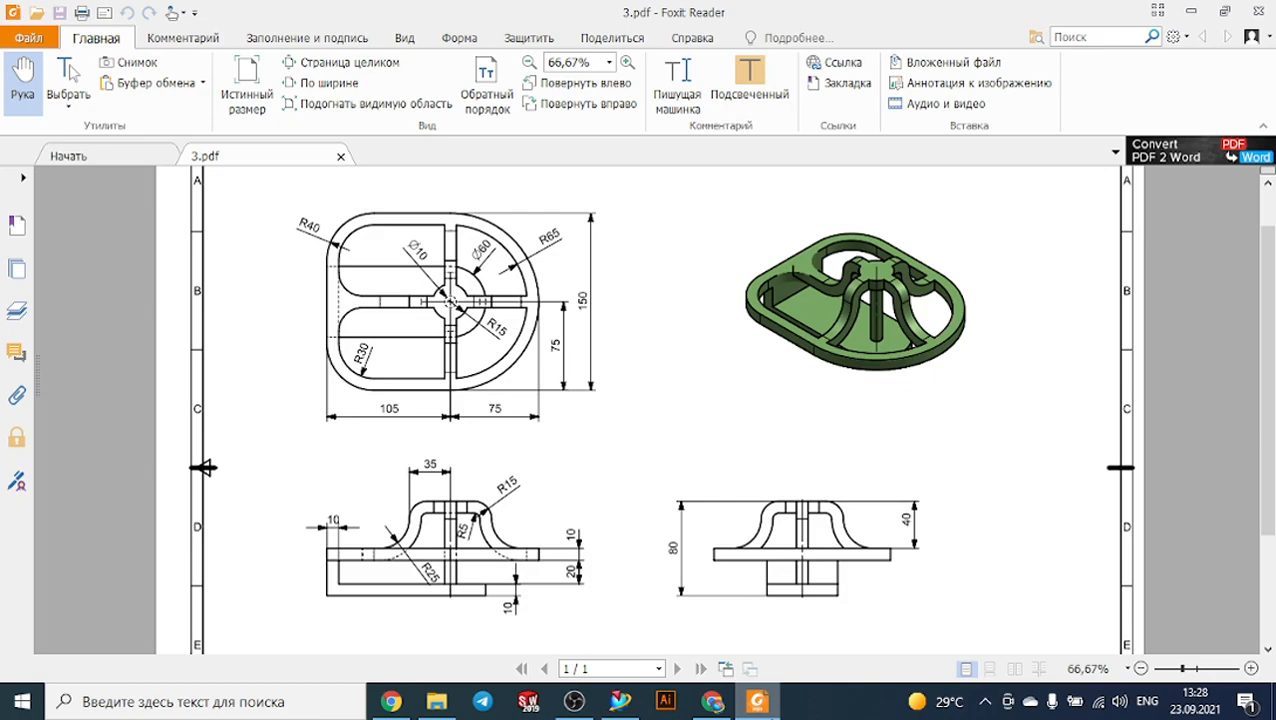
{"action": "key", "text": "alt+Tab"}
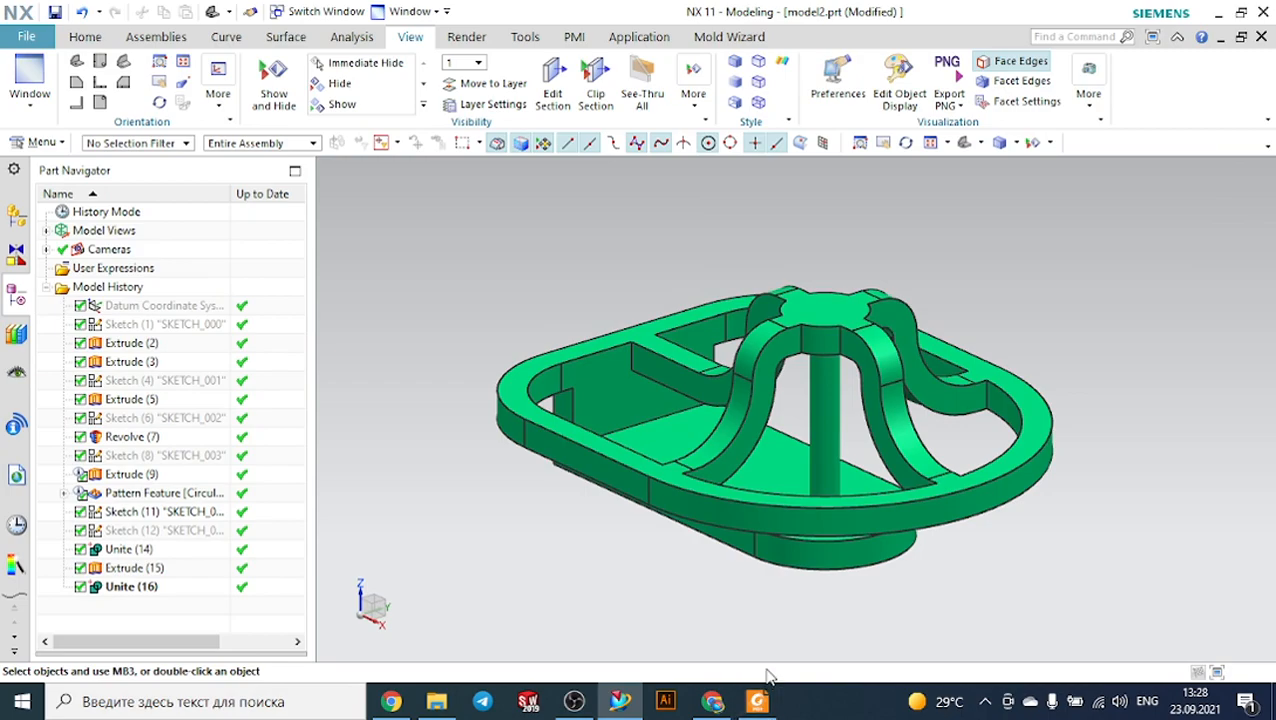
Check the in-call messages in the Google Meet window, return to NX, and dismiss the presenting notification.
{"action": "left_click", "coordinate": [713, 702]}
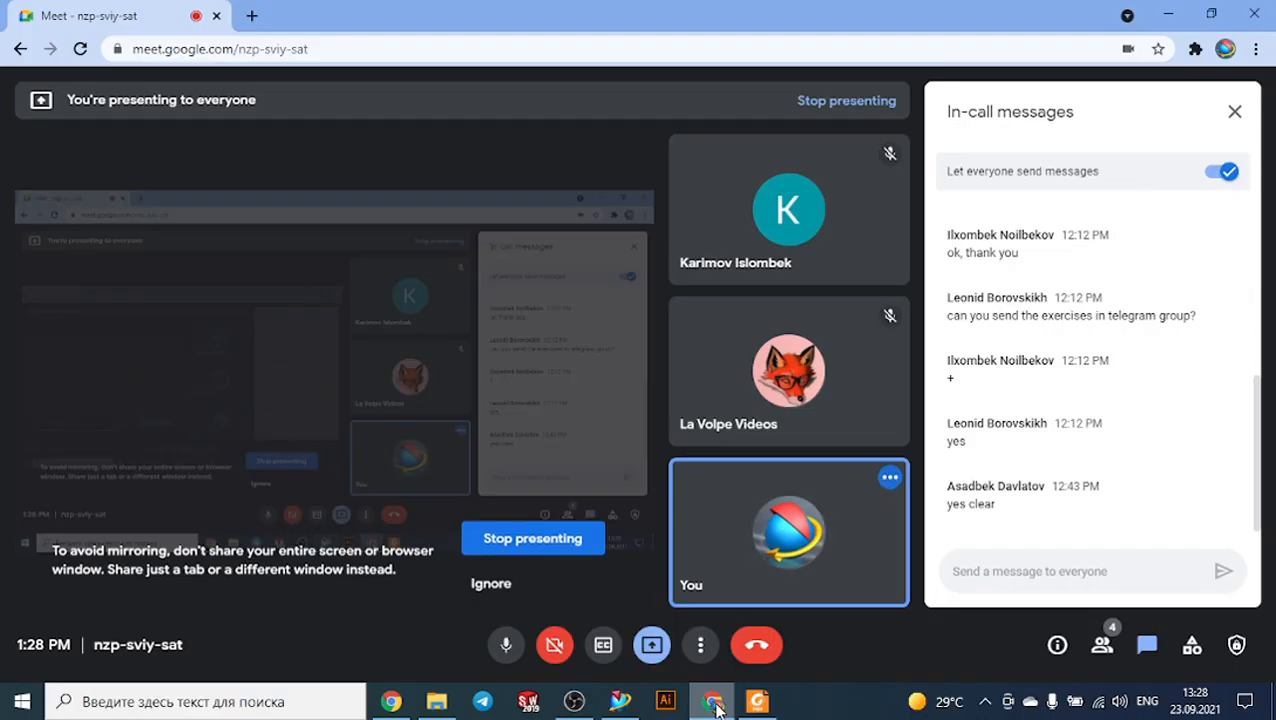
{"action": "left_click", "coordinate": [713, 704]}
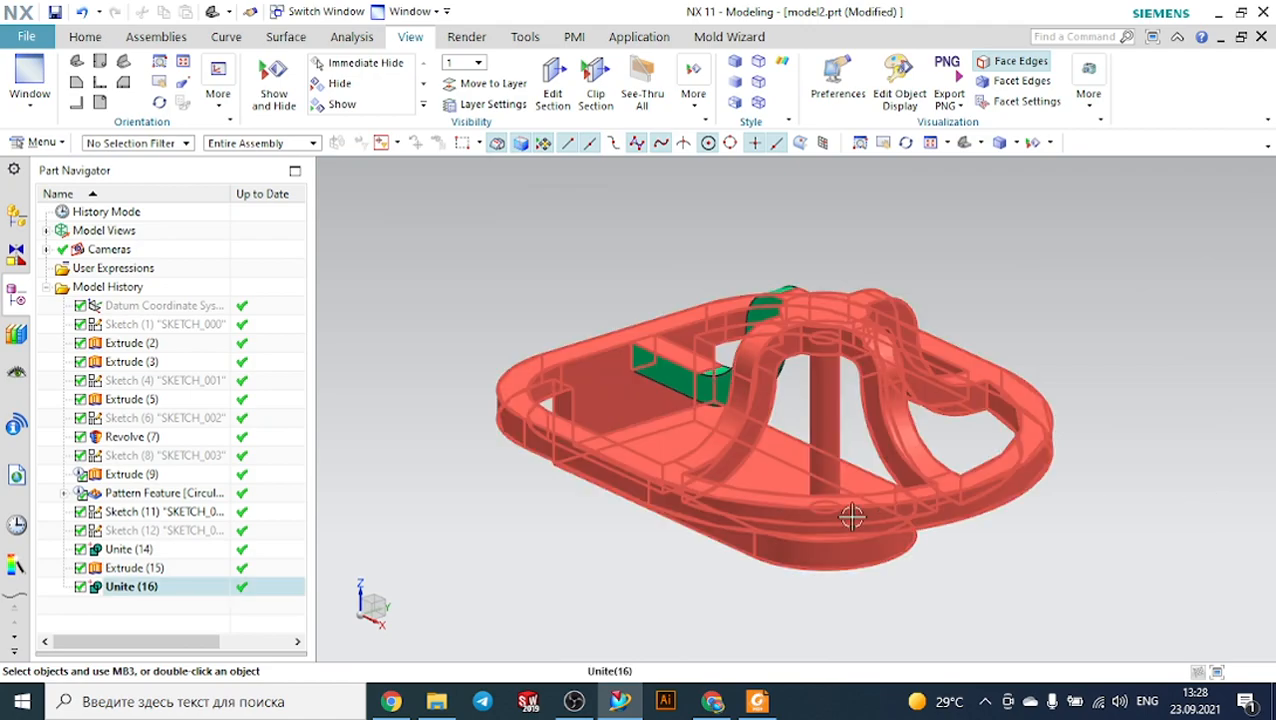
{"action": "mouse_move", "coordinate": [712, 704]}
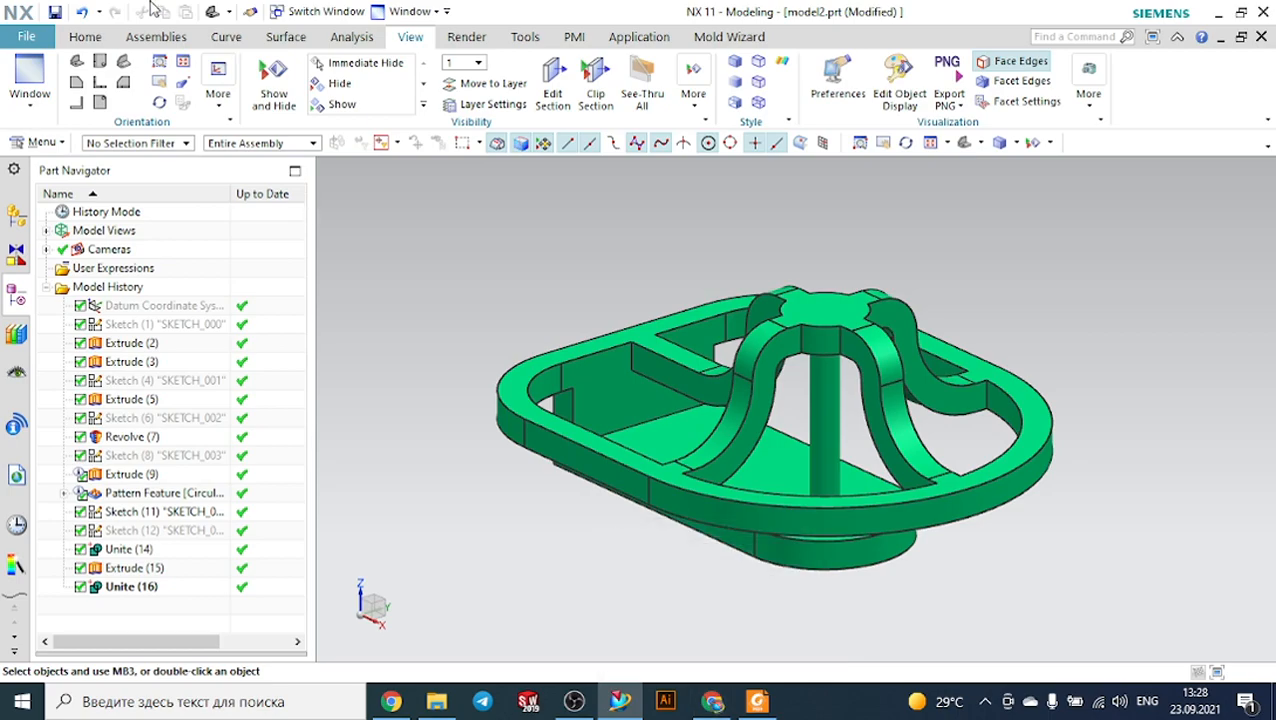
{"action": "left_click", "coordinate": [108, 37]}
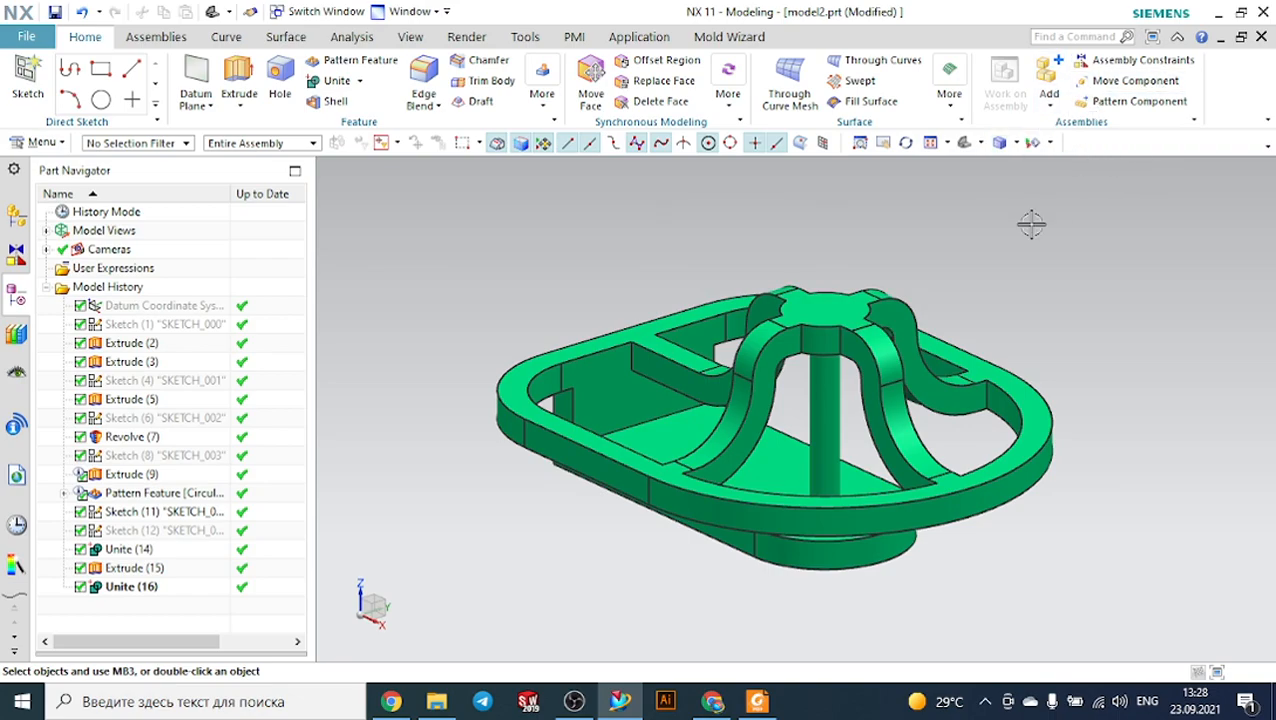
{"action": "left_click", "coordinate": [733, 703]}
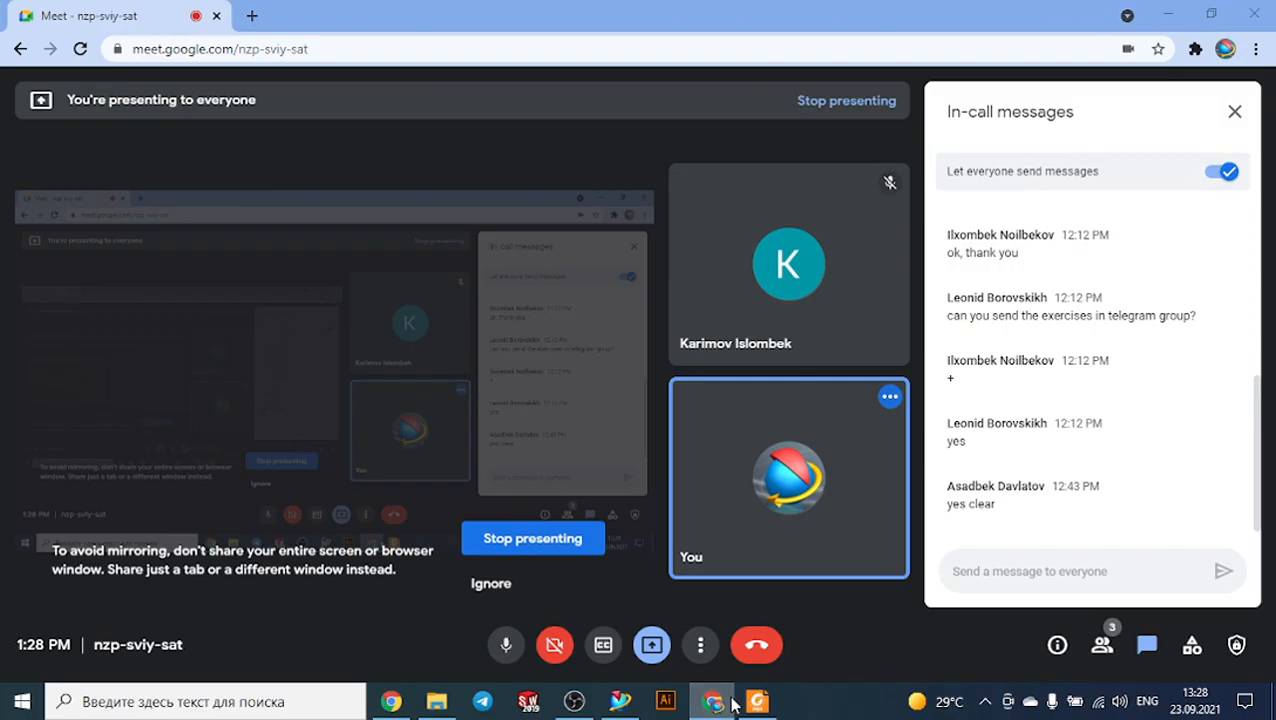
{"action": "left_click", "coordinate": [733, 703]}
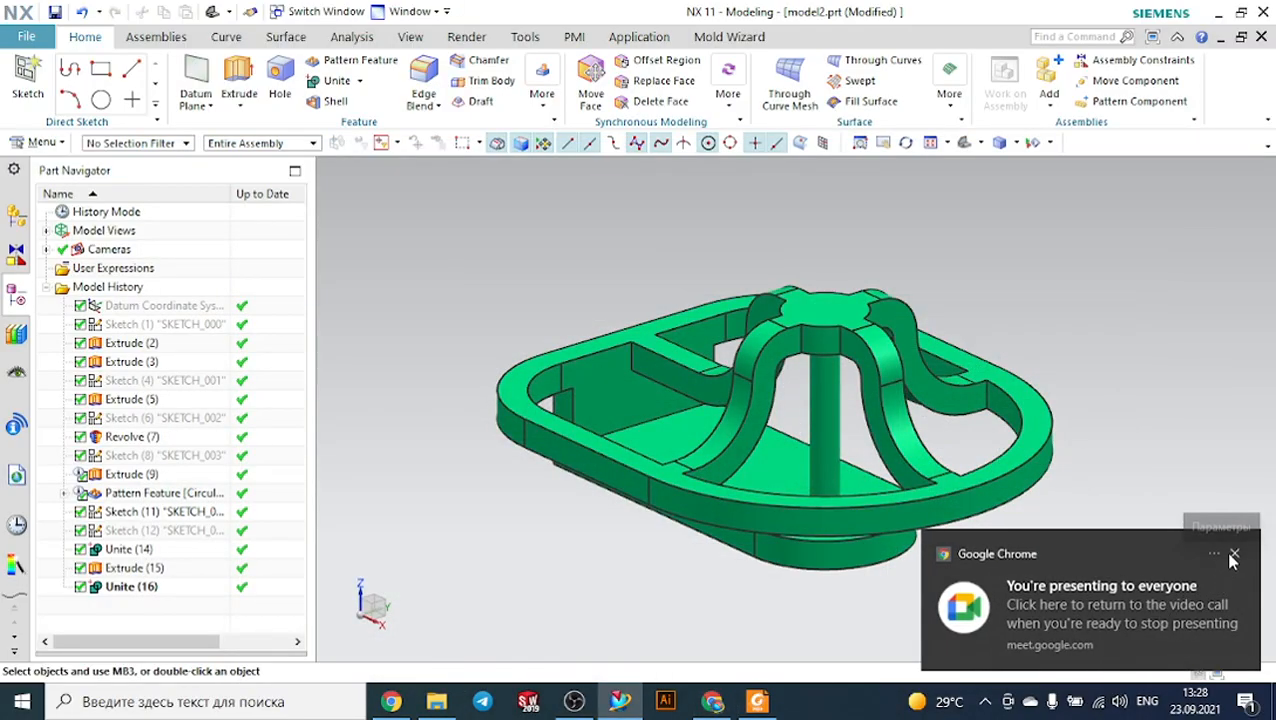
{"action": "left_click", "coordinate": [1234, 555]}
Inspect the model from another angle, read the latest Google Meet chat message, and switch to OBS.
{"action": "middle_click_drag", "start_coordinate": [845, 282], "coordinate": [621, 265]}
{"action": "left_click", "coordinate": [713, 701]}
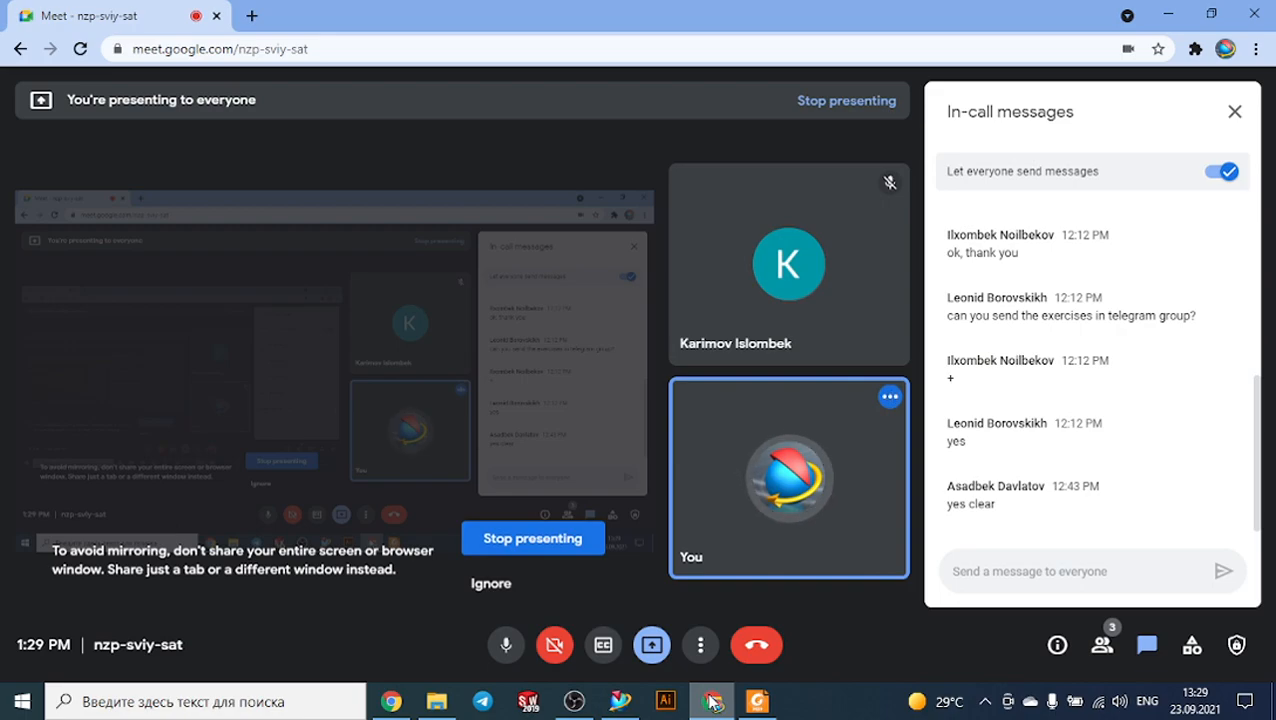
{"action": "mouse_move", "coordinate": [712, 703]}
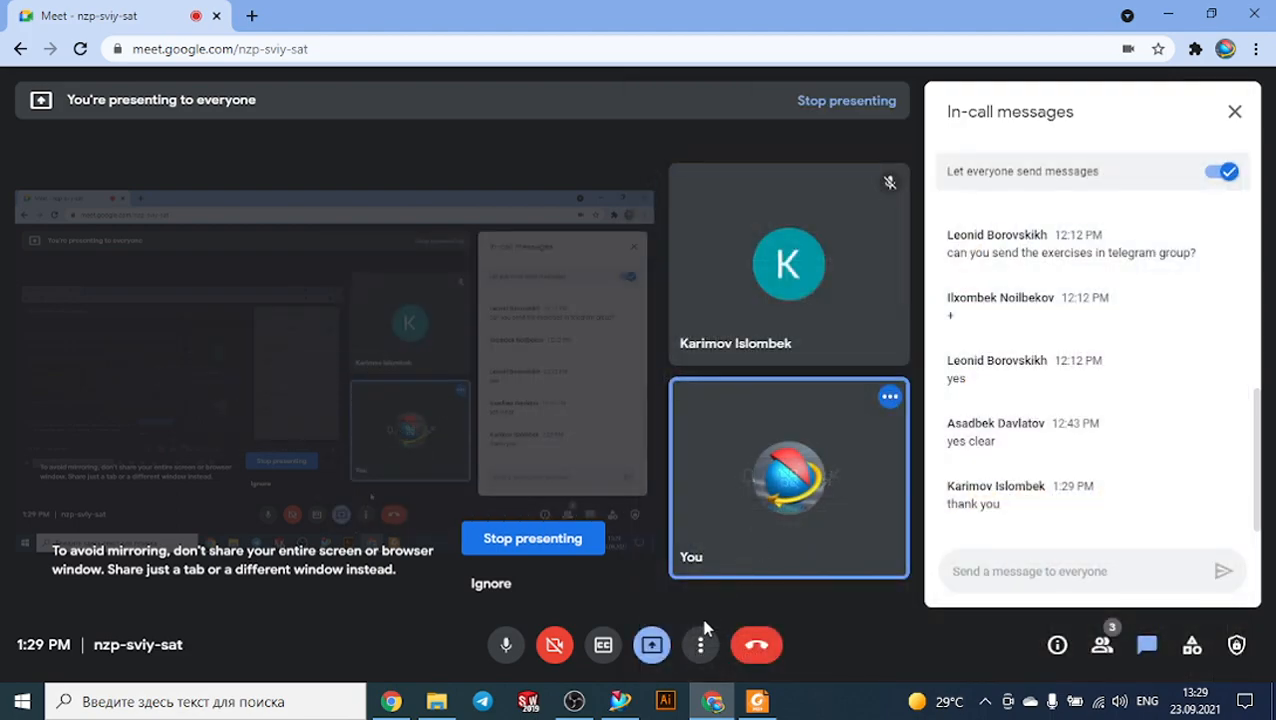
{"action": "left_click", "coordinate": [575, 702]}
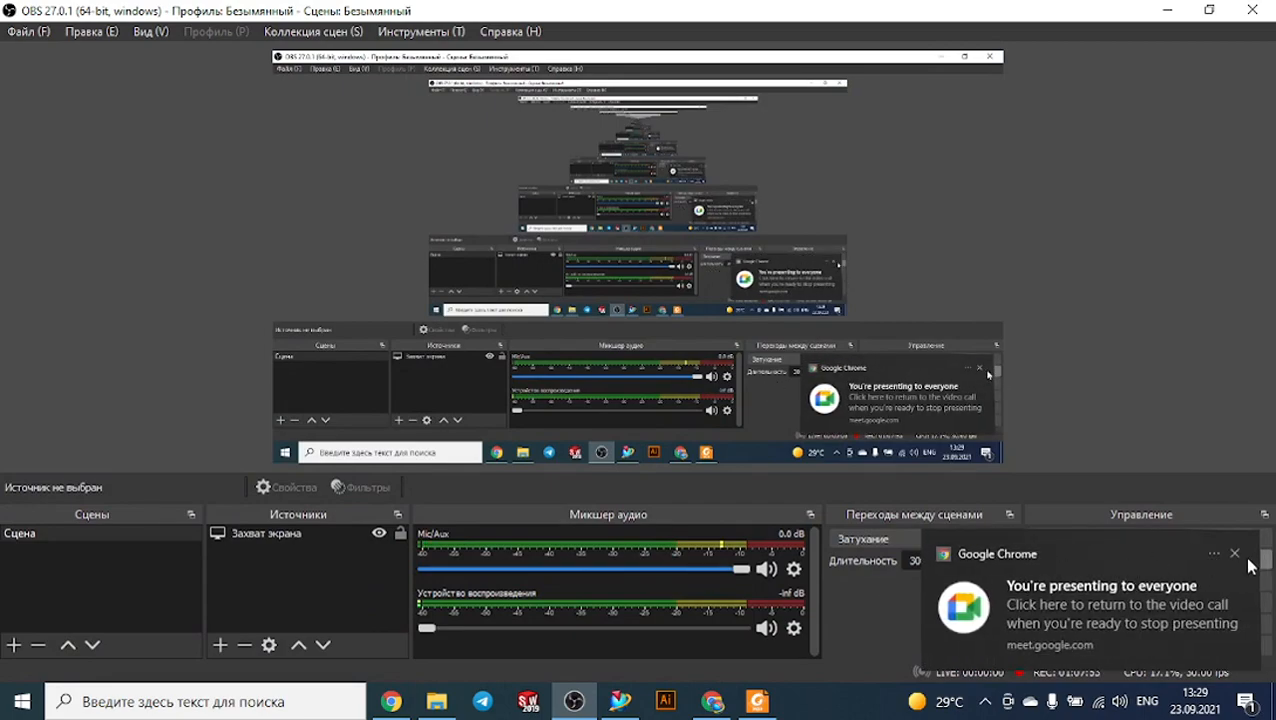